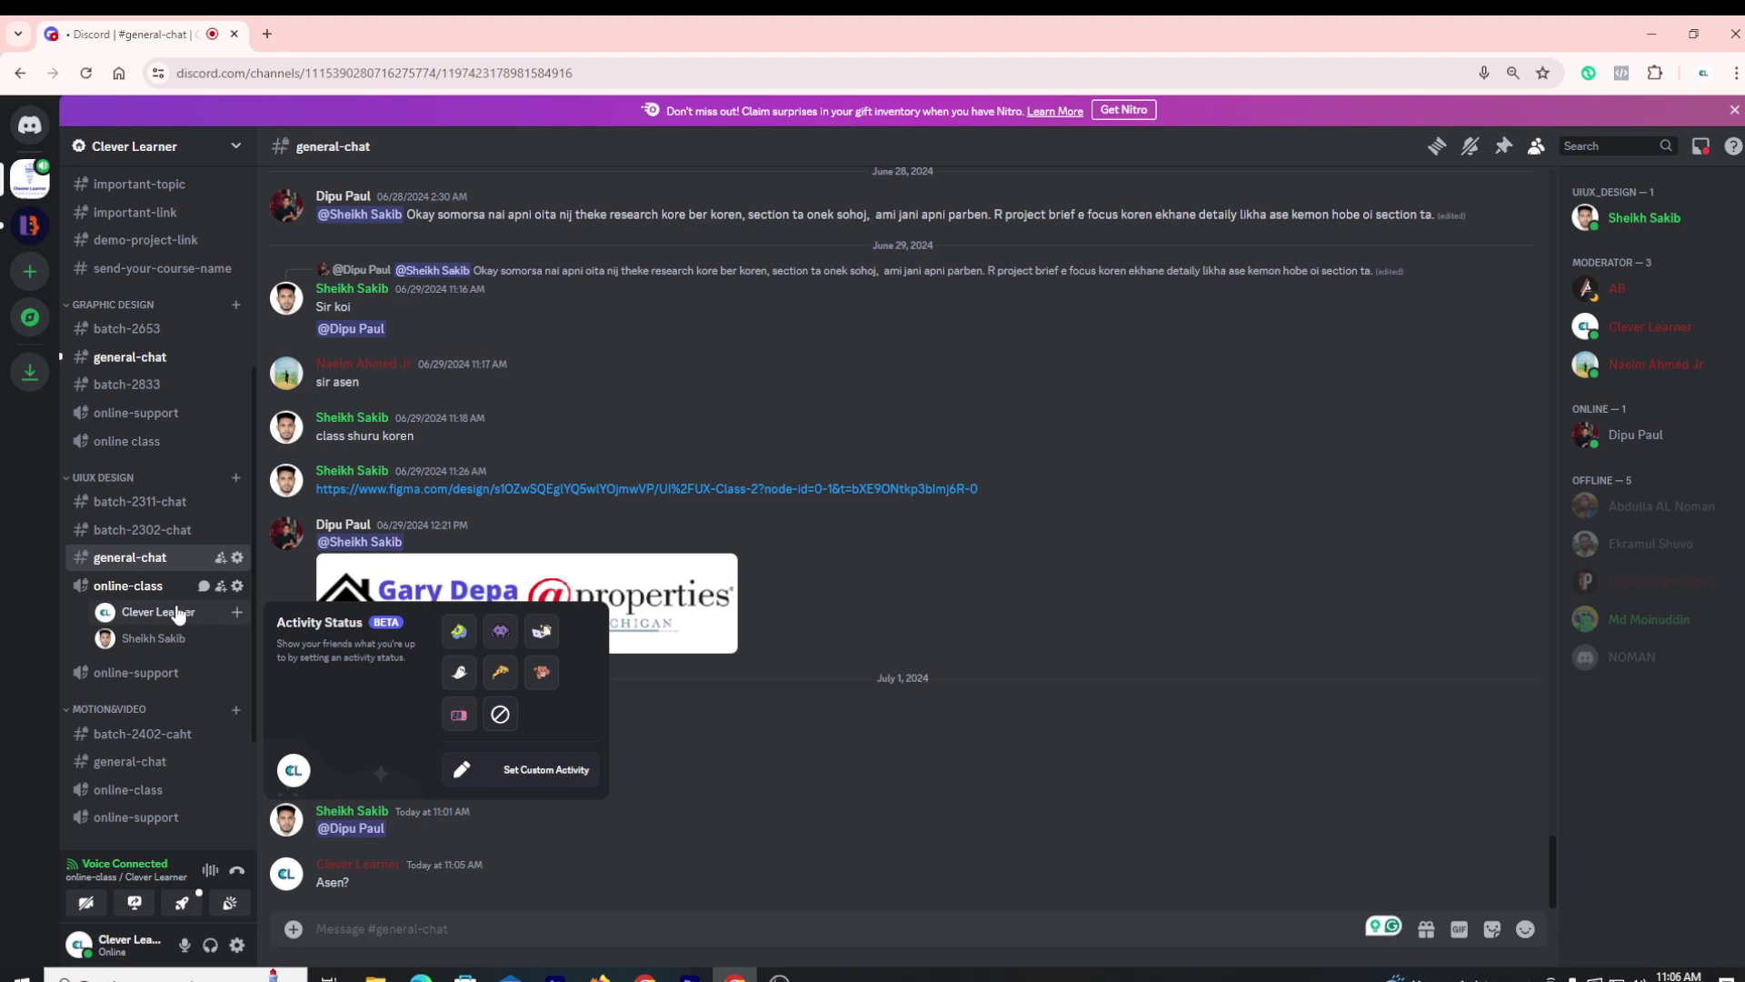
Share the entire screen in the UIUX Design online-class voice channel
left_click(176, 612)
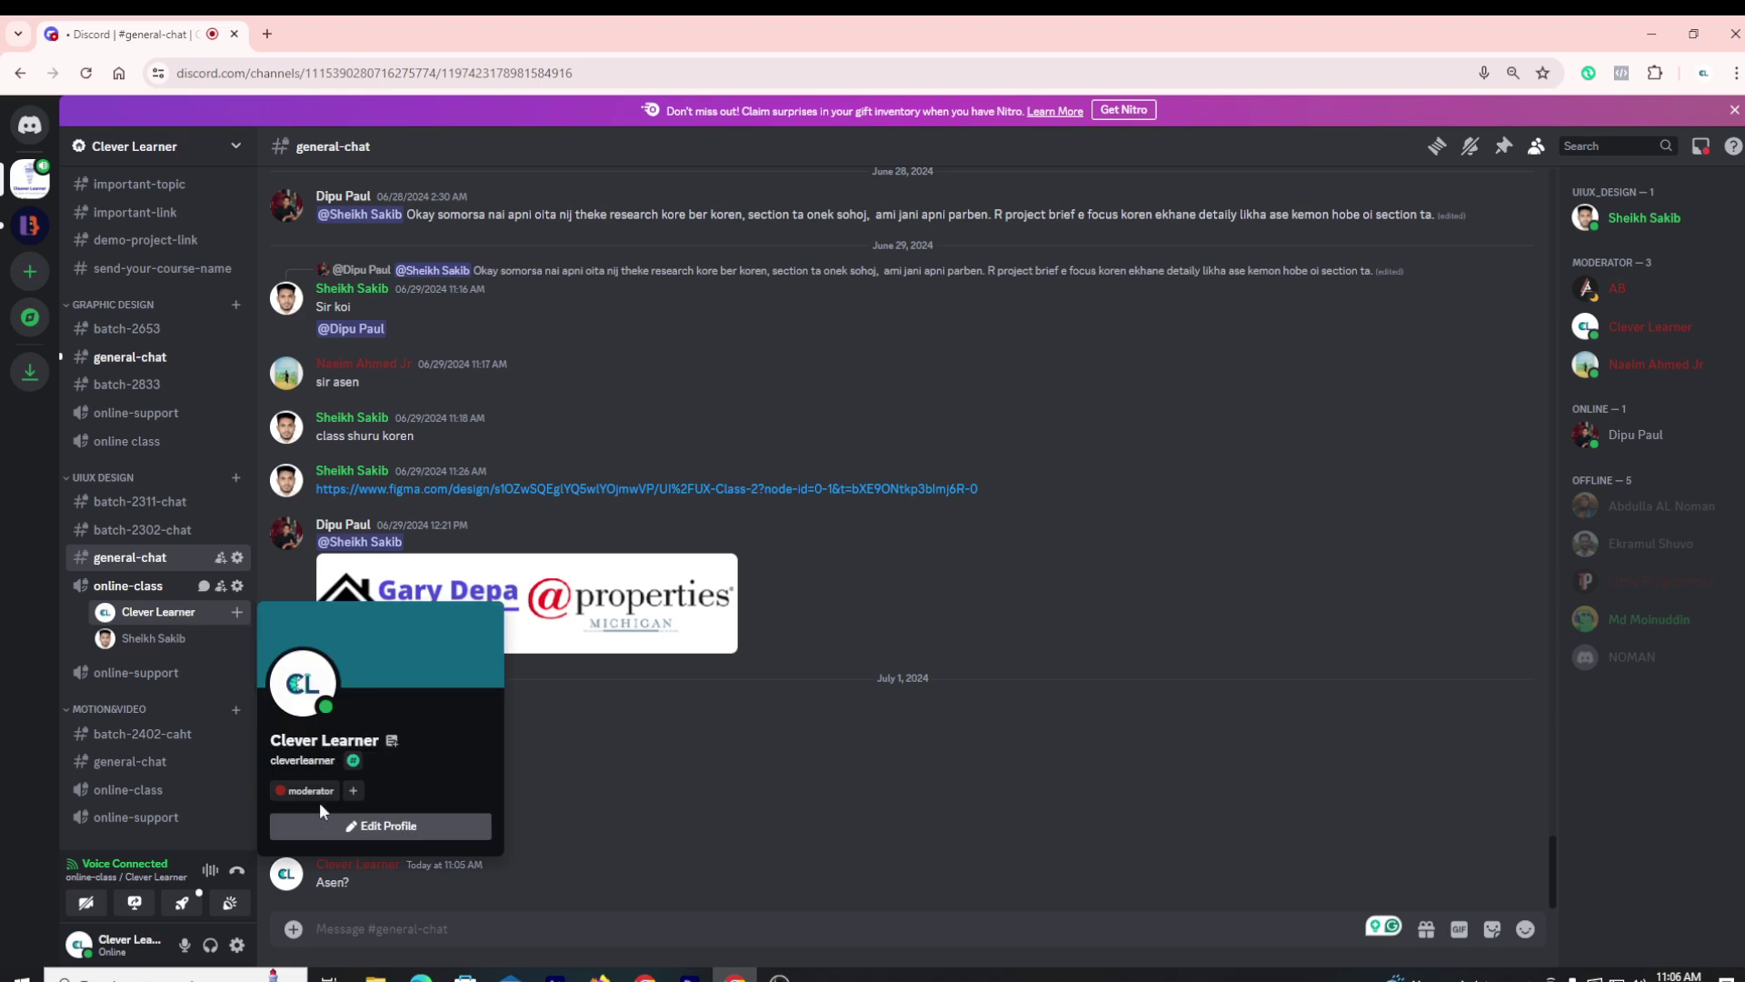
left_click(173, 888)
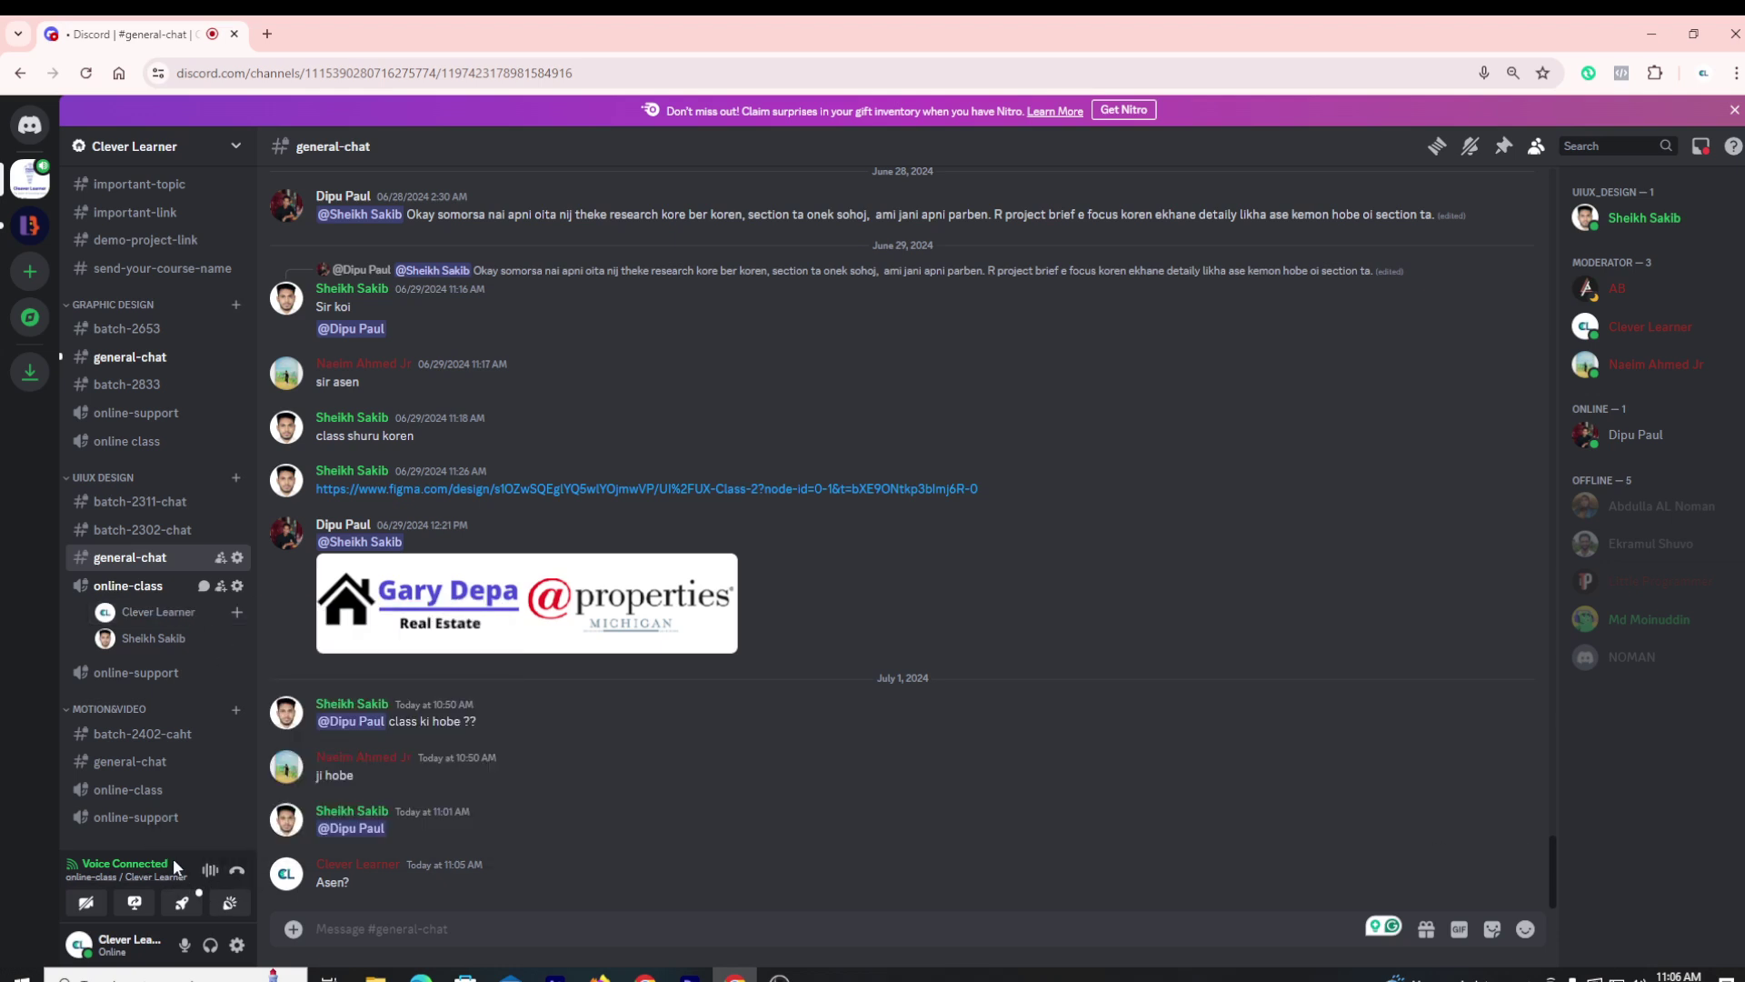
left_click(134, 903)
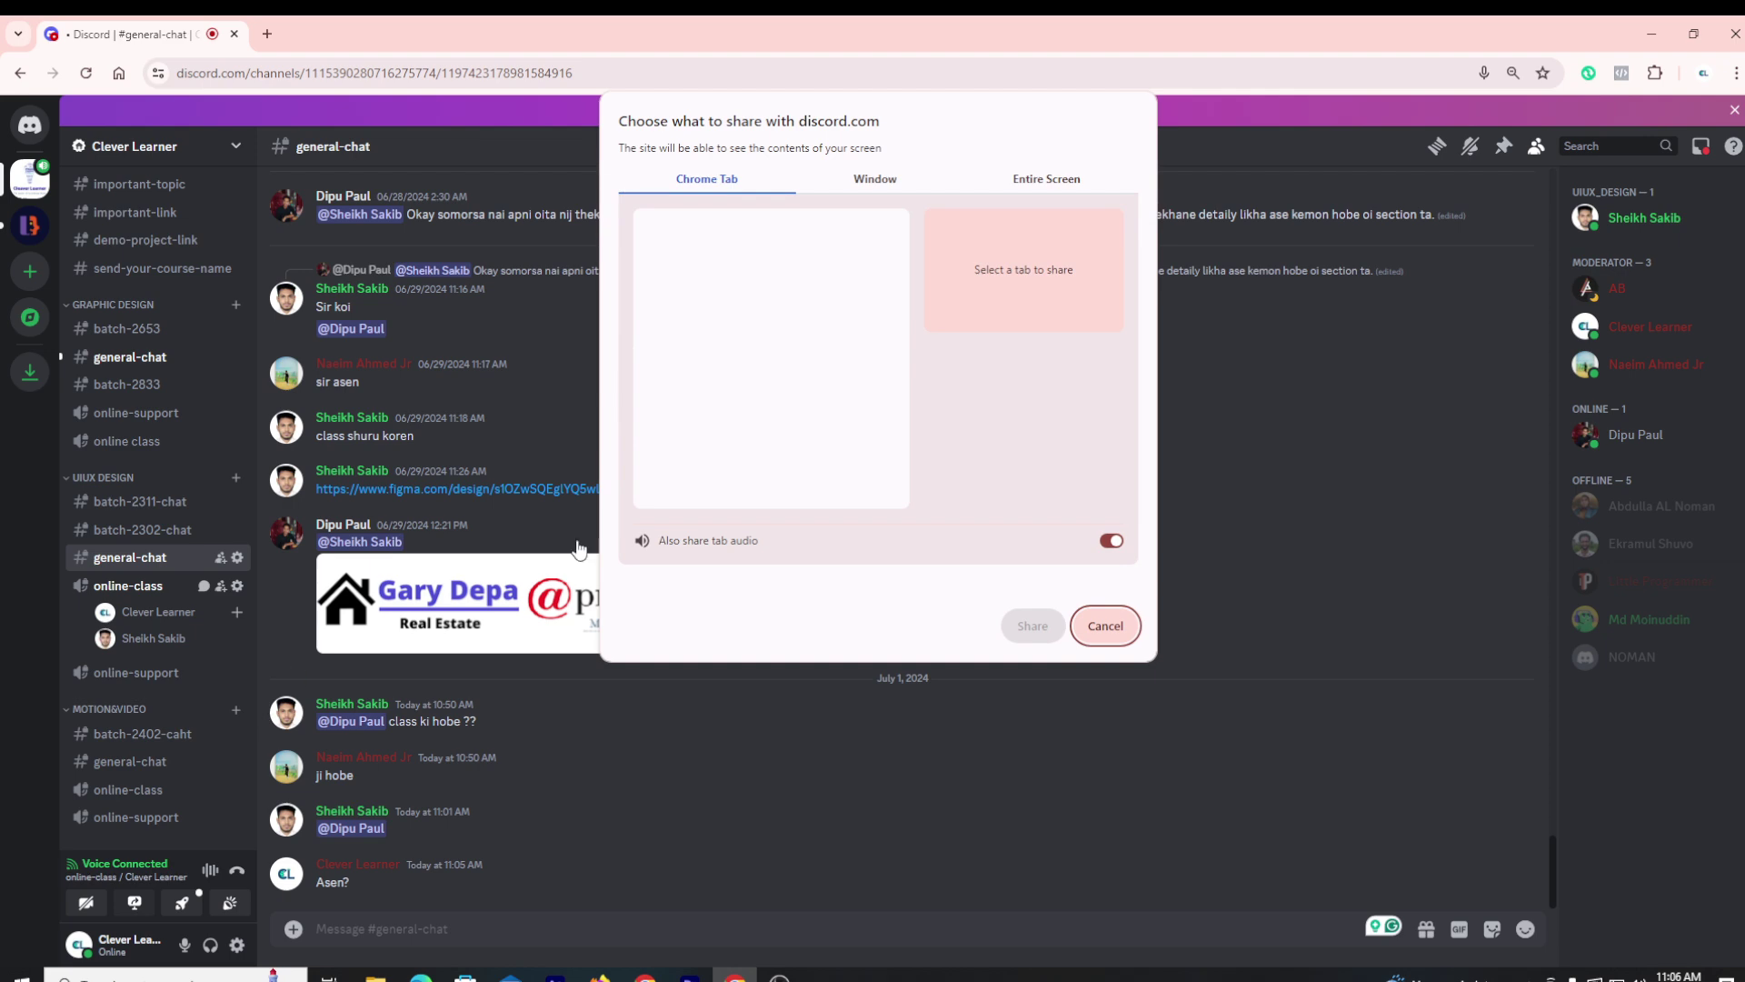
left_click(1051, 182)
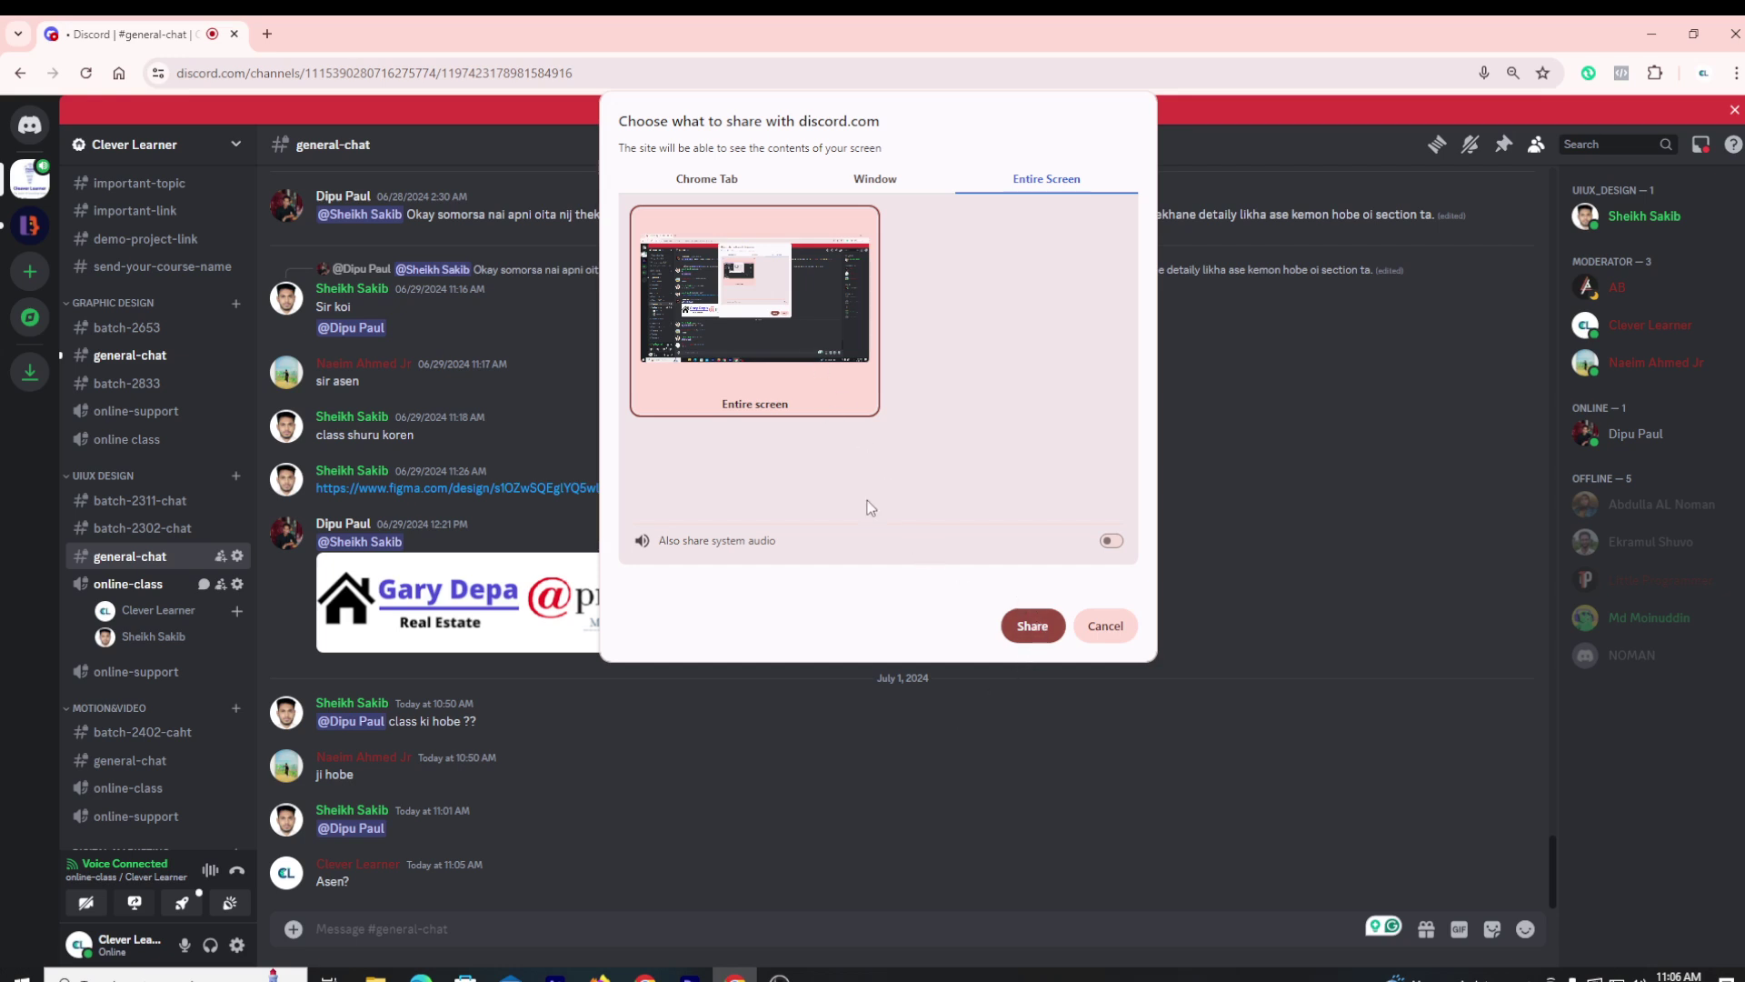
left_click(1030, 627)
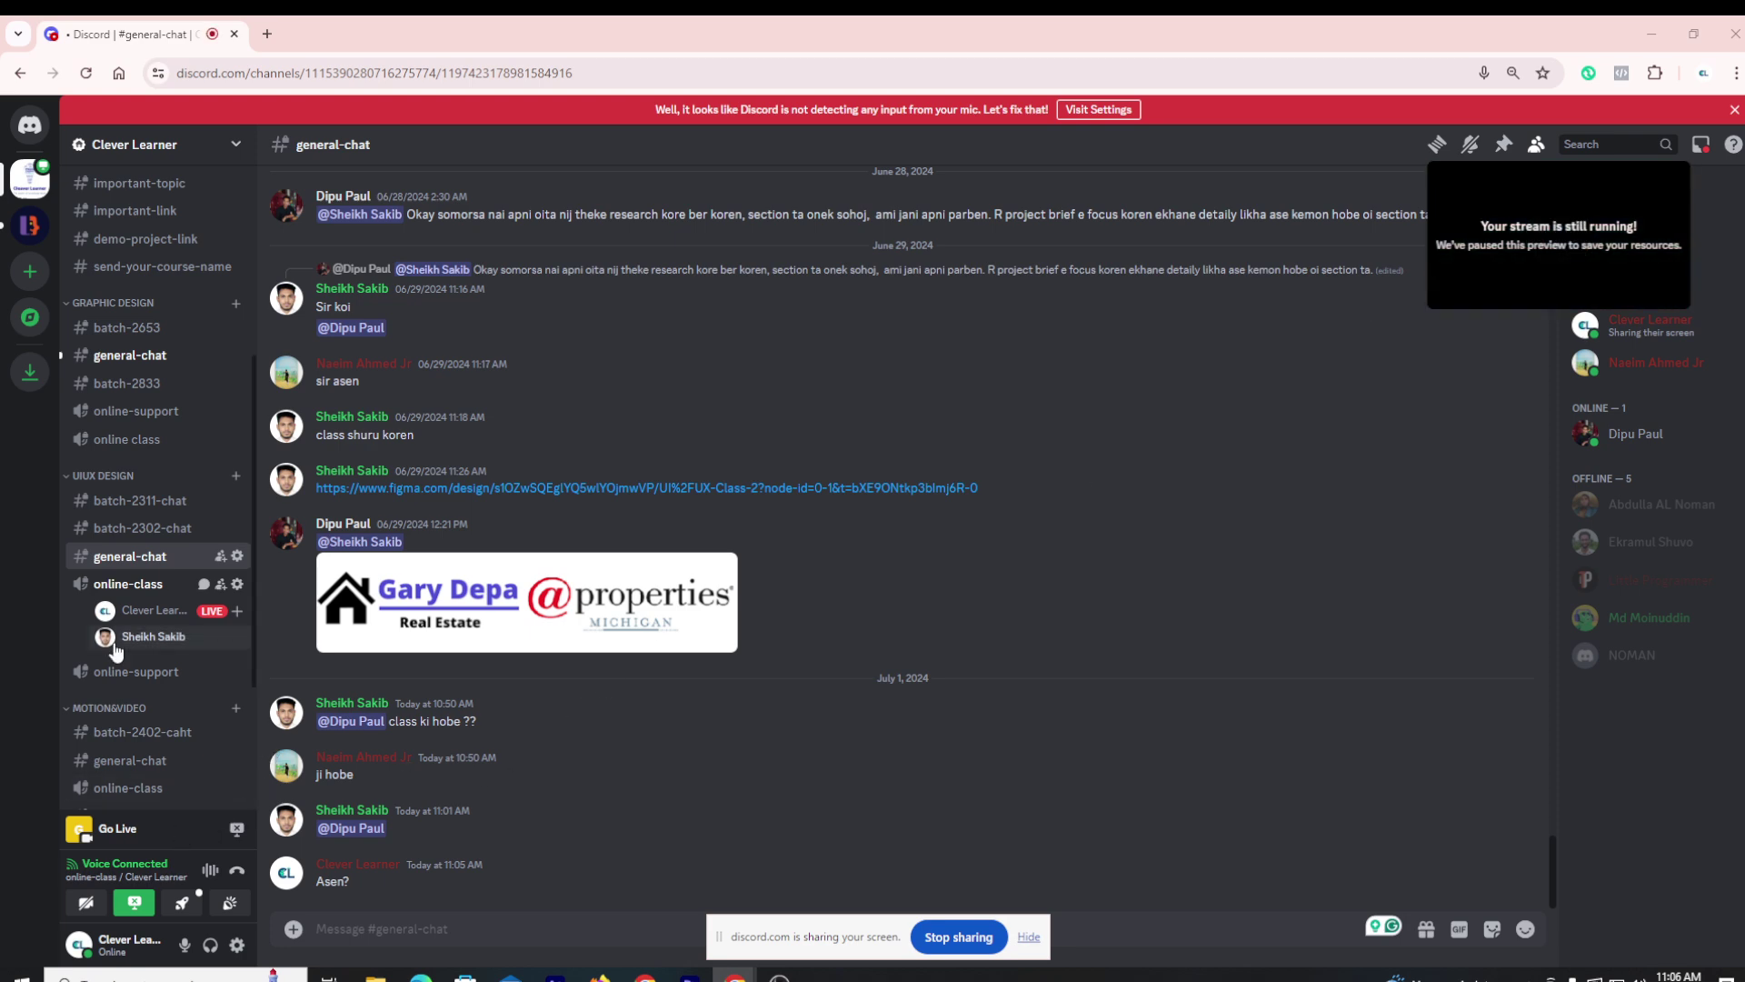
Open the call view of the online-class channel and check the running recording in OBS
mouse_move(137, 617)
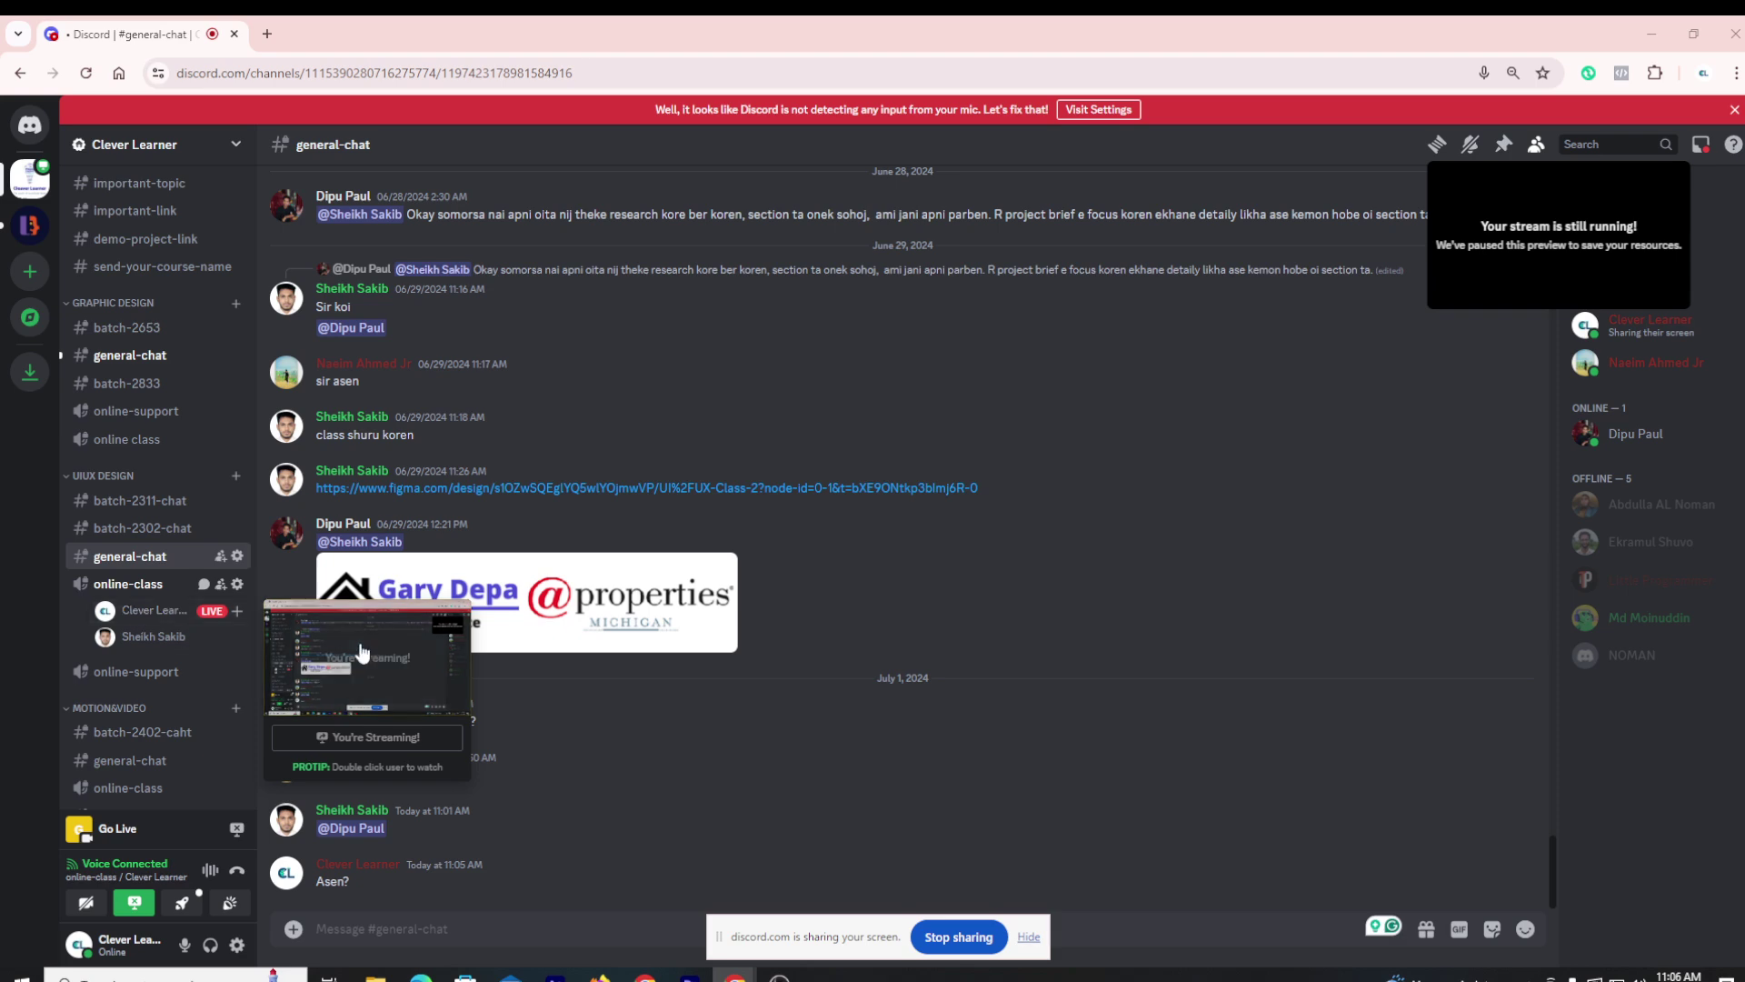
mouse_move(1625, 220)
left_click(1572, 238)
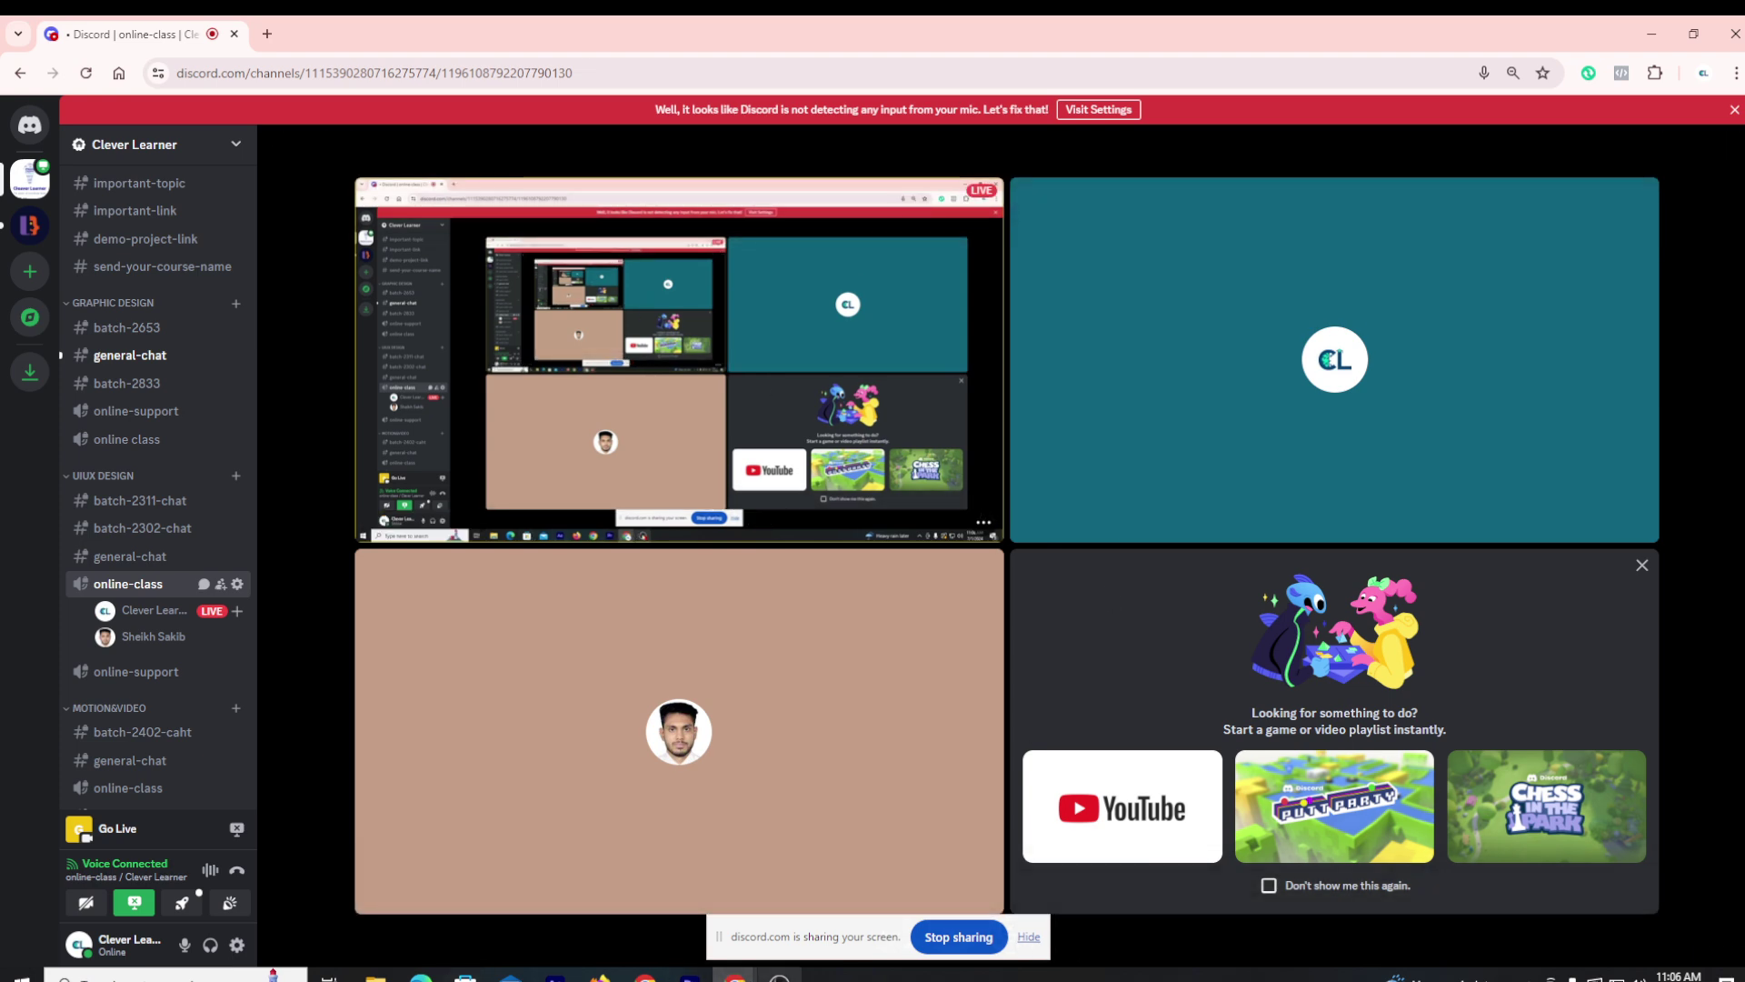
left_click(779, 978)
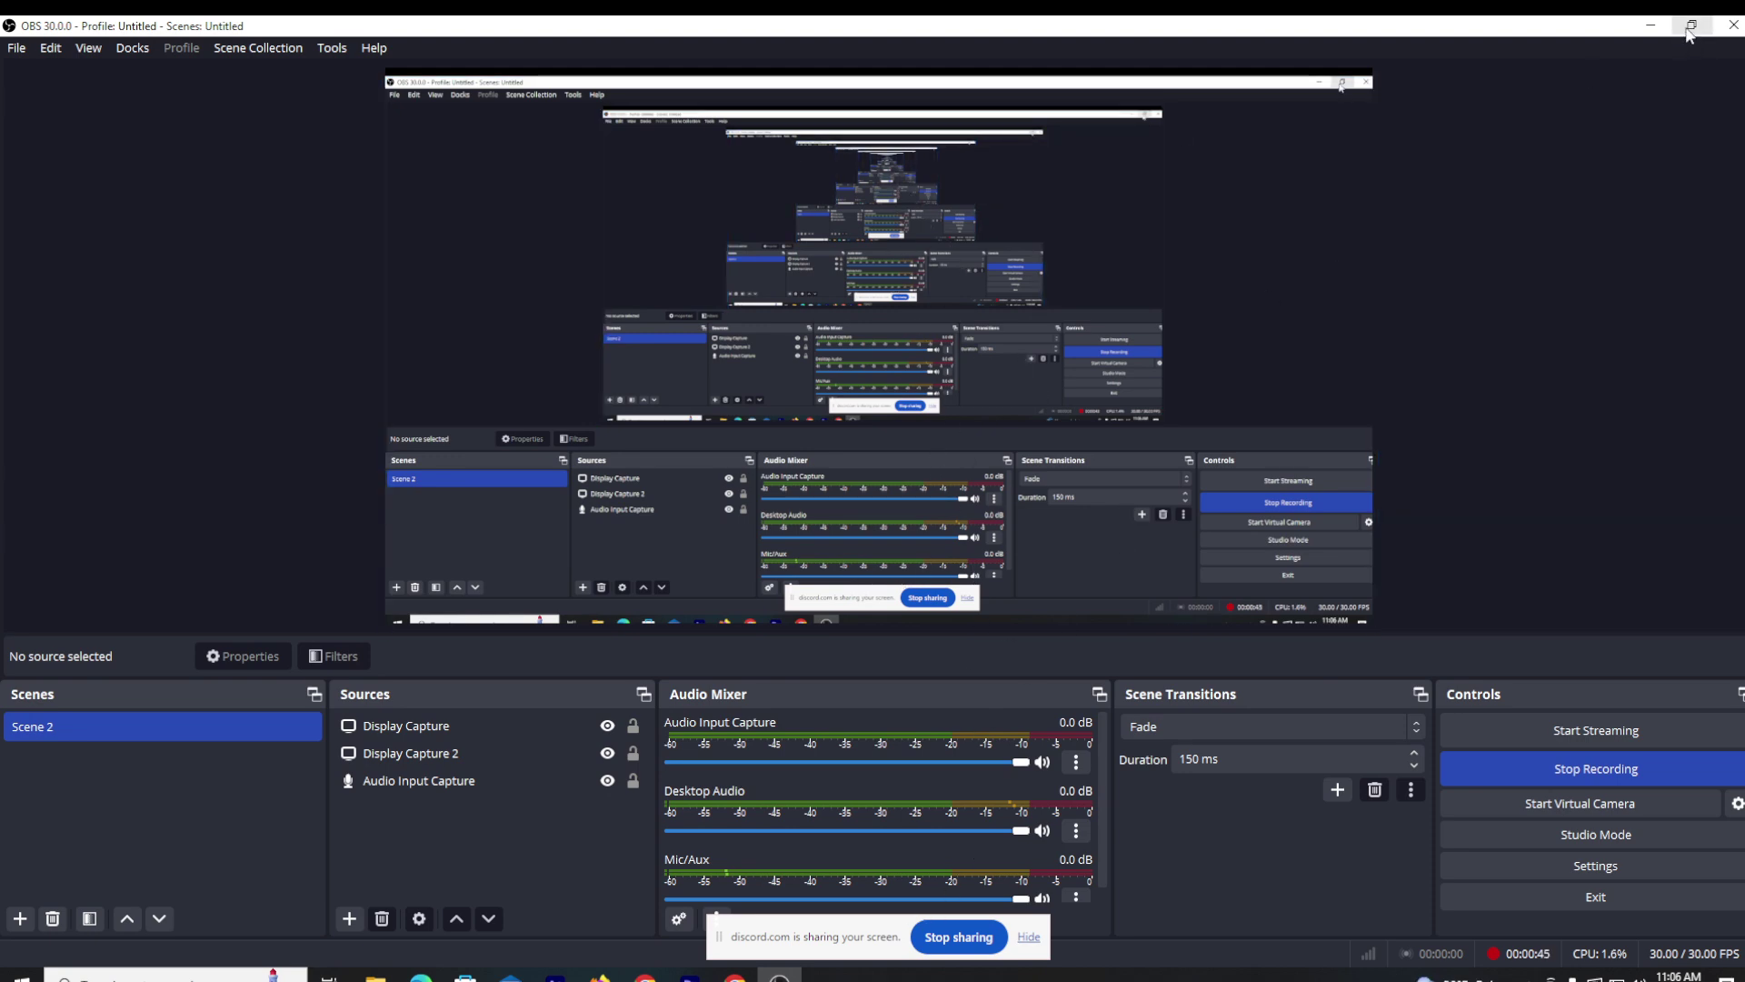
left_click(1656, 26)
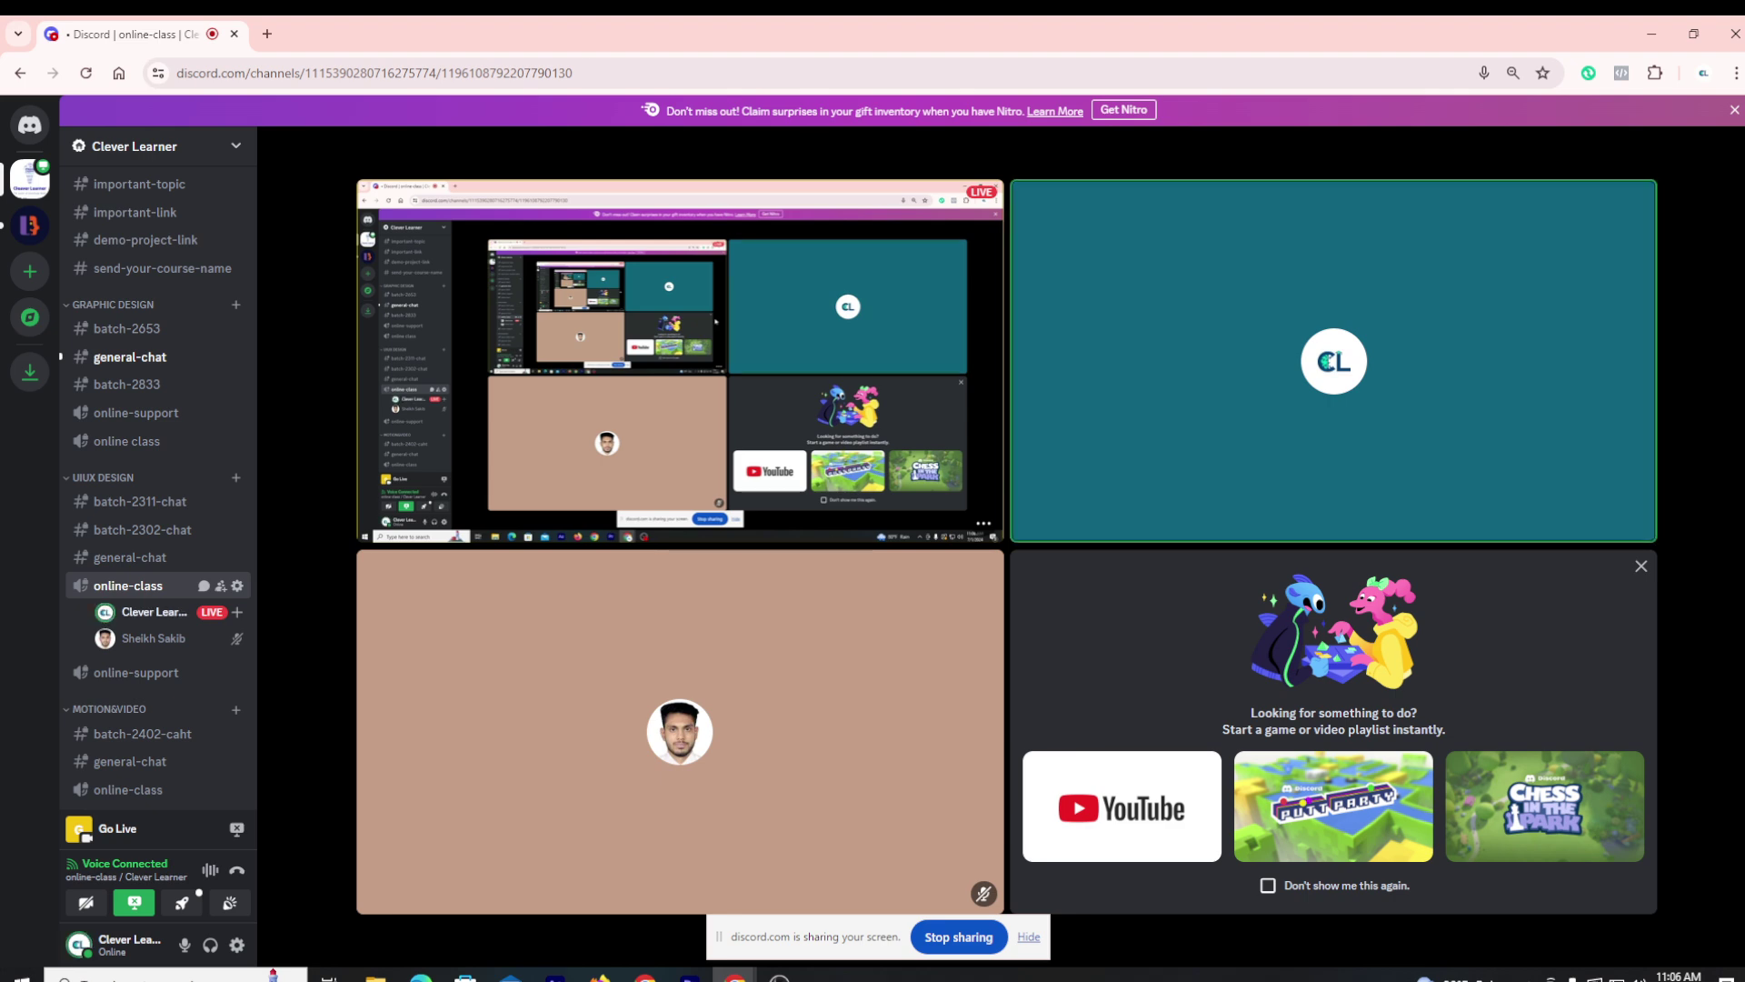
Hide the browser's screen-sharing notice over the online-class call
mouse_move(970, 401)
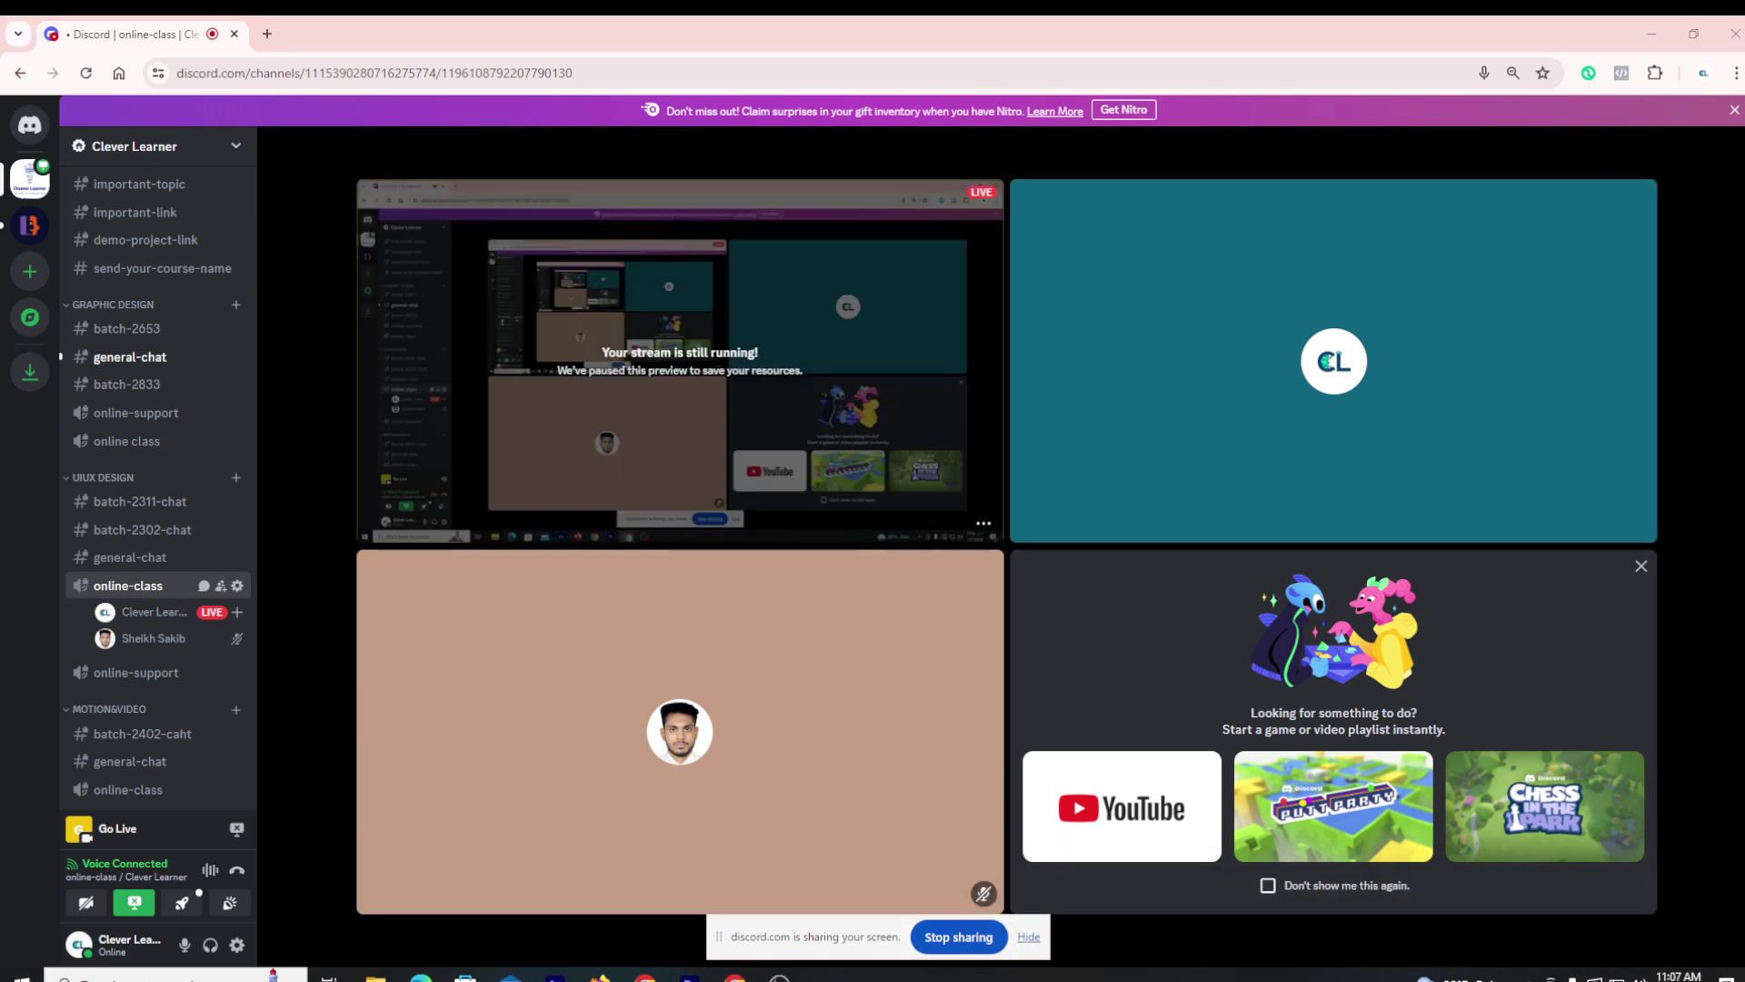
left_click(1029, 937)
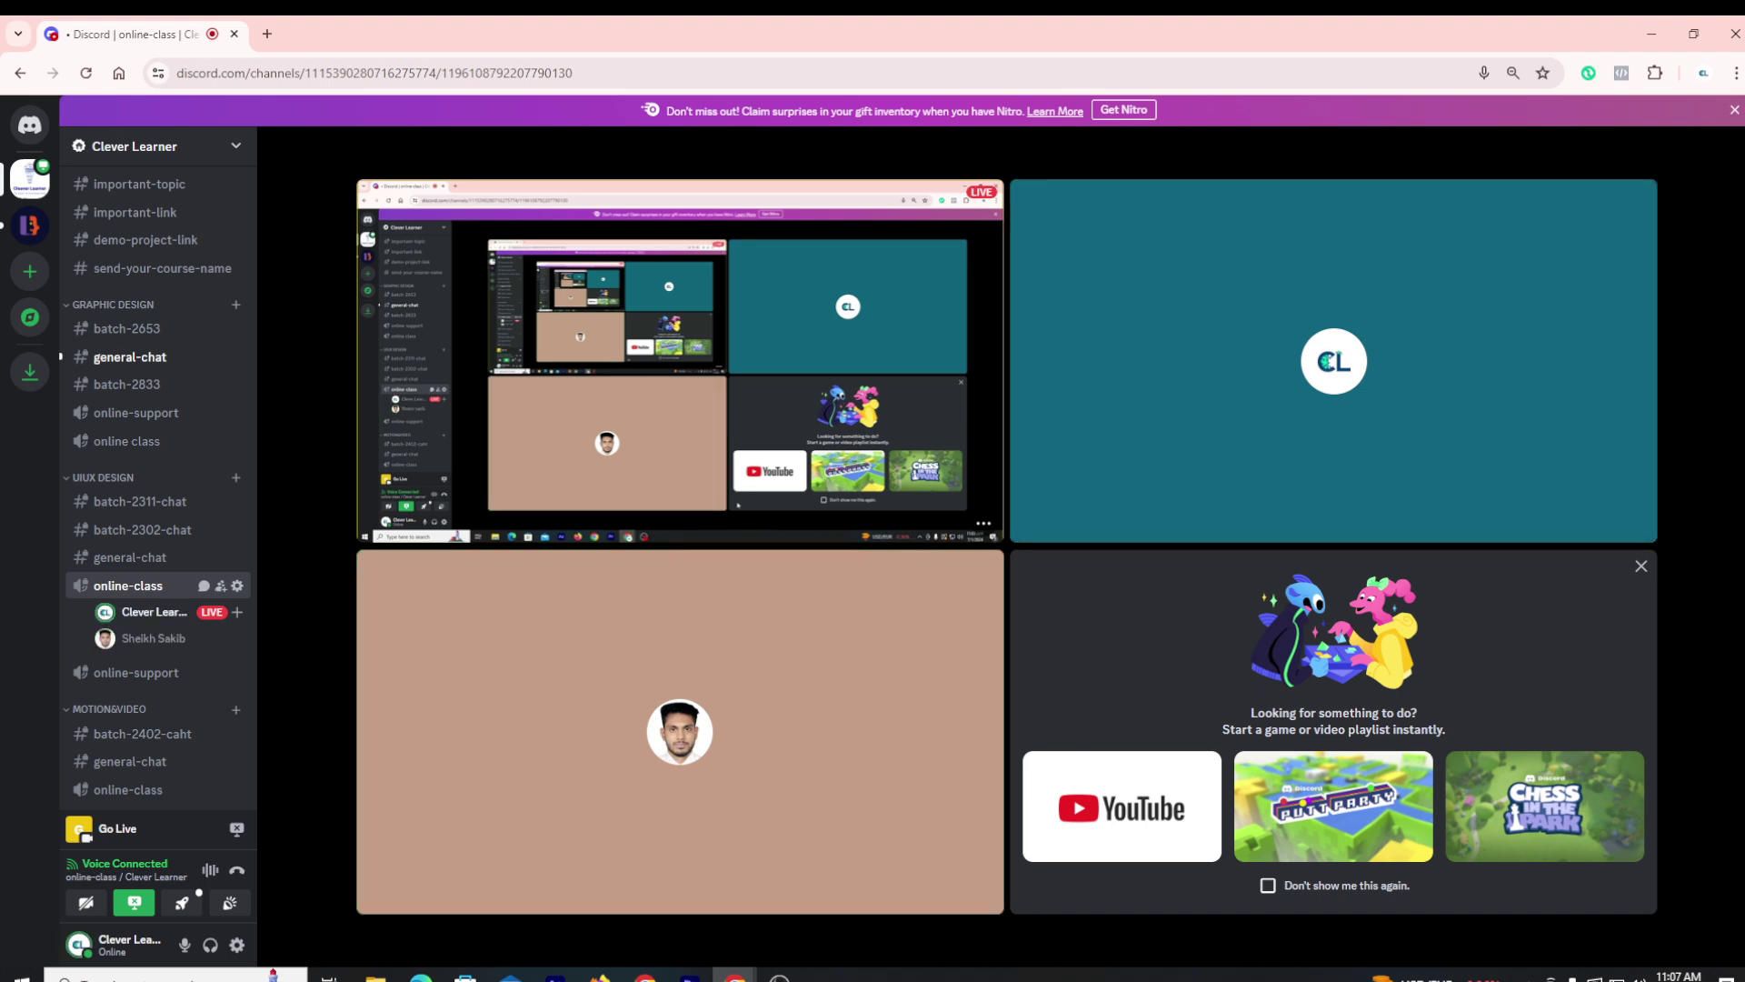
mouse_move(1006, 858)
mouse_move(1563, 618)
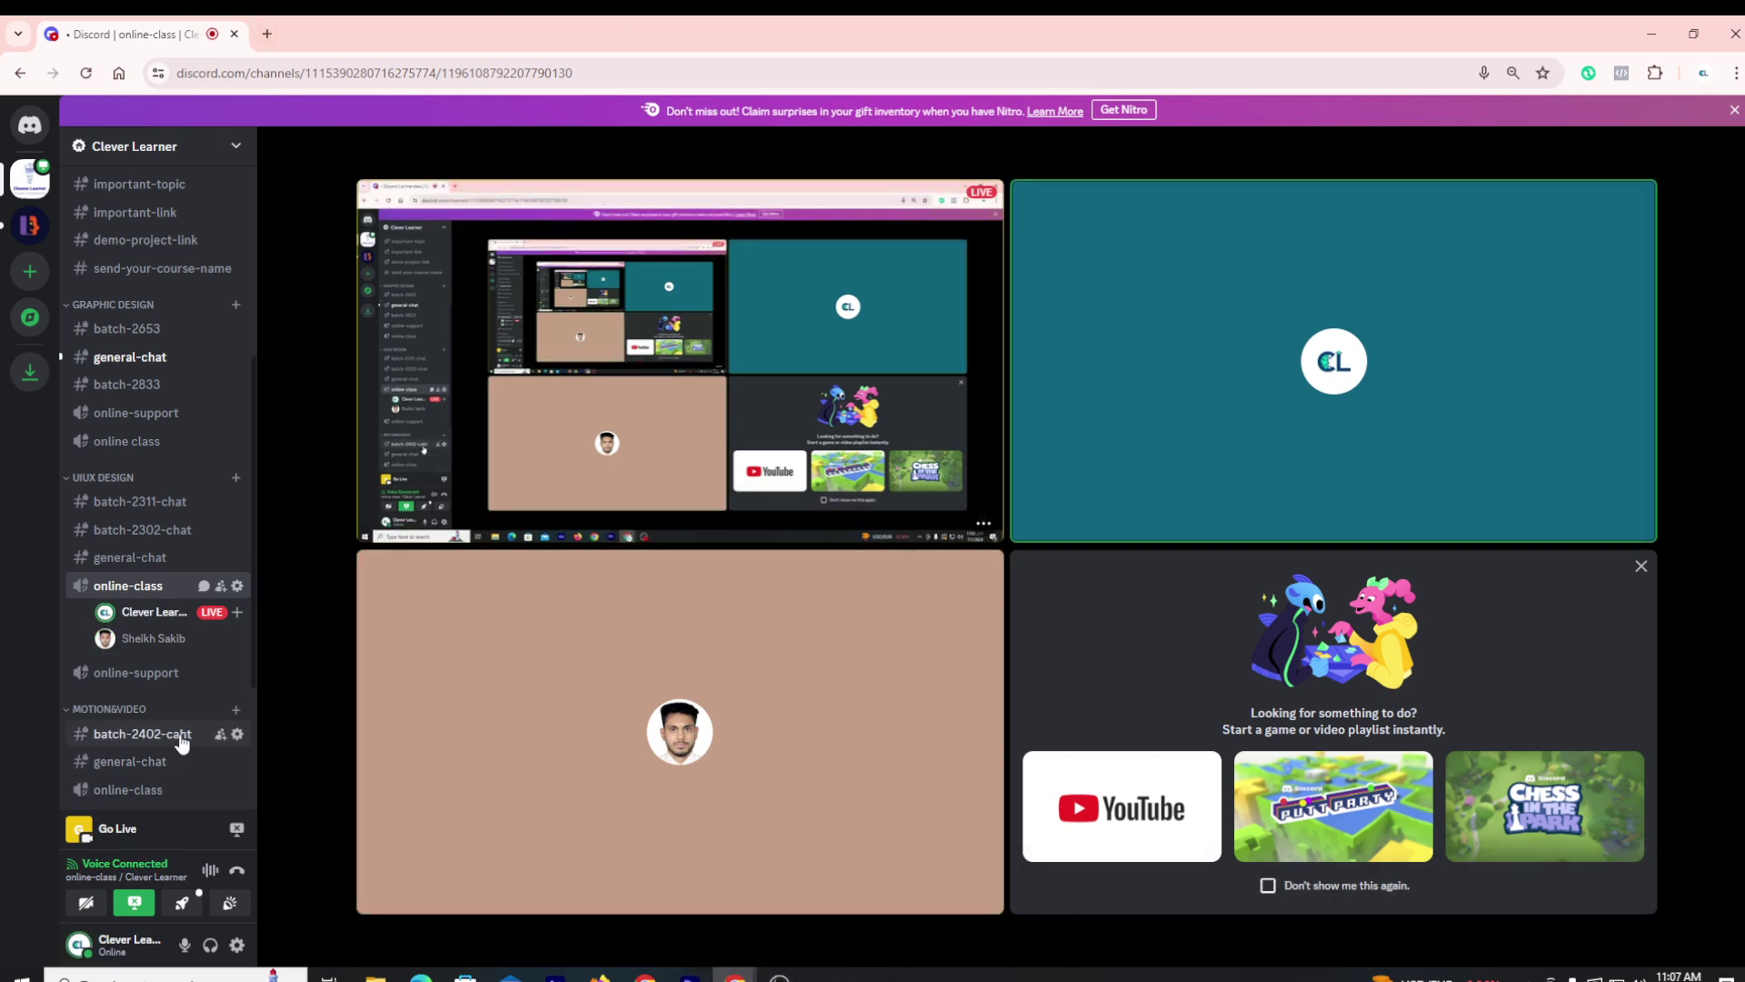
Open the Figma design link posted in the UIUX Design general-chat channel
left_click(157, 509)
scroll(740, 630, "up", 5)
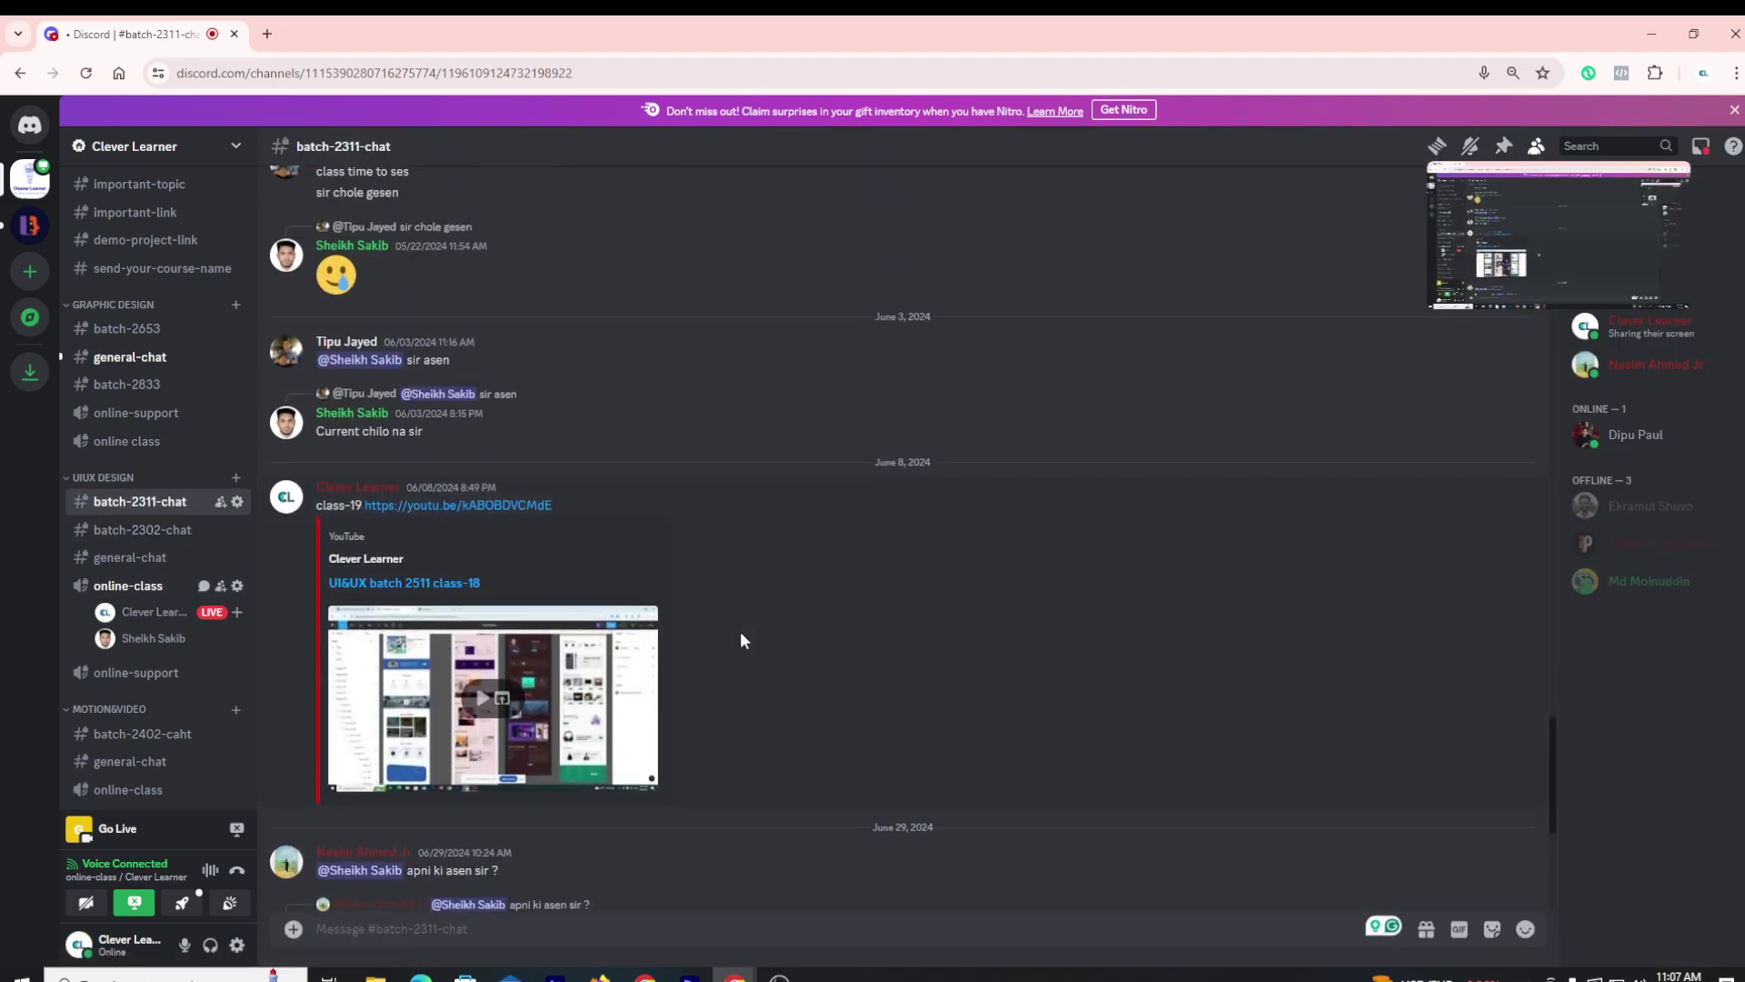
left_click(136, 558)
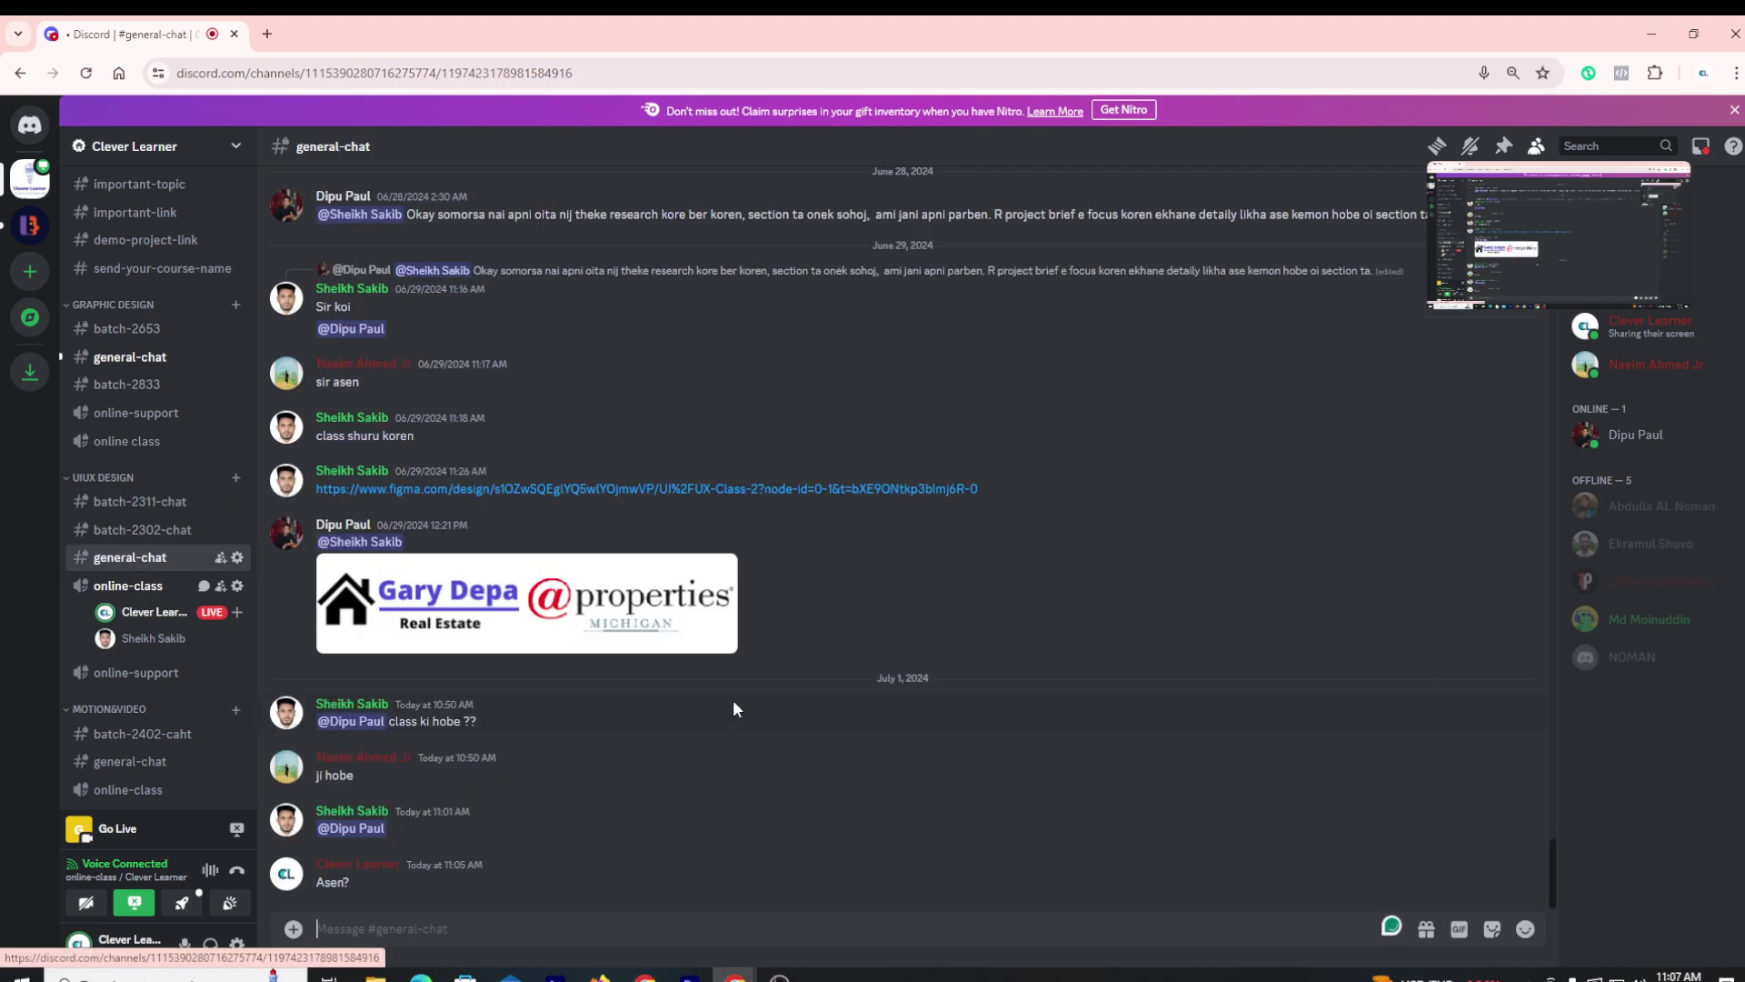
left_click(442, 488)
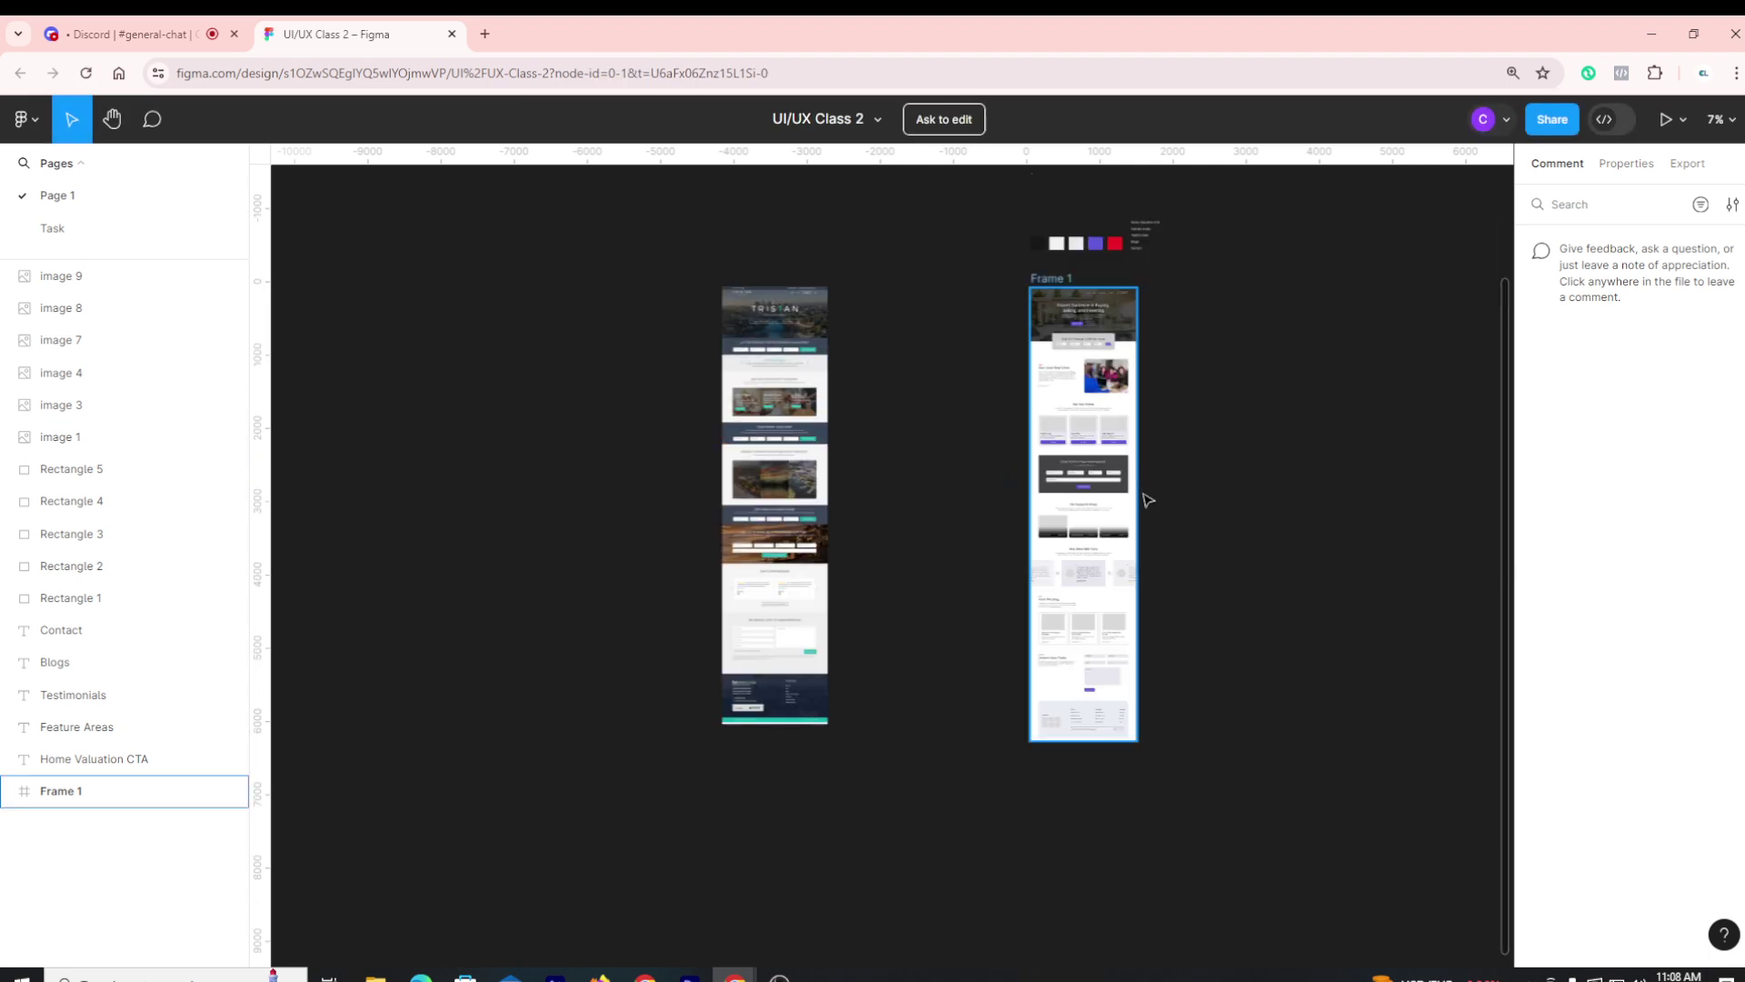
Examine the lower half of Frame 1, from the footer and contact form up through the blog, testimonials and Featured Areas sections
scroll(1199, 785, "up", 5)
scroll(1199, 786, "down", 3)
scroll(1087, 557, "up", 5)
scroll(1094, 573, "down", 4)
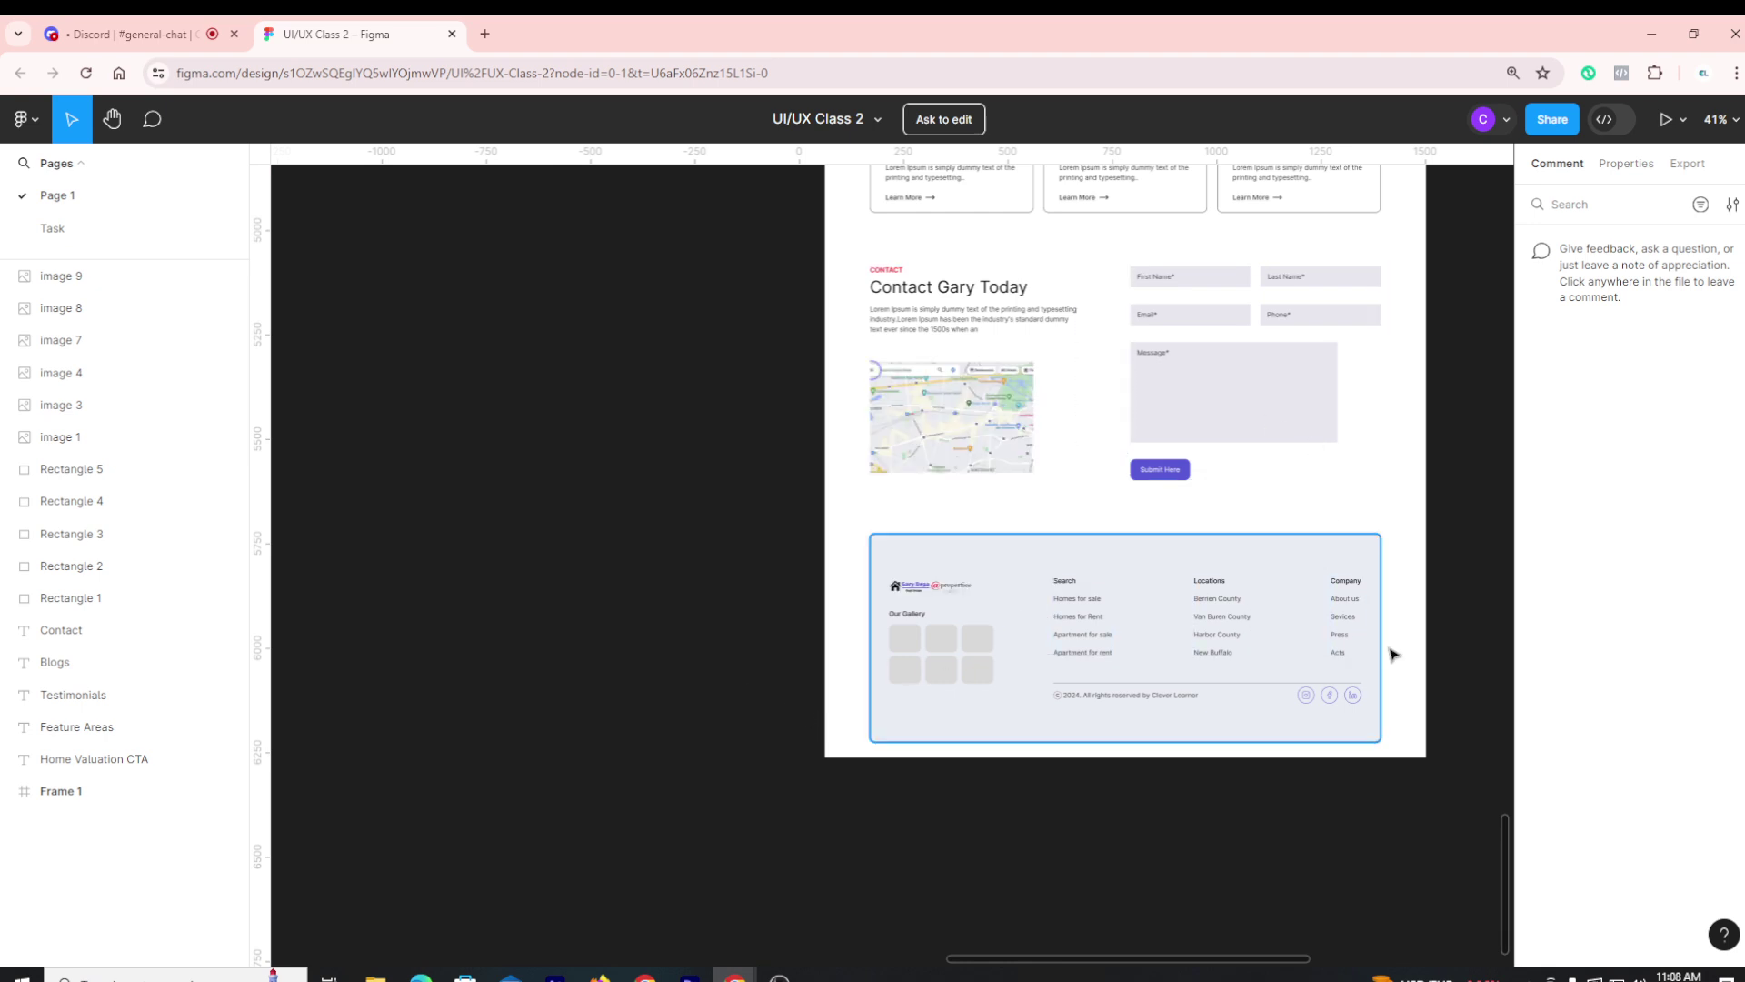
scroll(1469, 693, "up", 3)
scroll(985, 806, "down", 2)
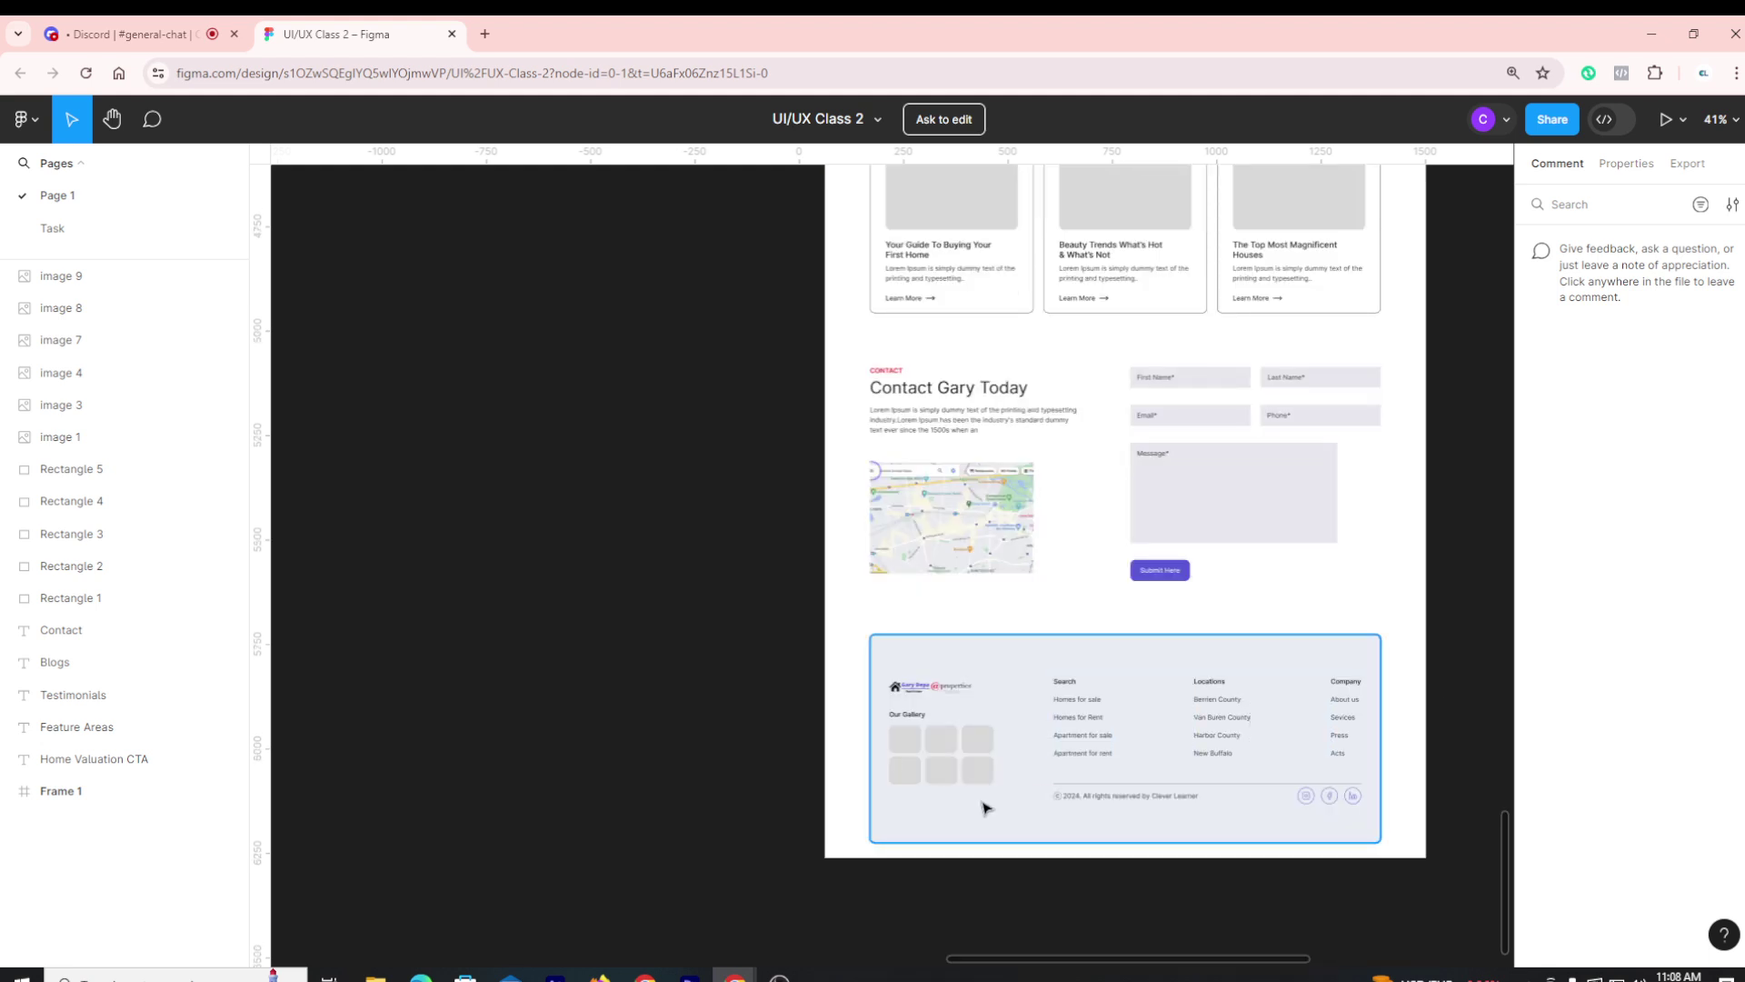
scroll(945, 796, "up", 5)
scroll(945, 796, "down", 5)
scroll(1188, 818, "up", 5)
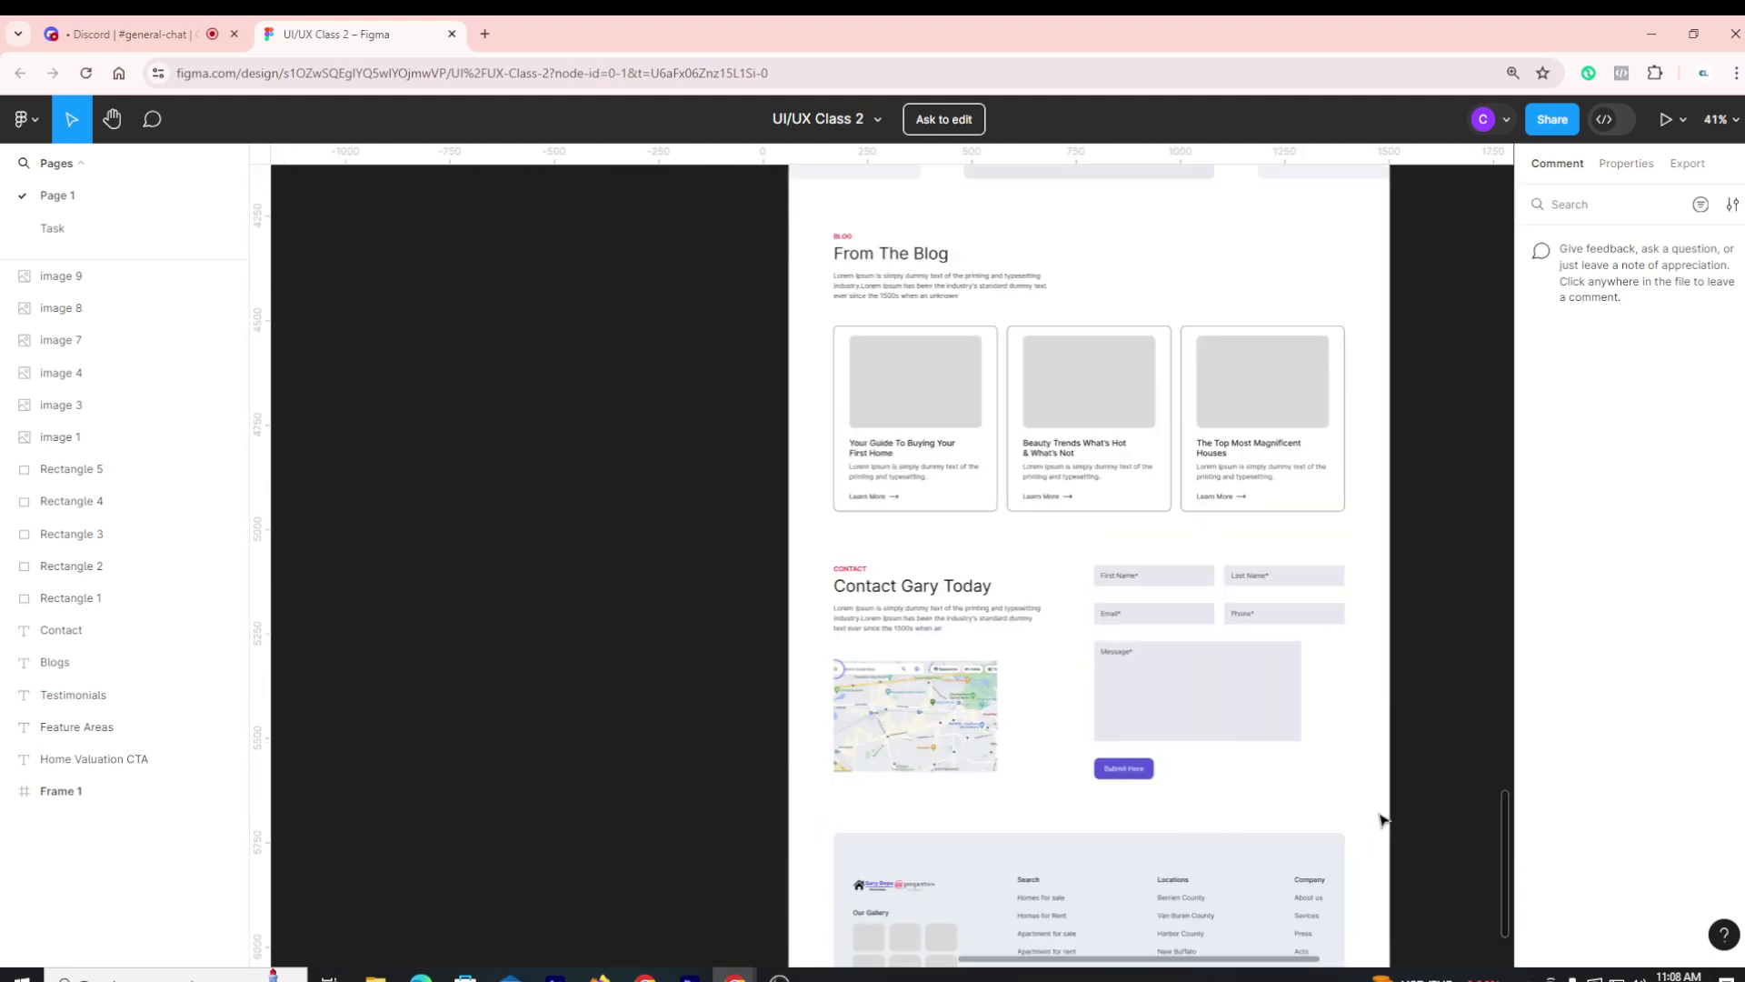
scroll(1381, 813, "up", 3)
scroll(1381, 813, "down", 3)
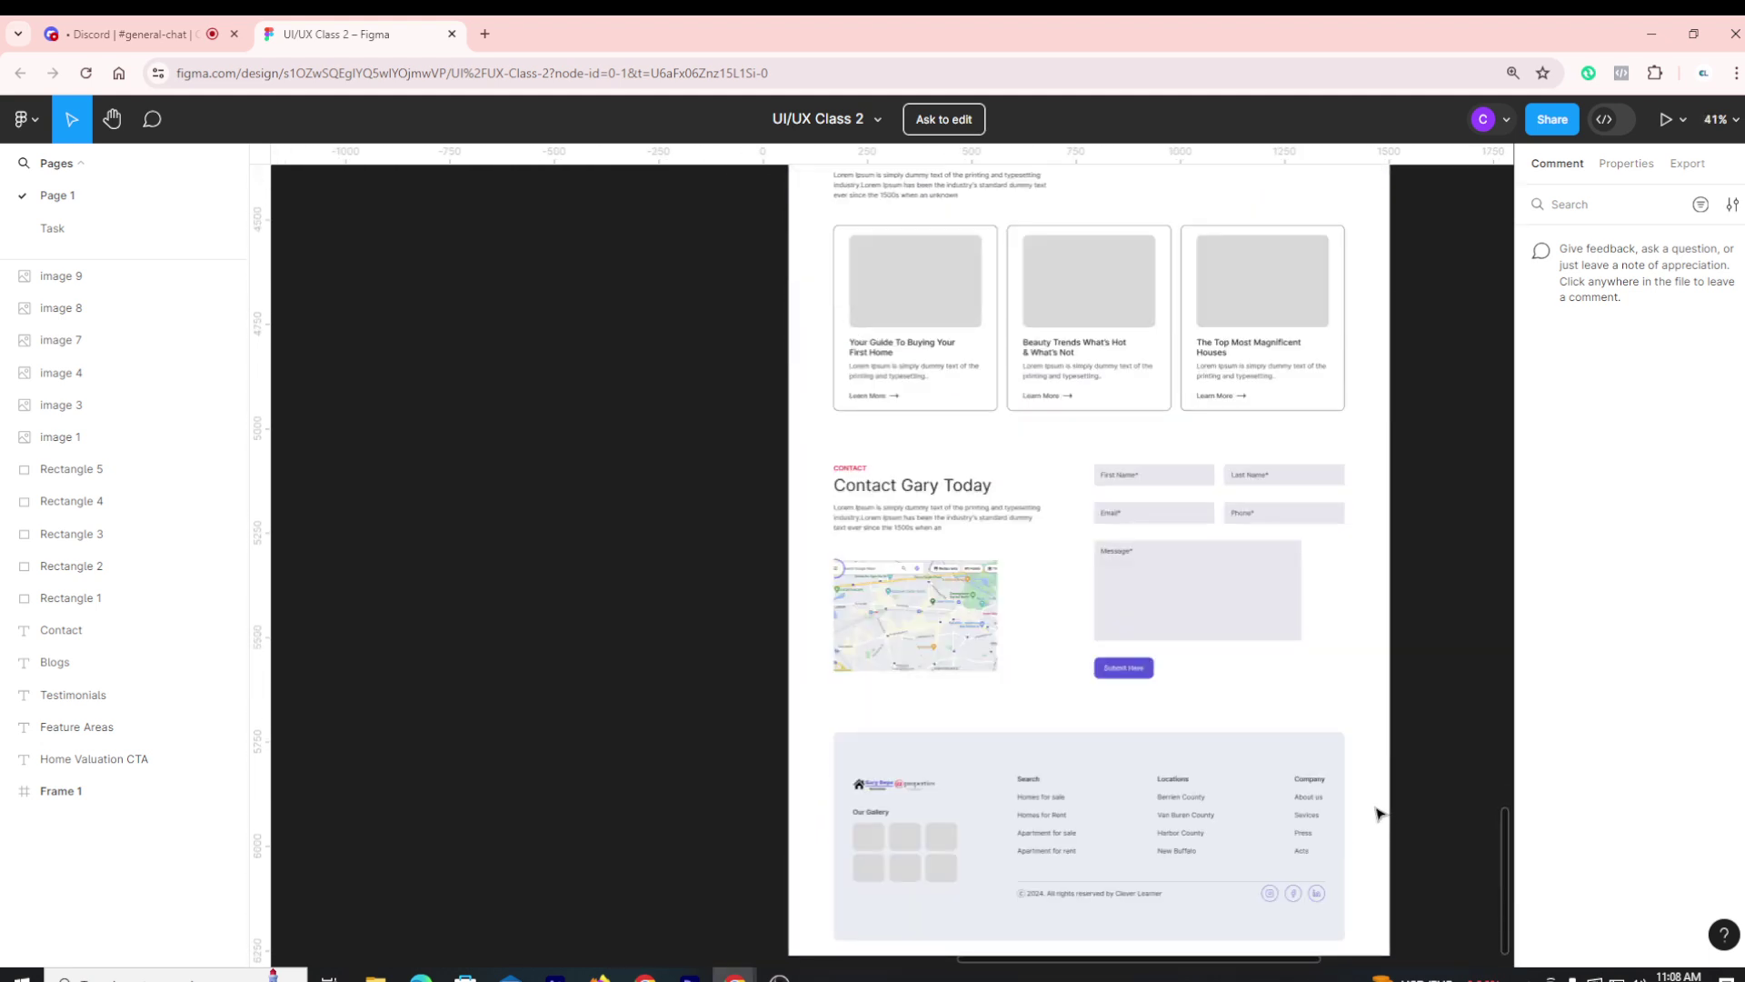
scroll(1379, 812, "up", 4)
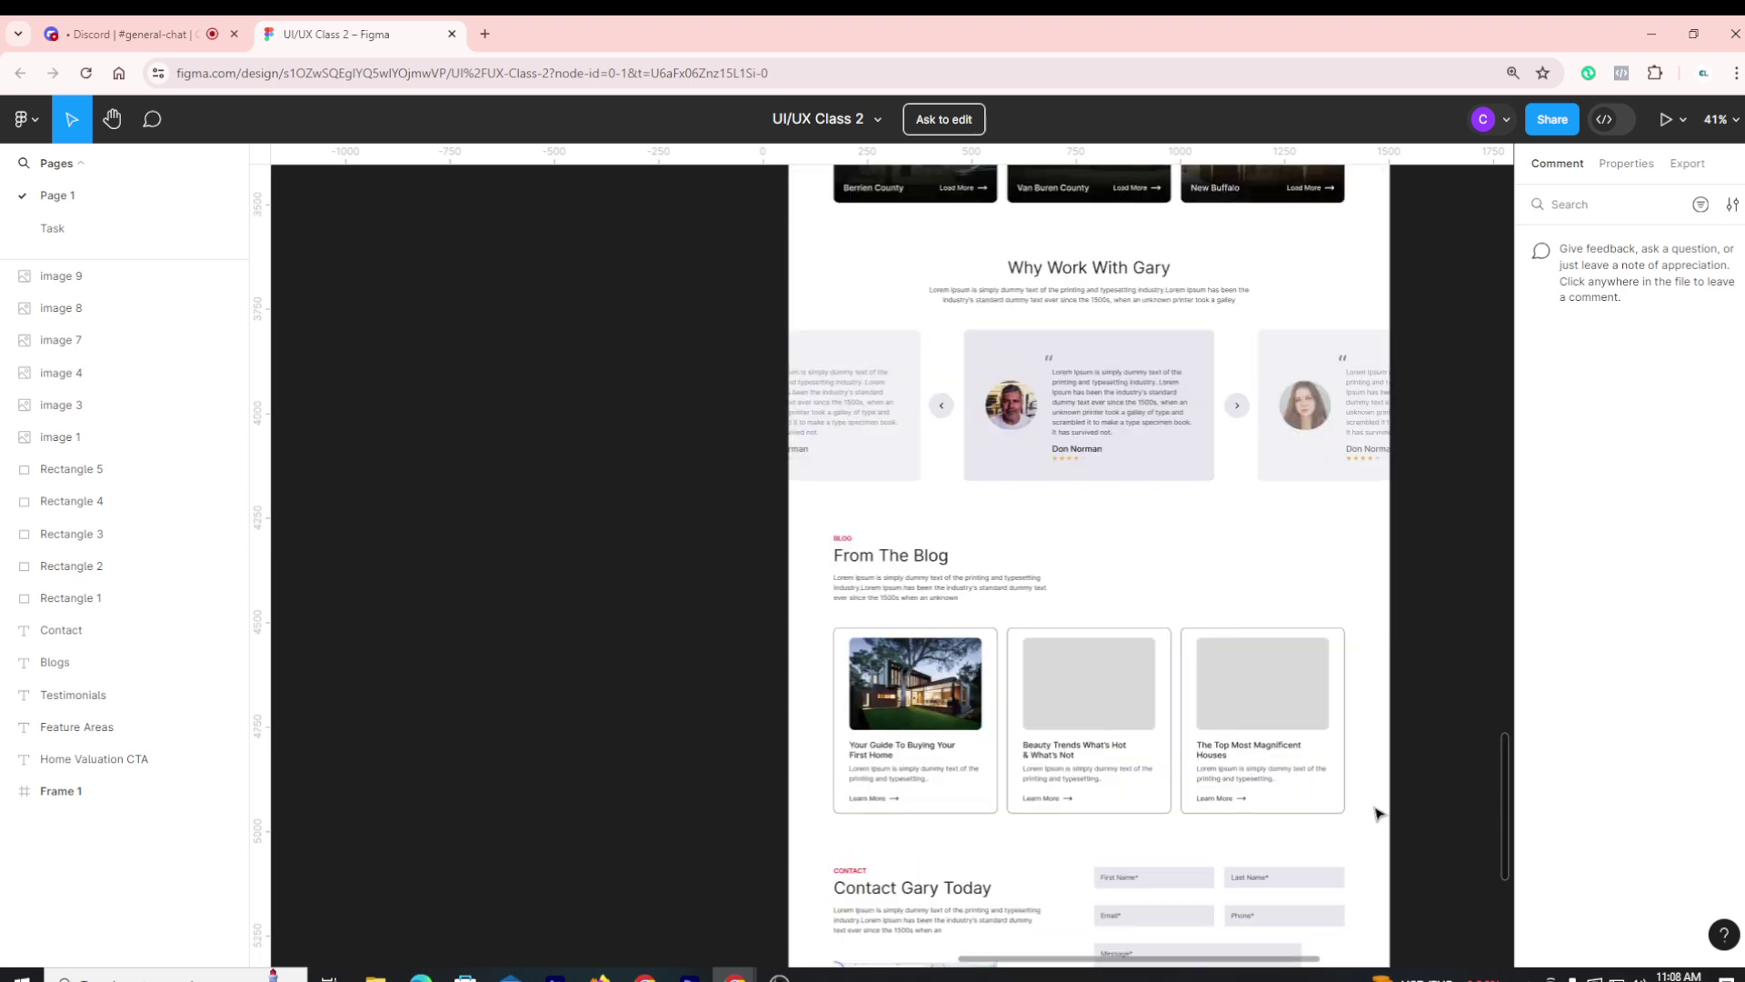
scroll(1377, 814, "up", 4)
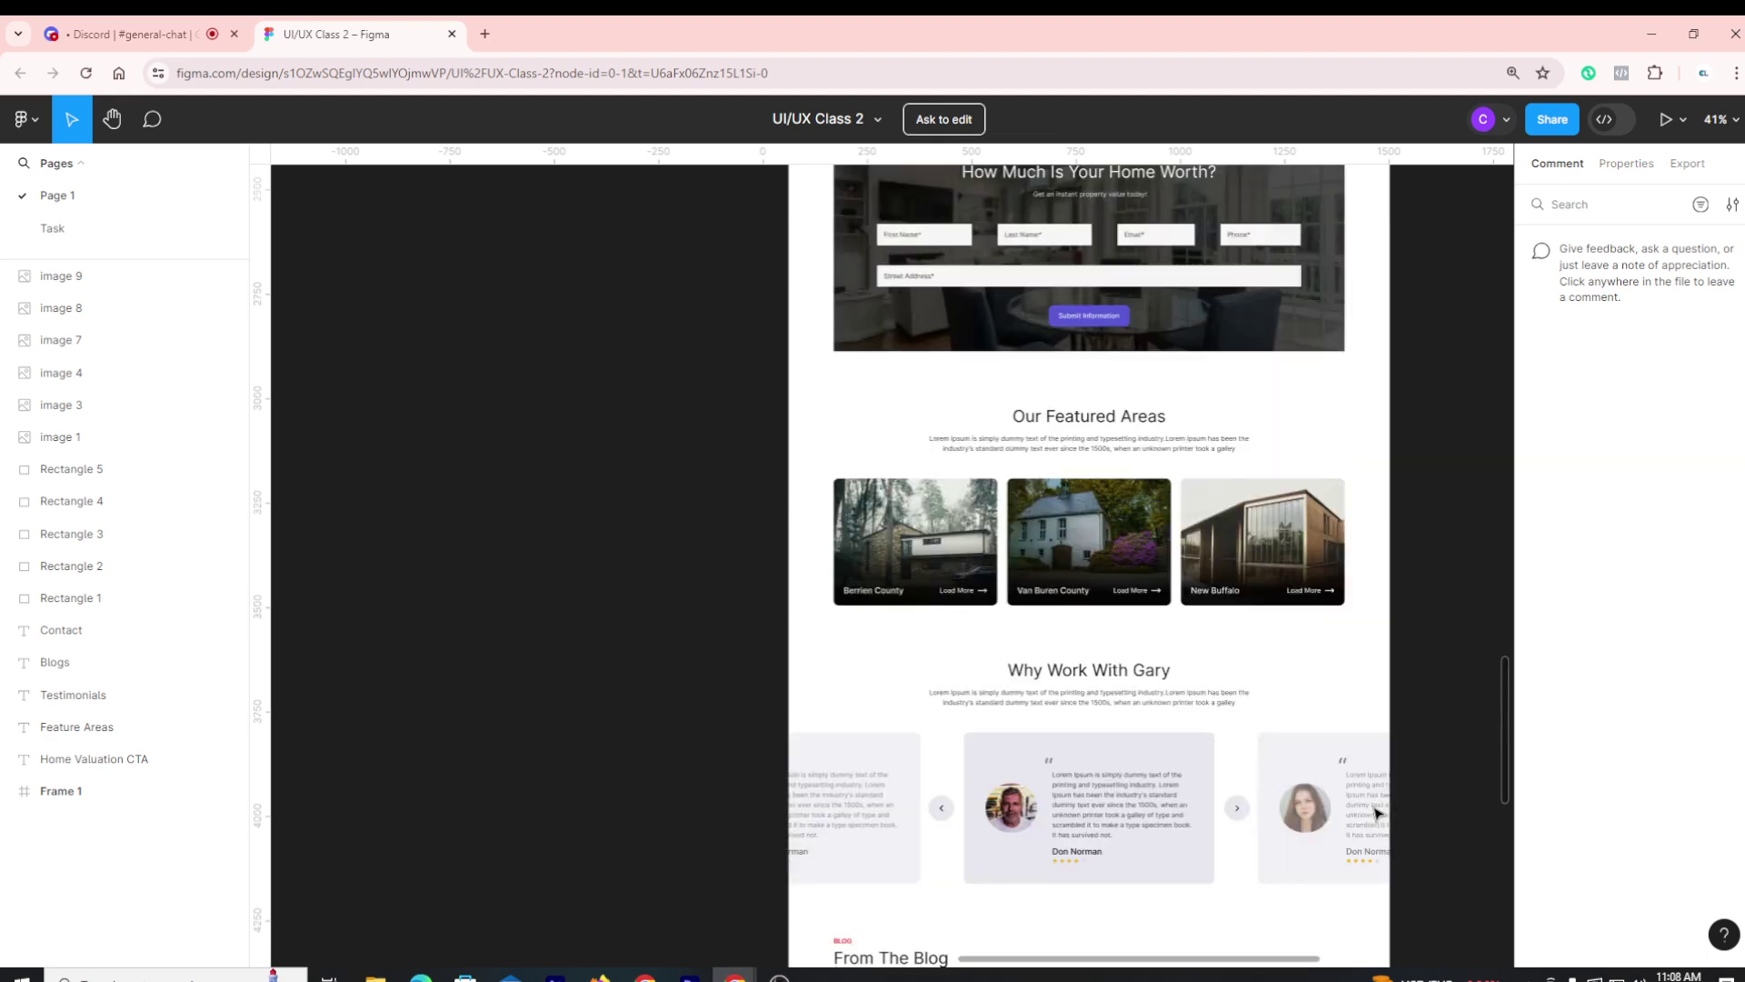
Review the overall section layout of Frame 1, including the About, Sell Your Home and home valuation sections
scroll(1377, 814, "down", 1)
scroll(487, 528, "down", 3)
scroll(486, 528, "down", 5)
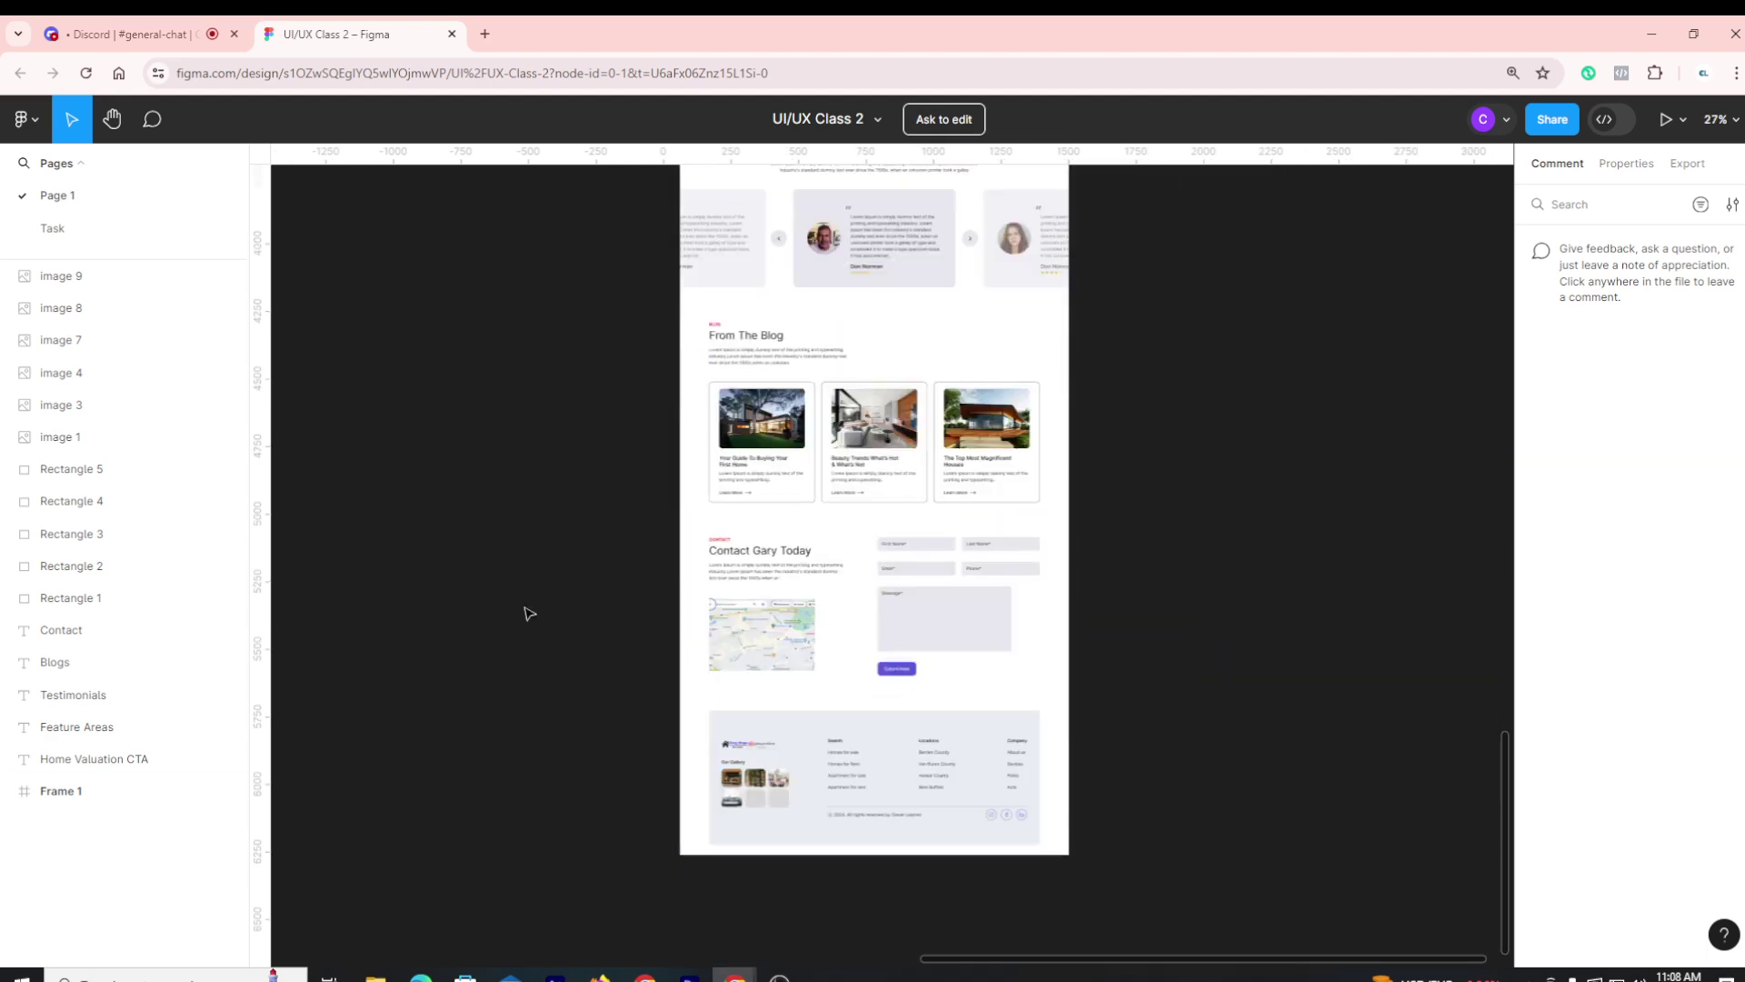
scroll(670, 818, "up", 2)
scroll(603, 787, "up", 4)
scroll(603, 787, "down", 2)
scroll(609, 773, "up", 5)
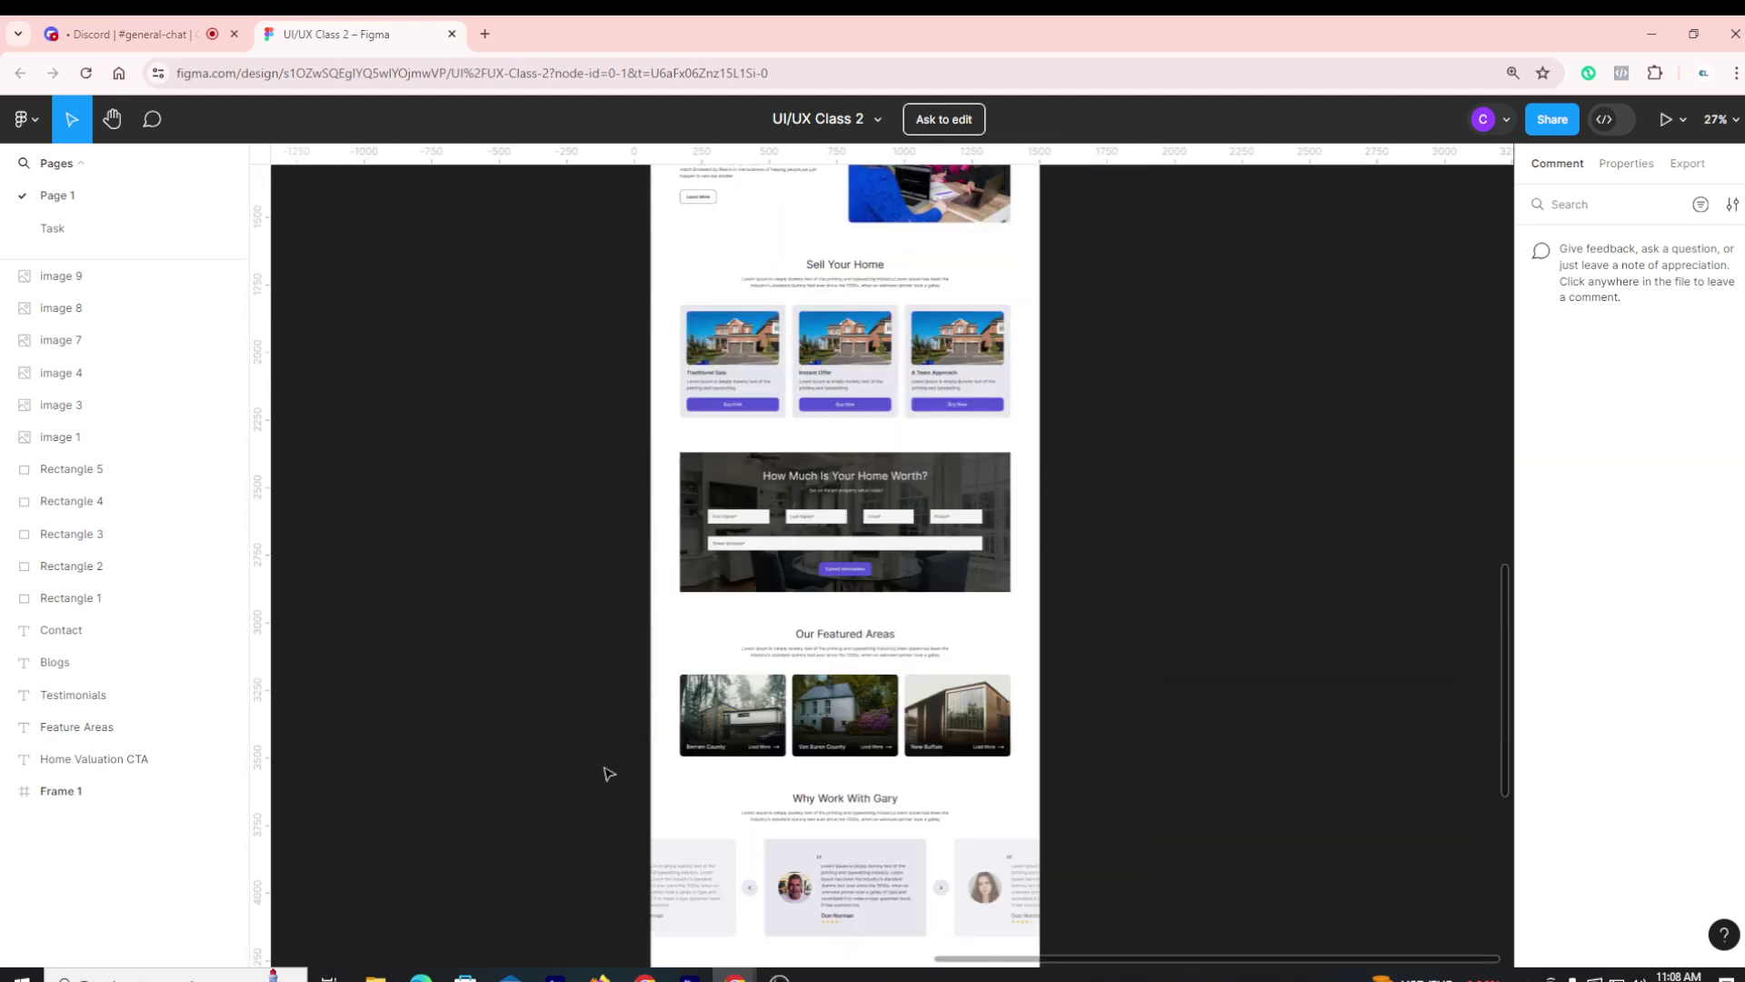
scroll(609, 774, "up", 5)
scroll(613, 768, "down", 4)
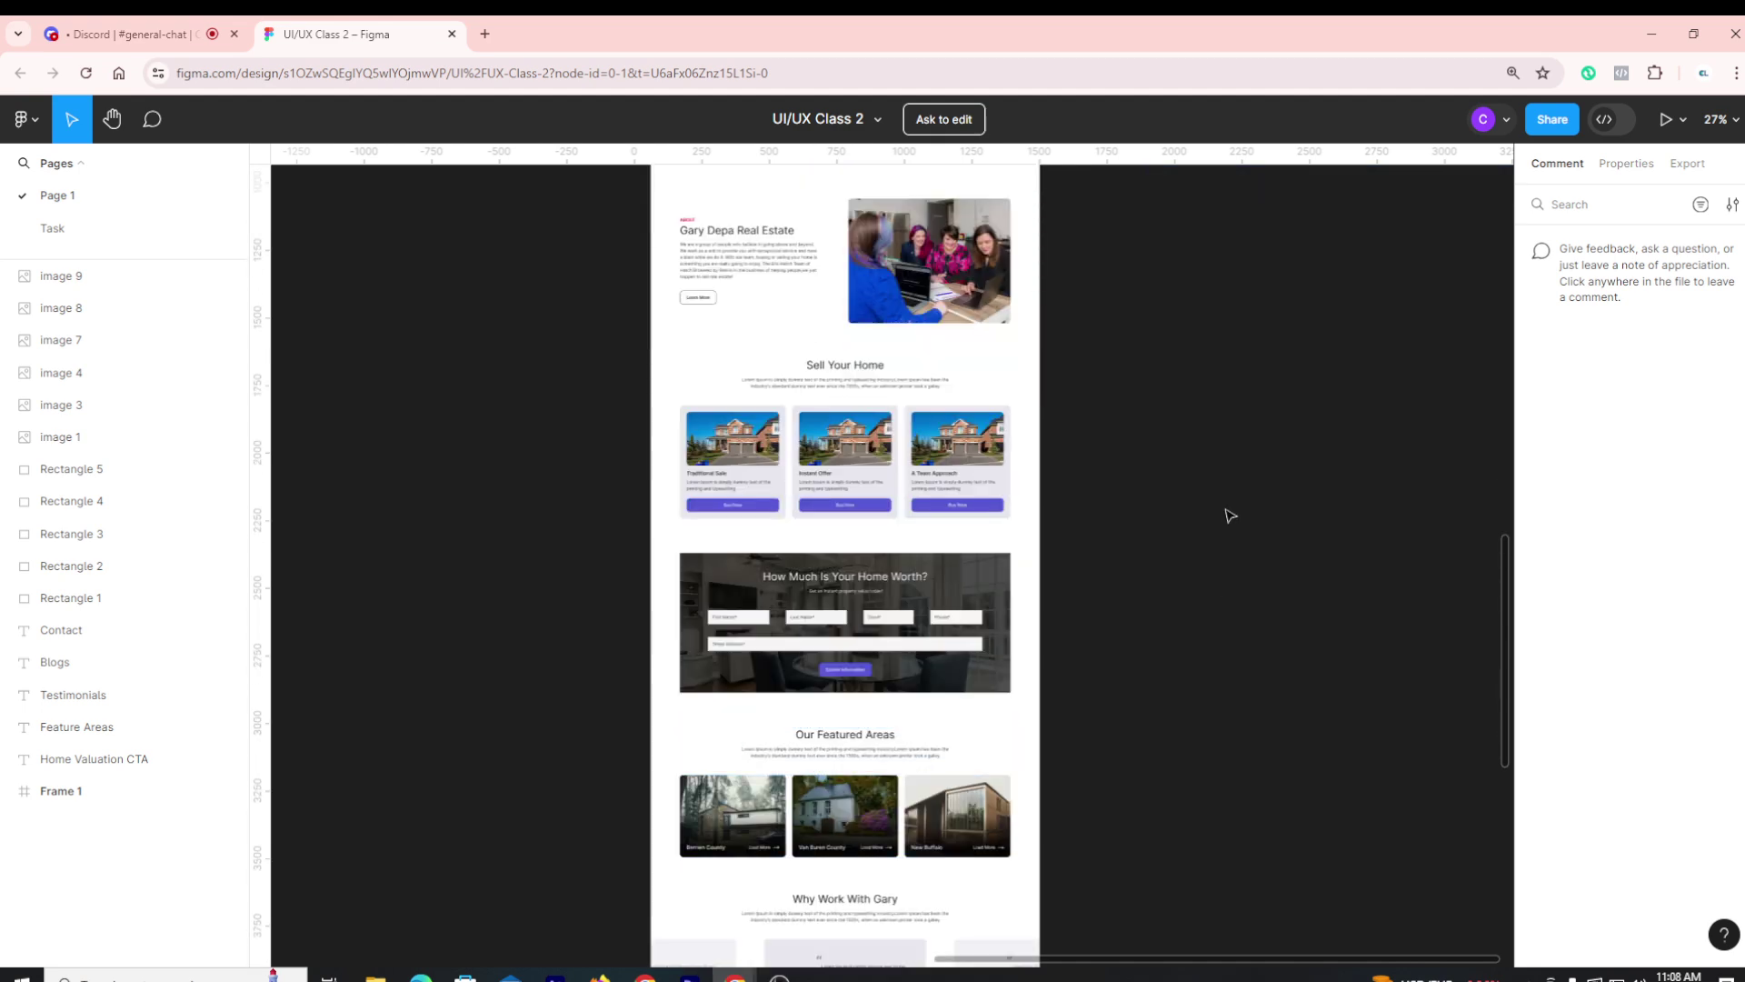
scroll(1225, 523, "down", 2)
scroll(1204, 541, "down", 3)
scroll(1161, 670, "up", 2)
scroll(1162, 670, "up", 3)
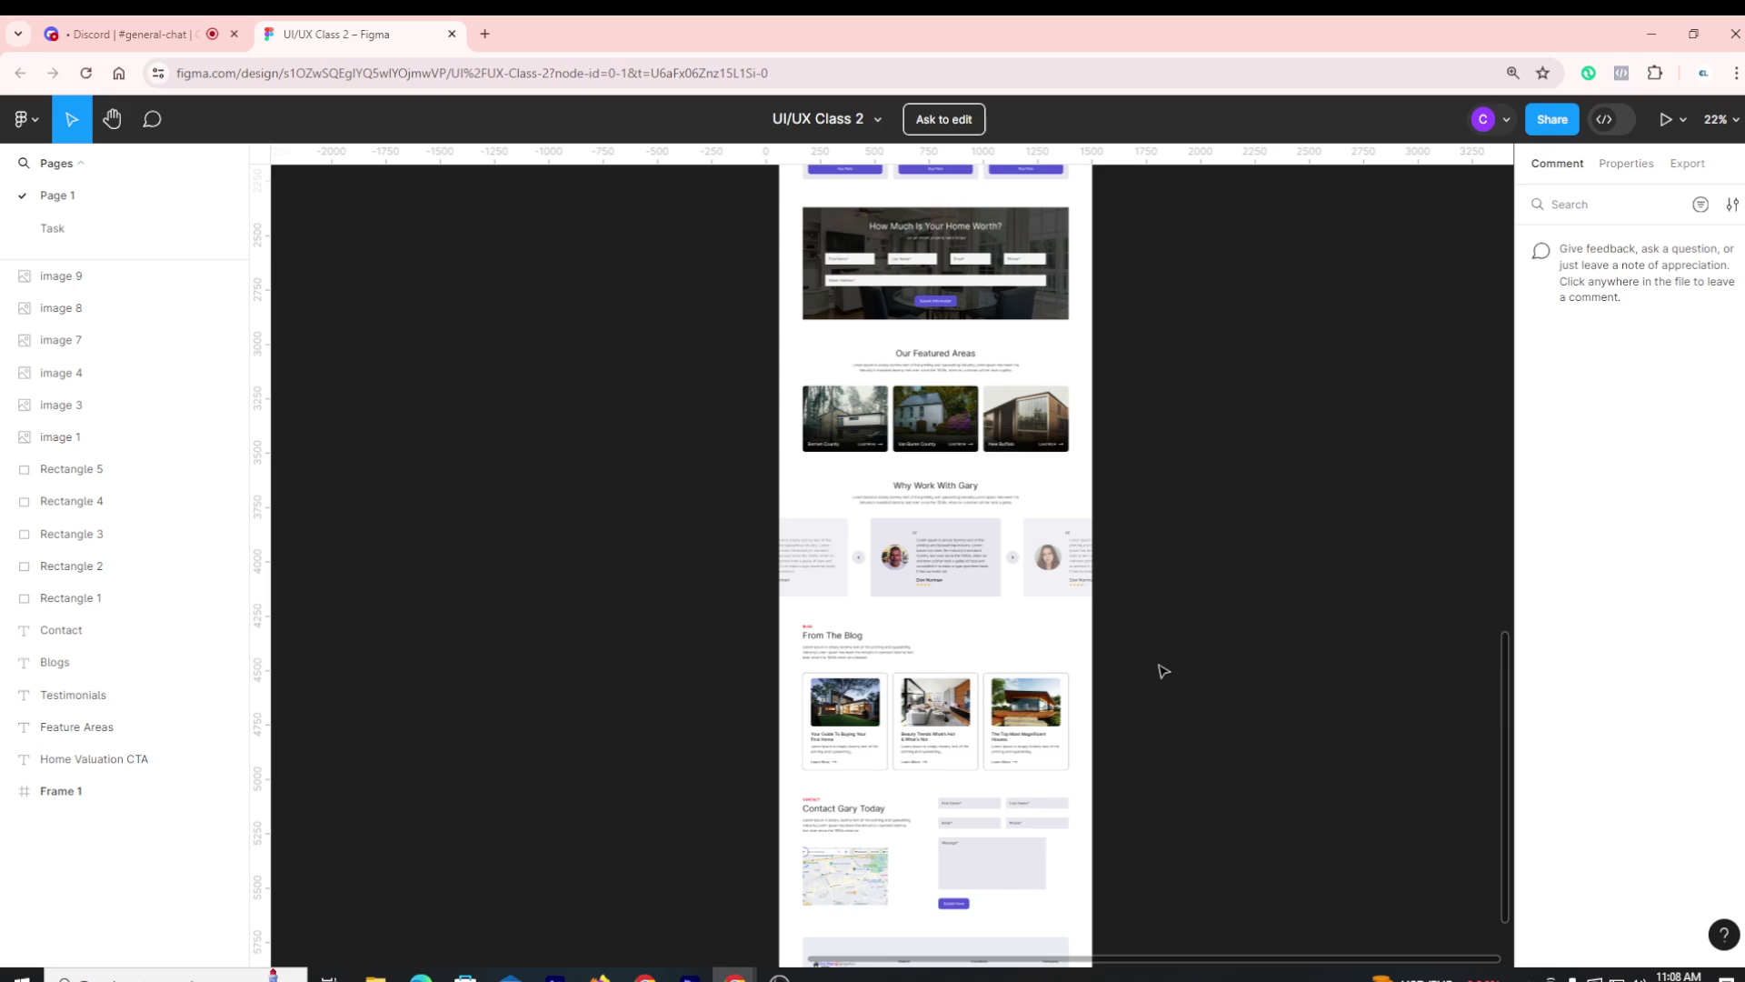
Inspect the footer gallery, From The Blog cards and Our Featured Areas section of Frame 1 up close
scroll(1165, 670, "down", 2)
scroll(1001, 583, "down", 4)
scroll(1182, 574, "up", 3)
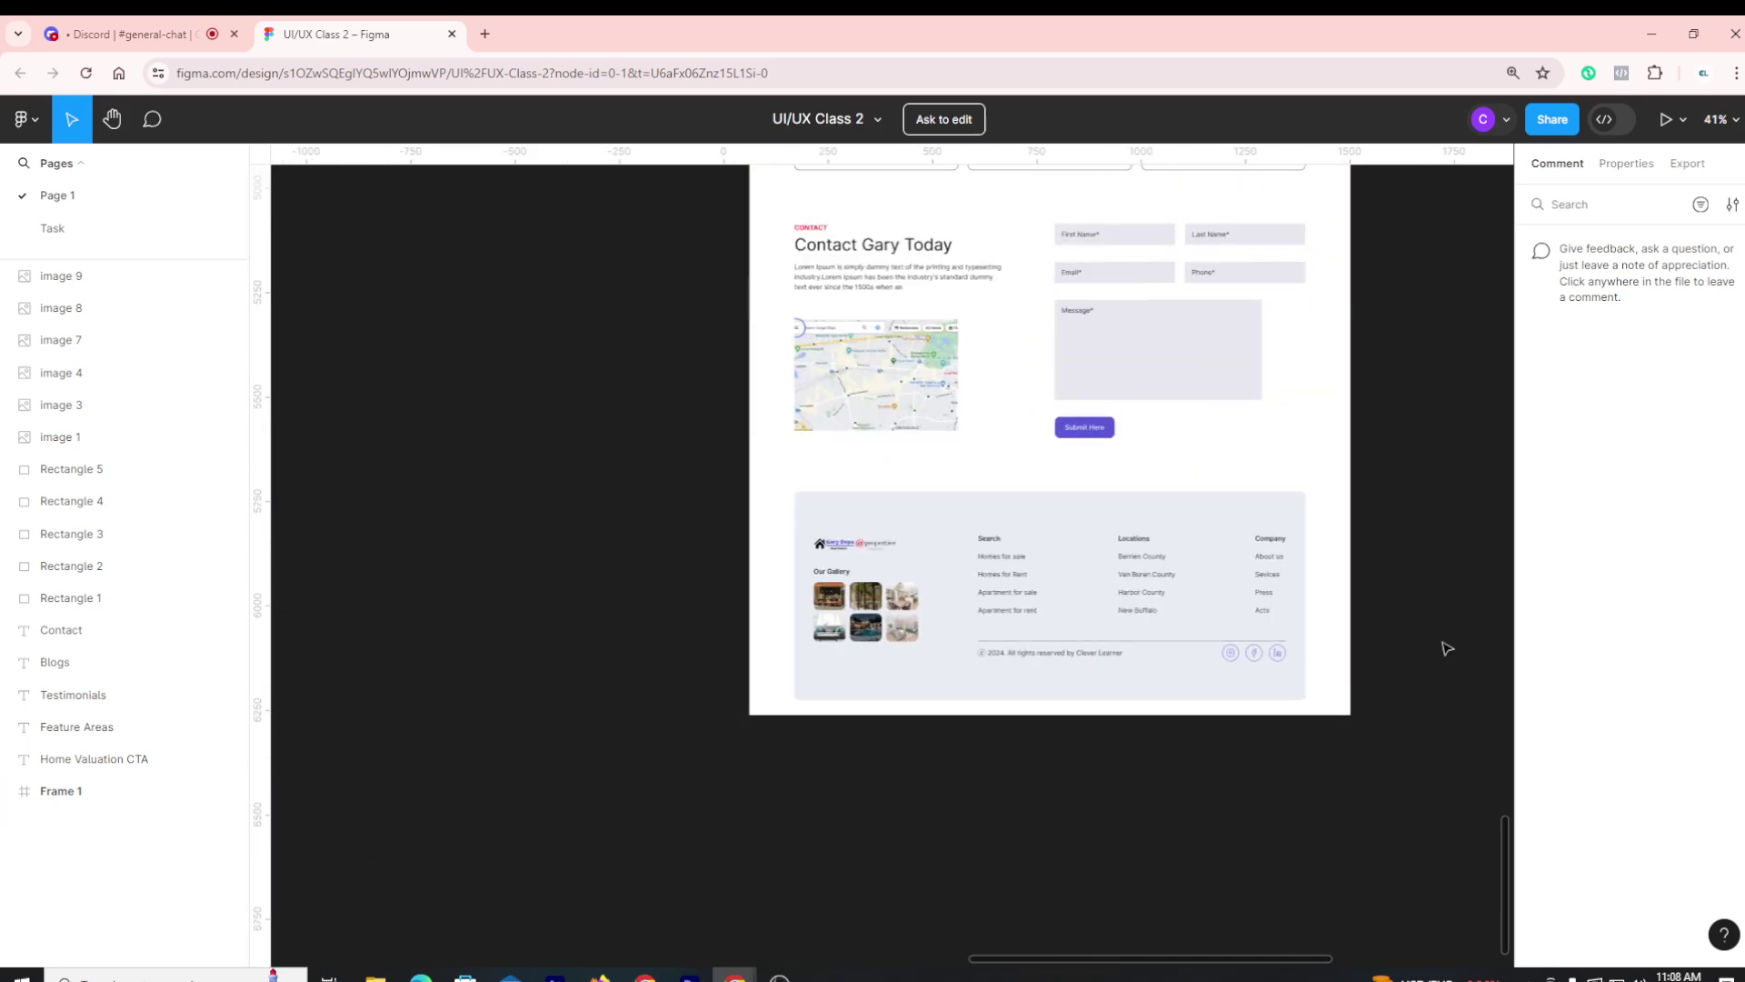
scroll(1394, 635, "up", 4)
scroll(1400, 634, "up", 4)
scroll(783, 440, "up", 3)
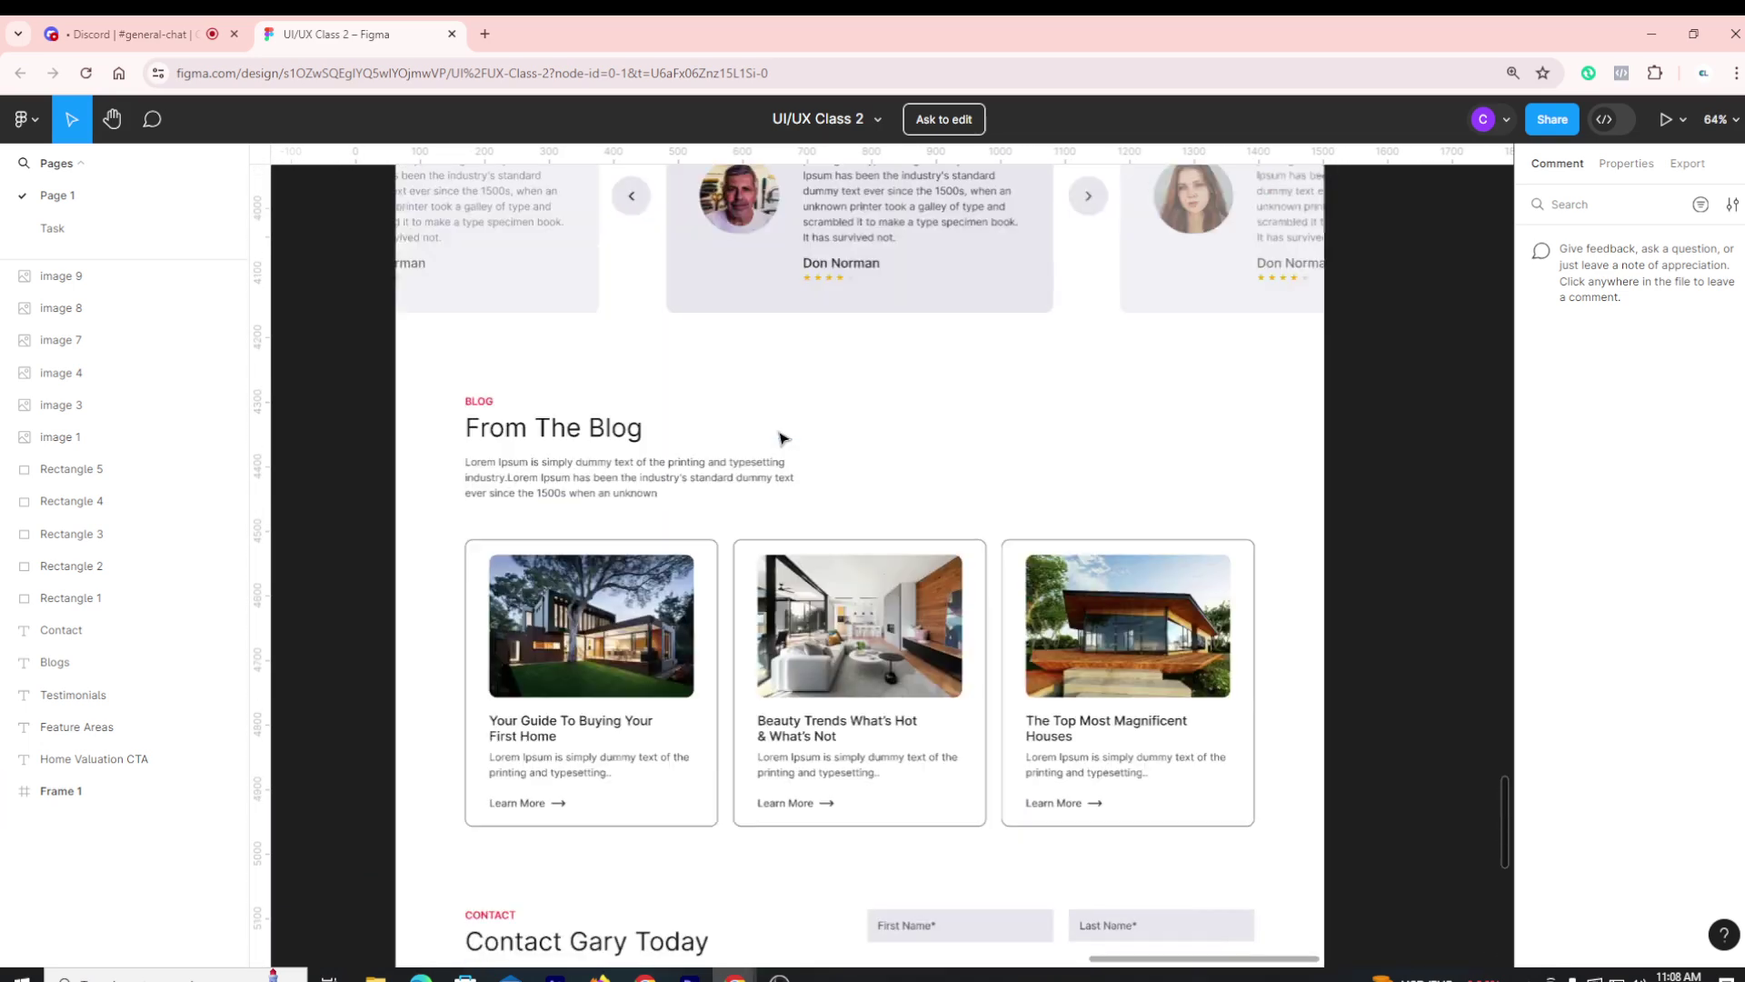
scroll(799, 457, "down", 3)
scroll(829, 464, "up", 3)
scroll(829, 464, "down", 4)
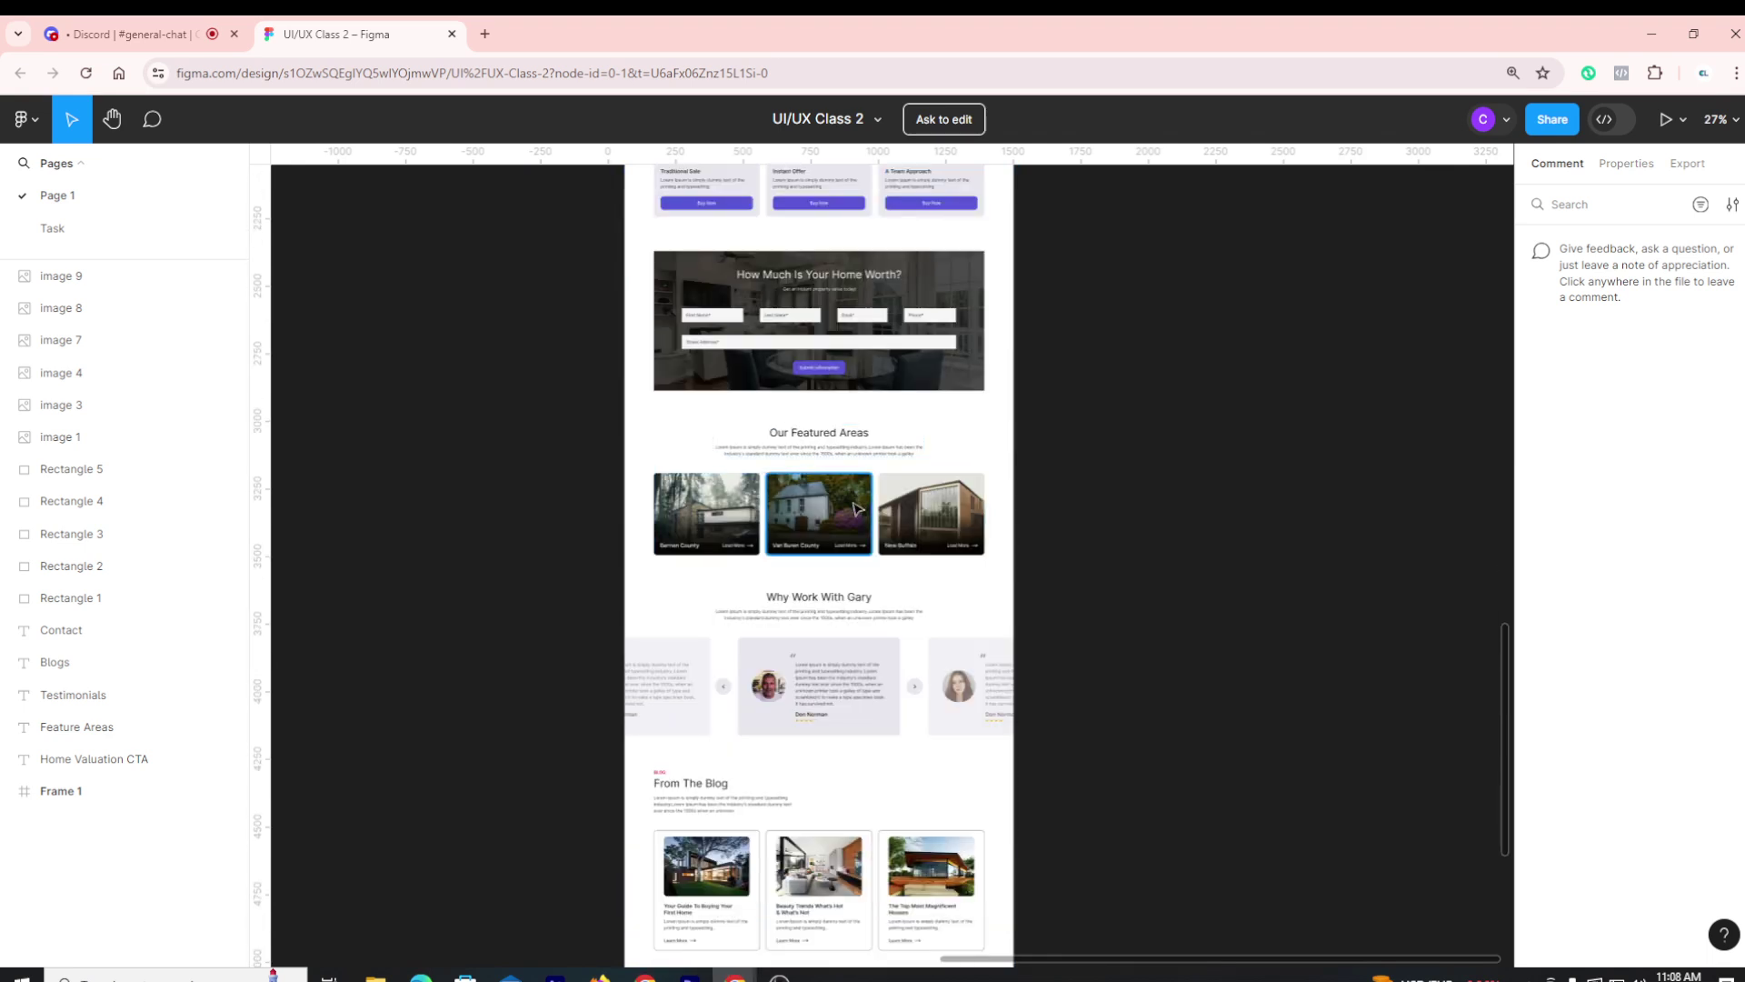
scroll(853, 509, "up", 3)
scroll(651, 394, "up", 3)
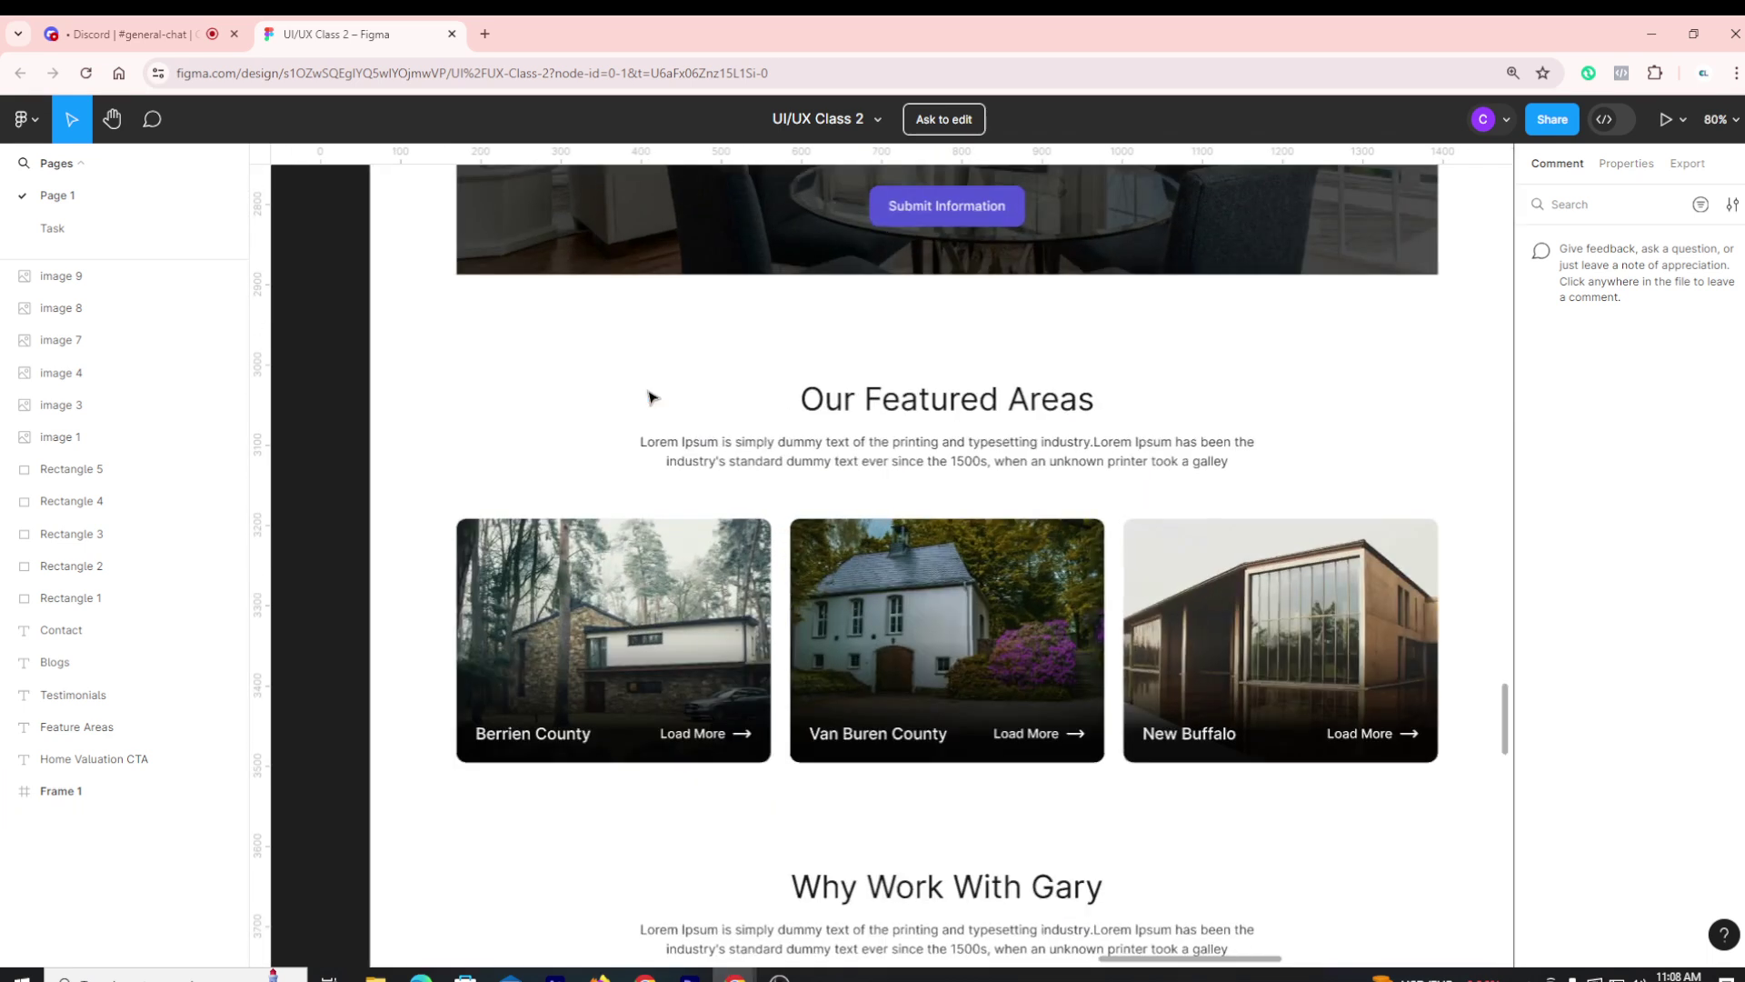
scroll(651, 394, "down", 3)
scroll(651, 397, "up", 2)
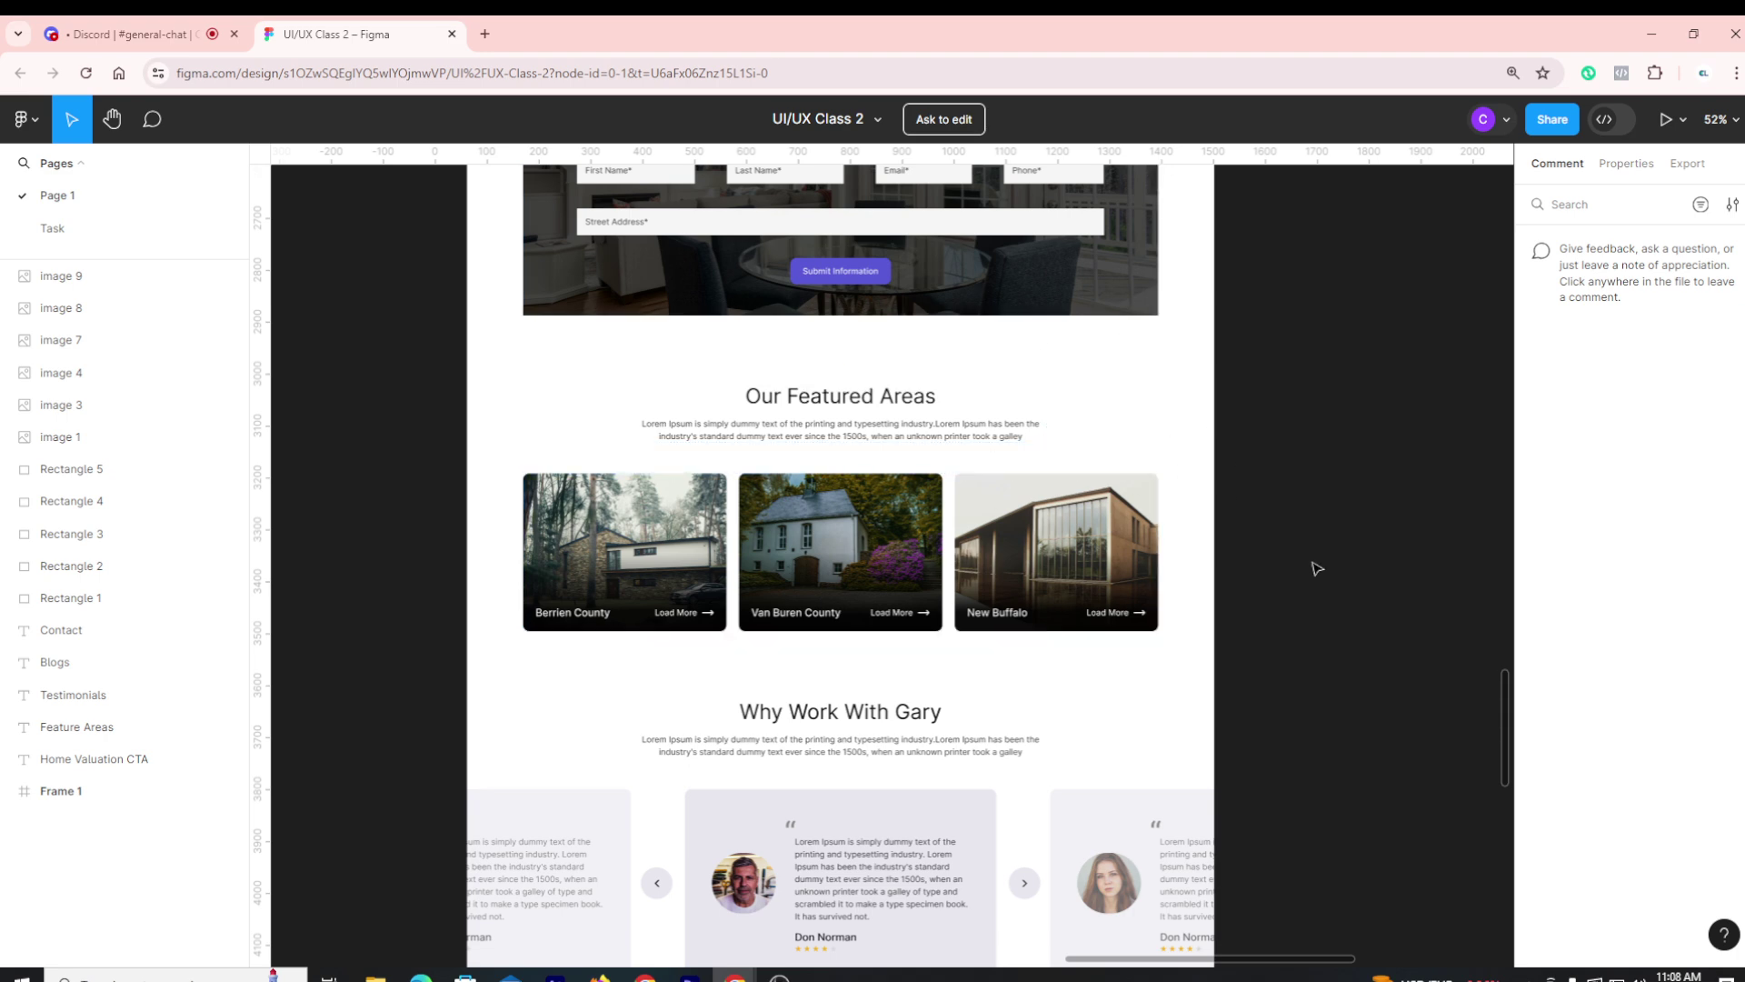
Examine the upper sections of Frame 1 and compare the page with the reference designs around it on the canvas
scroll(1318, 569, "up", 10)
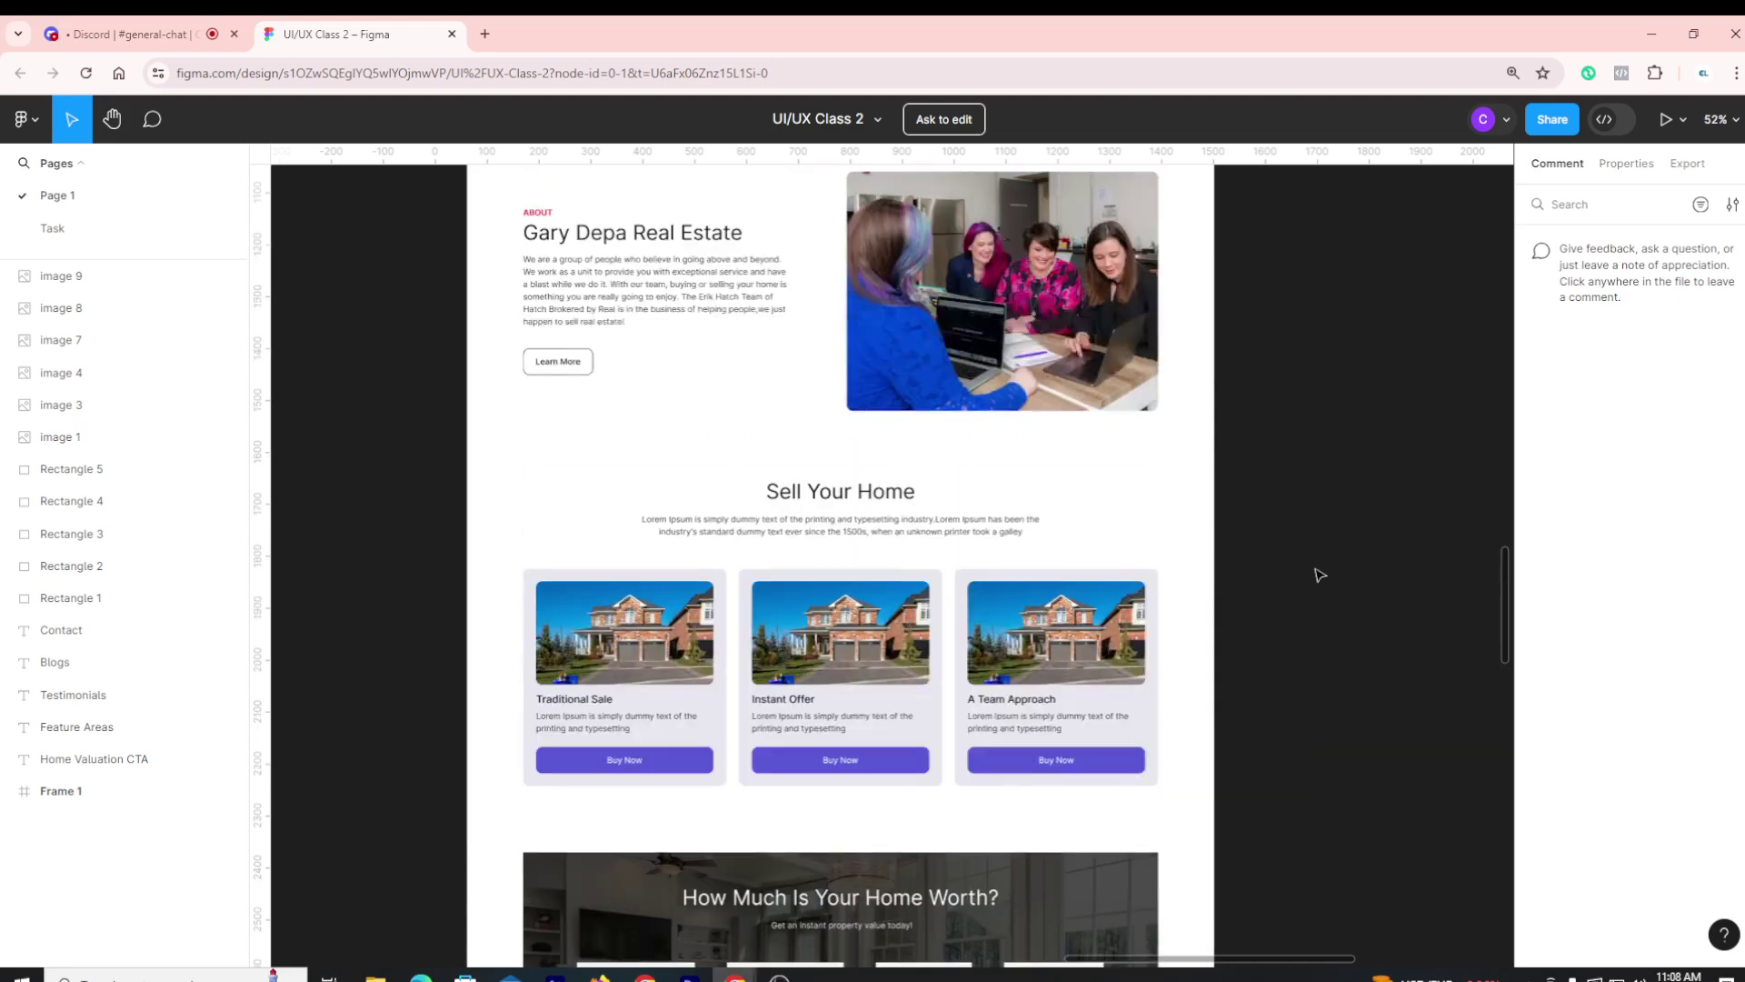
scroll(1320, 574, "up", 6)
scroll(1320, 575, "down", 4)
scroll(1322, 578, "down", 4)
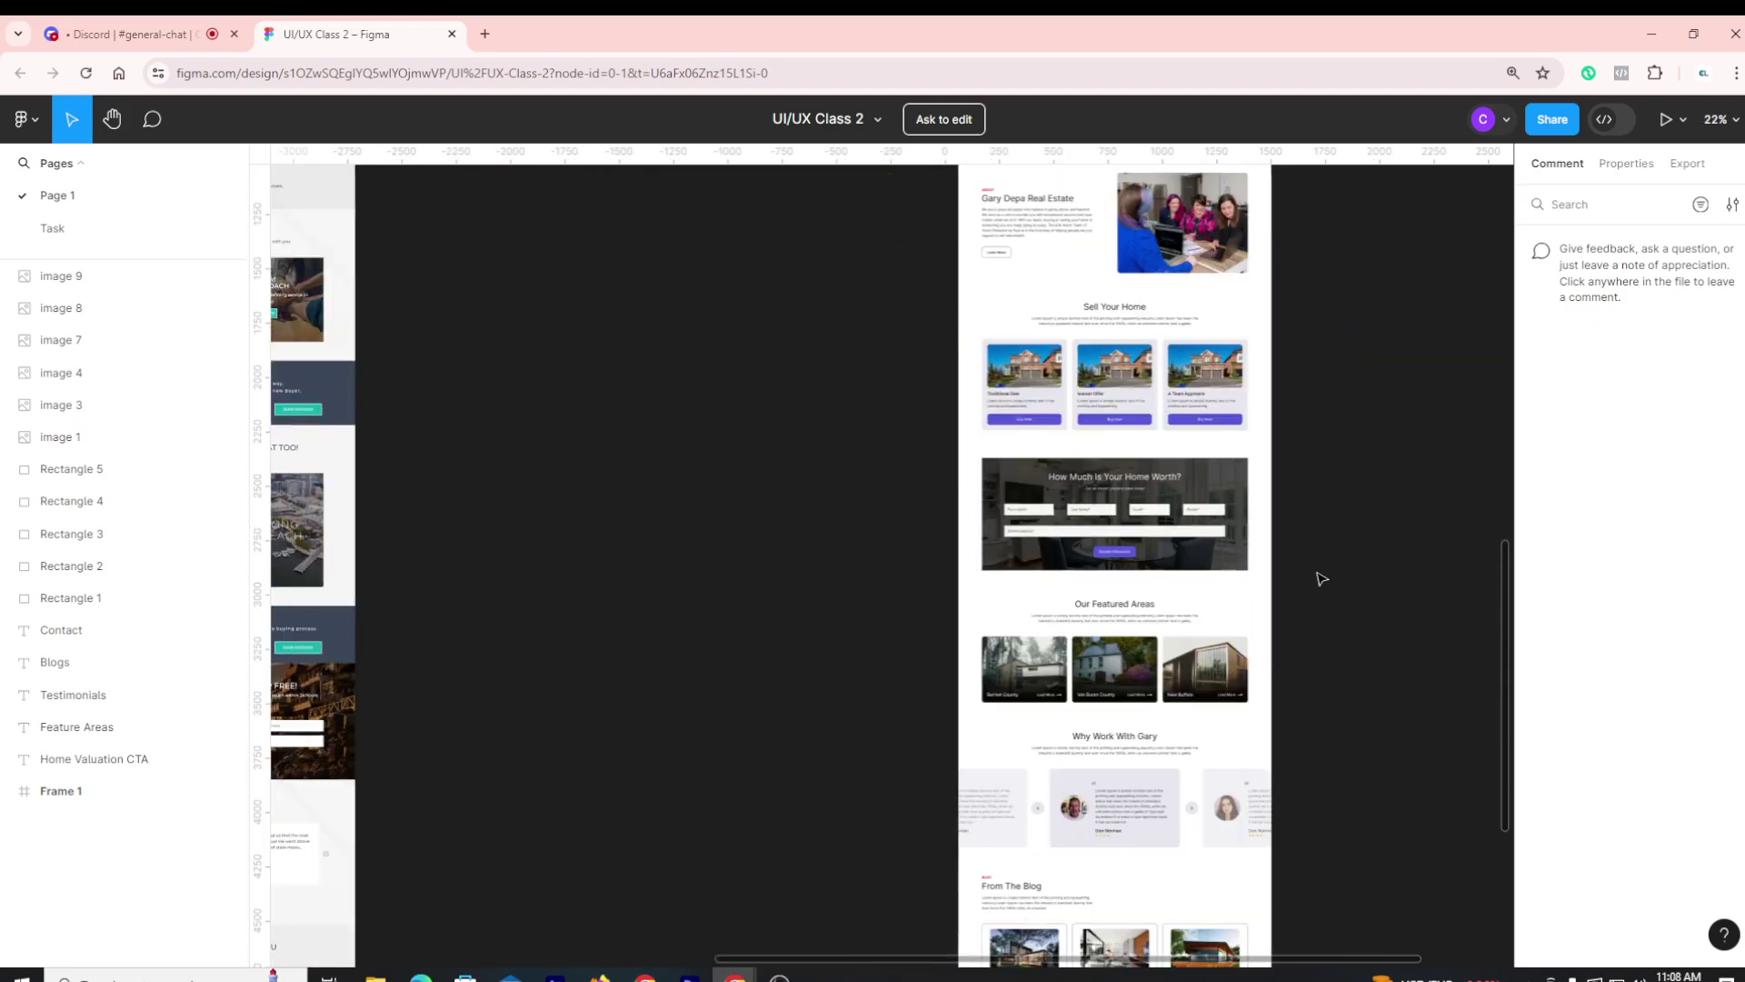
scroll(1320, 578, "up", 4)
scroll(674, 460, "down", 5)
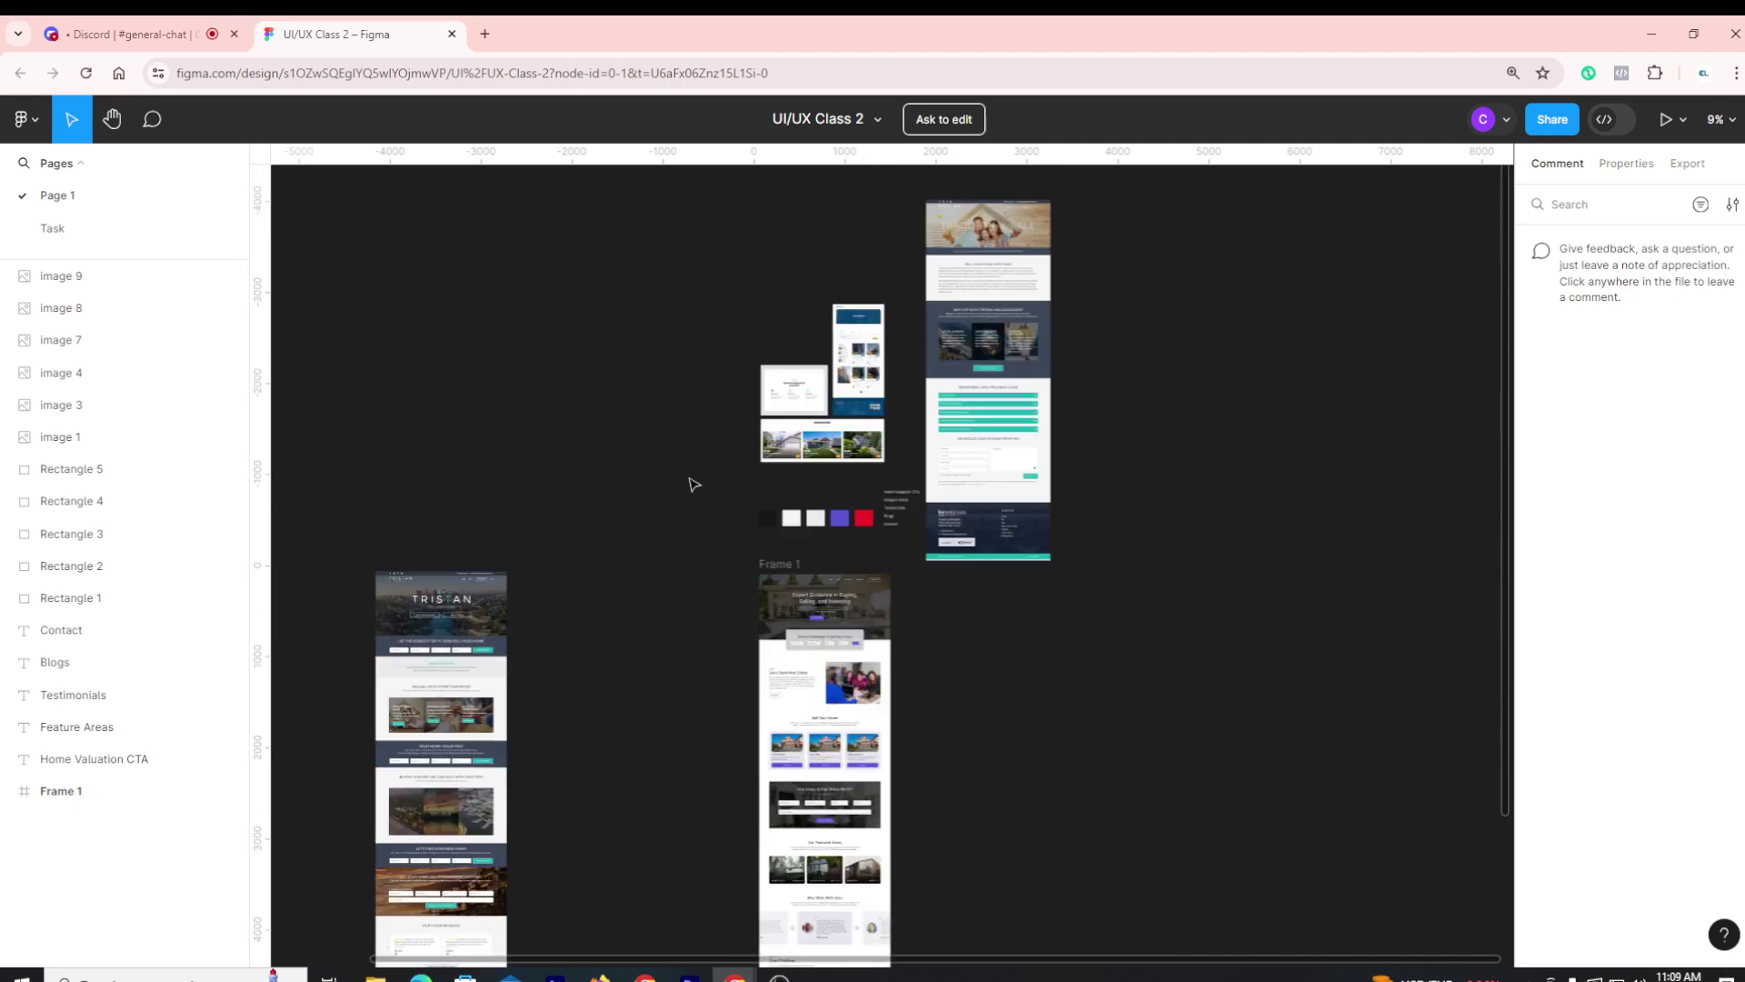
scroll(1088, 627, "up", 4)
scroll(1087, 627, "down", 5)
scroll(1091, 639, "down", 6)
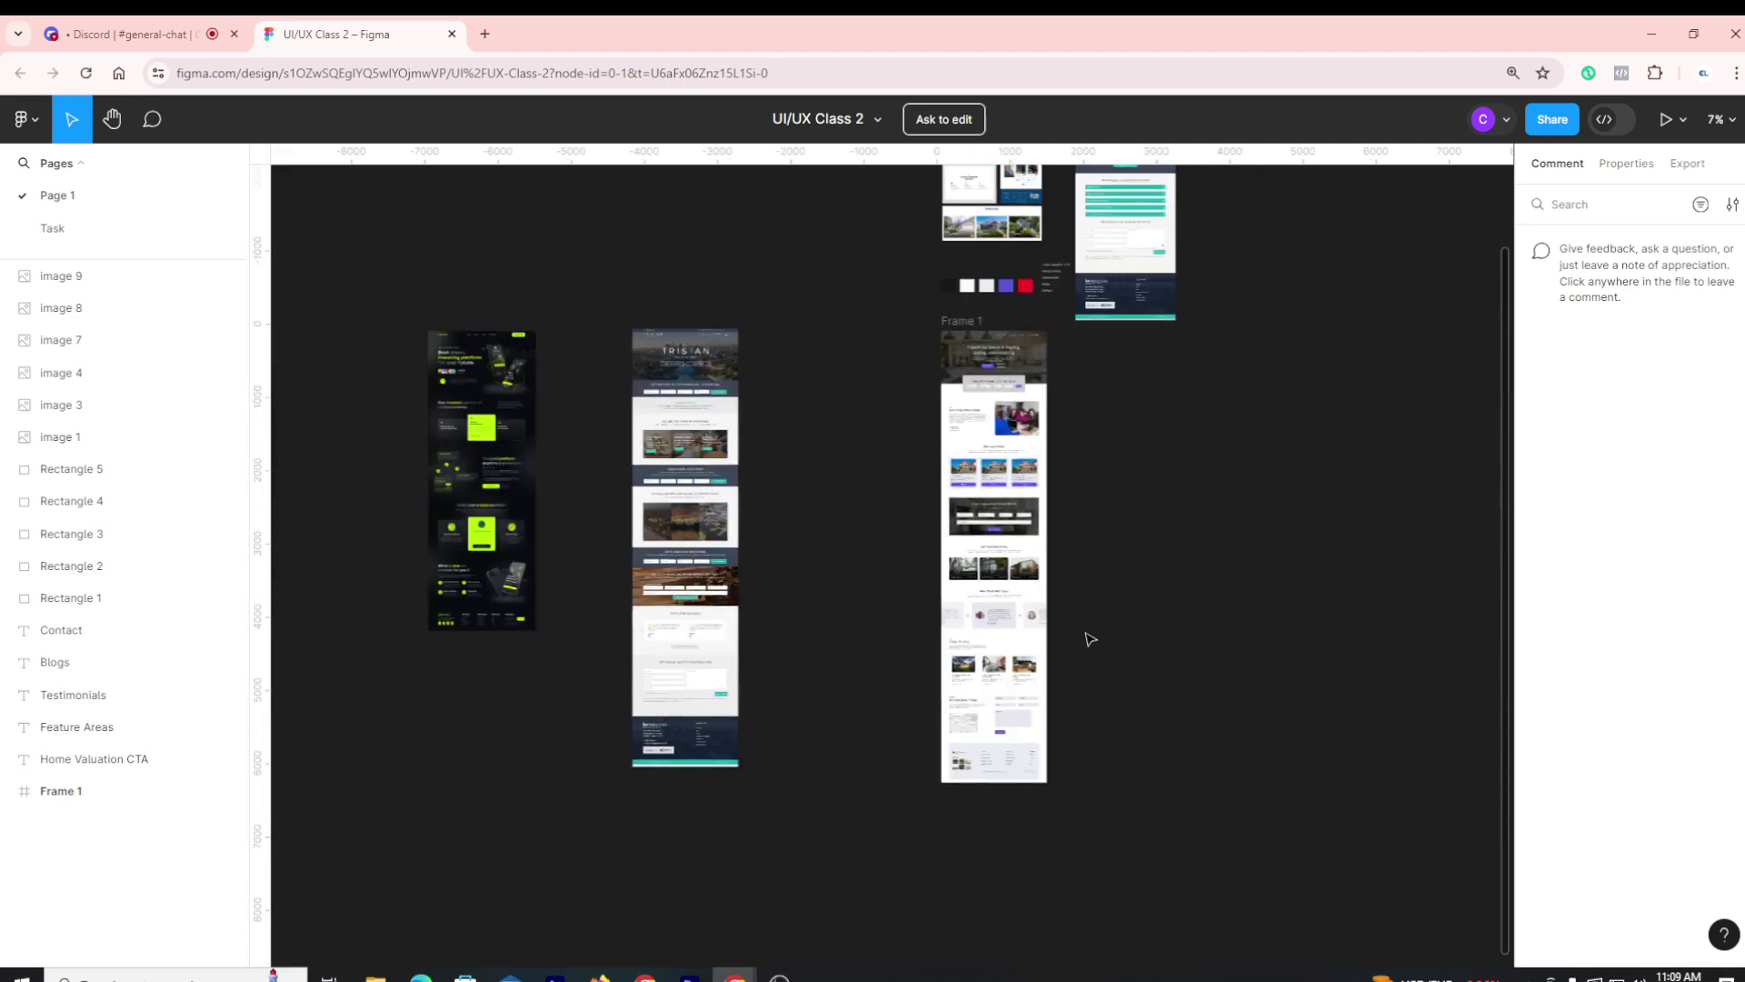
scroll(1091, 639, "up", 6)
scroll(991, 610, "down", 4)
scroll(990, 610, "up", 3)
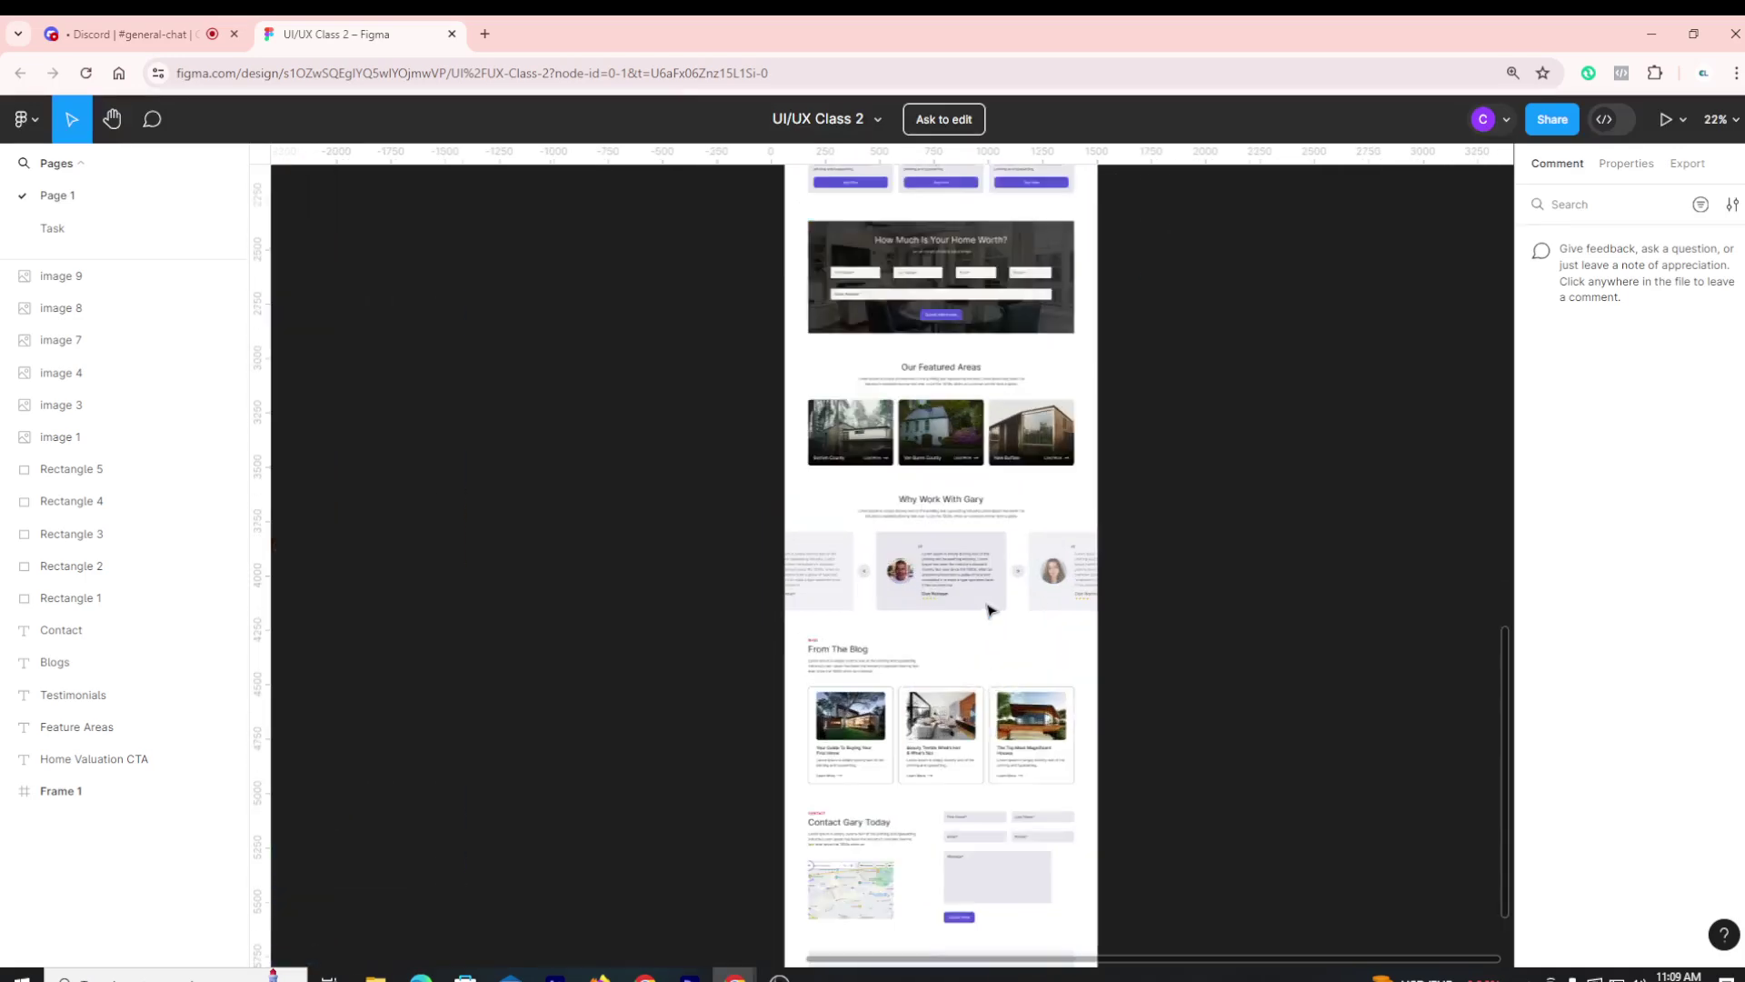
Review Frame 1 from Our Featured Areas through the testimonials and From The Blog sections, and back up to the hero
scroll(991, 610, "up", 4)
scroll(993, 655, "down", 4)
scroll(994, 662, "up", 4)
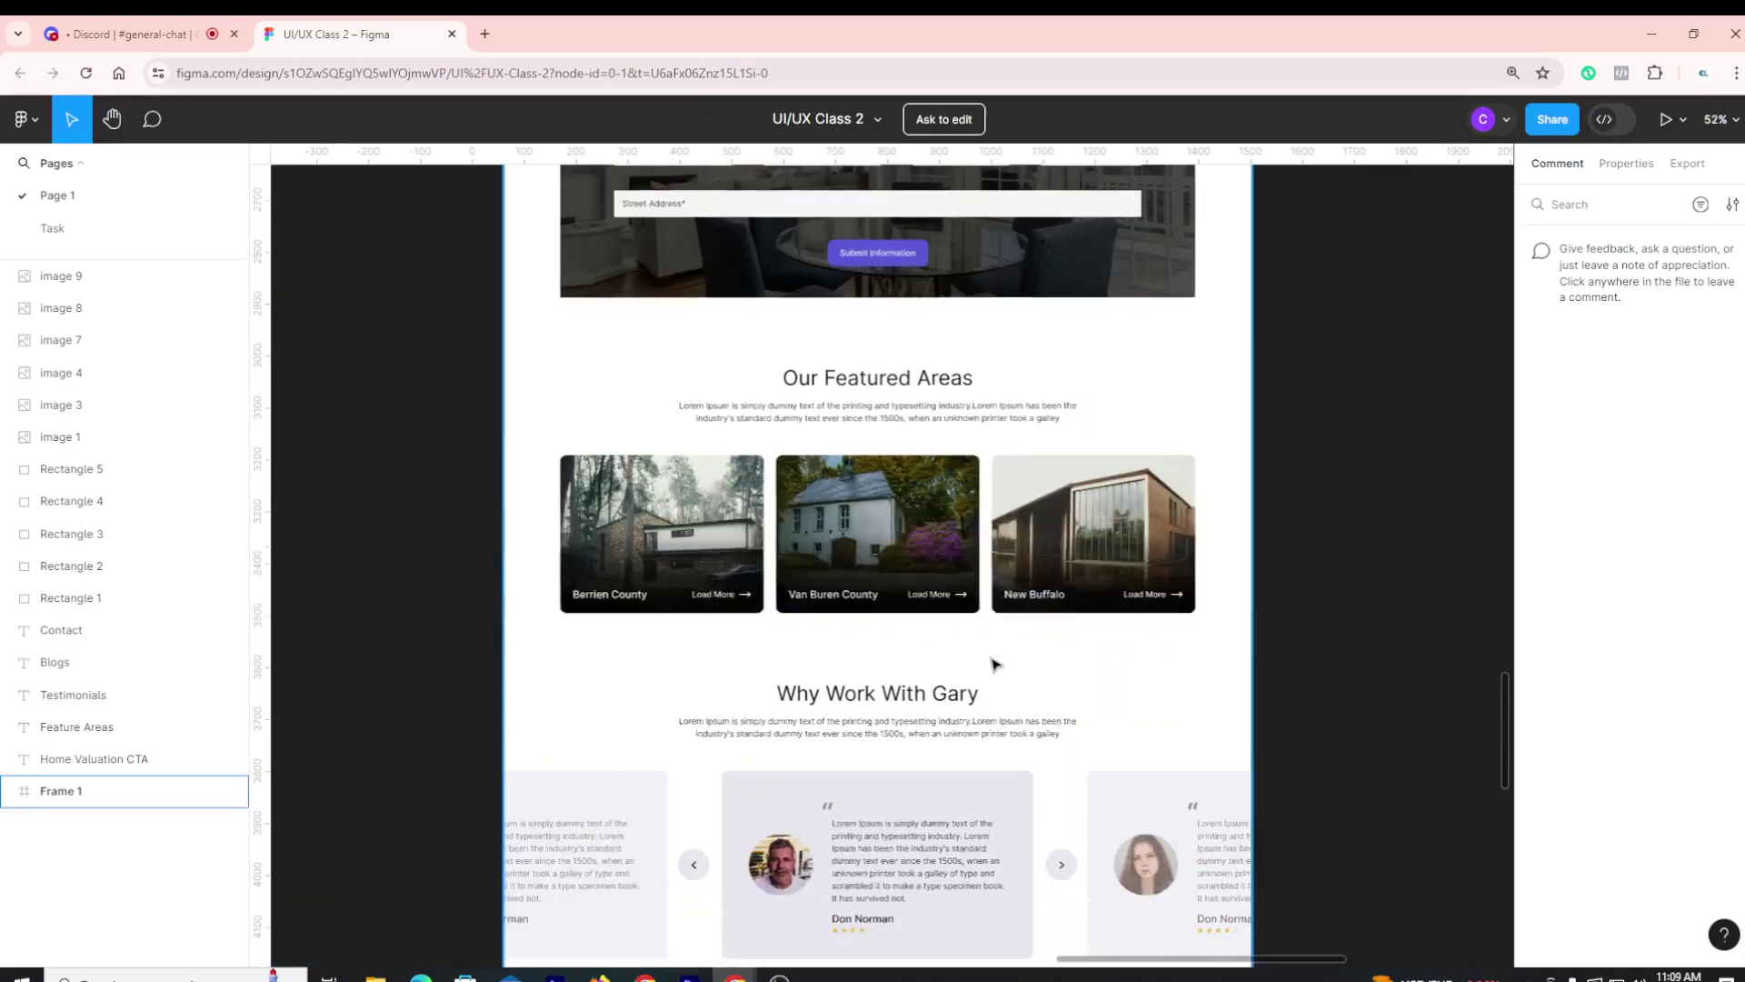
scroll(993, 665, "down", 10)
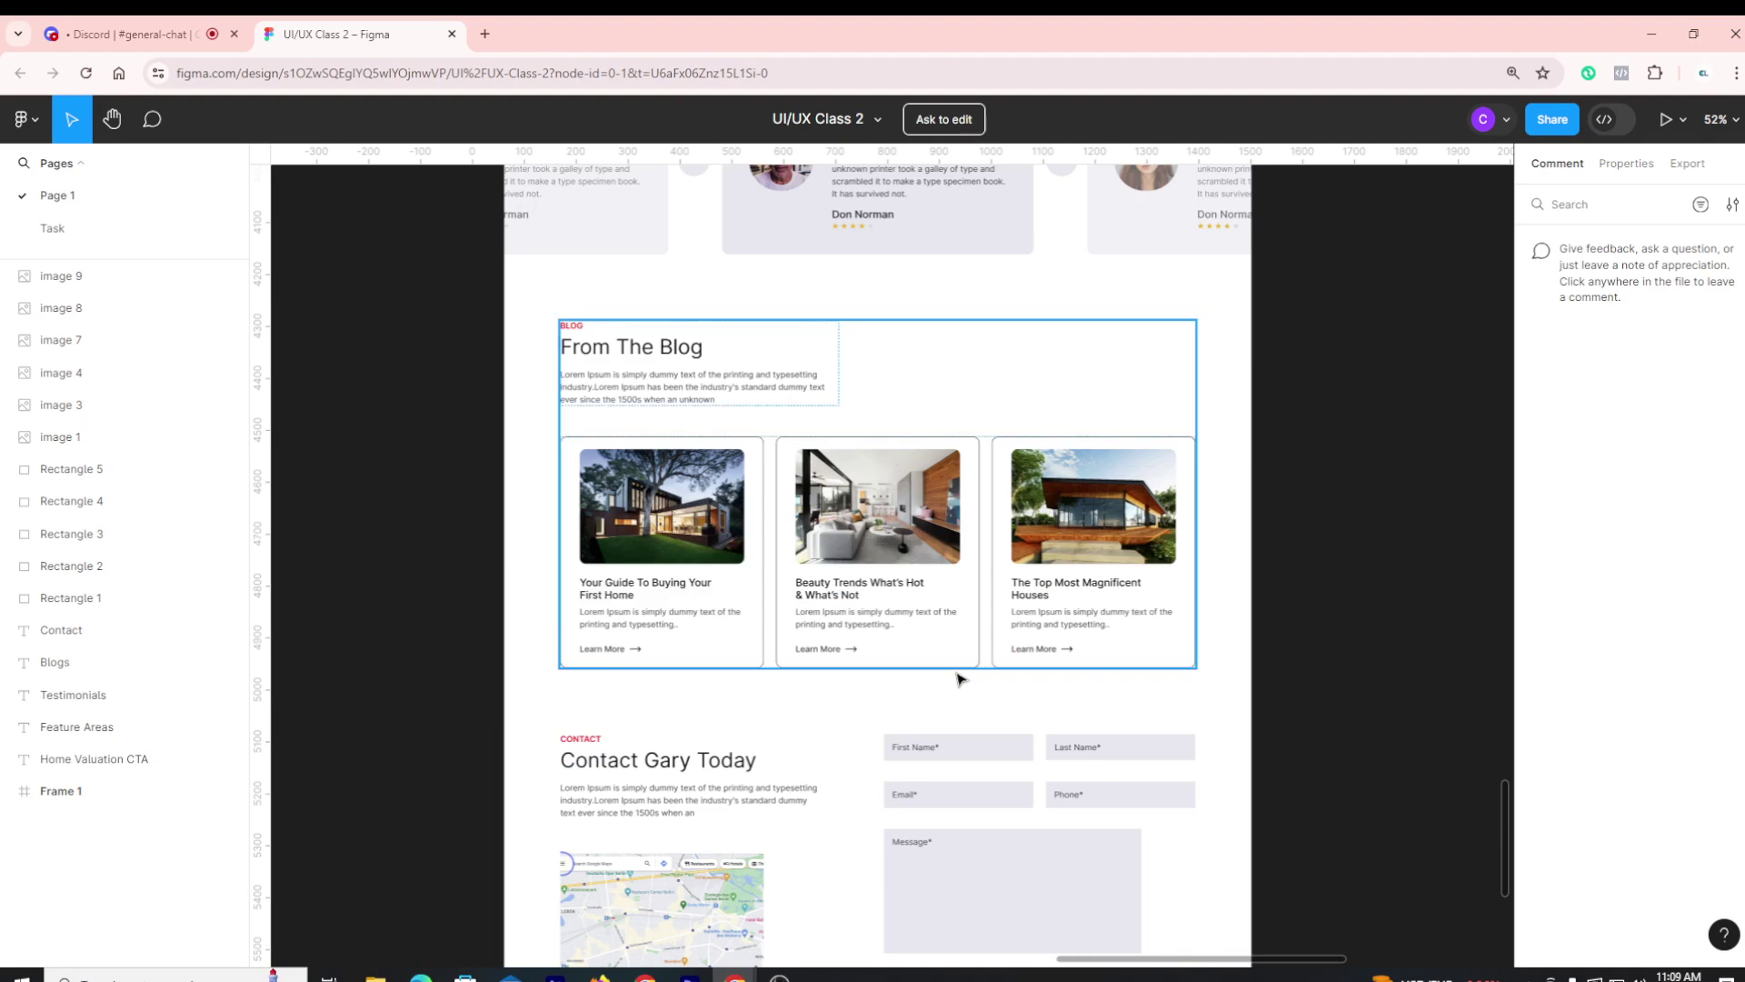
scroll(1327, 763, "down", 3)
scroll(1328, 762, "up", 5)
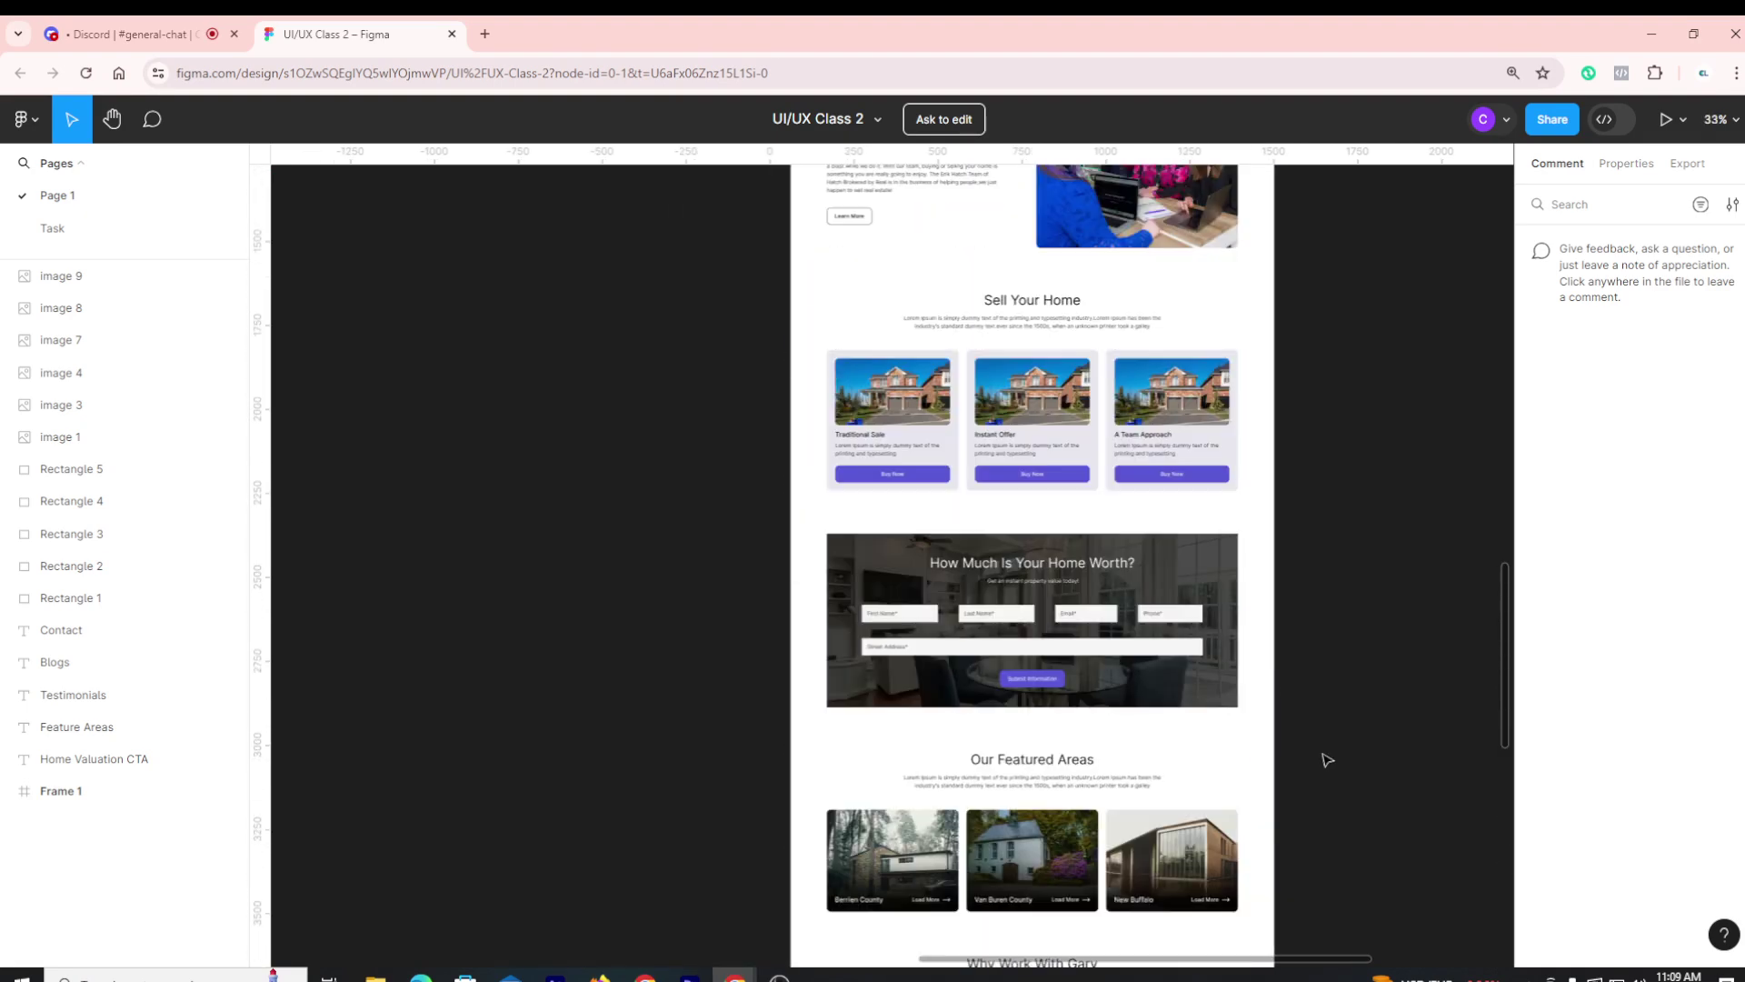
scroll(1325, 760, "up", 5)
scroll(775, 600, "down", 2)
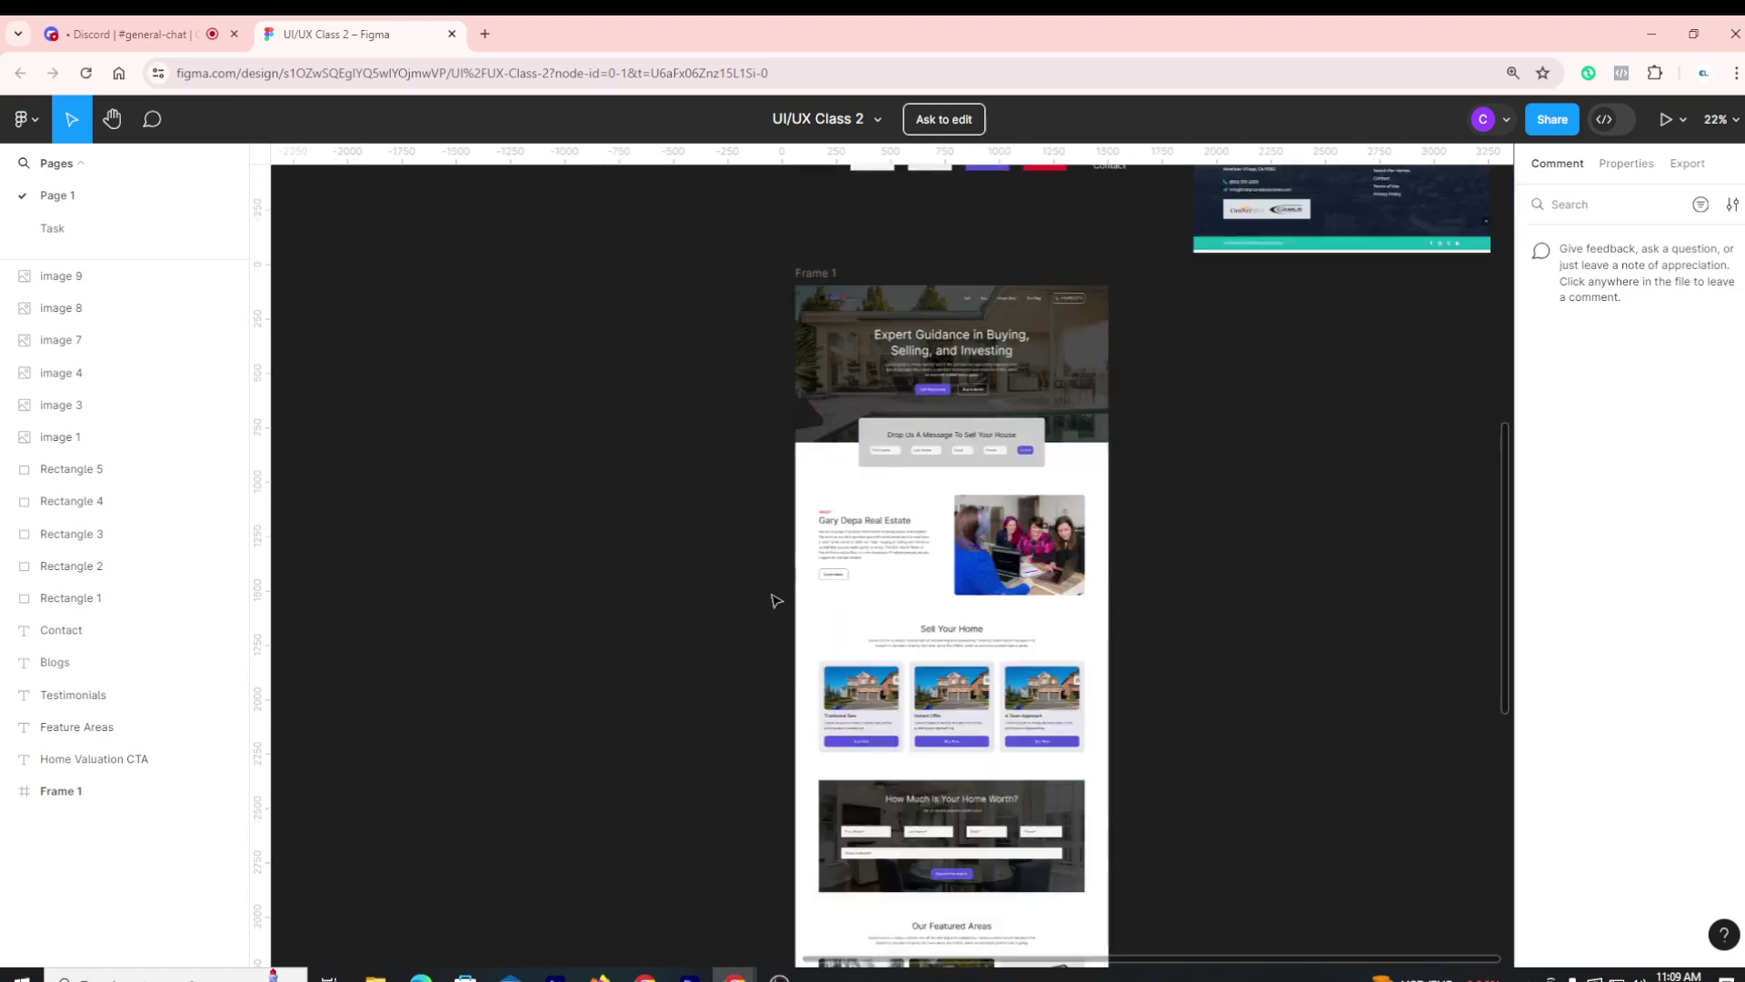
Examine the middle of Frame 1, from Sell Your Home and home valuation through testimonials and blog to the contact form
scroll(954, 637, "down", 2)
scroll(1103, 626, "up", 1)
scroll(1102, 627, "down", 3)
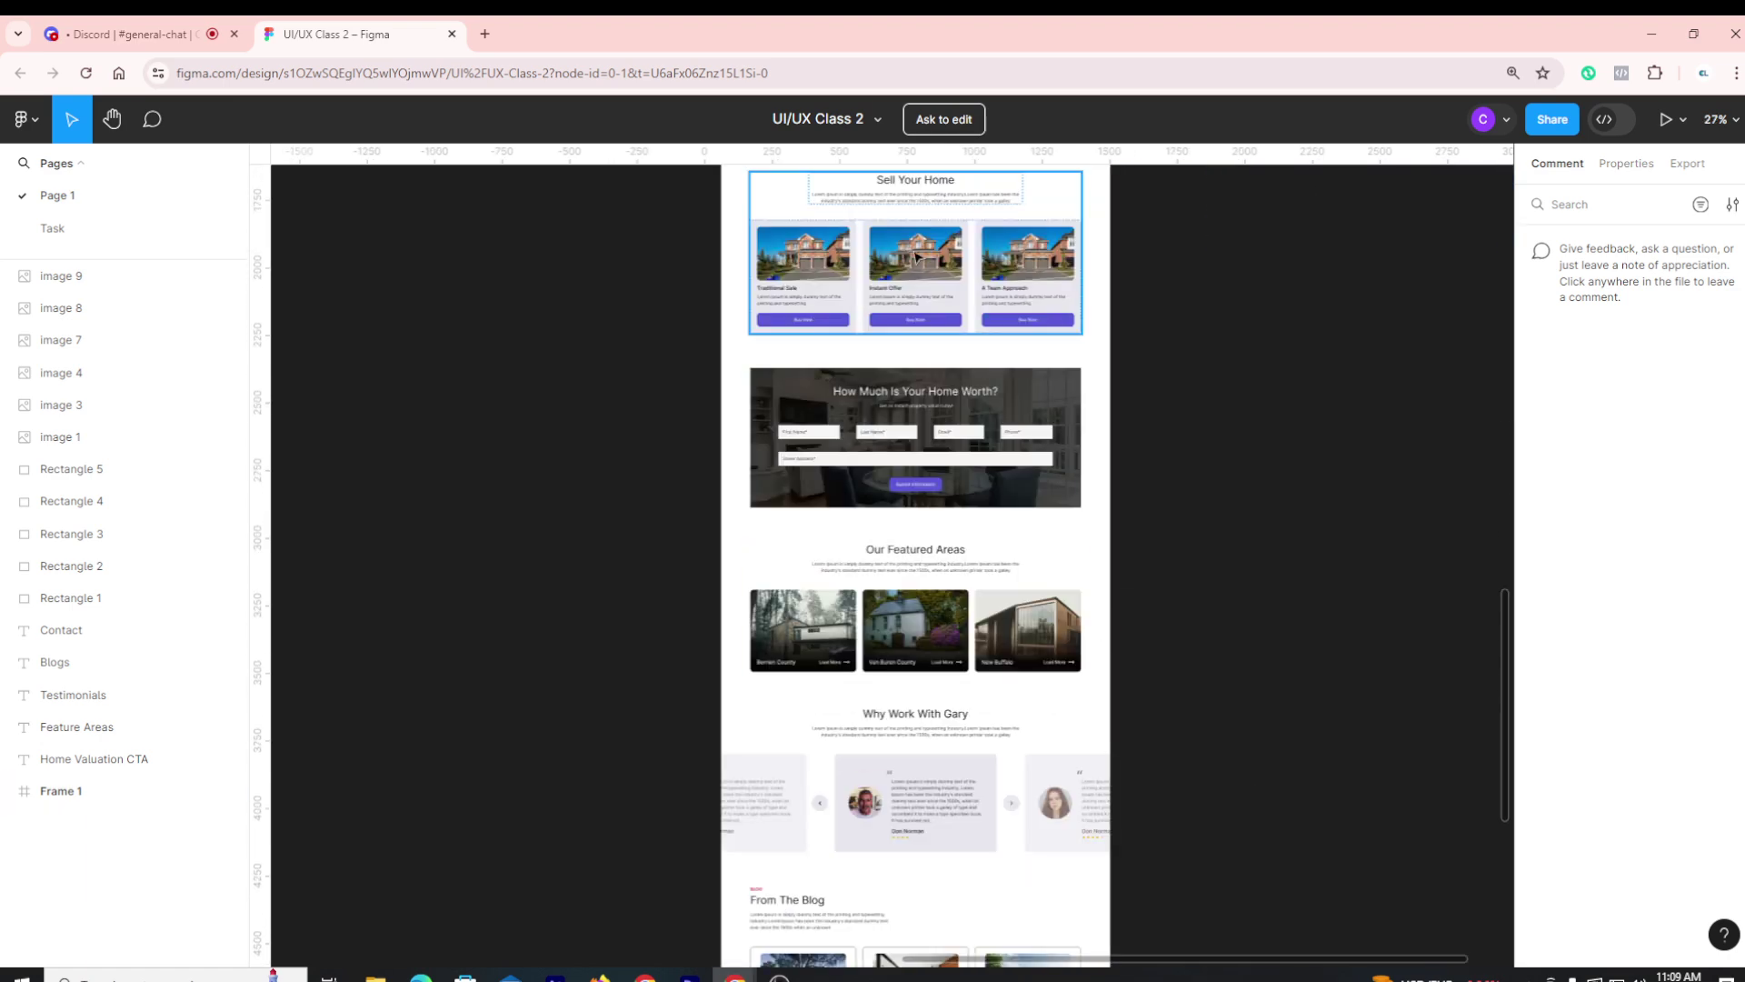
scroll(889, 263, "down", 3)
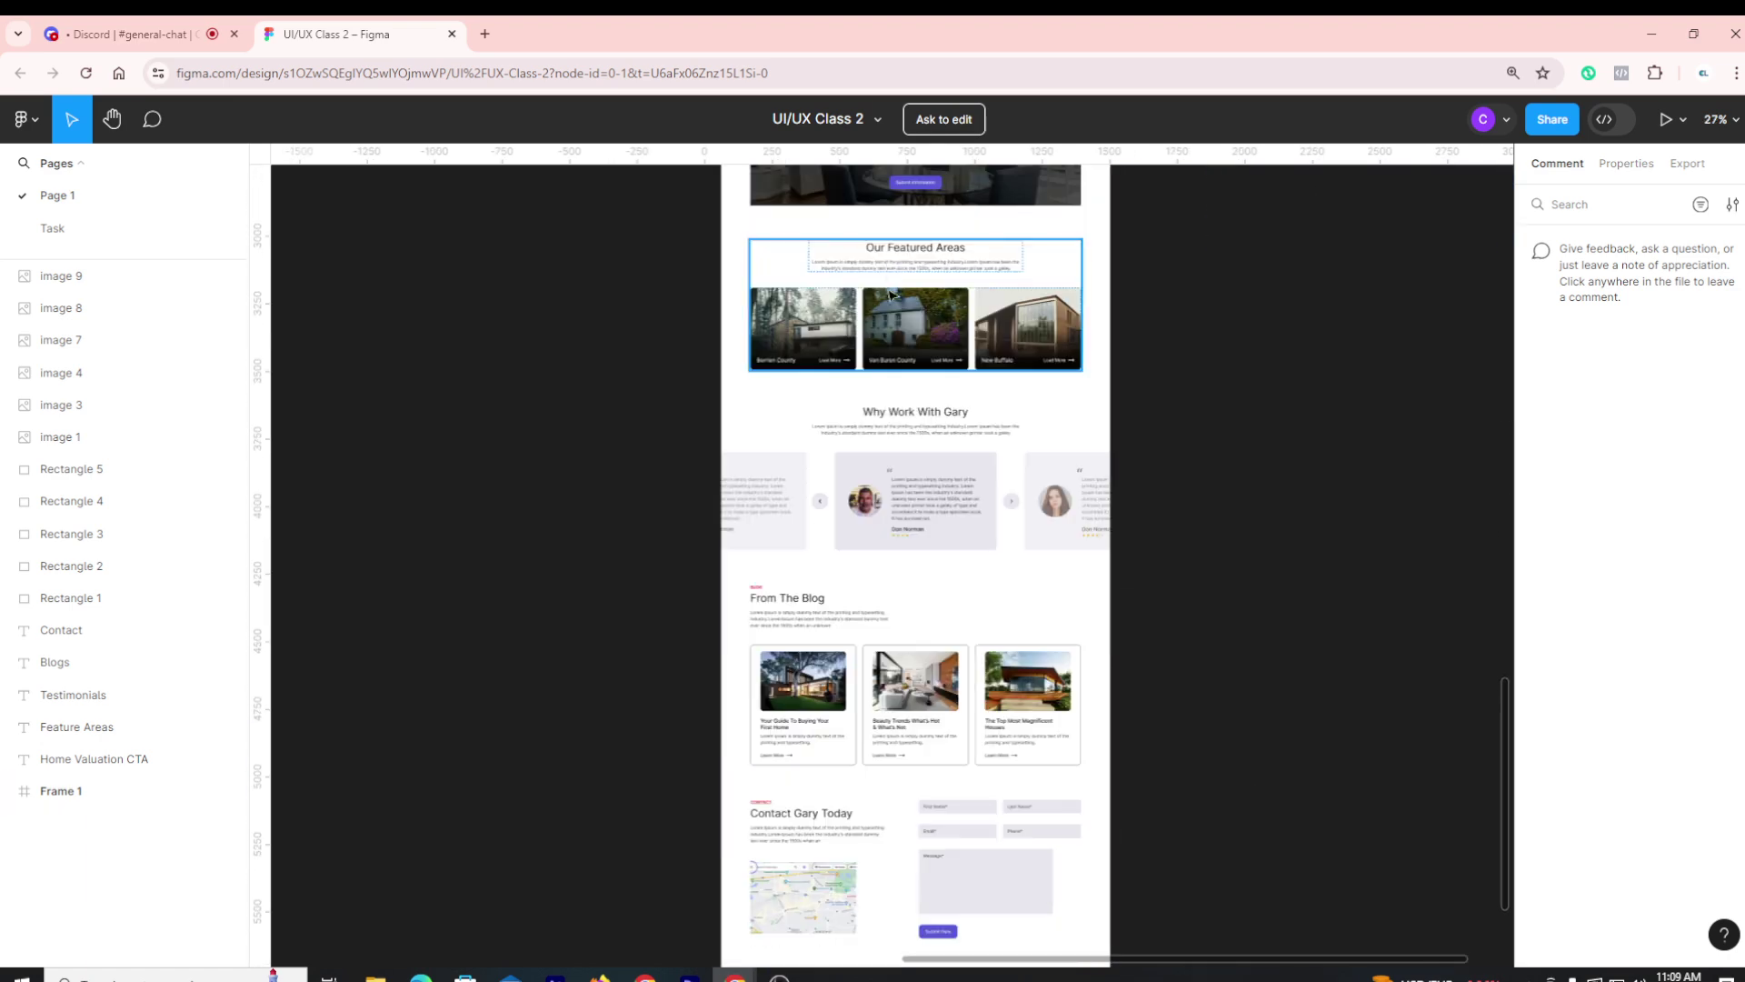
scroll(905, 747, "up", 3)
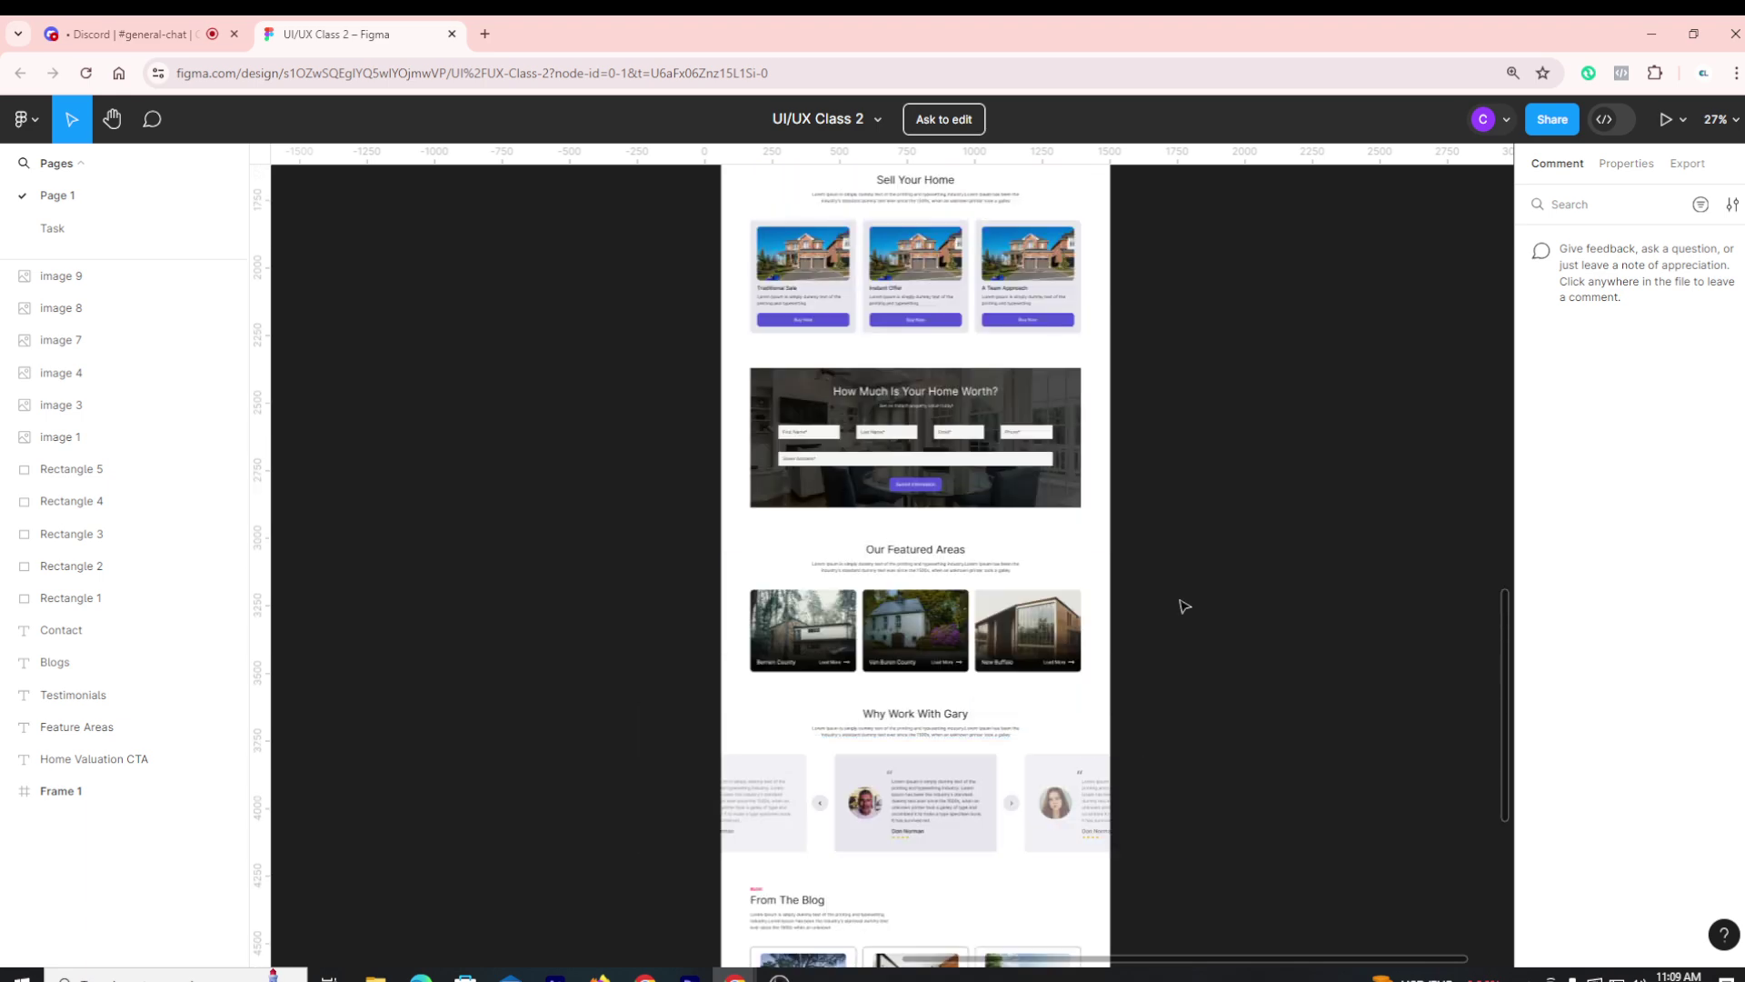
scroll(1185, 605, "down", 2)
scroll(1185, 607, "down", 5)
scroll(1180, 604, "up", 3)
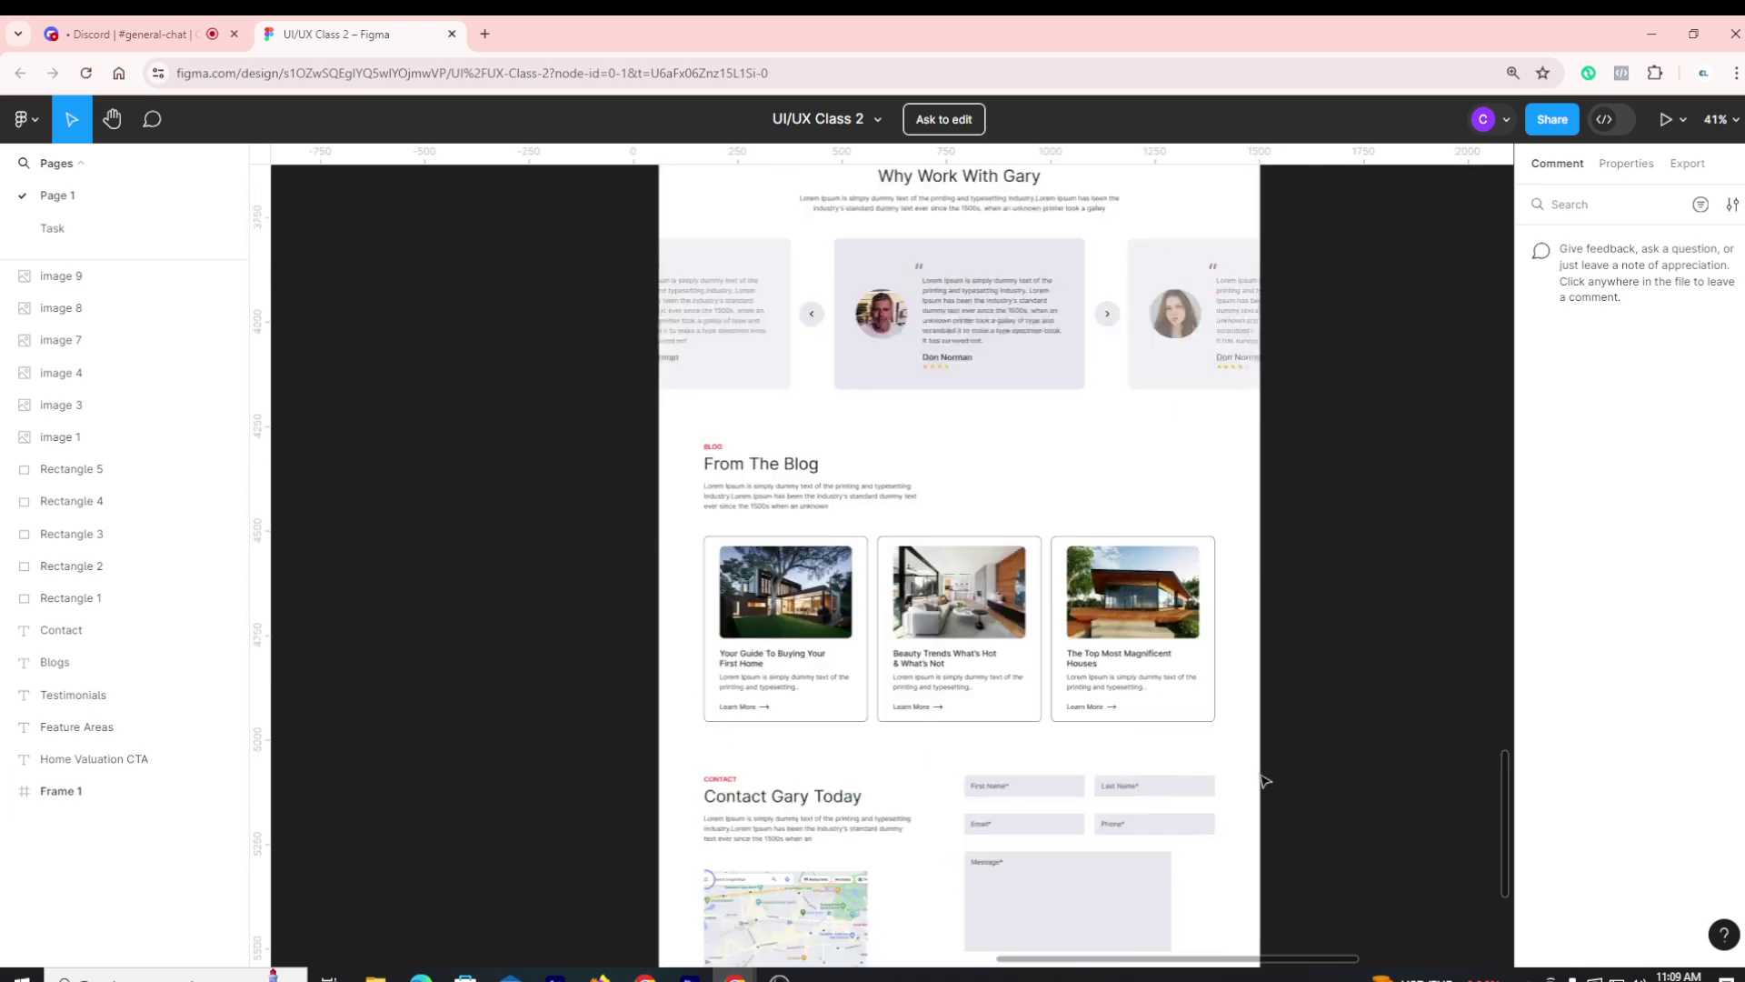
scroll(1264, 780, "down", 3)
scroll(923, 657, "up", 6)
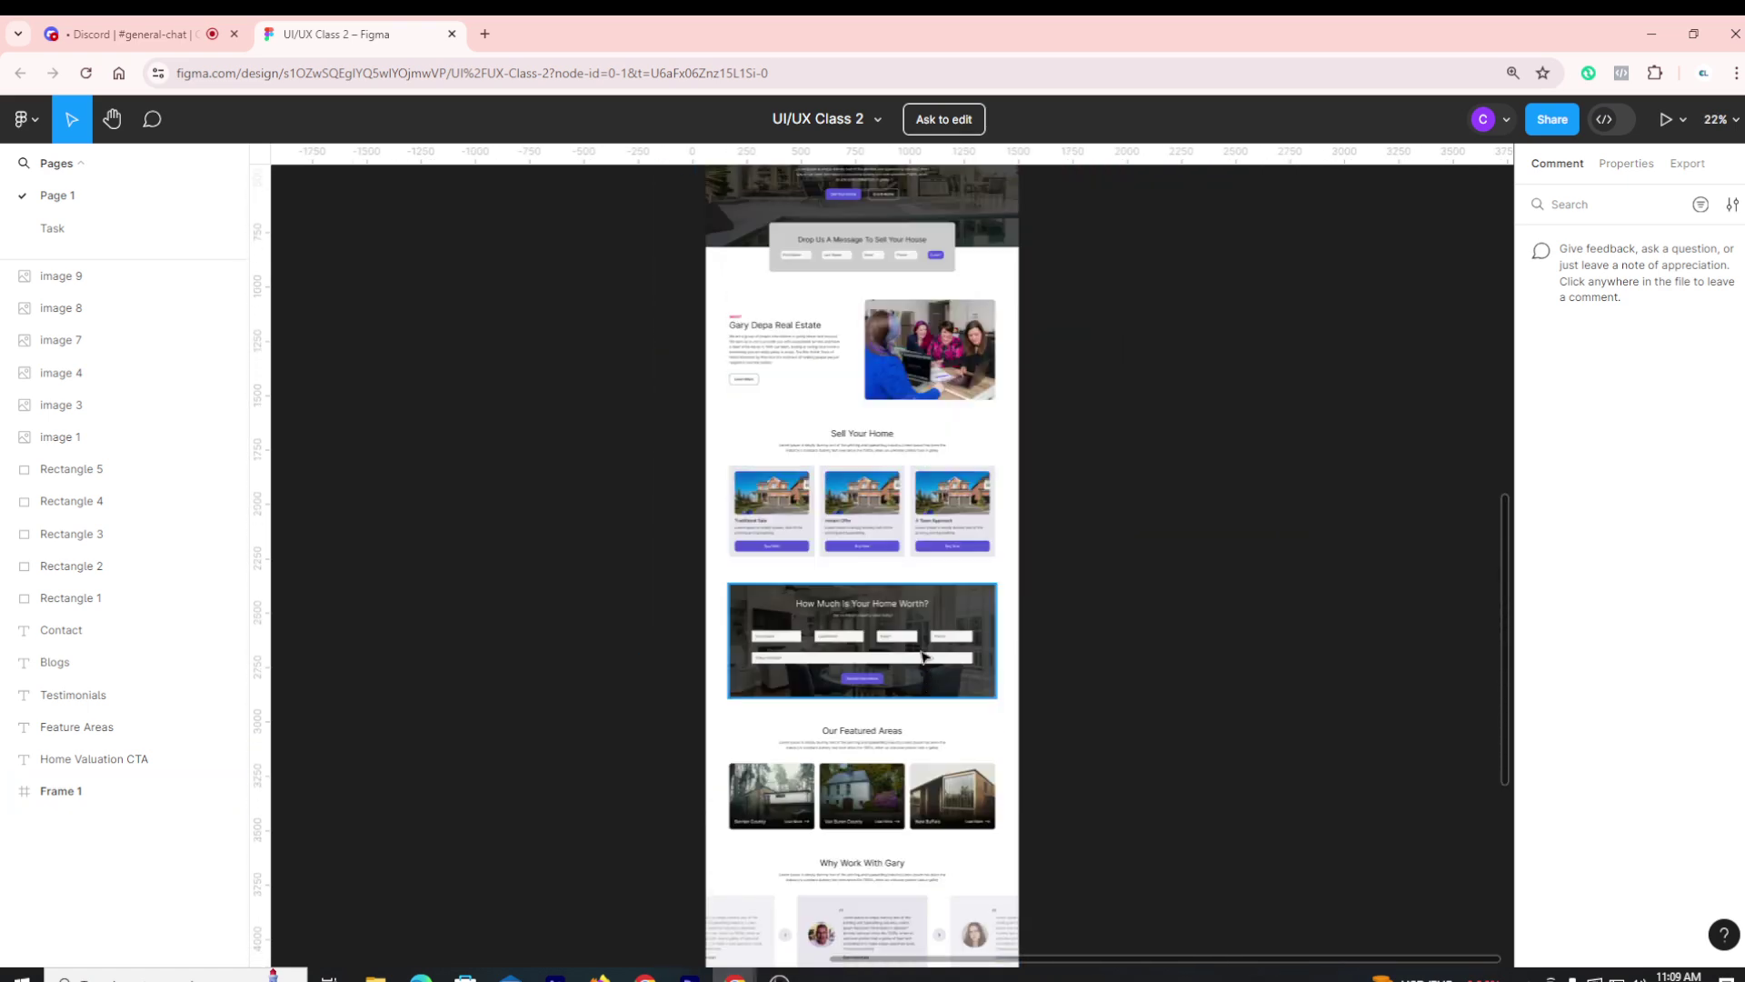
Examine the page end of Frame 1 down to the footer and compare the whole page with the surrounding reference designs
scroll(1219, 662, "down", 4)
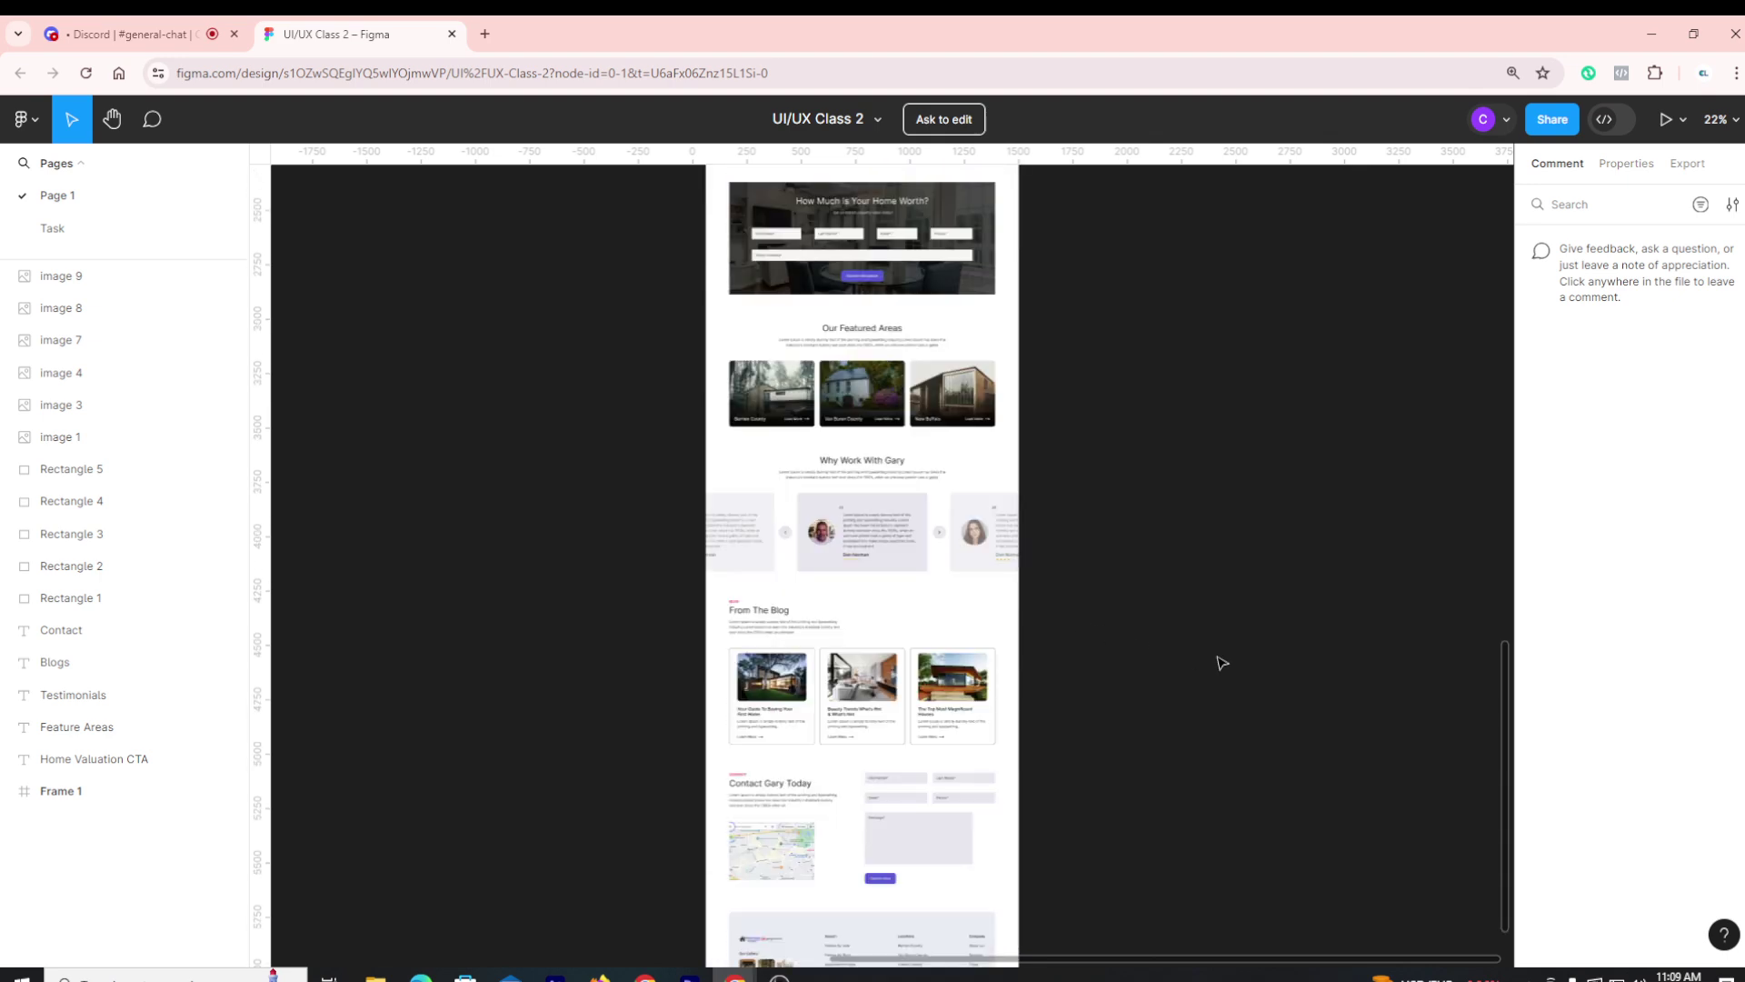
scroll(1222, 663, "down", 2)
scroll(1181, 681, "down", 3)
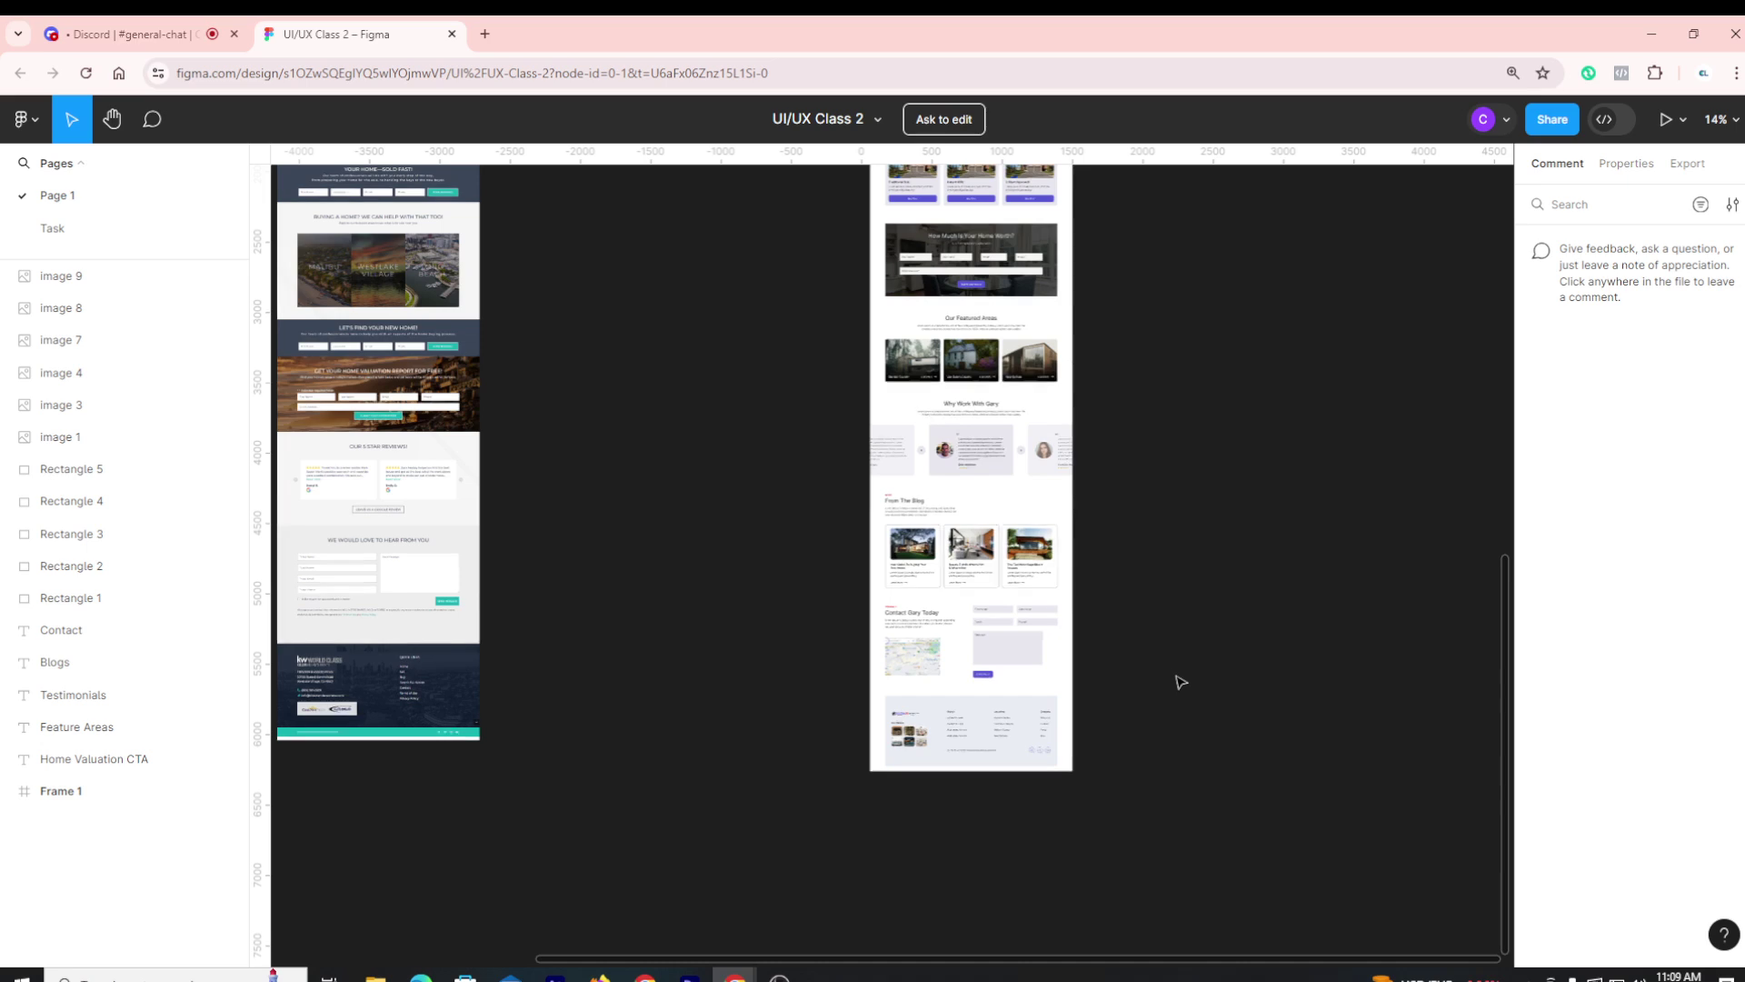
scroll(1181, 682, "up", 4)
scroll(1181, 682, "down", 3)
scroll(1185, 686, "up", 1)
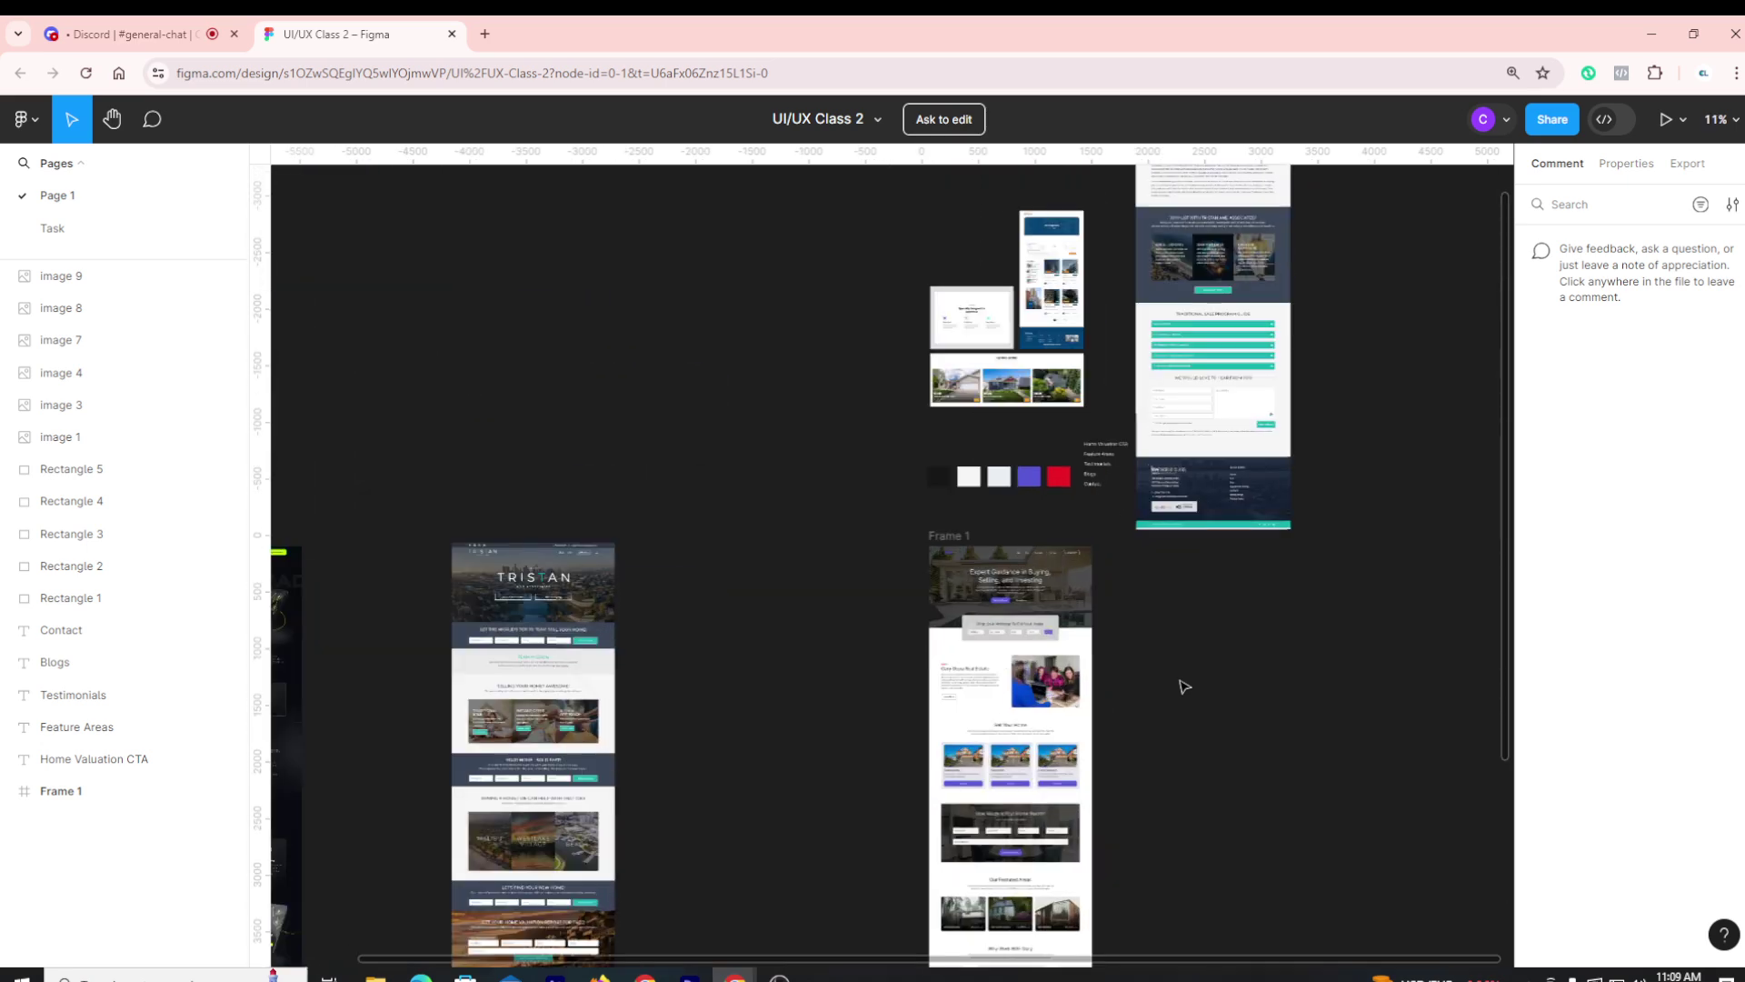
scroll(1185, 686, "up", 5)
scroll(617, 521, "up", 3)
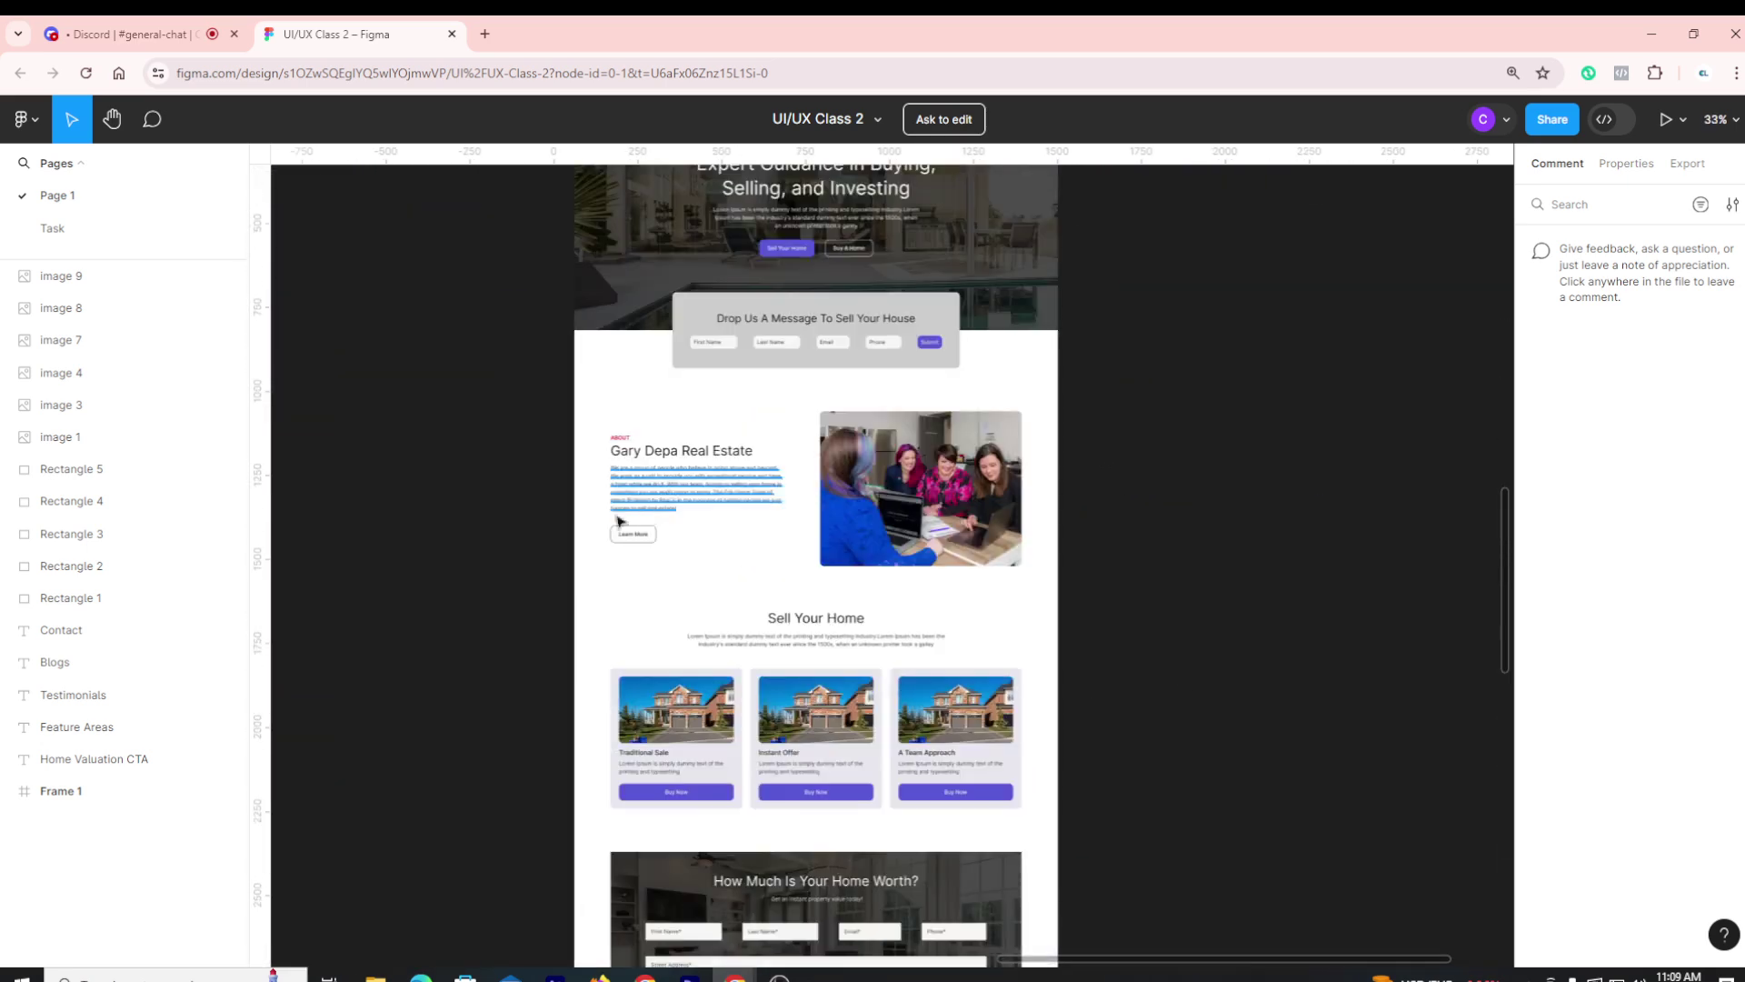
Inspect the logo image in the hero header of Frame 1 up close, and clear the selection
scroll(617, 521, "up", 3)
scroll(958, 651, "up", 5)
scroll(646, 572, "down", 2)
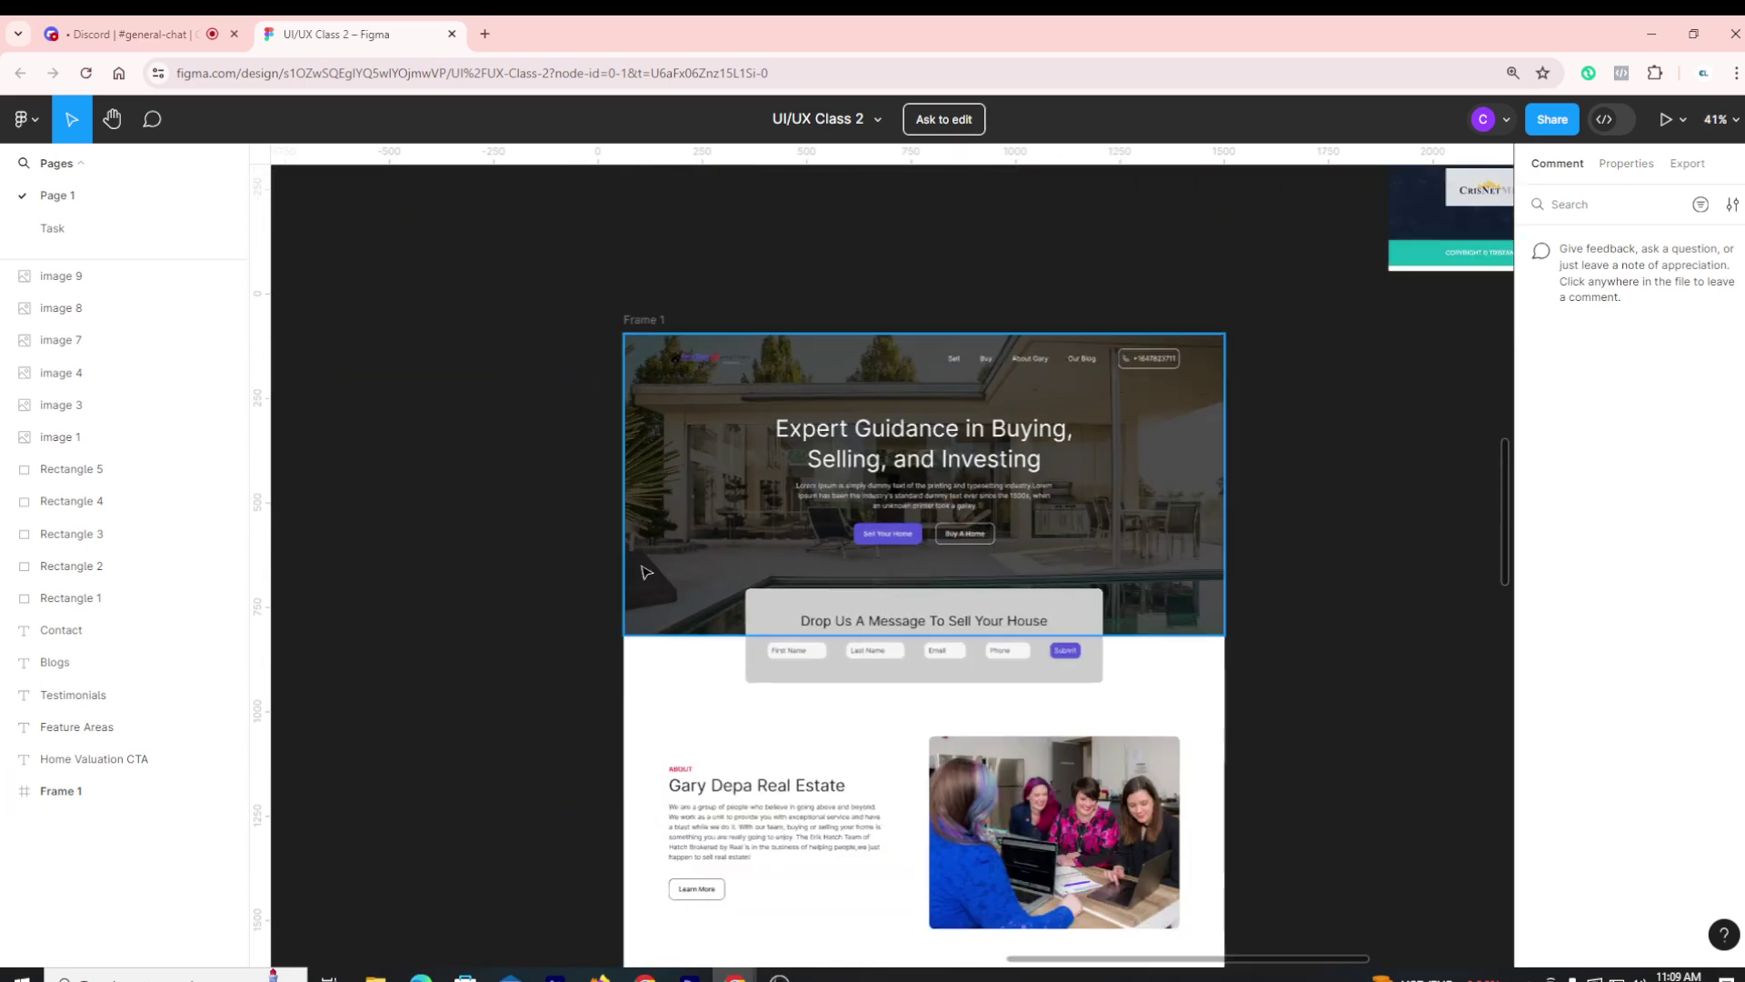
scroll(1088, 612, "up", 4)
scroll(1154, 577, "up", 1)
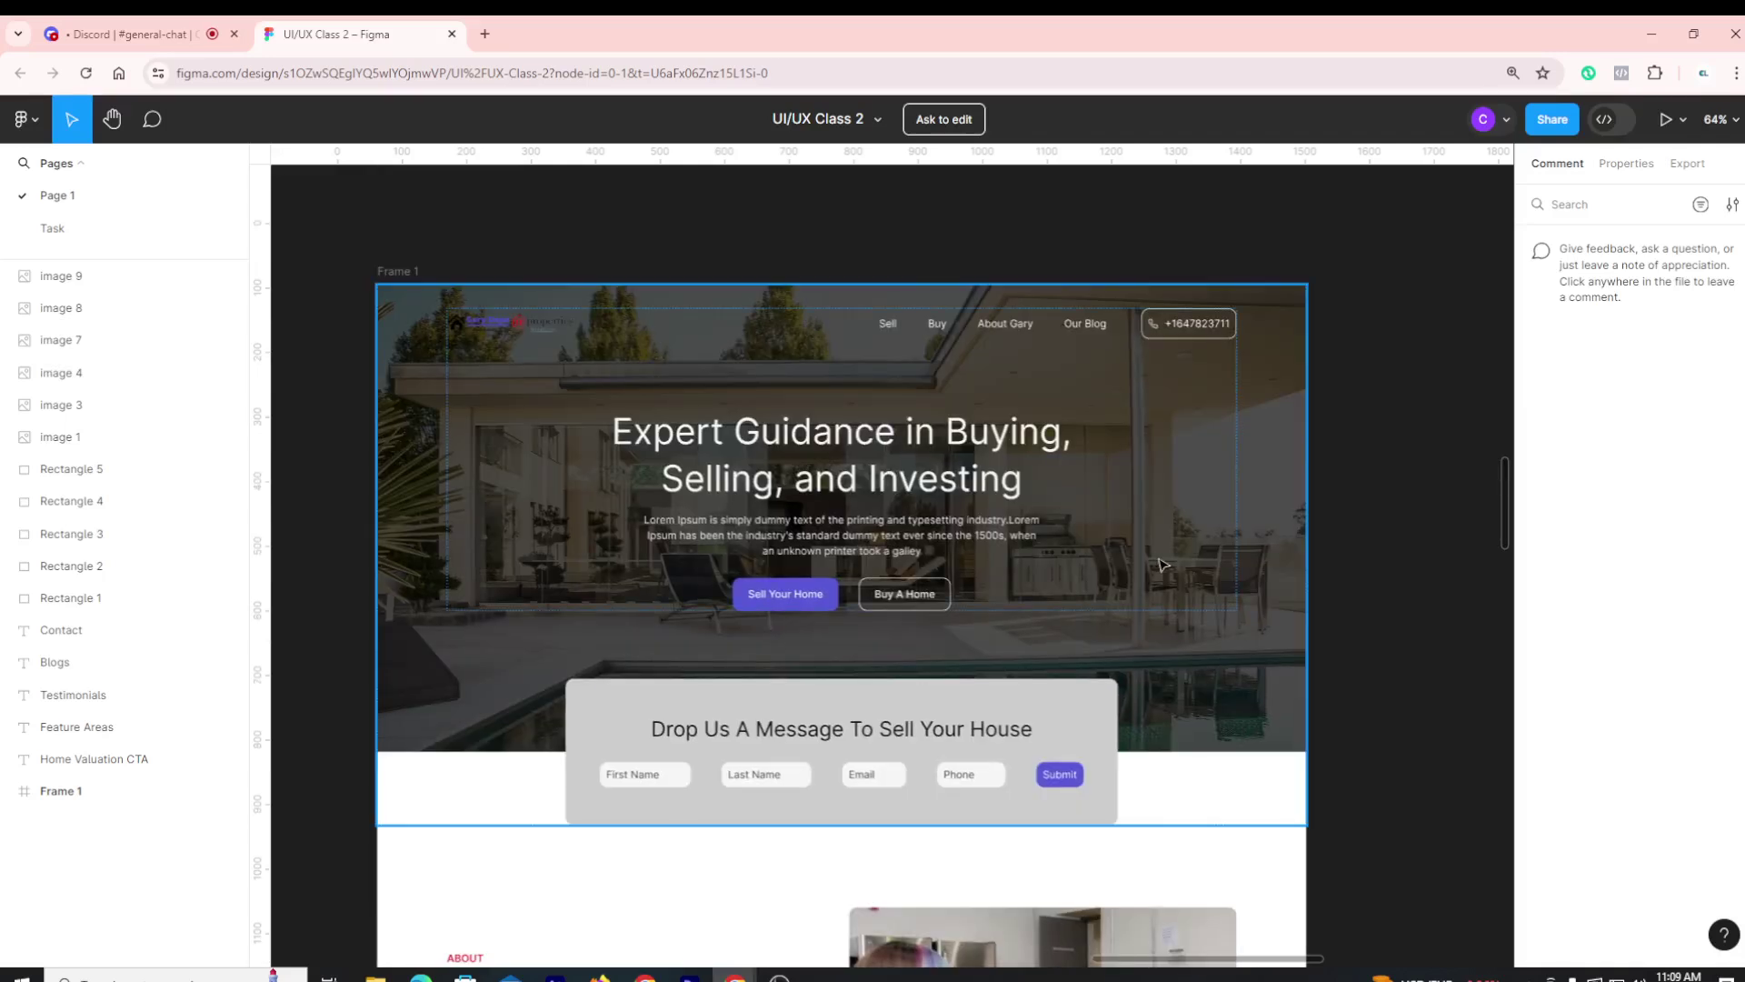
scroll(358, 240, "up", 1)
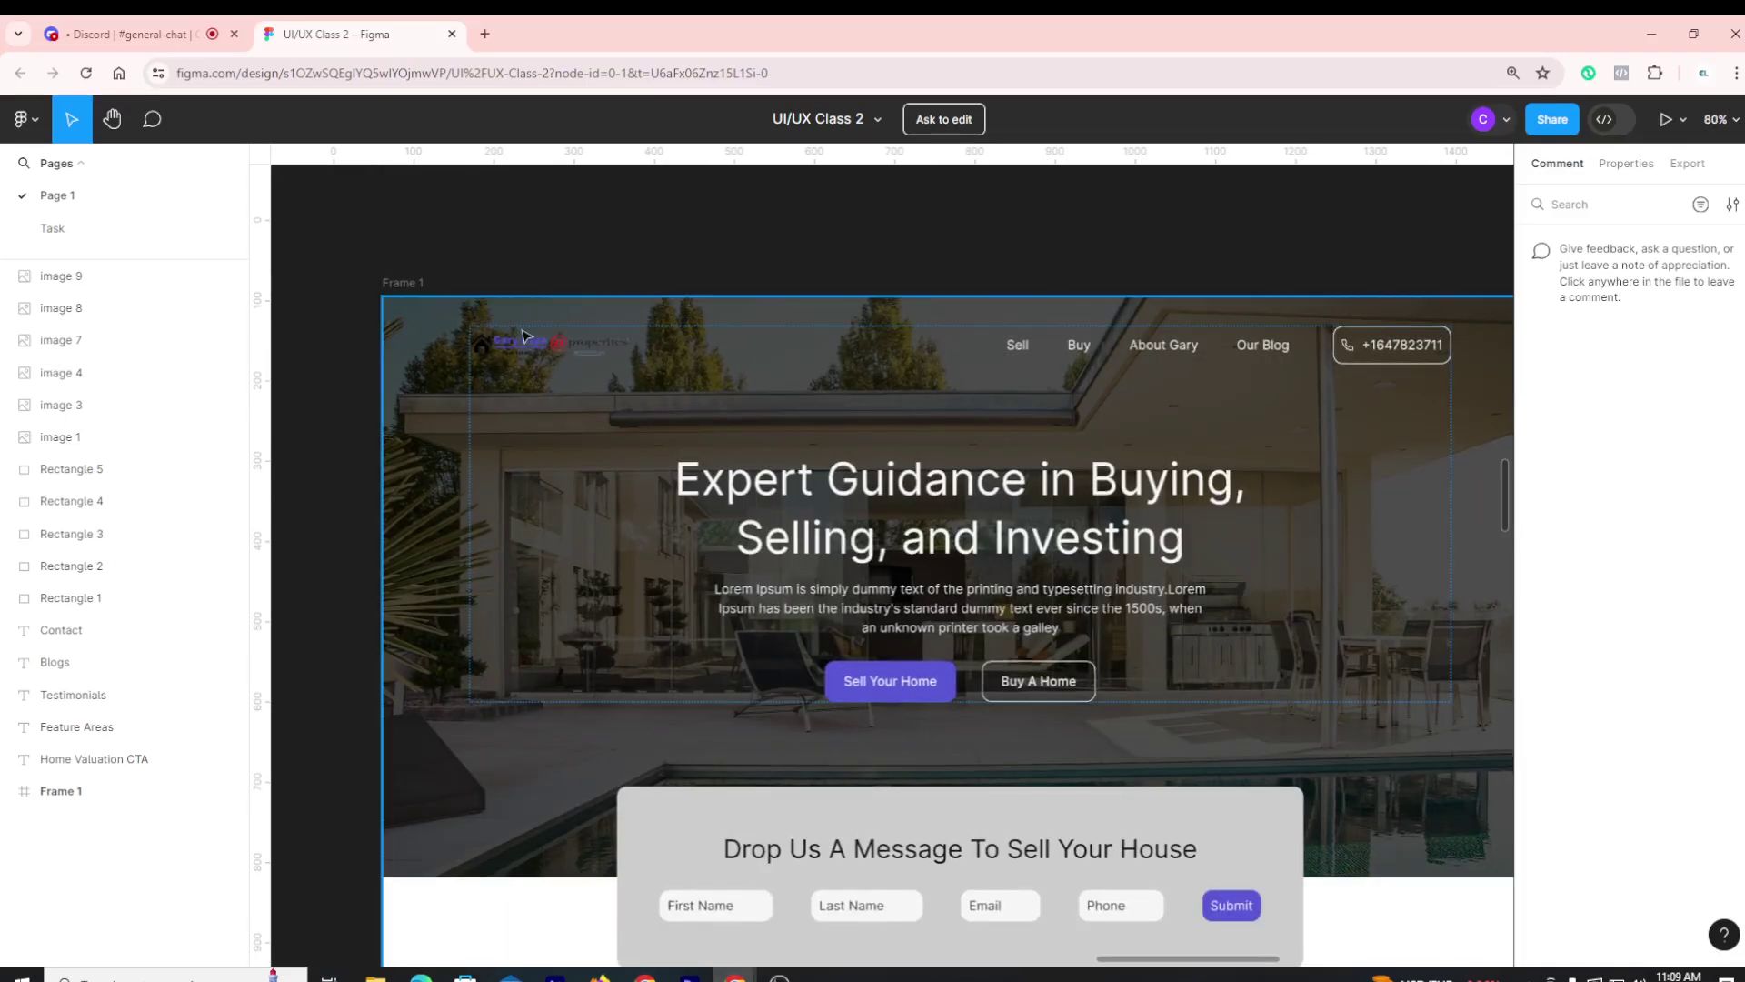
left_click(538, 351)
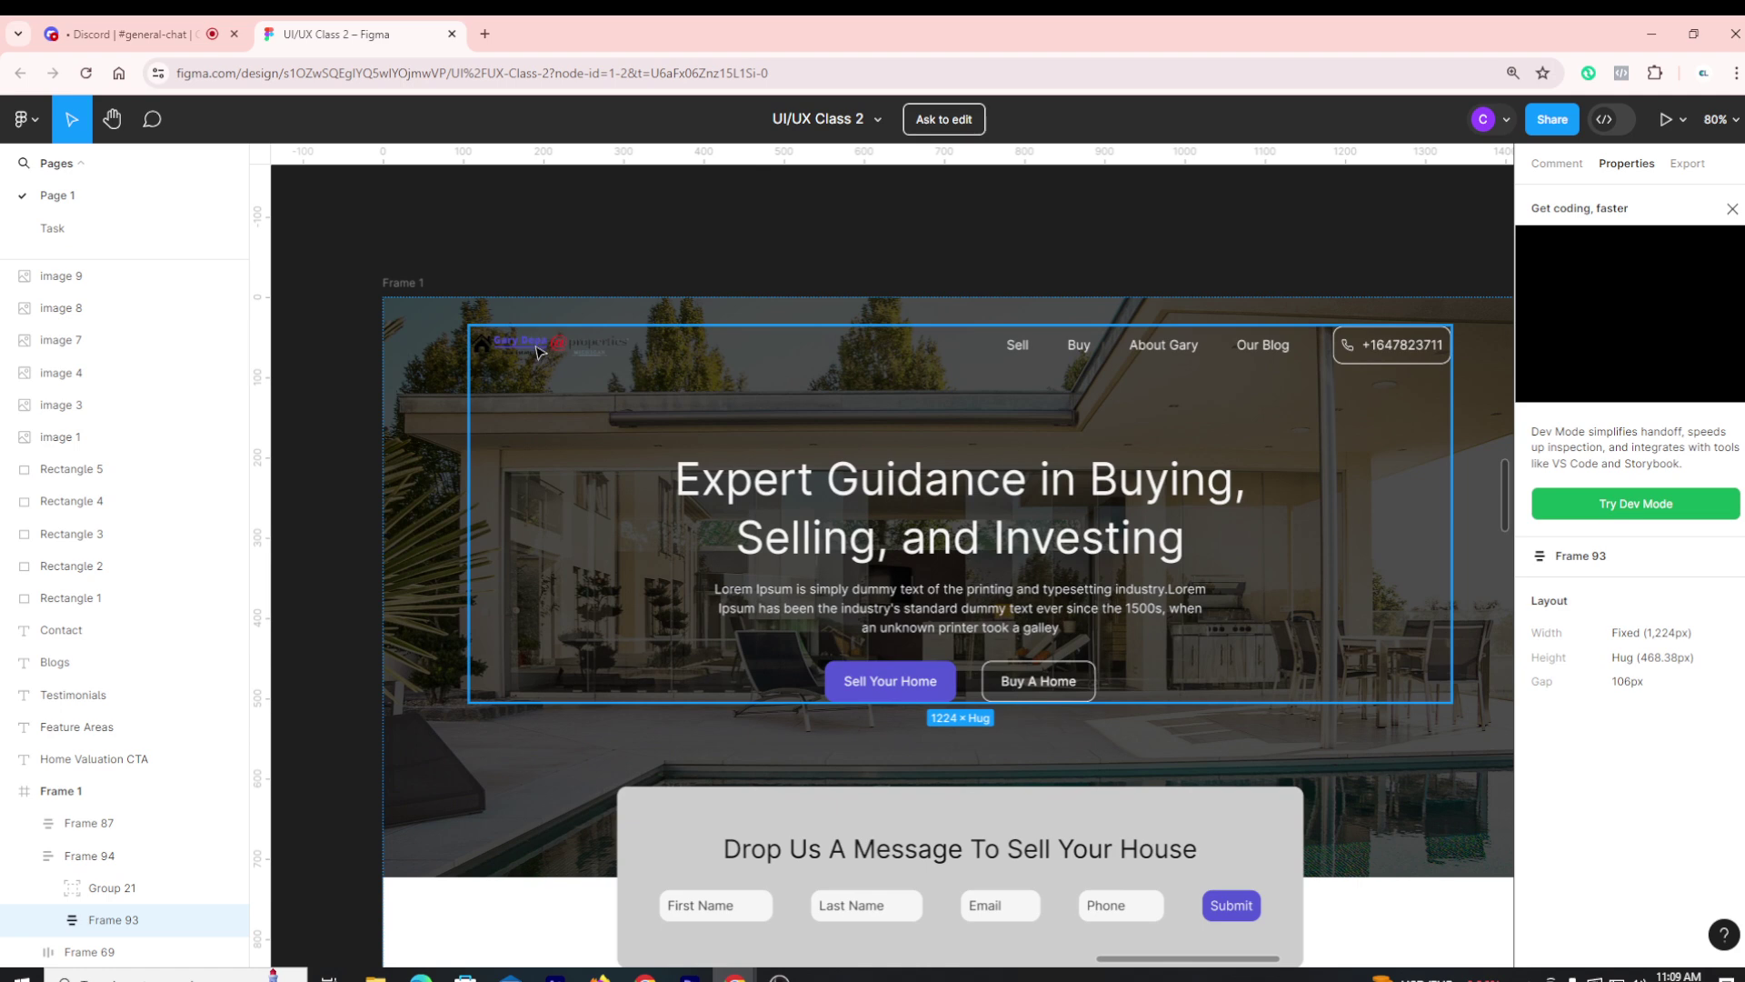
left_click(537, 352)
left_click(538, 352)
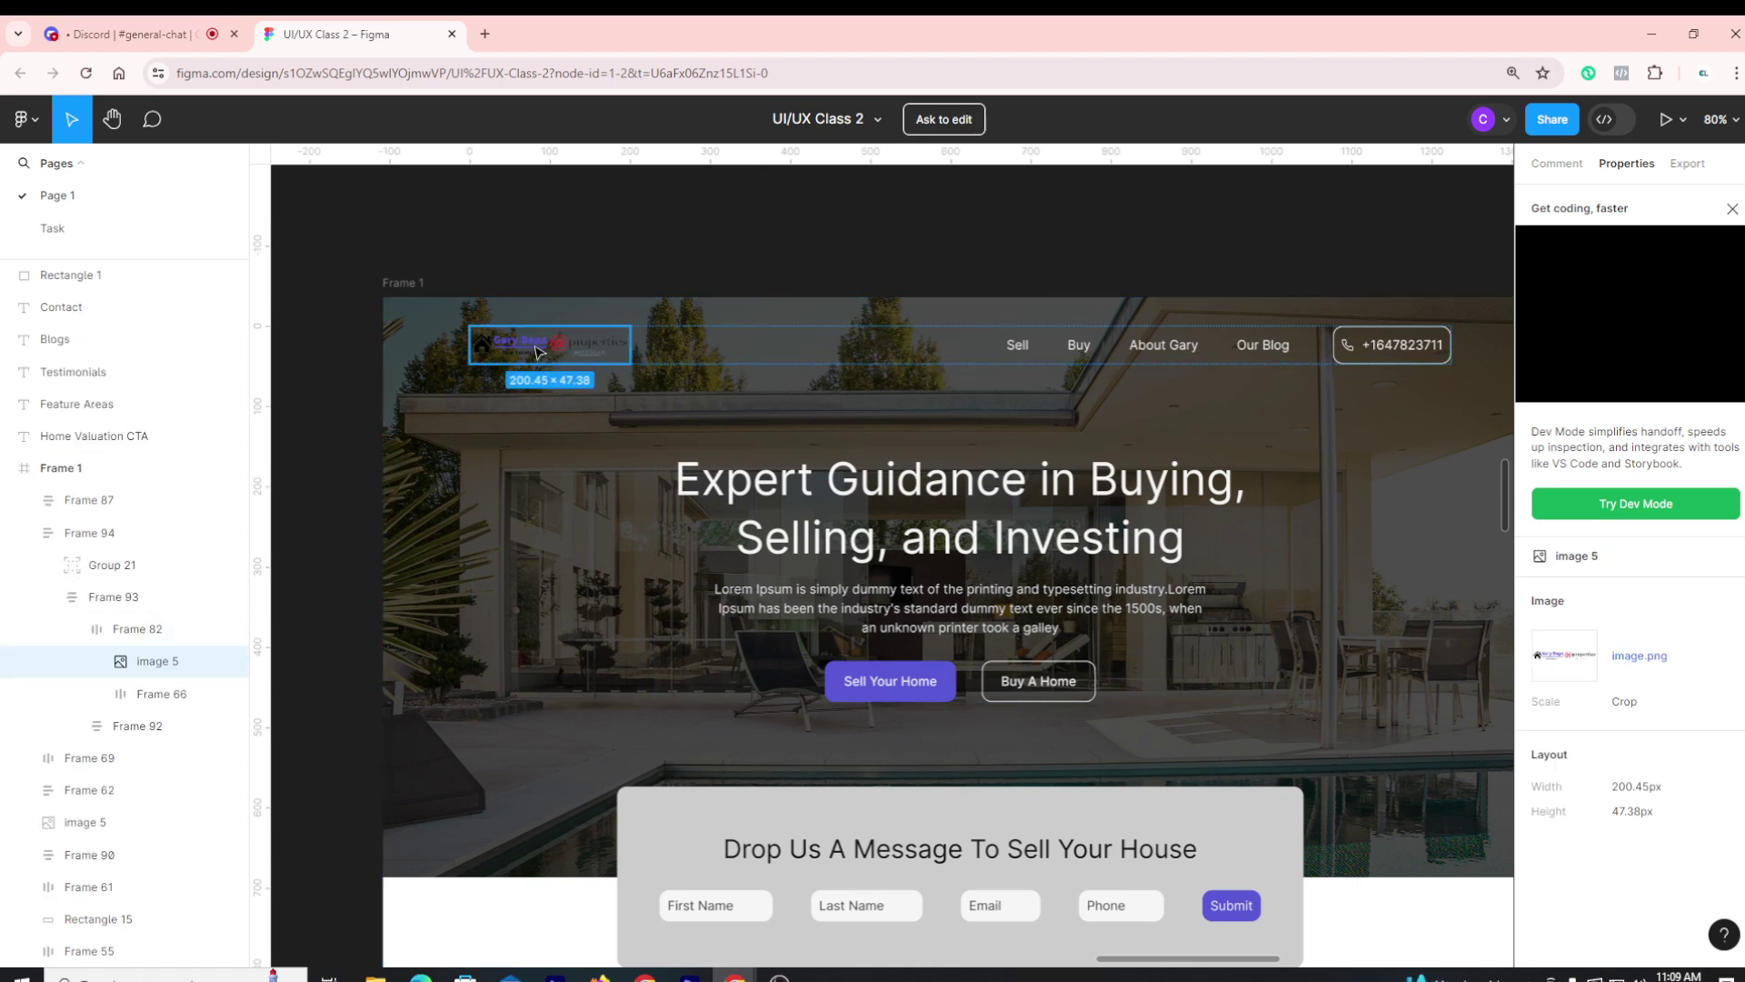
scroll(505, 337, "up", 5)
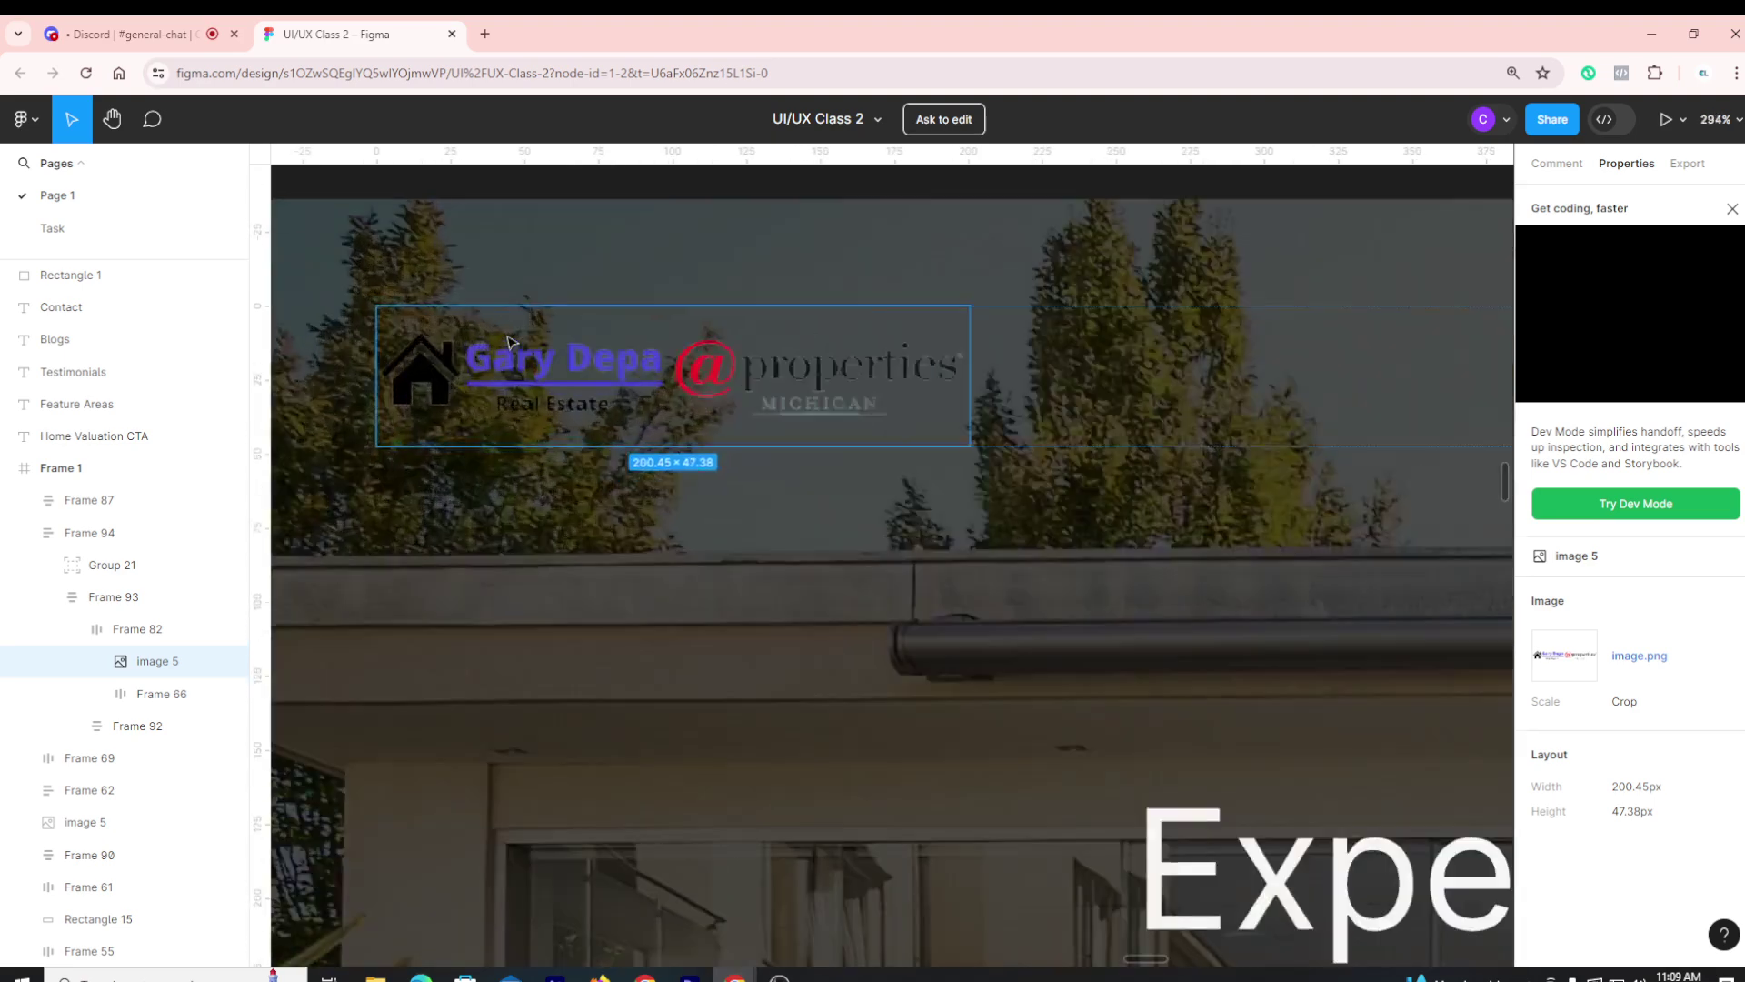
scroll(945, 437, "down", 4)
scroll(600, 437, "down", 3)
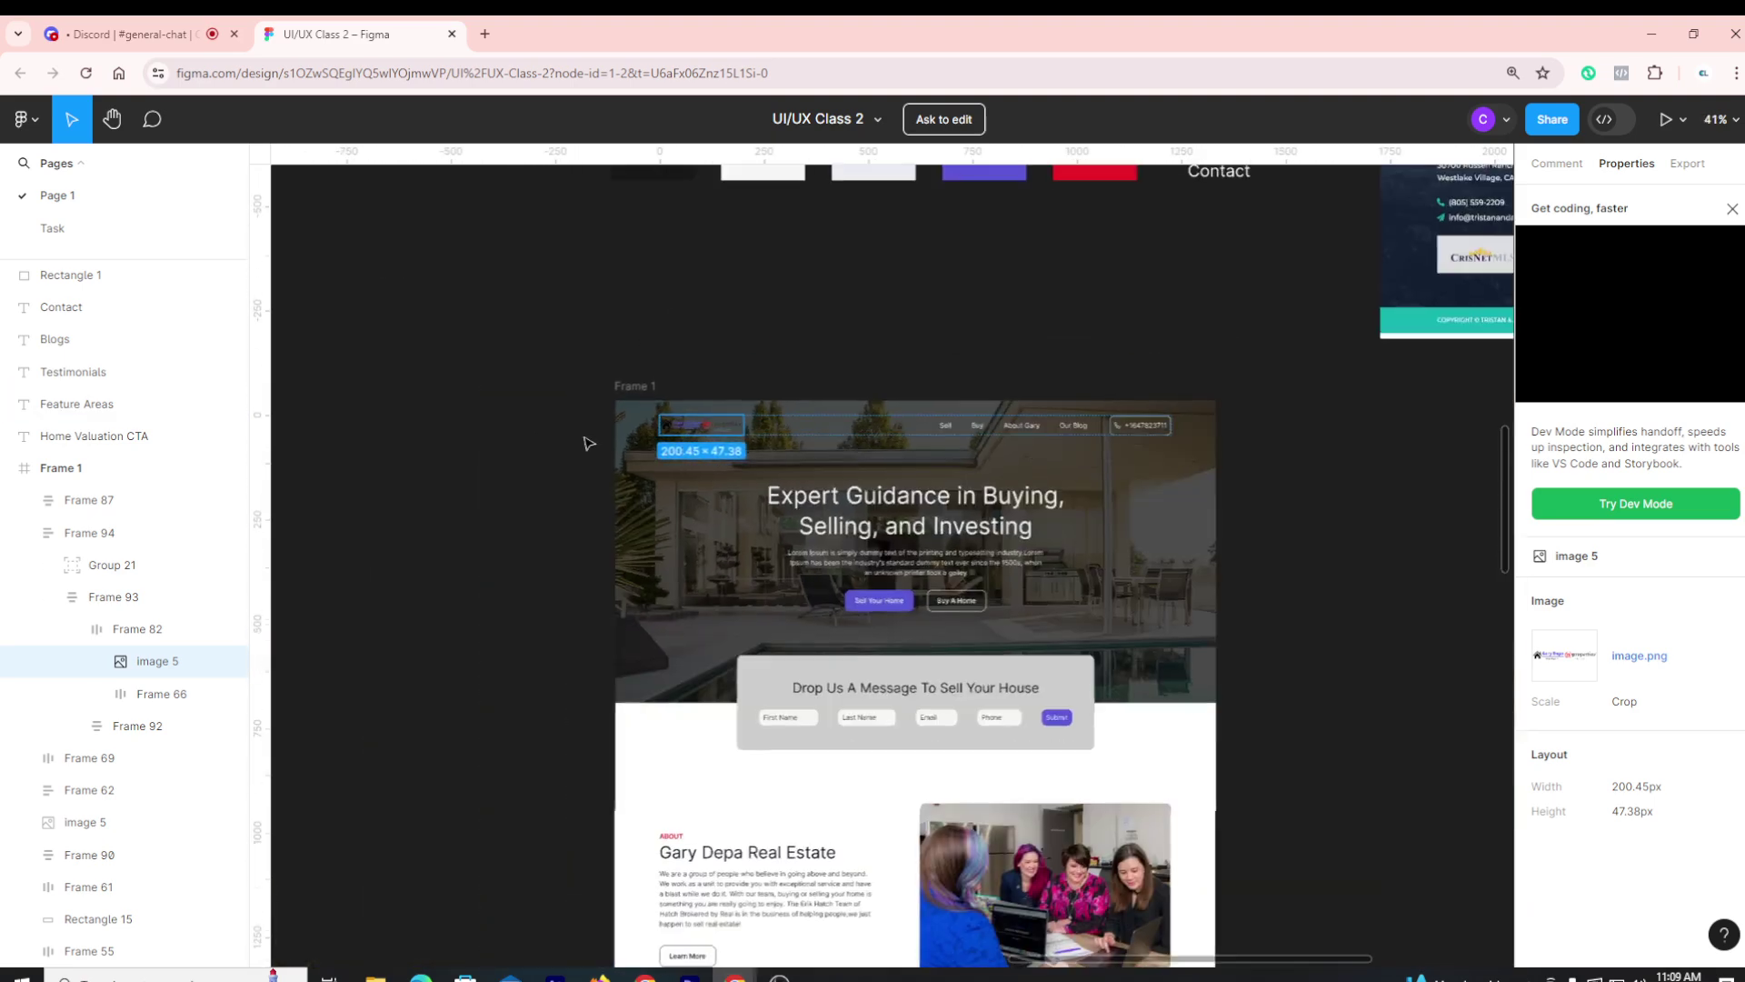
left_click(539, 457)
Check the header logo's placement and image properties again at hero-section scale, and deselect it
scroll(1078, 445, "up", 2)
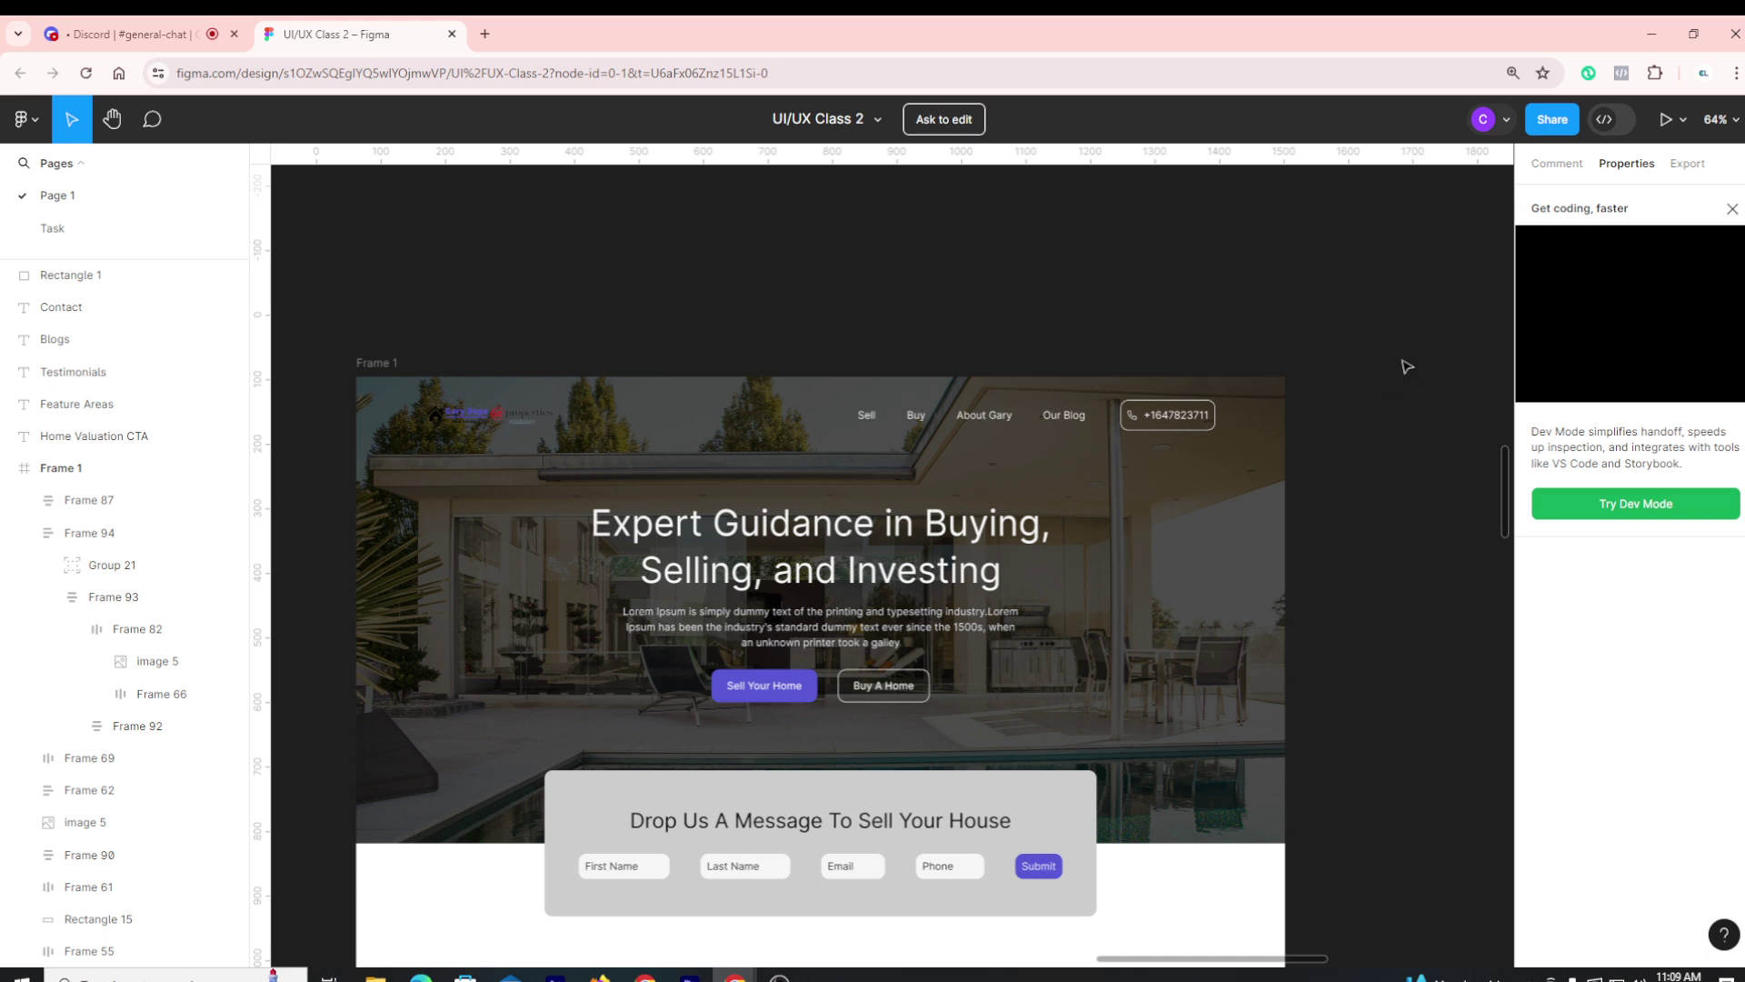
left_click(502, 428)
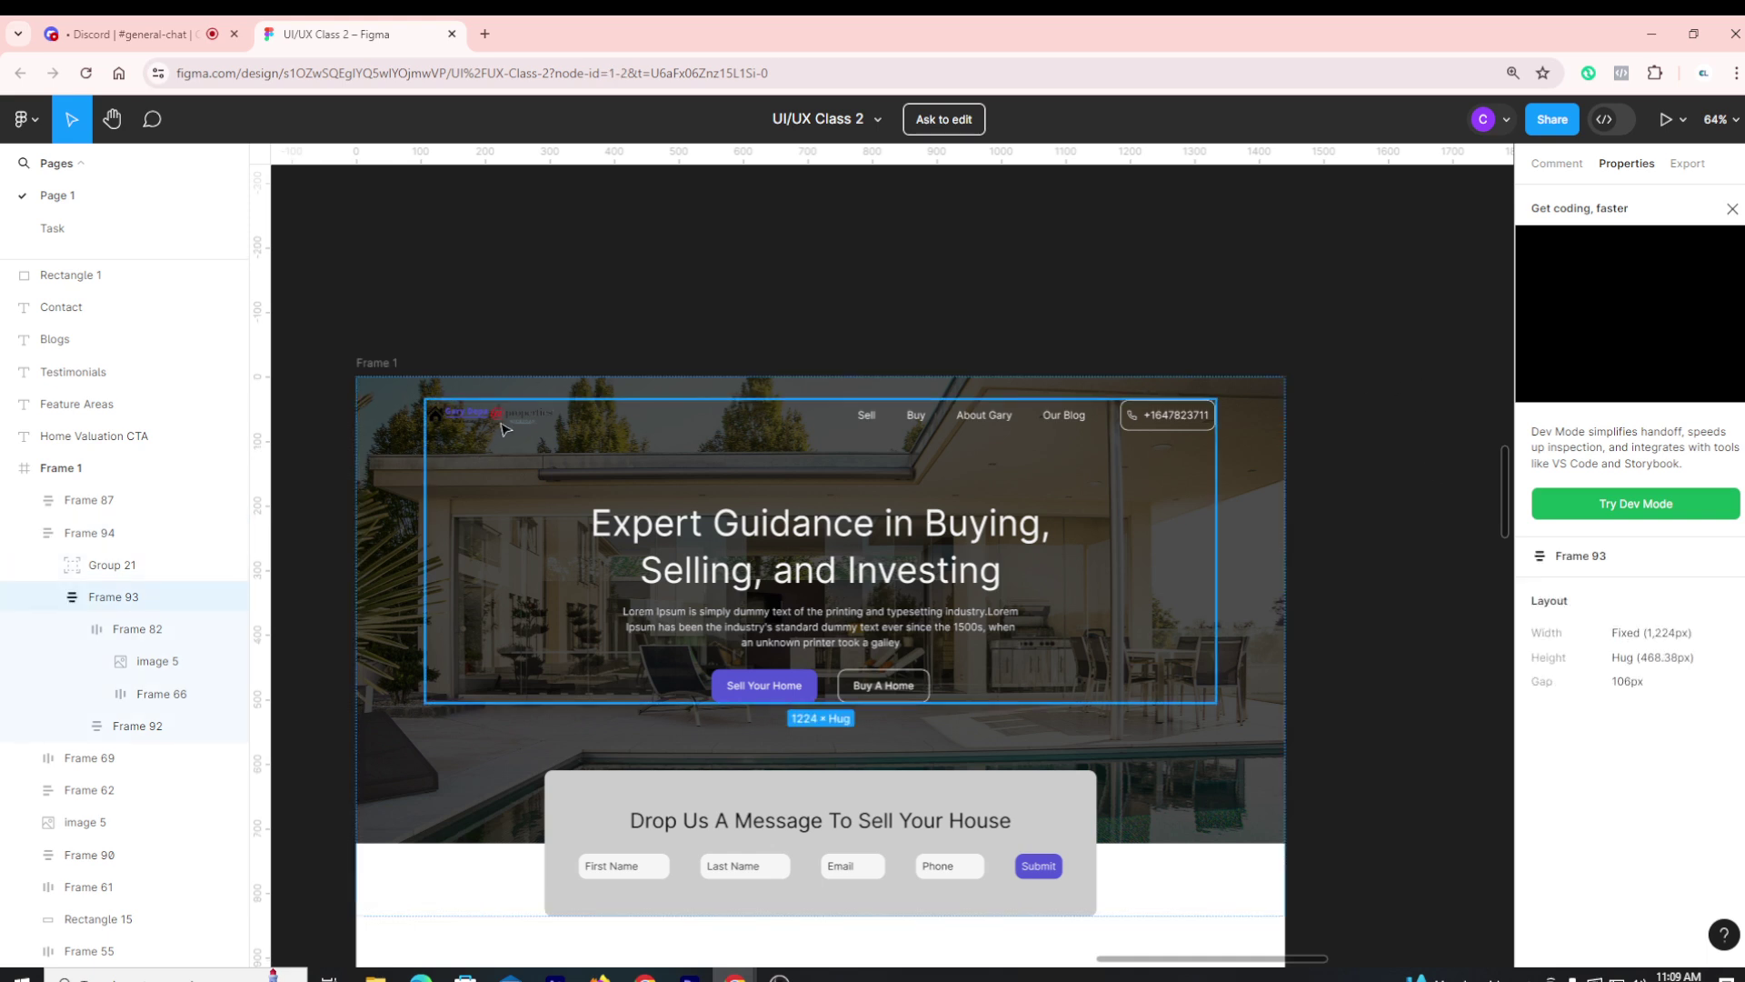
left_click(503, 428)
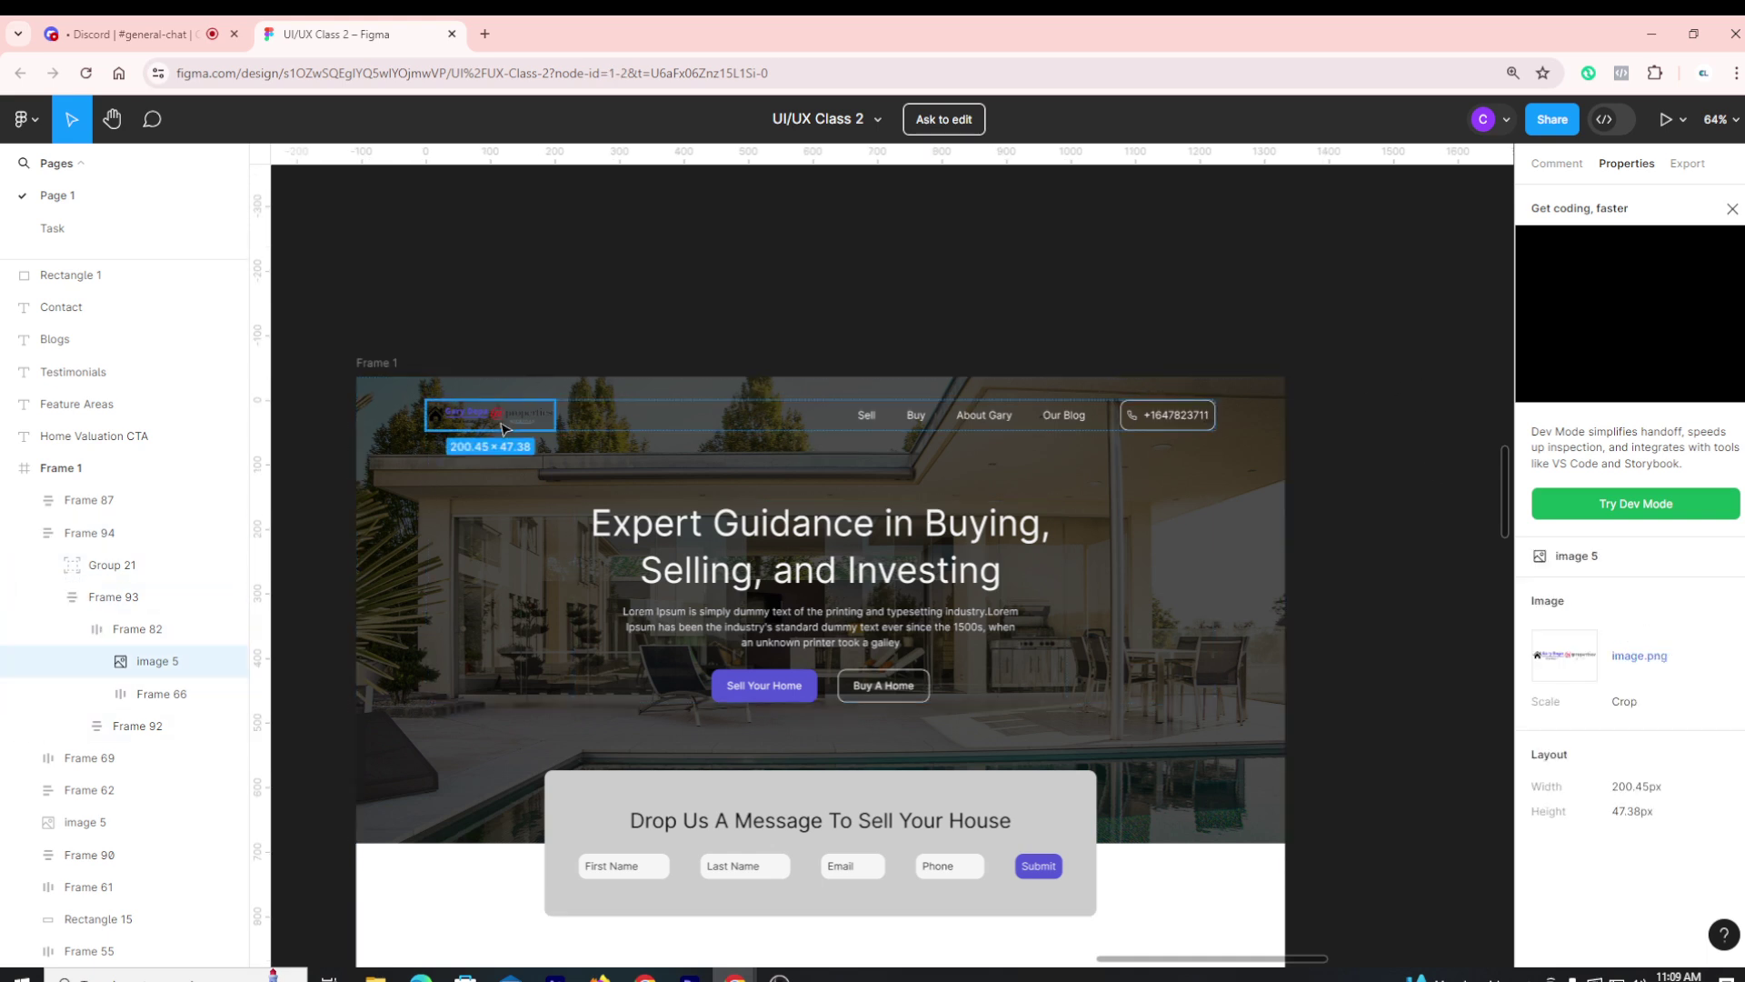
left_click(1282, 342)
Look over the hero's message form and inspect the header navigation's nested layers, including the phone number button
scroll(1283, 343, "down", 5)
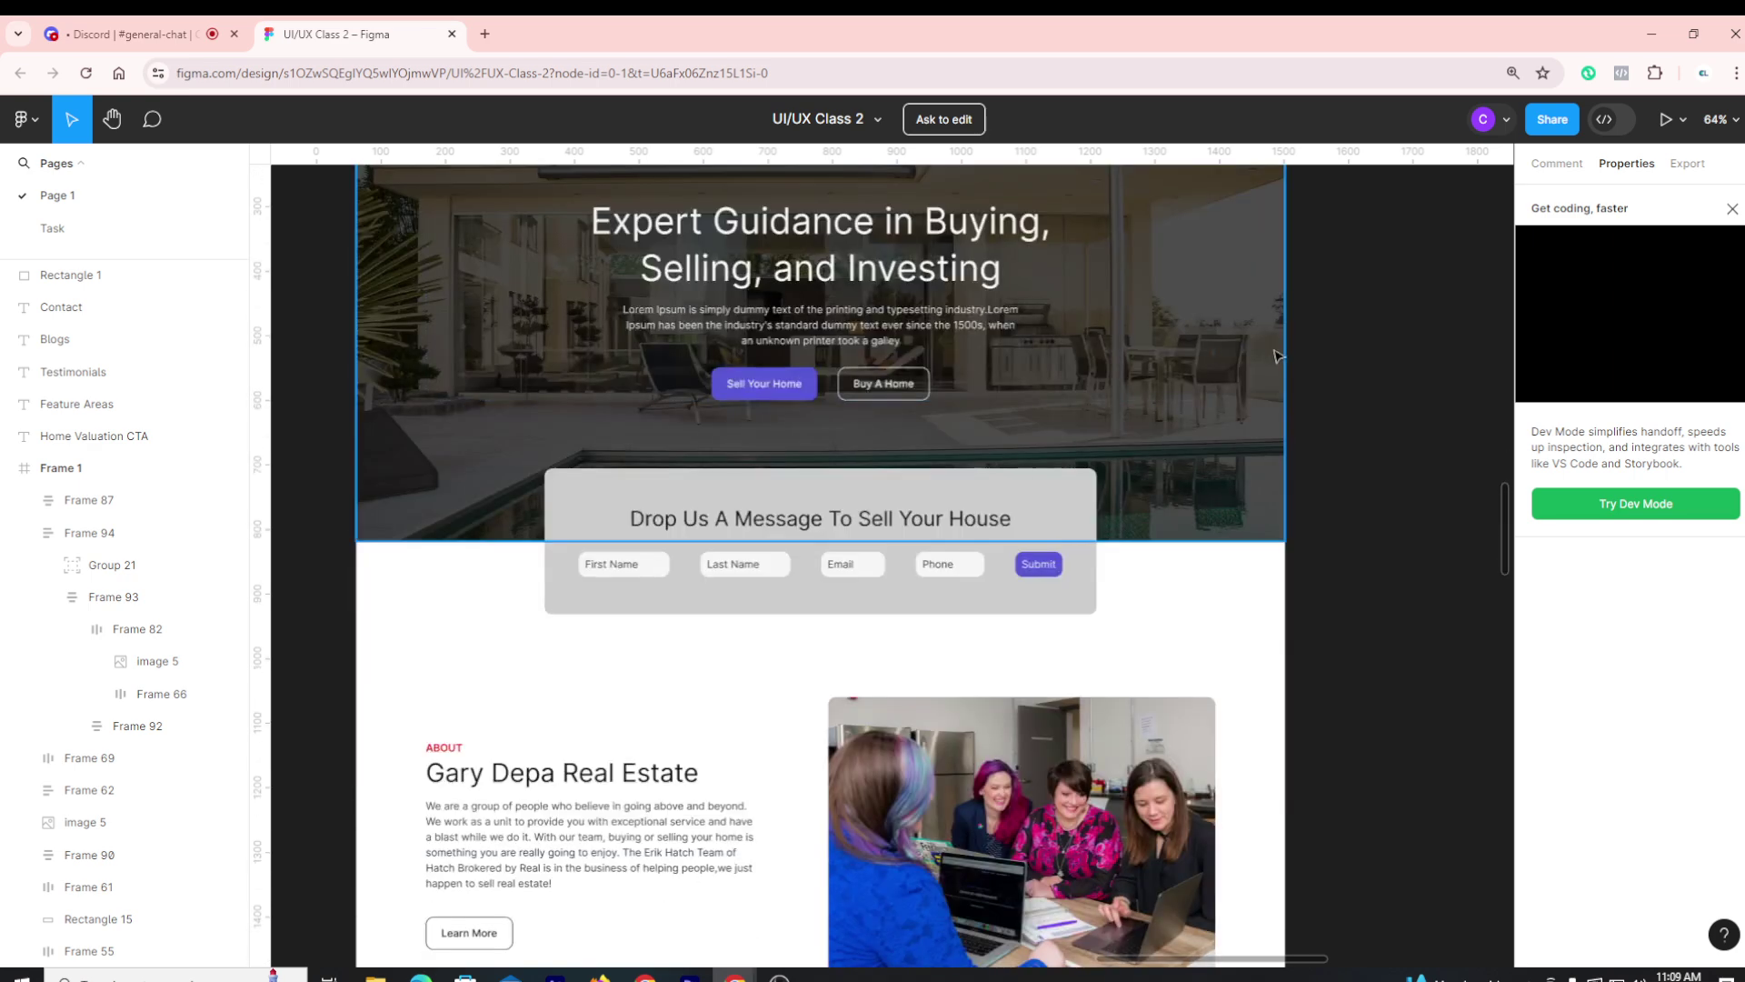
scroll(821, 355, "up", 5)
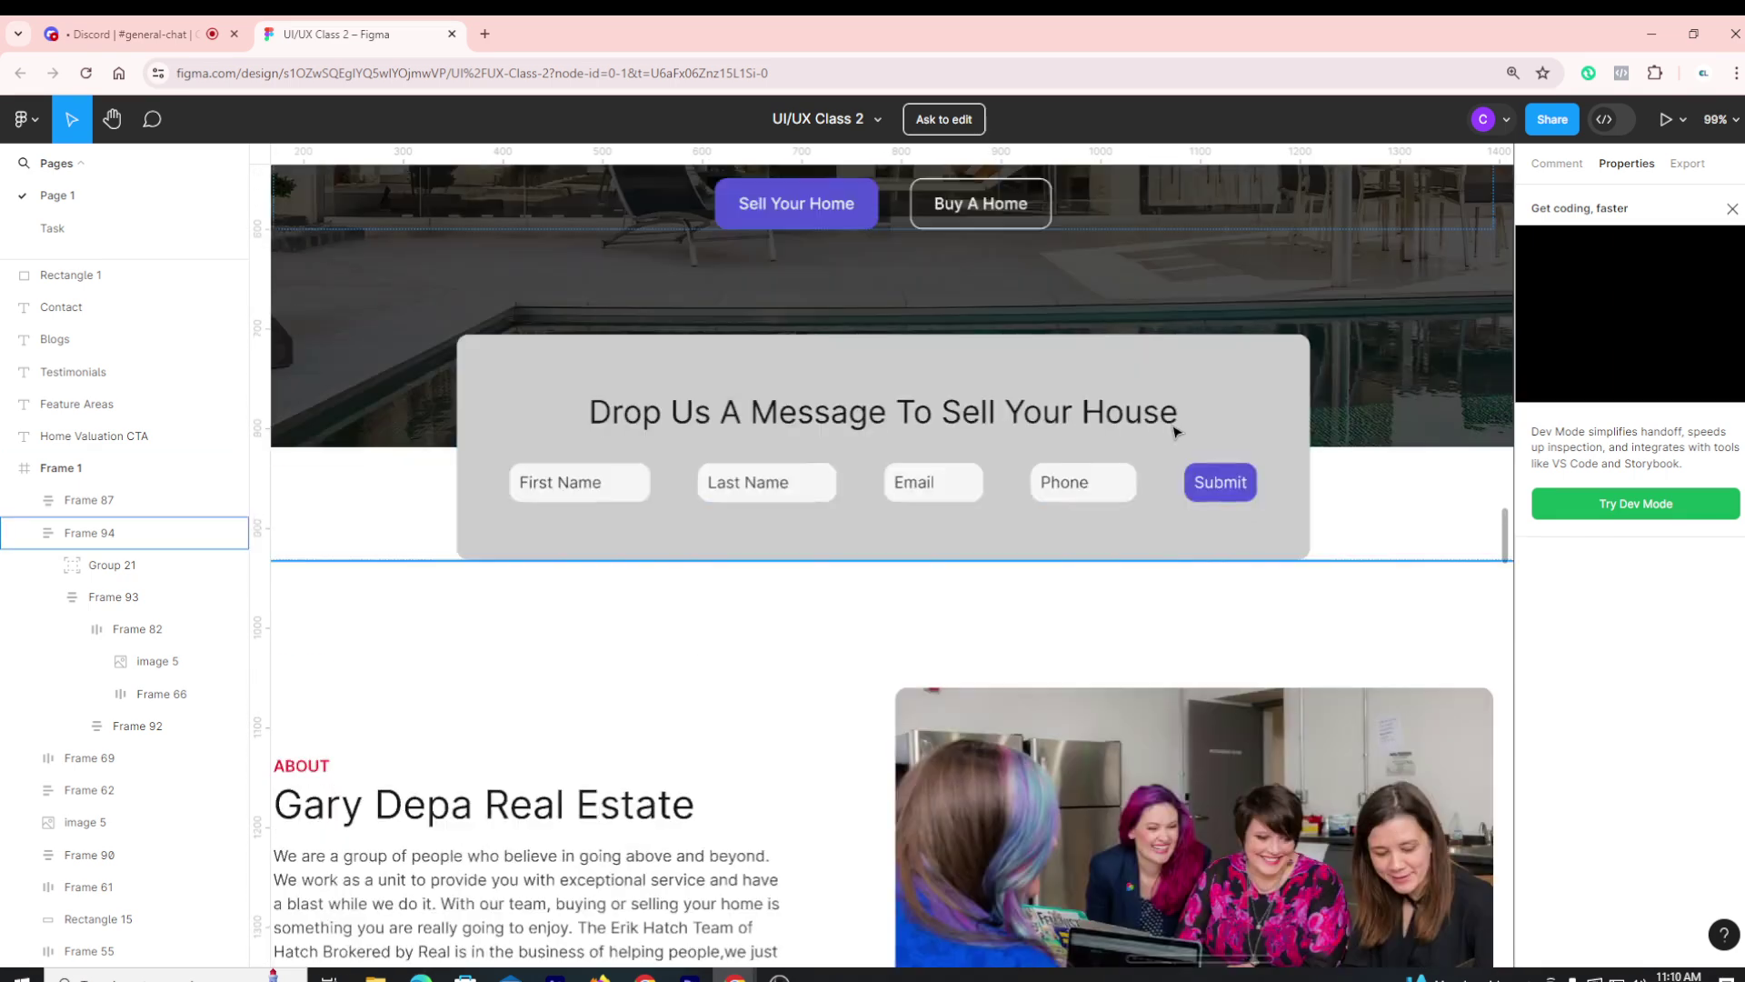
scroll(1226, 445, "up", 3)
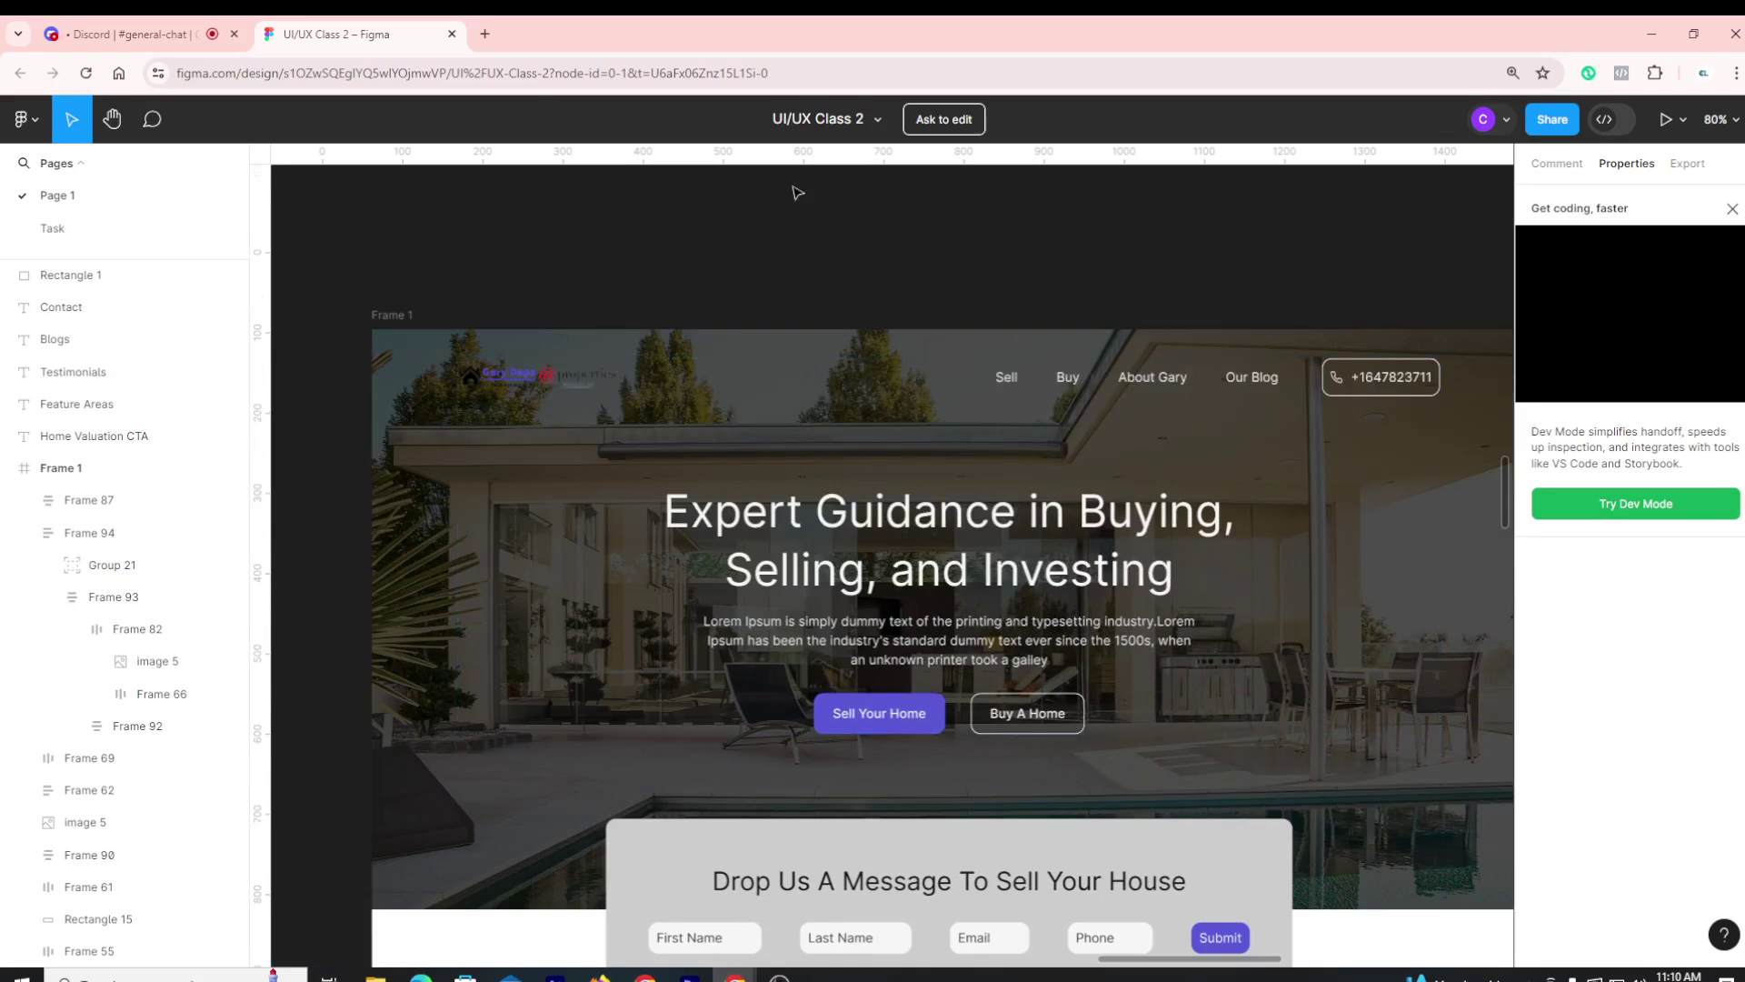
scroll(797, 193, "down", 1)
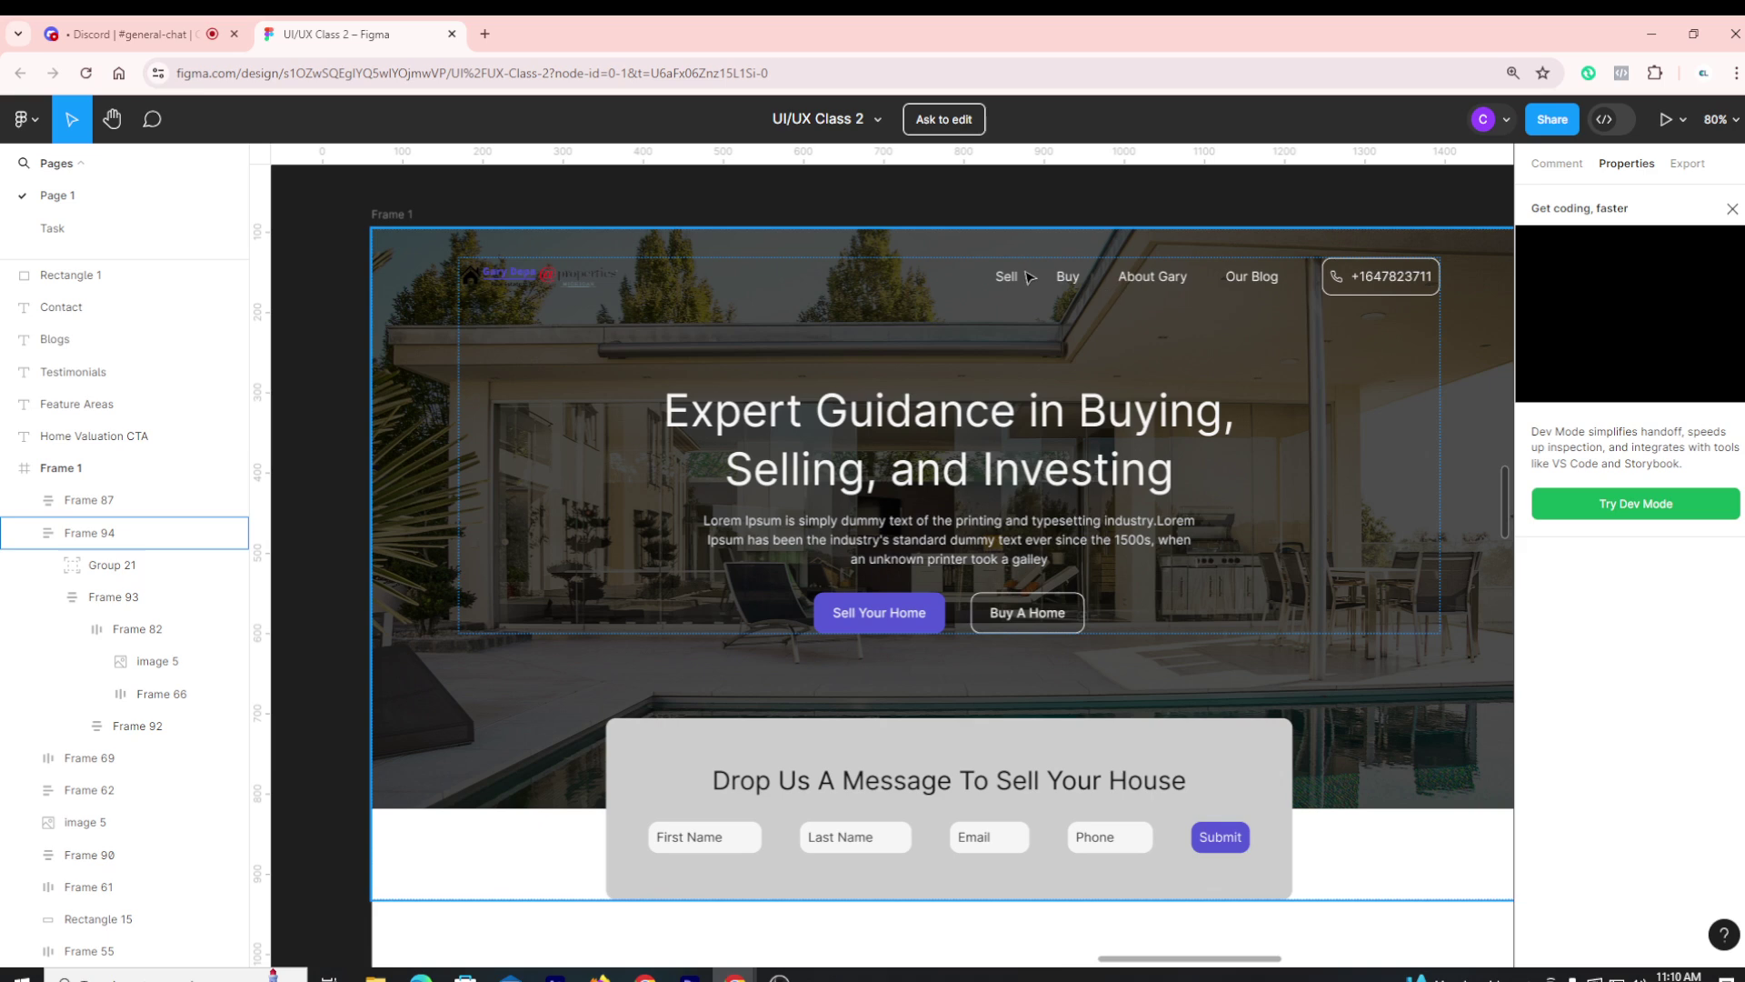
left_click(1386, 296)
left_click(1386, 295)
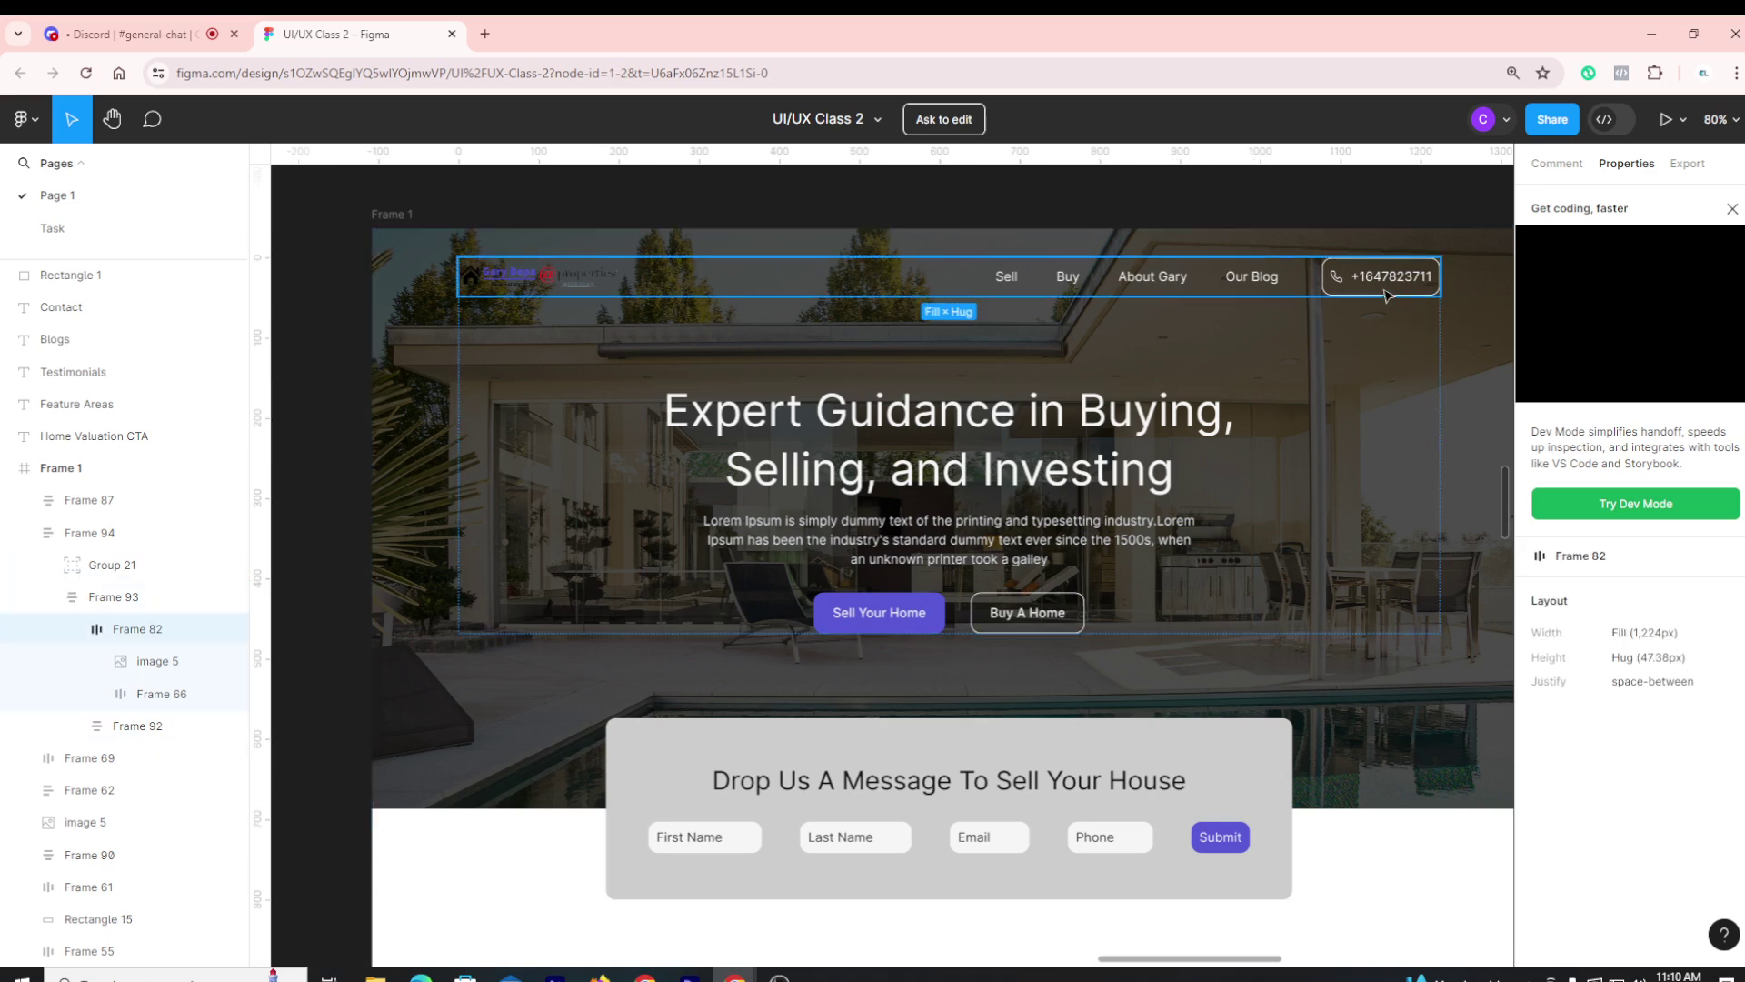
left_click(1384, 293)
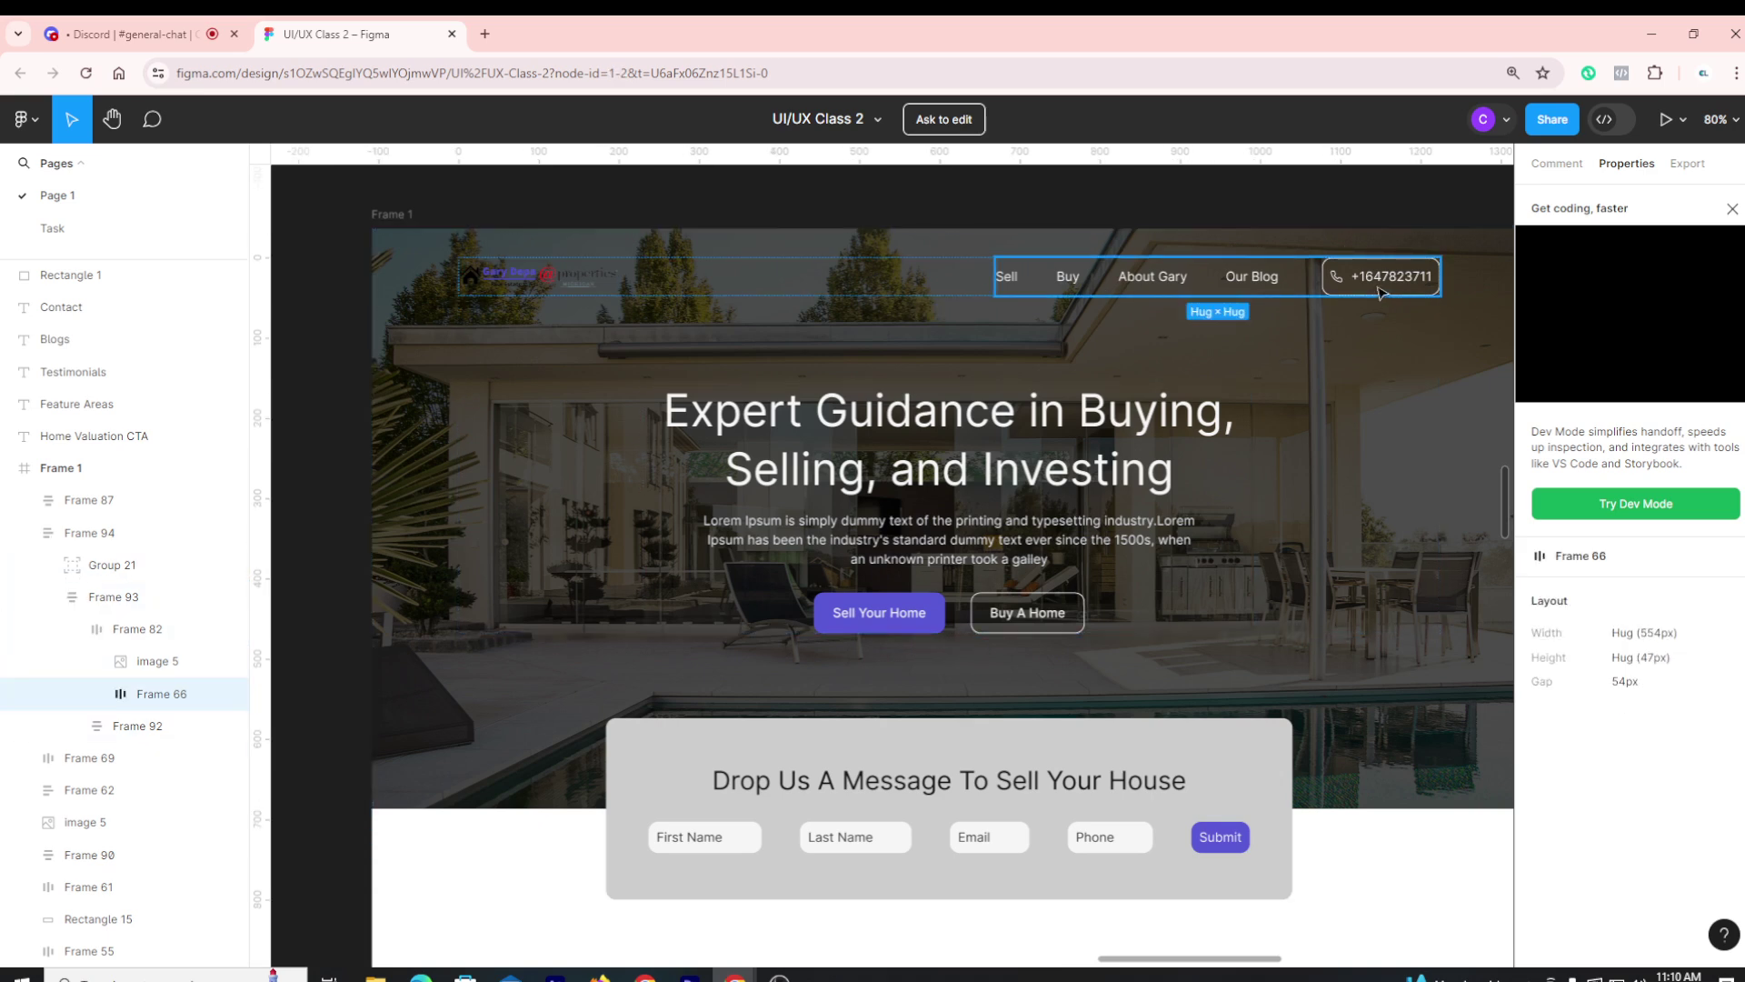
left_click(1380, 293)
left_click(1341, 216)
scroll(1341, 214, "up", 1)
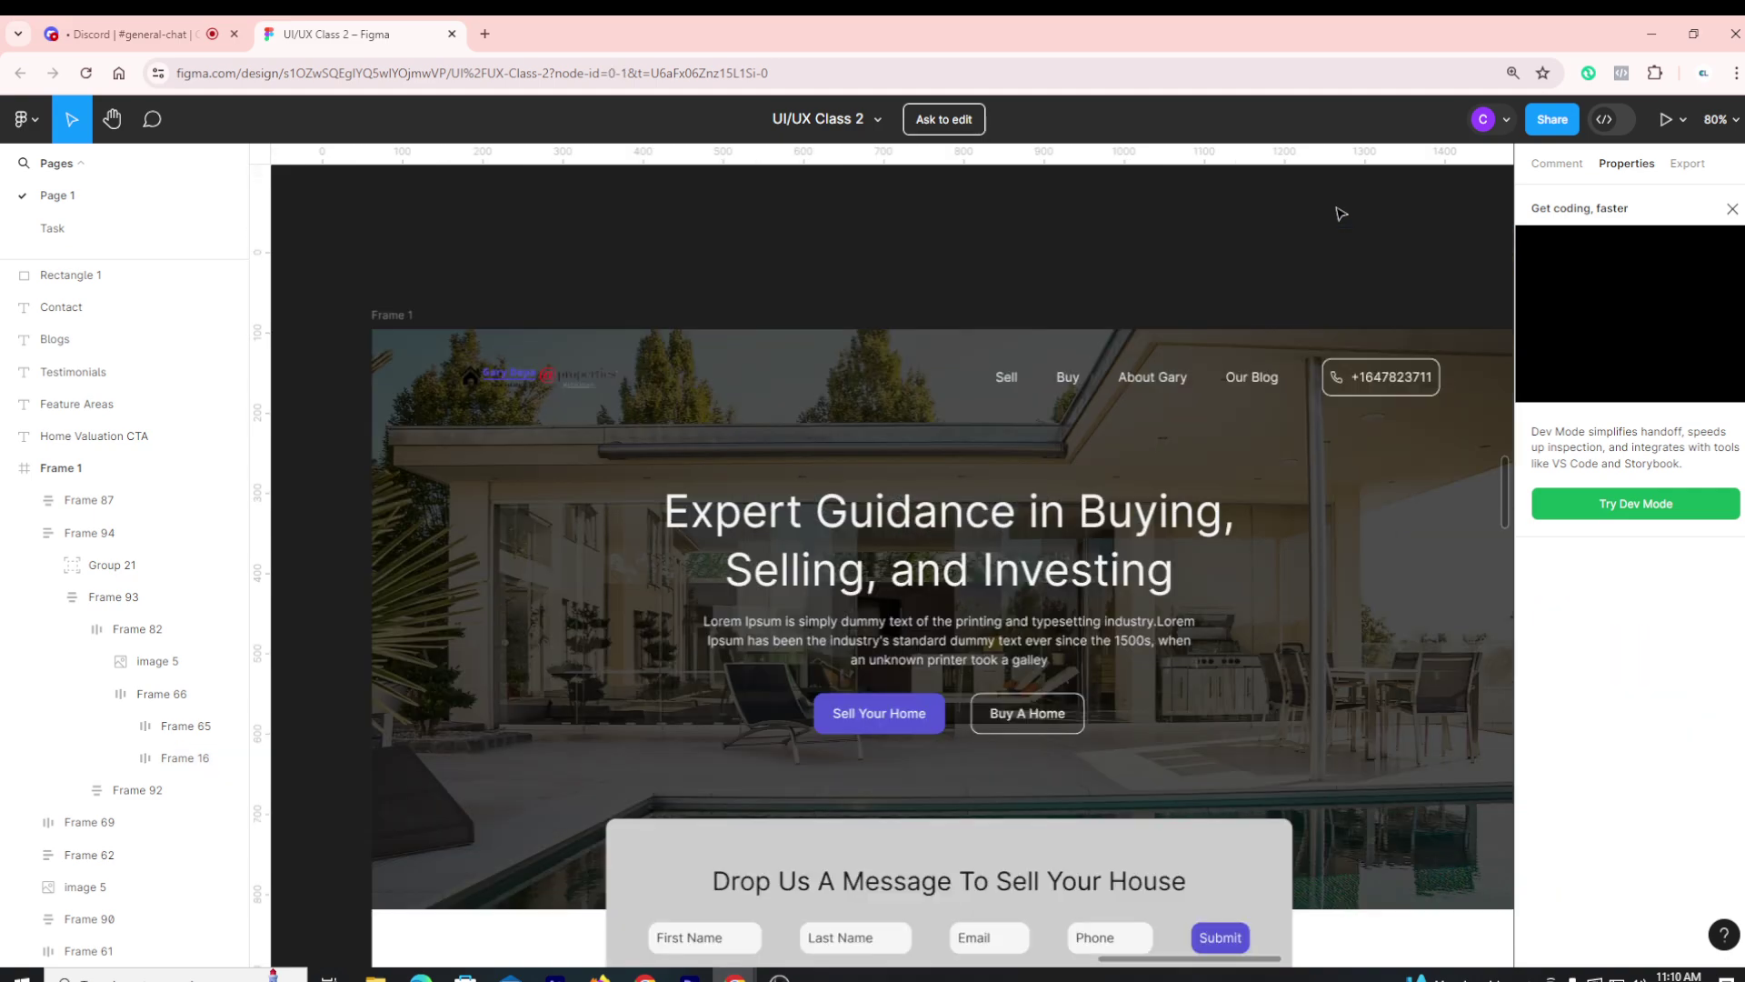
Inspect the layout and typography of the hero heading "Expert Guidance in Buying, Selling, and Investing", and deselect it
scroll(1340, 218, "up", 1)
scroll(1339, 220, "down", 2)
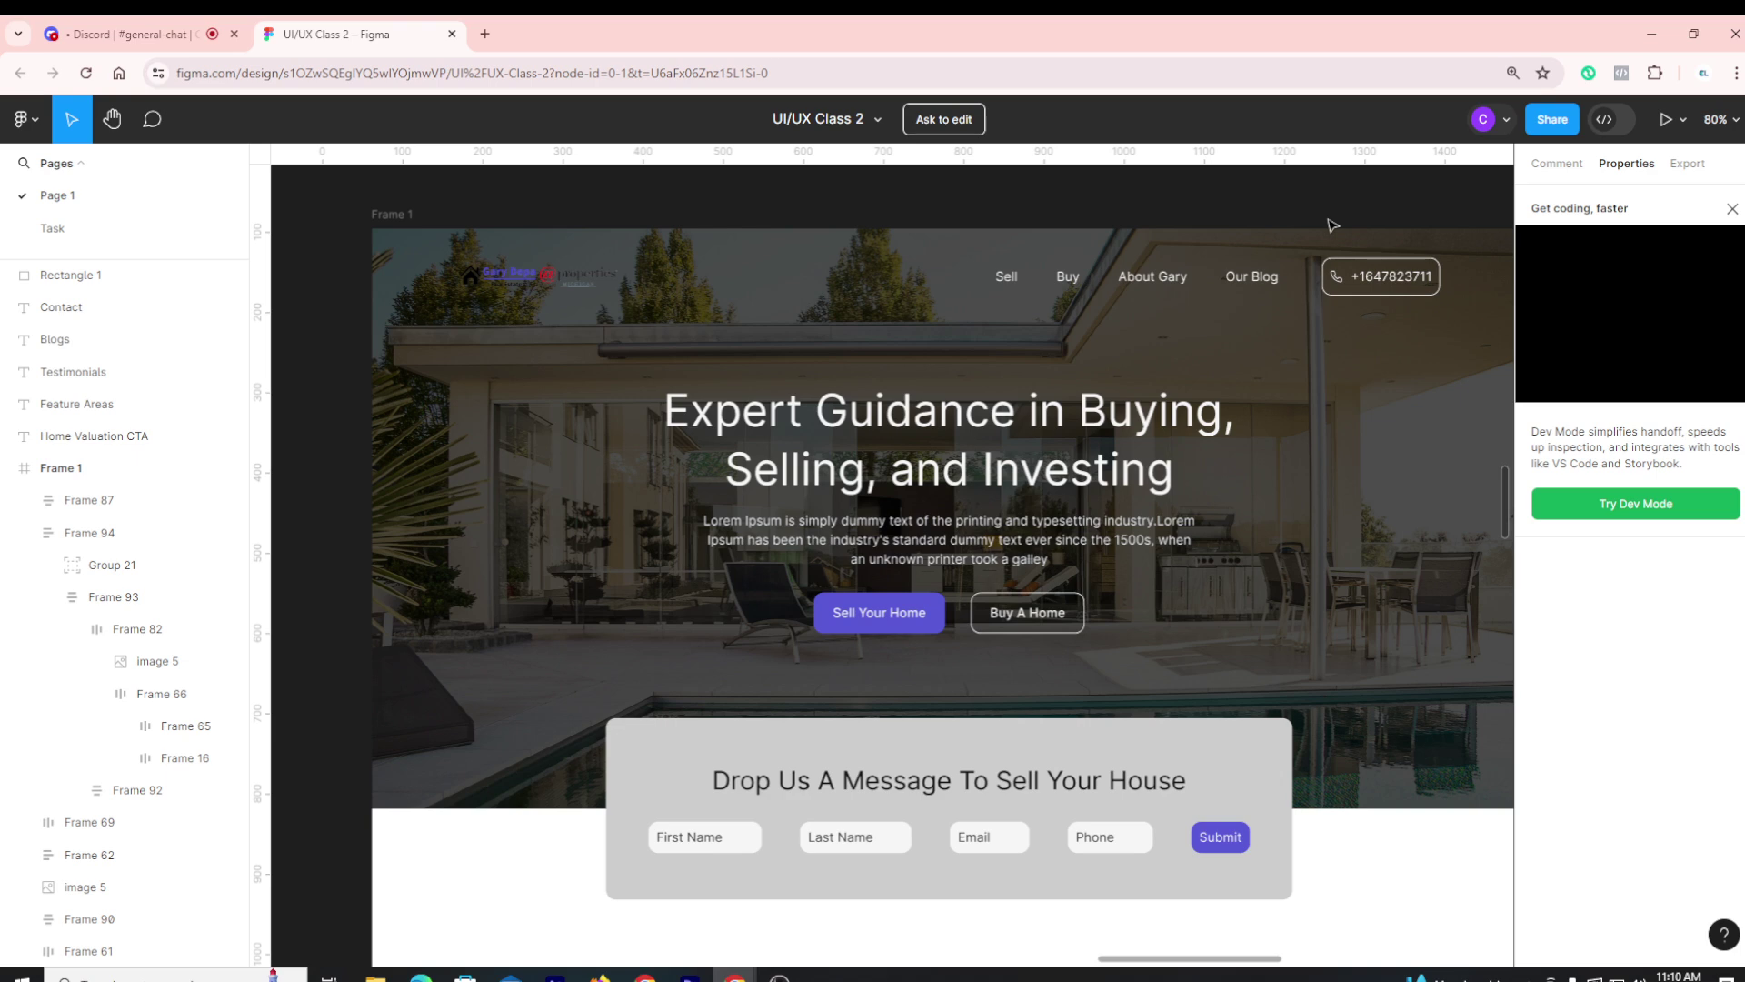
scroll(1332, 226, "down", 2)
scroll(1333, 226, "down", 1)
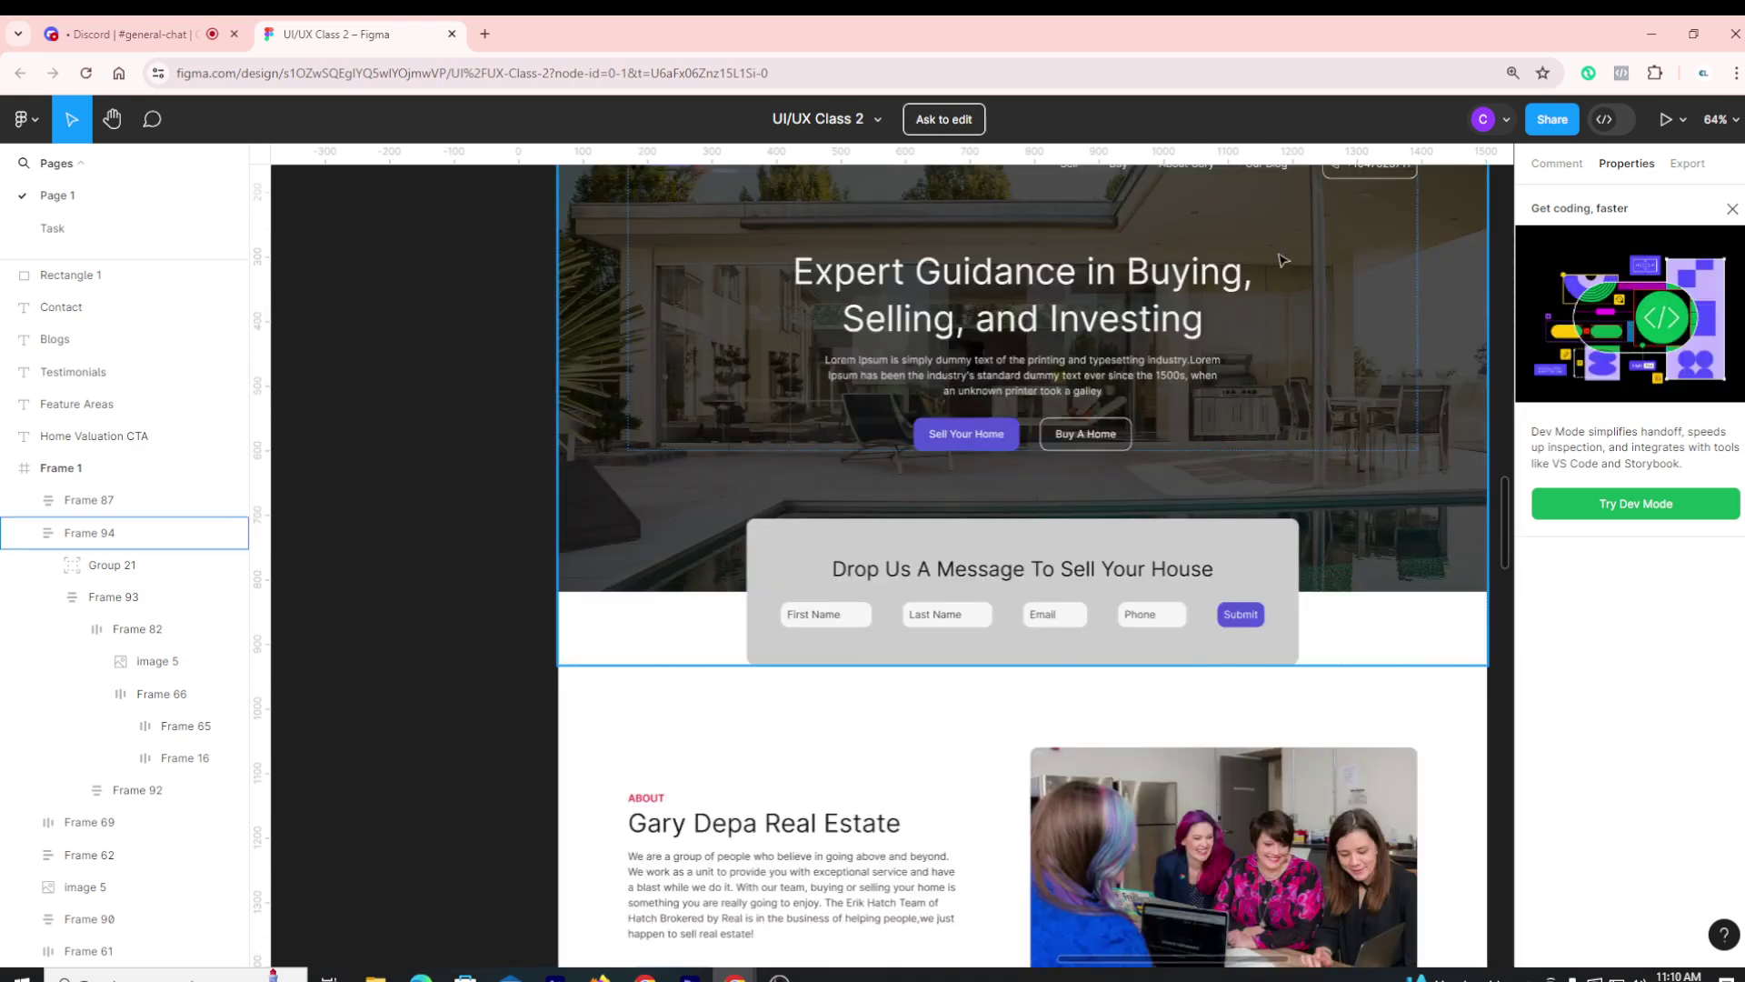
left_click(1132, 289)
scroll(1136, 295, "up", 2)
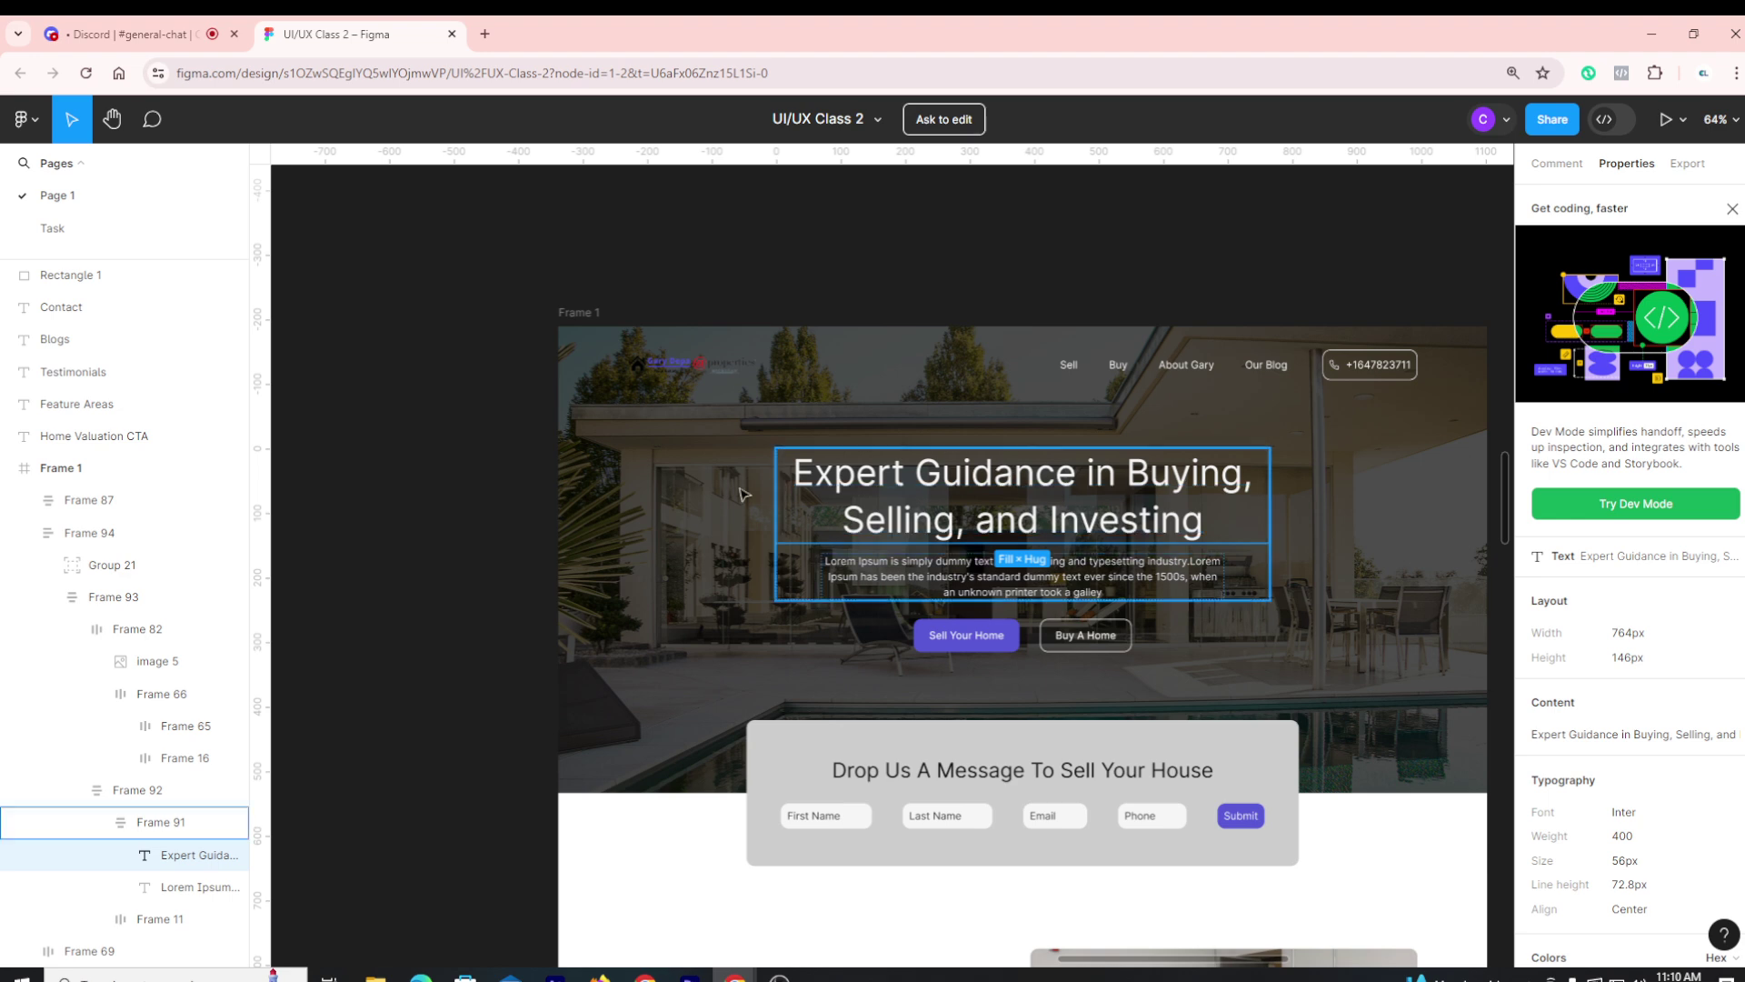
left_click(1198, 267)
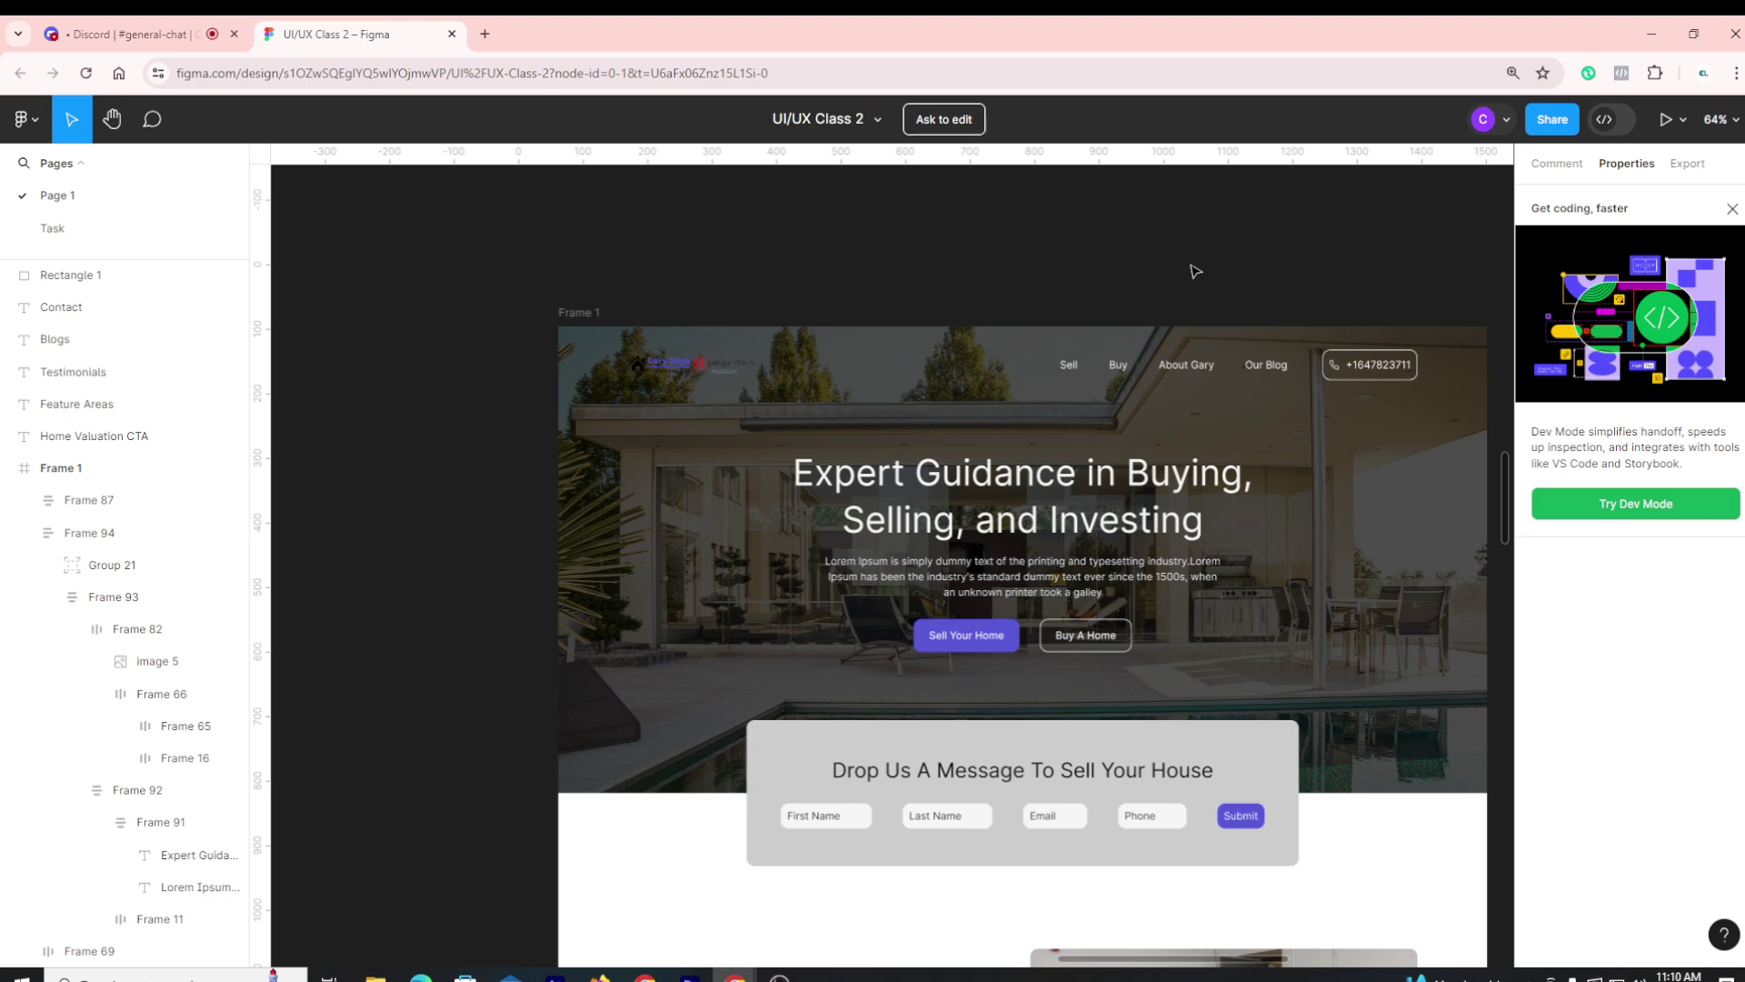
scroll(1196, 270, "down", 3)
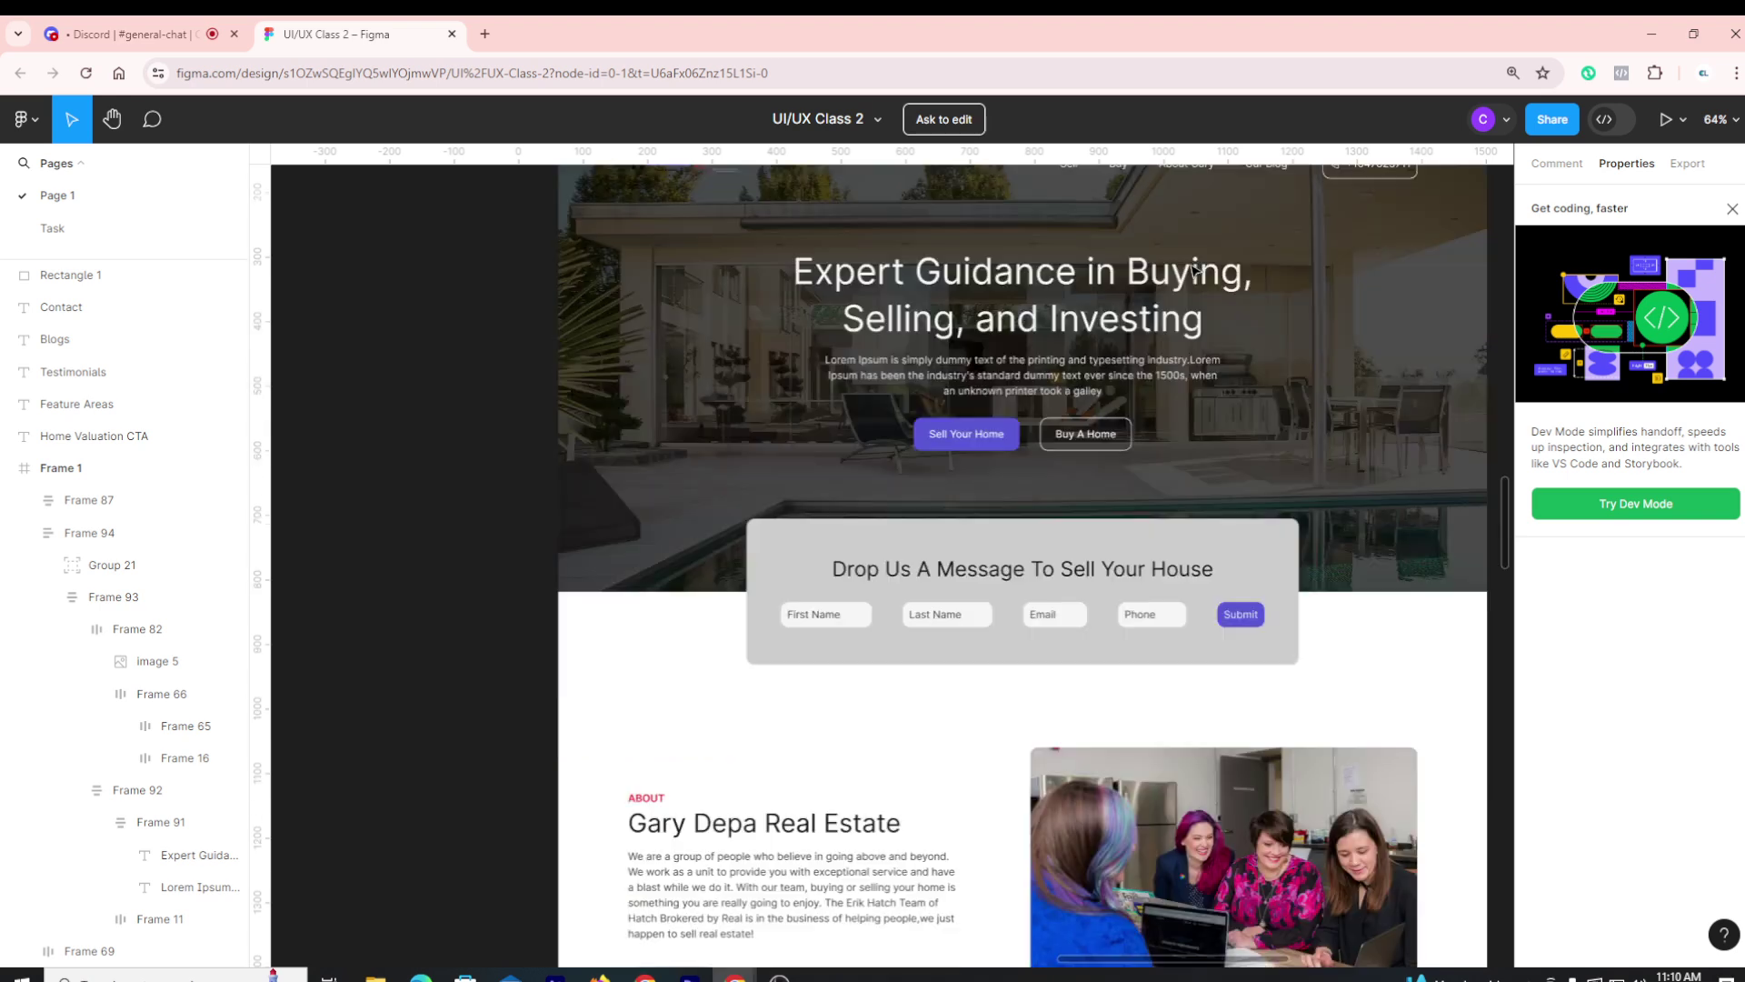
Inspect the hero's two-button row and the layout and border properties of the "Buy A Home" button
scroll(1160, 727, "up", 2)
scroll(1160, 732, "up", 2)
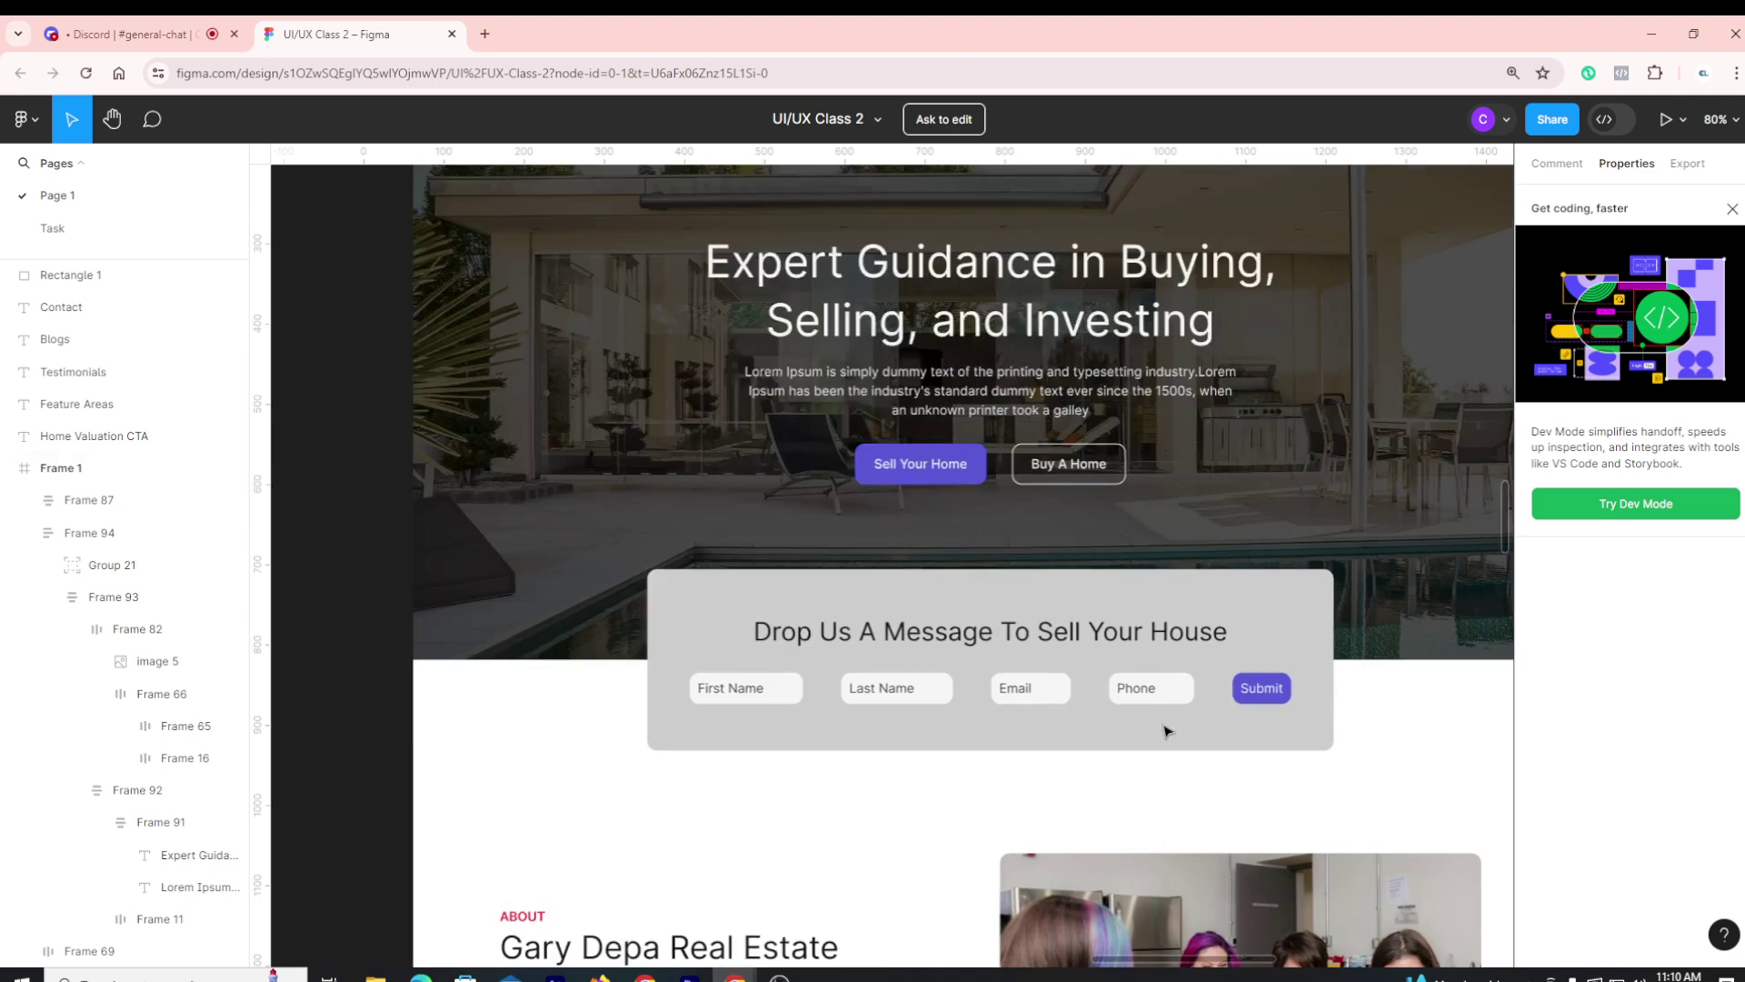
scroll(1136, 694, "up", 2)
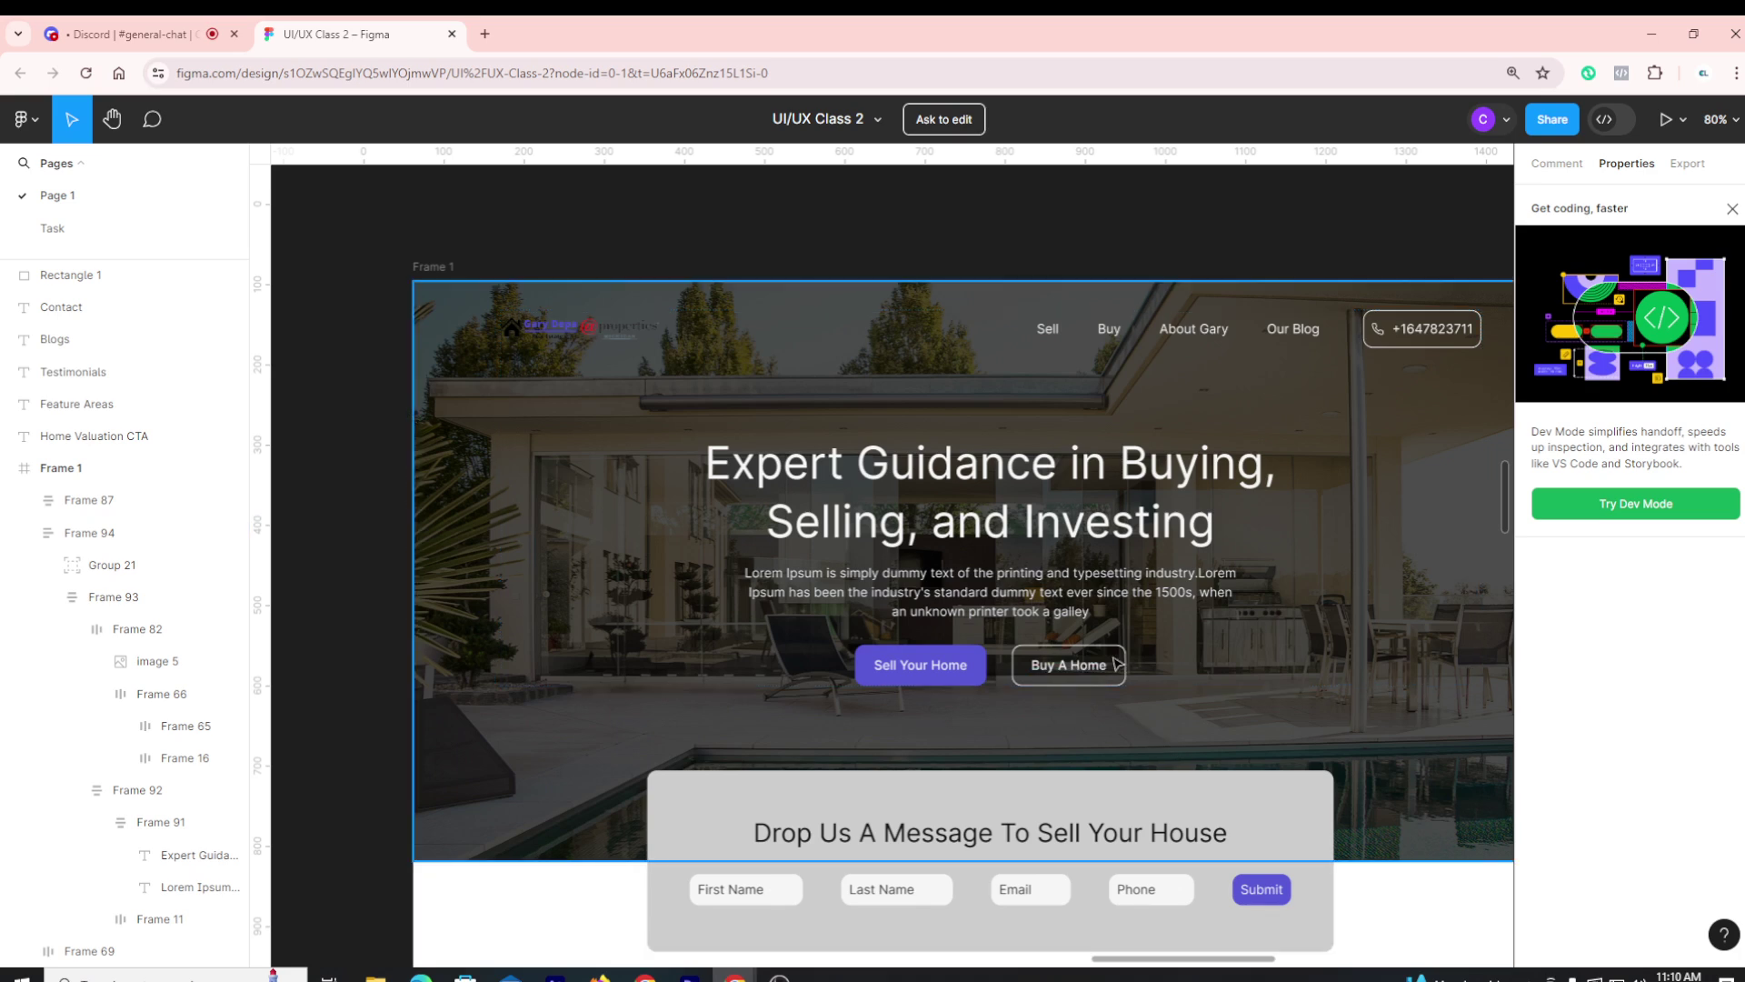
left_click(1081, 661)
left_click(1082, 663)
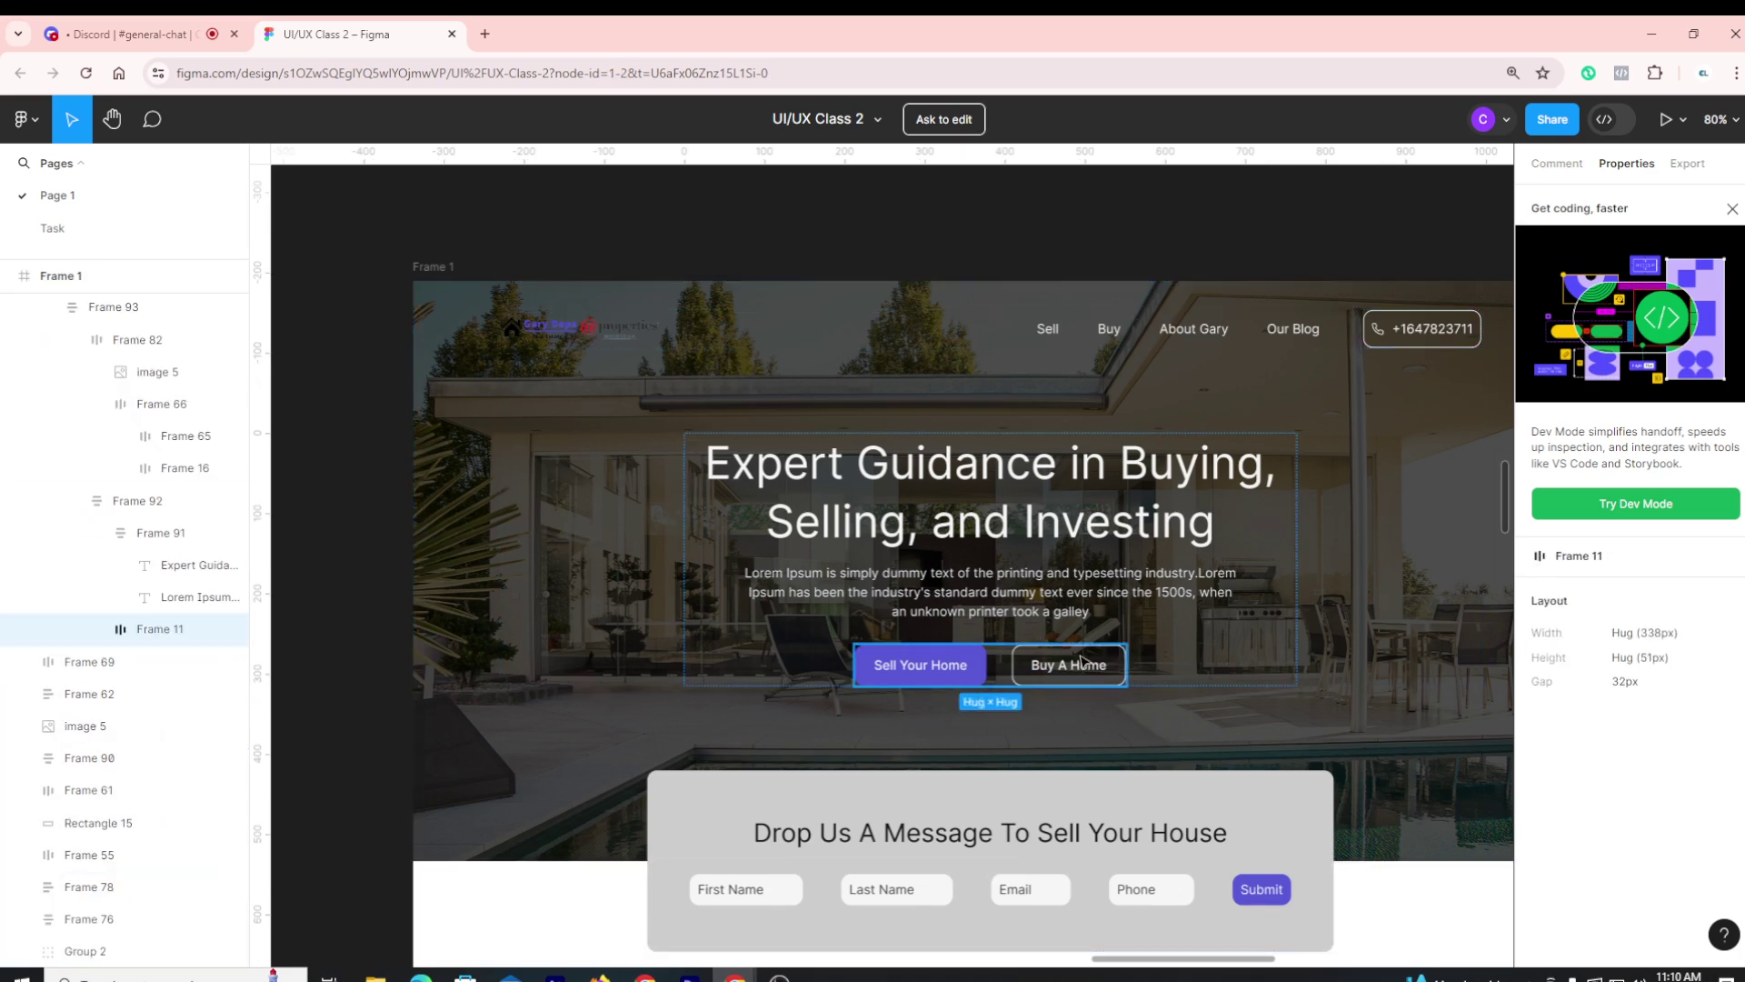
left_click(1083, 667)
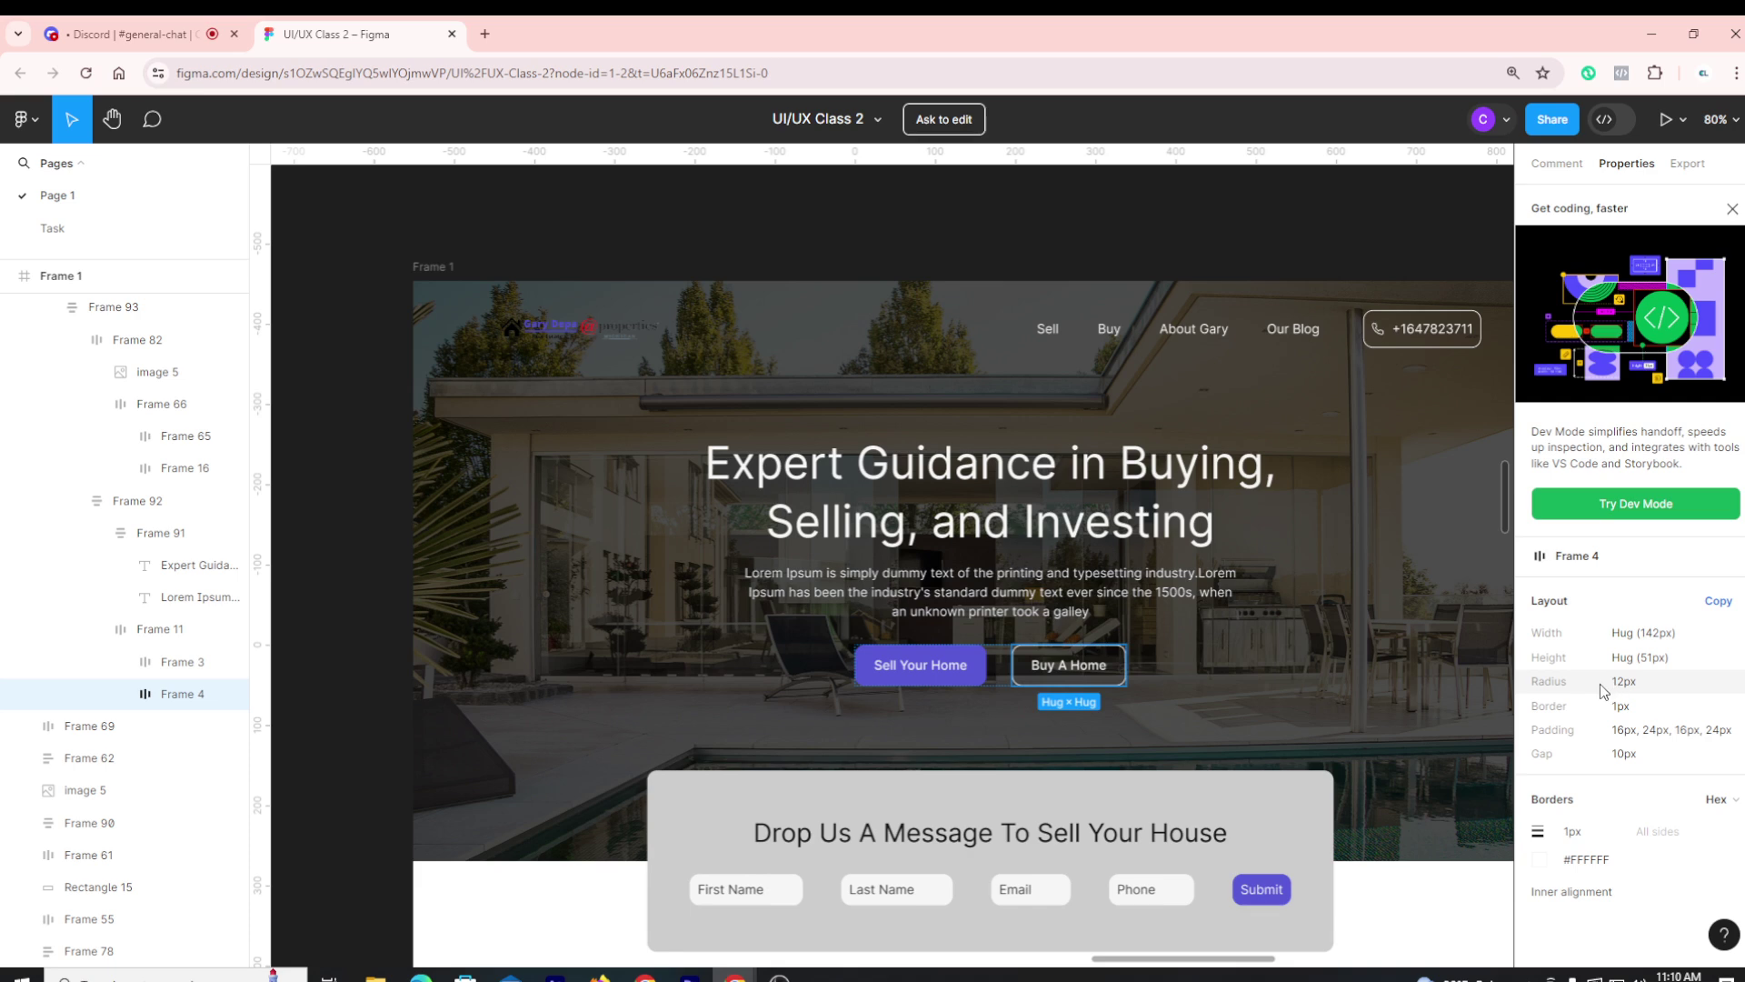
scroll(986, 659, "down", 2)
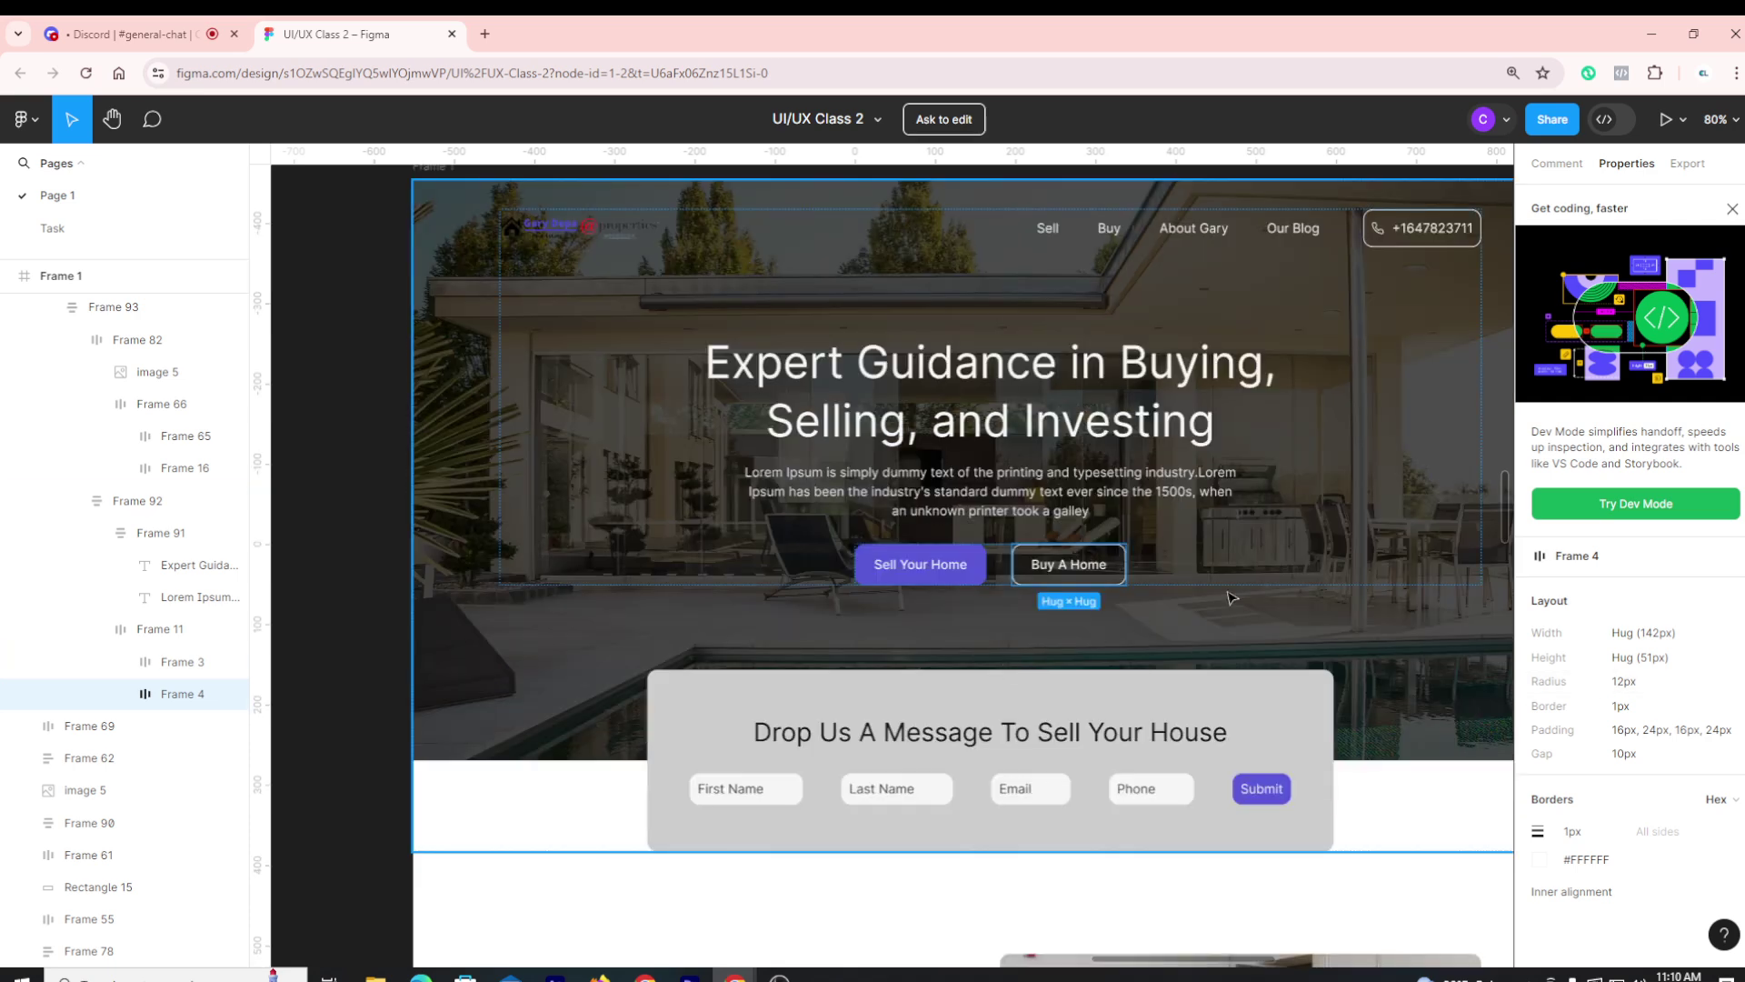
scroll(1229, 607, "down", 2)
scroll(1229, 607, "up", 4)
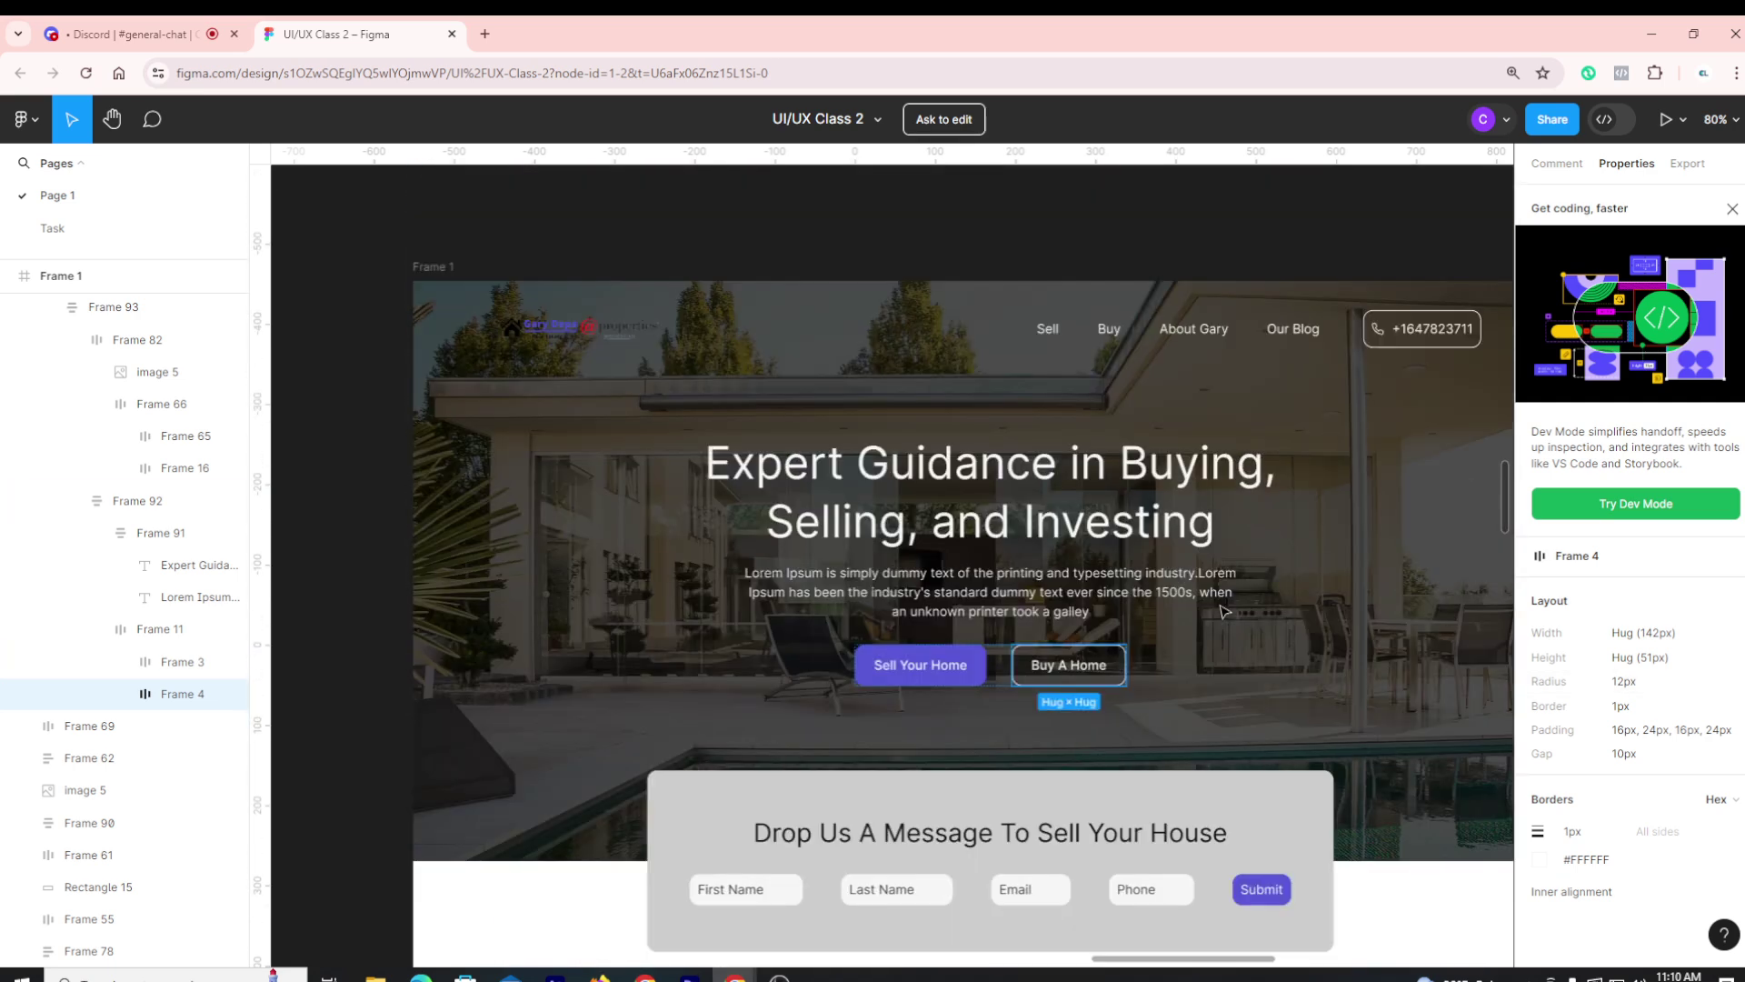
Select the group holding the hero background and message form, and examine the form against the whole page and up close
scroll(1213, 611, "down", 2)
left_click(974, 680)
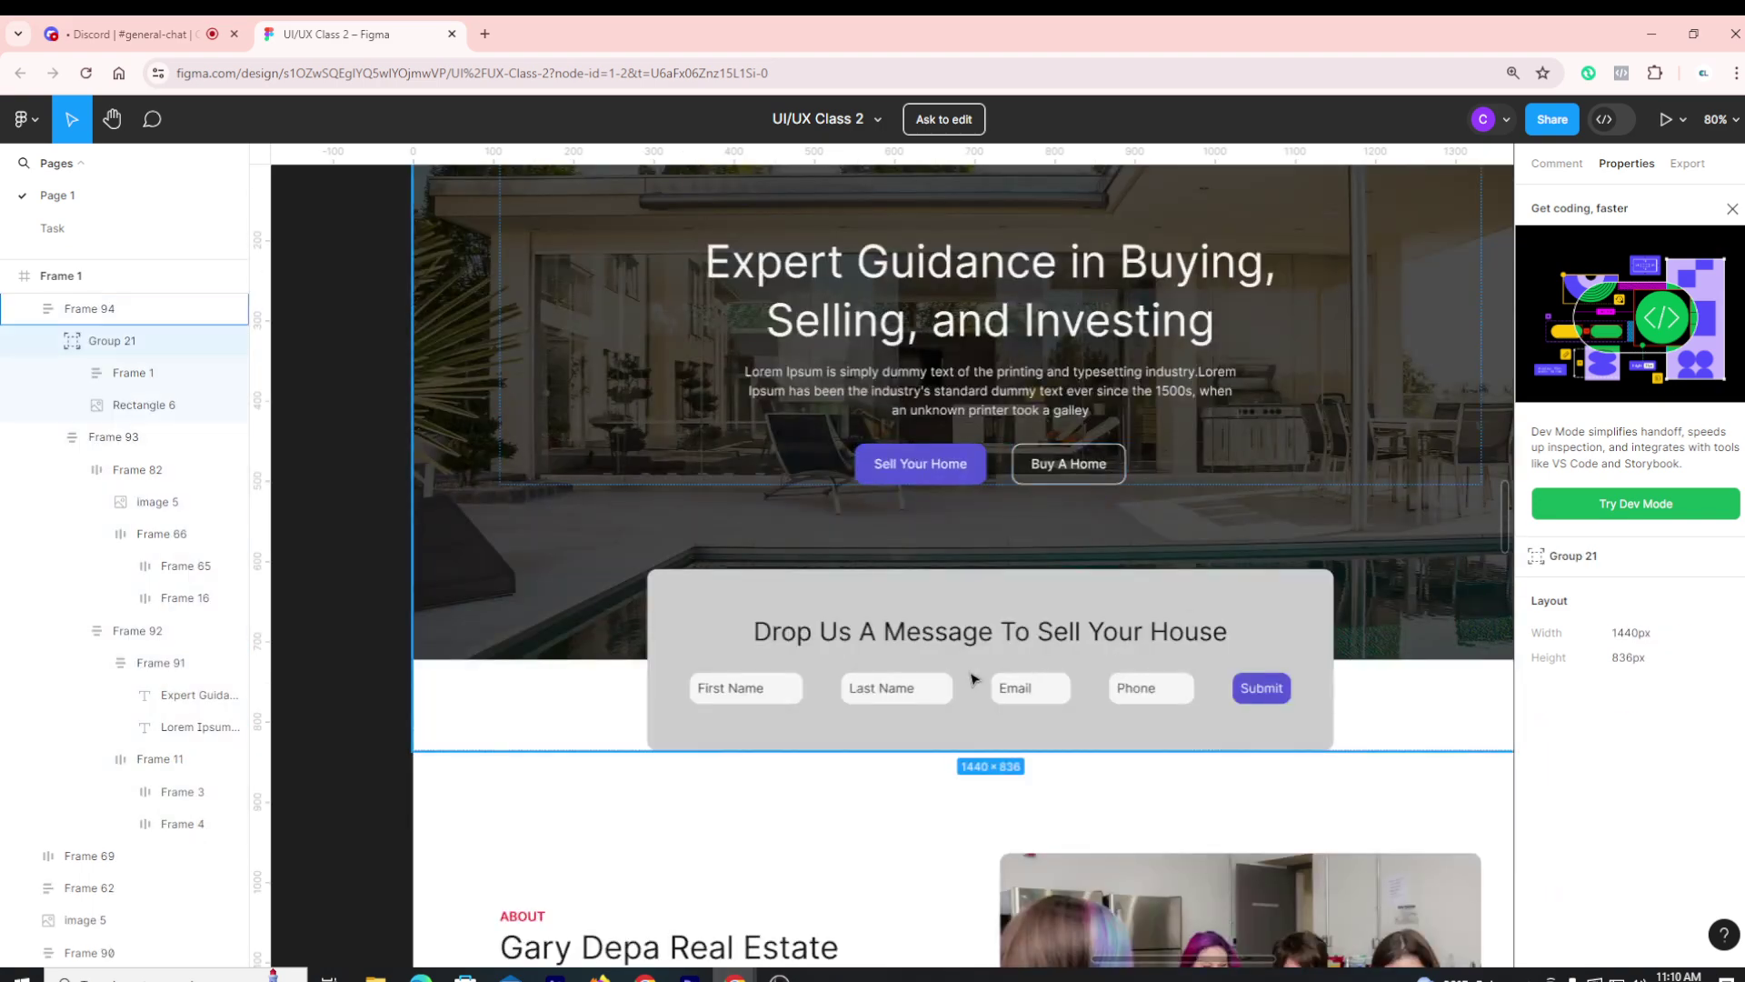
scroll(975, 680, "down", 5)
scroll(982, 545, "up", 4)
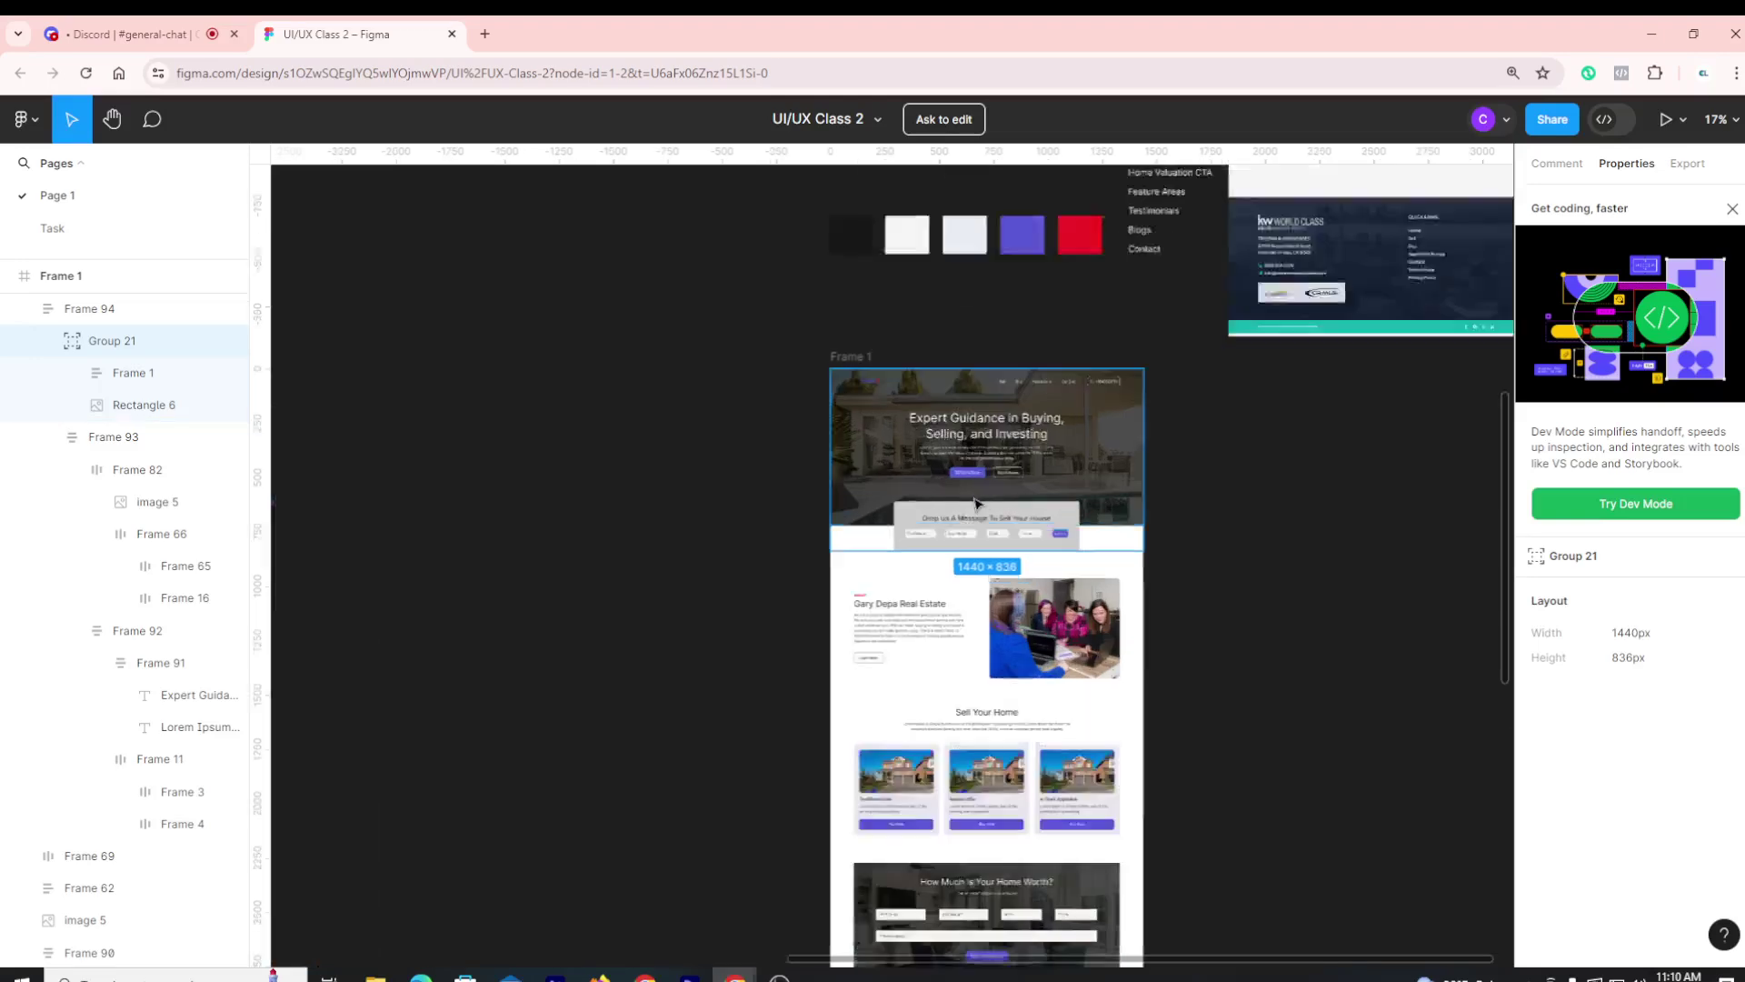
scroll(985, 532, "up", 3)
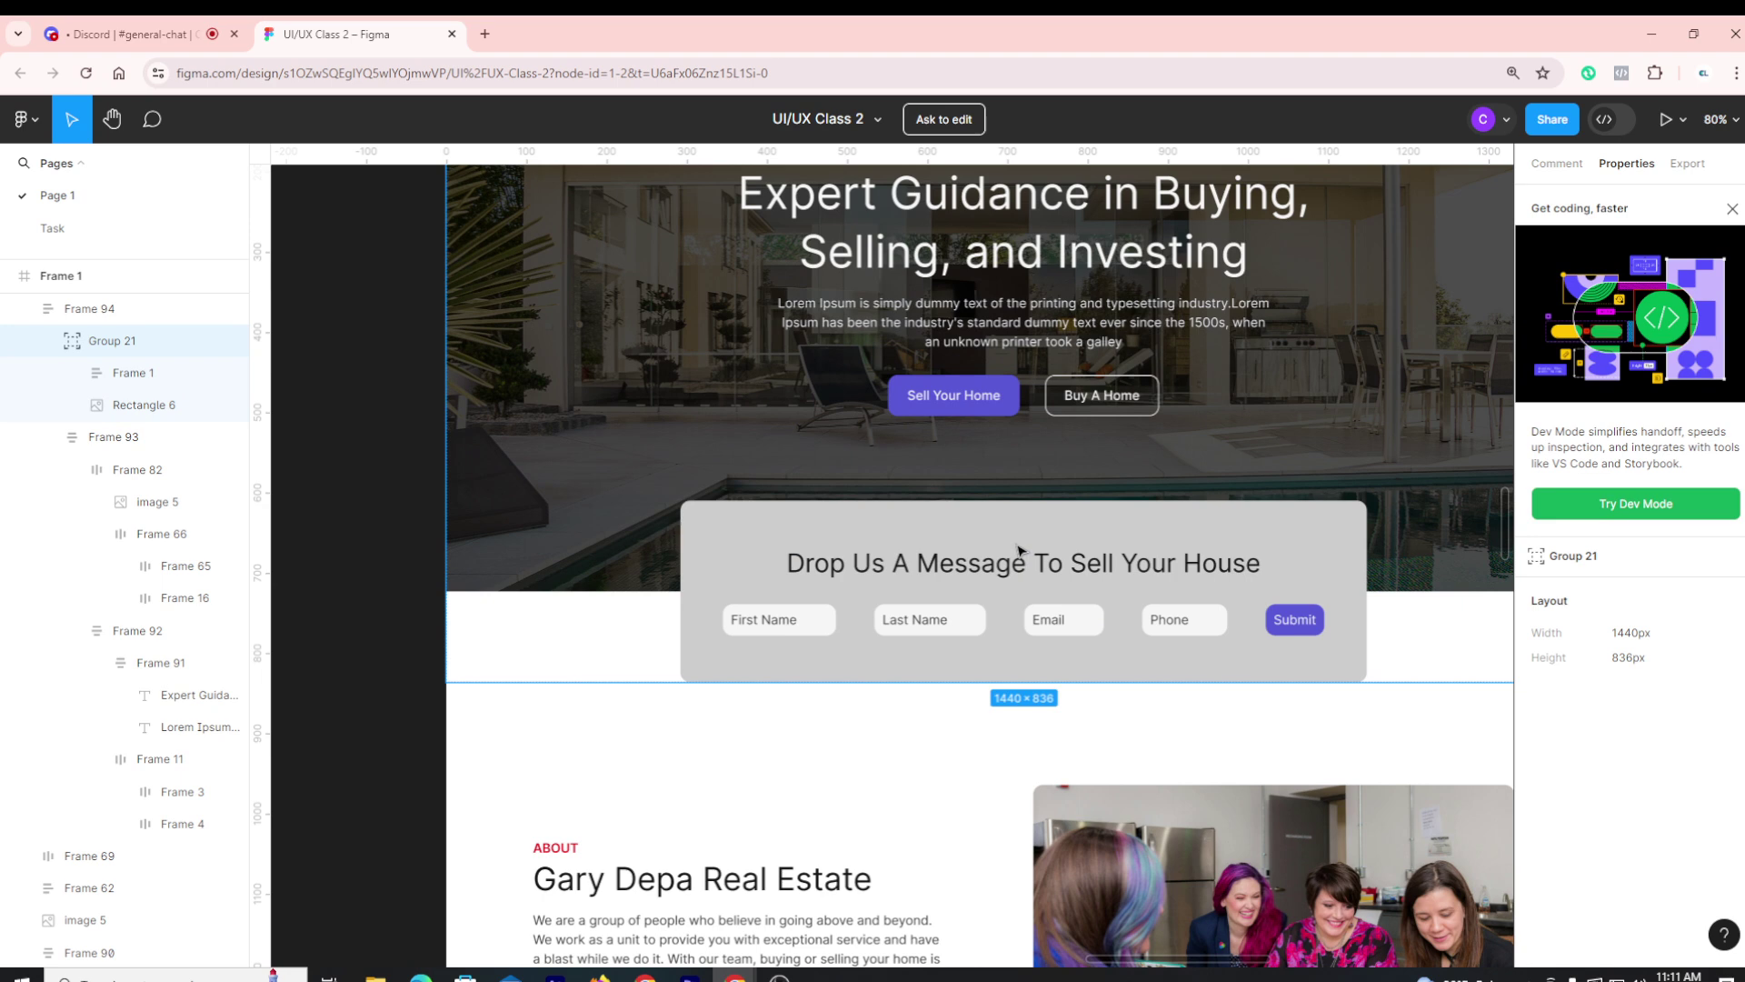
scroll(1027, 553, "up", 3)
scroll(1063, 636, "down", 2)
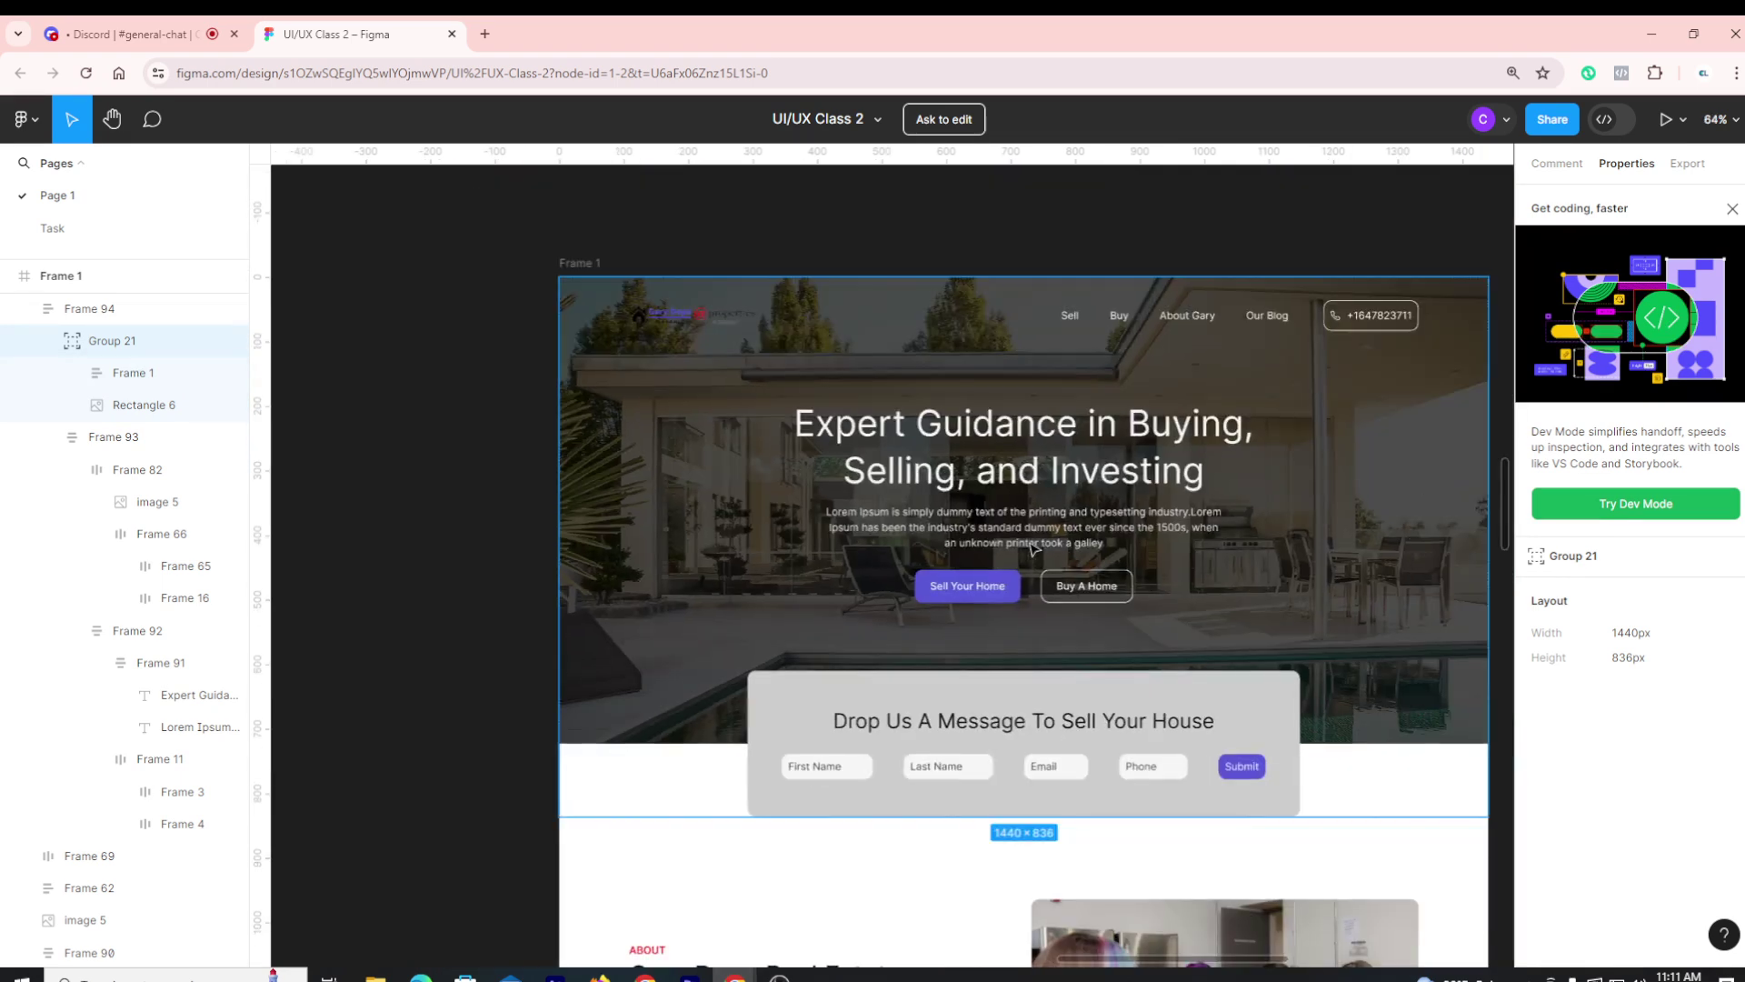
scroll(1076, 702, "up", 3)
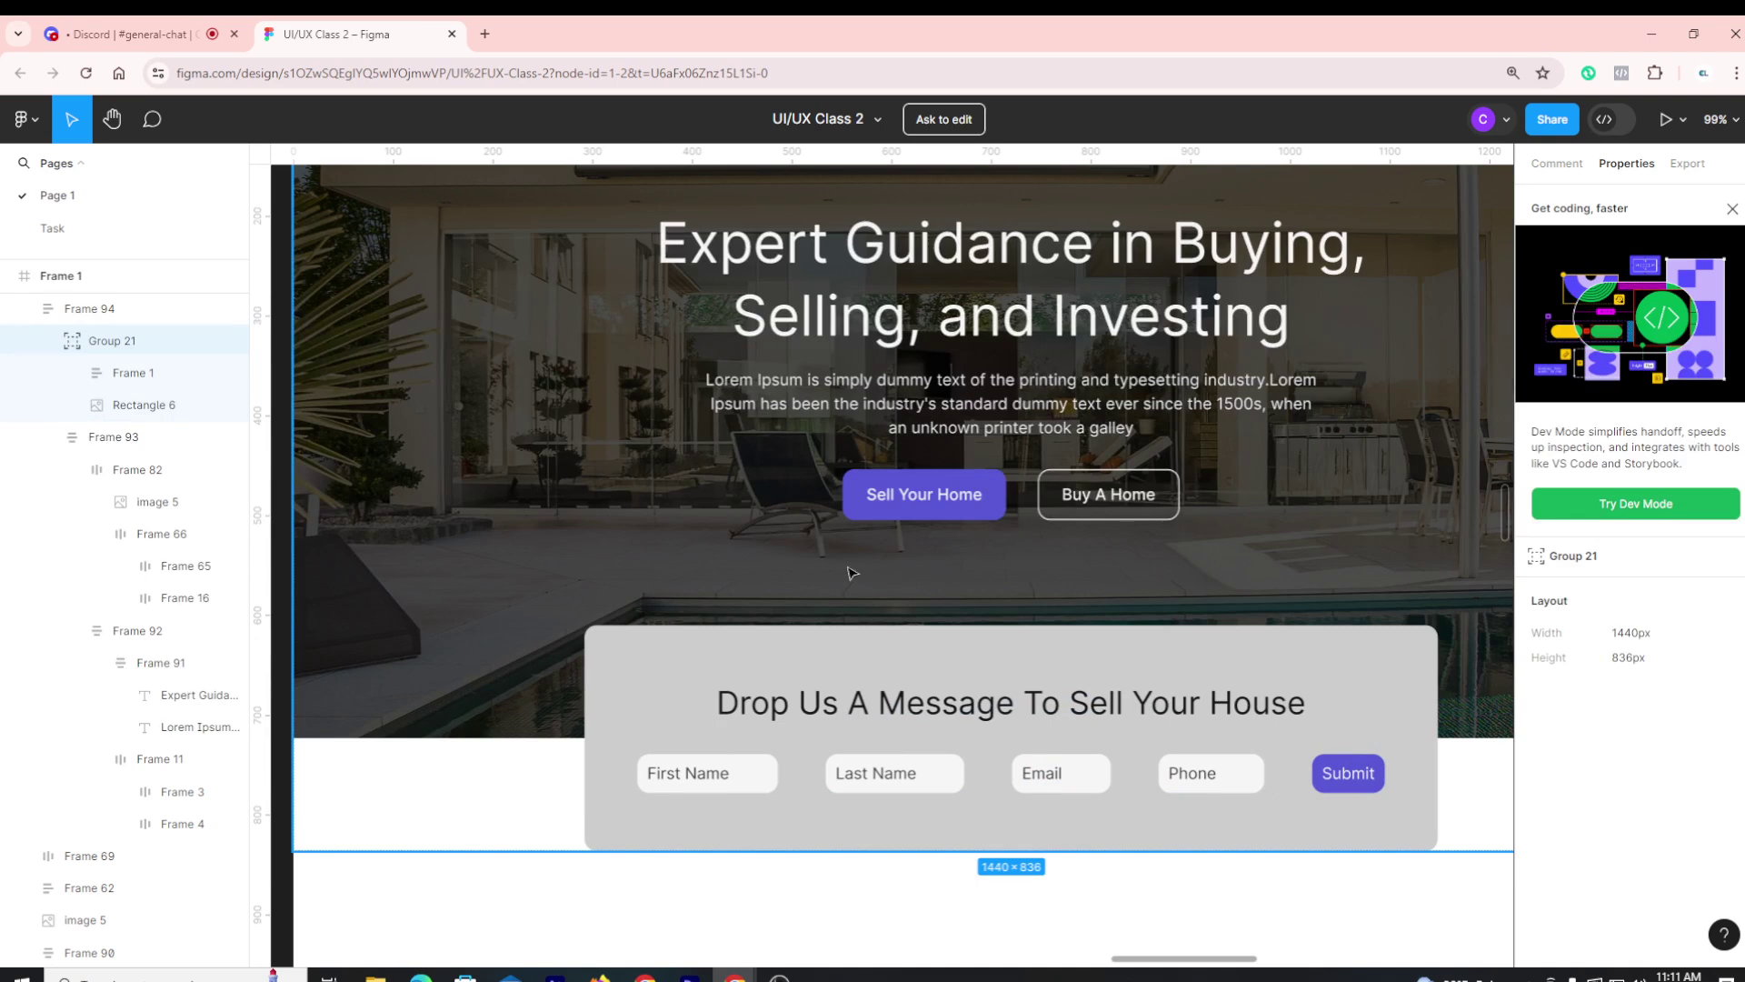
scroll(849, 573, "down", 1)
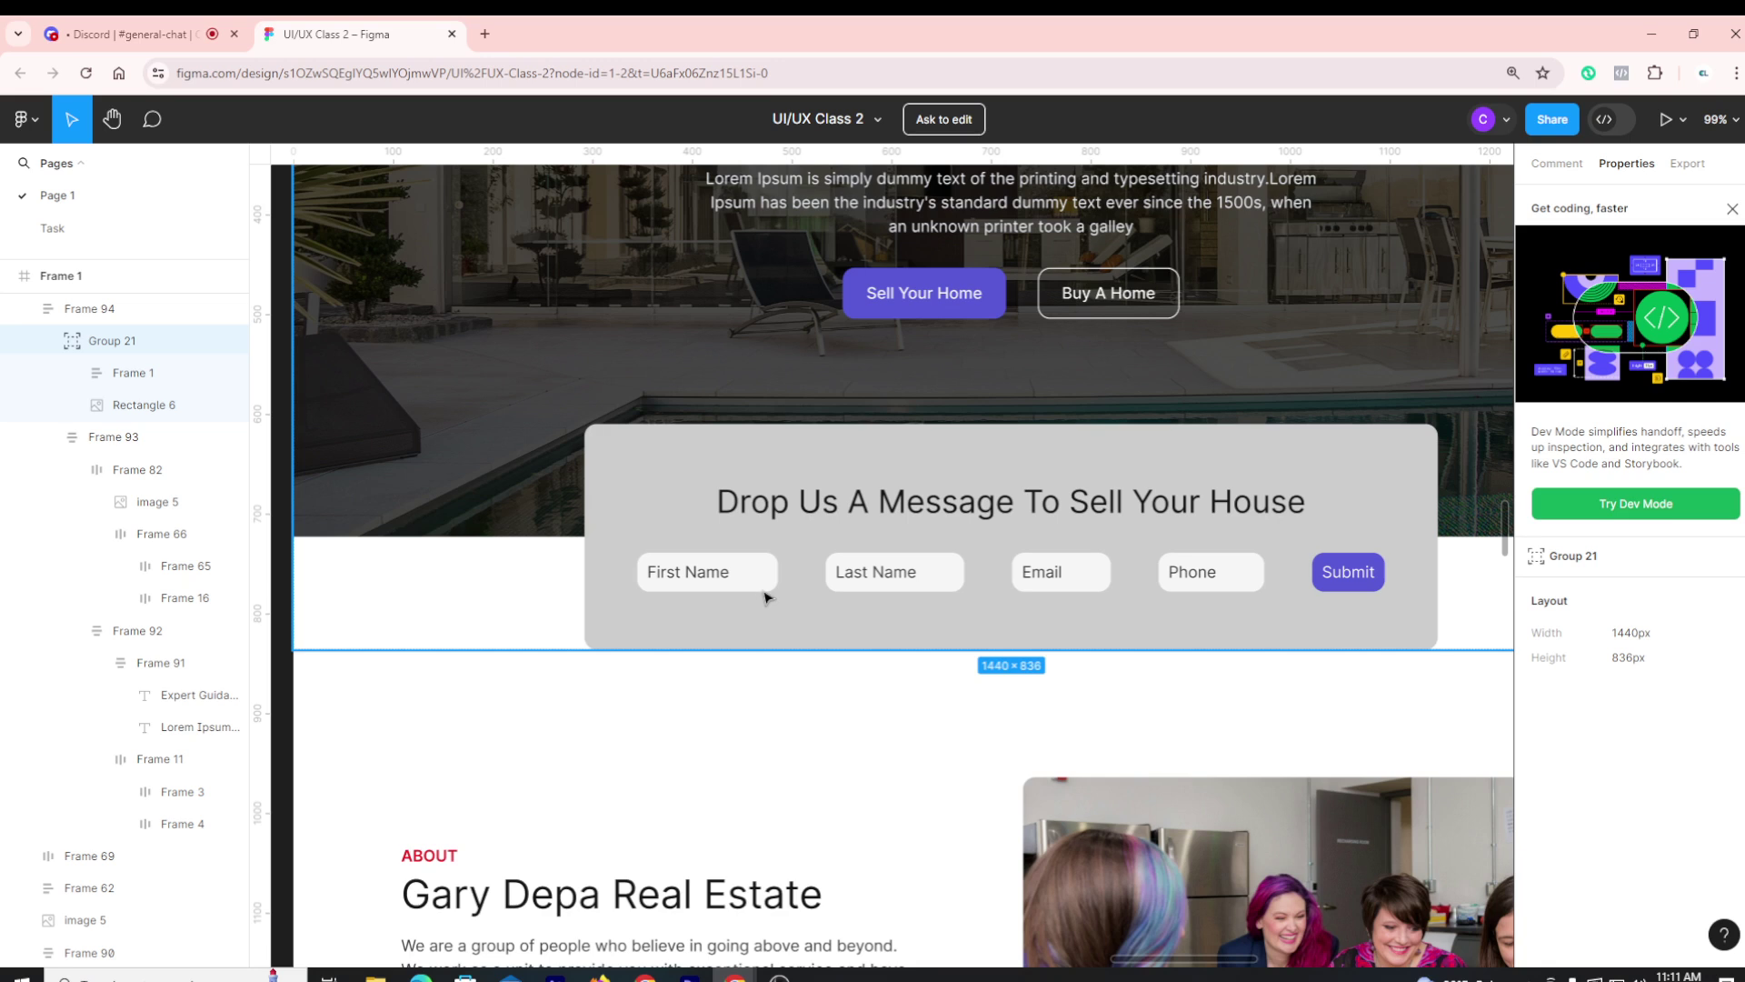
Inspect the First Name label's typography and compare the layout properties of the message form's input fields
left_click(702, 572)
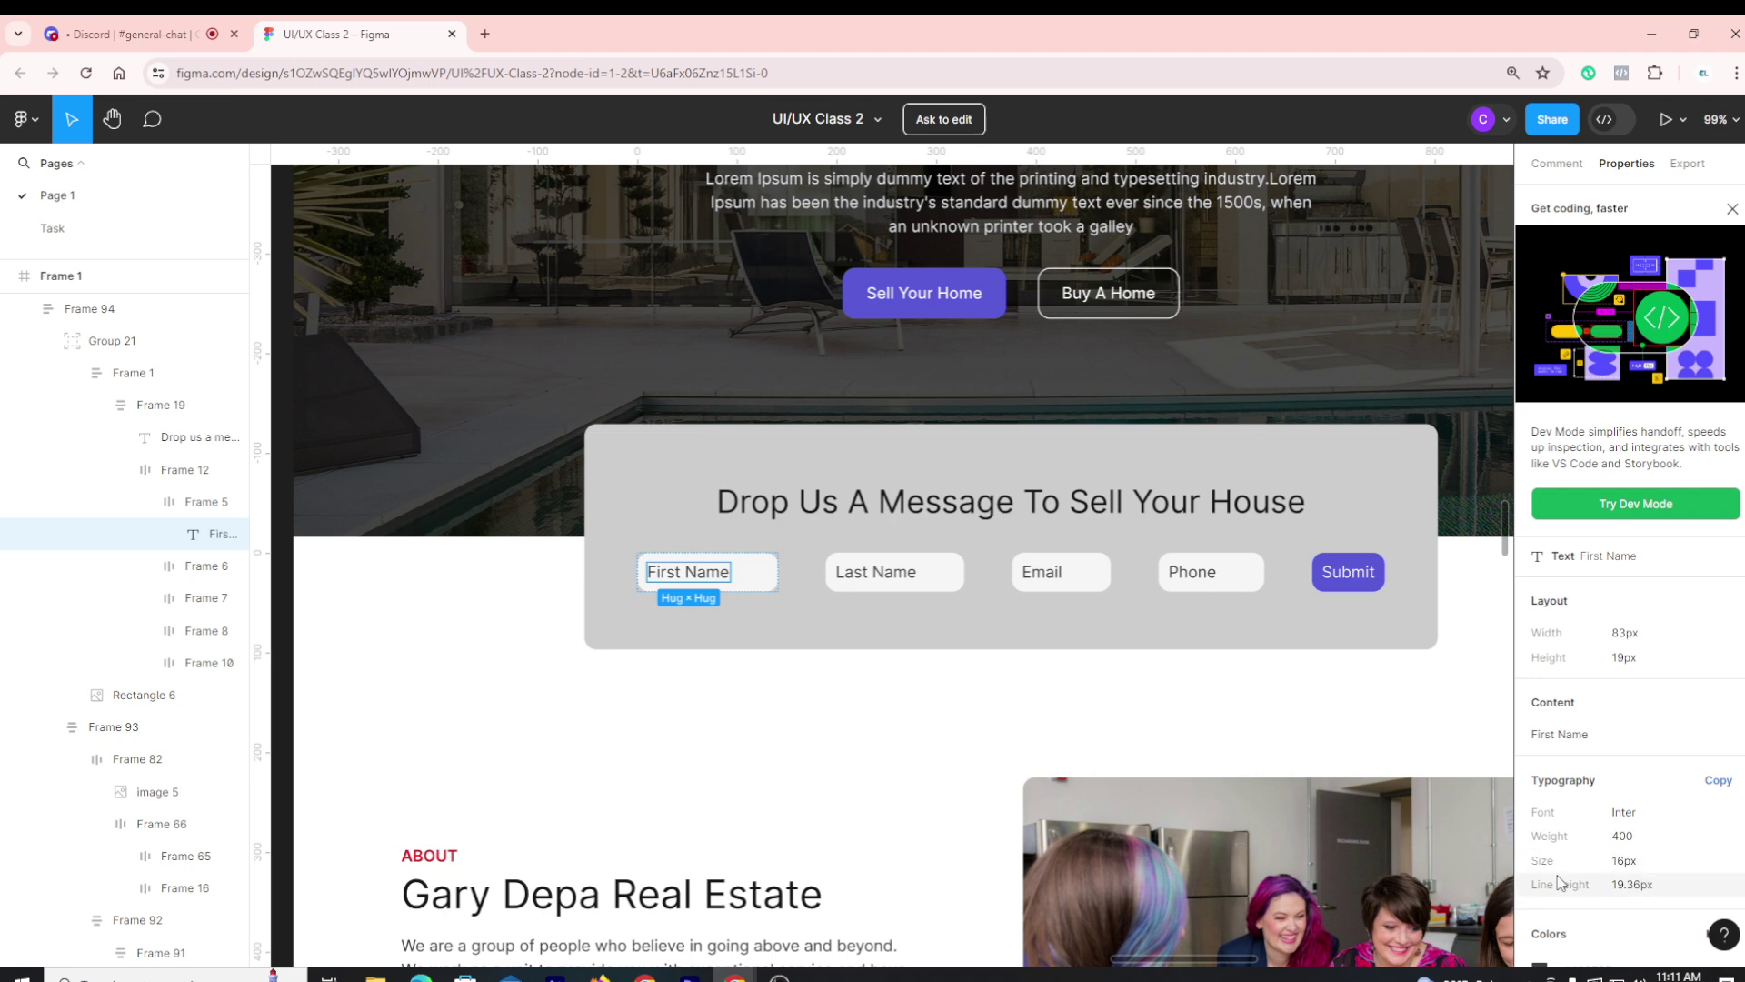
left_click(868, 572)
left_click(1087, 580)
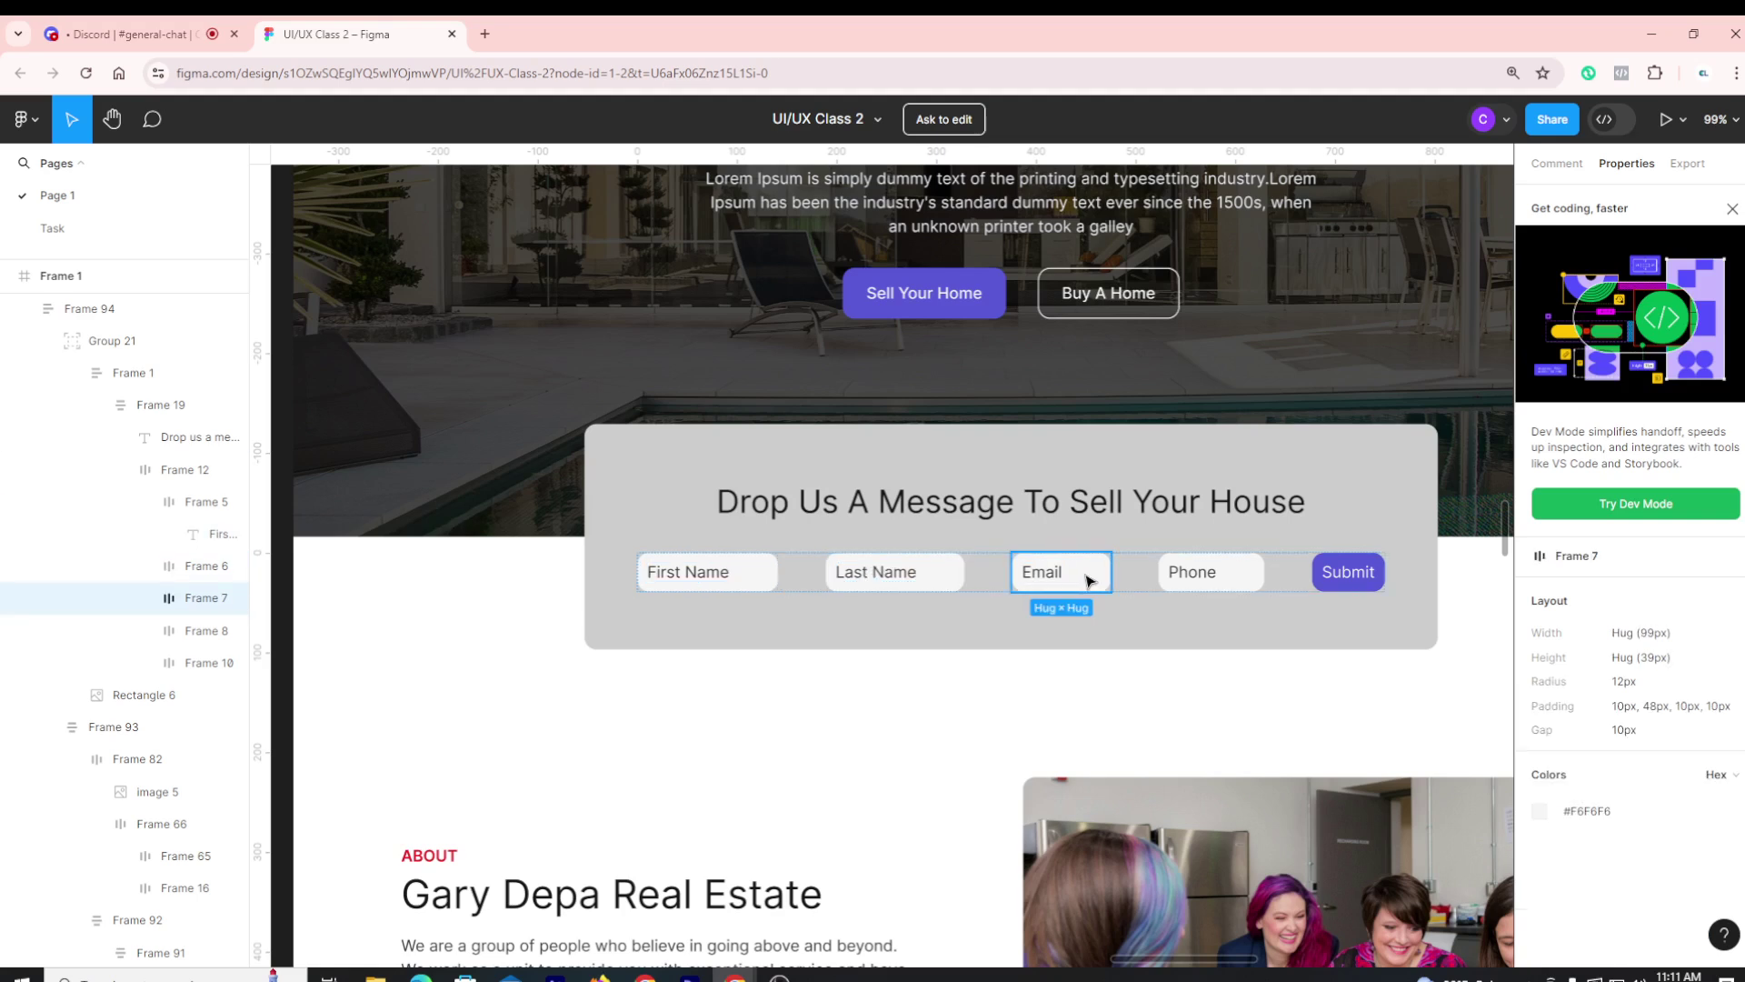
left_click(1182, 587)
left_click(698, 582)
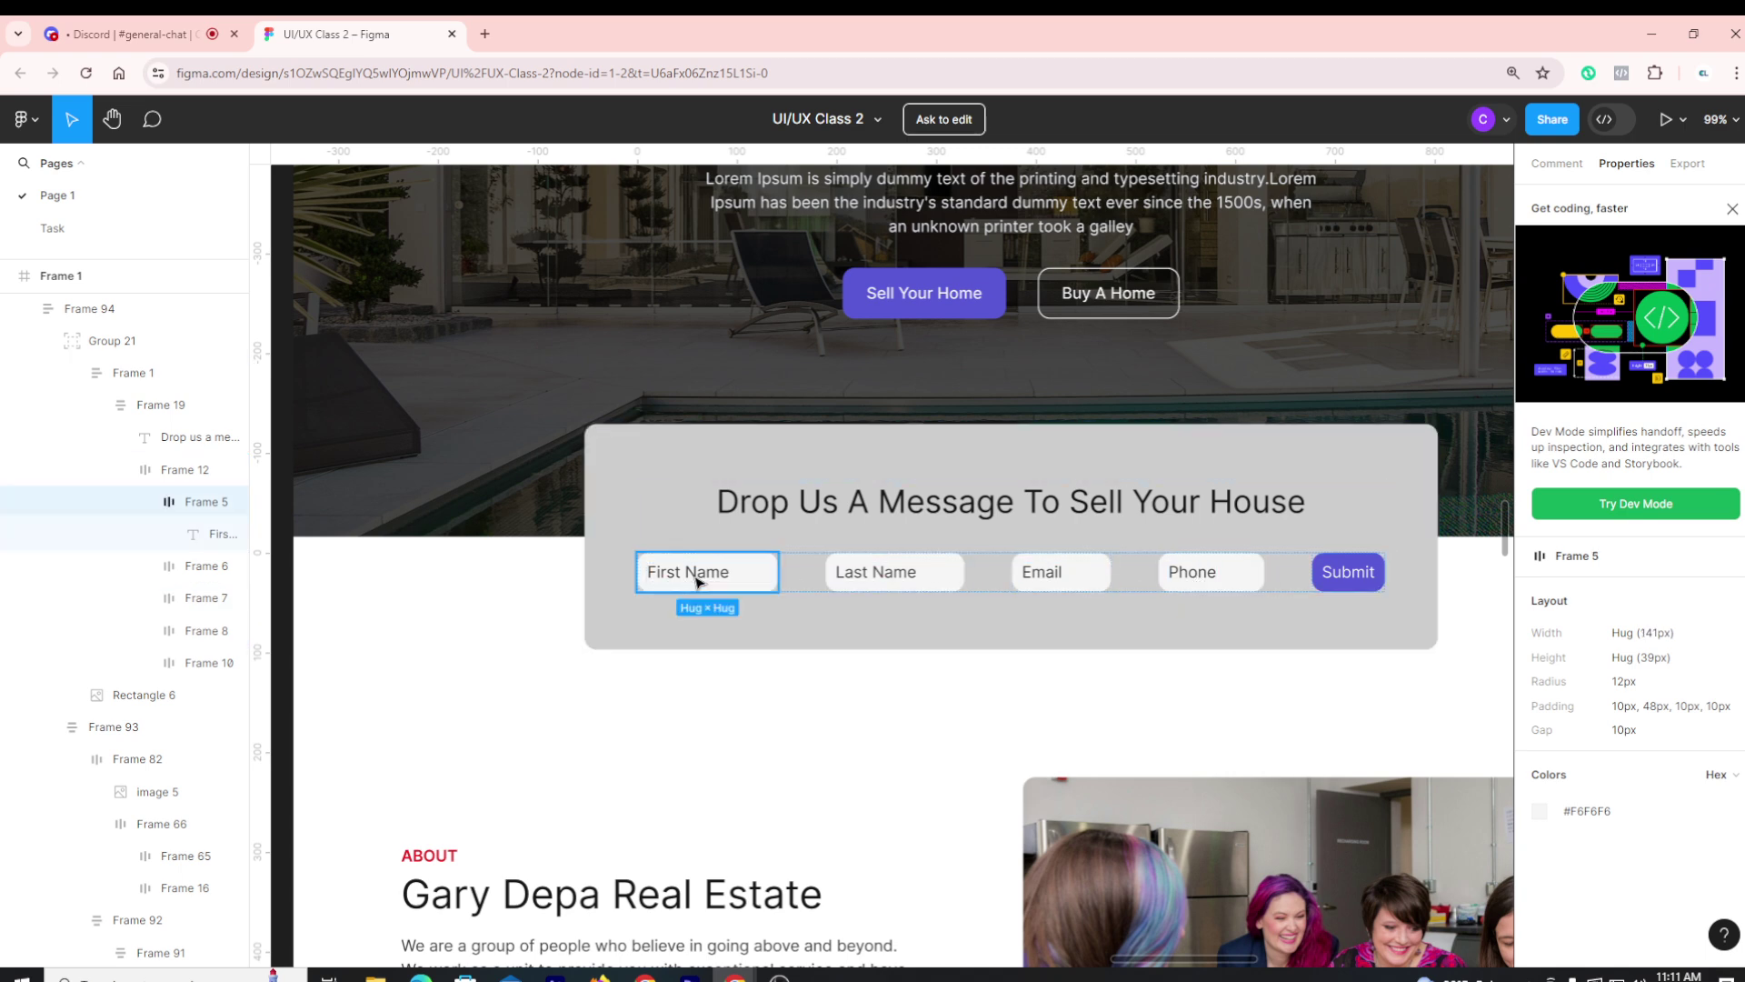
left_click(1058, 586)
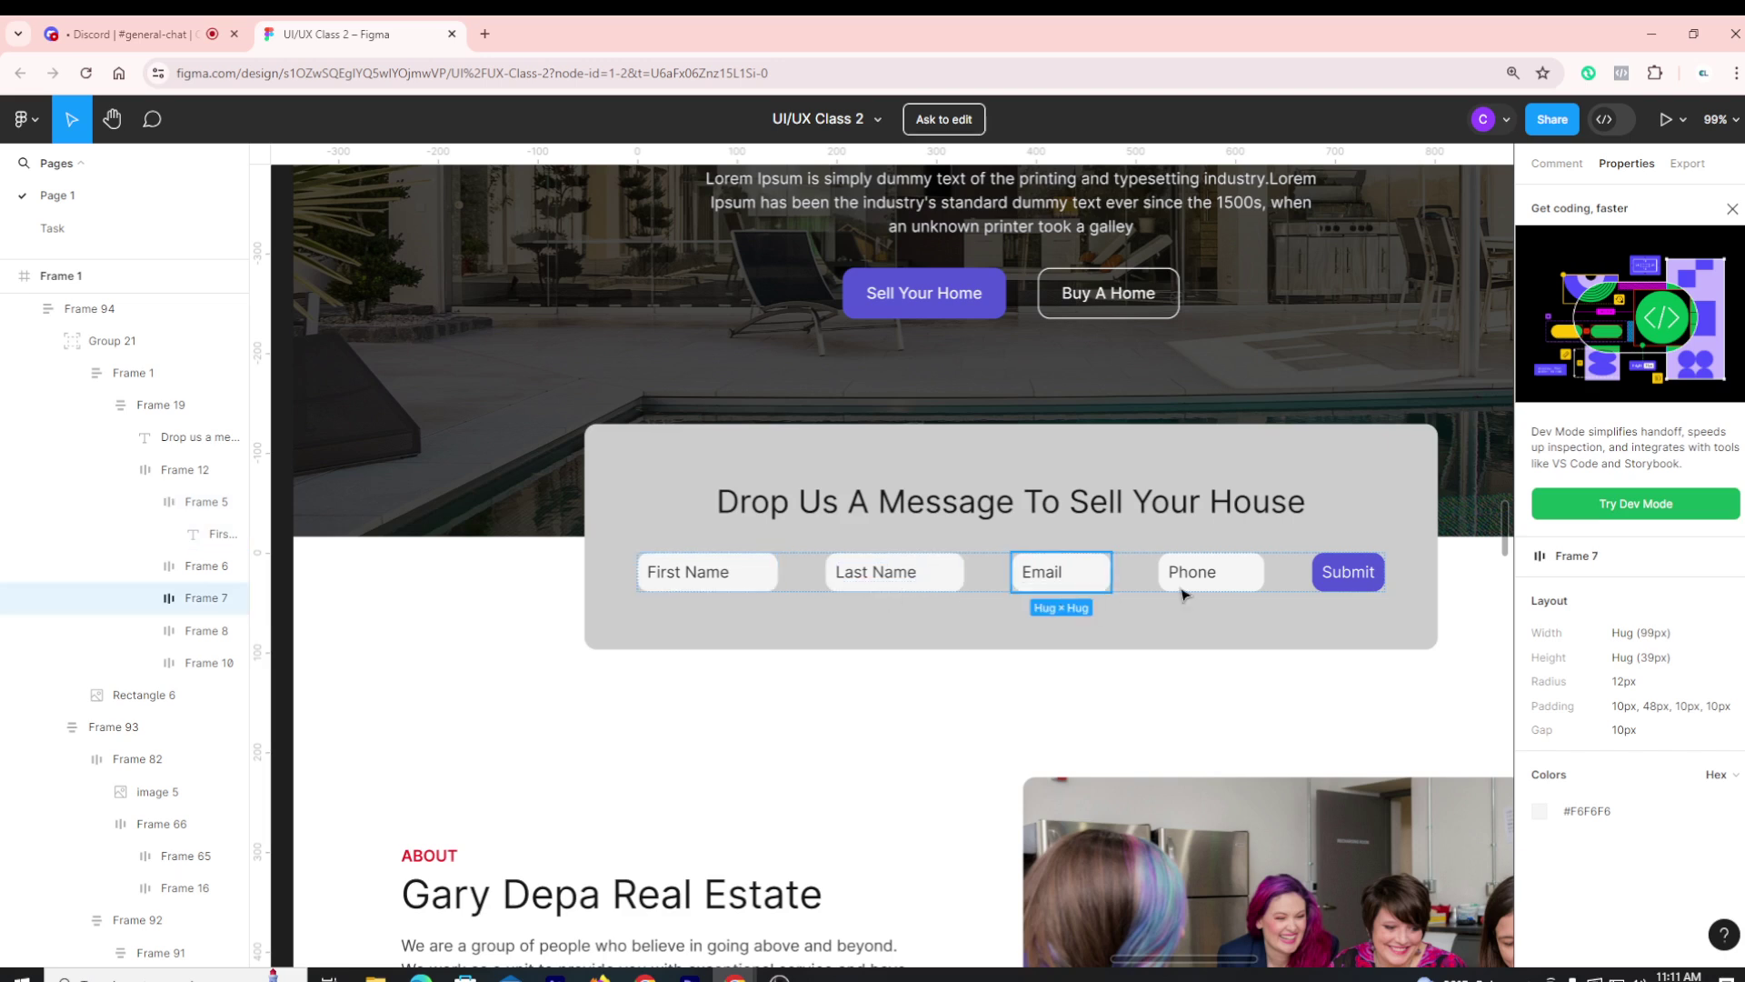
left_click(1238, 586)
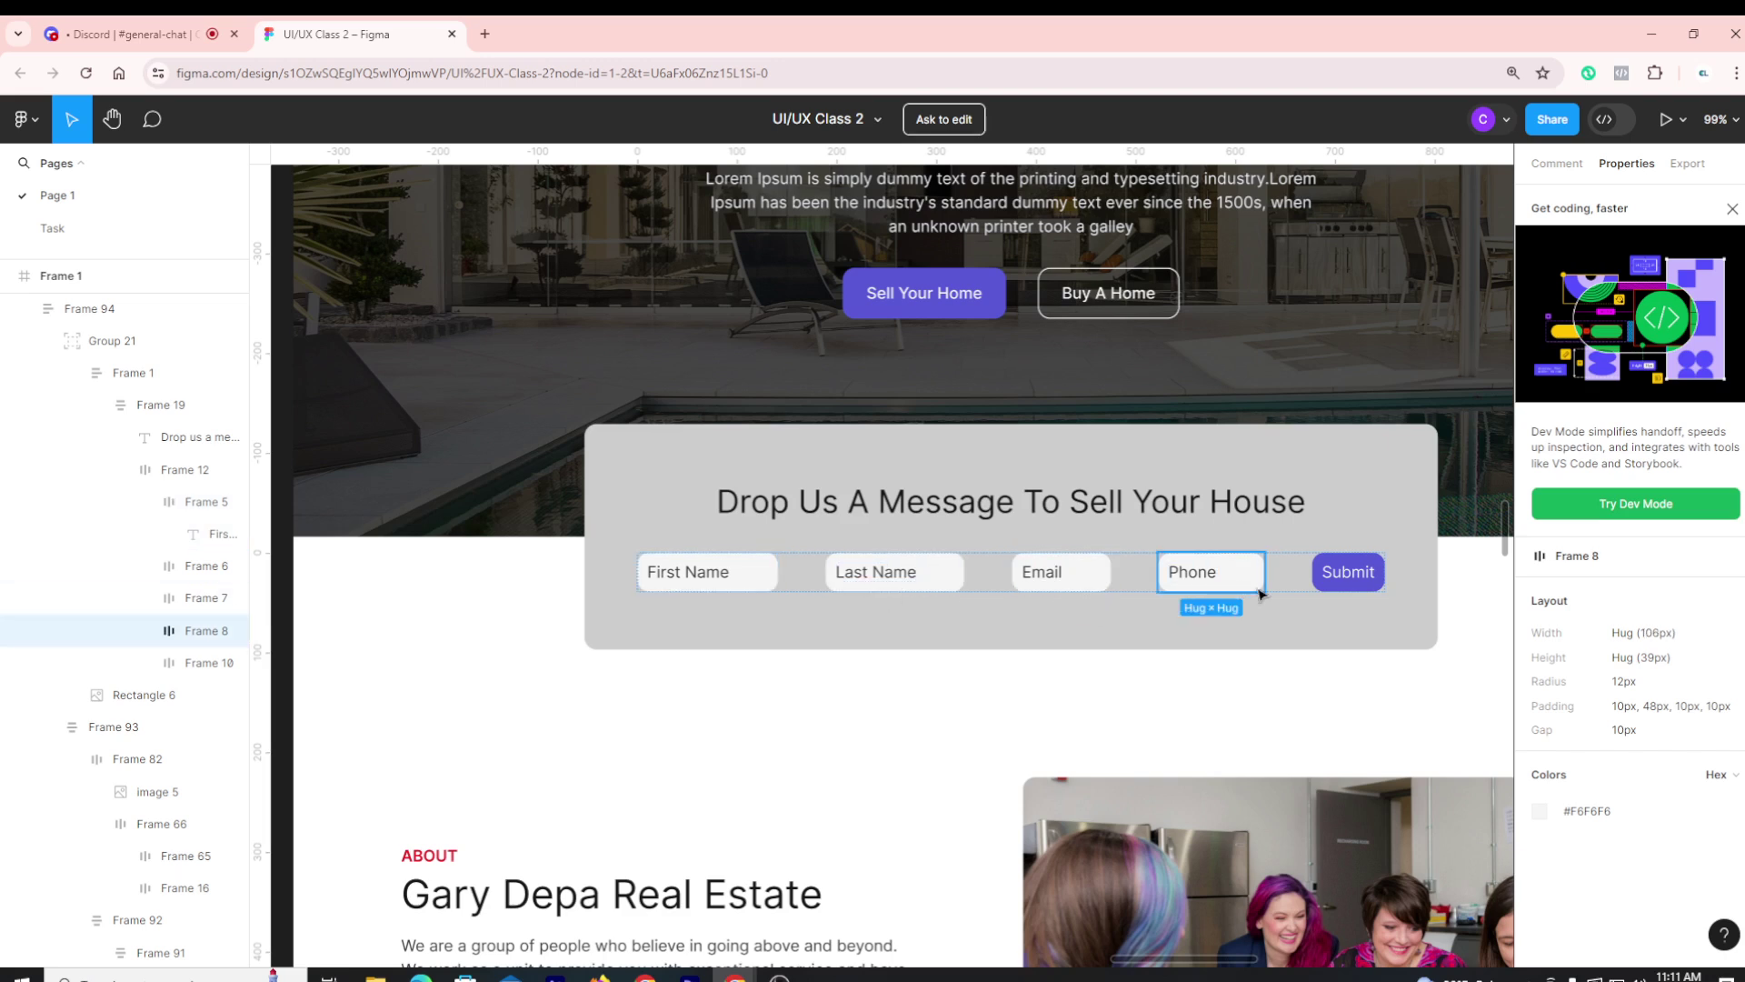
Check the spacing between the form's Email and Phone fields, and clear the selection
key("alt")
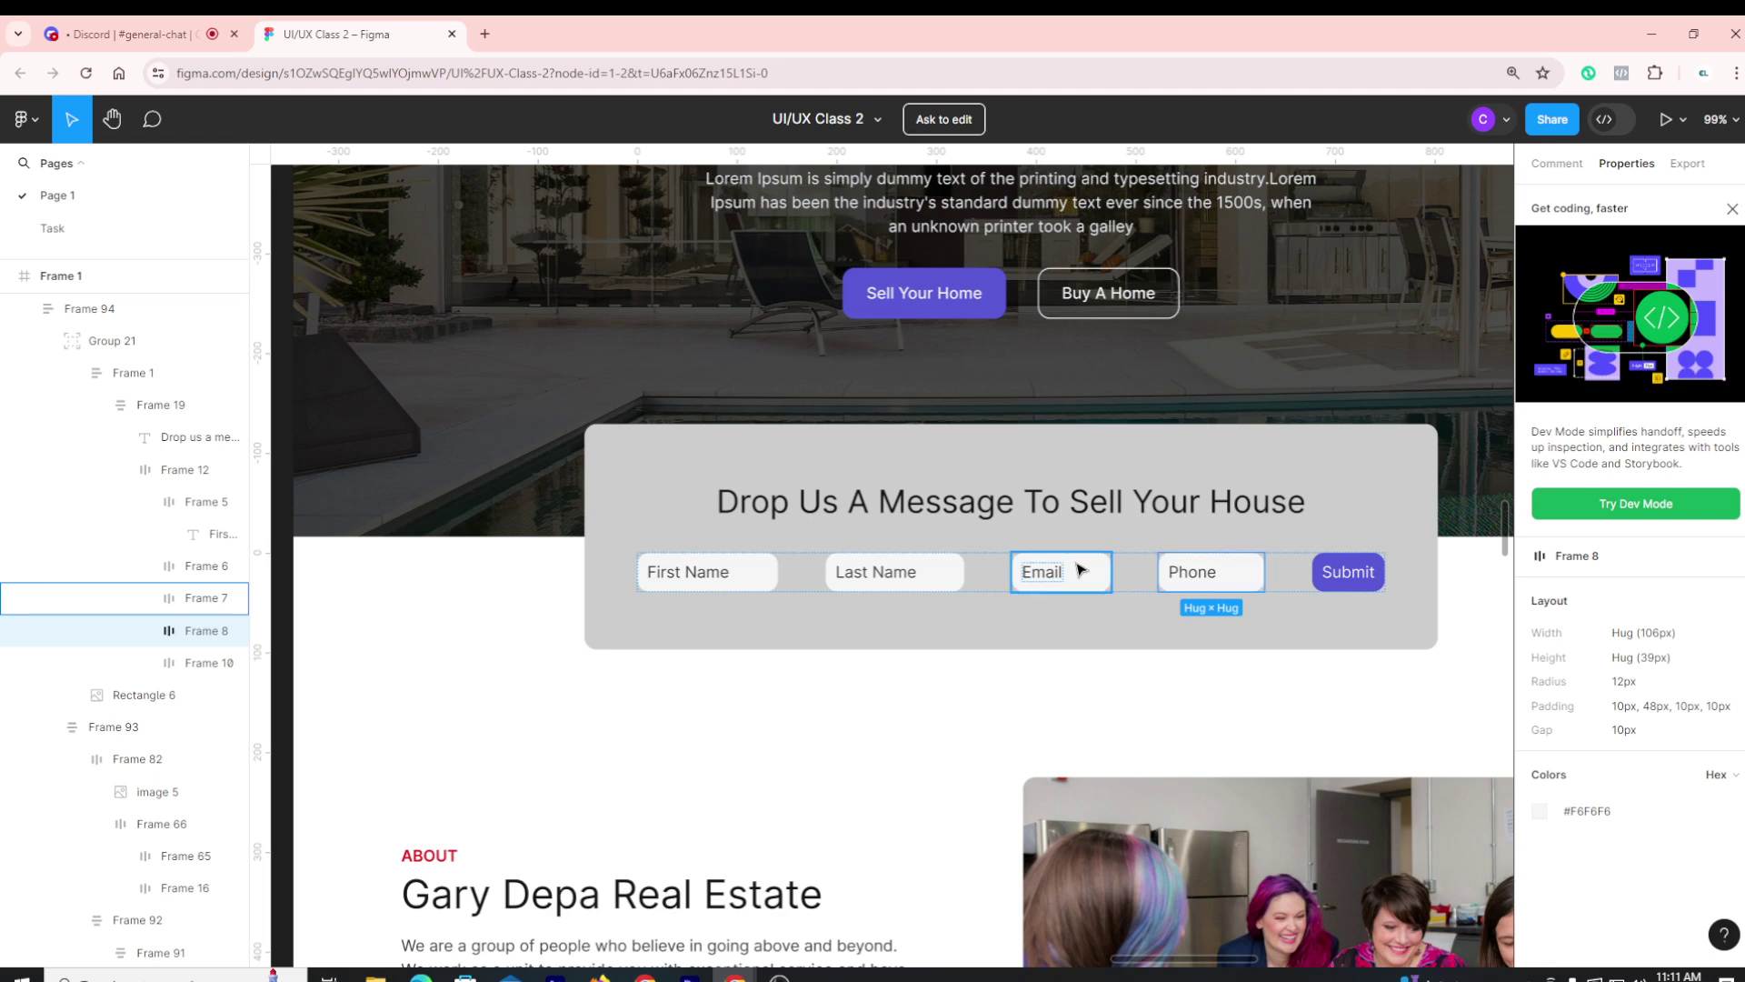
left_click(1075, 572)
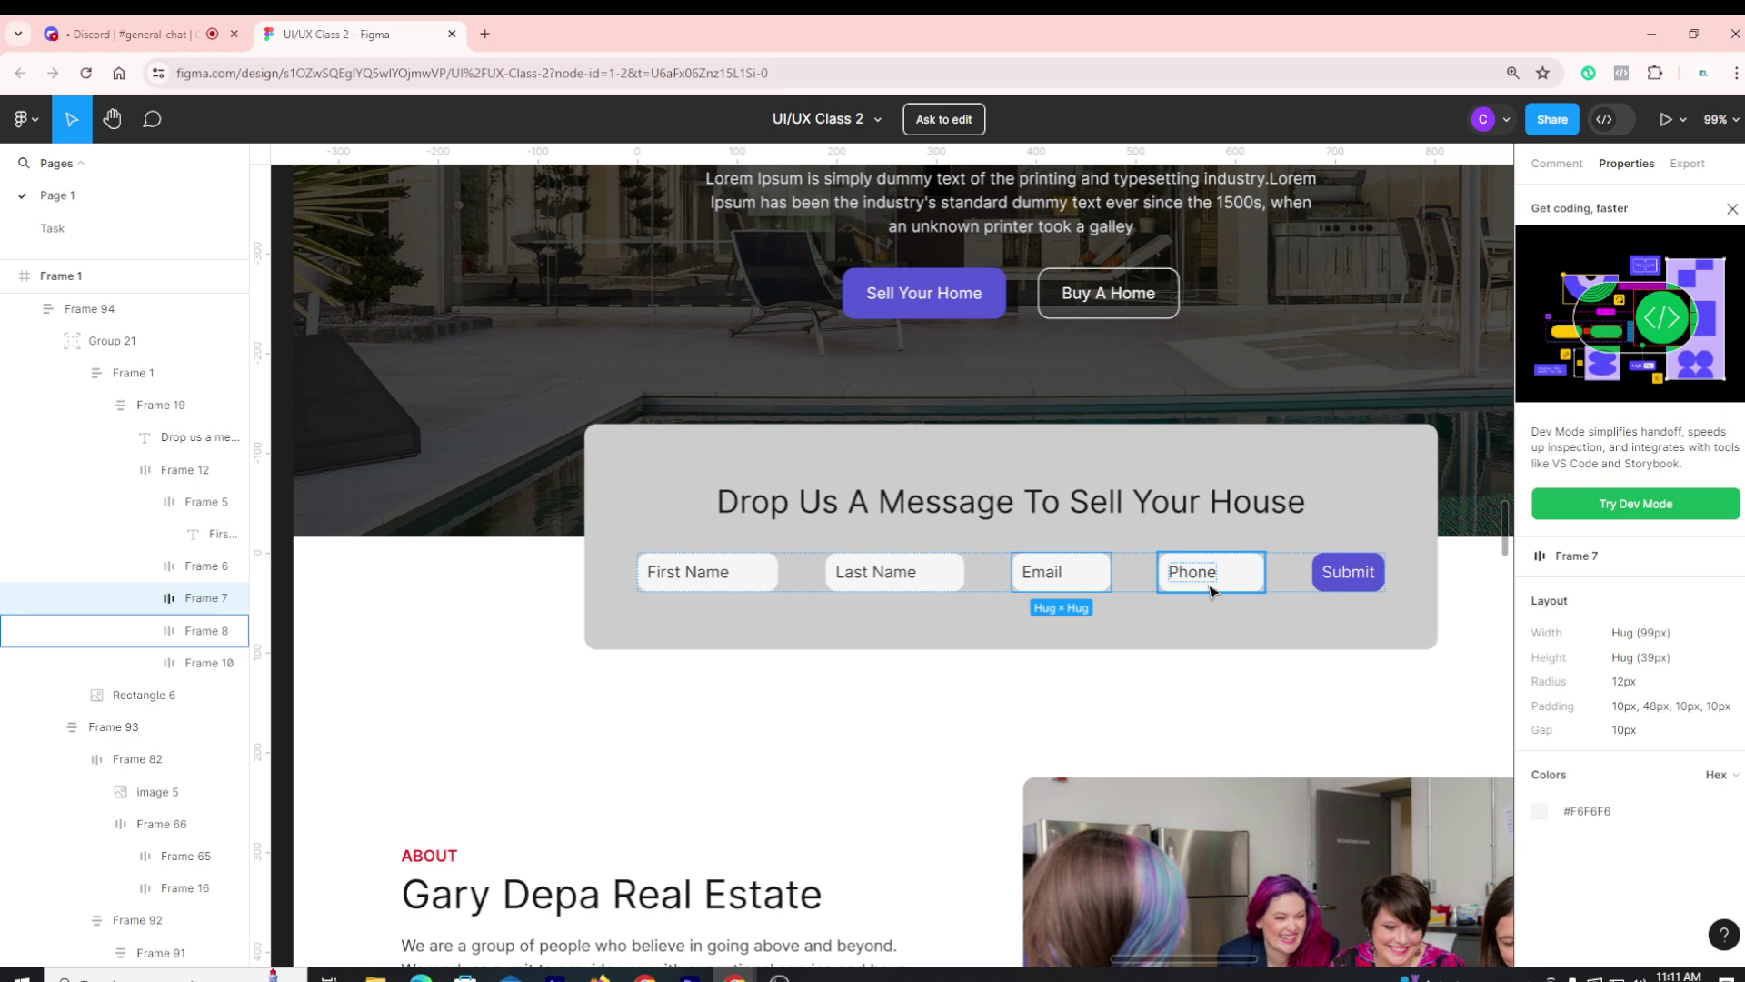
left_click(1104, 752)
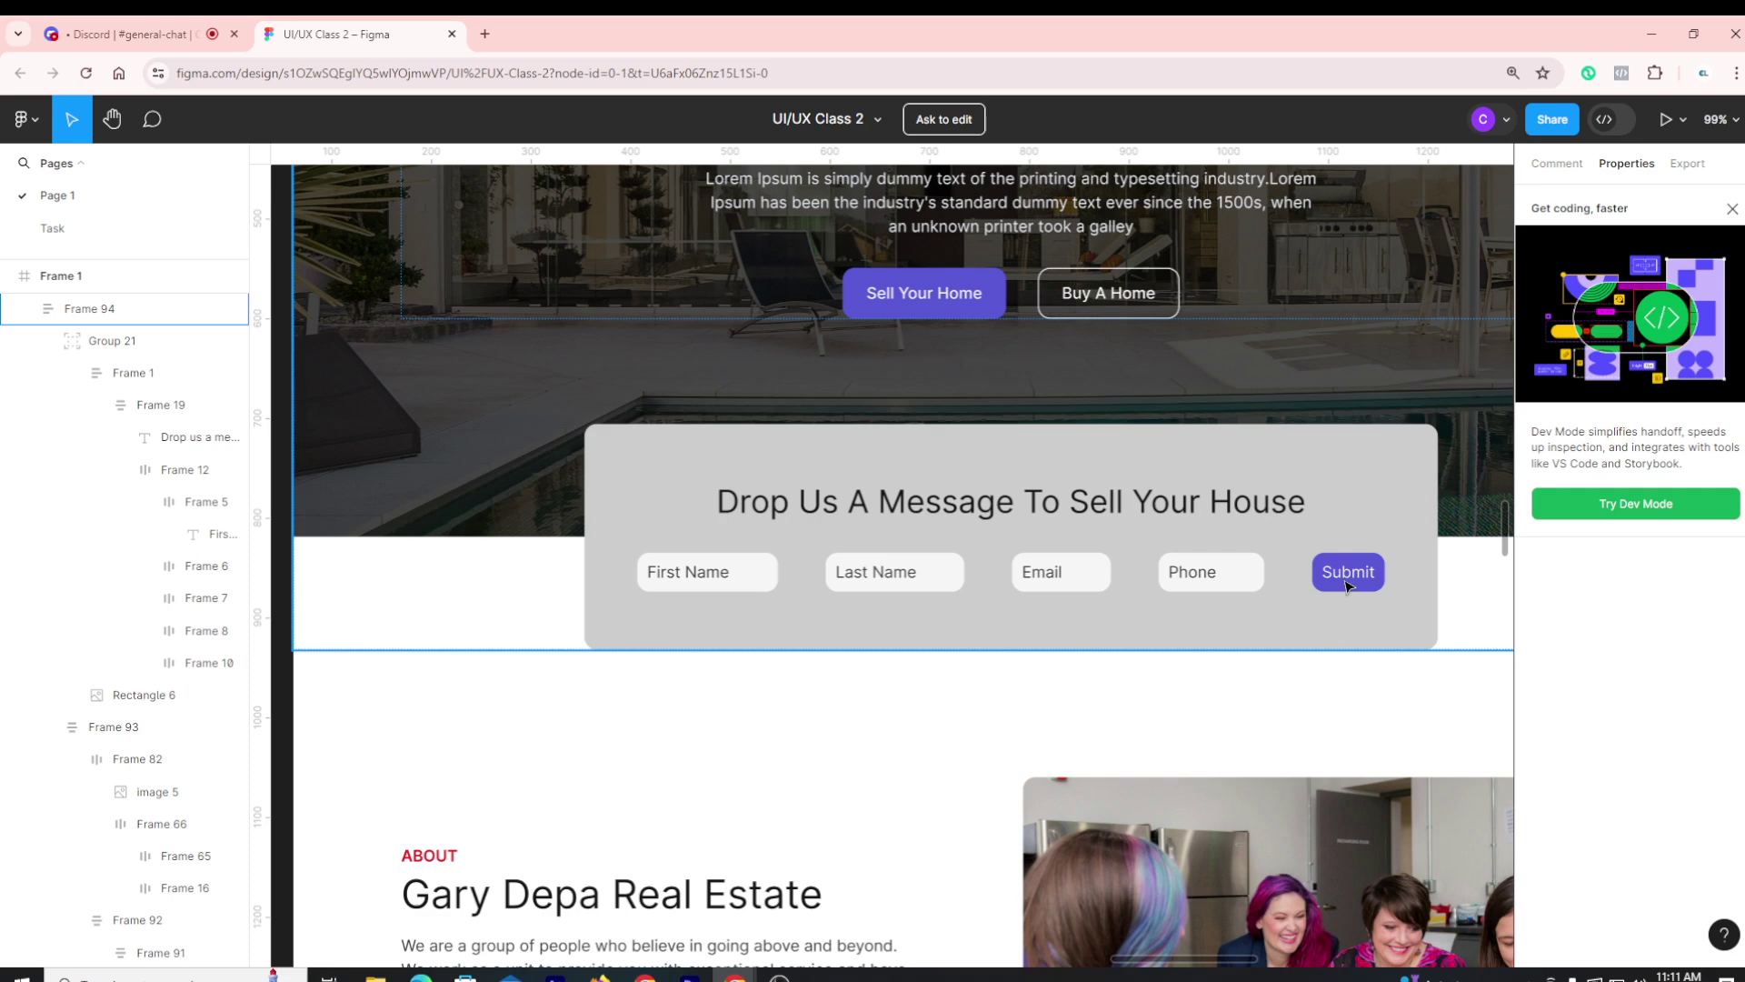
Inspect the message form's inner content frame and the First Name field's size, radius, padding and colour
scroll(927, 709, "down", 2)
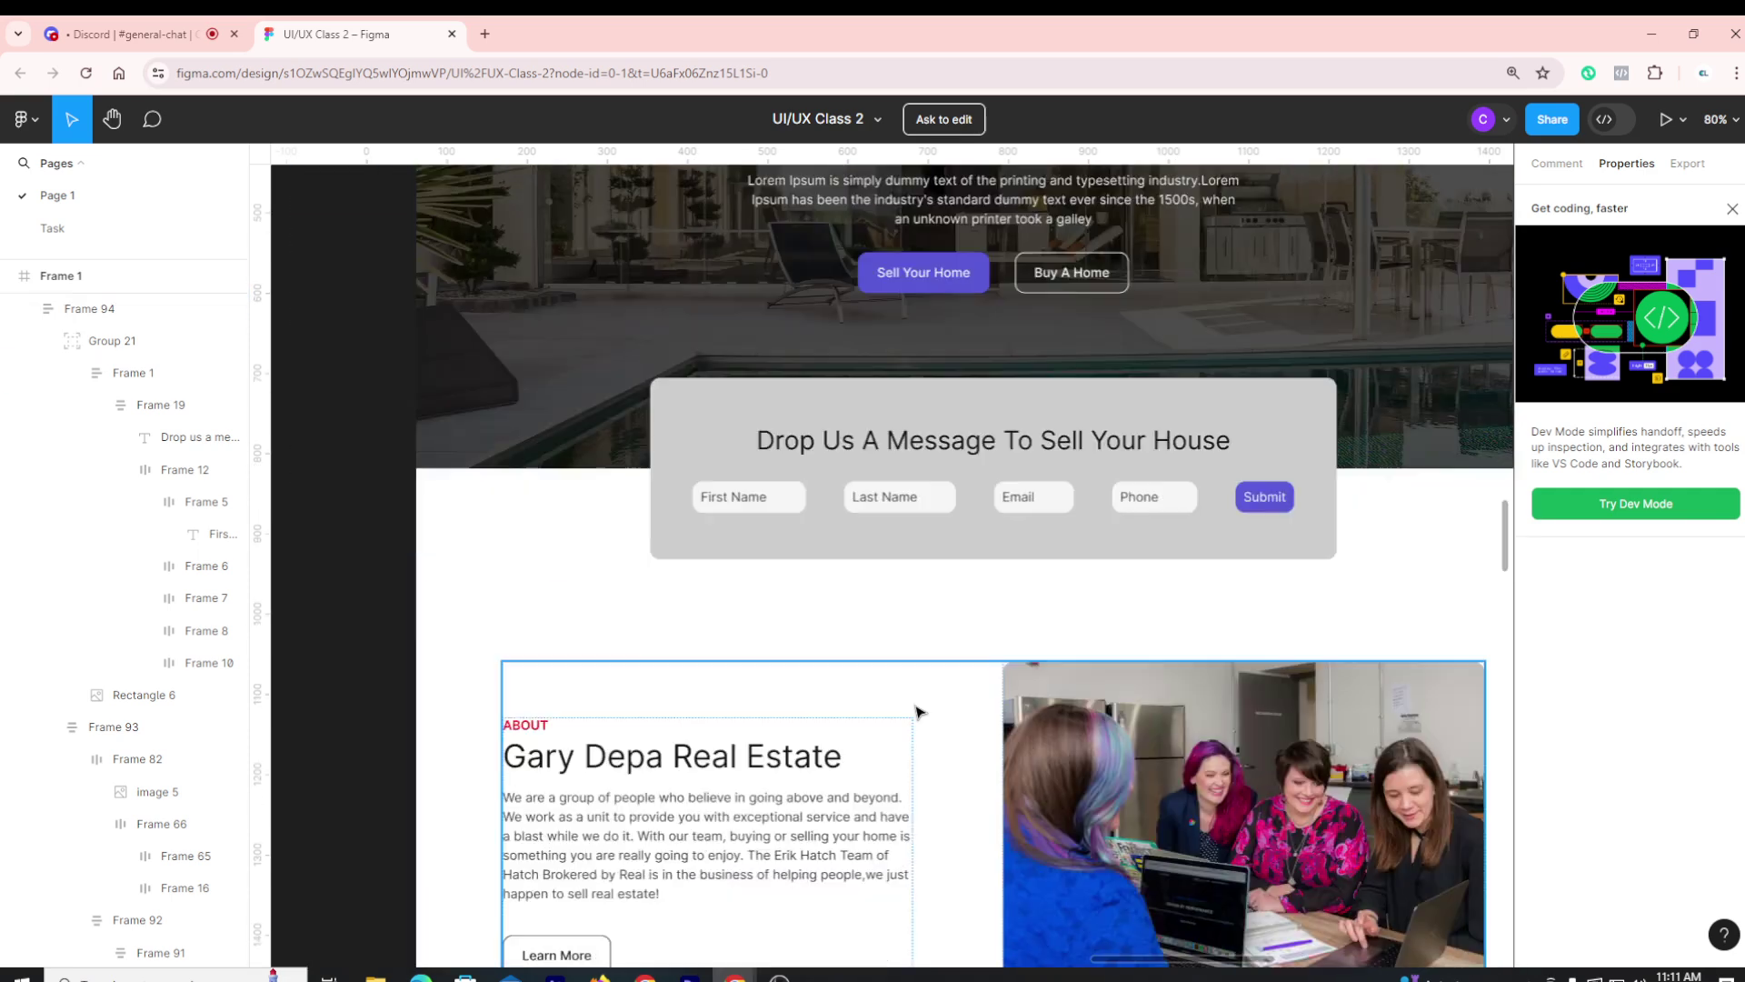
scroll(924, 717, "up", 3)
scroll(923, 734, "up", 3)
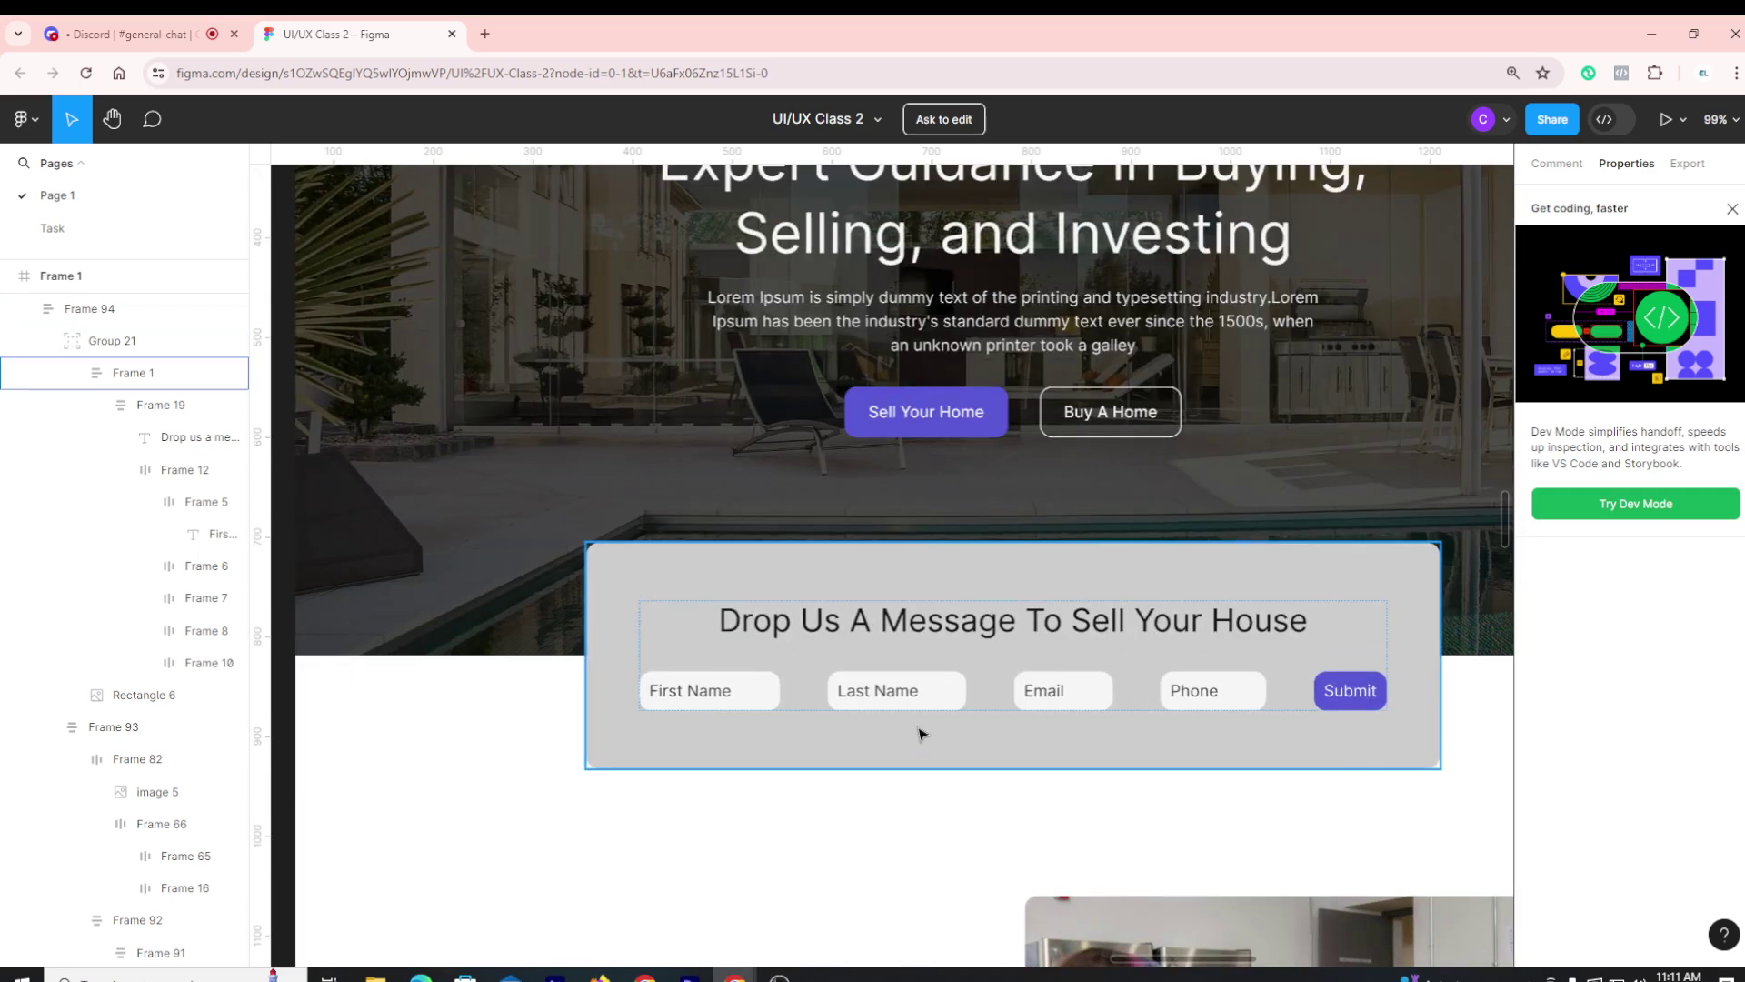
left_click(751, 702)
left_click(751, 702)
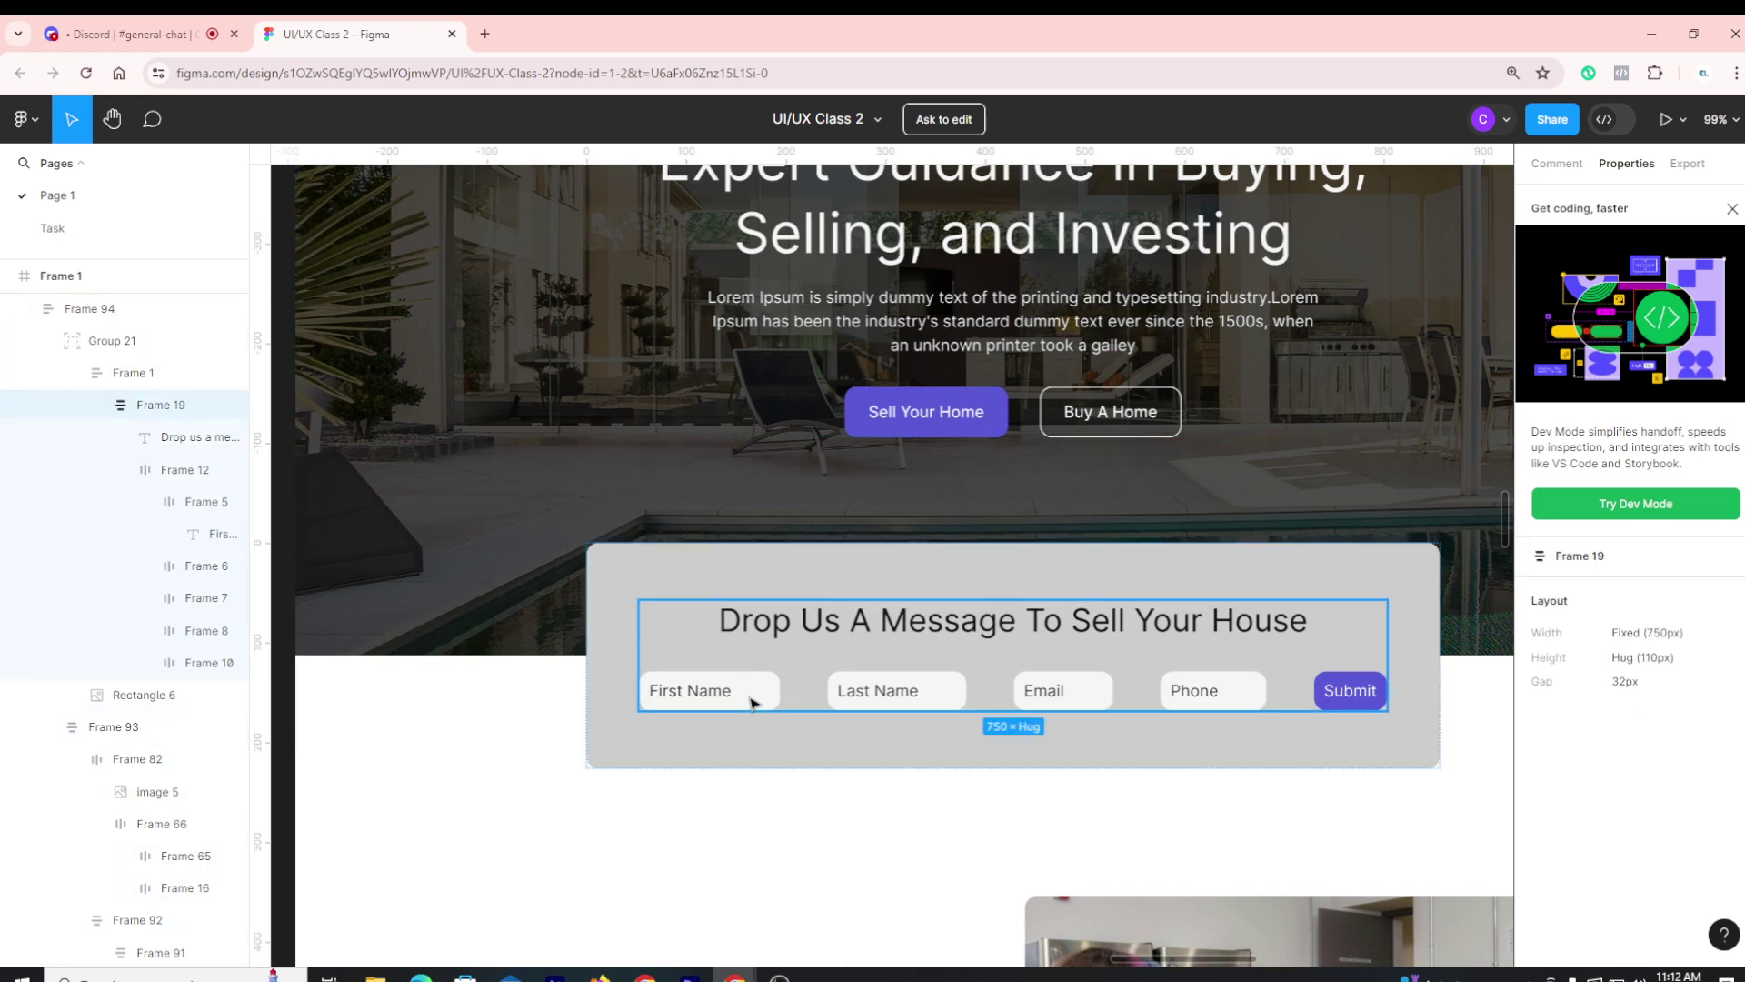
left_click(750, 703)
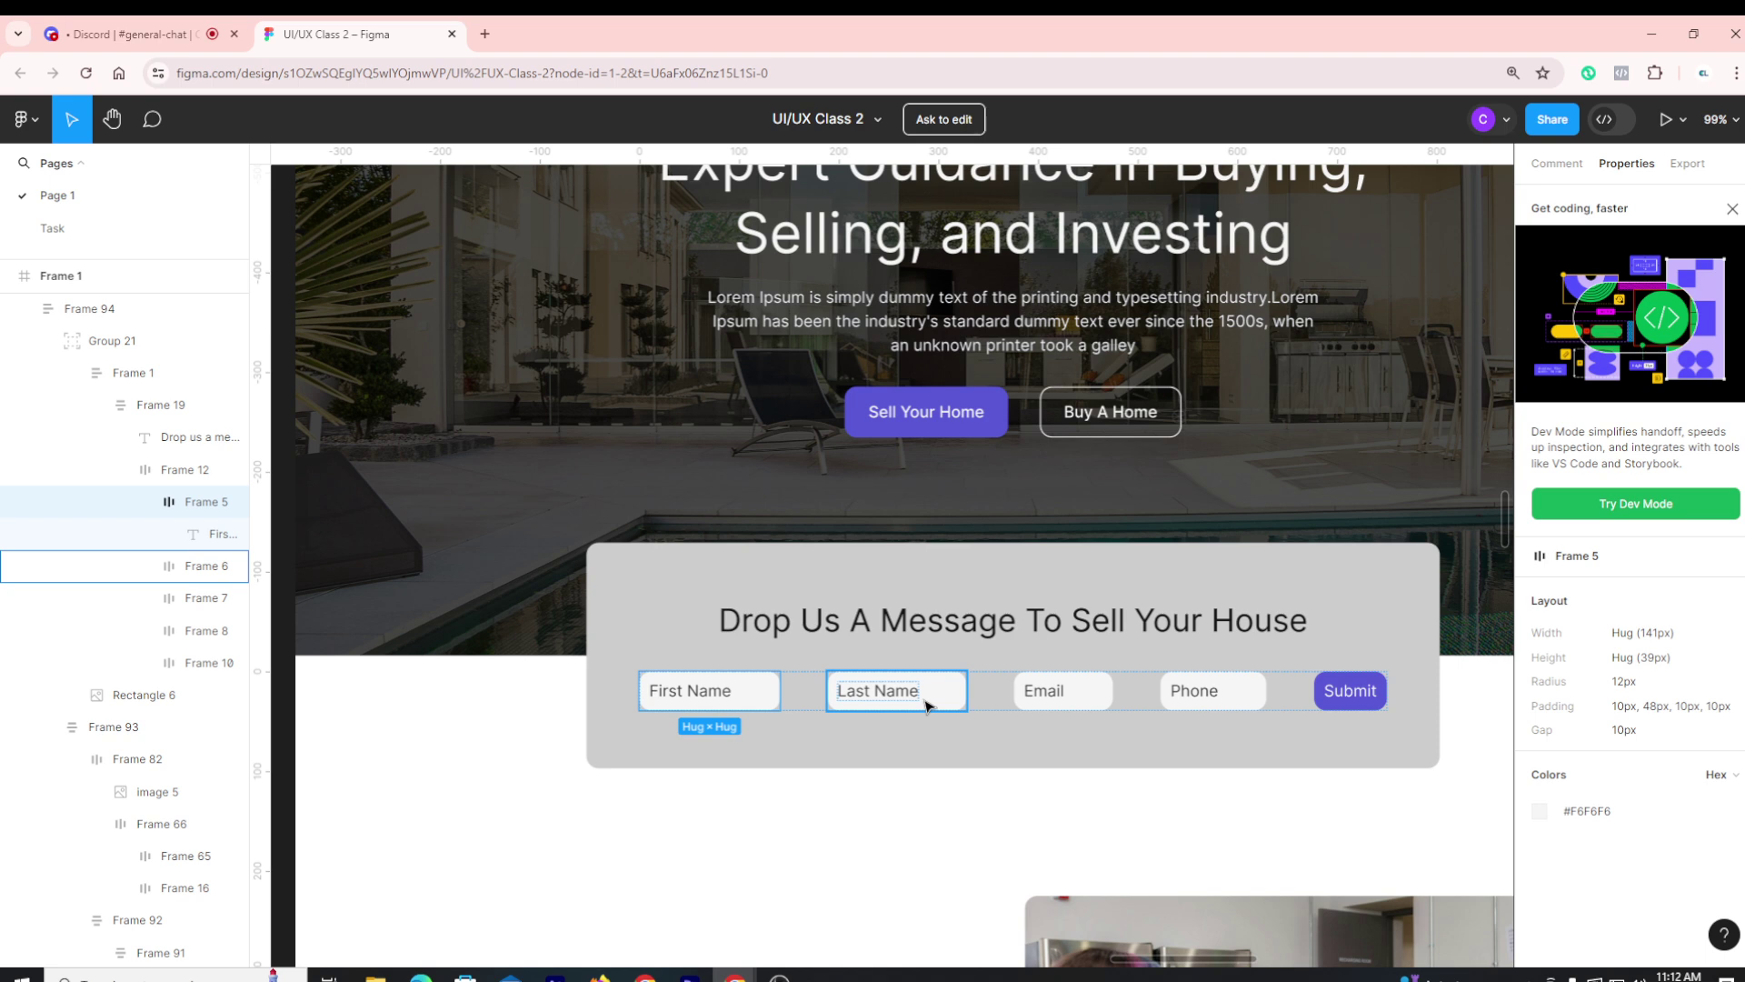
Inspect the Last Name field's layout and colour properties, and view the form in relation to the surrounding sections
scroll(927, 705, "up", 2)
left_click(941, 790)
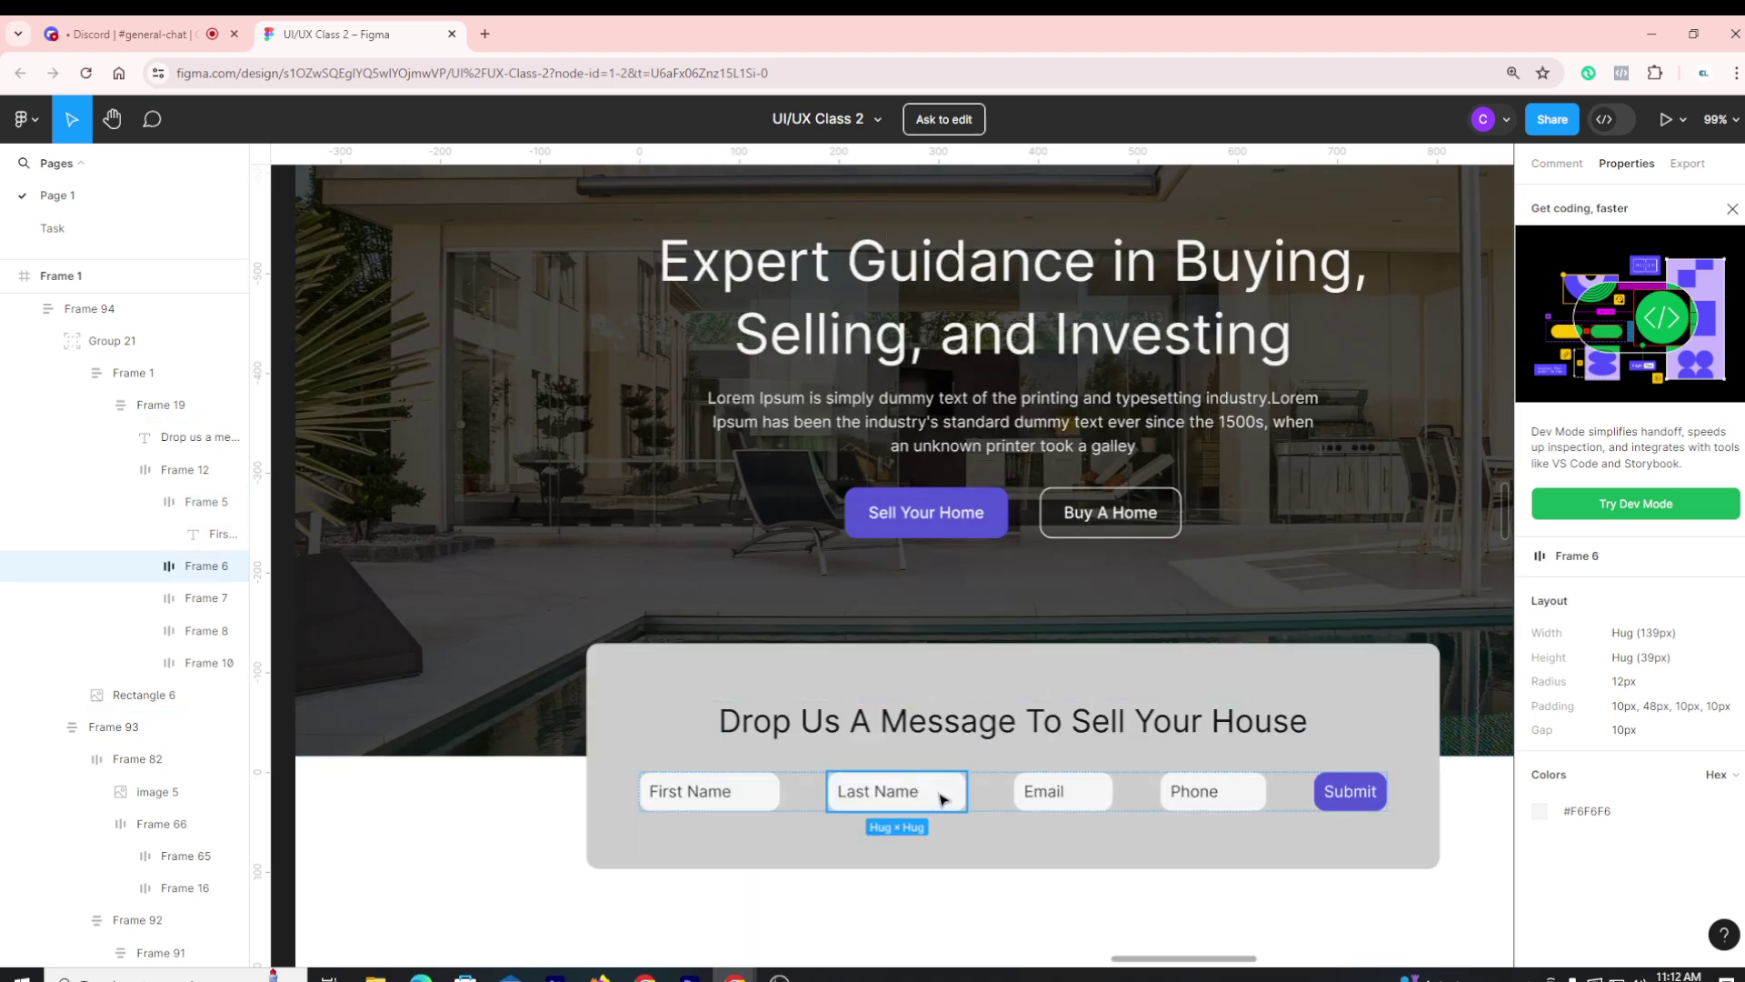
scroll(941, 790, "down", 2)
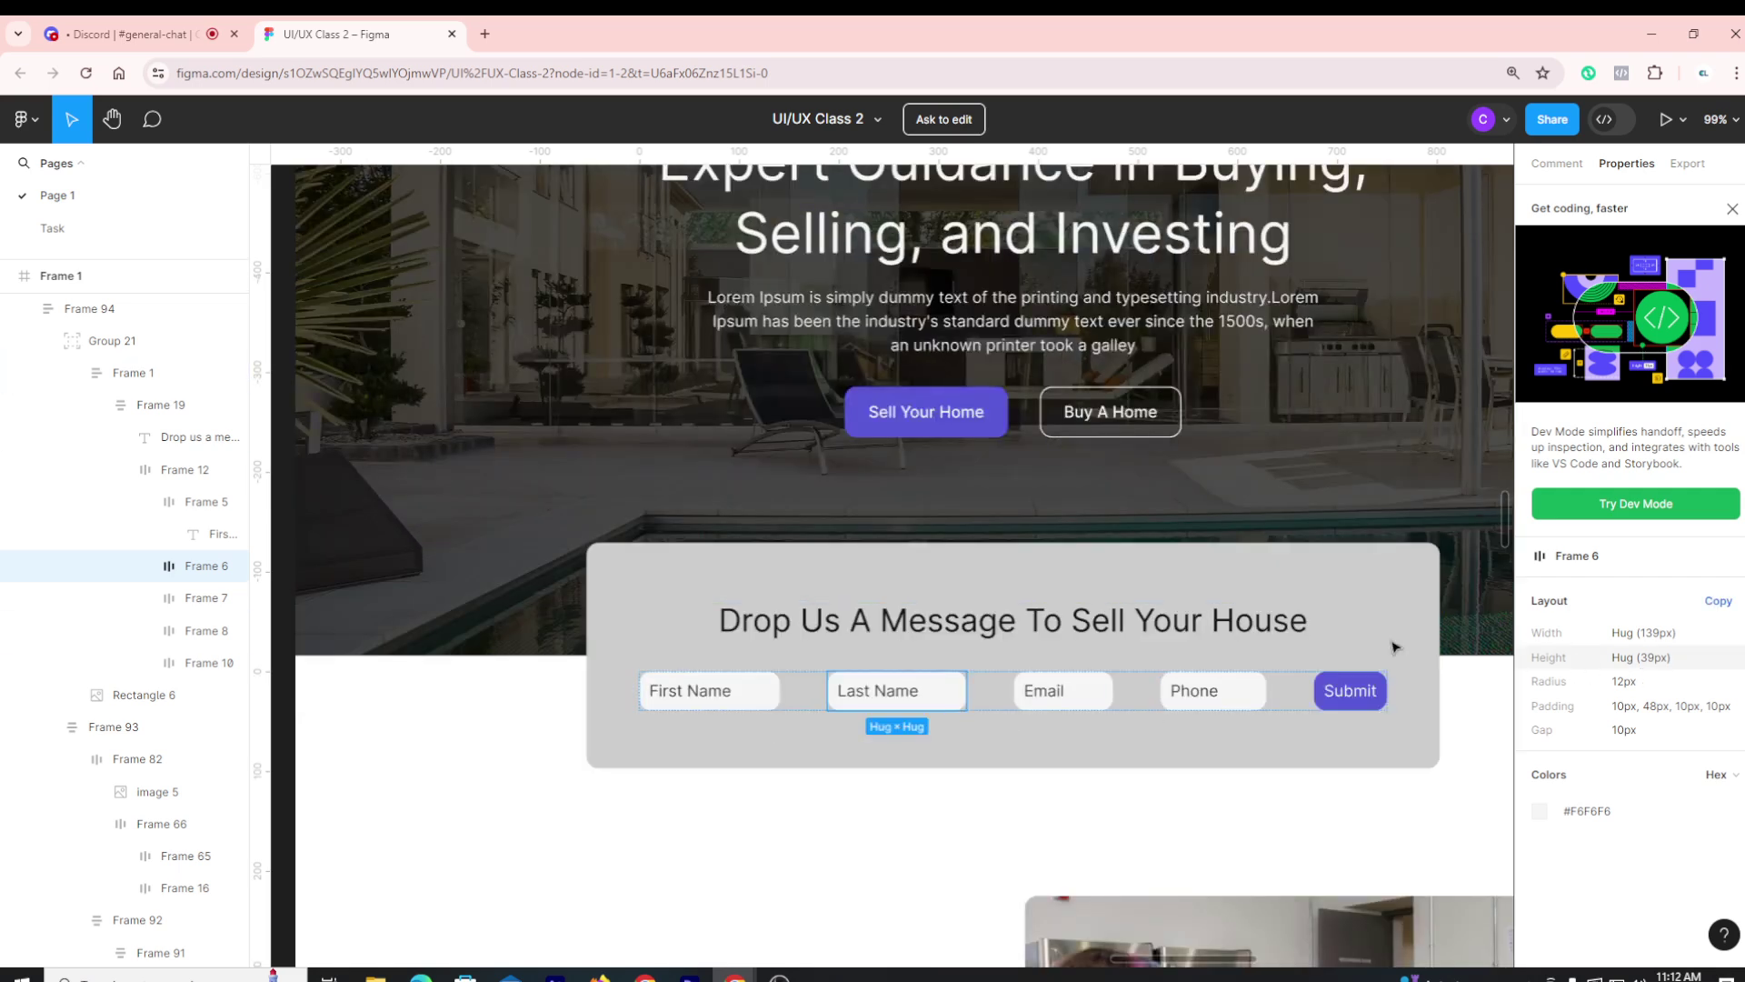
scroll(887, 559, "down", 2)
scroll(889, 565, "down", 4)
scroll(950, 602, "up", 4)
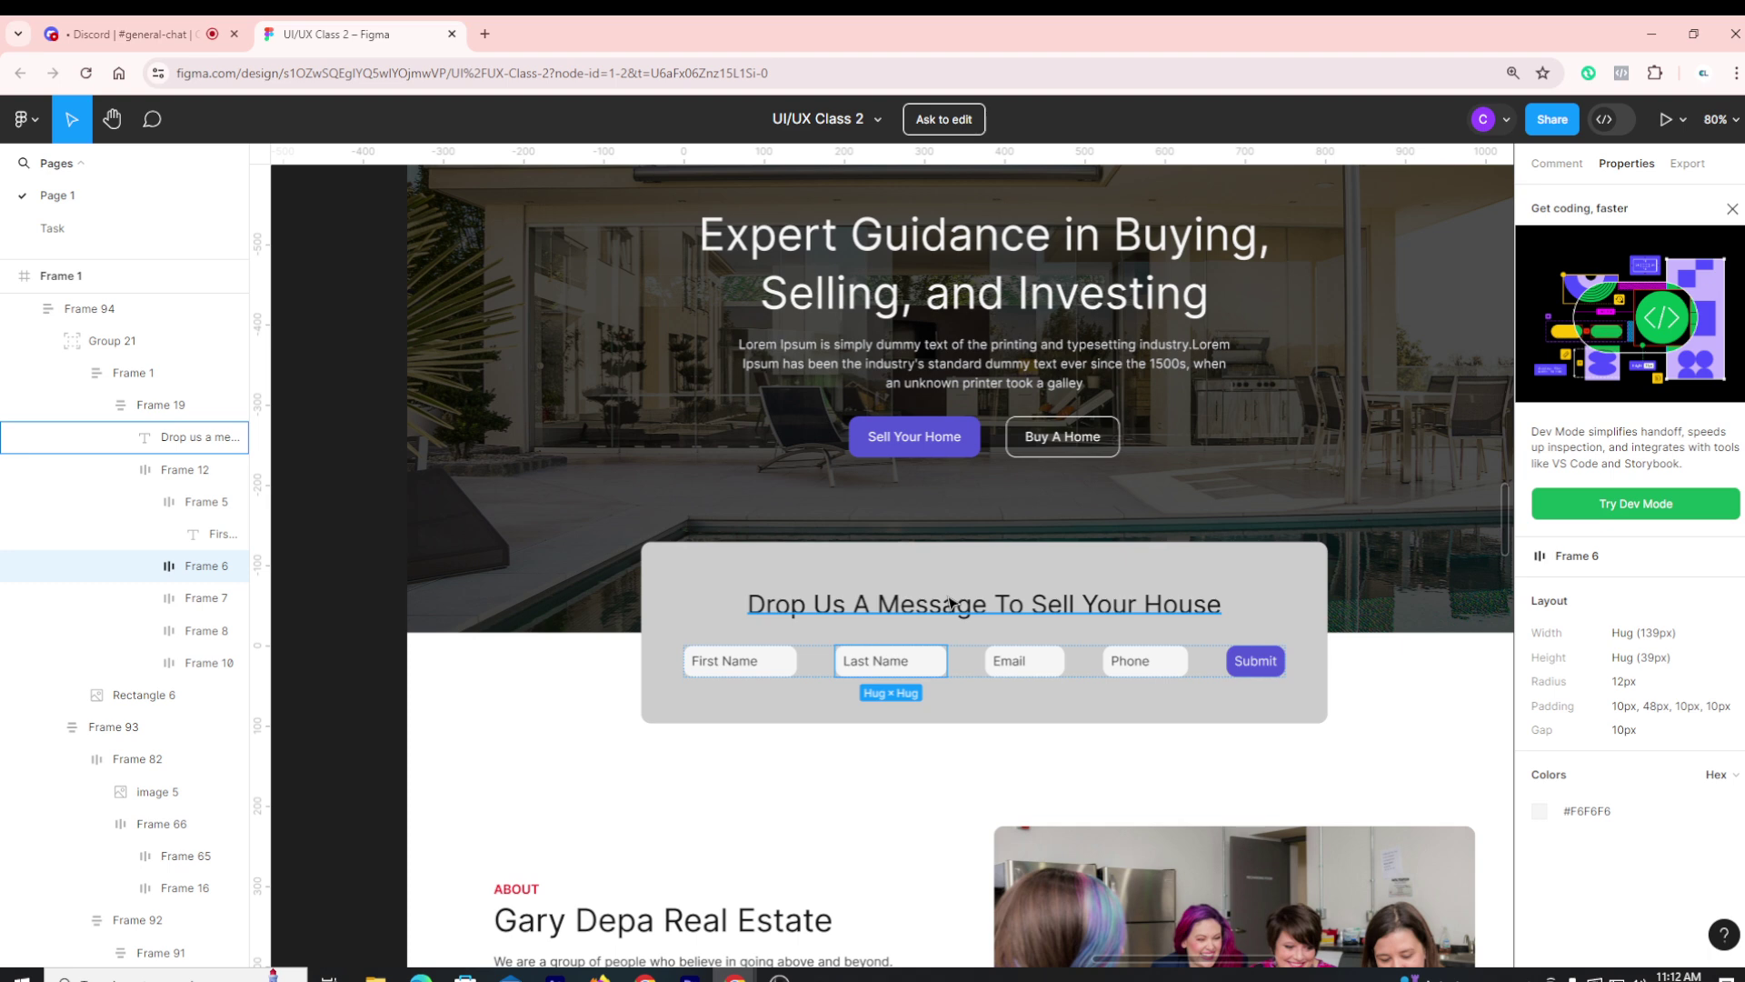
Inspect the message form container's size, position, padding and fill colour, and deselect it
left_click(1007, 671)
left_click(1009, 671)
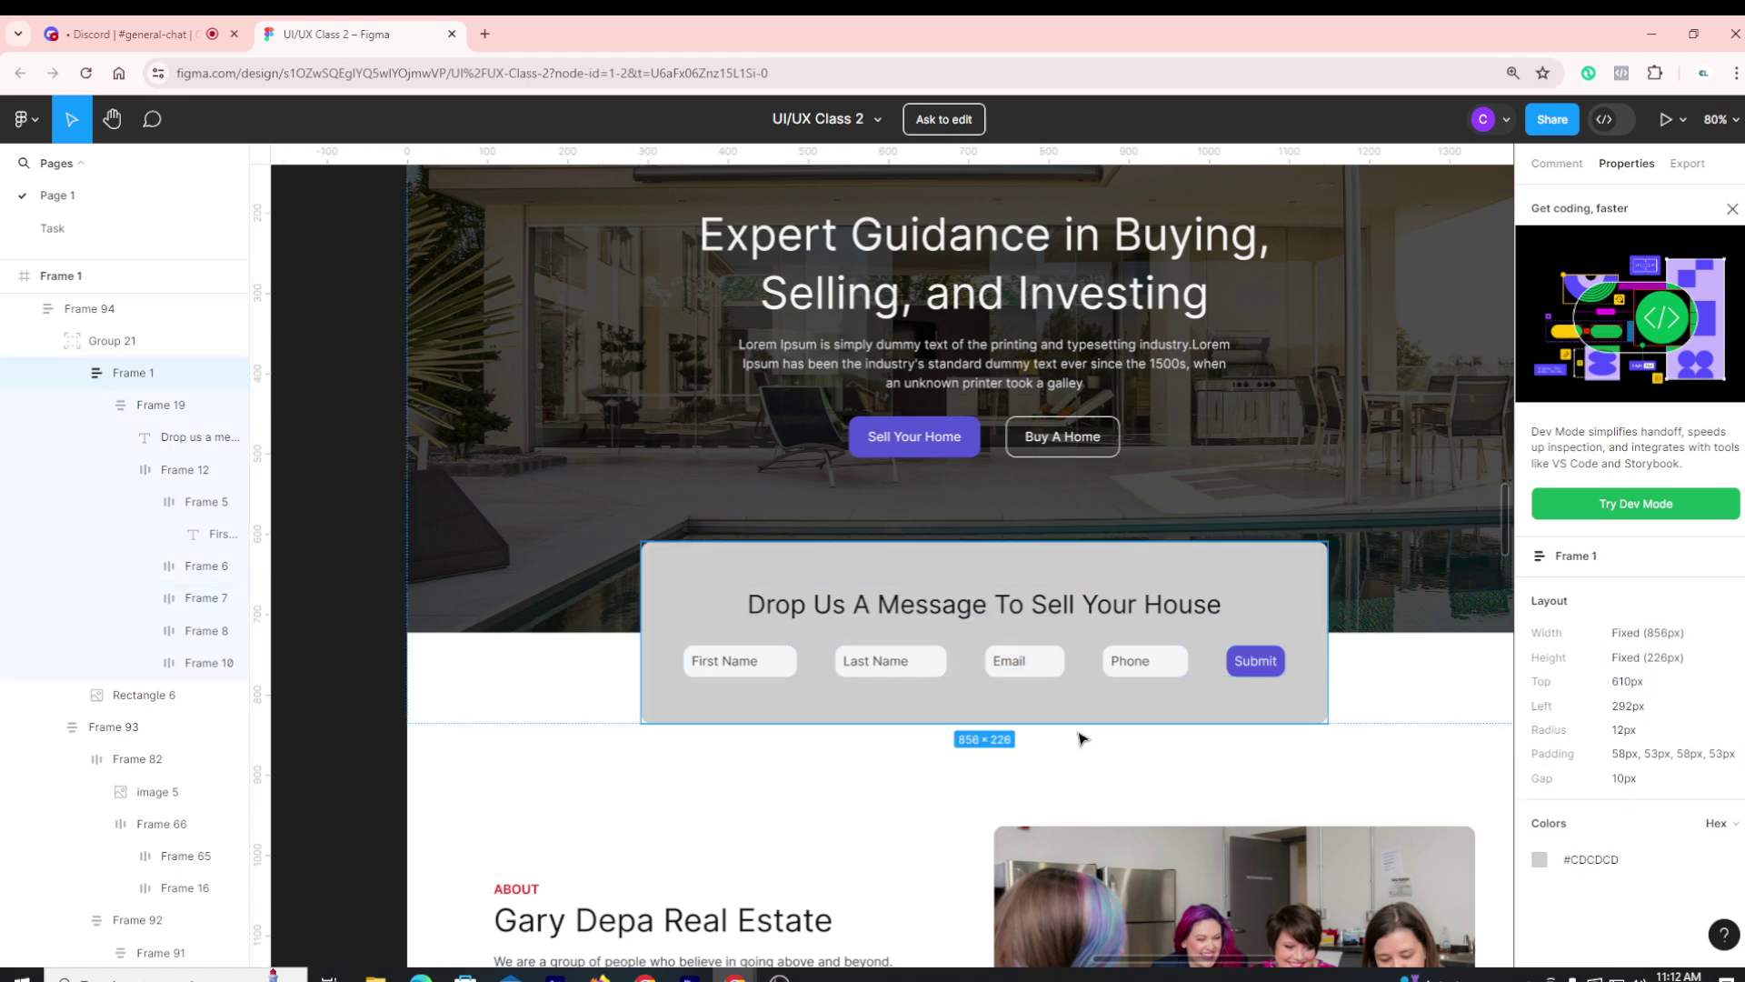
left_click(1075, 762)
Check the Email field's properties again, look over the About section below the form, and clear the selection
scroll(1079, 754, "down", 5)
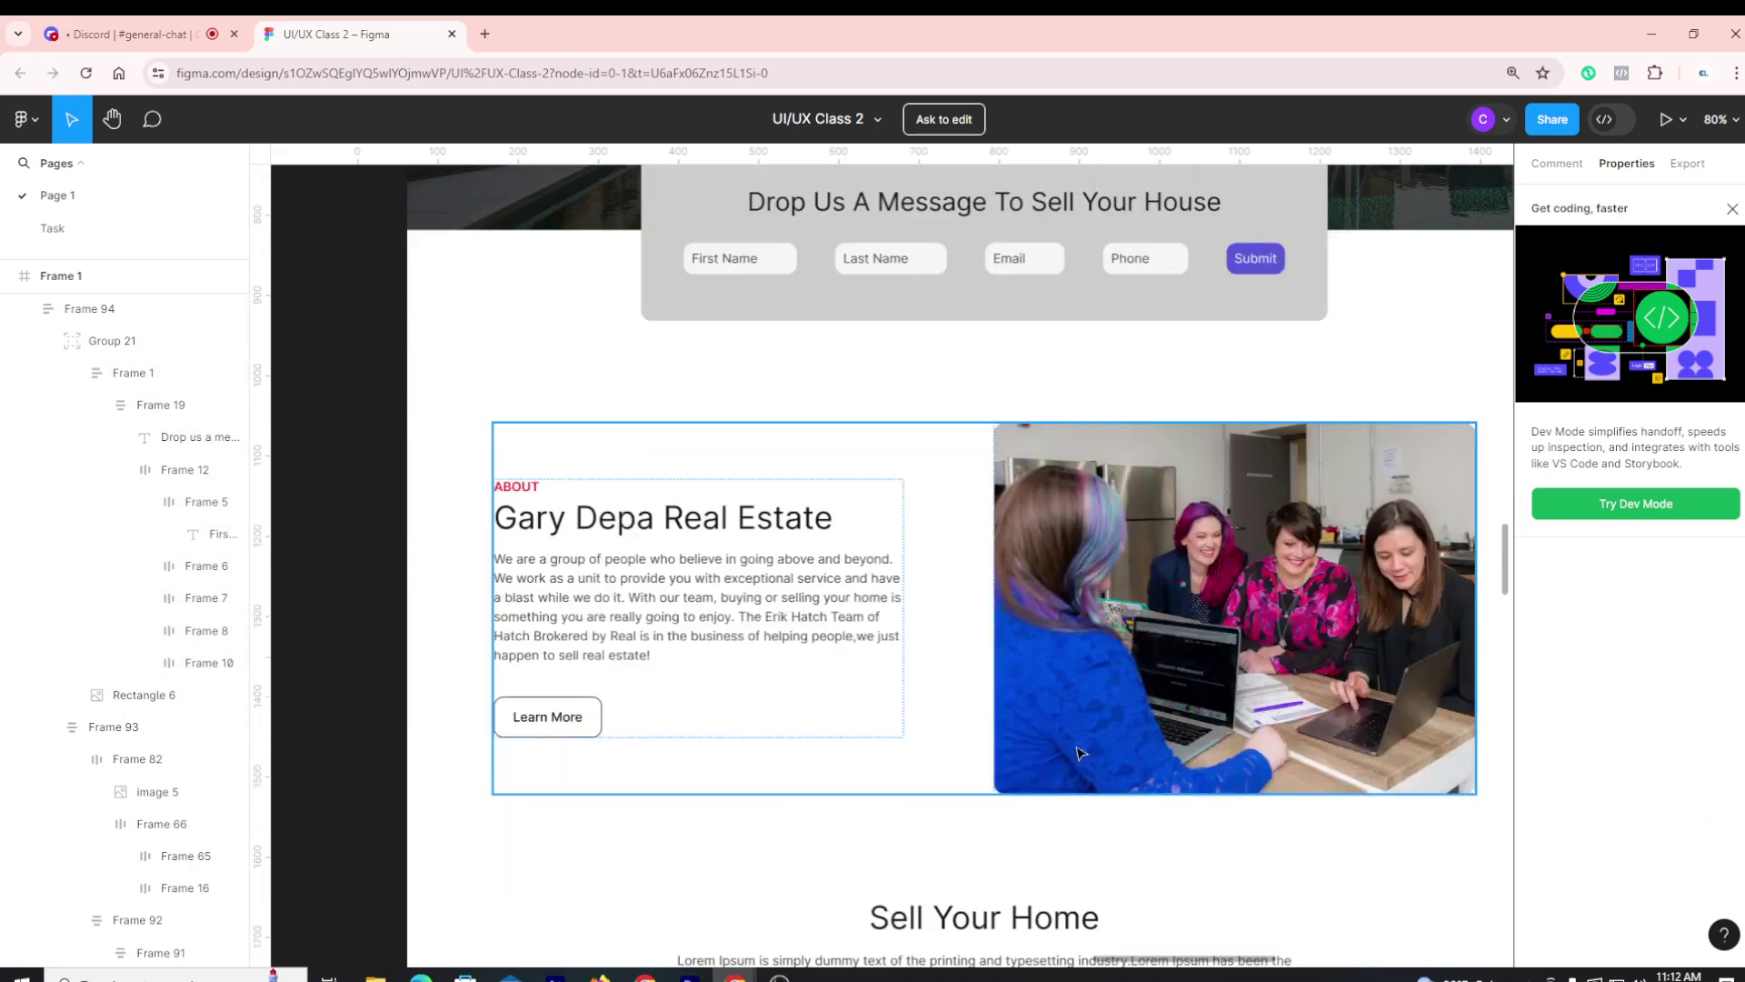
left_click(1046, 263)
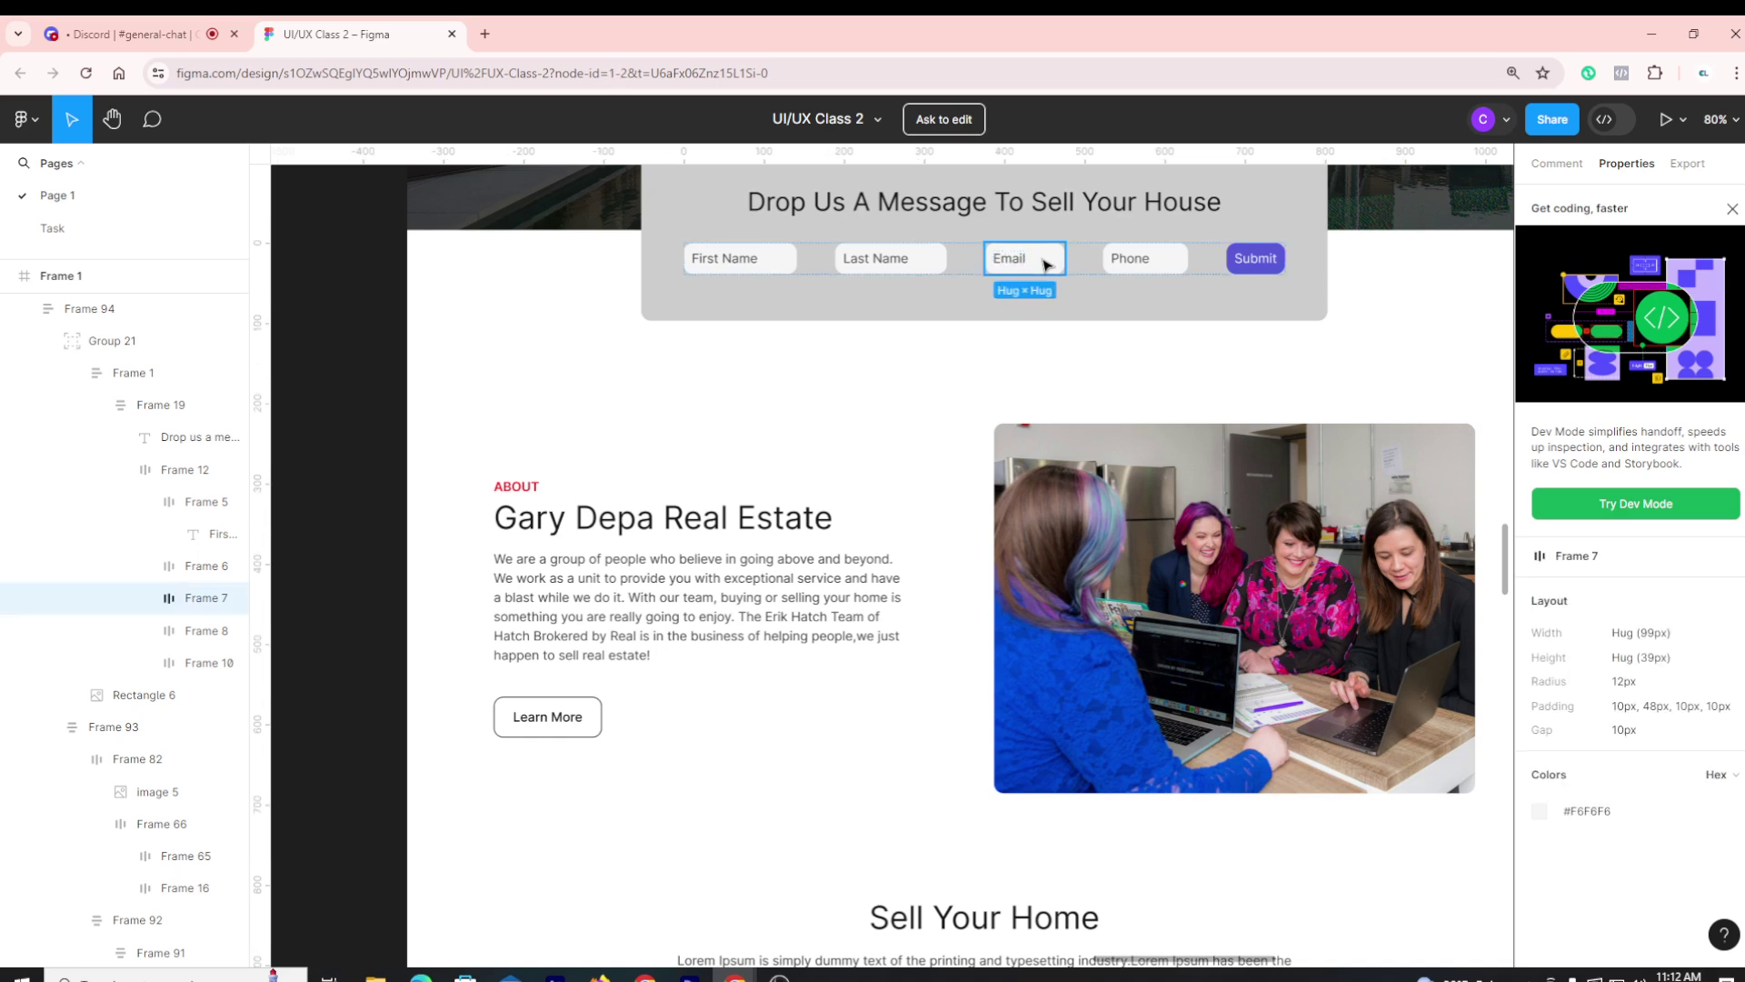
scroll(1059, 566, "down", 3)
scroll(918, 638, "up", 1)
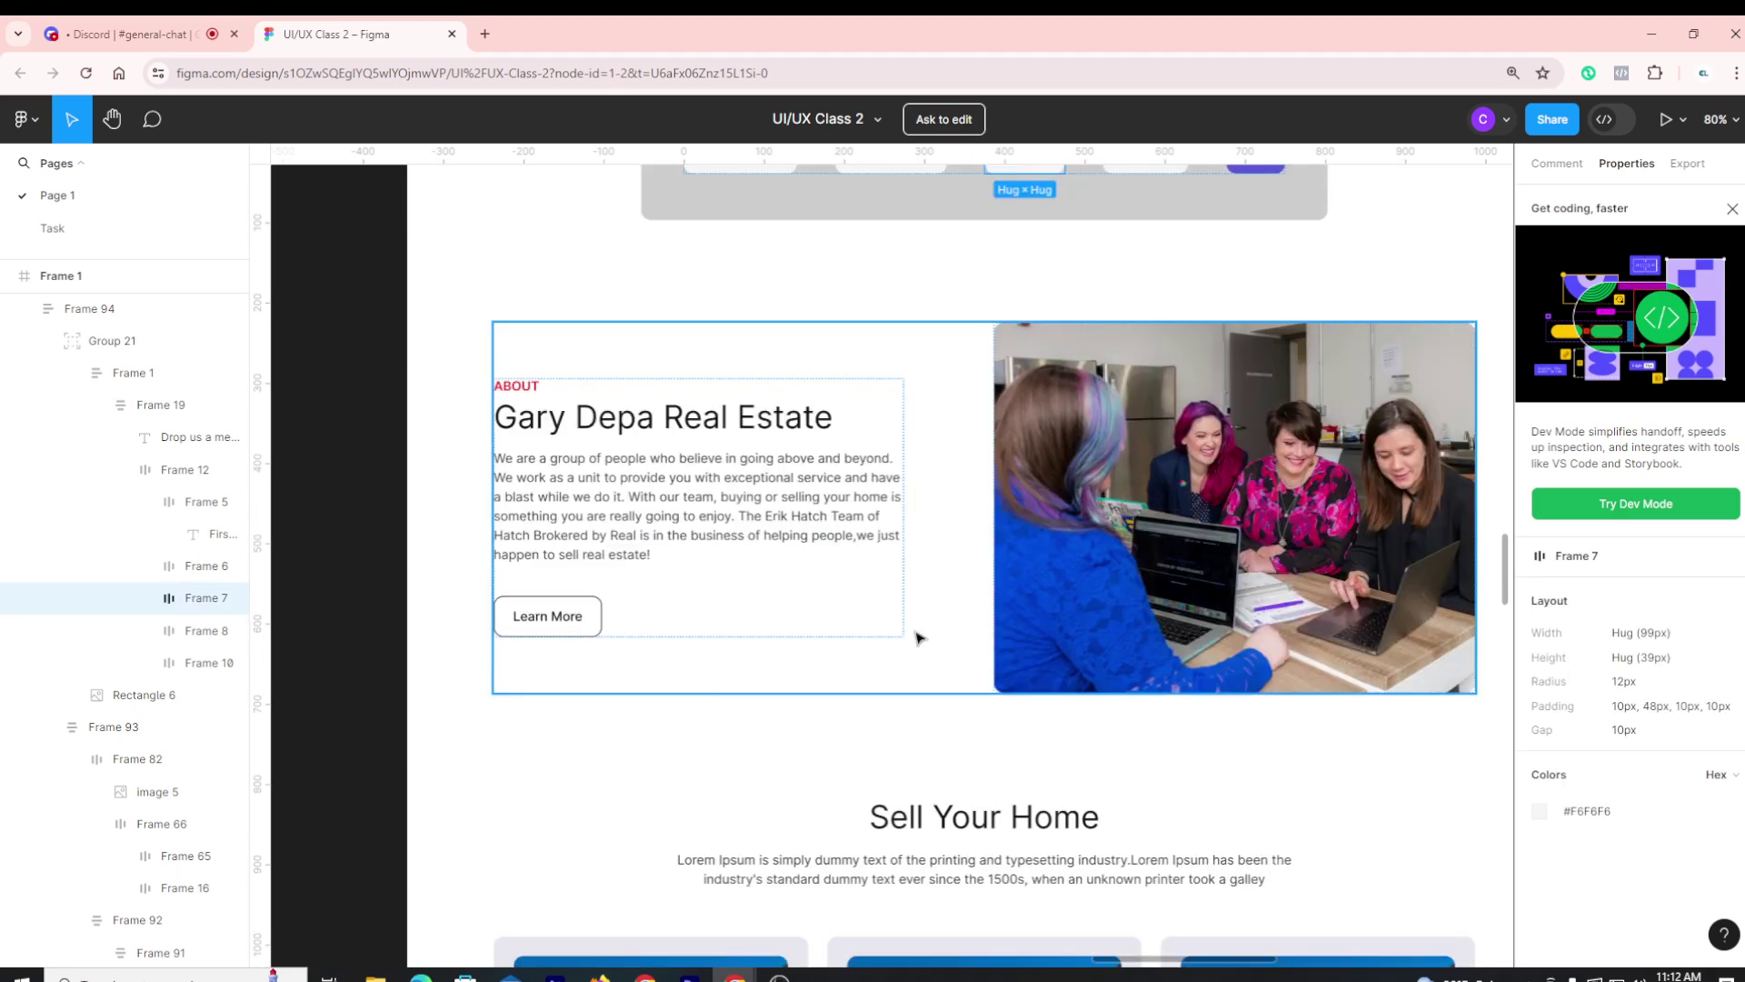
left_click(672, 760)
Compare the message form with the About section below and the hero content above at different scales
scroll(678, 760, "up", 2)
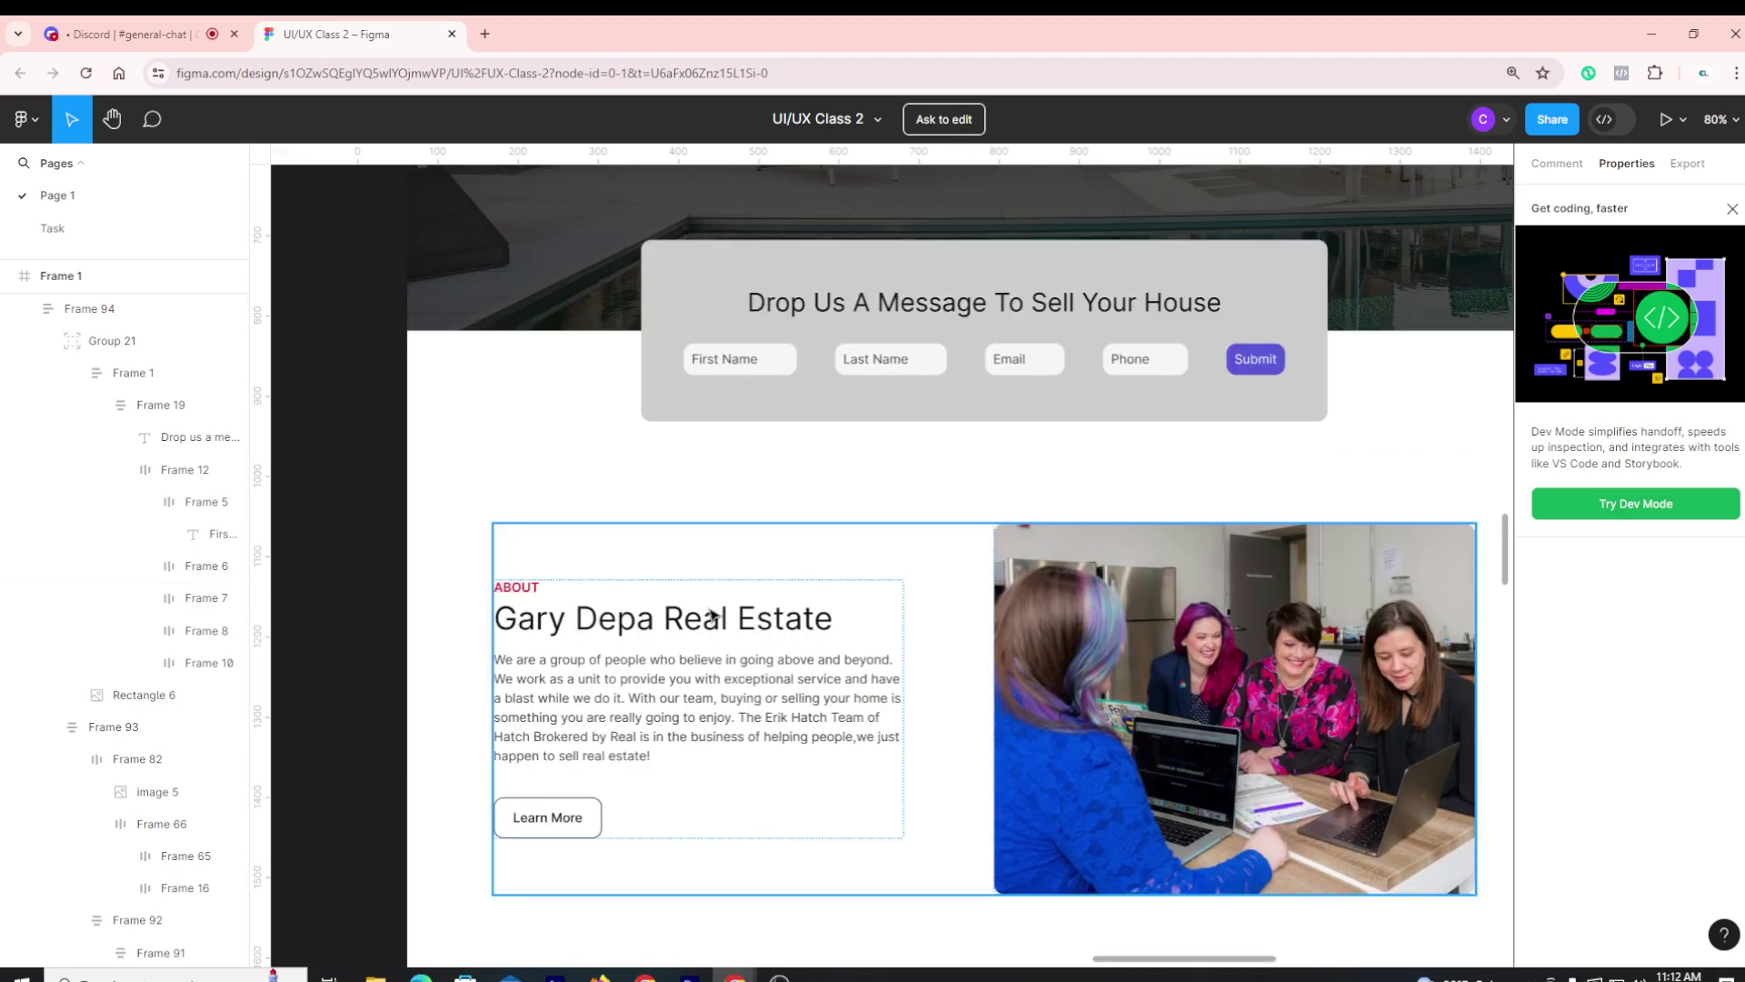
scroll(578, 614, "down", 2, "ctrl")
scroll(579, 618, "up", 1)
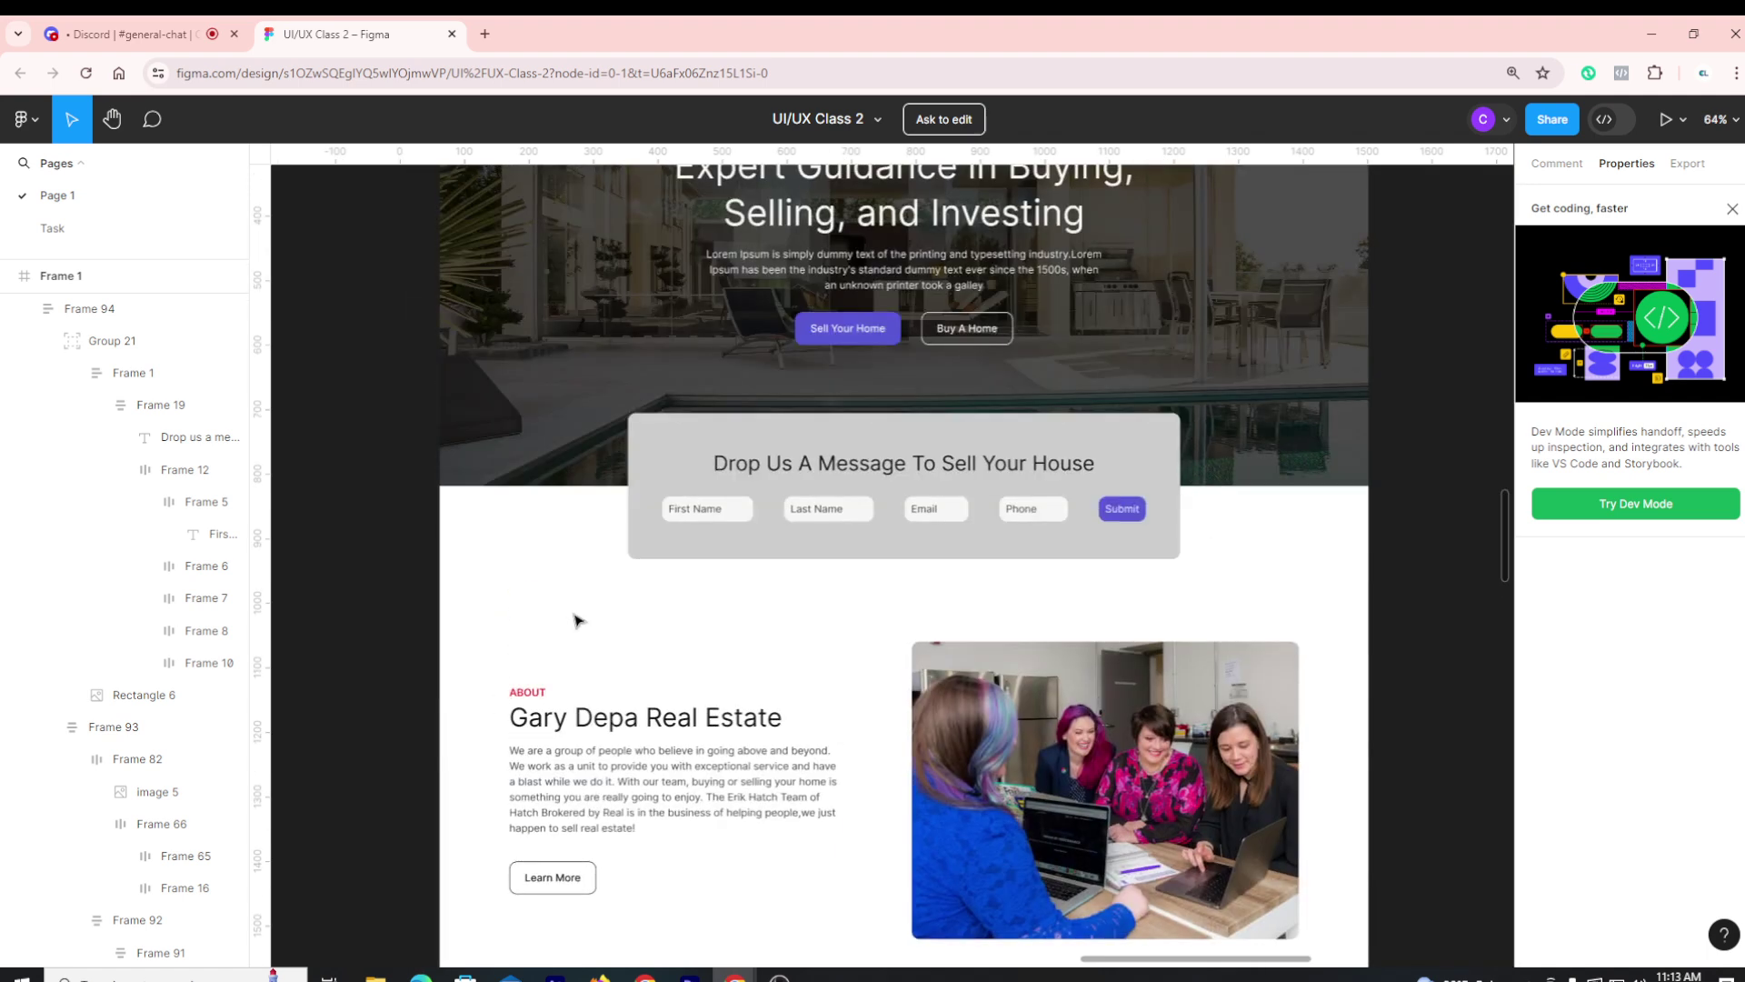
scroll(578, 621, "up", 2, "ctrl")
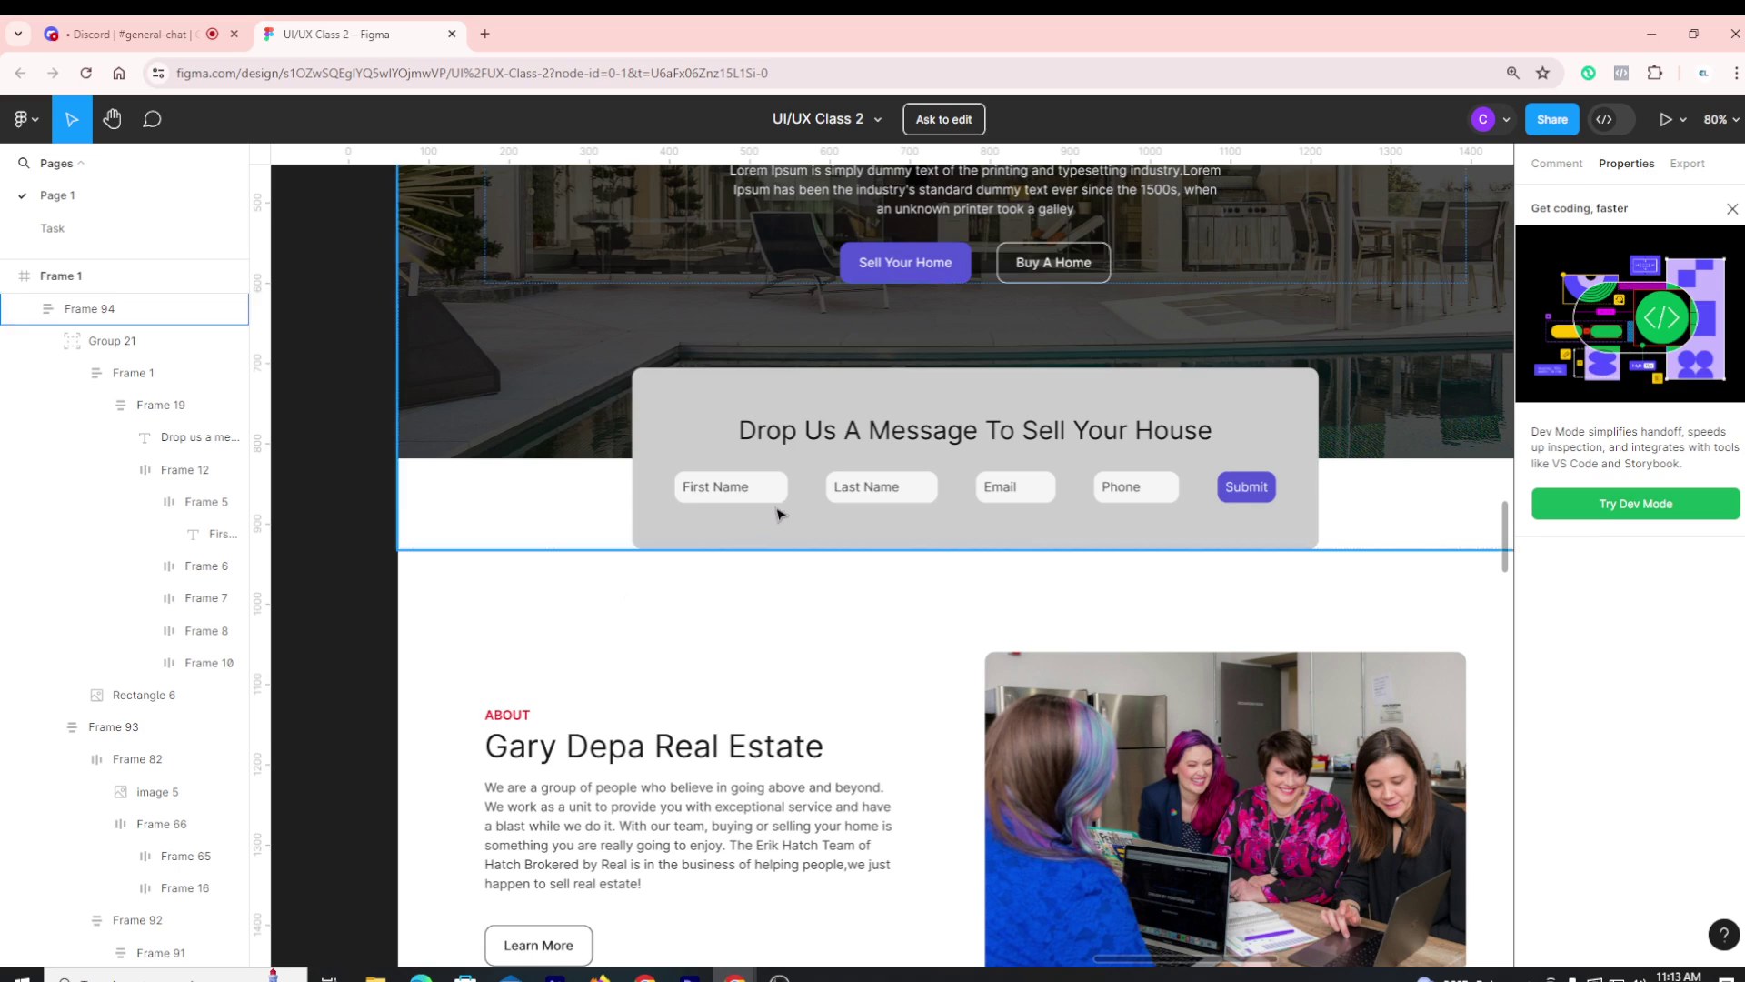
scroll(777, 514, "up", 3)
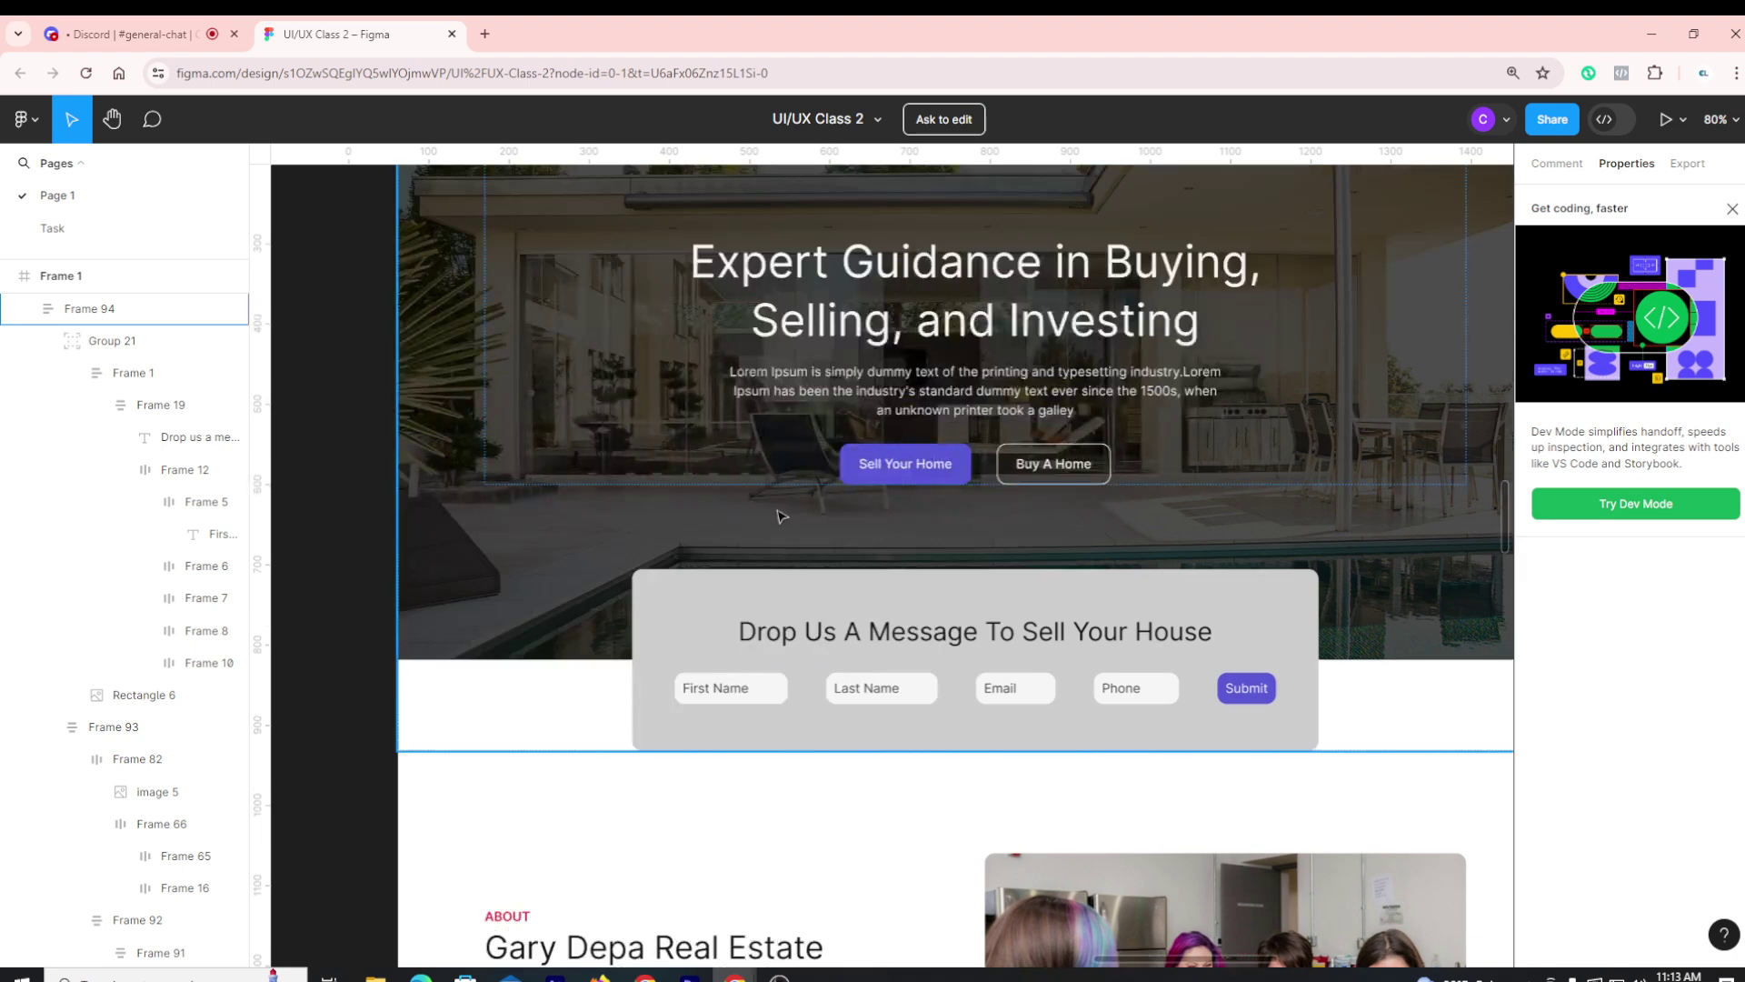
Inspect the layout and colour properties of the message form's Phone and Email fields
scroll(1173, 705, "up", 3)
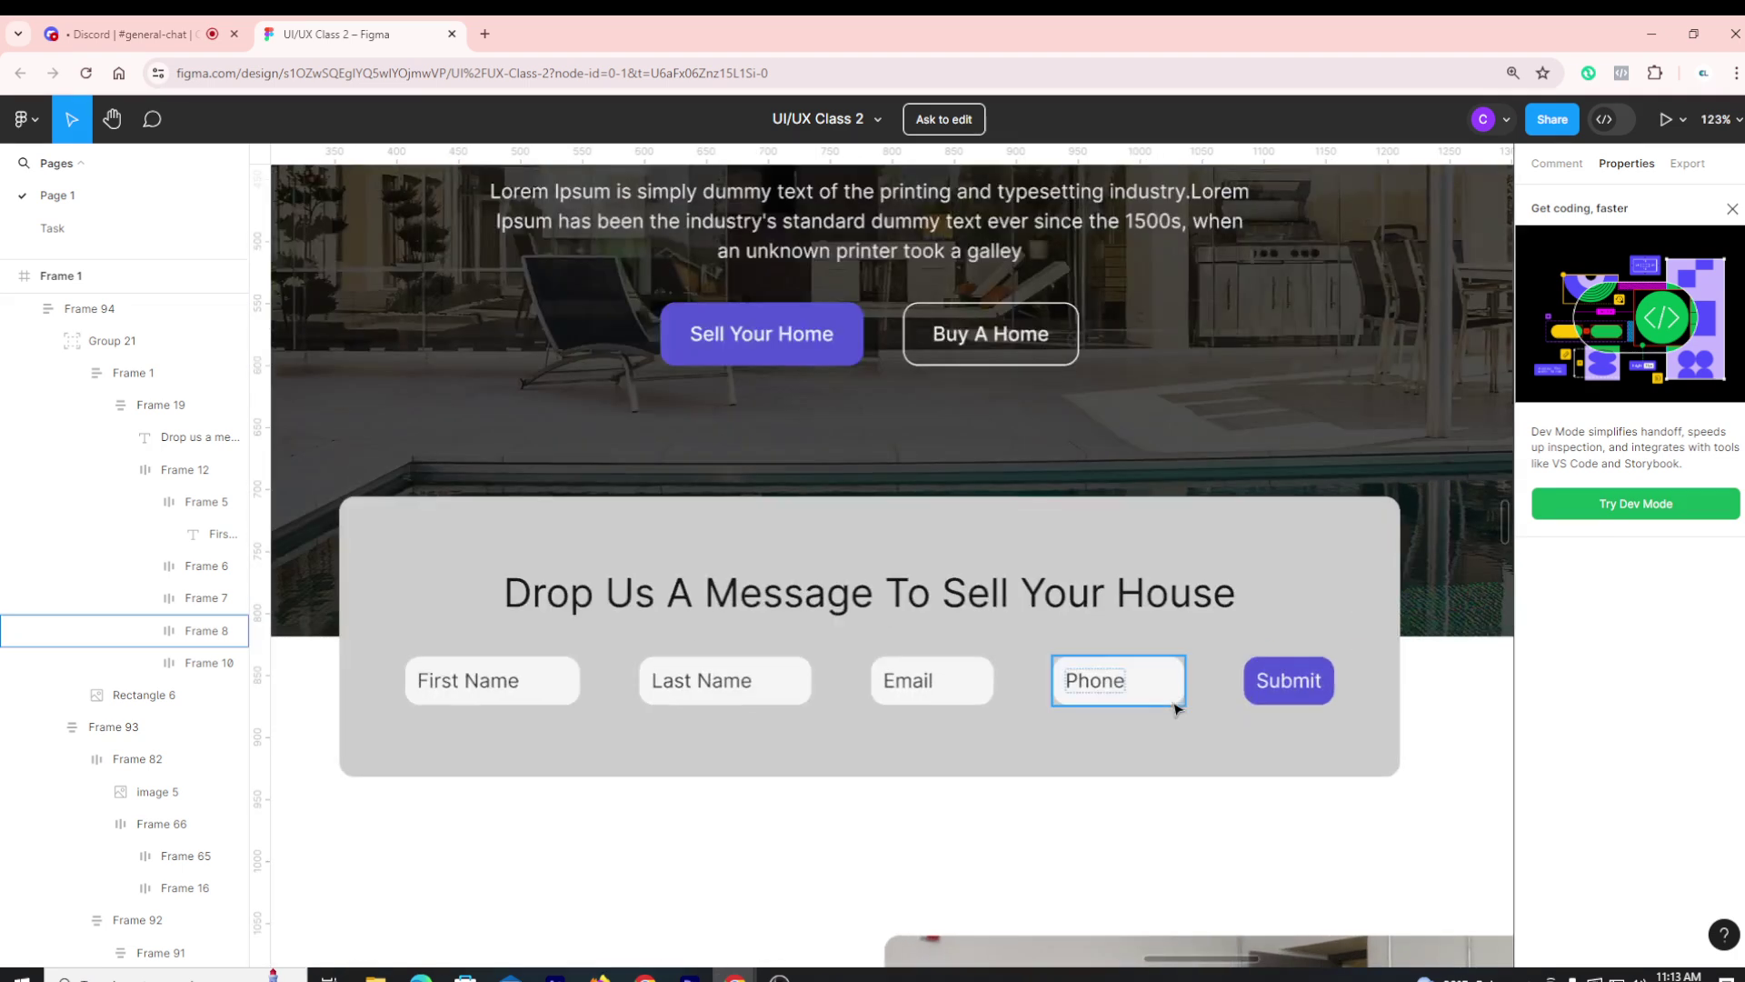
left_click(1170, 698)
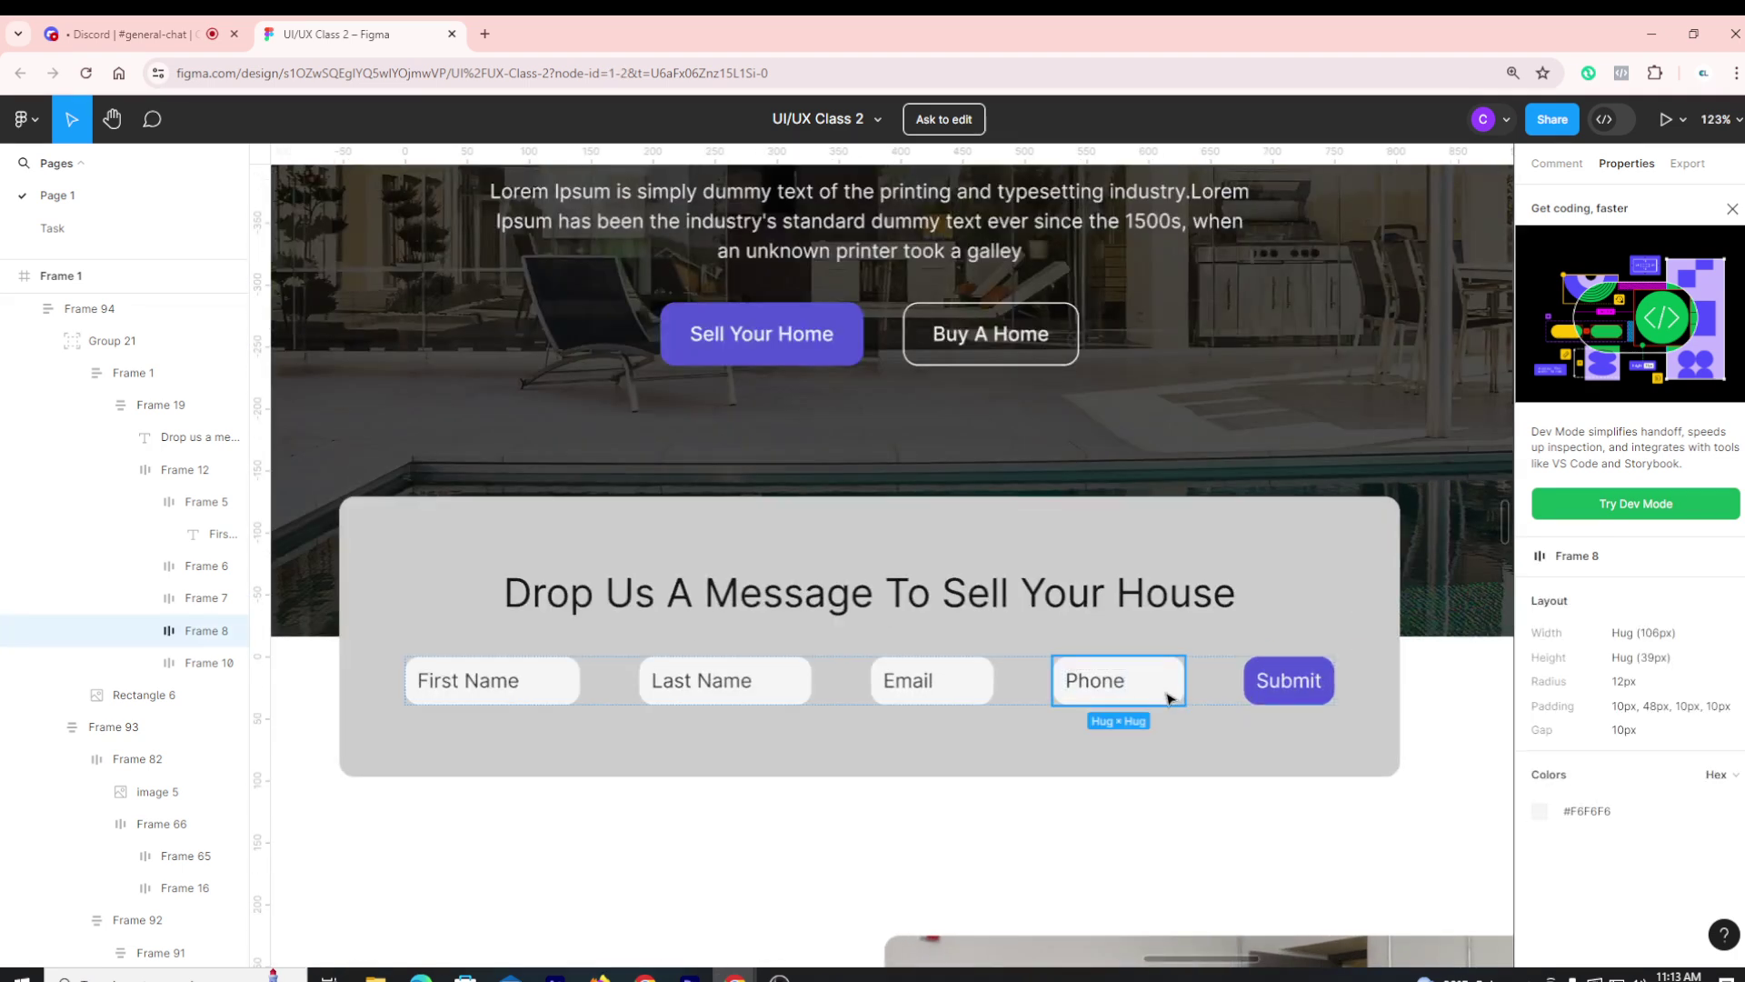
left_click(977, 693)
Compare the hero section with the message form while the Email field's properties are shown, and clear the selection
scroll(1218, 727, "up", 3)
scroll(1218, 727, "down", 2)
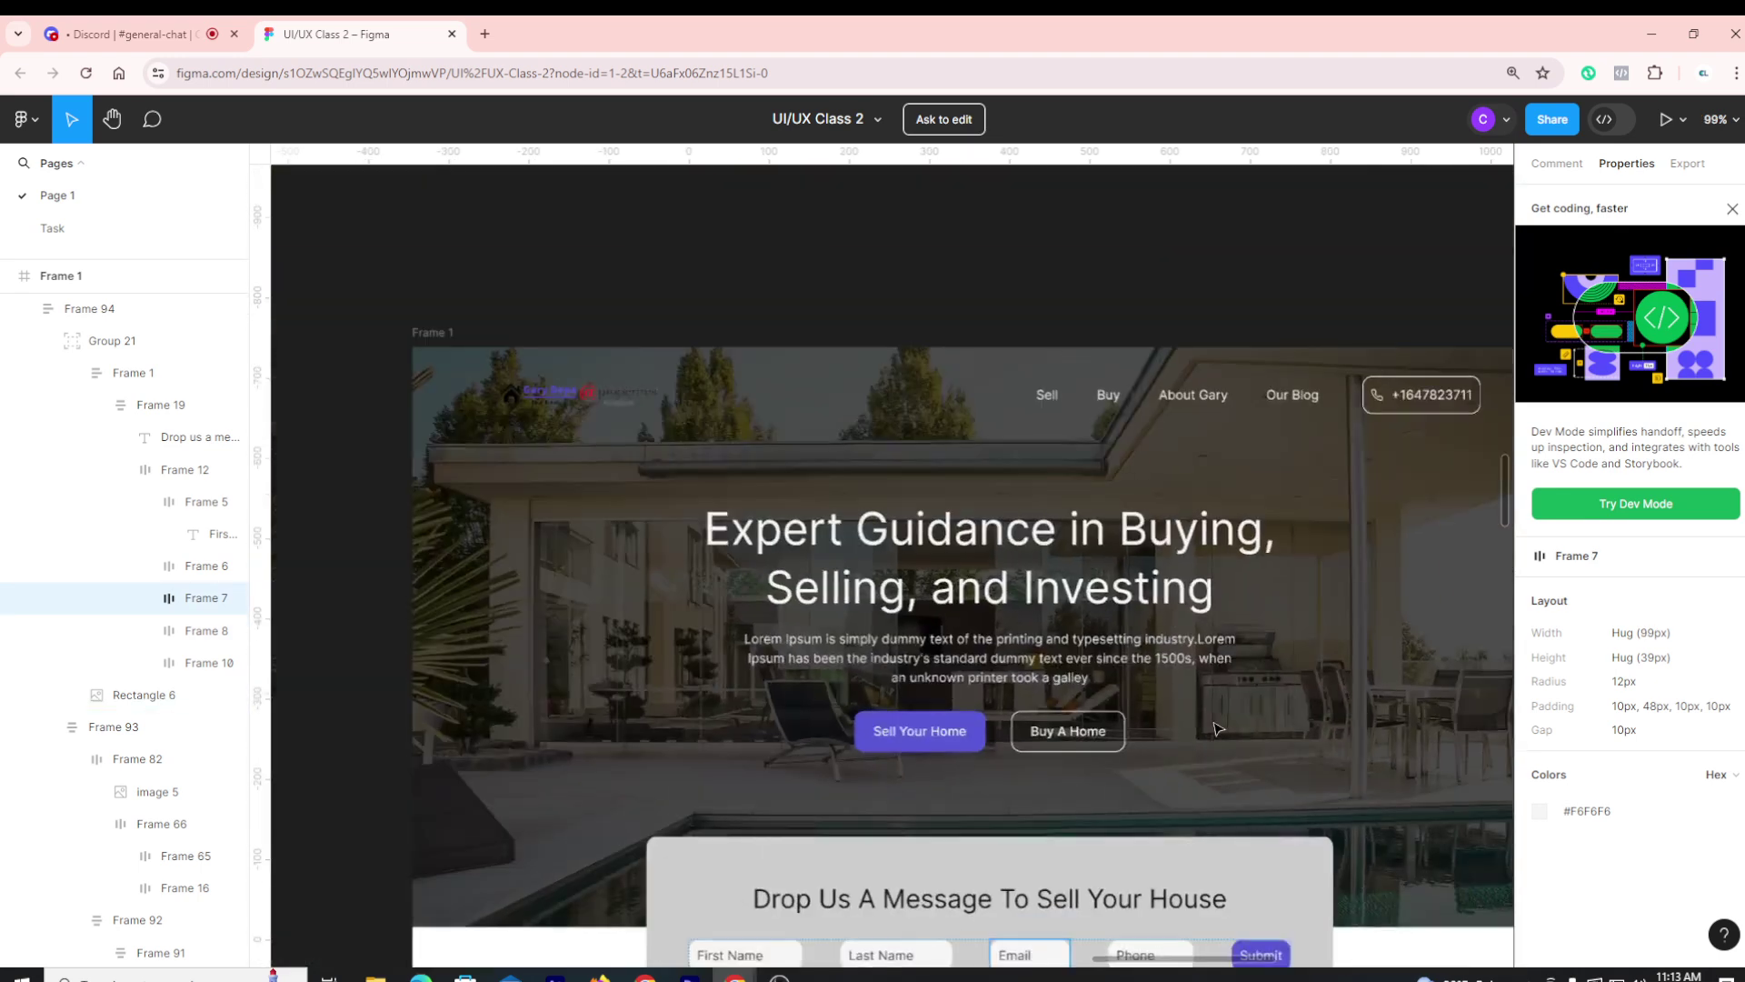
scroll(537, 546, "up", 3)
scroll(469, 552, "down", 4)
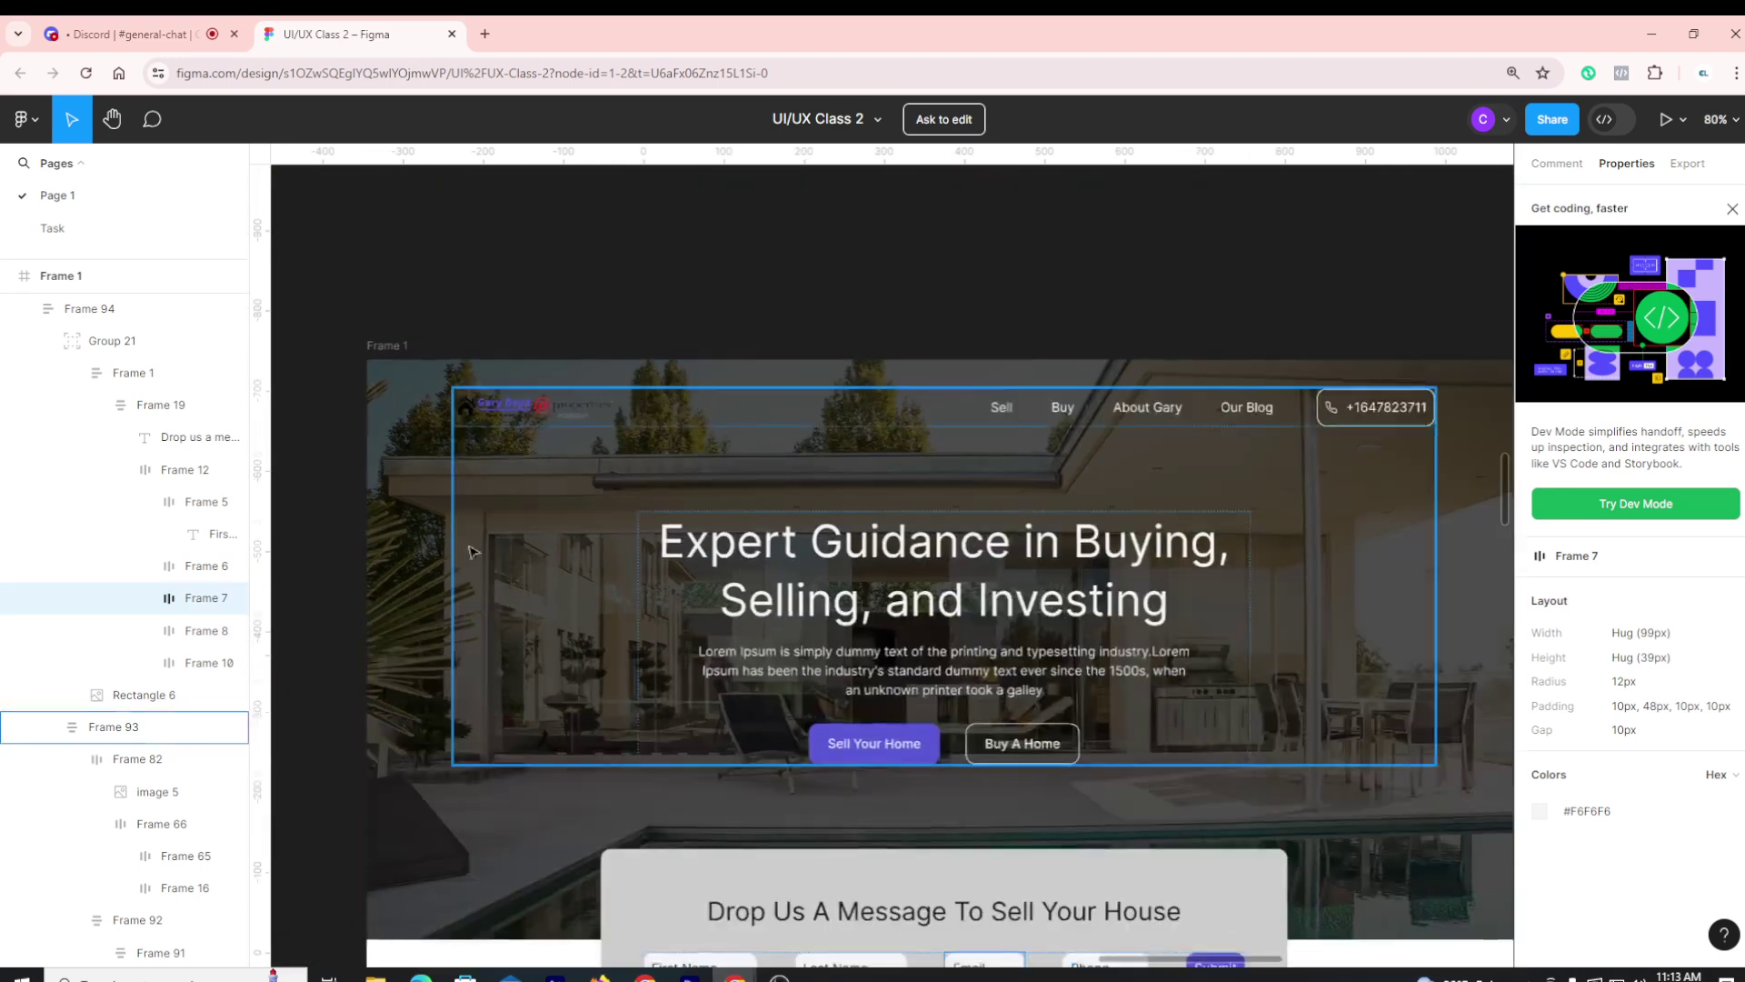
scroll(545, 591, "down", 3)
scroll(868, 677, "up", 2)
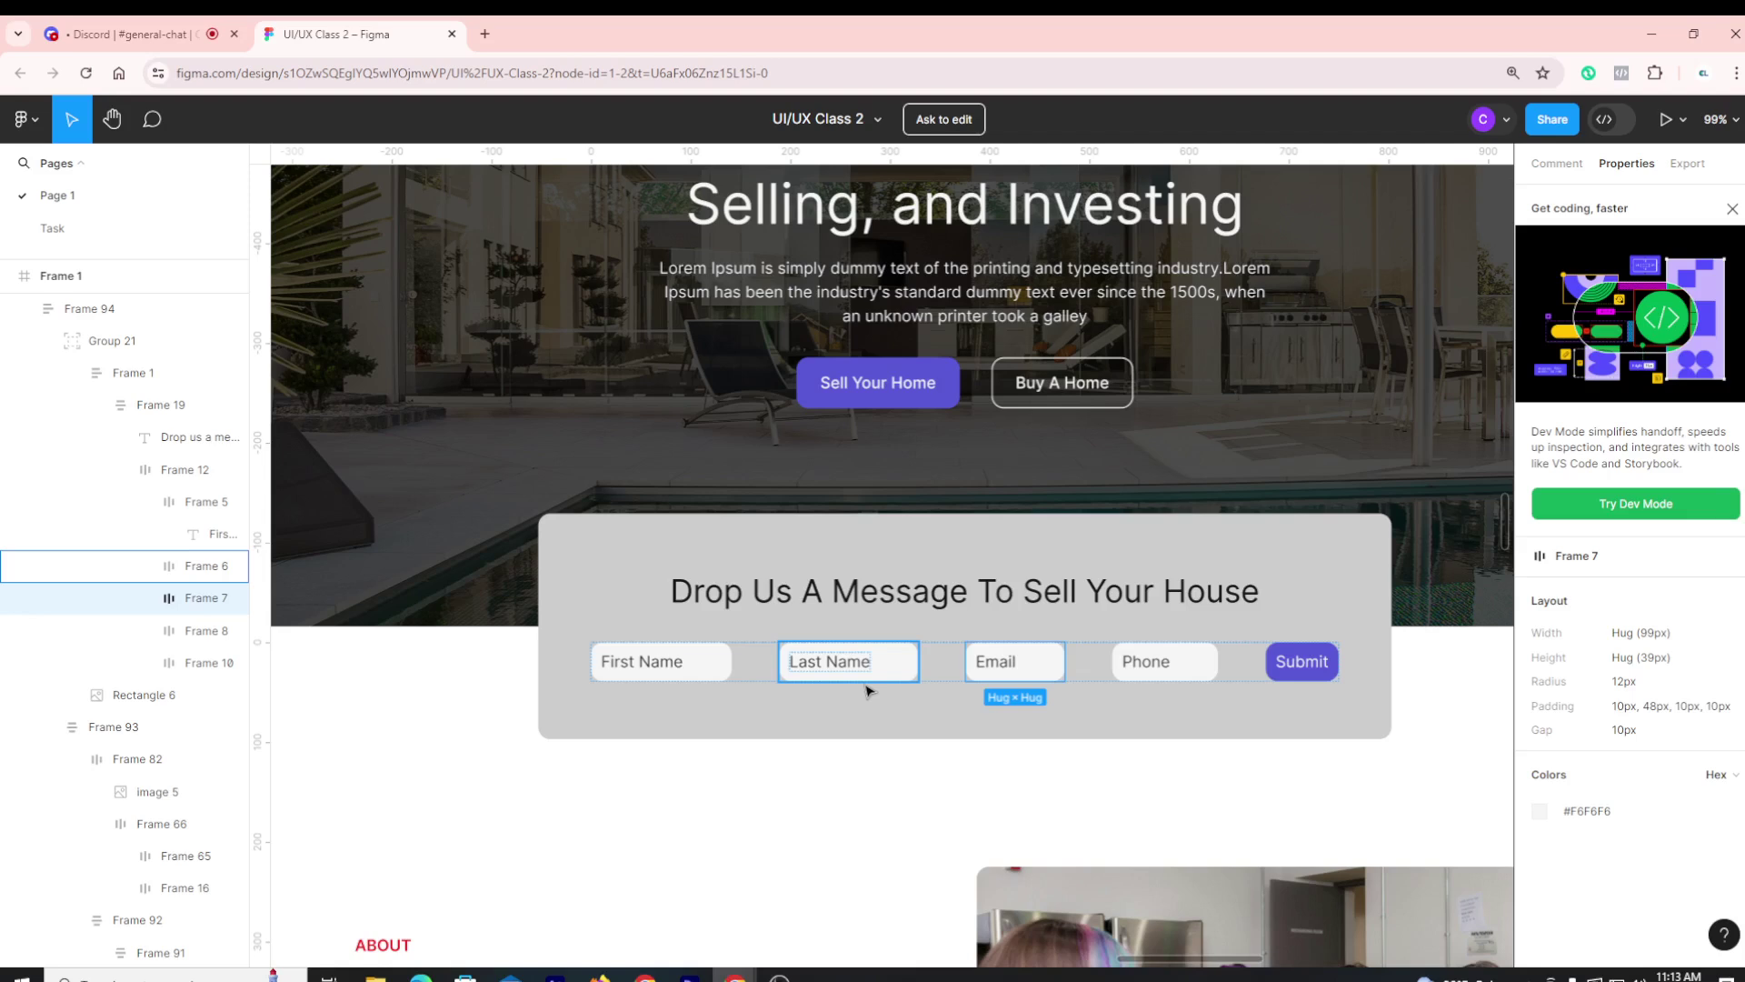
scroll(868, 691, "up", 3)
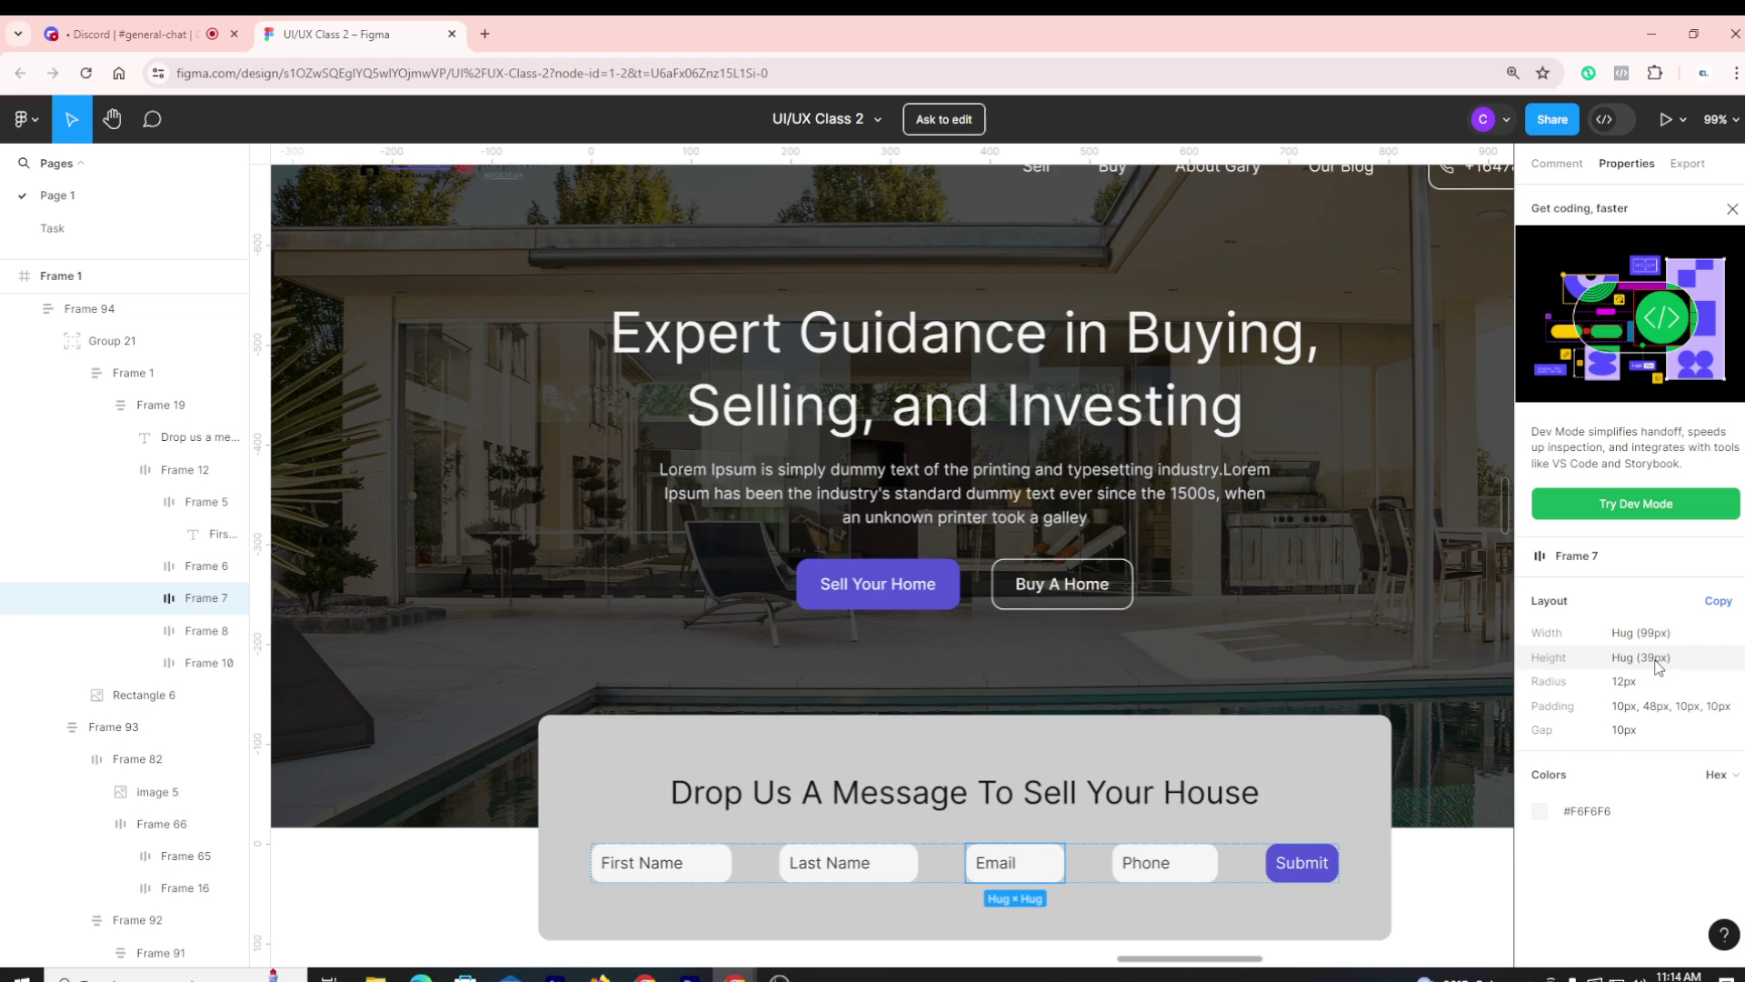
scroll(1412, 848, "down", 1)
scroll(1412, 848, "down", 2)
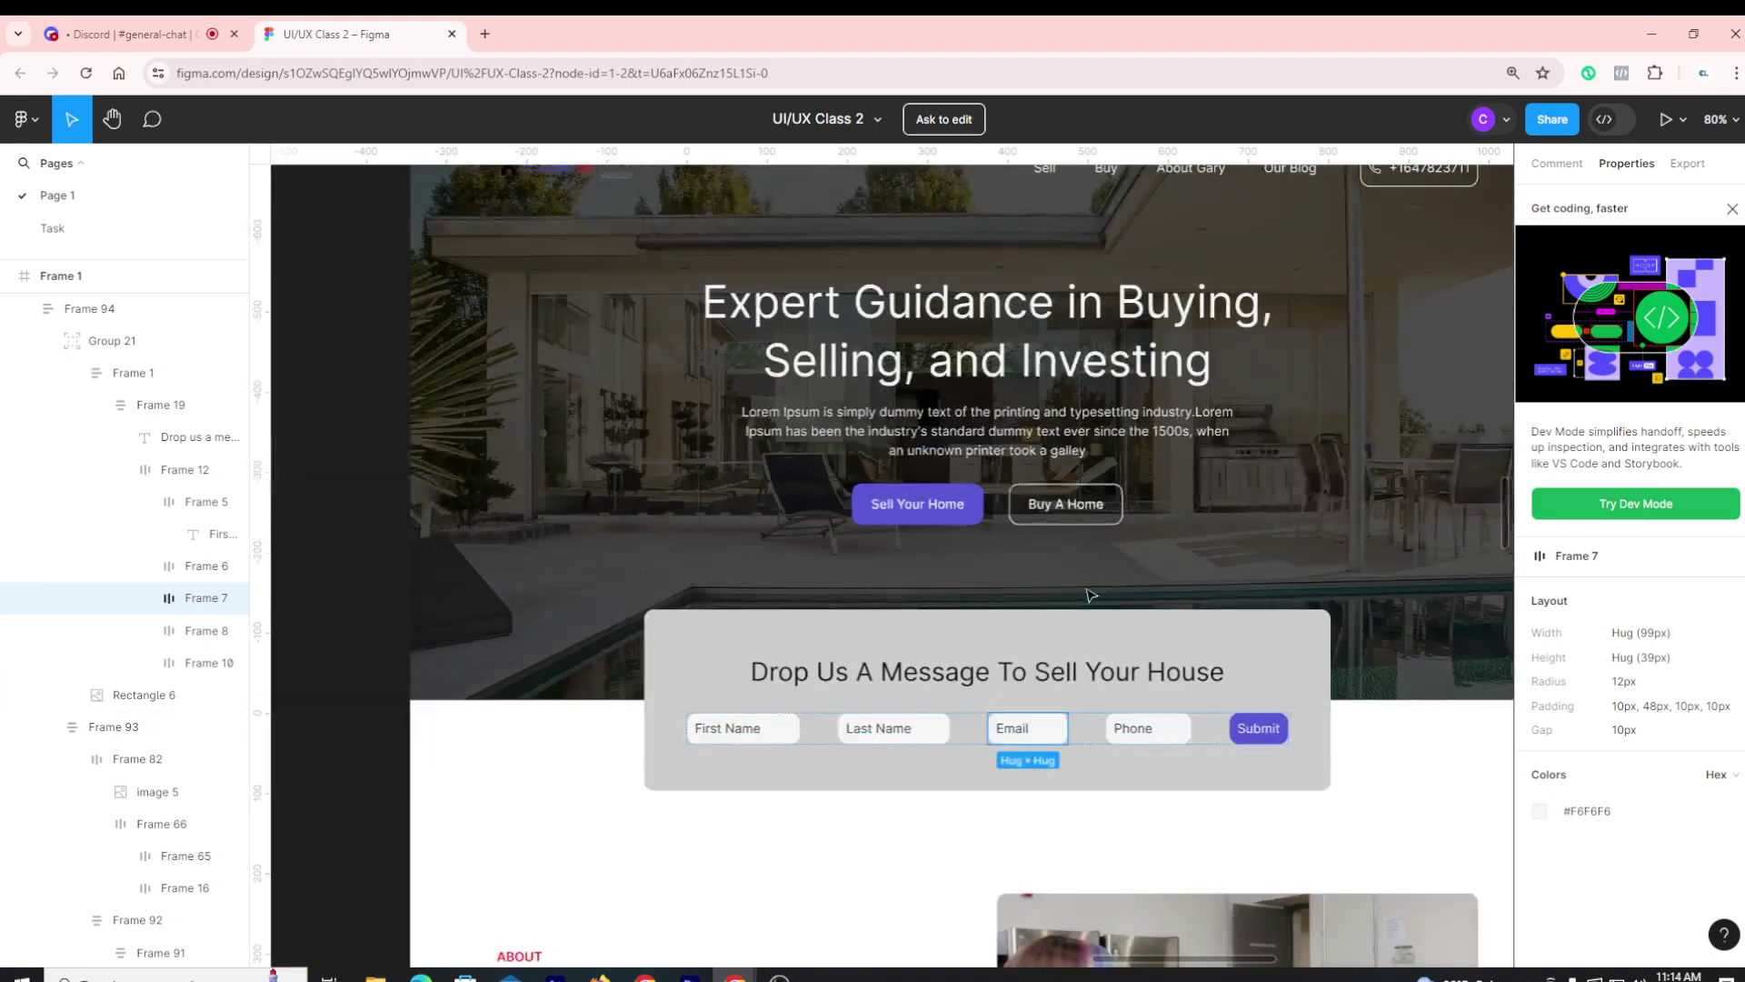
left_click(1416, 838)
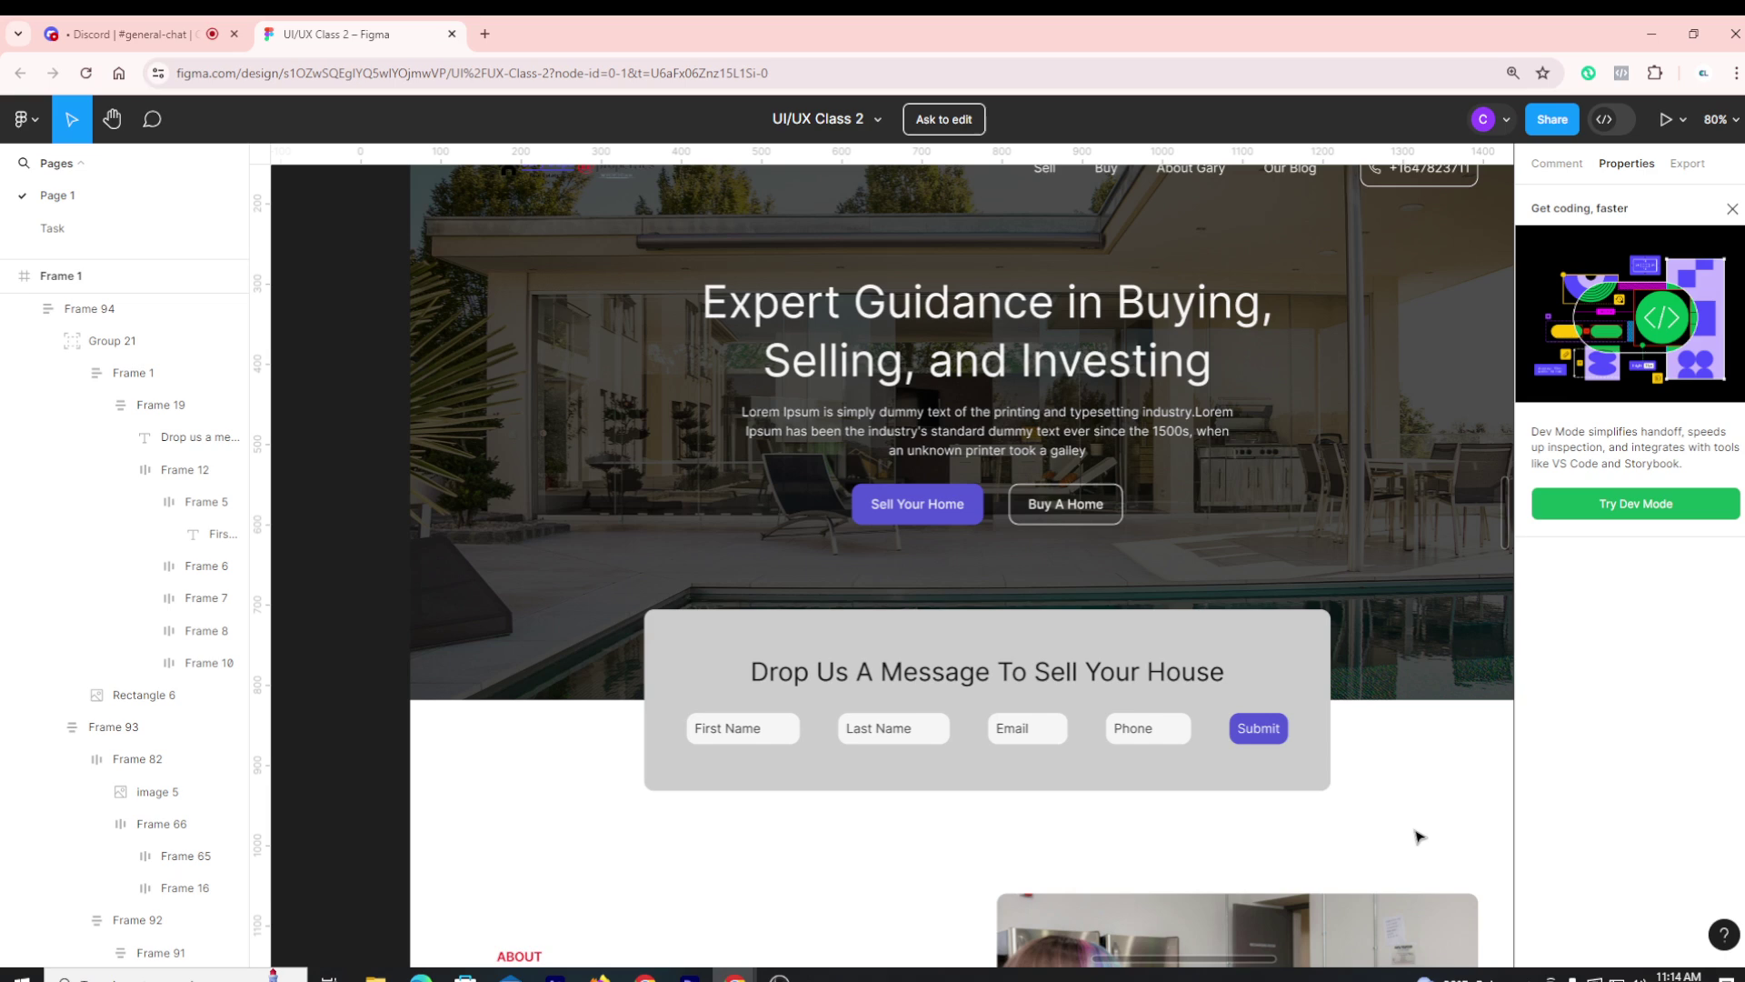
Drill into the hero's Buy A Home button down to its text label and inspect the label's typography
scroll(1418, 836, "up", 2)
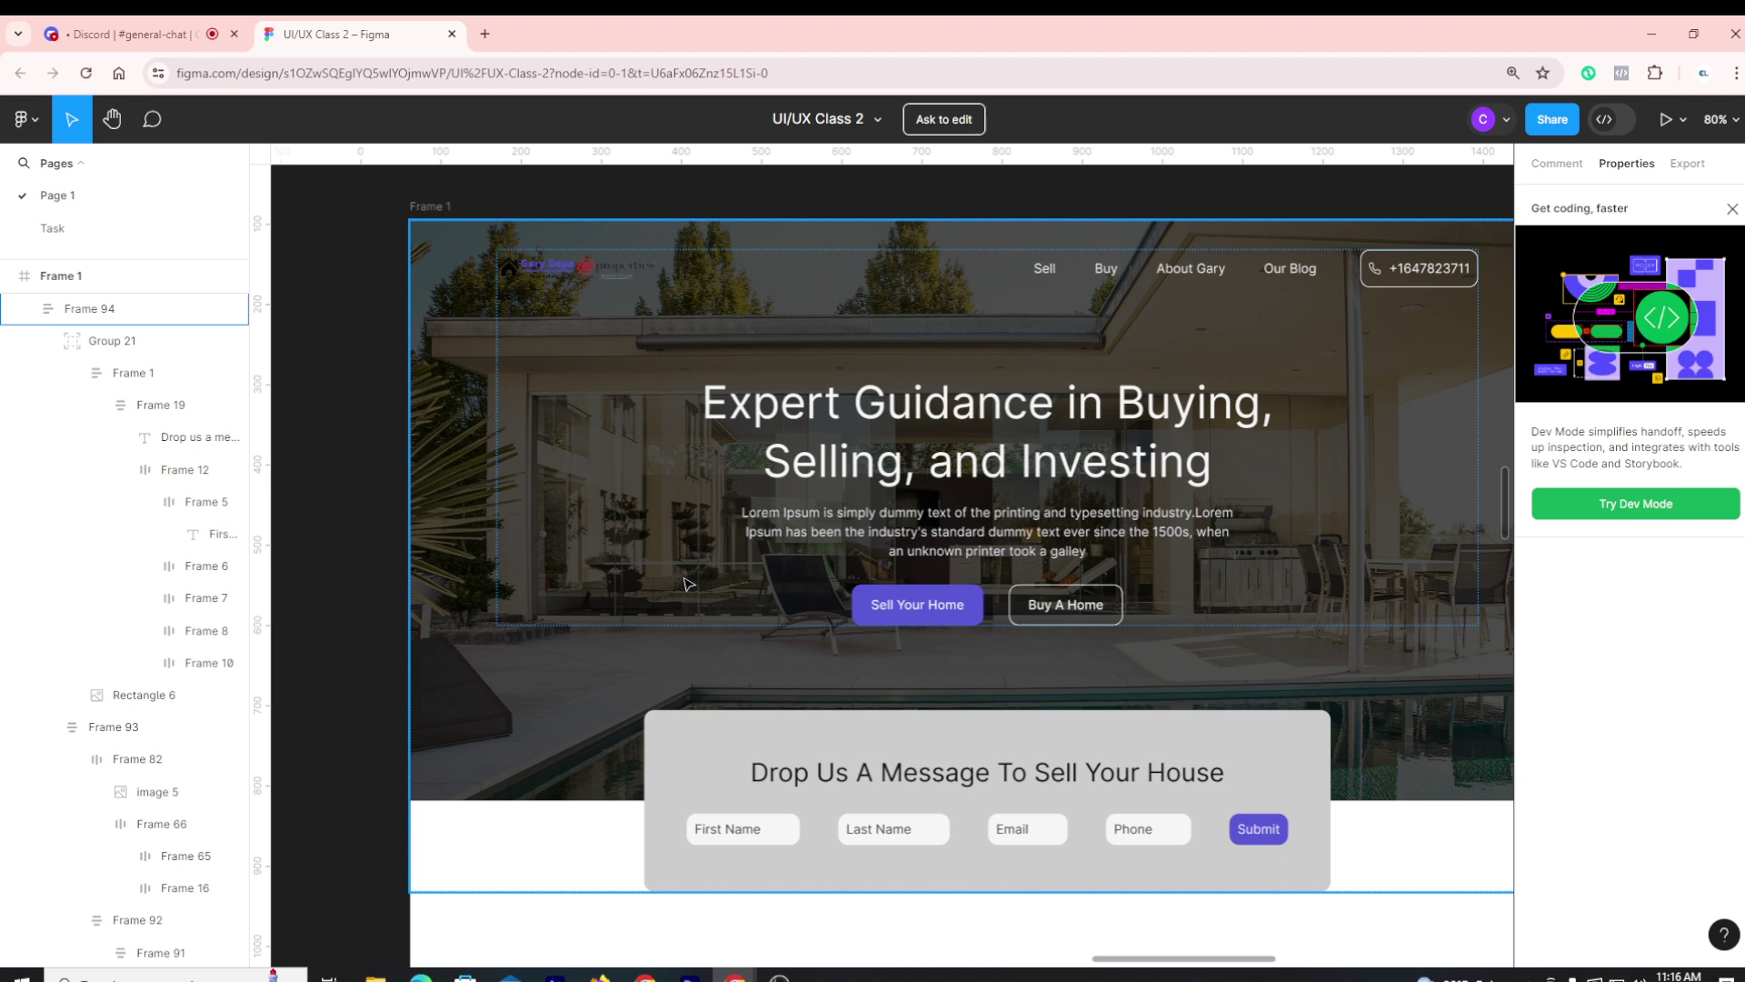
left_click(1041, 595)
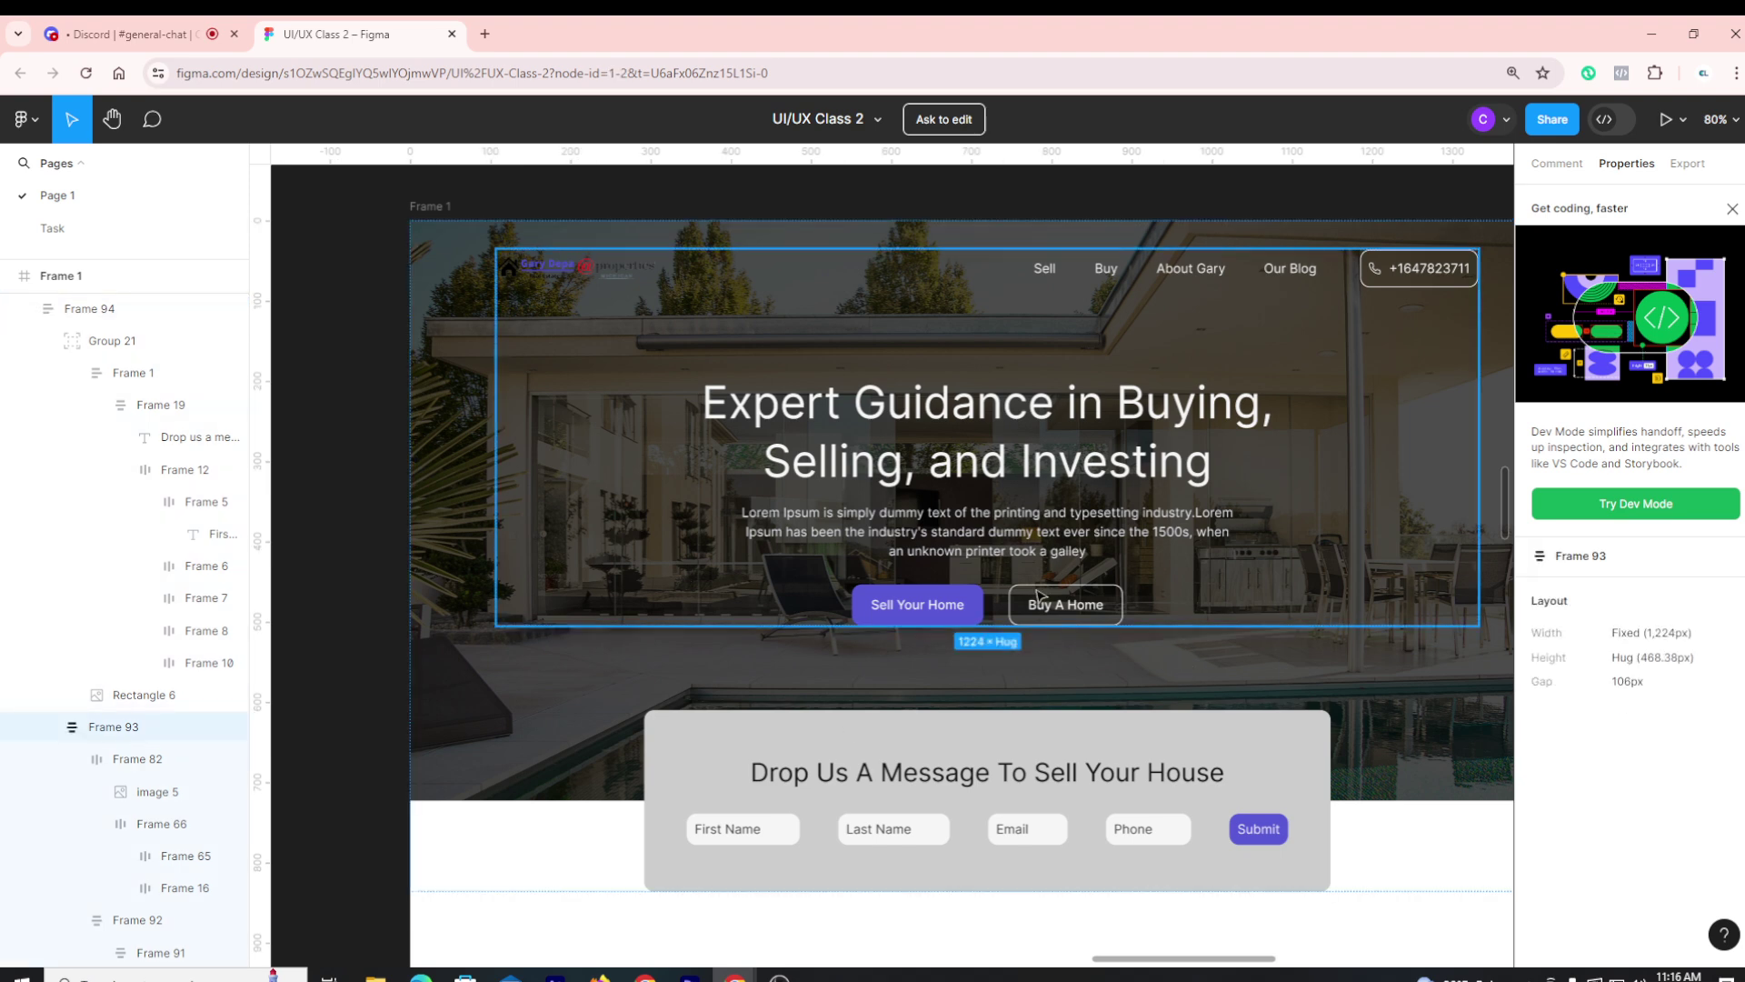
double_click(1043, 597)
double_click(1045, 598)
double_click(1049, 600)
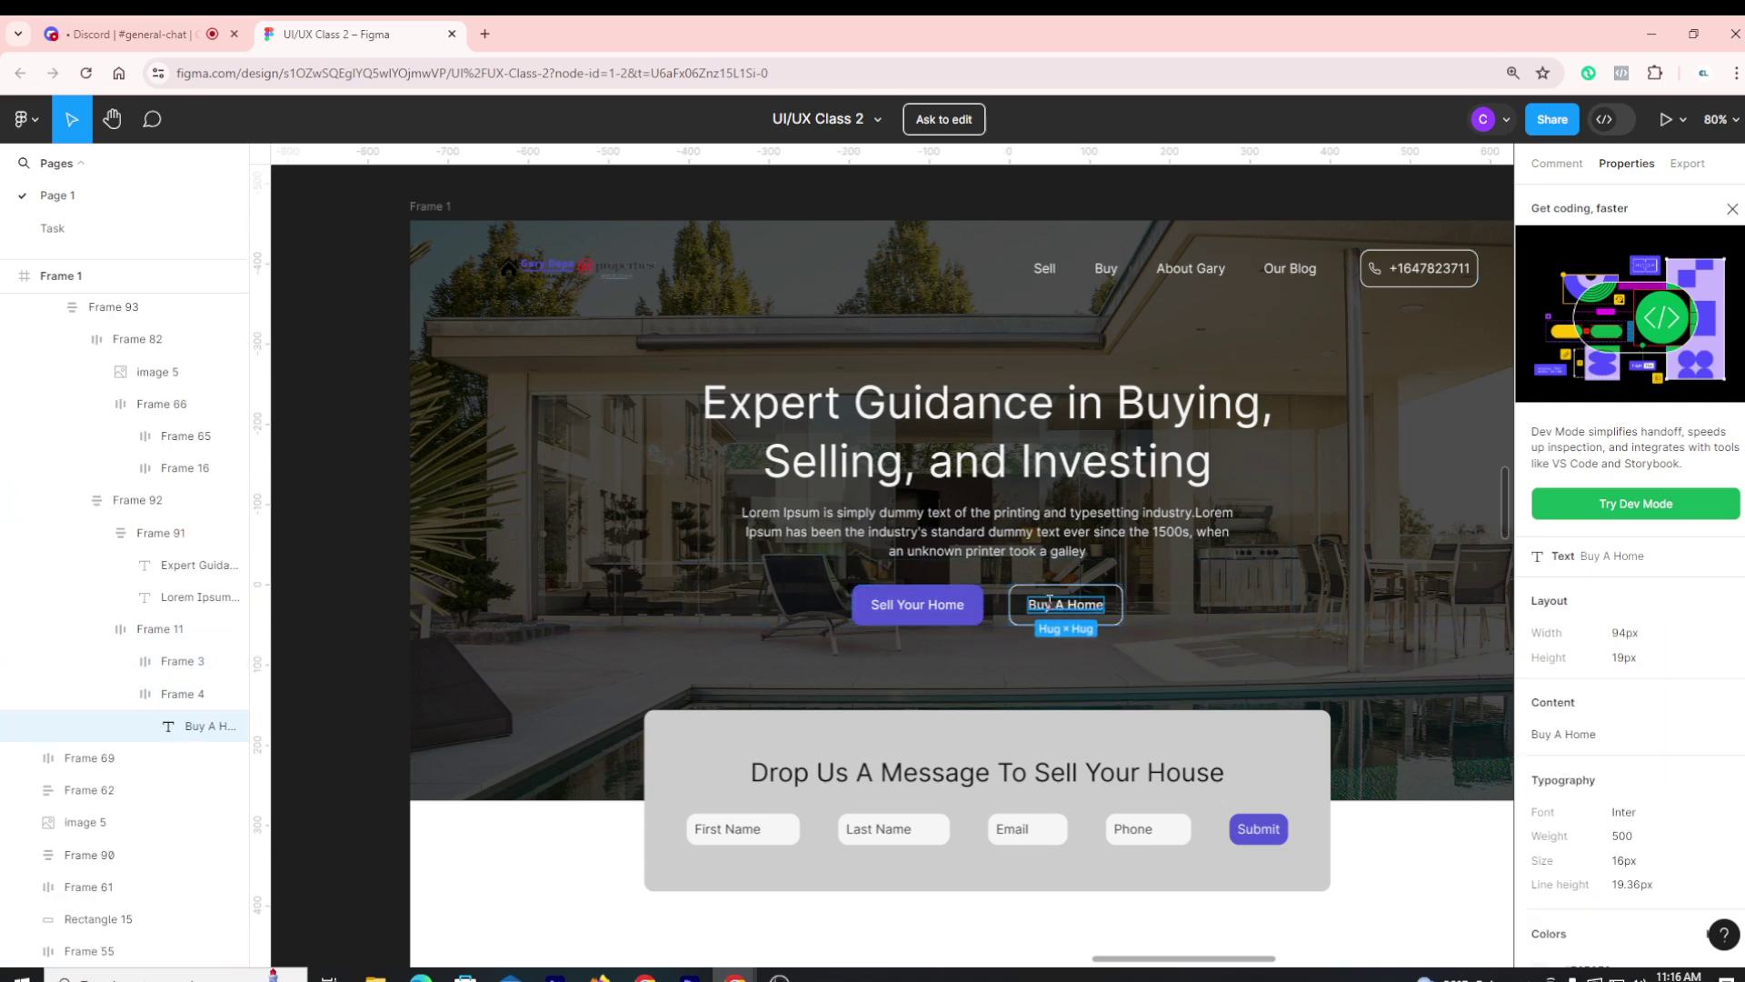
Inspect the Buy A Home button's size, radius, padding and border properties, and deselect it
left_click(968, 611)
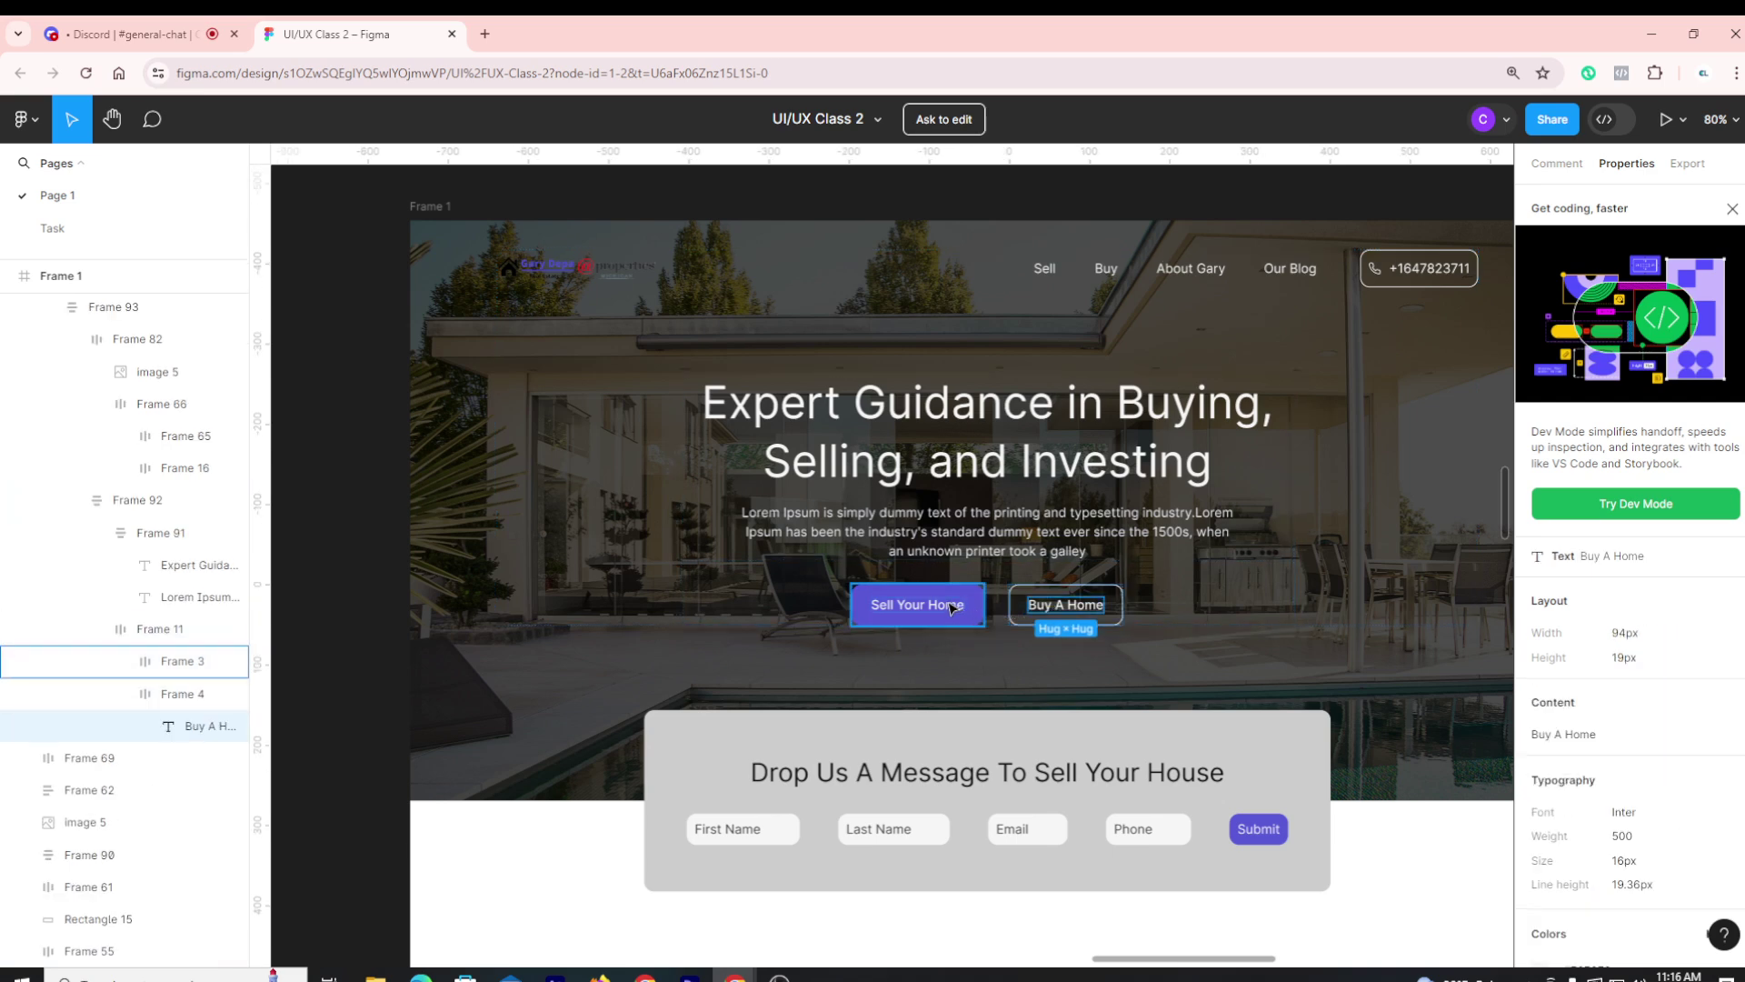
left_click(1079, 611)
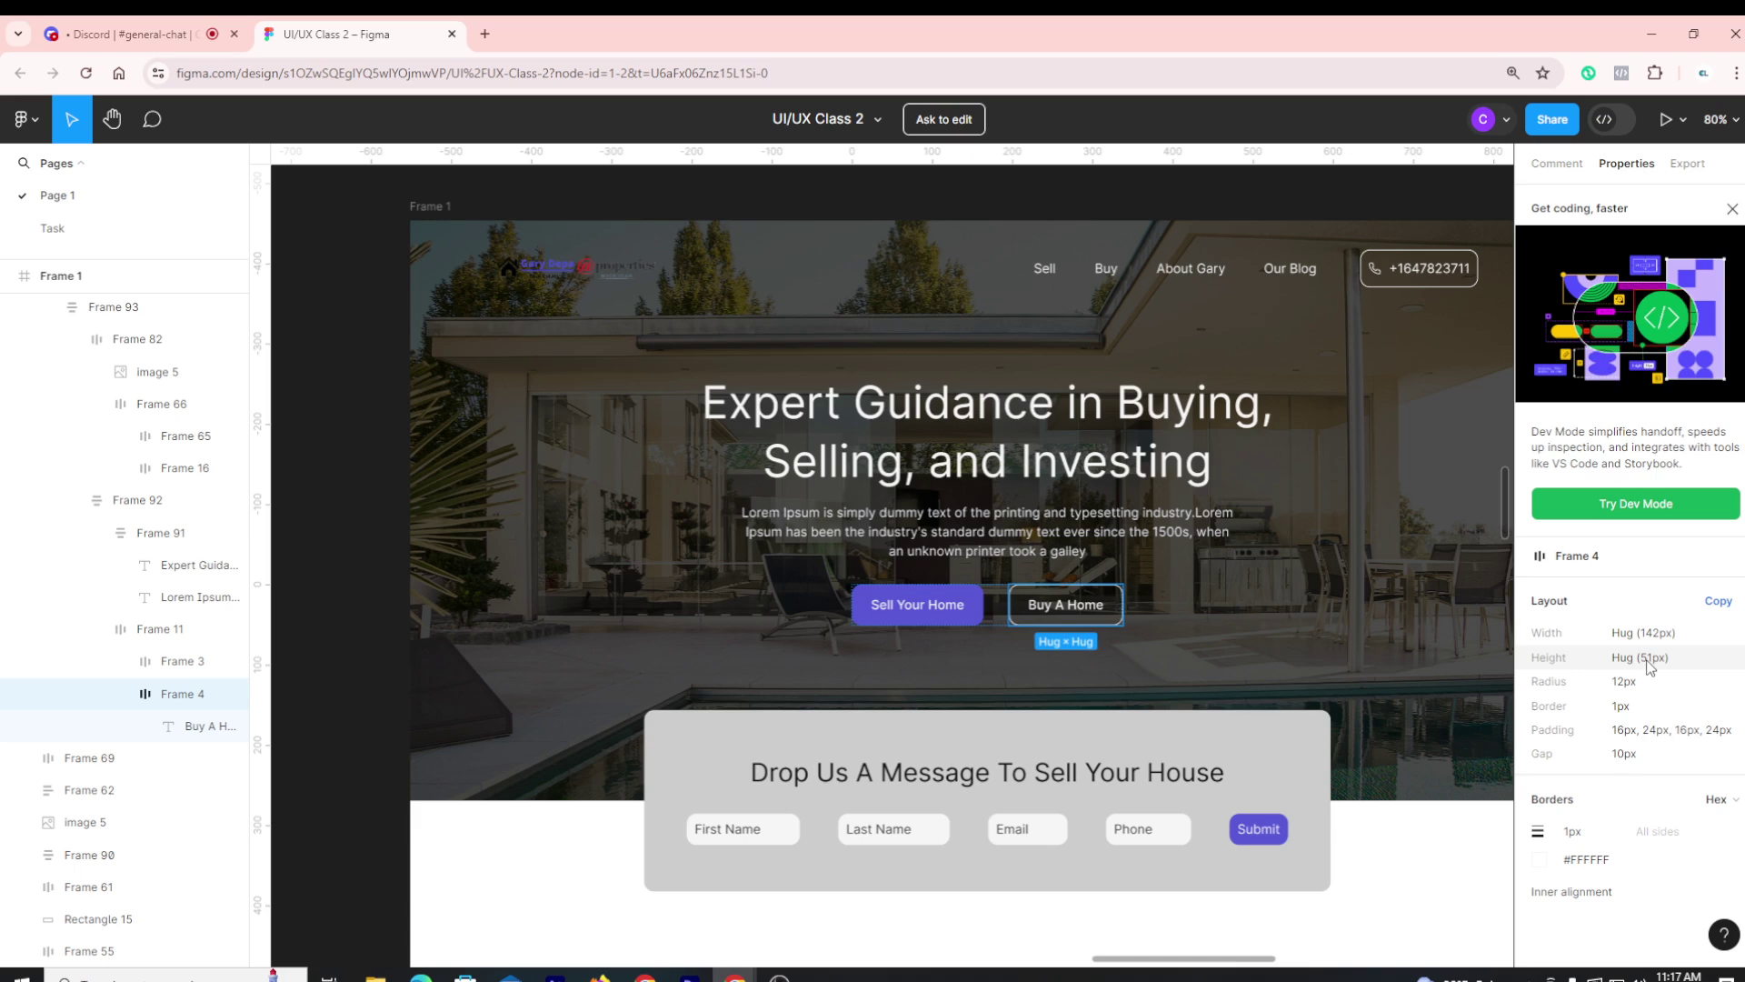
left_click(1124, 622)
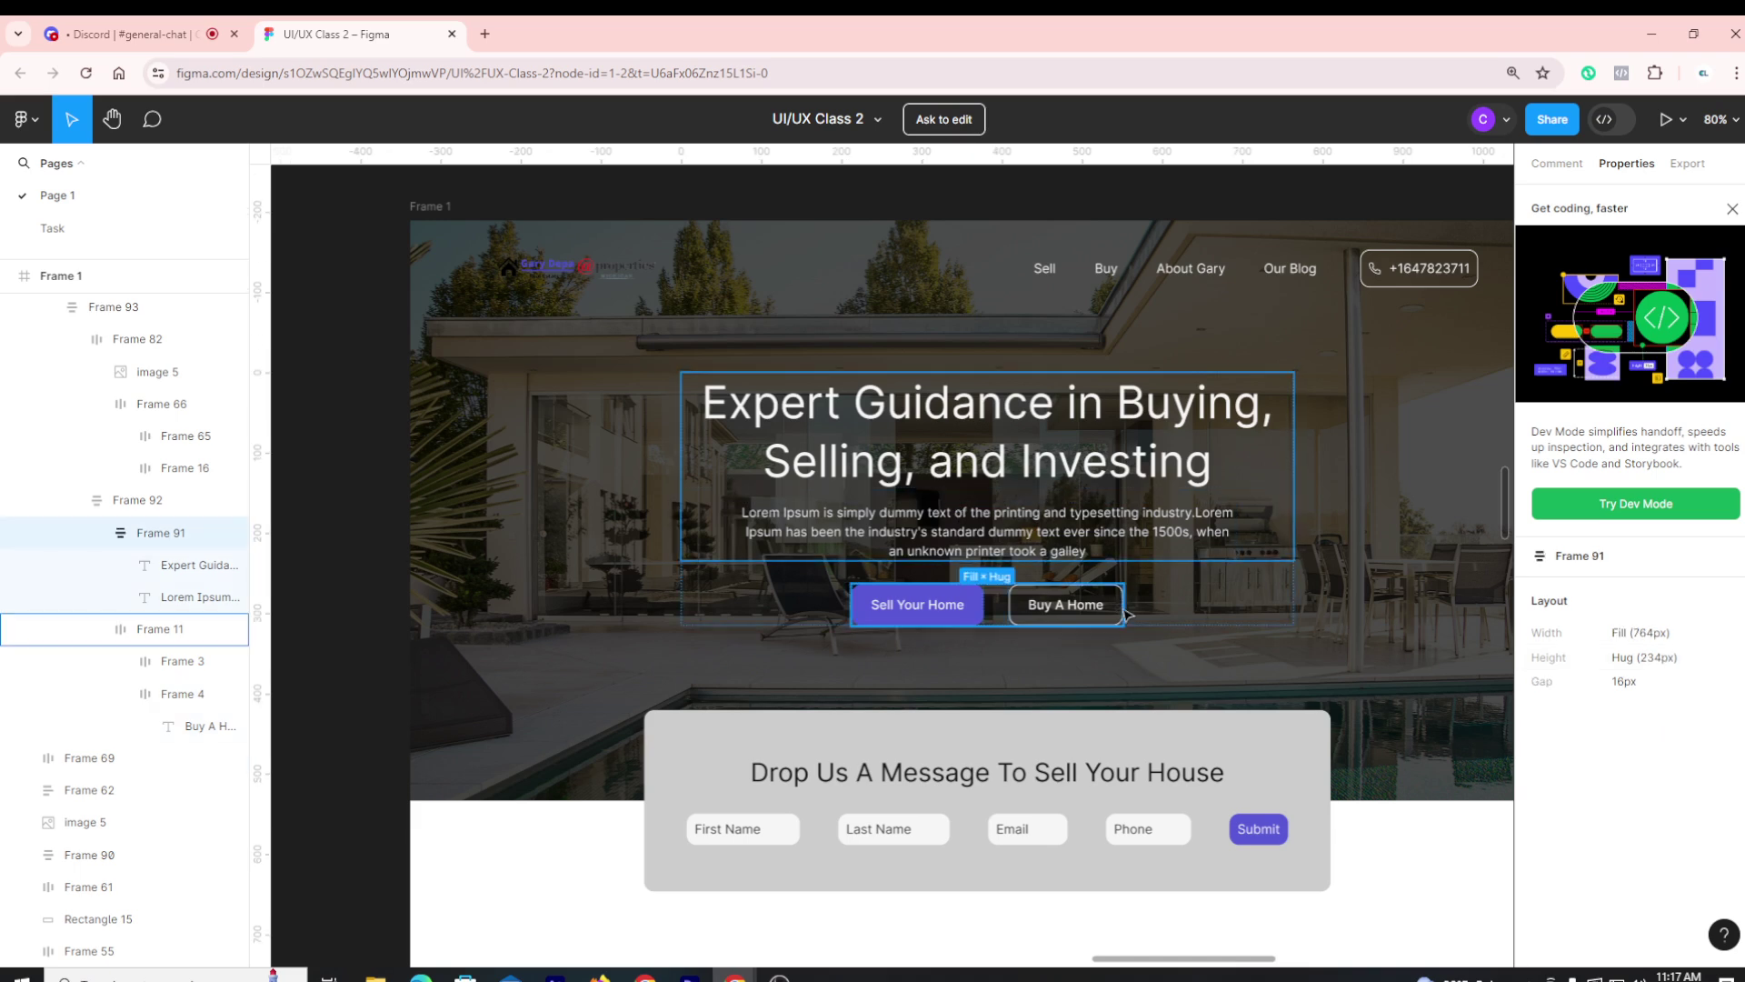
left_click(1079, 616)
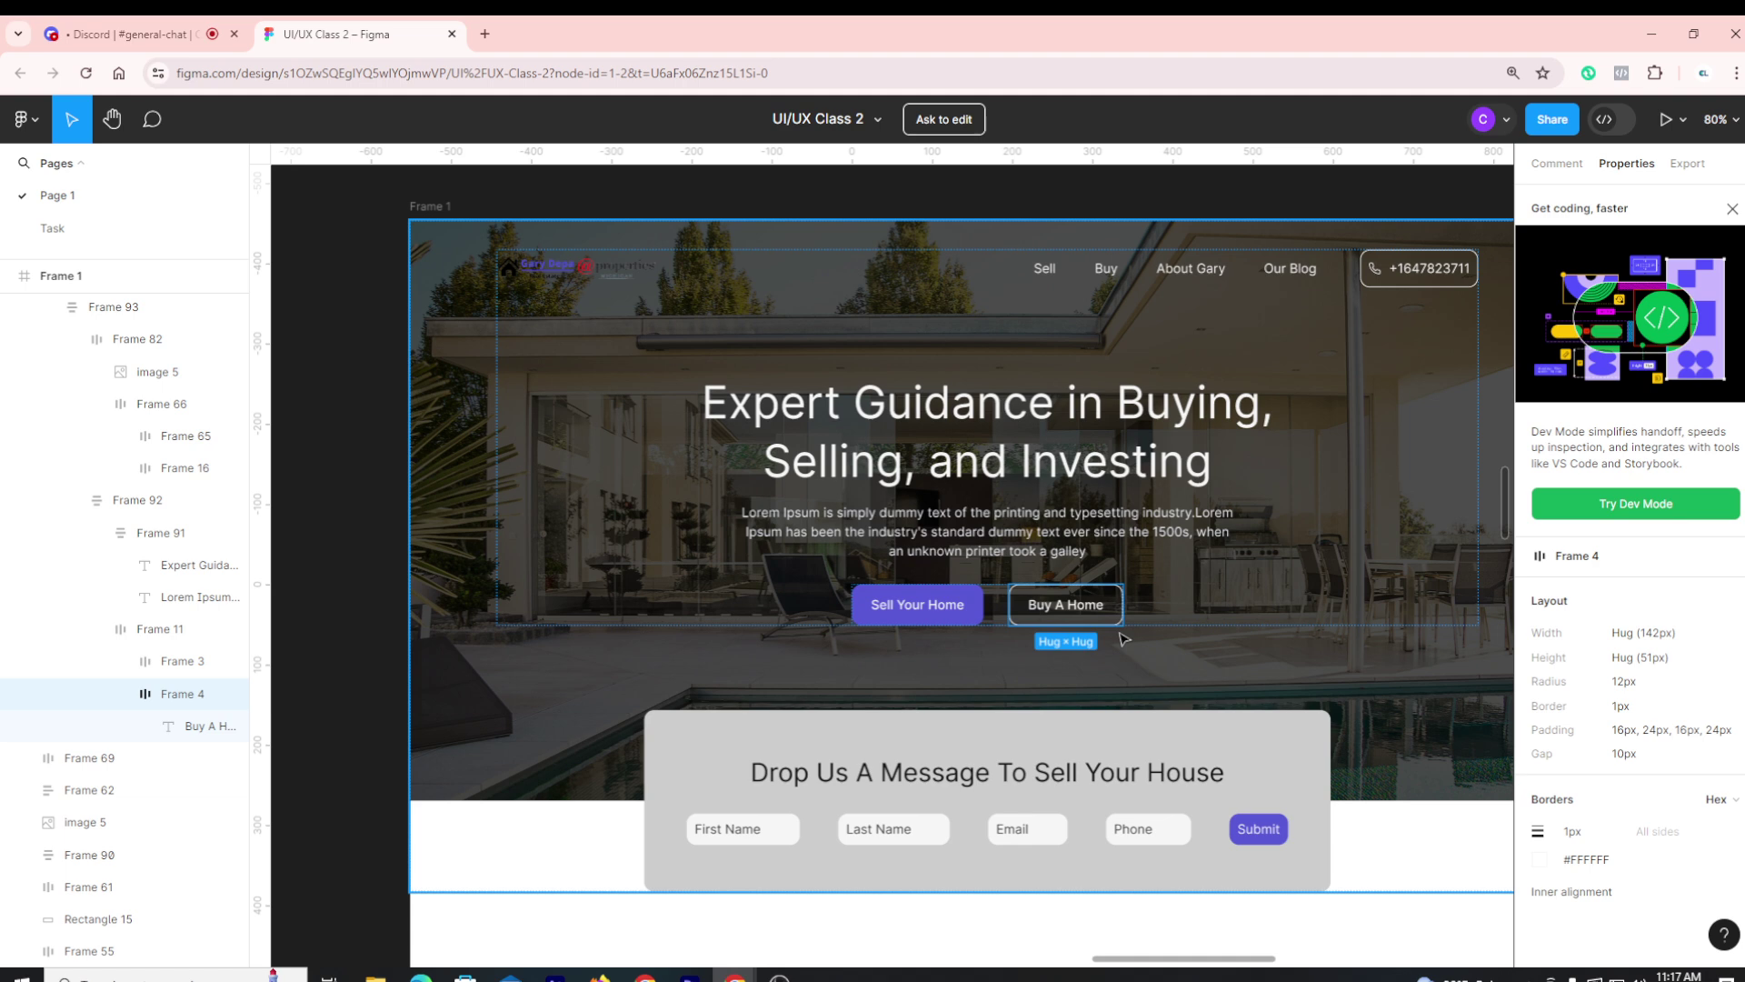
left_click(384, 649)
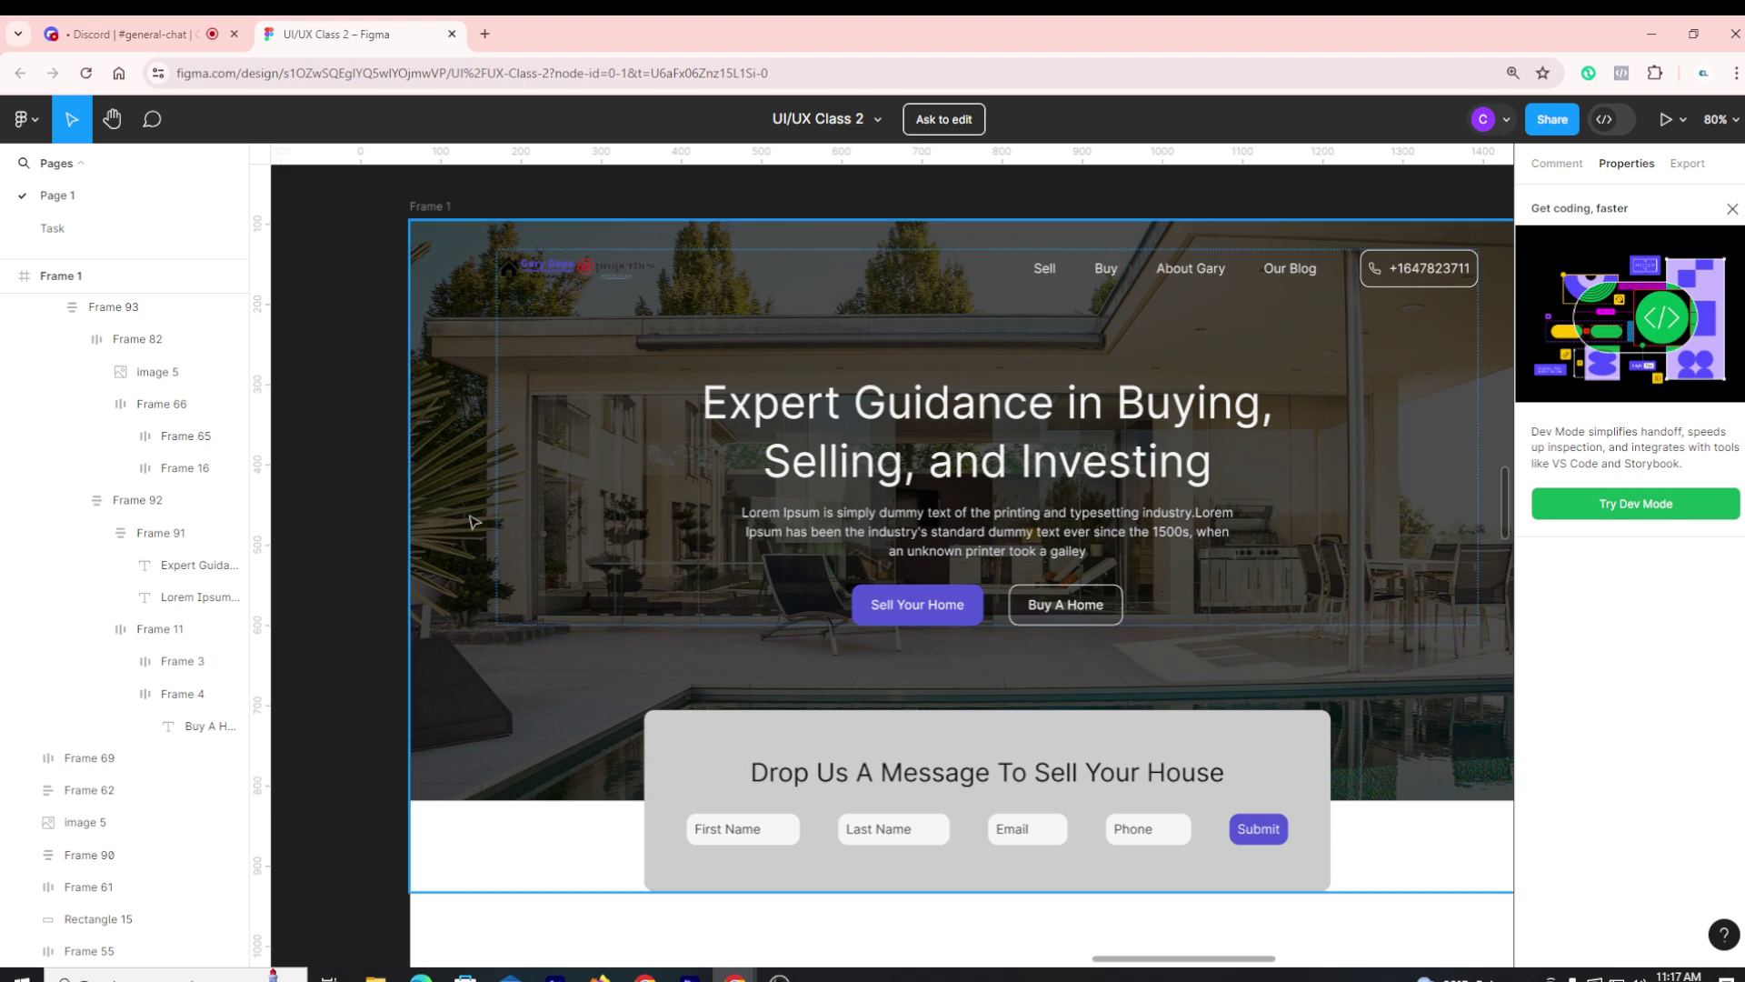
Inspect the First Name label and the Last Name, Email and Phone fields of the message form in turn
scroll(441, 545, "down", 2)
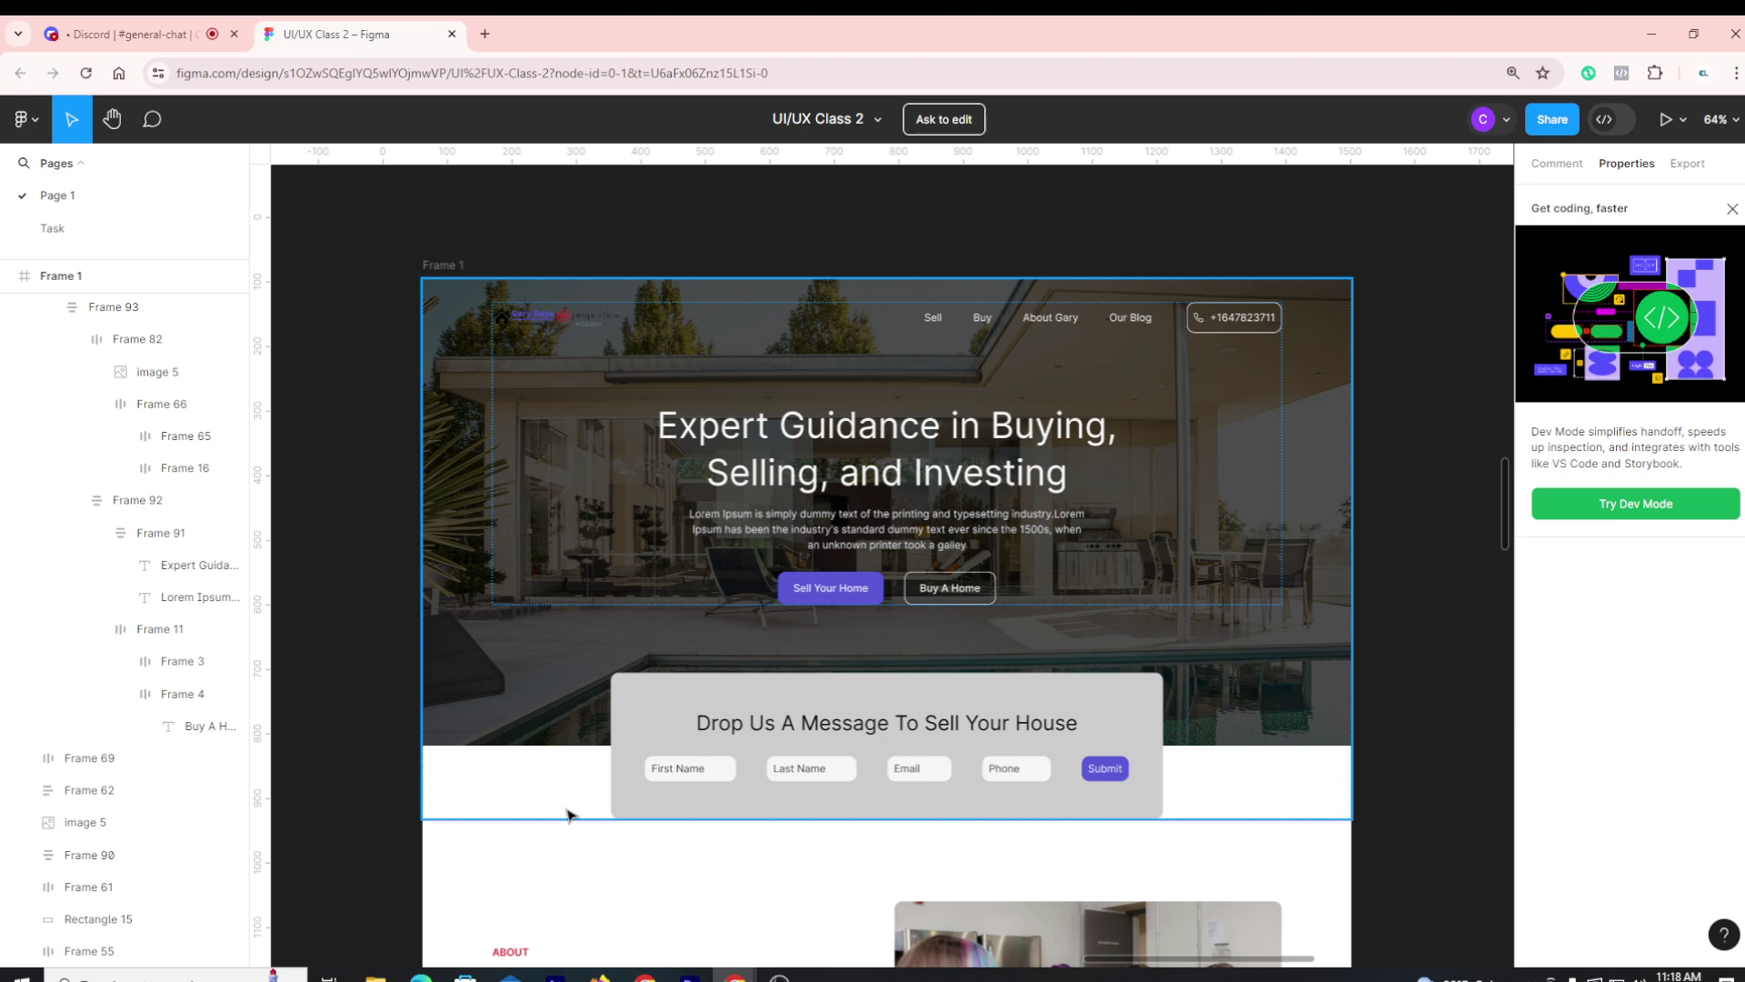
left_click(689, 769)
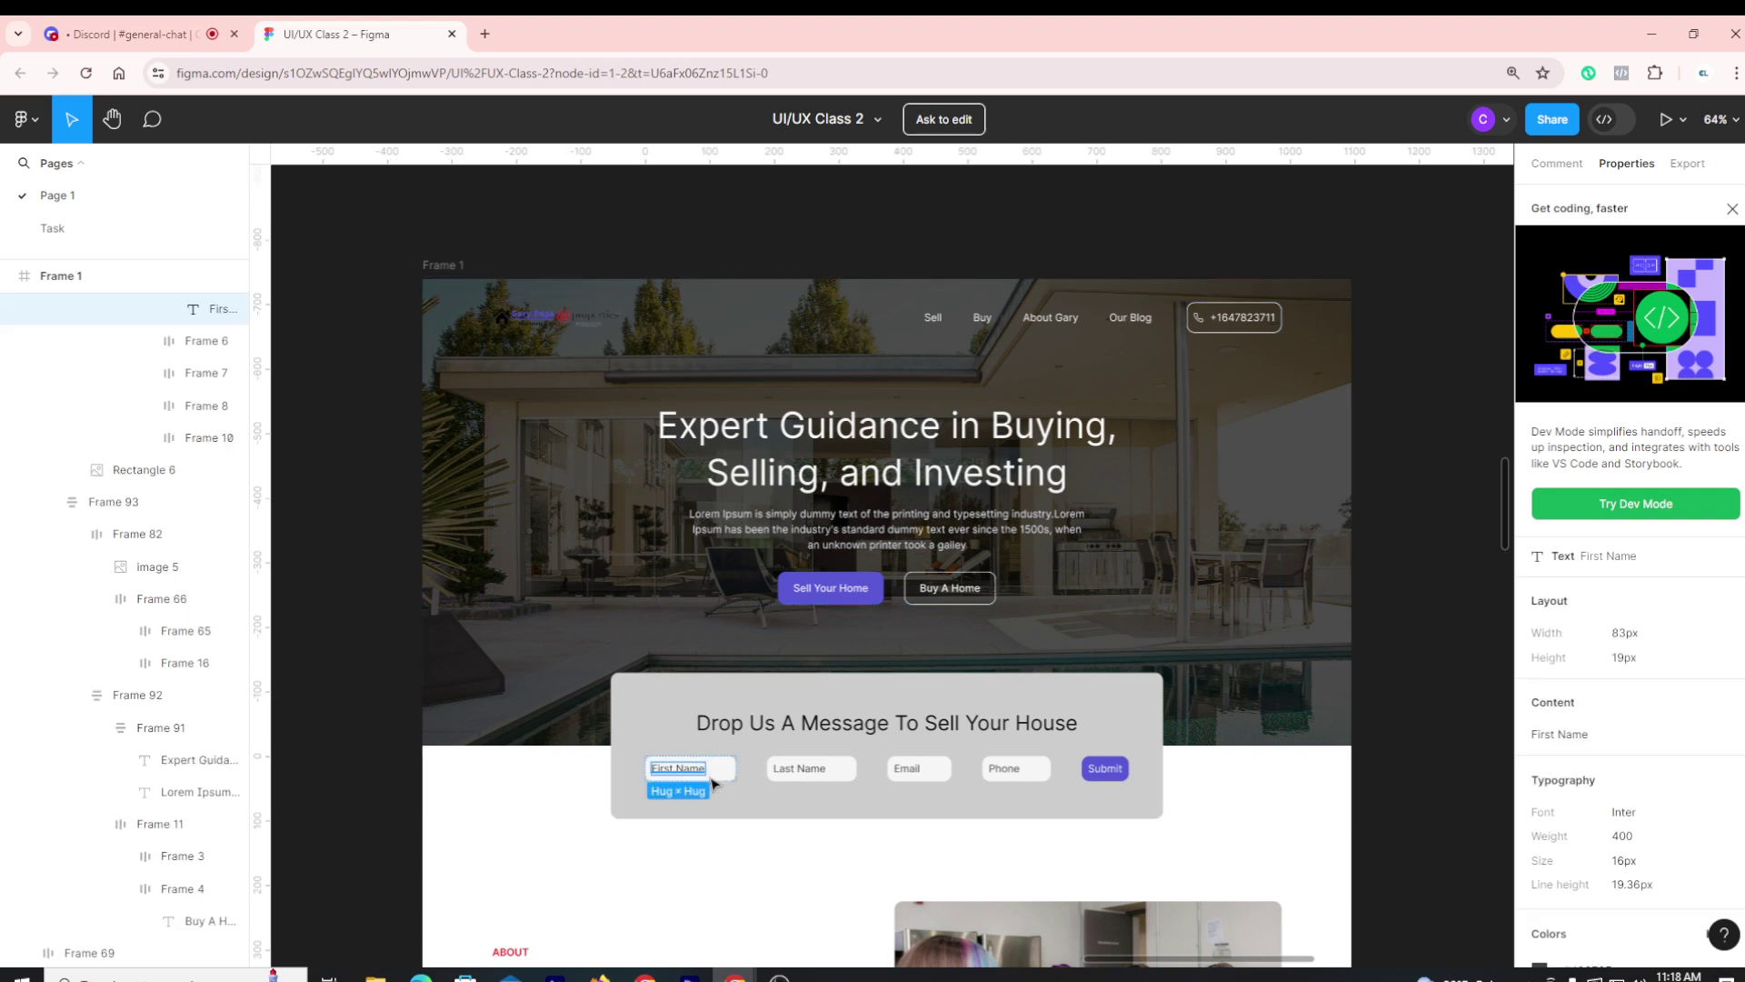
left_click(837, 775)
left_click(934, 780)
left_click(1033, 766)
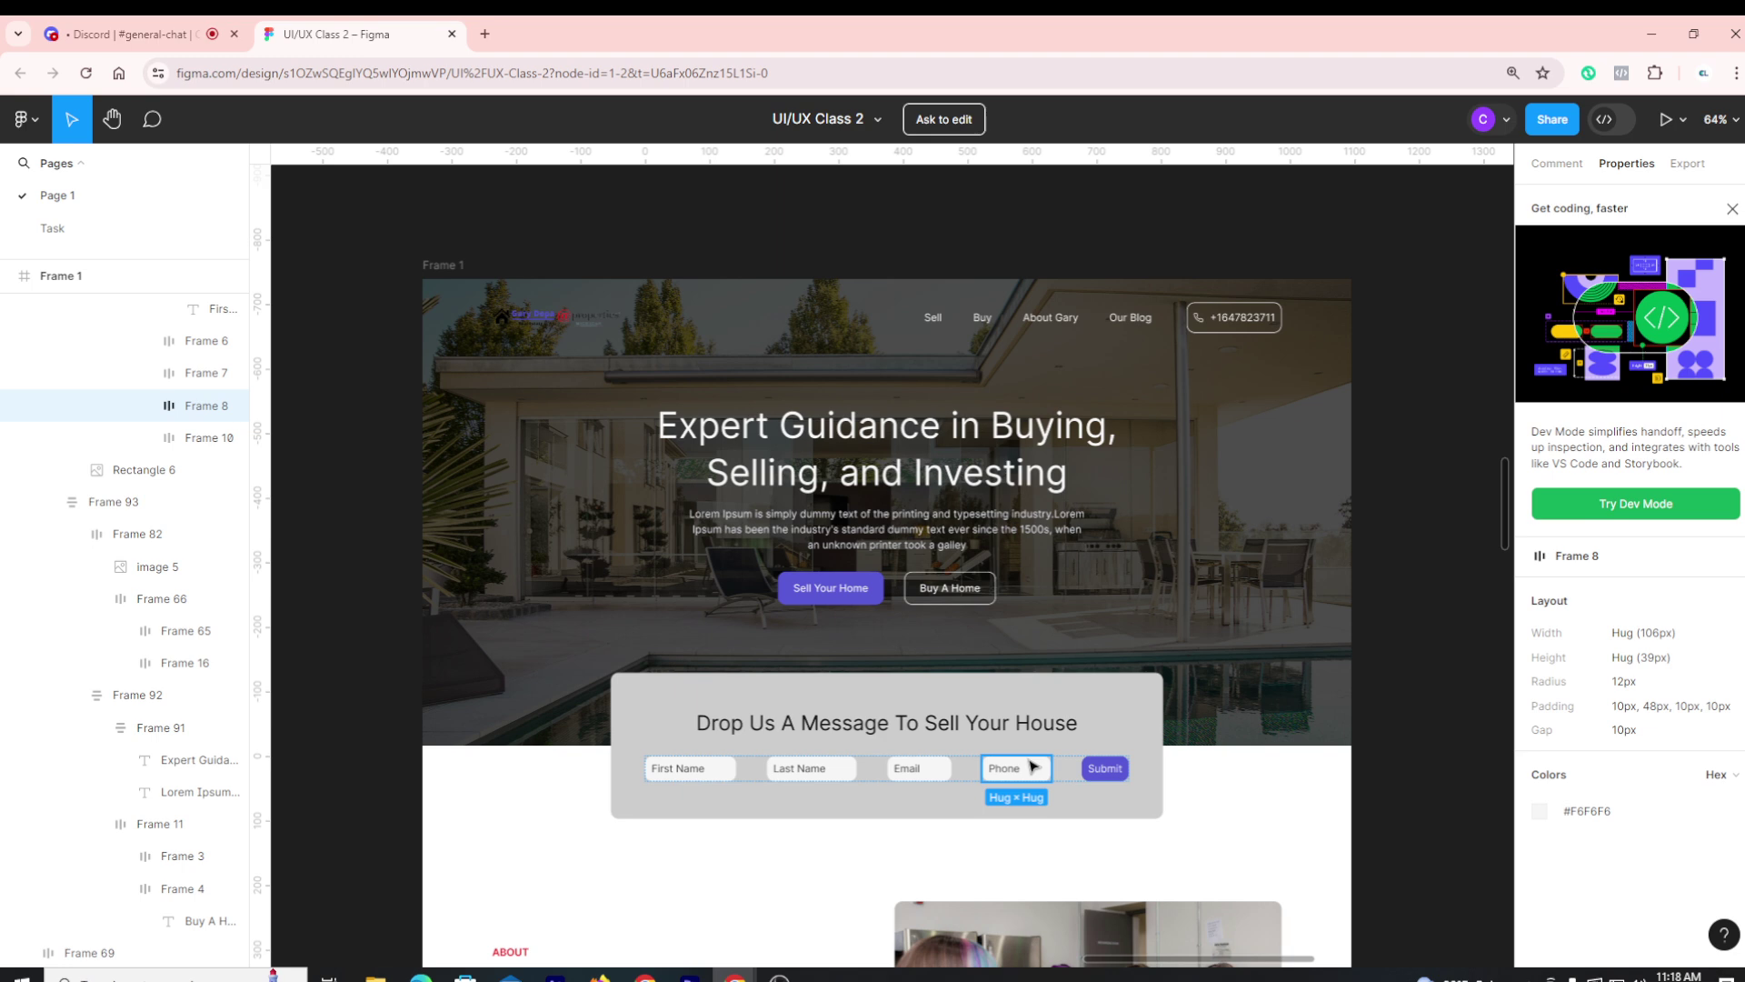
scroll(631, 811, "up", 2)
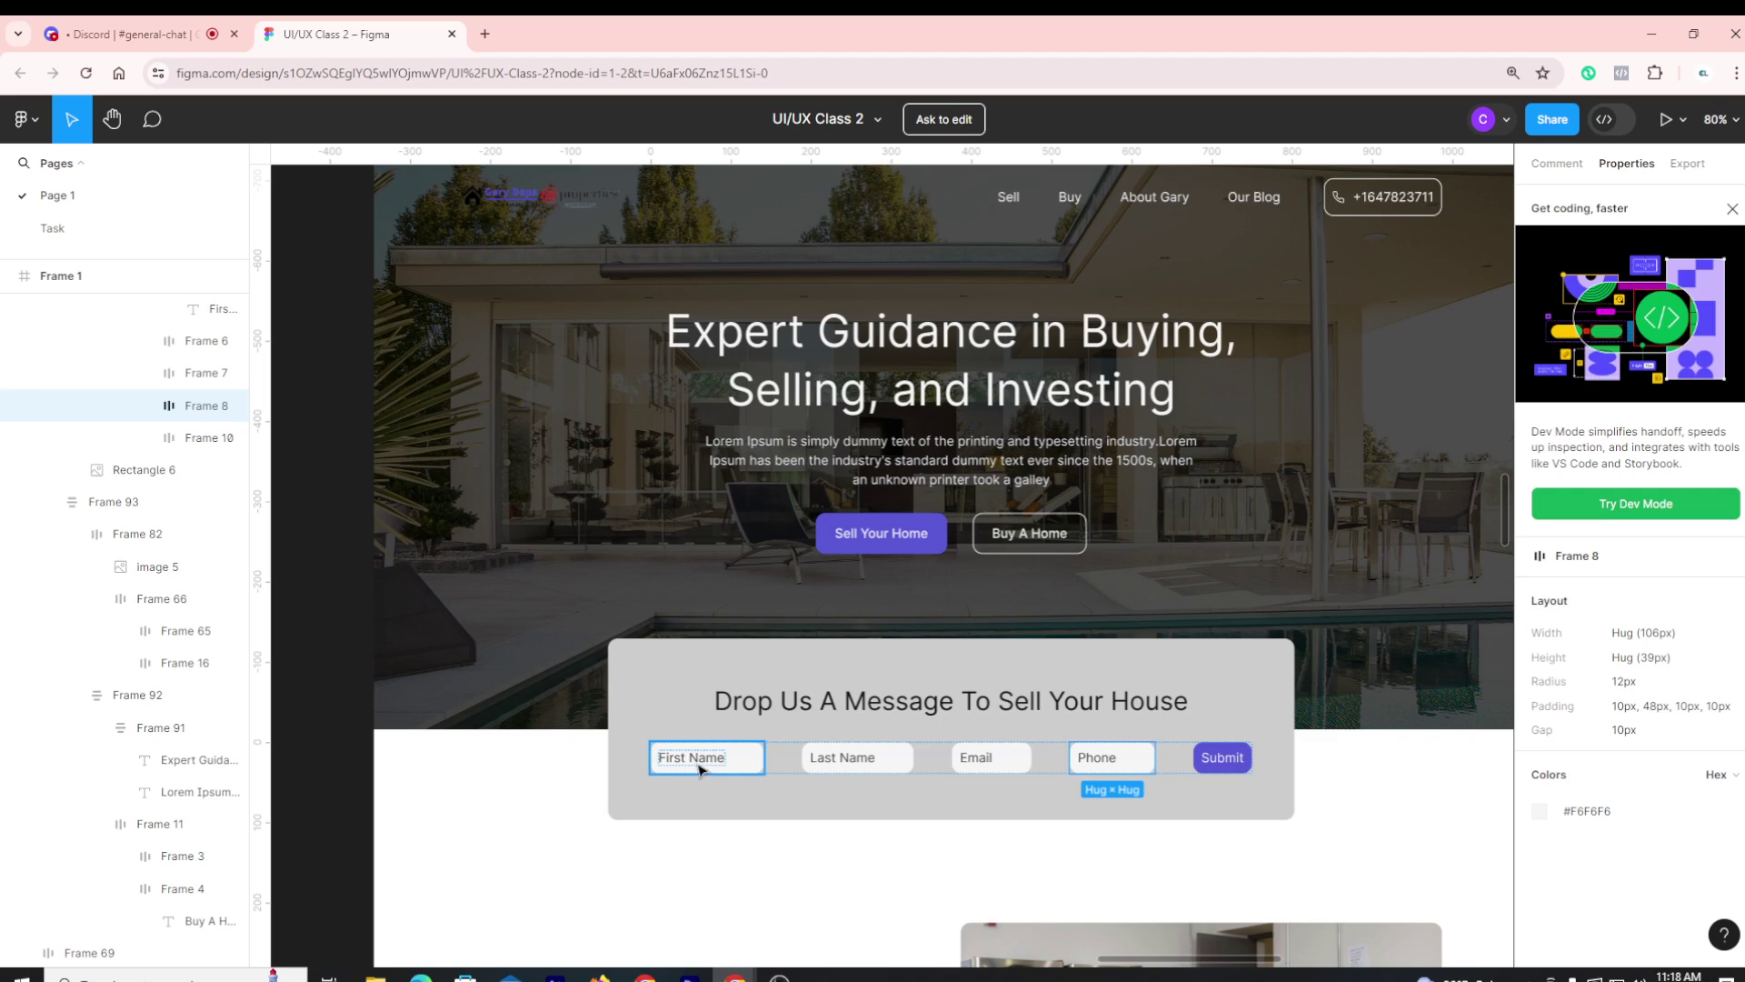
left_click(834, 768)
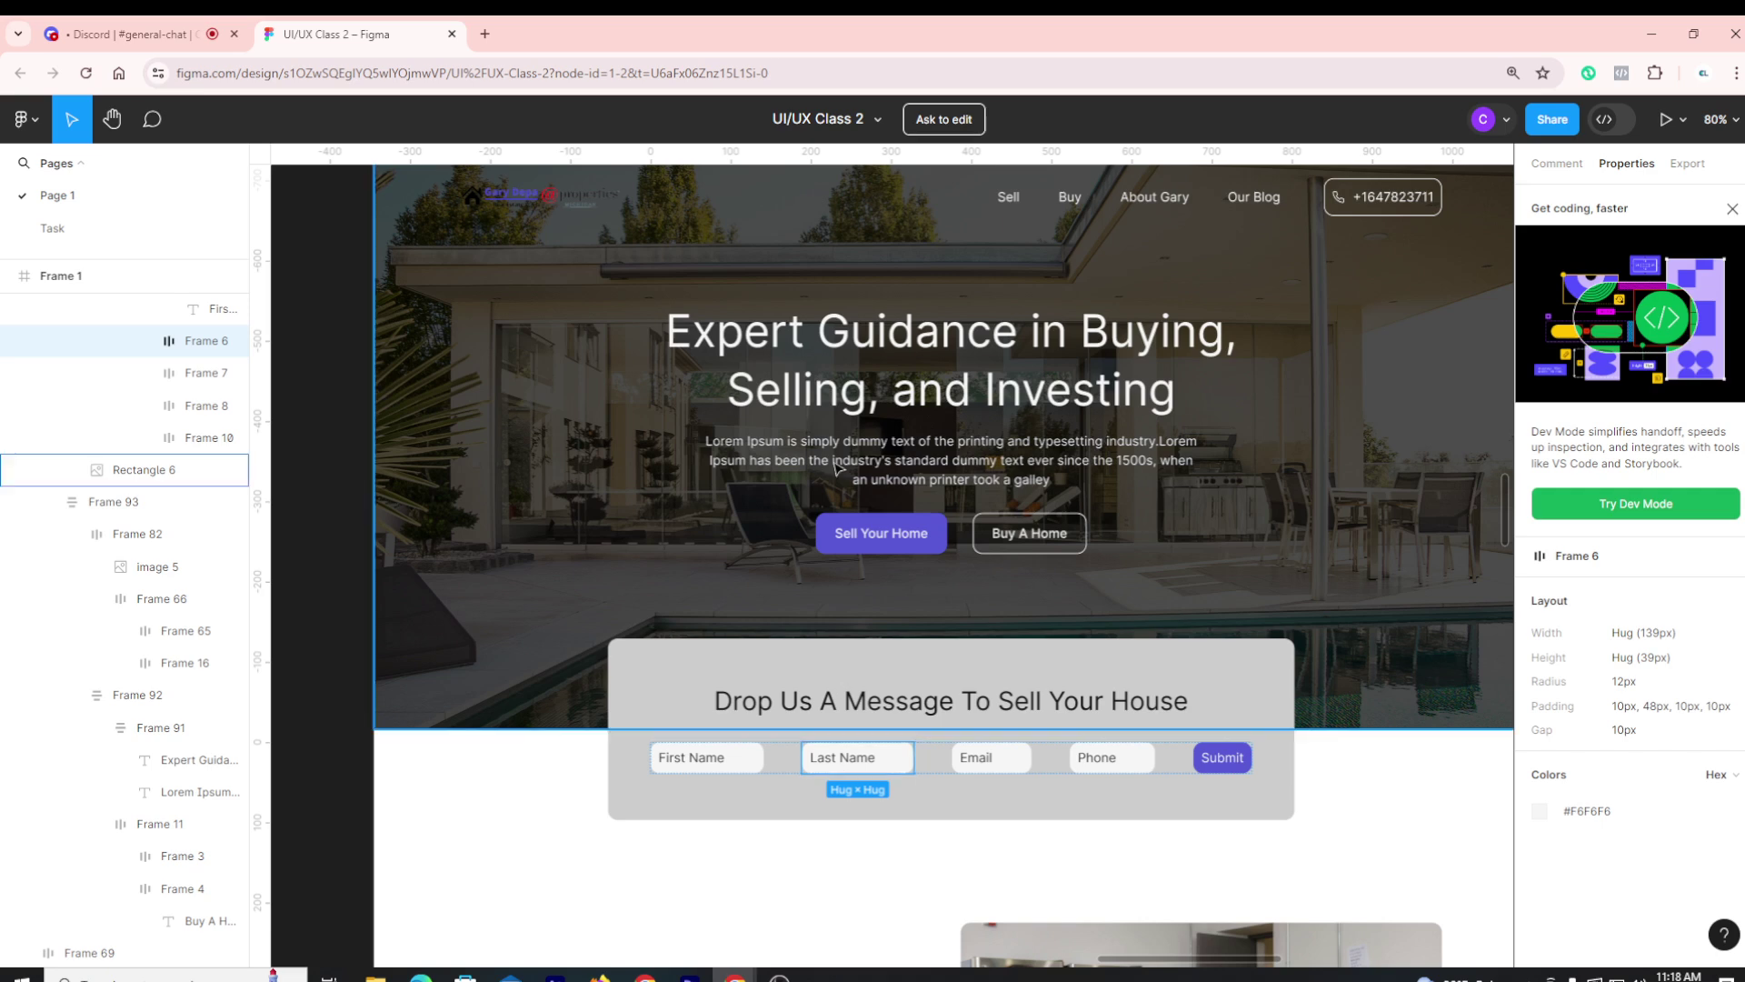
left_click(610, 72)
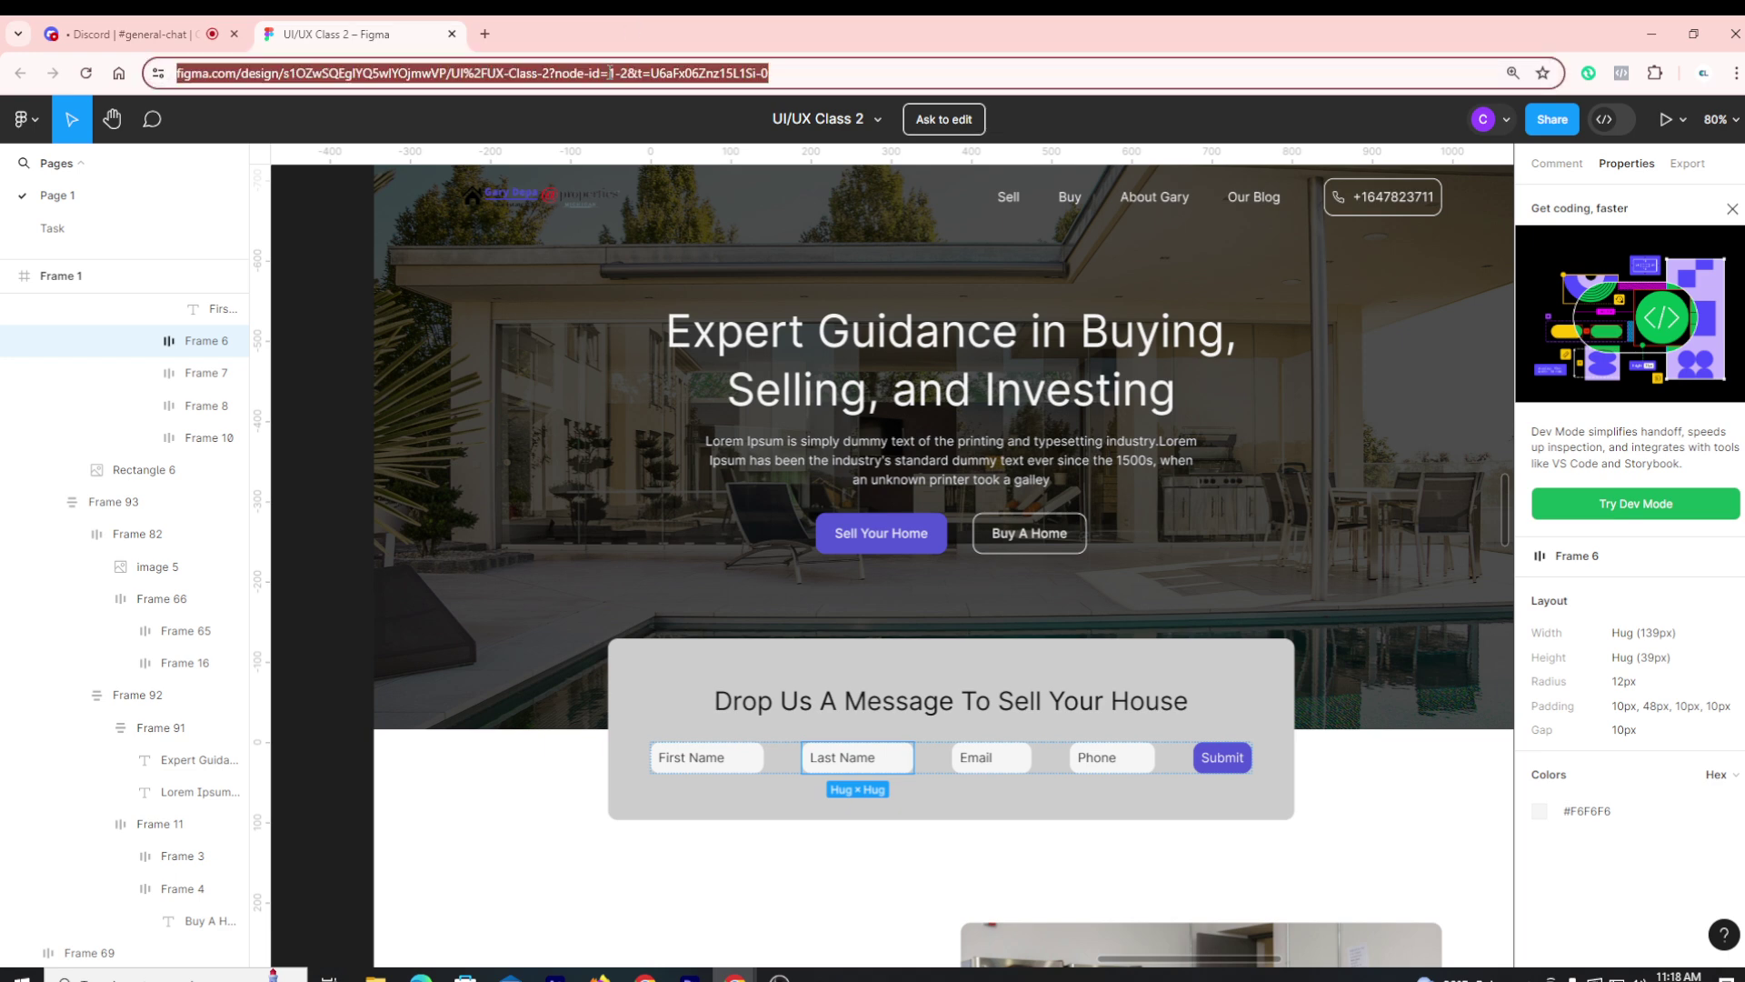
type("gfodilgdsfgjd;fgl")
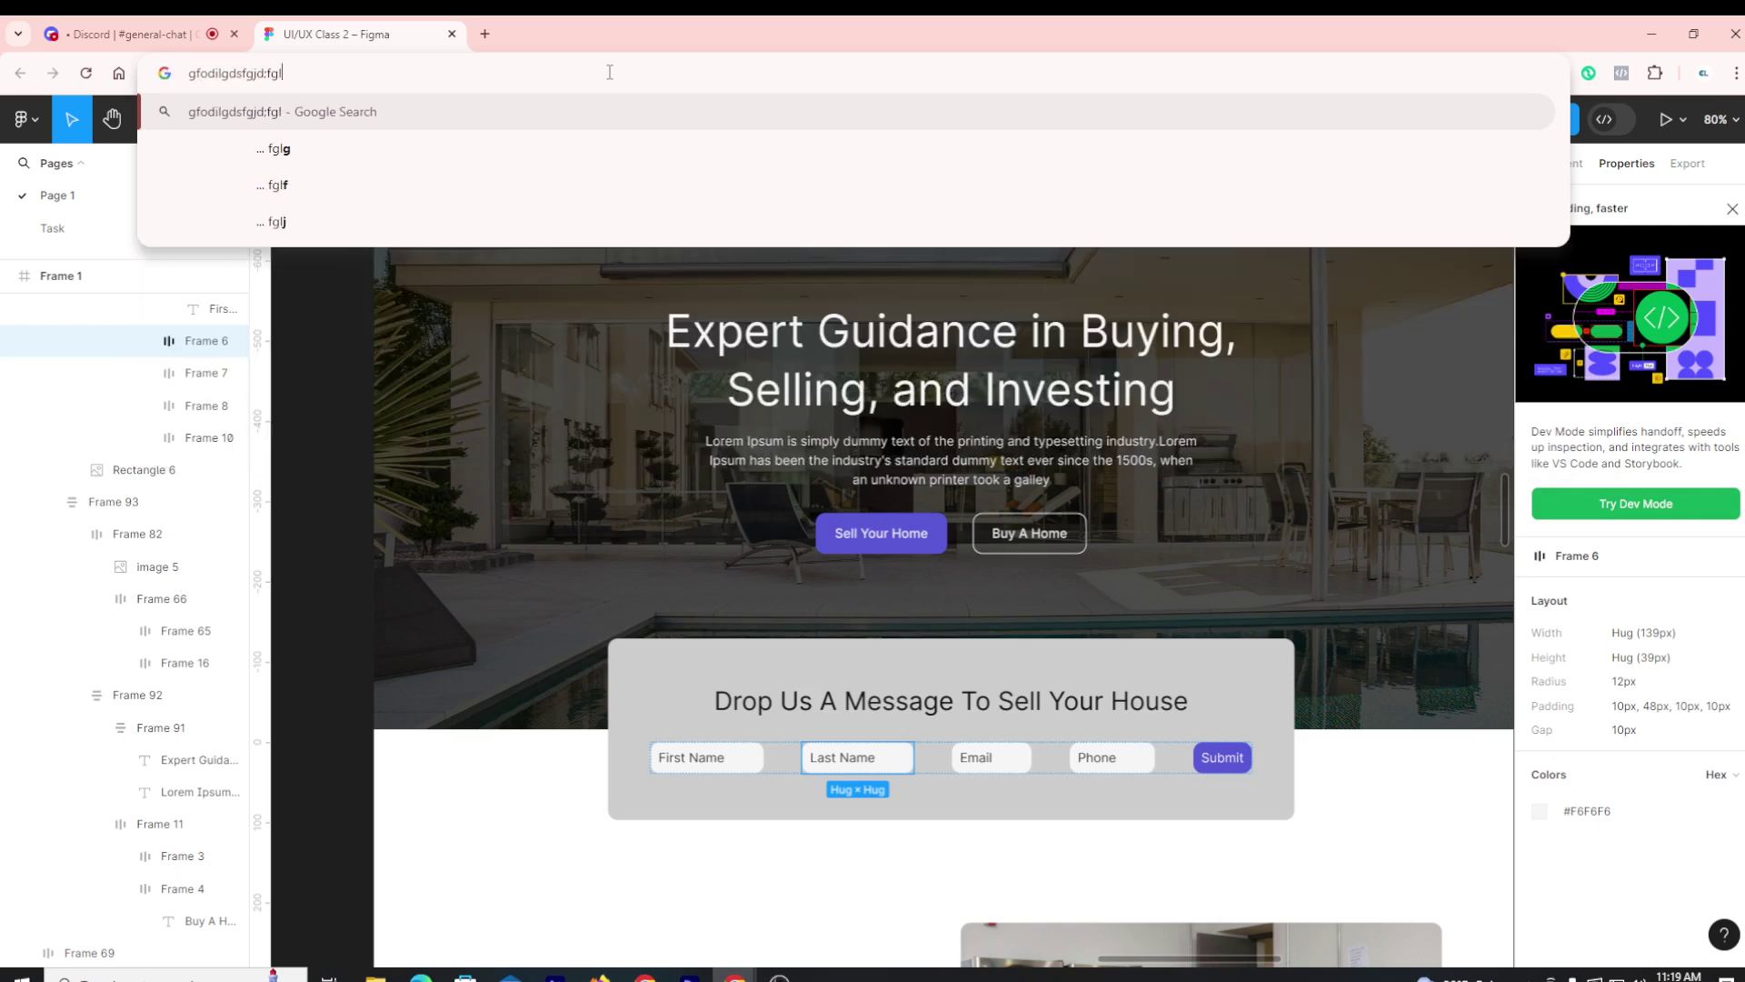
key("ctrl+a")
key("BackSpace")
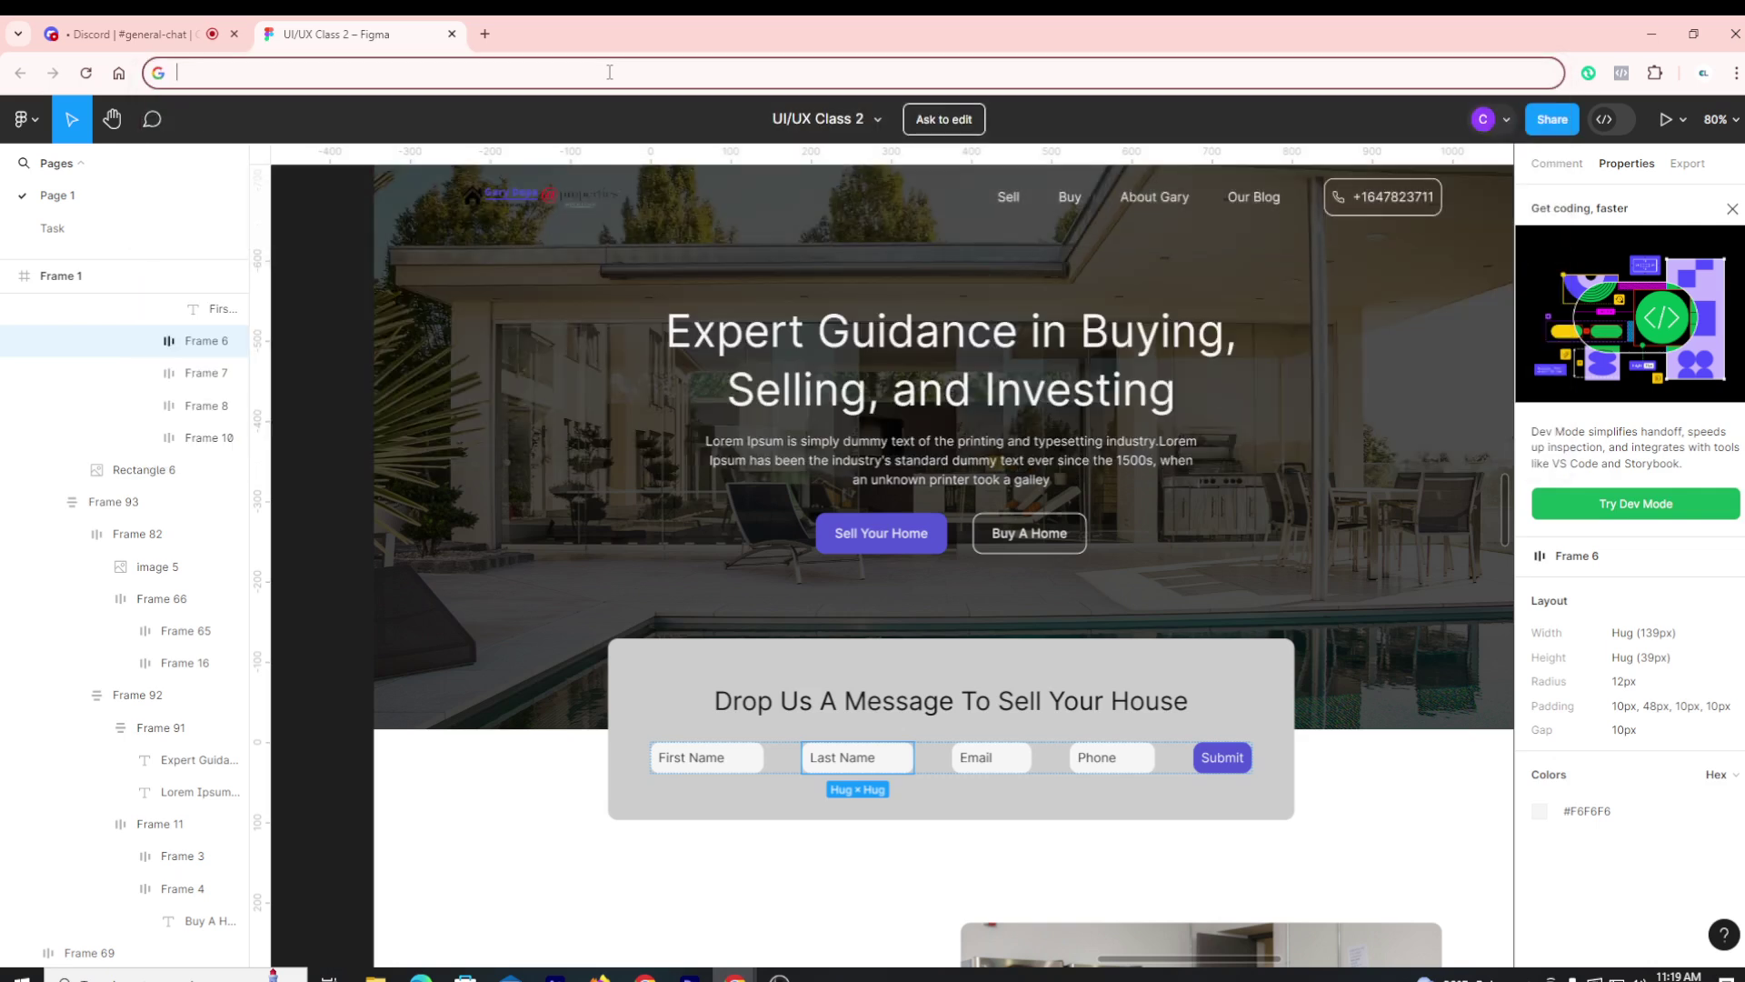
left_click(310, 557)
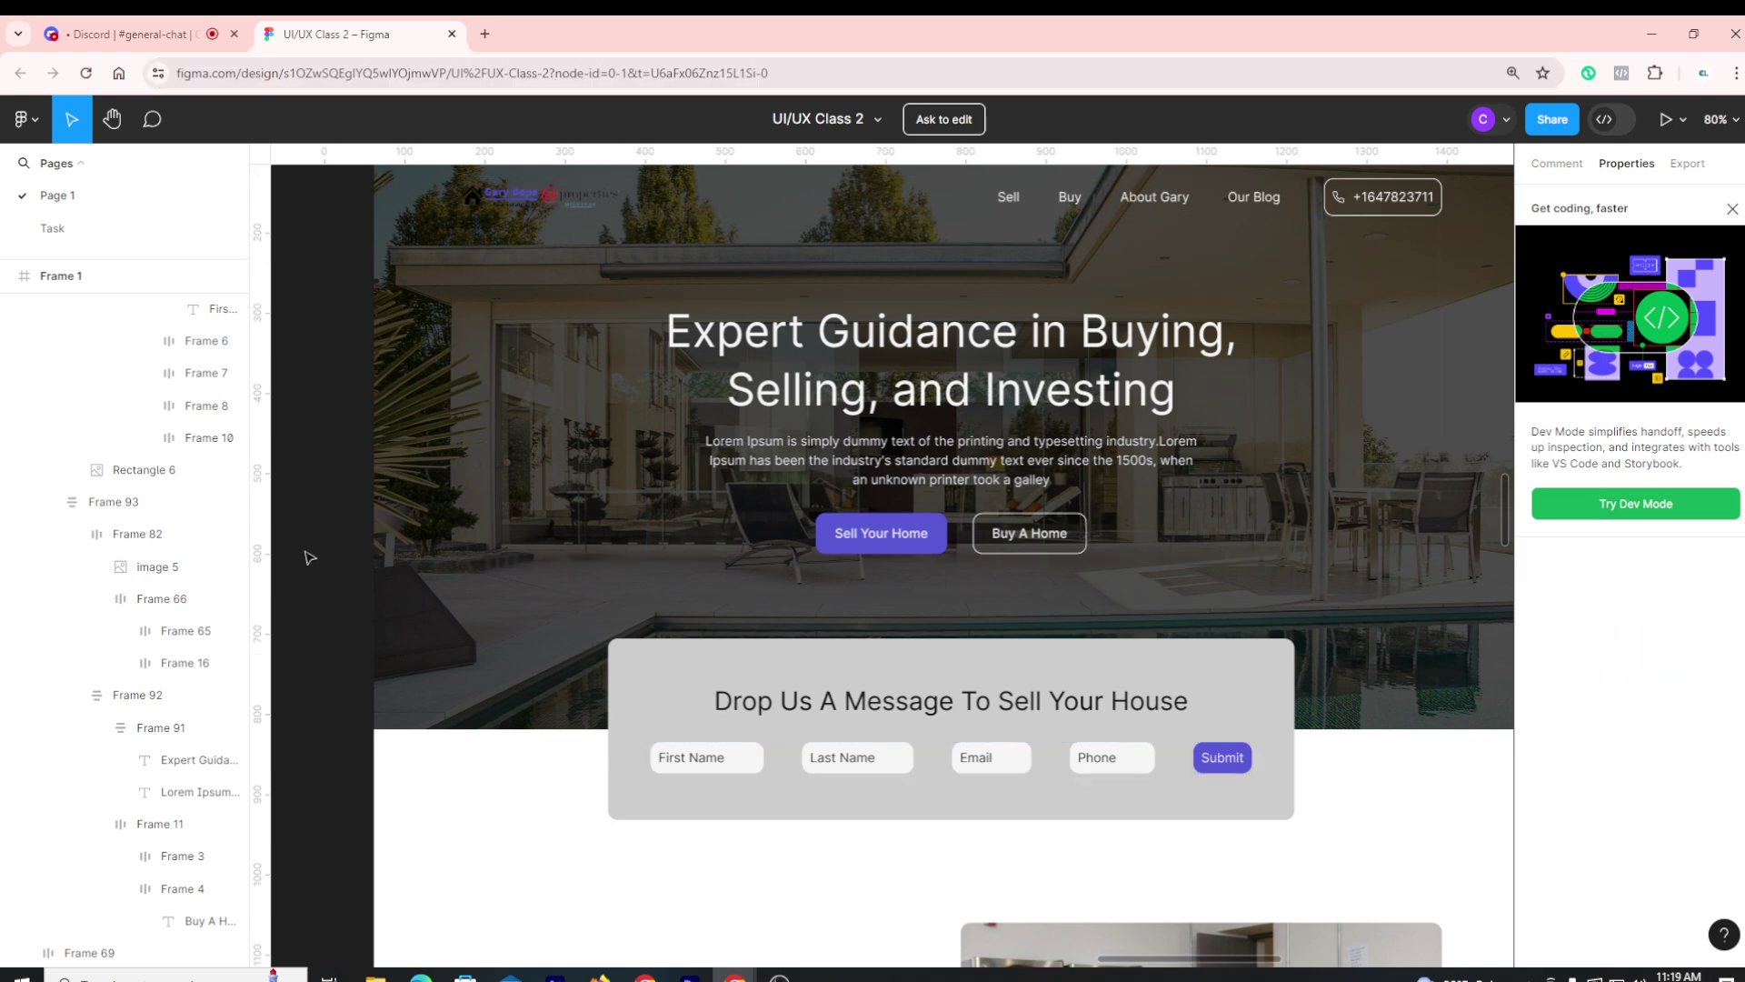
Look over the page from the hero and message form through the About section to the Sell Your Home cards
scroll(1140, 791, "down", 3, "ctrl")
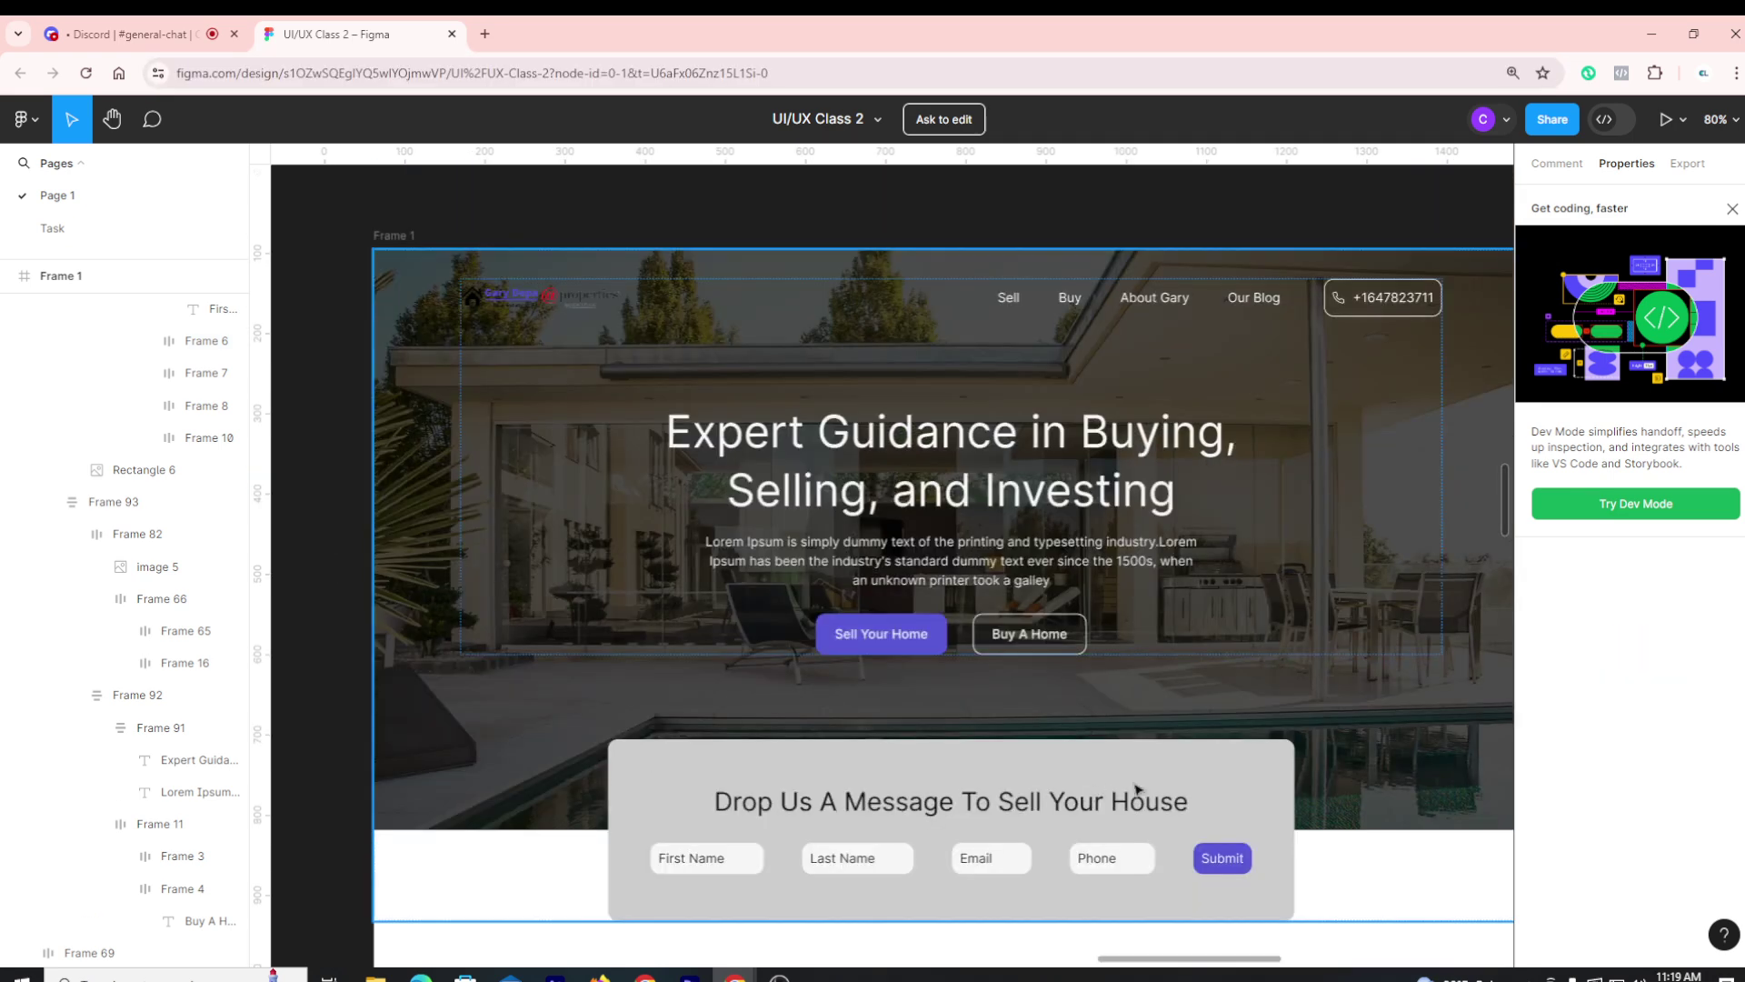
scroll(1158, 714, "down", 3)
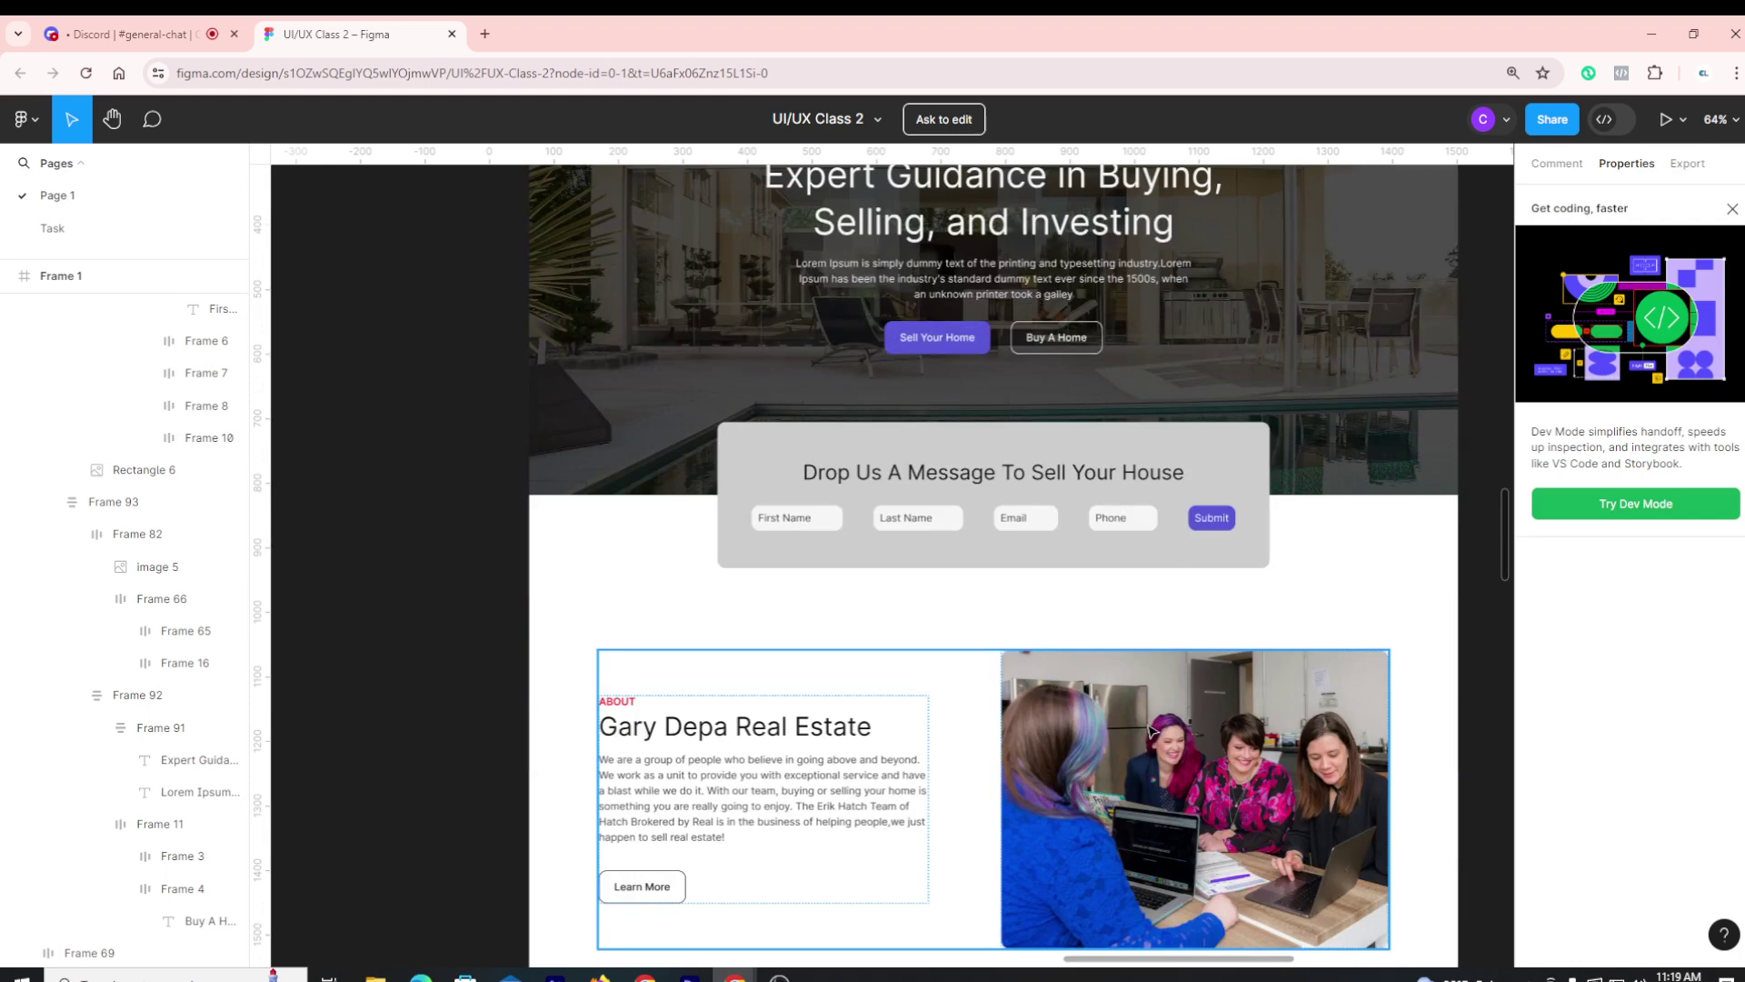
scroll(1150, 727, "down", 2)
scroll(1033, 618, "up", 3, "ctrl")
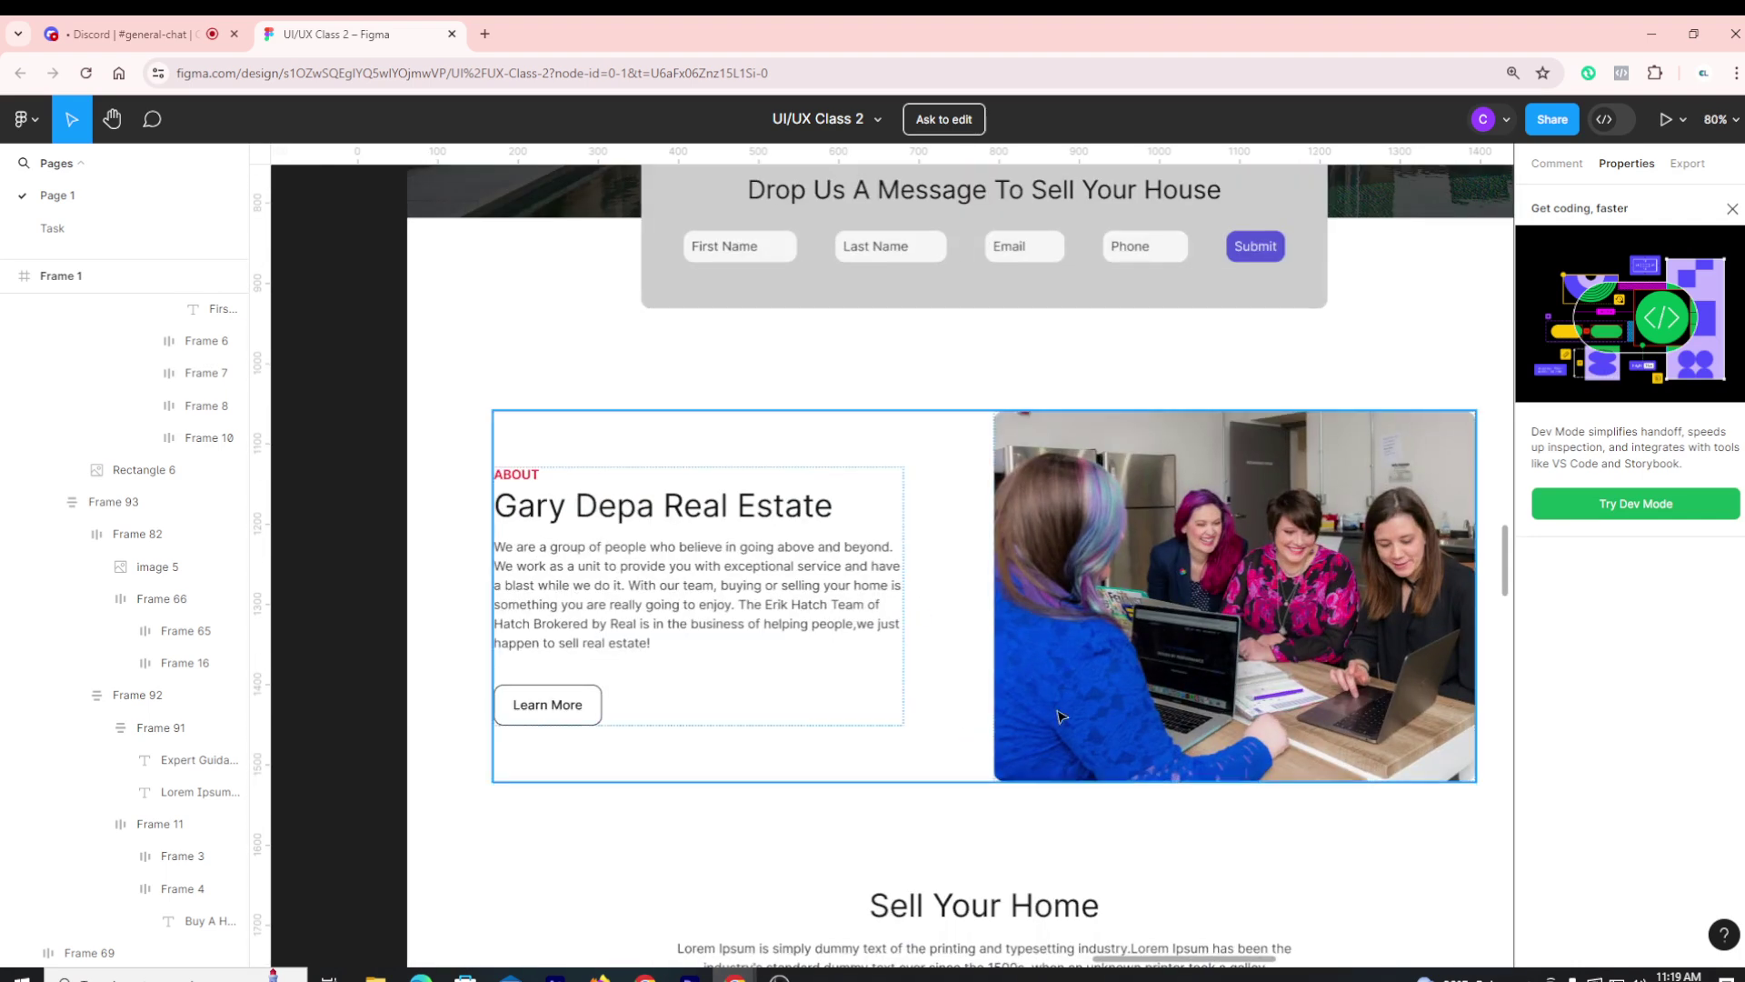
scroll(972, 805, "down", 1)
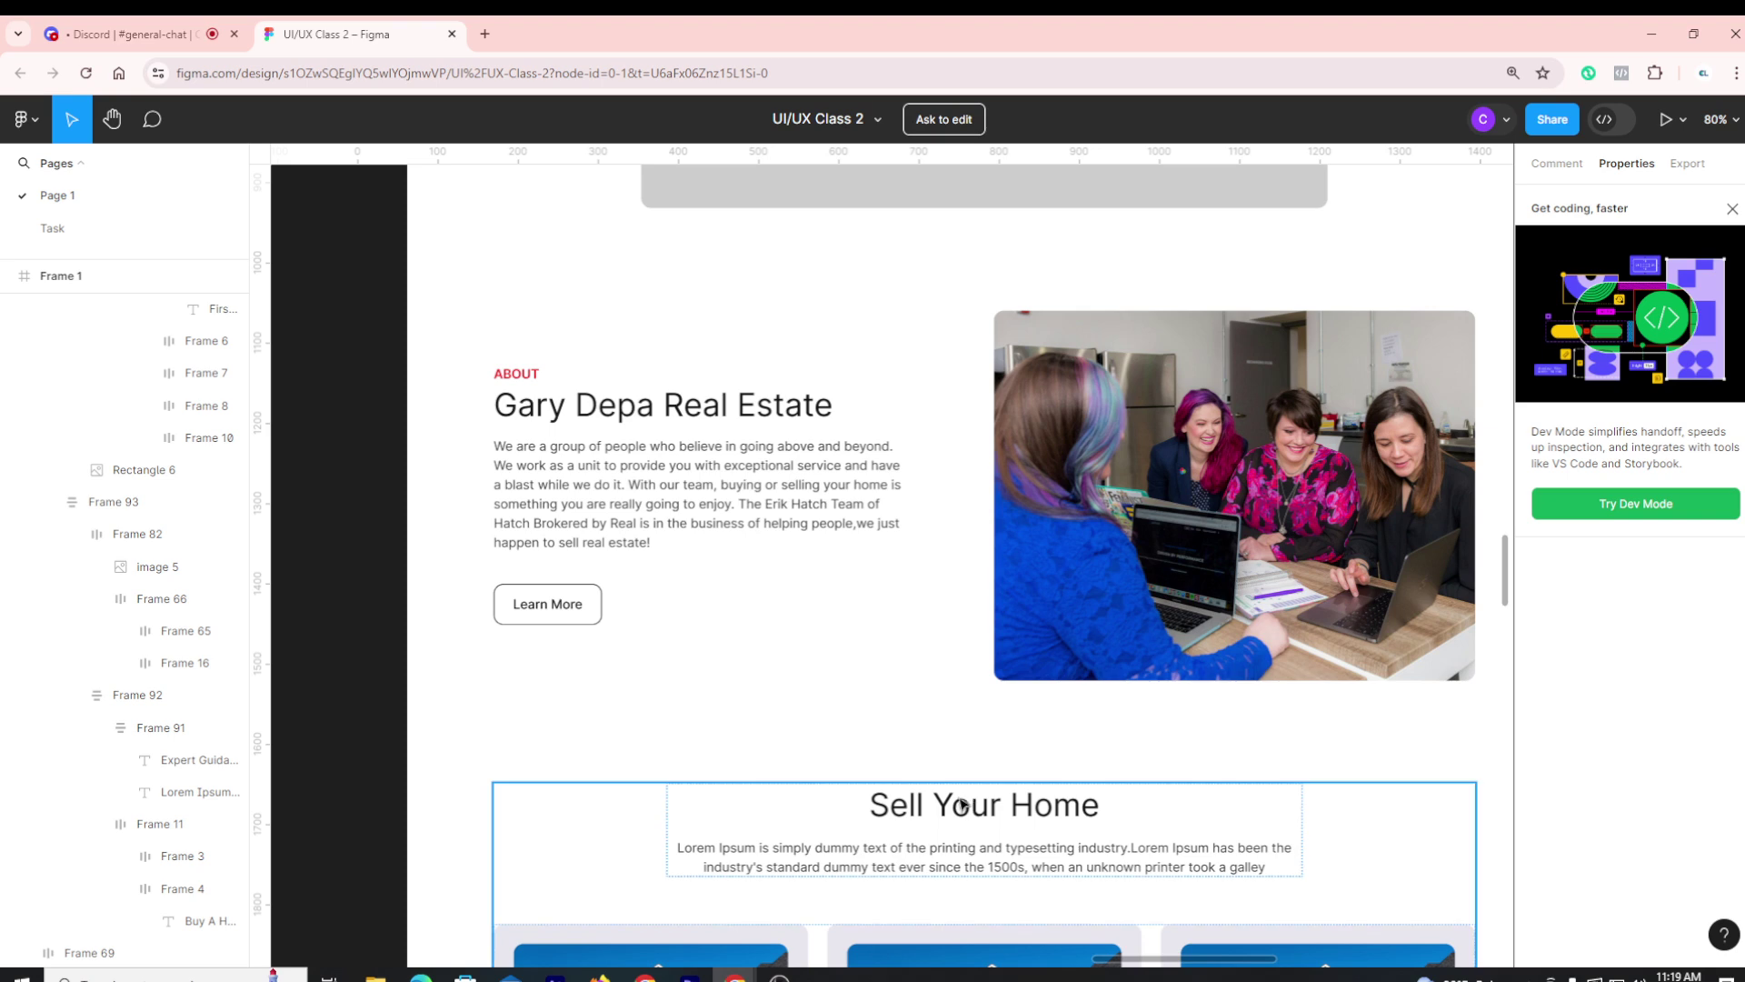
scroll(964, 800, "down", 1)
scroll(952, 768, "down", 1)
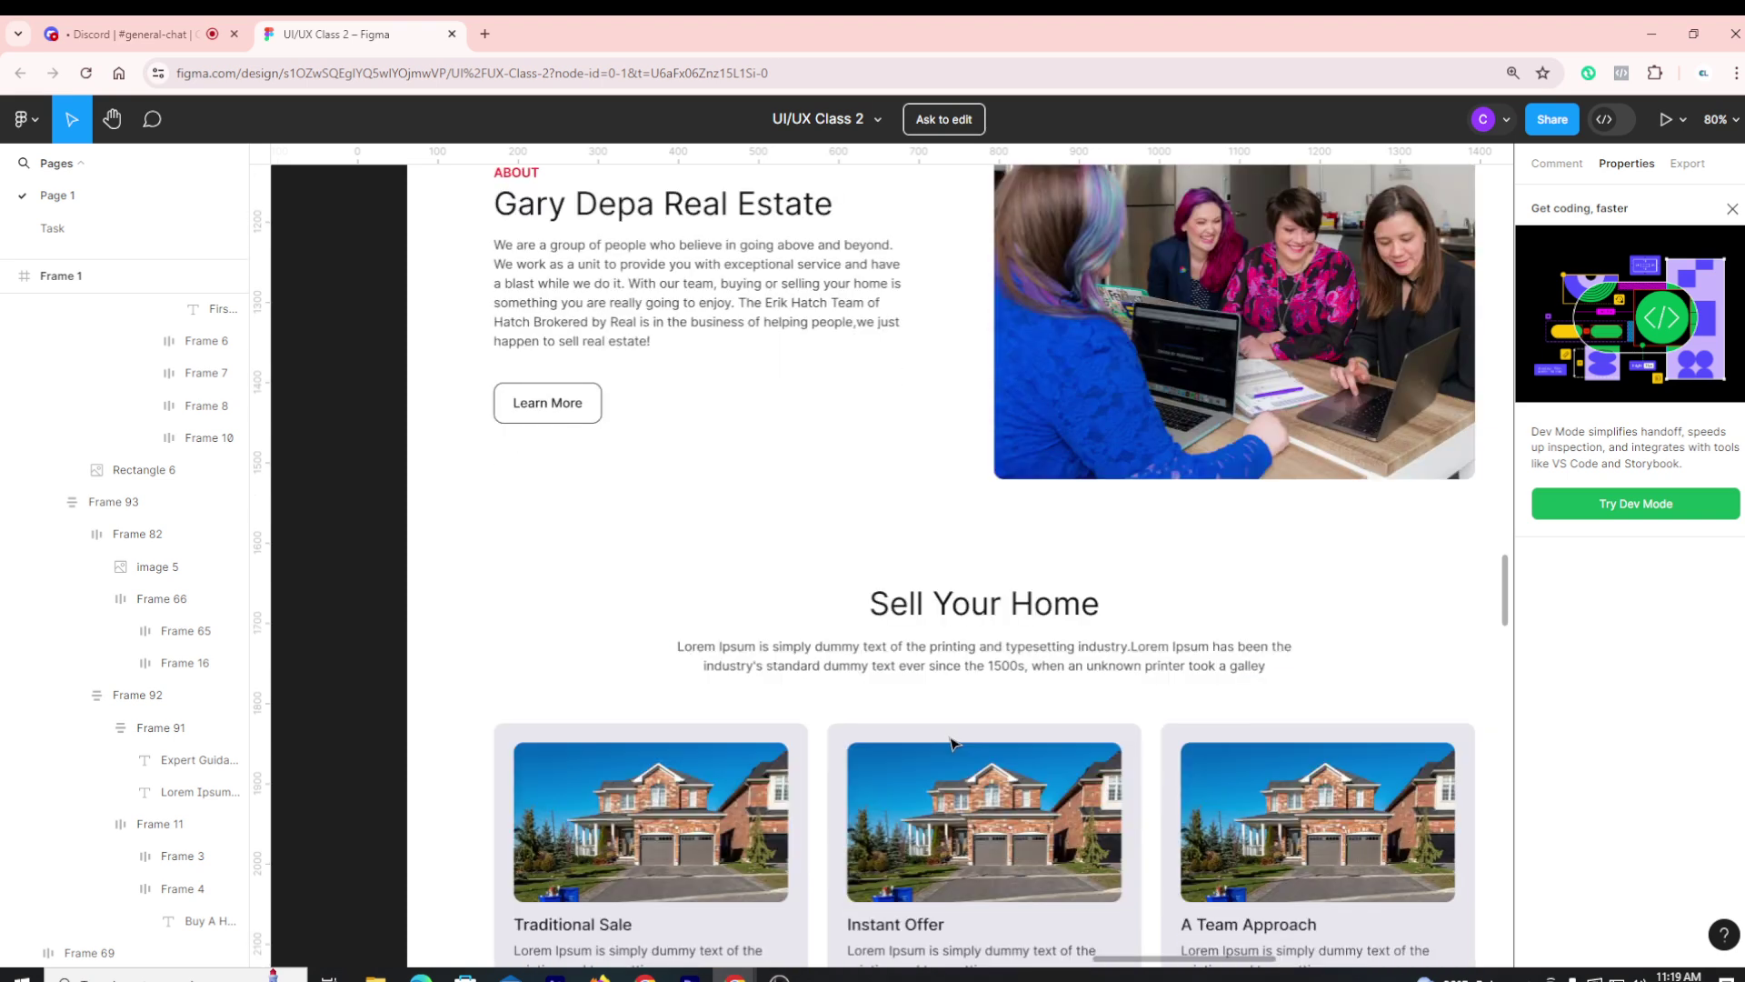
scroll(792, 711, "down", 1)
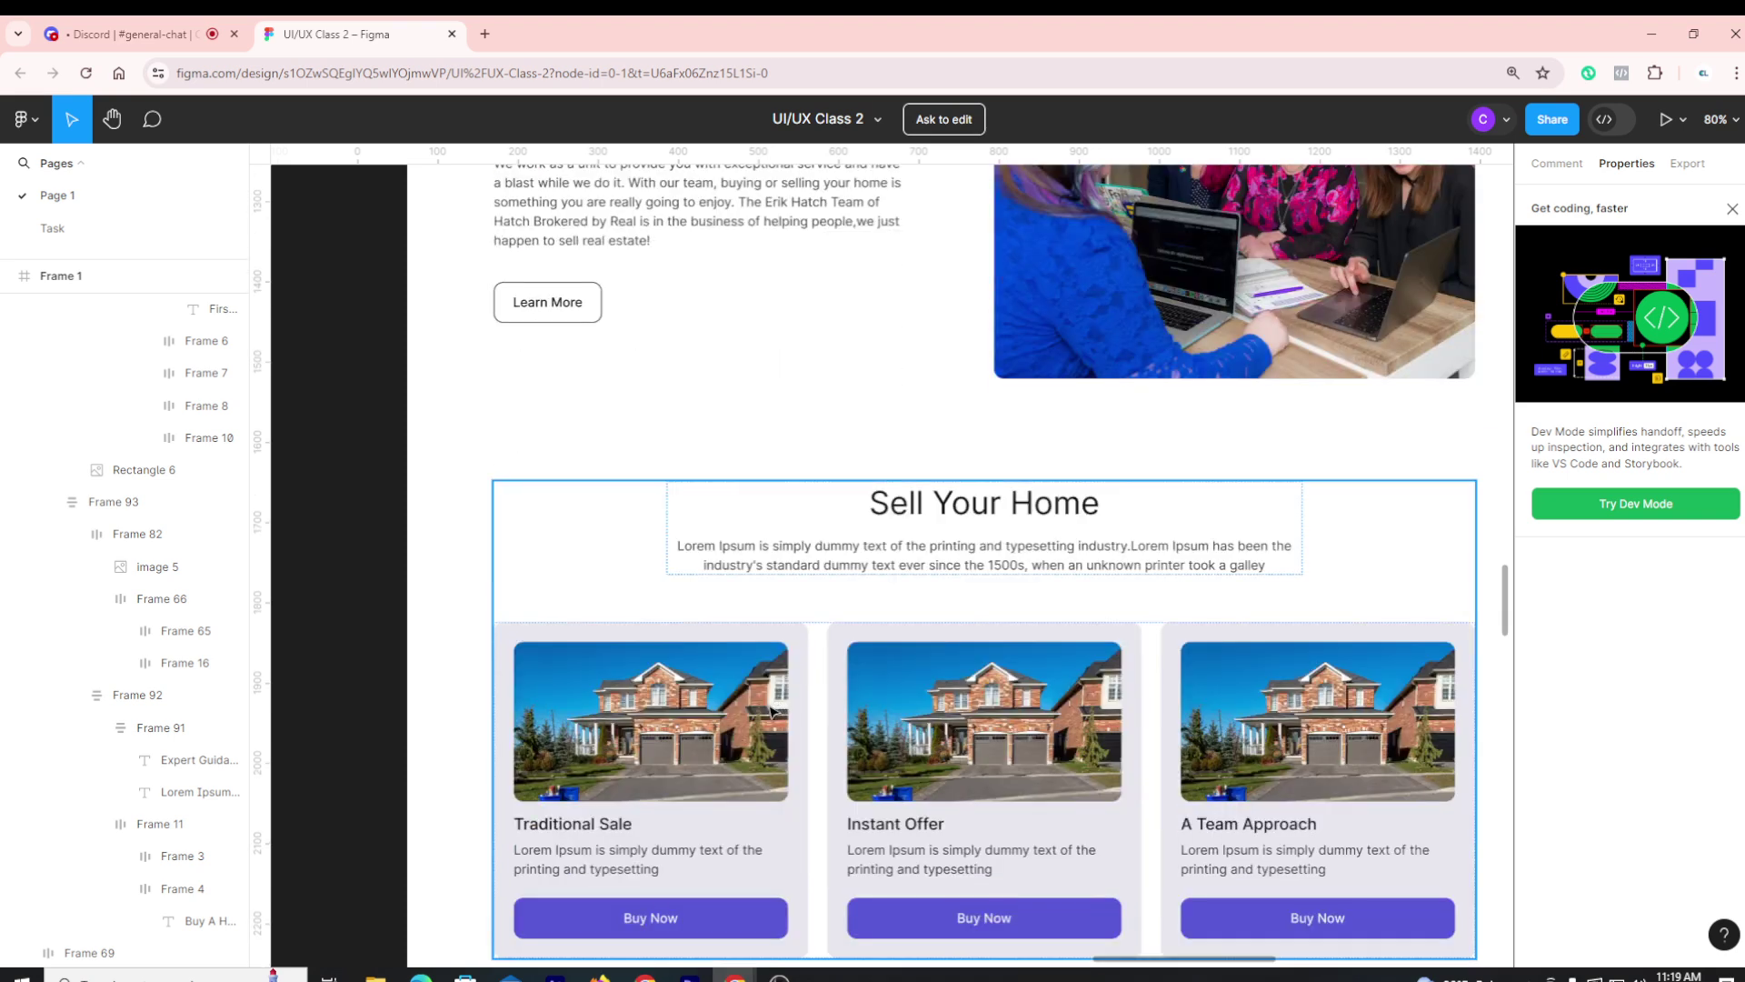
Inspect the size, typography and colour properties of the description text under the Sell Your Home heading
left_click(1149, 568)
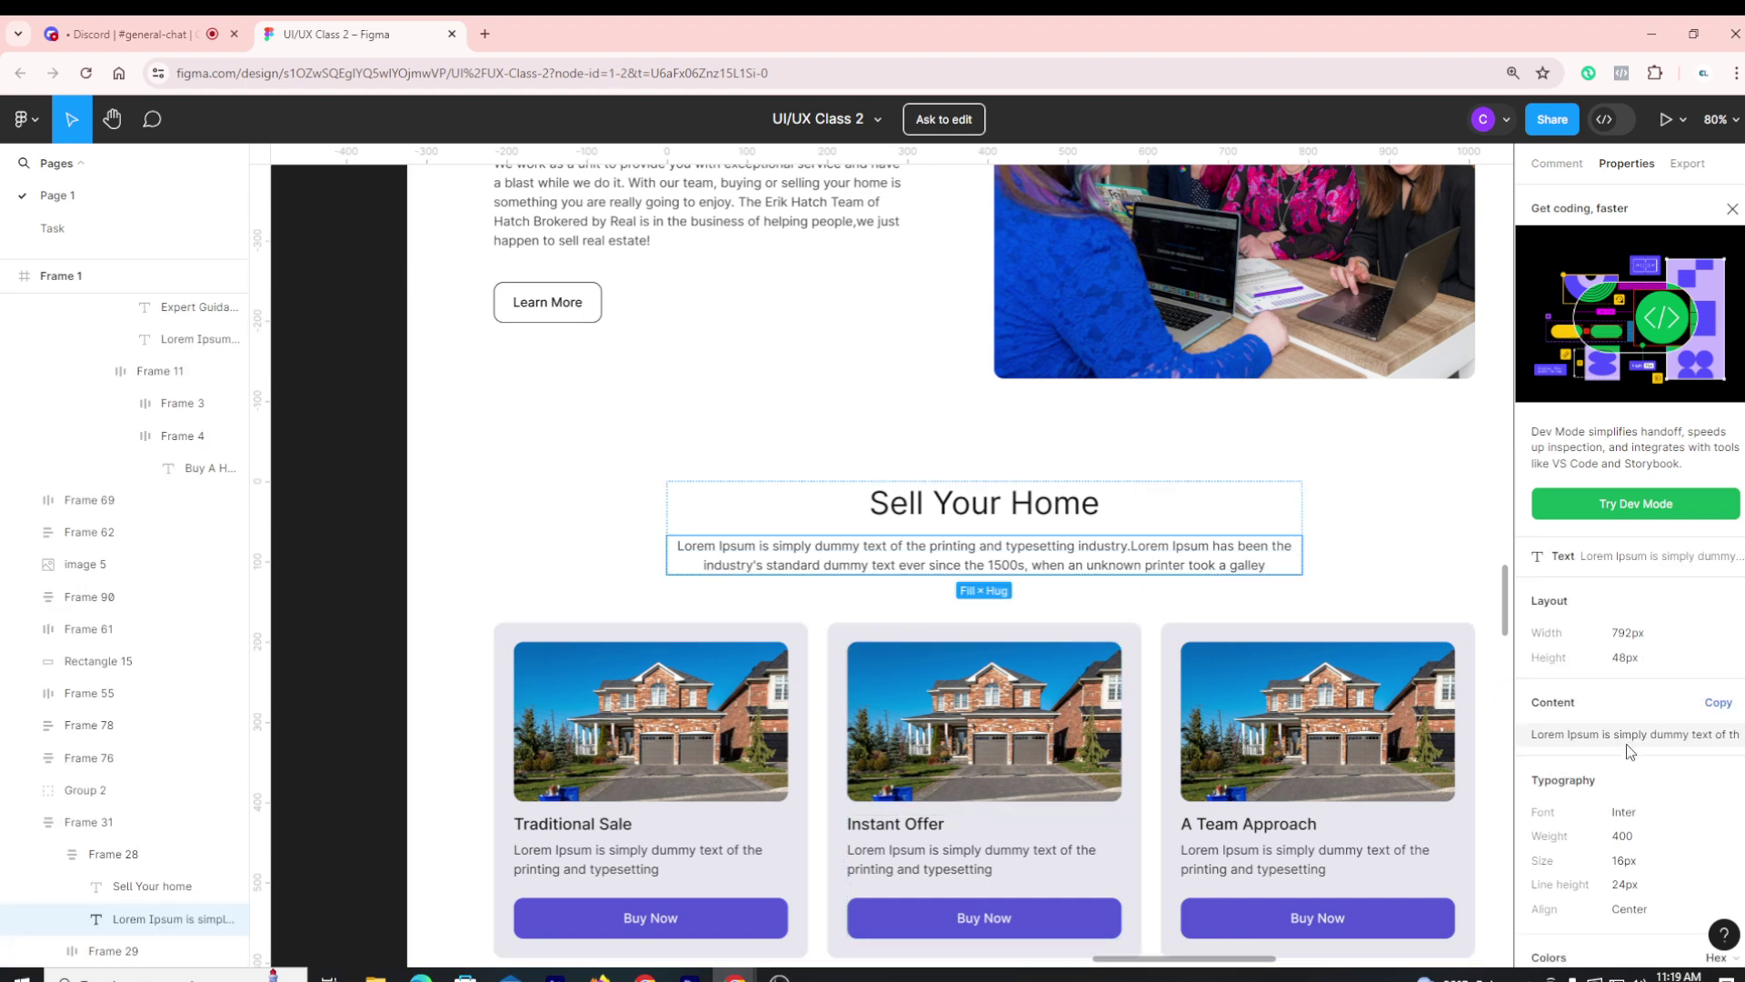
scroll(1628, 751, "down", 2)
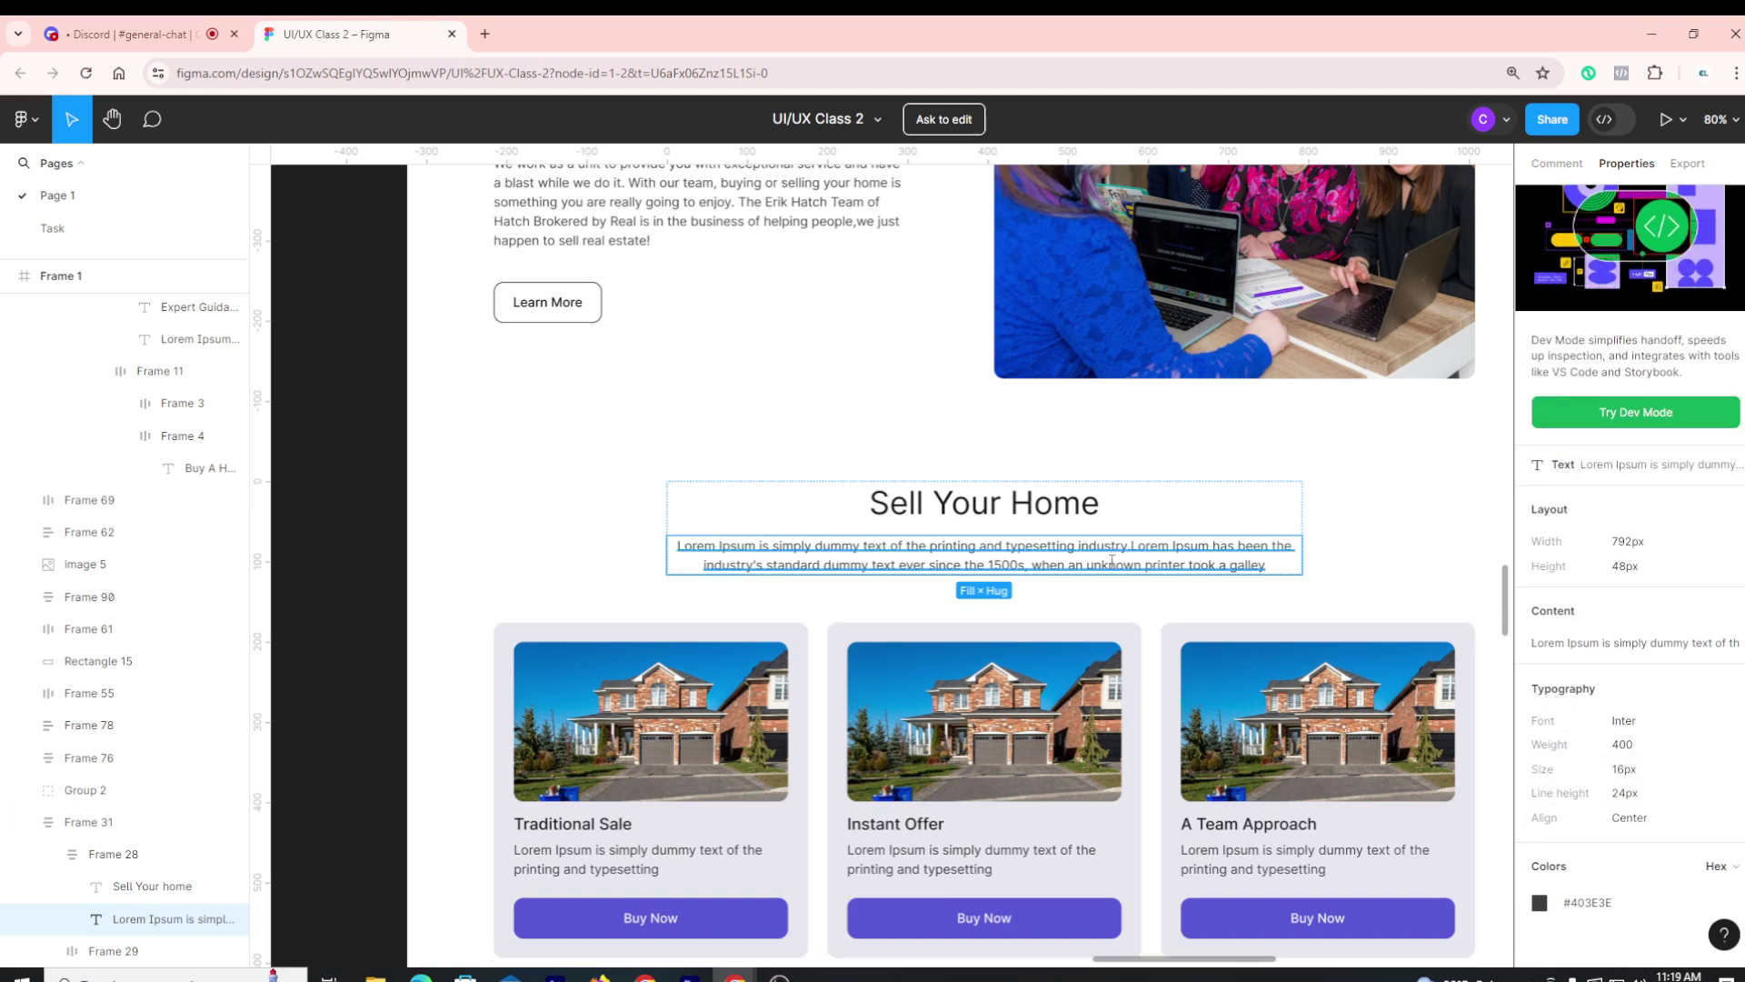
scroll(1590, 701, "up", 2)
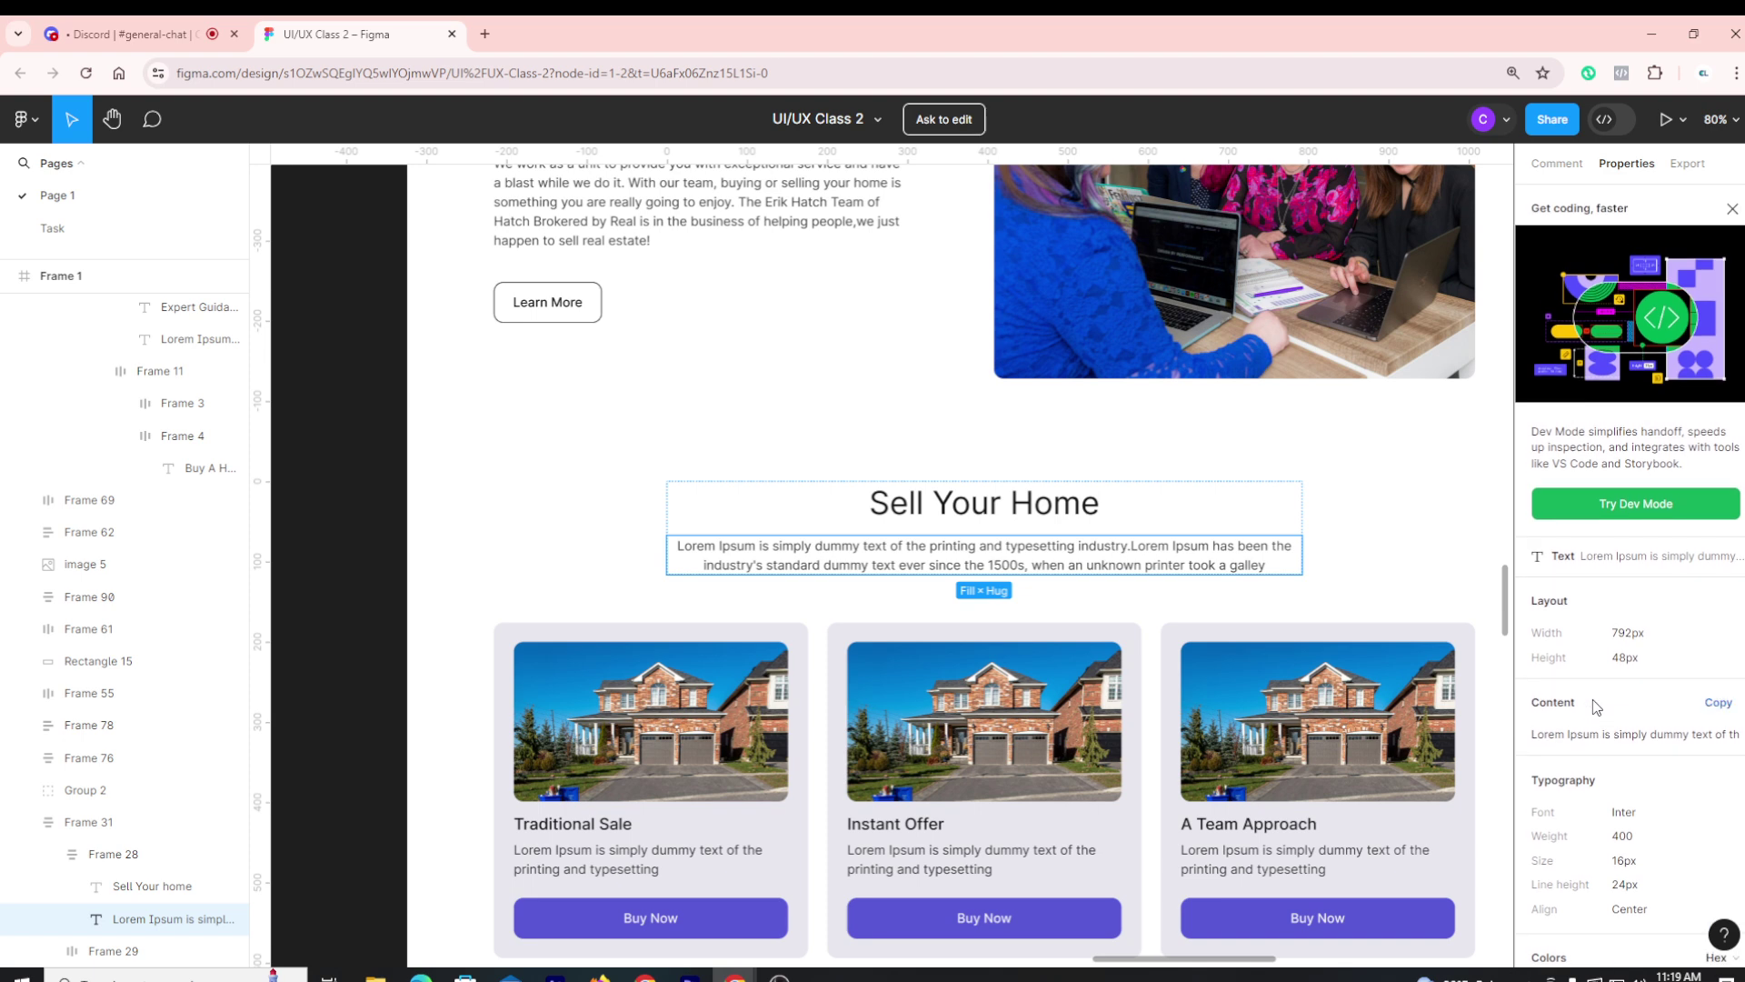
scroll(1598, 704, "down", 2)
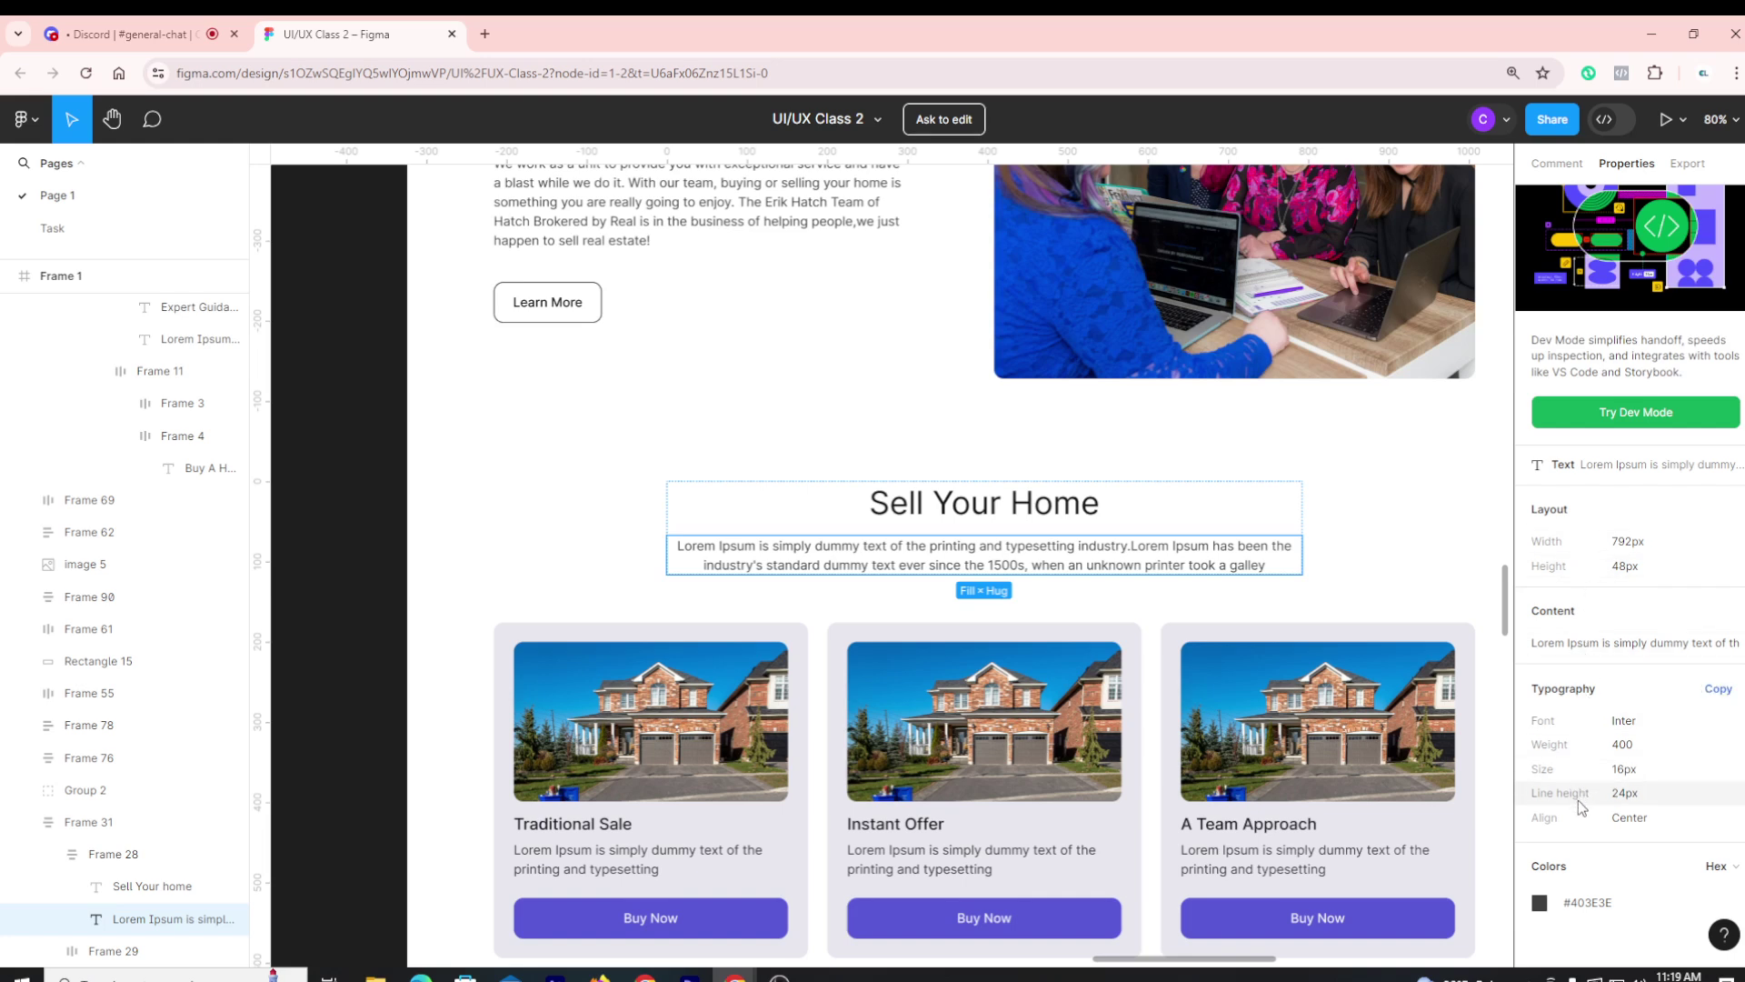
Review the font, weight, size and line height of the Sell Your Home description text and clear the selection
scroll(1580, 800, "down", 1)
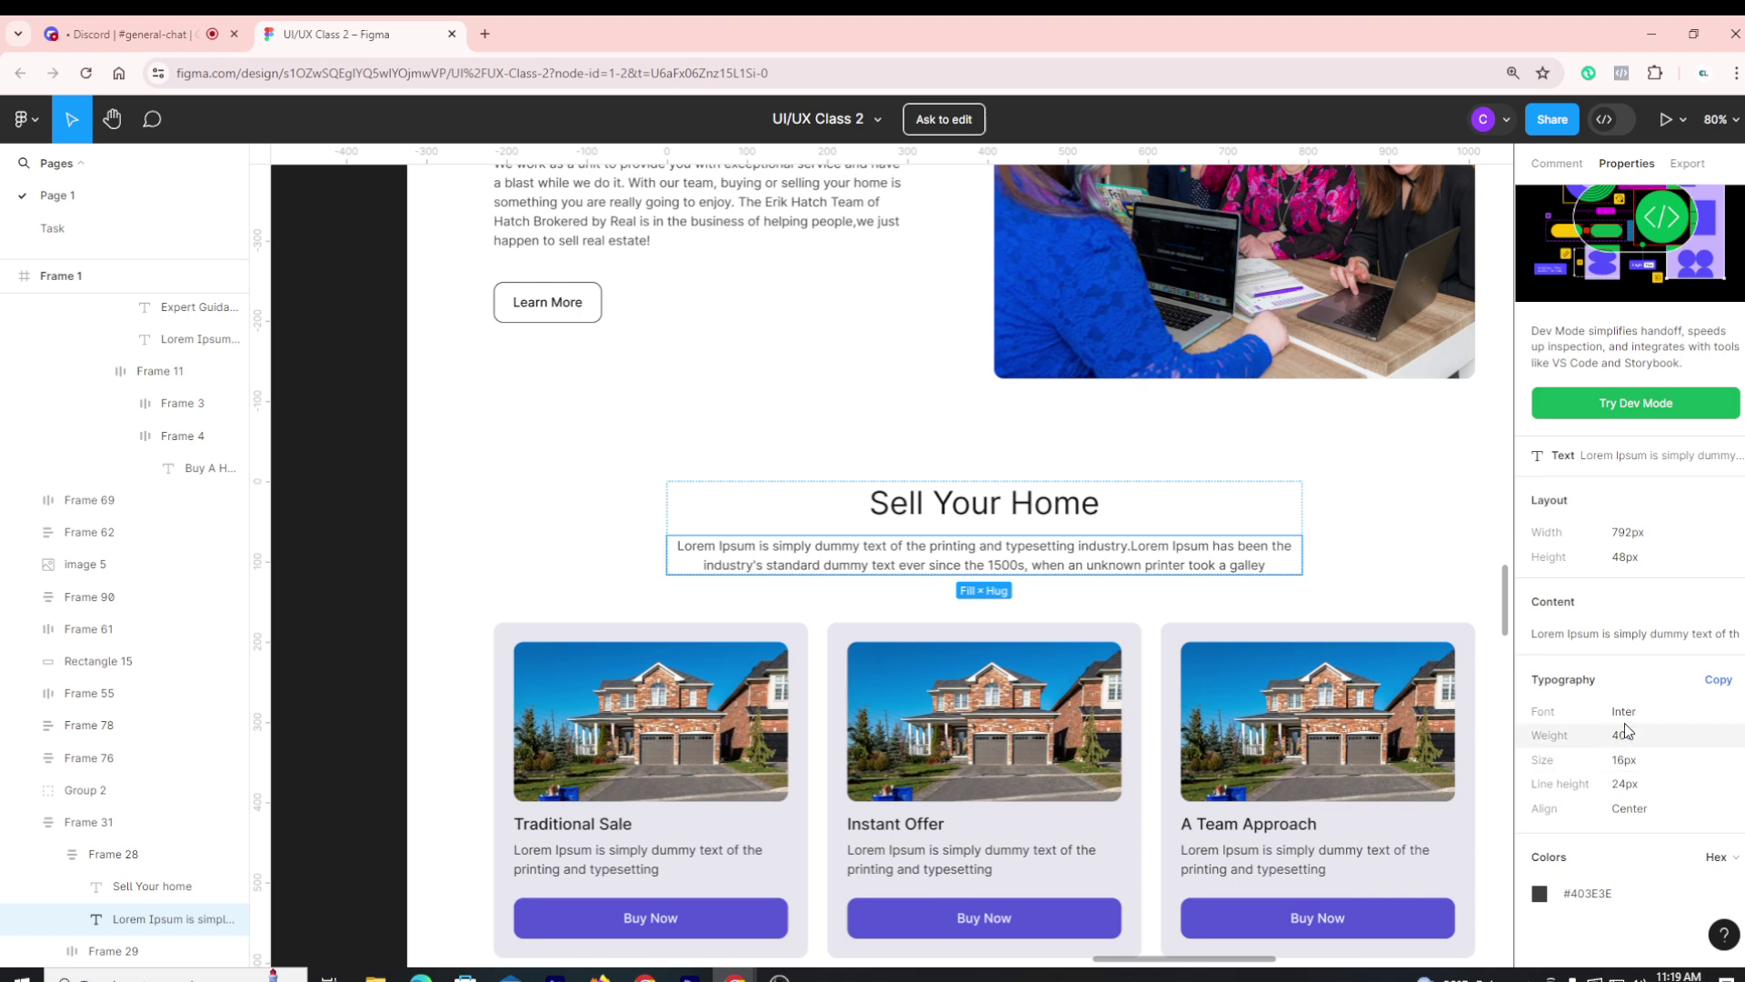
scroll(1653, 826, "up", 3)
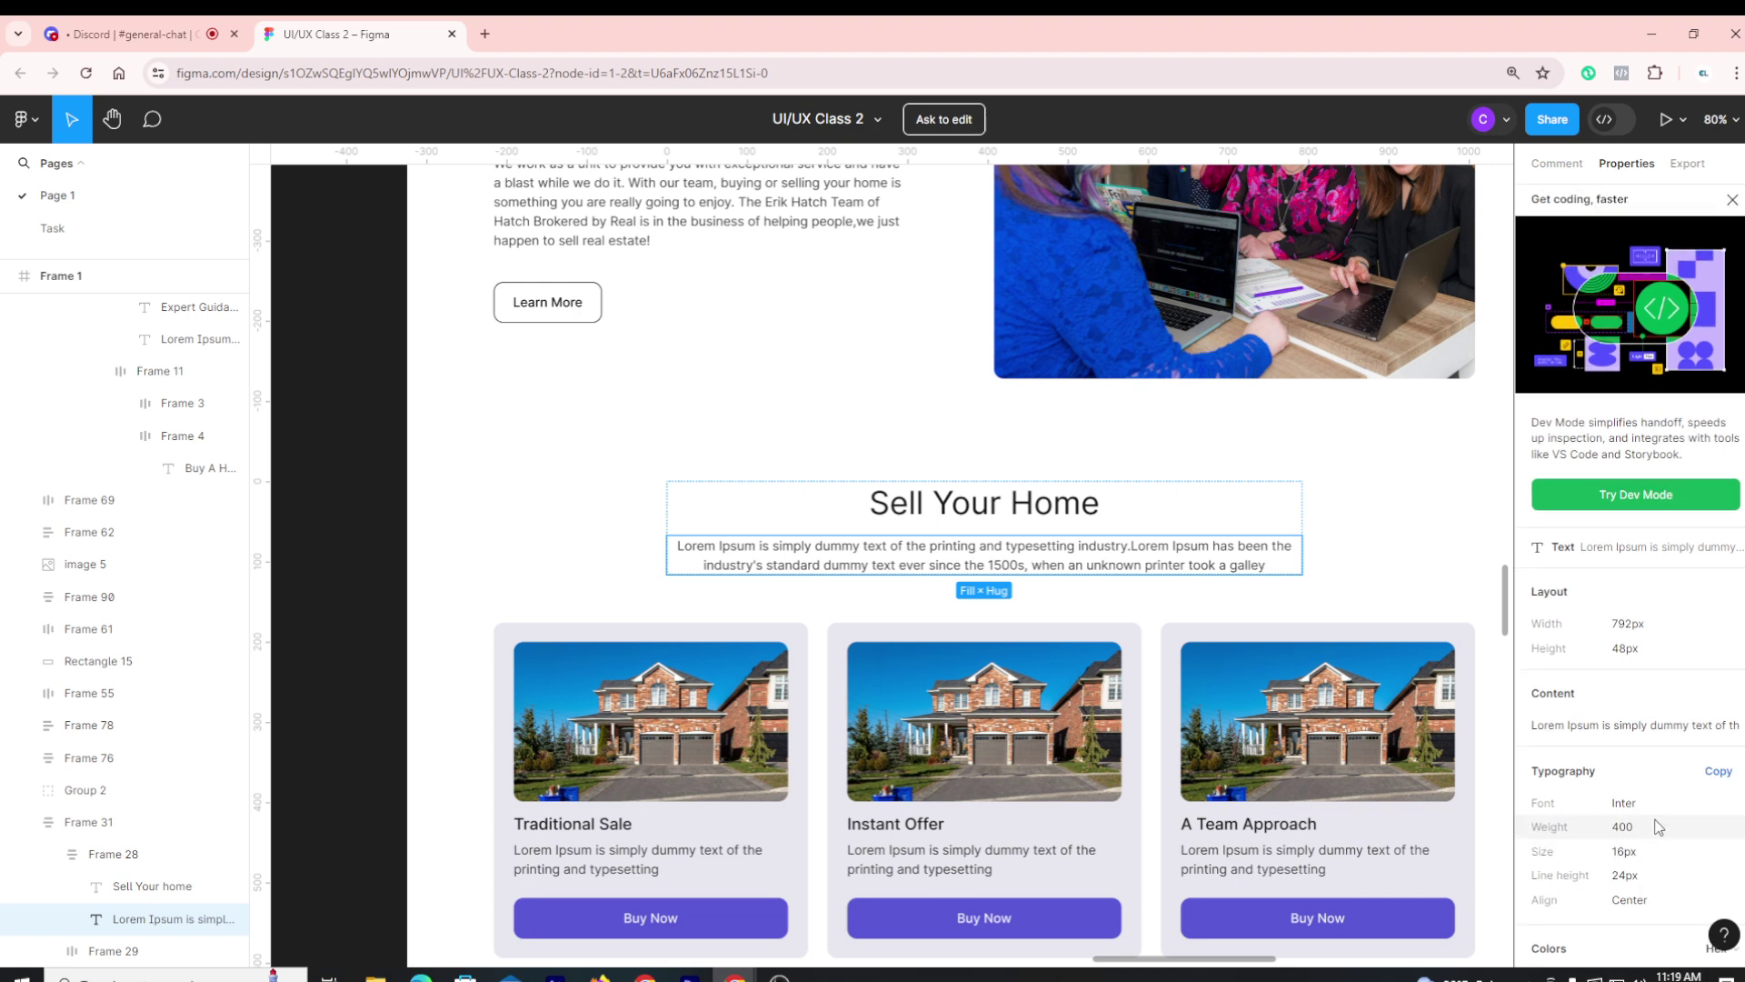
left_click(741, 344)
left_click(740, 385)
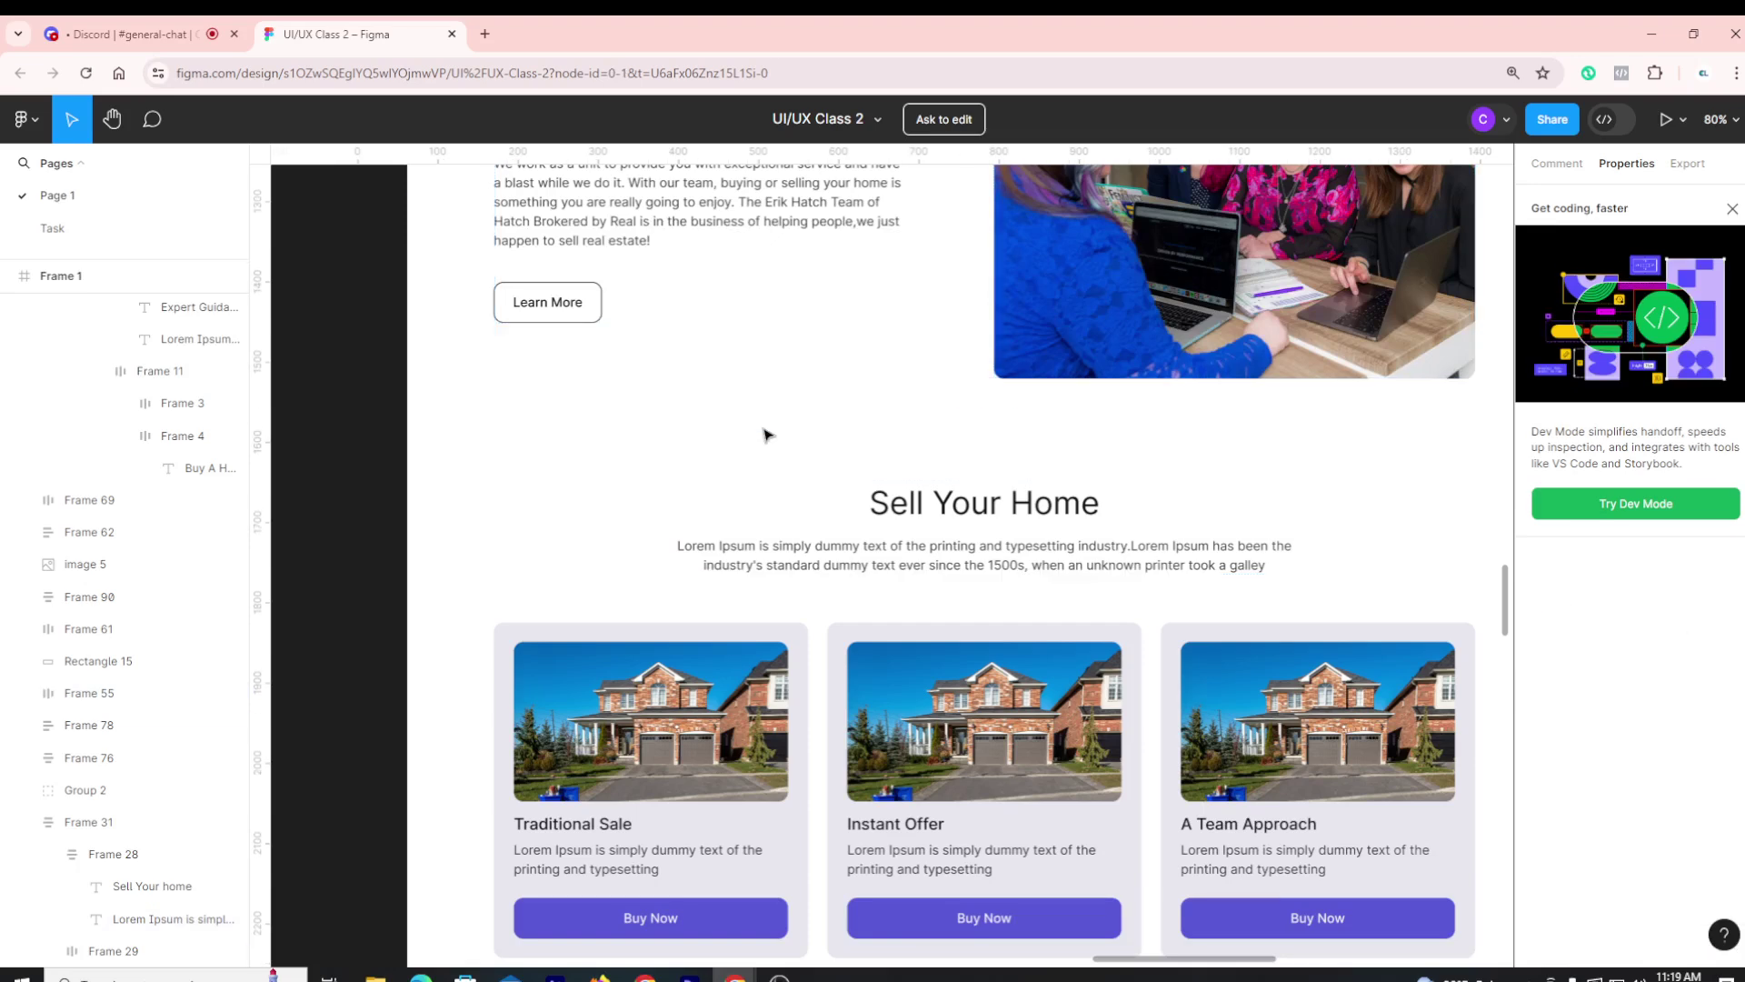
Inspect the size and typography of the Sell Your Home heading, view it alongside the About section above, and deselect it
scroll(773, 436, "down", 1)
left_click(1037, 428)
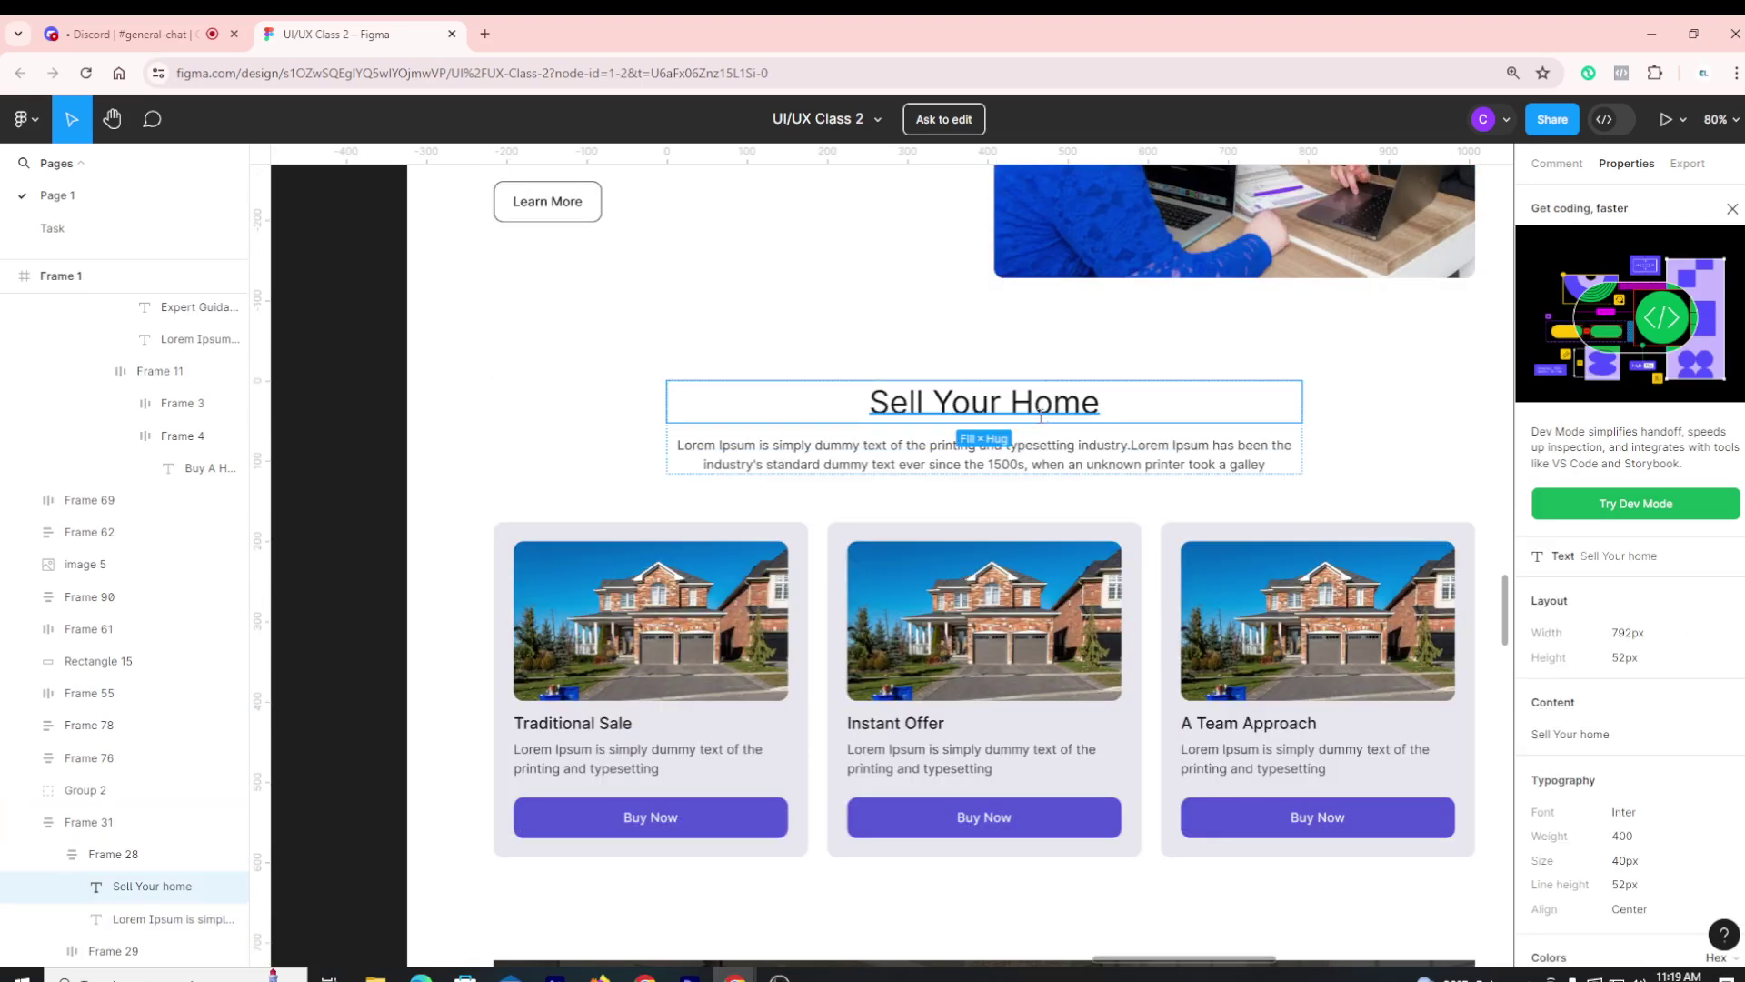
scroll(1041, 427, "up", 2)
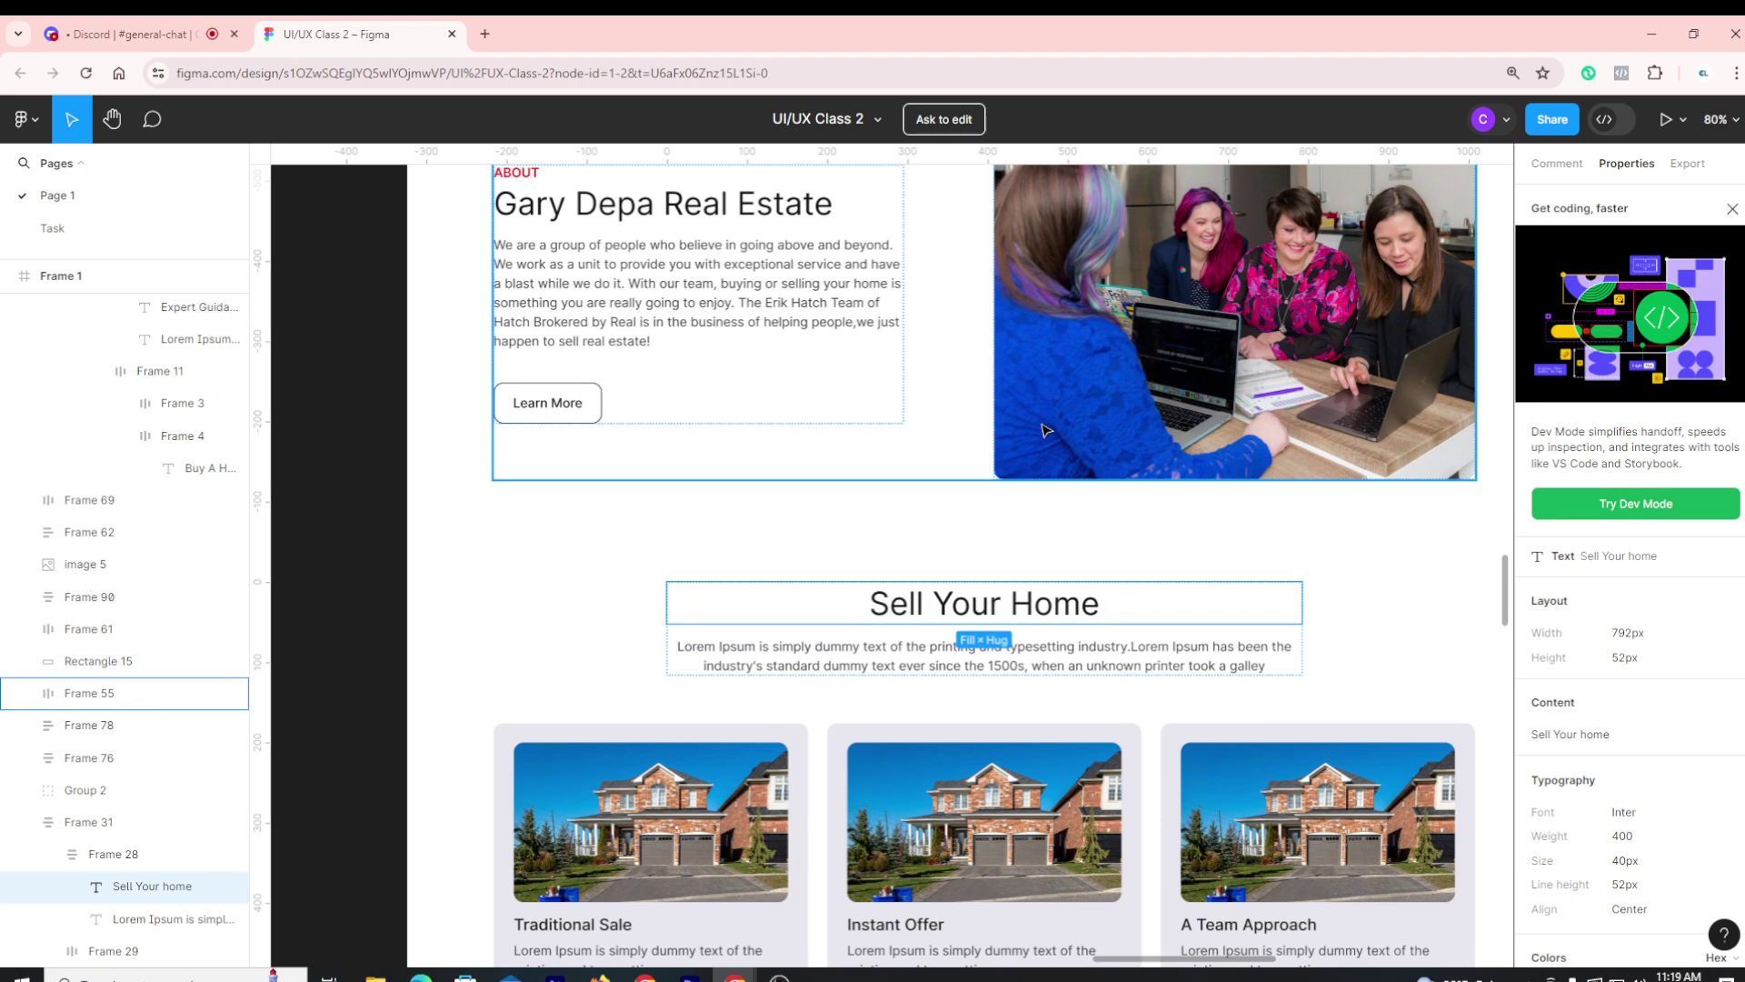
scroll(1044, 429, "down", 2)
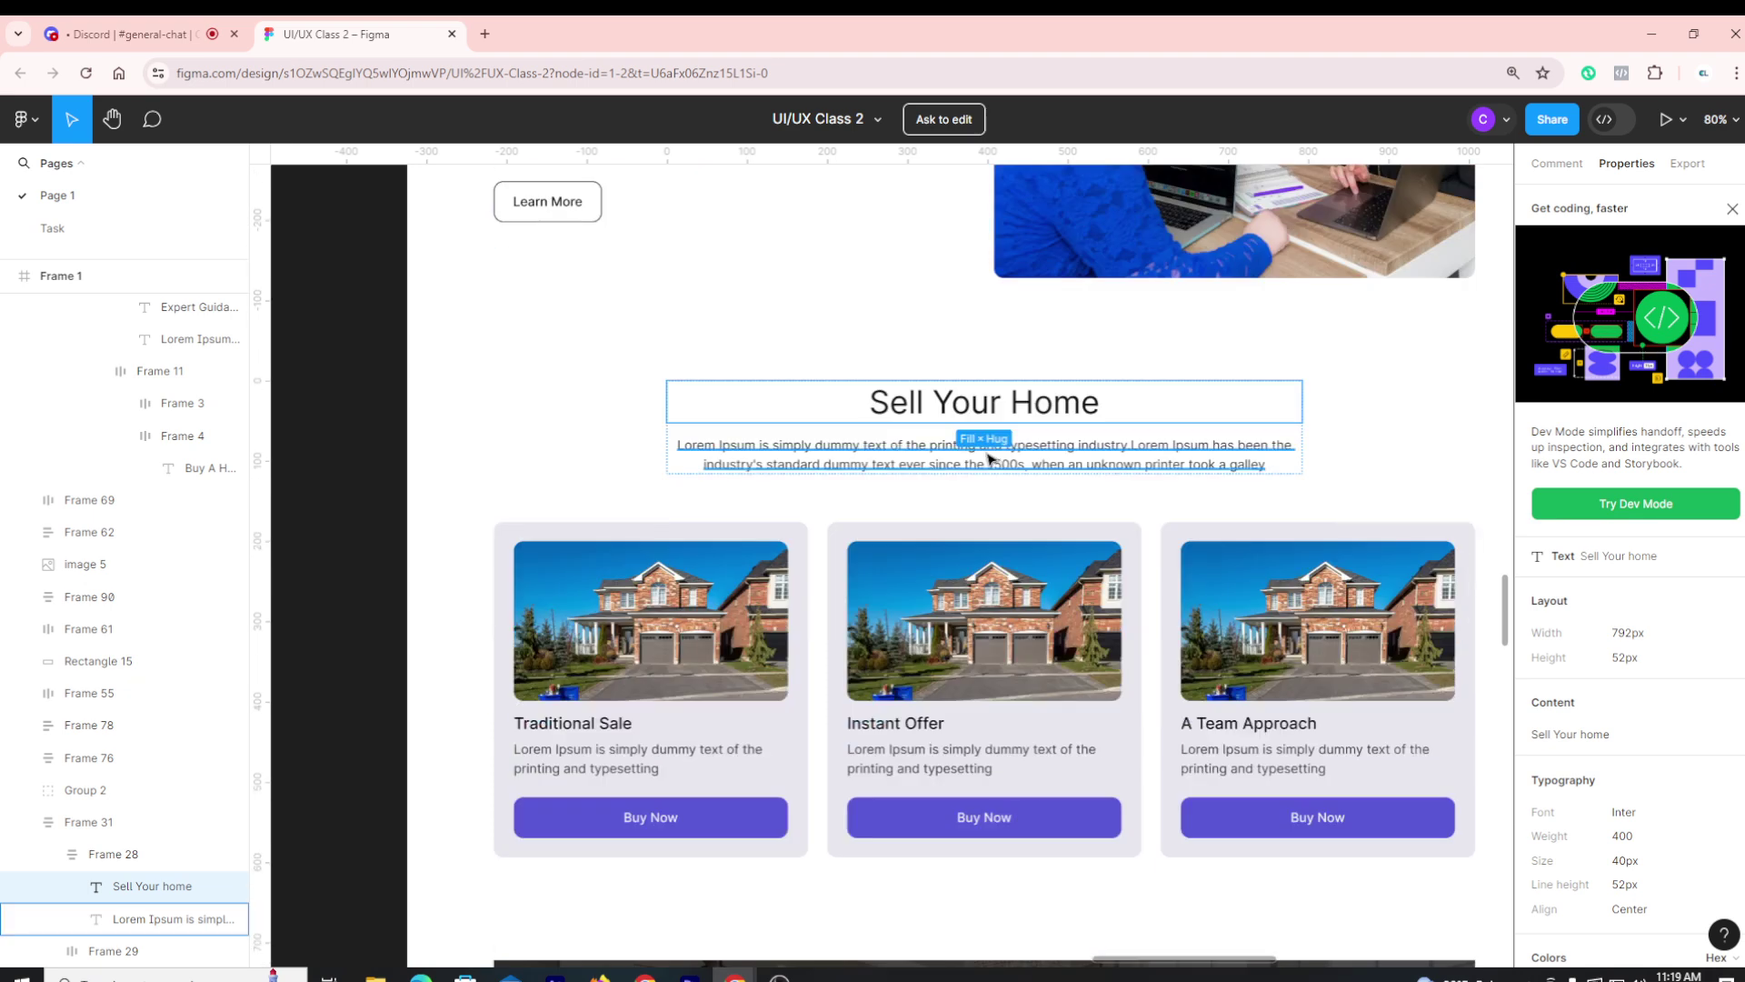
left_click(1048, 339)
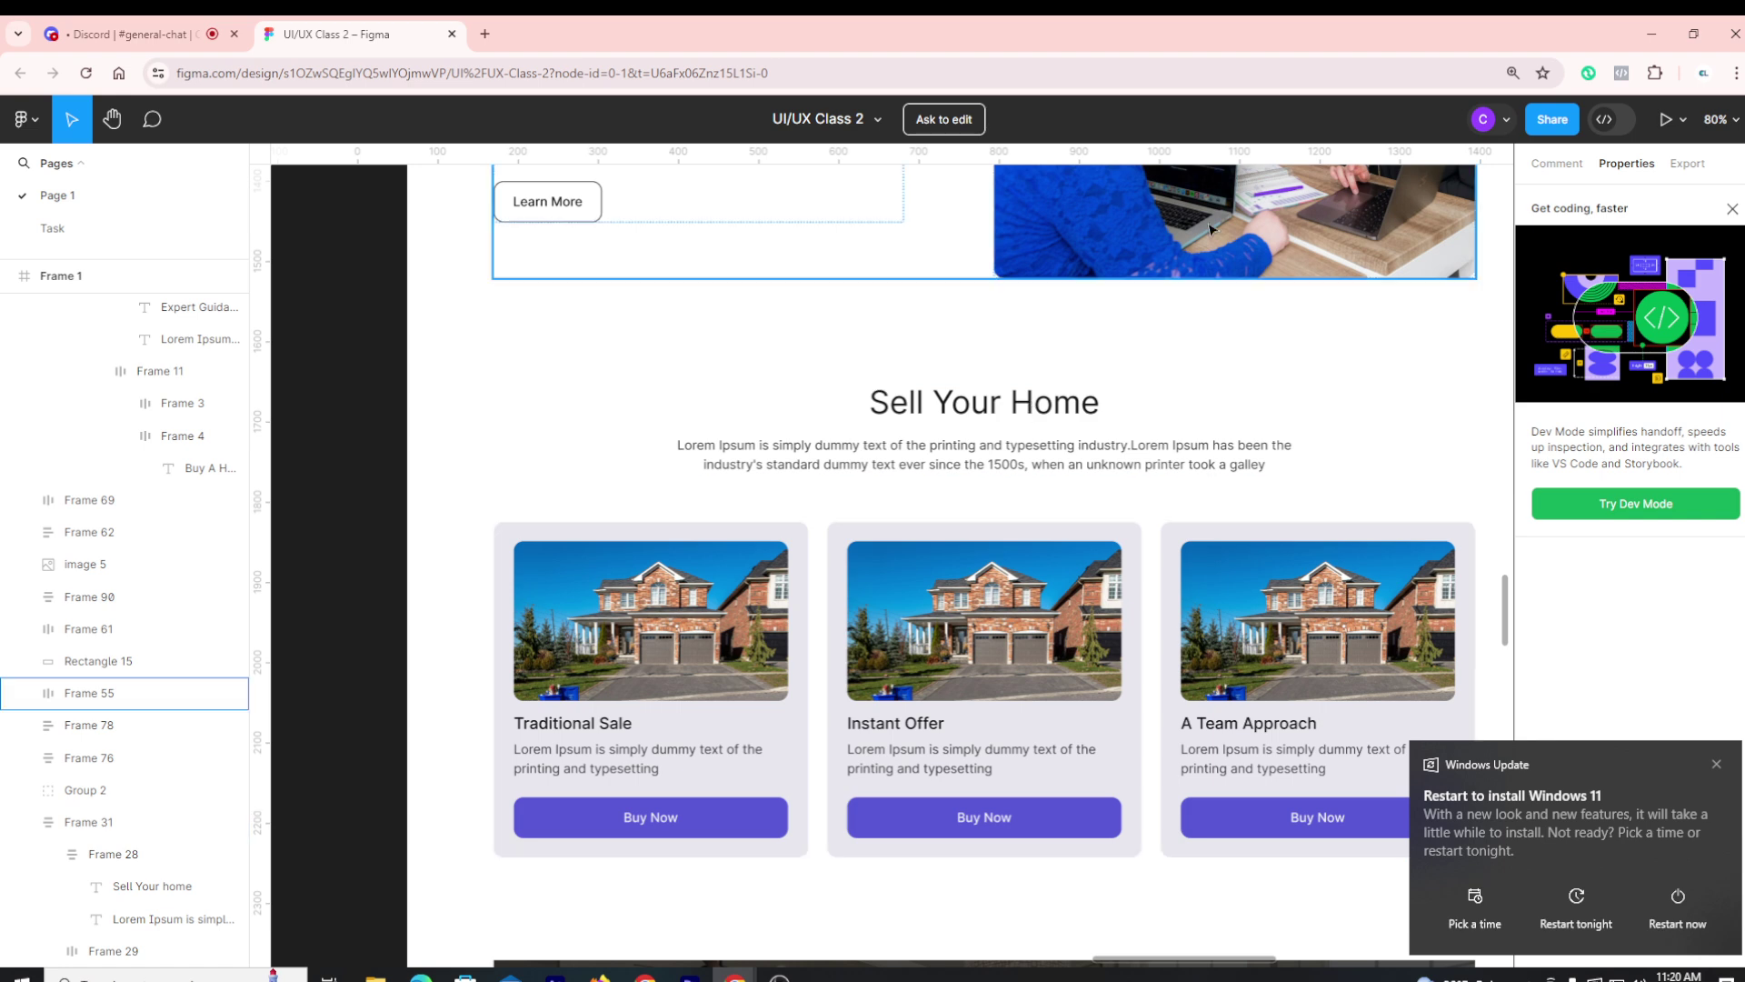
Dismiss the Windows Update notification and recheck the Sell Your Home heading's text properties, clearing the selection
left_click(1717, 765)
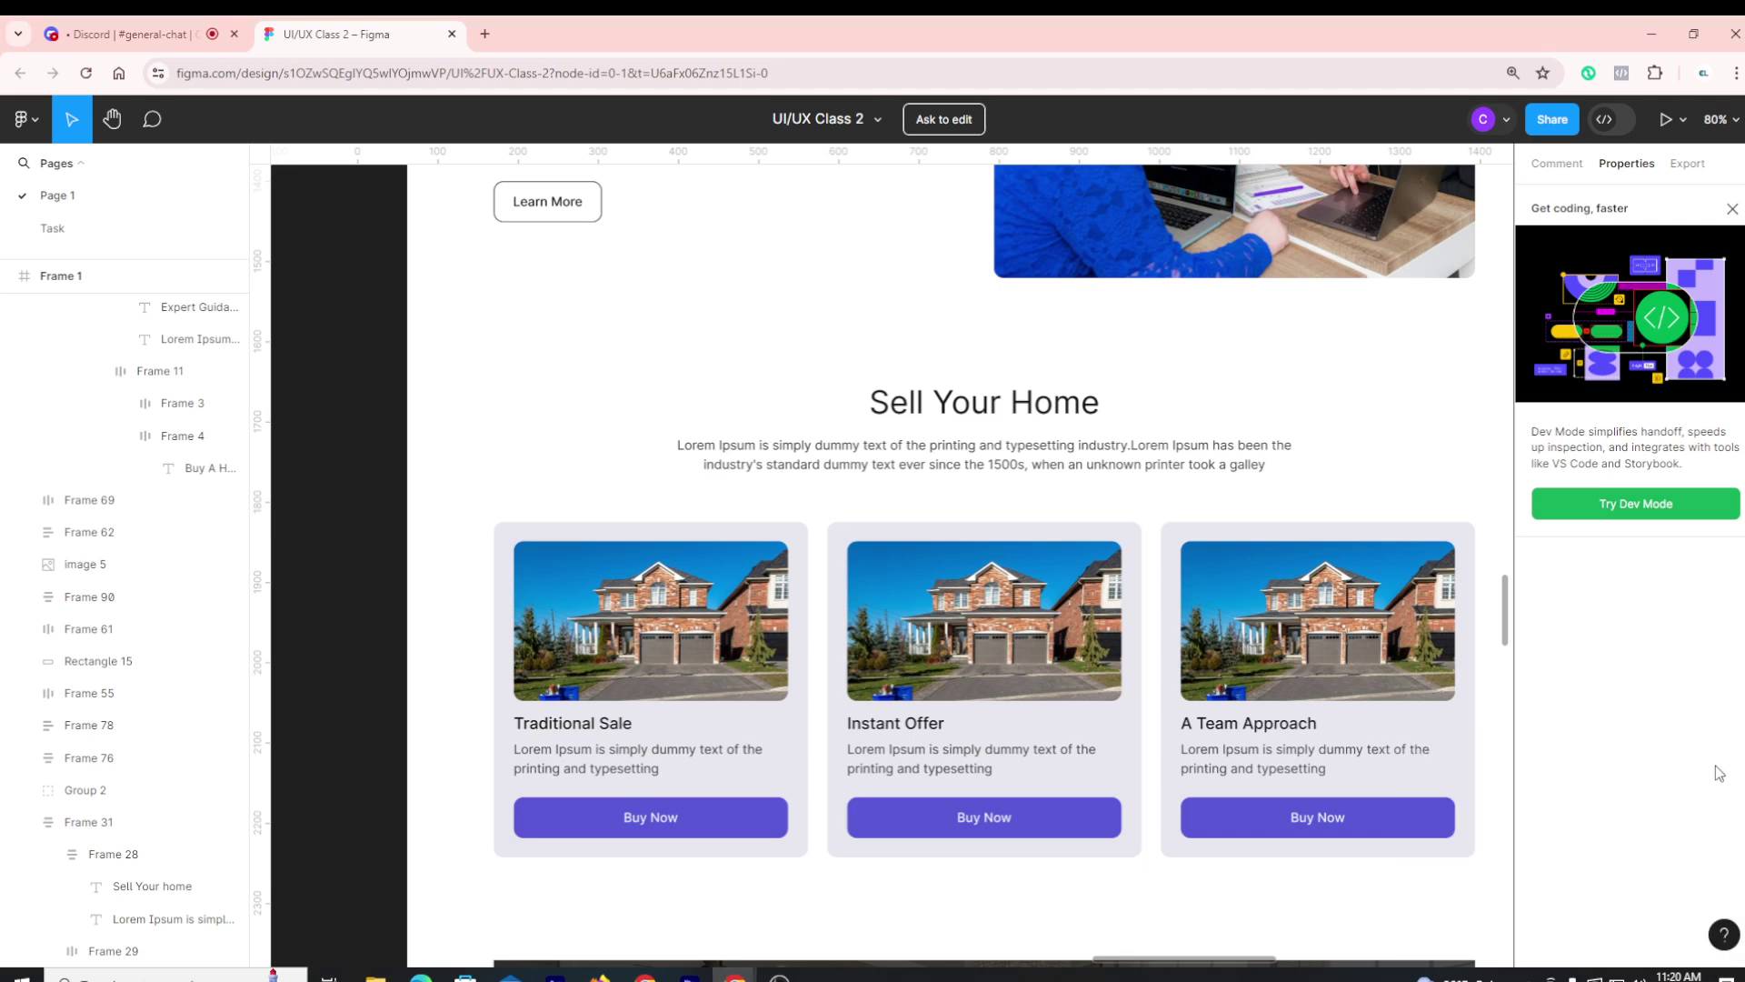
left_click(947, 403)
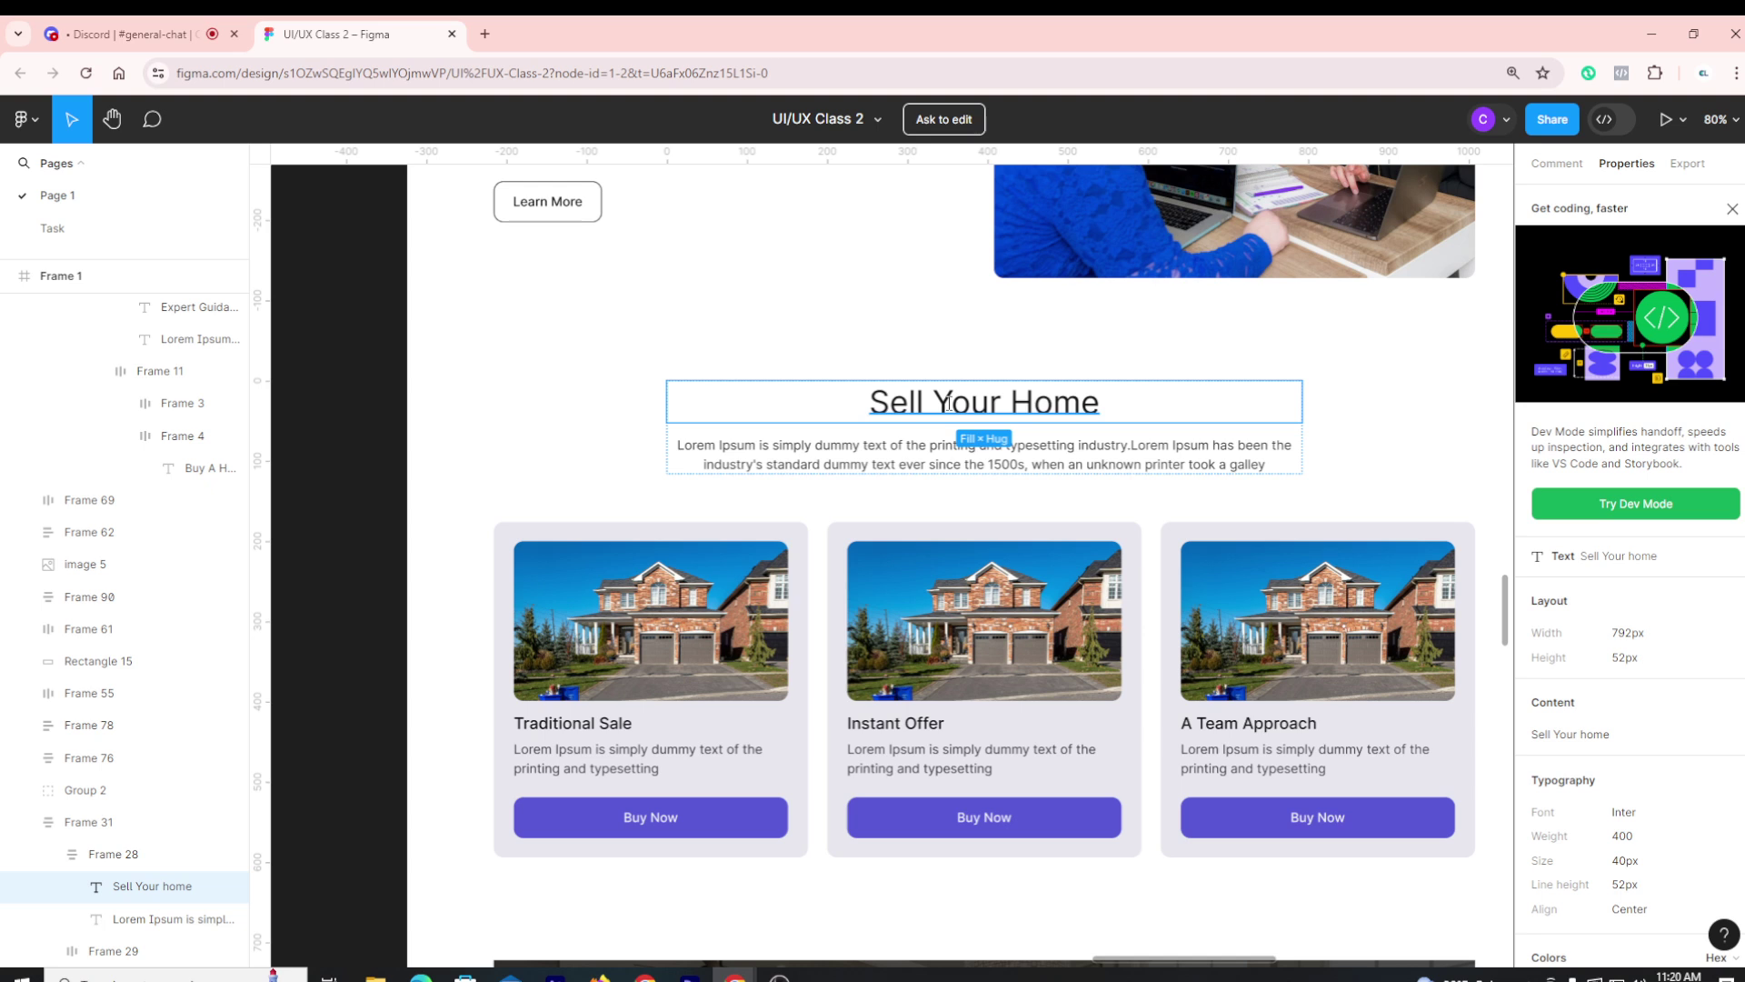
left_click(1015, 356)
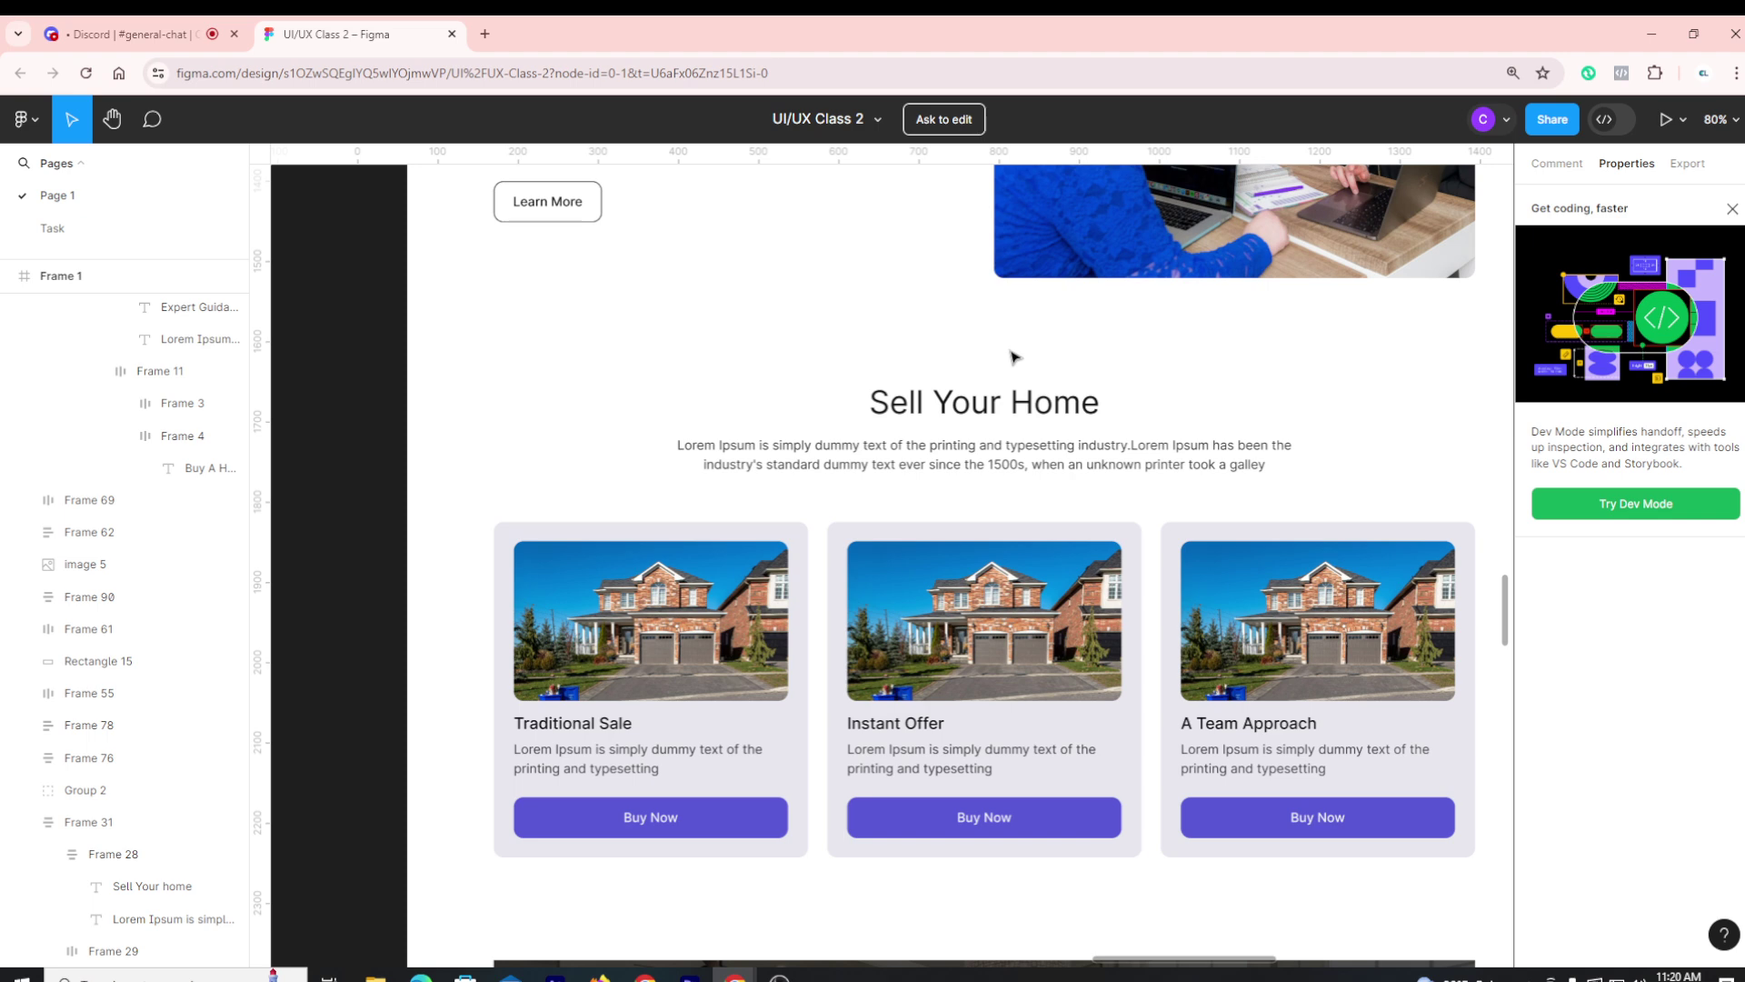
Inspect the Sell Your Home heading, its description text and the enclosing section frame's layout in turn, and deselect
left_click(1018, 405)
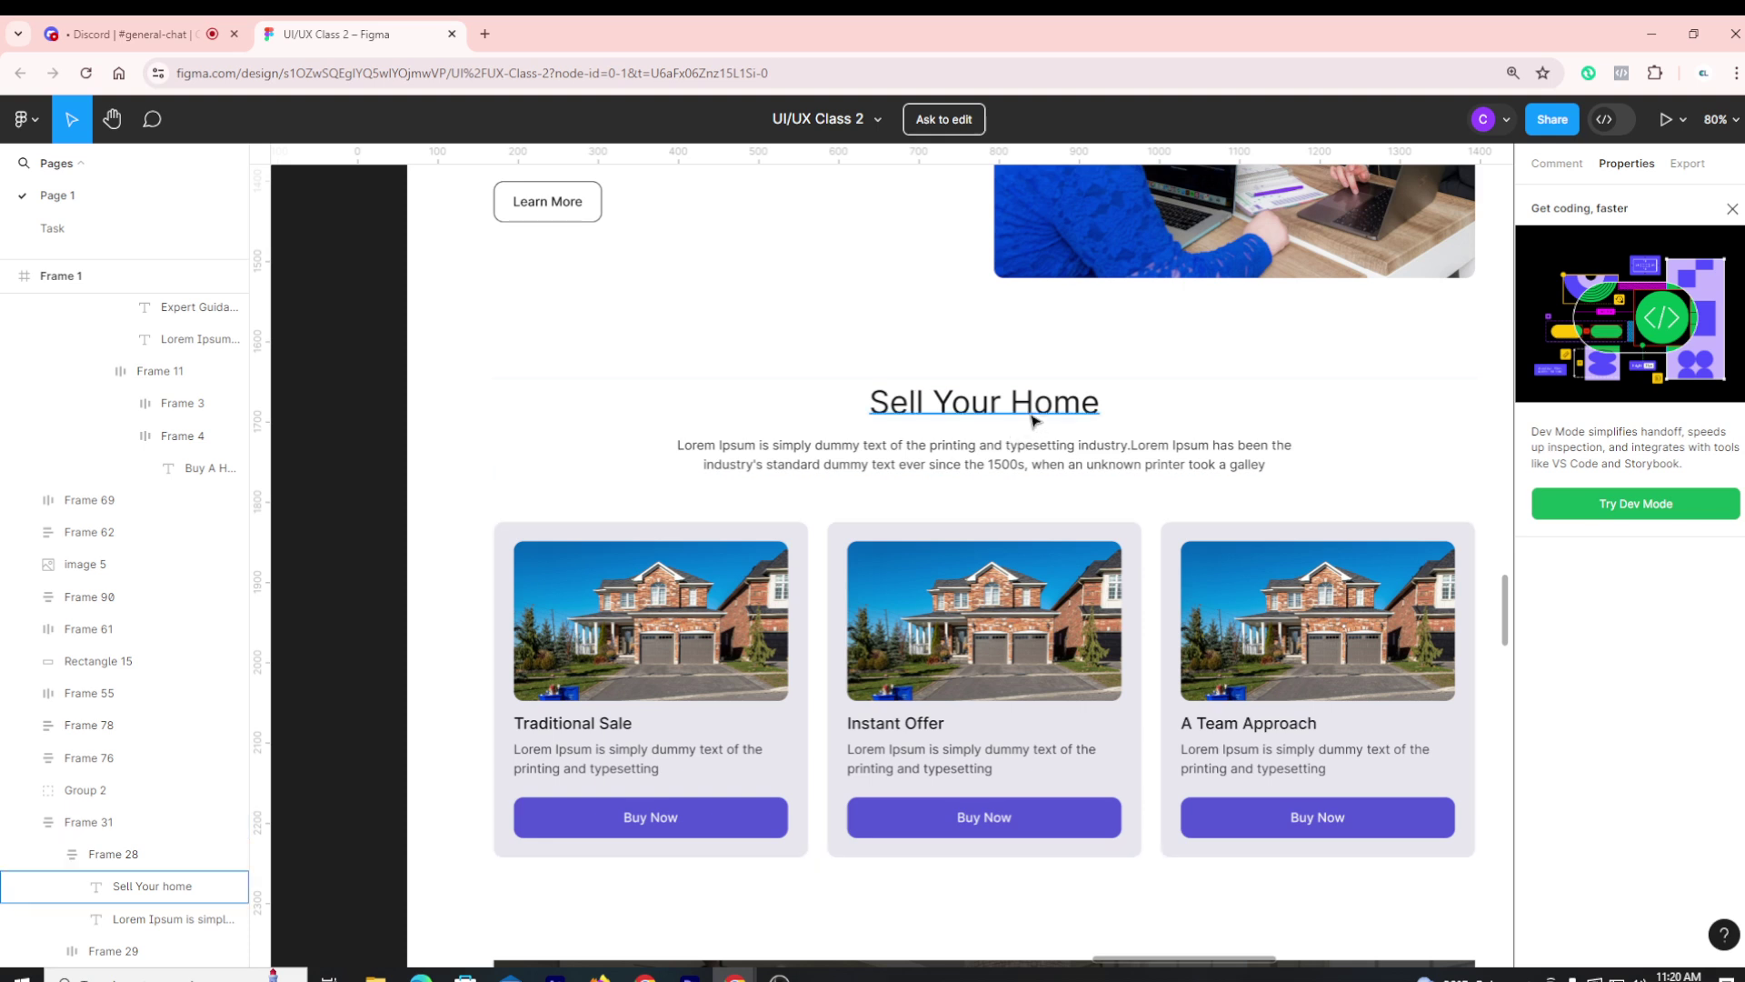
left_click(1030, 414)
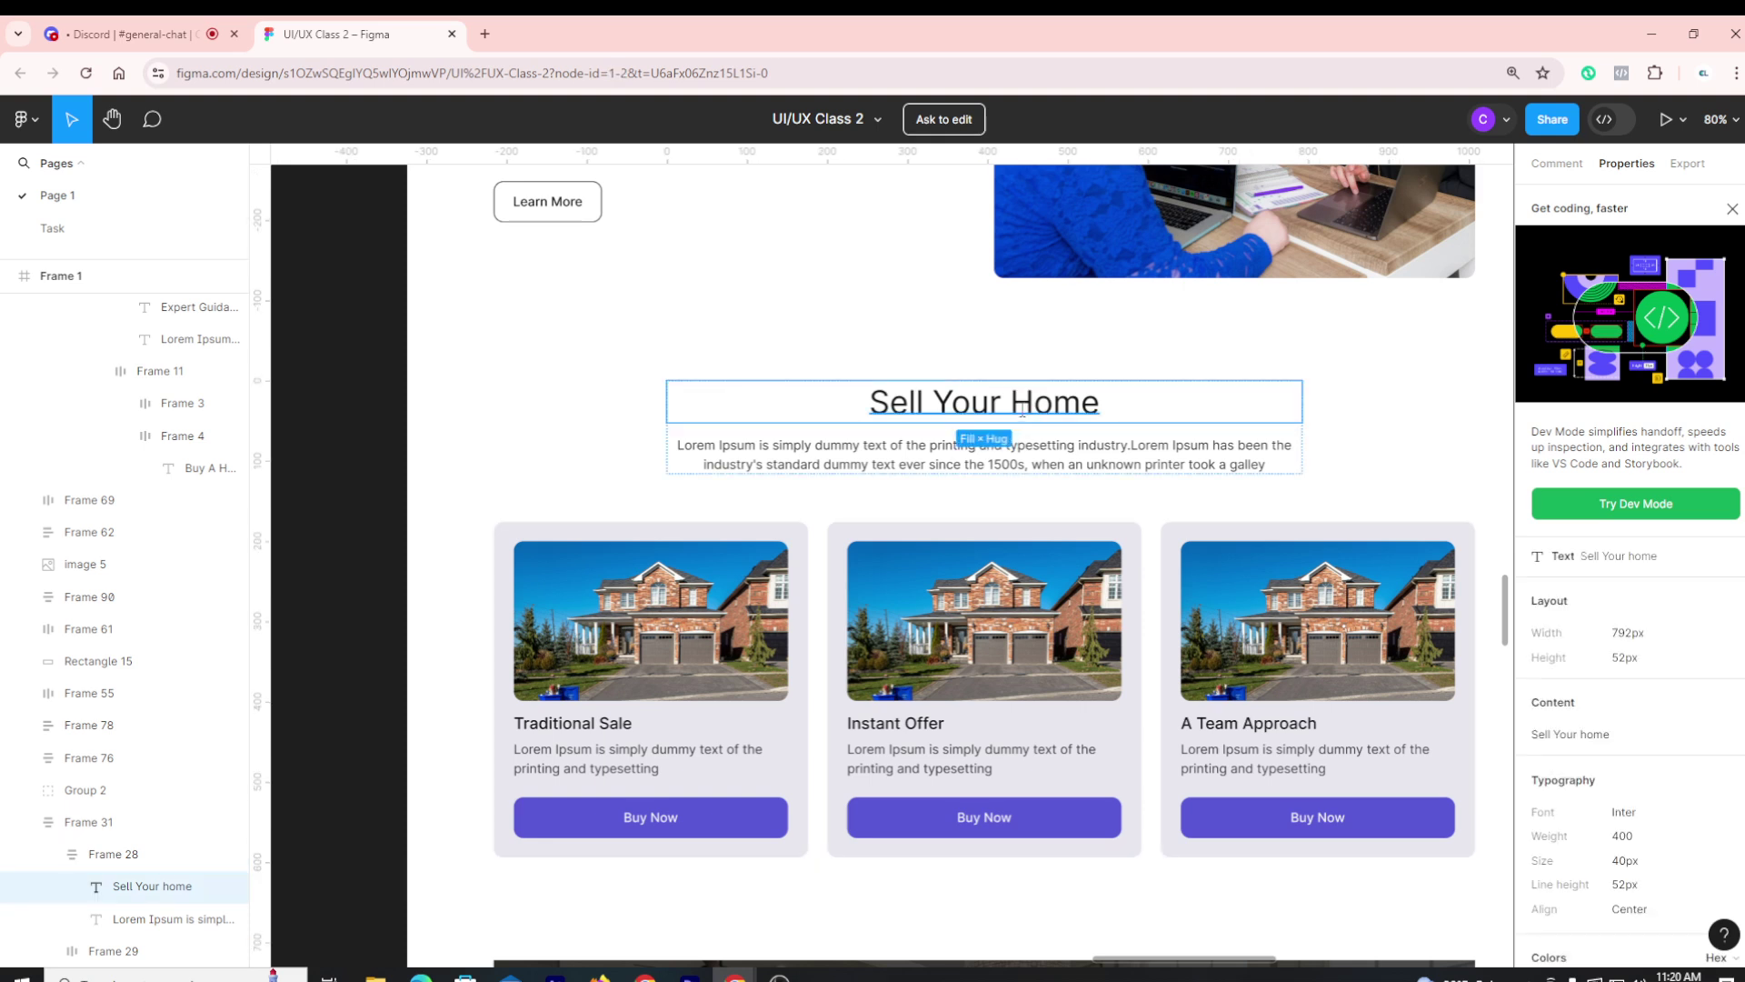
left_click(1026, 455)
left_click(1418, 430)
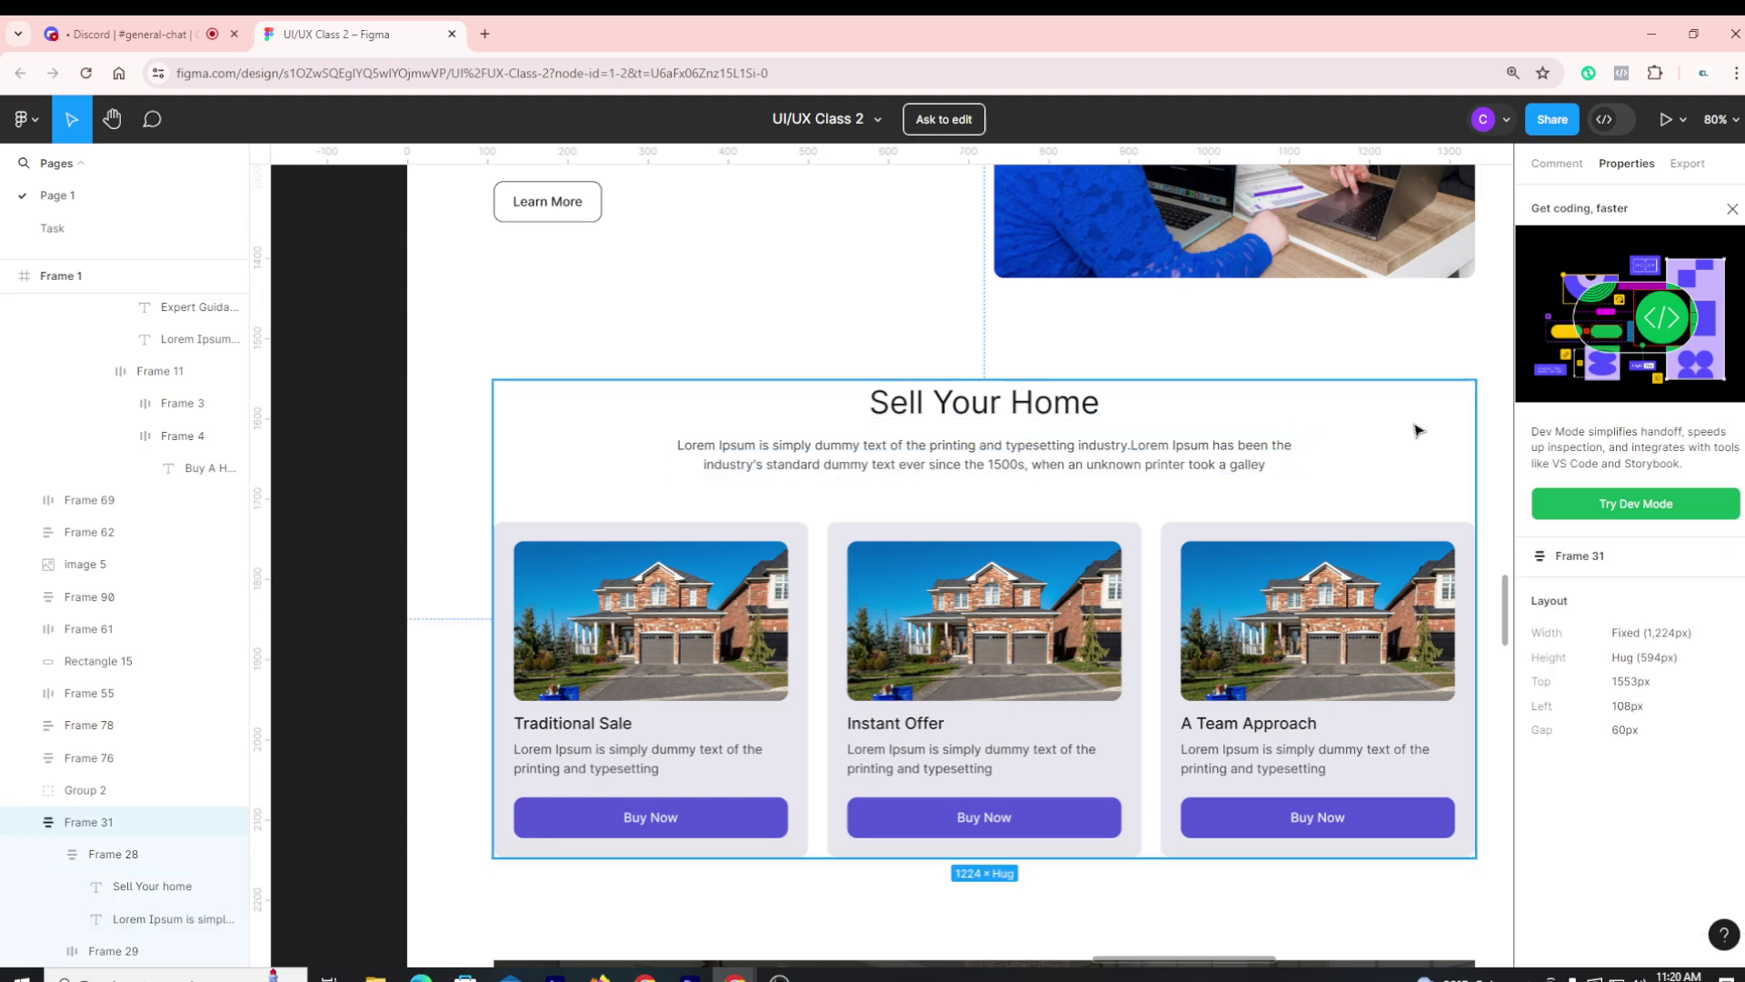
left_click(1216, 352)
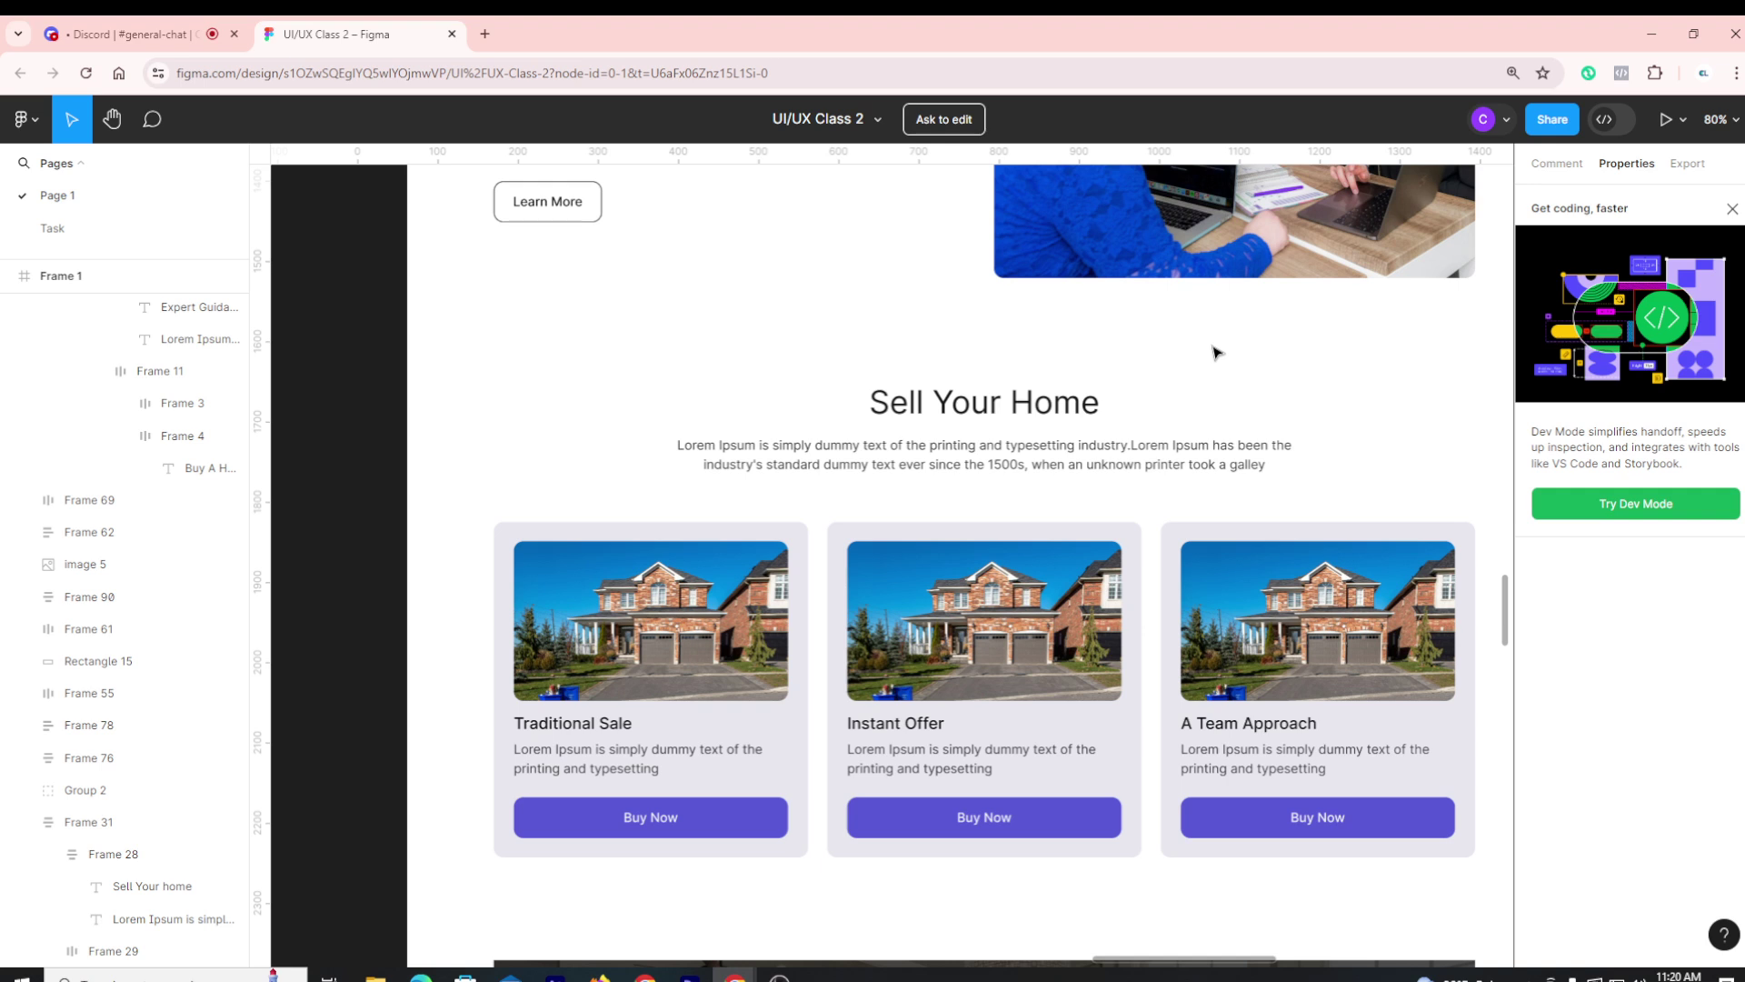
Compare the typography of the Sell Your Home heading with its description, check the section frame's gap, and deselect
left_click(1042, 400)
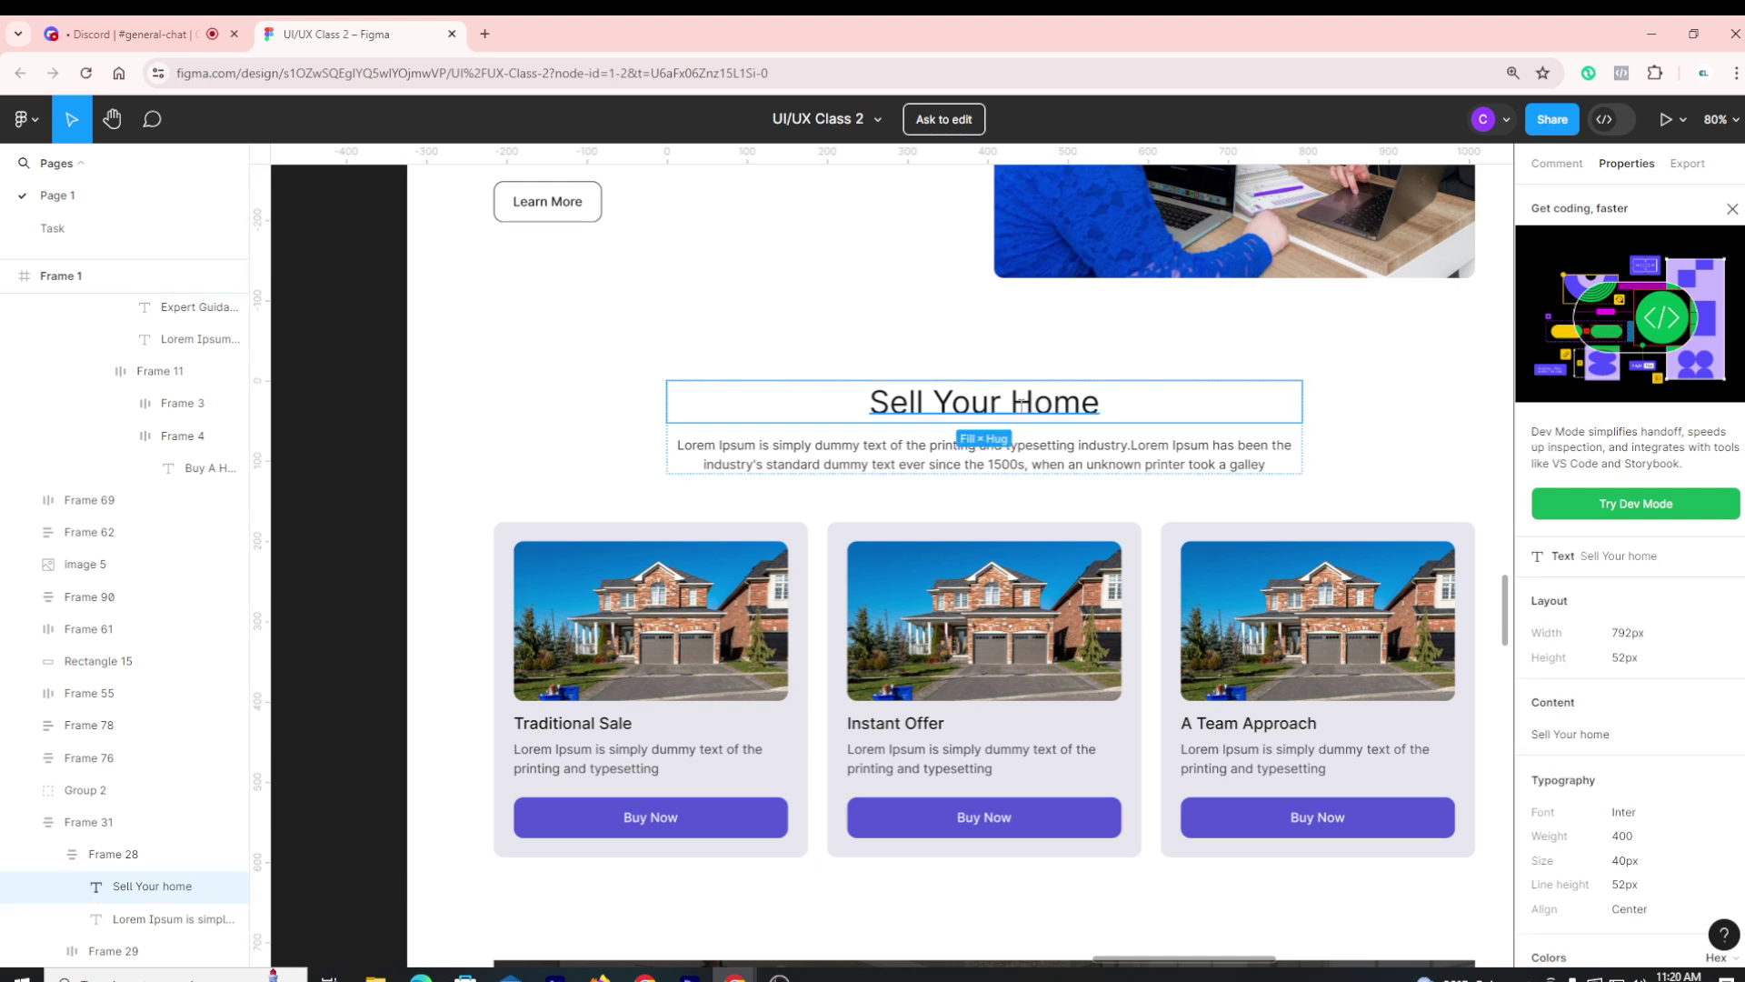
left_click(1052, 468)
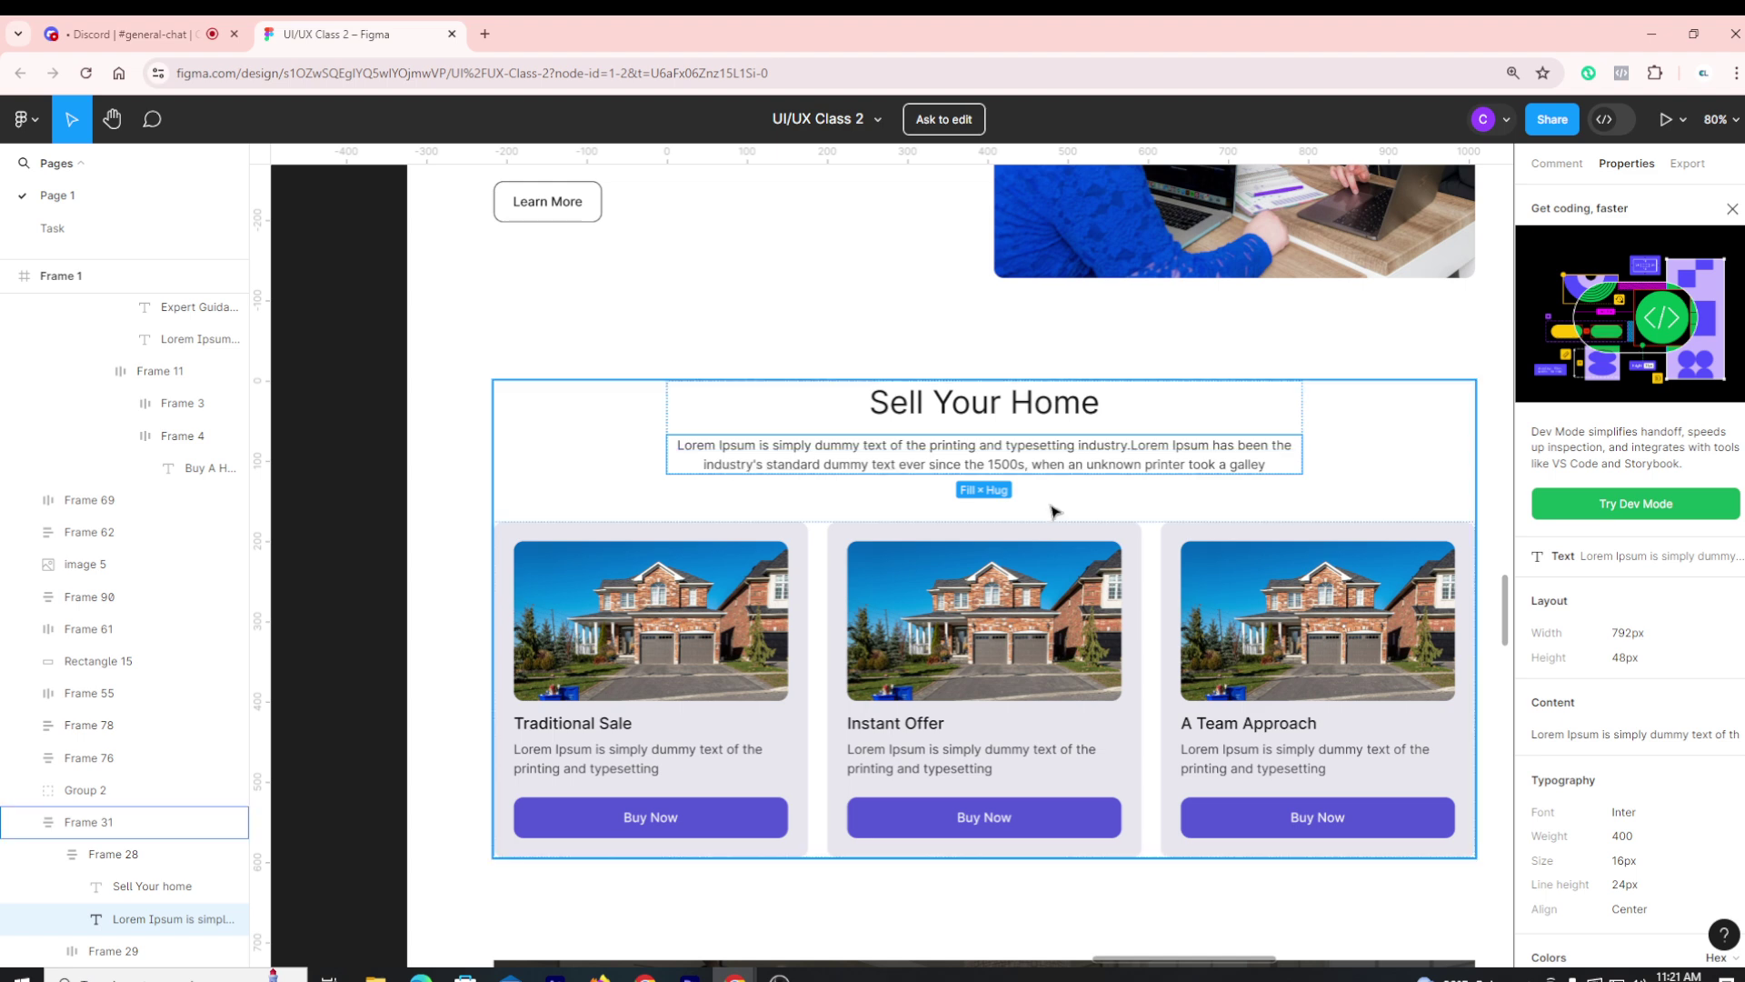
left_click(1054, 509)
scroll(955, 559, "down", 2)
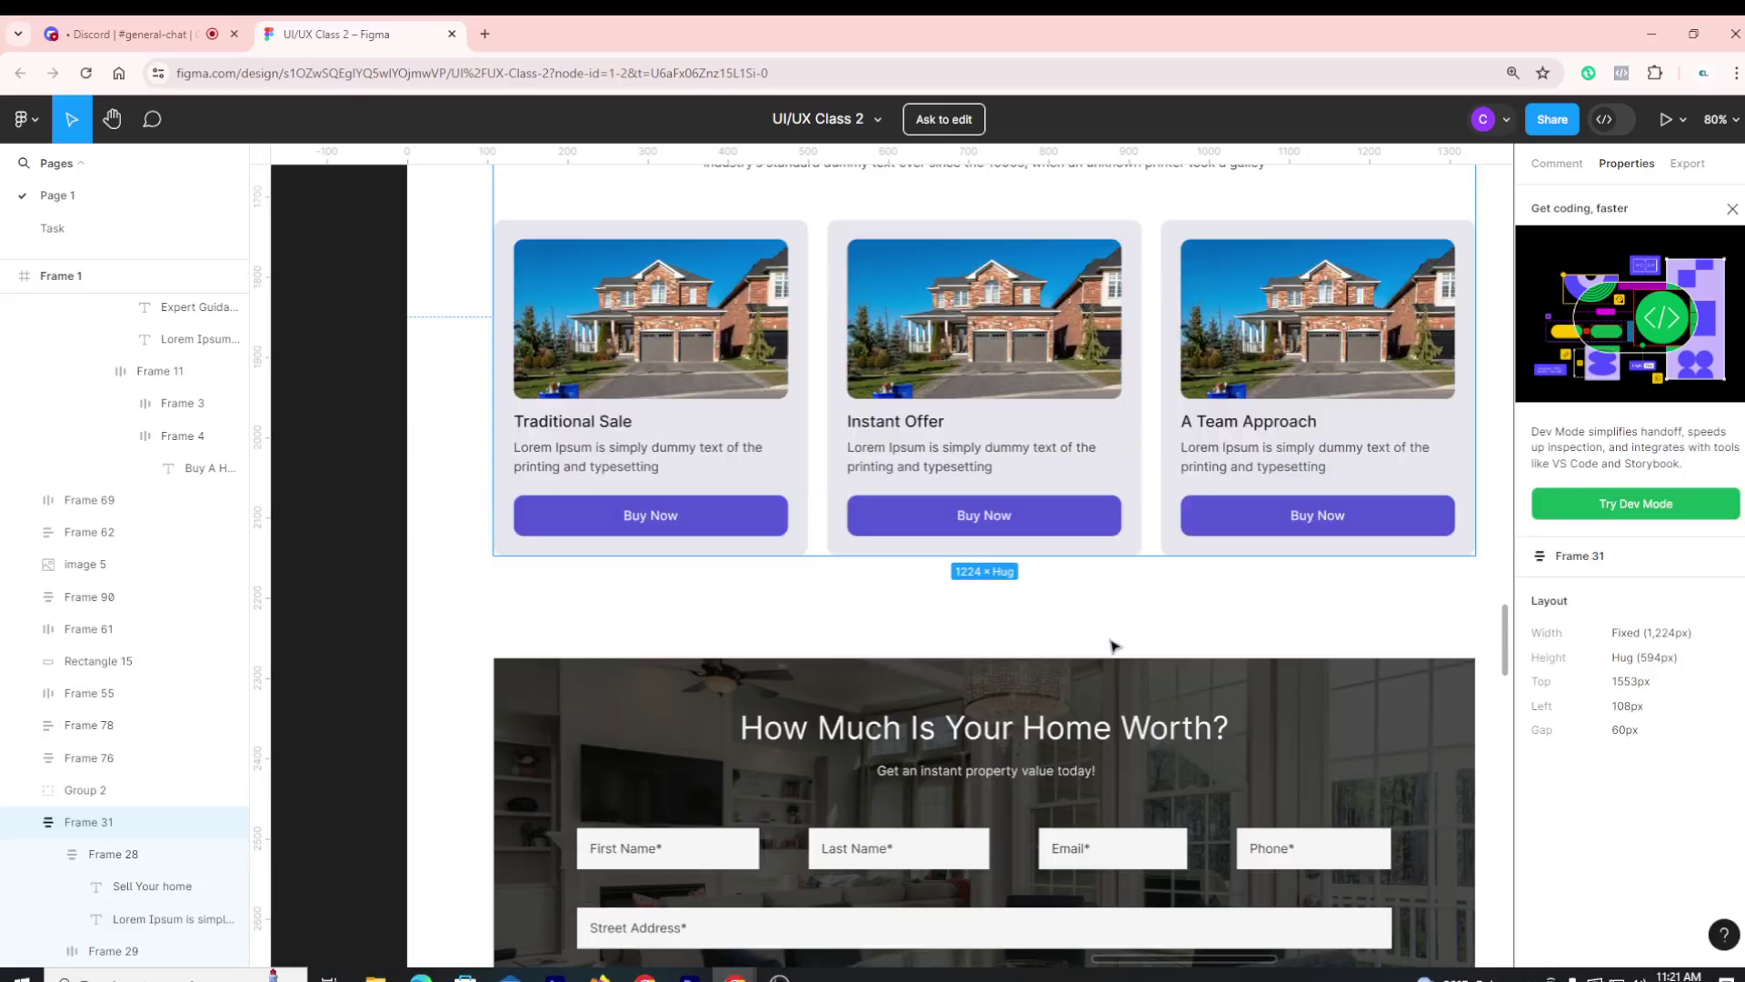
scroll(1116, 640, "down", 1)
left_click(1117, 640)
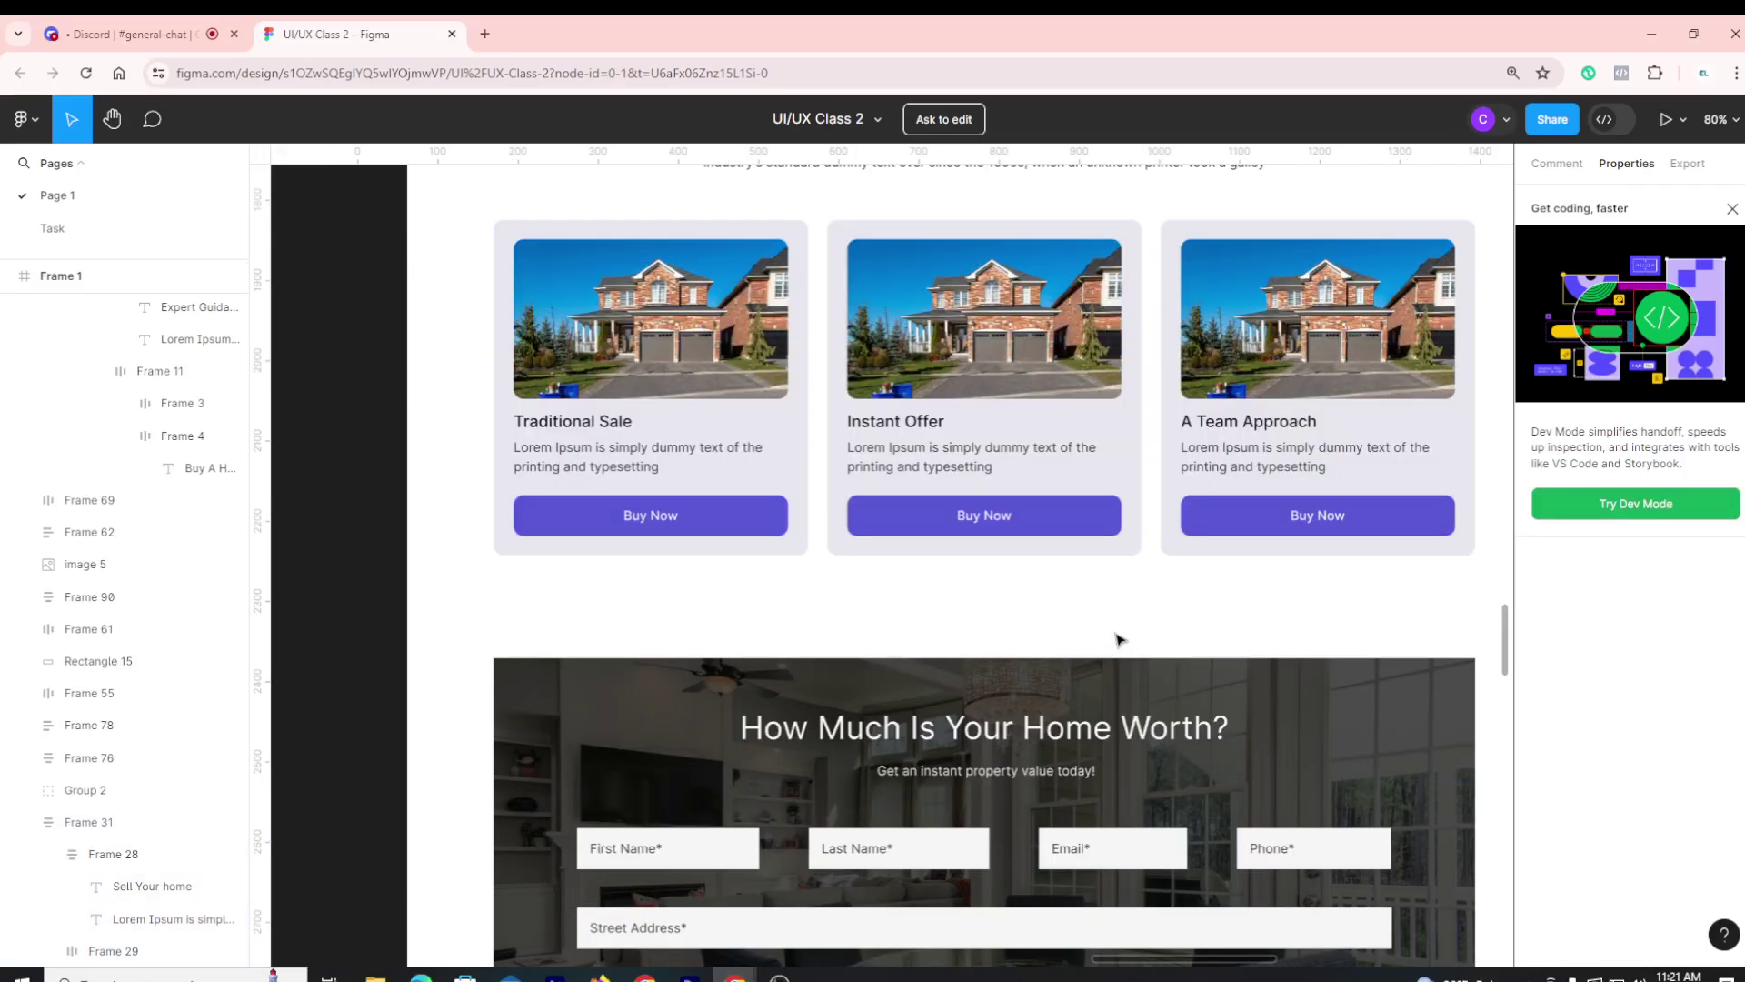
Look over the page's message form, About section, Sell Your Home cards, home-value form and Our Featured Areas section
scroll(1117, 639, "down", 3)
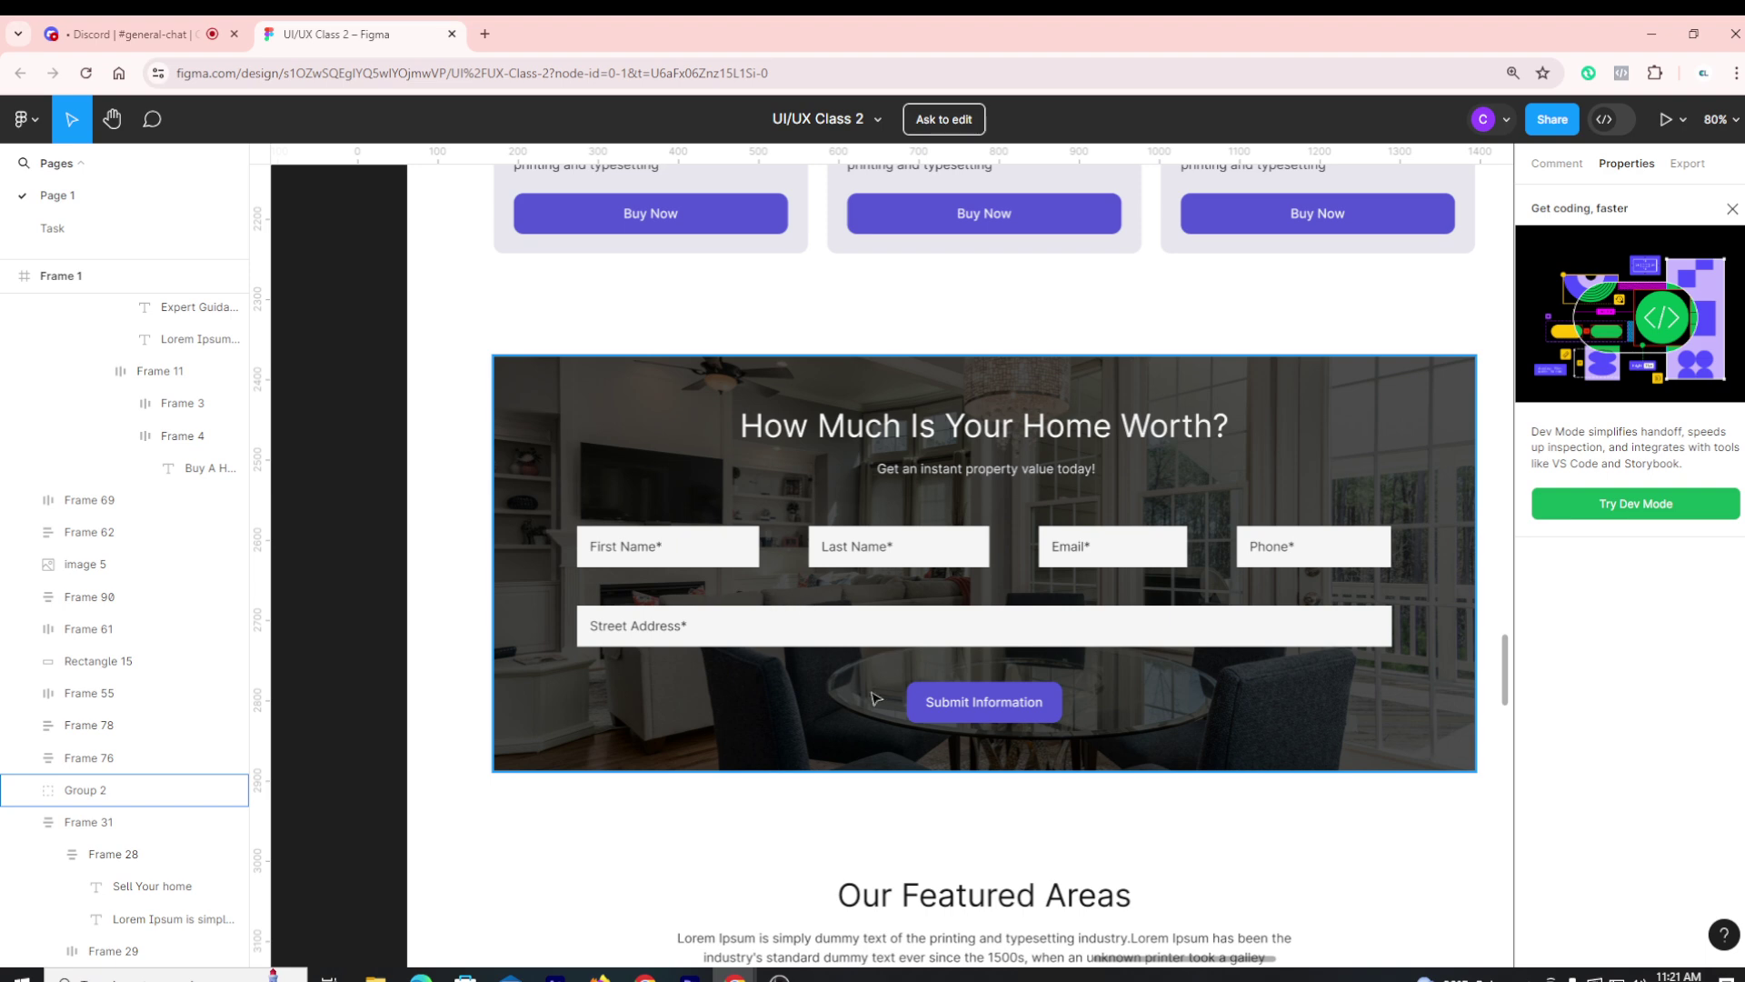
scroll(1091, 726, "up", 3)
scroll(1086, 730, "up", 10)
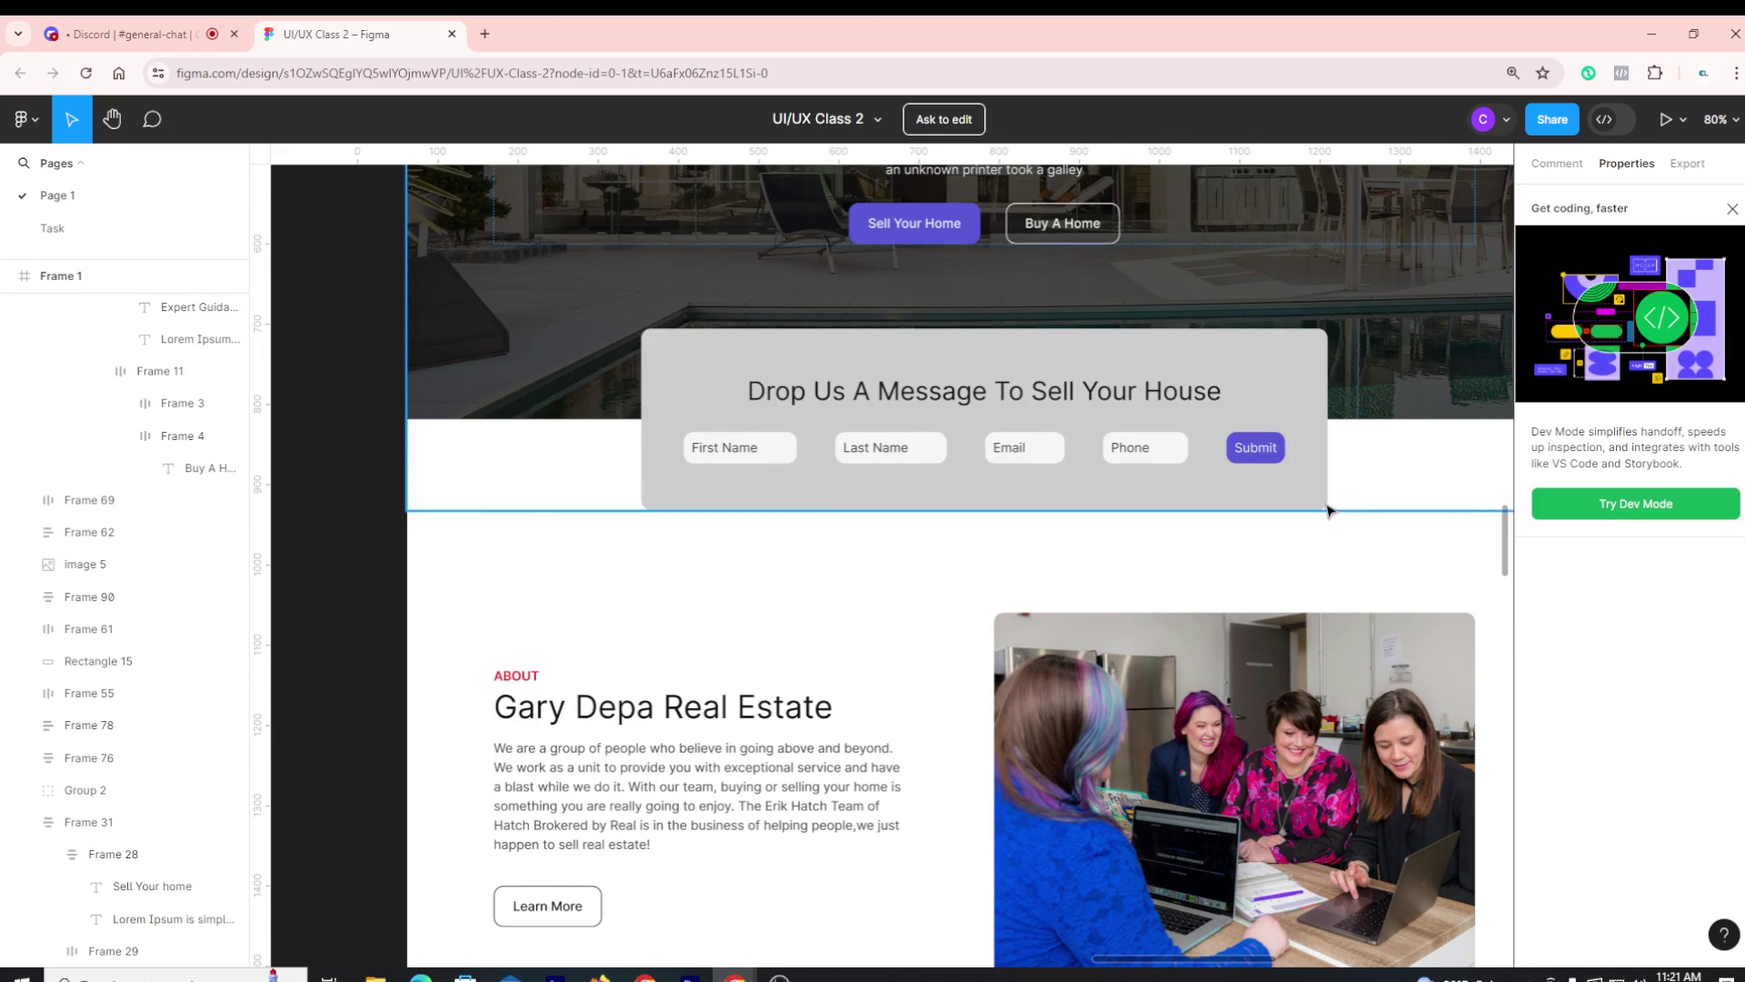
scroll(1327, 513, "down", 9)
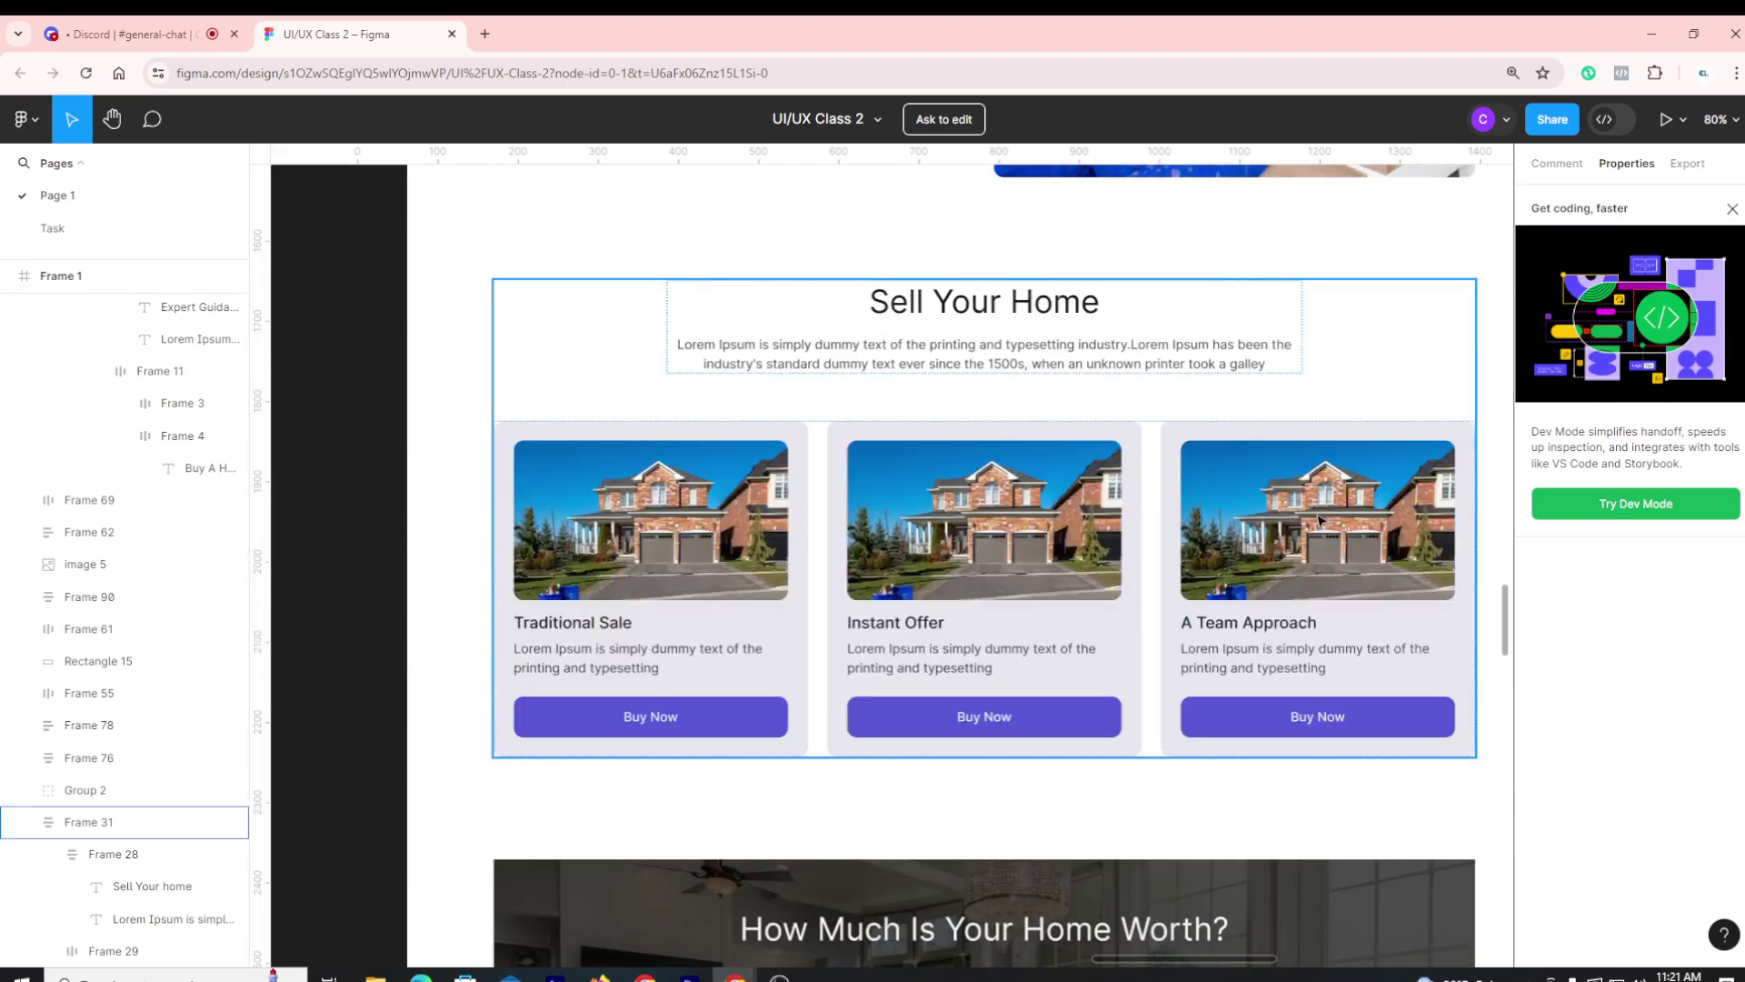
scroll(791, 549, "down", 2)
scroll(1082, 705, "up", 3)
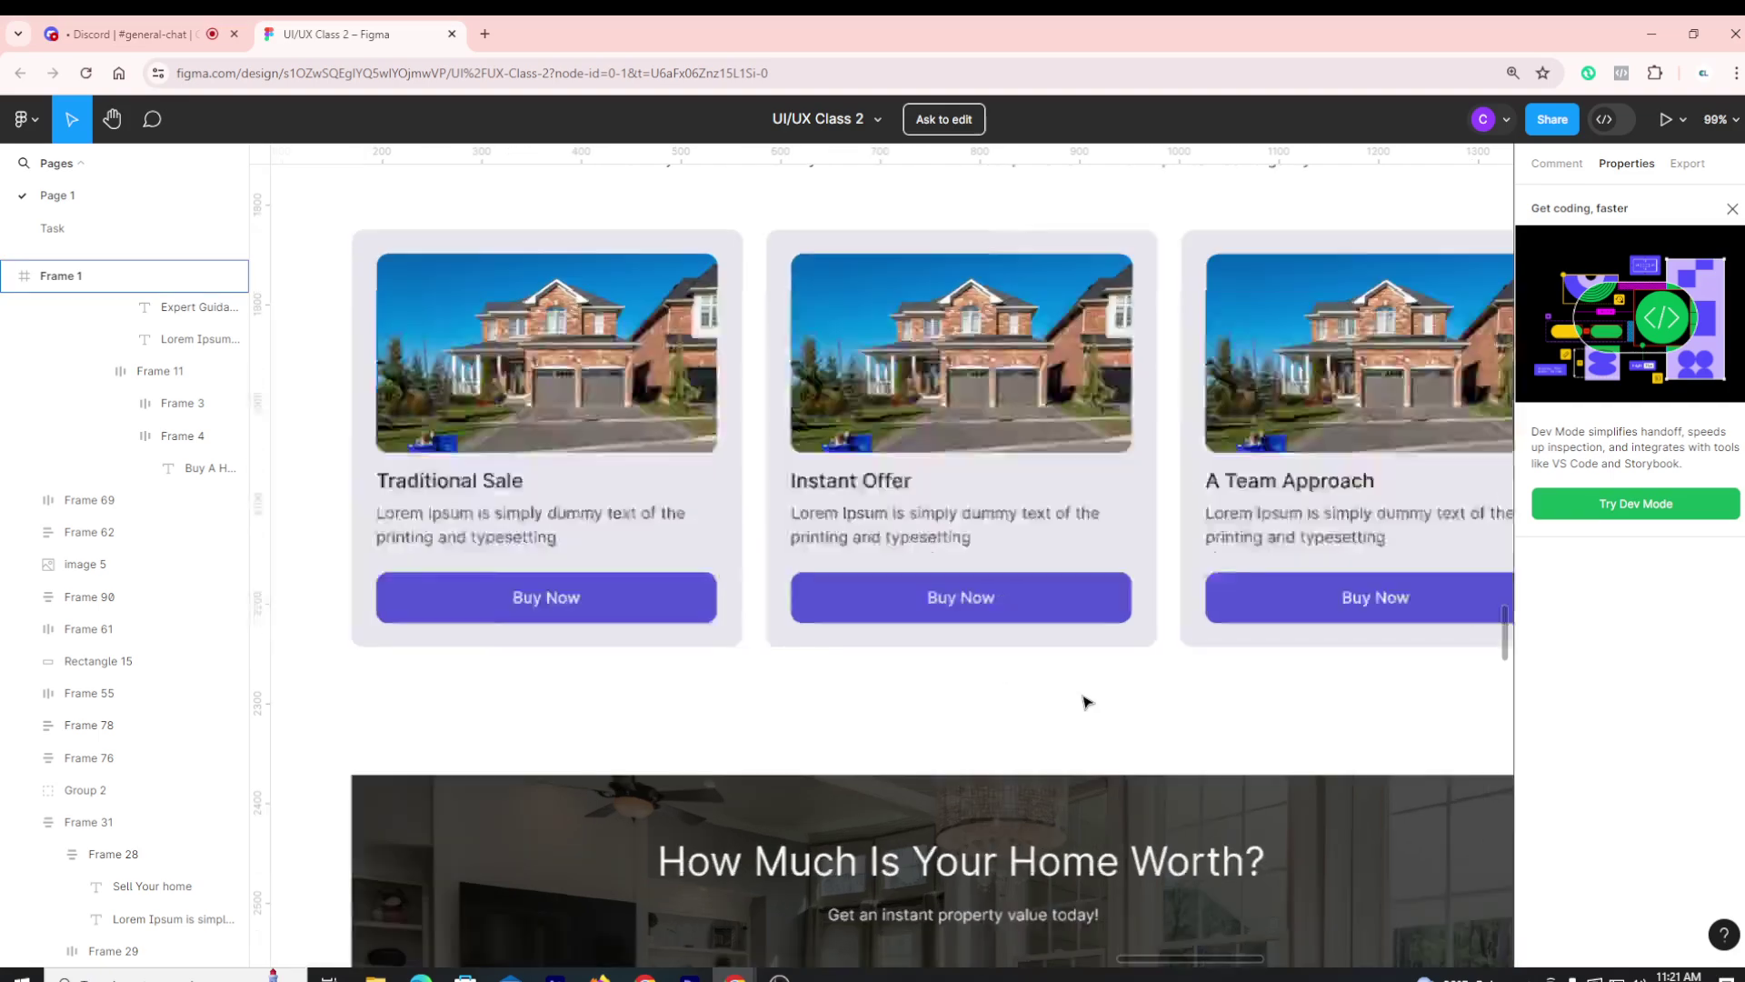
scroll(1083, 705, "down", 5)
scroll(1083, 704, "up", 3)
scroll(1083, 705, "down", 8)
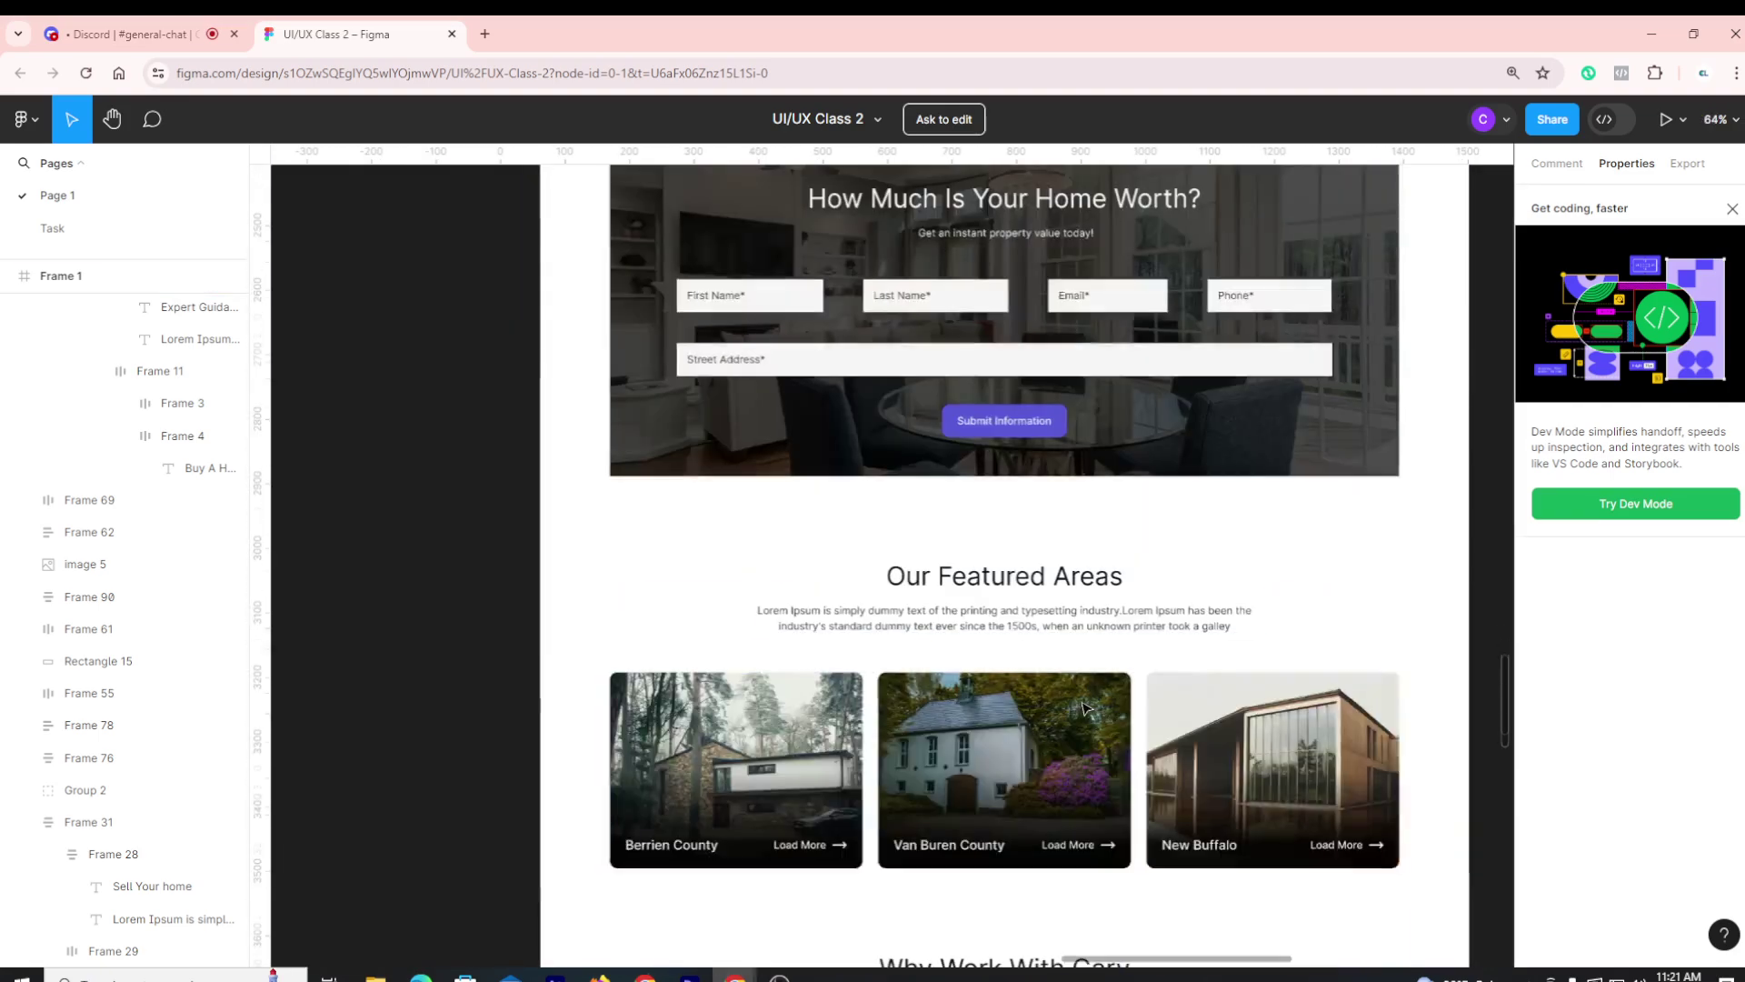
scroll(1082, 705, "up", 6)
scroll(780, 637, "up", 3)
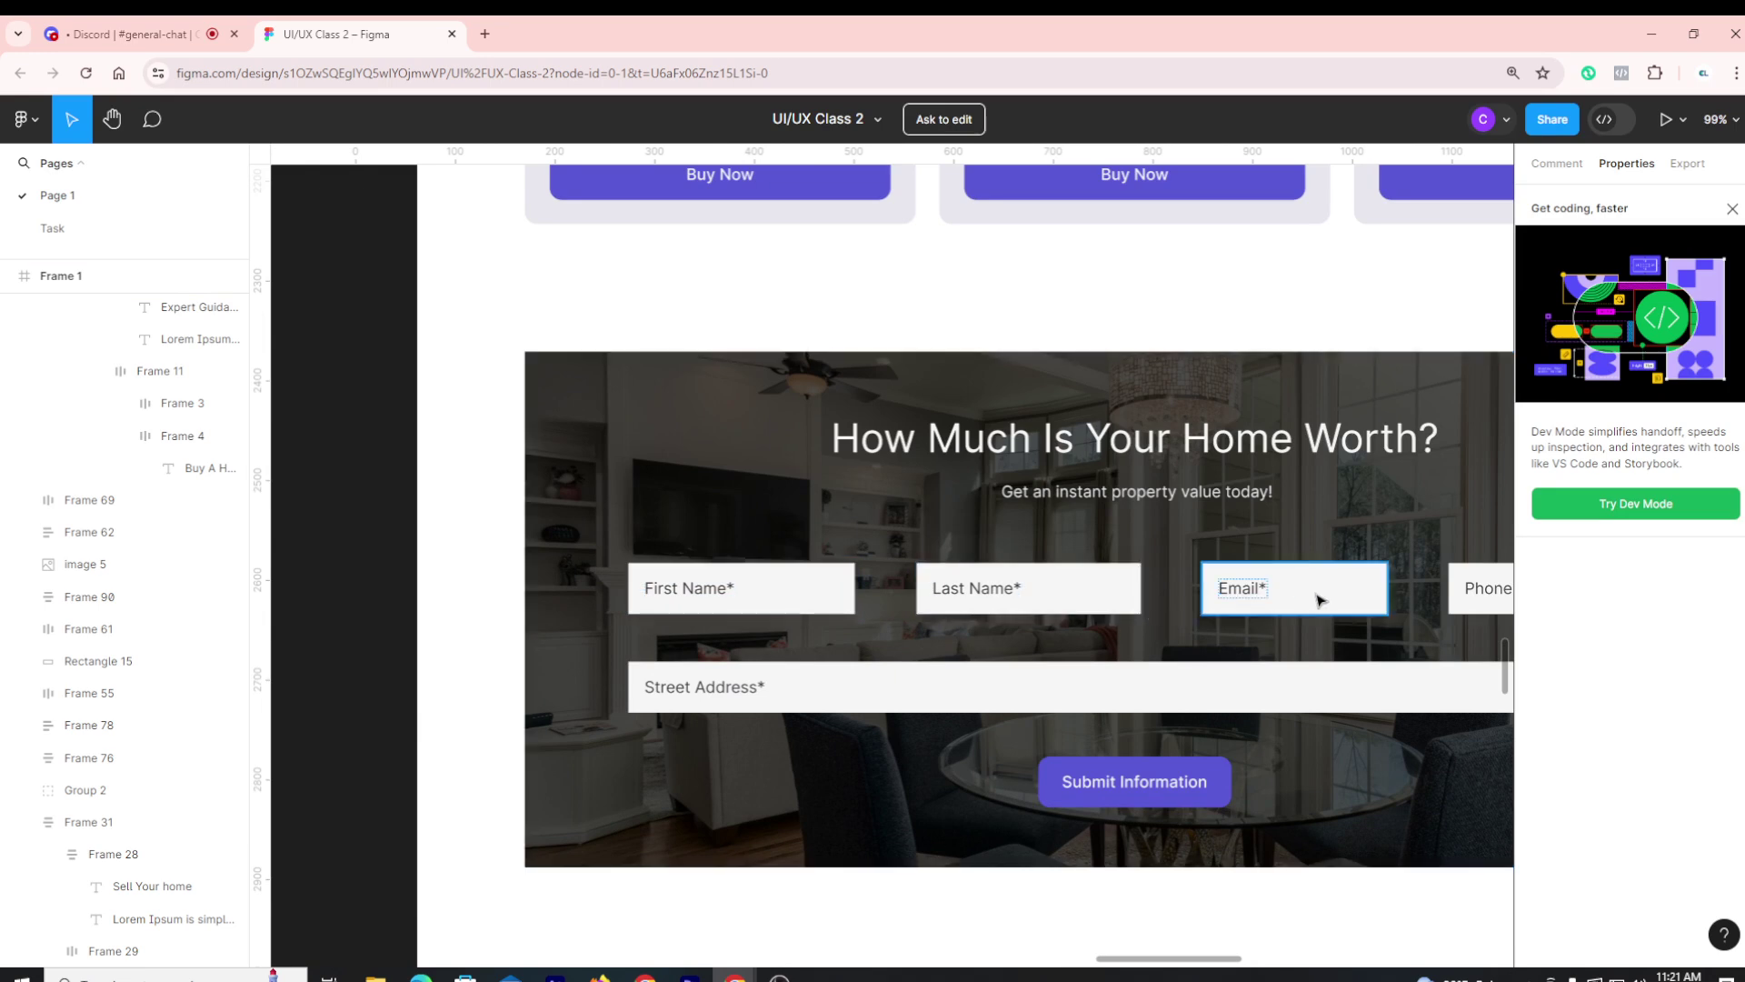
scroll(632, 623, "down", 2)
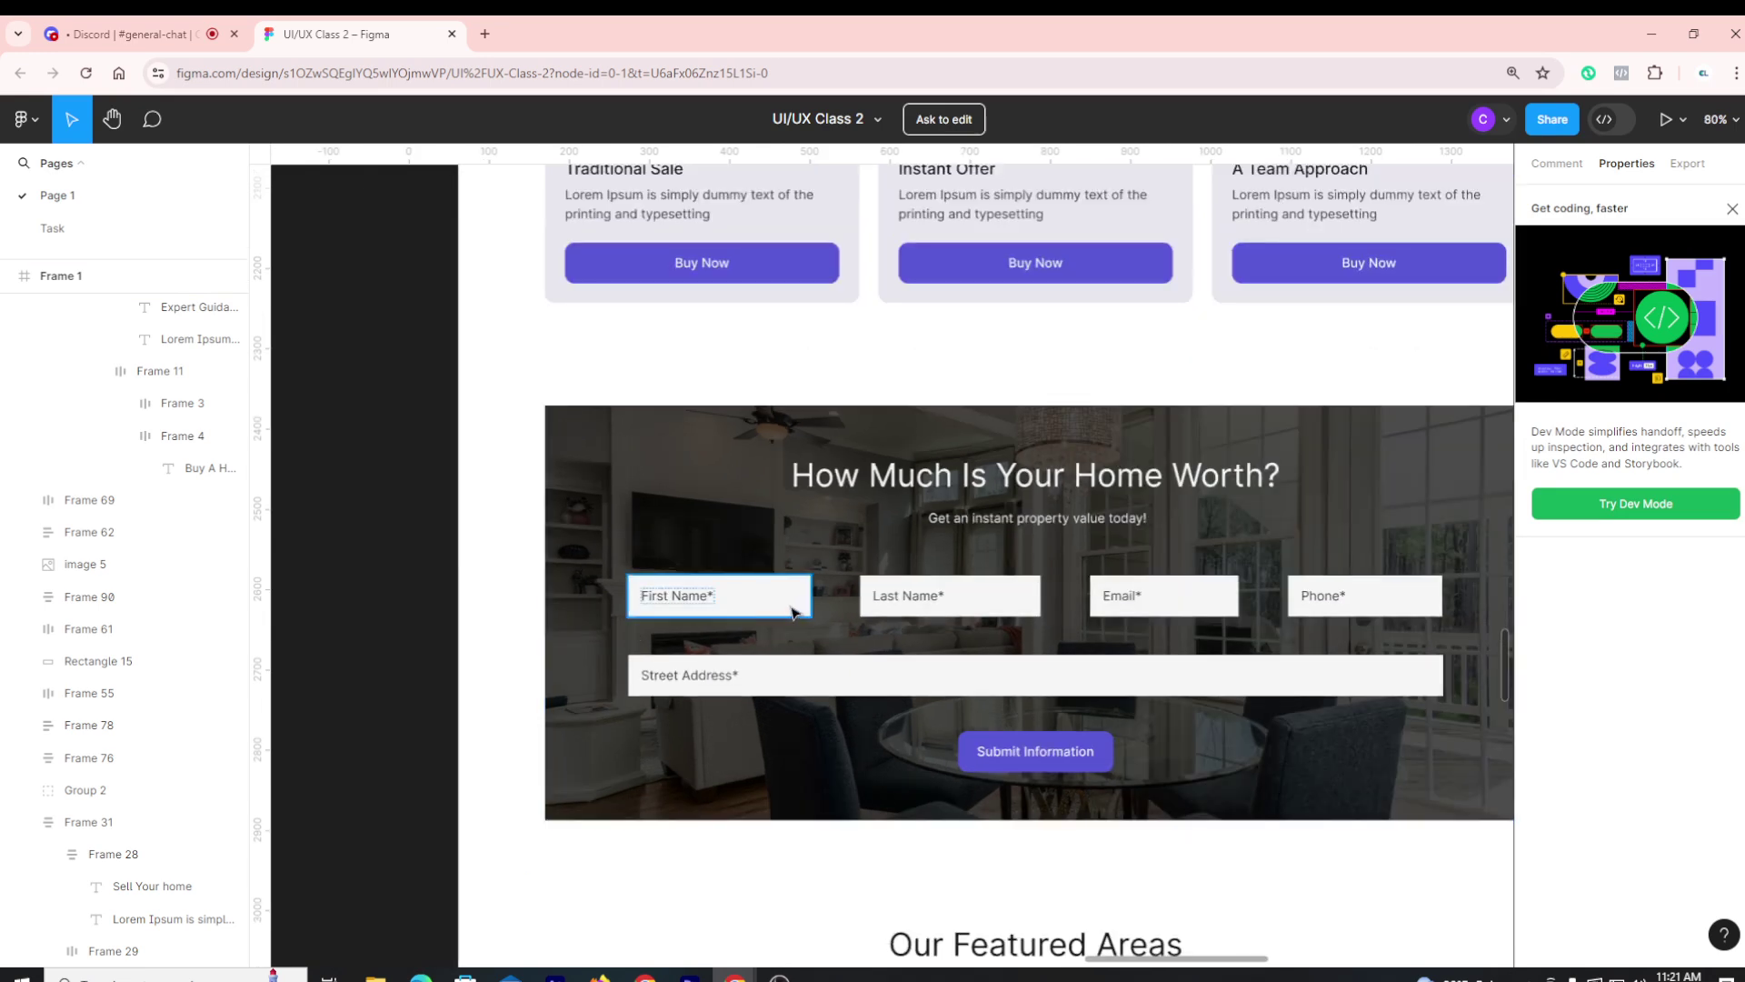
Inspect the Last Name field's size, padding and colour in the home-value form, check the form's frame layout, and deselect
left_click(1032, 614)
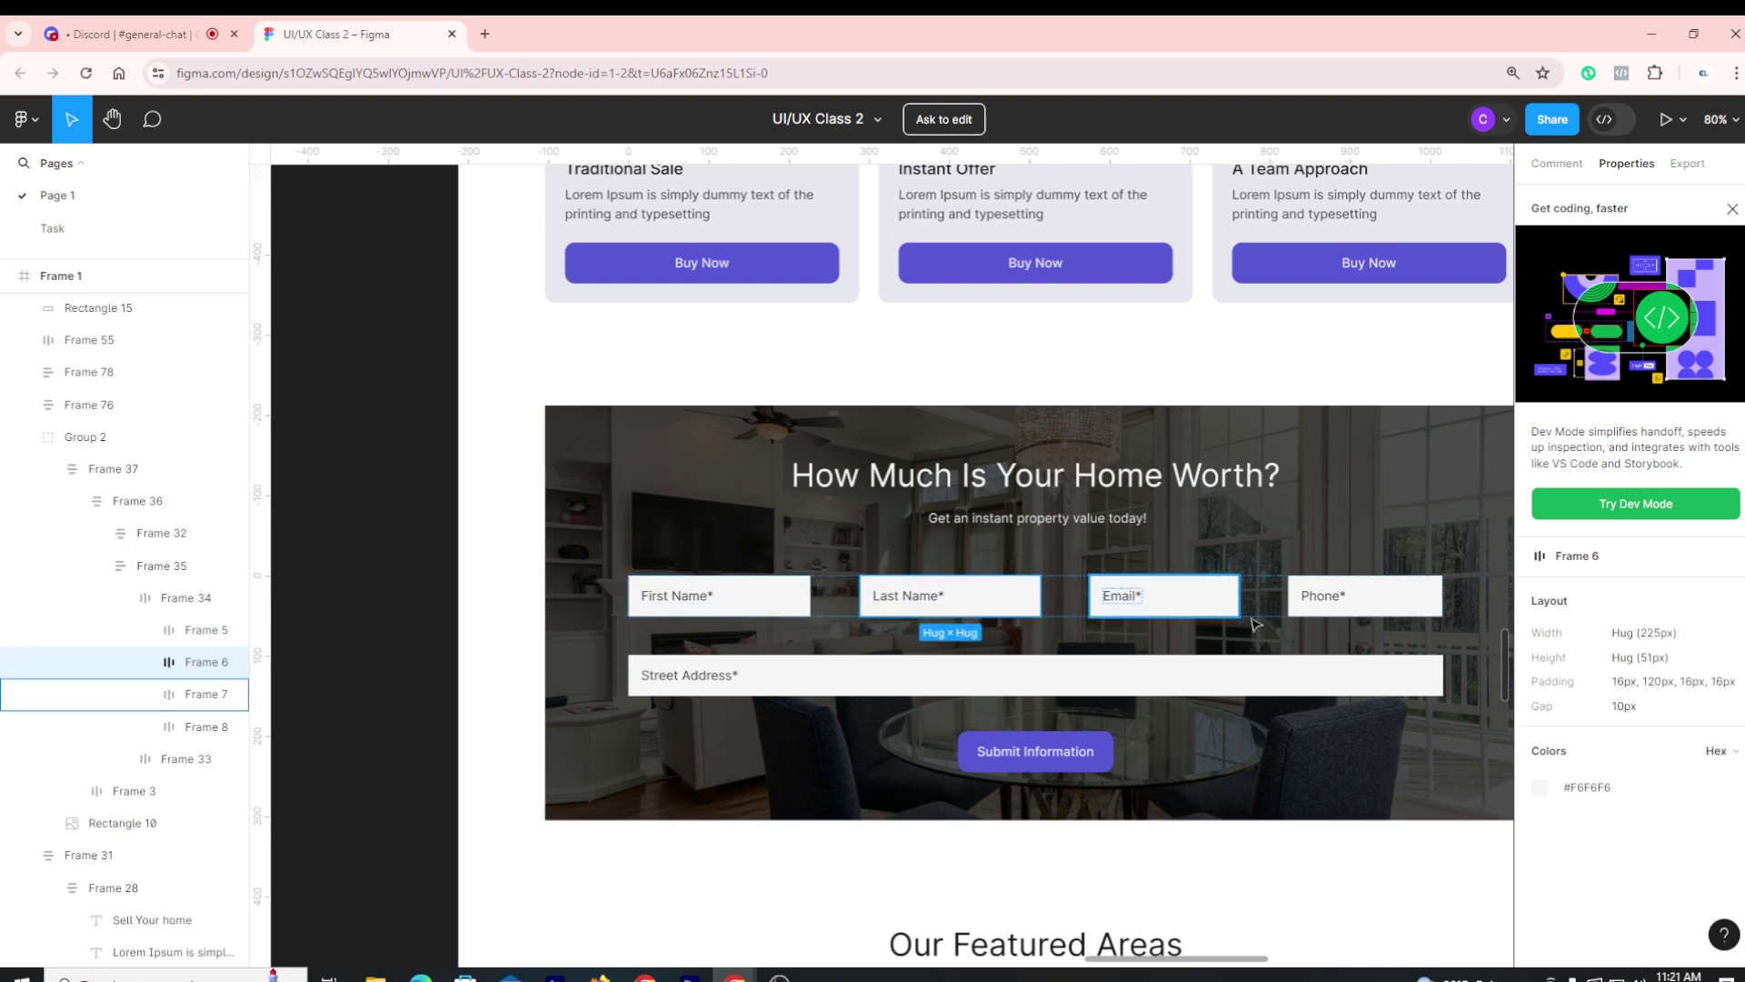
left_click(1240, 717)
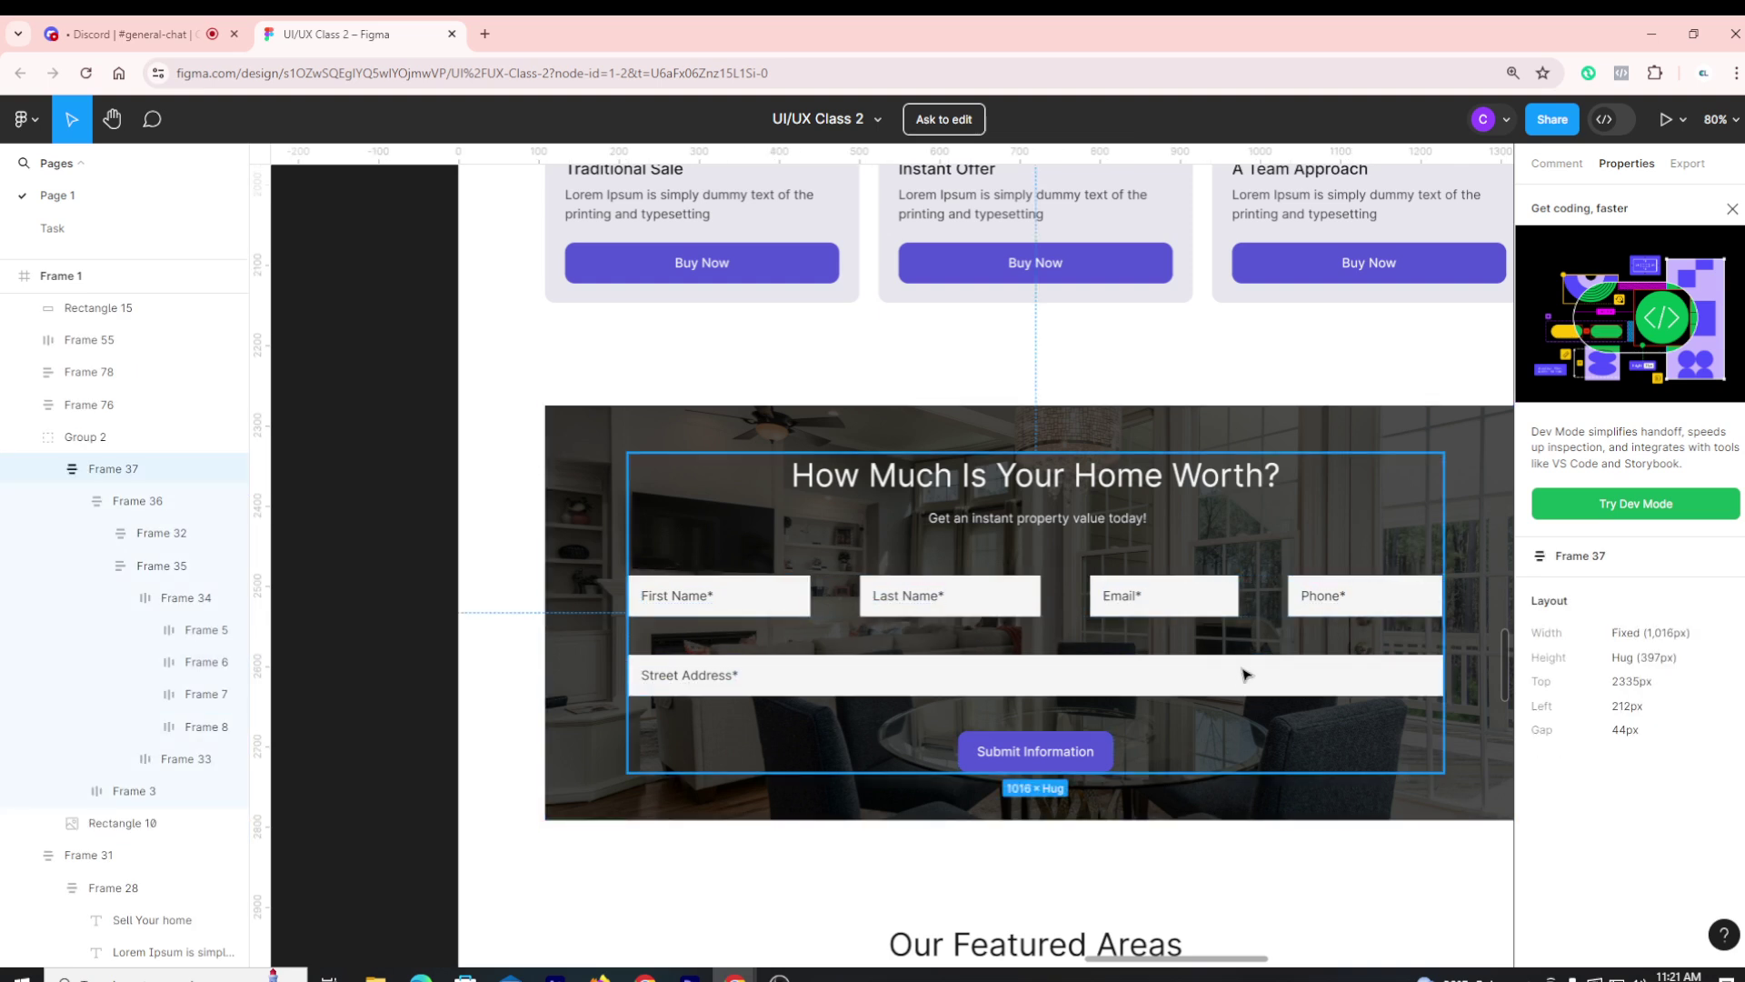
left_click(759, 609)
left_click(829, 883)
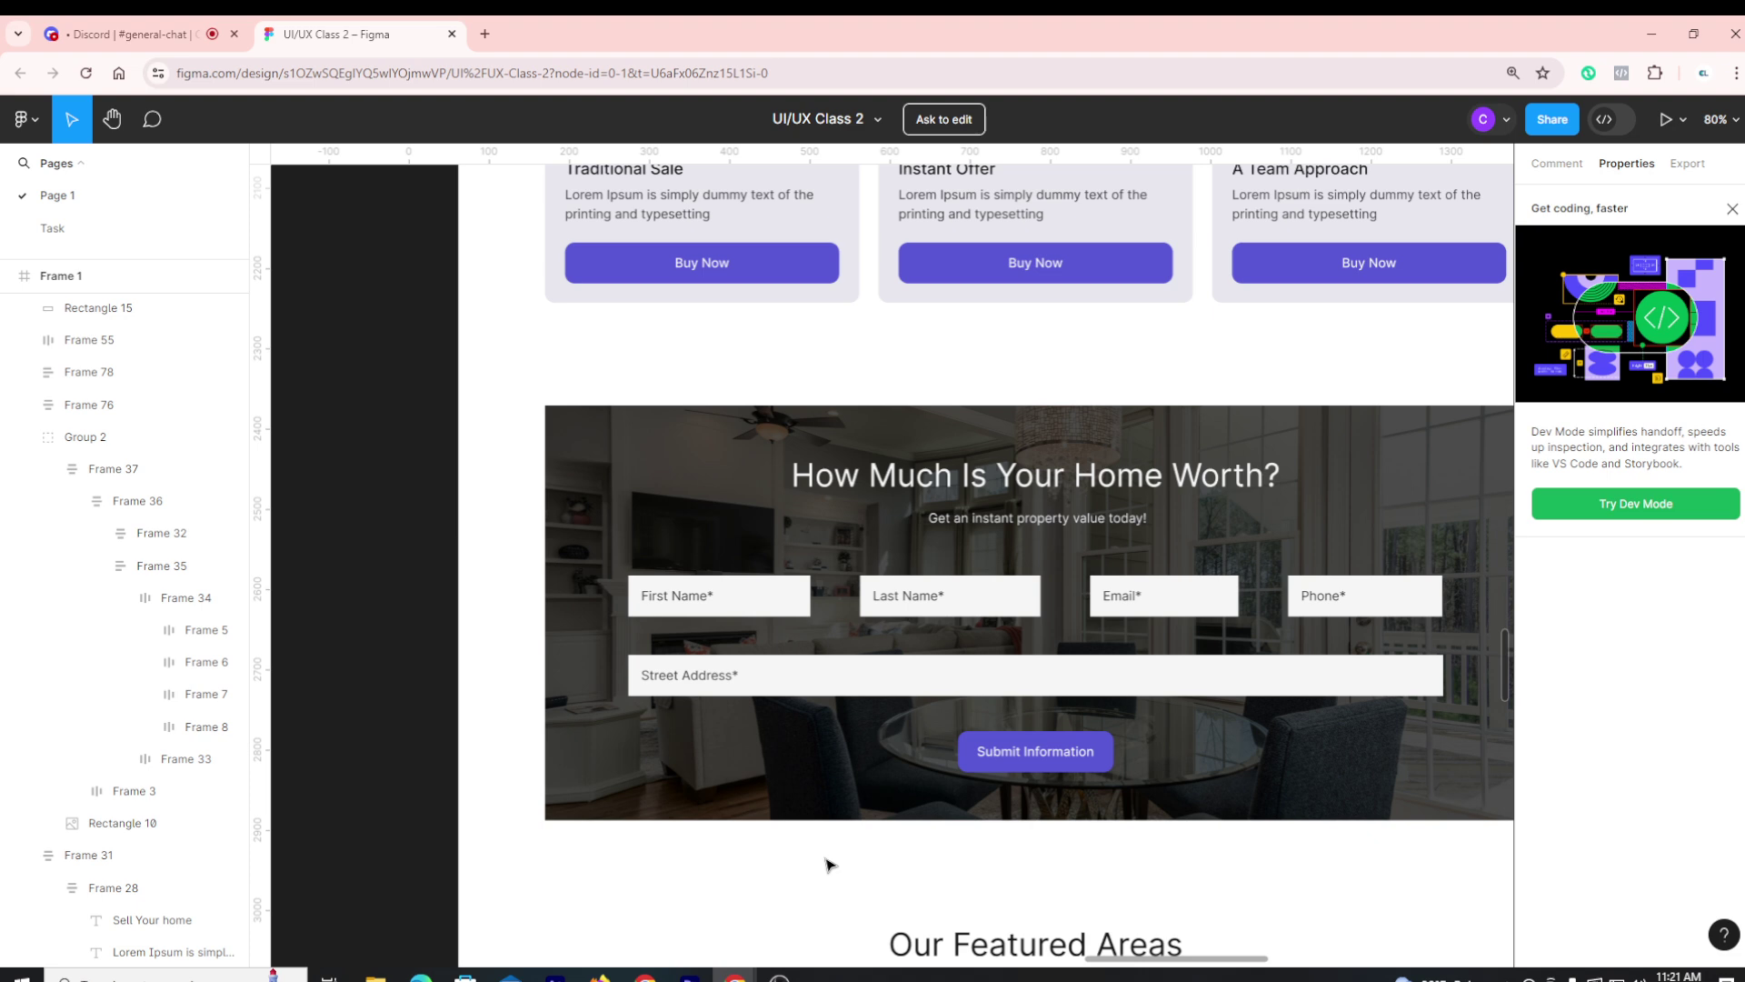
Inspect the size and gap of the frame holding all home-value form fields and of its name, email and phone row
left_click(784, 597)
left_click(783, 596)
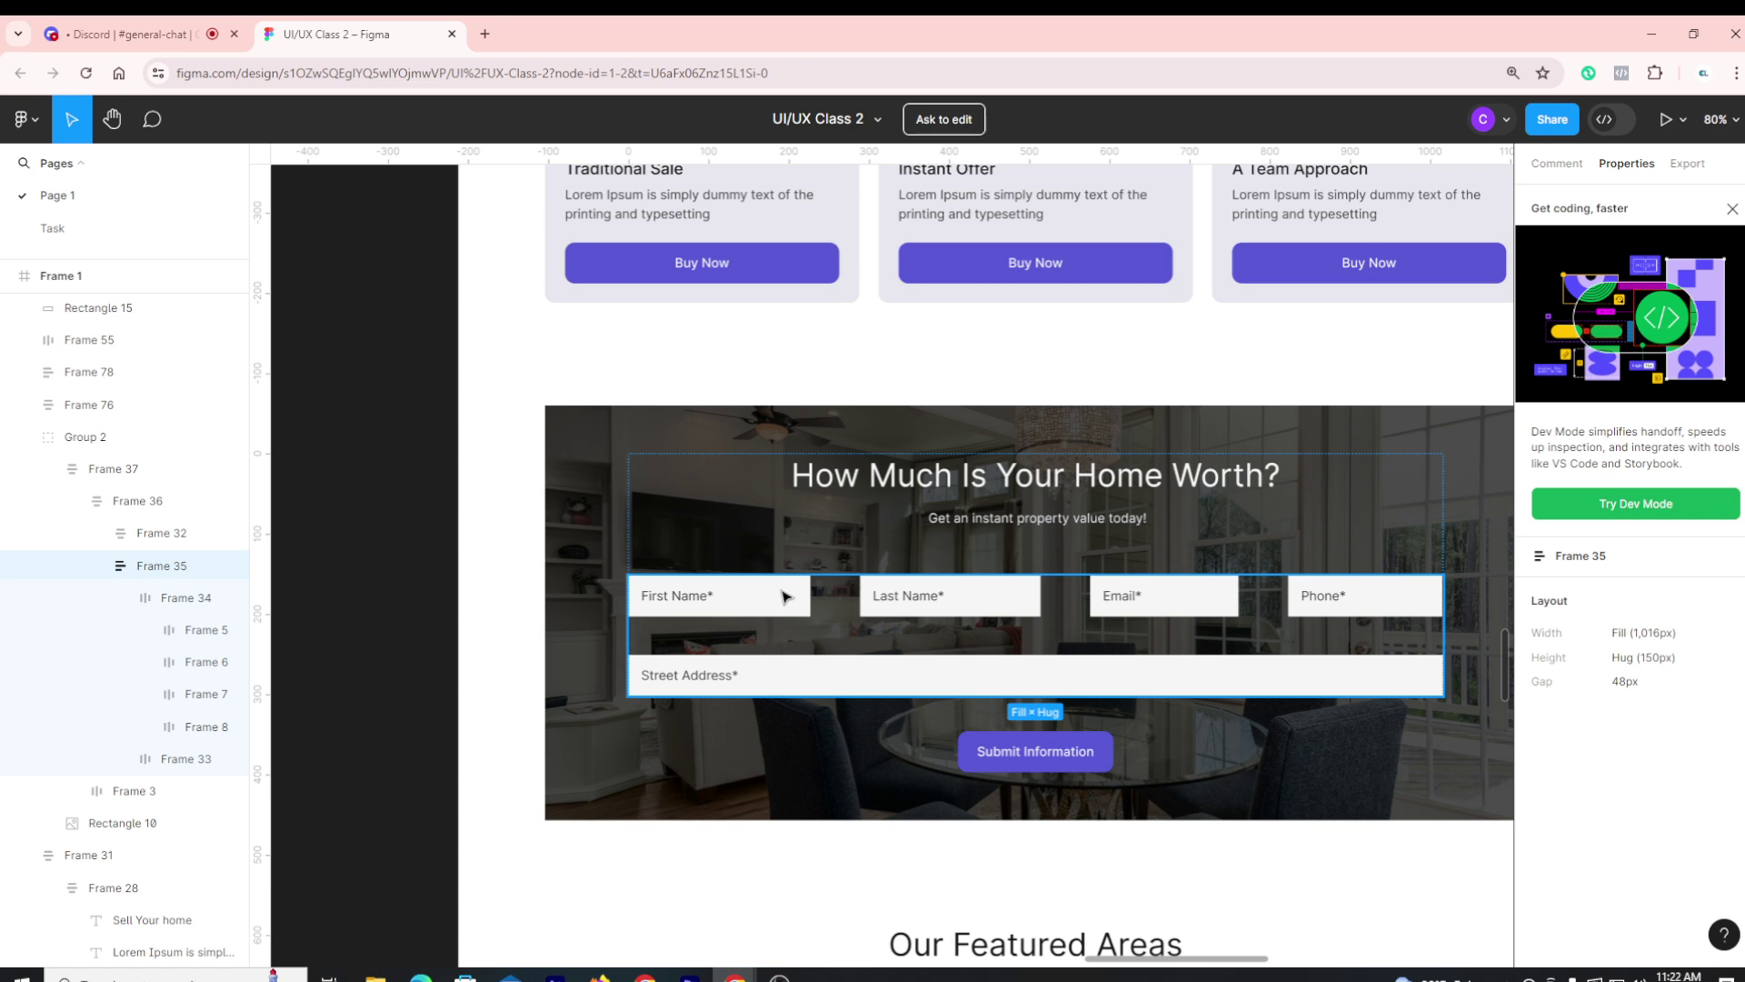
left_click(783, 596)
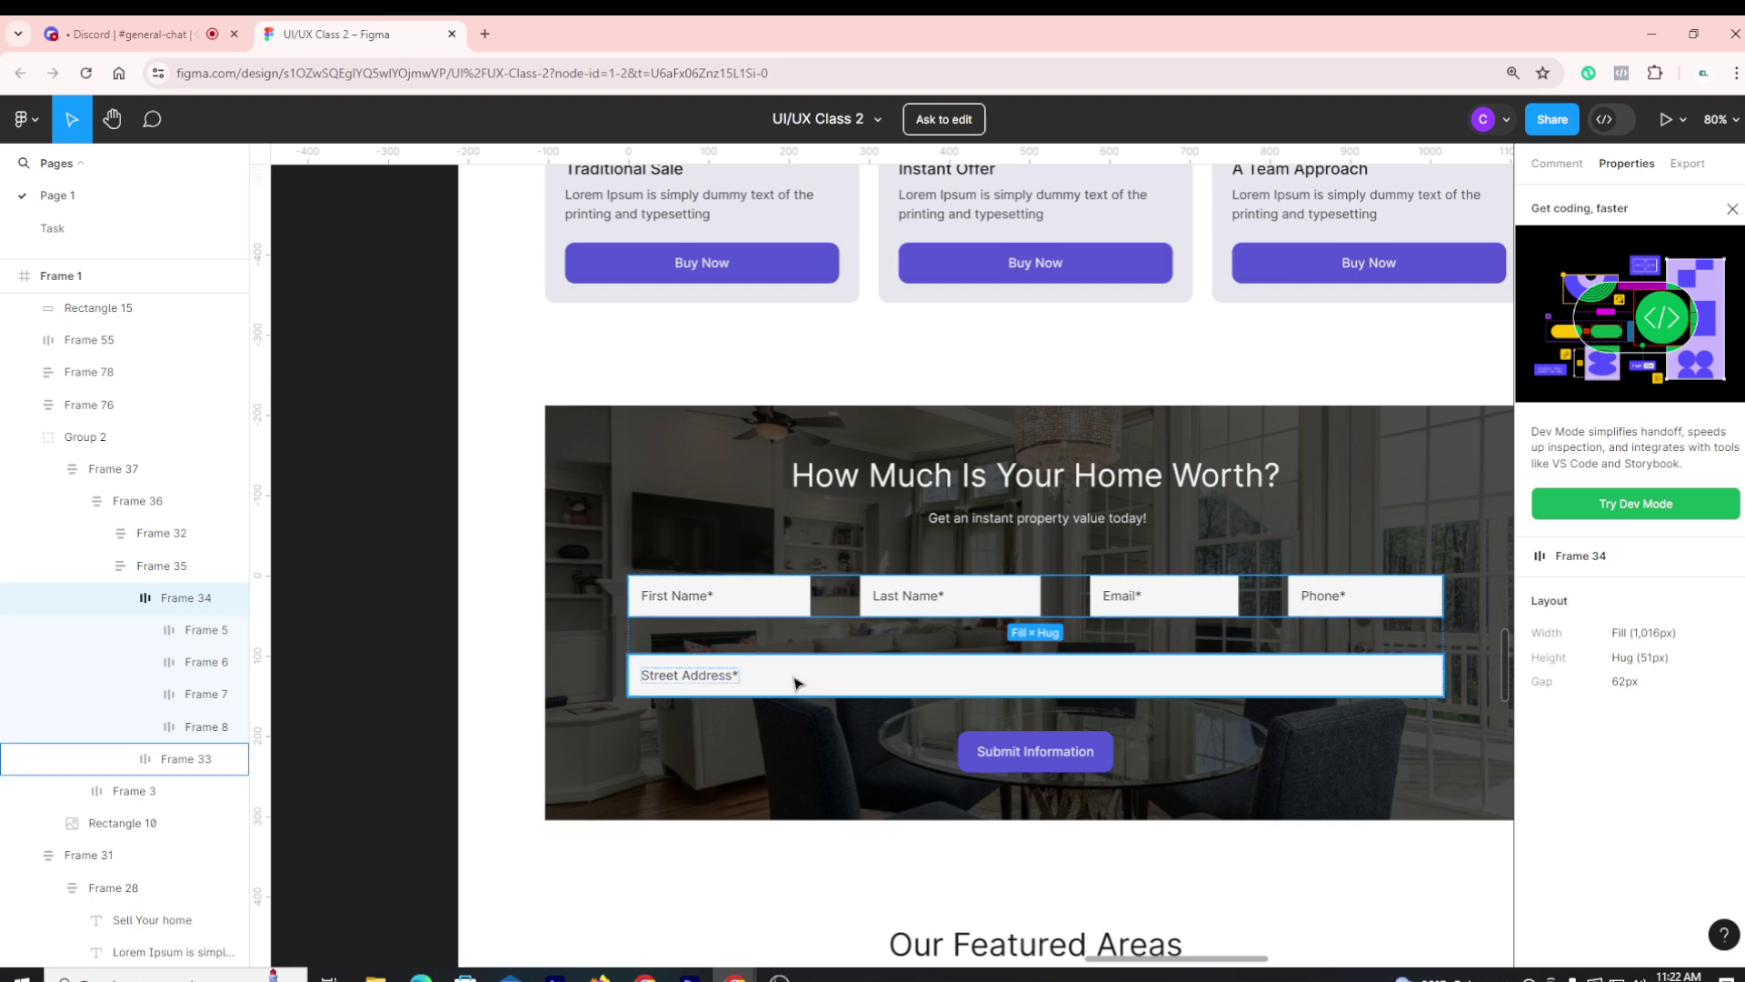
scroll(795, 683, "down", 2)
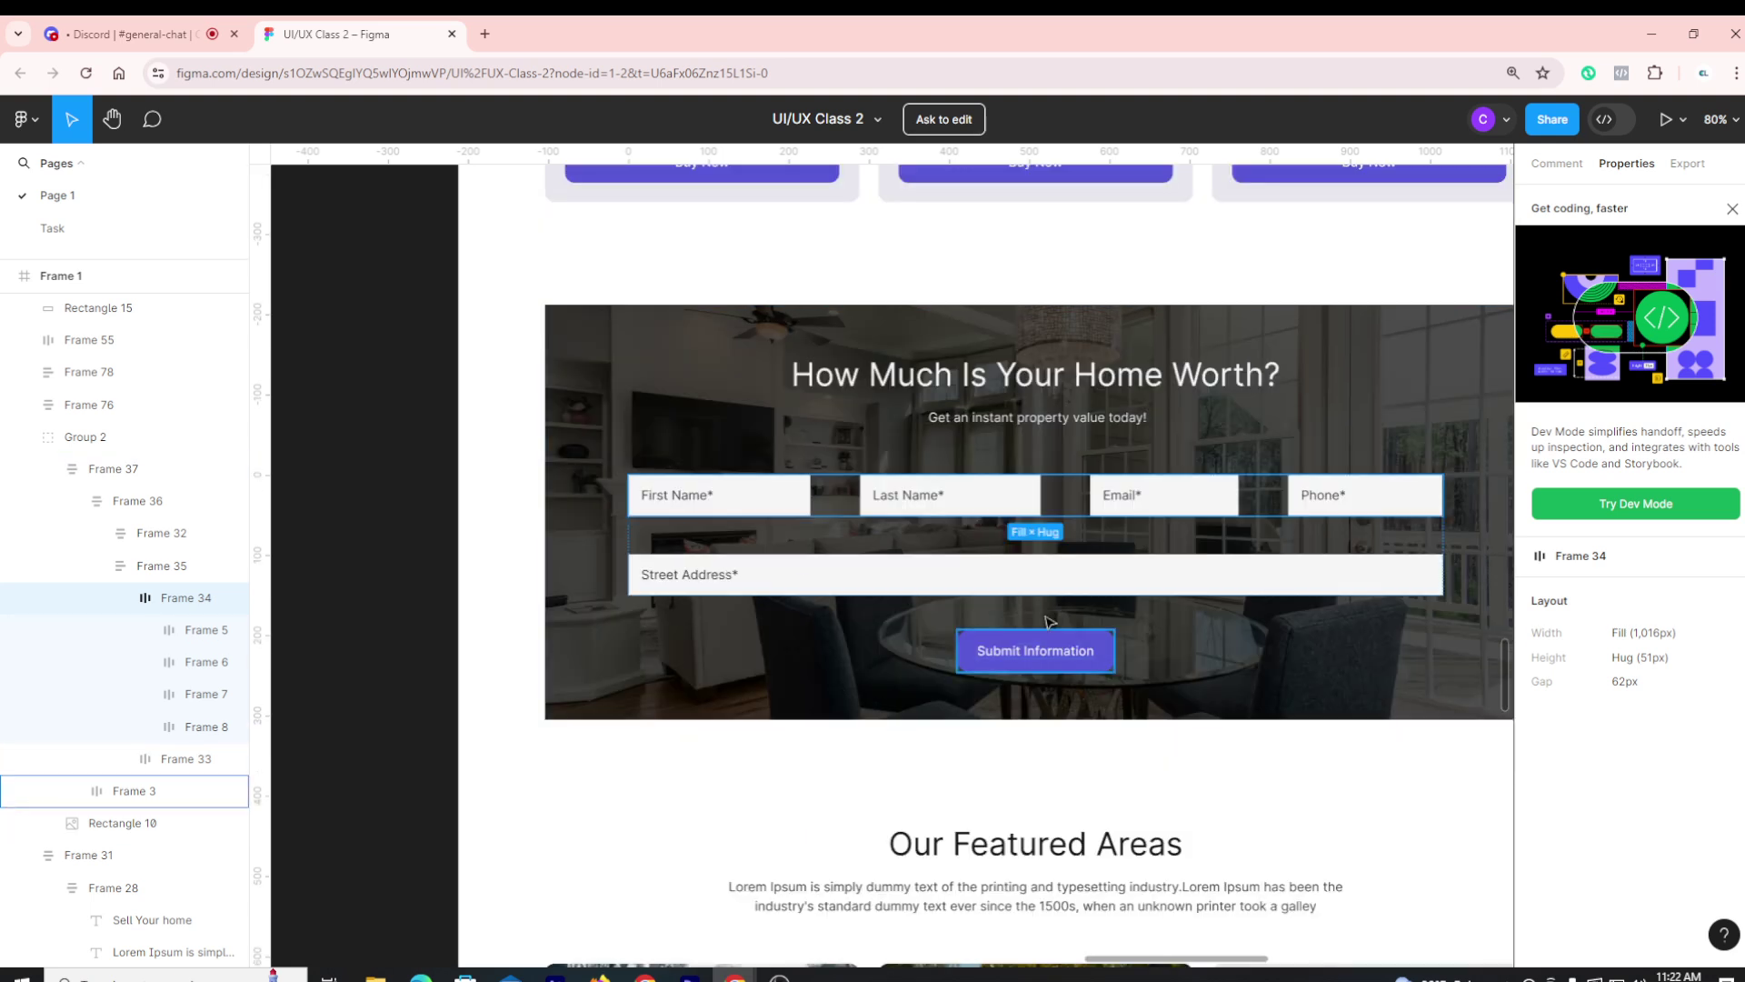
Inspect the size, position and gap of the Our Featured Areas section frame in relation to the sections above it
left_click(1193, 896)
scroll(1172, 841, "down", 4)
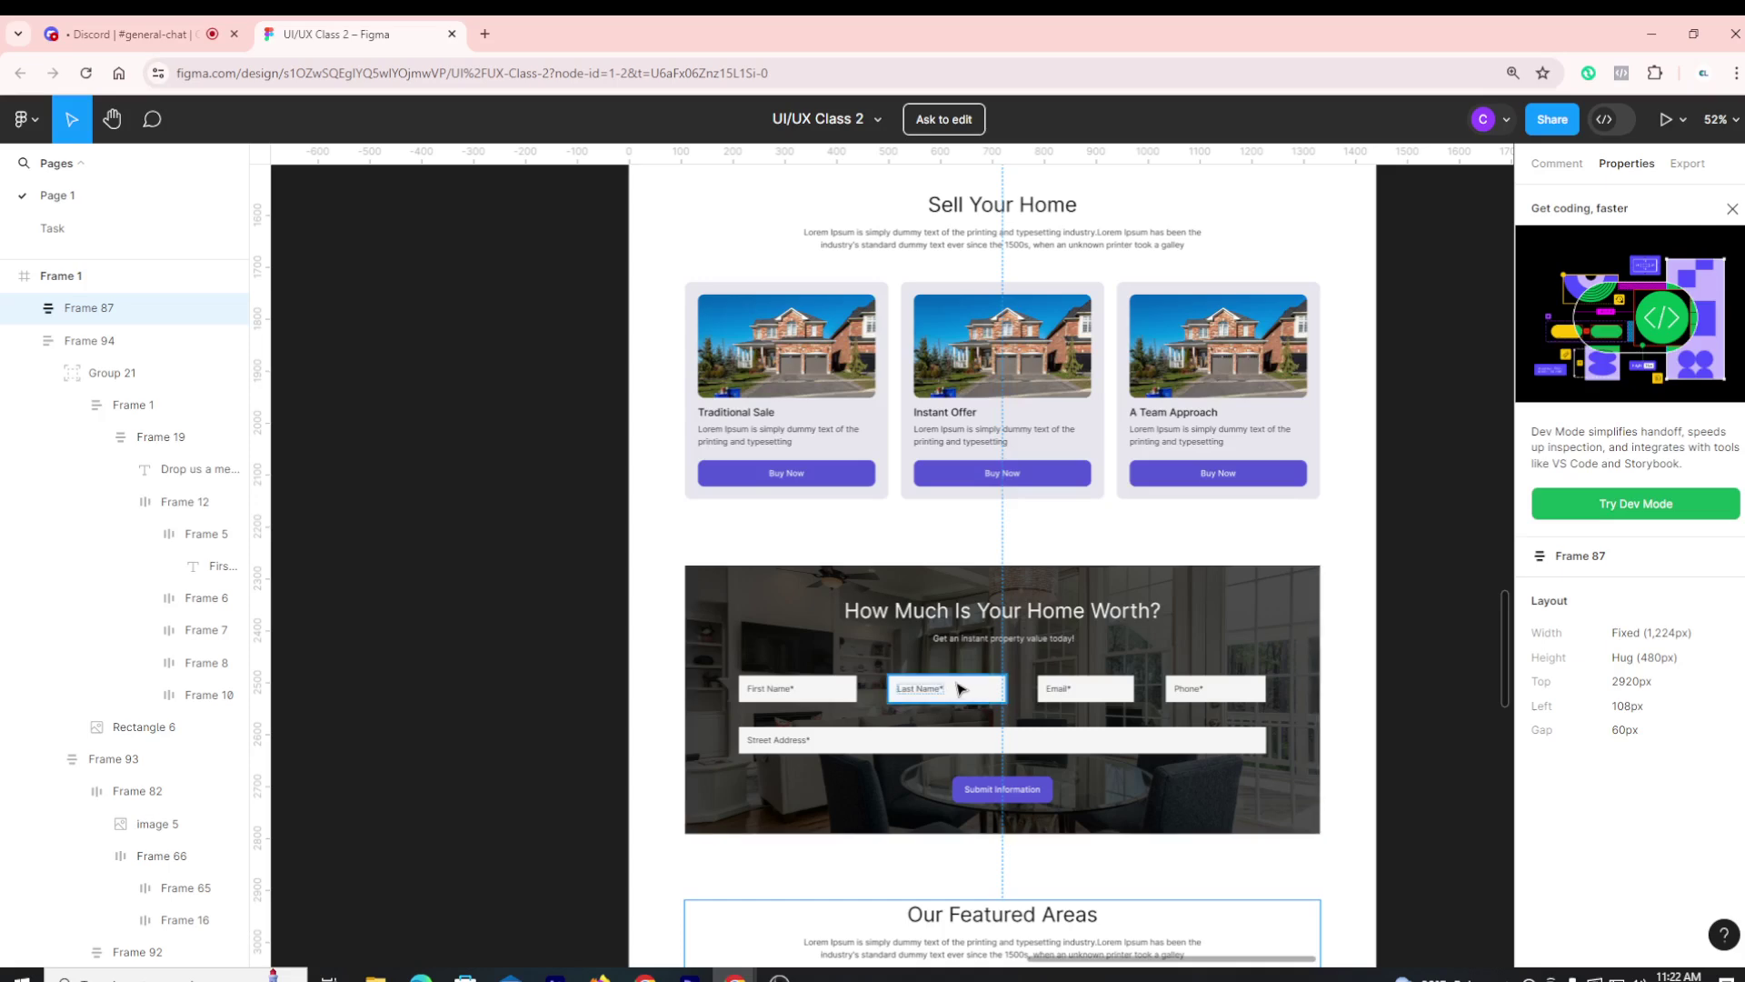
scroll(950, 687, "up", 3)
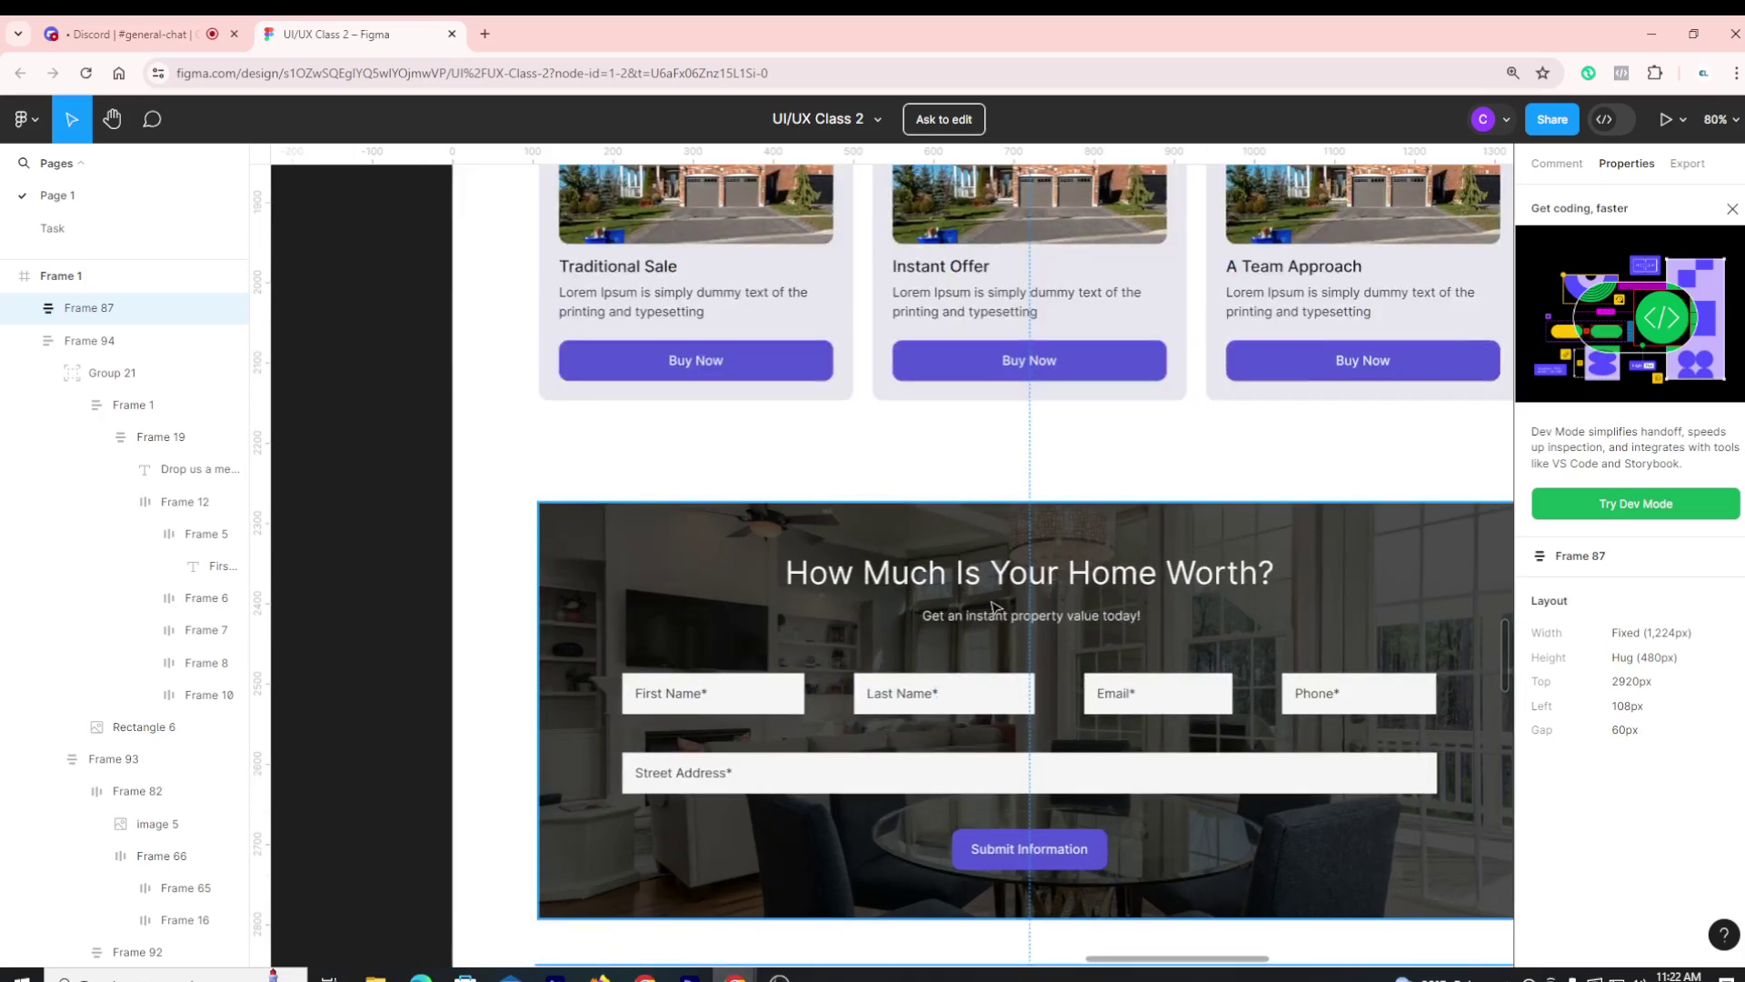
Inspect the How Much Is Your Home Worth? heading frame, add the form's background image to the selection, and check their image and colour properties
left_click(1000, 613)
double_click(1000, 615)
double_click(1002, 616)
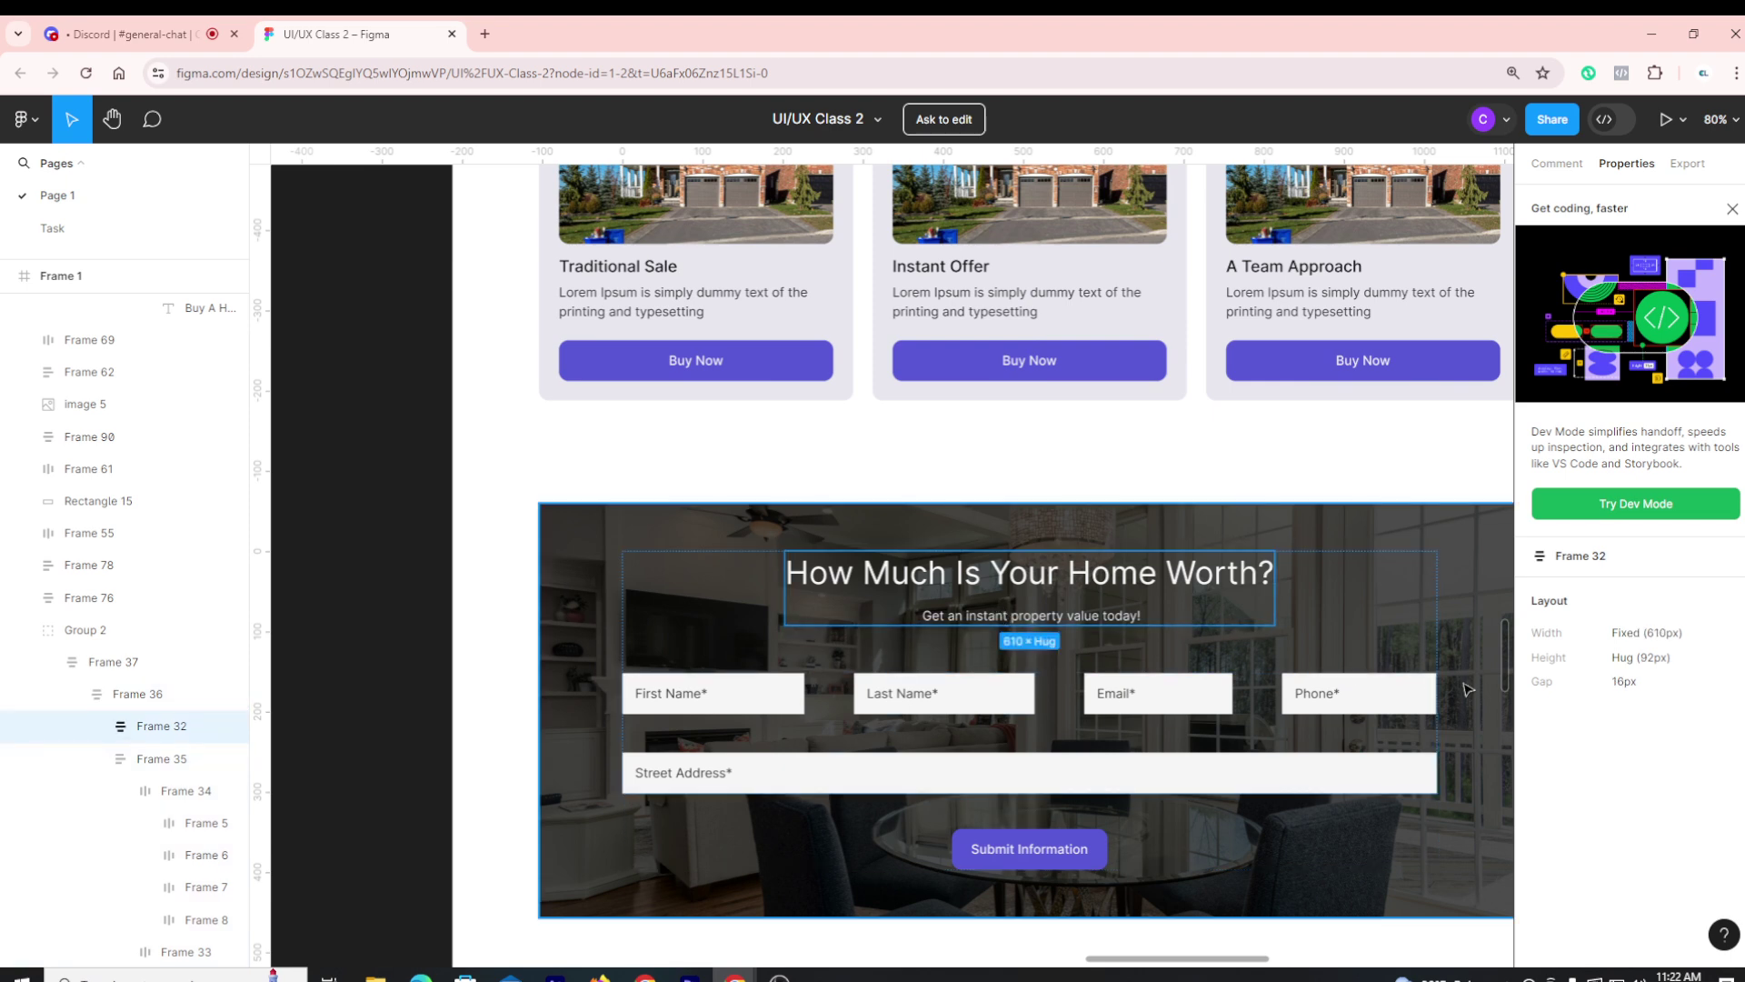
left_click(1104, 629, "shift")
scroll(998, 548, "down", 2)
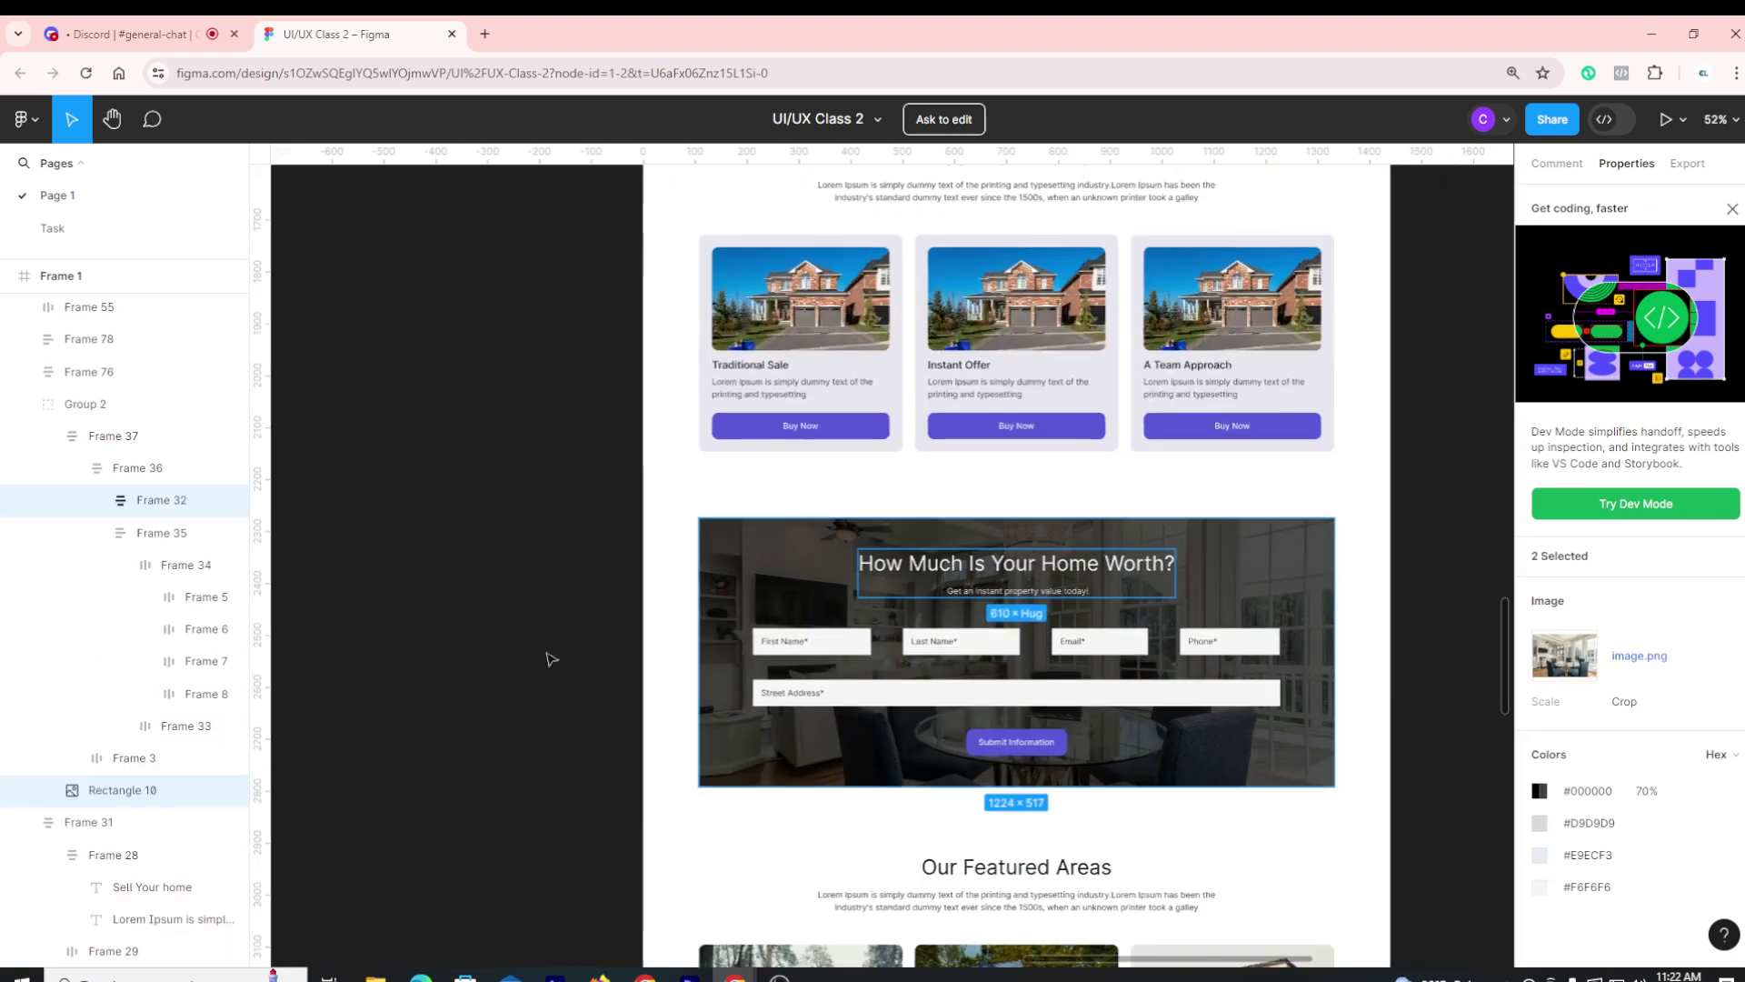
Clear the selection and inspect the size and gap of the Our Featured Areas heading frame
left_click(549, 655)
scroll(1114, 727, "down", 2)
scroll(1091, 596, "up", 1)
scroll(1095, 604, "down", 3)
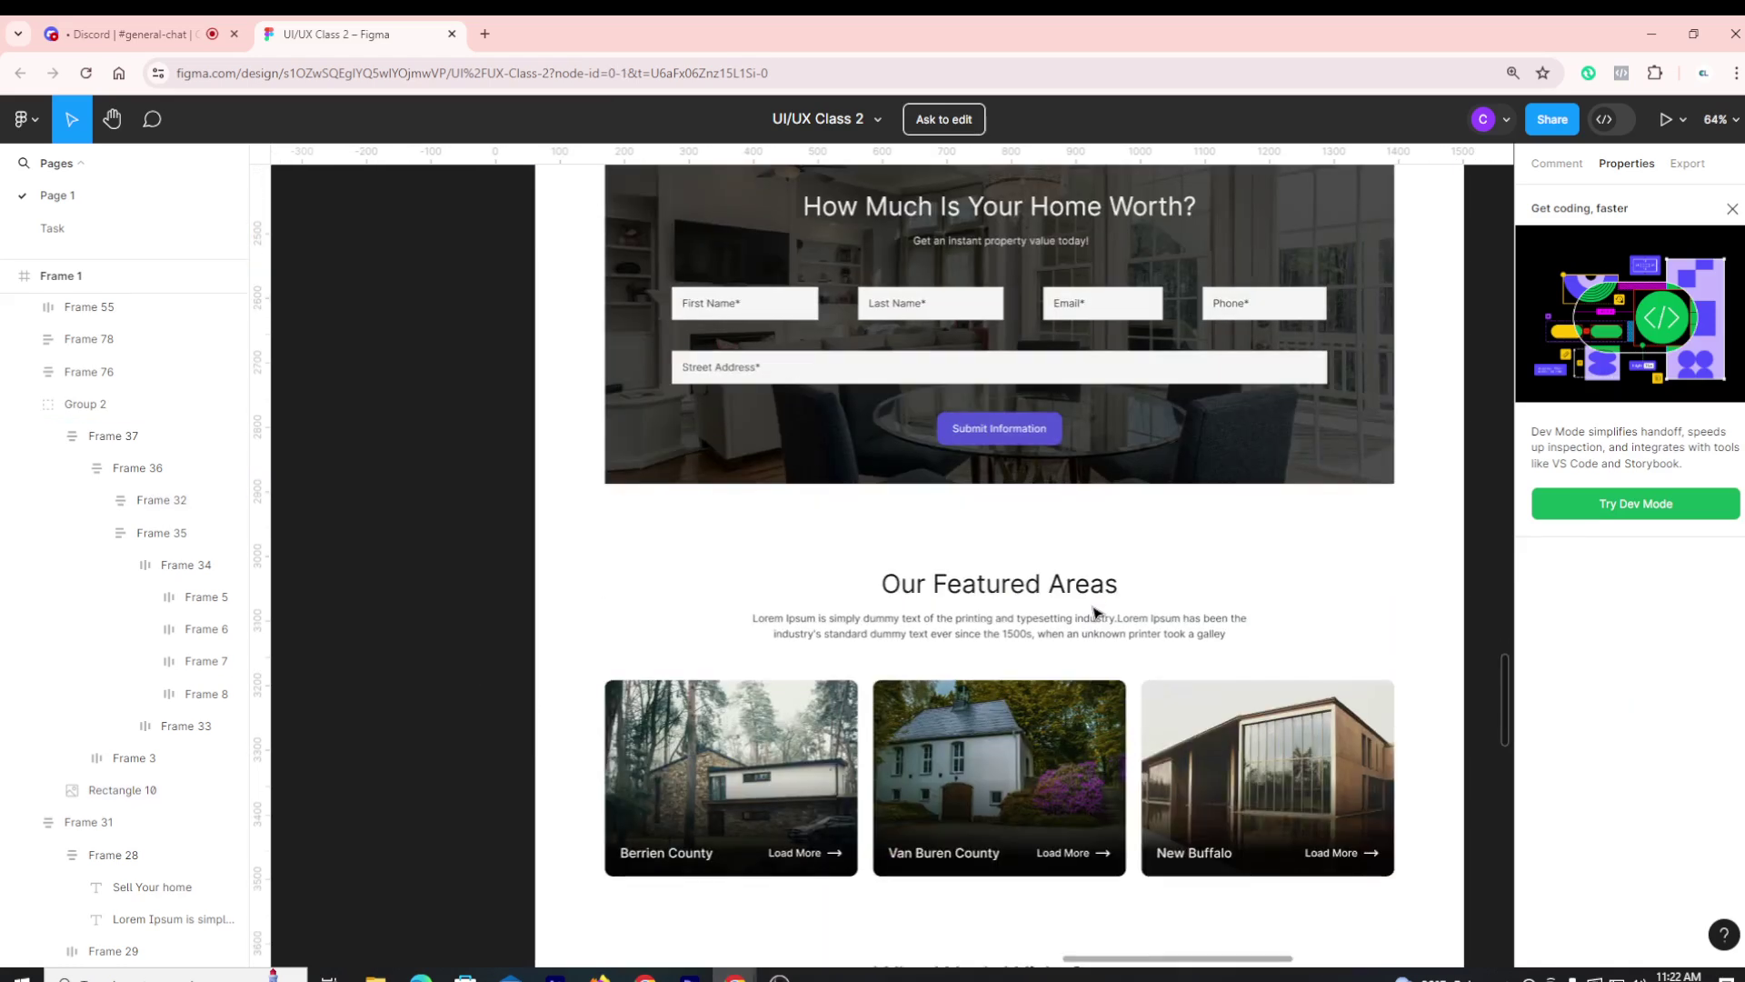
scroll(1082, 623, "up", 2)
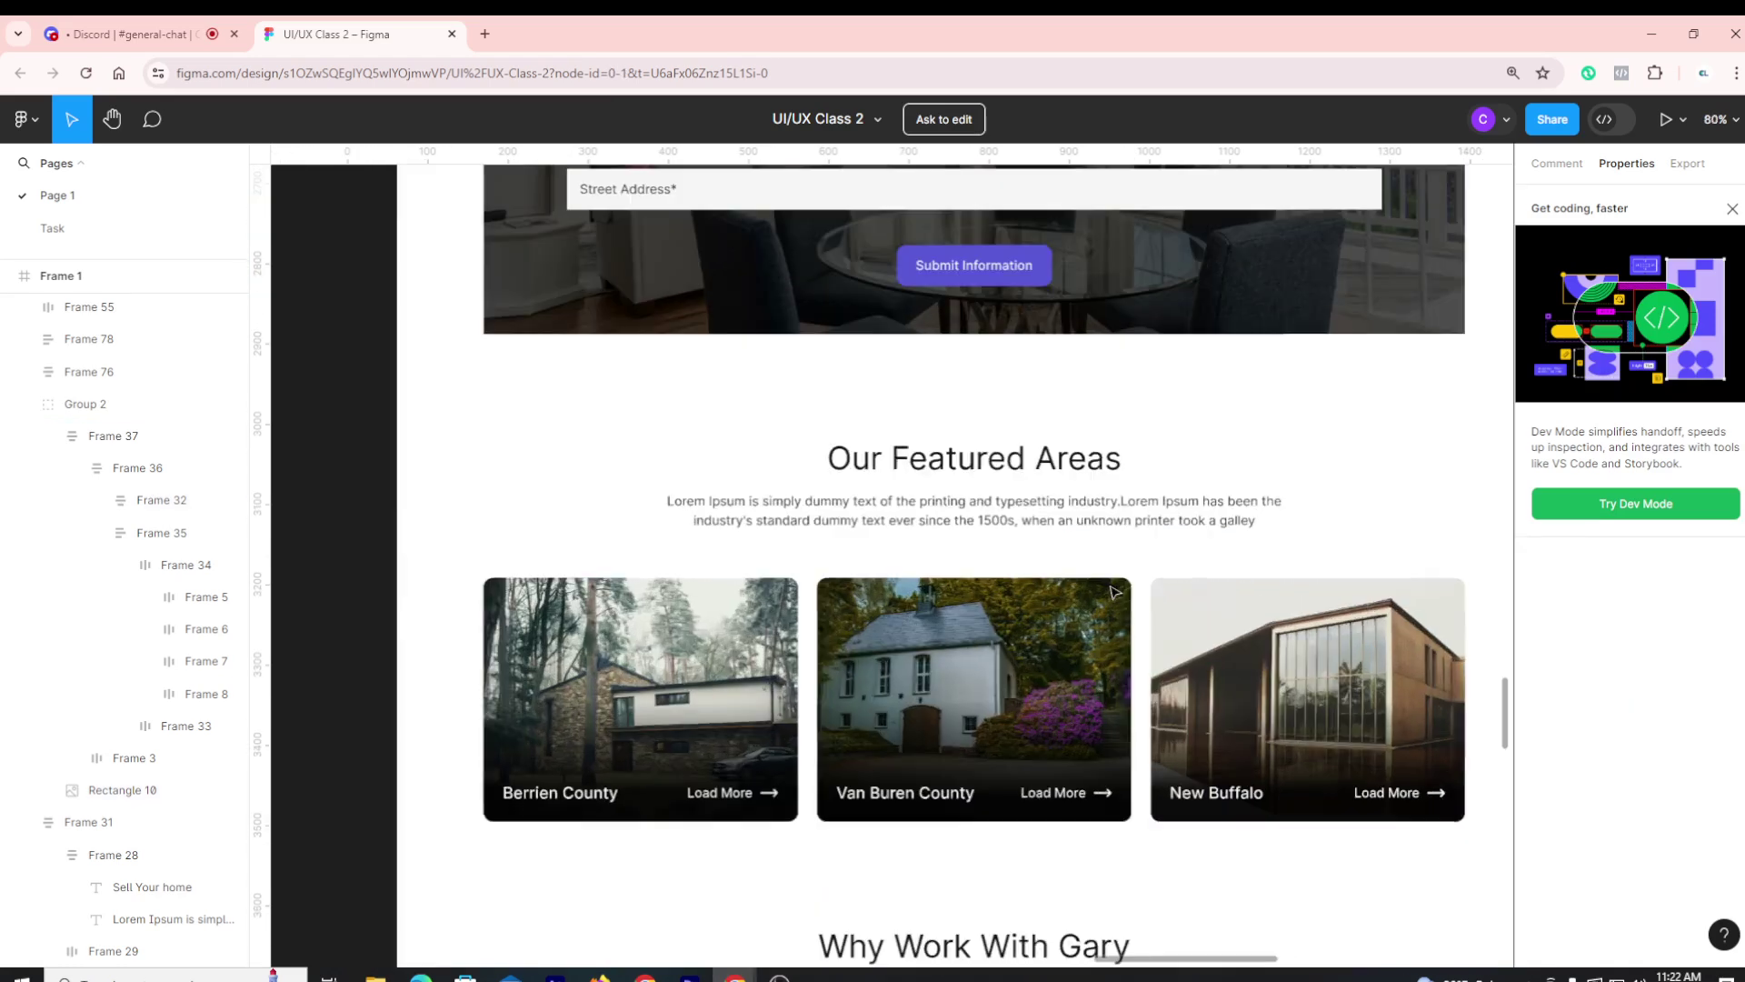
left_click(1090, 520)
left_click(1091, 520)
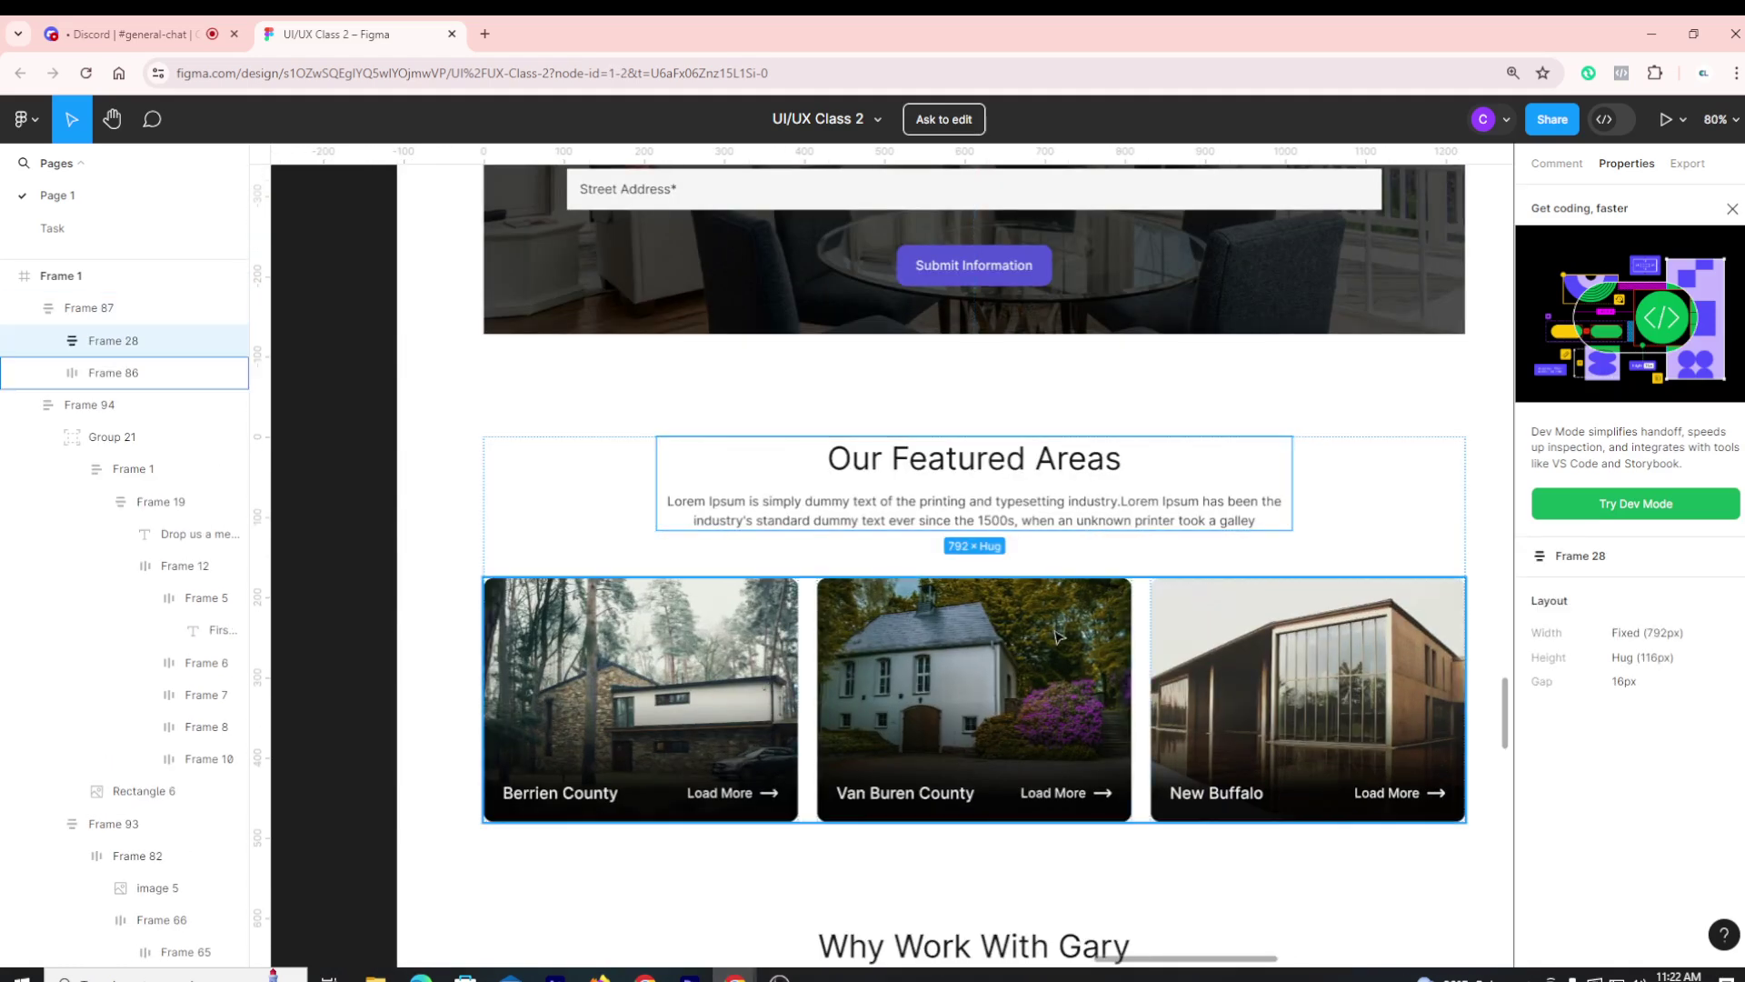
Inspect the Why Work With Gary section frame's layout and its heading frame's spacing to the testimonial cards, and deselect
scroll(1045, 670, "down", 4)
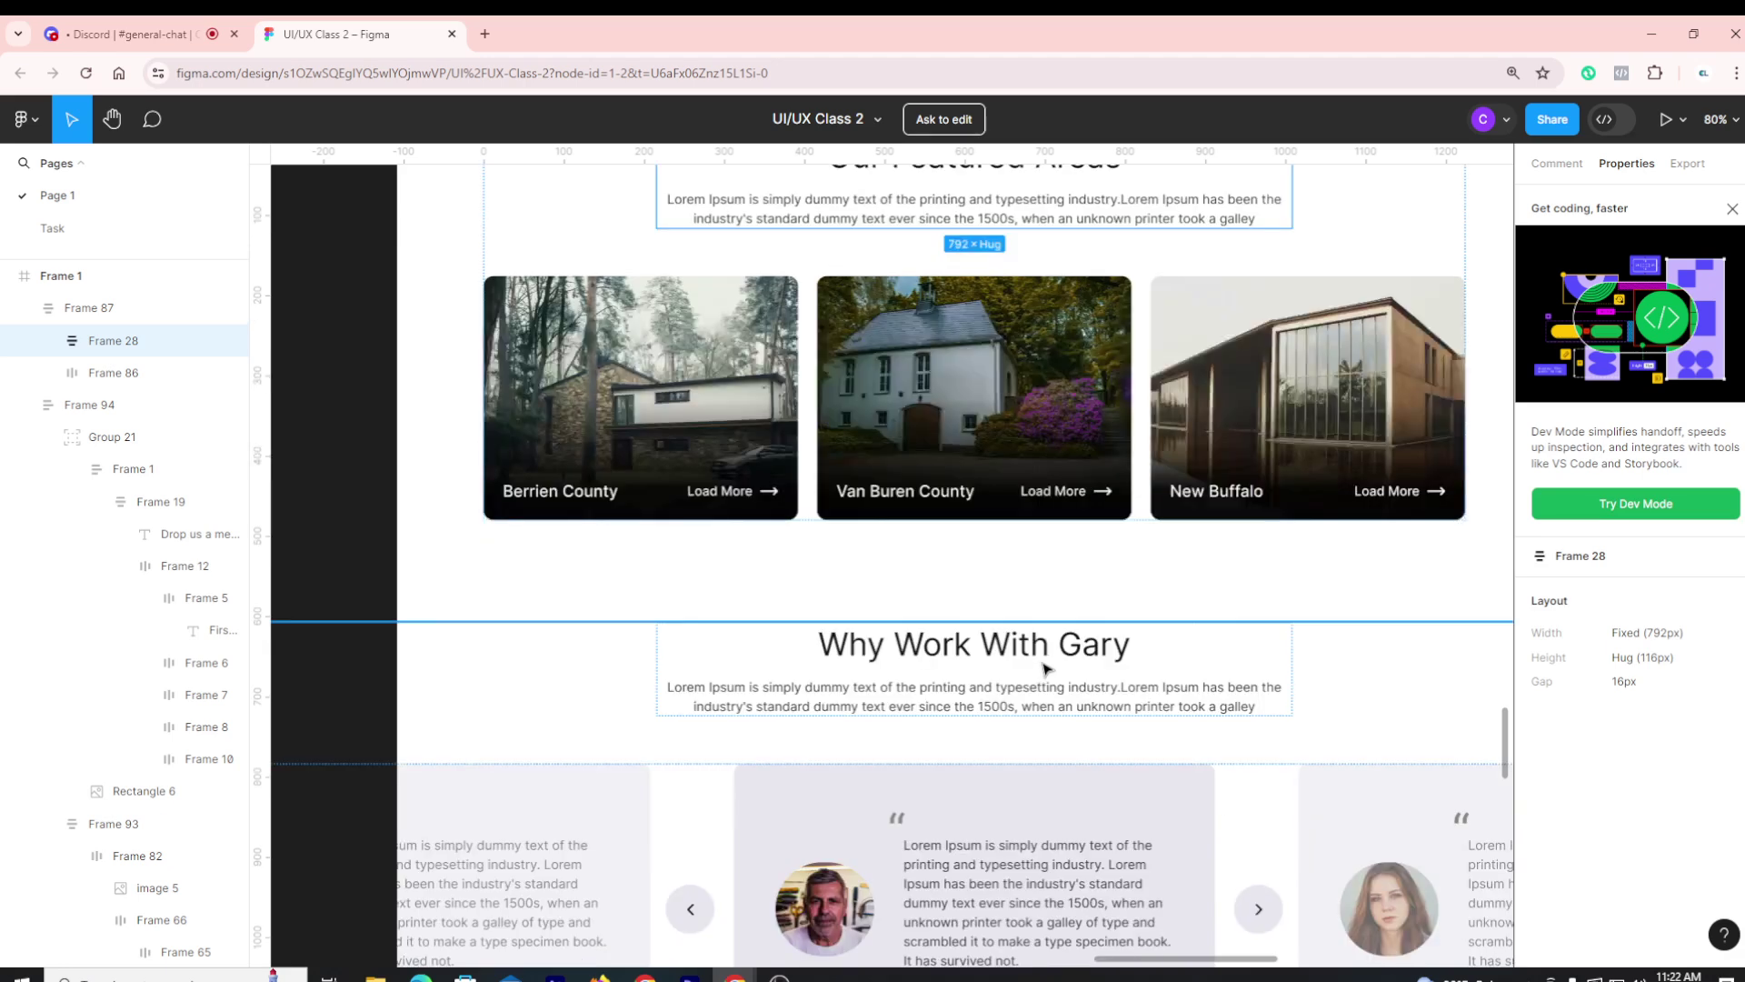
left_click(1045, 670)
scroll(1055, 636, "down", 3)
scroll(1082, 585, "up", 1)
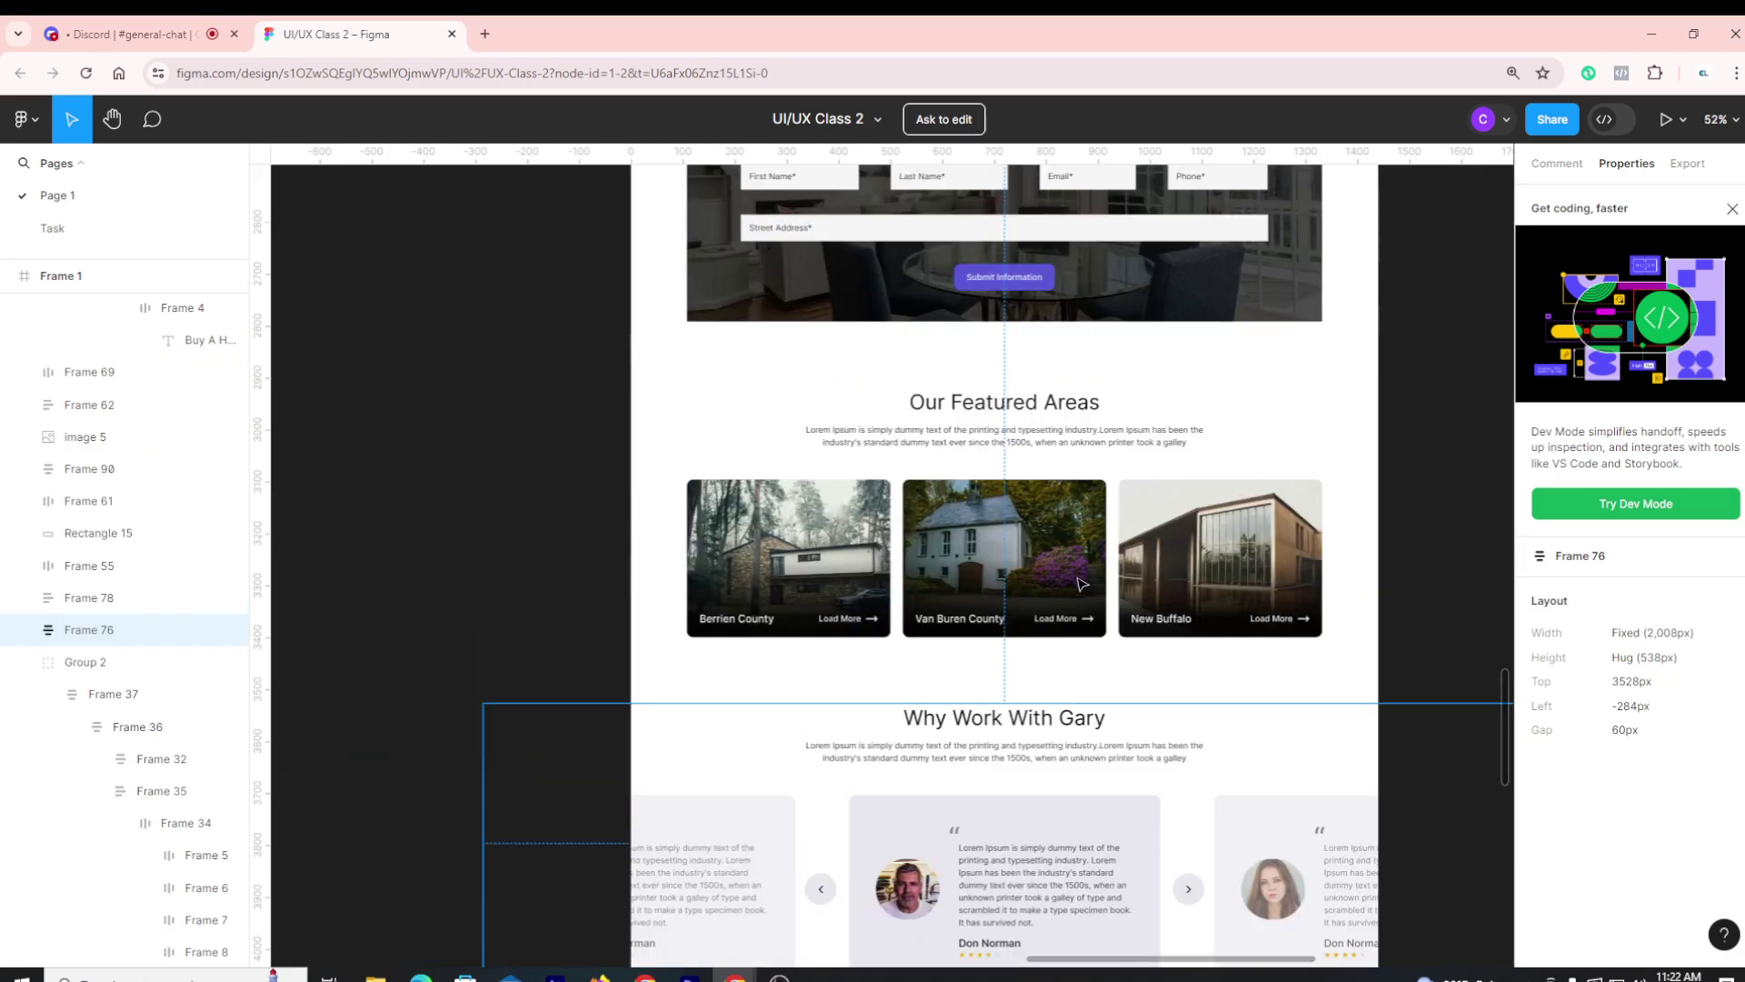
left_click(1026, 730)
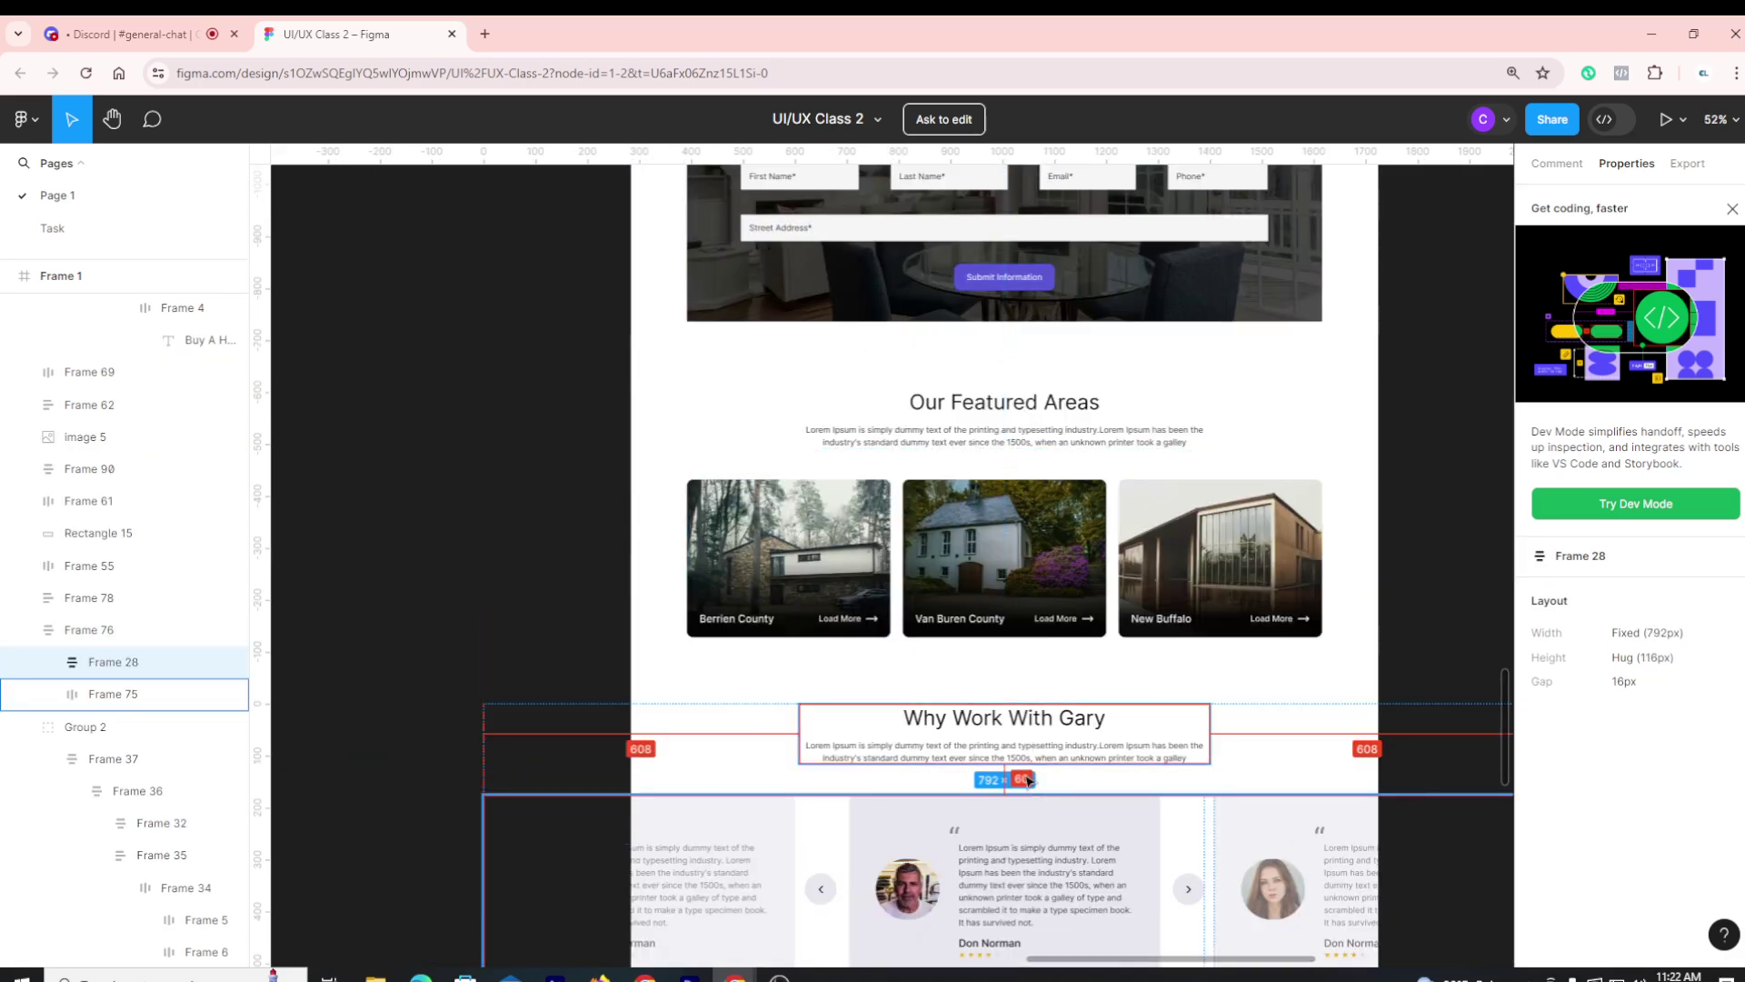
left_click(1062, 463)
left_click(1409, 421)
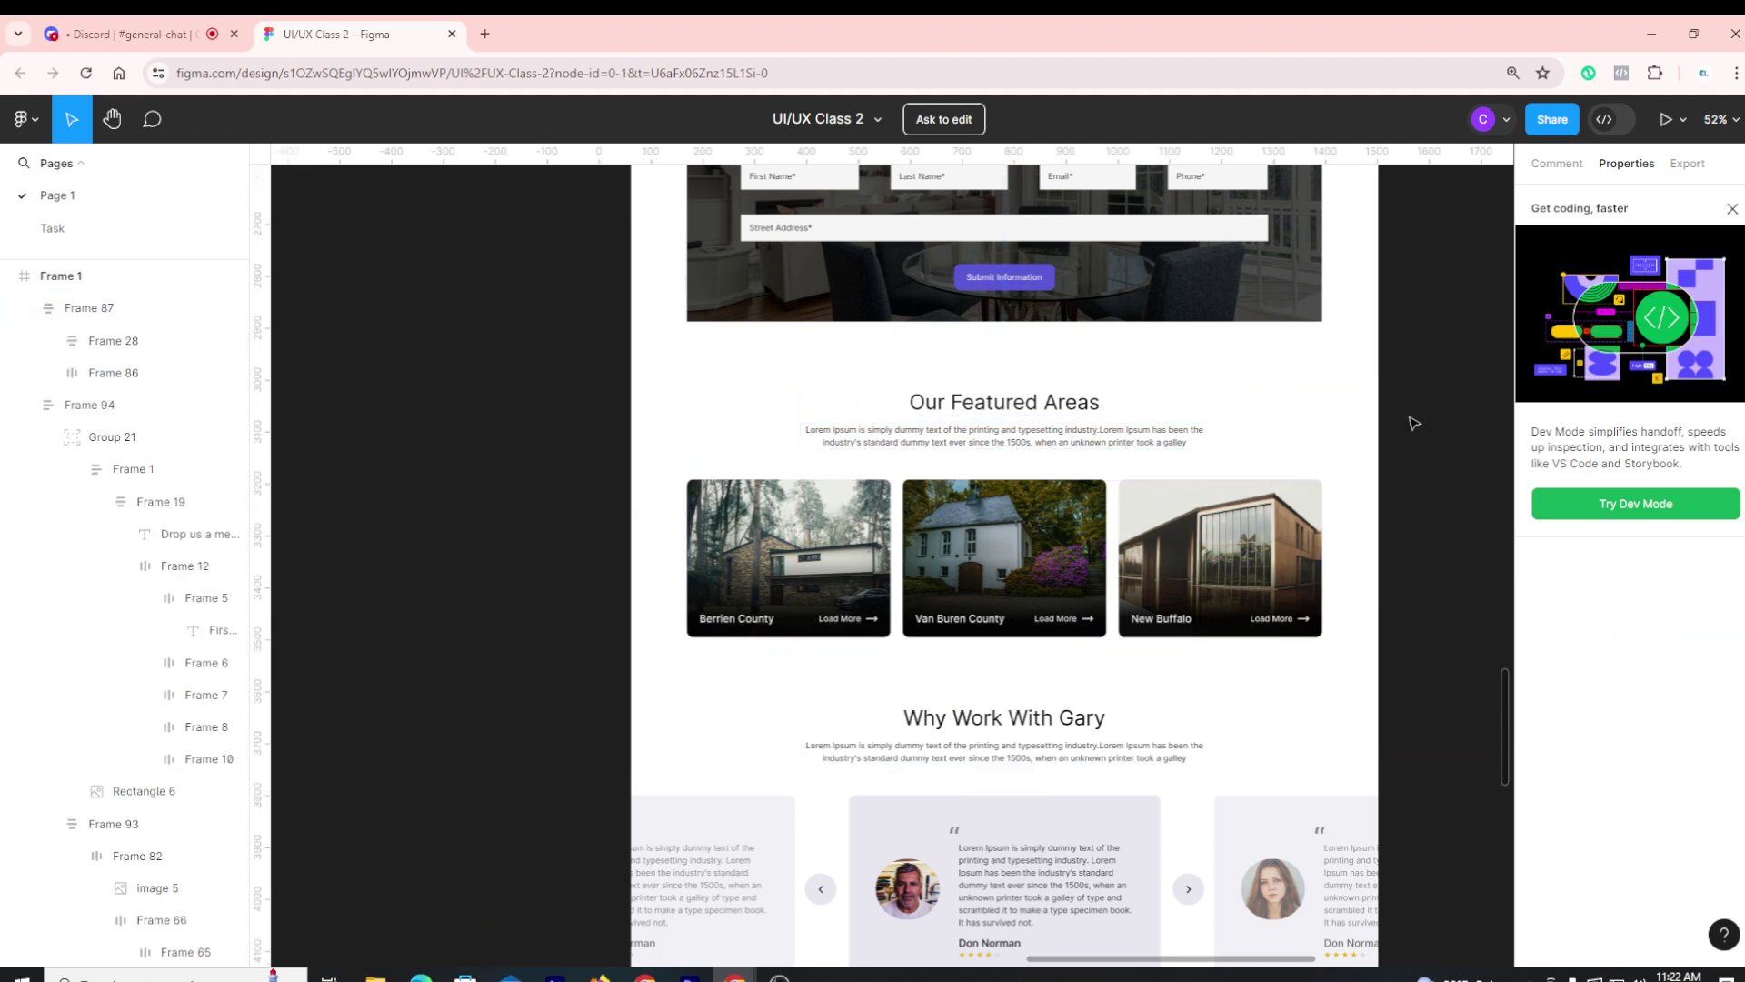
Inspect the Why Work With Gary section frame in relation to the From The Blog section below it, and deselect
scroll(1395, 431, "down", 2)
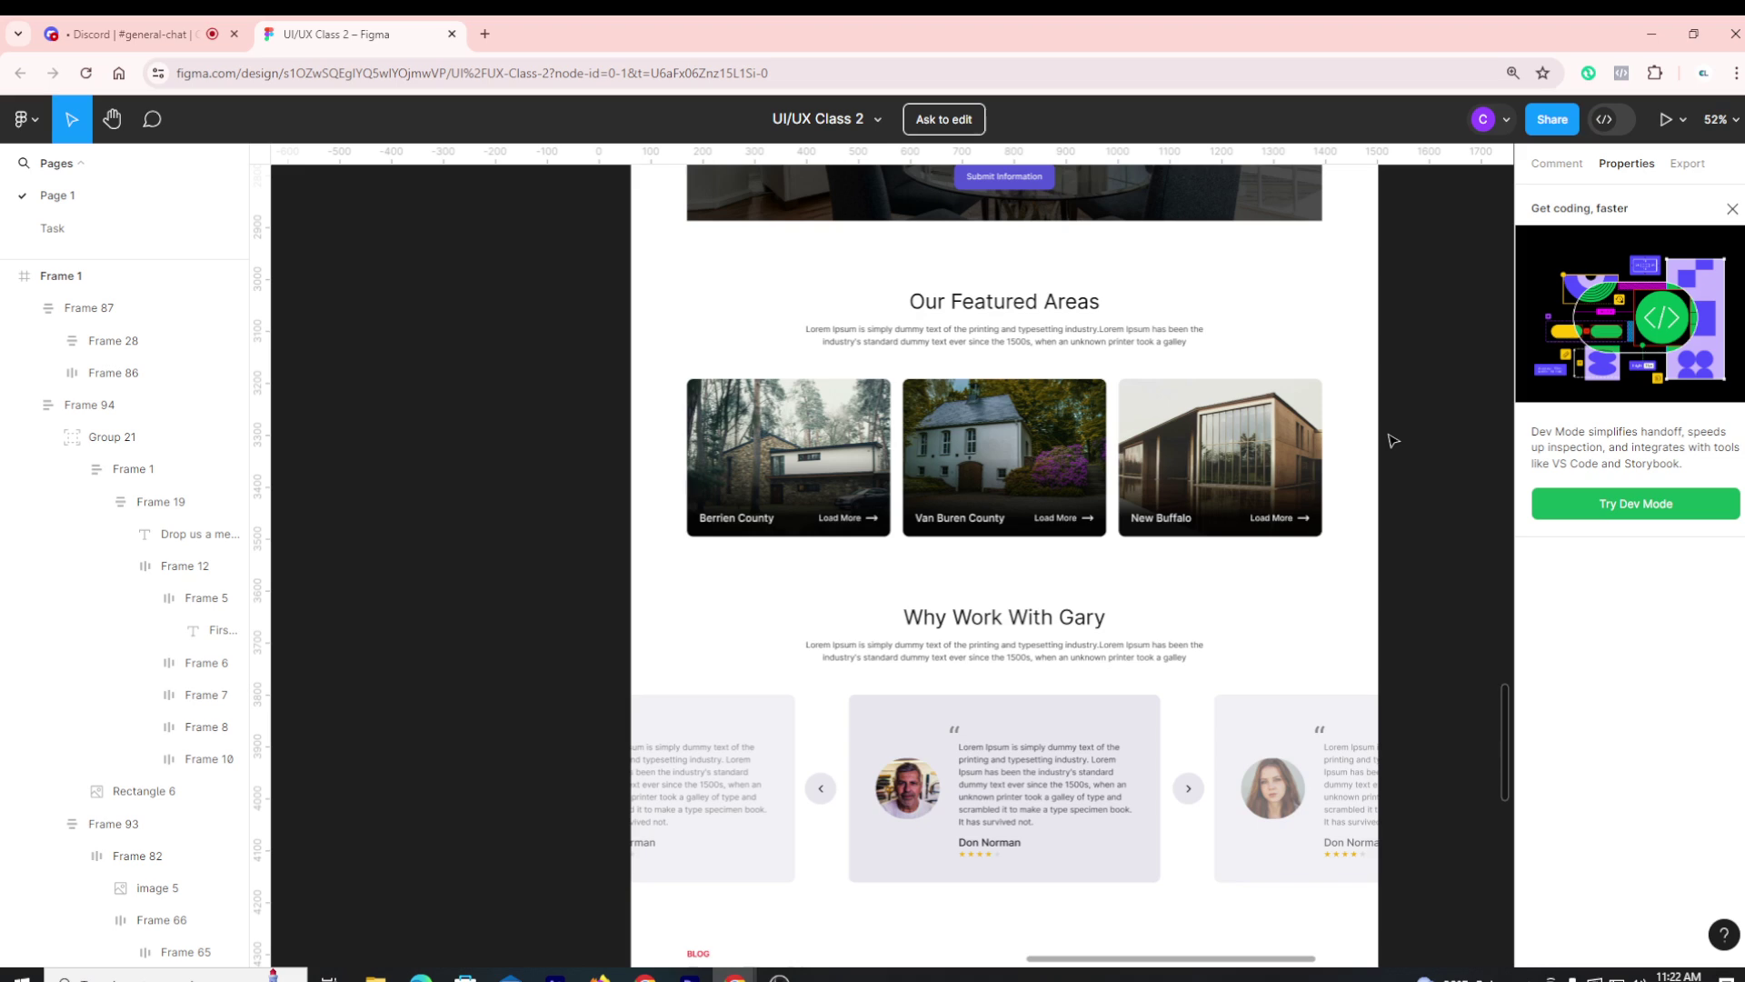
scroll(1393, 441, "down", 3)
scroll(1000, 727, "up", 5)
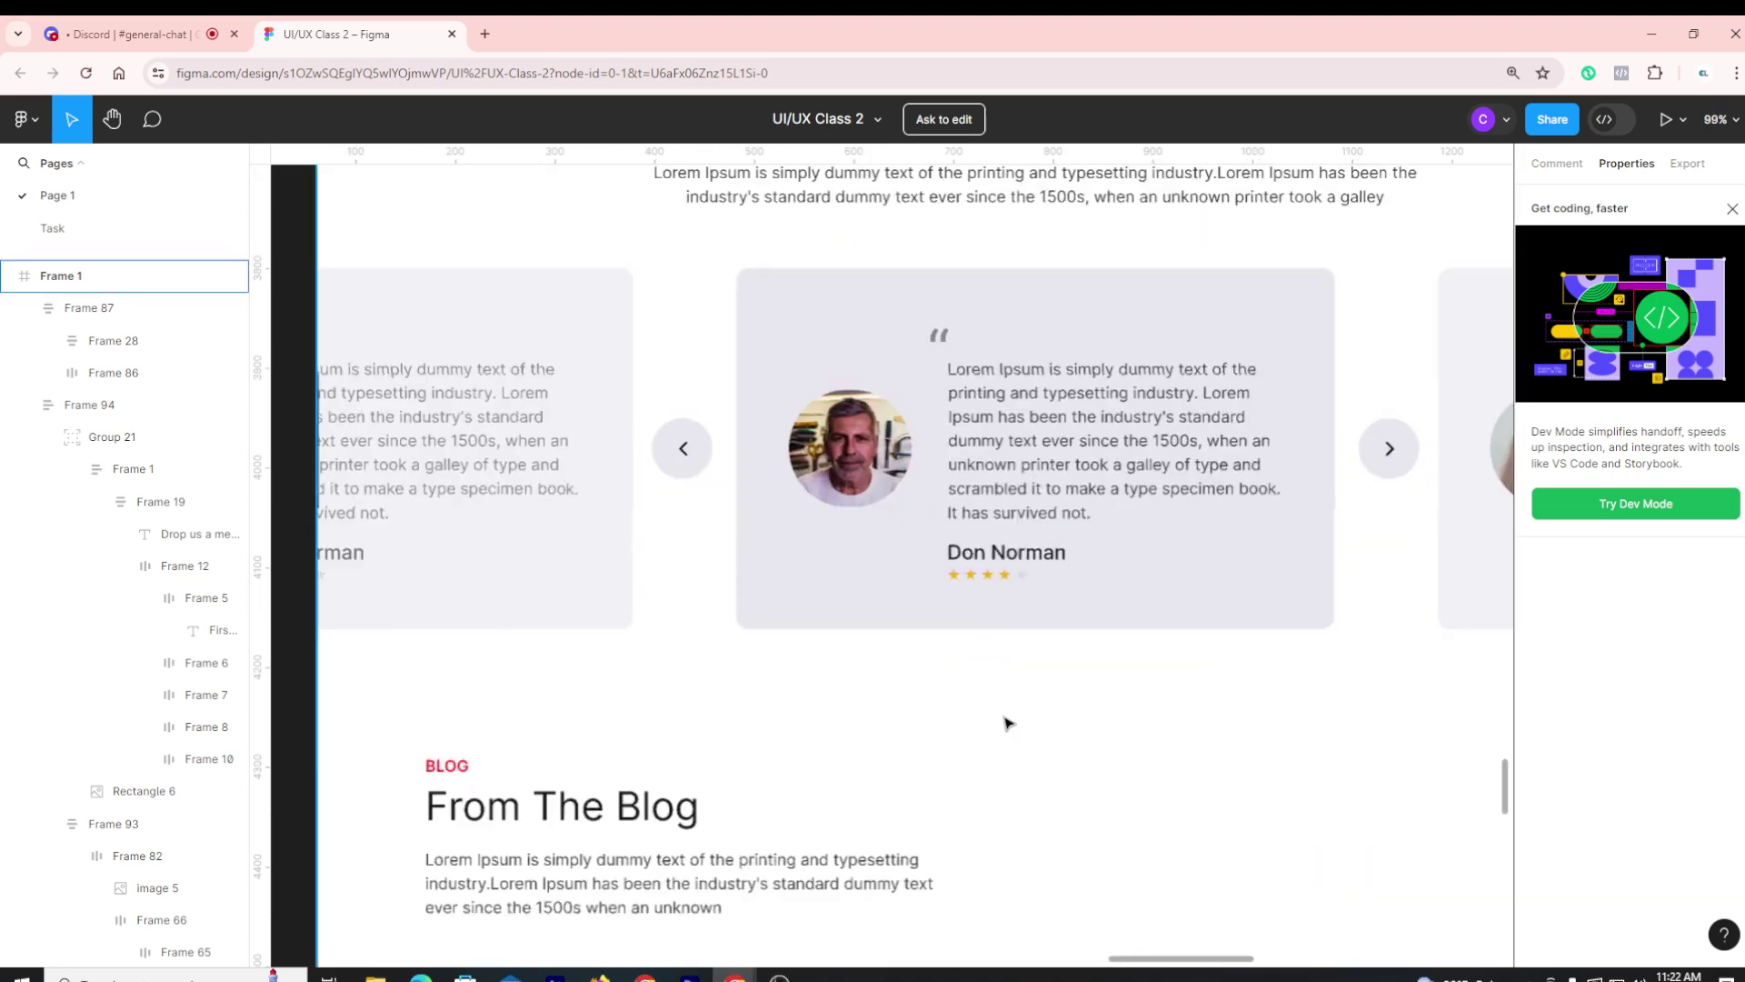
scroll(1011, 717, "down", 4)
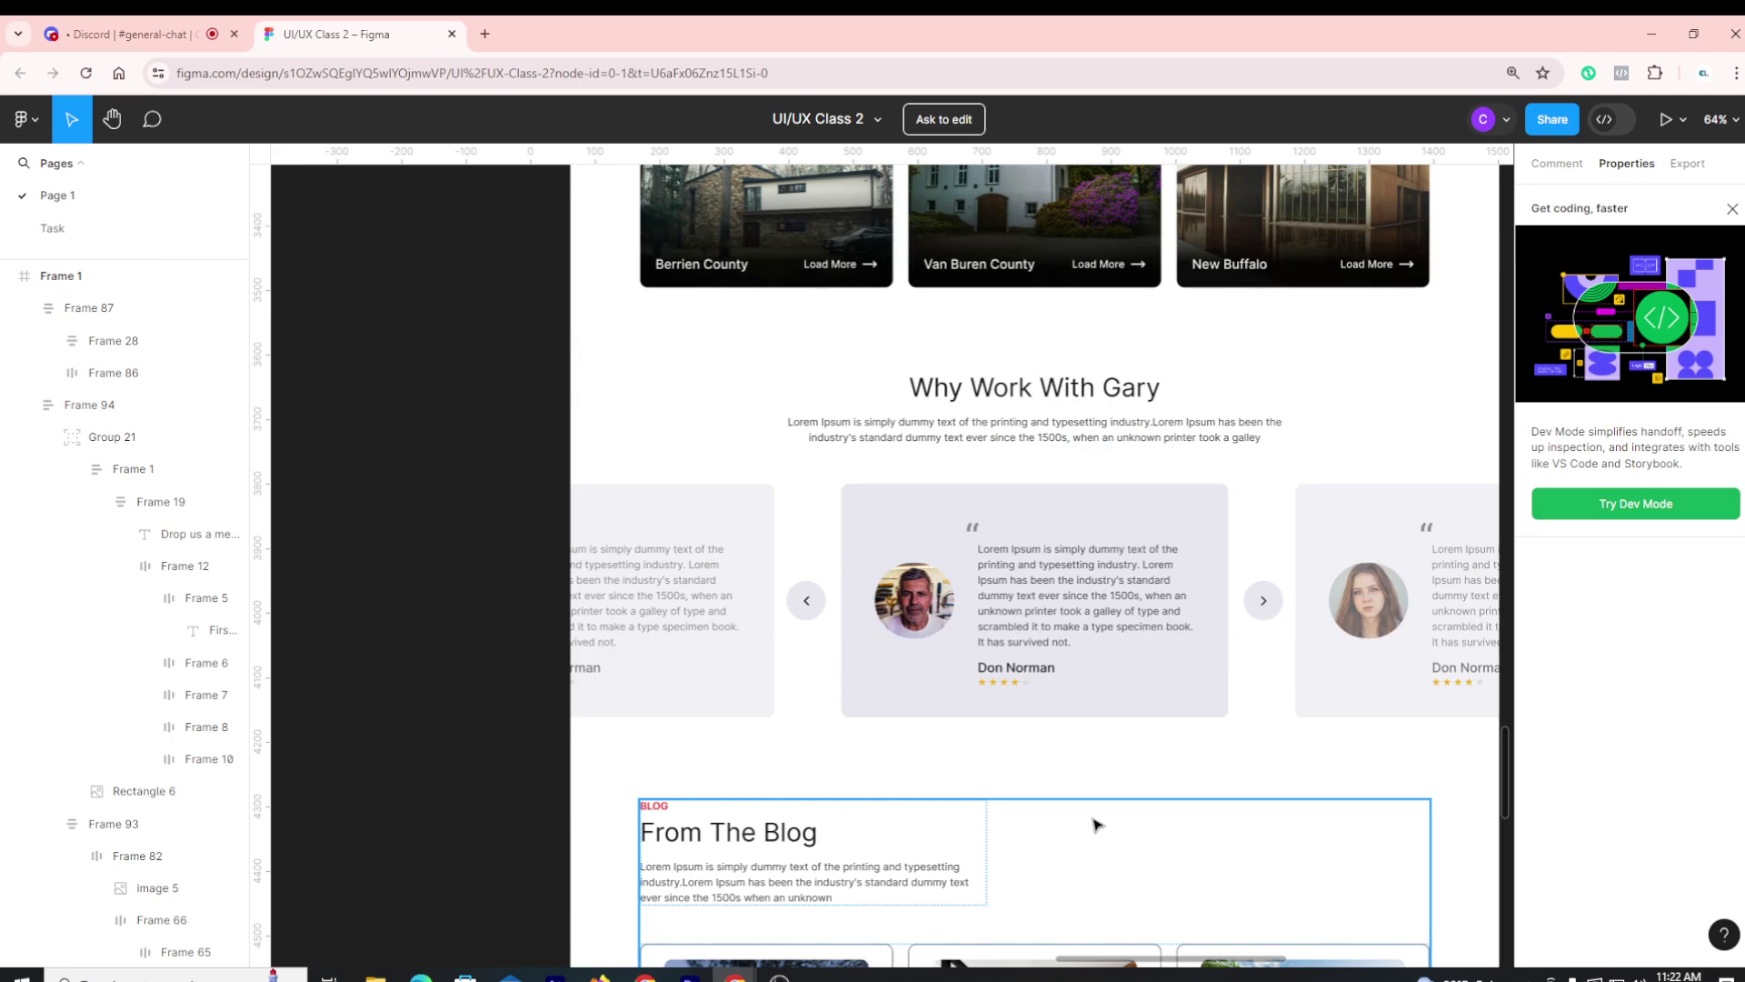
left_click(1152, 524)
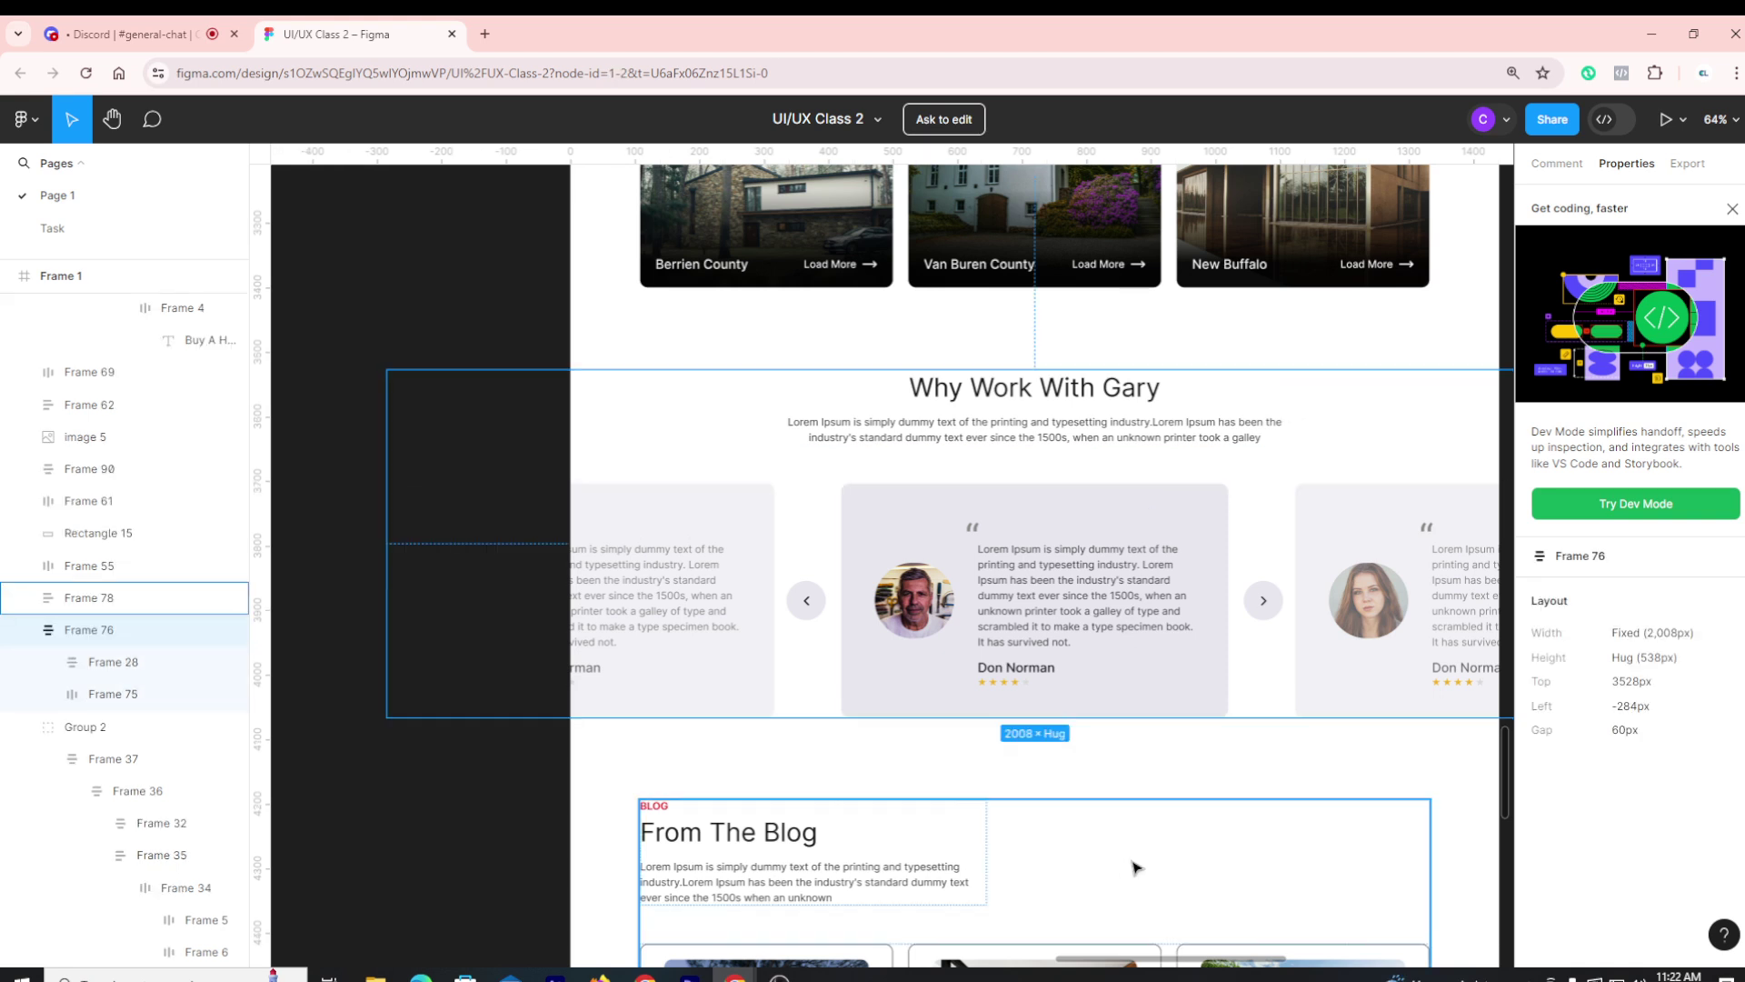
key("Escape")
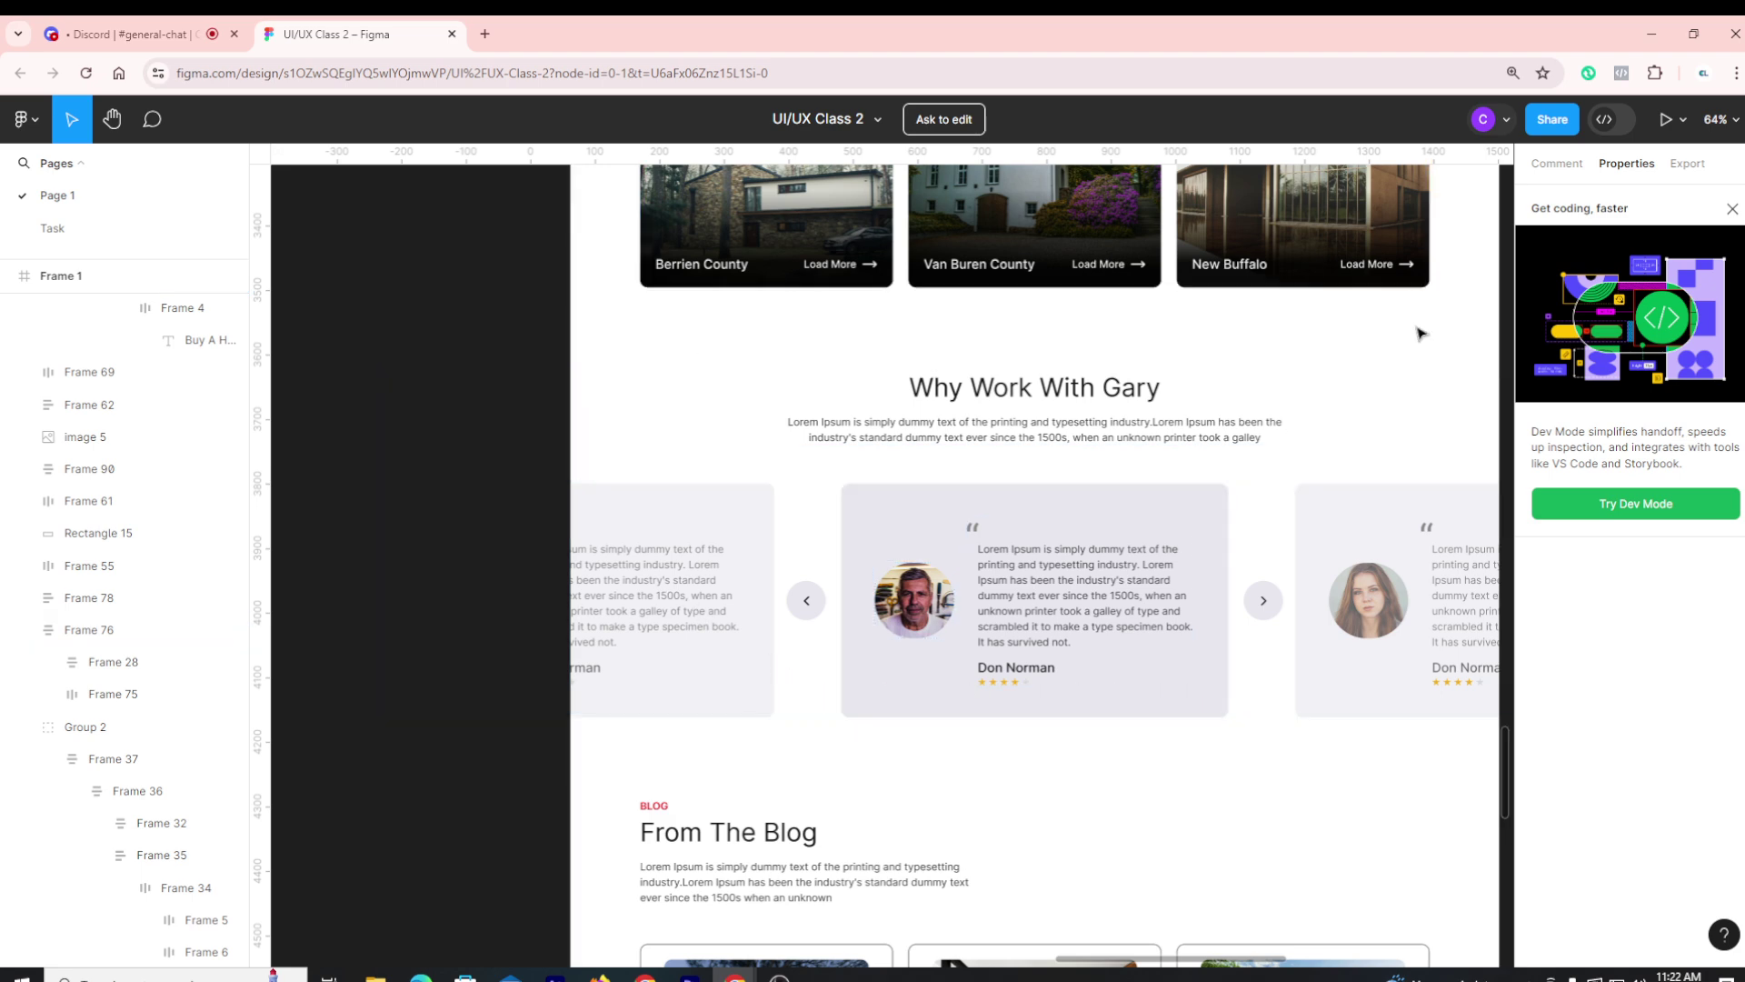
Inspect the frame holding the name and star rating in the central testimonial card, including its size and gap, and deselect
scroll(1052, 826, "down", 5)
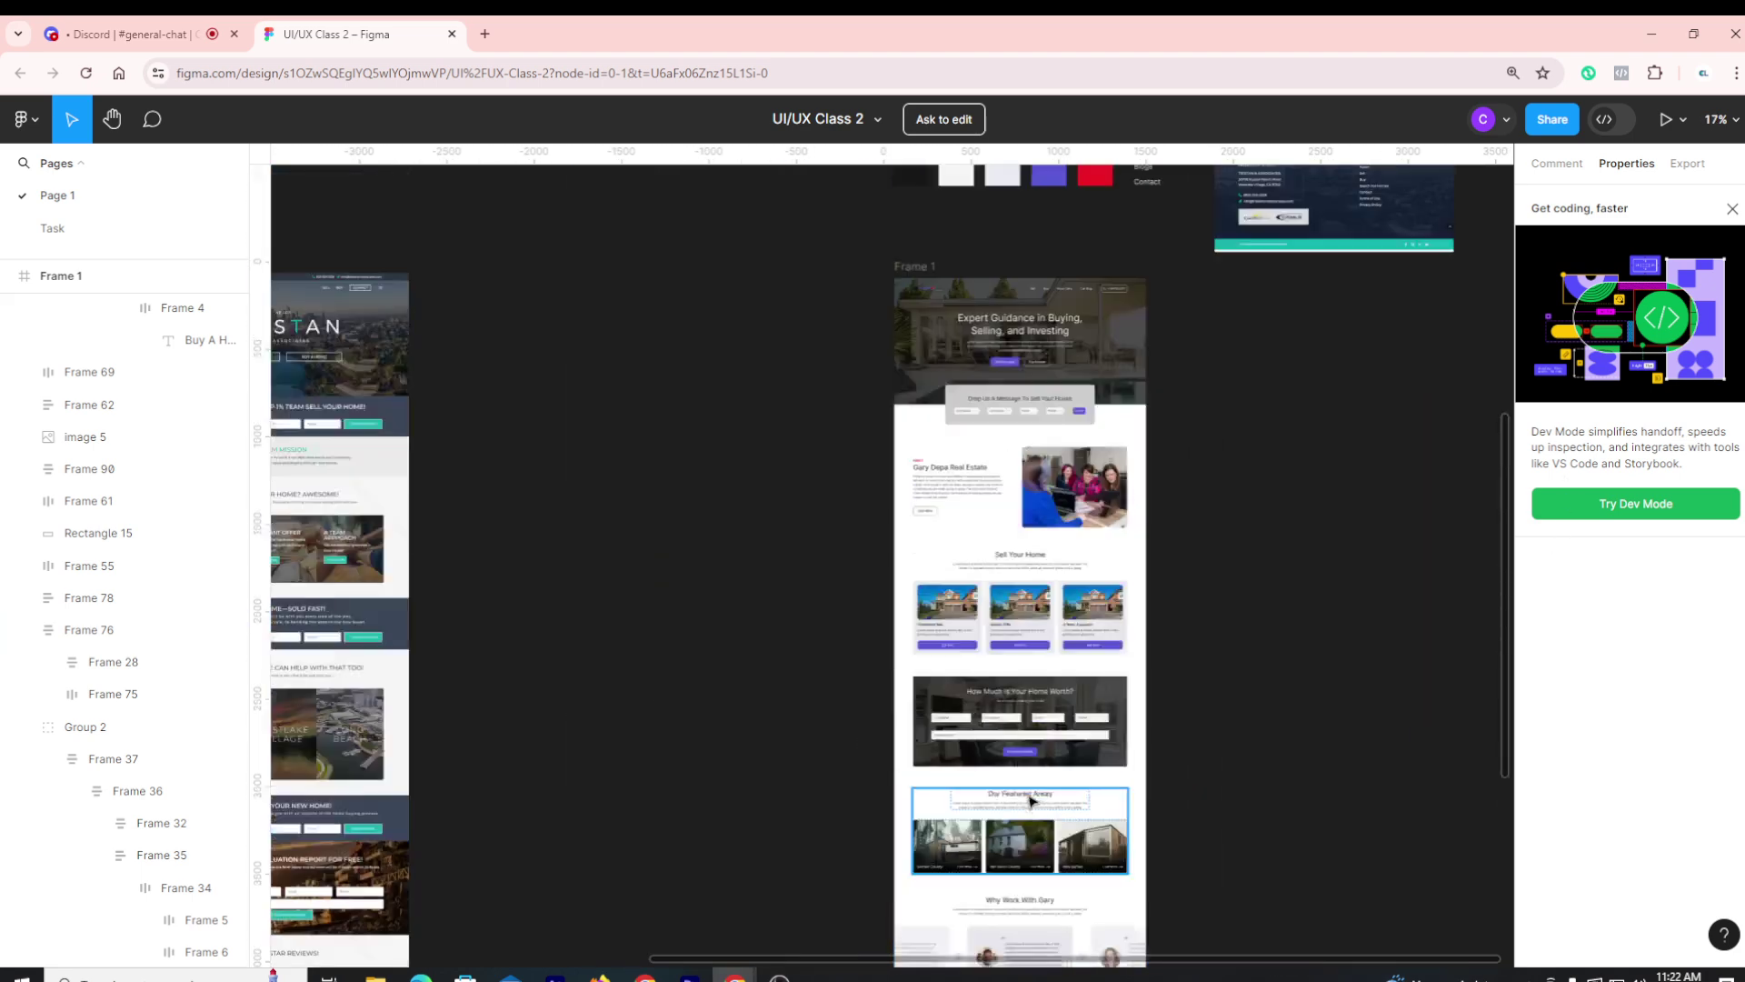
scroll(1033, 799, "down", 3)
scroll(1032, 582, "up", 5)
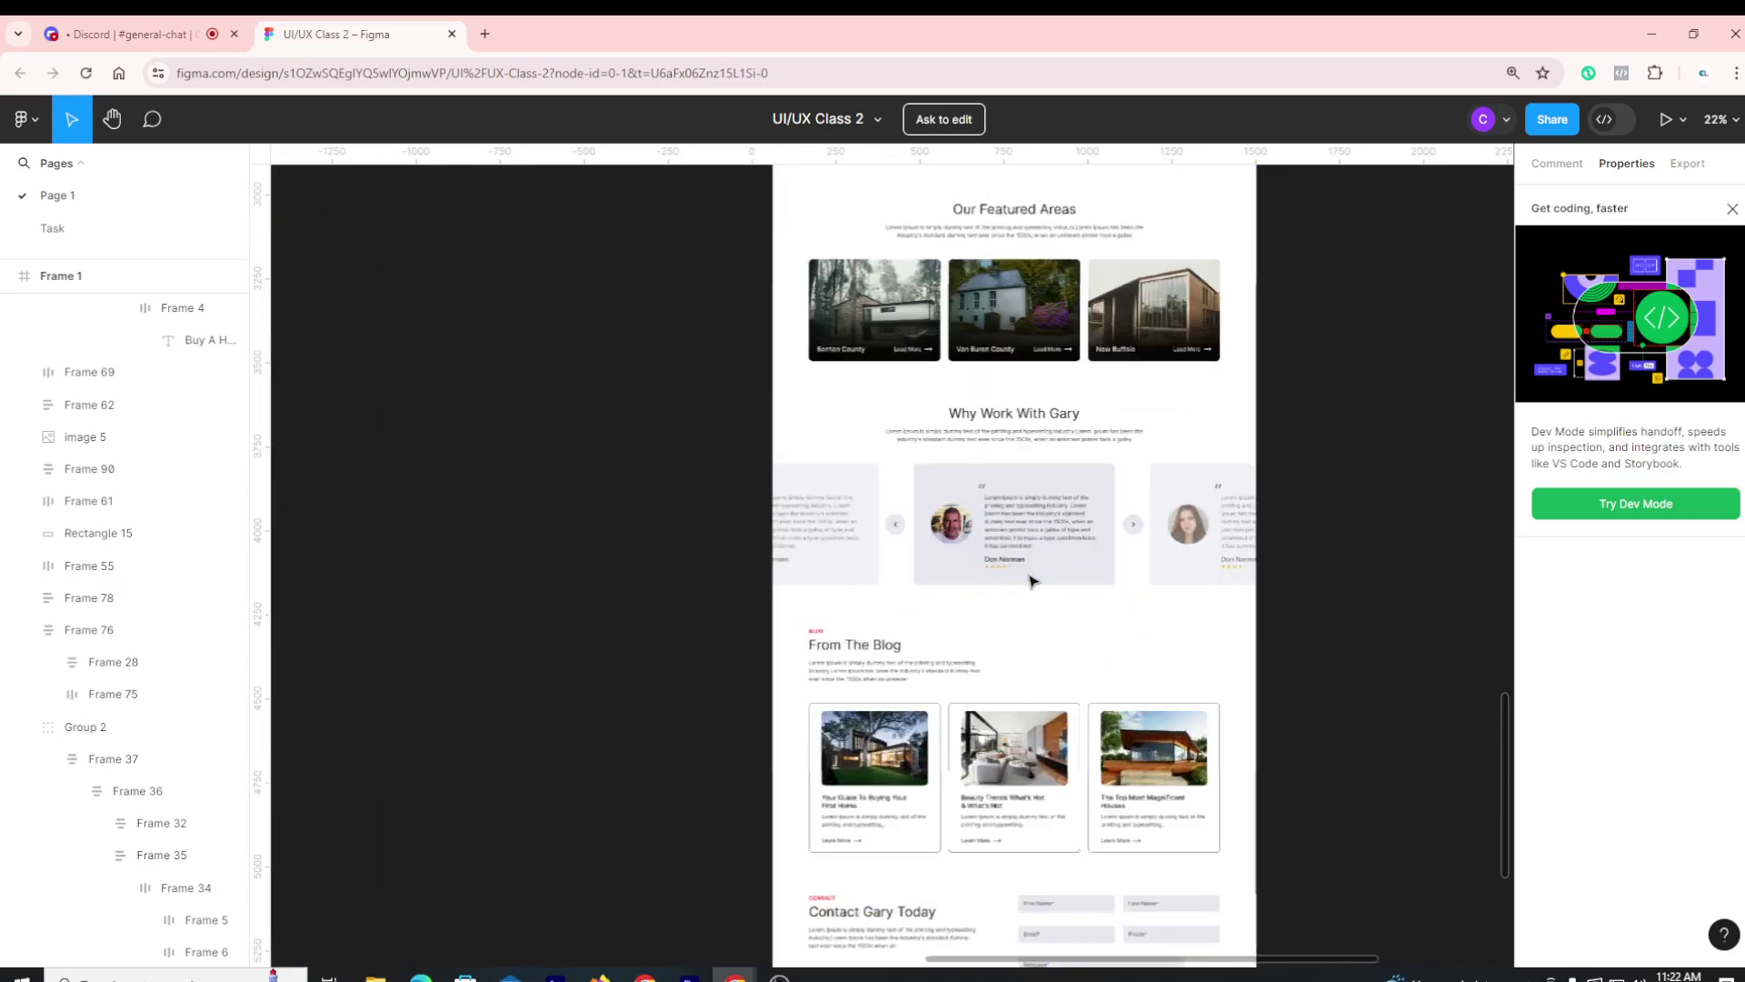
scroll(1117, 507, "up", 2)
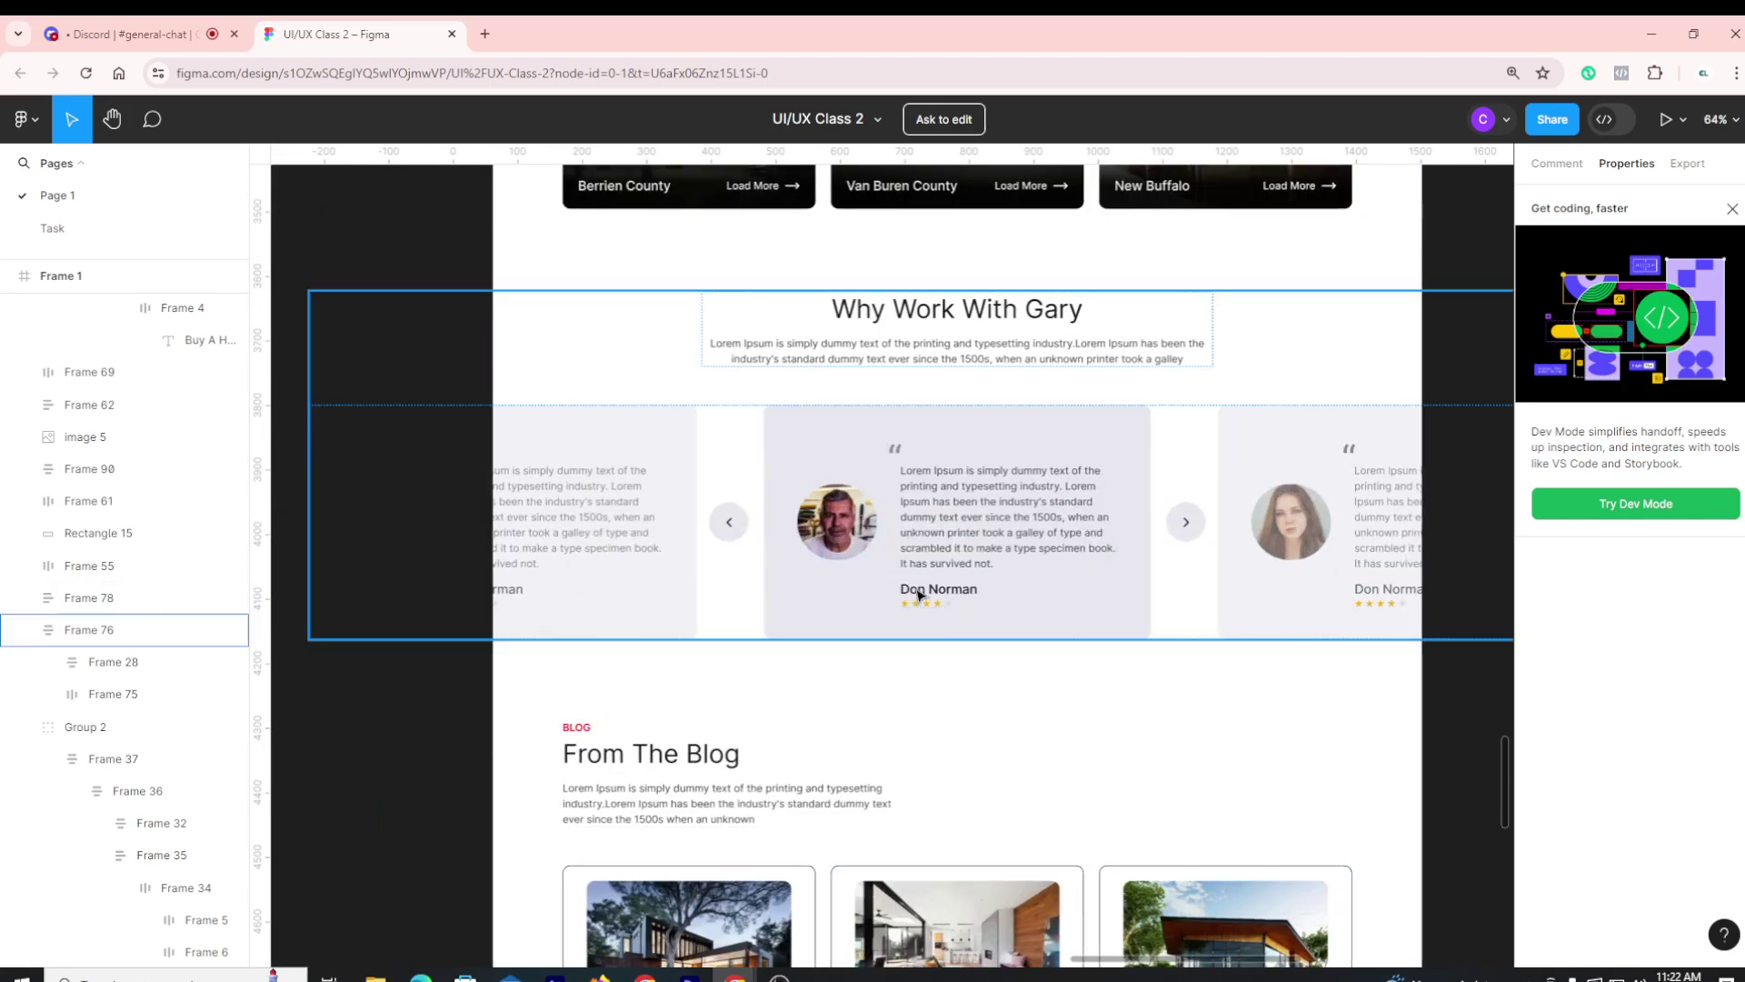
scroll(915, 592, "up", 4)
scroll(920, 615, "up", 2)
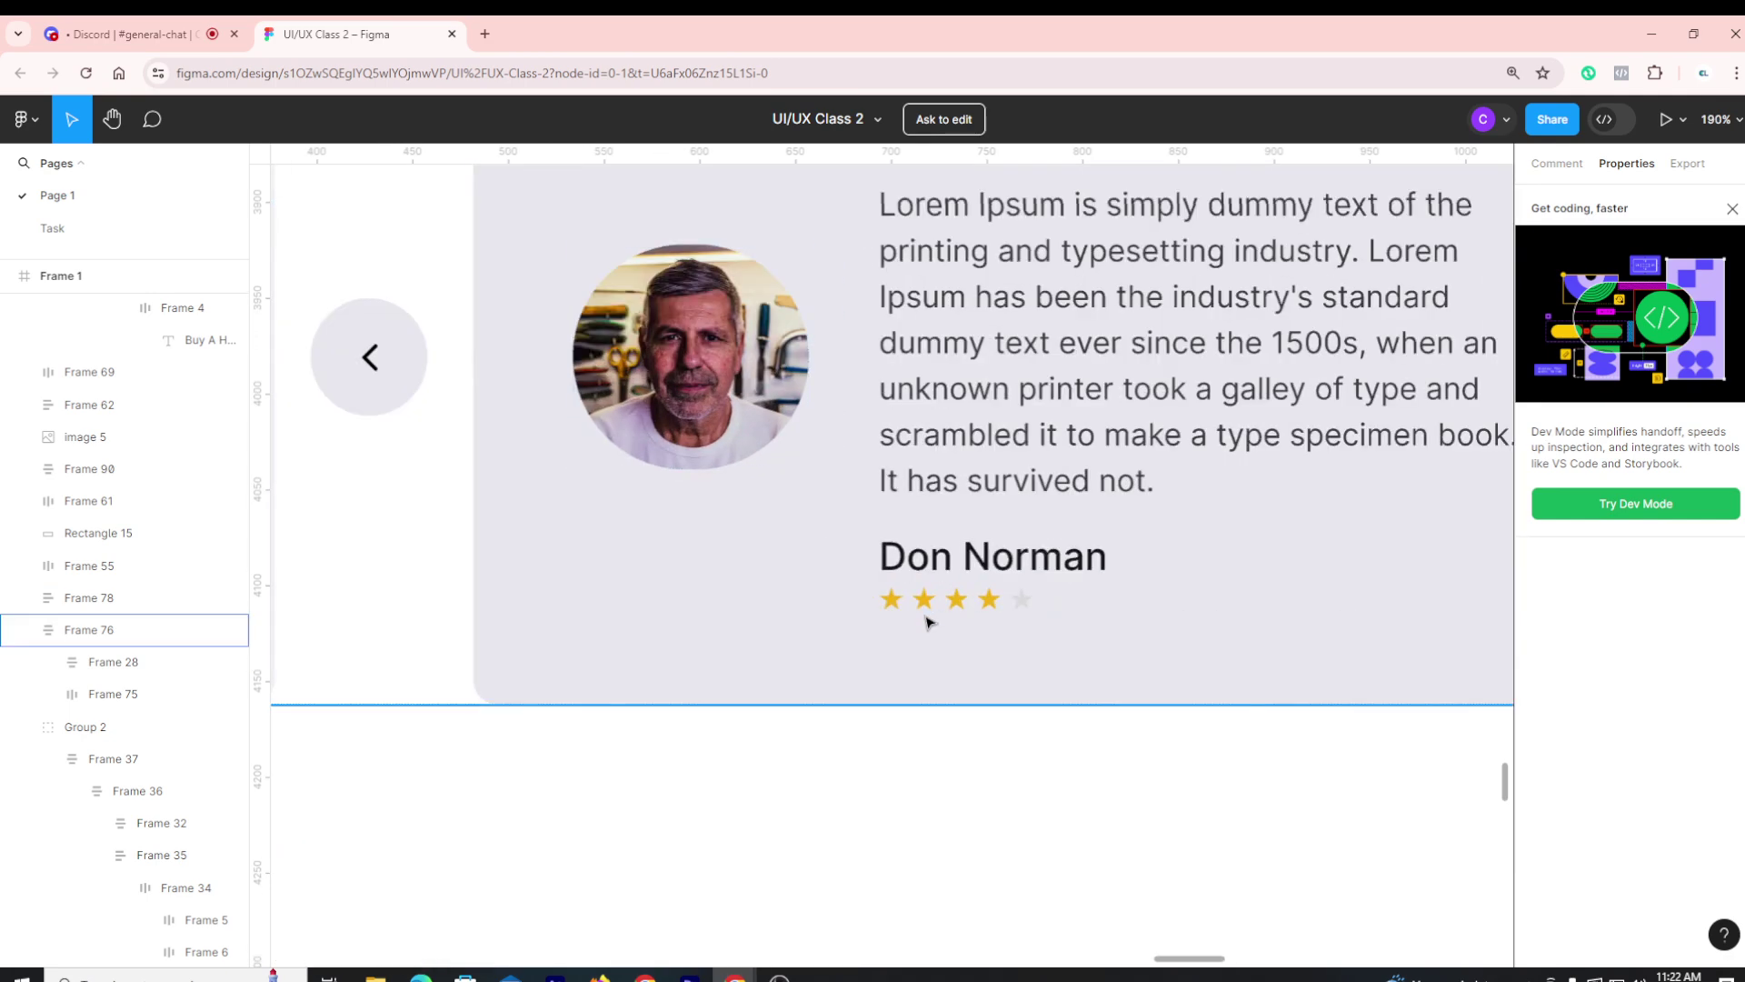
left_click(957, 606)
double_click(957, 608)
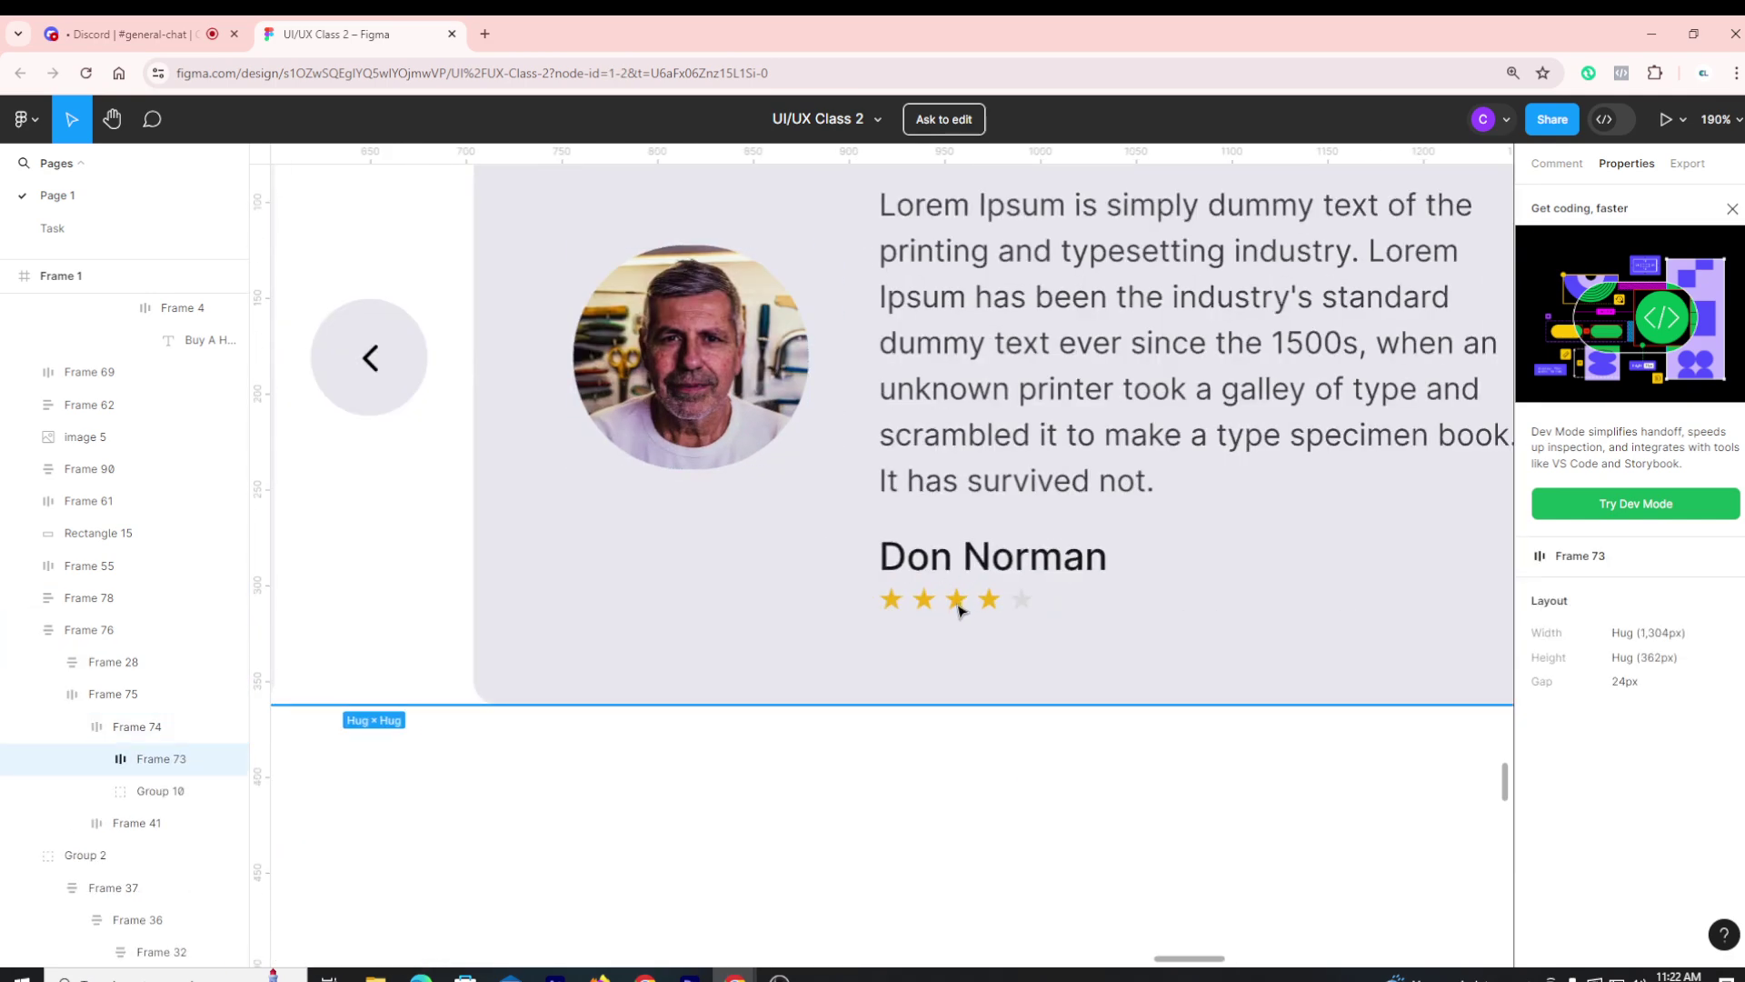
double_click(959, 611)
double_click(959, 611)
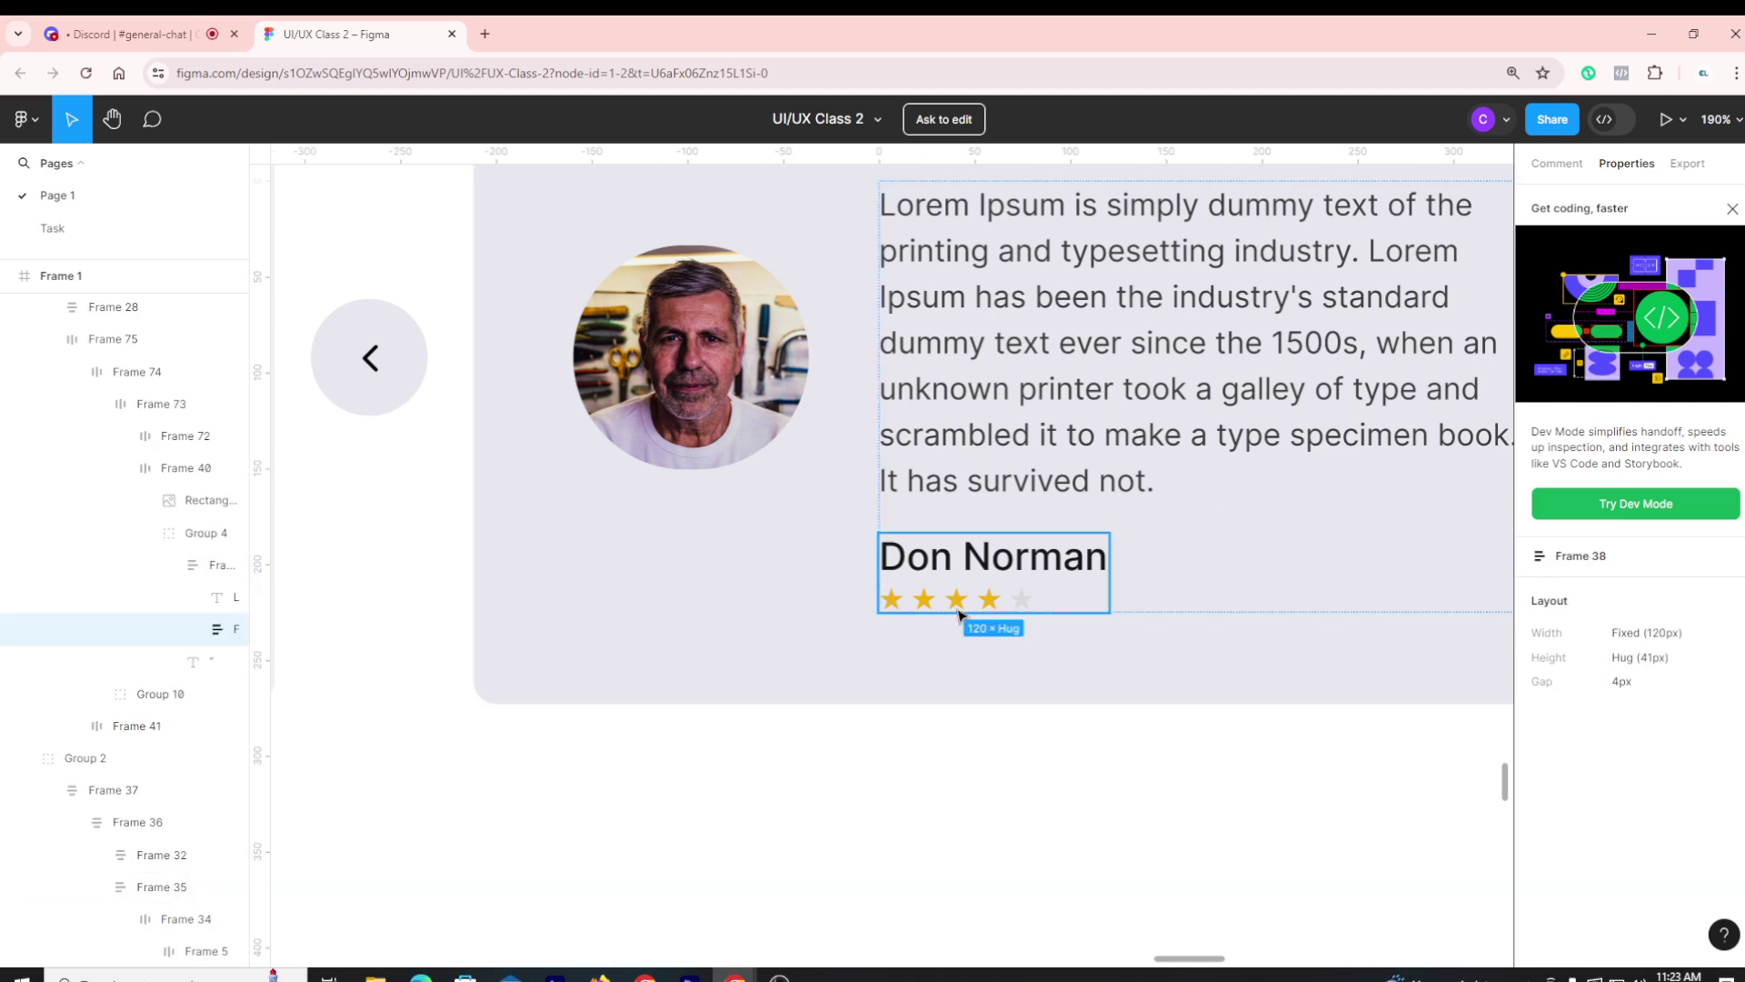
double_click(959, 612)
scroll(959, 614, "down", 5)
key("Escape")
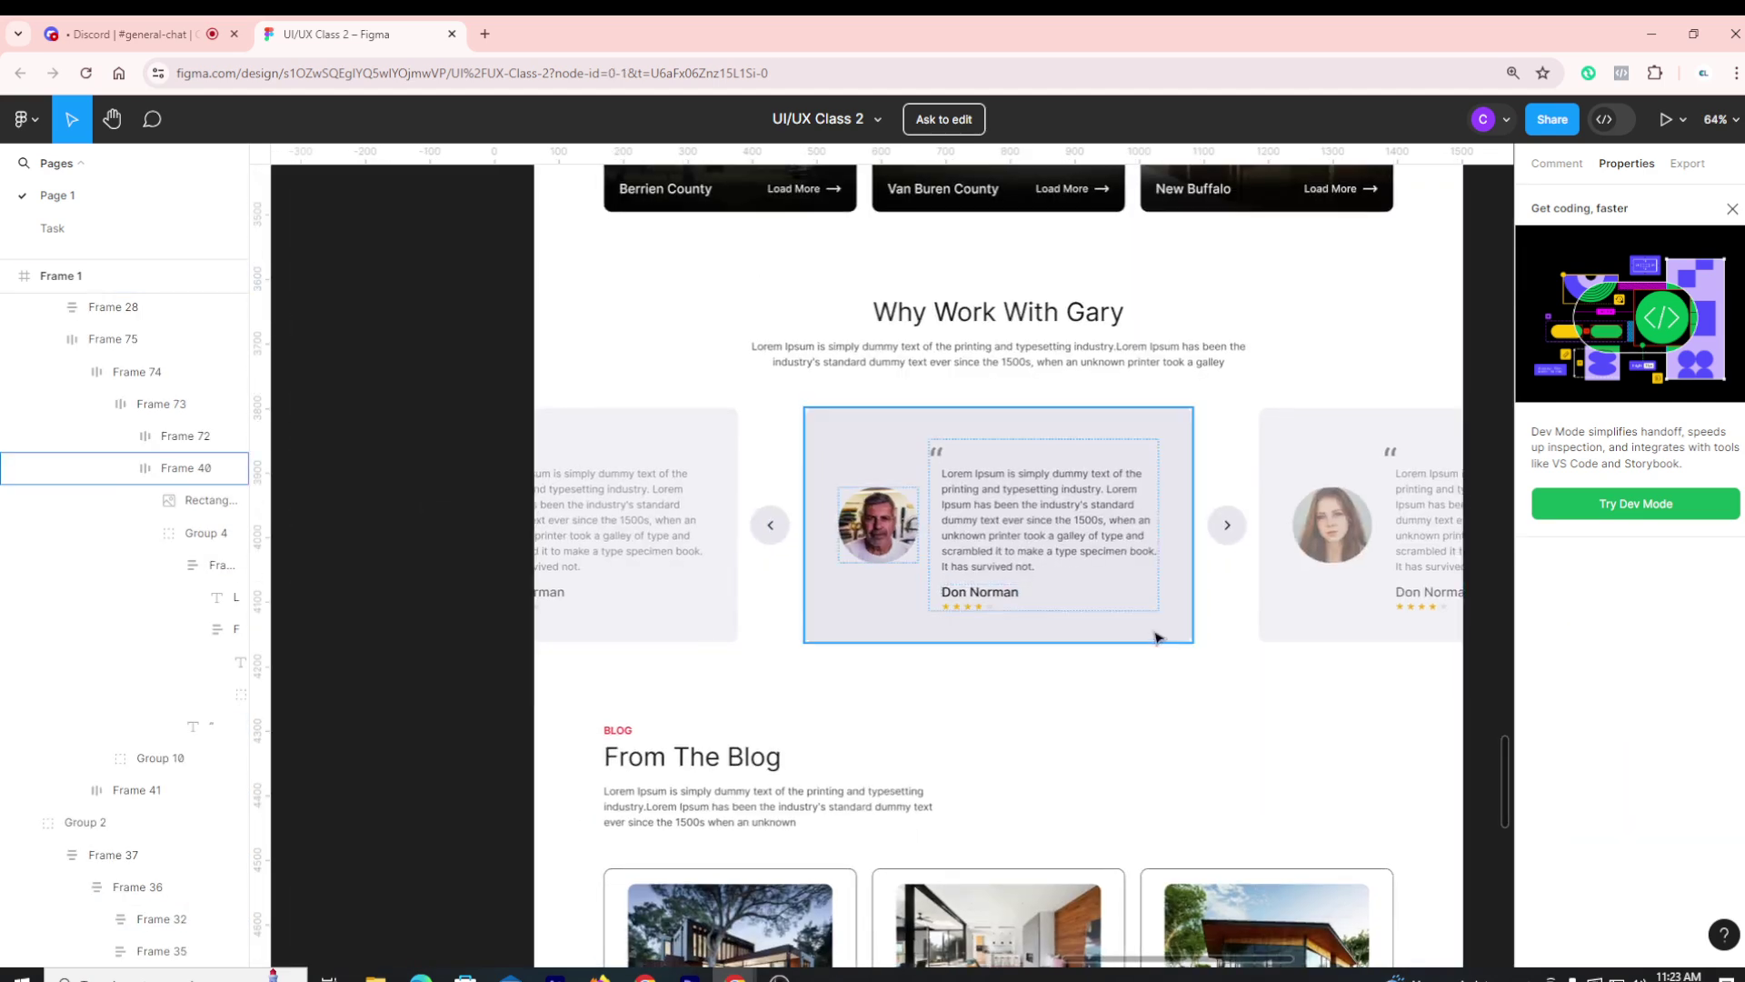
Inspect the central testimonial paragraph's typography and the star rating group's size, and deselect
scroll(1159, 636, "up", 3)
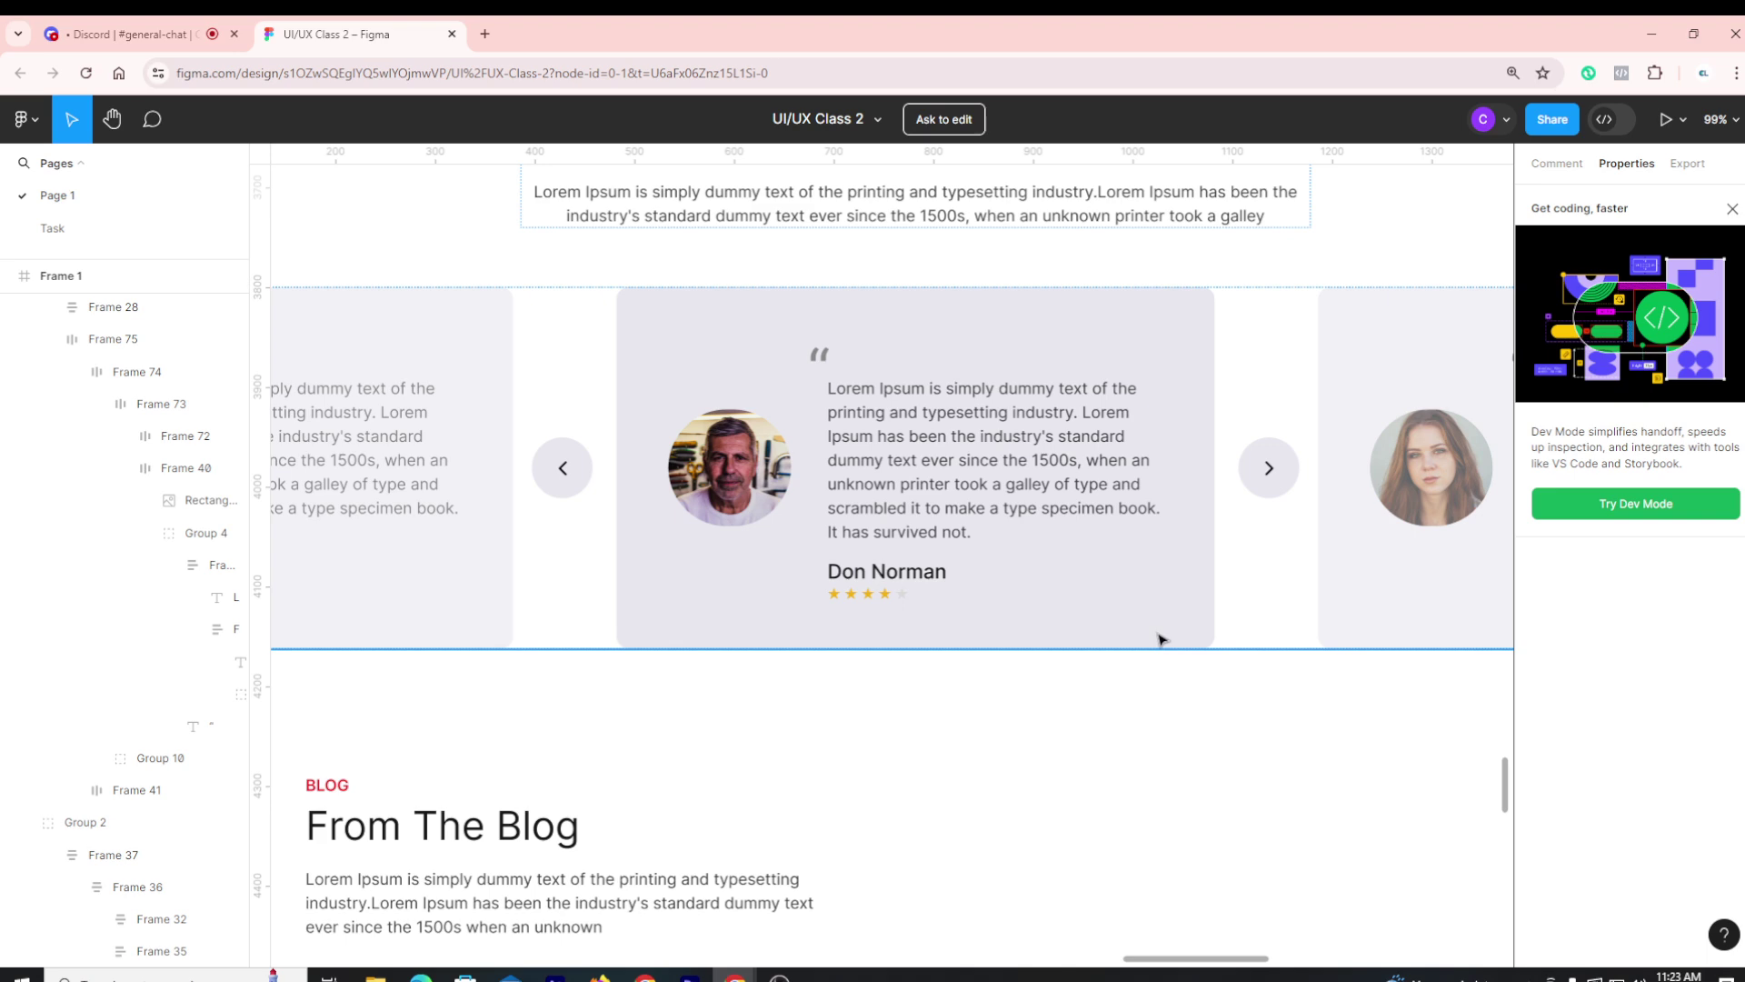
scroll(1159, 639, "down", 3)
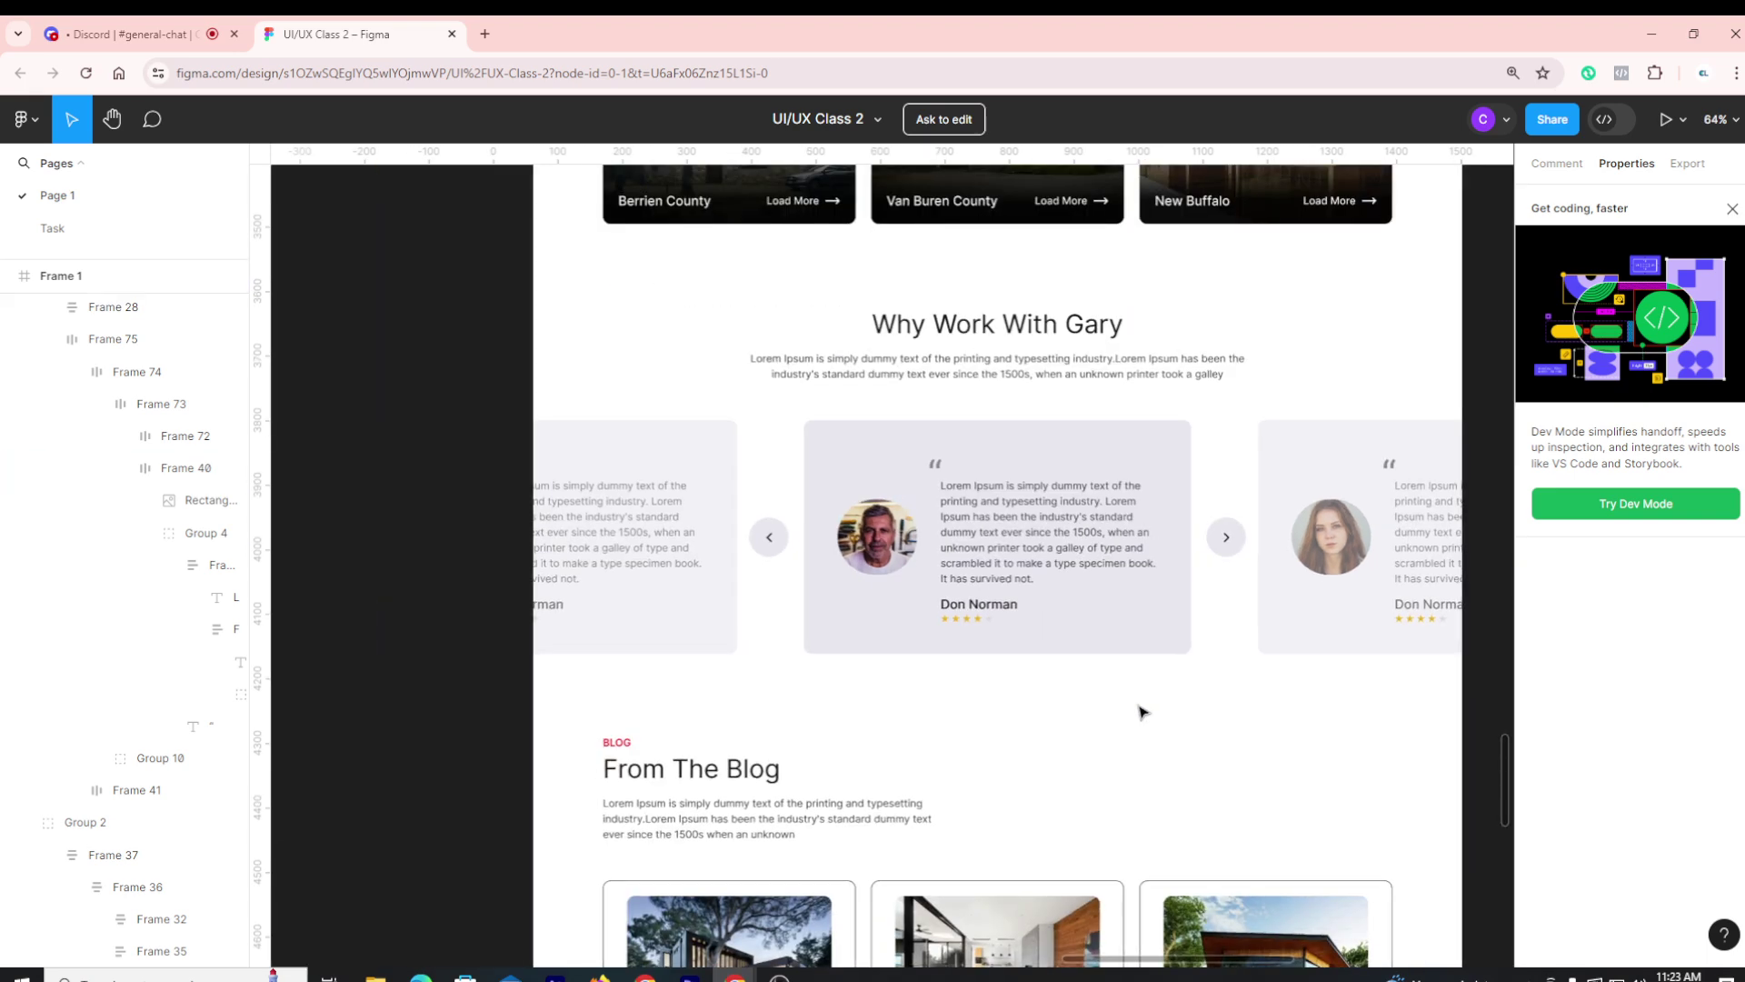
scroll(1127, 700, "down", 2)
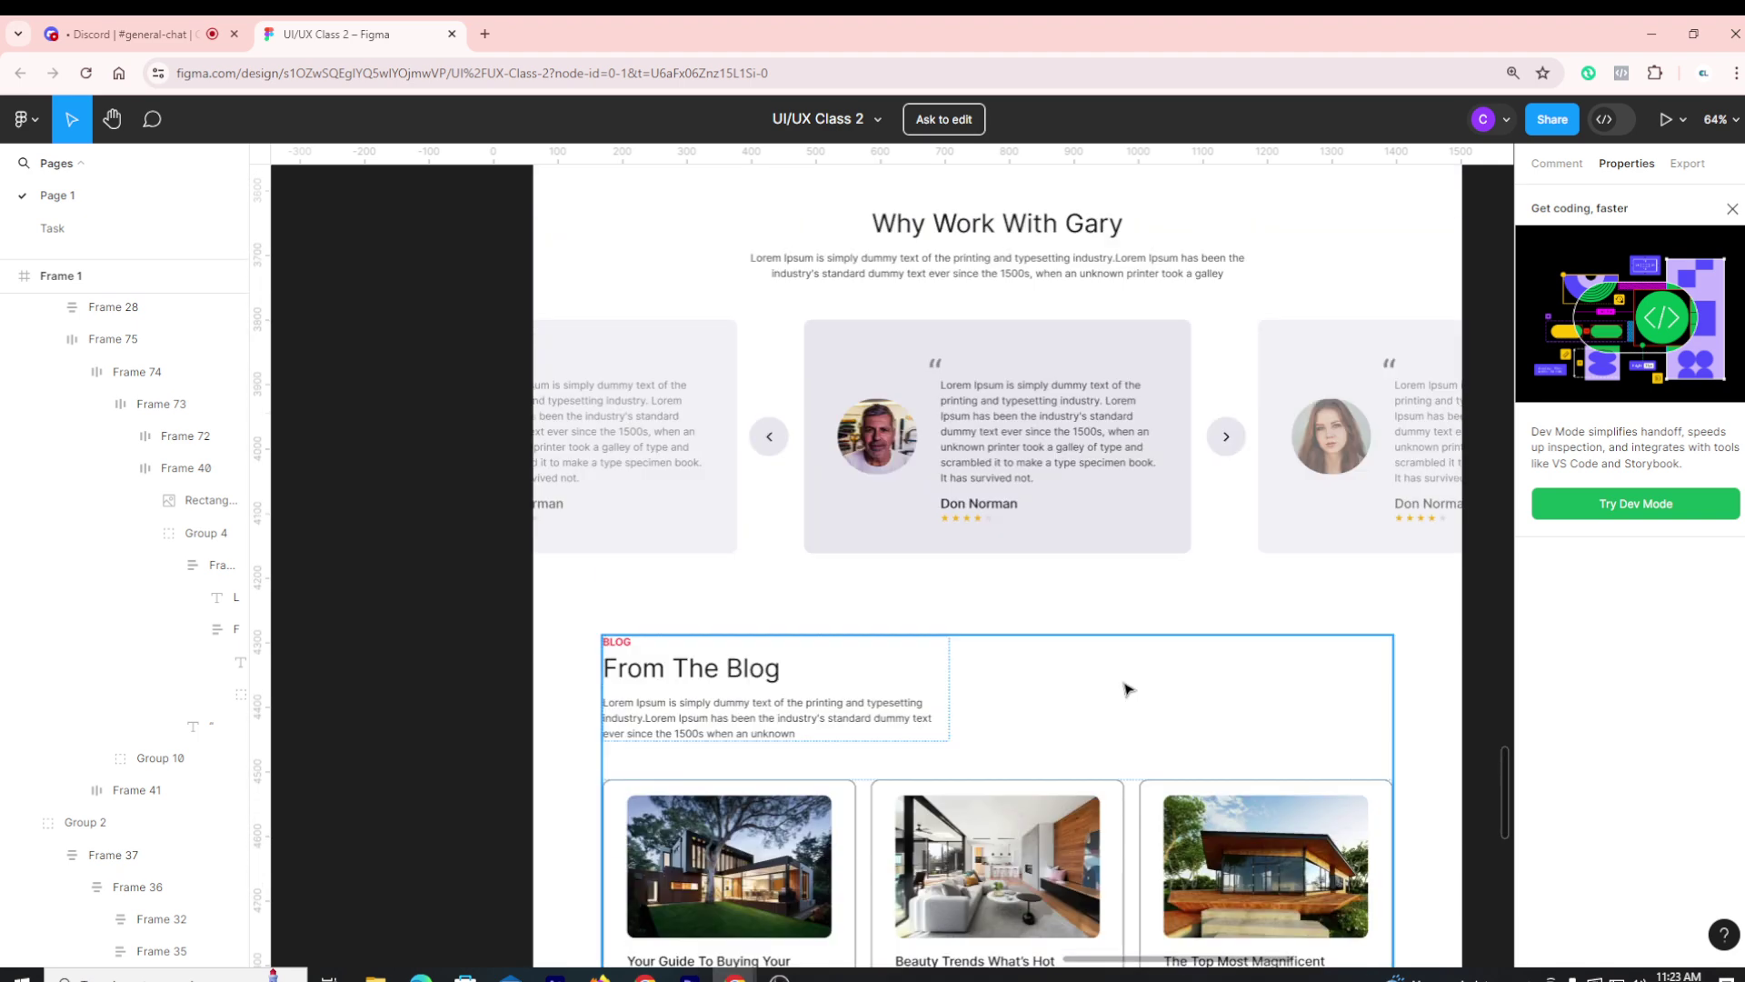
left_click(1040, 439)
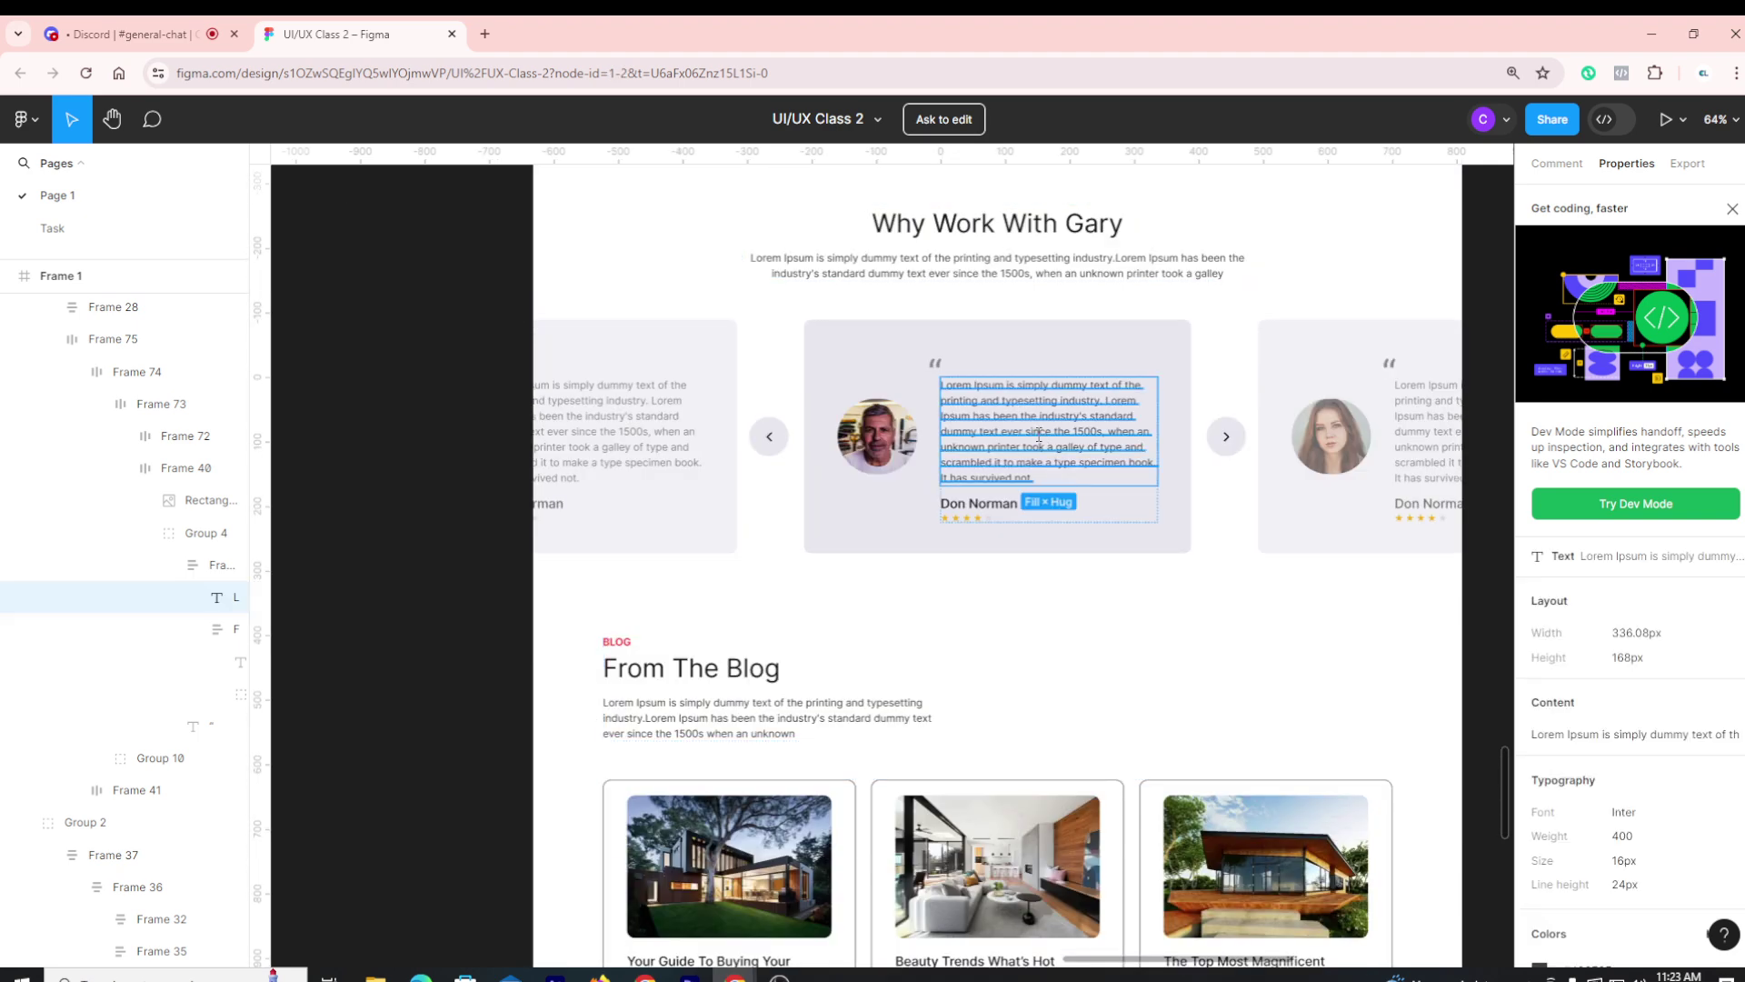
triple_click(1039, 436)
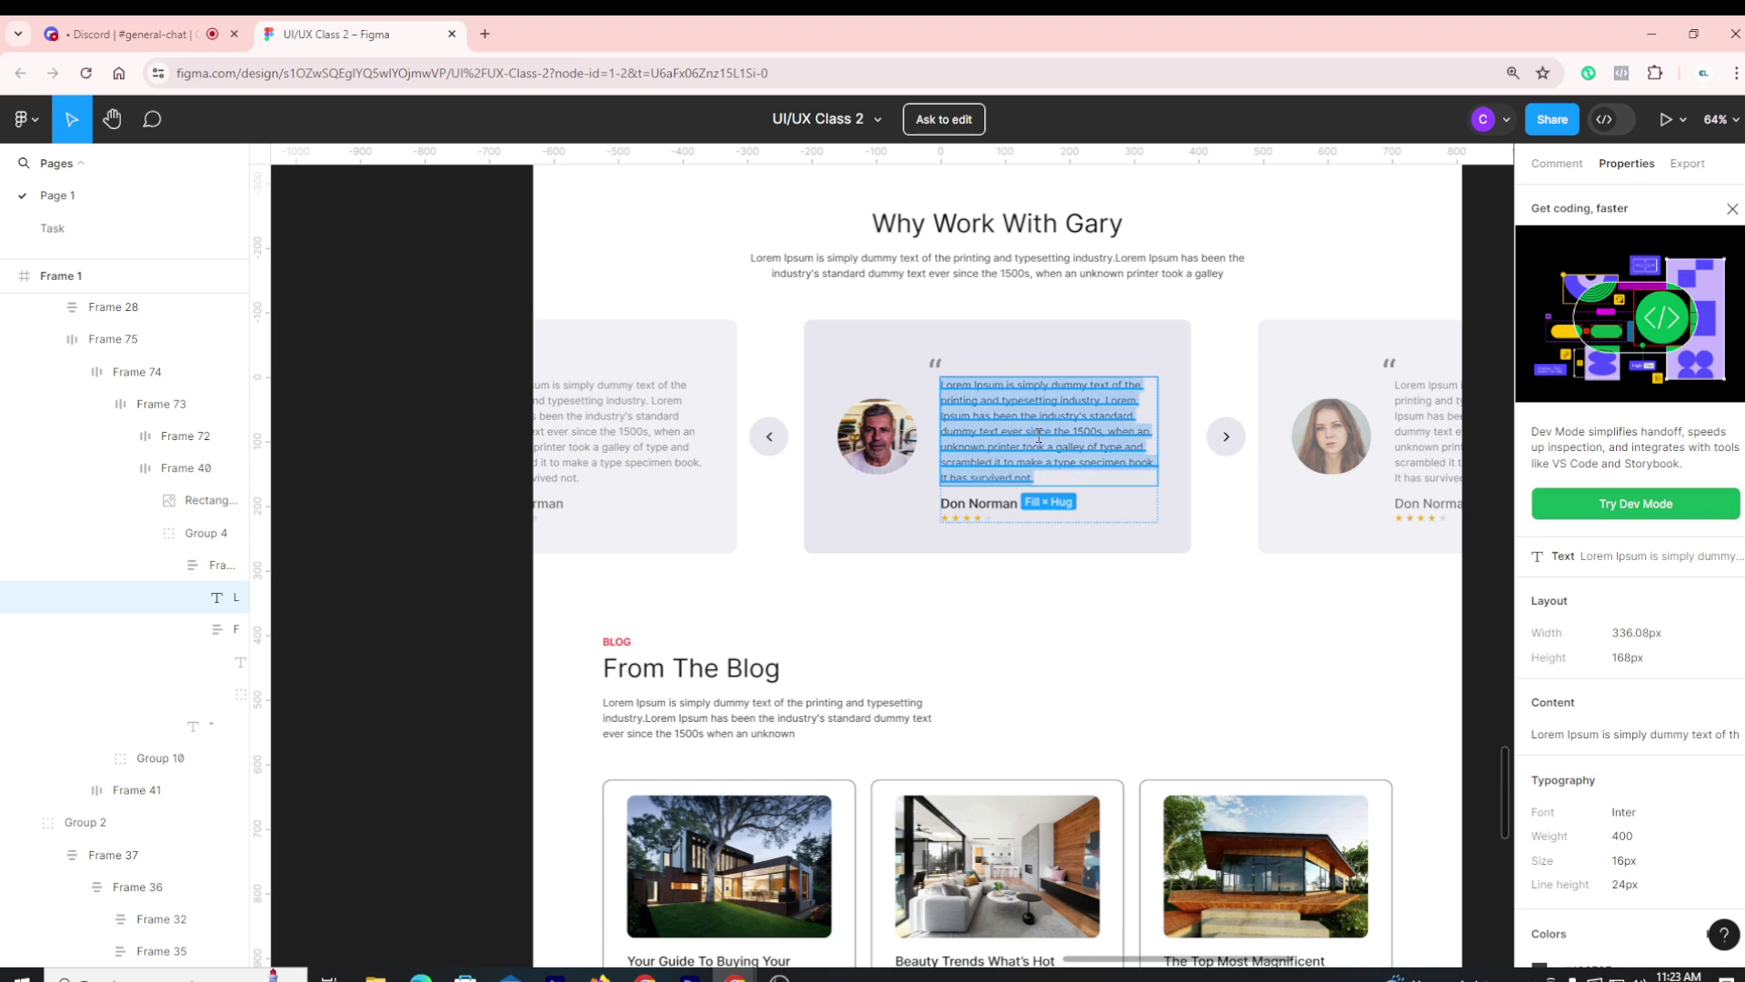
left_click(977, 525)
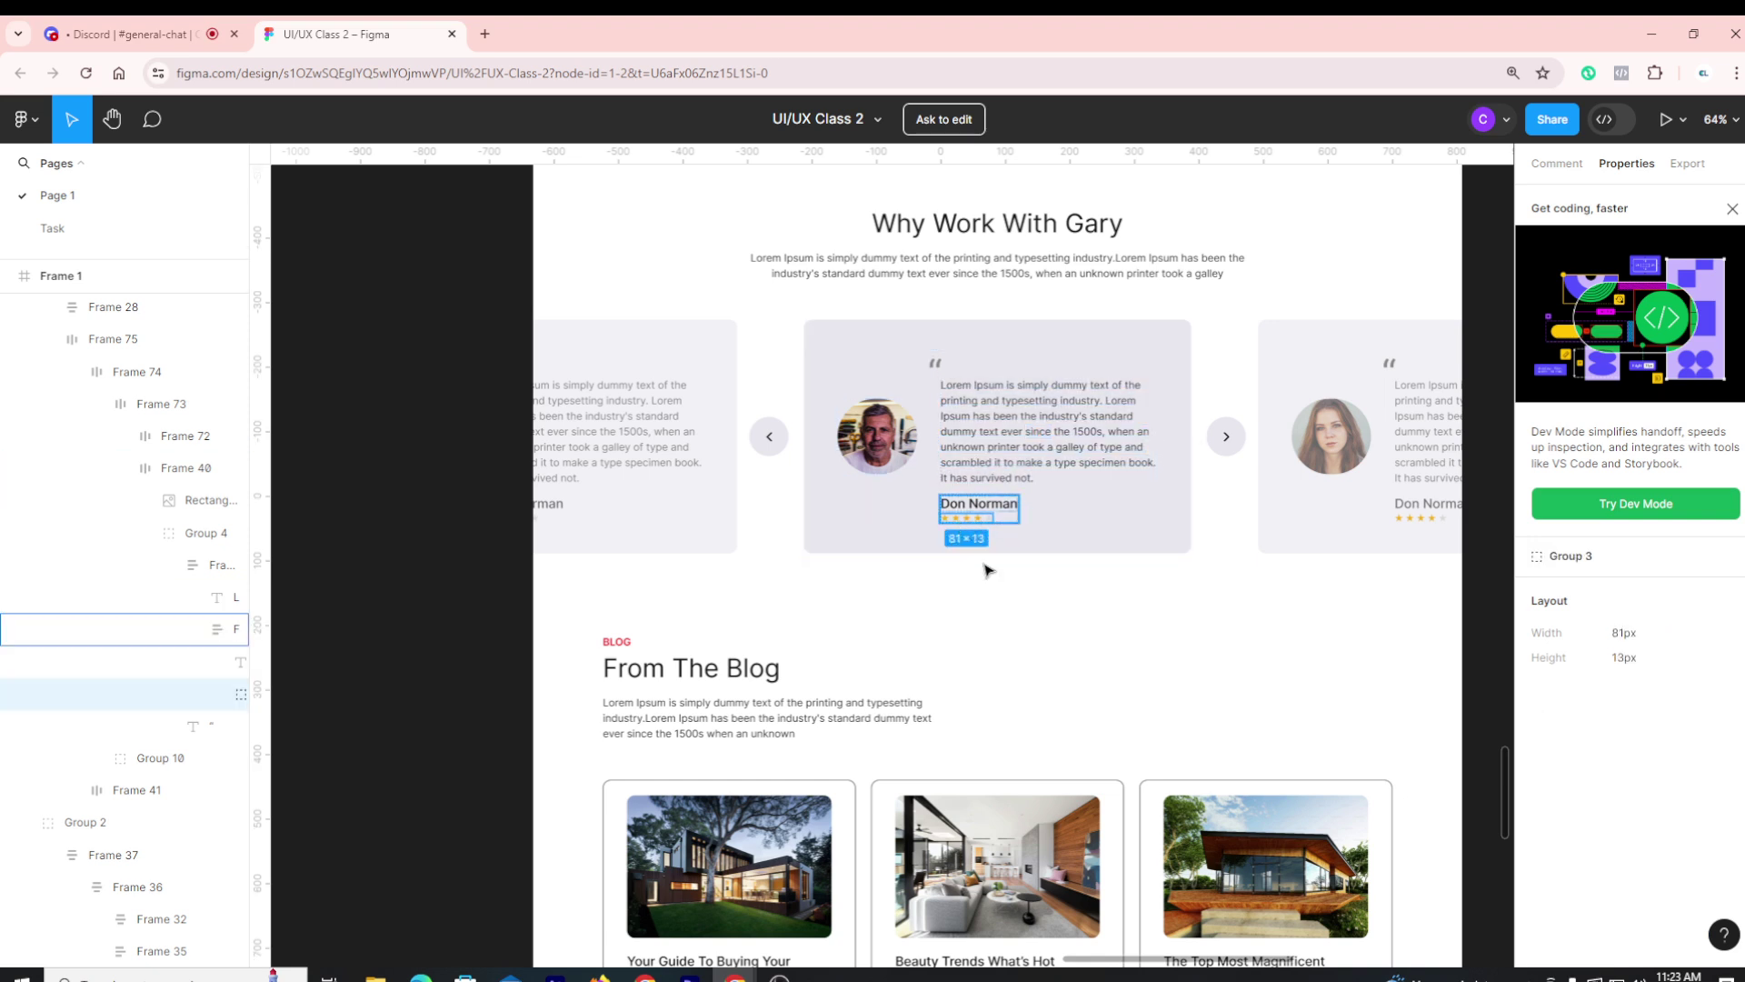
left_click(1075, 647)
left_click(1120, 616)
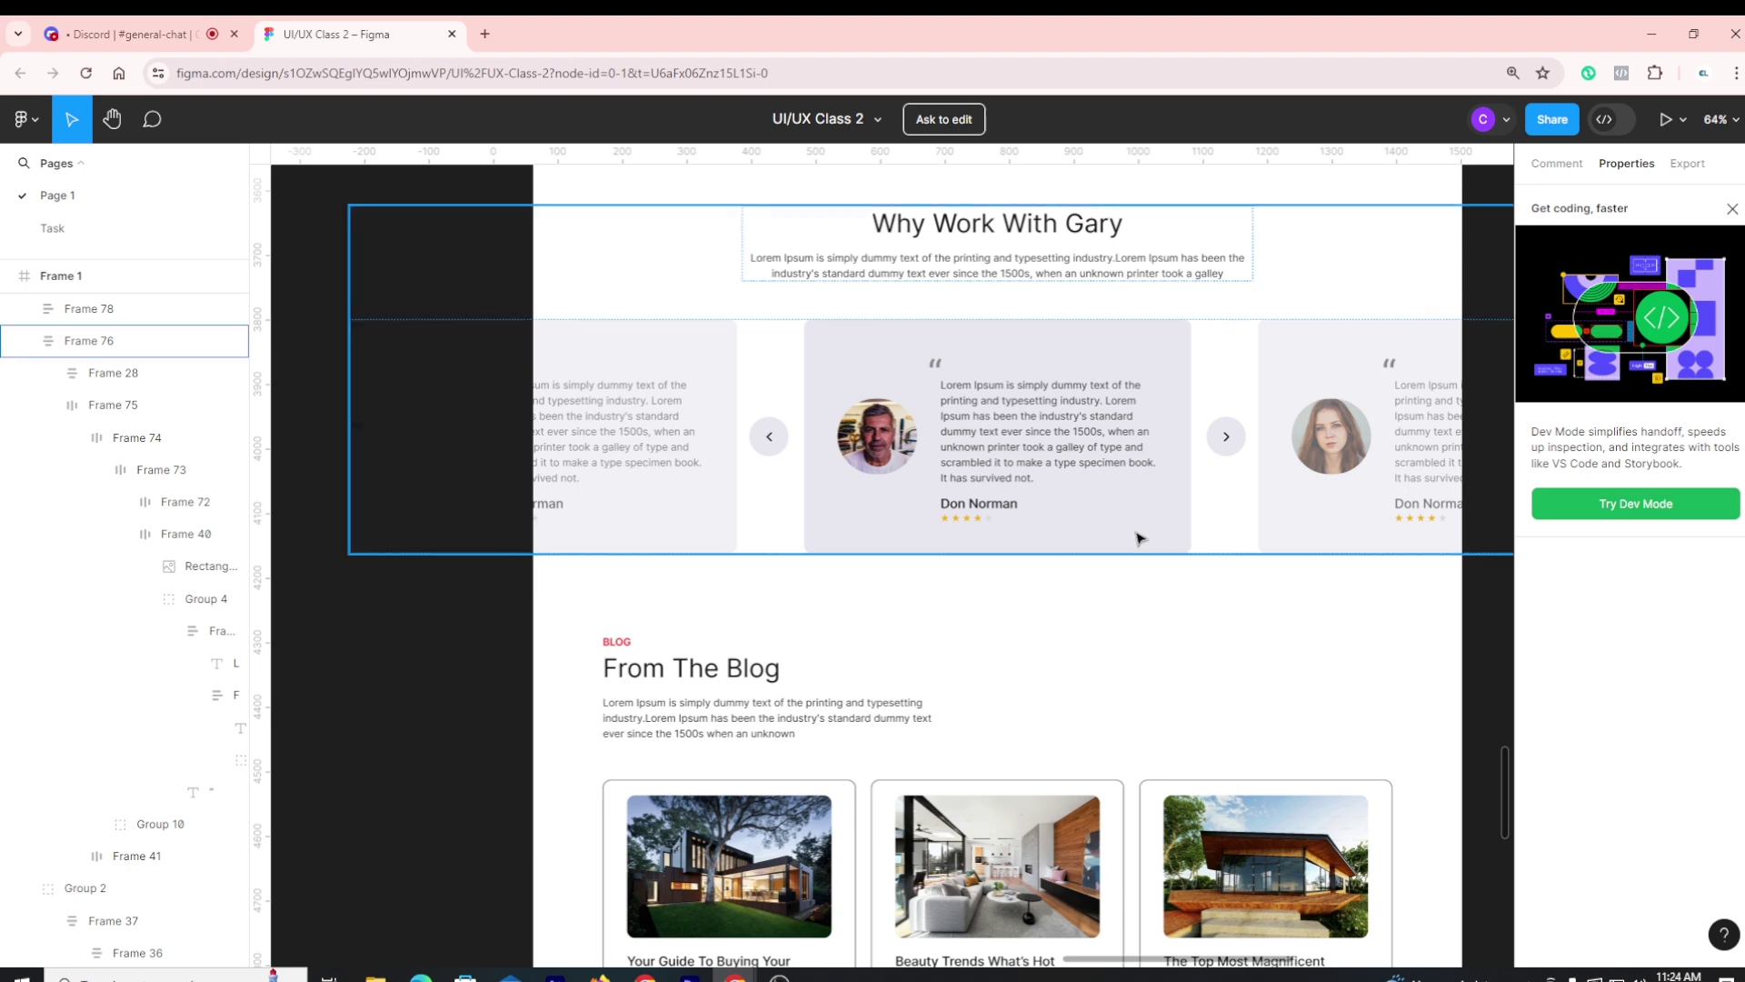
Inspect the size, padding, gap and colour of the First Name field in the Contact Gary Today form, and deselect
scroll(1132, 546, "down", 2)
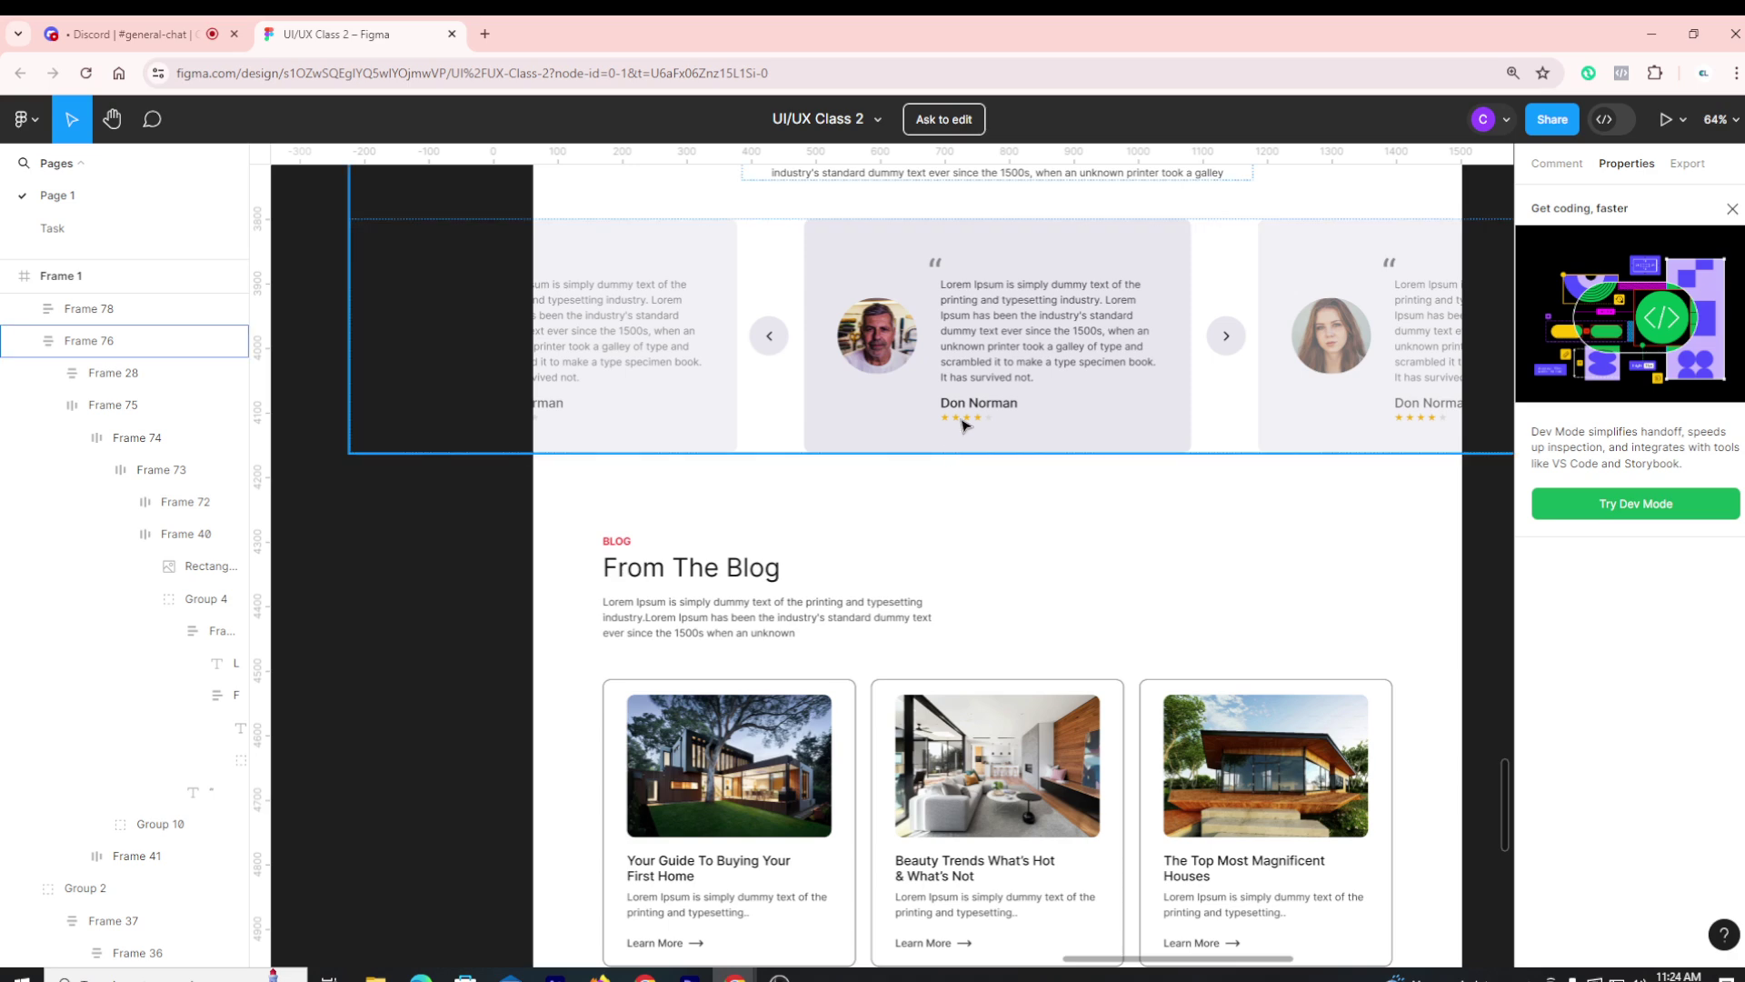
scroll(971, 490, "down", 2)
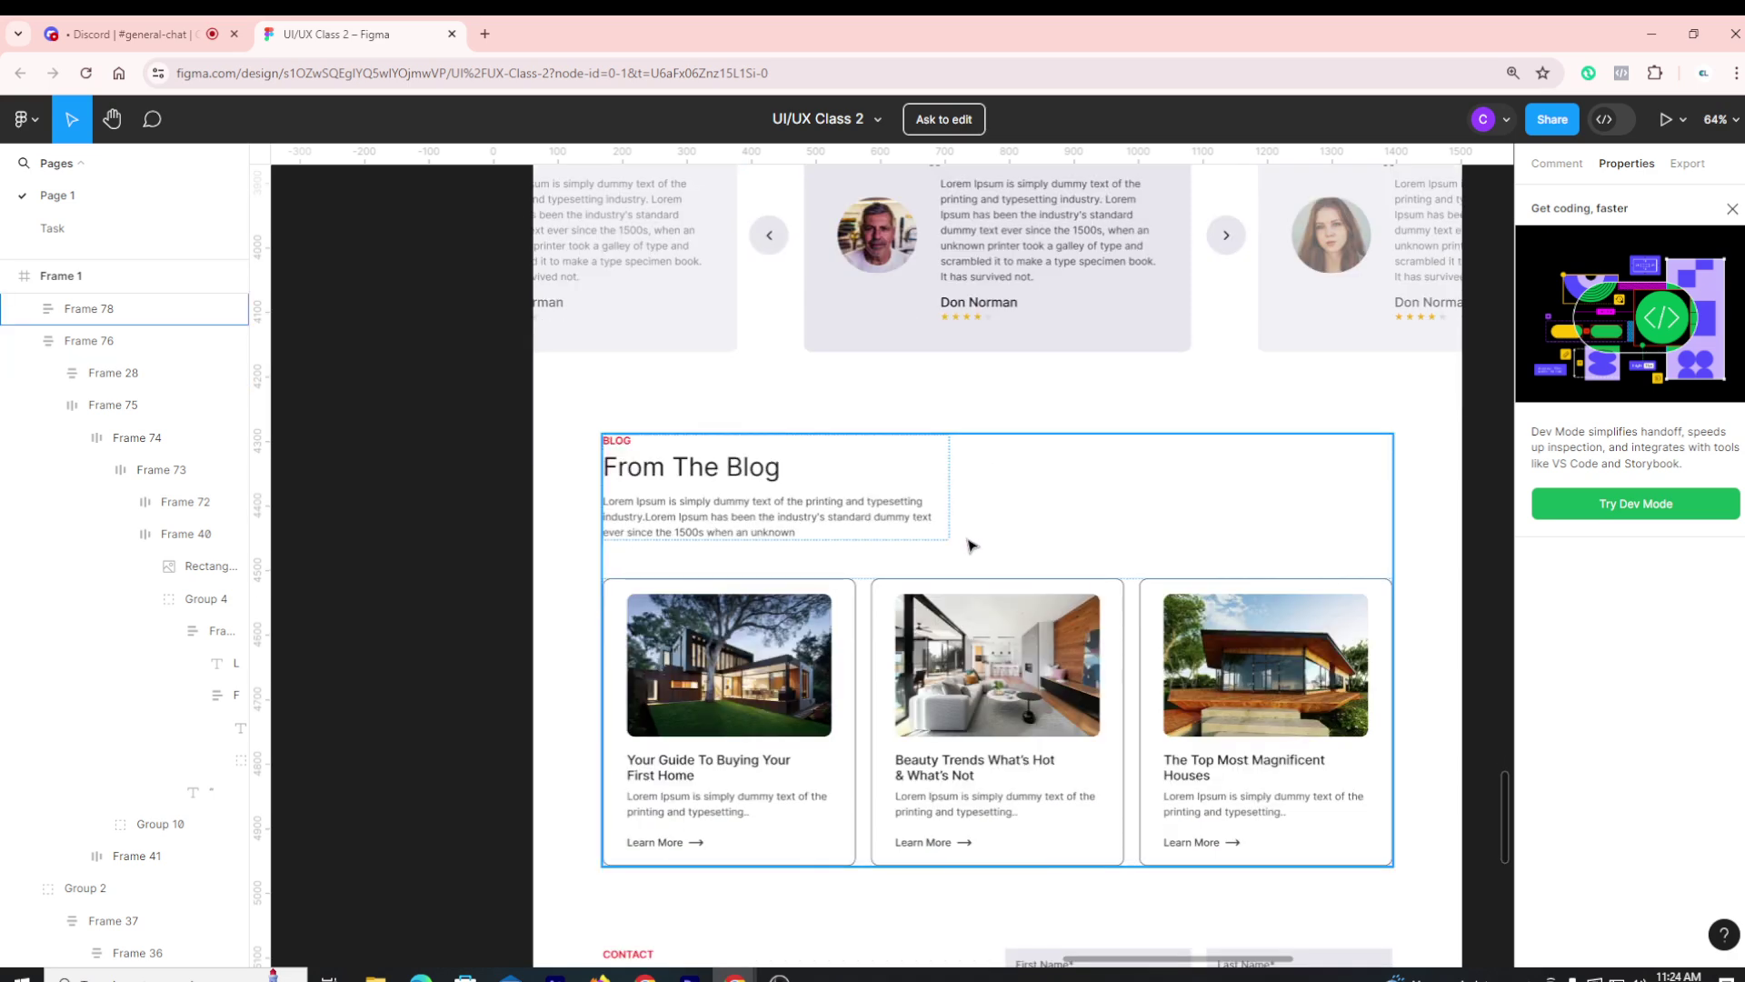
scroll(1454, 604, "down", 4)
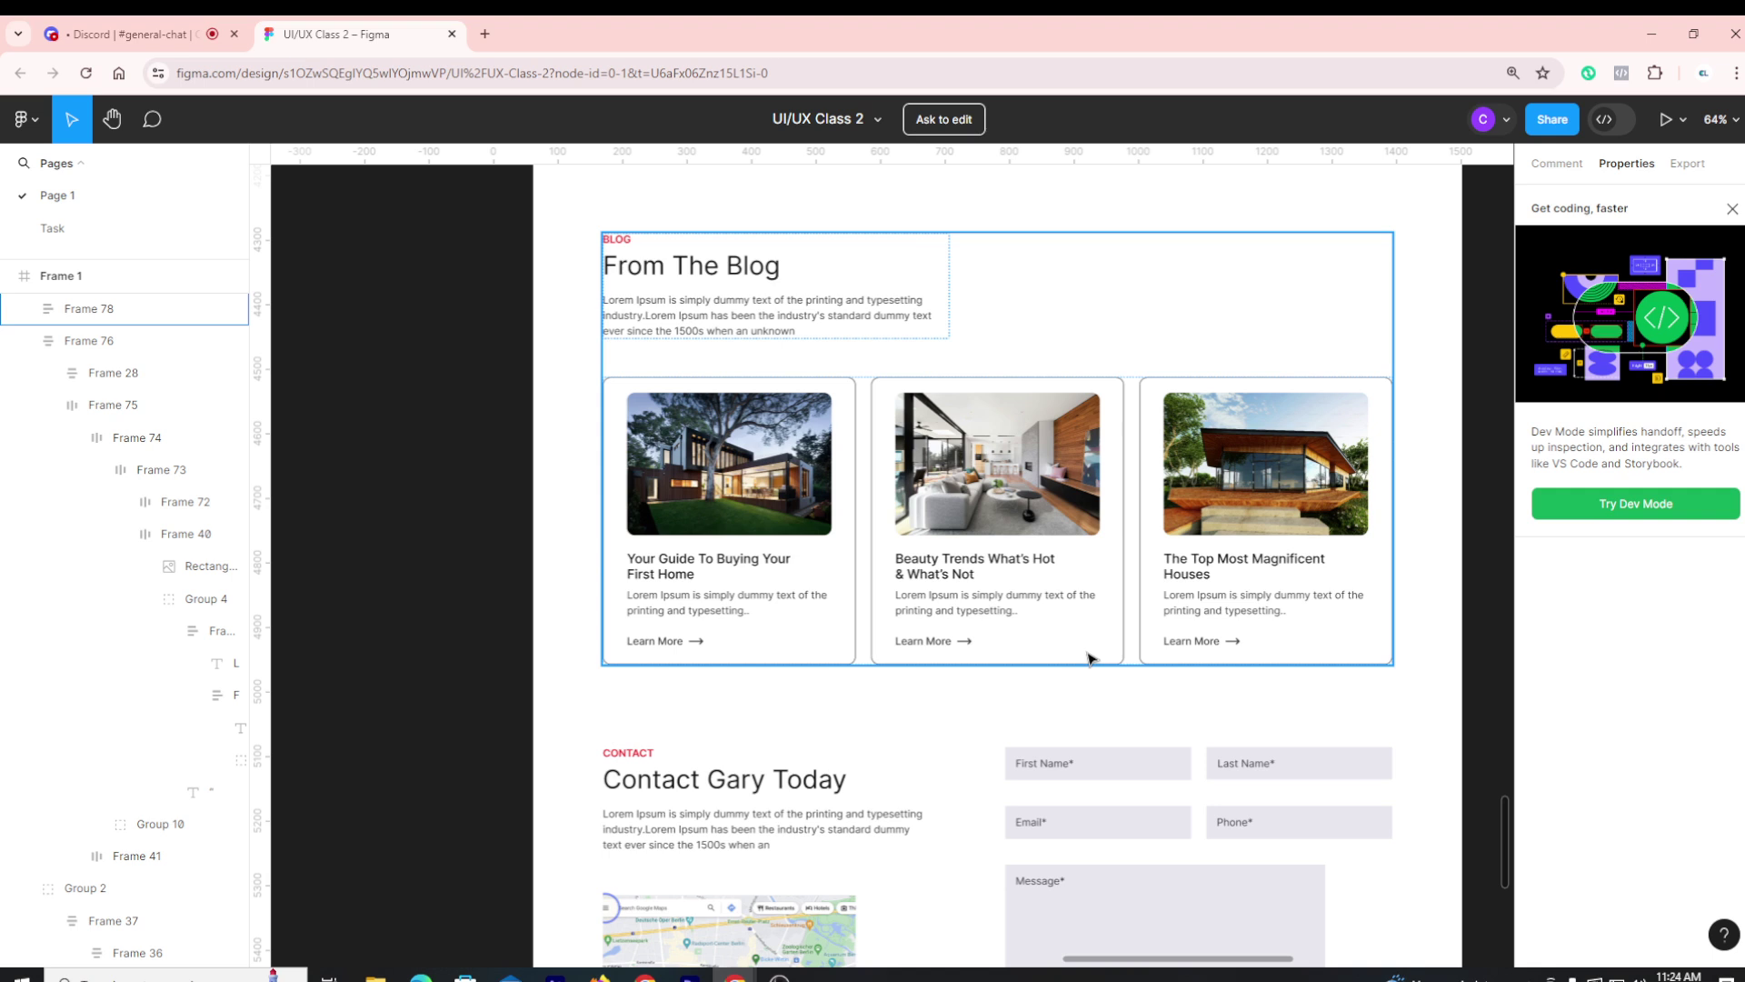
left_click(1118, 768)
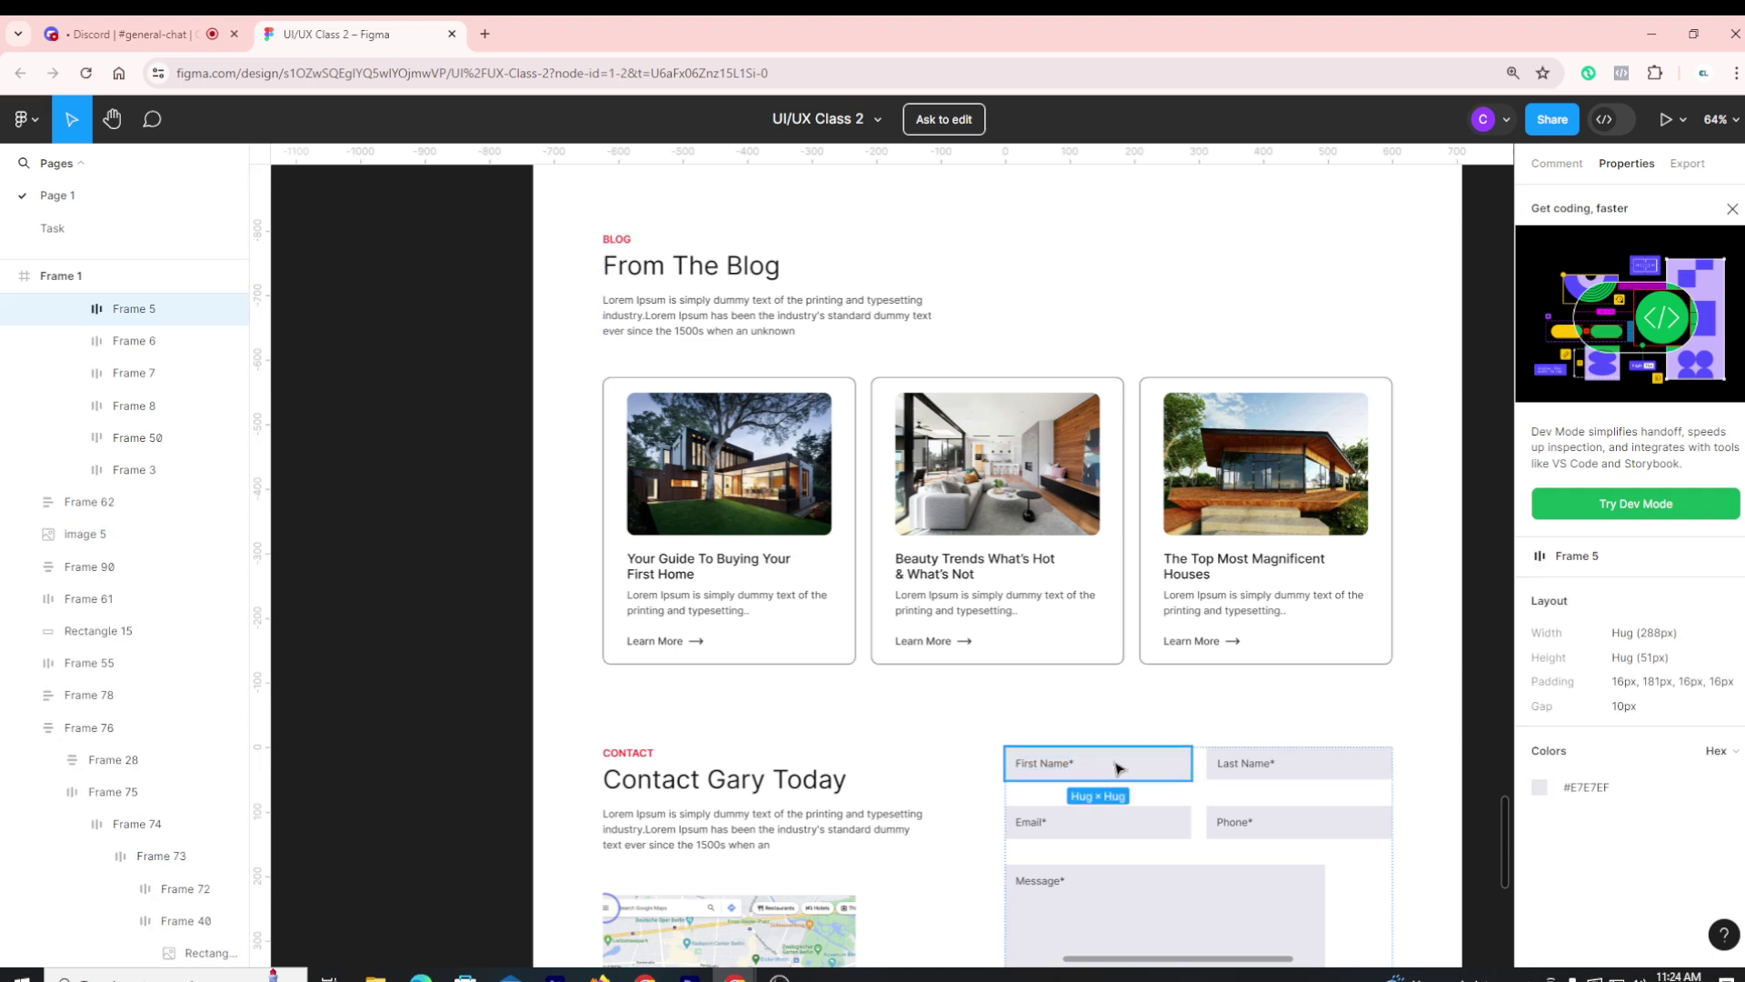
left_click(1144, 725)
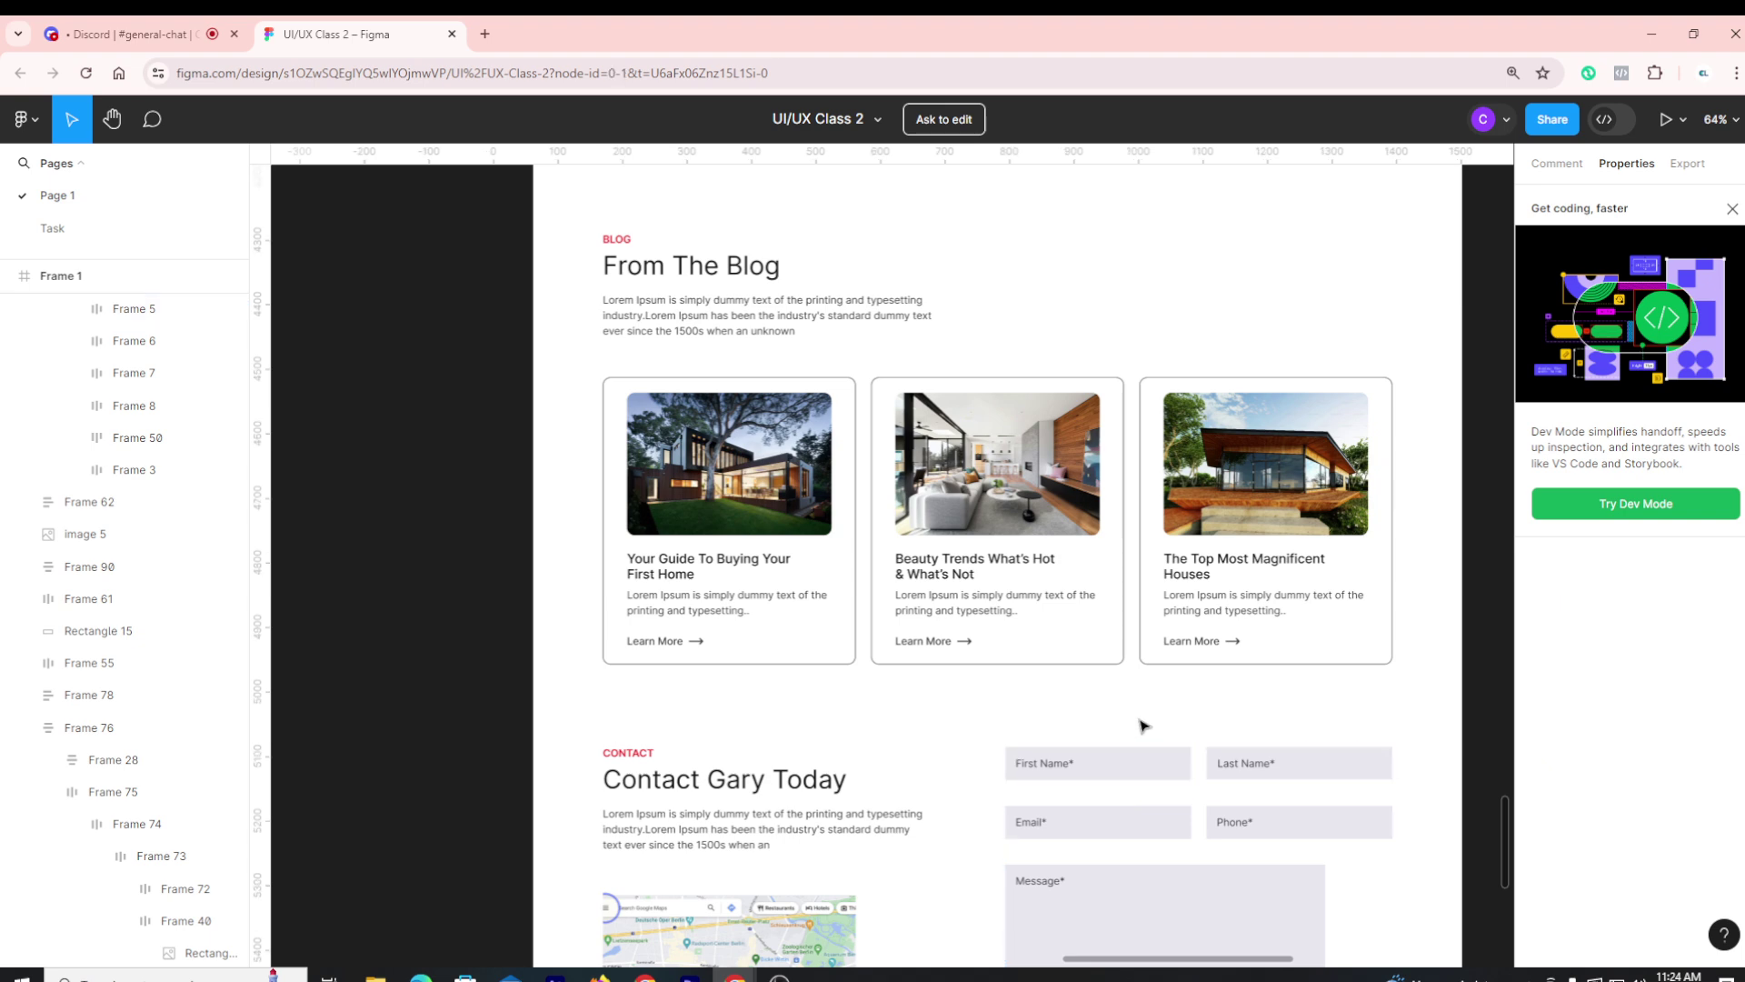
left_click(1096, 682)
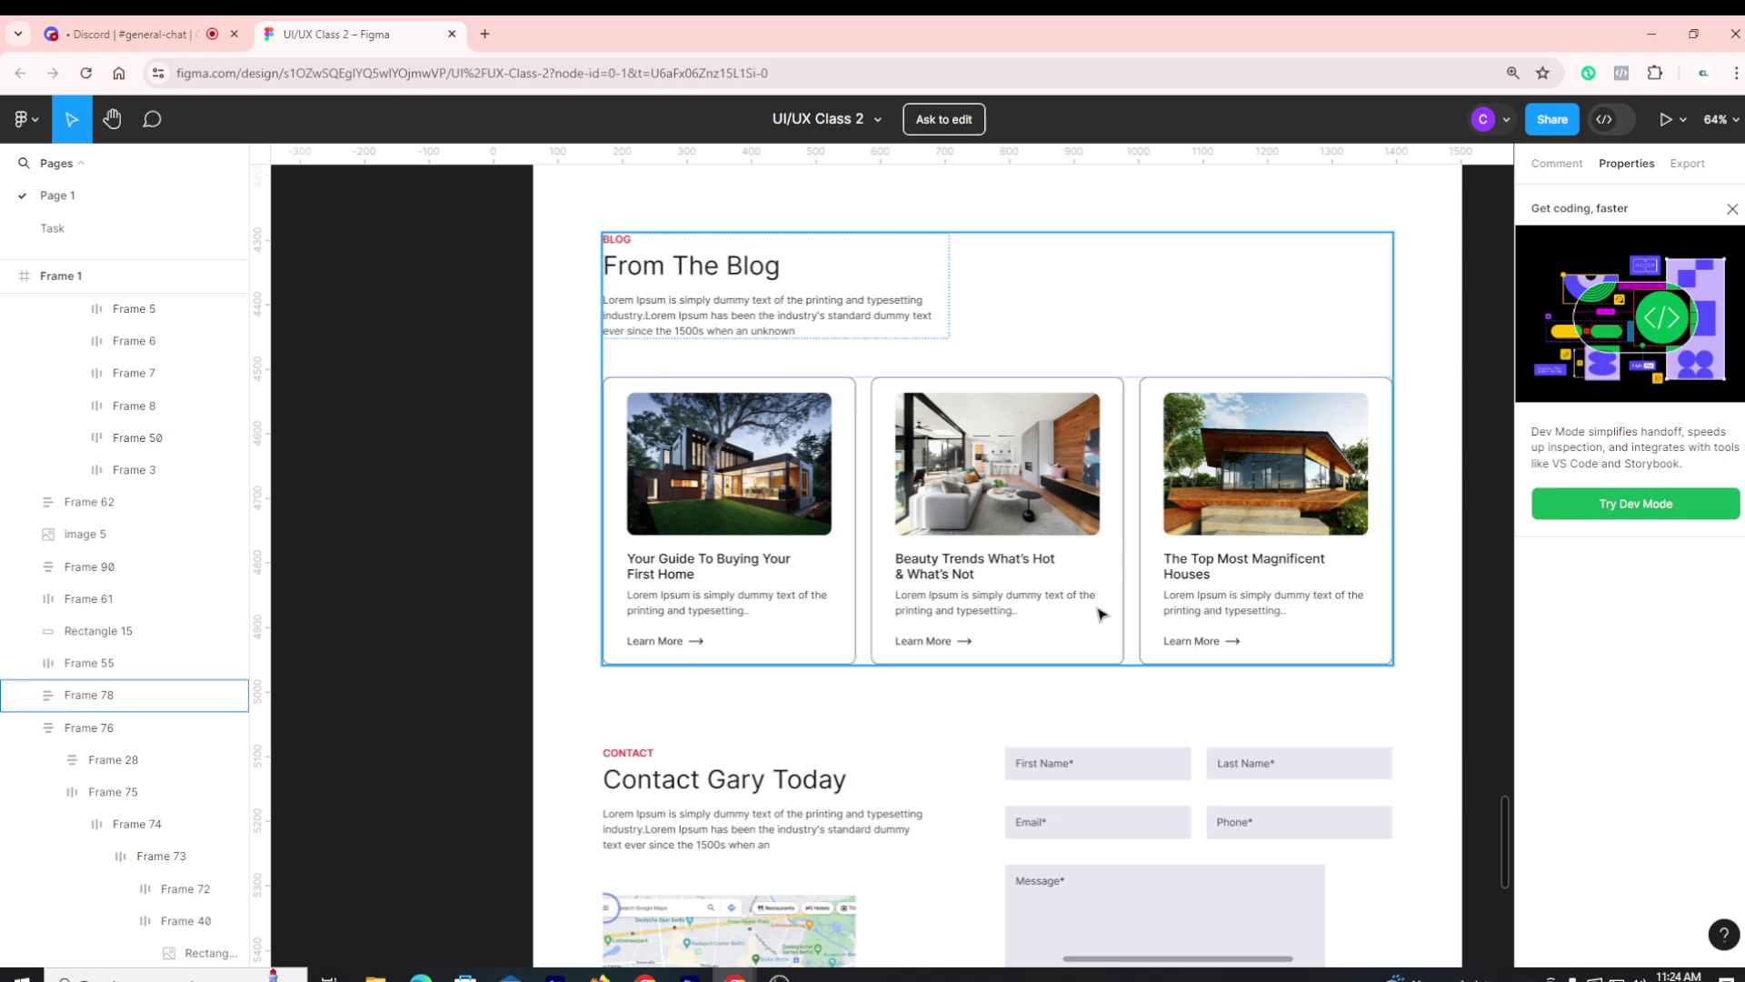
Inspect the size and gap of the text frame in the Beauty Trends What's Hot & What's Not blog card
left_click(1034, 641)
left_click(1034, 641)
left_click(1033, 641)
left_click(1057, 722)
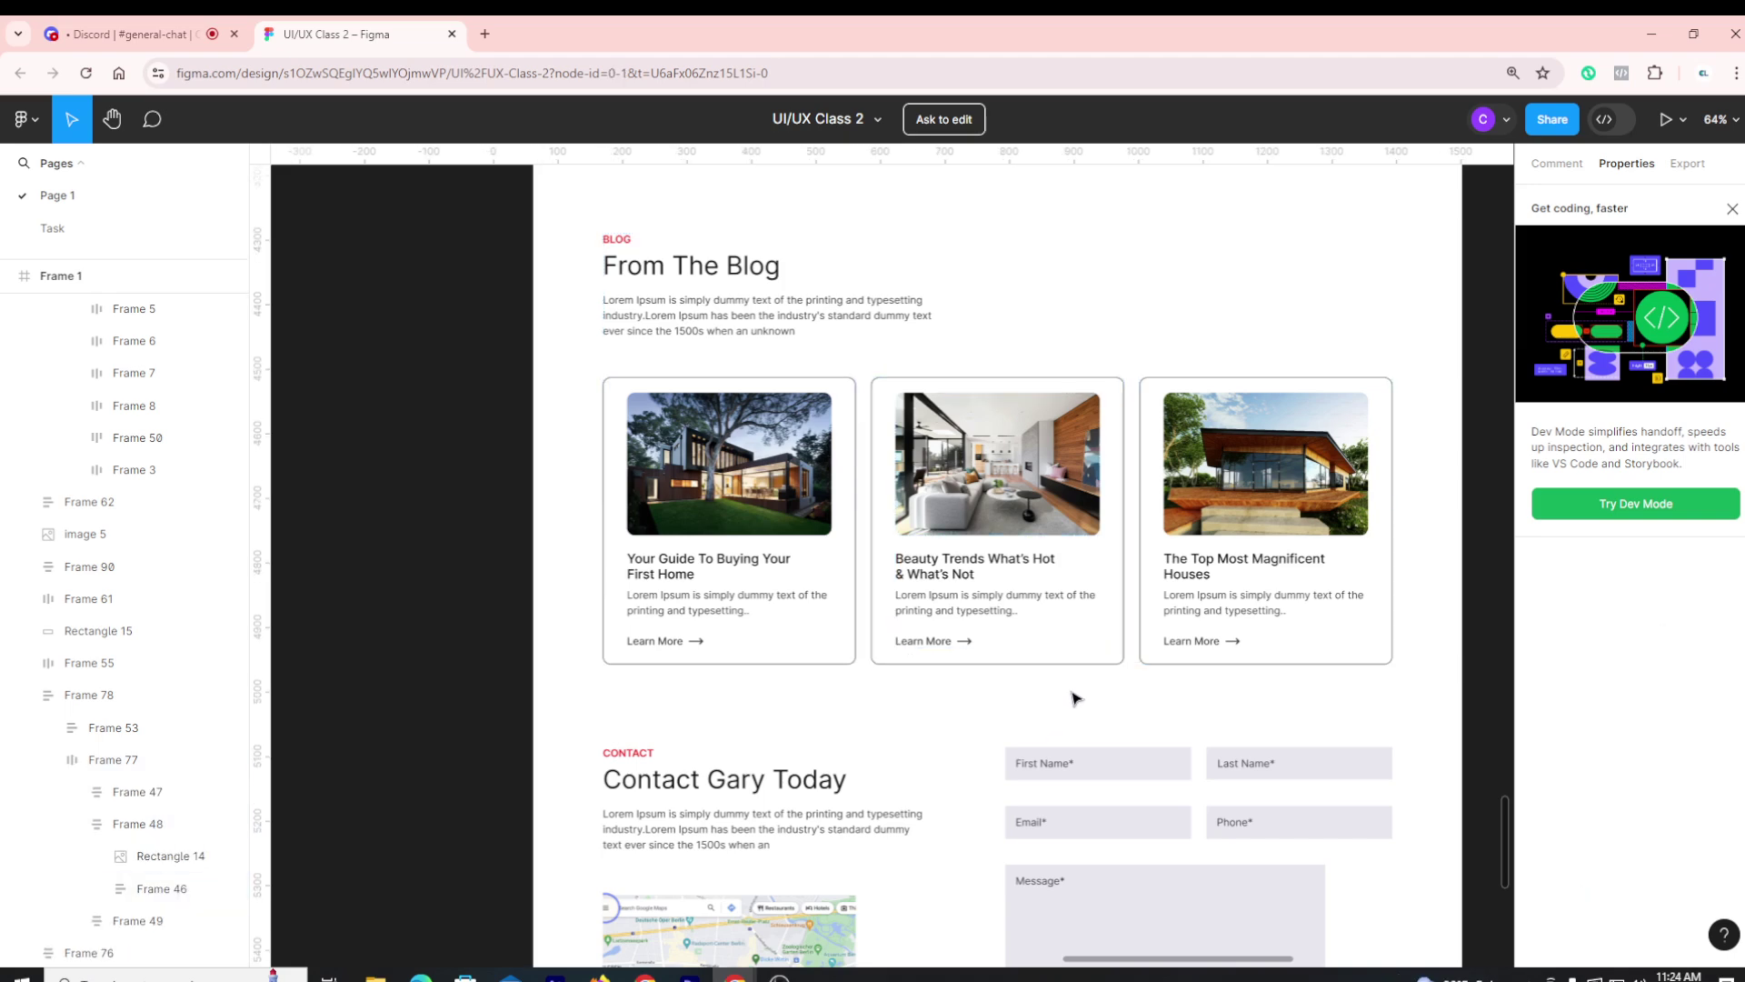
scroll(1072, 705, "down", 2)
left_click(968, 505)
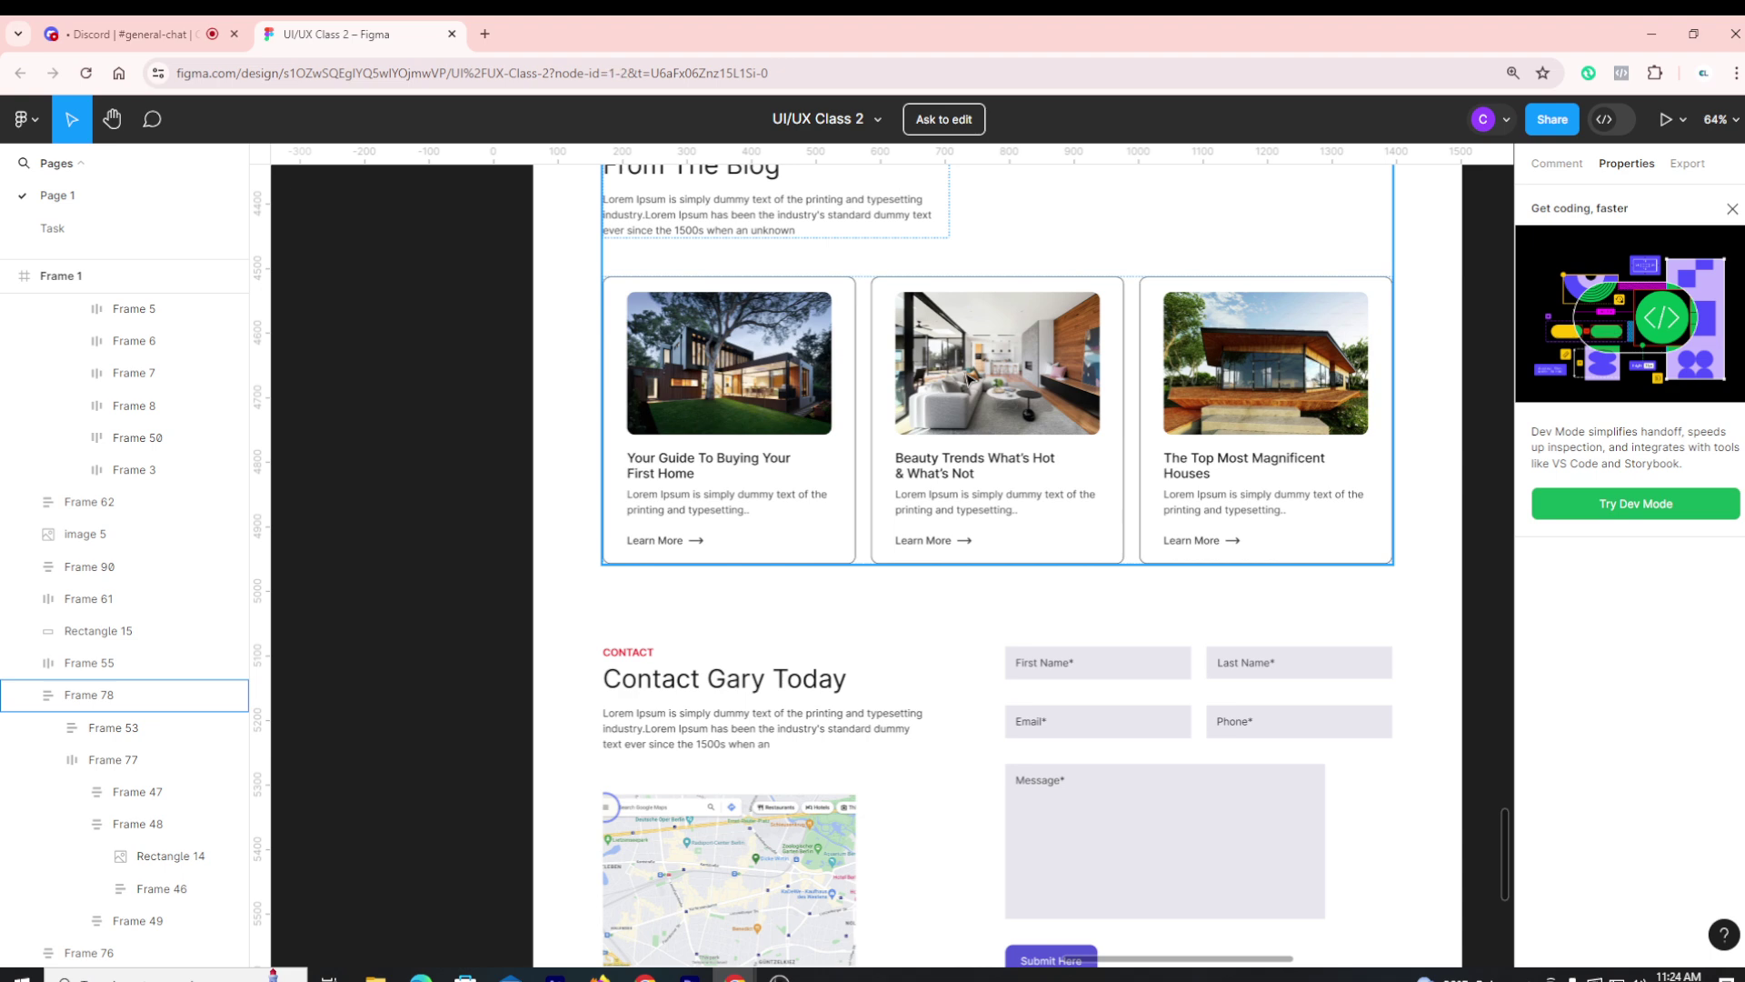
double_click(969, 505)
double_click(920, 454)
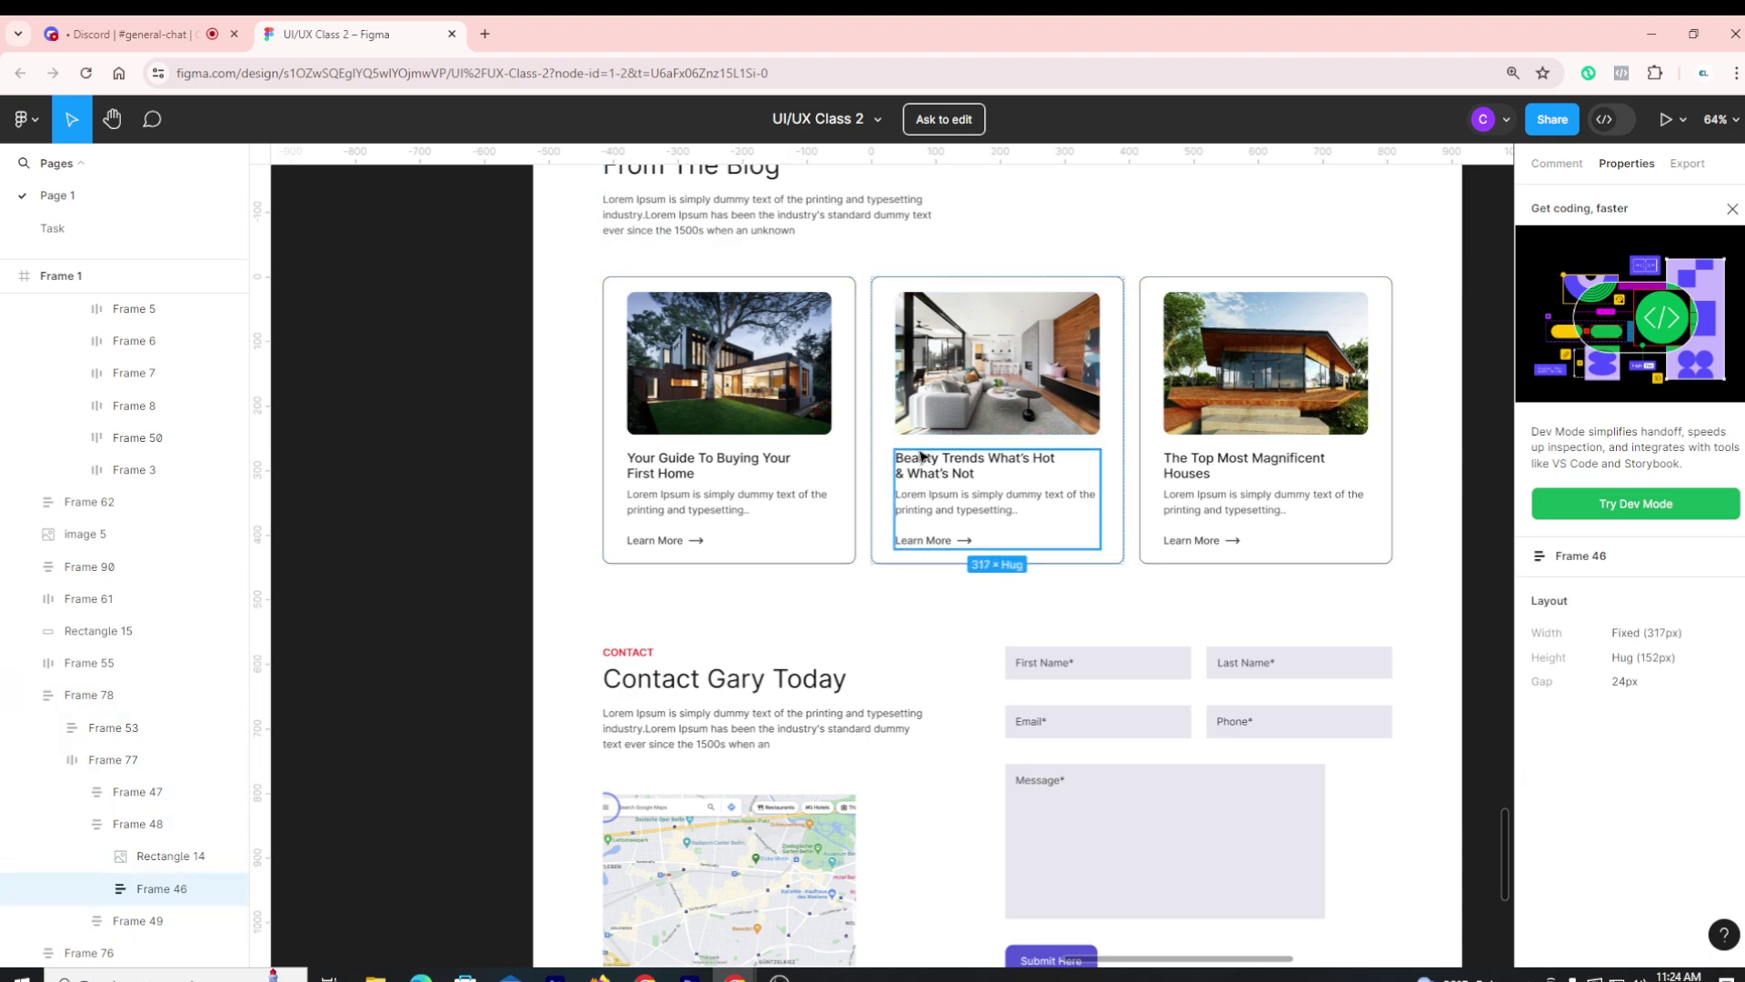
Inspect the size and gap of the frame holding the title and description in the Beauty Trends What's Hot & What's Not blog card, and deselect
left_click(881, 641)
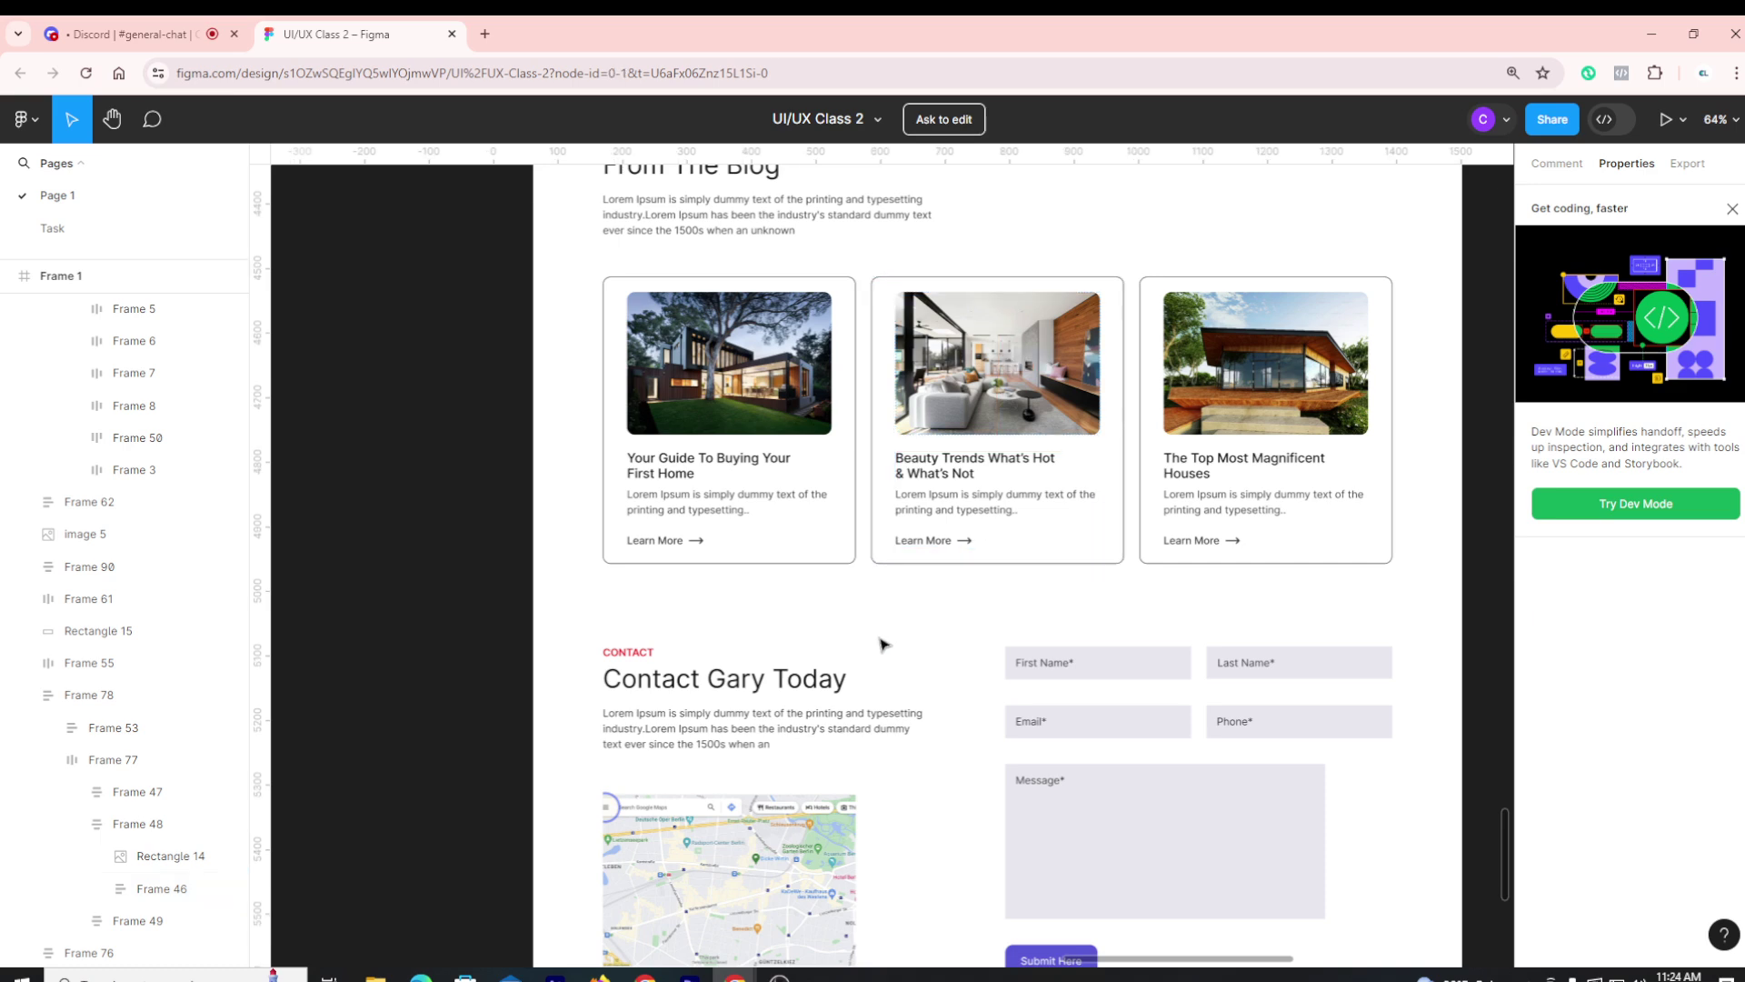
scroll(906, 636, "down", 3)
scroll(923, 673, "up", 3)
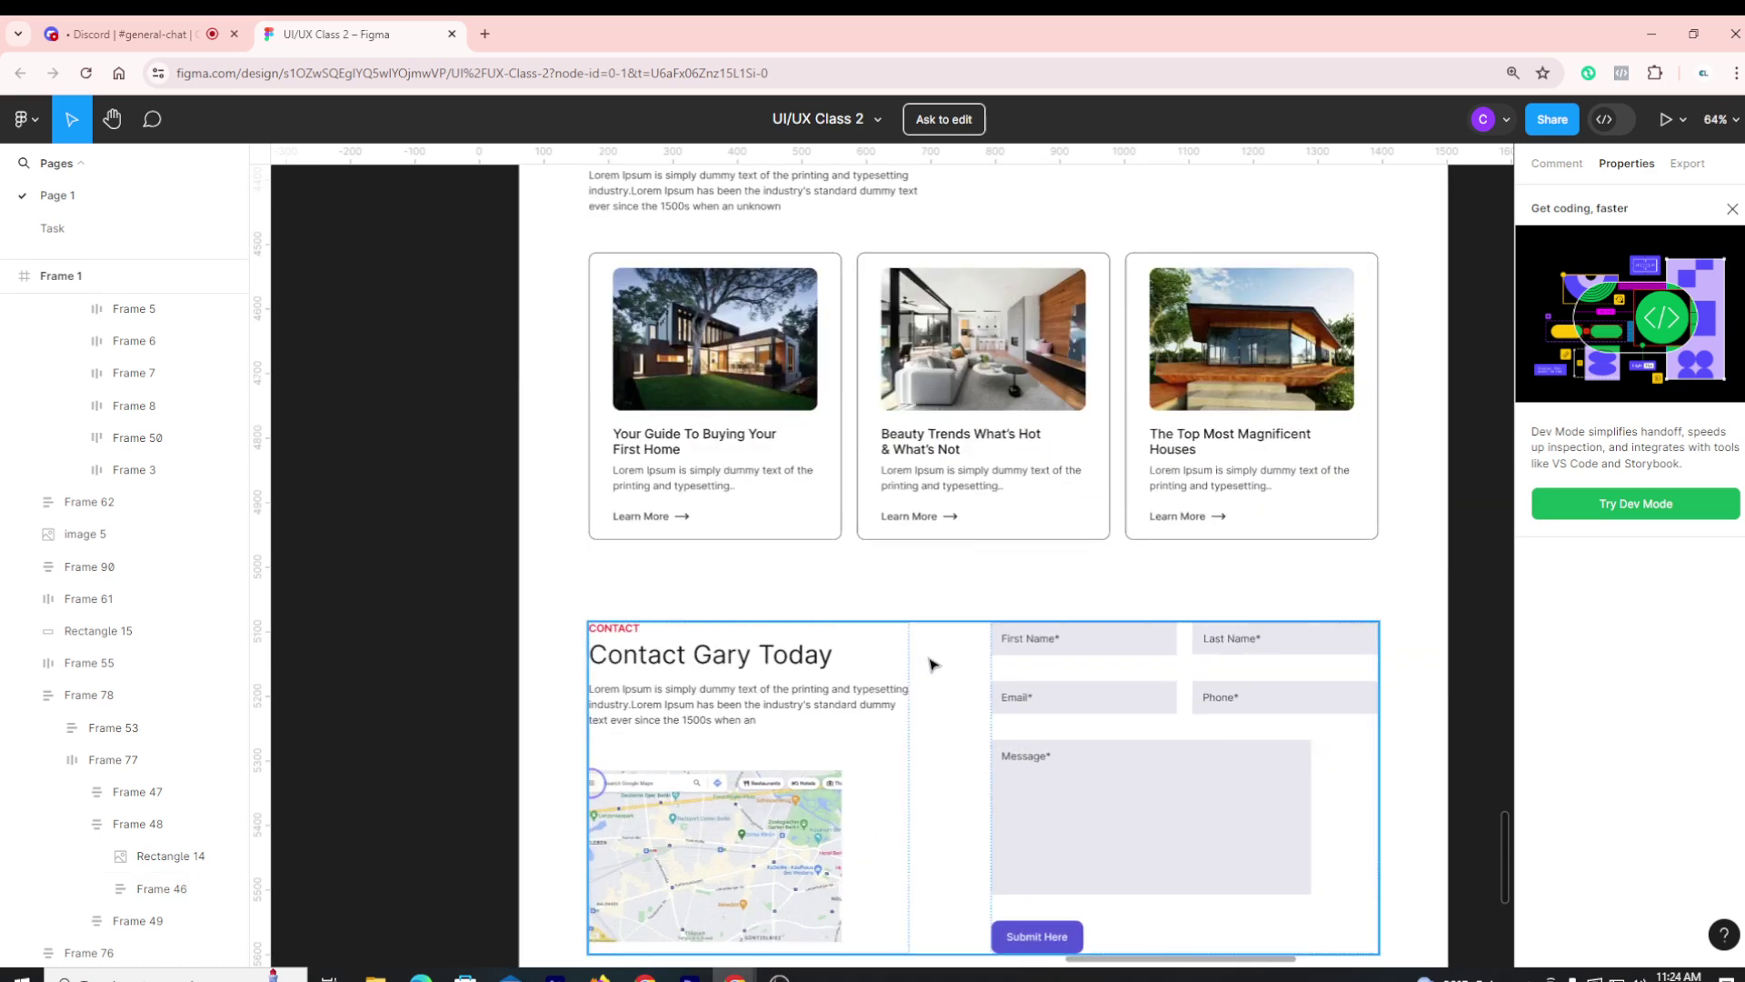
left_click(983, 328)
double_click(983, 327)
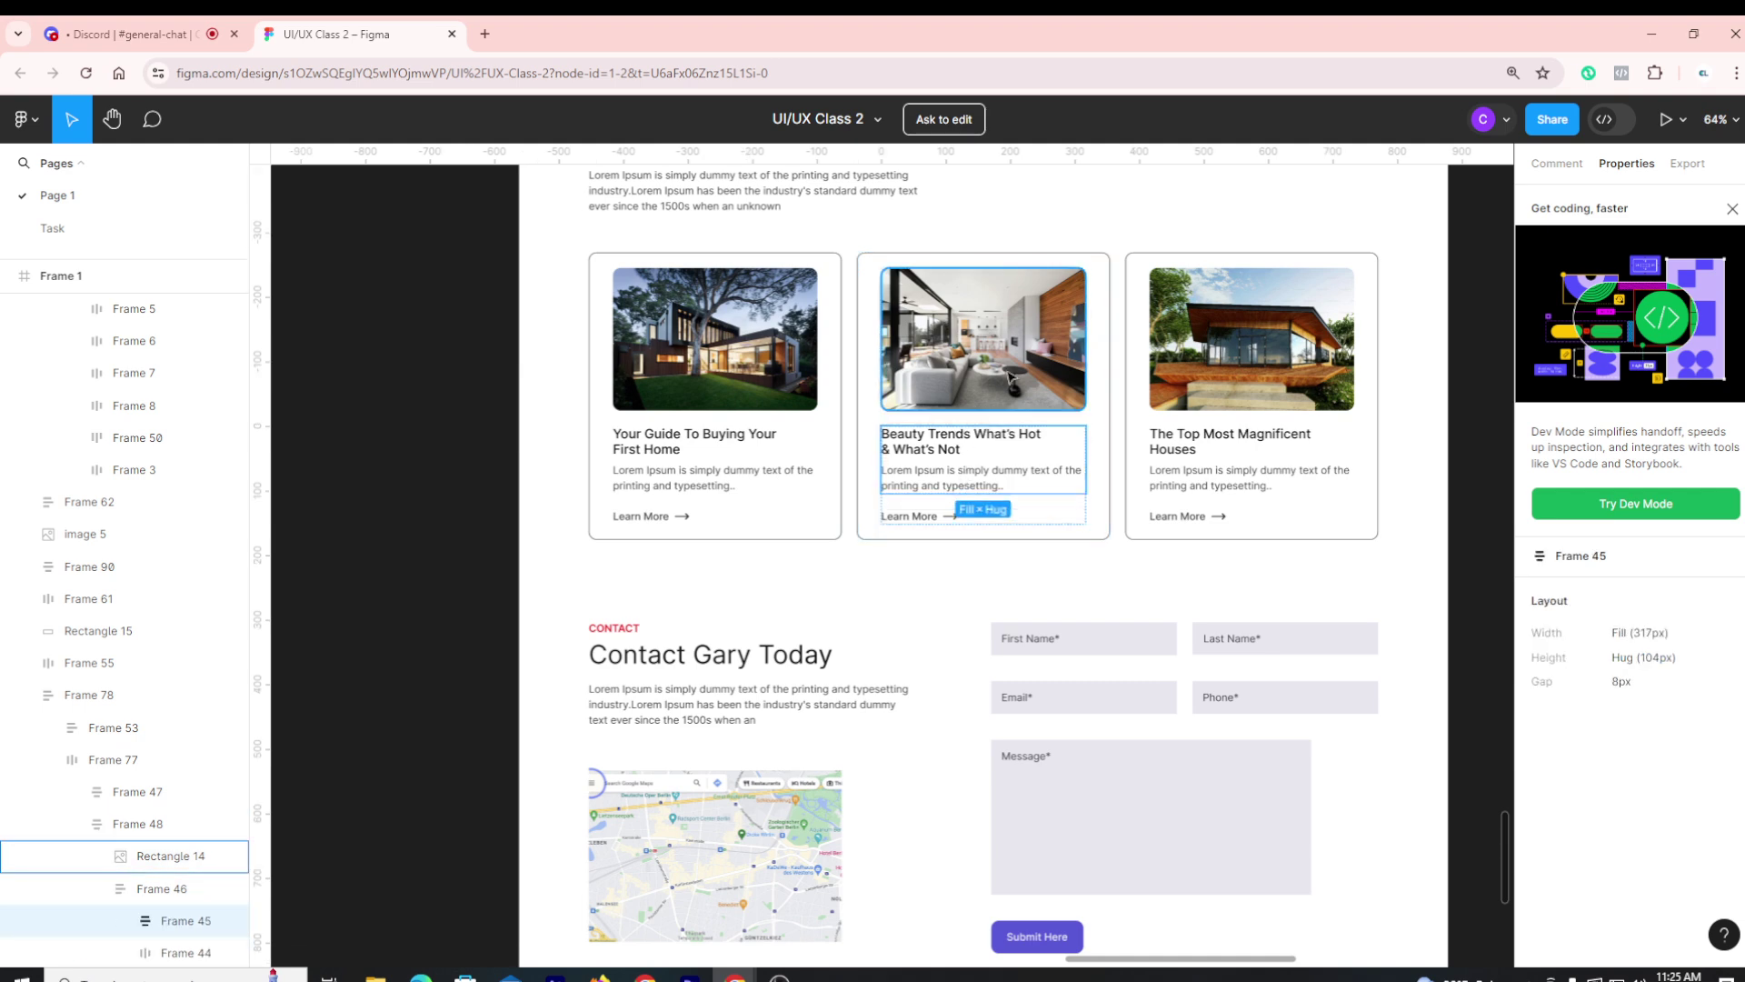
left_click(947, 593)
key("Escape")
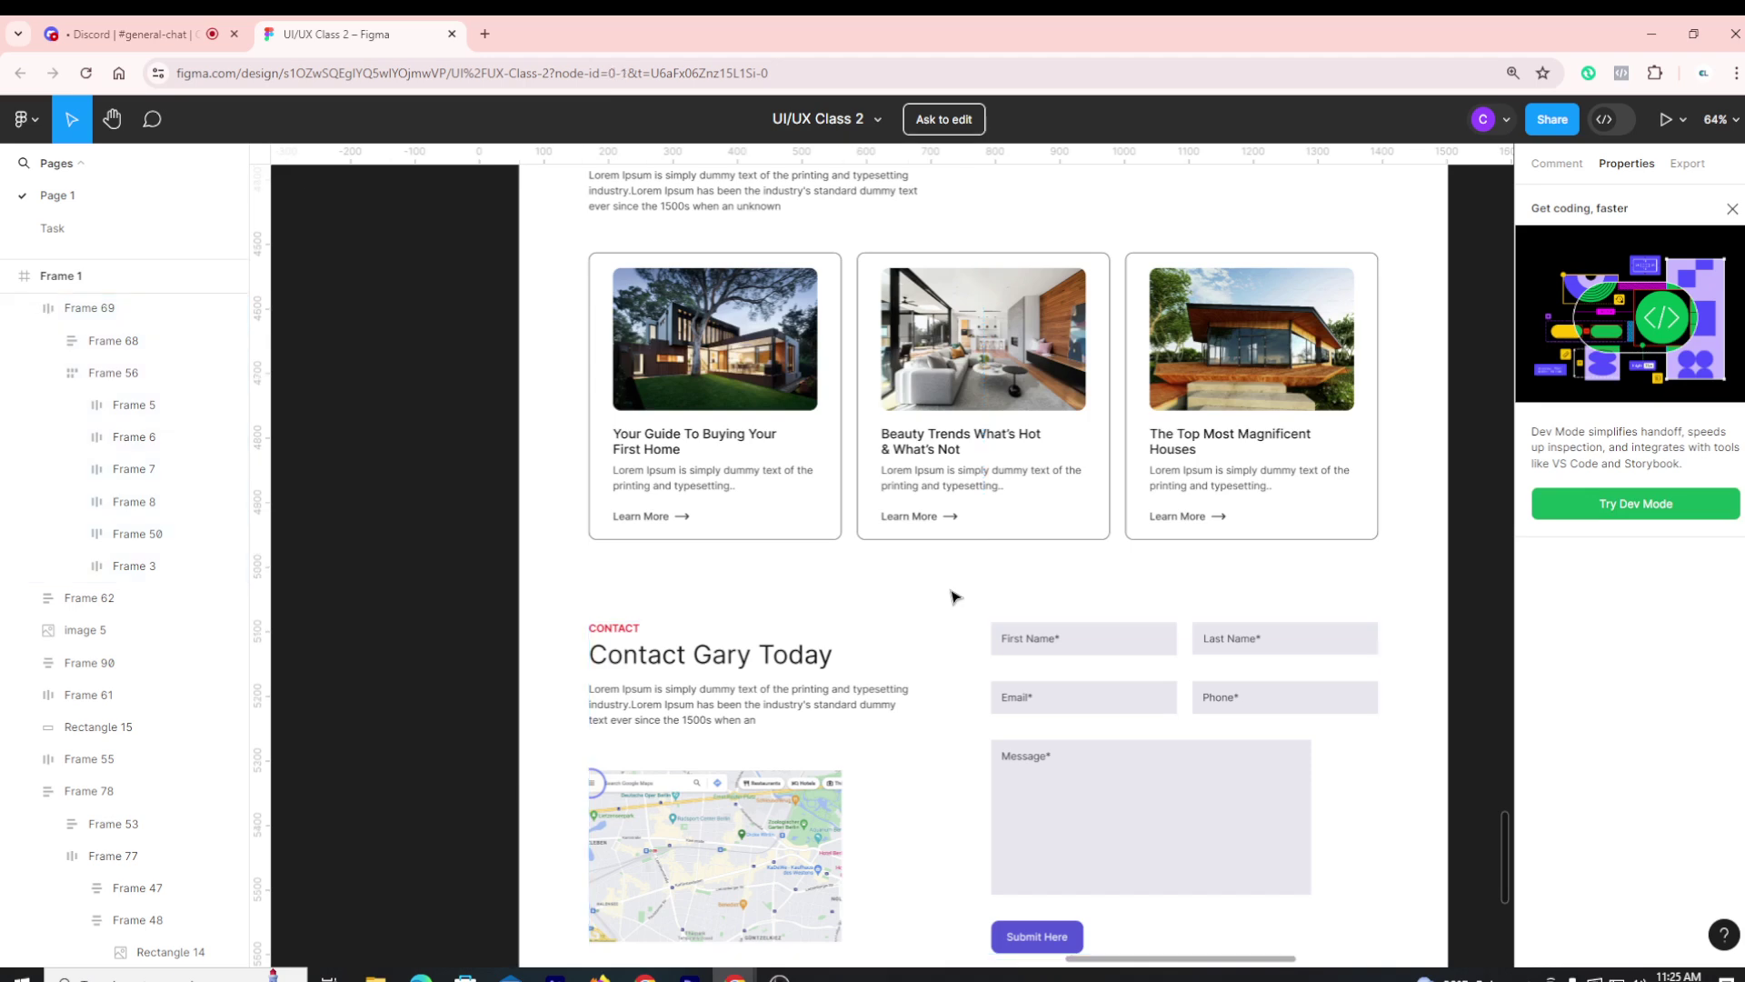
Inspect the size, position and gap of the frame holding the whole Contact Gary Today section, and deselect
scroll(952, 595, "up", 3)
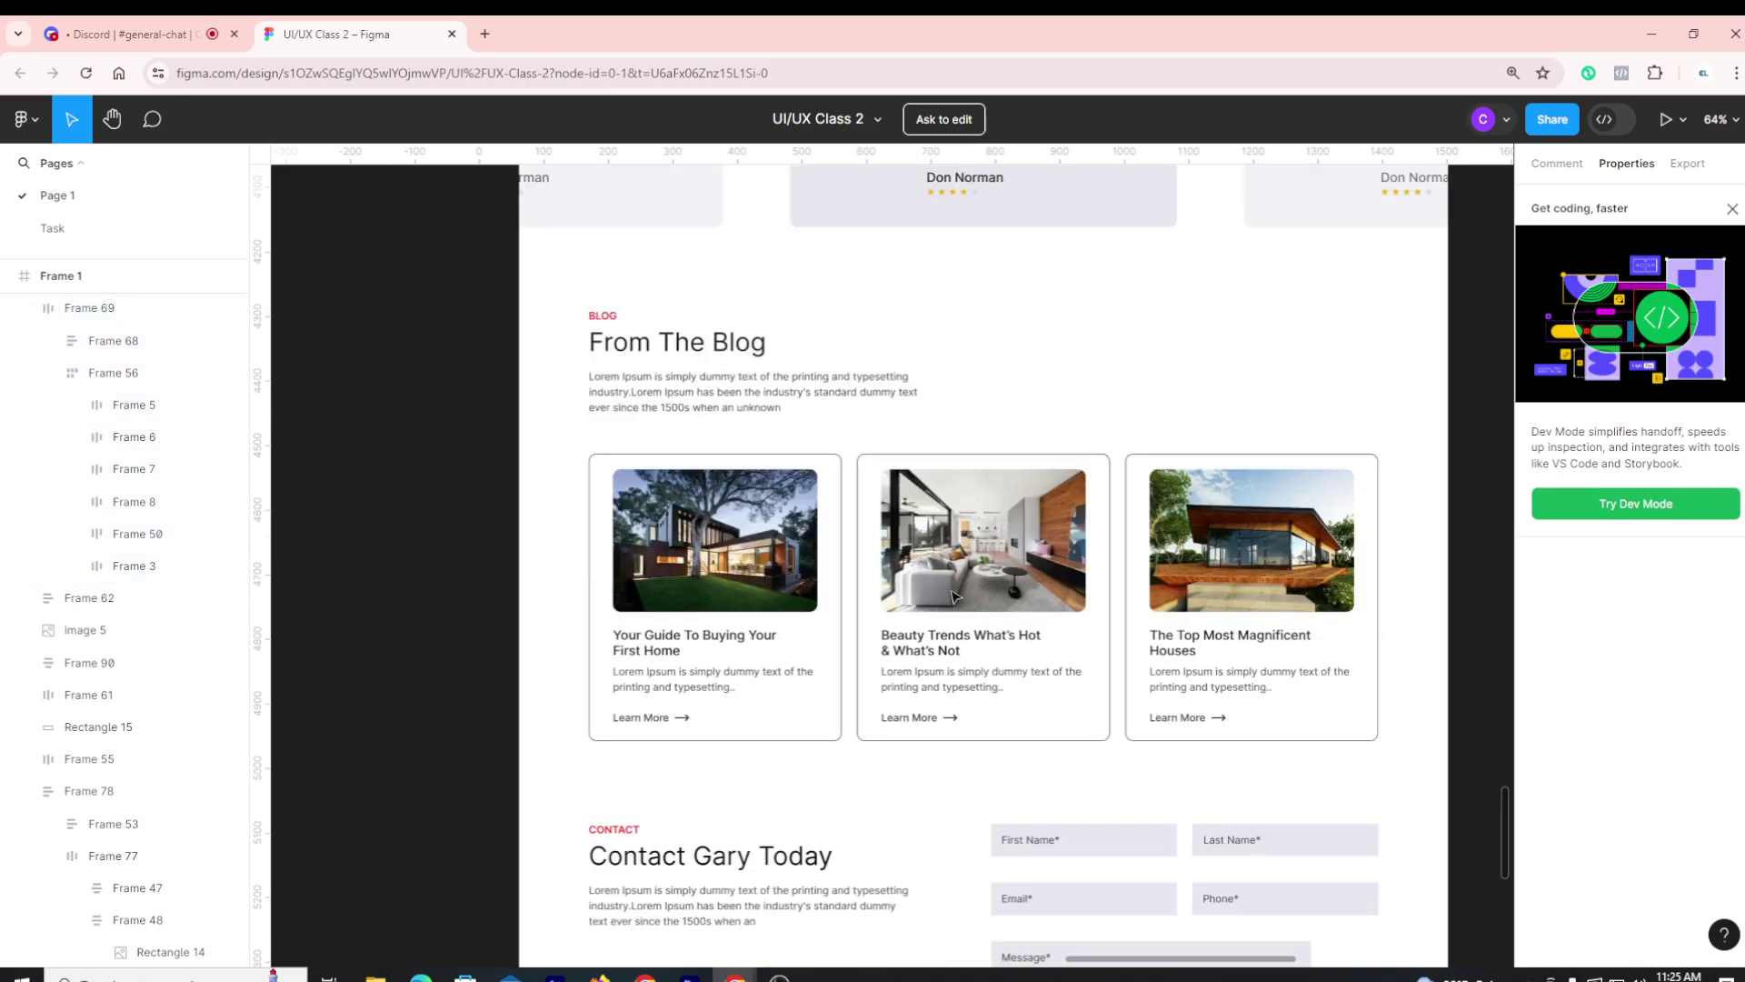
scroll(952, 595, "down", 2)
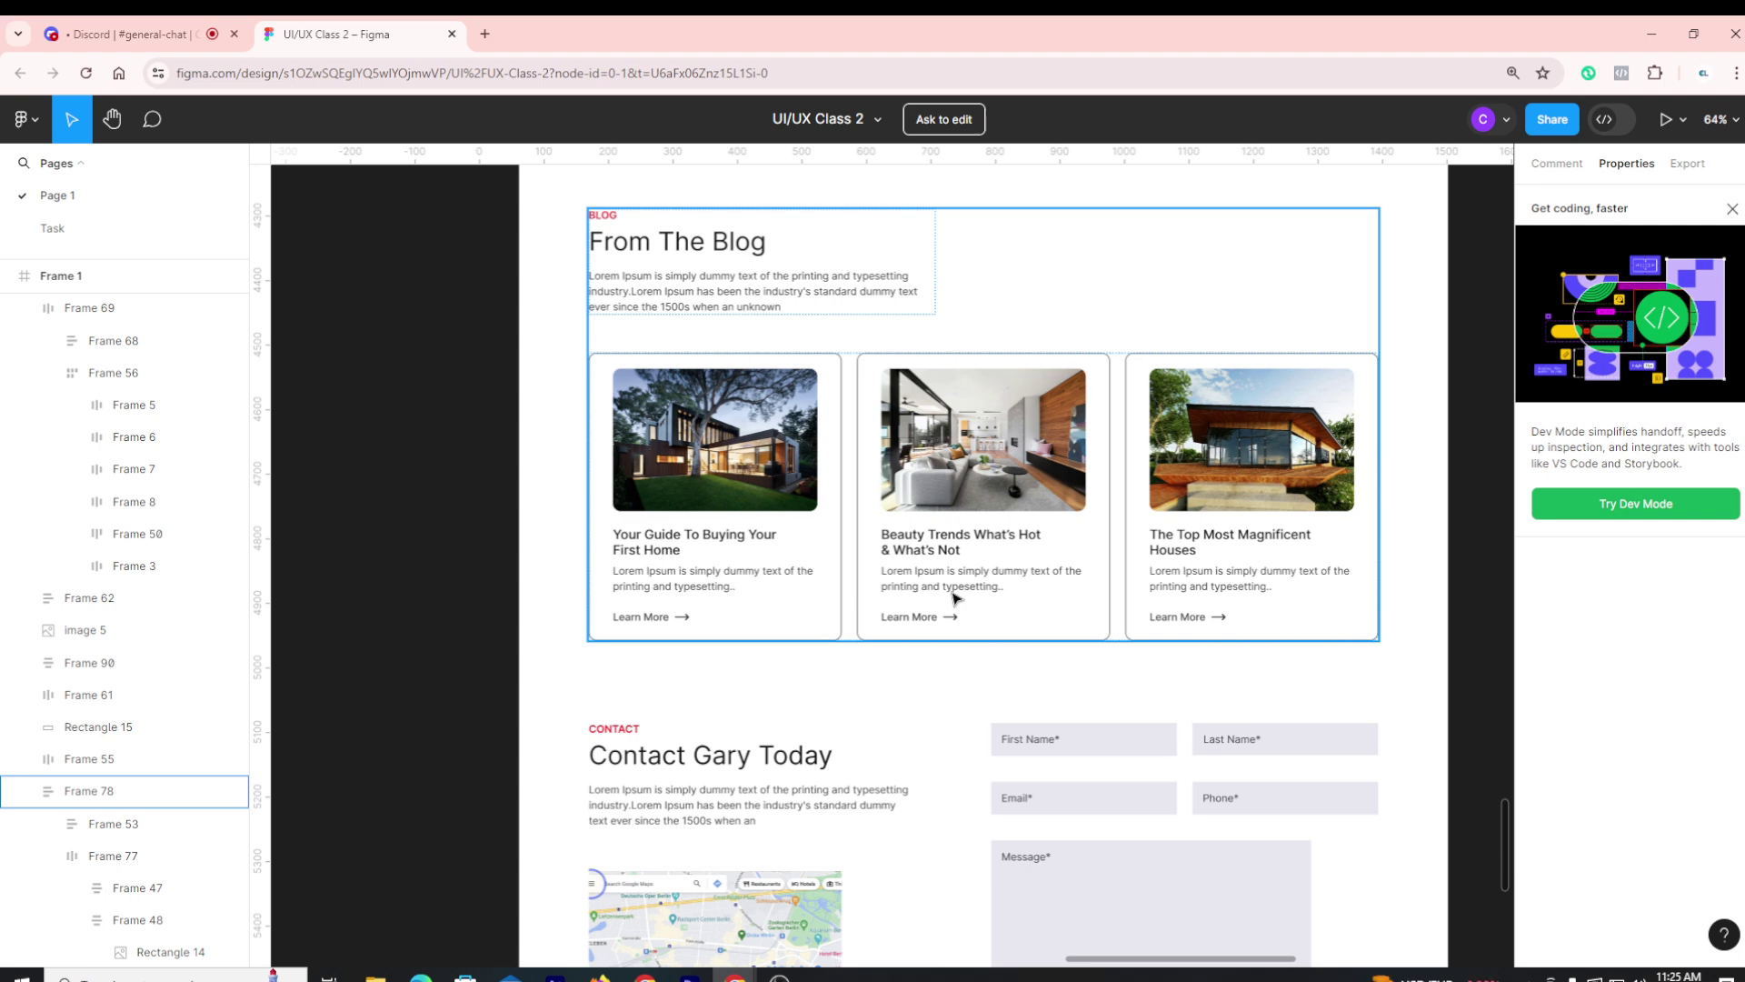
scroll(954, 597, "down", 2)
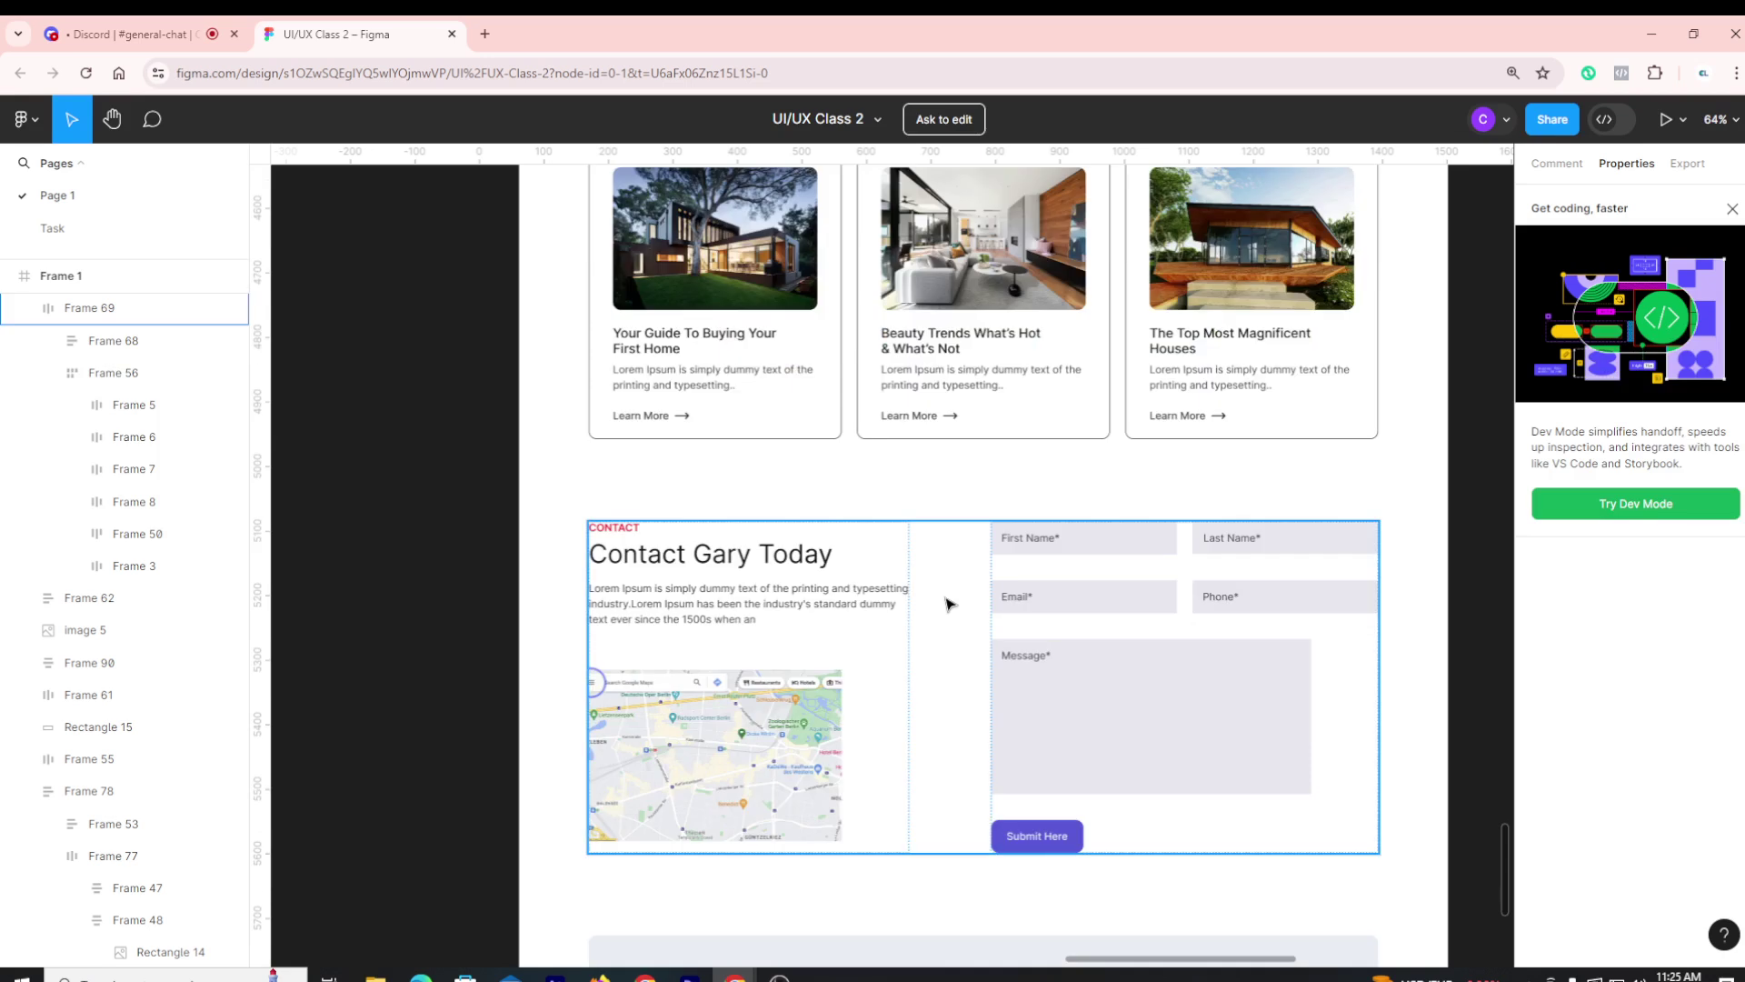
left_click(948, 605)
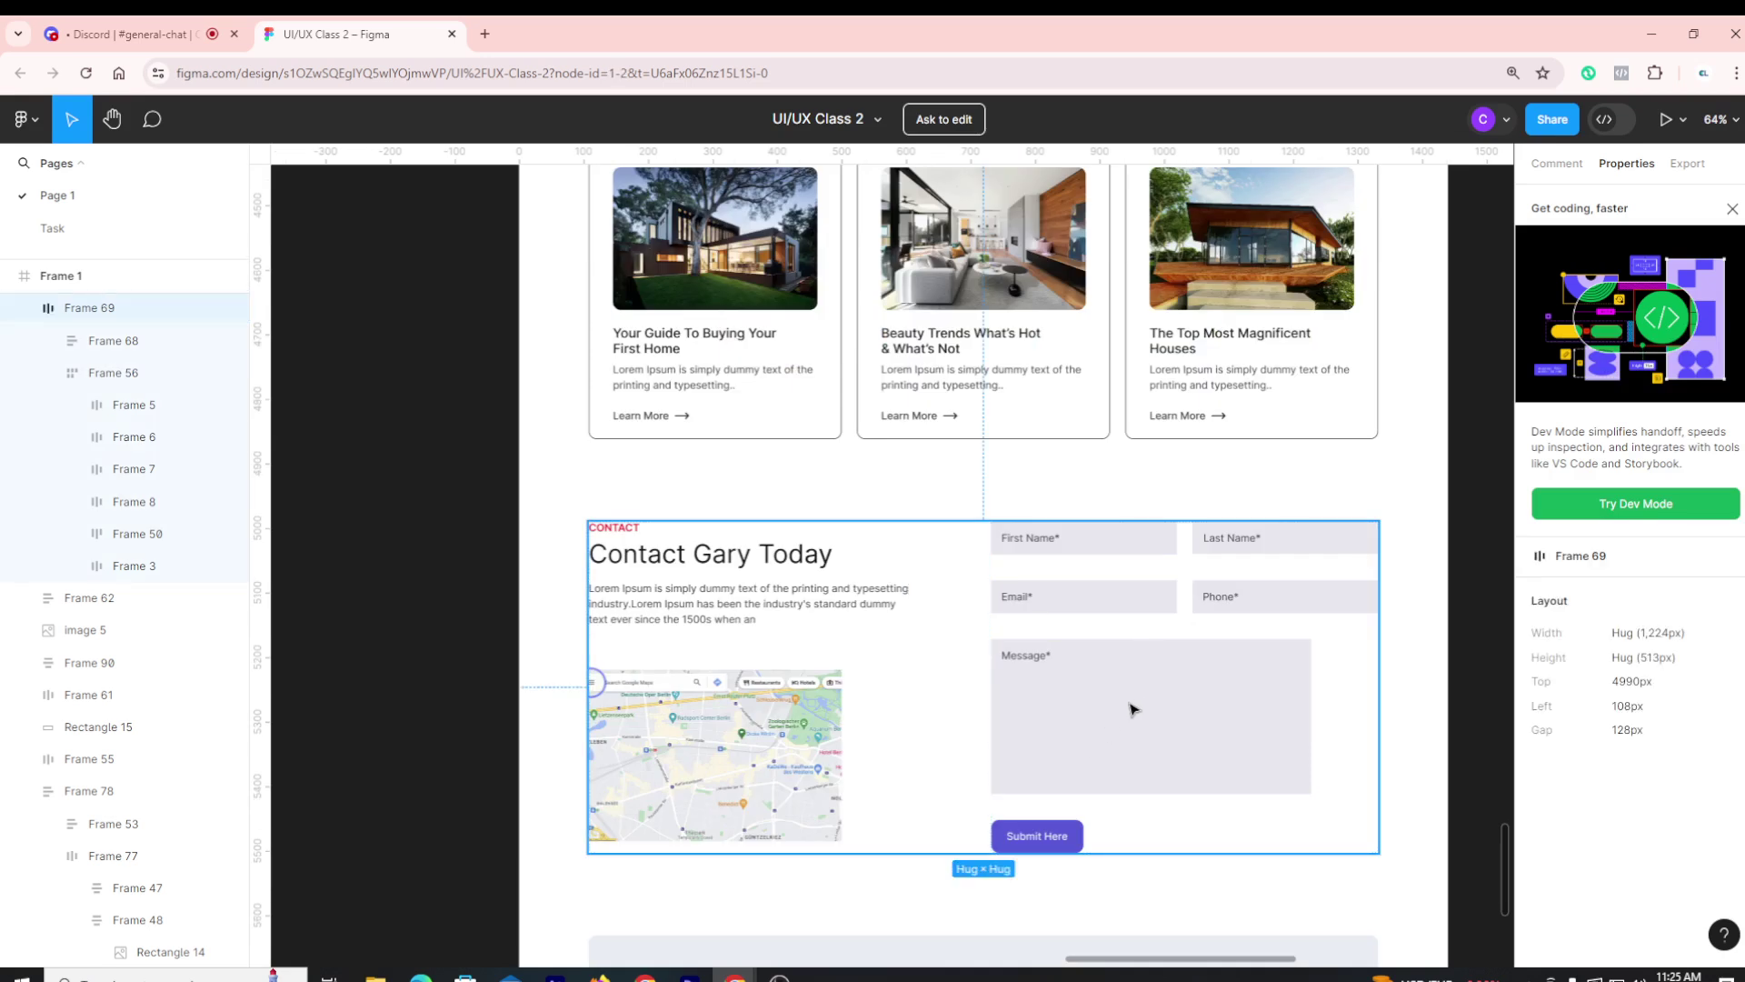
left_click(910, 491)
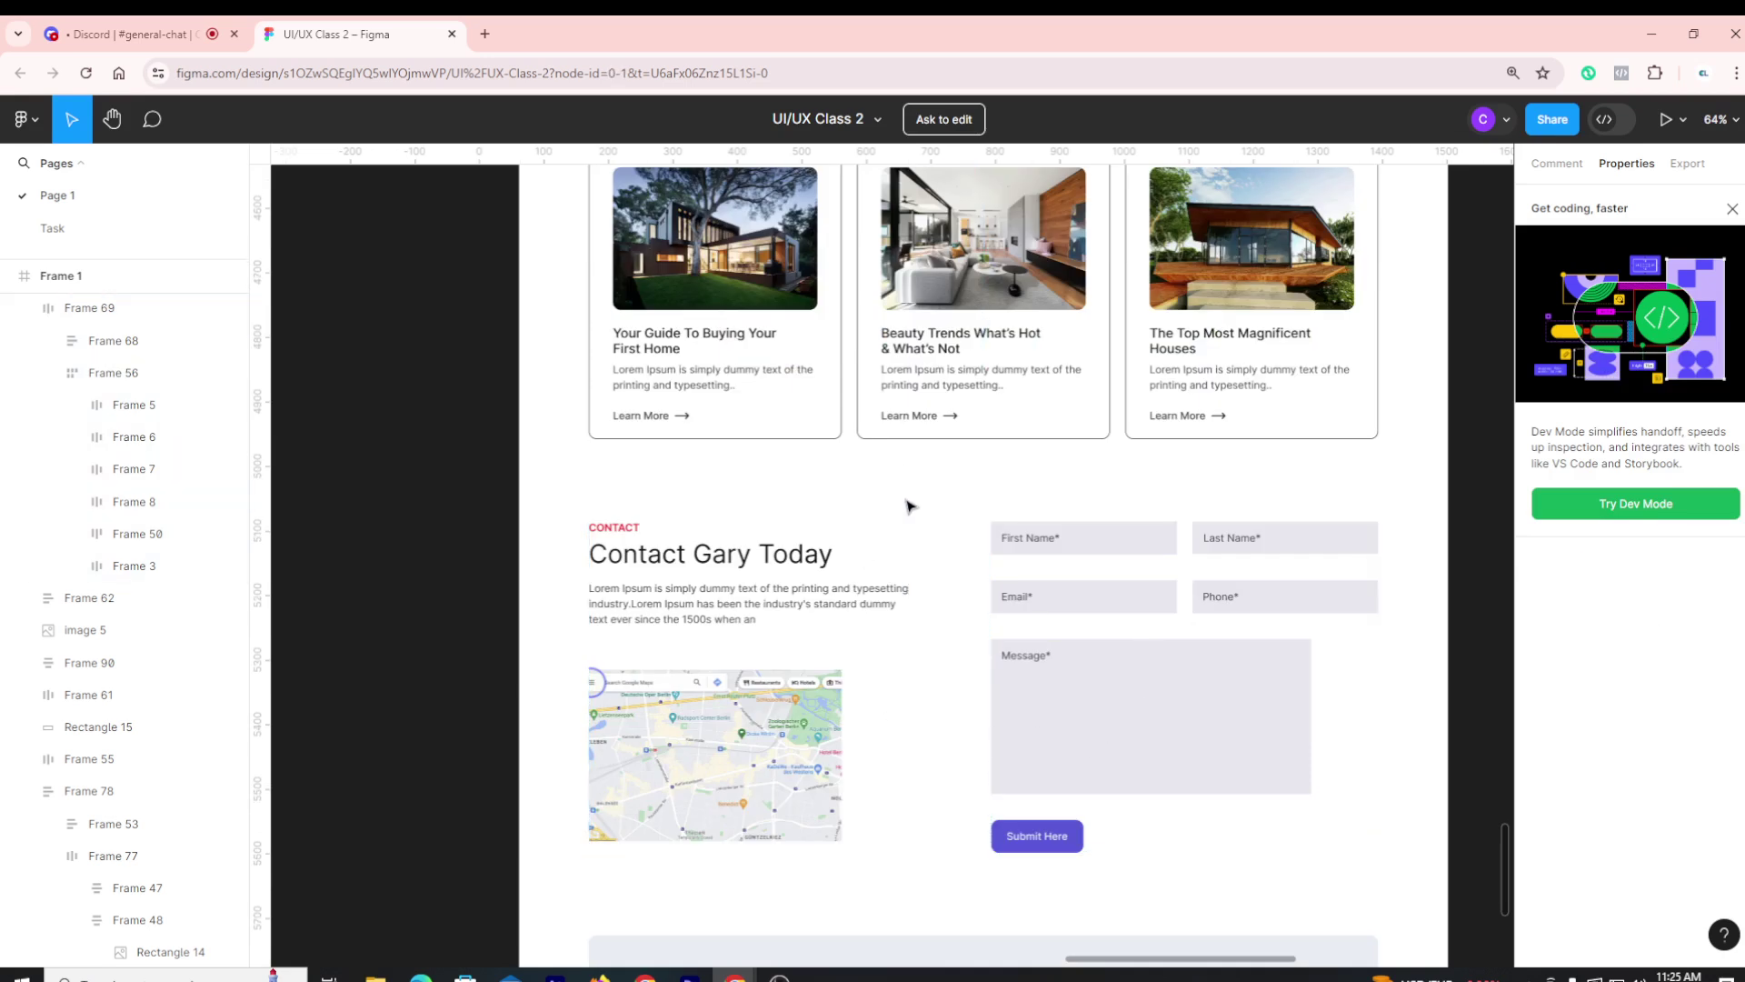
left_click(1111, 570)
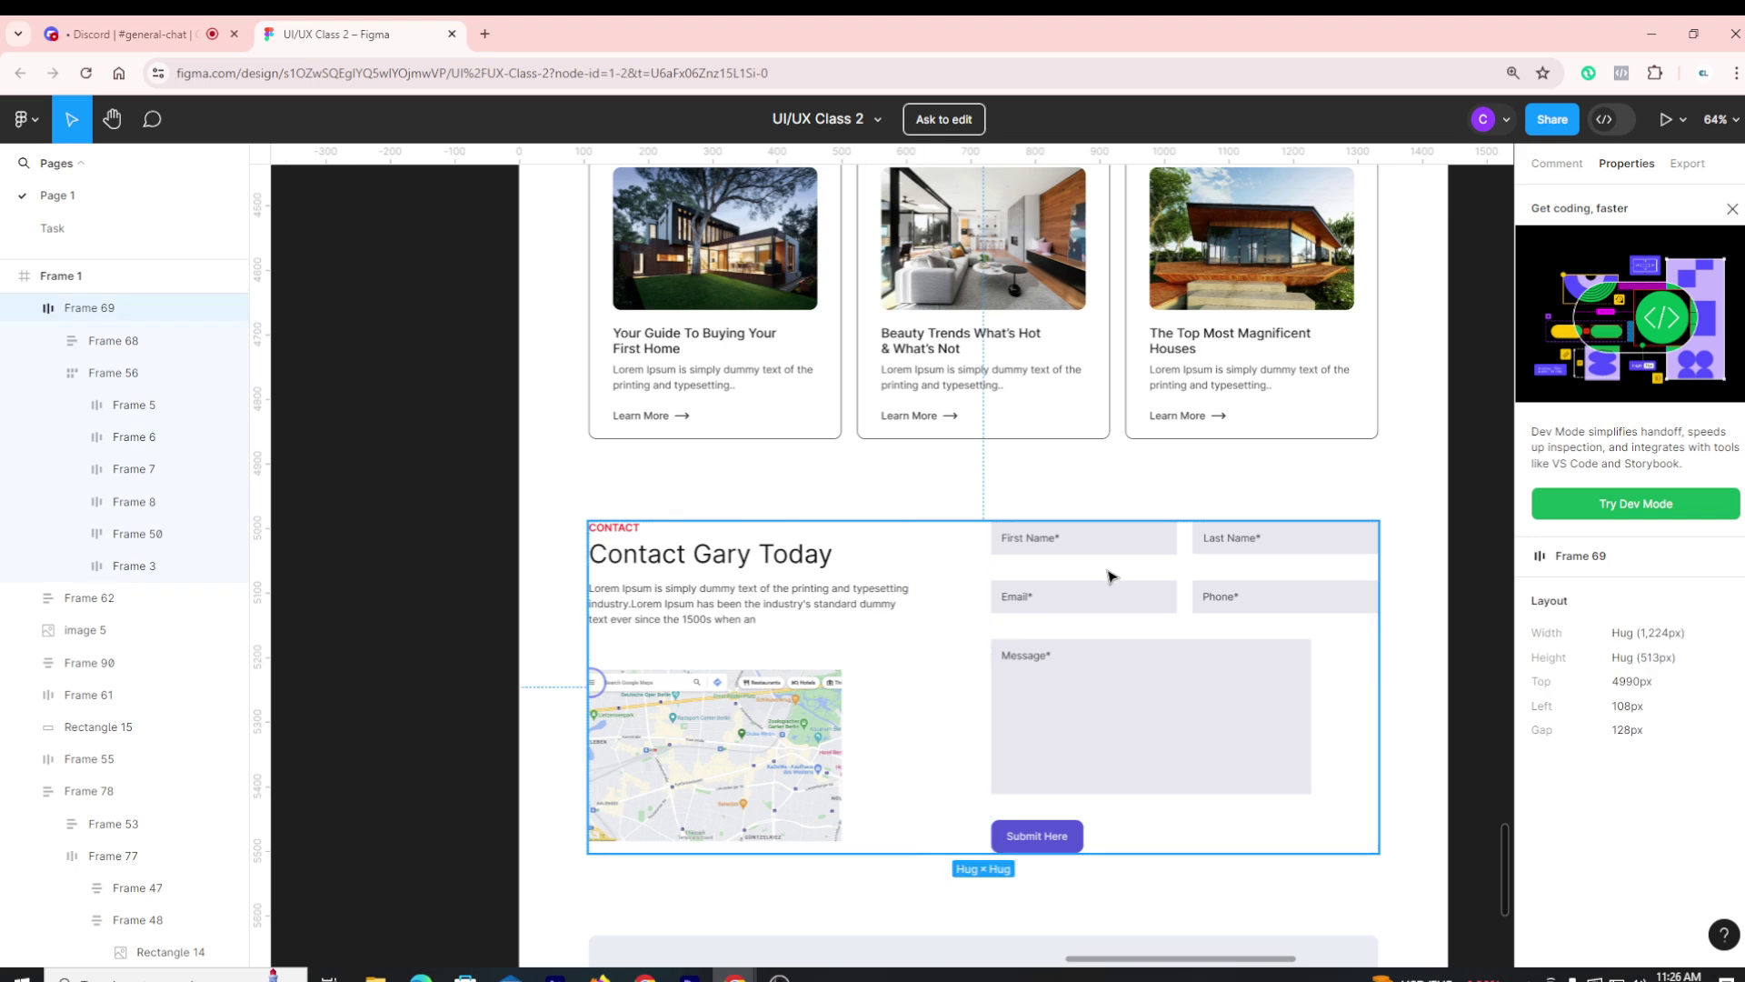
left_click(1191, 488)
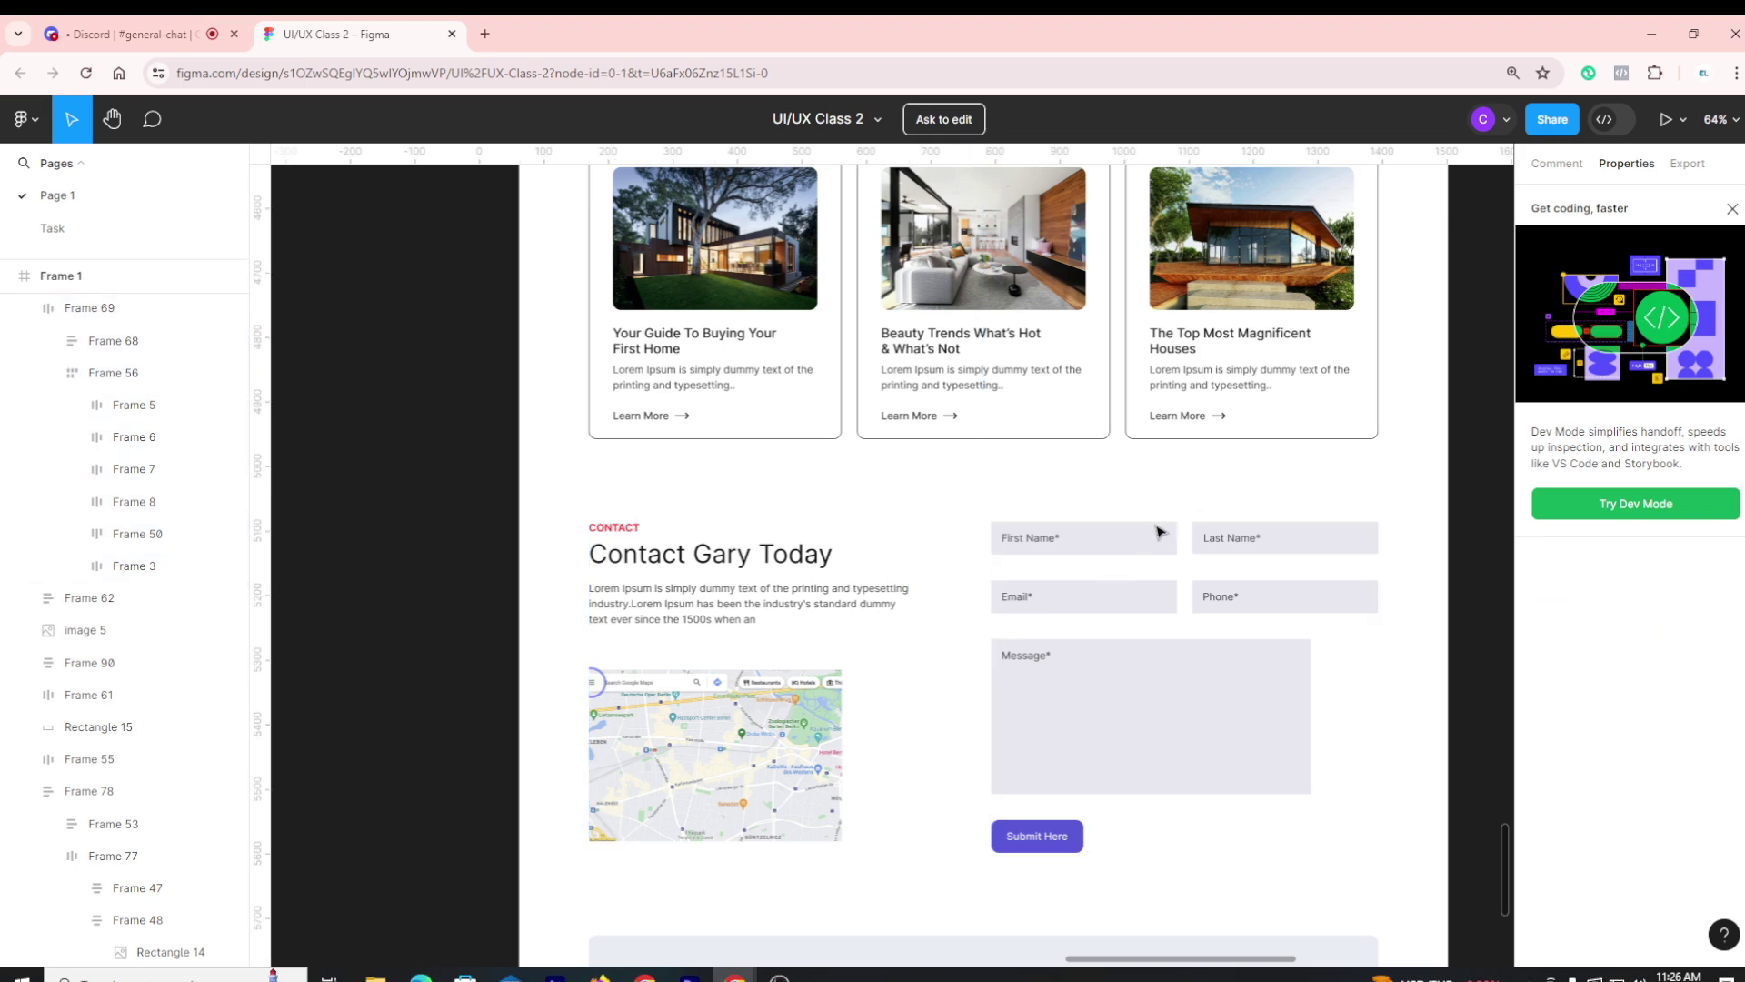
left_click(1141, 550)
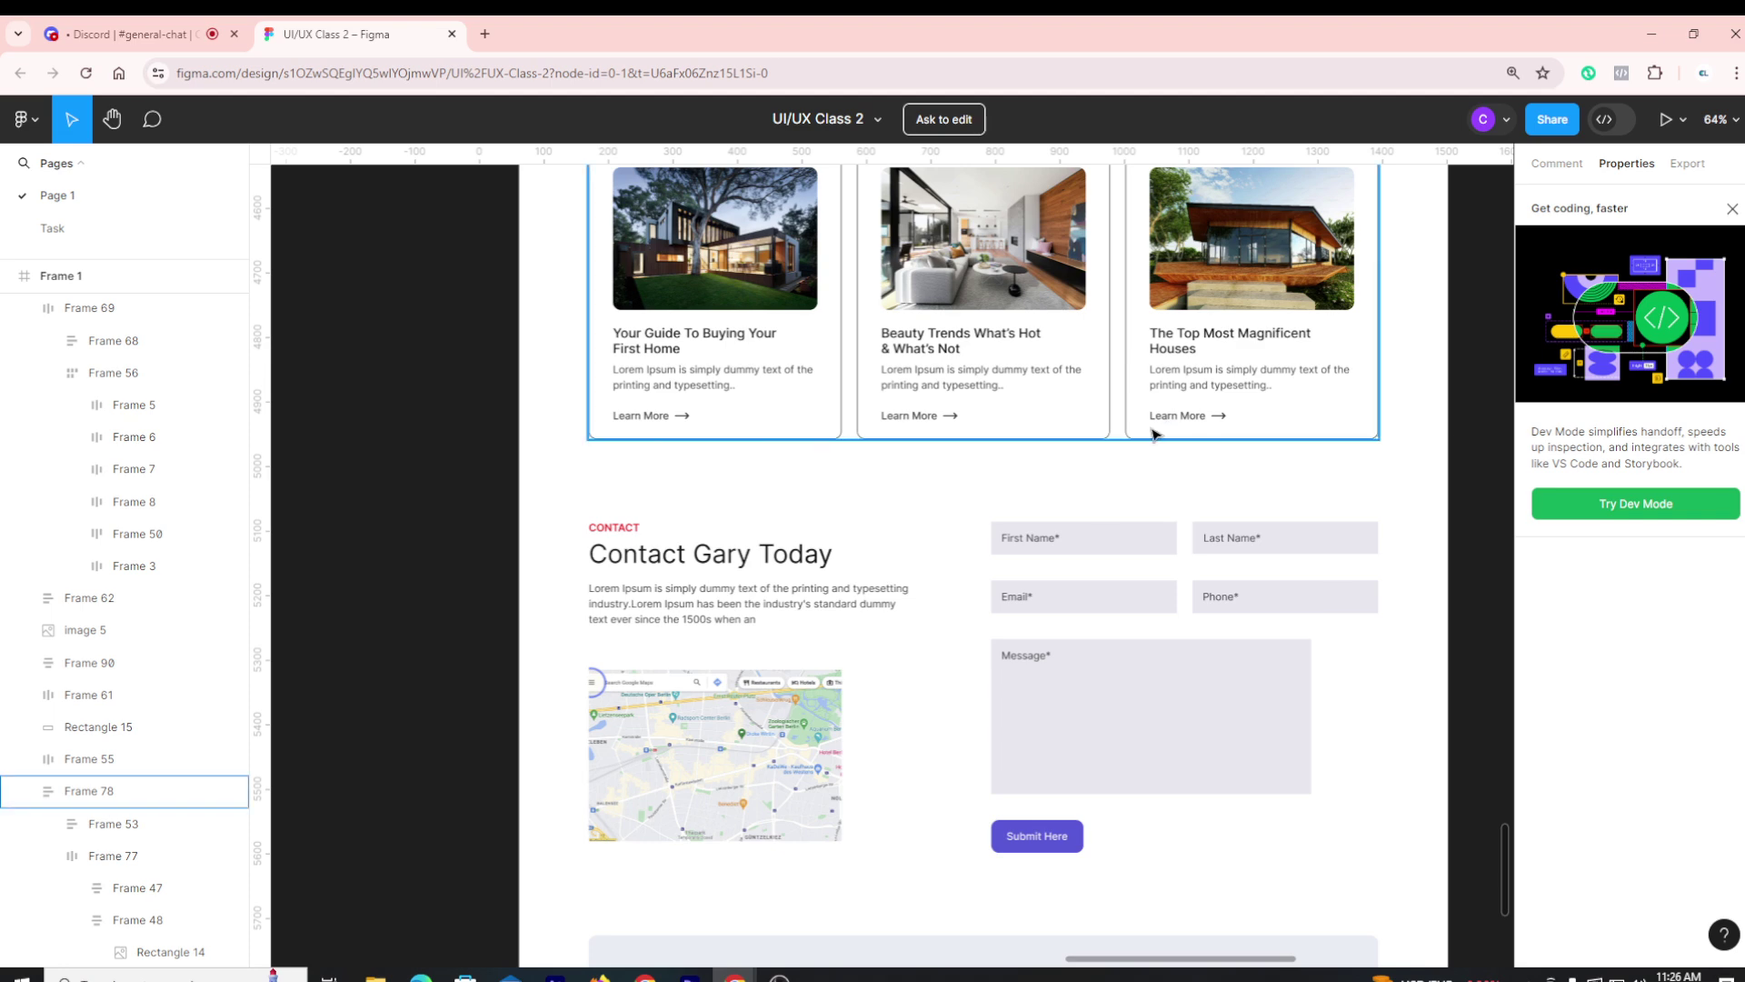
Examine the footer's gallery, link columns and copyright row, and compare the page's overall layout from end to start
scroll(1272, 468, "down", 2)
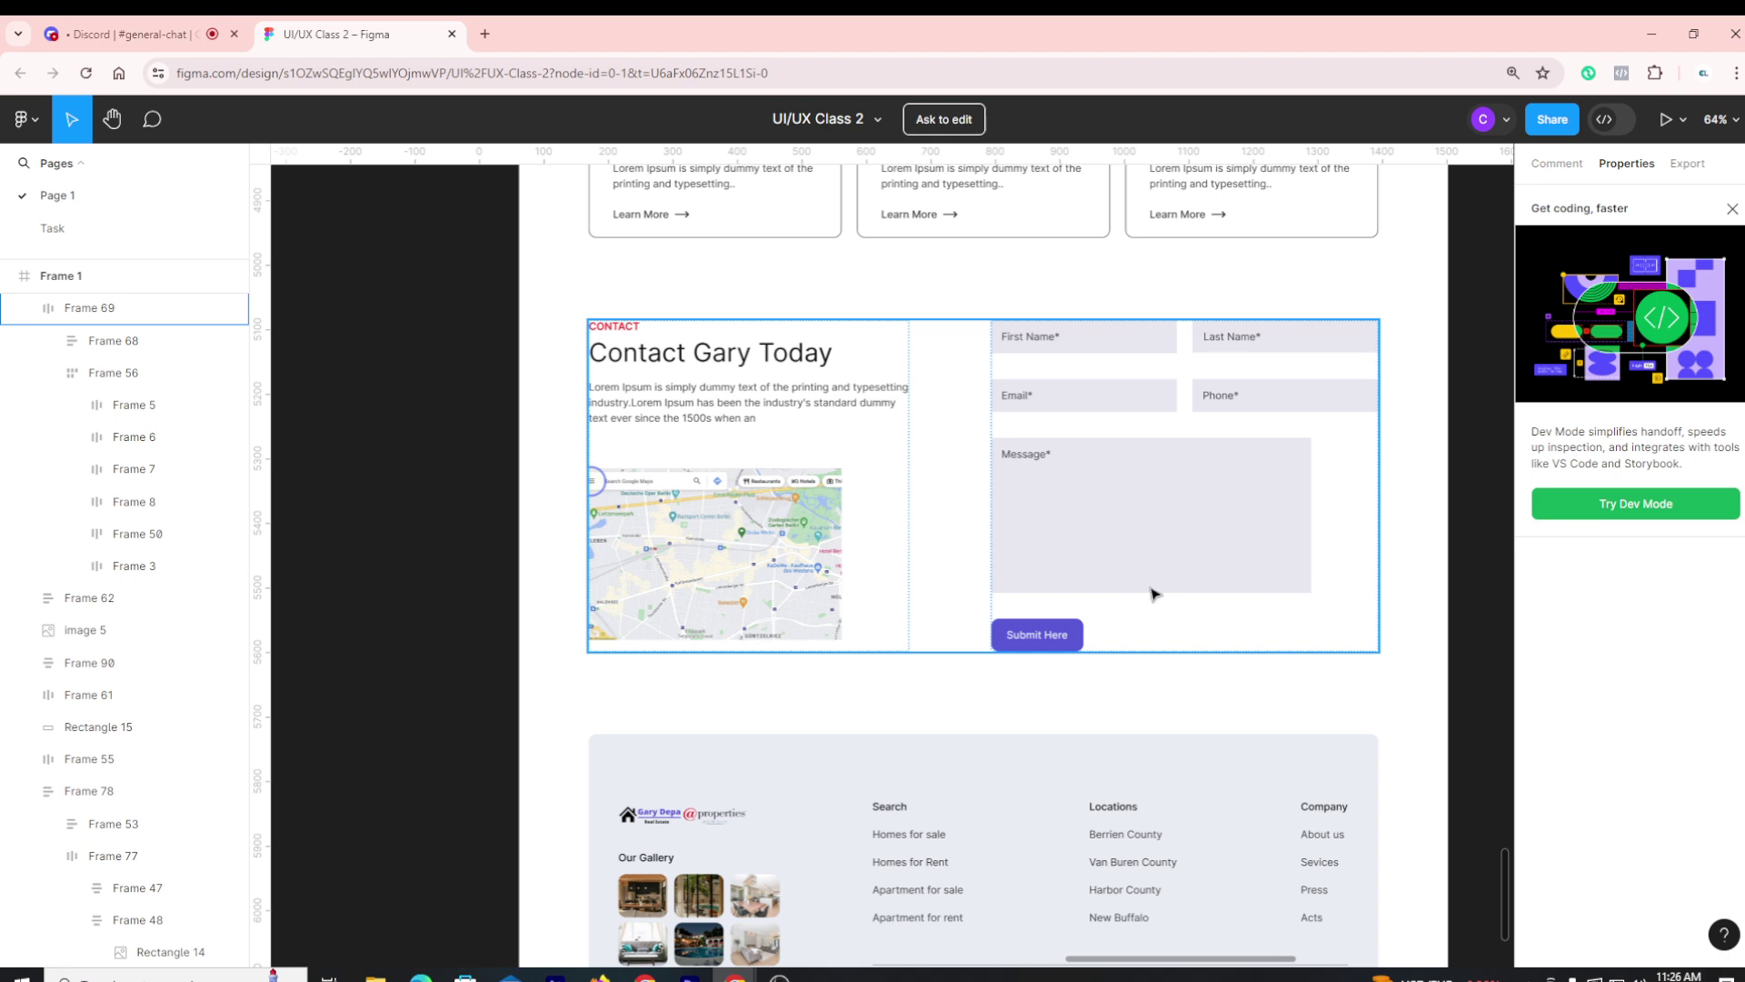
scroll(1150, 595, "down", 3)
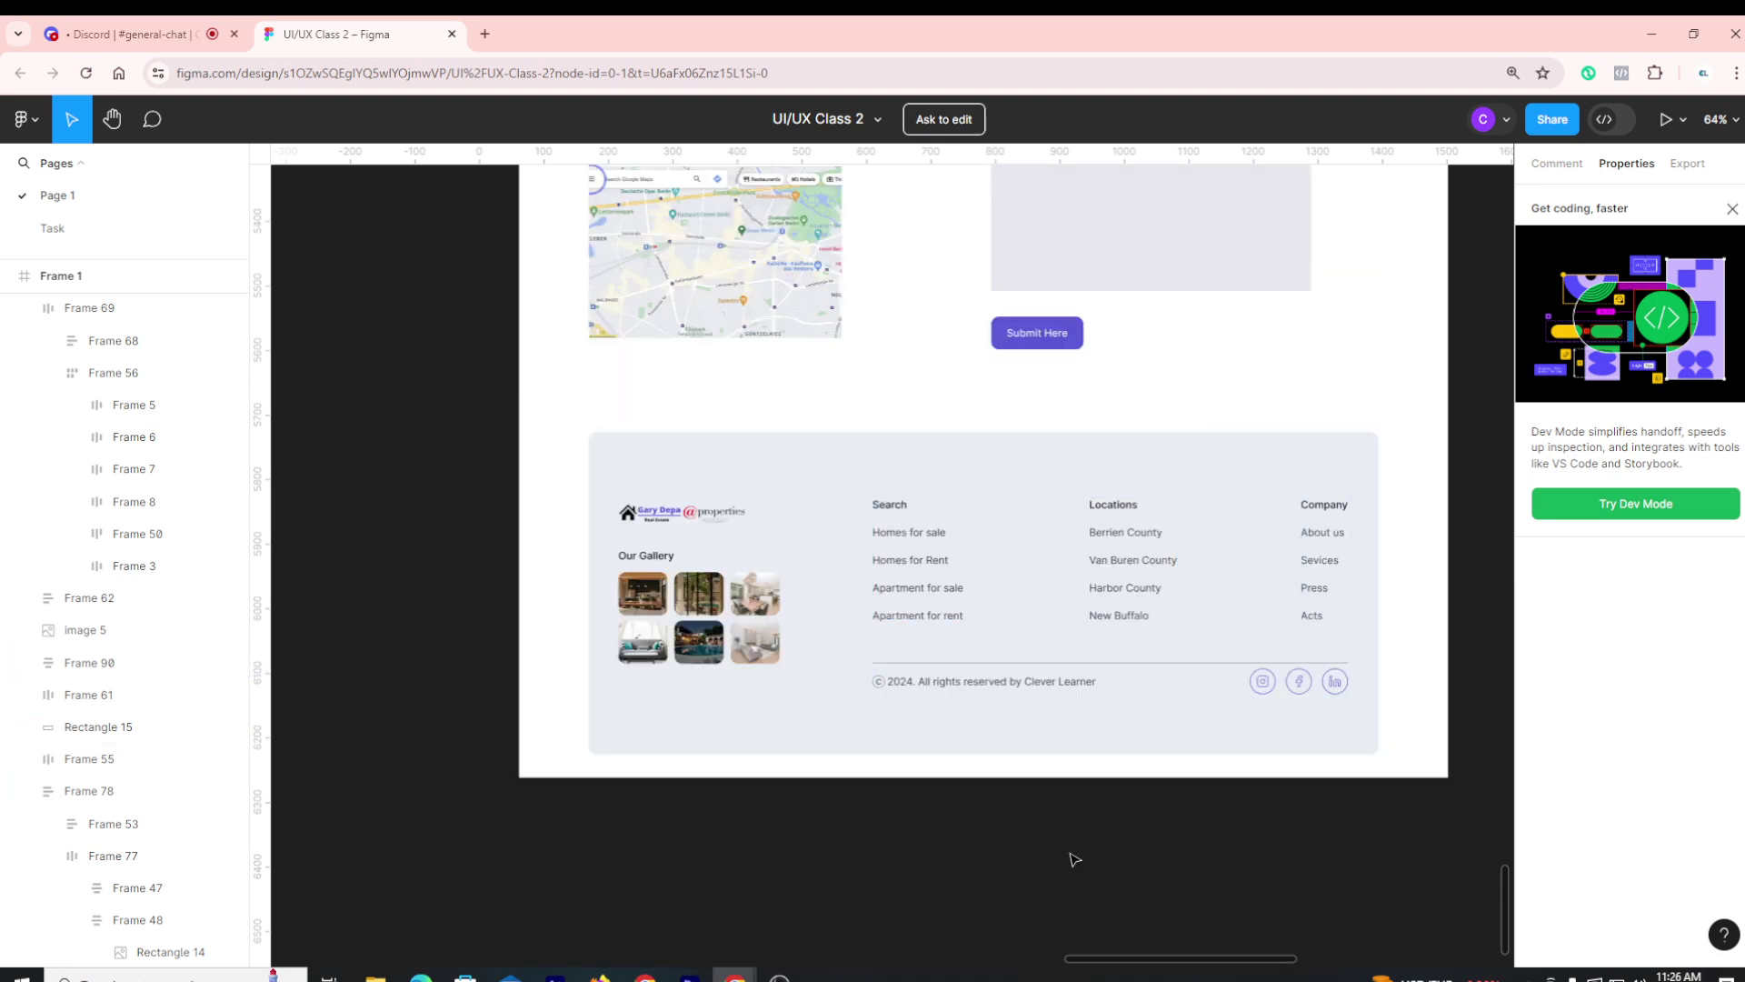
scroll(961, 857, "down", 3, "ctrl")
scroll(966, 857, "up", 3)
scroll(967, 857, "down", 2, "ctrl")
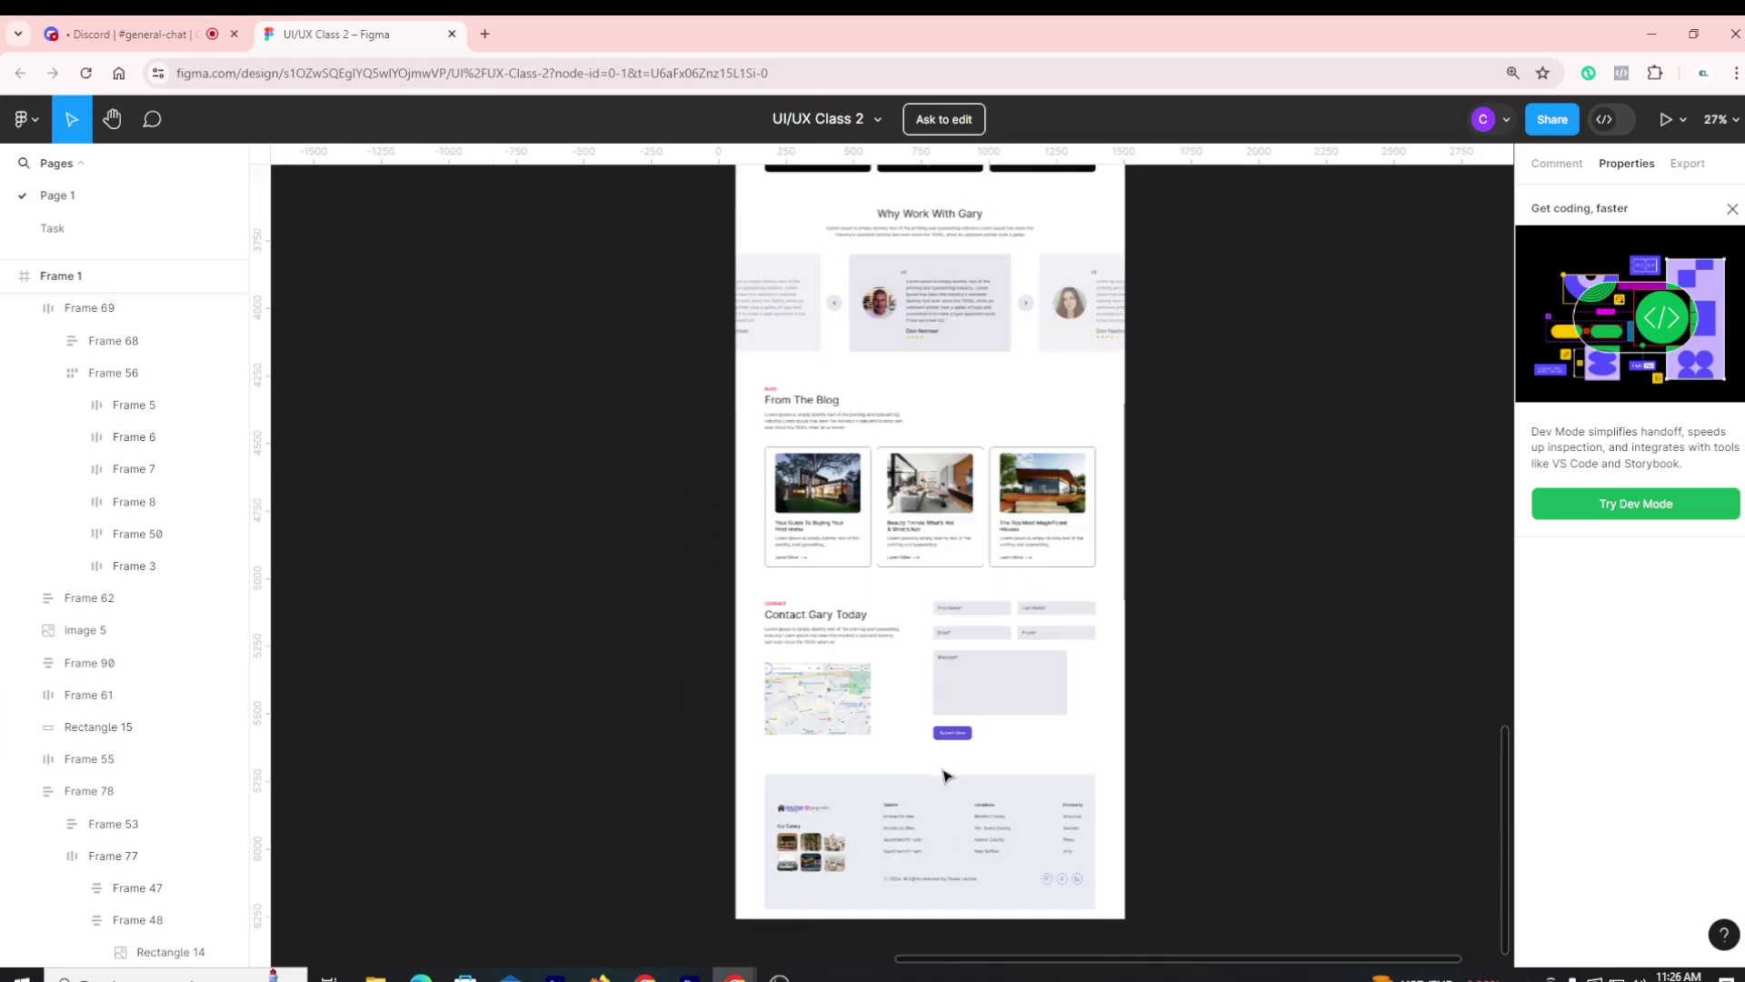
scroll(981, 864, "up", 6)
scroll(985, 866, "up", 5)
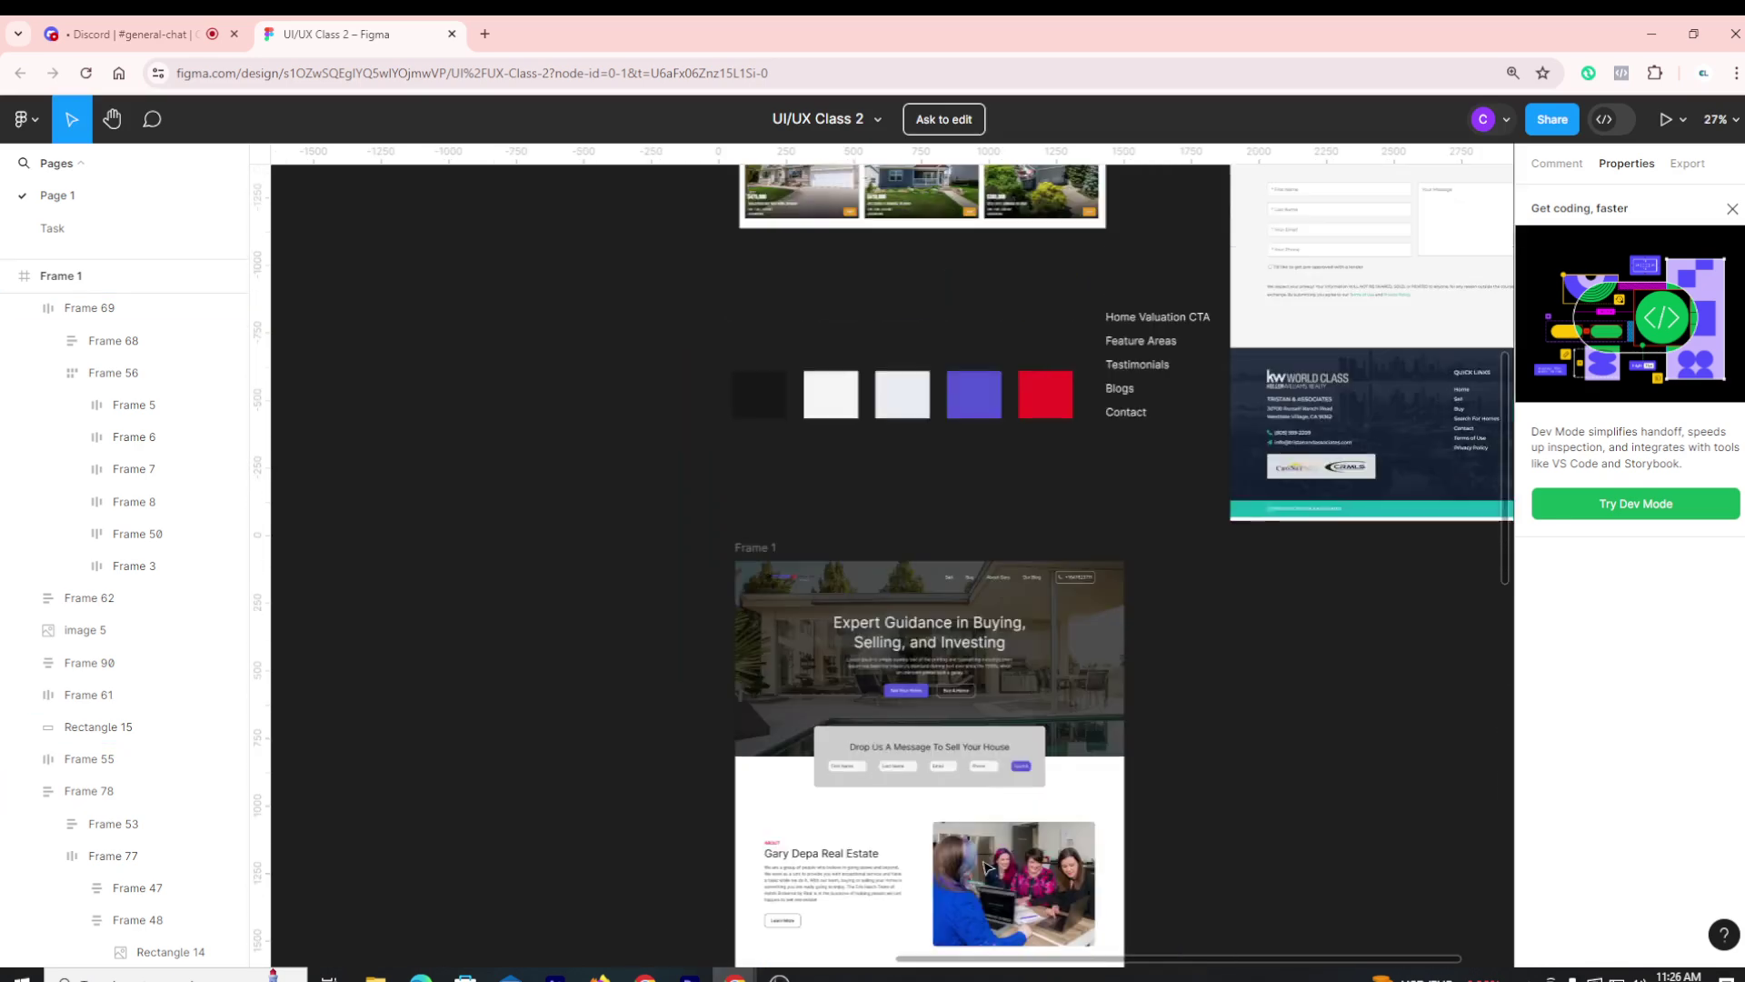
scroll(986, 866, "down", 5)
scroll(986, 865, "down", 2, "ctrl")
scroll(1061, 752, "down", 3)
scroll(981, 863, "up", 4, "ctrl")
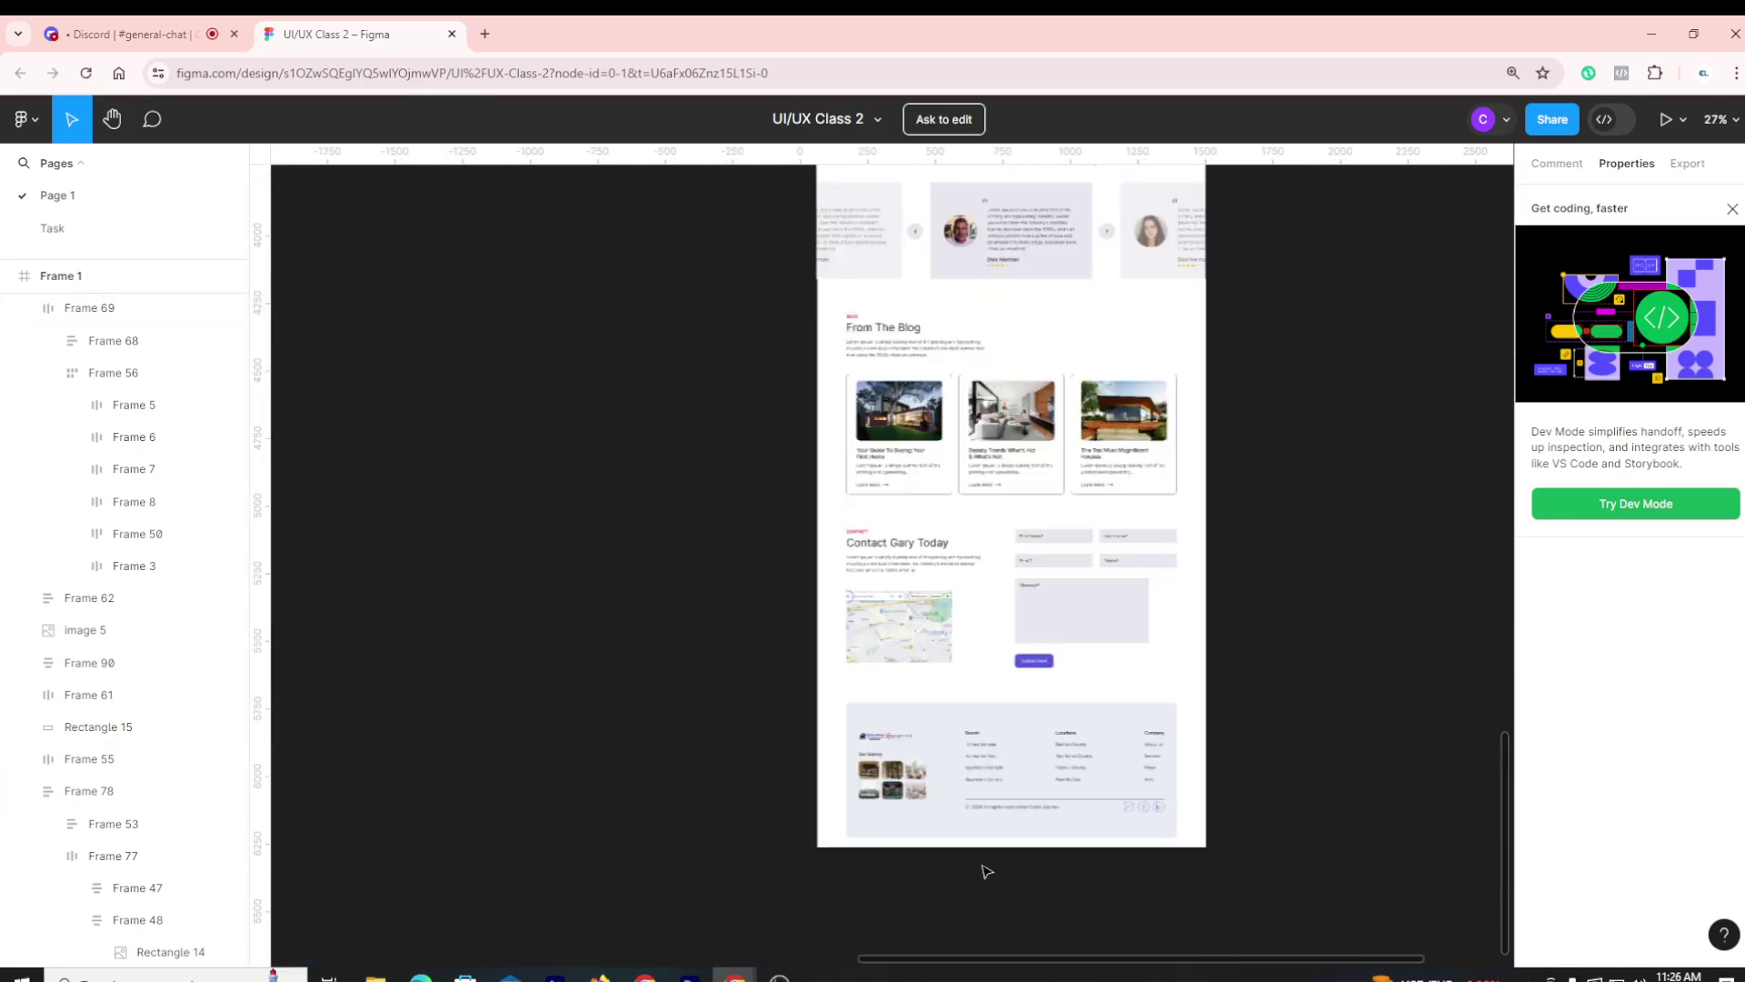
Inspect the footer background rectangle's size, position, corner radius and colour, and deselect
left_click(1018, 823)
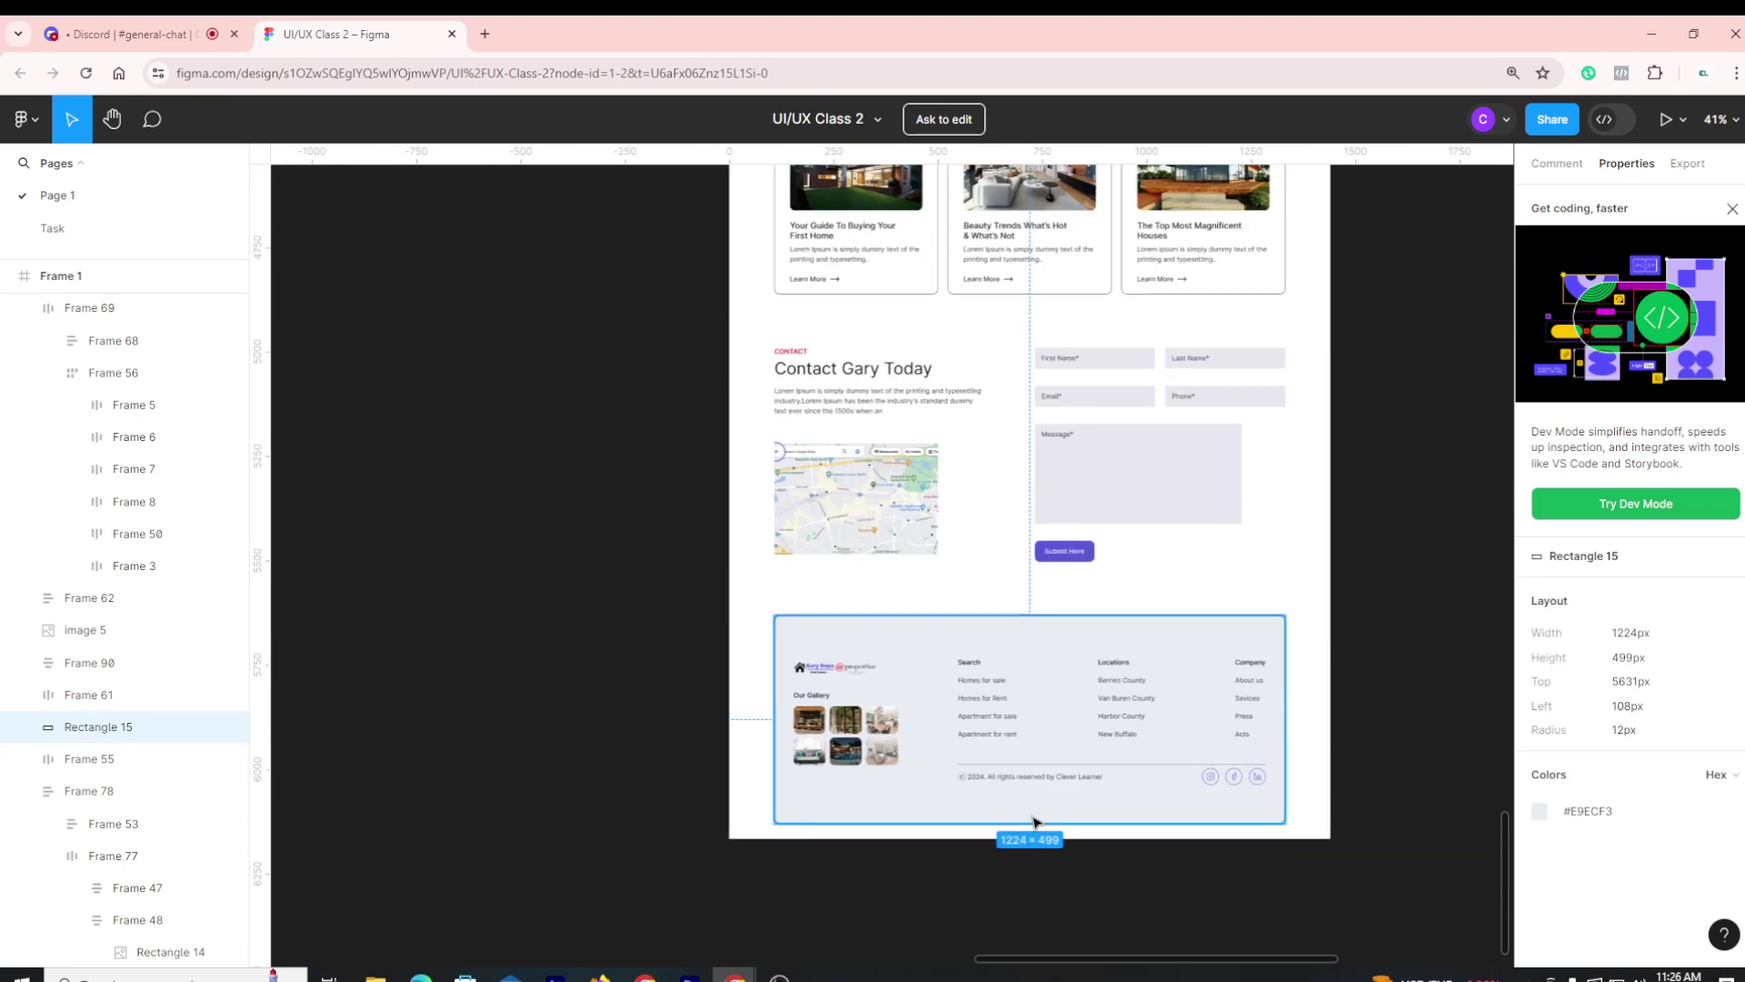
left_click(1125, 904)
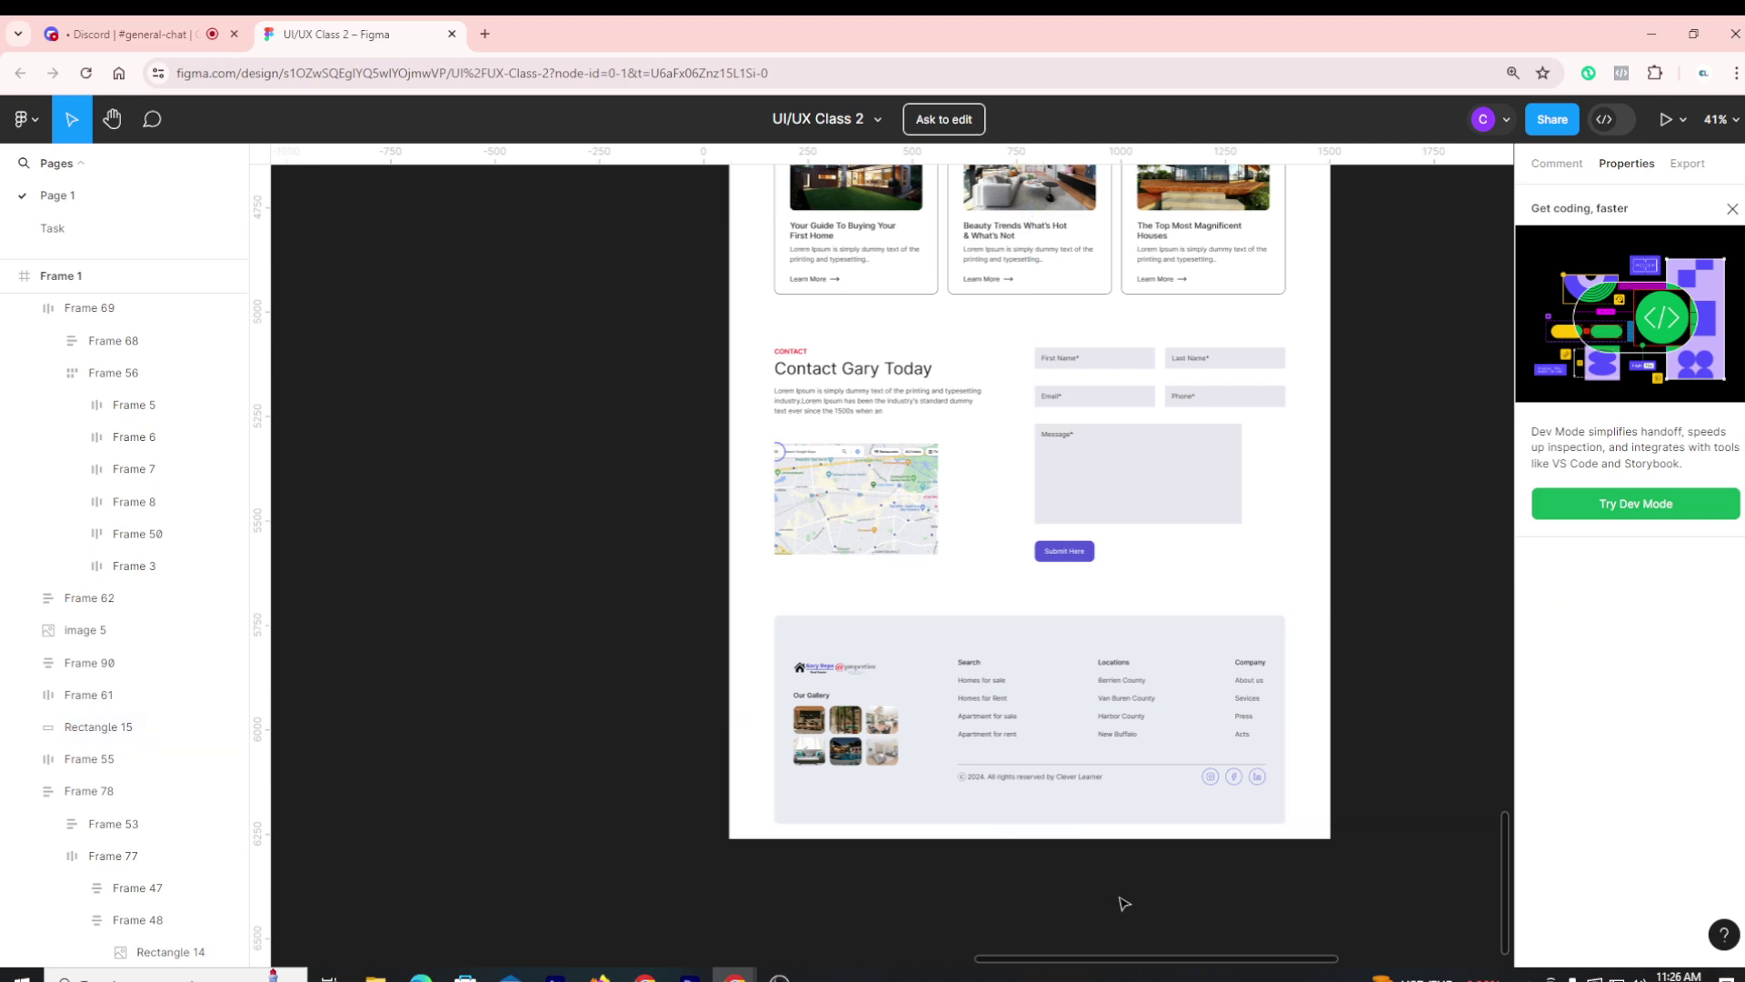
left_click(1166, 827)
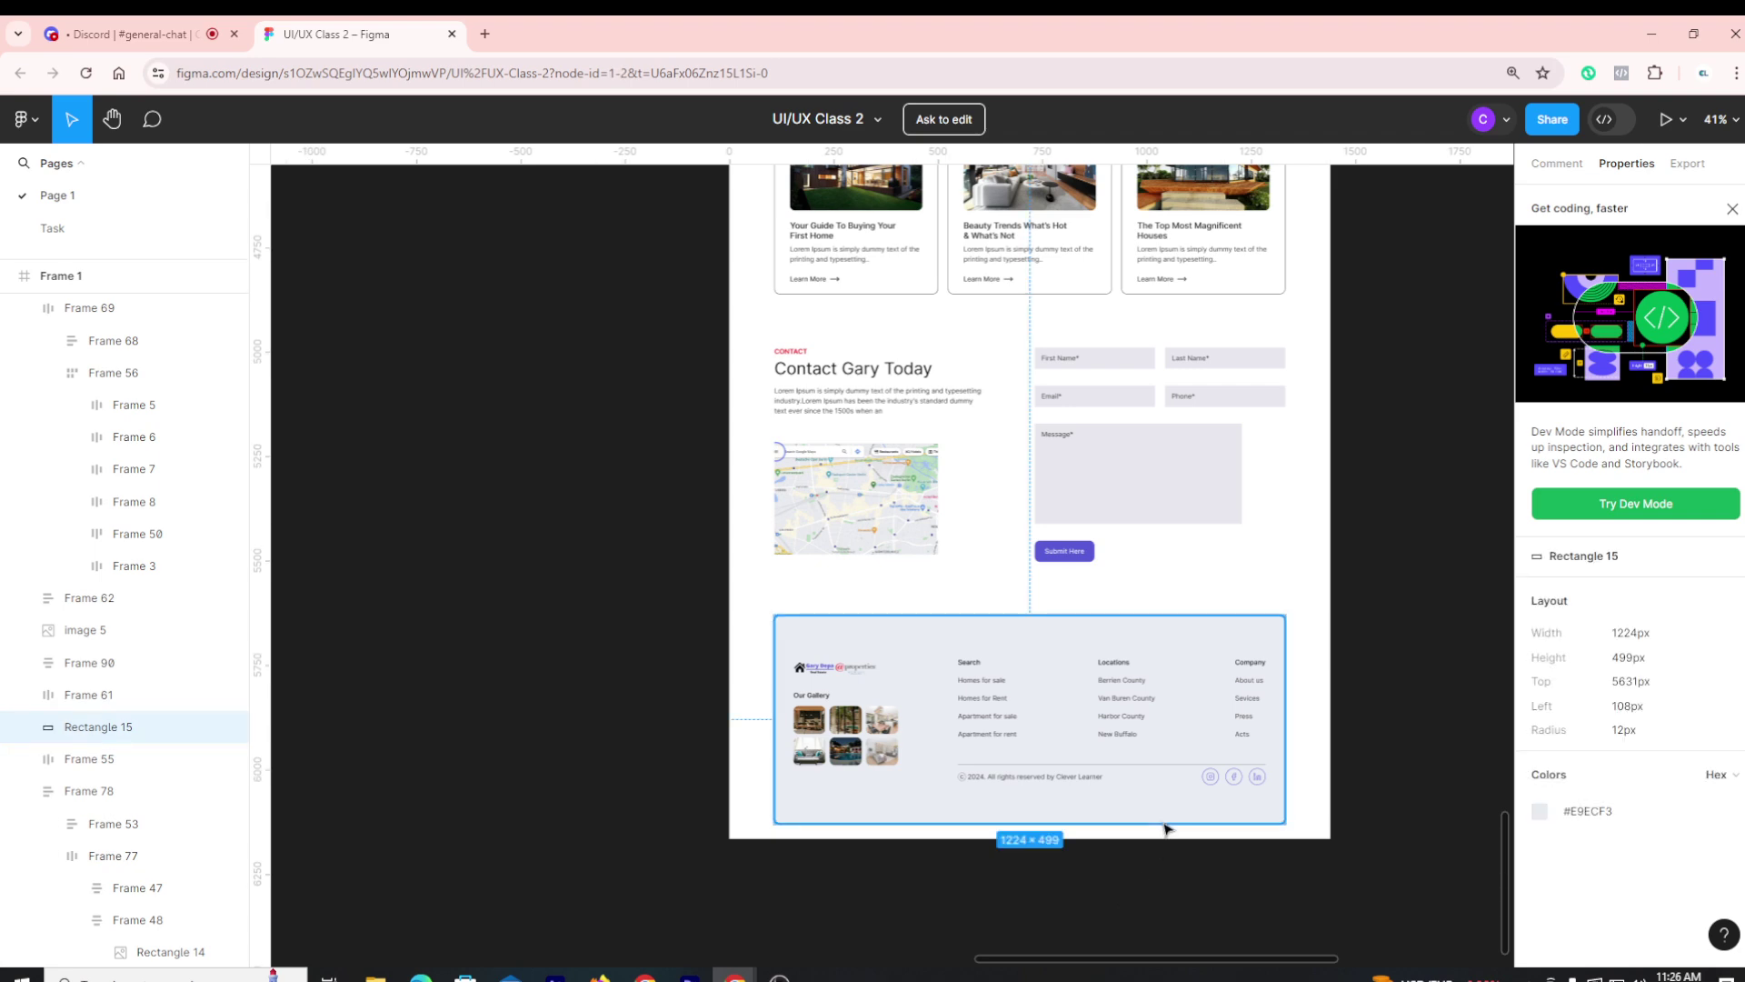
left_click(1325, 622)
Inspect the size, padding and gap of the hero section frame on the landing page, and deselect
scroll(1321, 618, "up", 2)
scroll(1321, 615, "down", 2)
scroll(1291, 609, "down", 5)
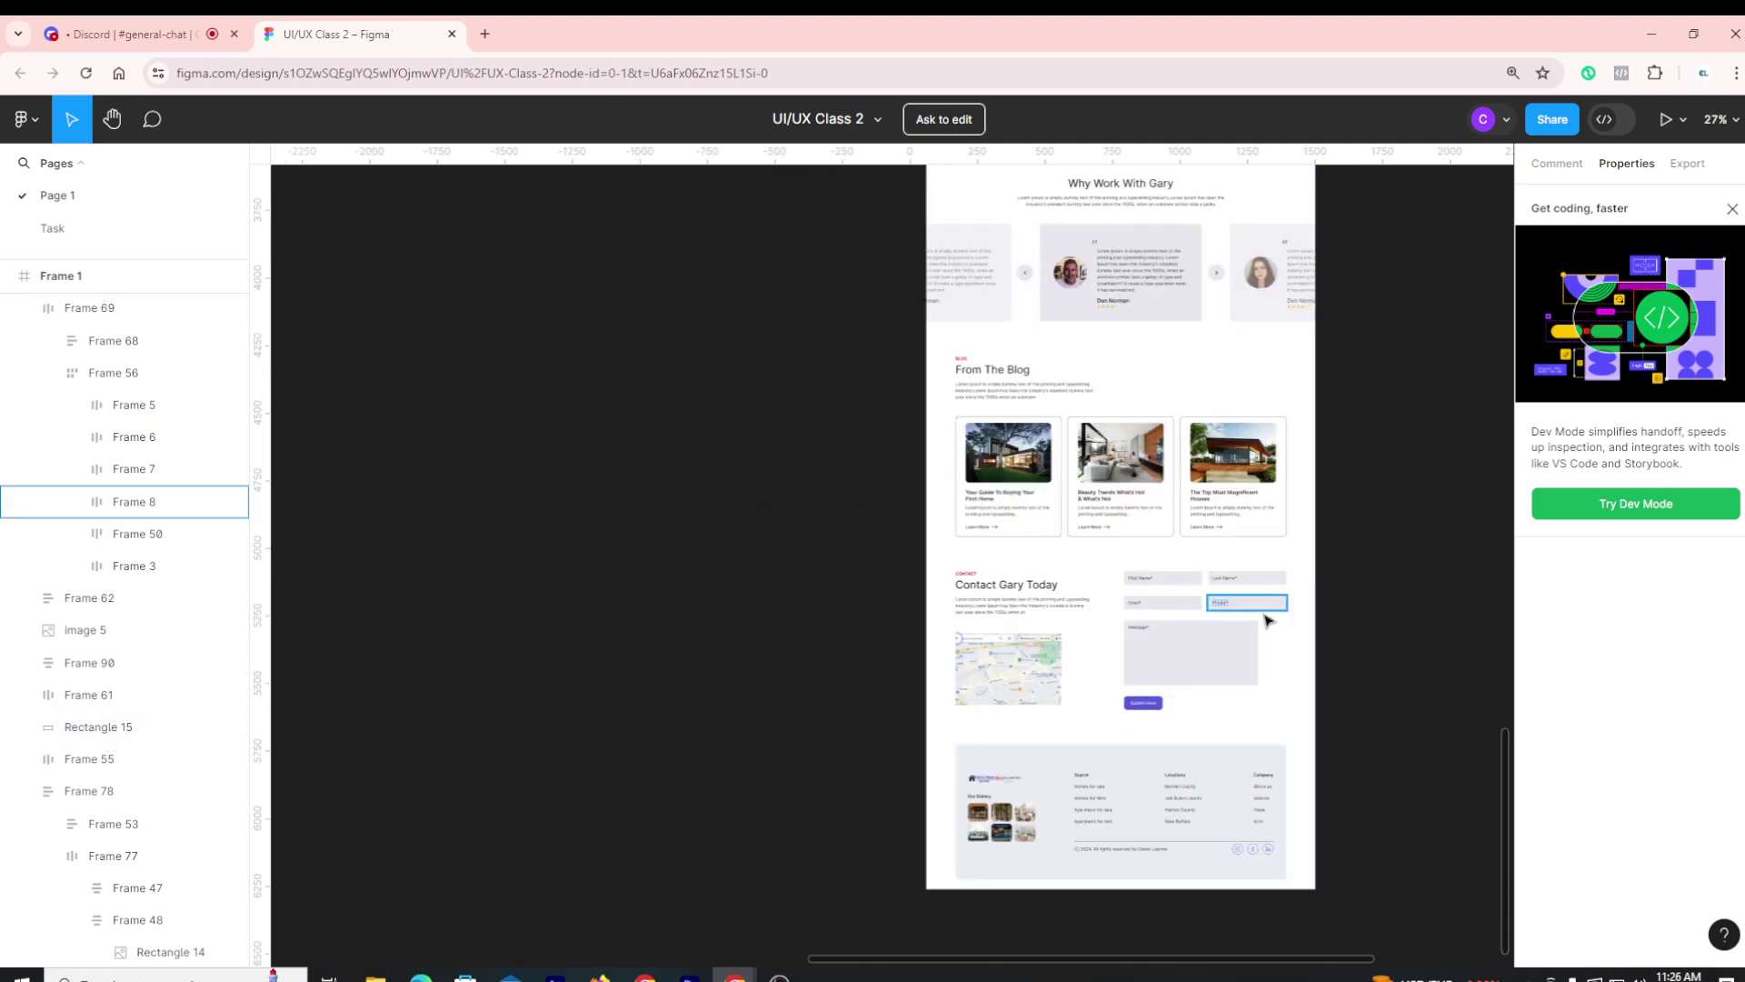
scroll(1252, 630, "down", 6)
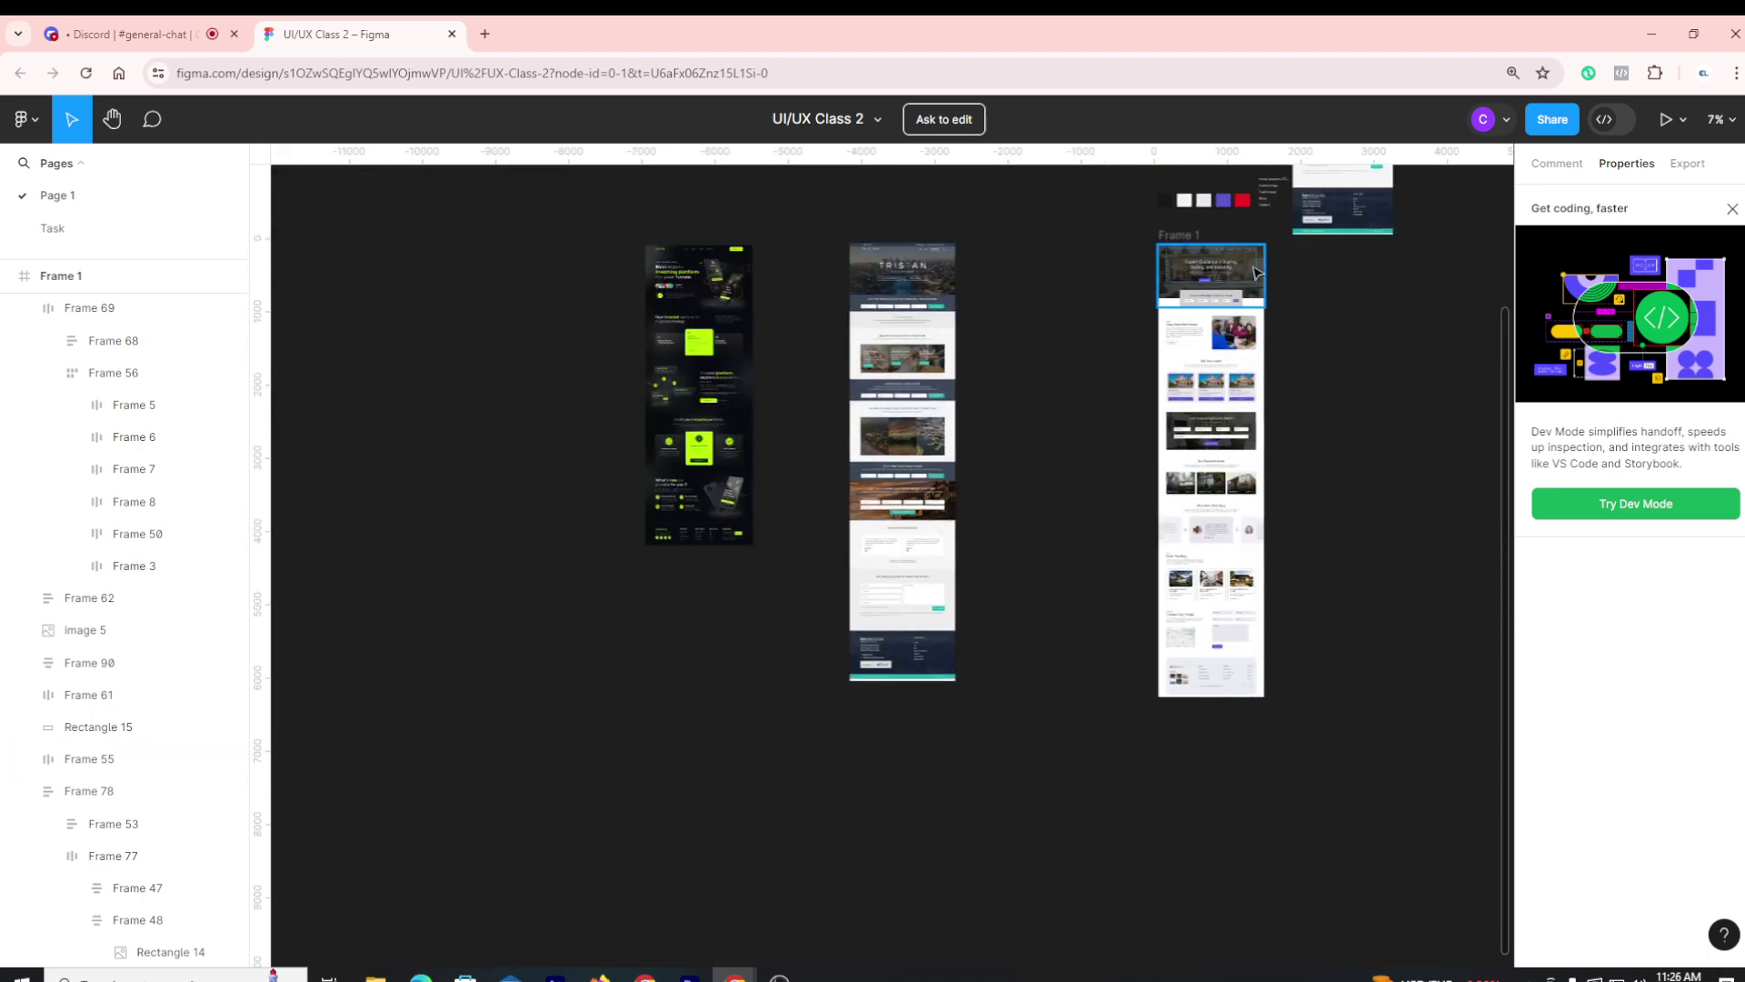
left_click(1255, 268)
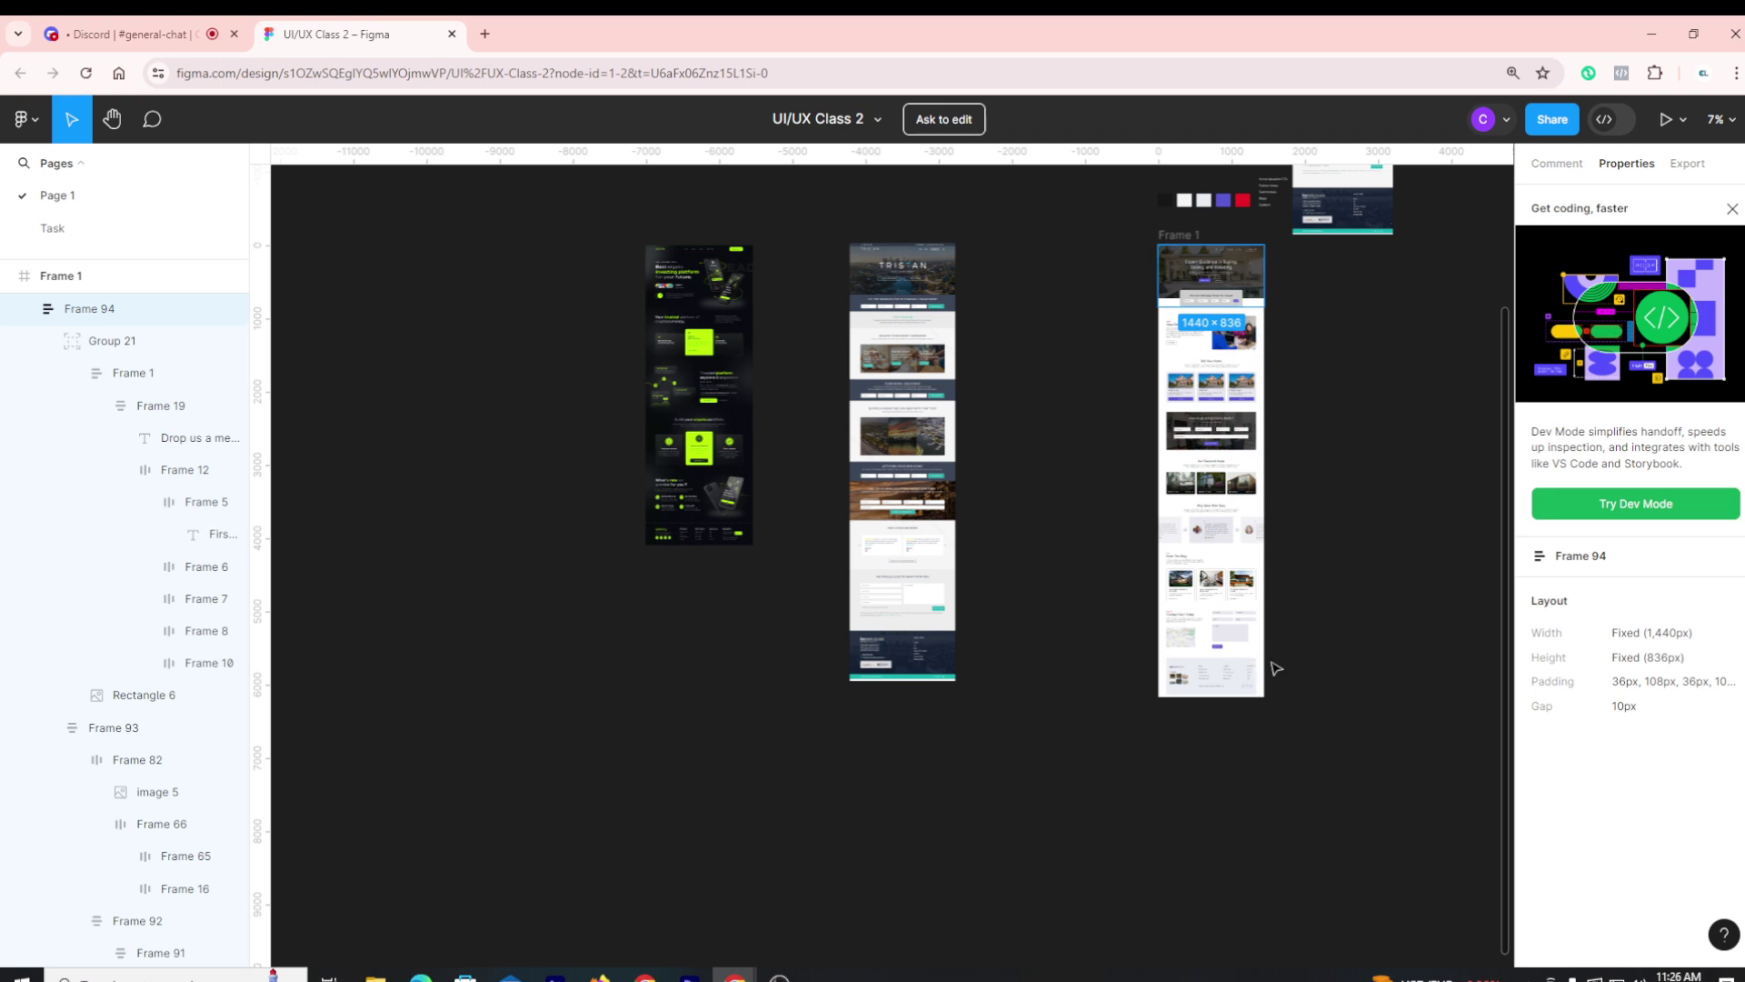
left_click(1242, 717)
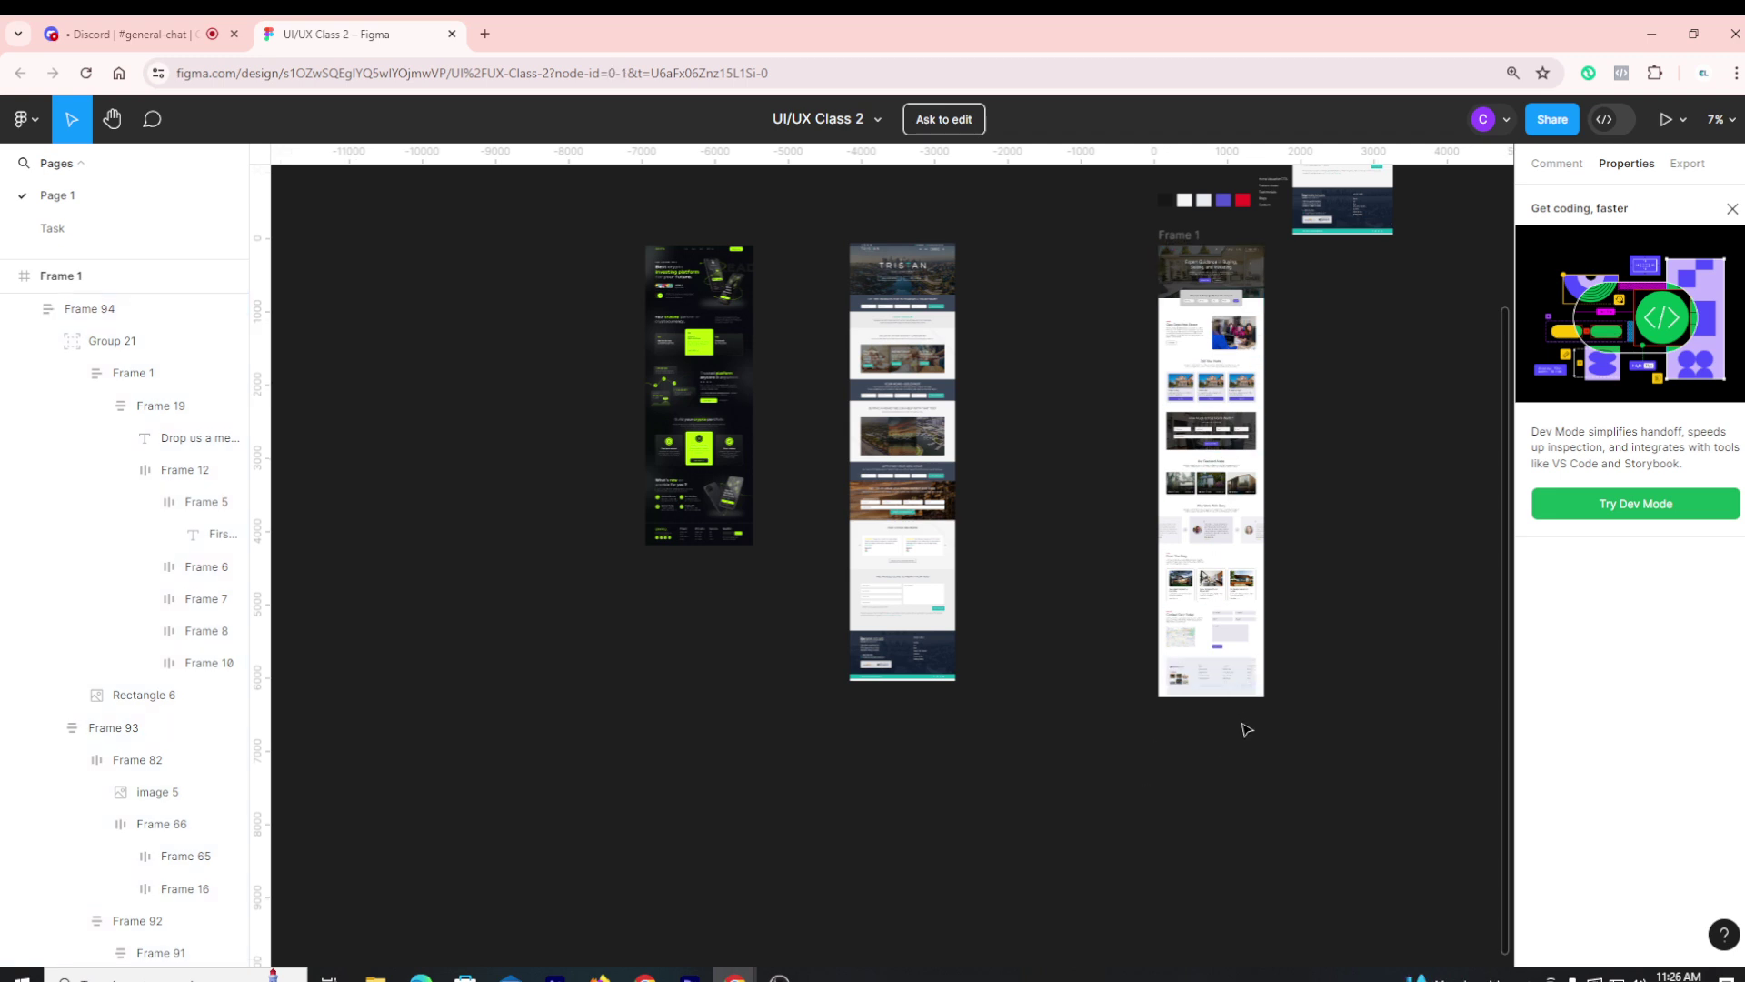
Review the landing page from the footer up to the hero and About sections, along with the colour swatches and reference designs around it
scroll(1385, 644, "up", 5)
scroll(1110, 806, "up", 3)
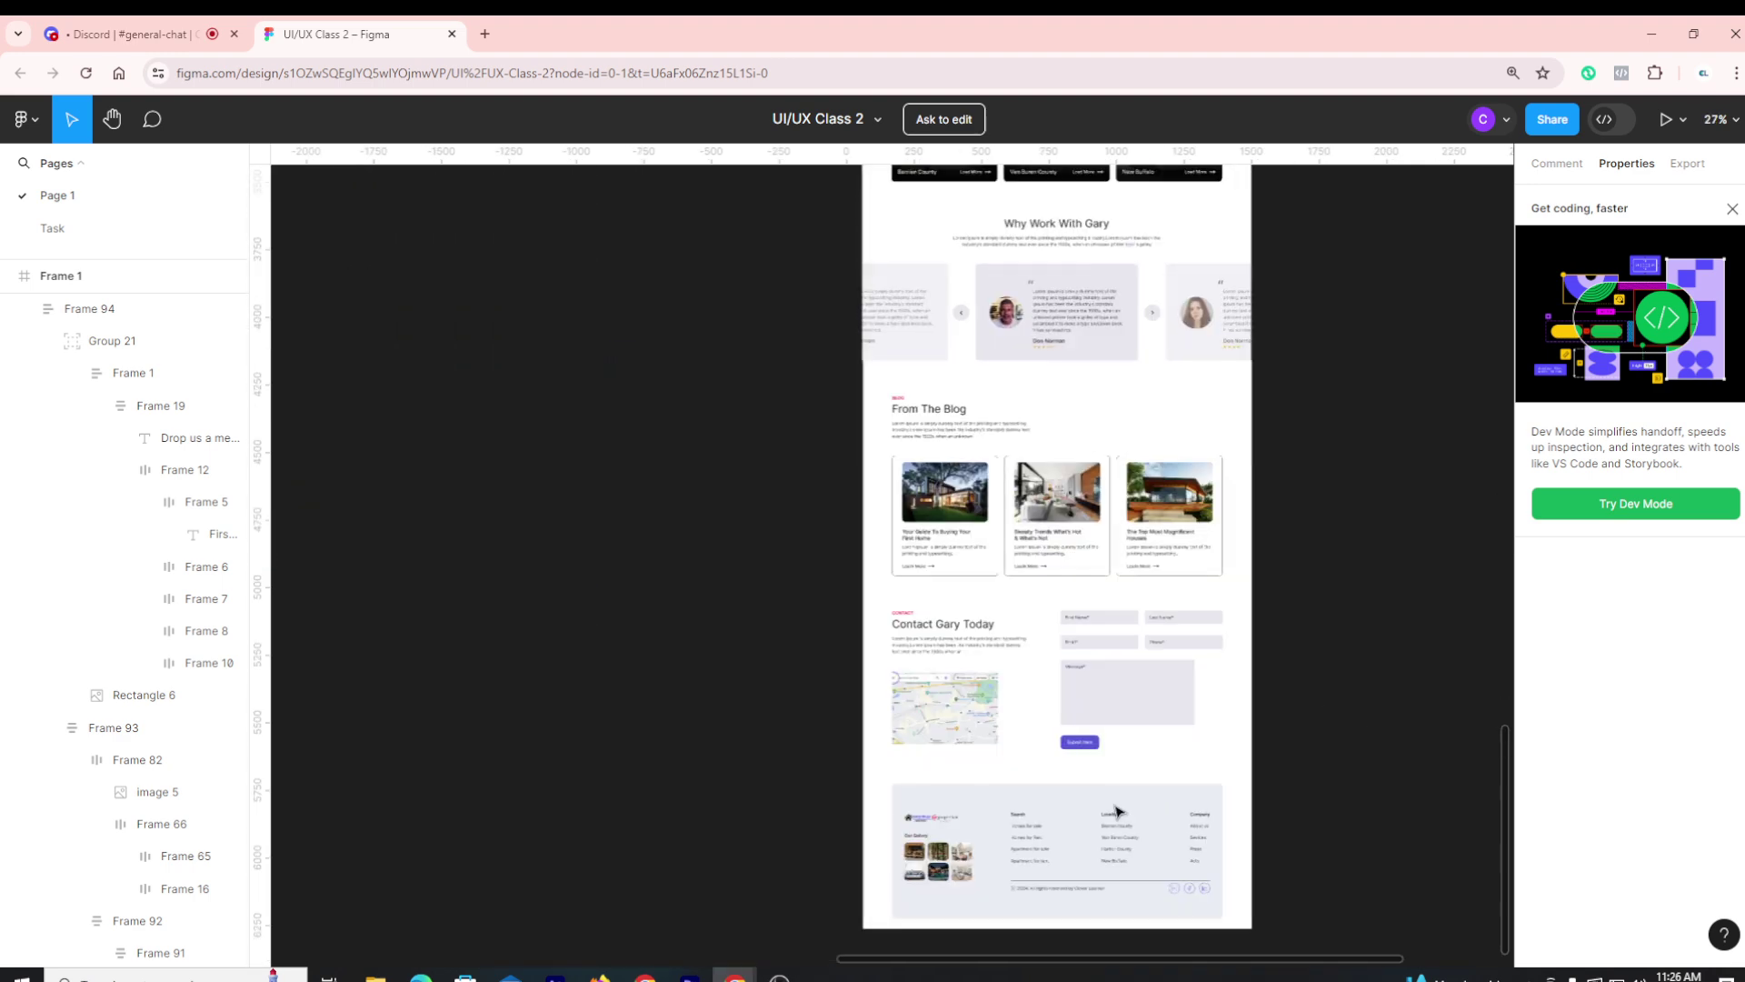
scroll(662, 713, "down", 2)
scroll(768, 751, "up", 2)
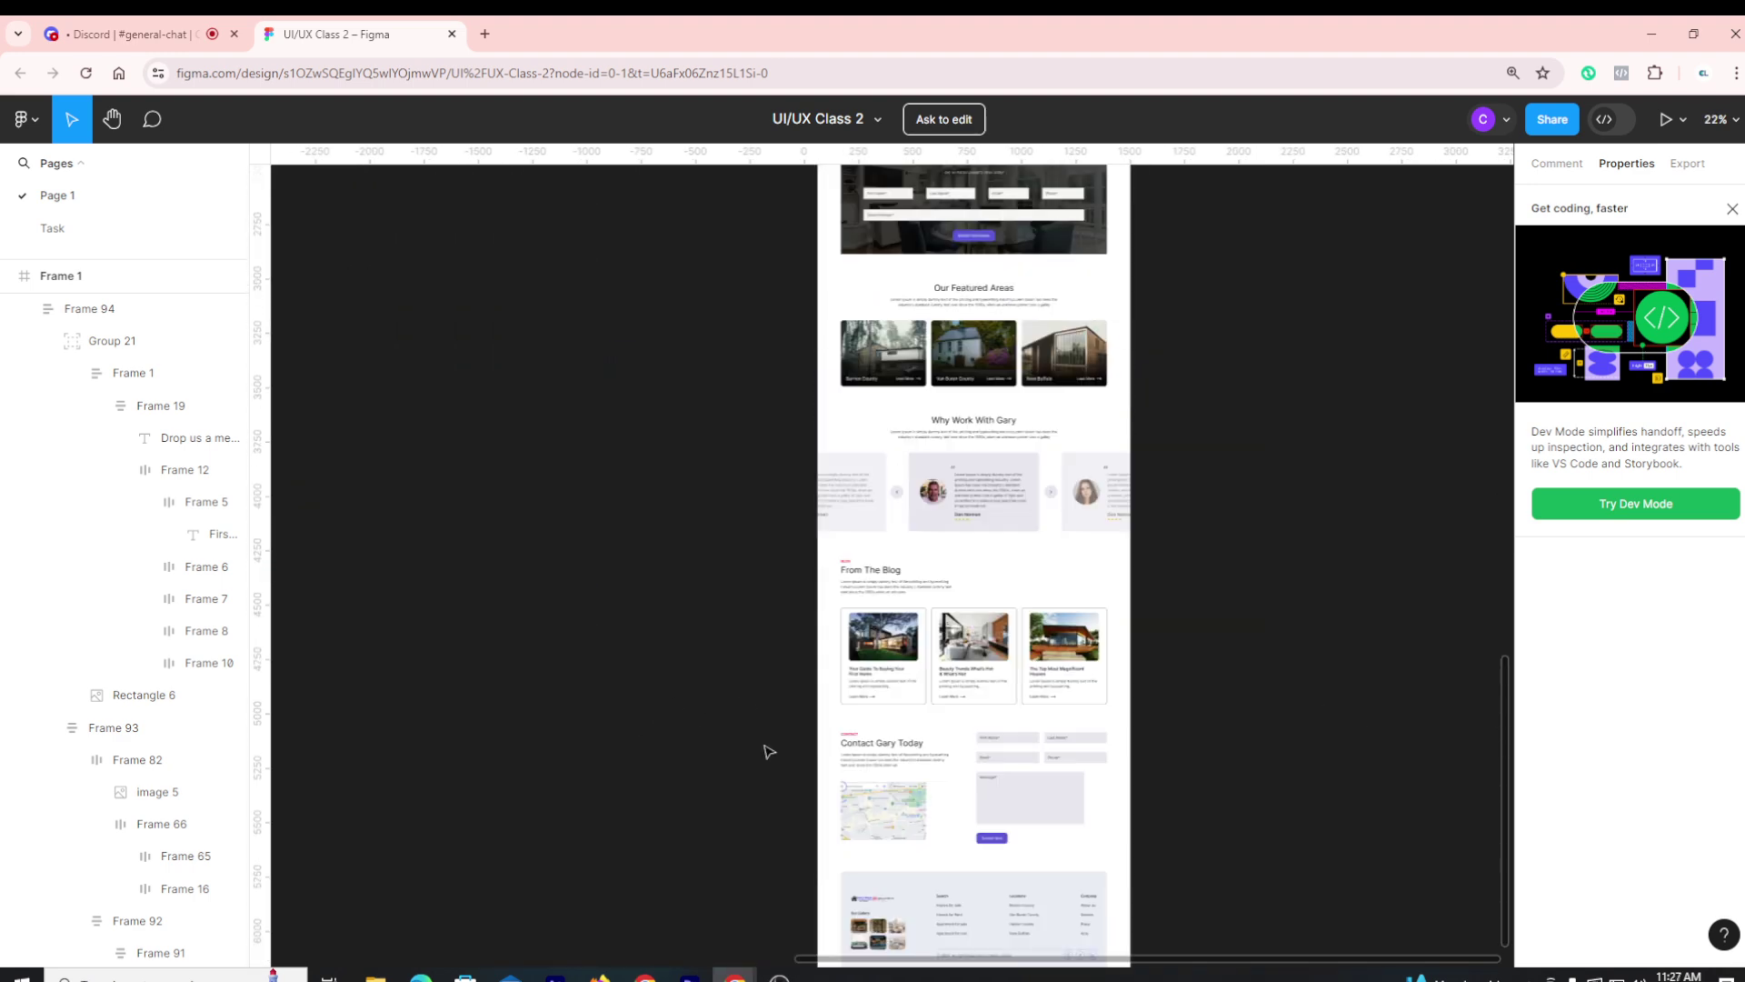
scroll(768, 750, "up", 10)
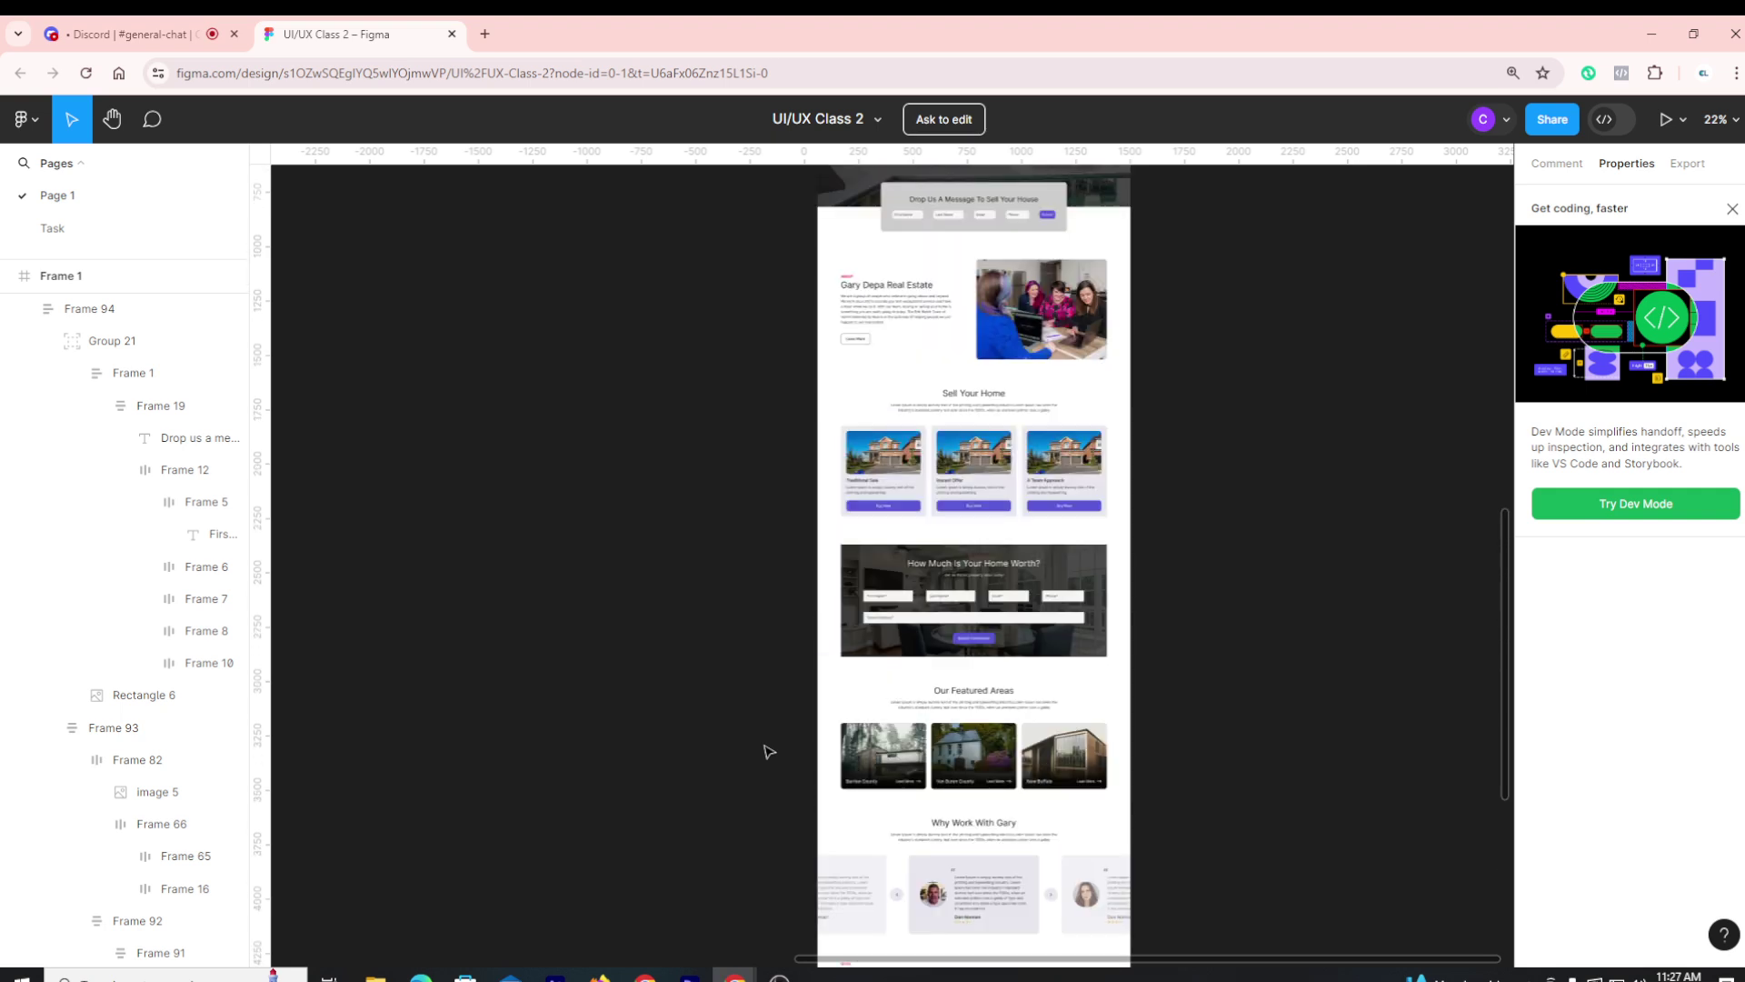
scroll(768, 751, "up", 2)
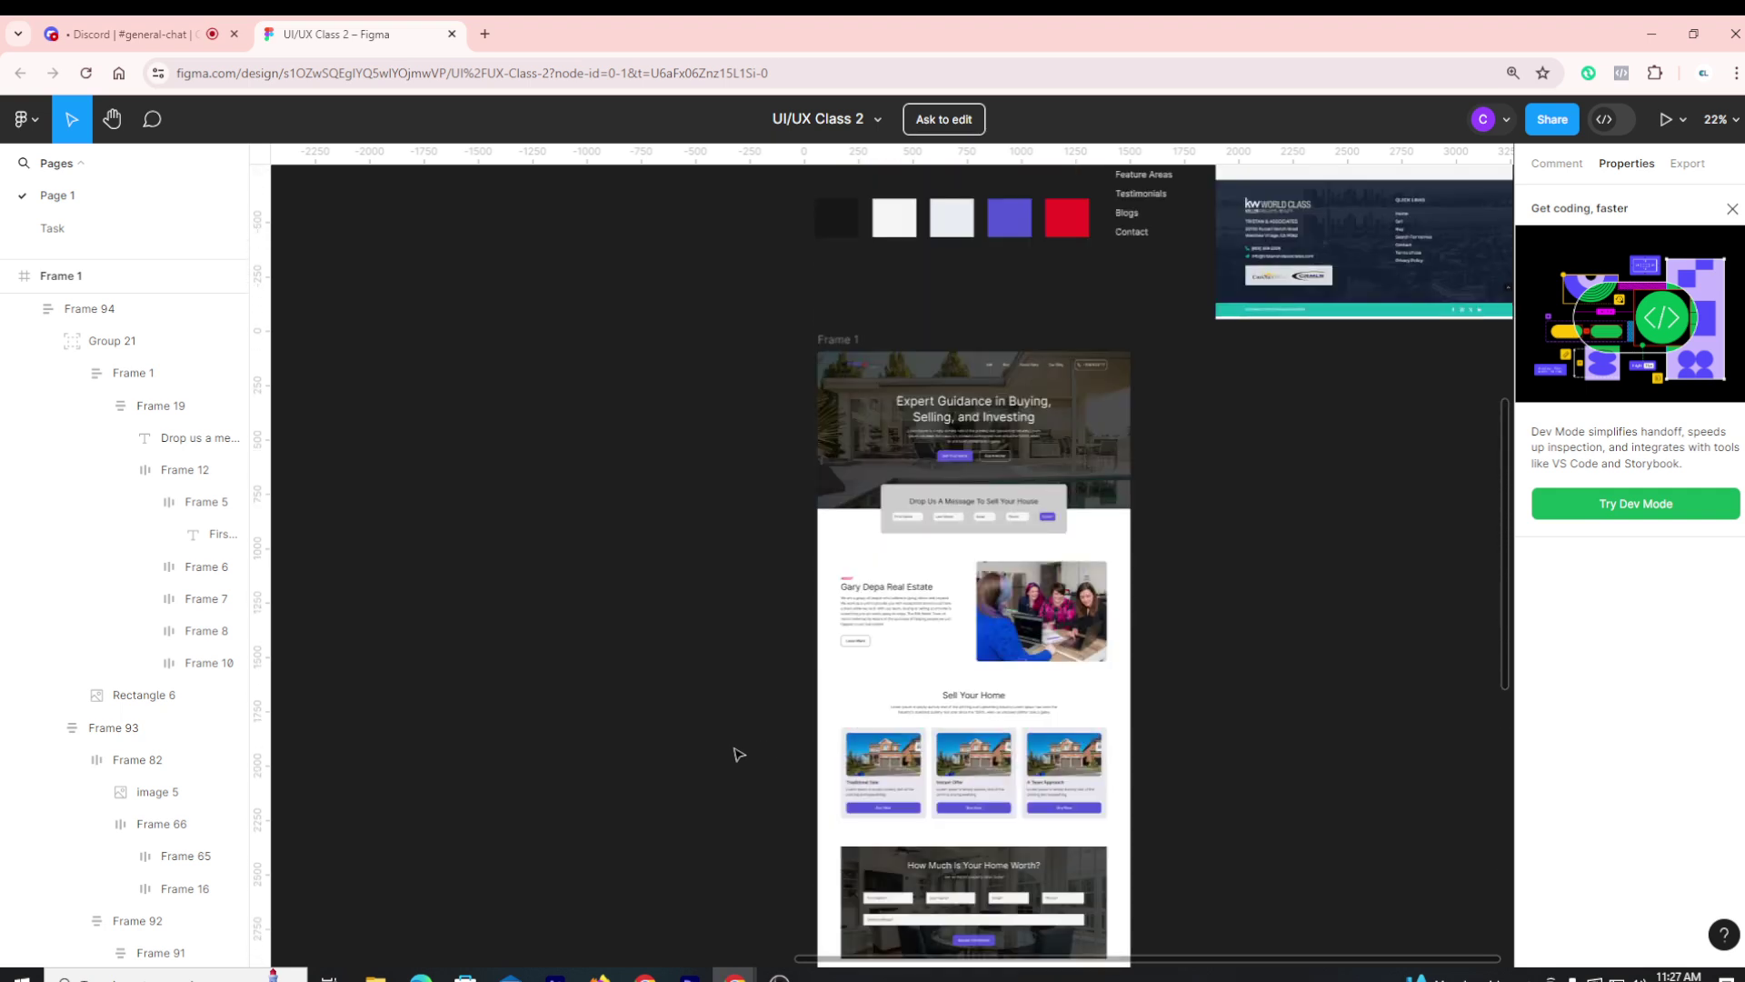
scroll(738, 744, "down", 2)
scroll(738, 710, "up", 3)
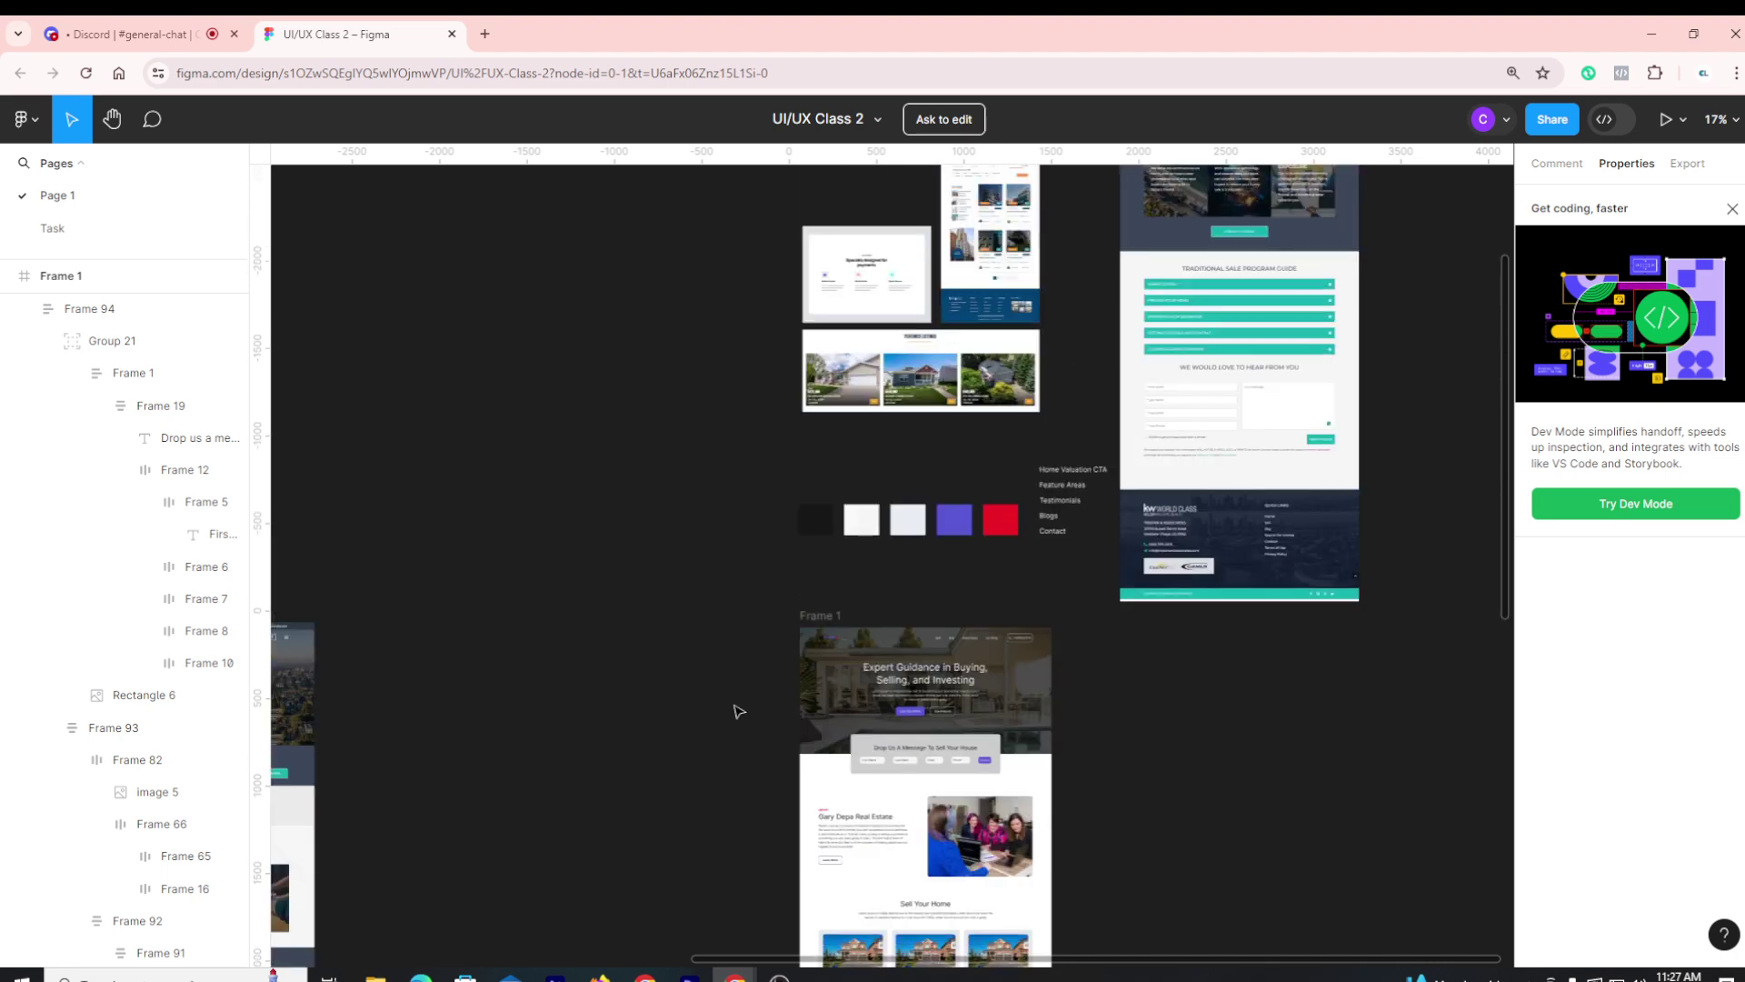
scroll(738, 710, "down", 5)
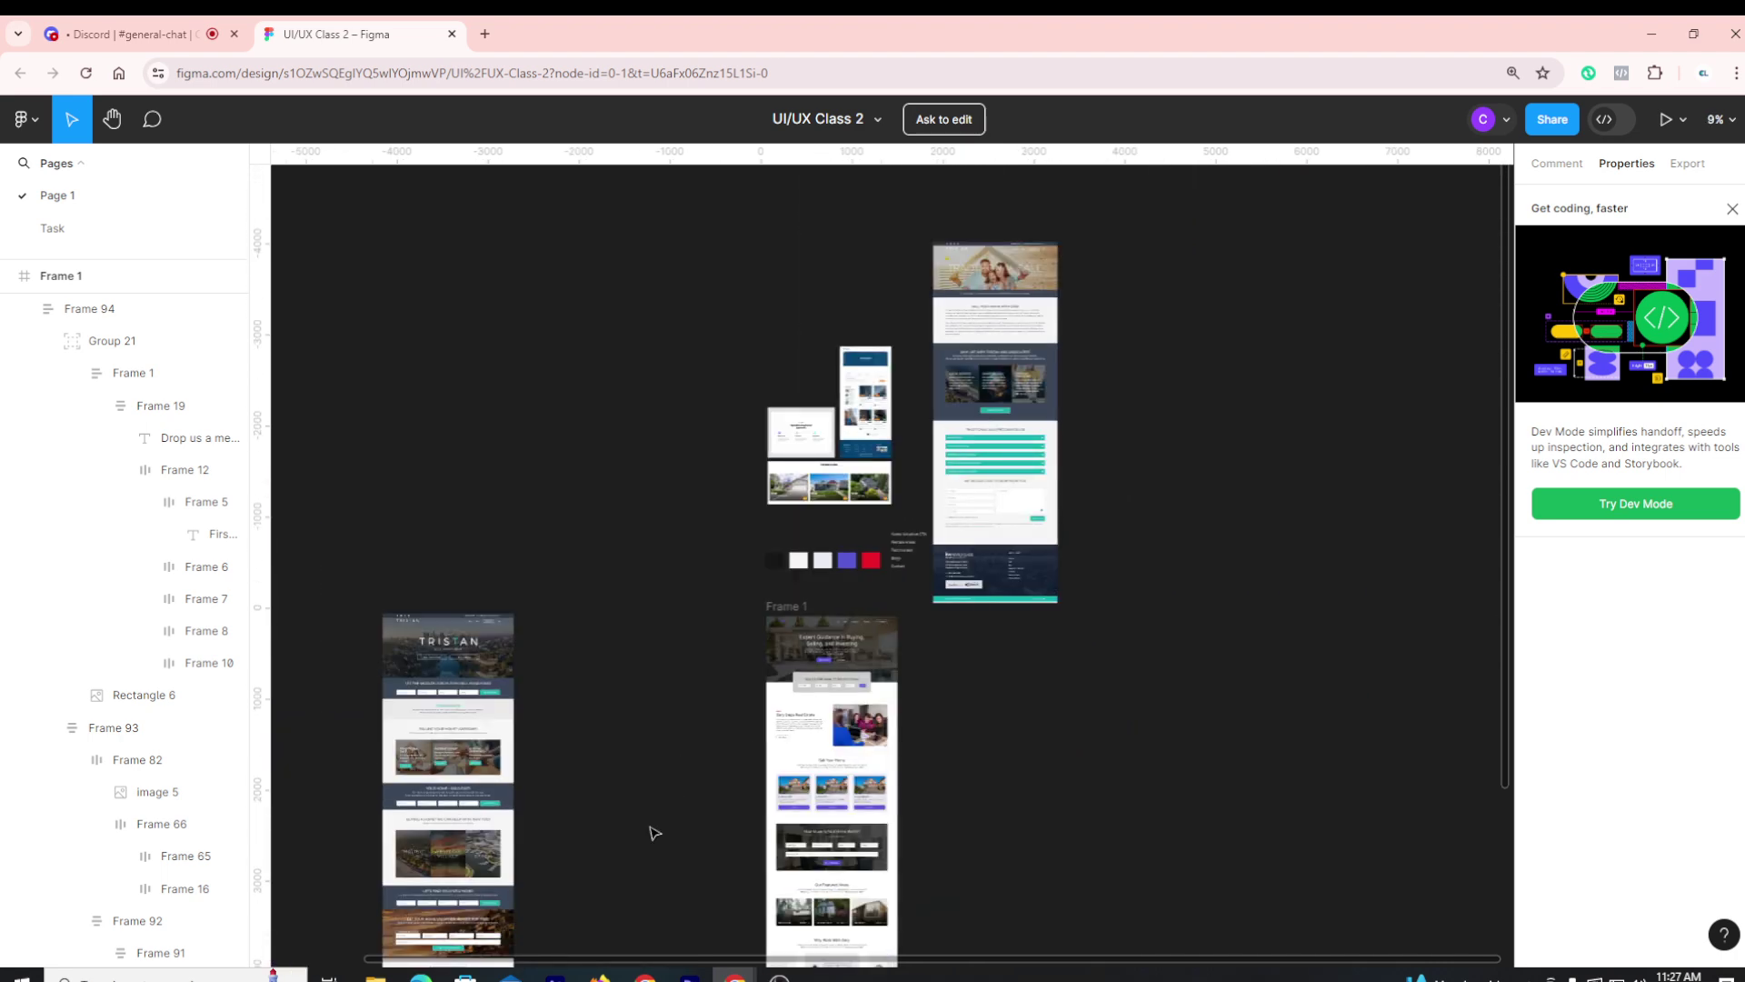
left_click_drag(627, 836, 709, 573)
scroll(989, 336, "up", 5)
scroll(691, 425, "up", 6)
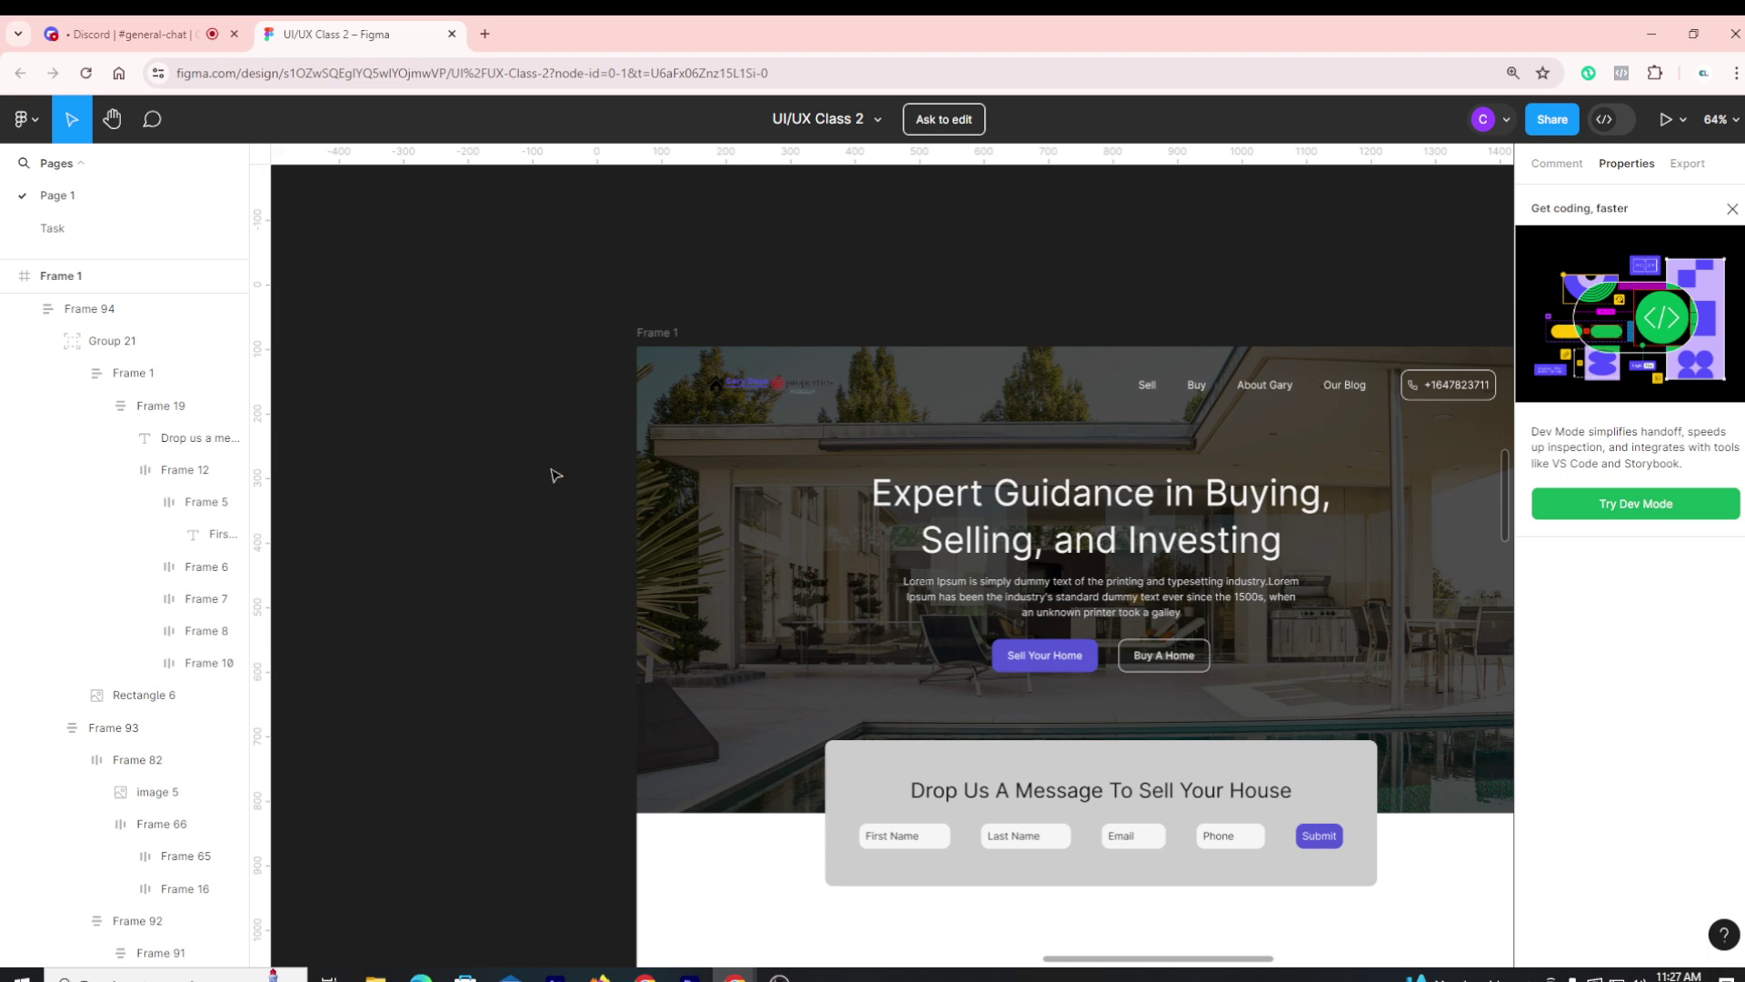
scroll(554, 475, "down", 5)
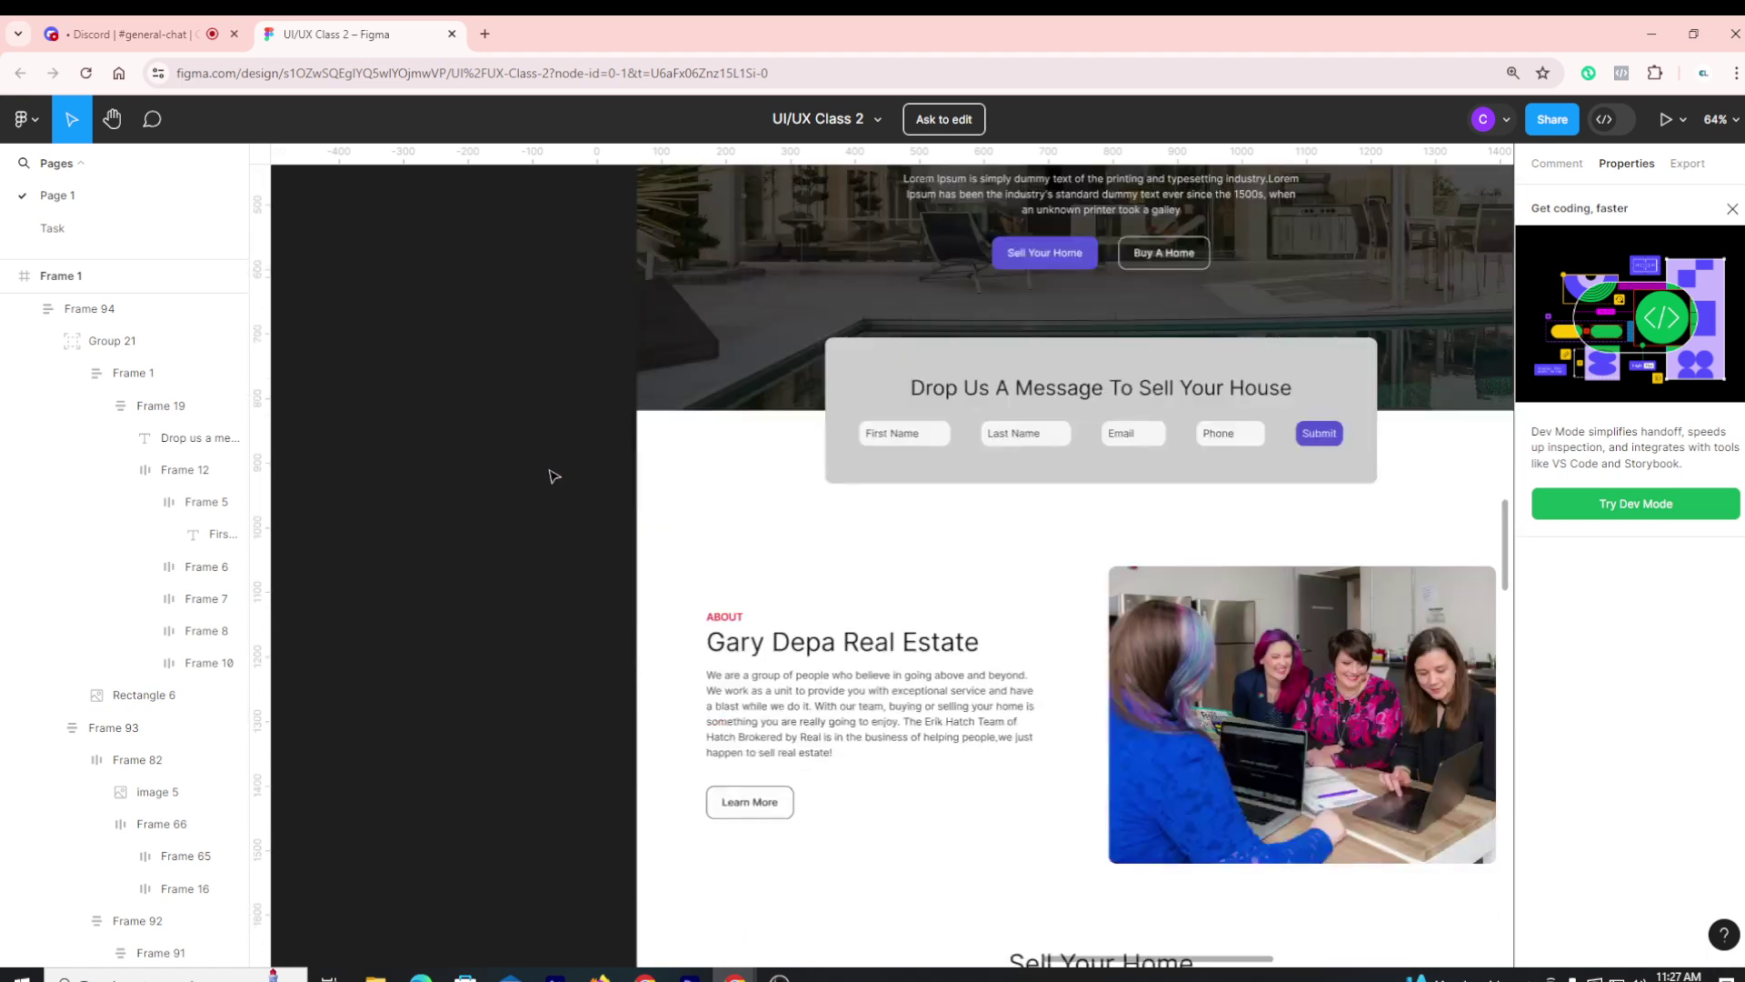
scroll(553, 475, "down", 5)
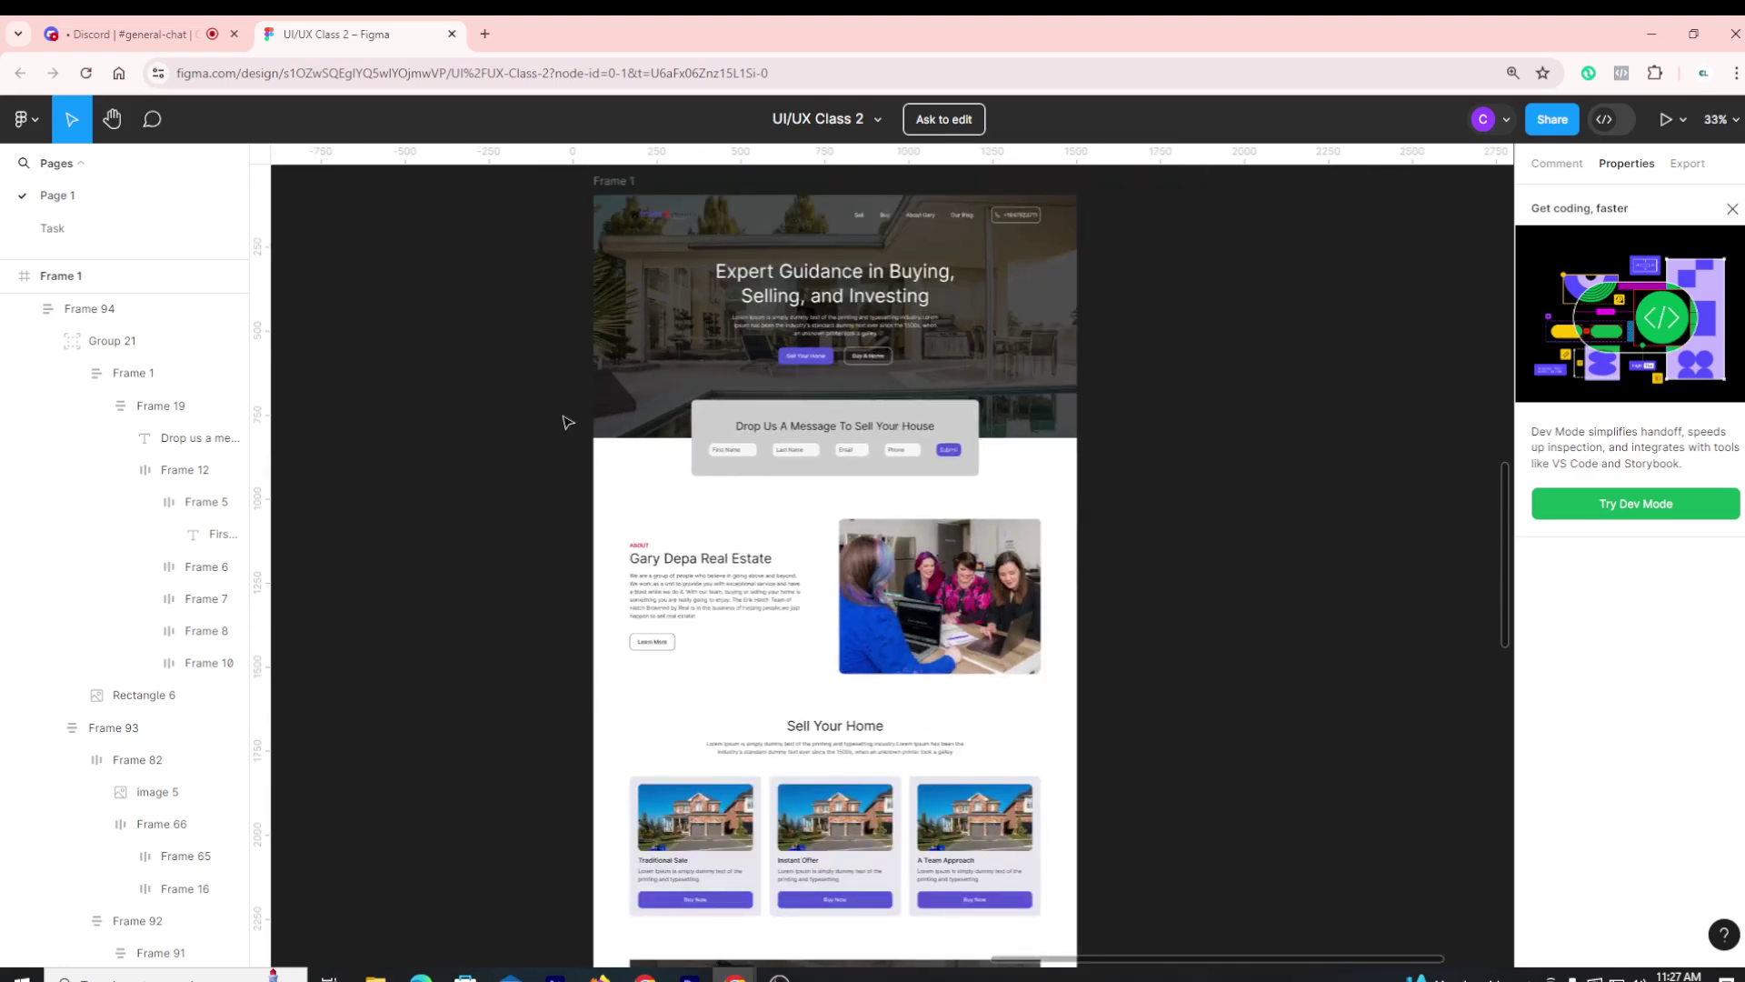
scroll(565, 418, "up", 3)
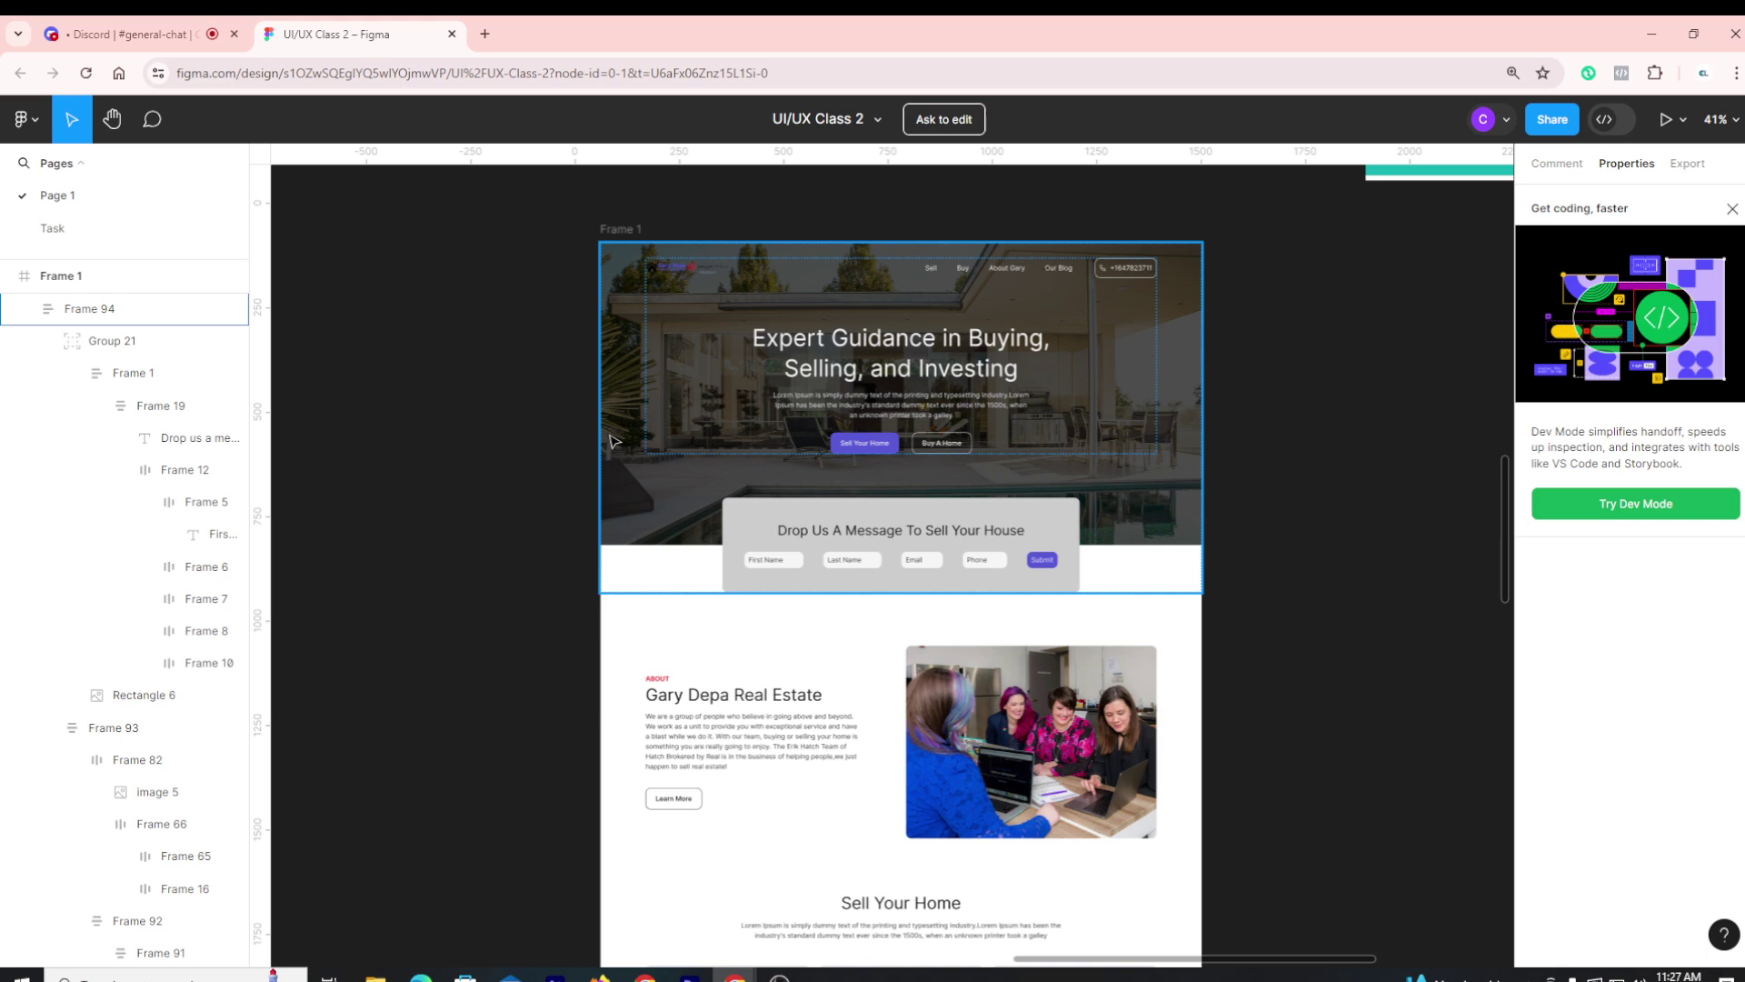
Switch to File Explorer, view the contents of New folder (2) on the LP2 (F:) drive, and return to the UI/UX Class 2 file in Figma
key("alt+Tab")
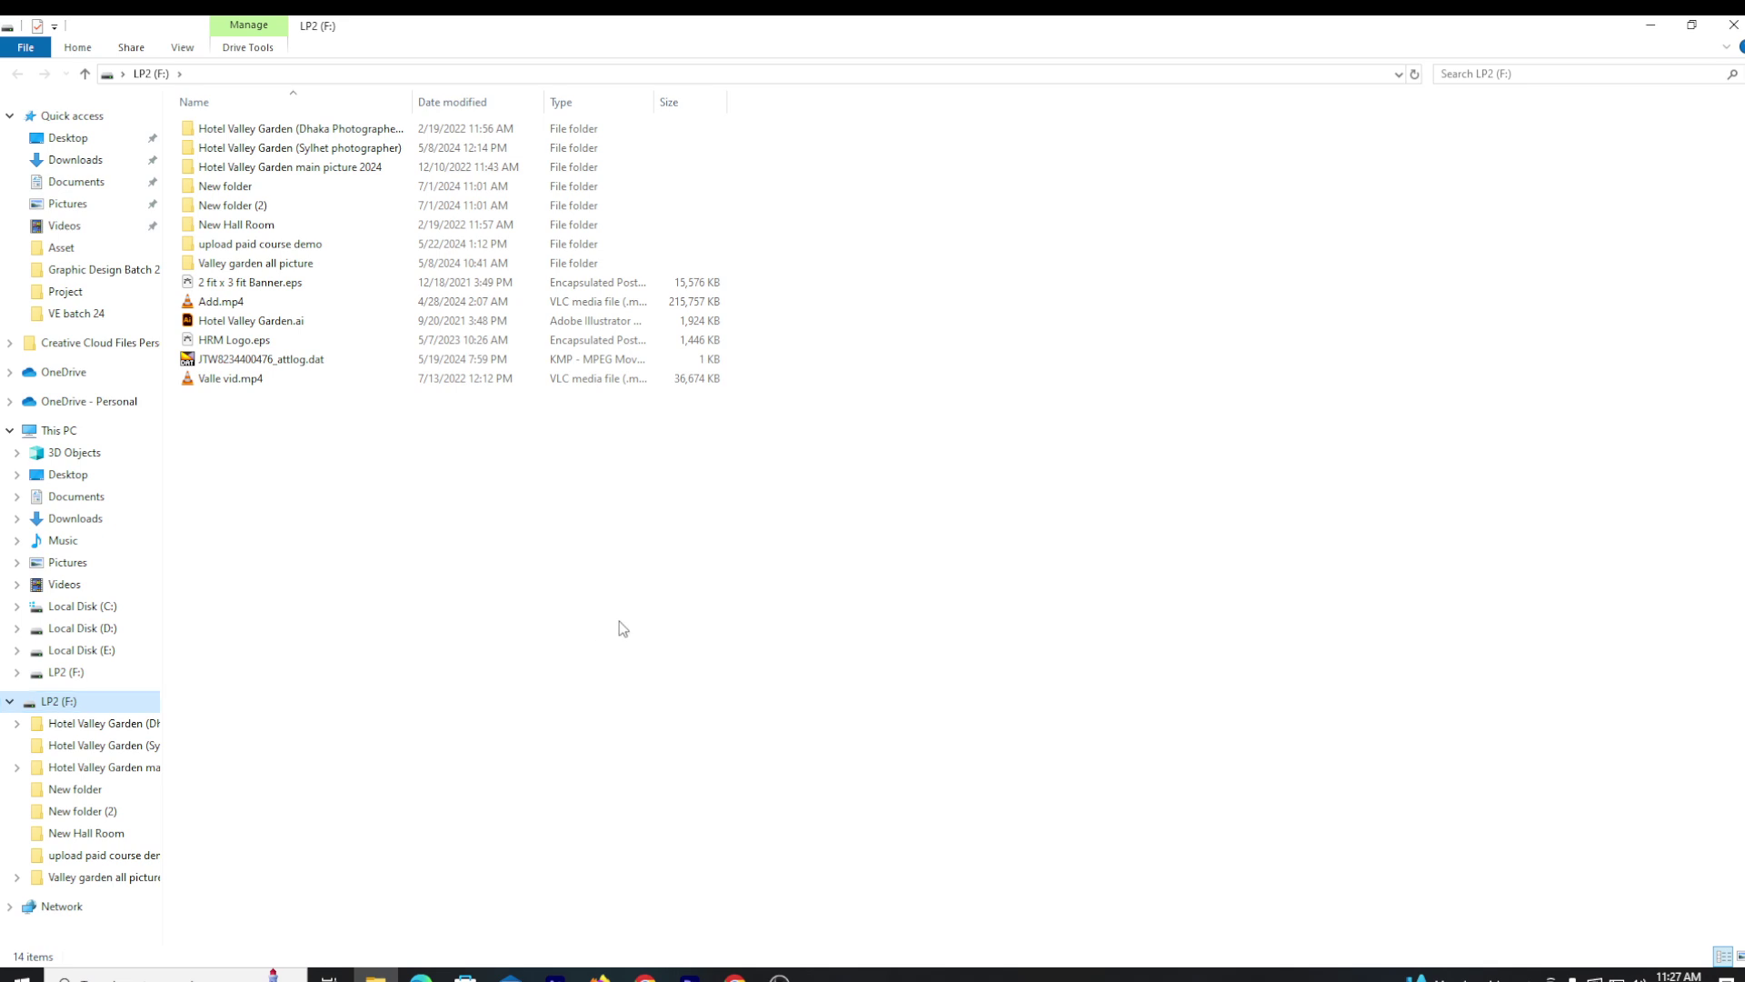
double_click(225, 206)
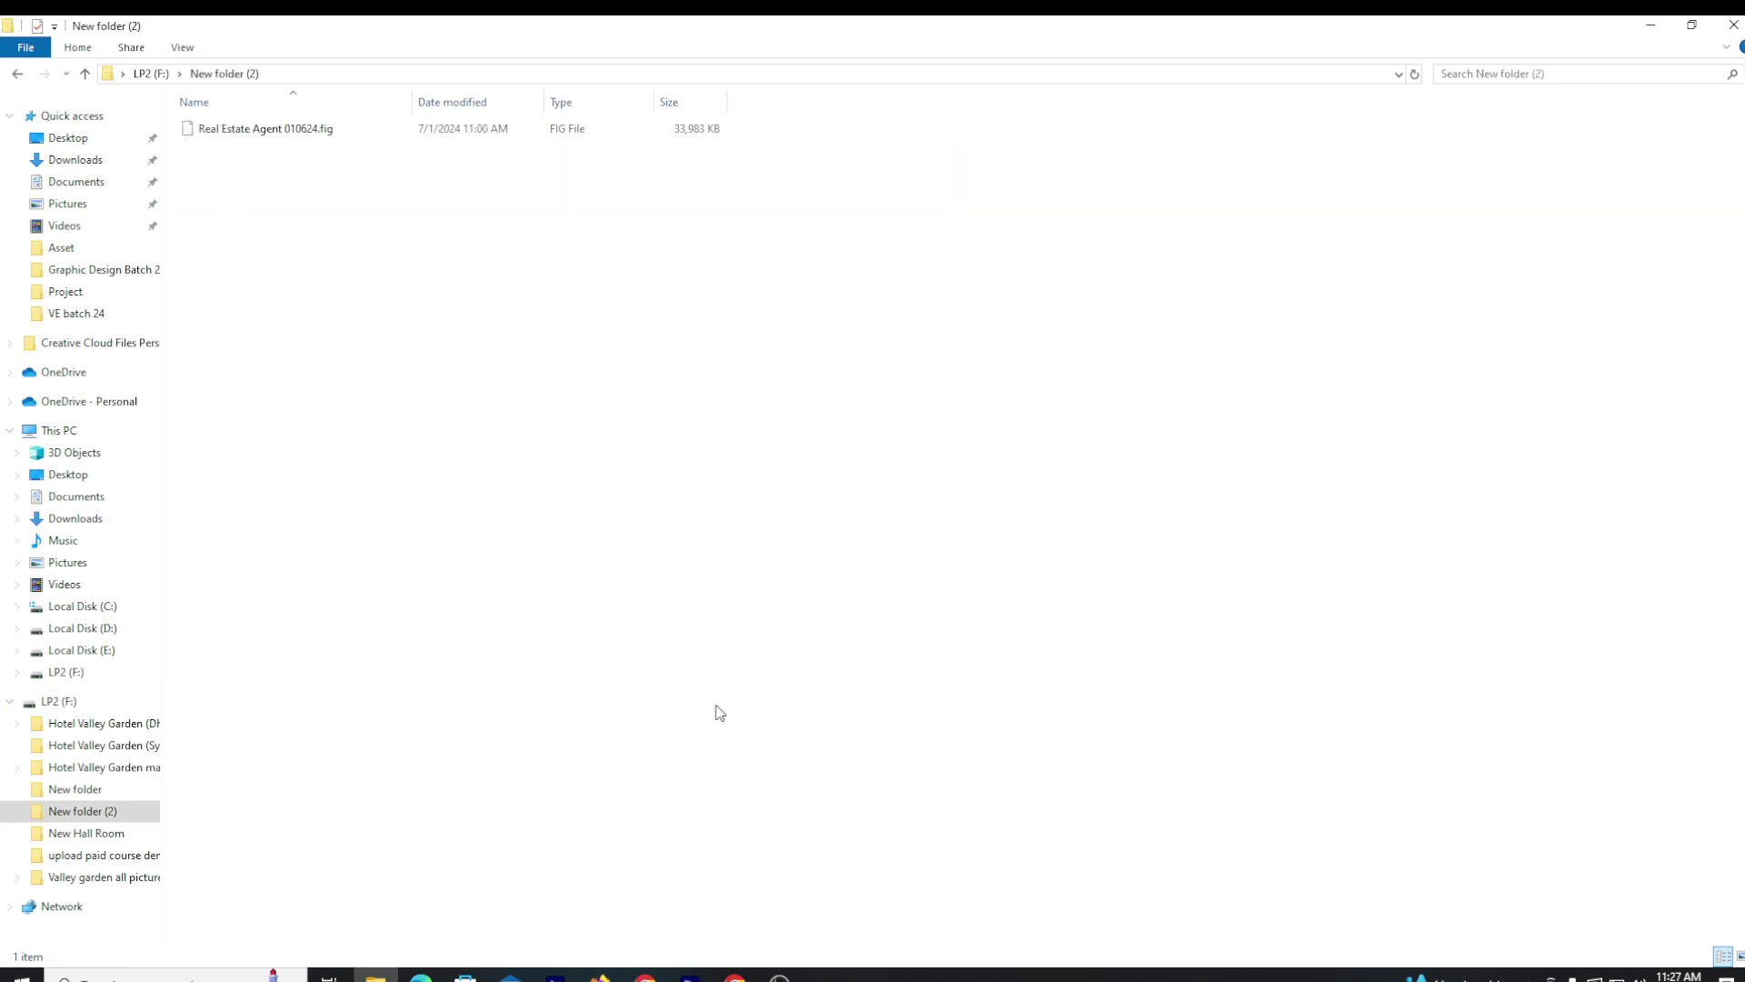
mouse_move(735, 974)
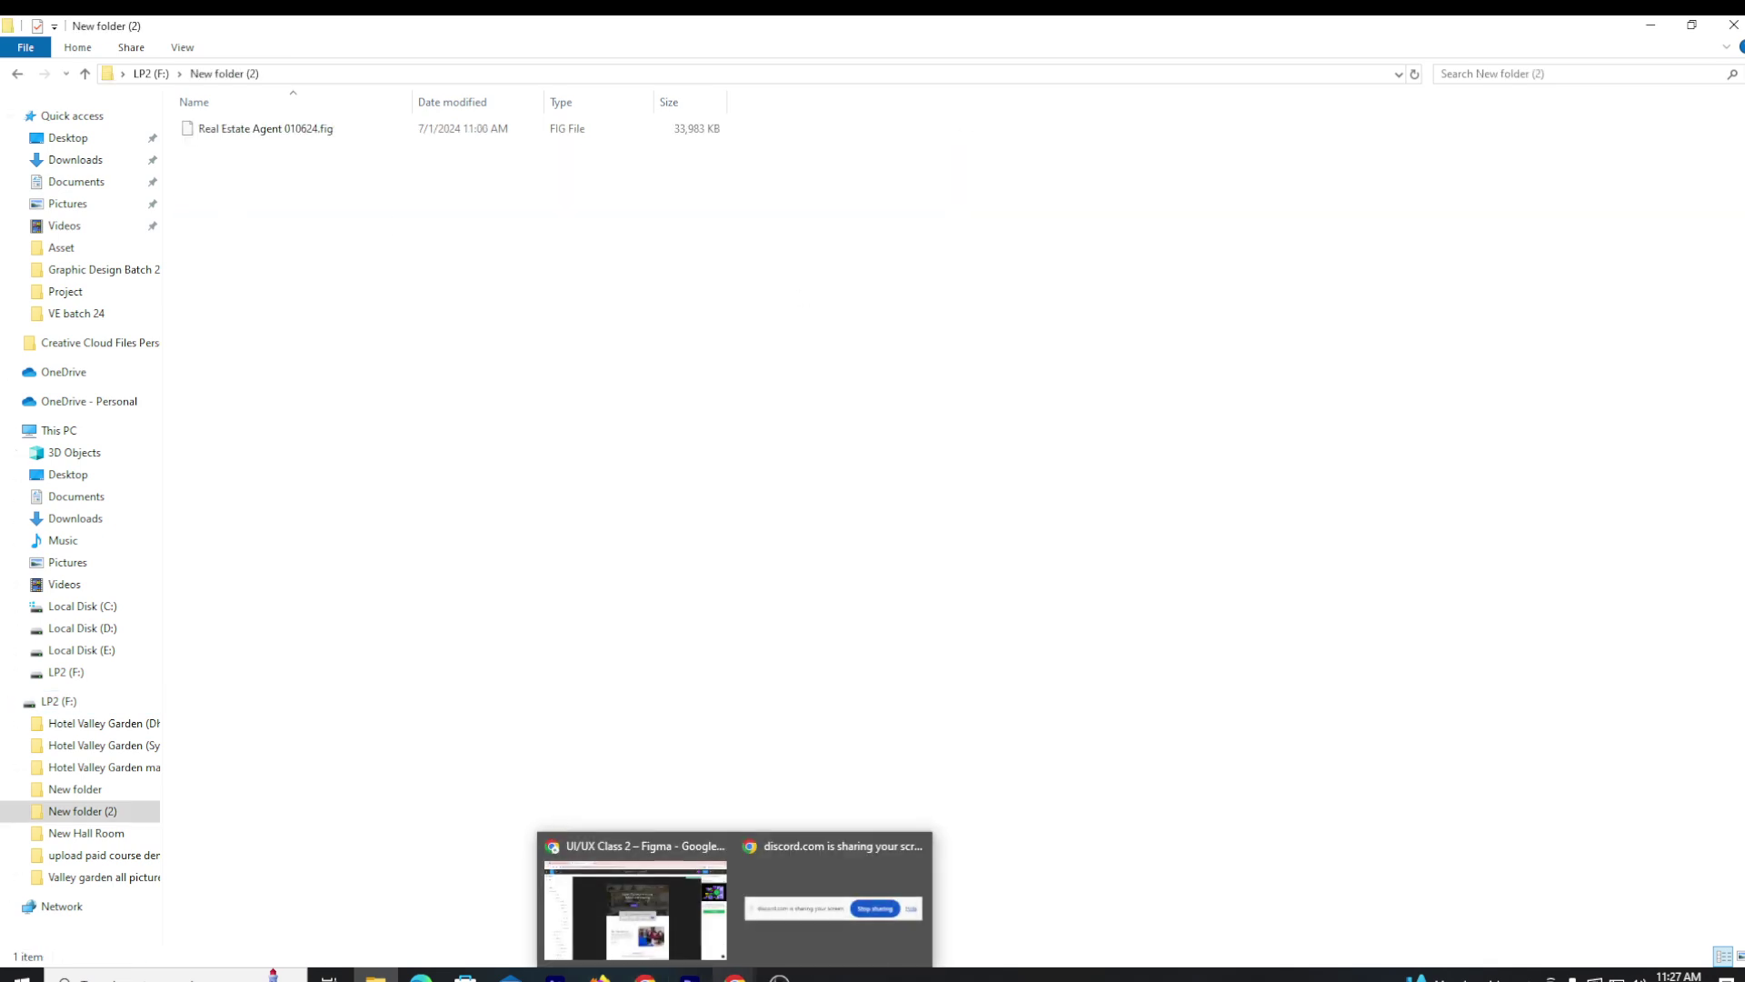
left_click(636, 909)
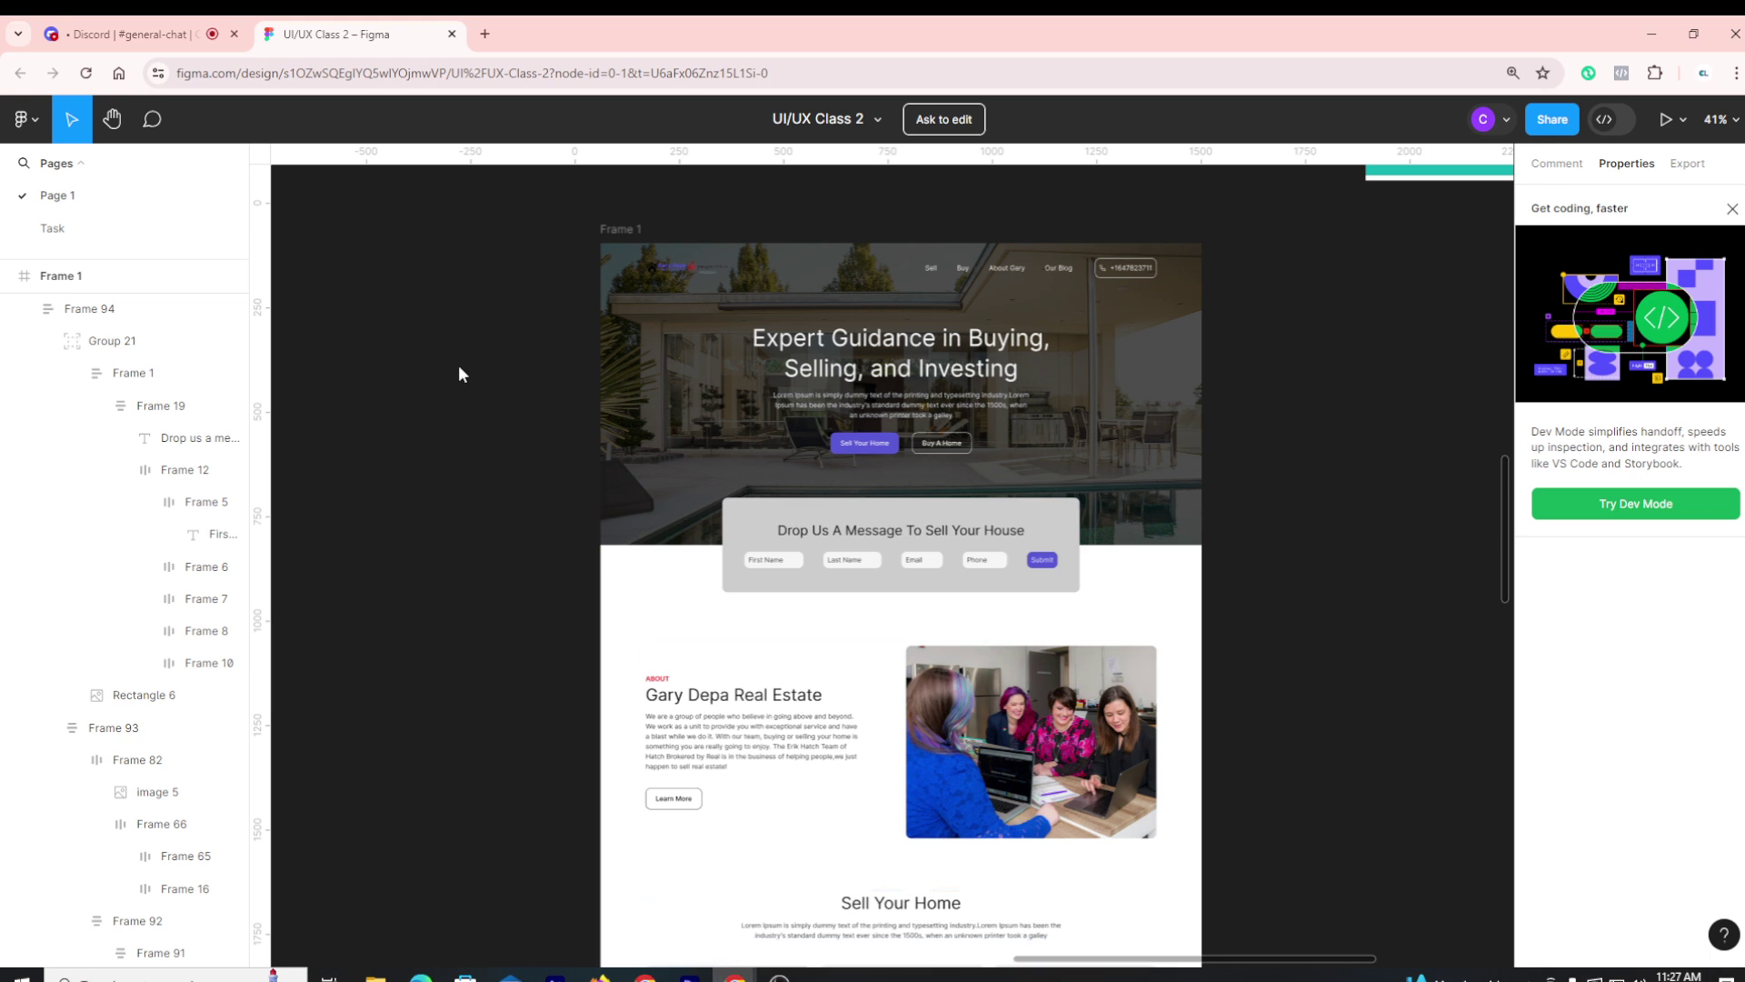
Return to the Figma file browser and import the local file Real Estate Agent 010624.fig
left_click(27, 119)
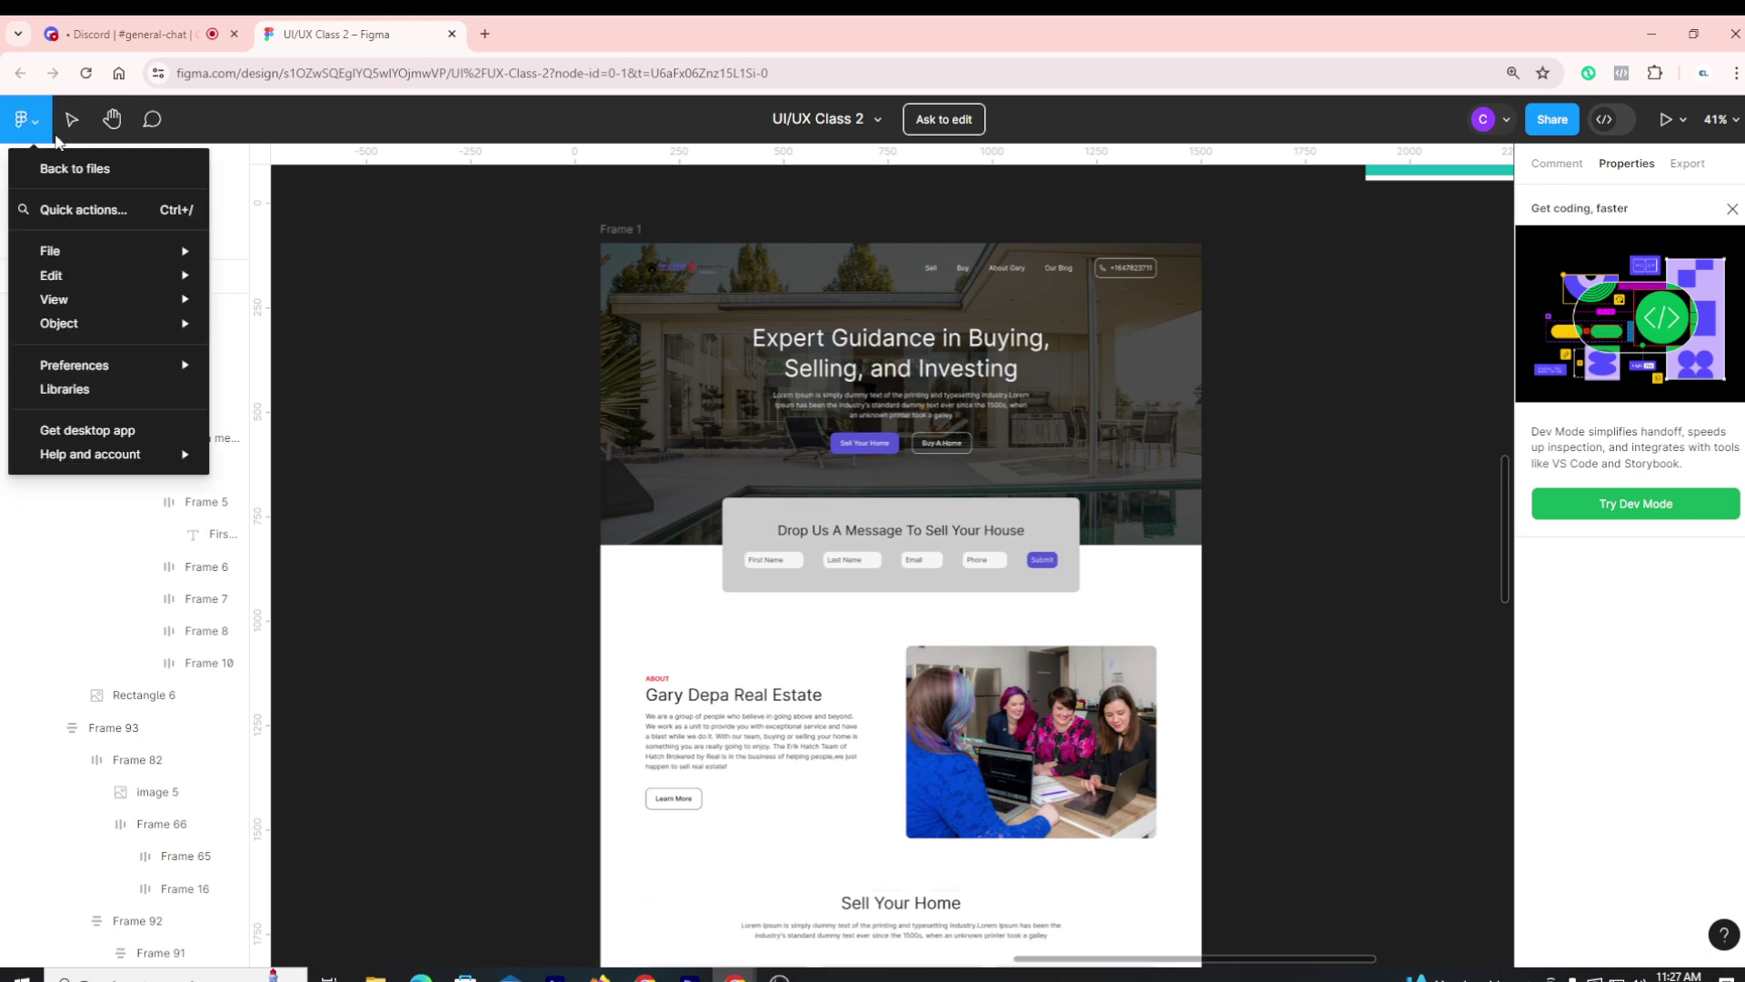
left_click(70, 170)
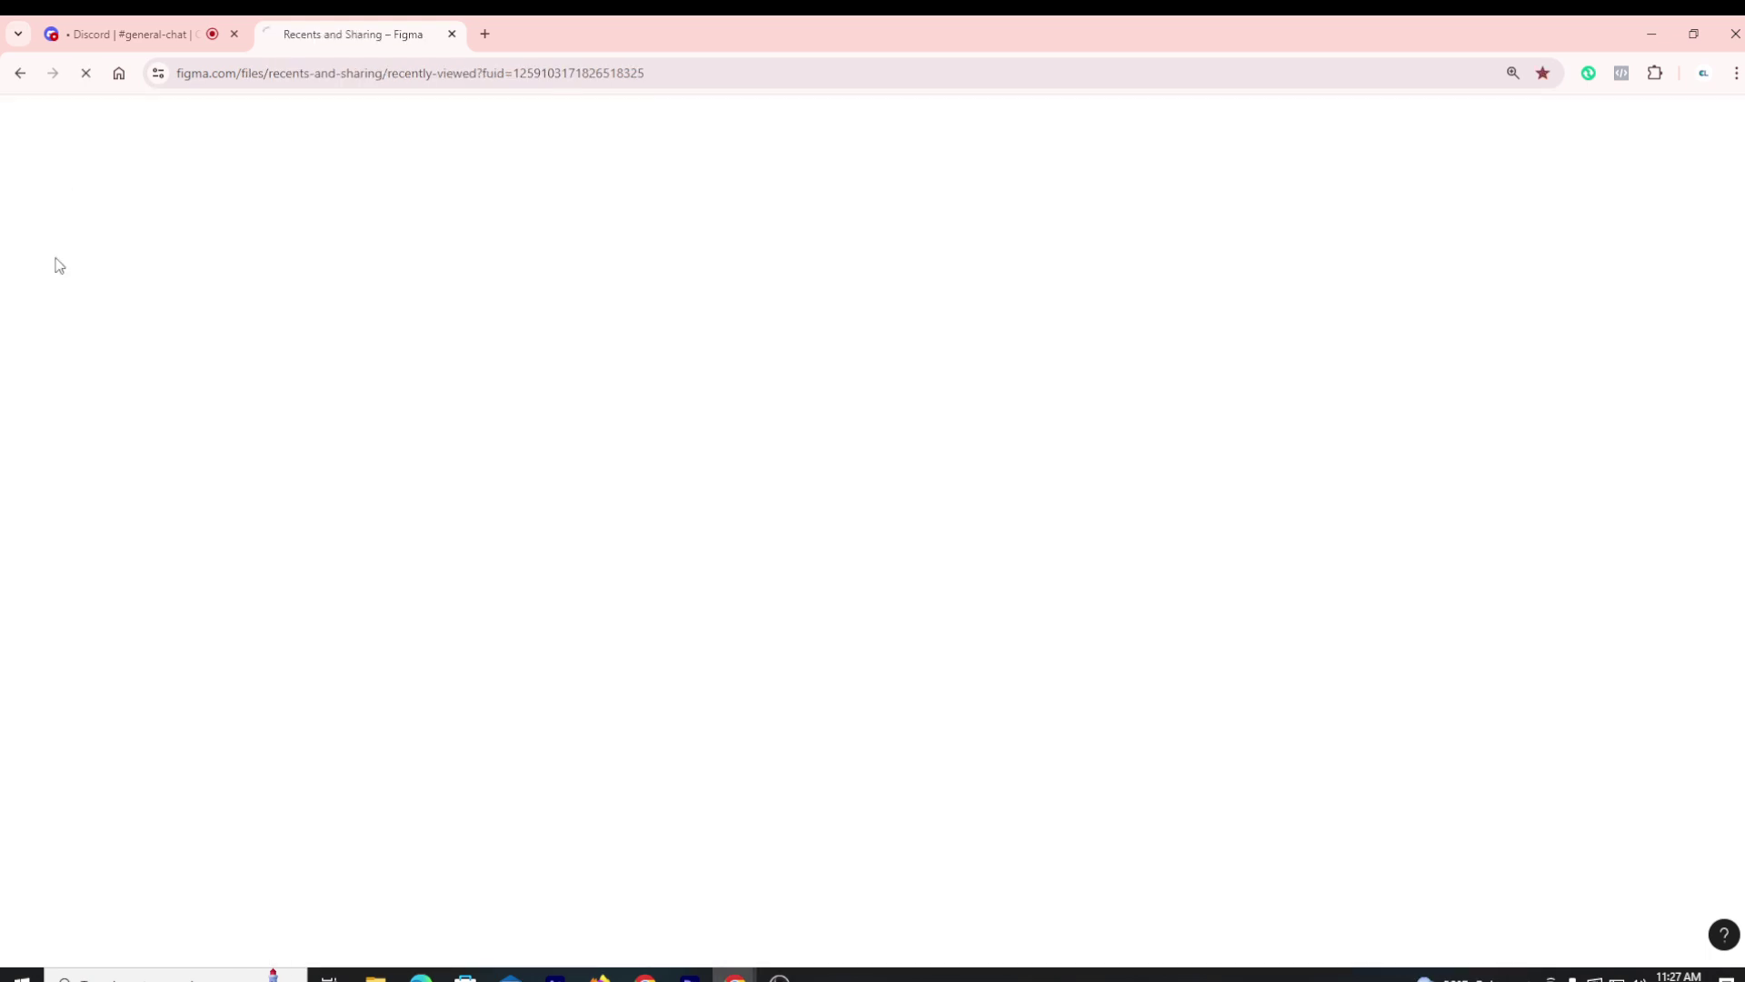
mouse_move(375, 974)
key("alt+Tab")
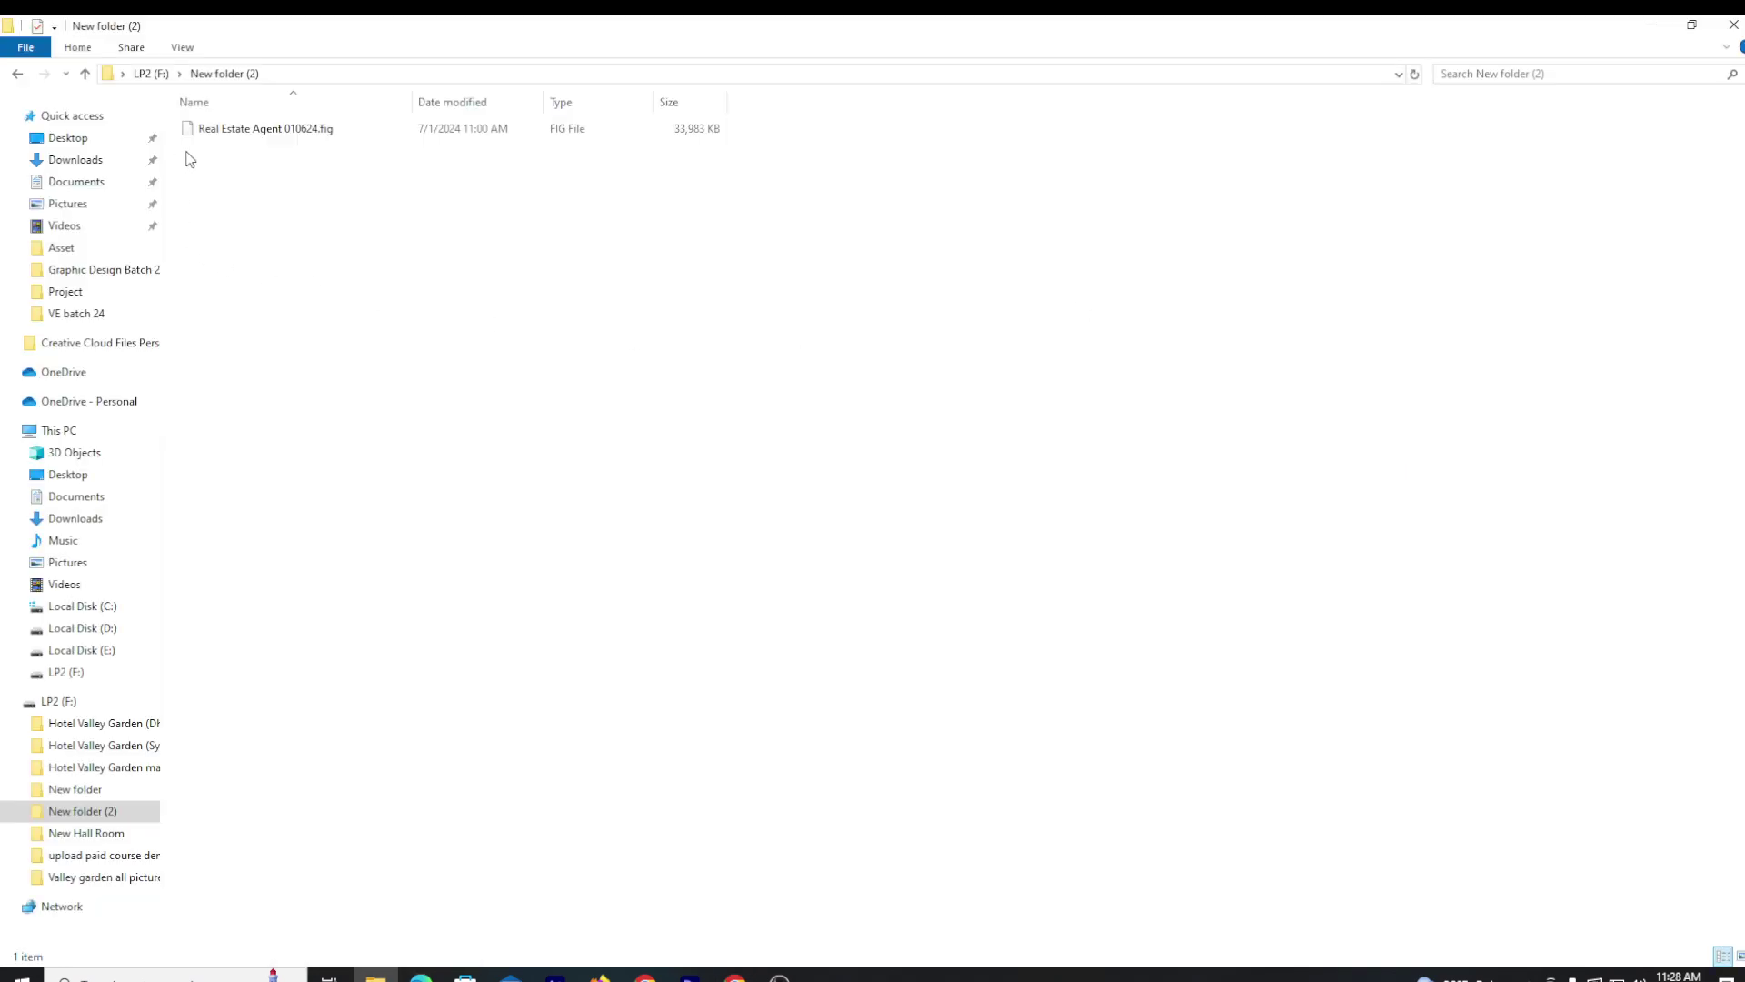
left_click_drag(235, 131, 1017, 616)
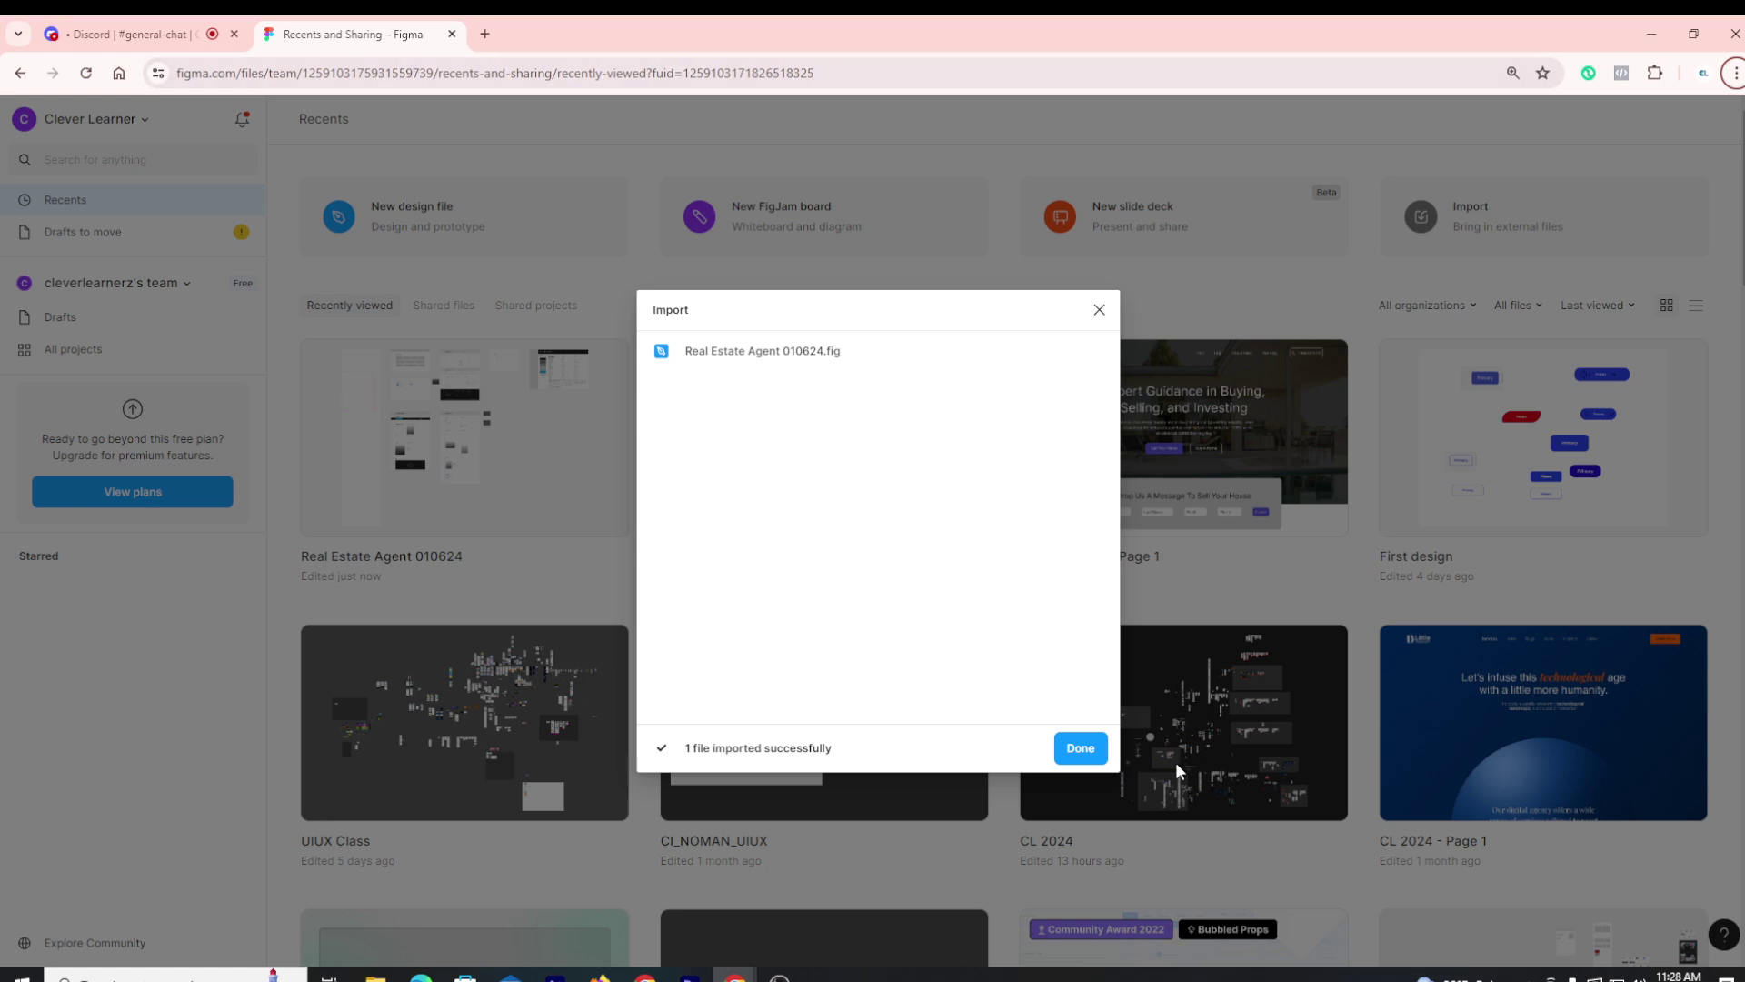
left_click(1083, 749)
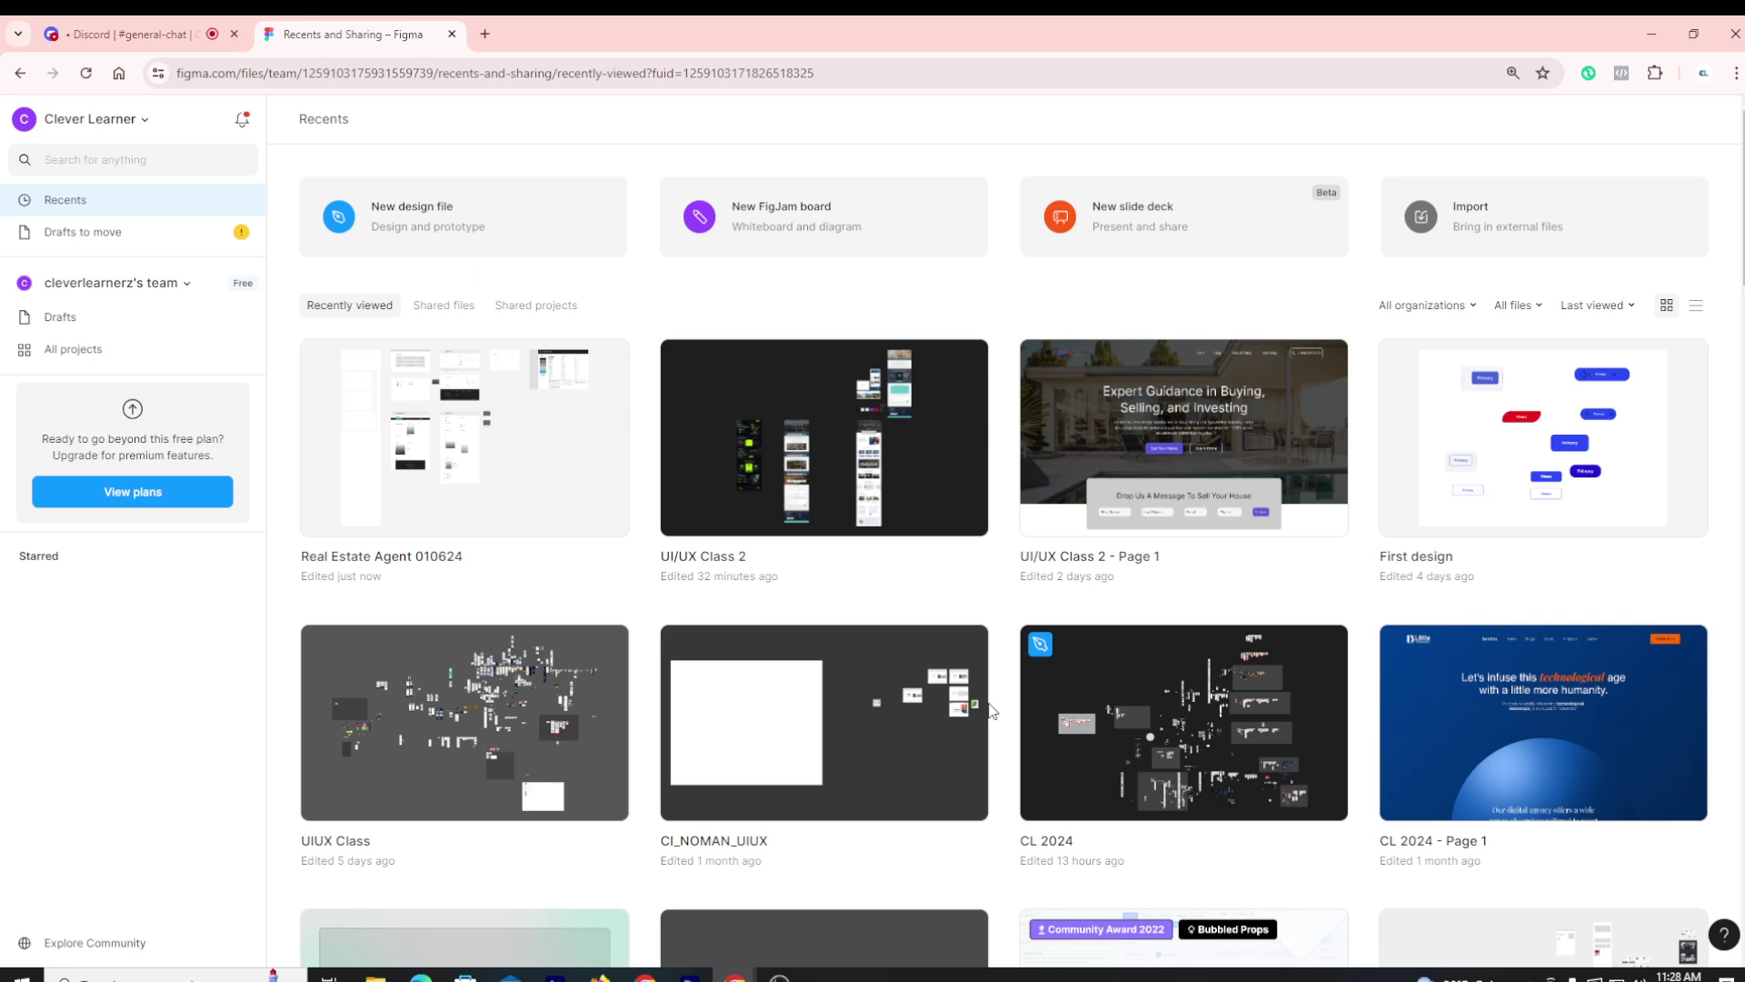
Open the imported Real Estate Agent 010624 file, show its Main Design page and hide the rulers
left_click(520, 488)
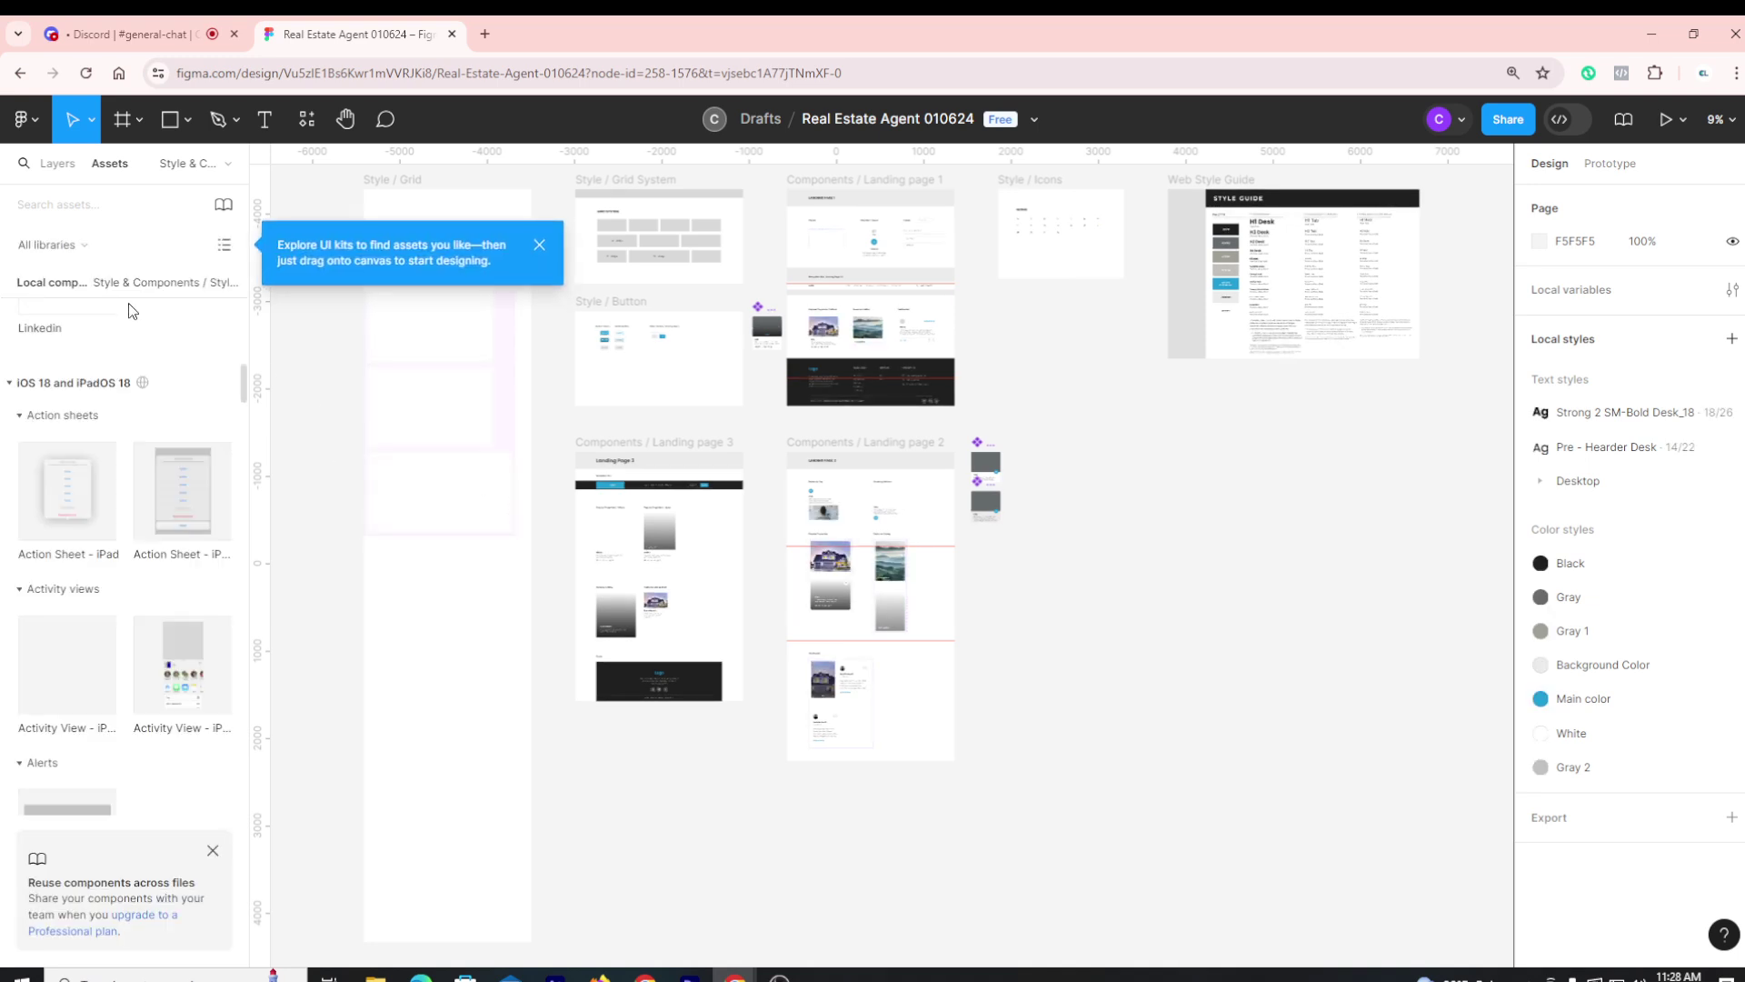
left_click(222, 249)
left_click(222, 248)
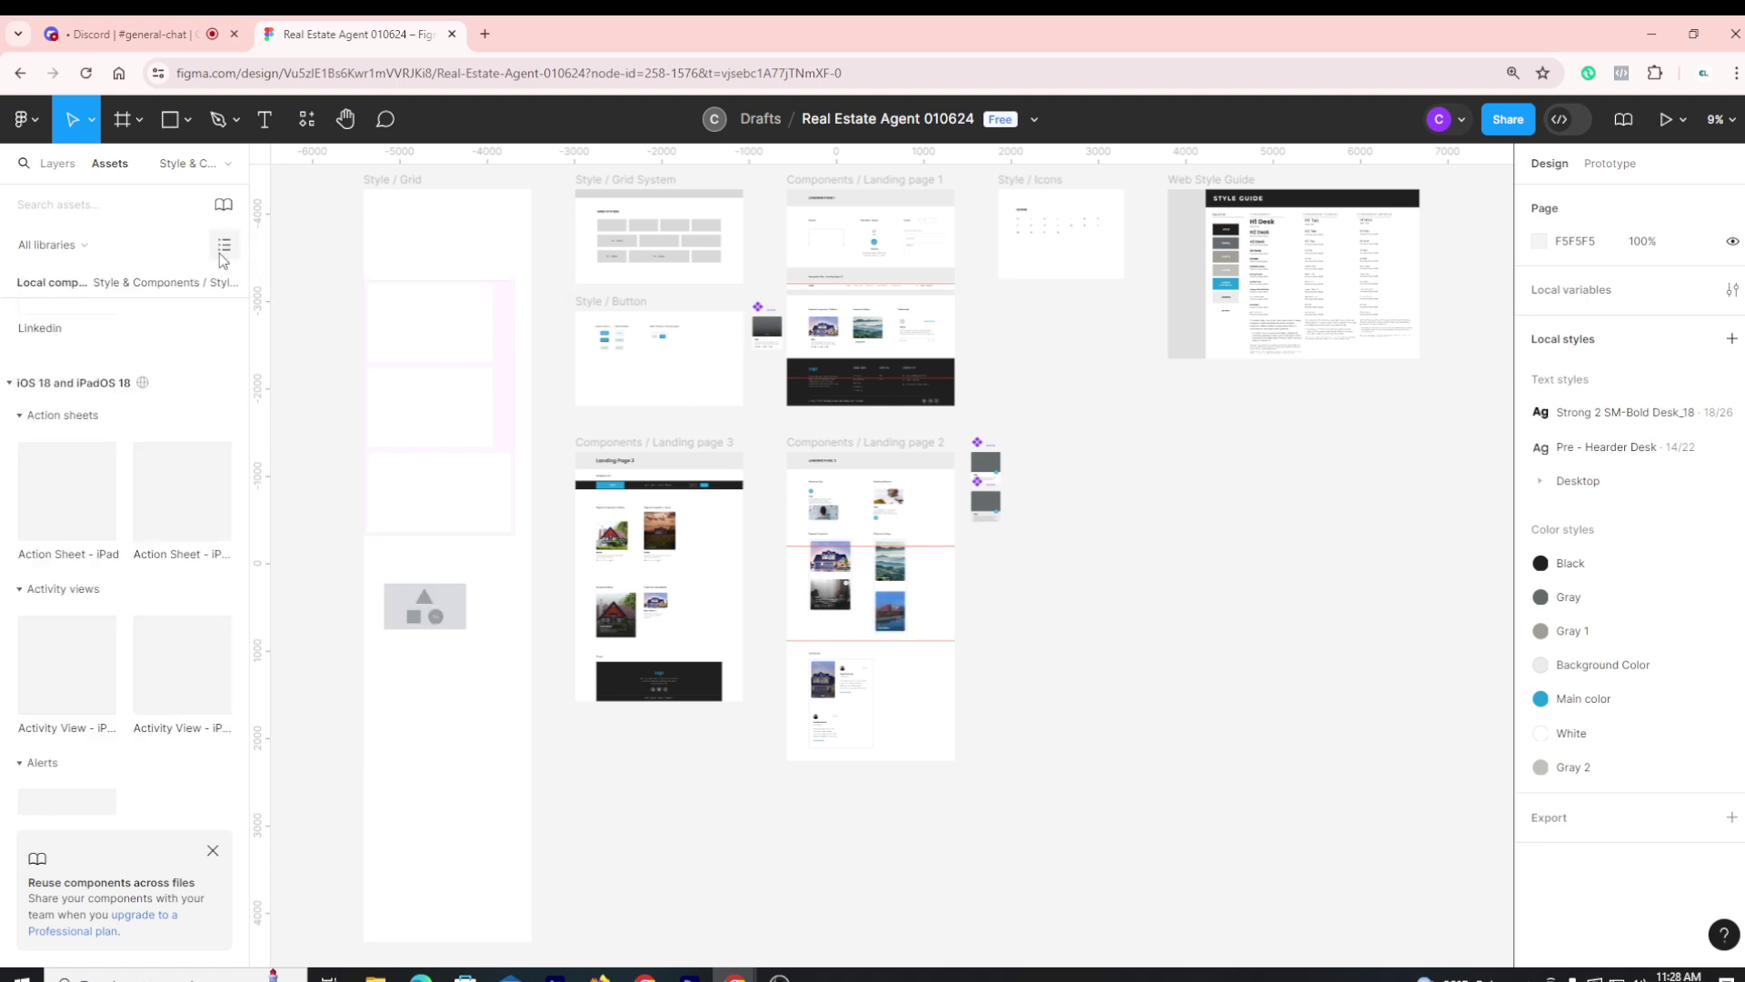
left_click(55, 165)
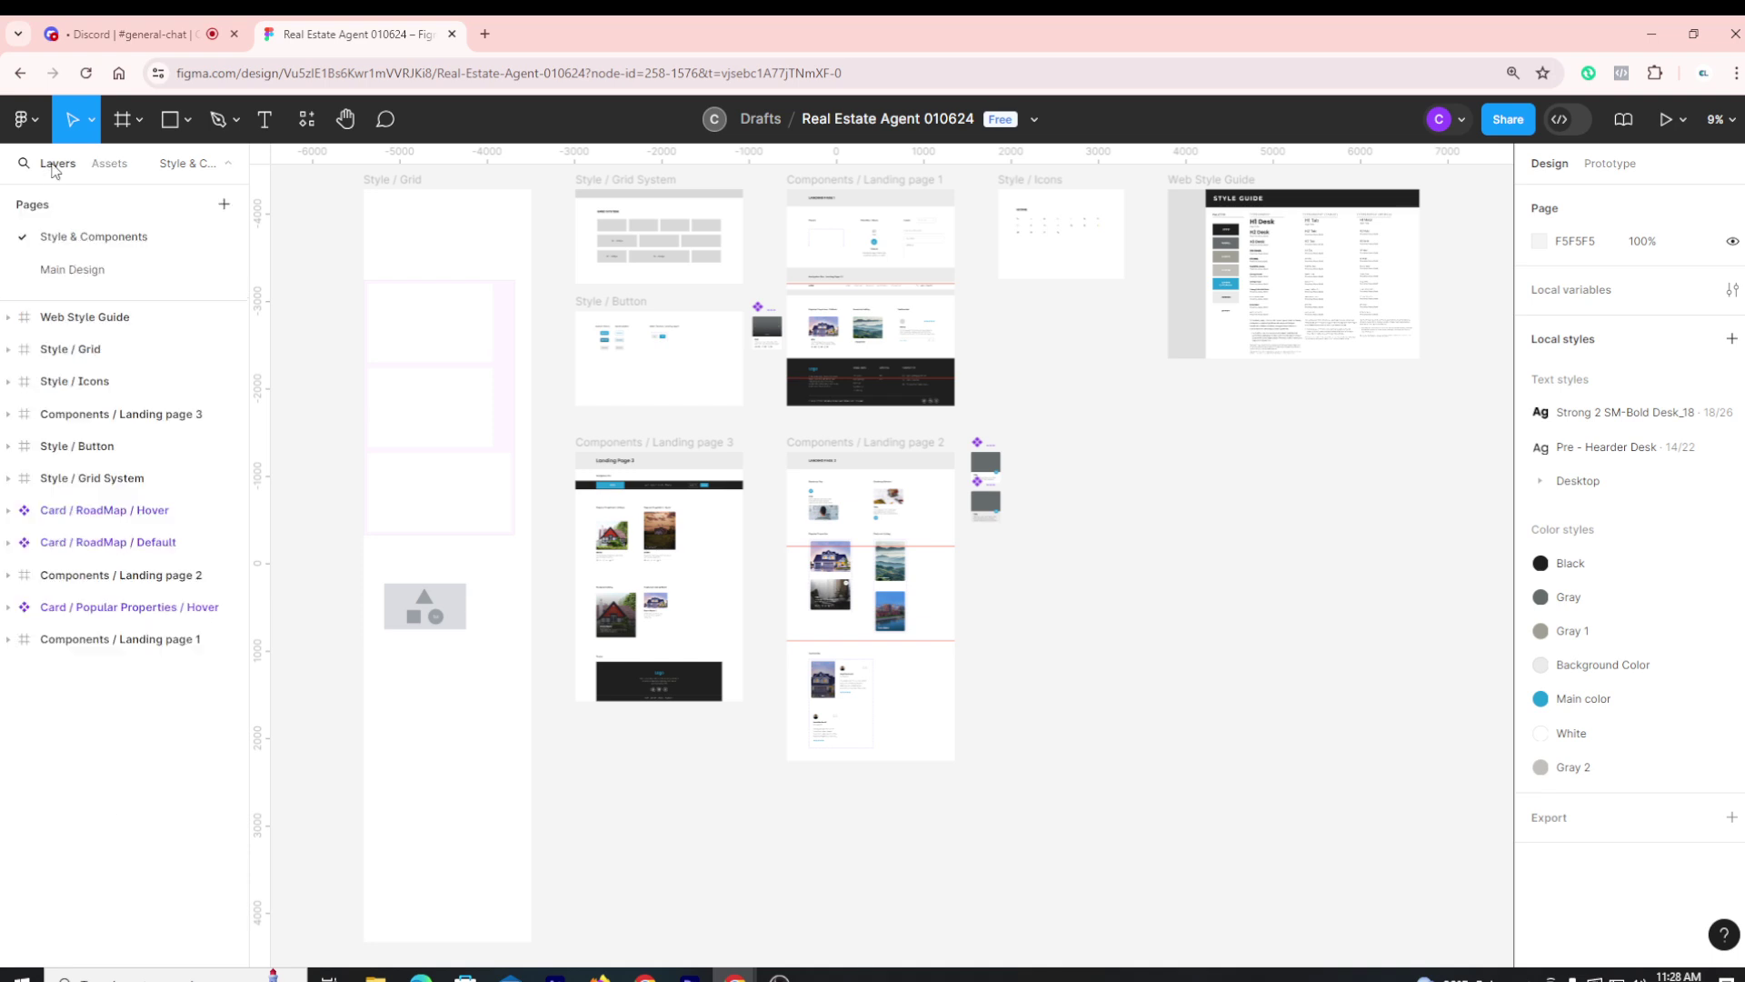
left_click(88, 273)
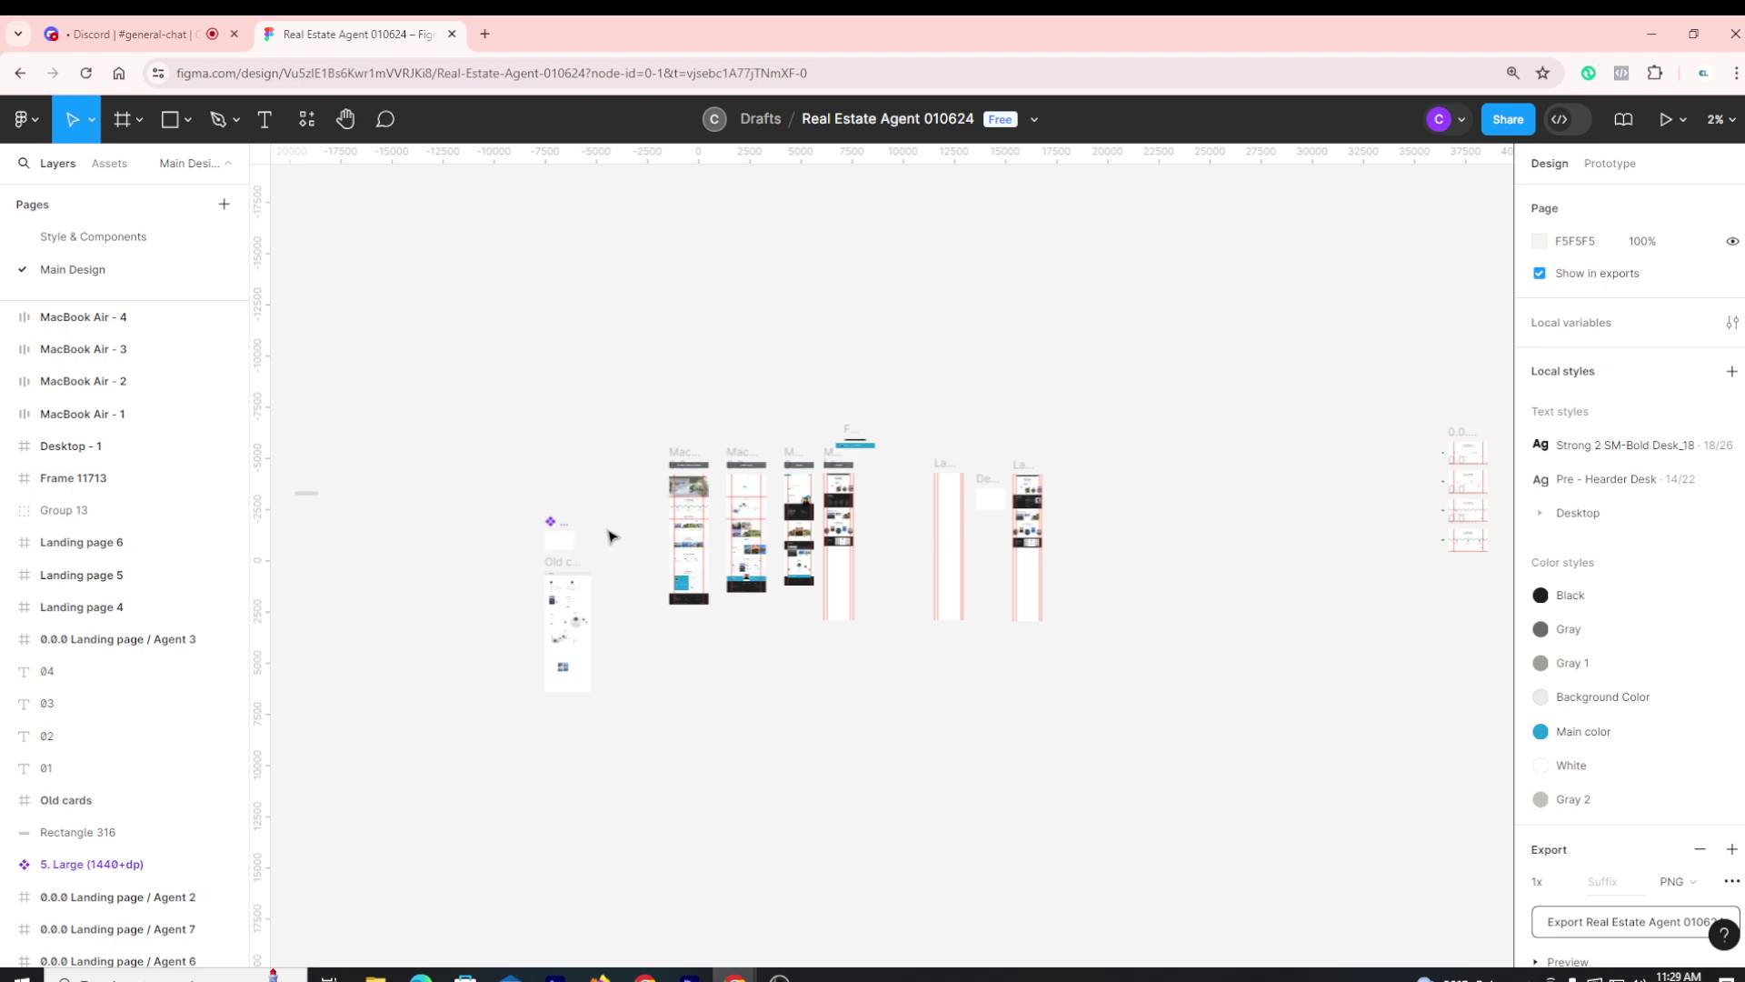
key("shift+r")
Examine the hero section of the Agent 1 landing page under the Traditional / Minimalist Layout heading
scroll(634, 525, "up", 10)
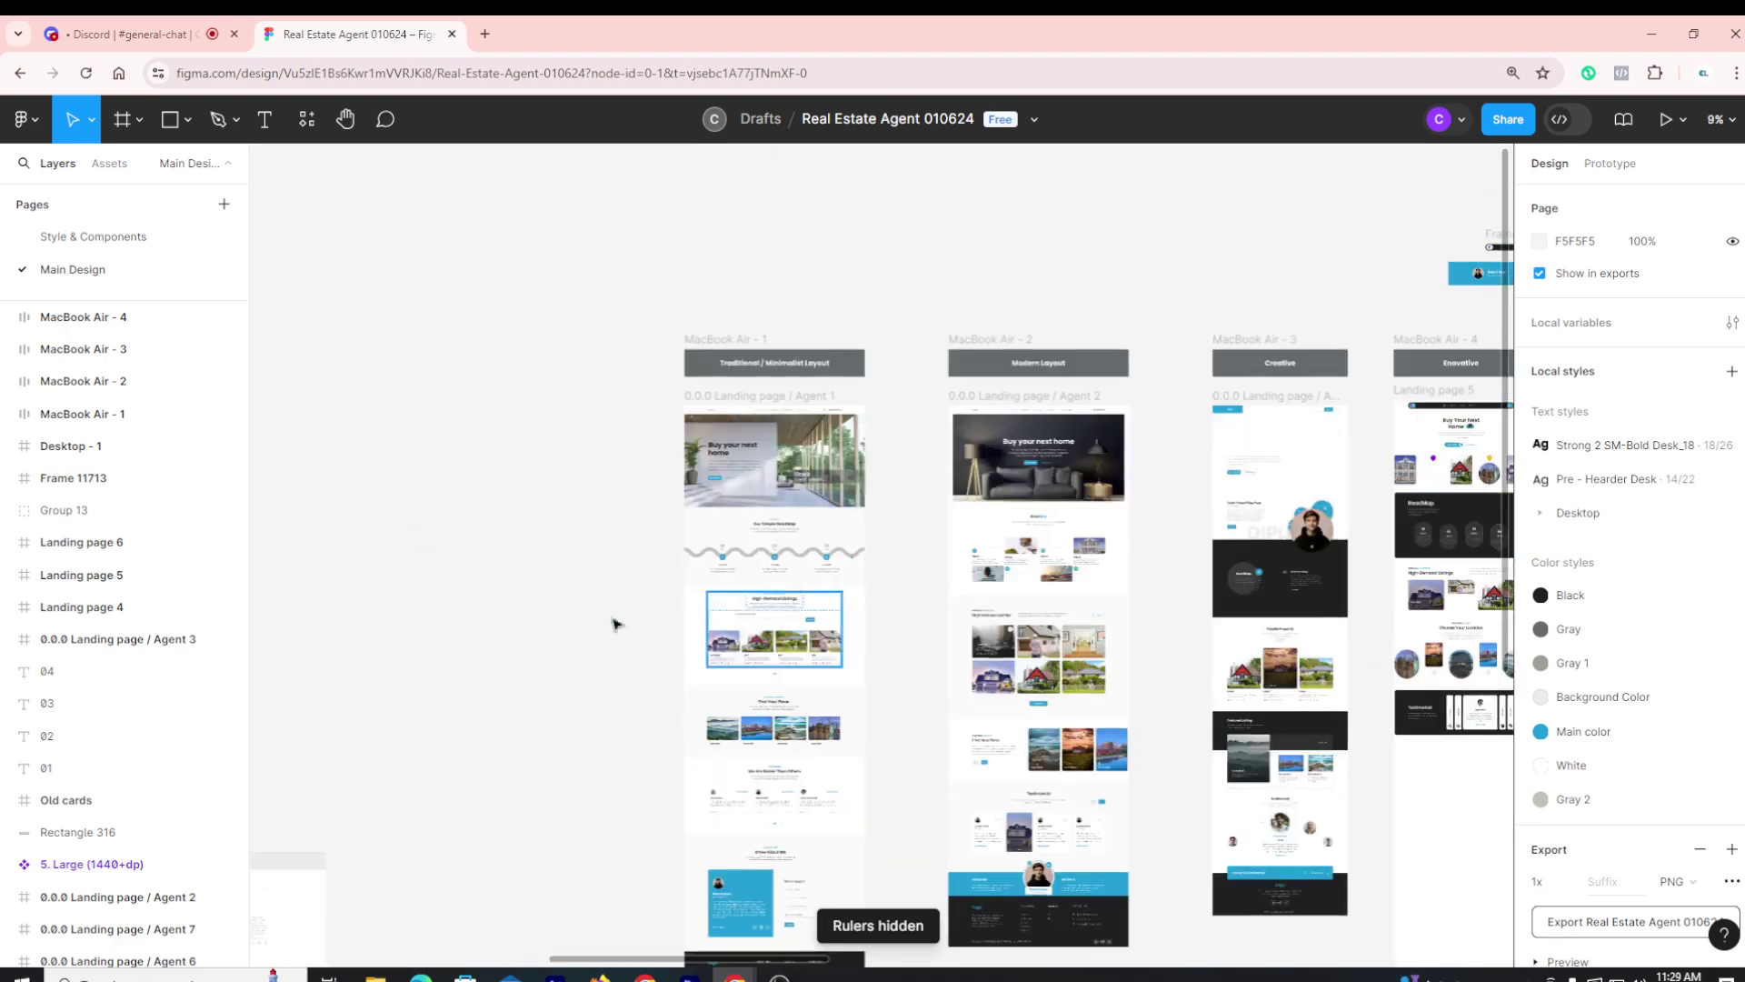
scroll(615, 616, "down", 3)
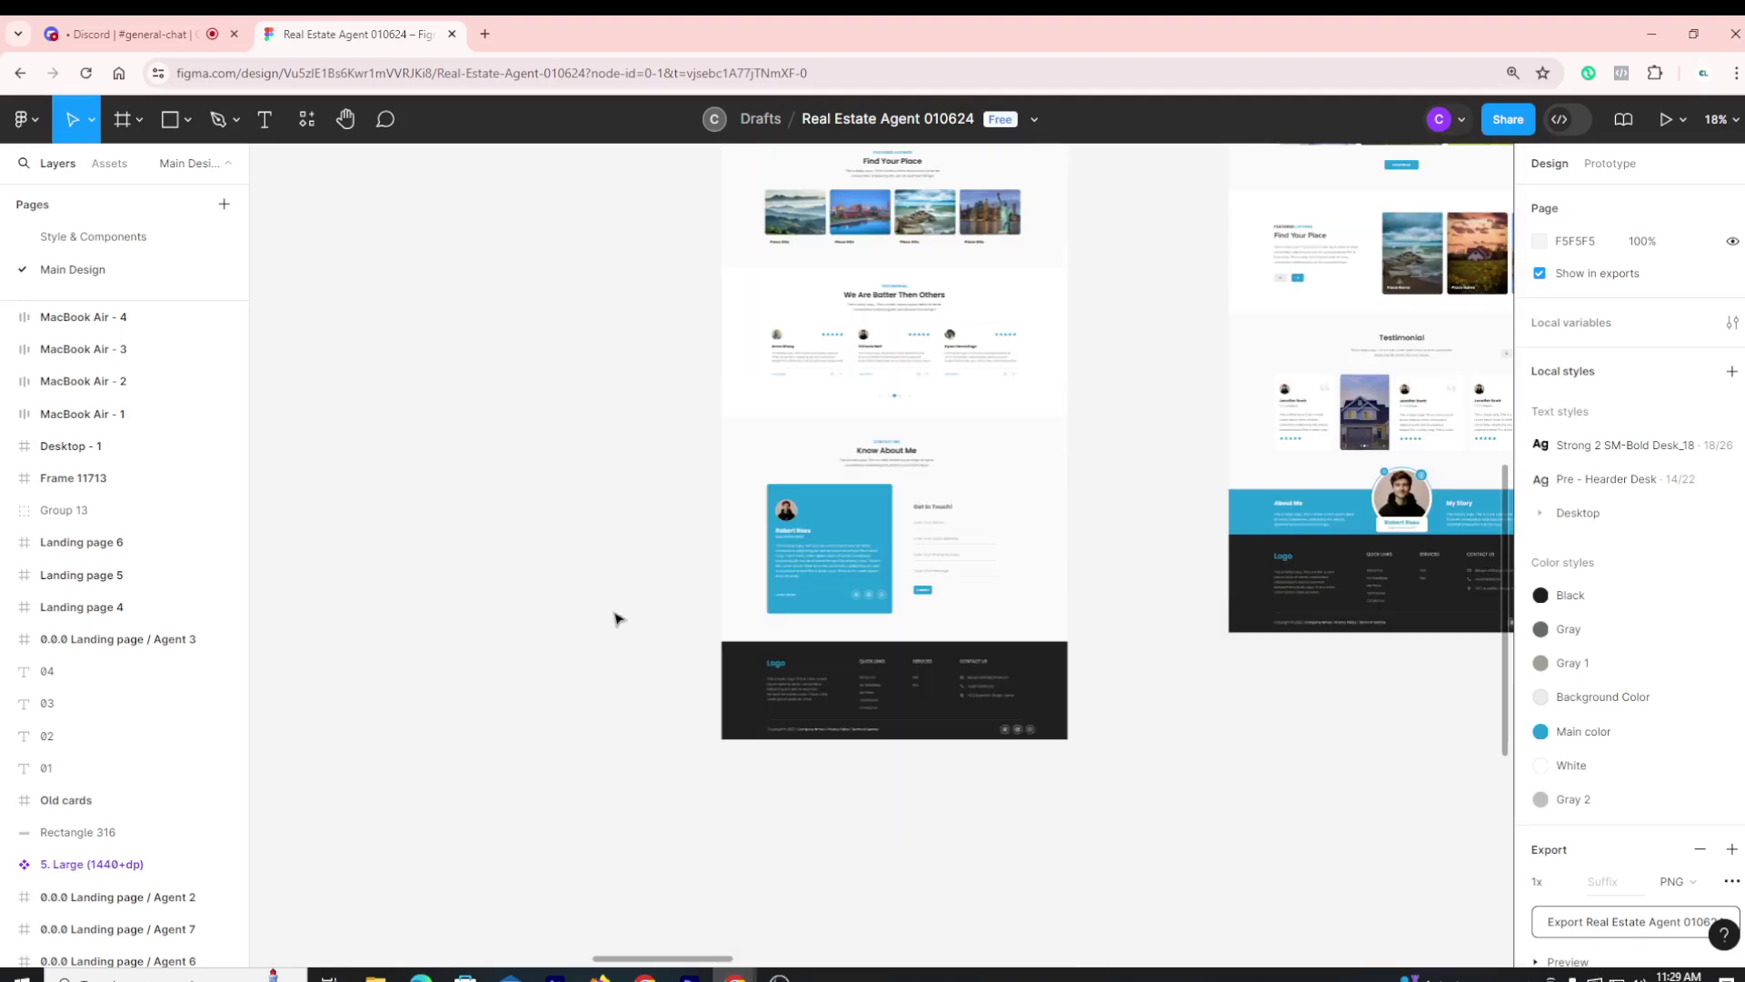
scroll(641, 621, "up", 10)
scroll(745, 198, "up", 2)
scroll(746, 198, "up", 3)
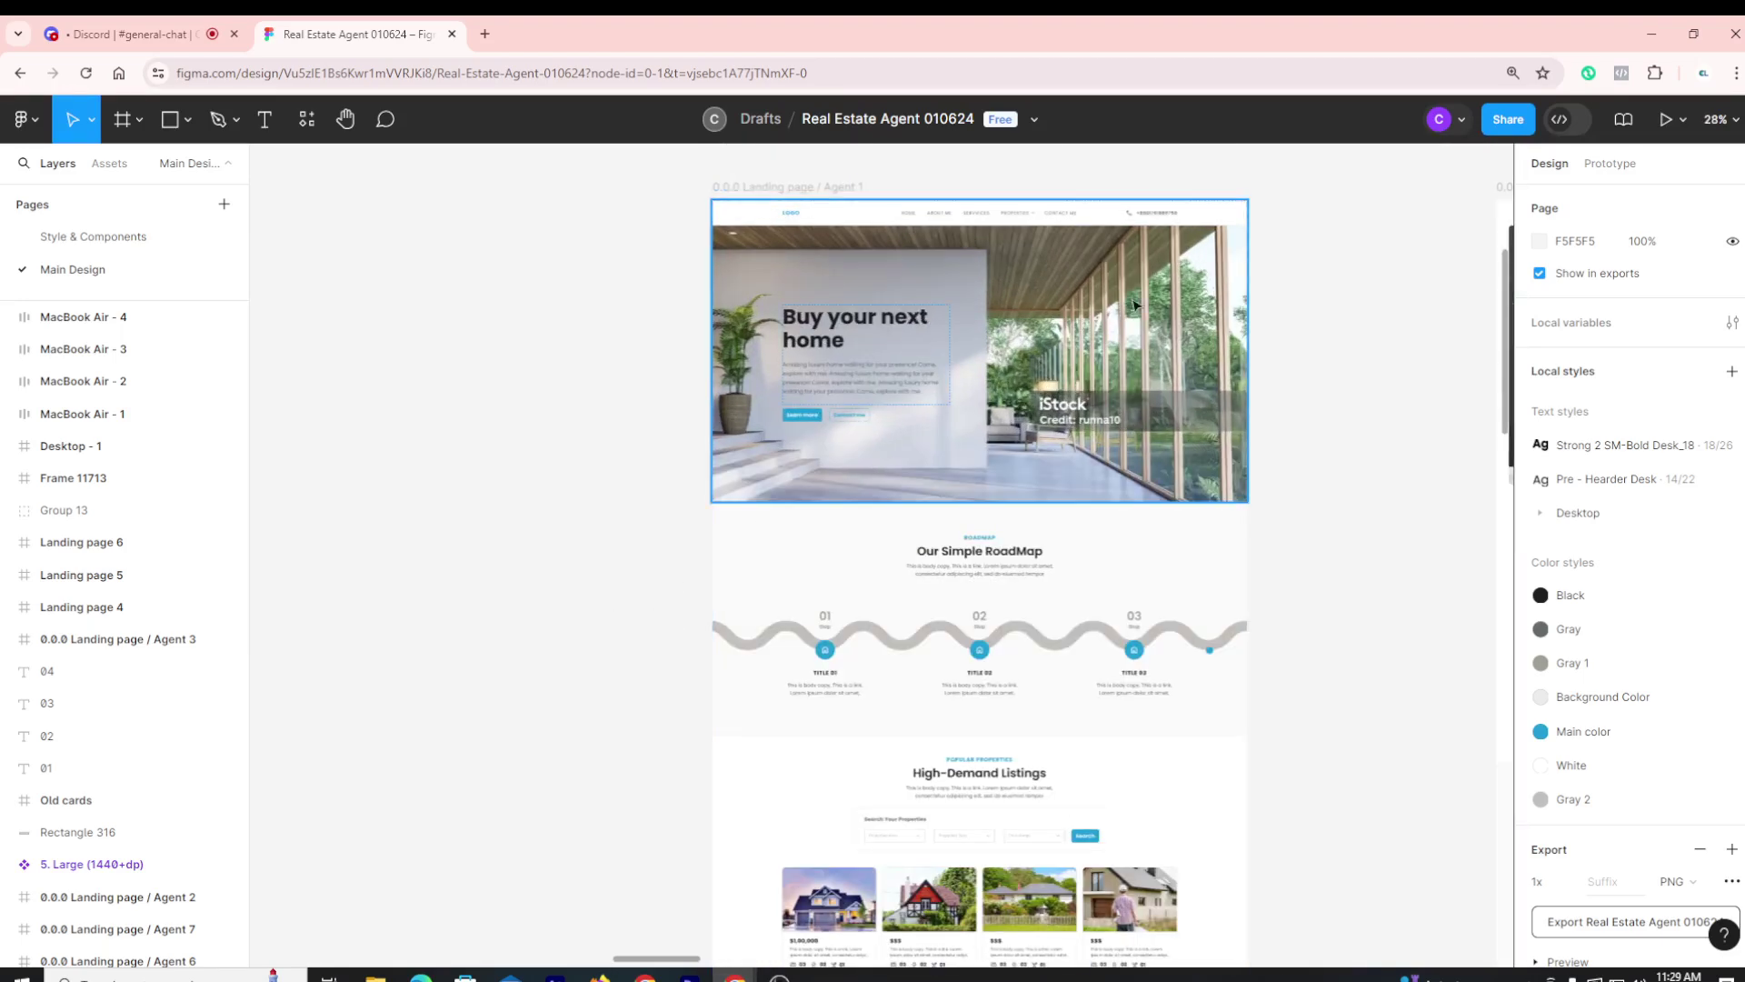
scroll(1306, 363, "up", 2)
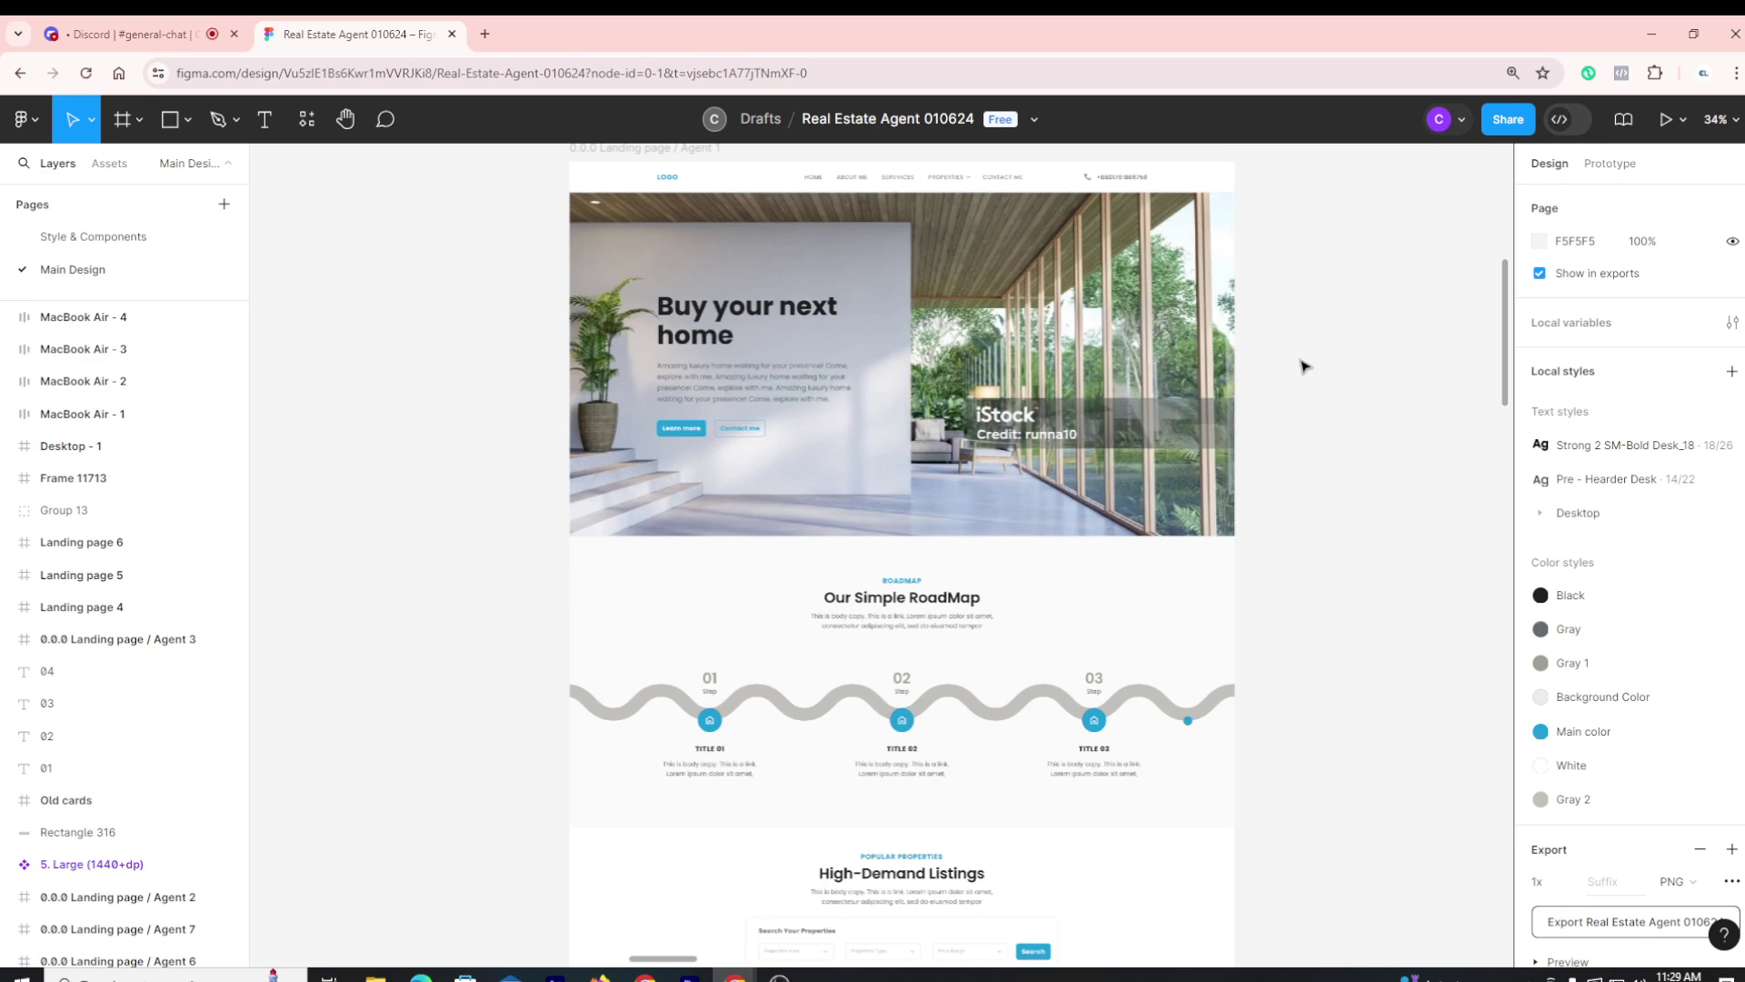
left_click(1044, 380)
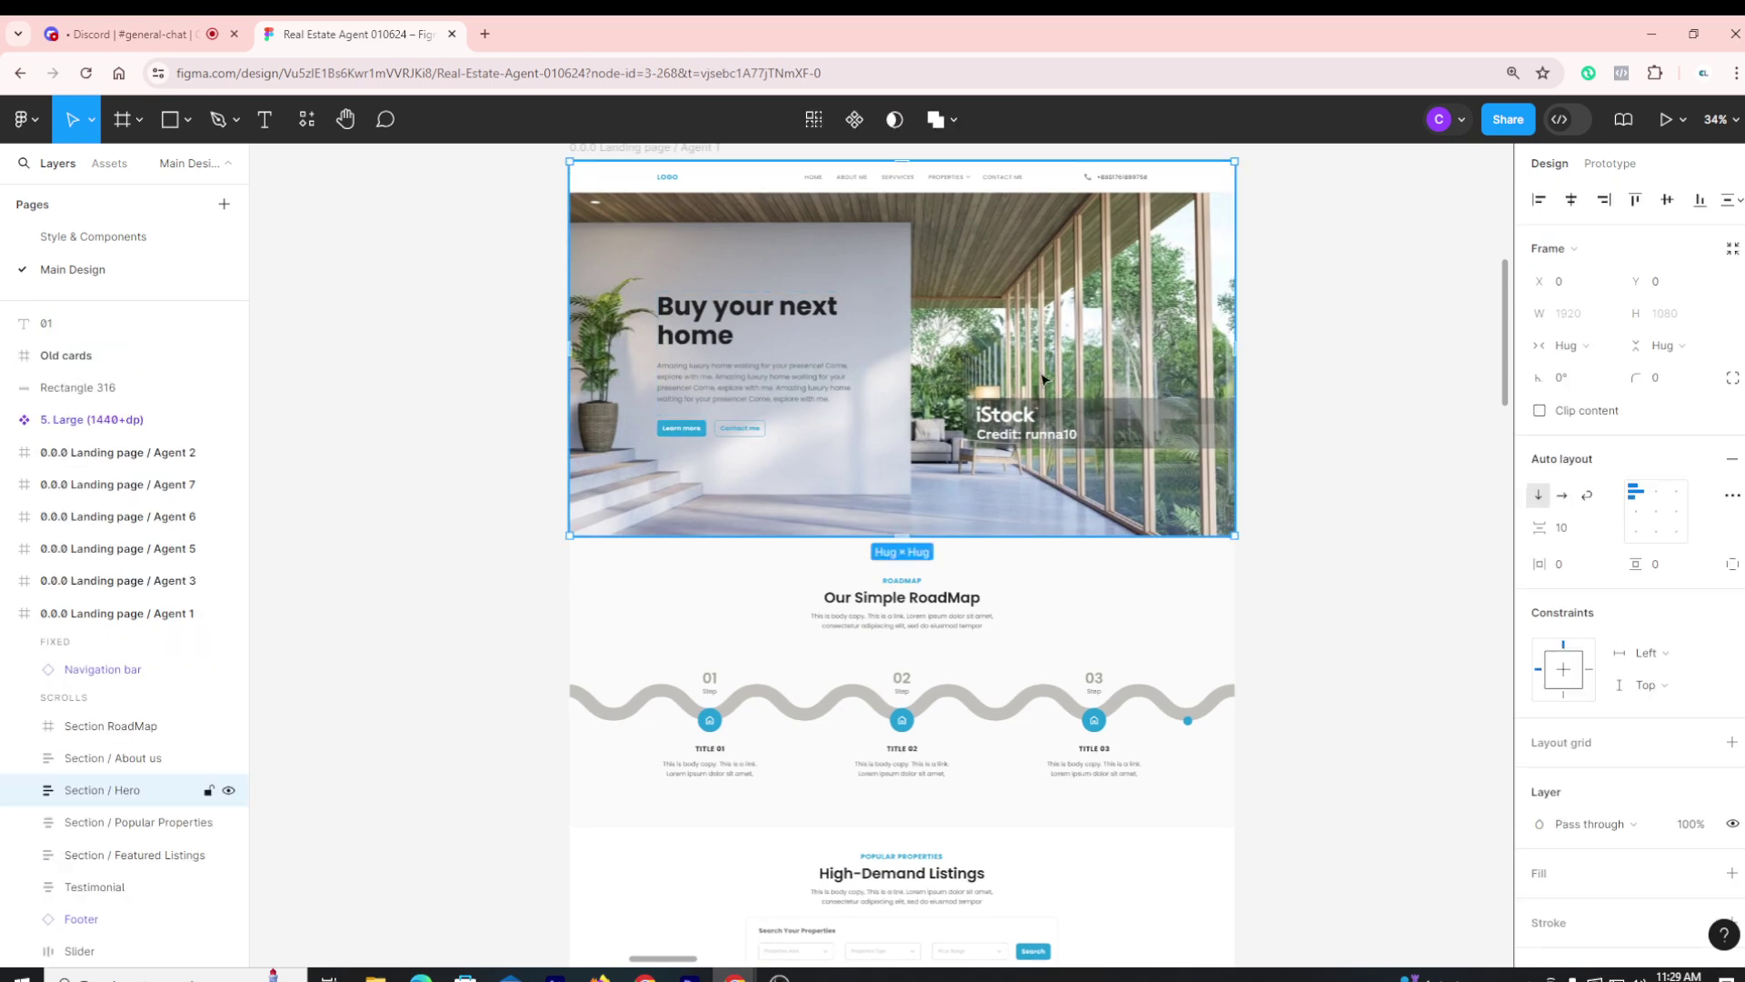
scroll(1041, 380, "up", 2)
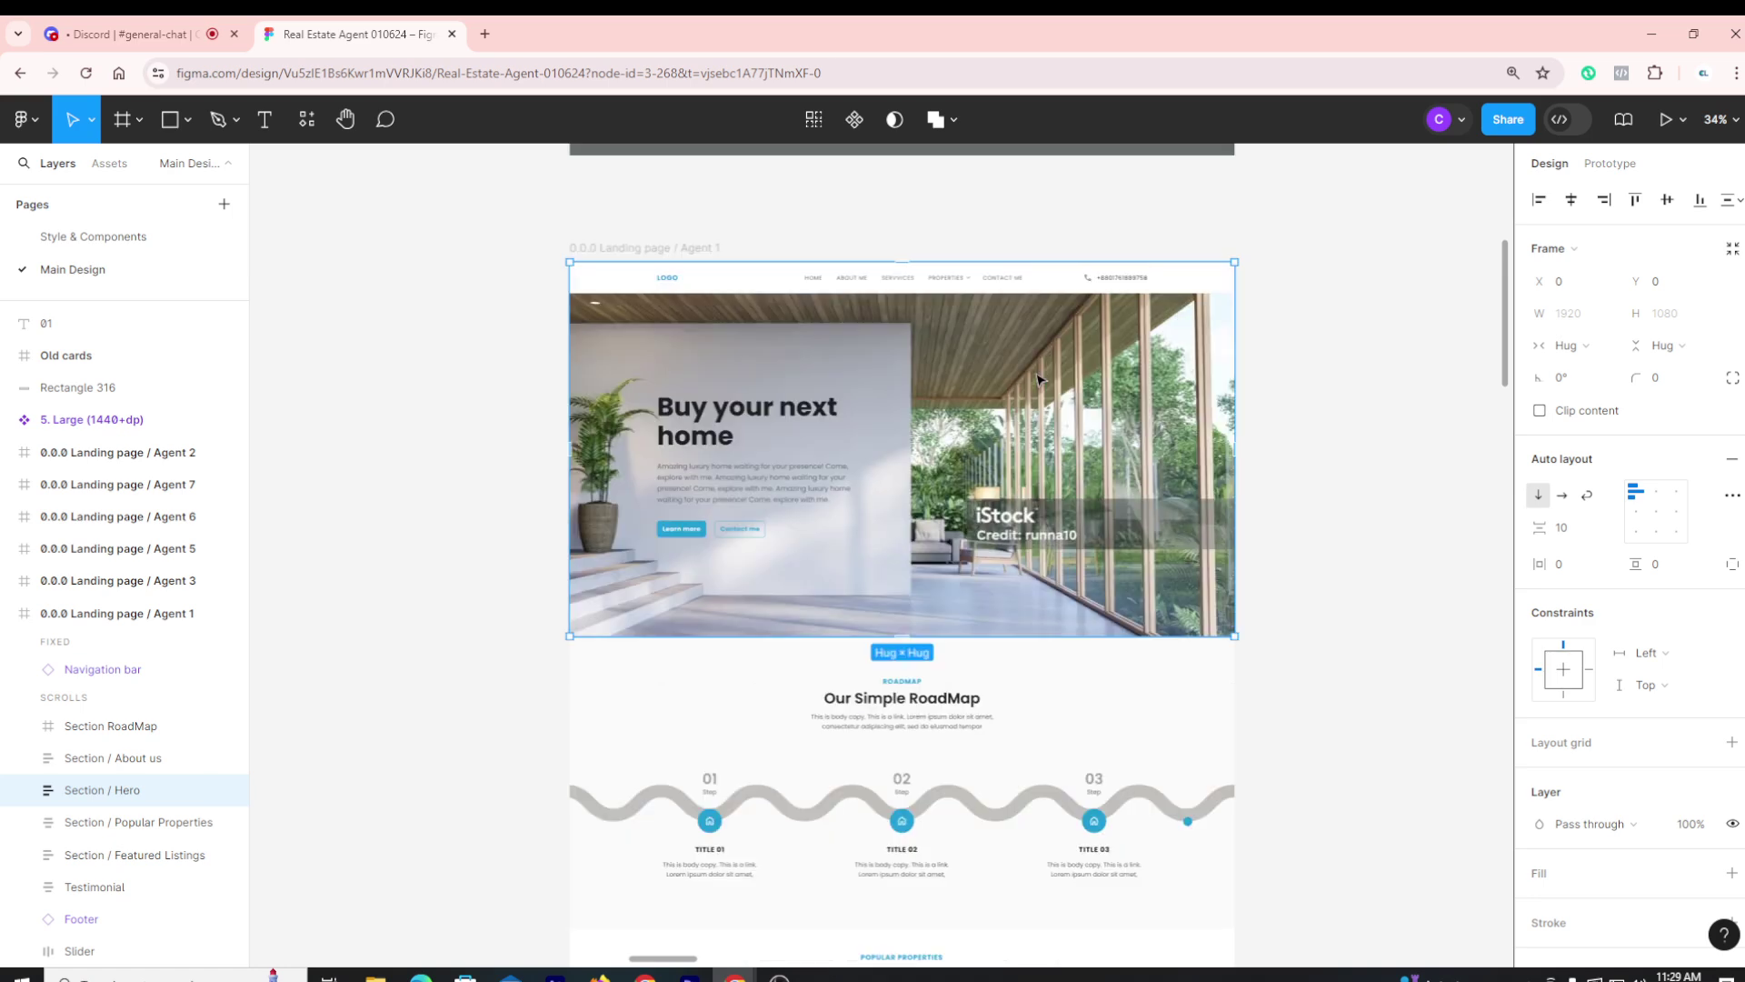
left_click(1302, 418)
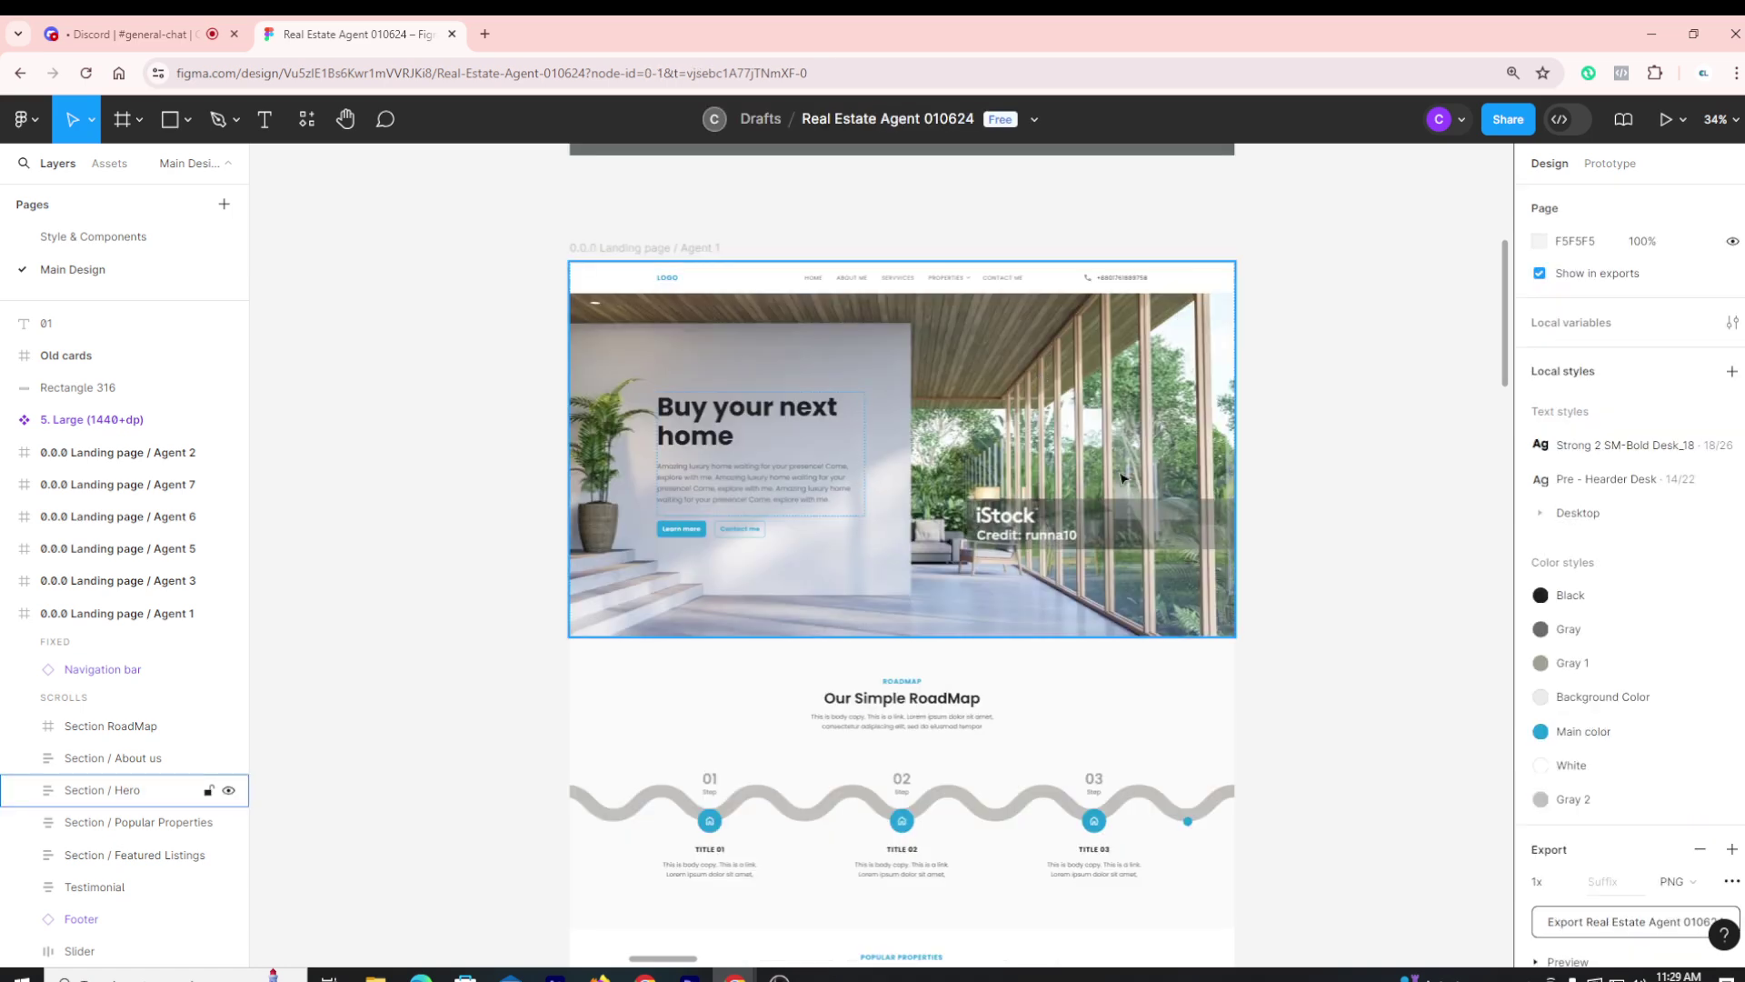
Examine the Agent 1 landing page section by section, from the roadmap down to the footer
scroll(1141, 474, "down", 5)
left_click(1013, 491)
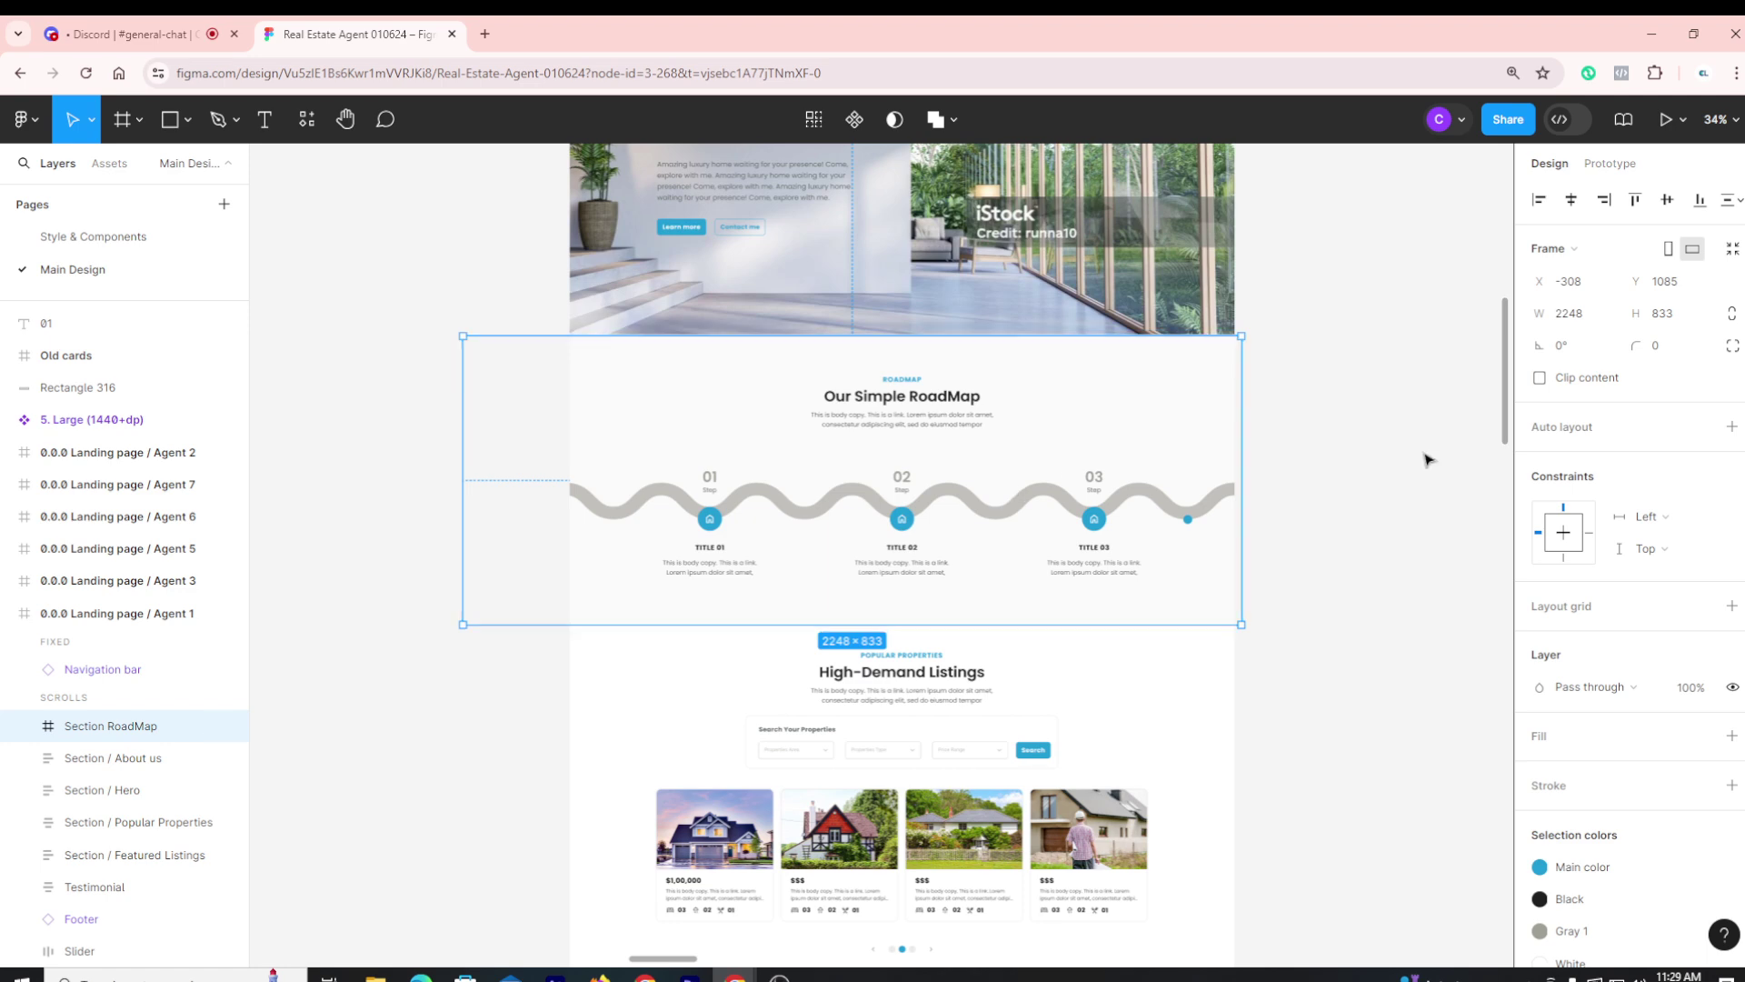
left_click(1409, 479)
scroll(1409, 479, "down", 5)
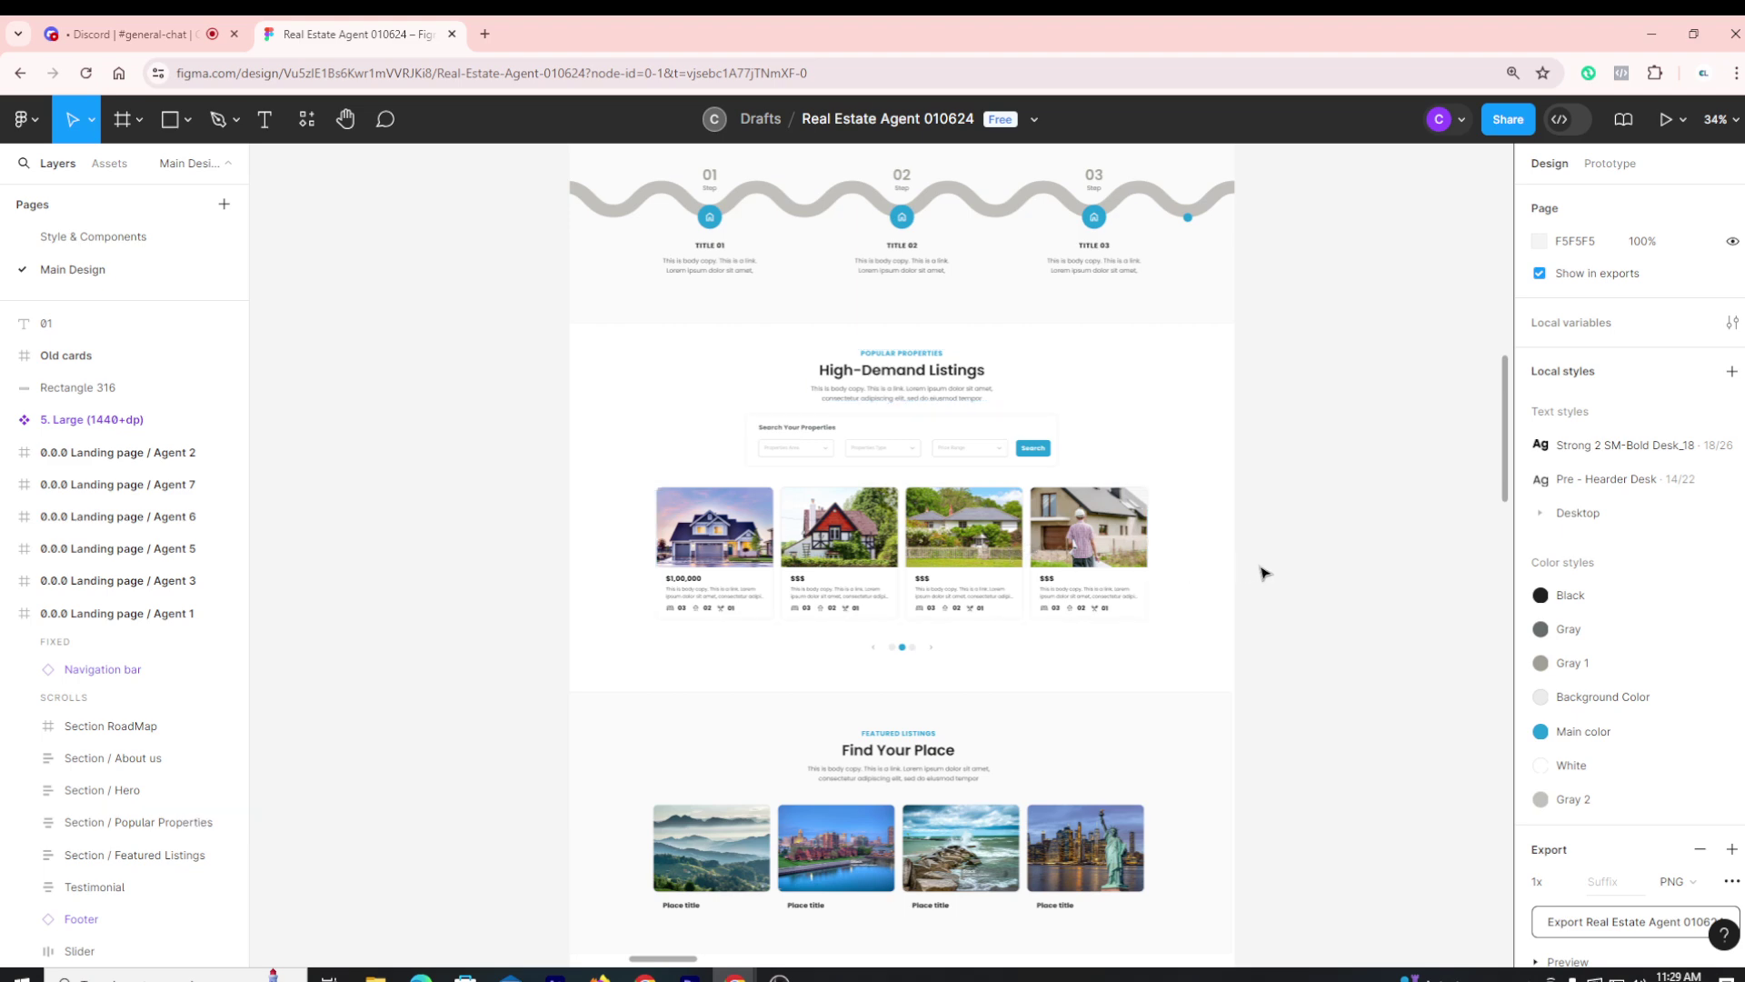
scroll(1271, 550, "down", 3)
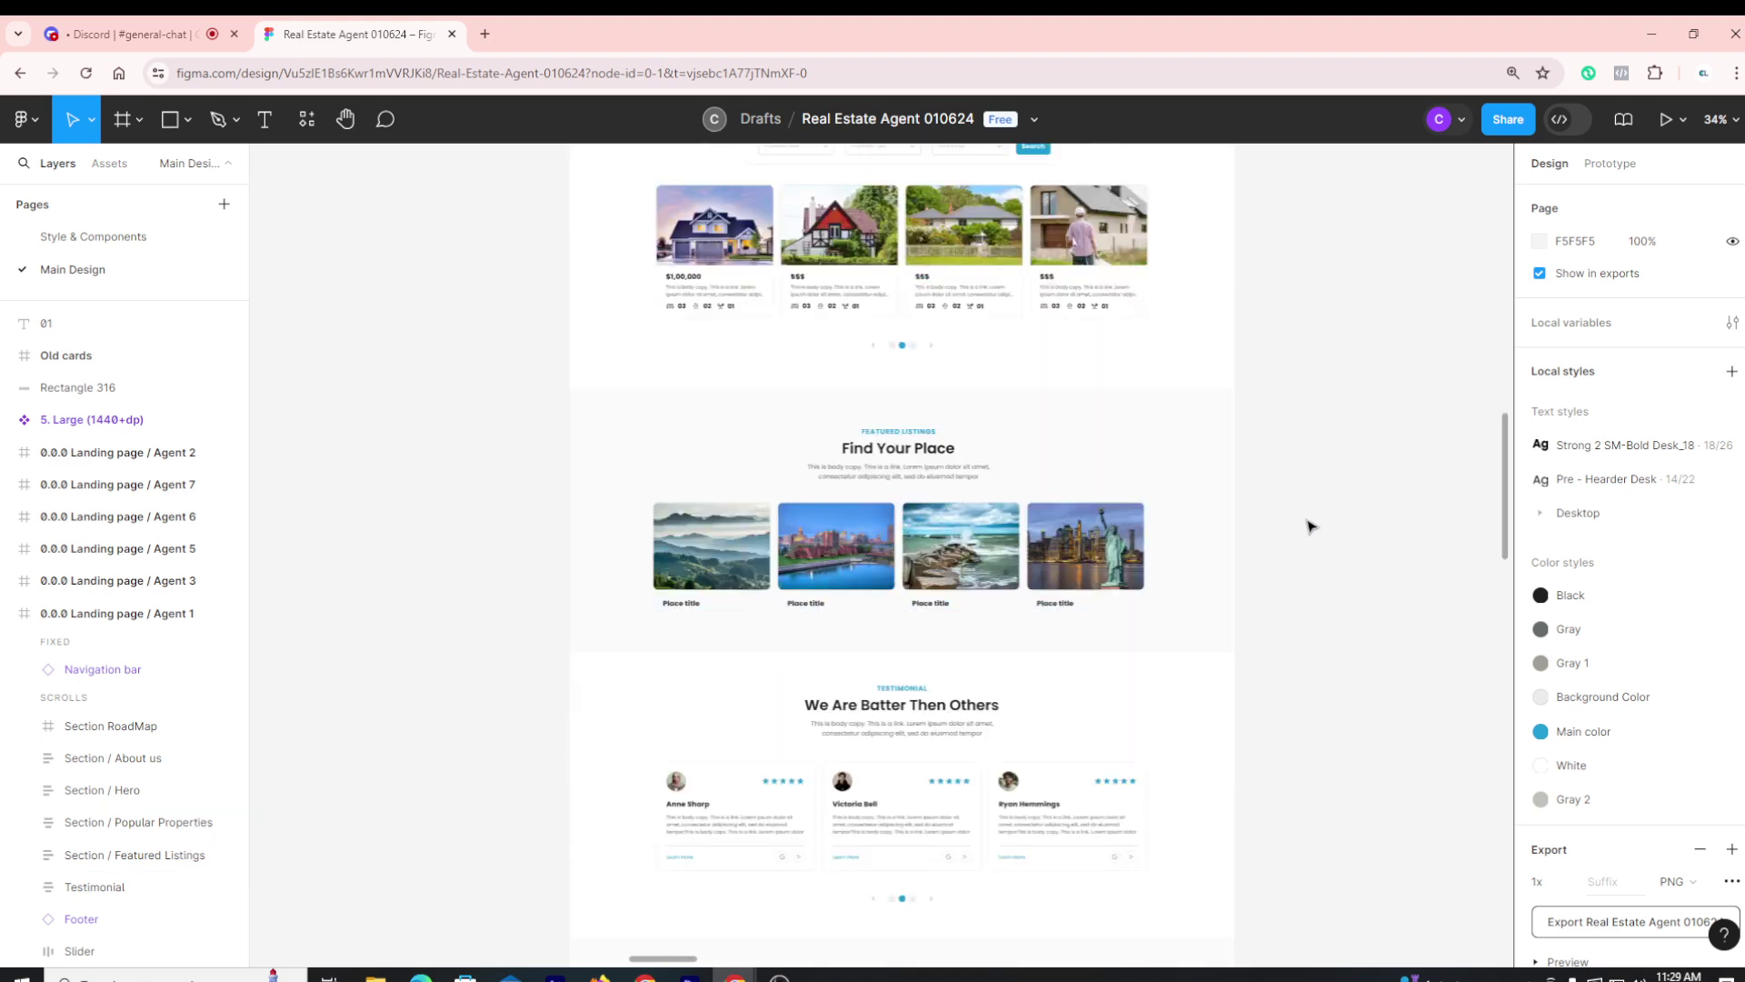
scroll(1305, 529, "down", 2)
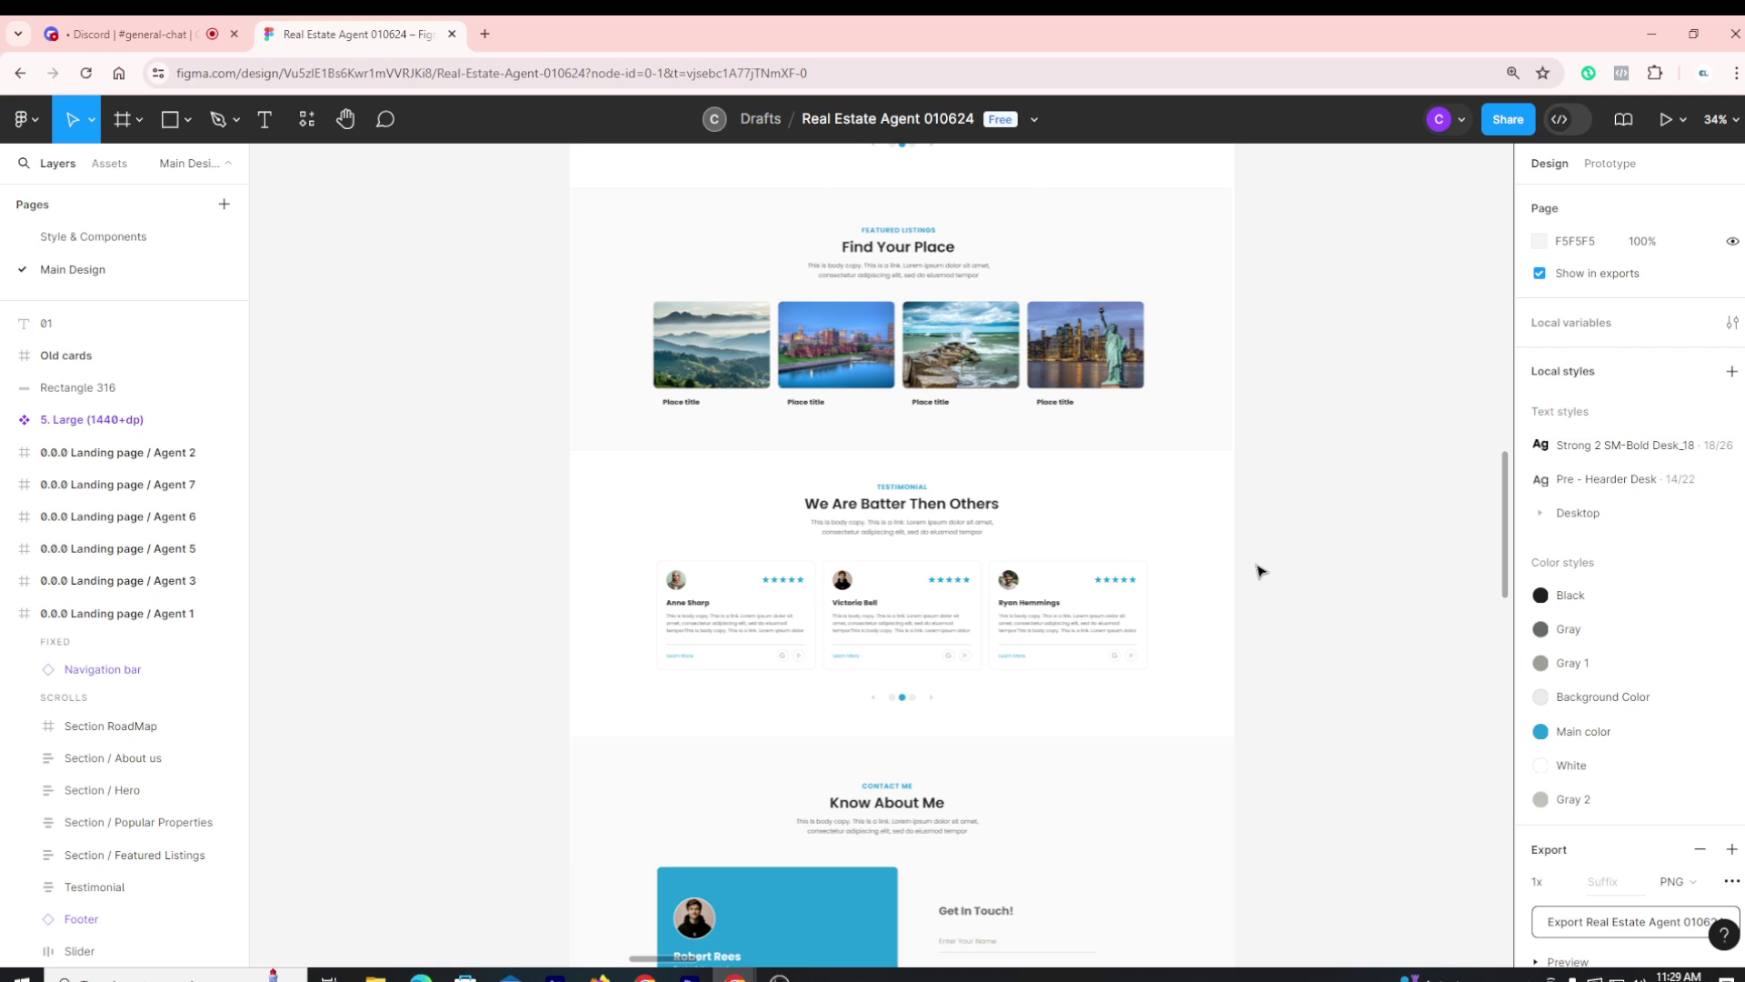
scroll(1254, 573, "down", 3)
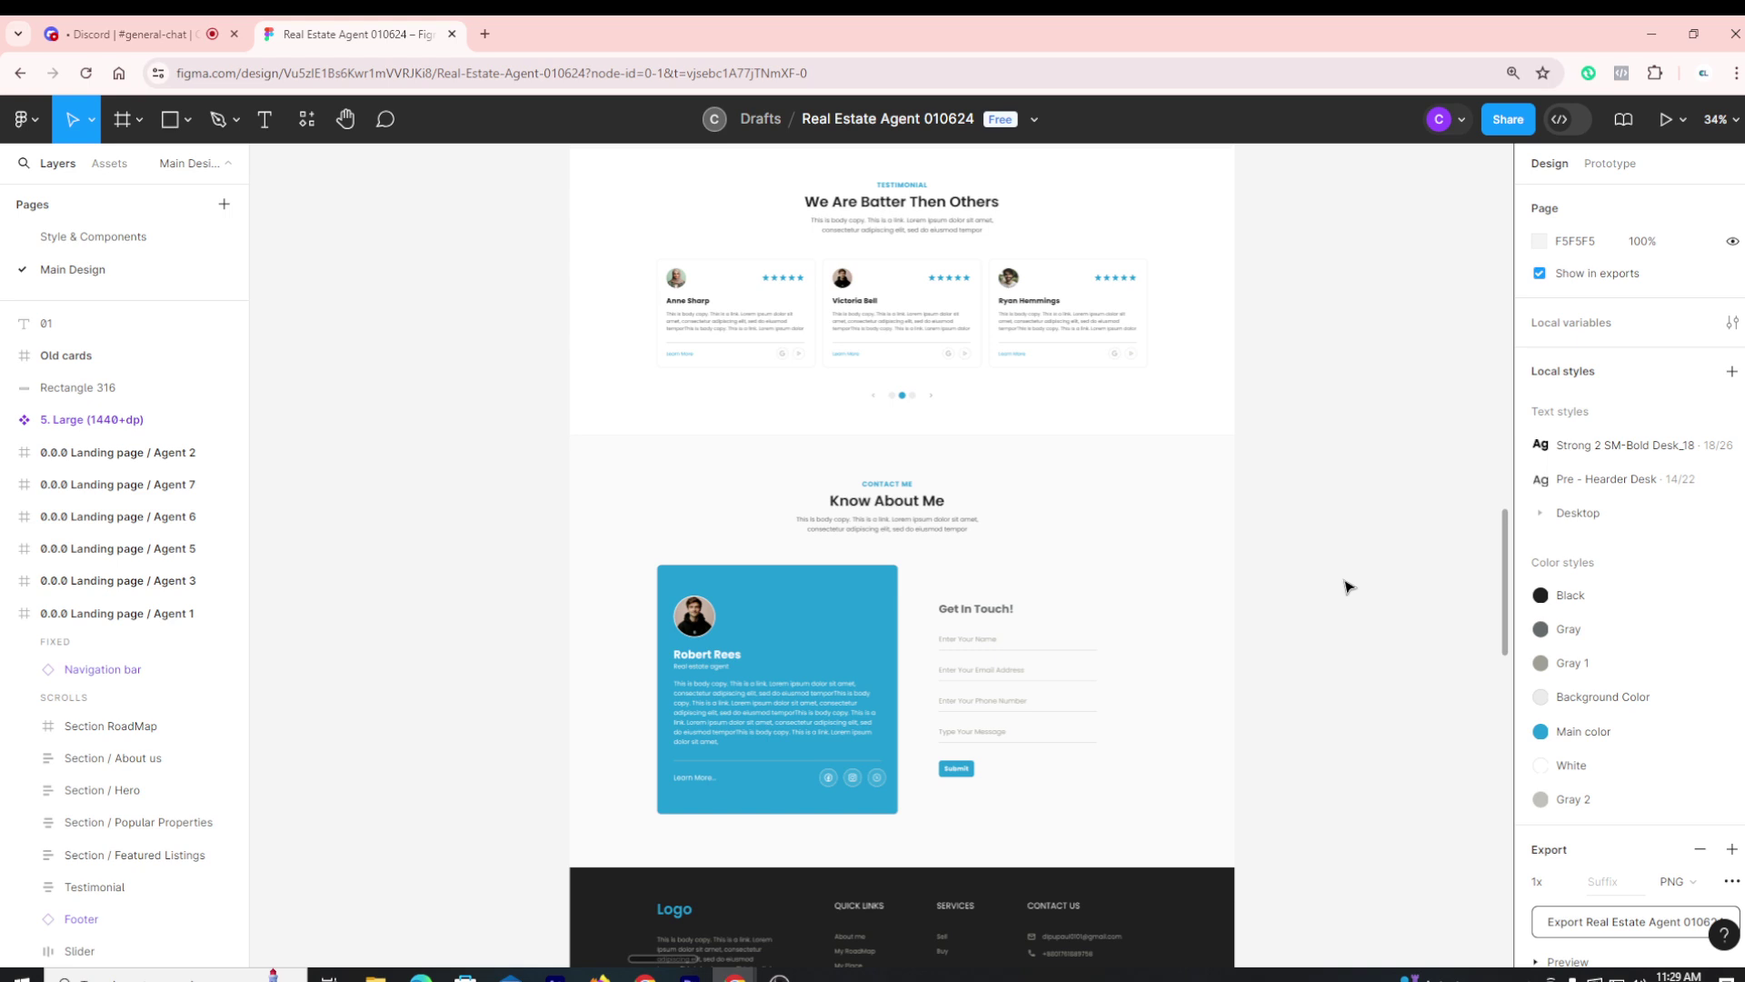
scroll(1347, 587, "down", 1)
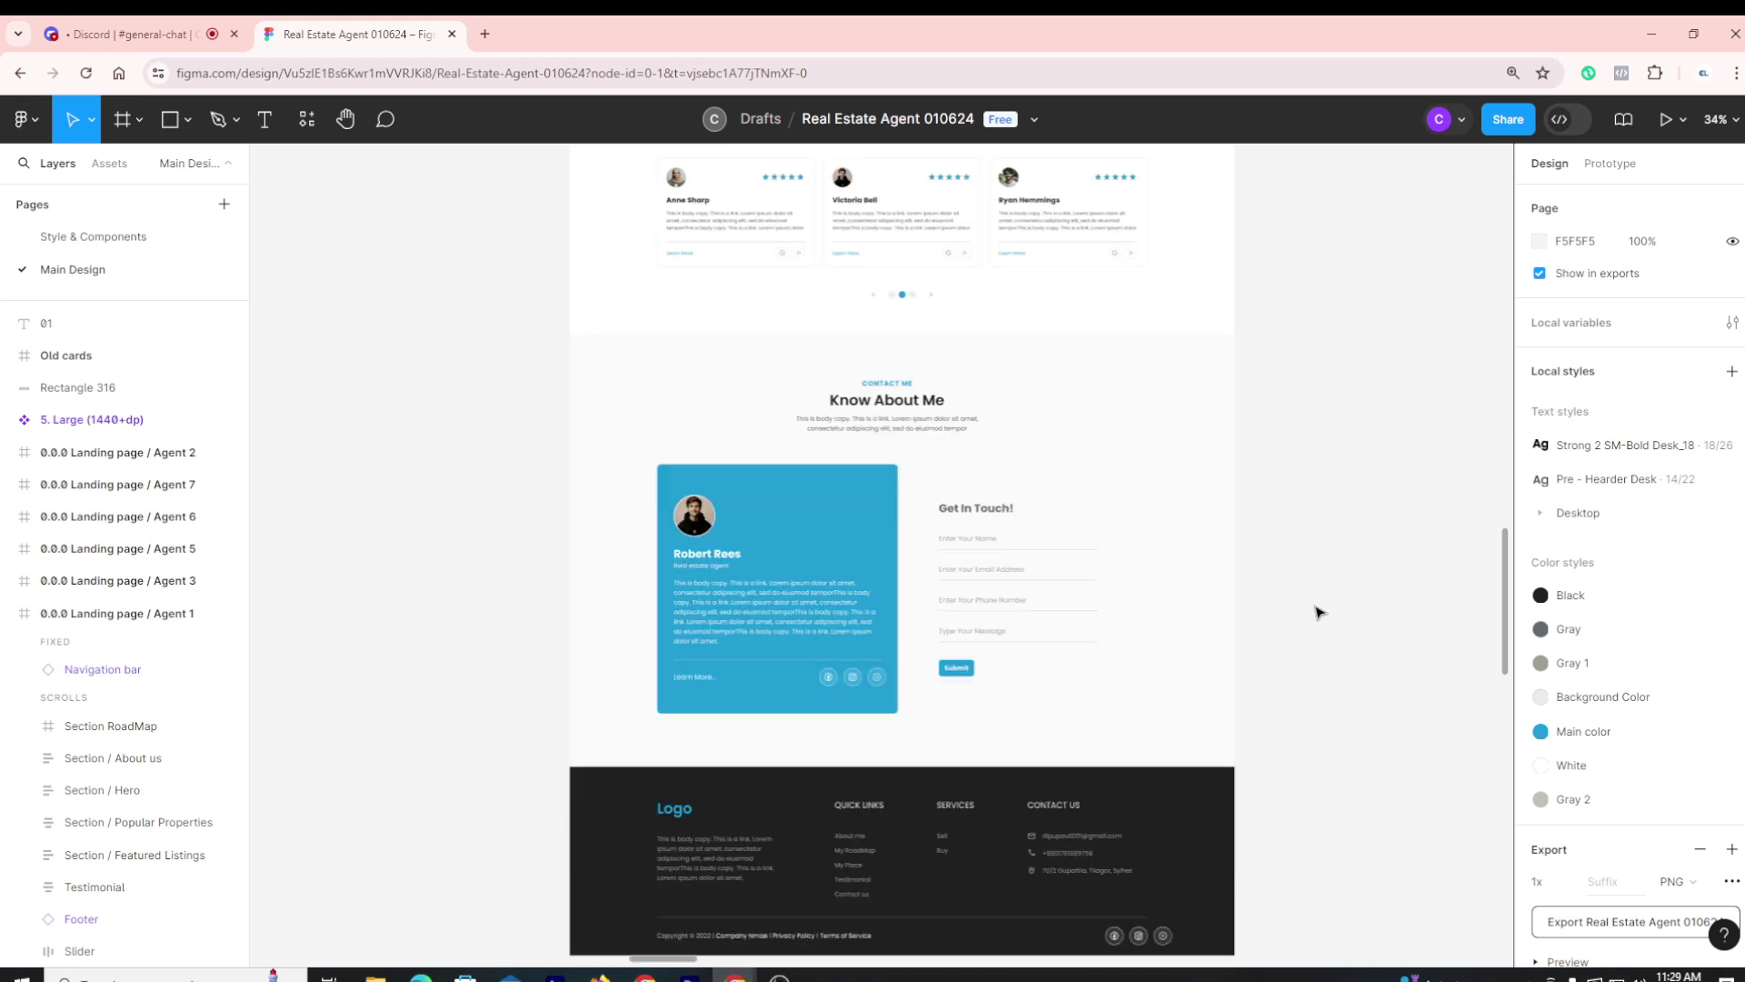
left_click(1109, 849)
left_click(1354, 787)
Review the Agent 1 page's Know About Me section again, followed by its hero and roadmap sections
scroll(1333, 779, "down", 3)
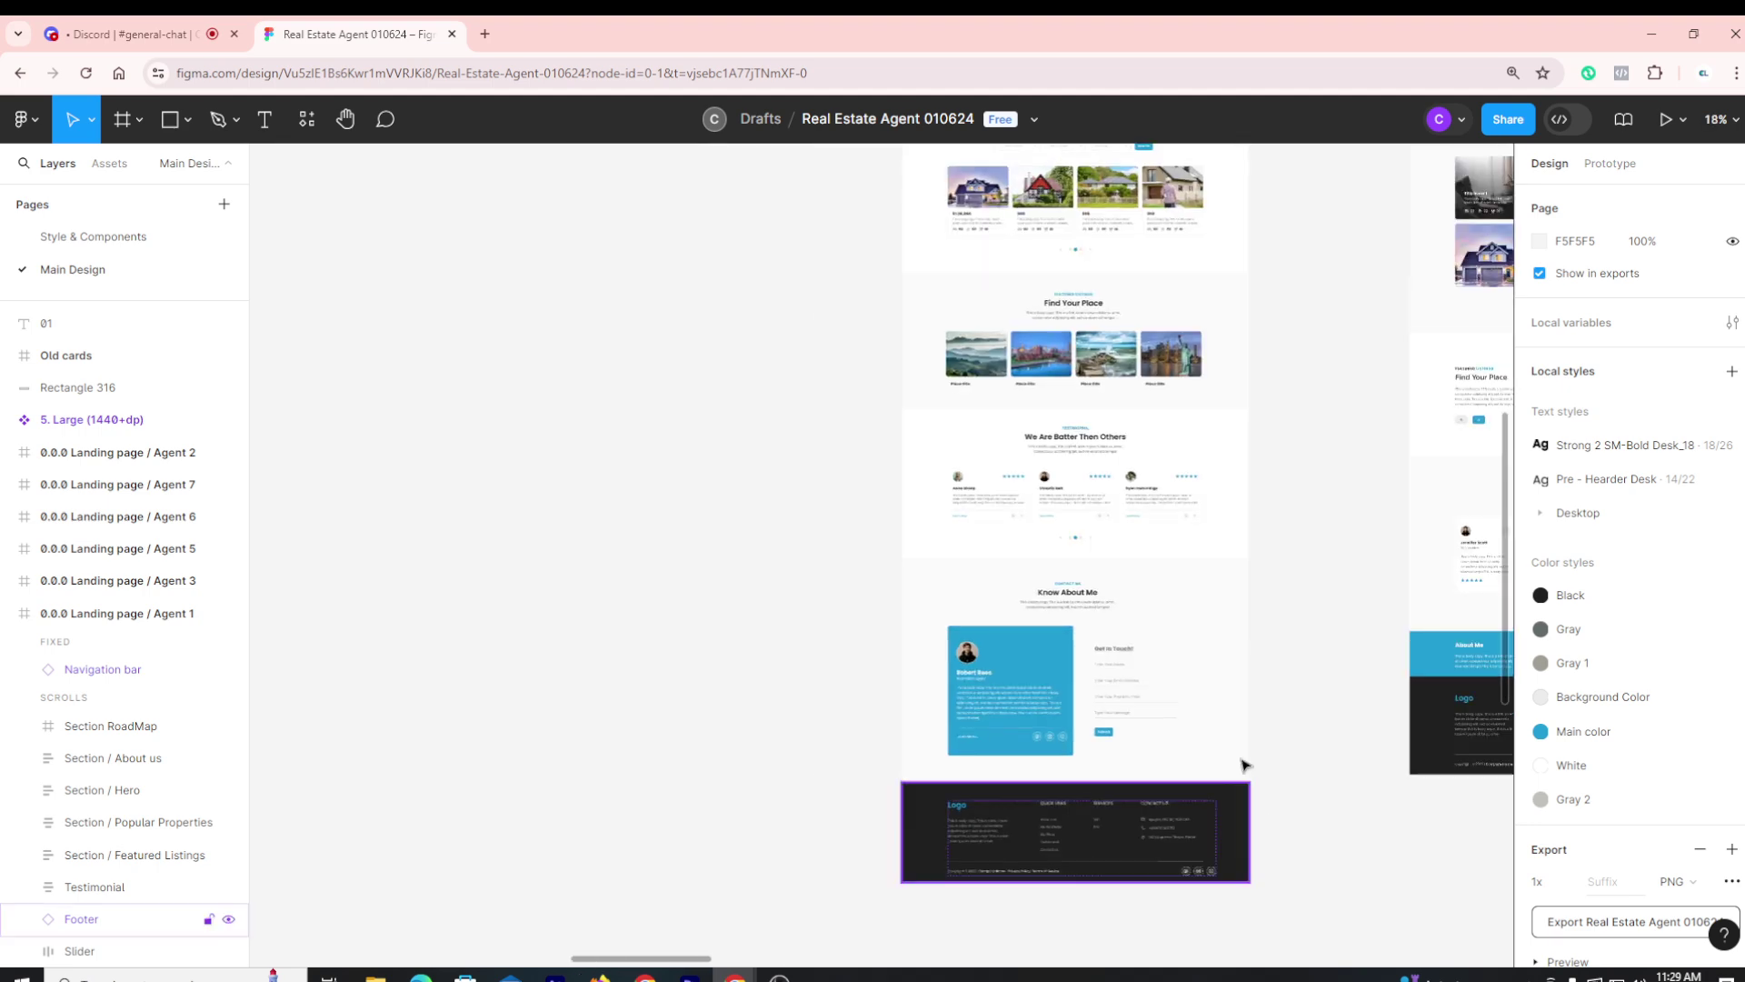
left_click(1231, 740)
scroll(1295, 733, "up", 3)
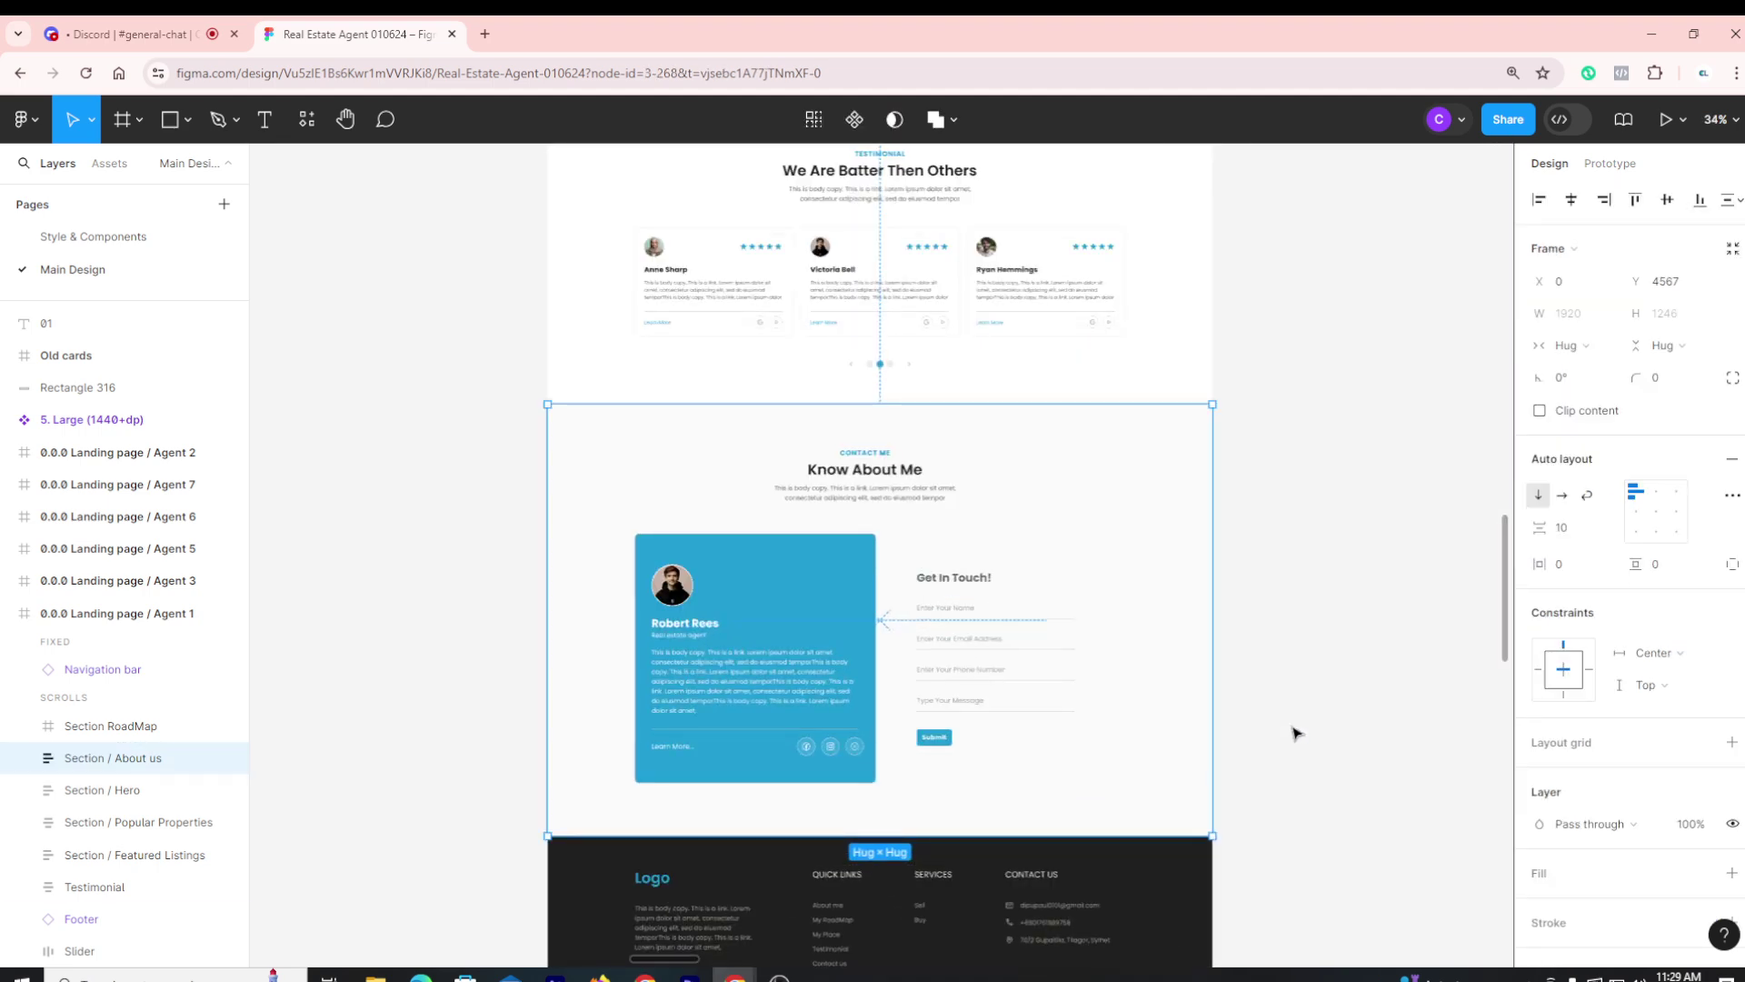
left_click(1294, 728)
scroll(1282, 730, "down", 5)
scroll(1270, 727, "up", 5)
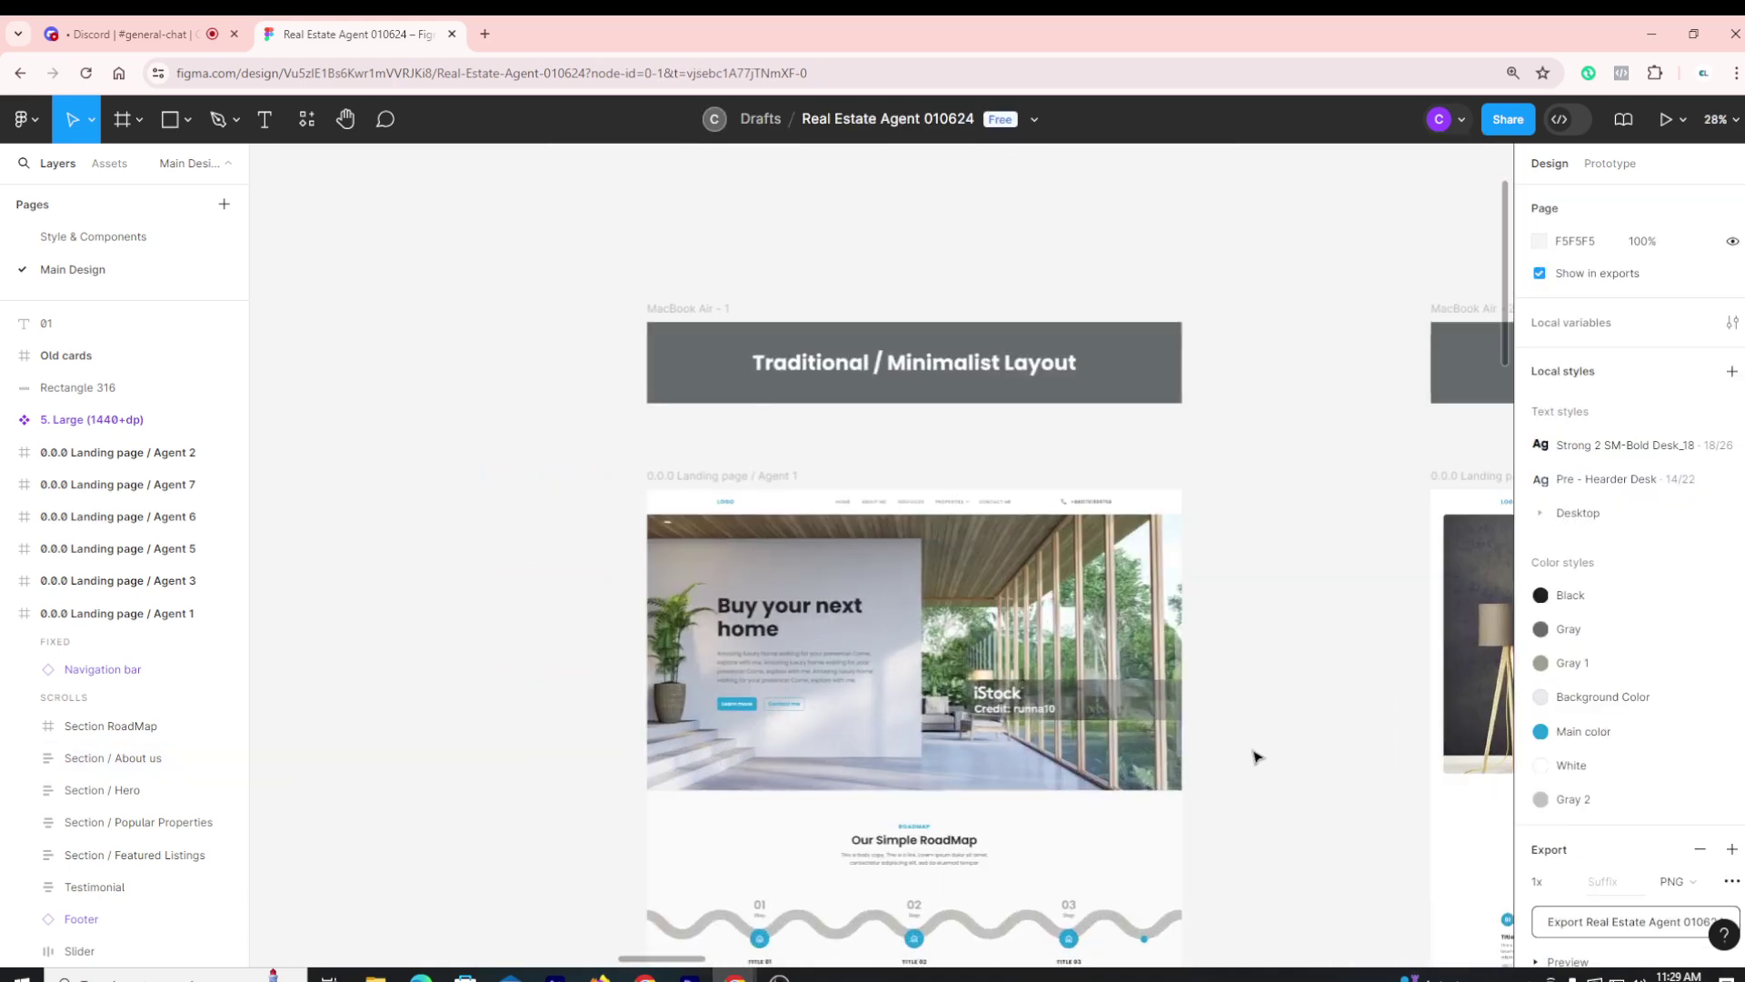
left_click(952, 737)
scroll(977, 702, "down", 2)
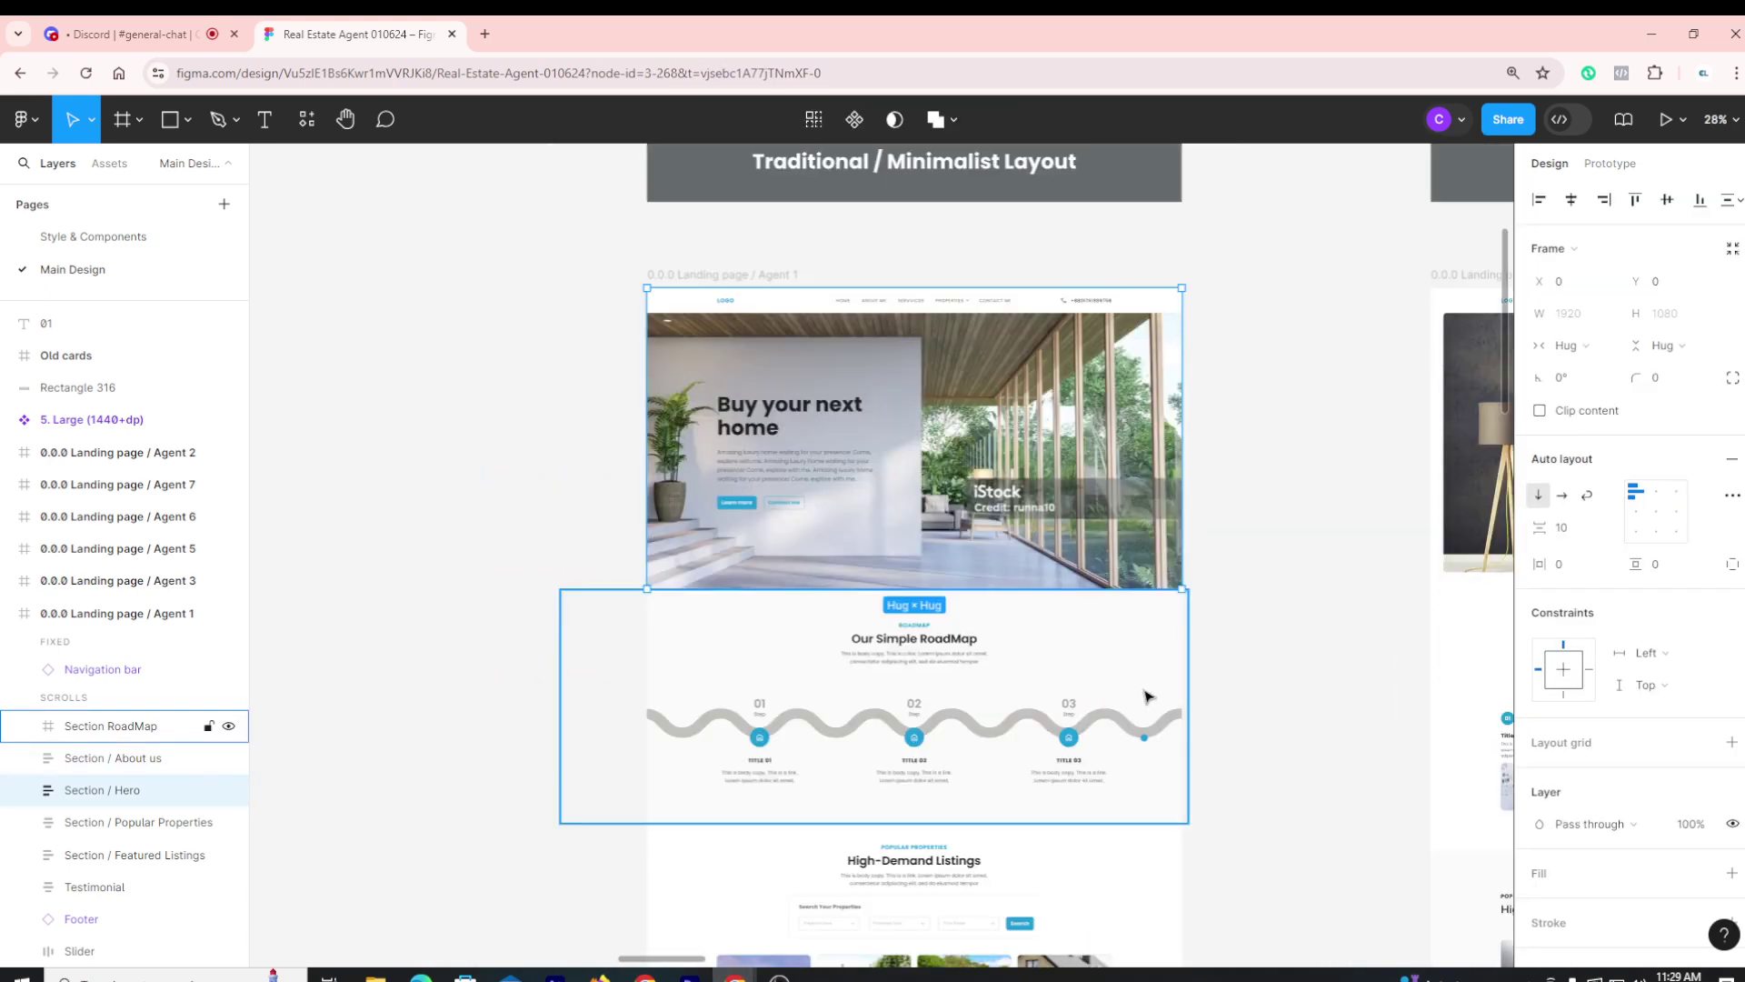
left_click(1255, 702)
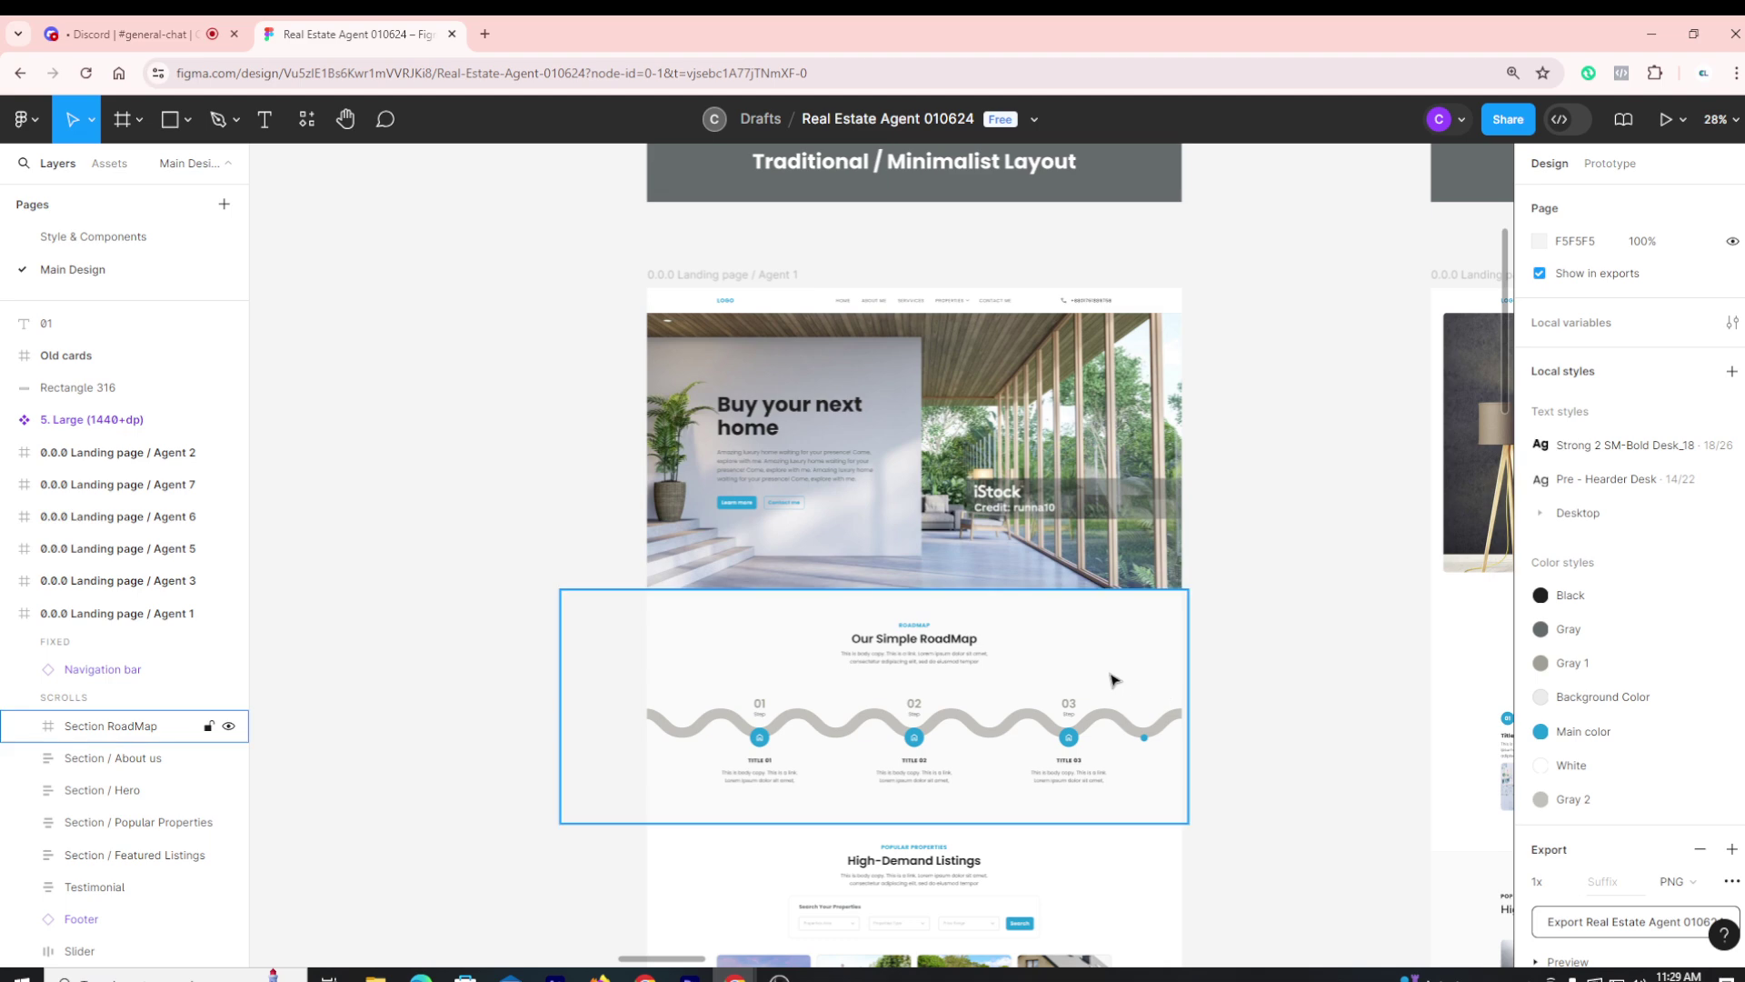
scroll(1227, 628, "down", 3)
scroll(1229, 632, "down", 5)
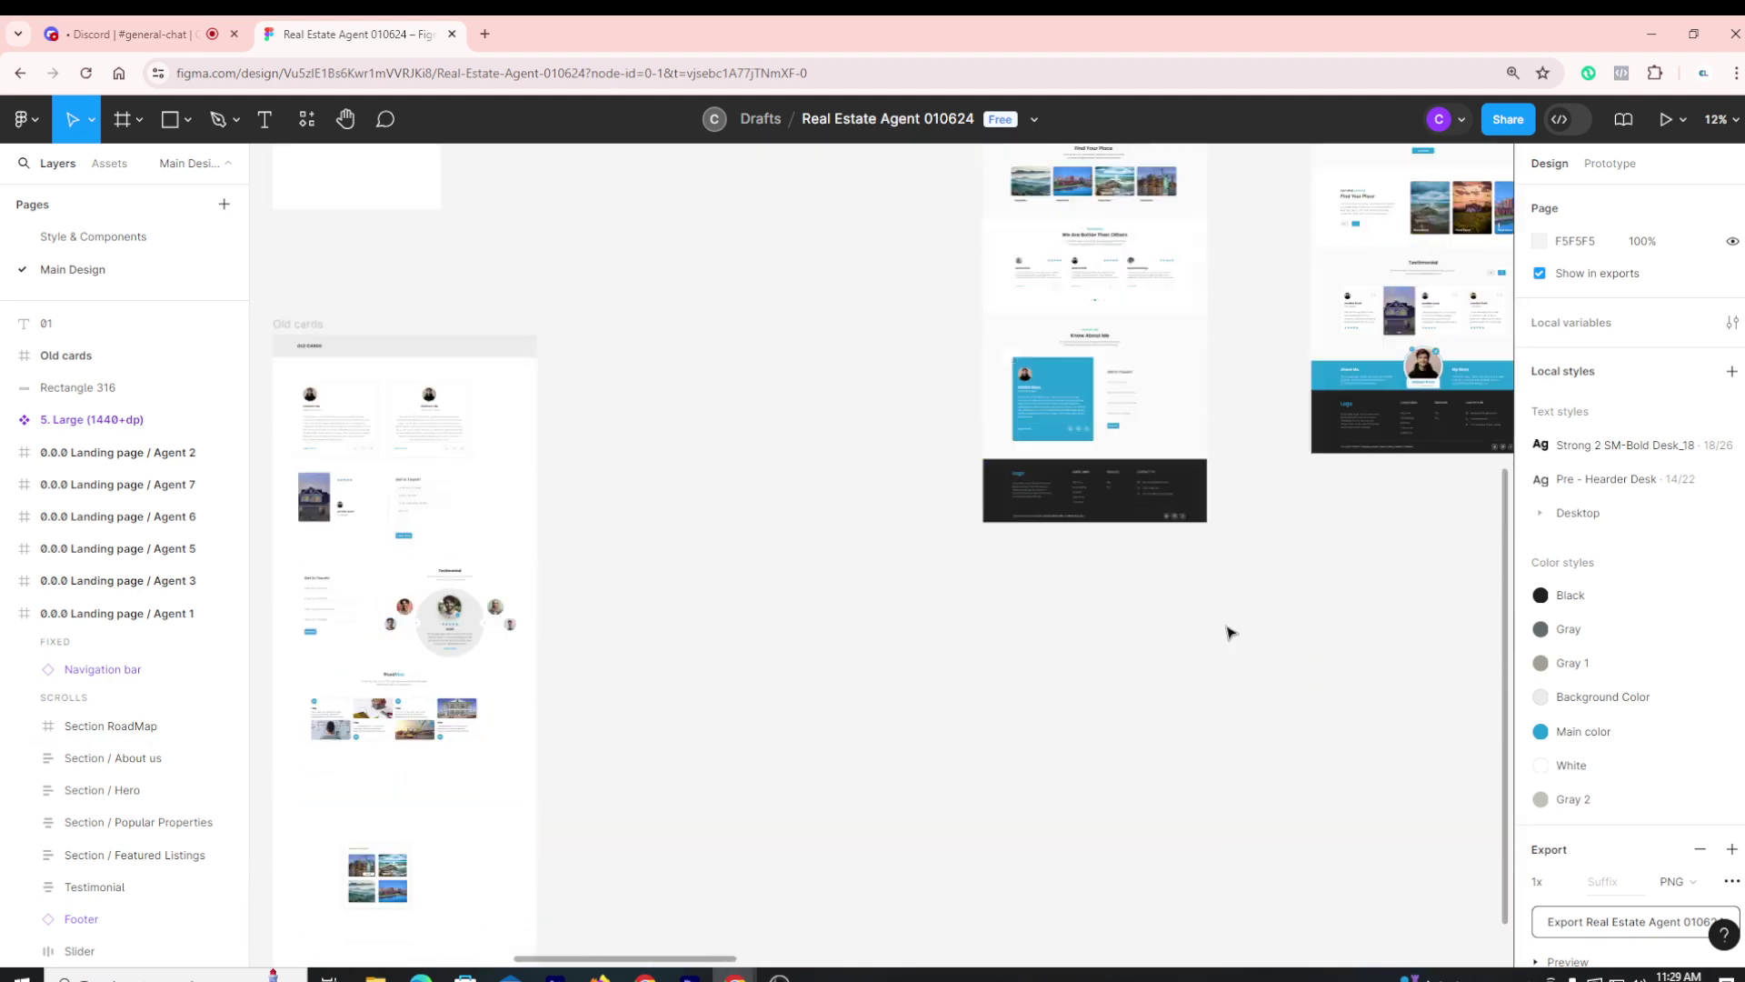
Inspect the Agent 1 page's footer and contact section, and review the overall section sequence of the layout
scroll(1227, 632, "up", 5)
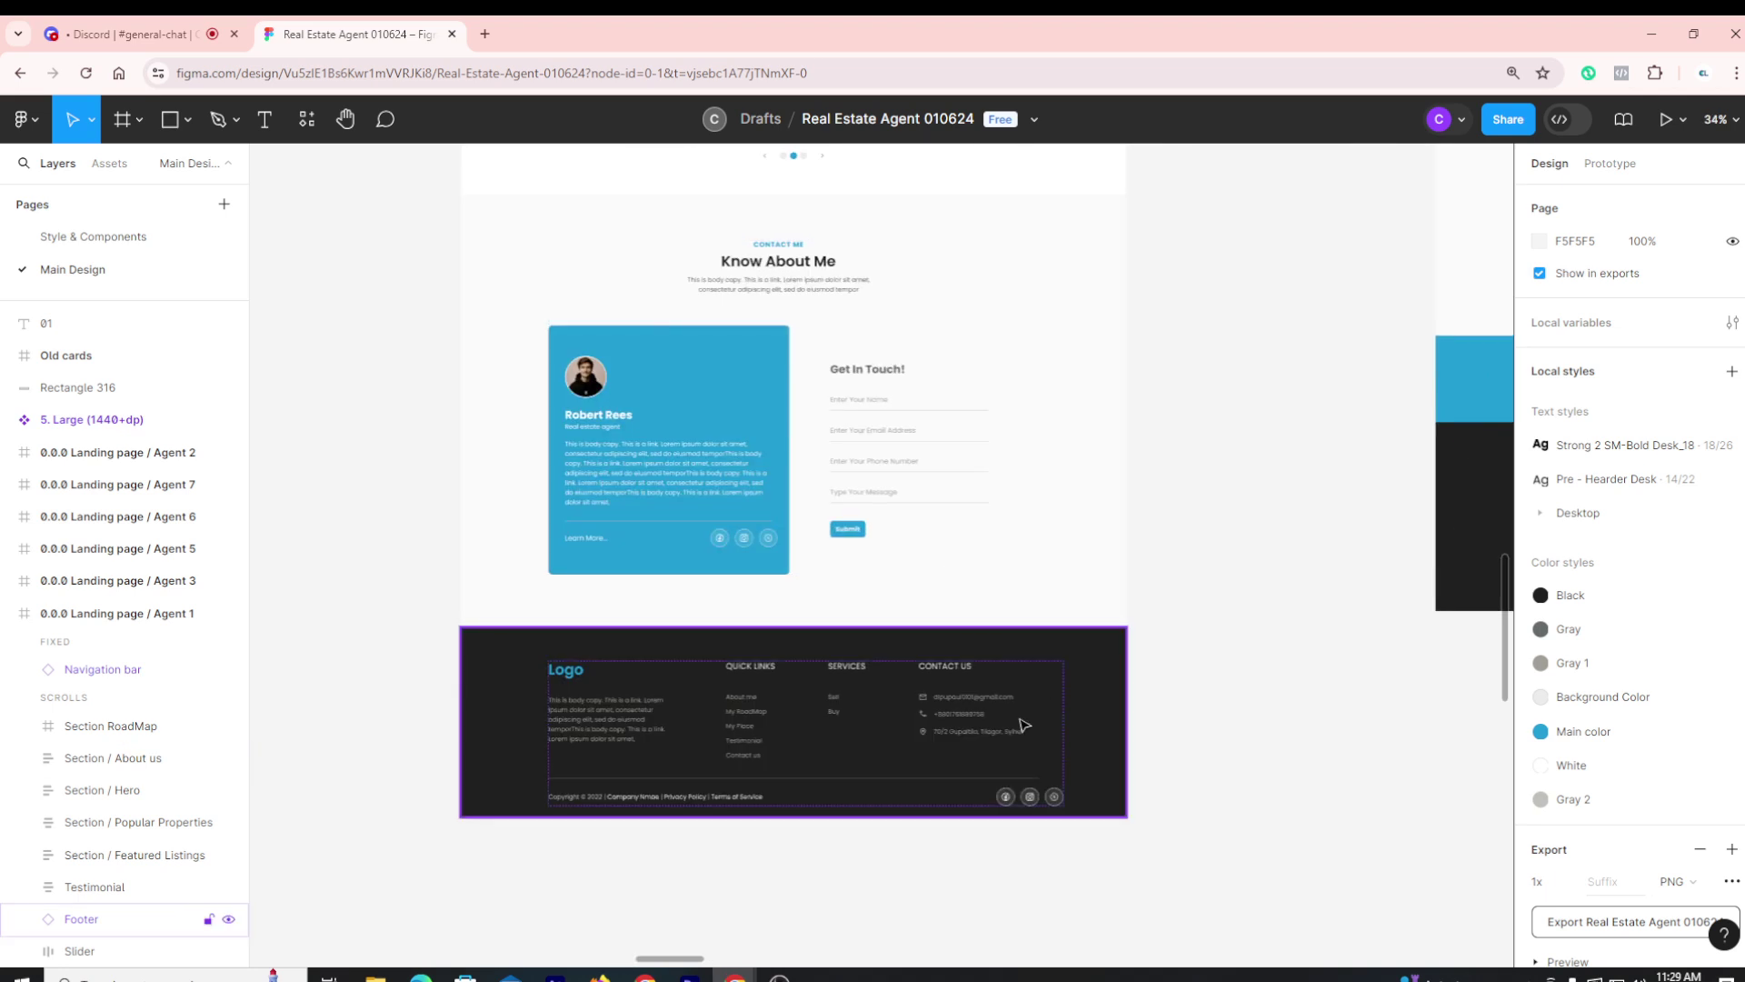
left_click(1025, 724)
left_click(1040, 595)
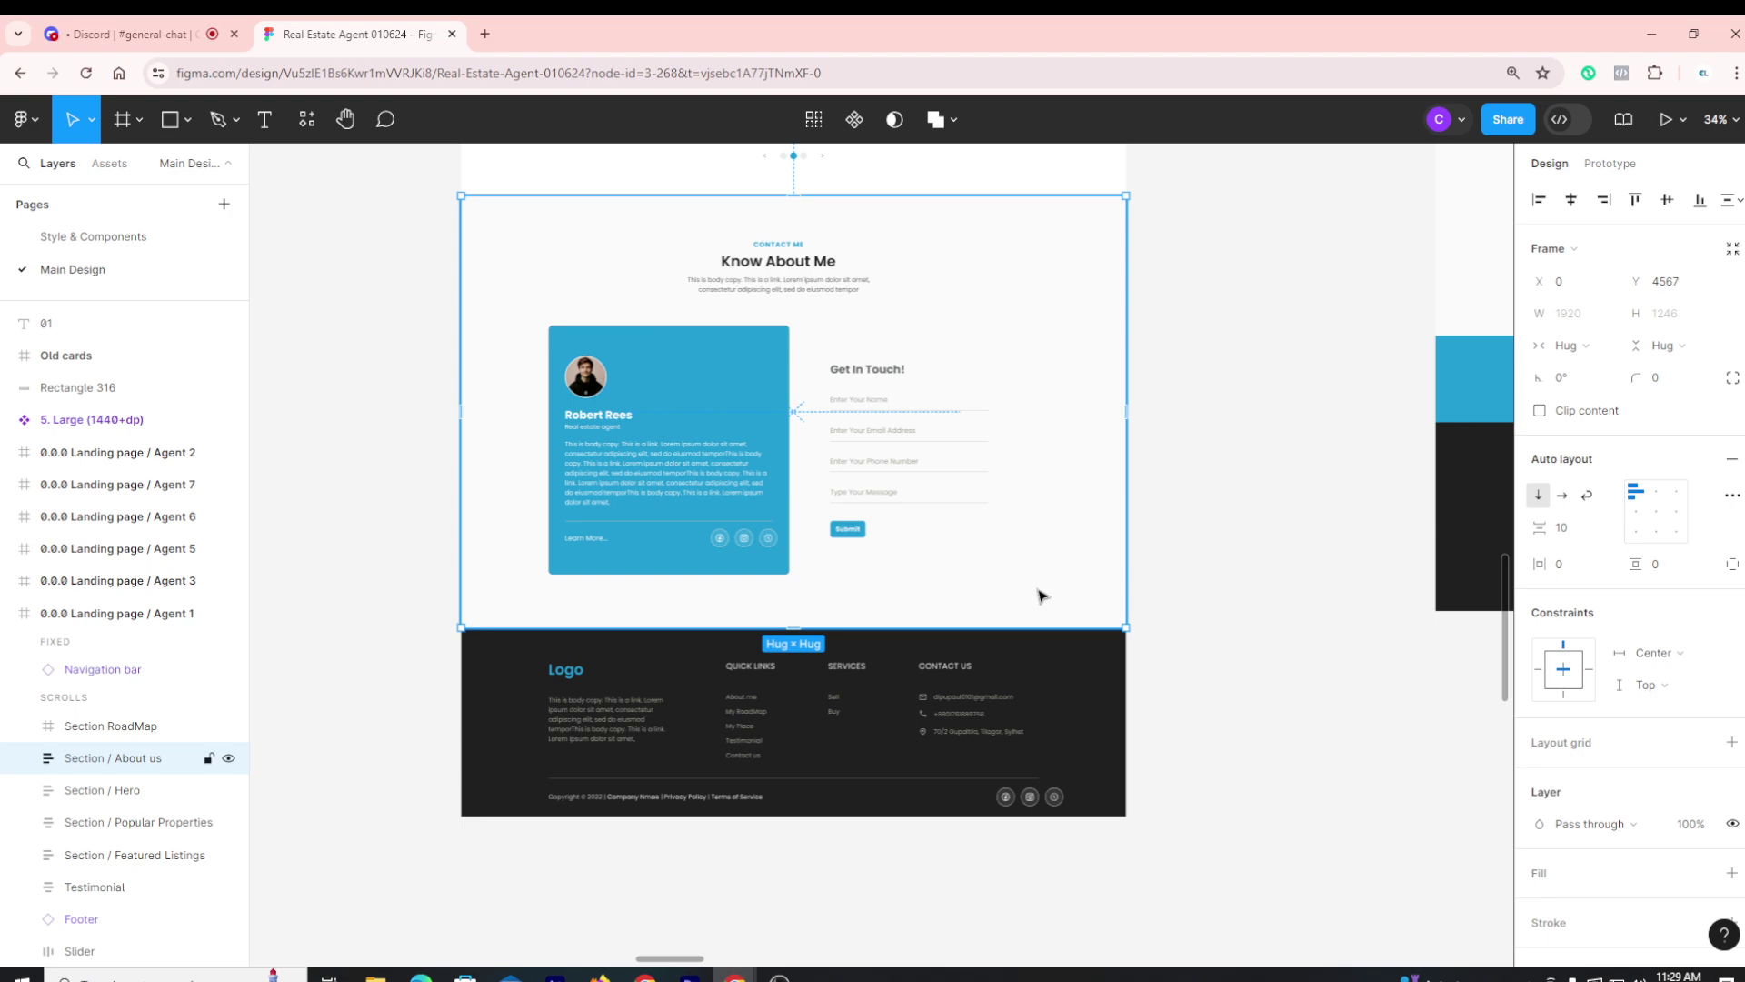
scroll(1044, 593, "down", 4)
left_click(1182, 729)
scroll(1173, 730, "up", 5)
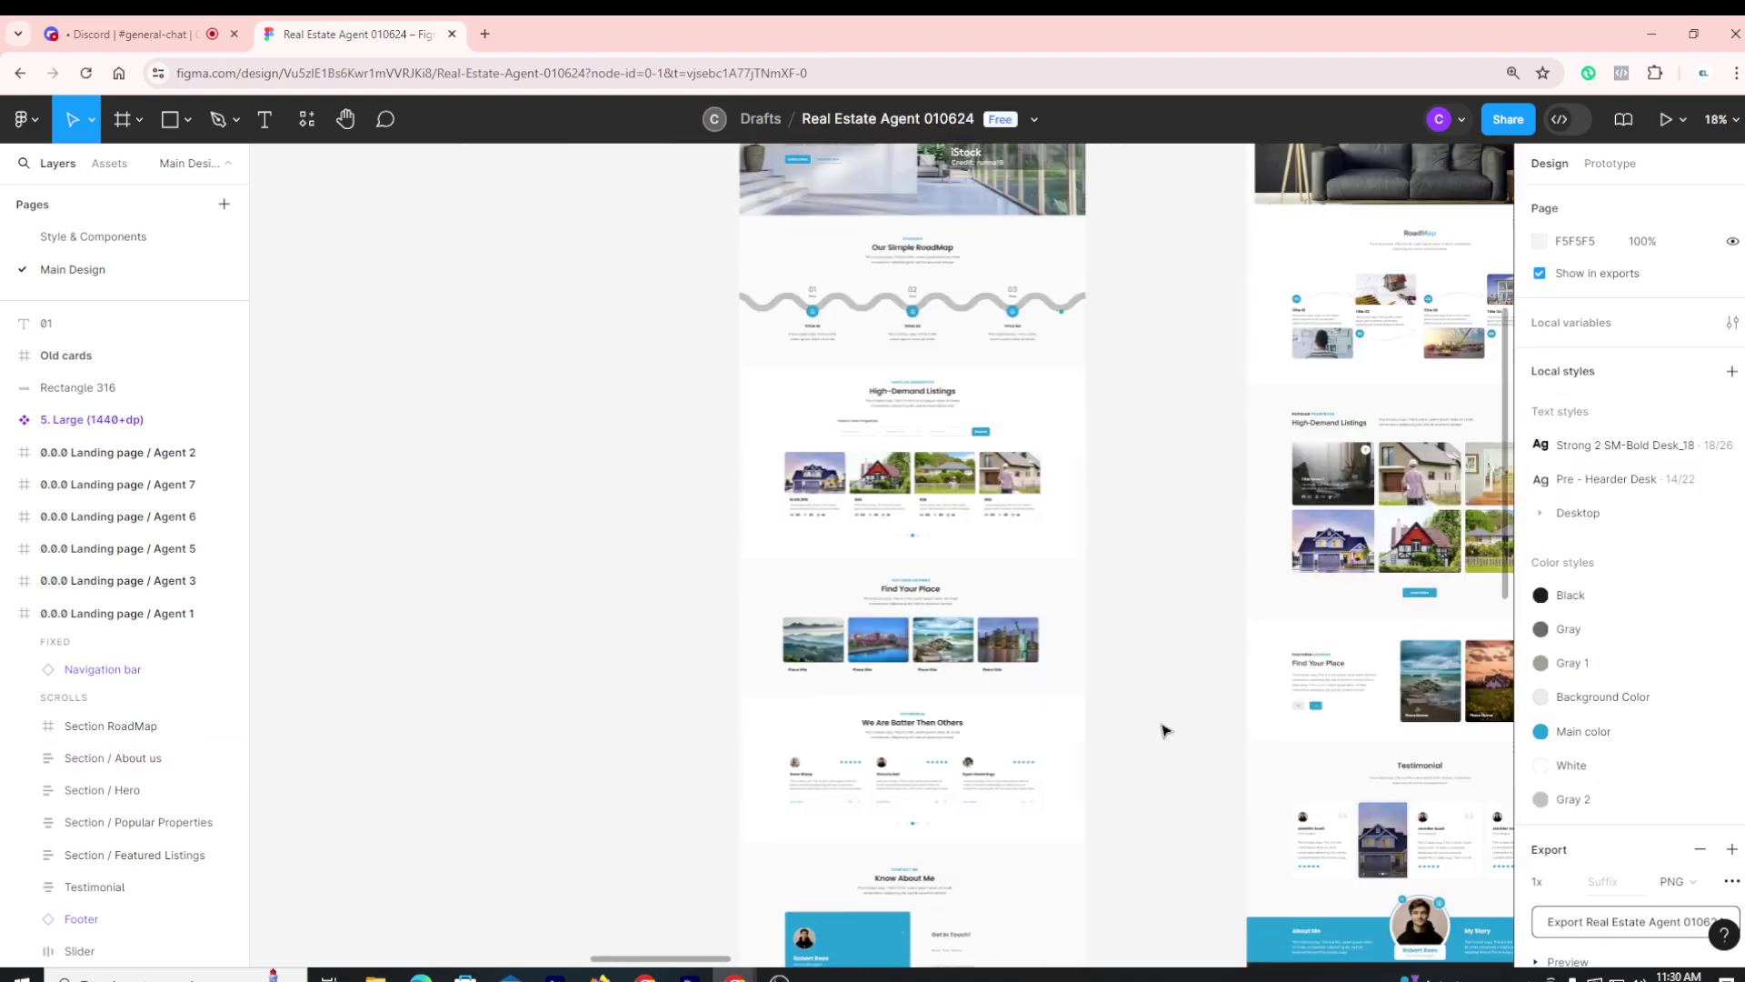
scroll(1162, 727, "down", 3)
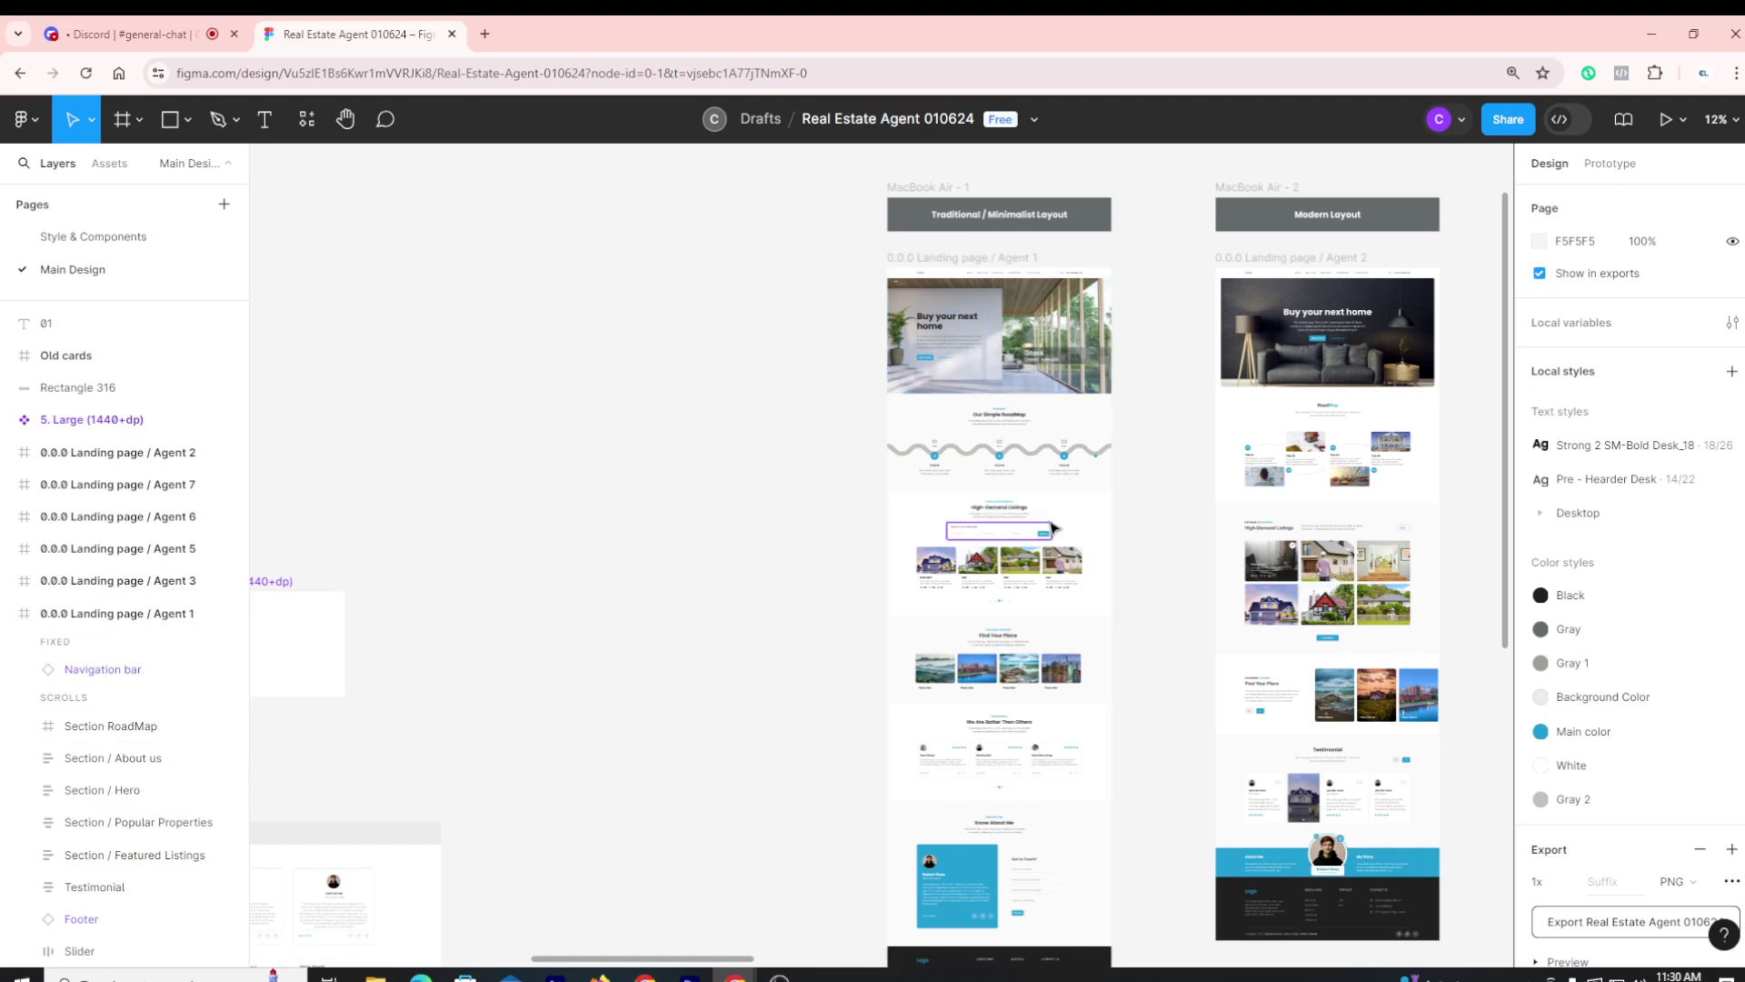
scroll(1051, 528, "up", 3)
scroll(1018, 636, "down", 5)
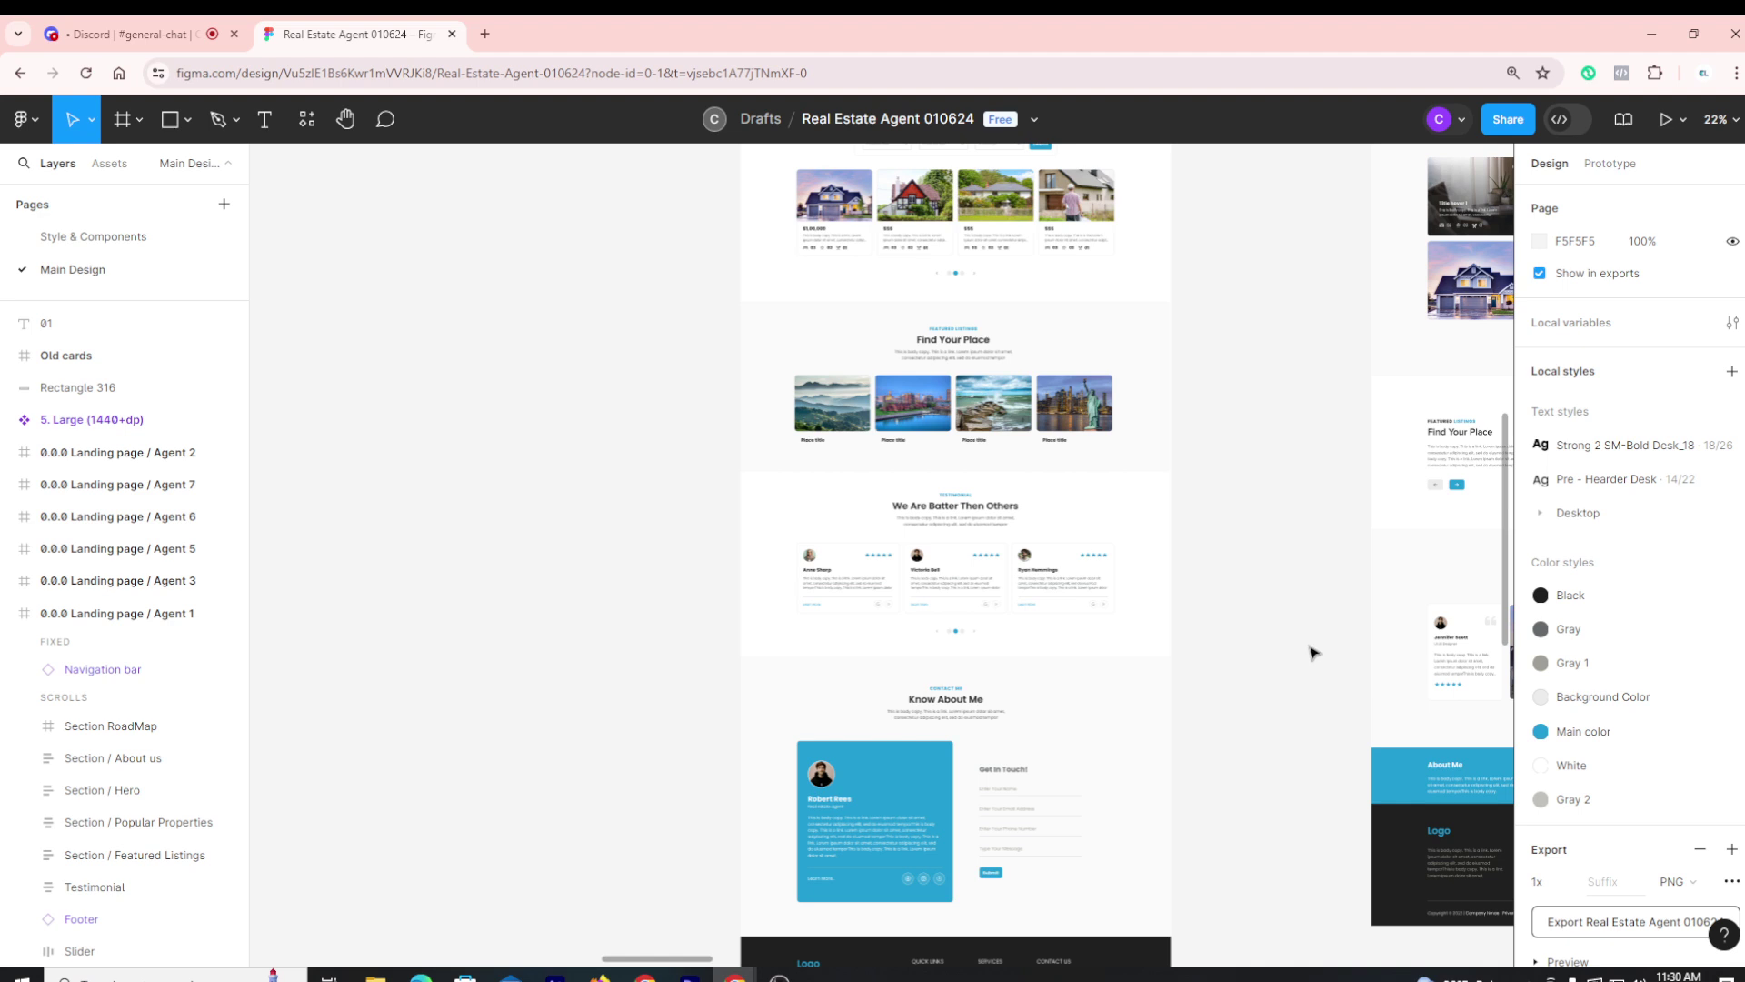
scroll(1297, 575, "up", 5)
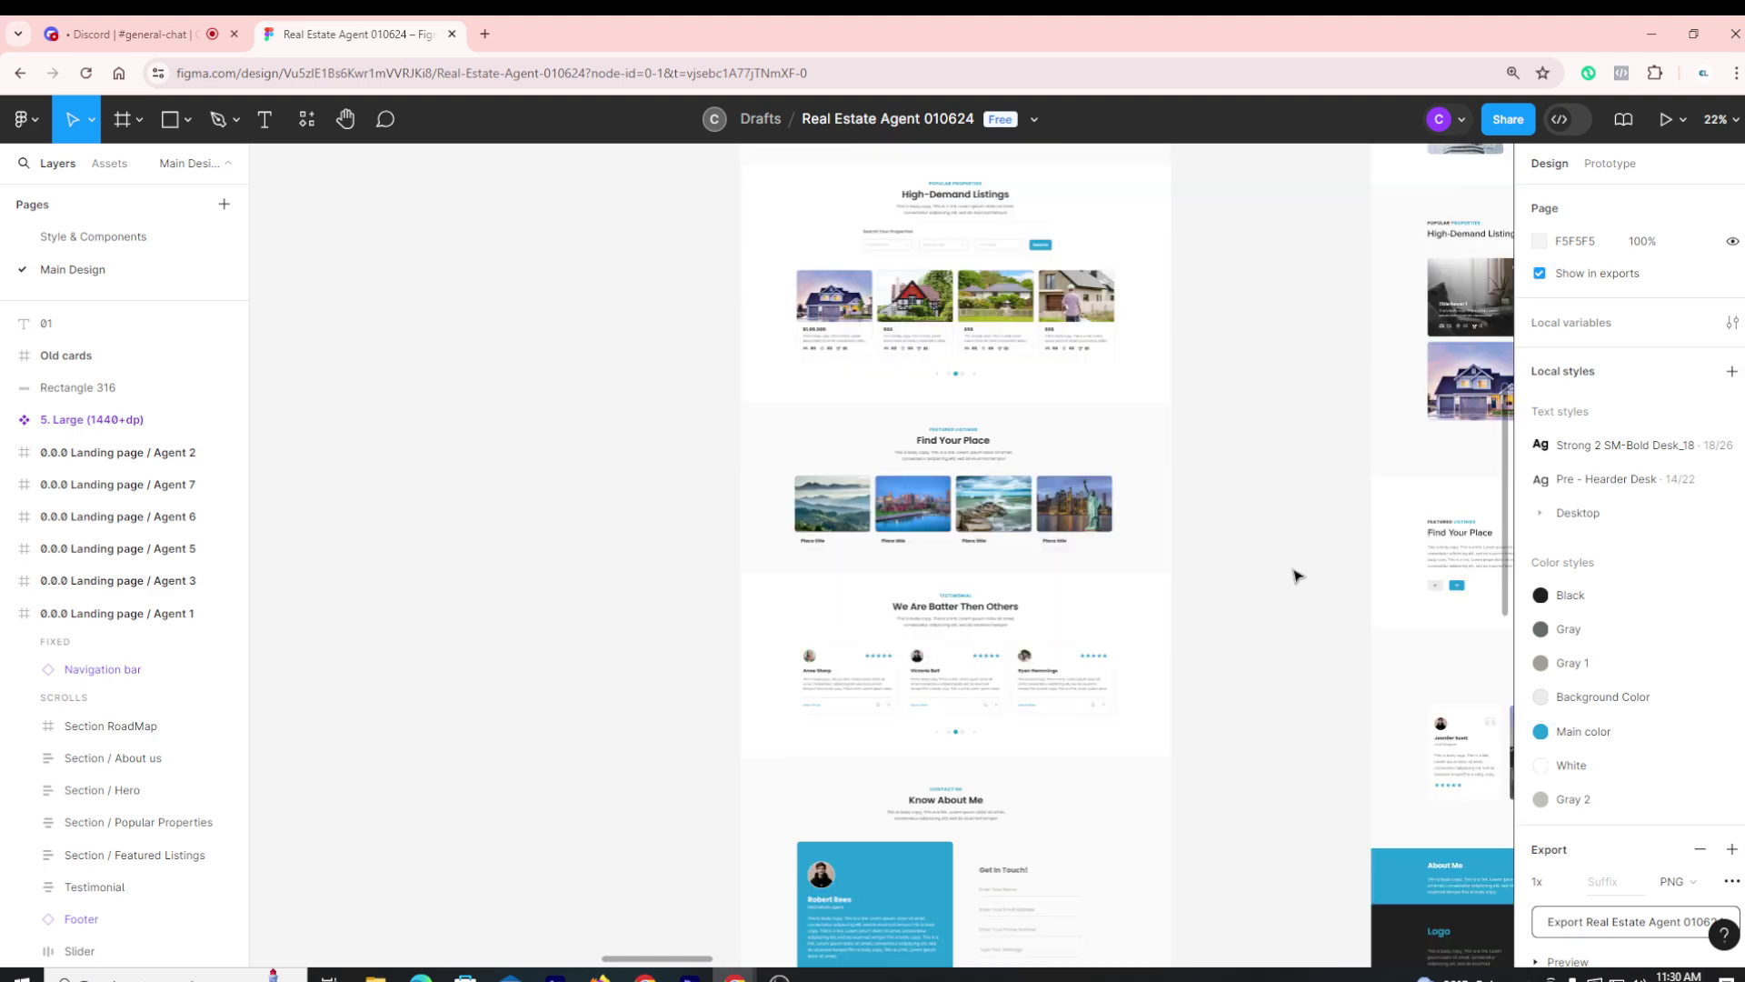
scroll(1297, 574, "down", 1)
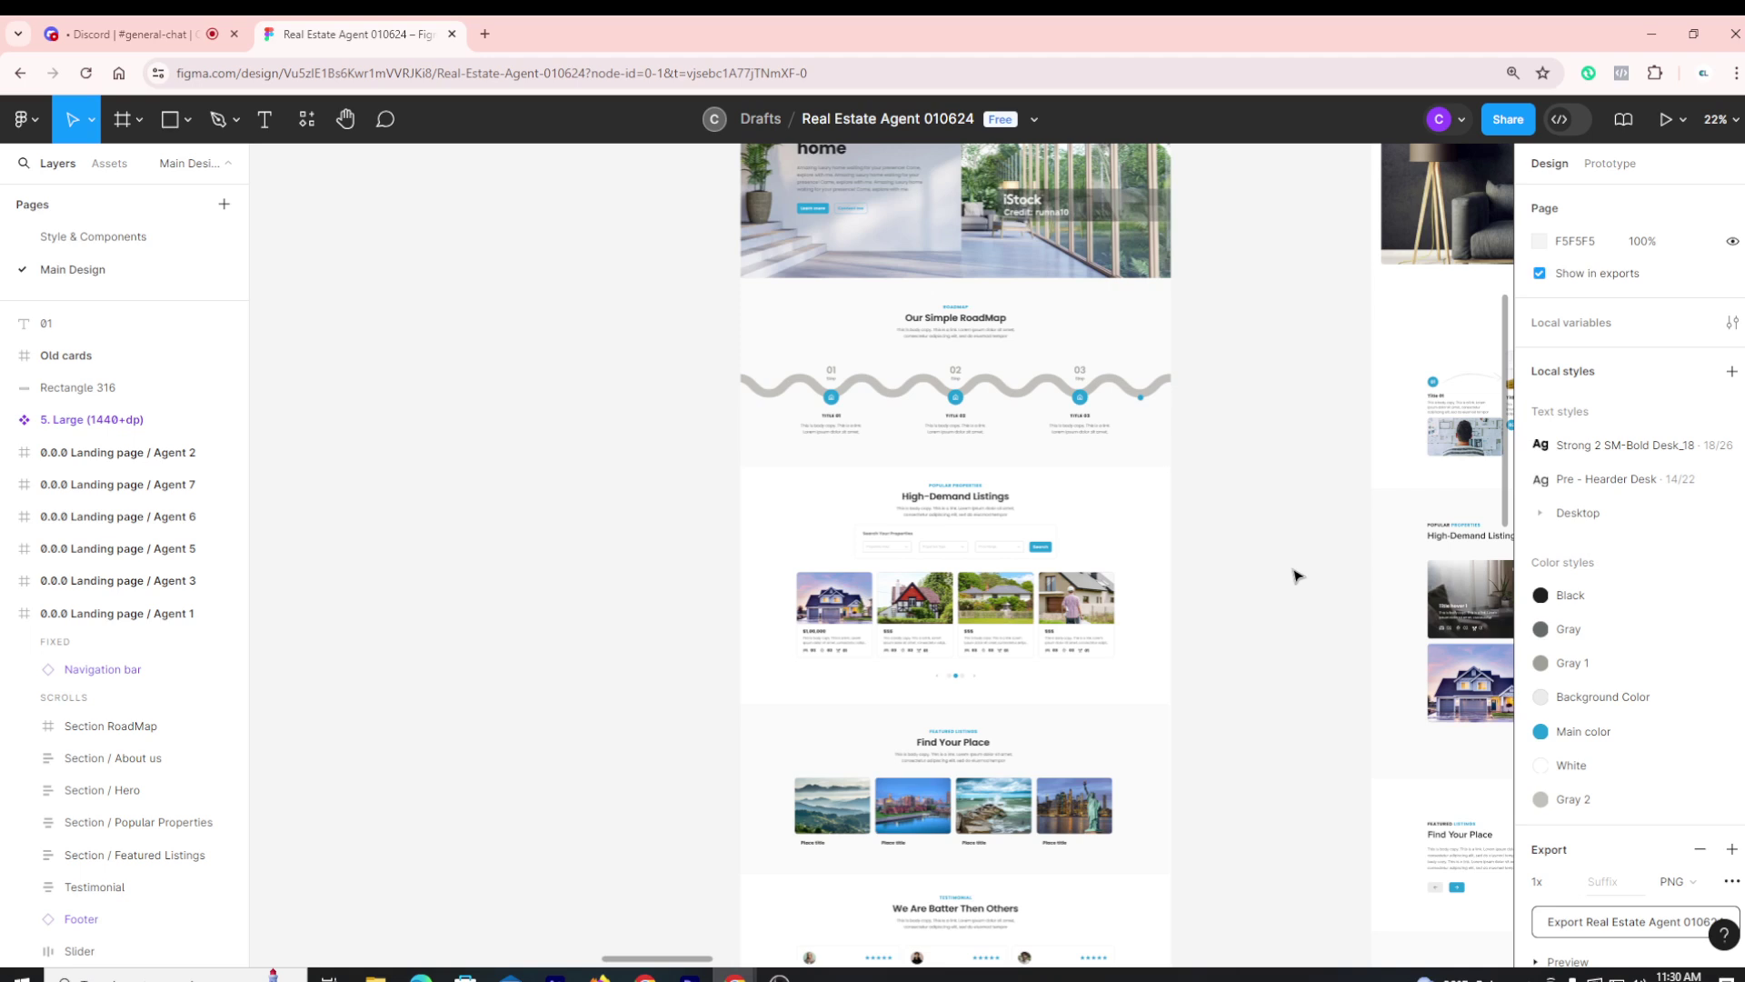
Survey the Agent 1 page alongside the Modern, Creative and neighbouring landing page layouts
scroll(1295, 579, "down", 1)
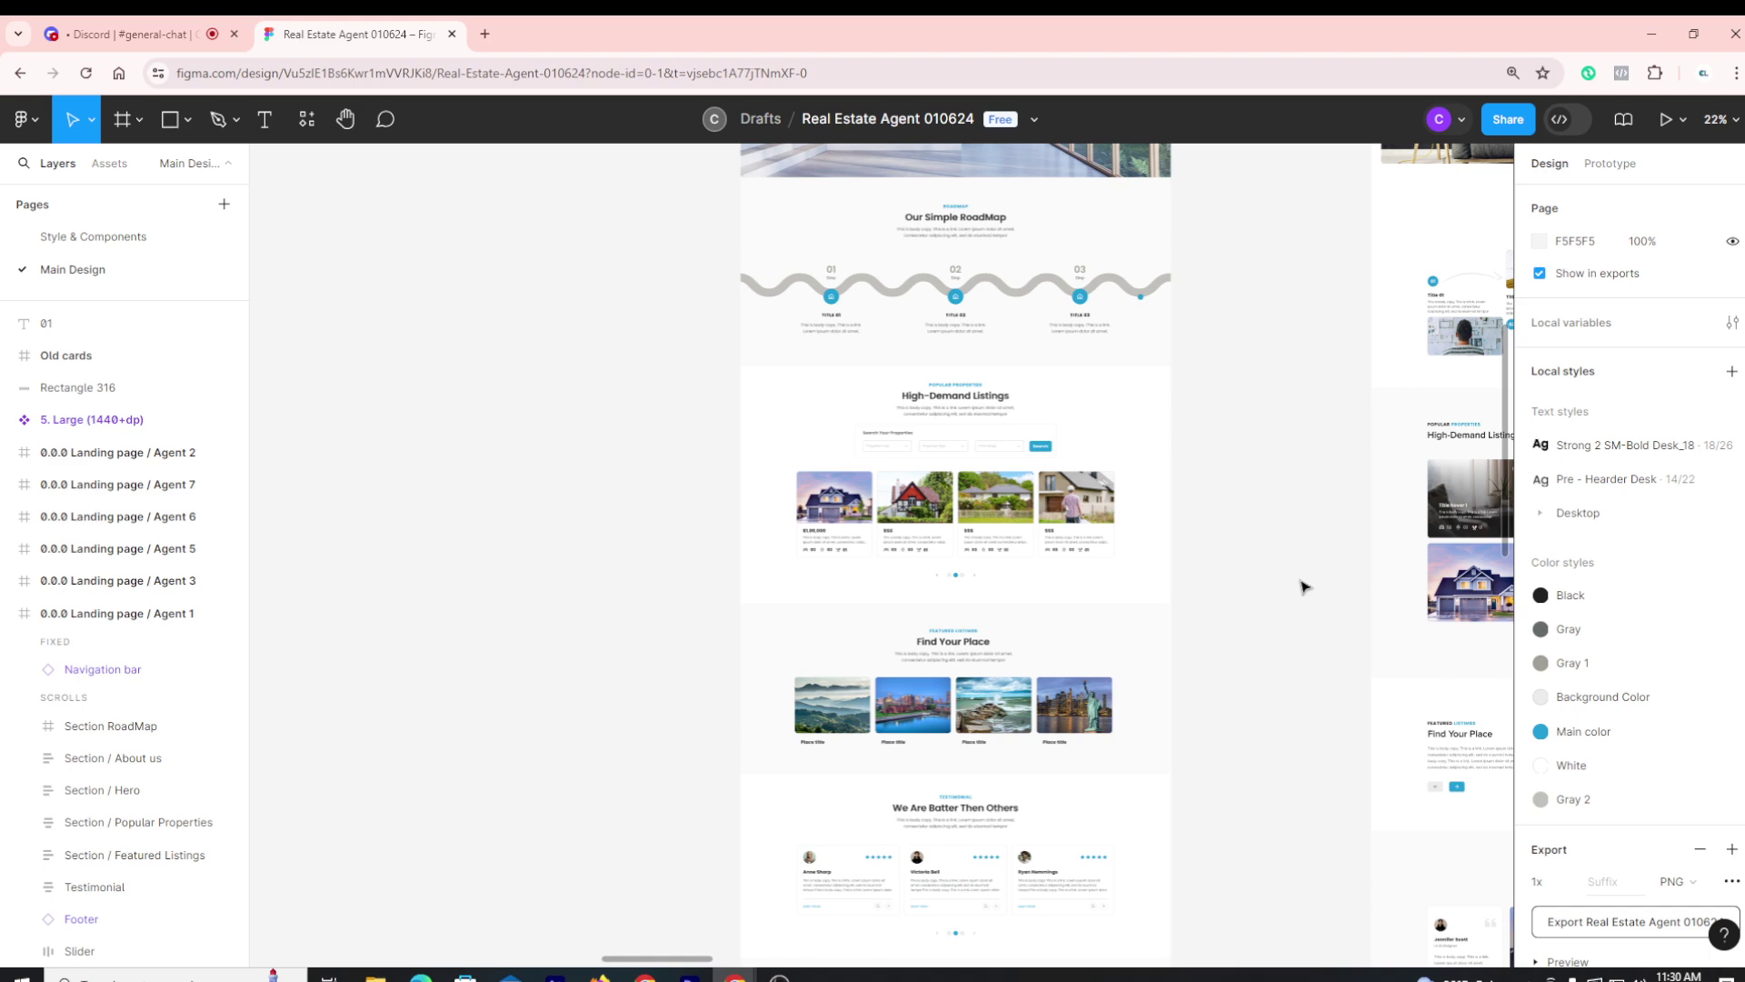
scroll(1294, 580, "up", 3)
scroll(1254, 564, "down", 3)
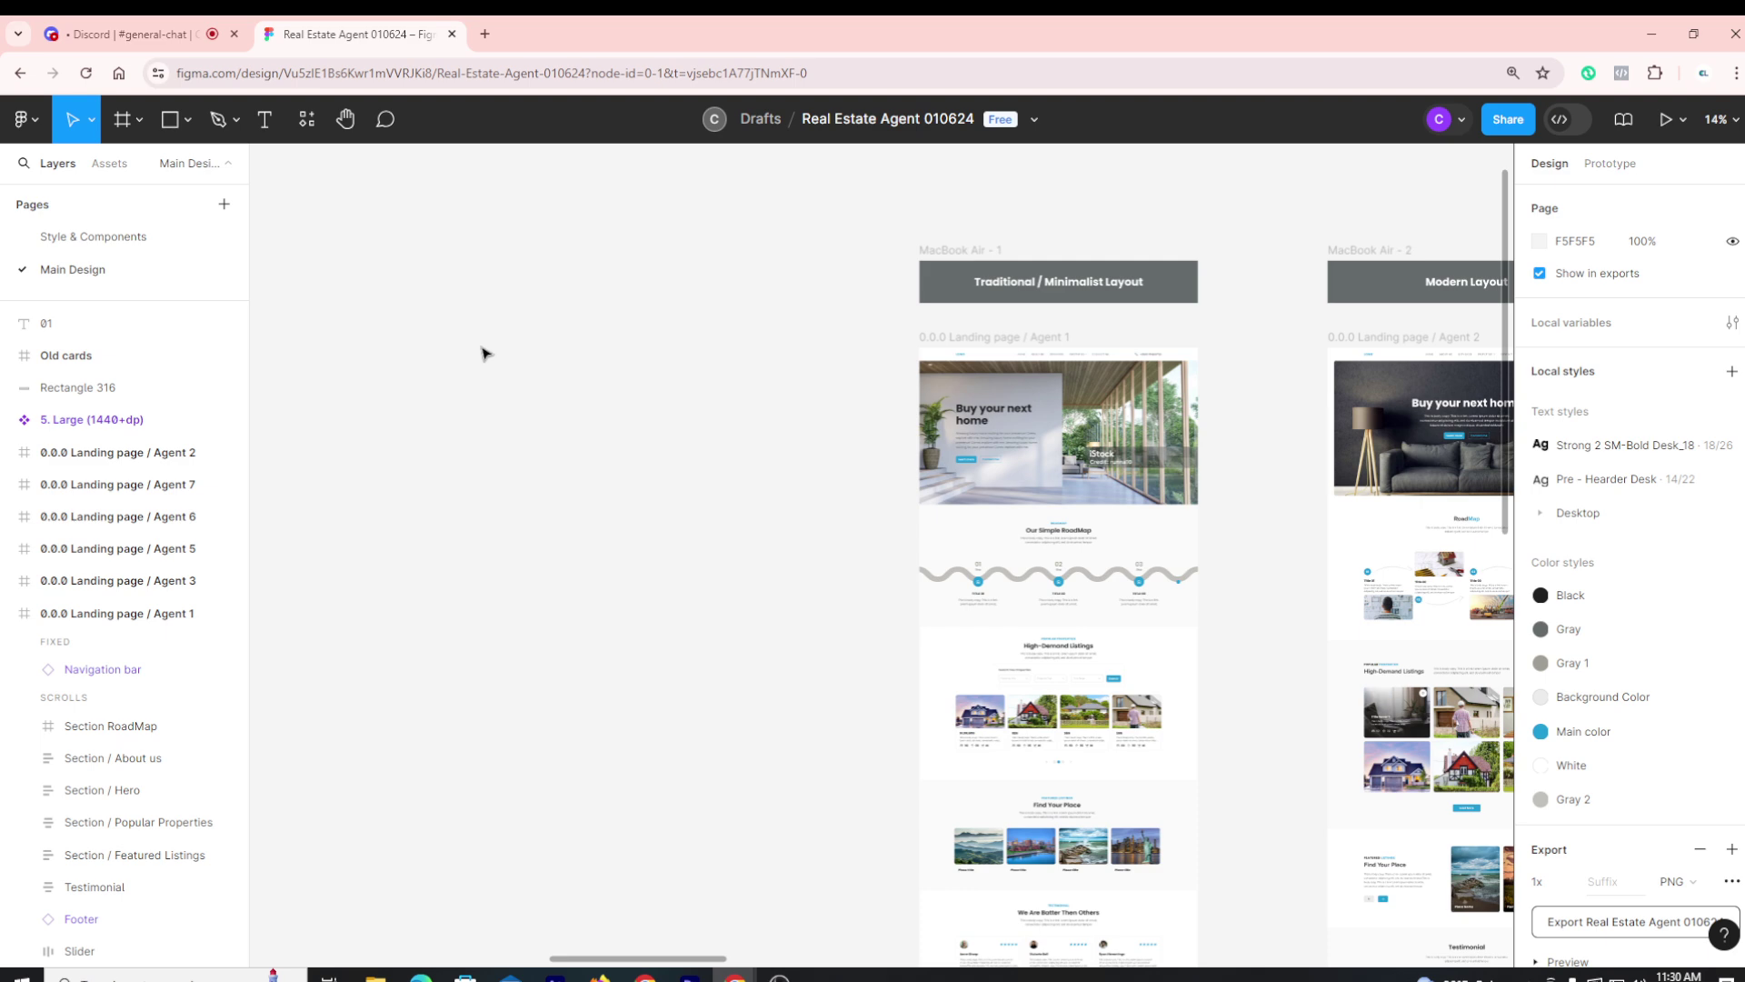
scroll(466, 342, "down", 2)
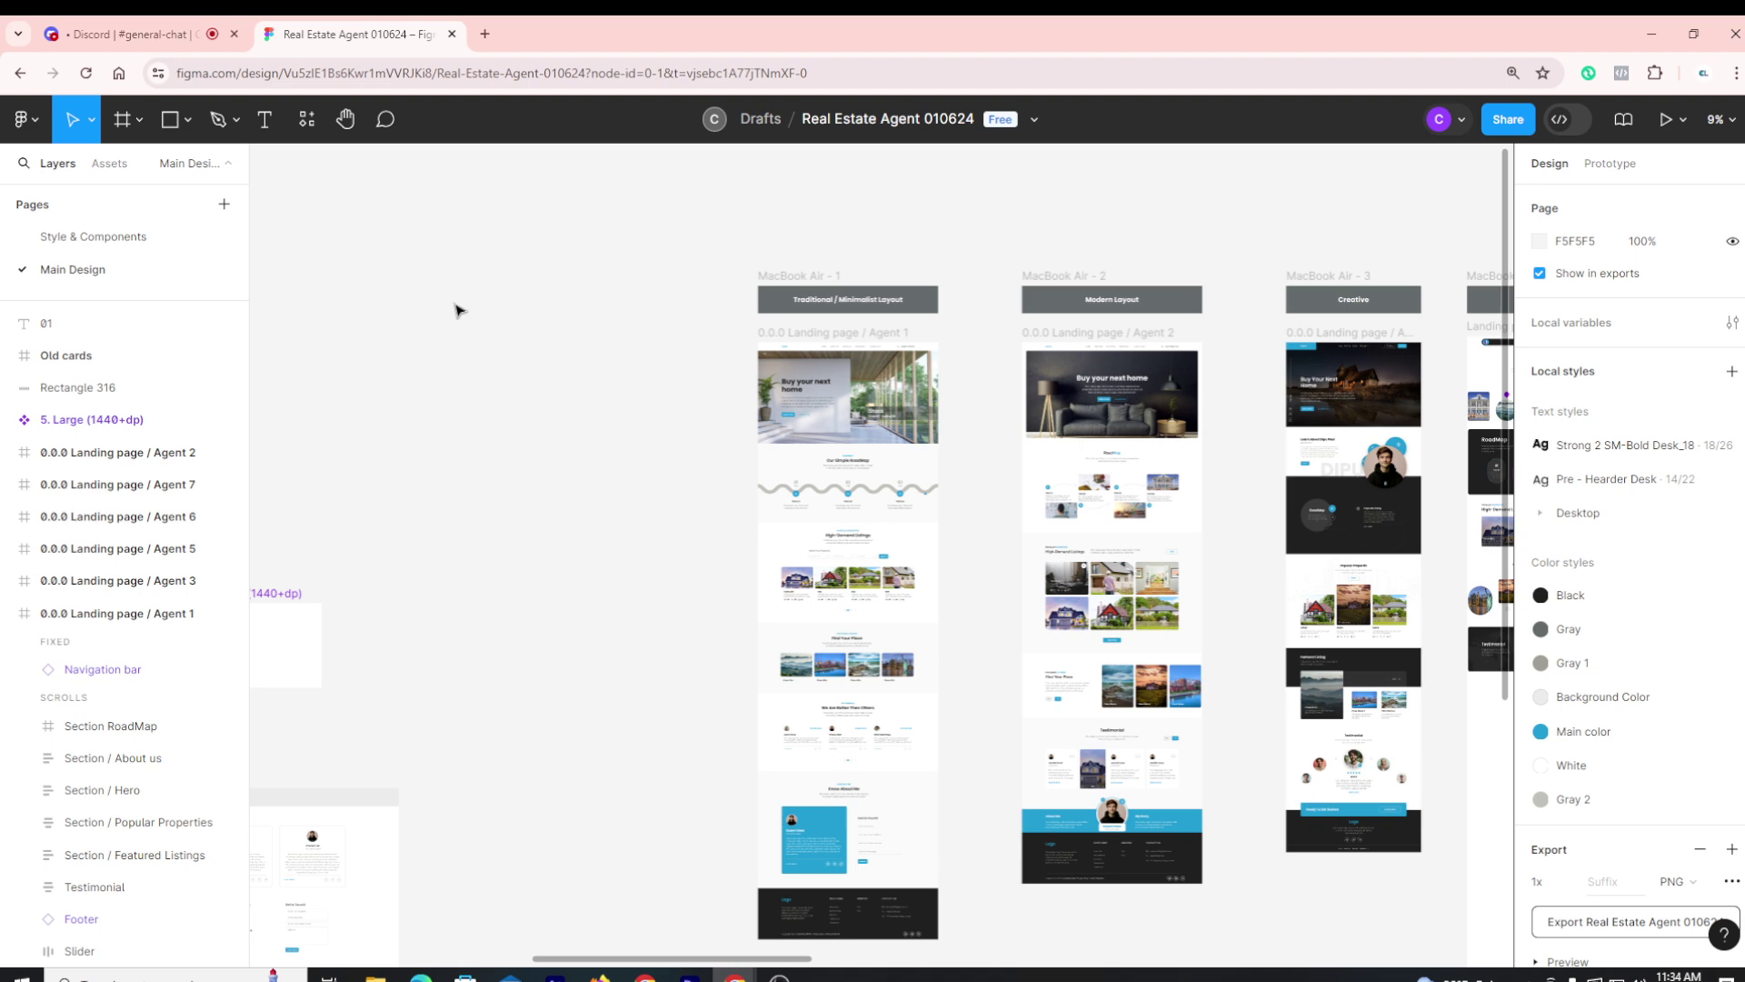
mouse_move(1086, 192)
left_mouse_down()
mouse_move(849, 194)
mouse_move(1095, 203)
left_mouse_up()
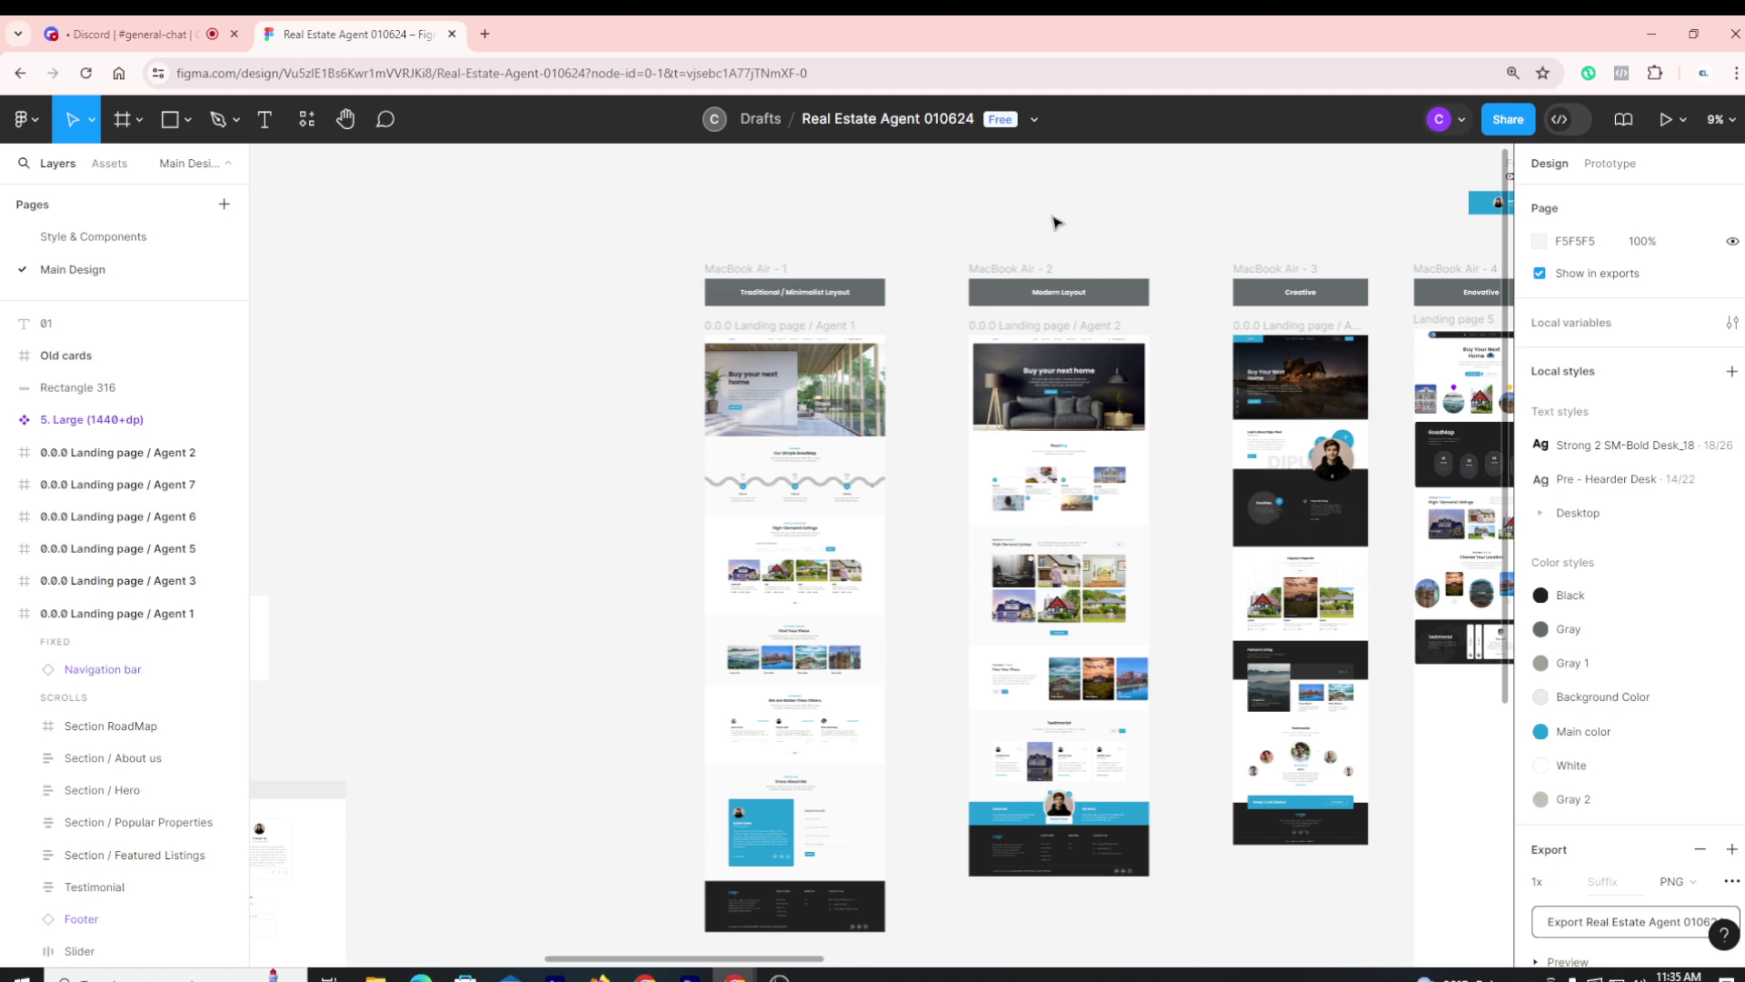
scroll(1020, 223, "down", 3)
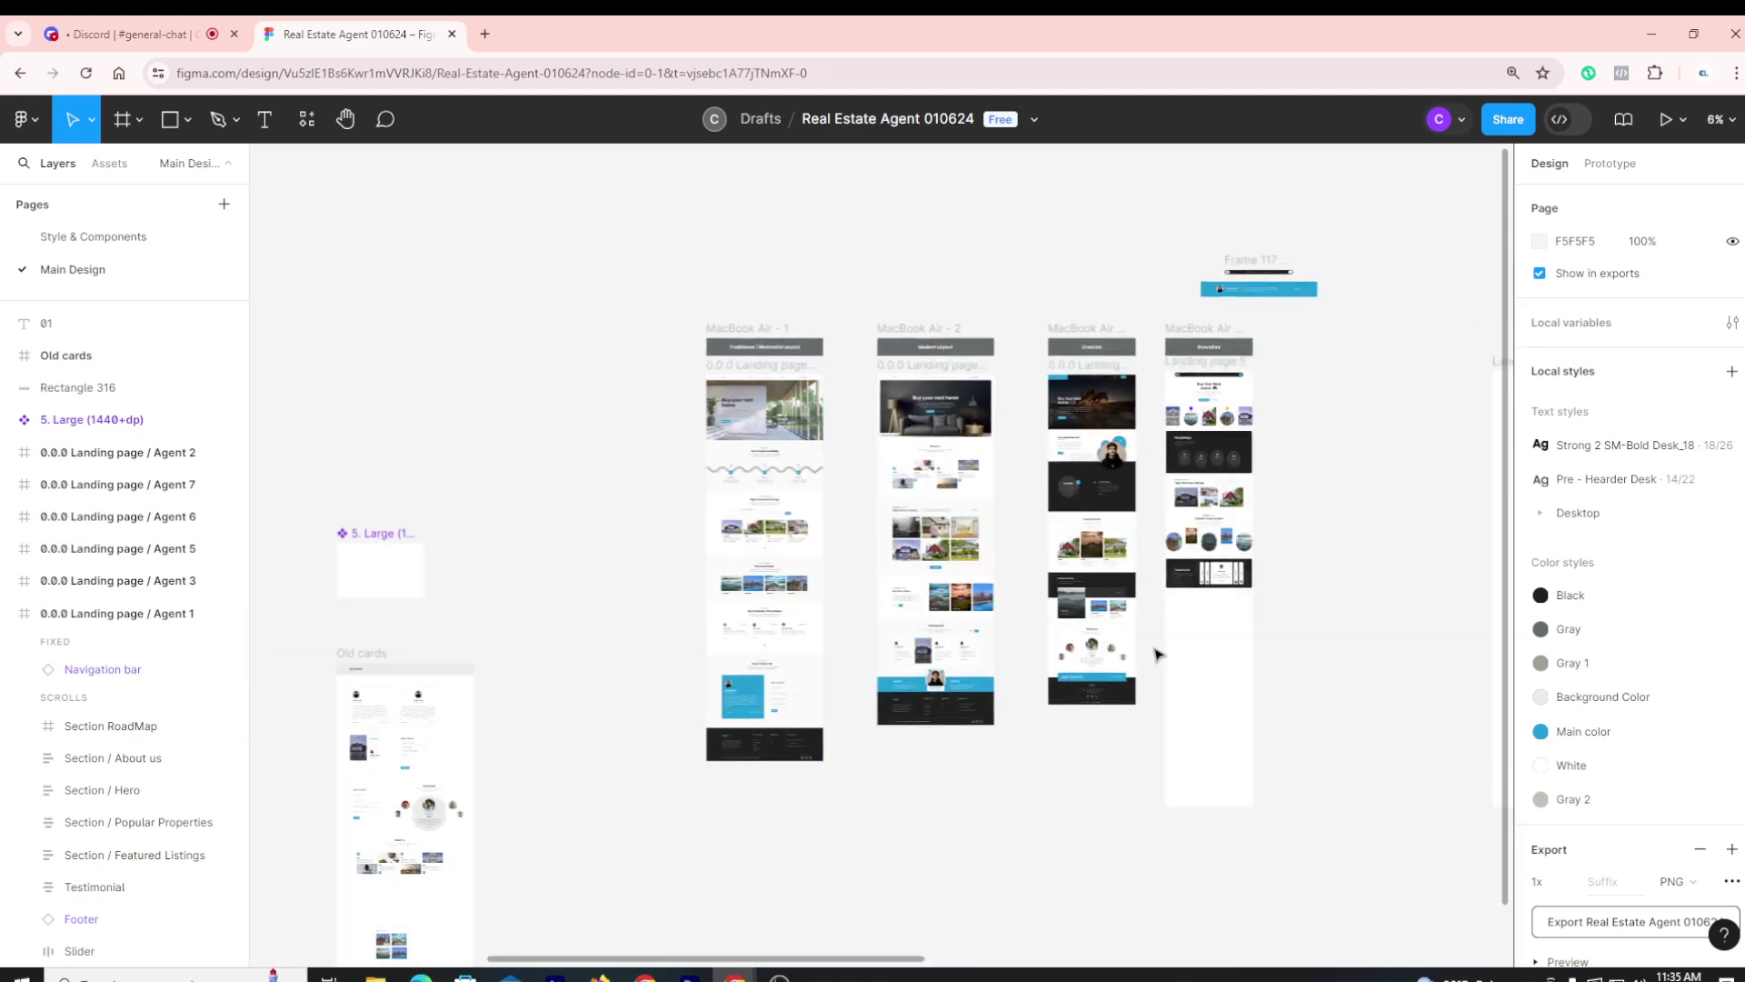
scroll(636, 400, "up", 5)
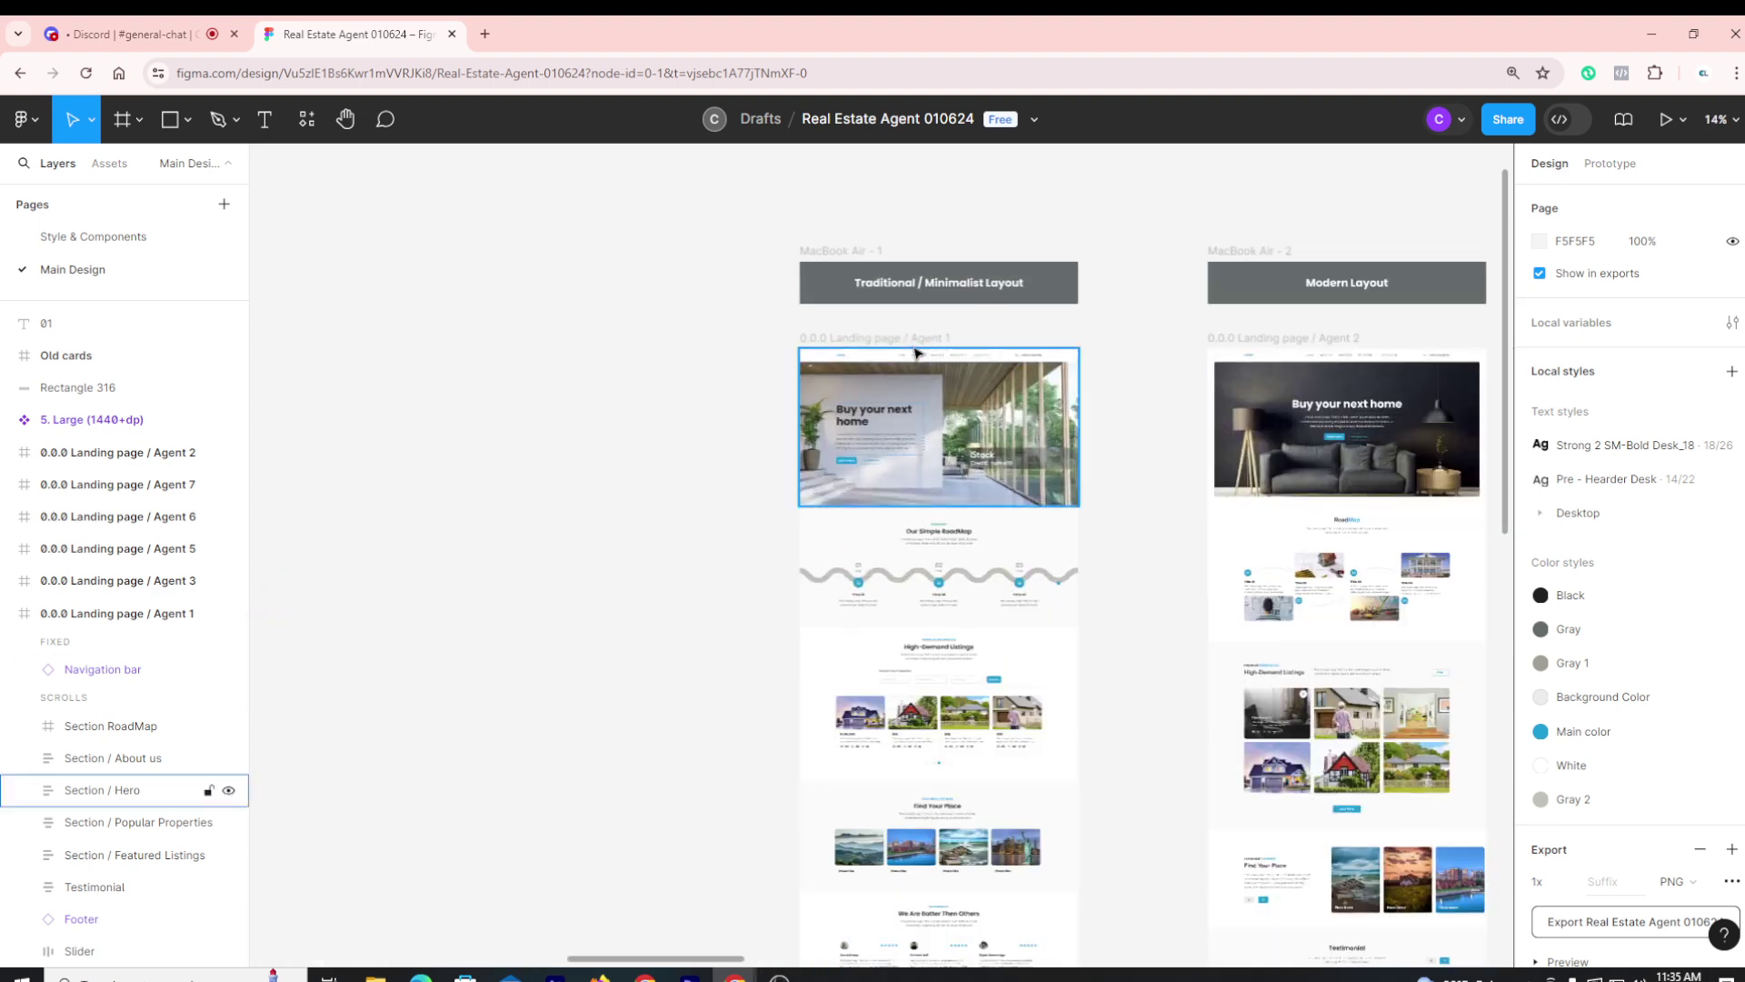
Compare the layout headings and overall structure of the landing pages across the Main Design page
scroll(1180, 284, "up", 3)
scroll(802, 409, "down", 2)
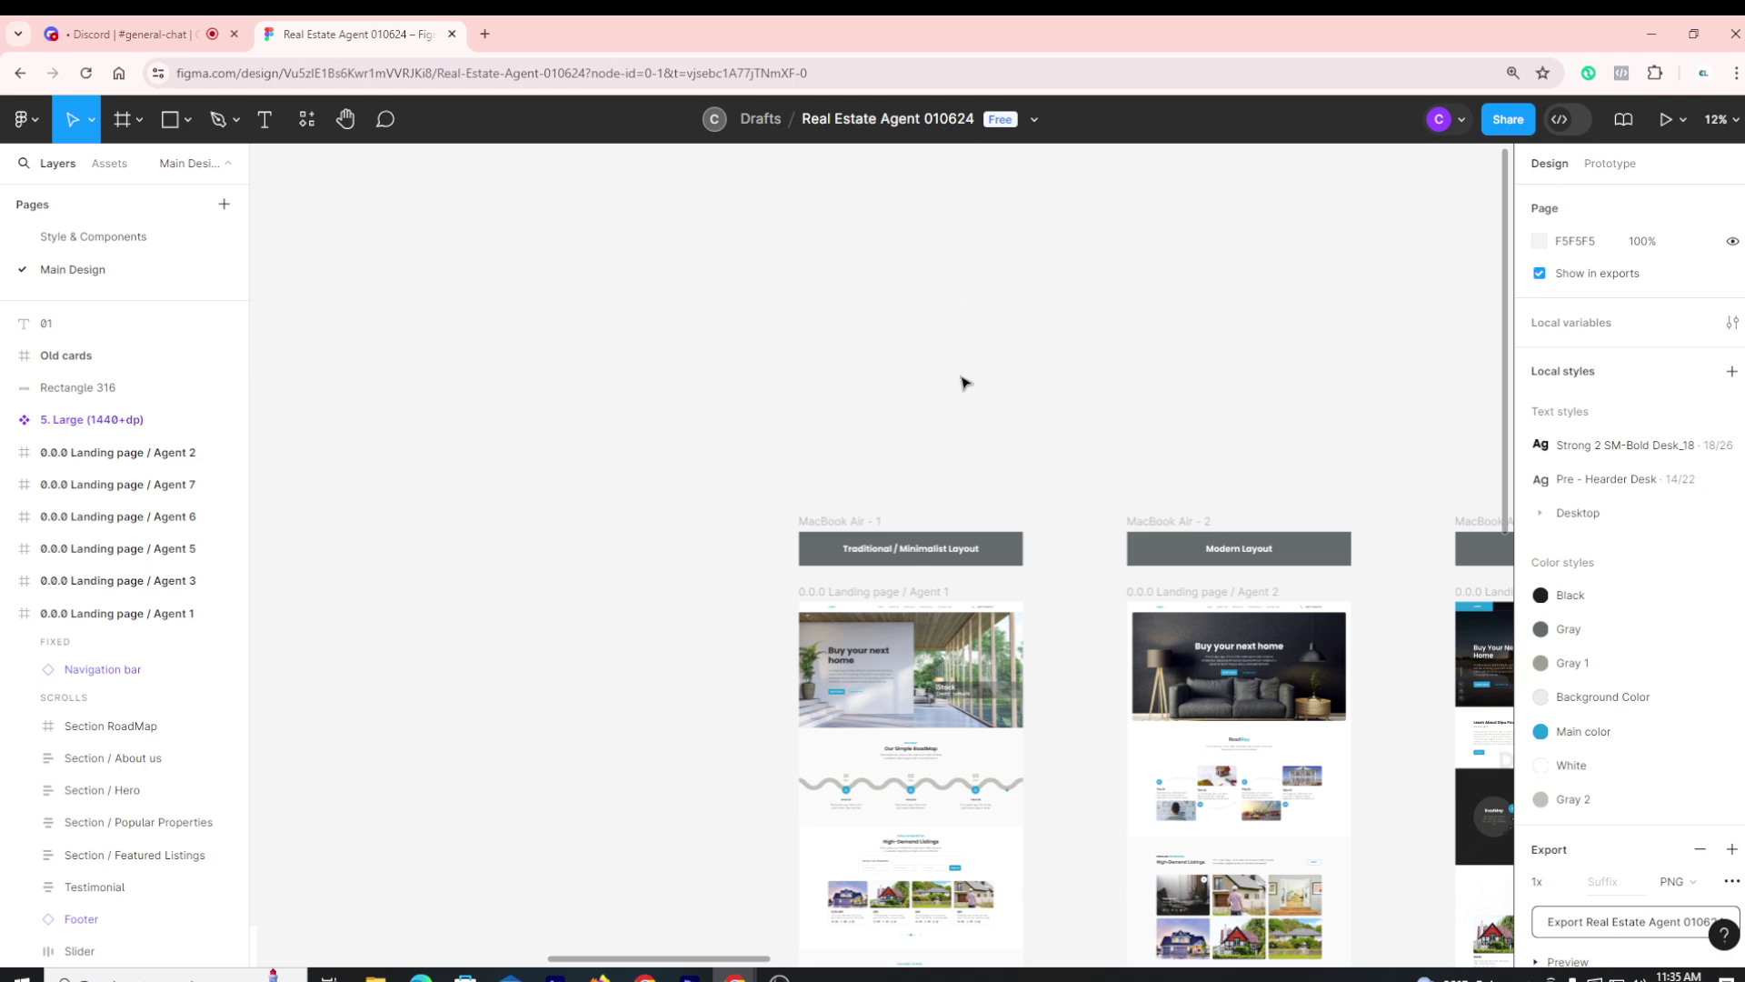
scroll(964, 384, "down", 2)
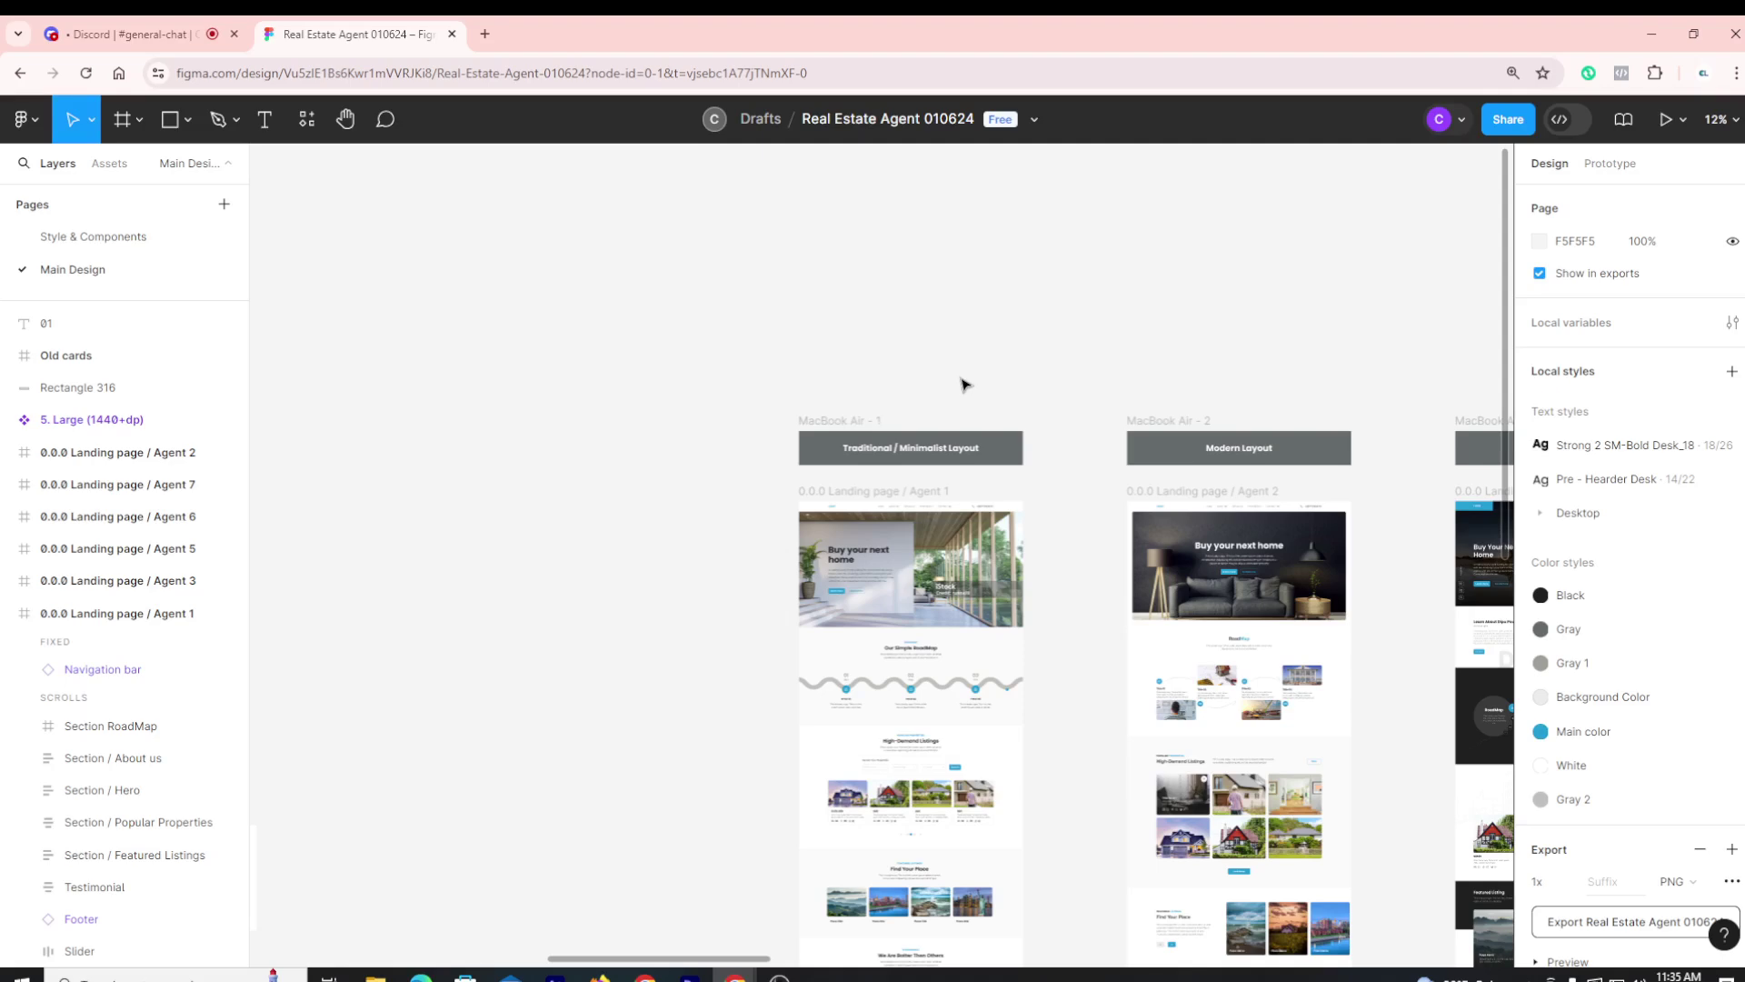
scroll(381, 409, "down", 3)
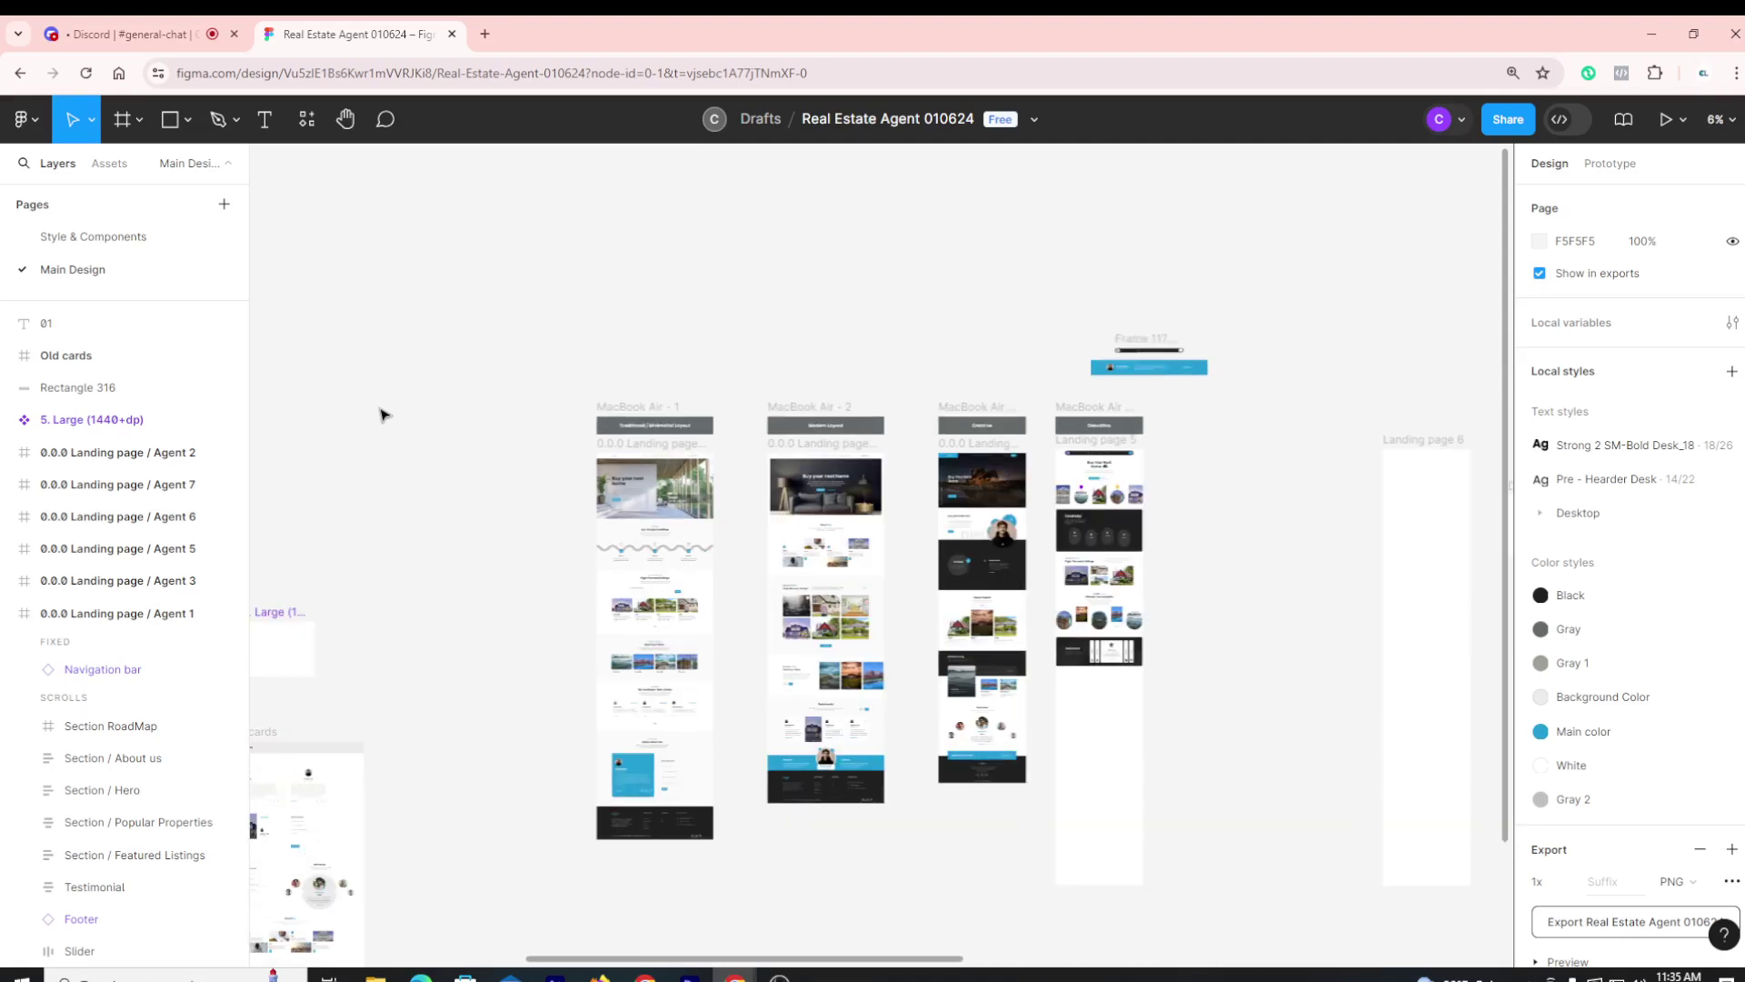
scroll(534, 515, "up", 2)
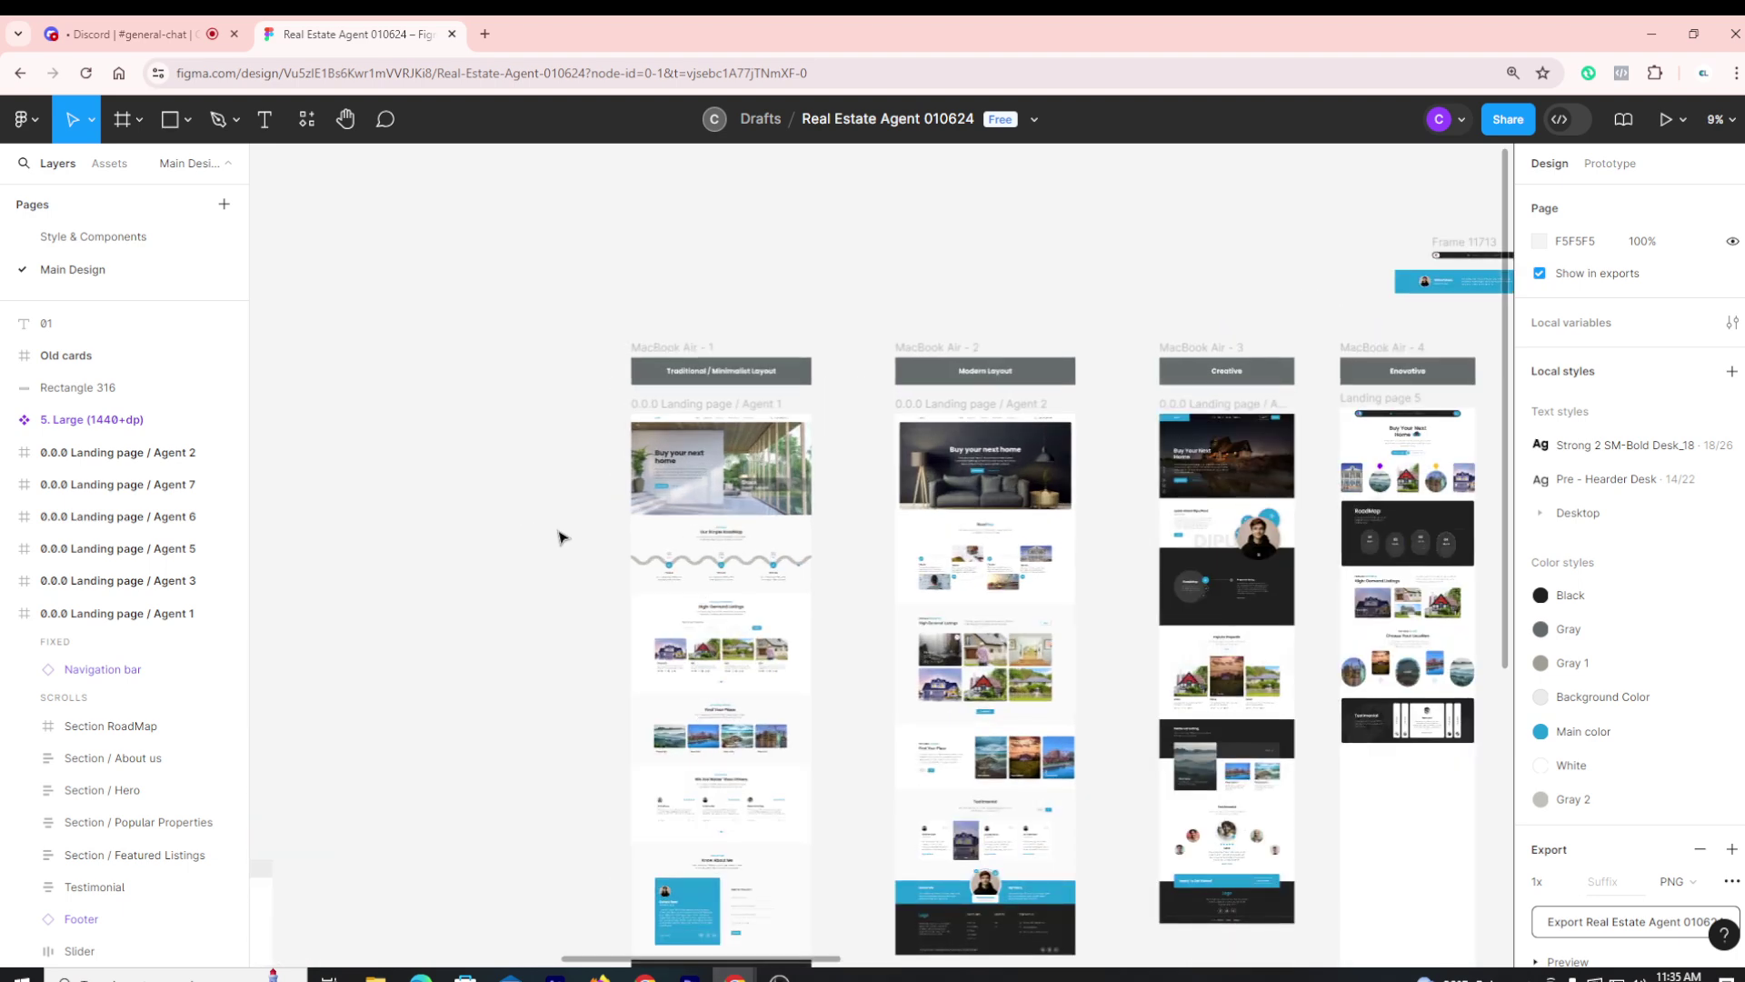
scroll(577, 471, "up", 4)
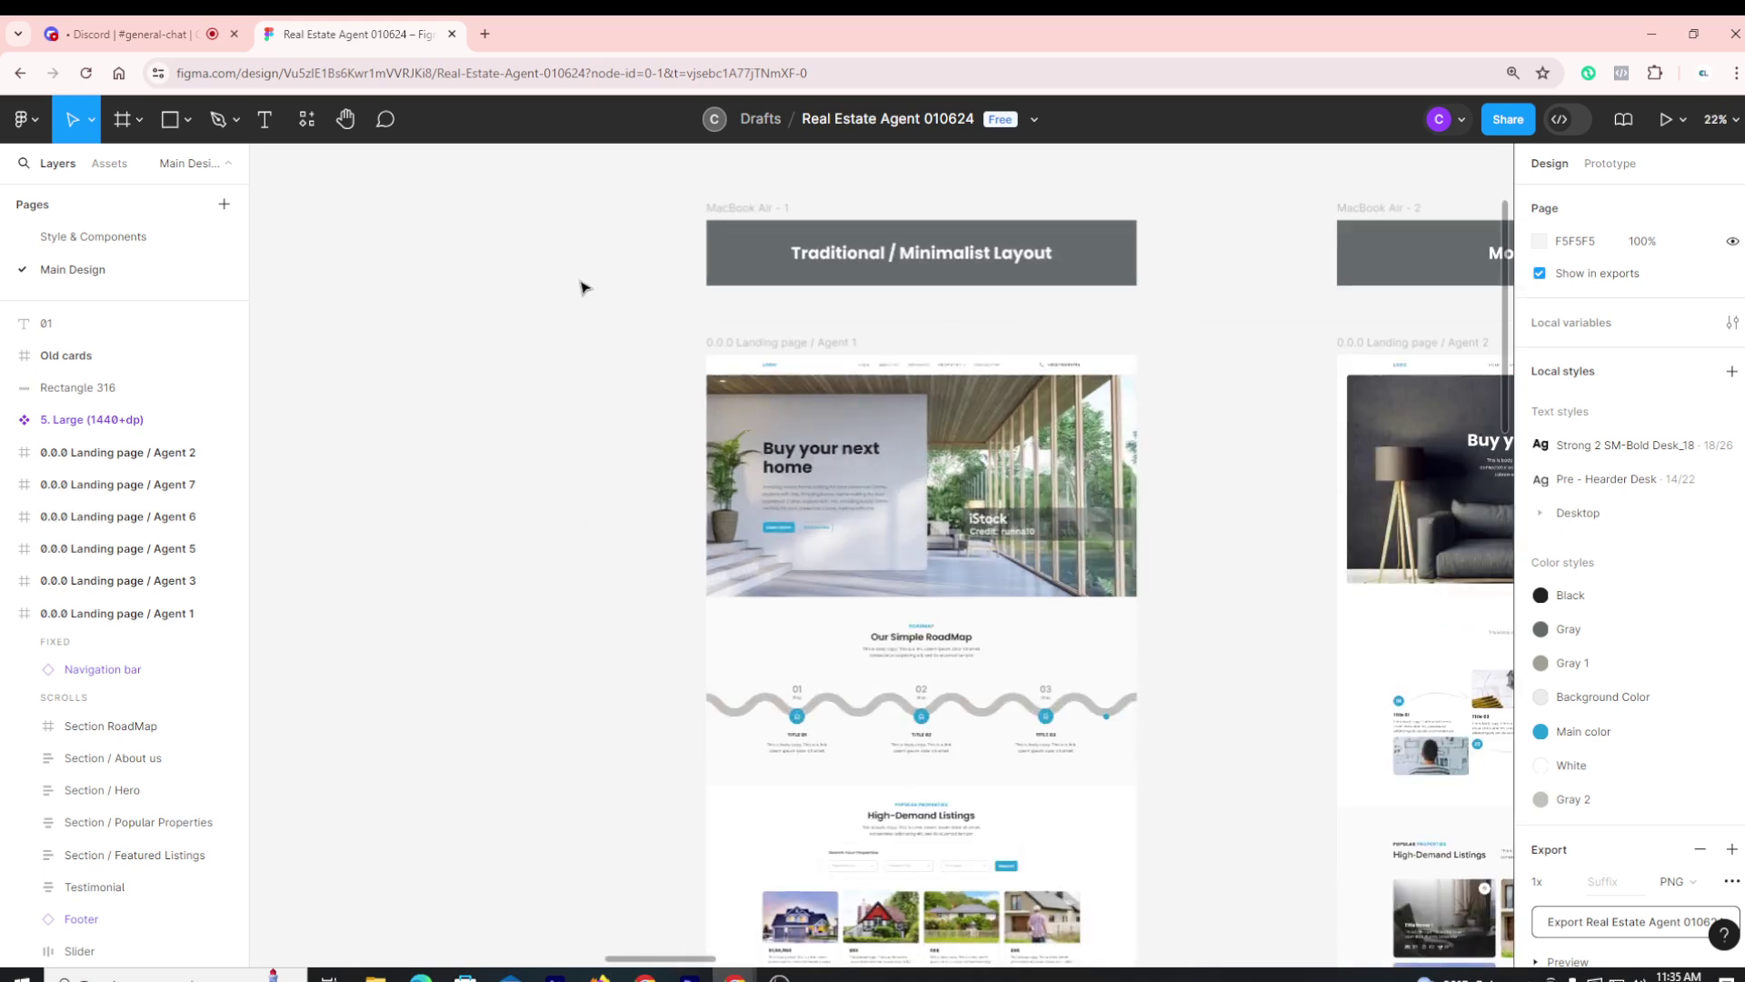
scroll(1003, 397, "down", 2)
scroll(991, 455, "down", 3)
scroll(982, 509, "up", 3)
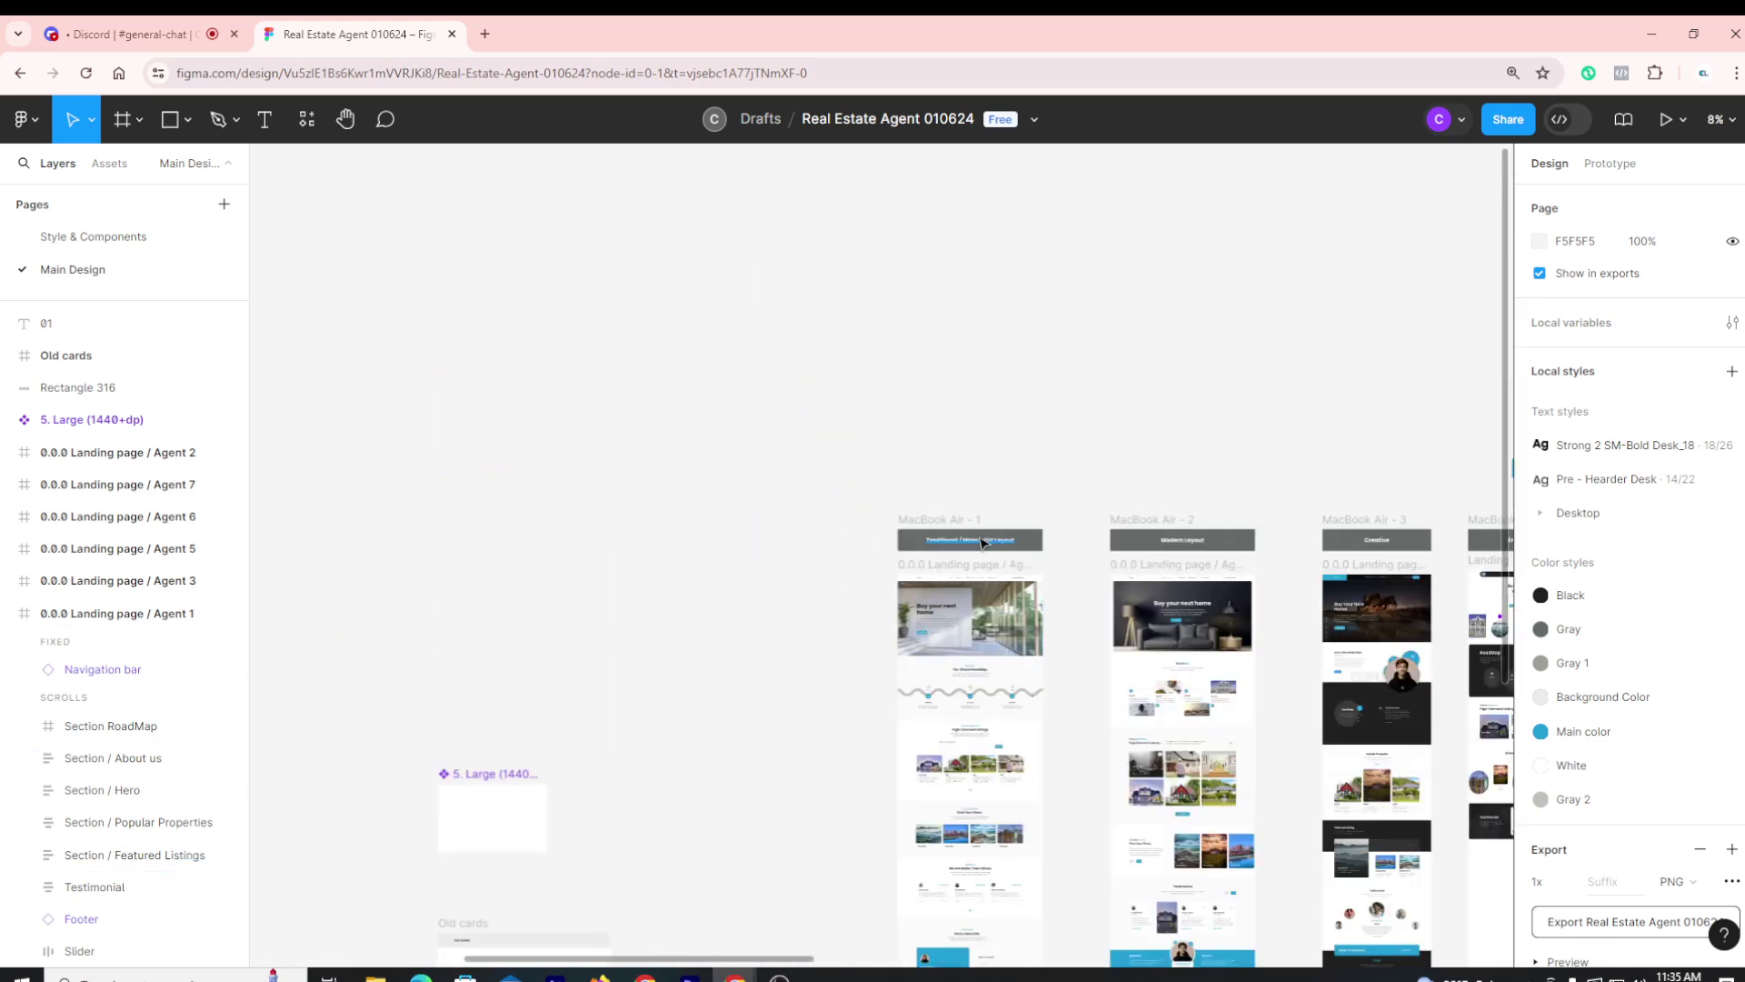
Review the full length of the Traditional / Minimalist Layout page, from its heading to the footer and back
scroll(981, 564, "up", 3)
scroll(986, 619, "down", 10)
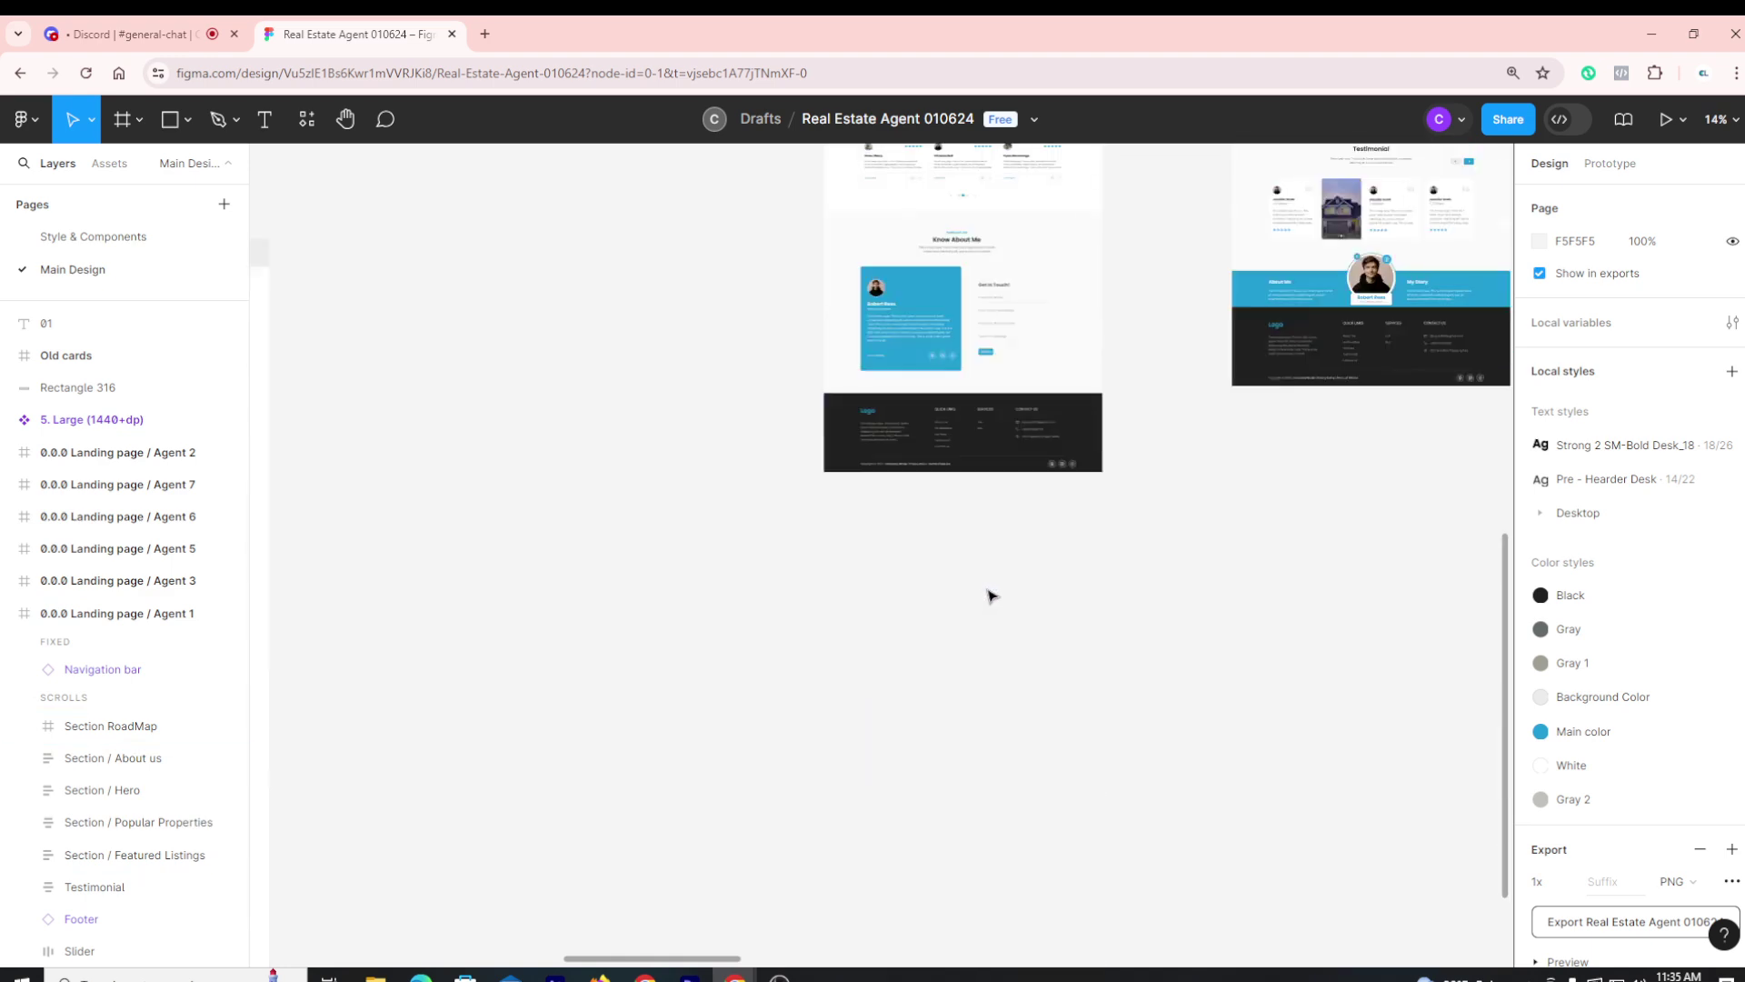
scroll(989, 592, "up", 5)
scroll(984, 585, "up", 5)
scroll(974, 318, "up", 3)
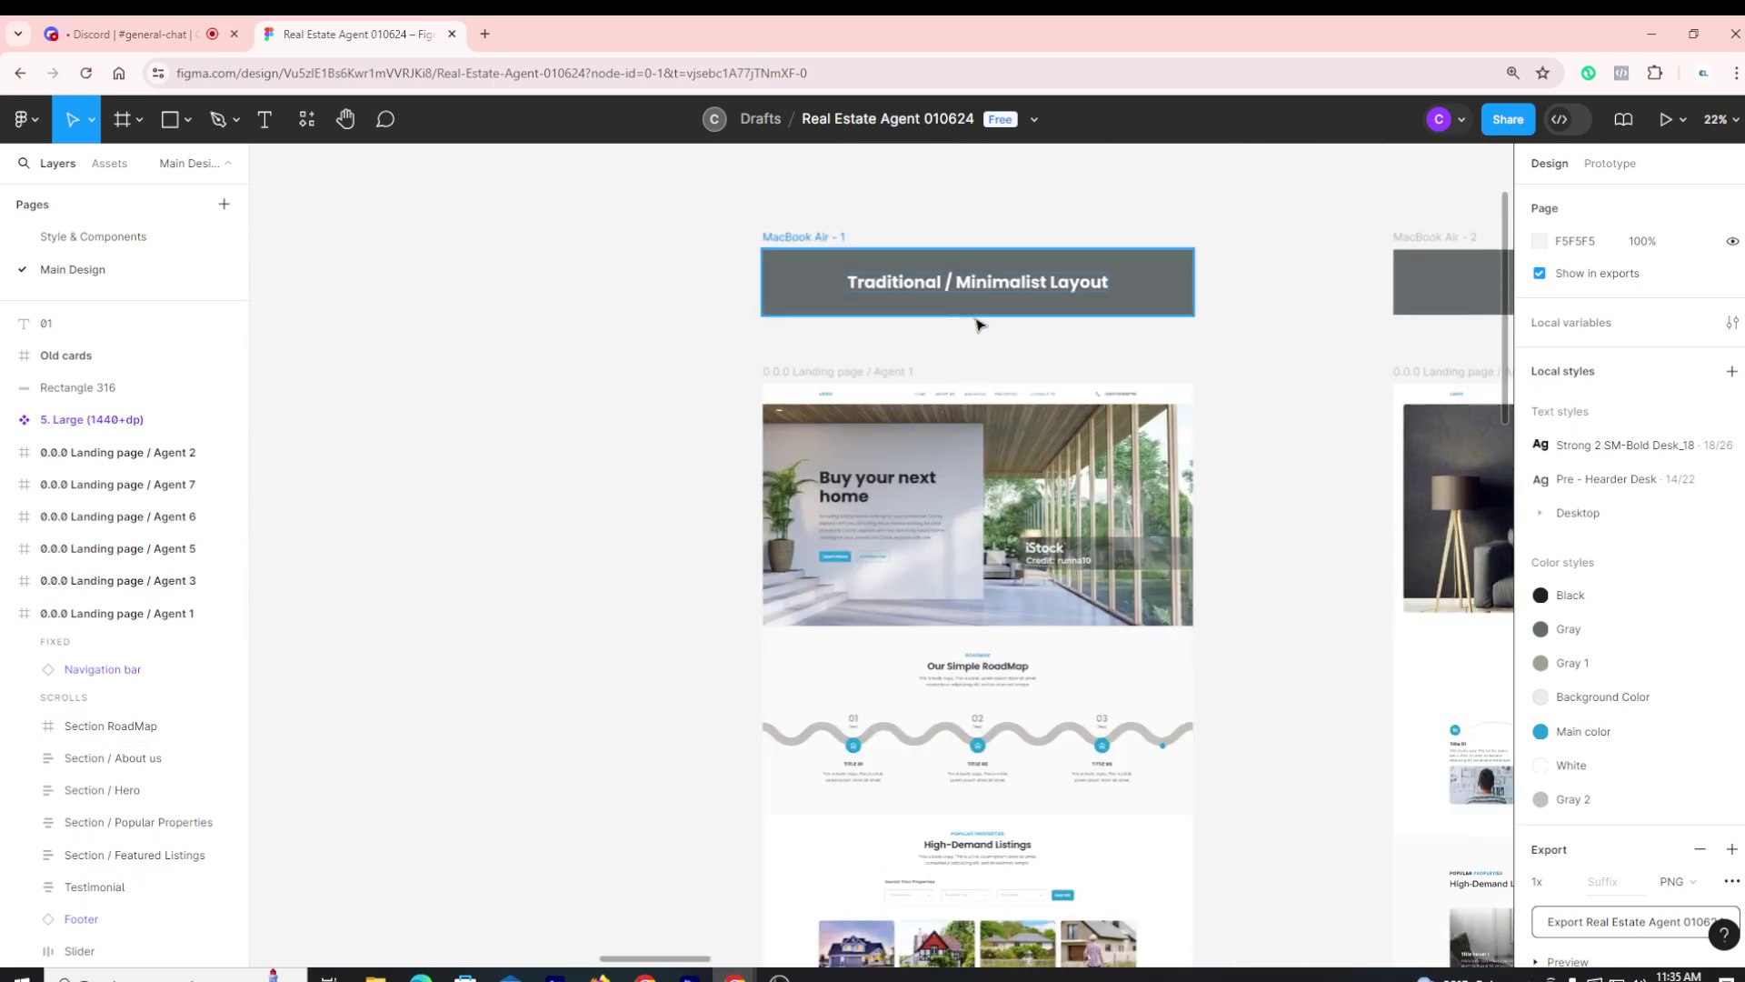
scroll(565, 265, "up", 2)
scroll(701, 496, "down", 2)
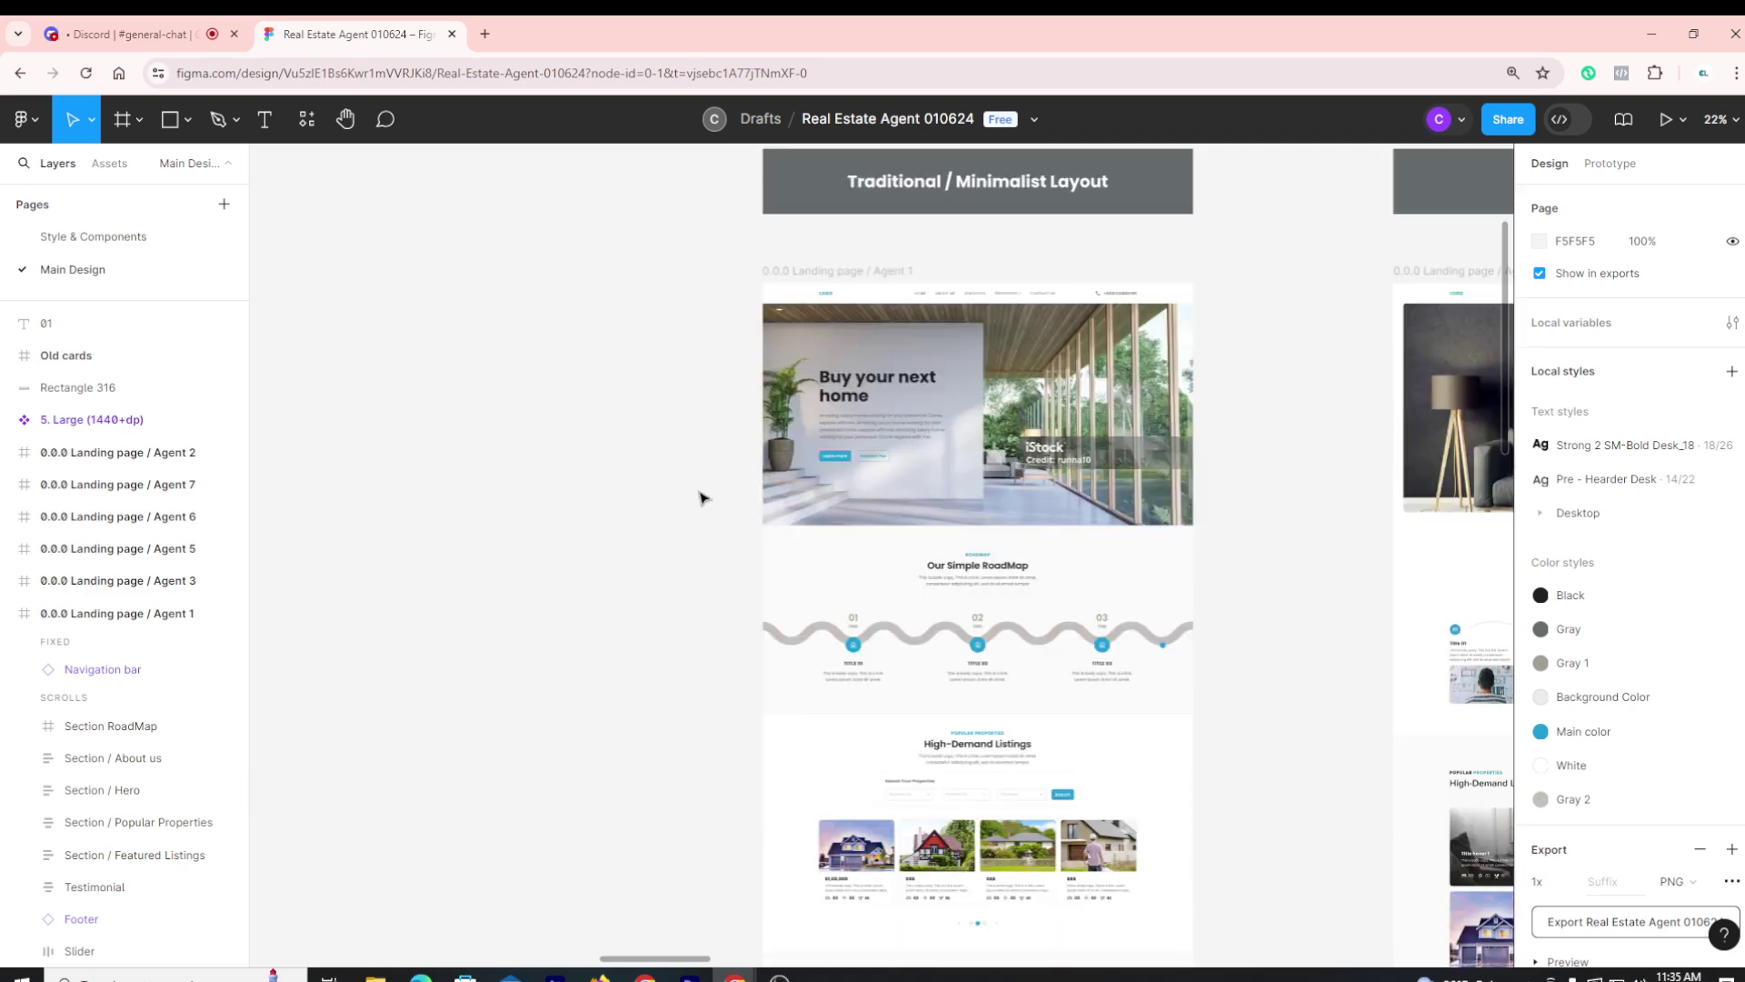
scroll(694, 460, "down", 1)
Examine the Agent 1 page up close, from the hero and roadmap through listings, places and testimonials to Know About Me
scroll(1184, 636, "up", 4)
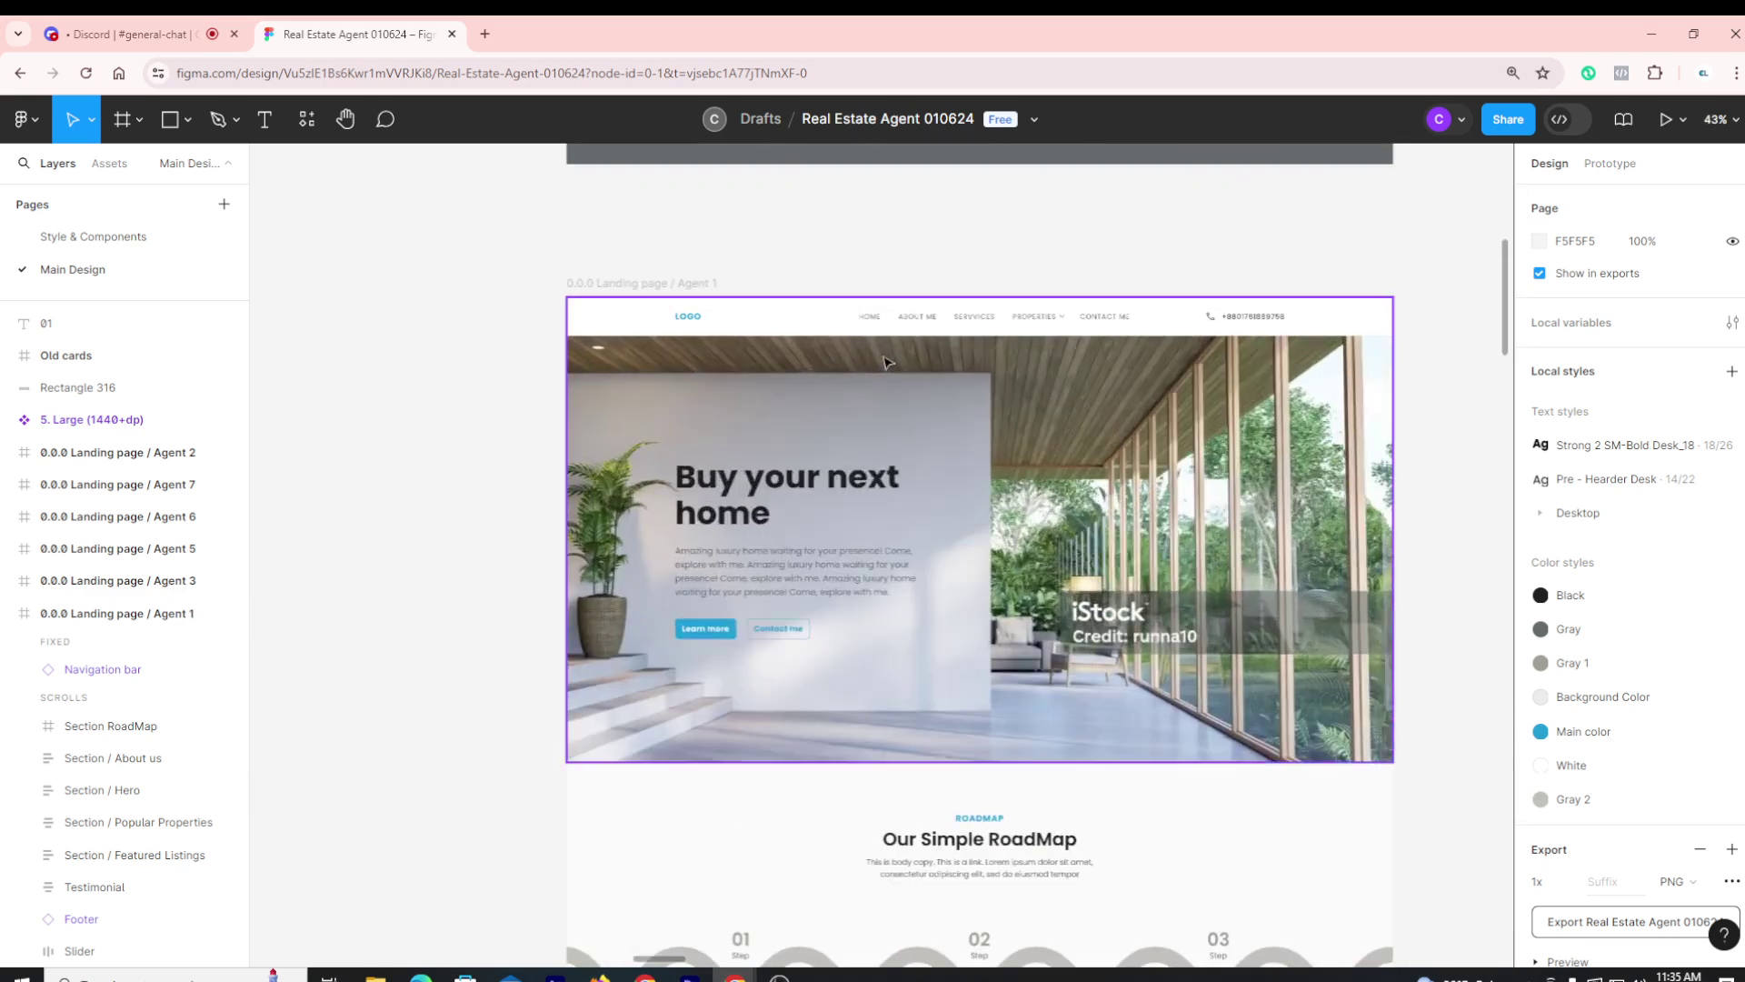
scroll(1184, 637, "down", 5)
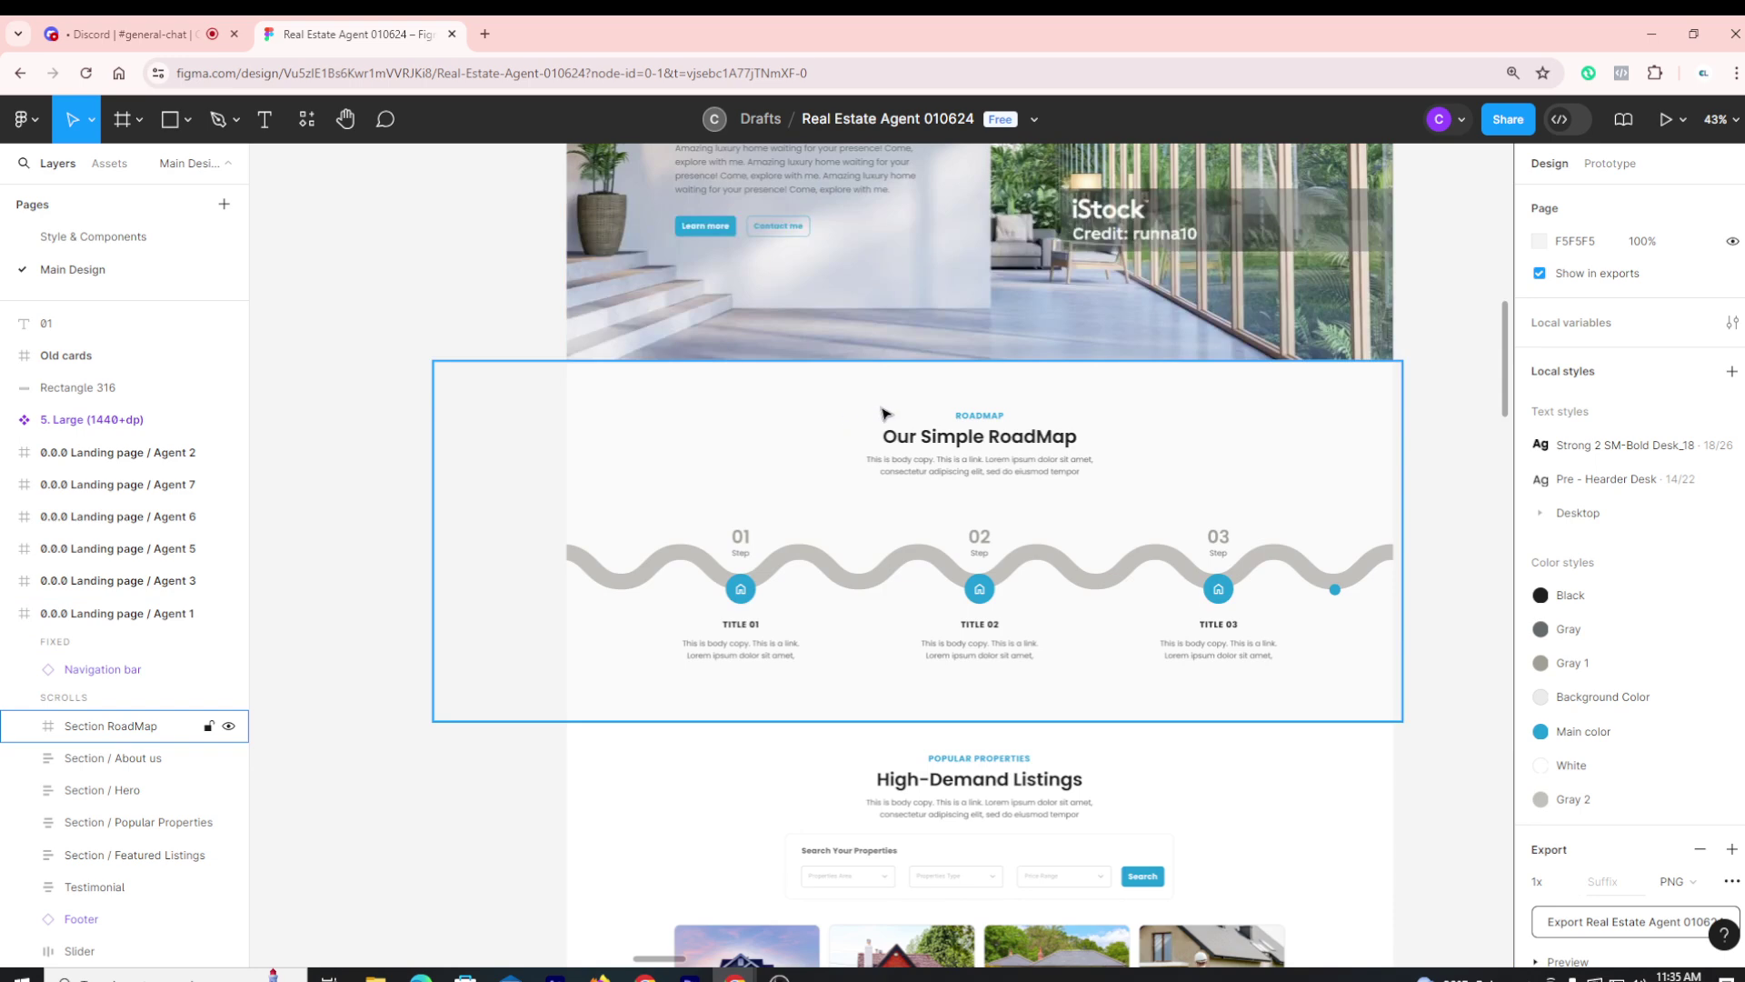
scroll(1492, 457, "down", 5)
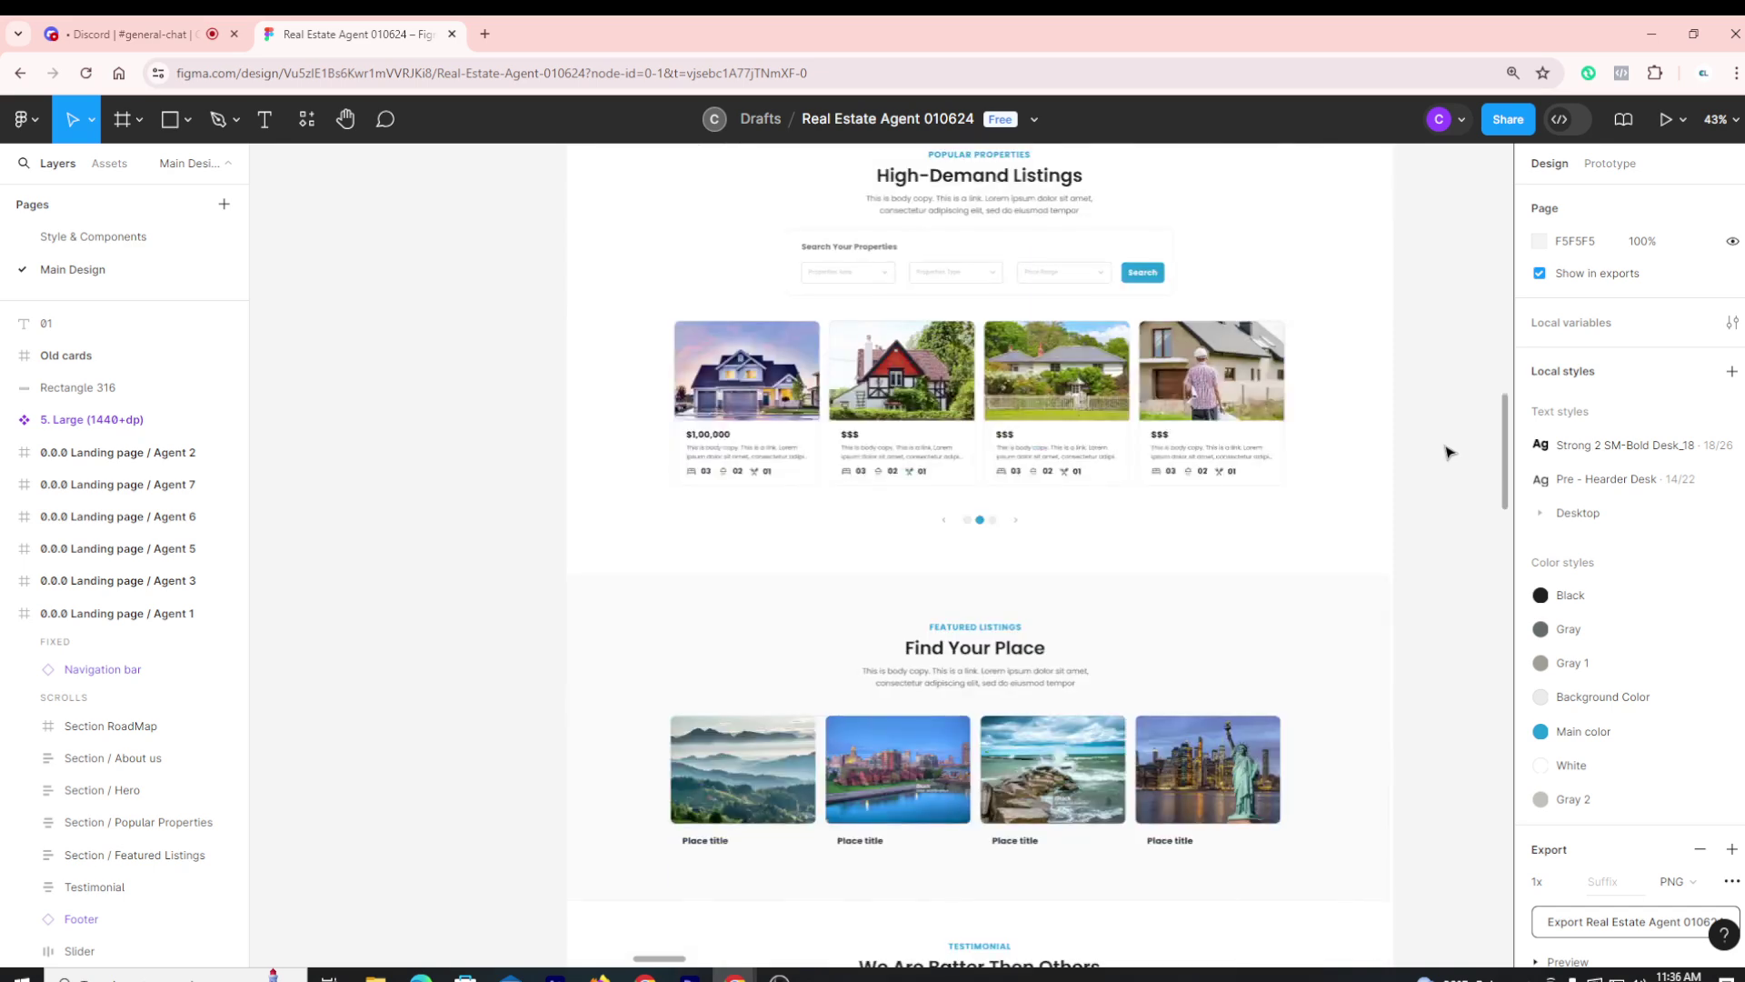
scroll(1449, 452, "down", 3)
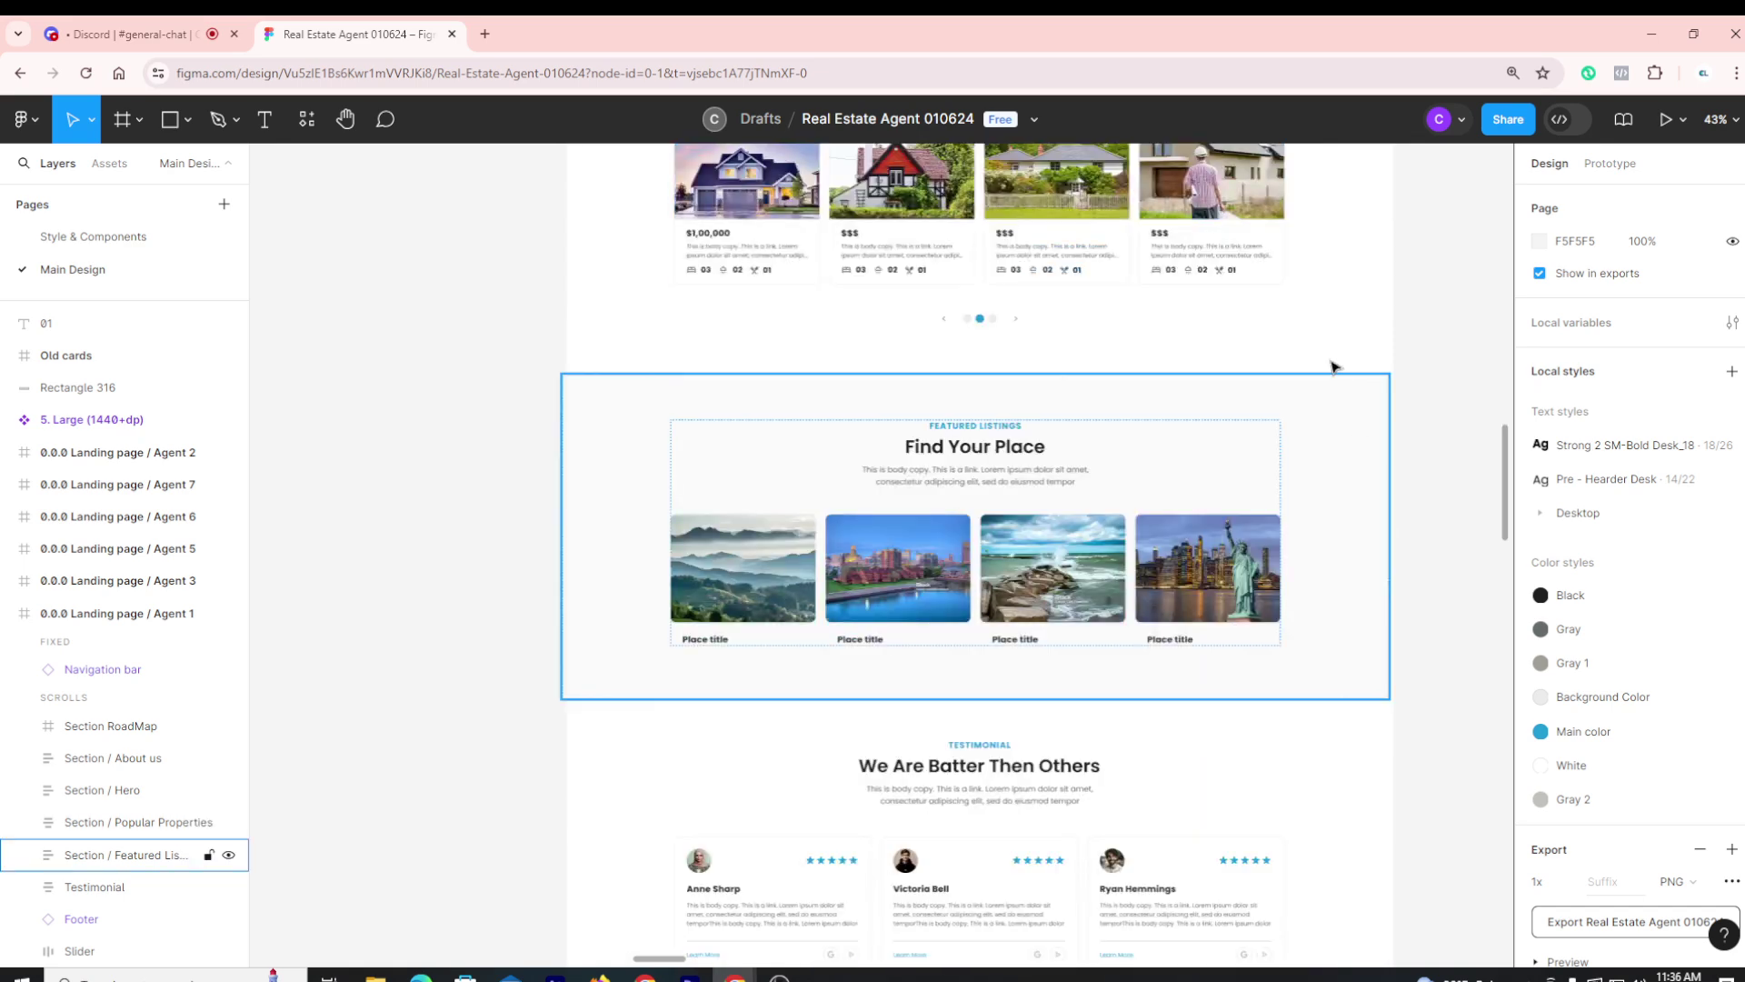
scroll(1209, 423, "down", 3)
scroll(1169, 440, "down", 4)
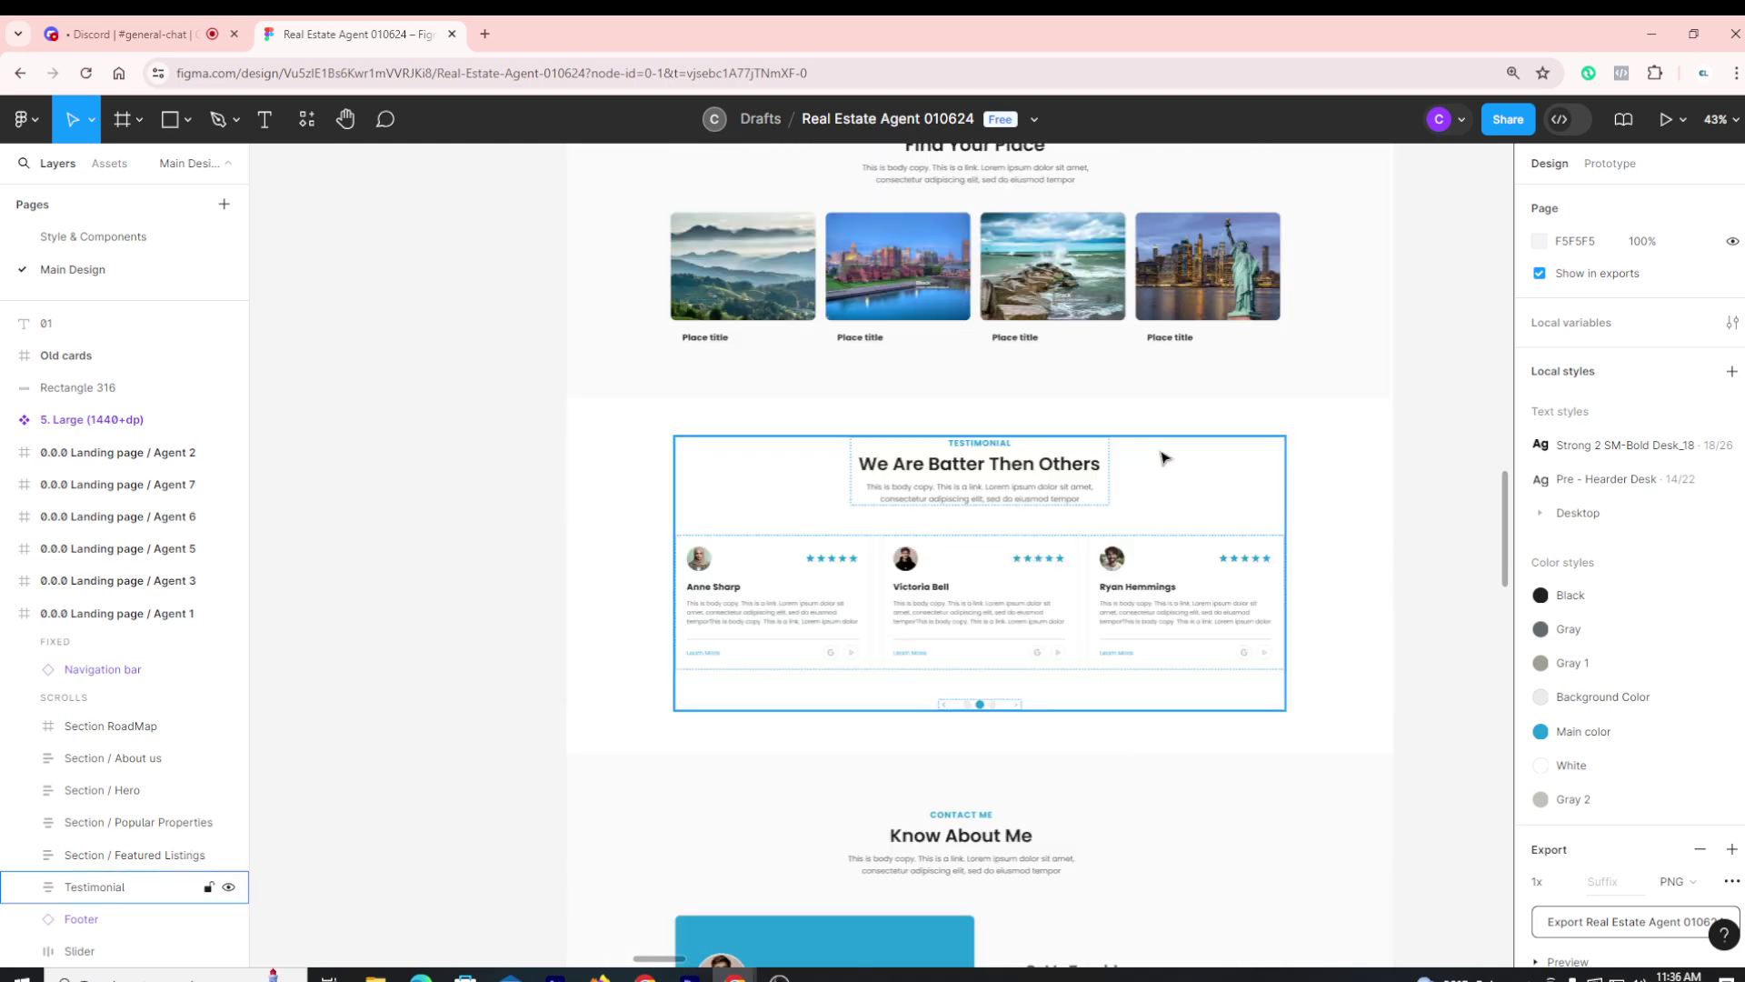
scroll(1104, 509, "down", 7)
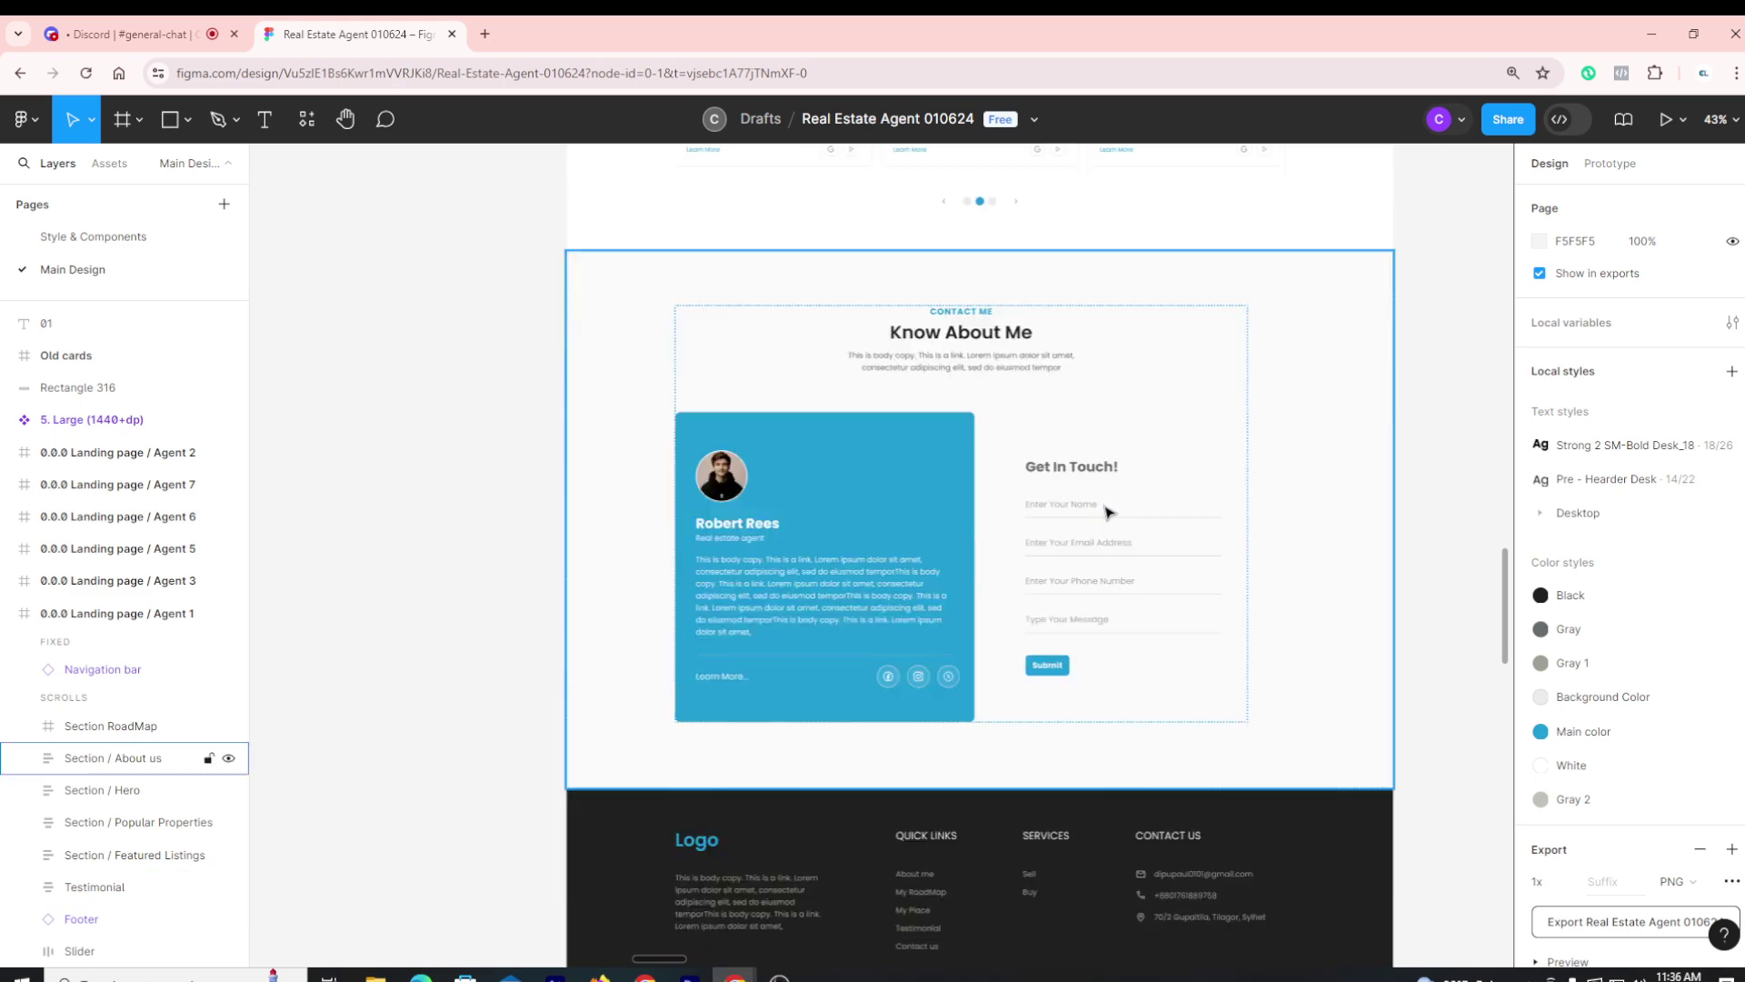
Re-examine the Traditional / Minimalist Layout heading with the Agent 1 page's navigation bar, hero and roadmap sections
scroll(871, 843, "down", 5, "ctrl")
scroll(909, 636, "up", 10)
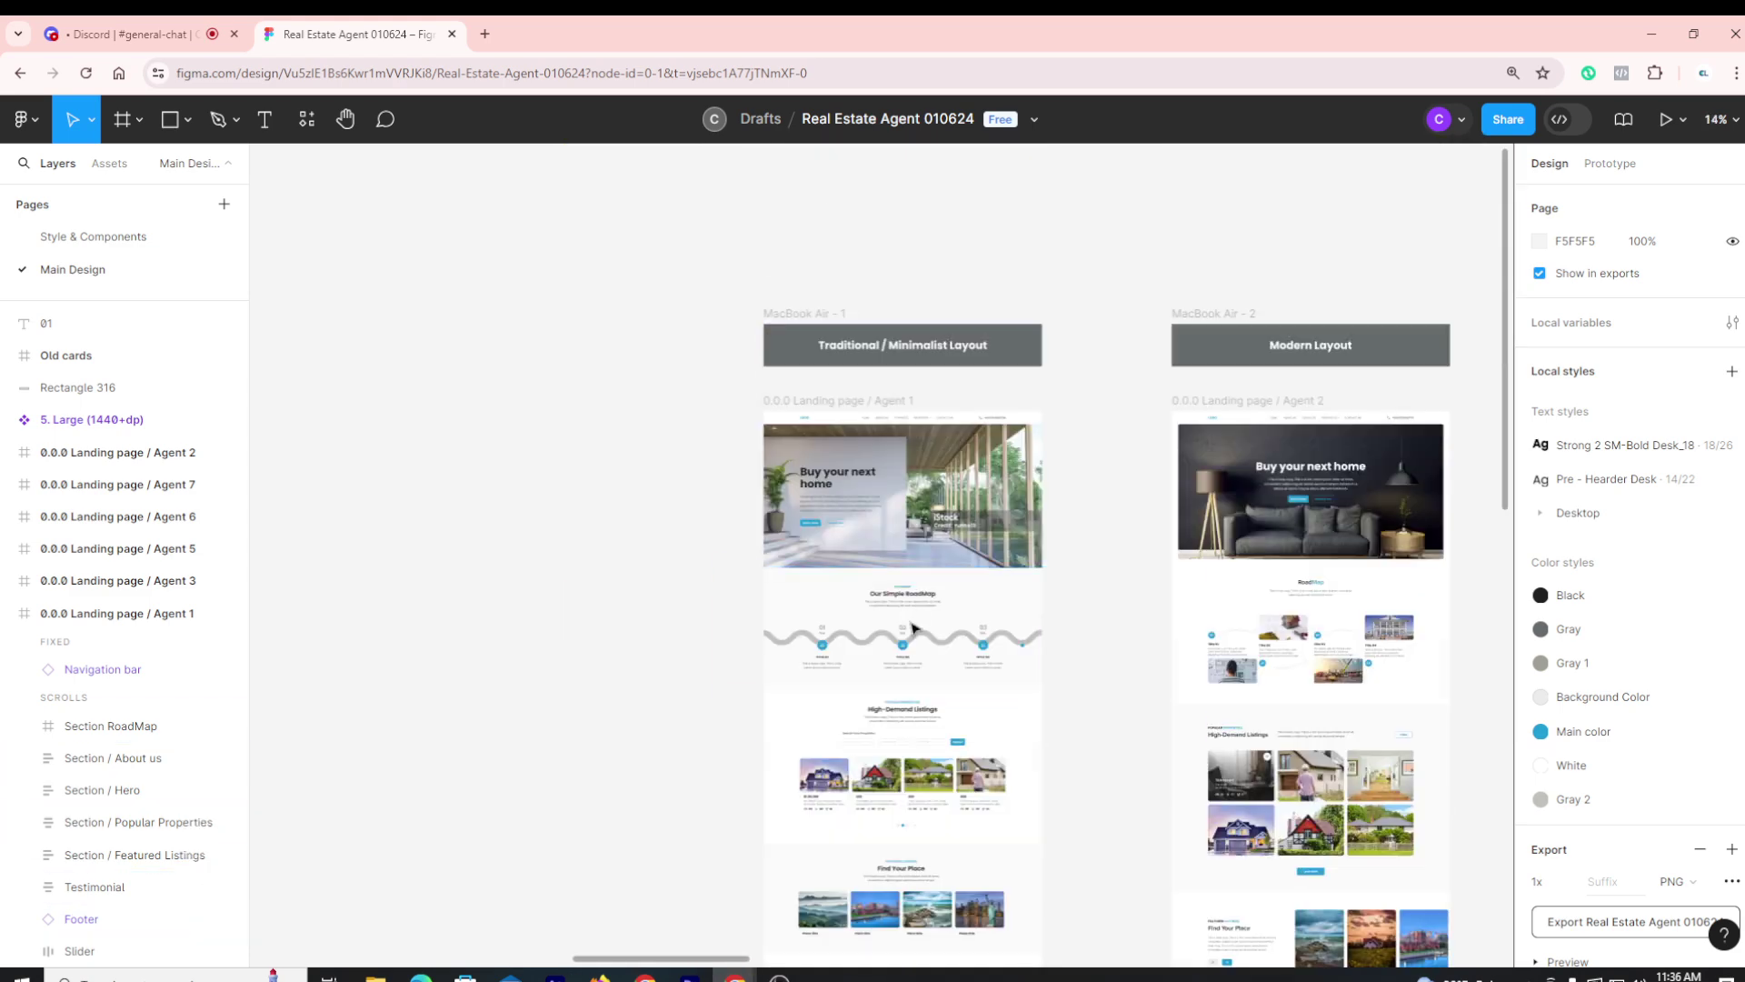
scroll(918, 545, "up", 5, "ctrl")
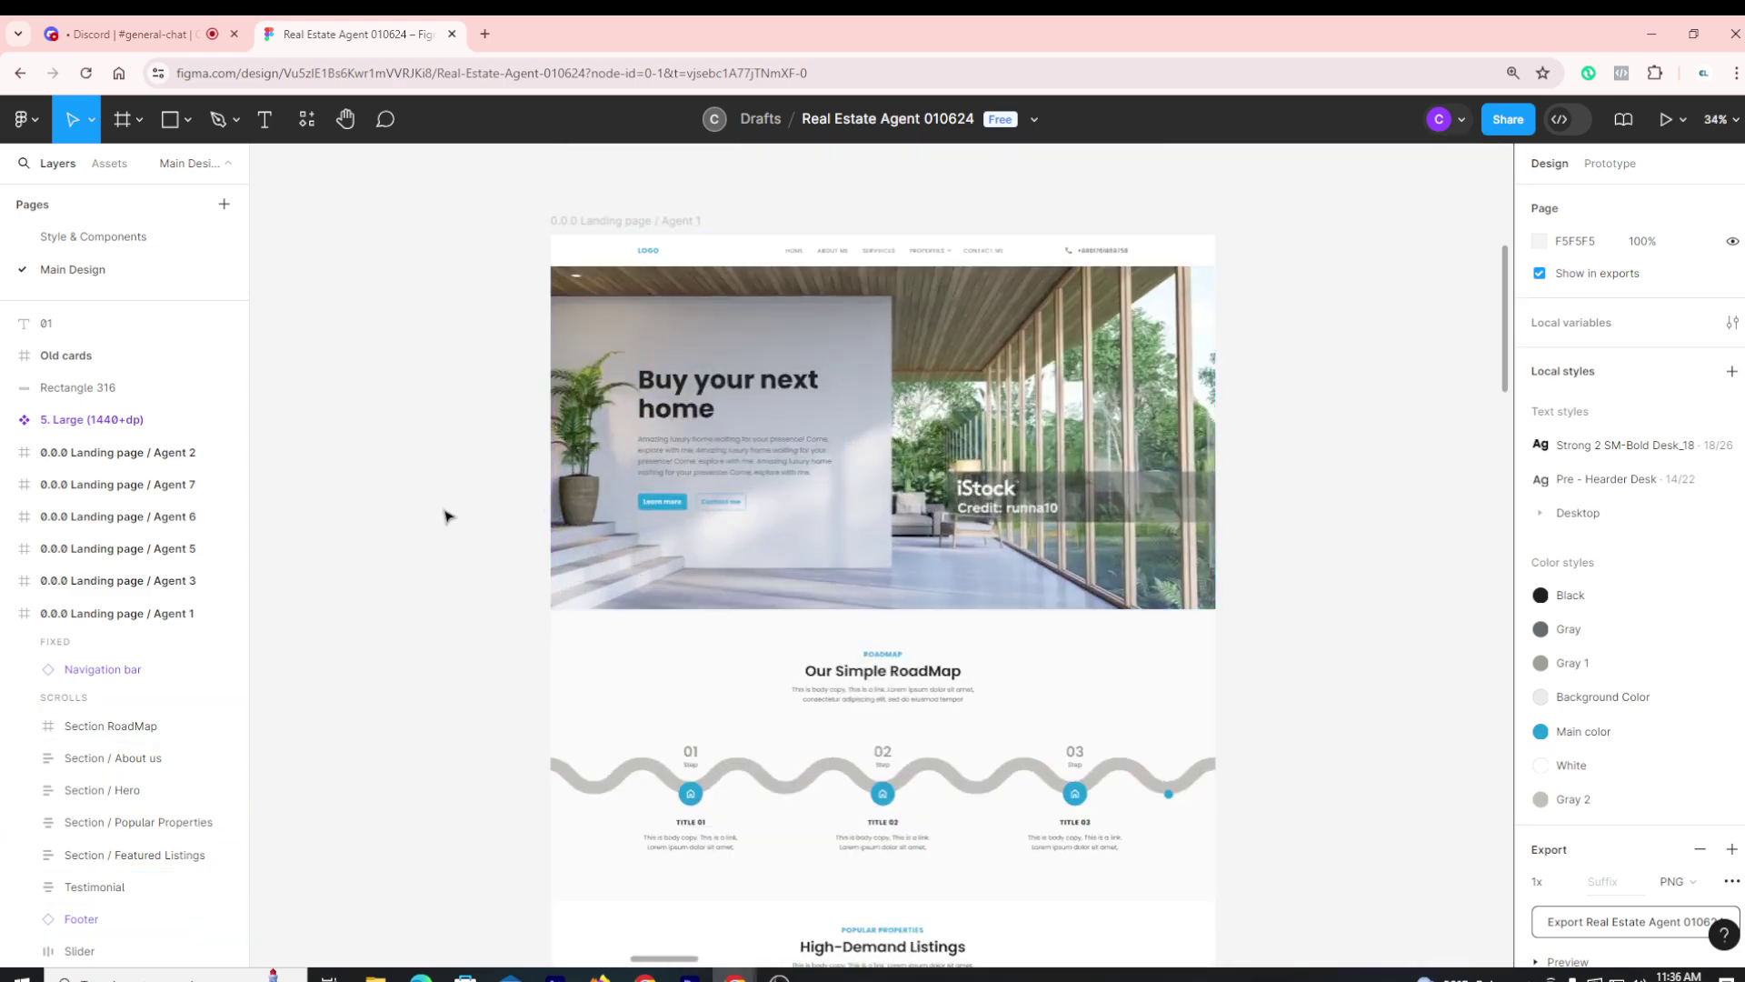
scroll(596, 475, "down", 2, "ctrl")
scroll(643, 259, "up", 2)
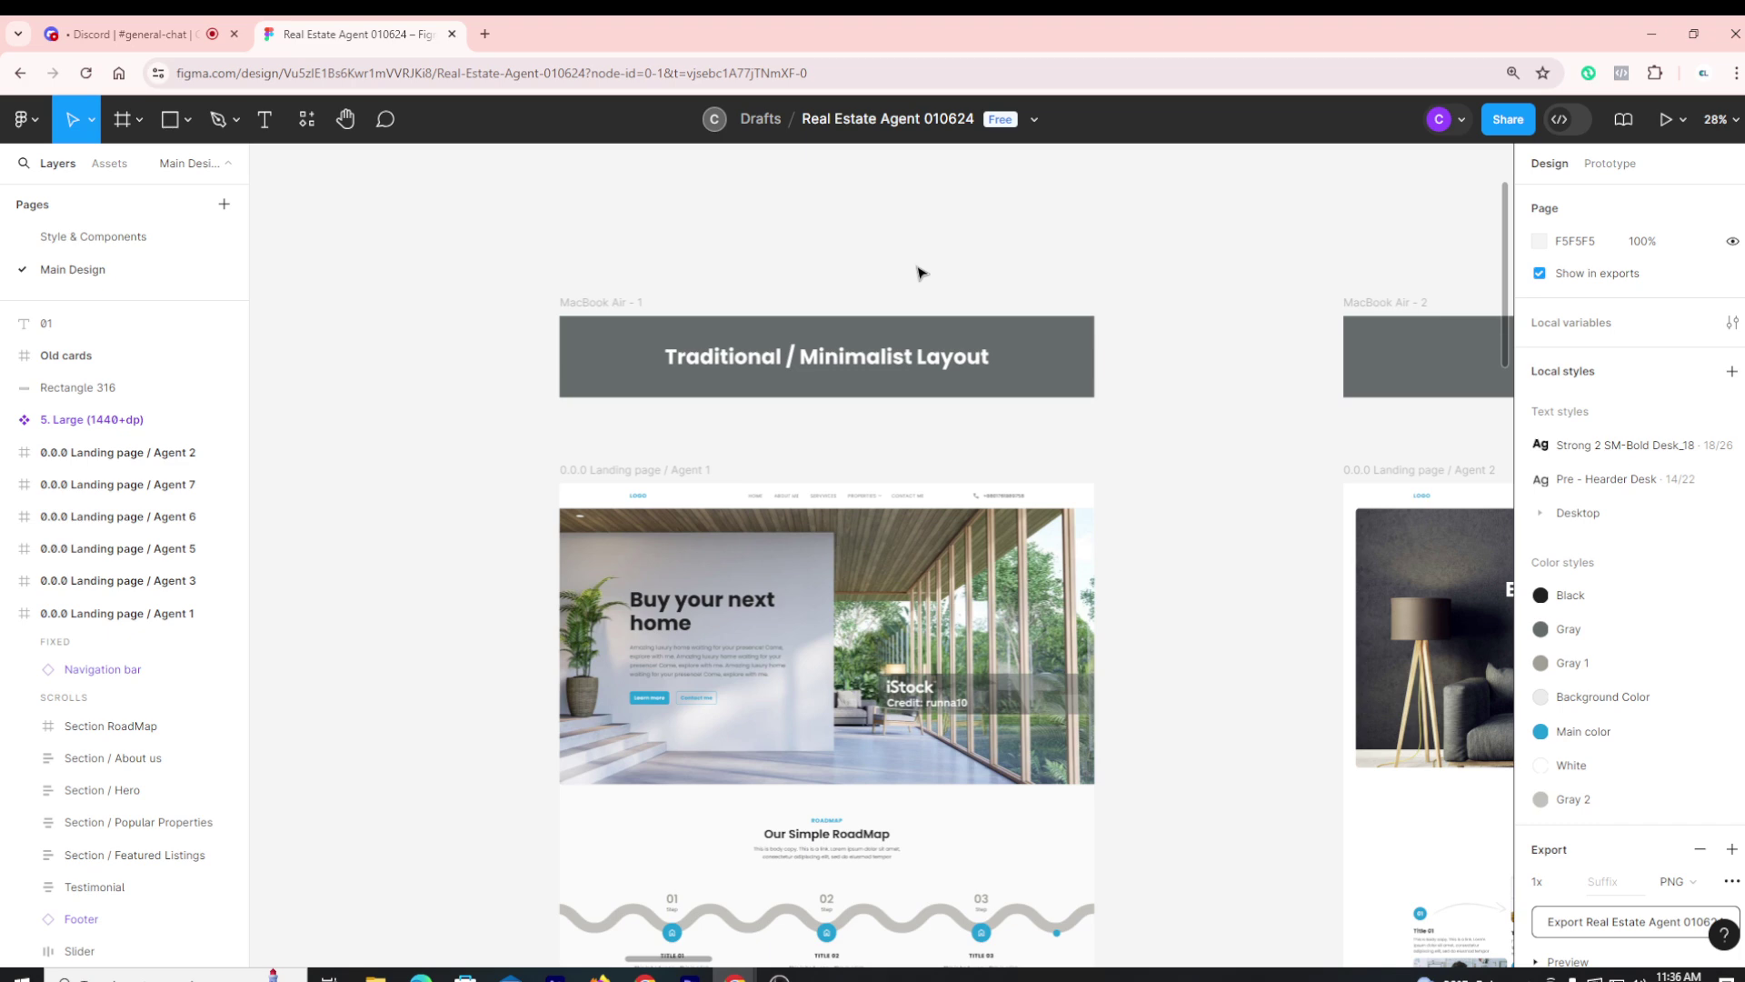
scroll(916, 273, "down", 2)
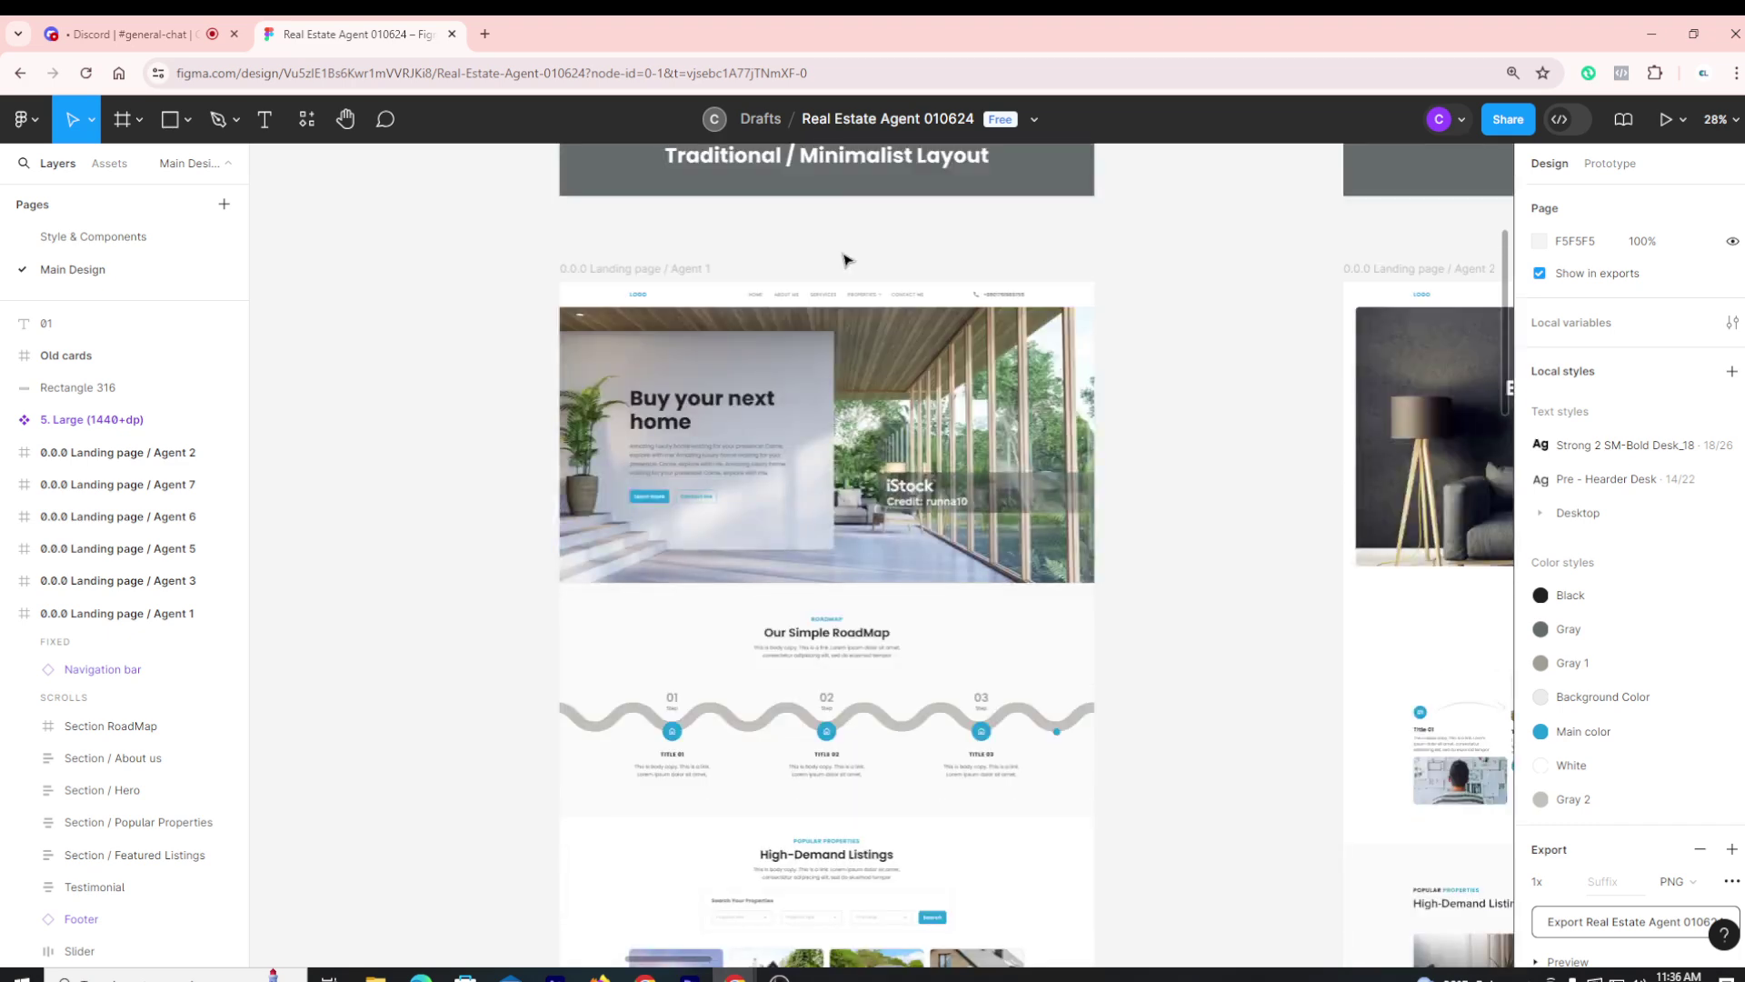
scroll(843, 261, "up", 2)
scroll(843, 261, "down", 1)
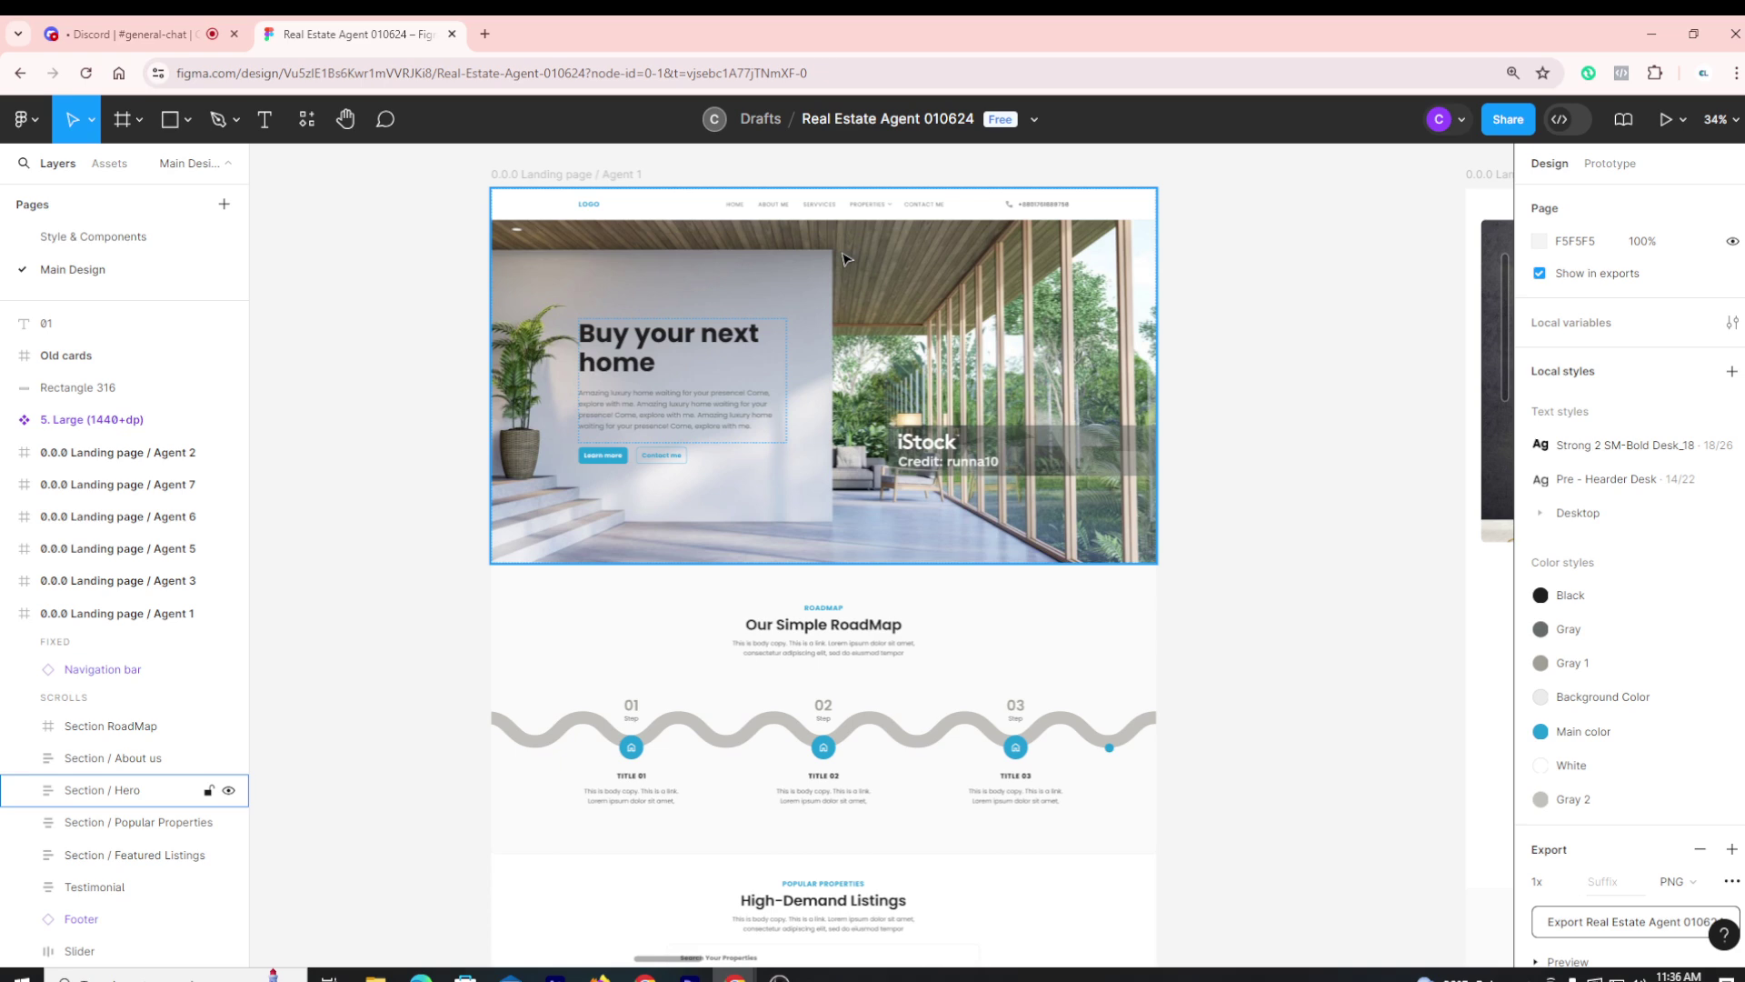
left_click(409, 595)
scroll(409, 596, "down", 3)
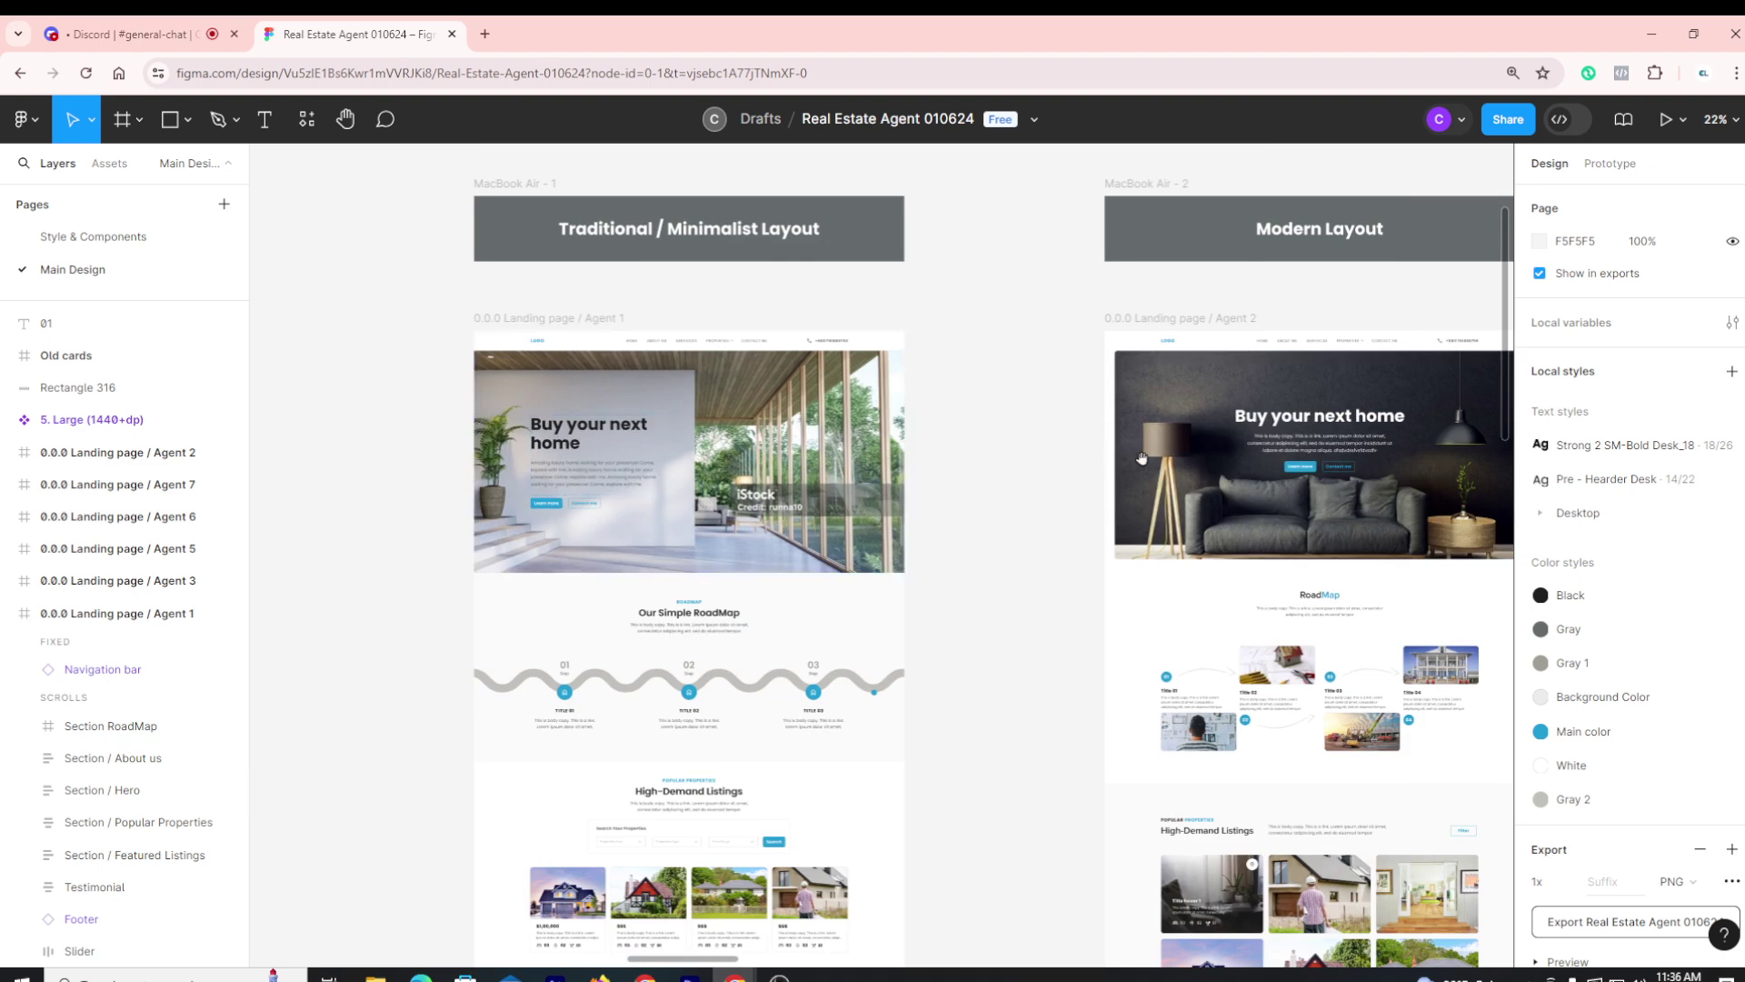
Compare the Agent 1 and Agent 2 landing pages side by side, from the hero sections down to the footers
left_click_drag(1141, 457, 896, 535)
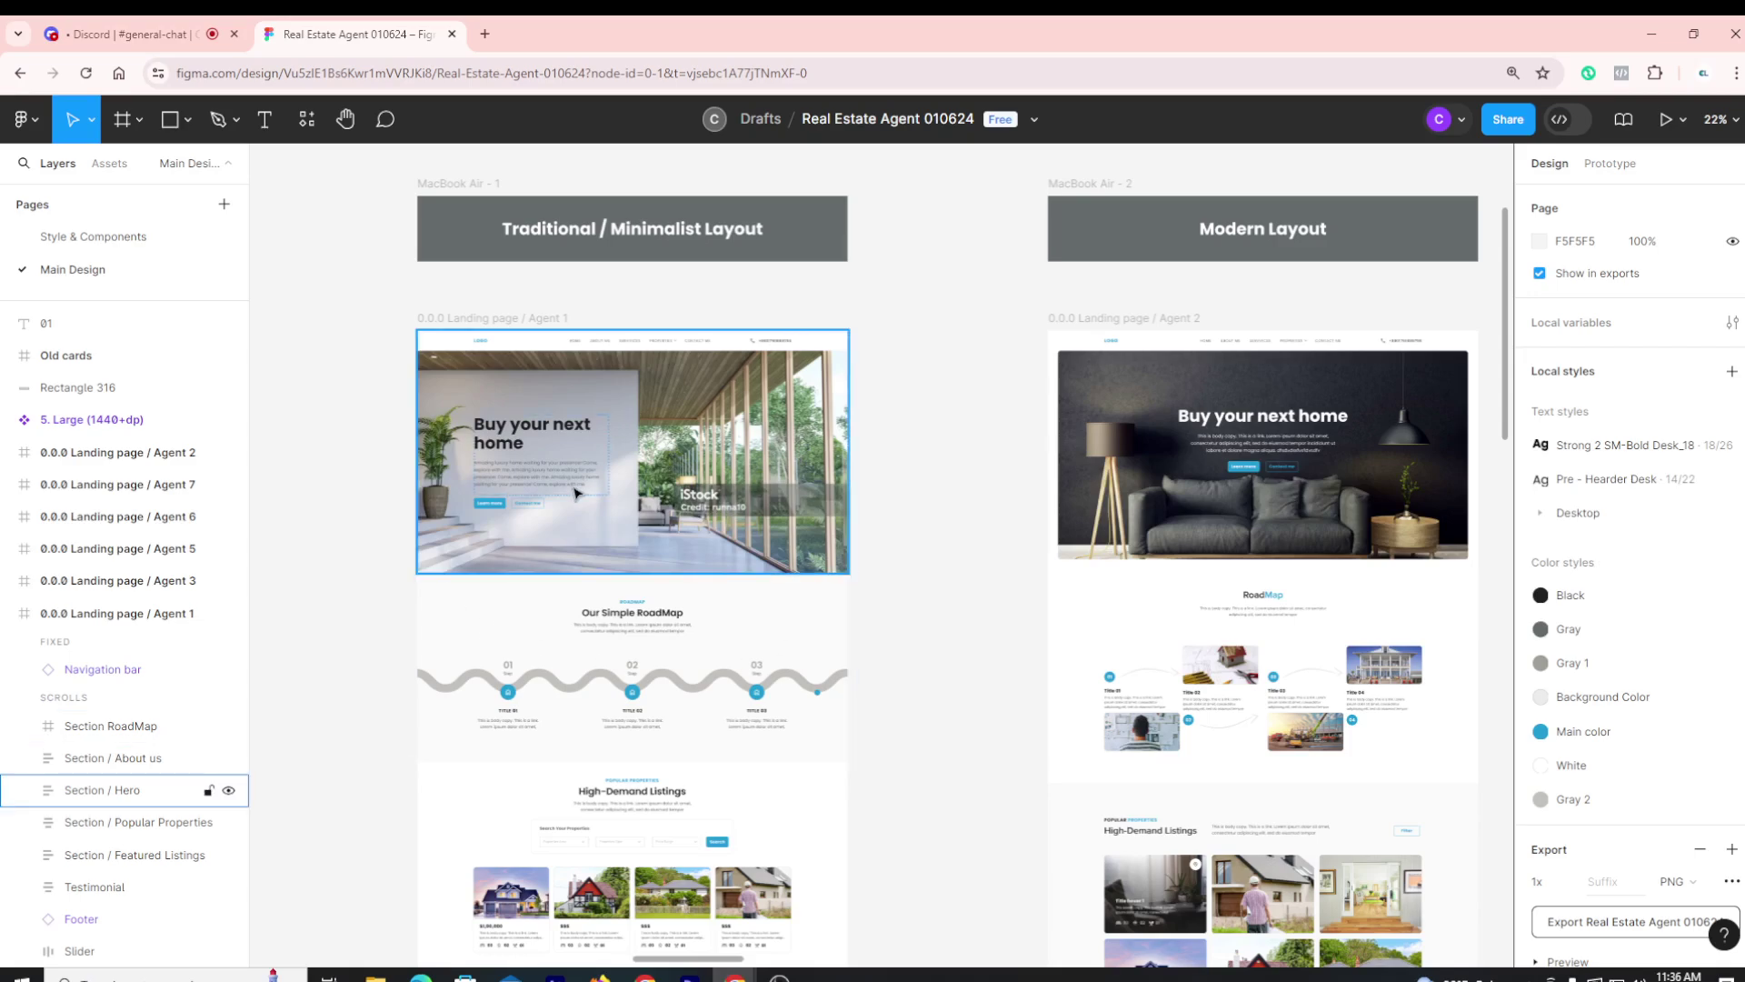
scroll(565, 614, "down", 10)
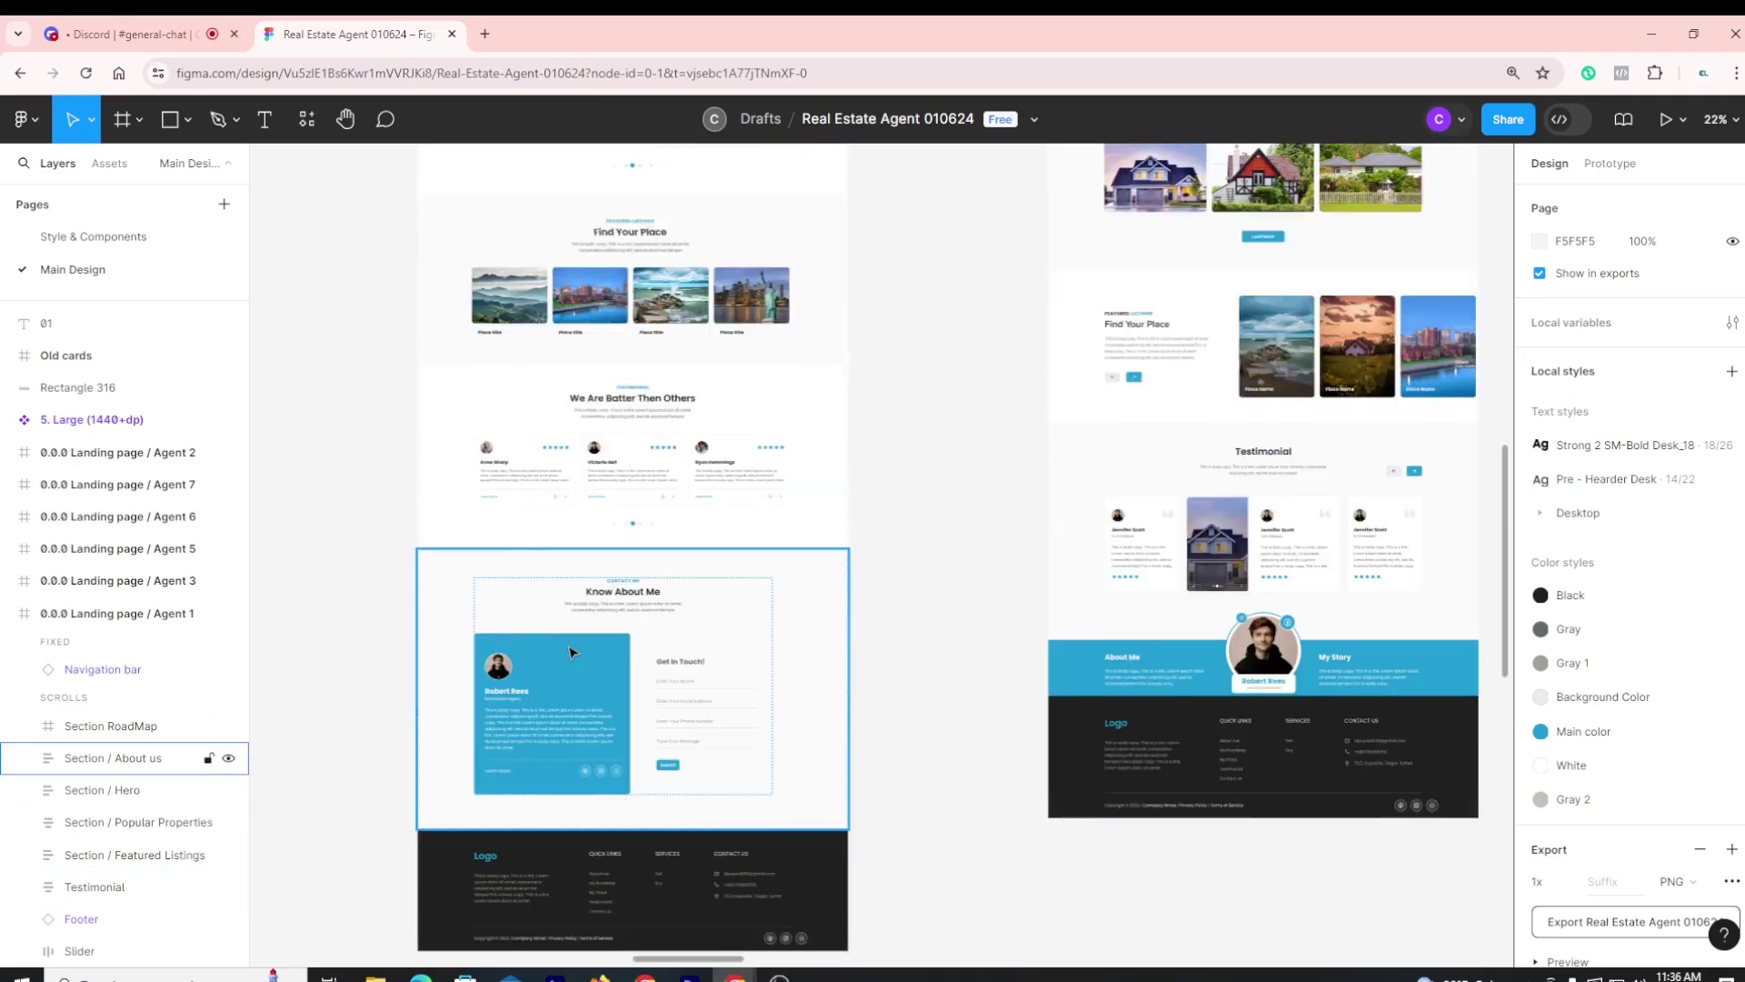
scroll(571, 651, "up", 12)
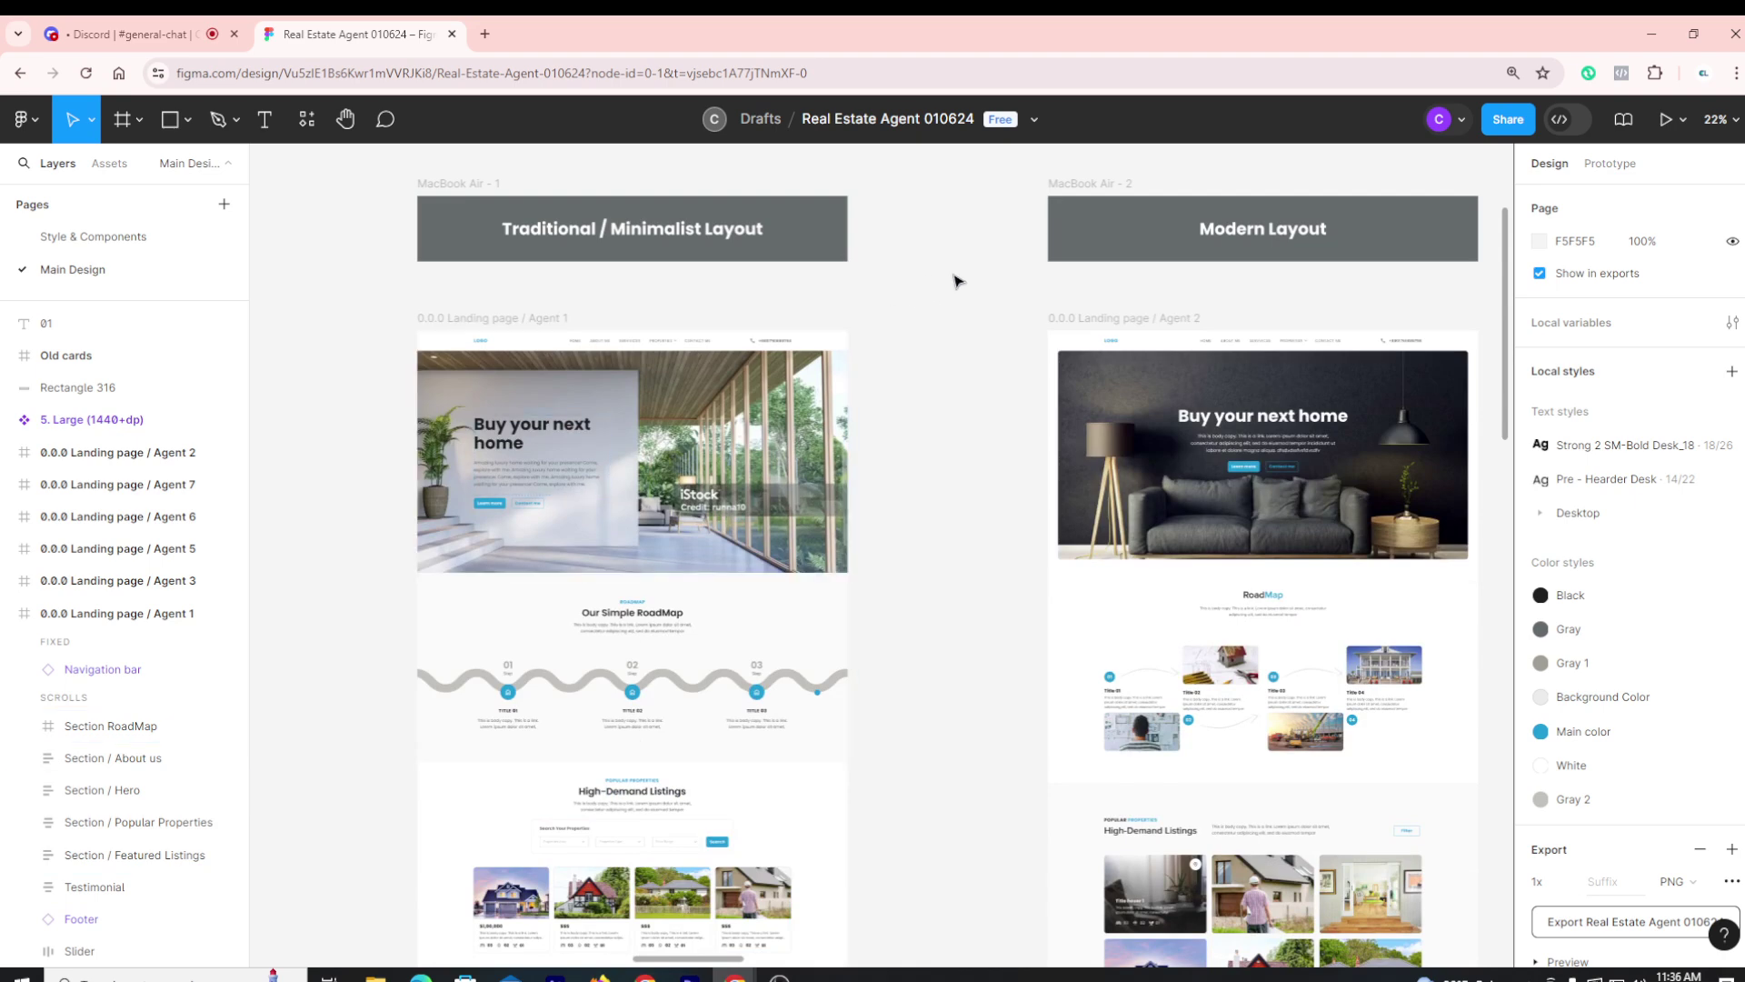
scroll(1021, 300, "down", 2)
scroll(701, 378, "down", 8)
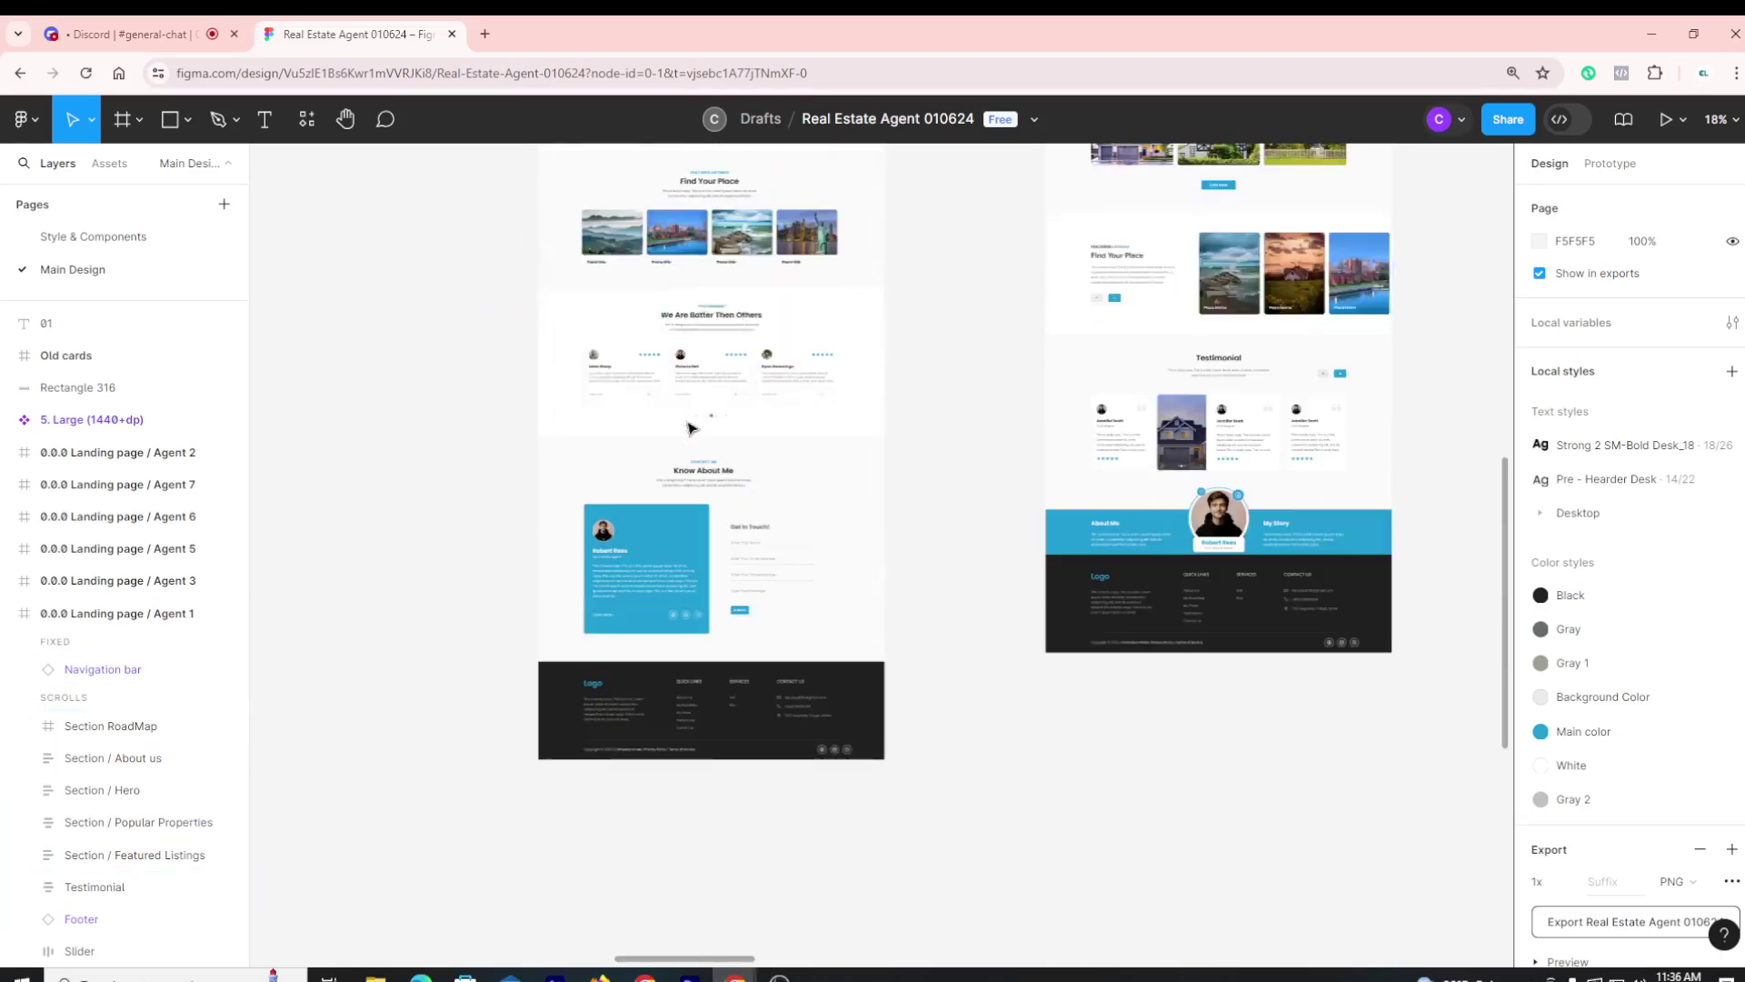
scroll(688, 427, "up", 10)
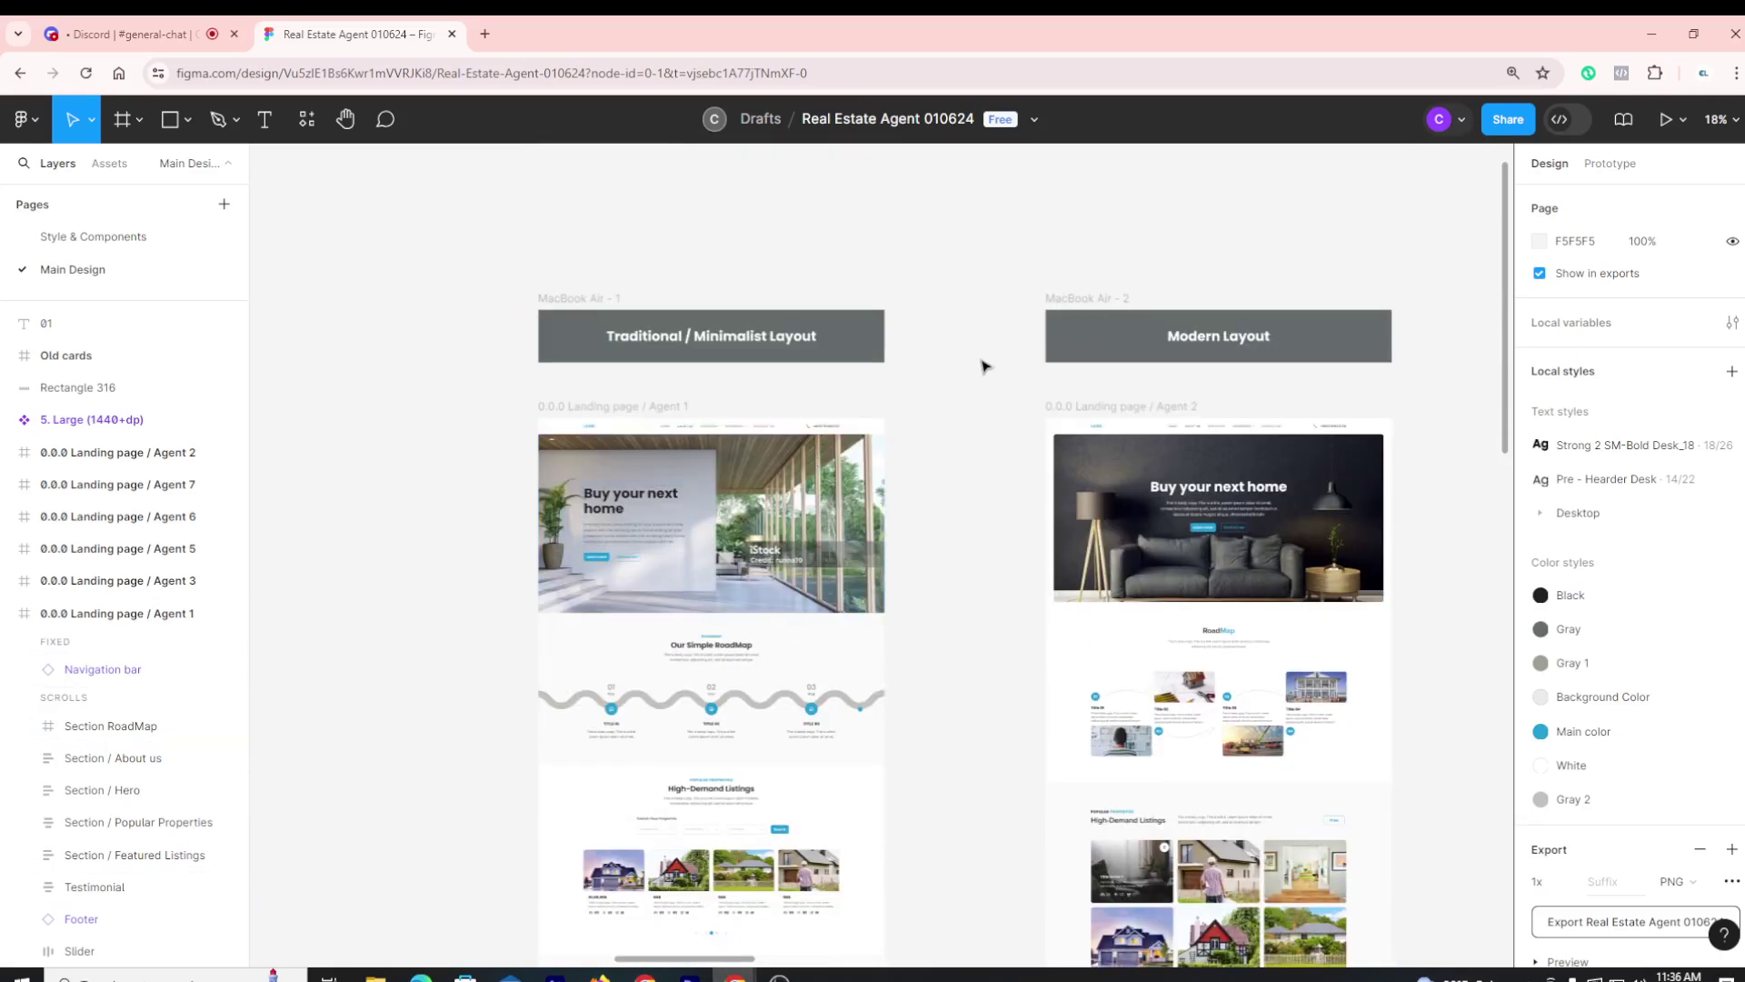
Examine the Modern Layout heading and the Agent 2 page's navigation bar, hero and RoadMap sections up close
scroll(1026, 377, "right", 5)
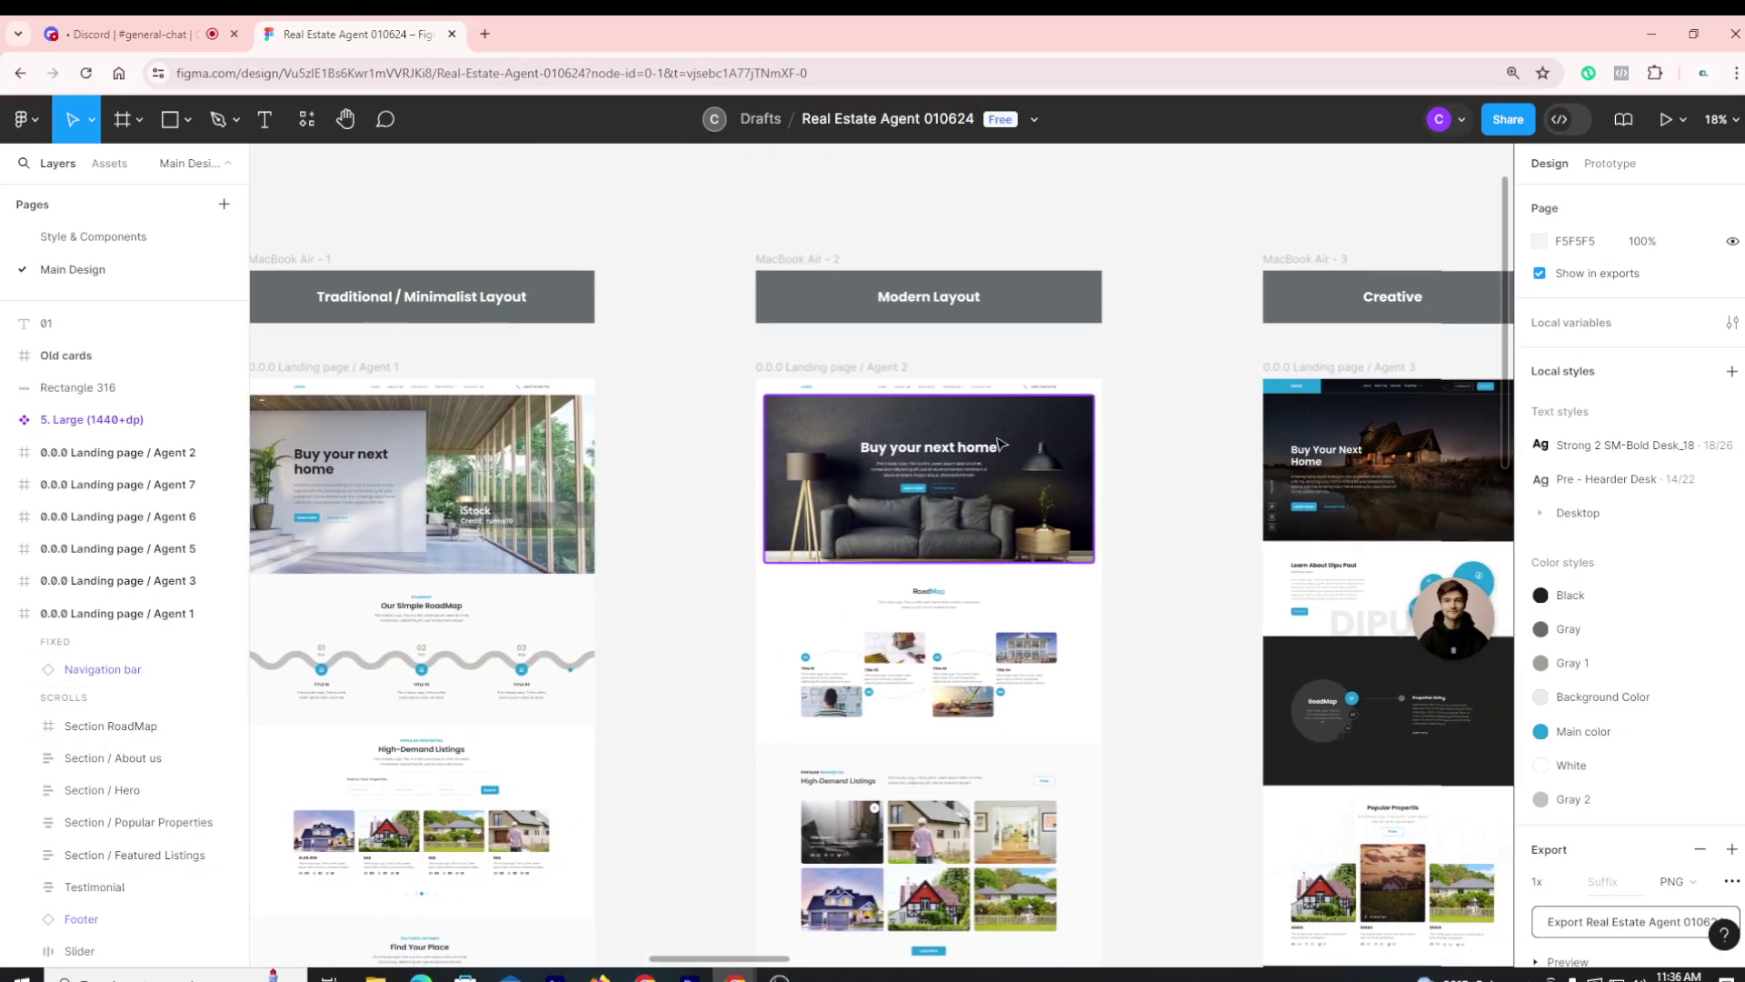
scroll(1000, 443, "up", 5)
scroll(1182, 436, "up", 3)
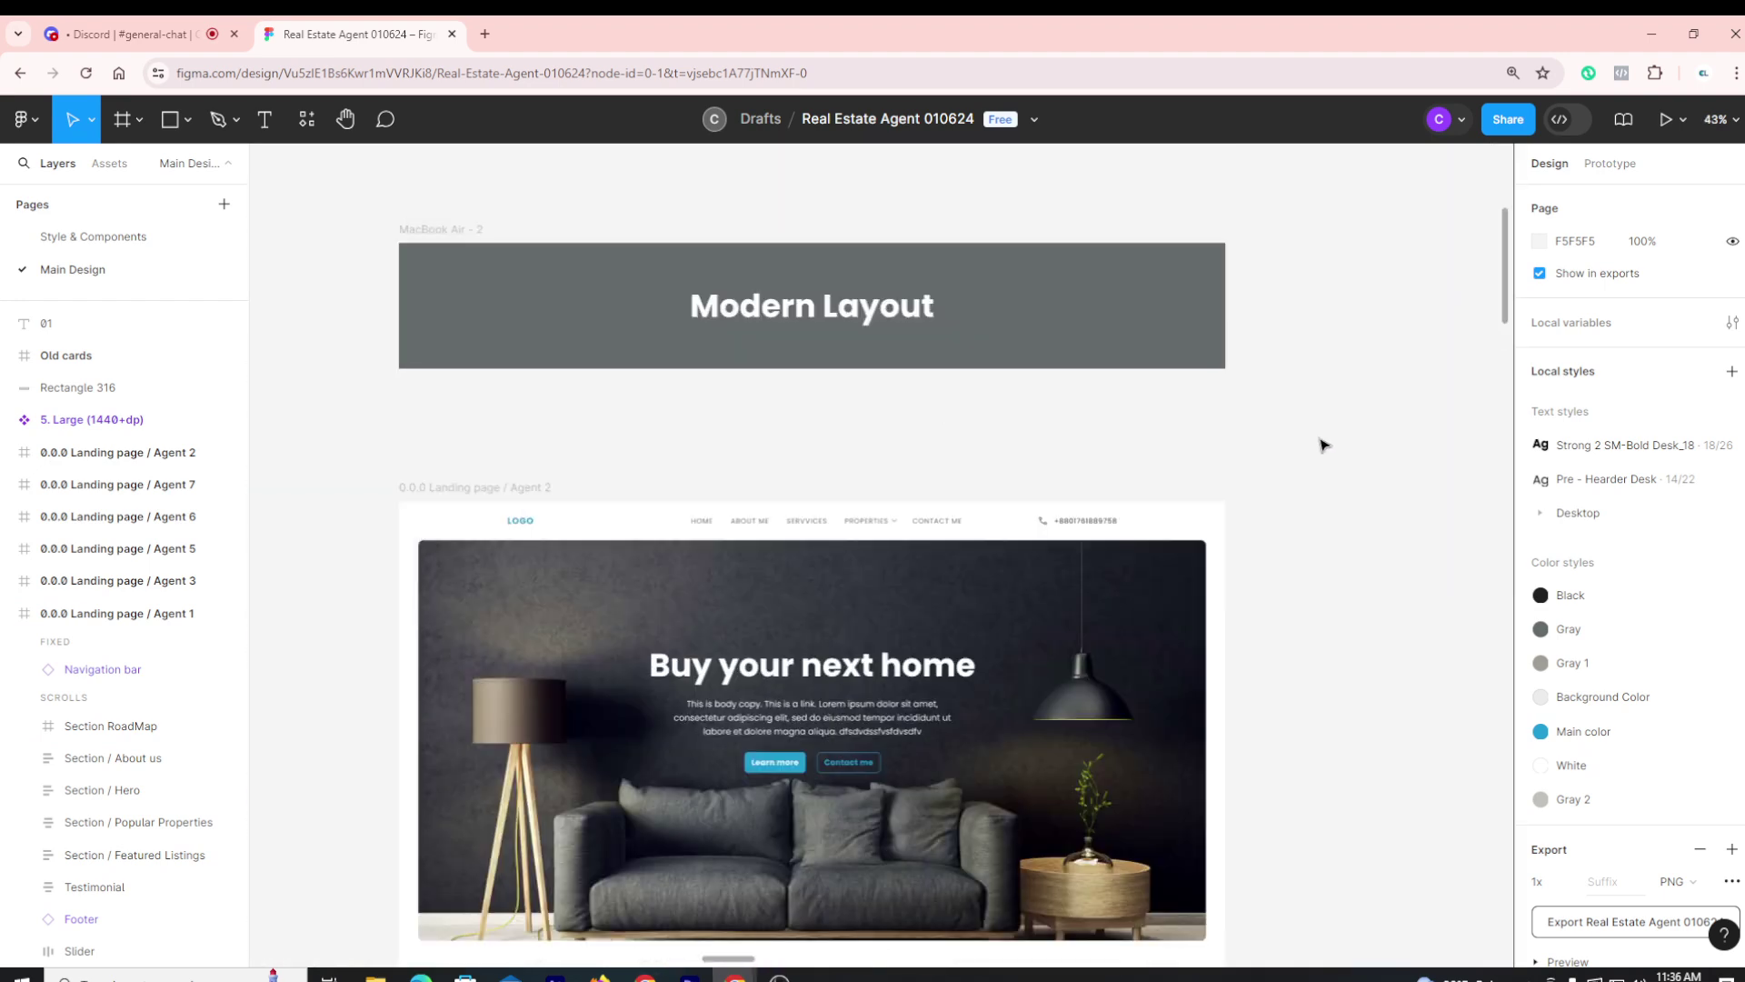
scroll(1322, 443, "down", 3)
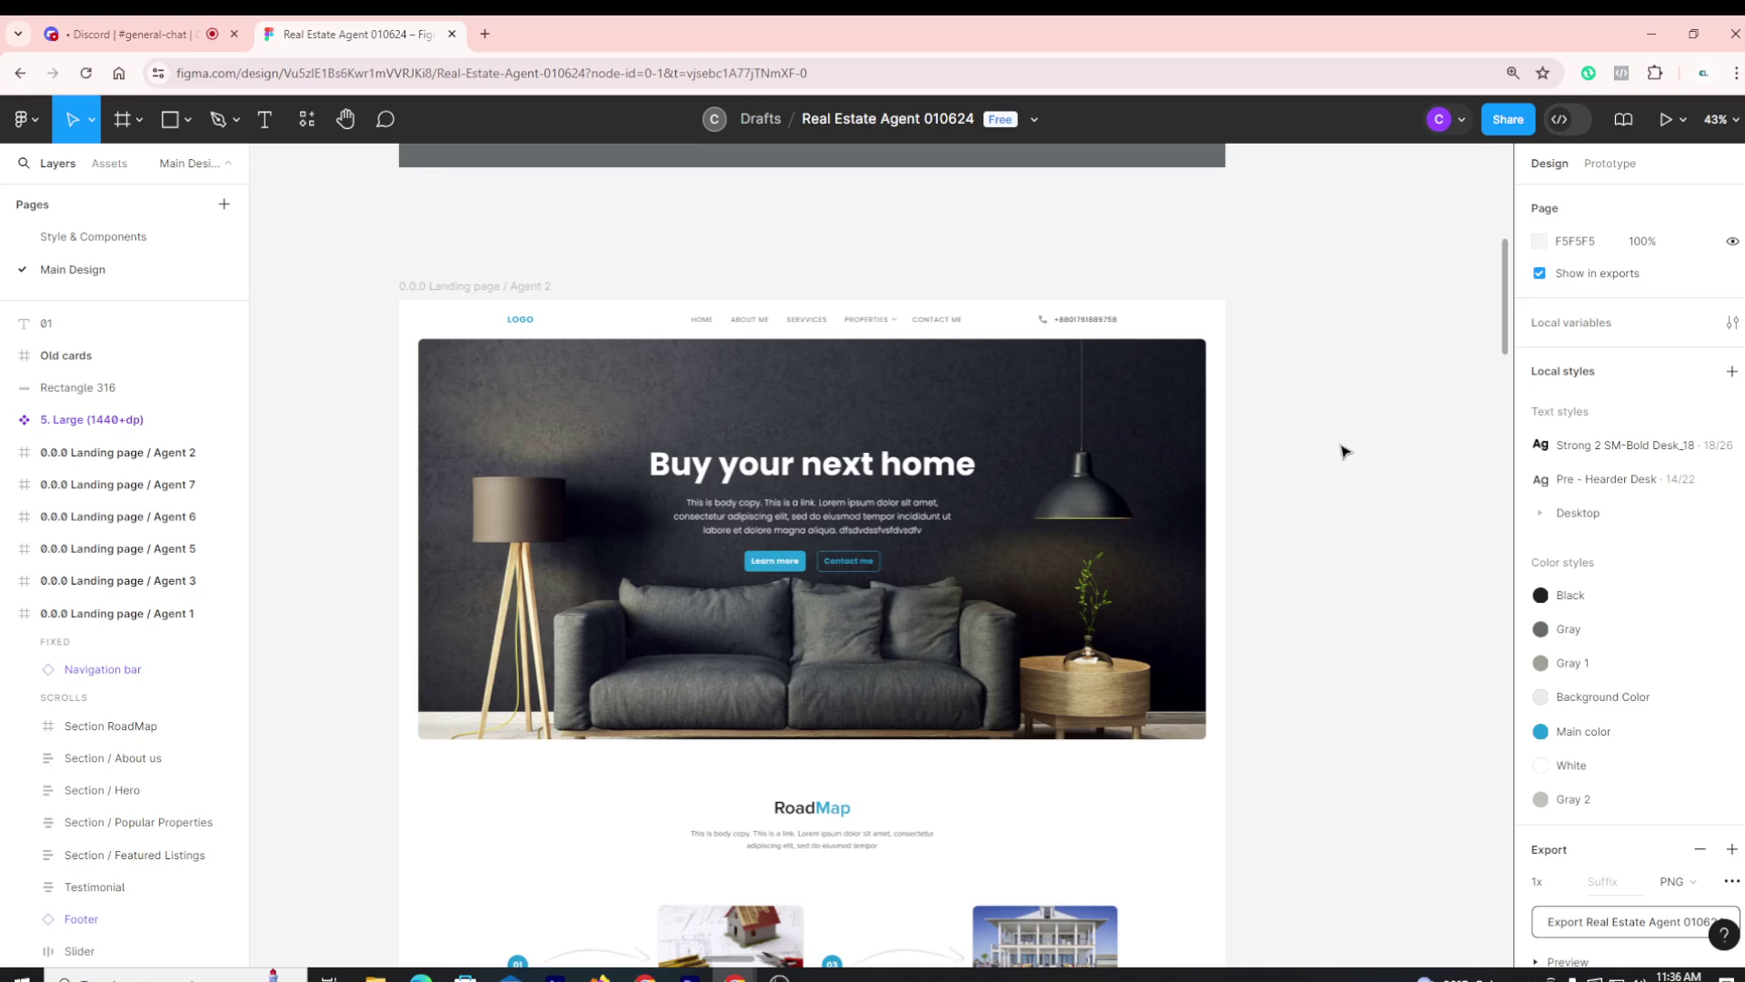
scroll(1332, 452, "down", 2)
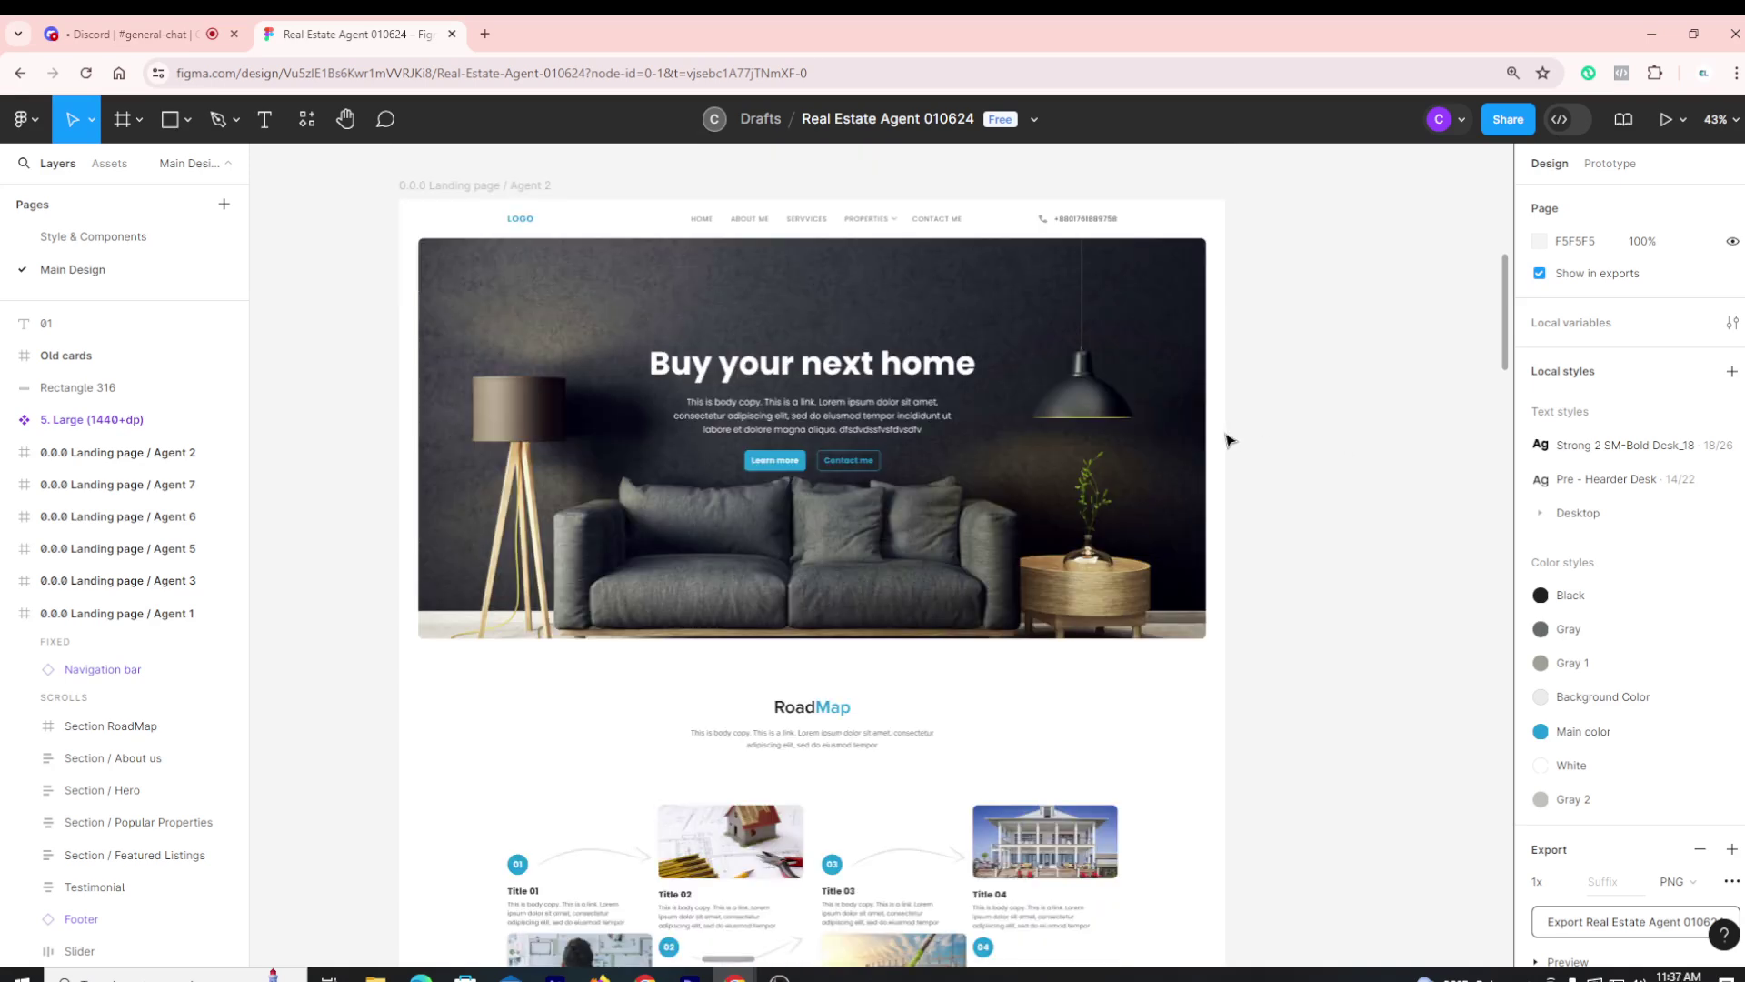
scroll(1229, 437, "up", 2)
scroll(1277, 440, "left", 3)
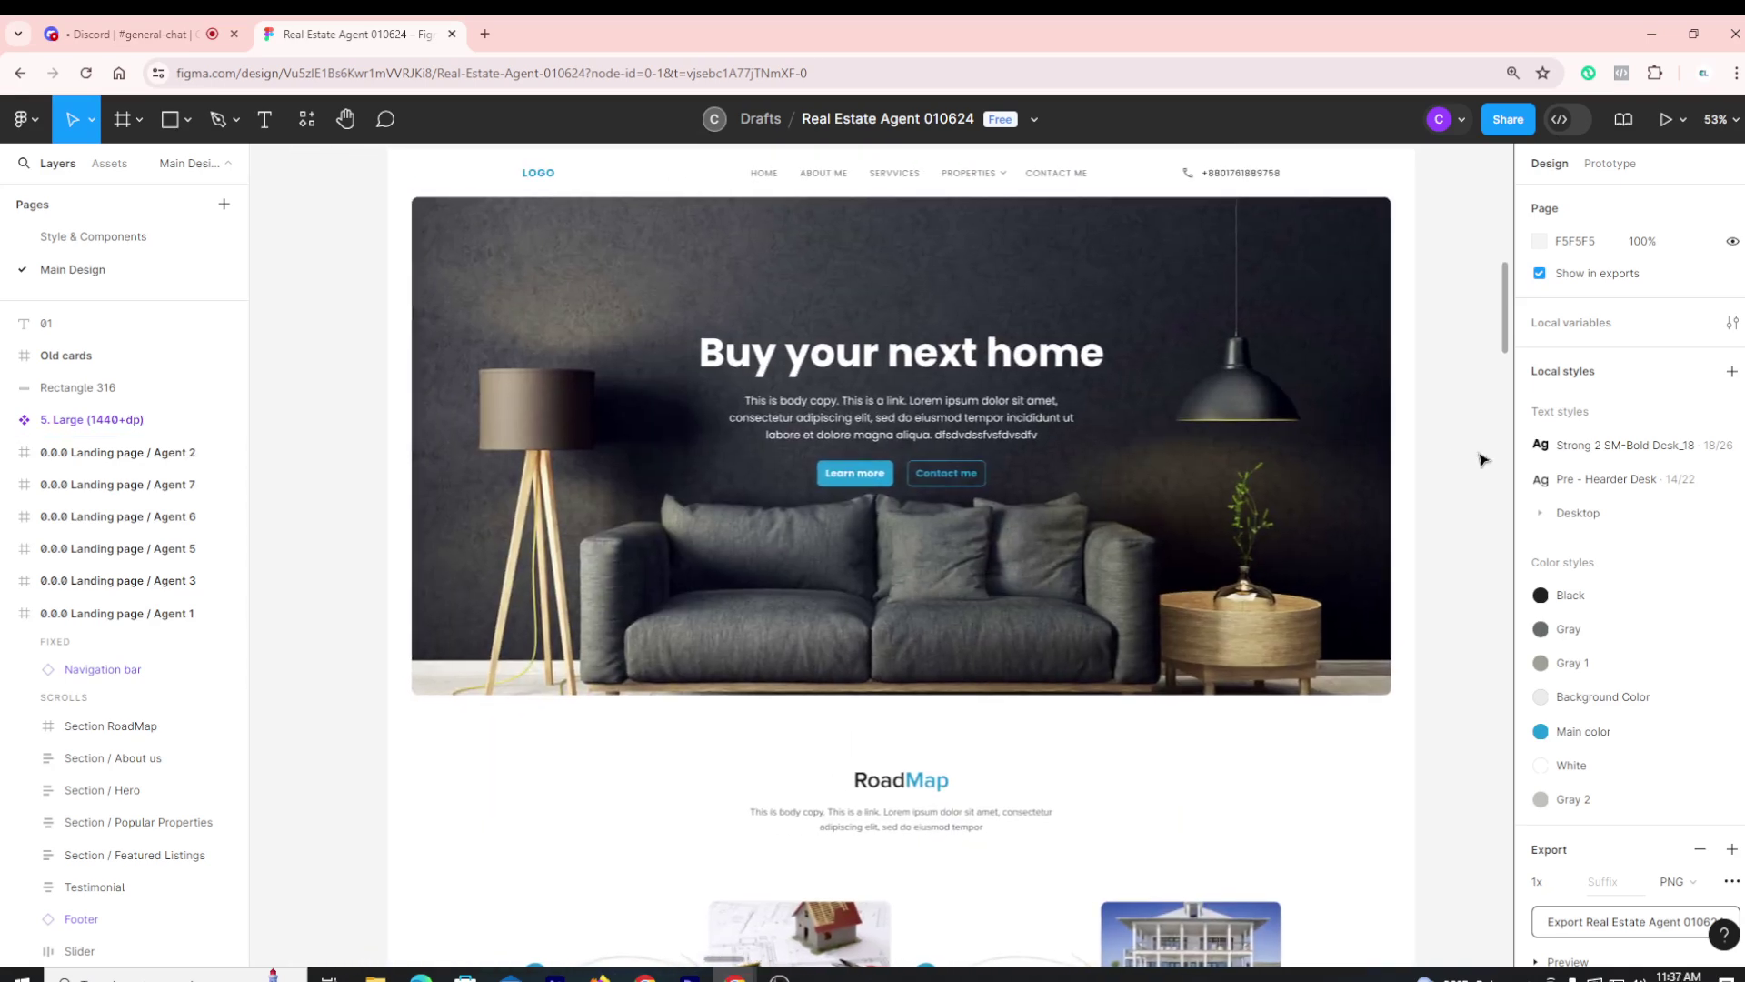
scroll(1479, 459, "down", 2)
scroll(1479, 459, "up", 3)
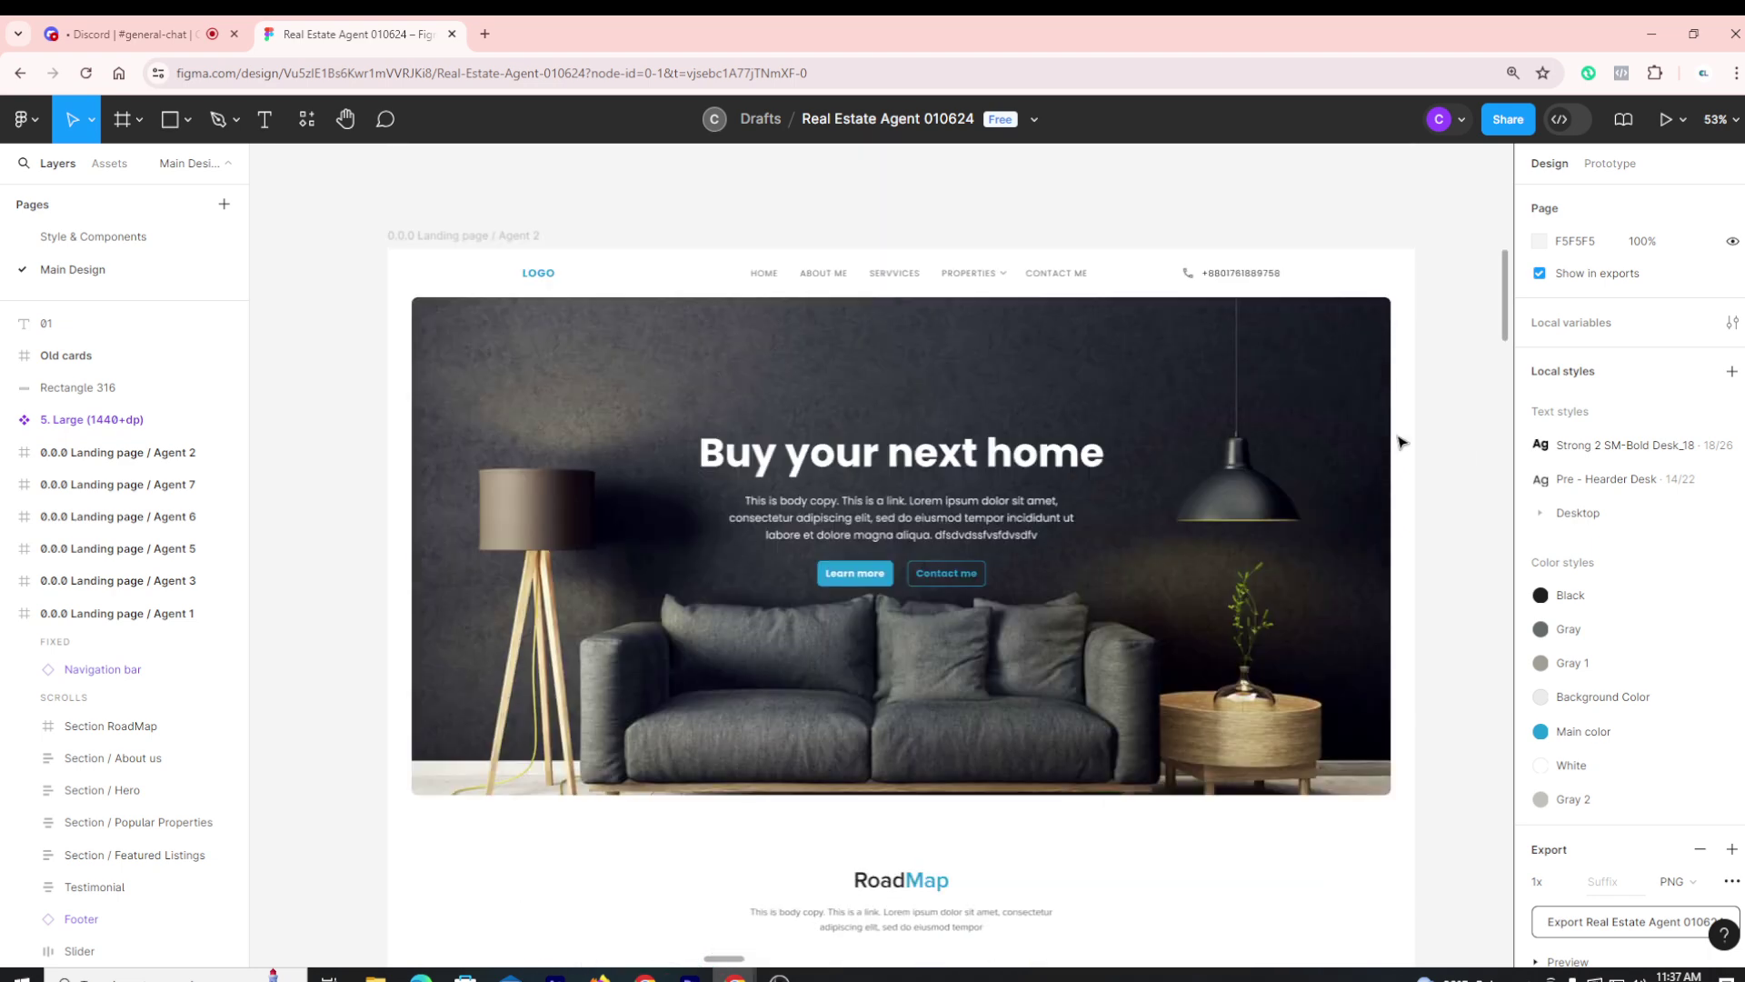
scroll(1058, 428, "down", 2)
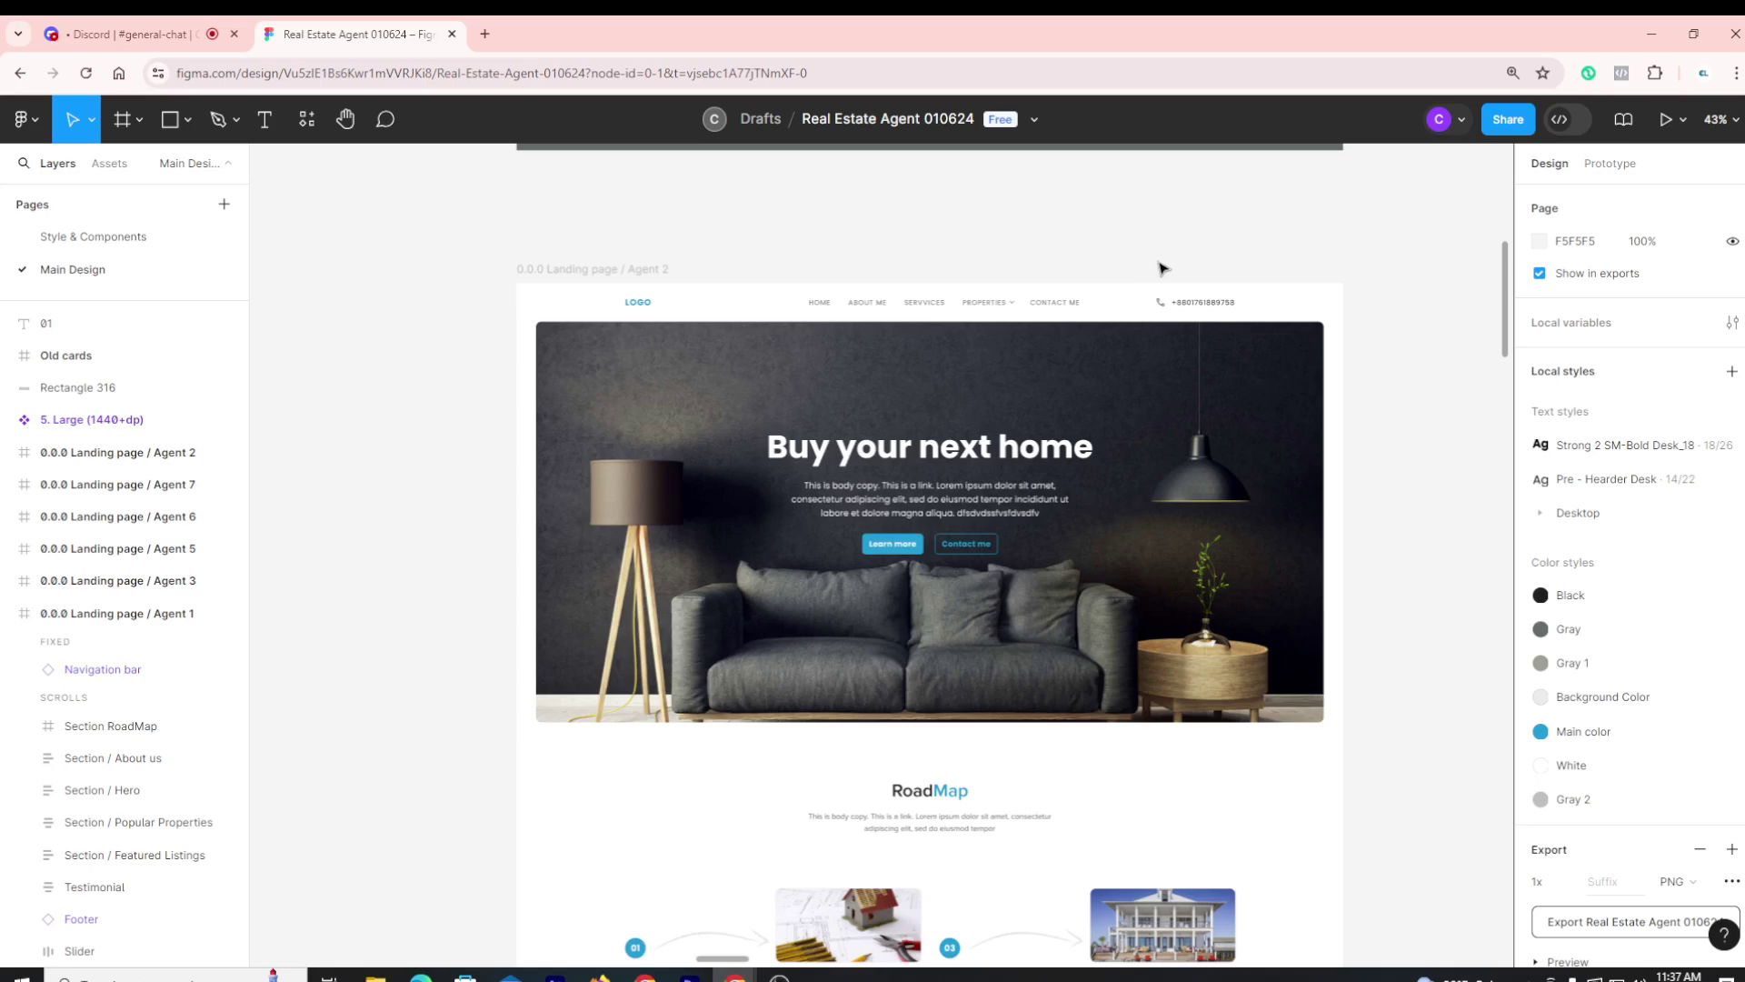
scroll(1291, 650, "down", 5)
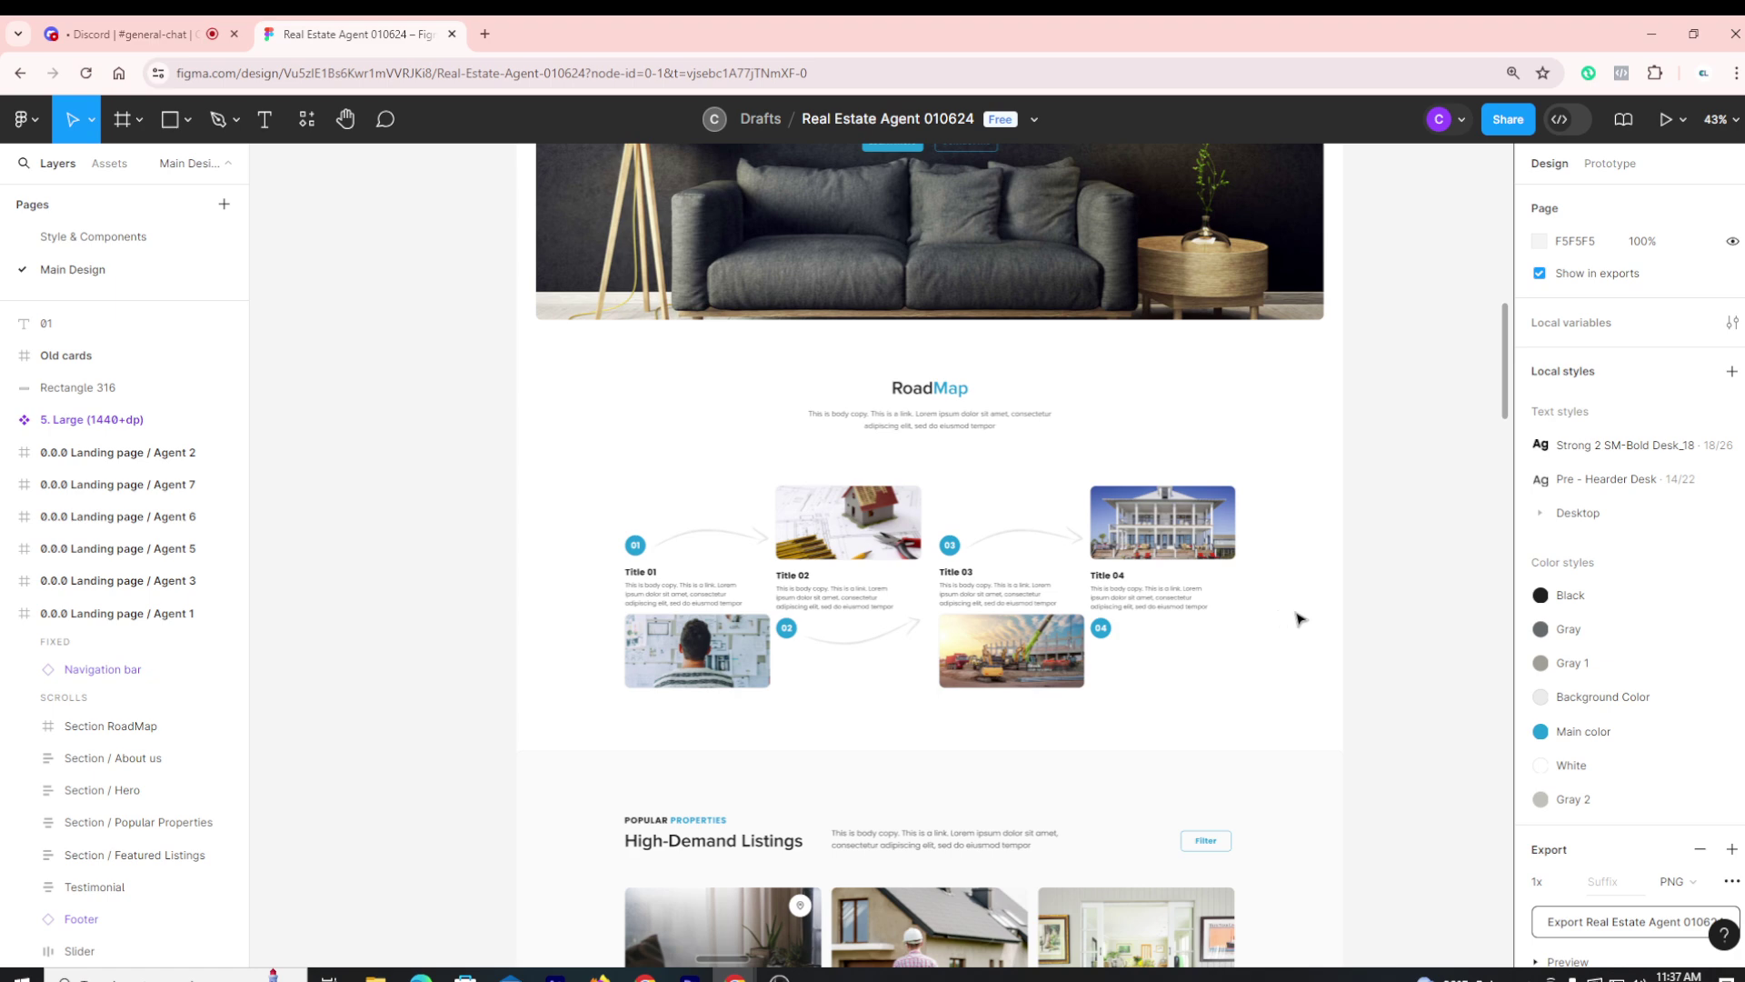
scroll(1318, 626, "down", 4)
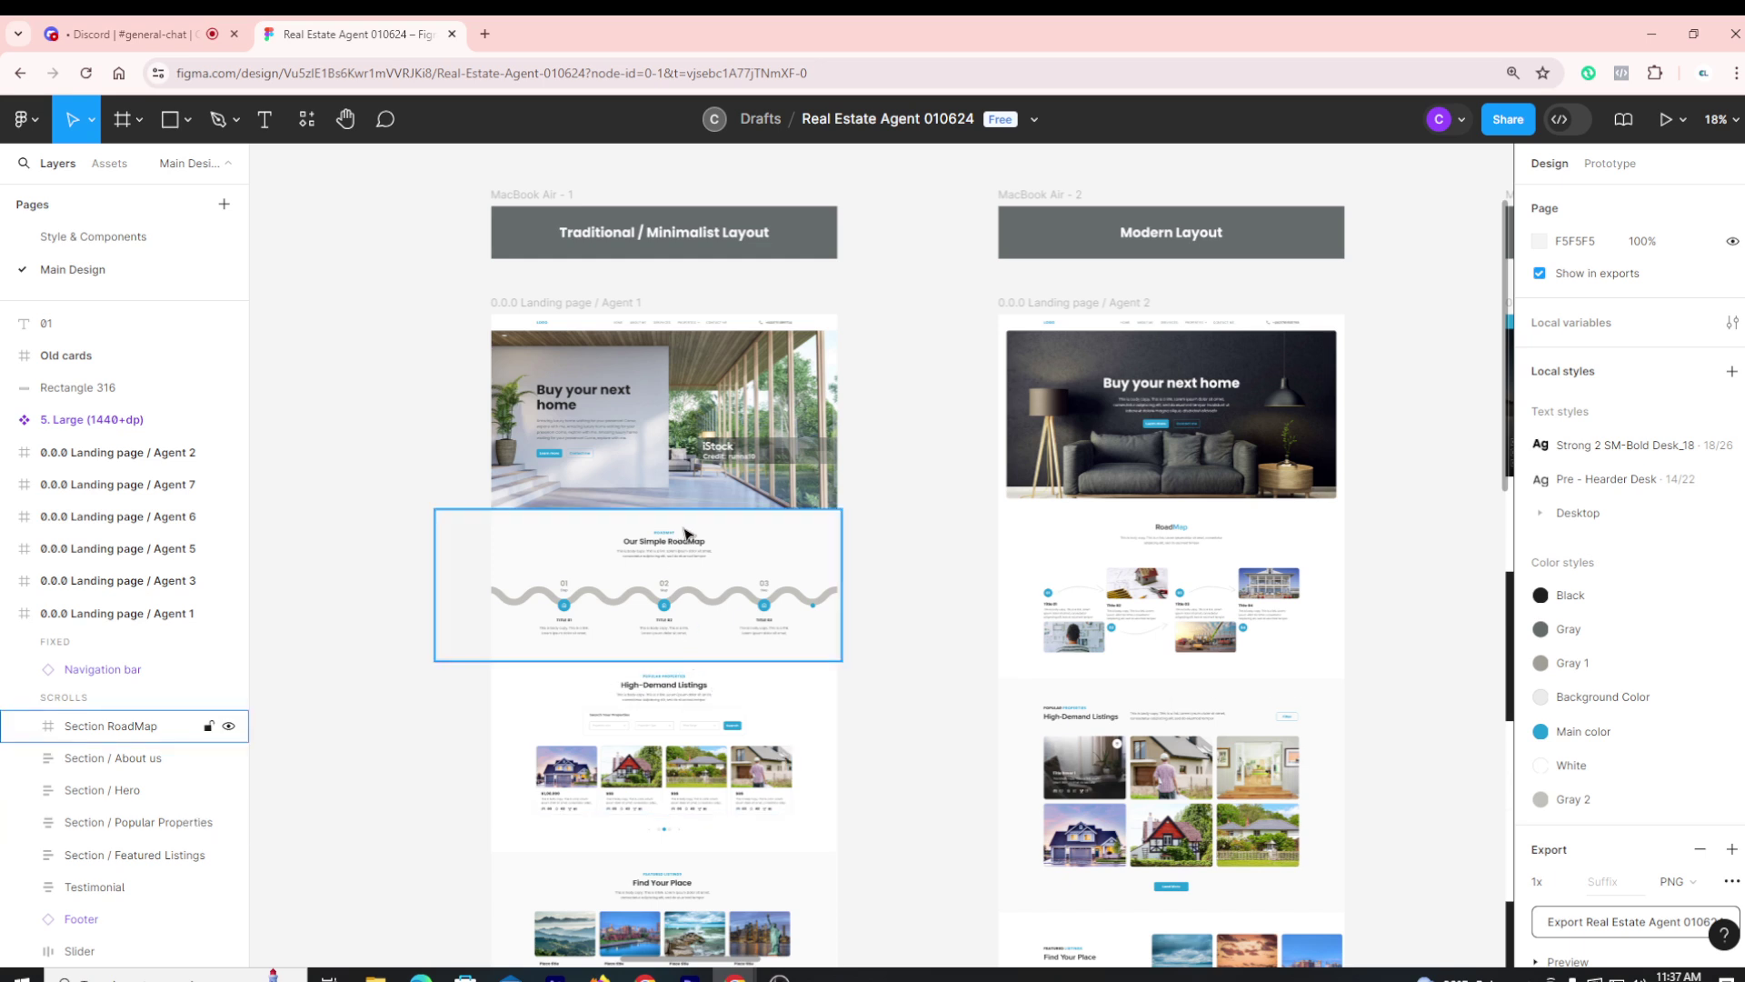
Show the layout grids and compare the column structure across the Traditional / Minimalist, Modern, Creative and Enovative pages
left_click_drag(908, 522, 1095, 475)
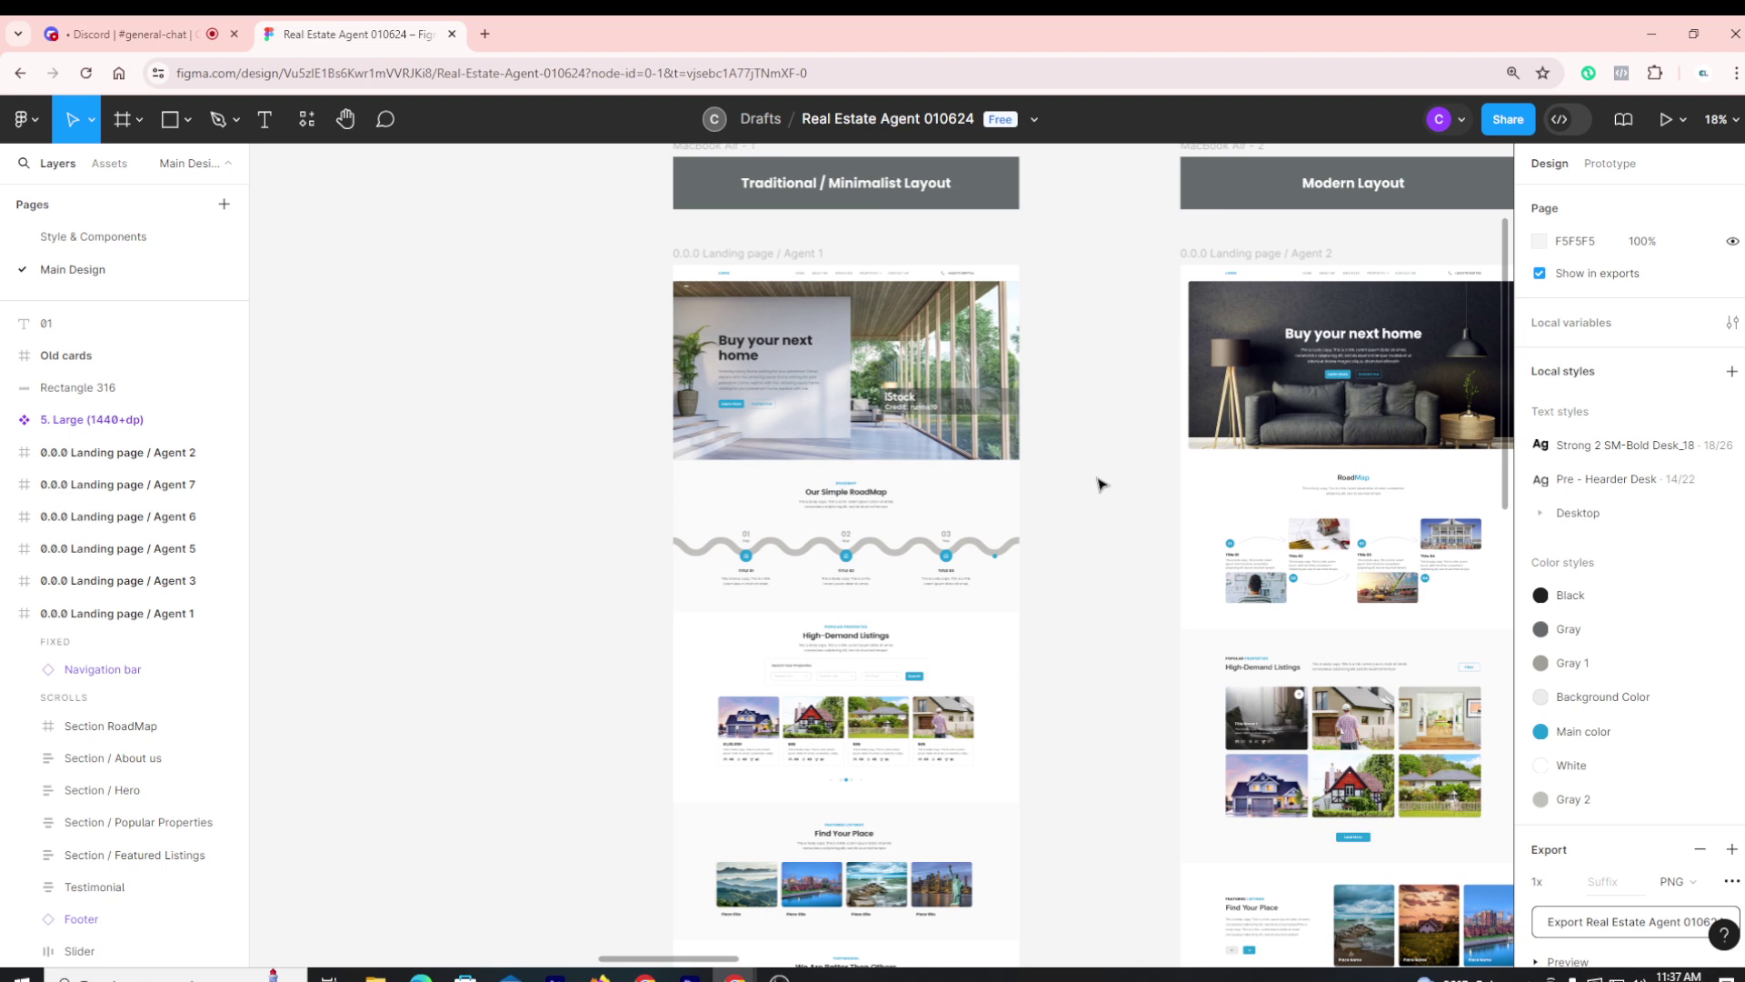
key("ctrl+shift+4")
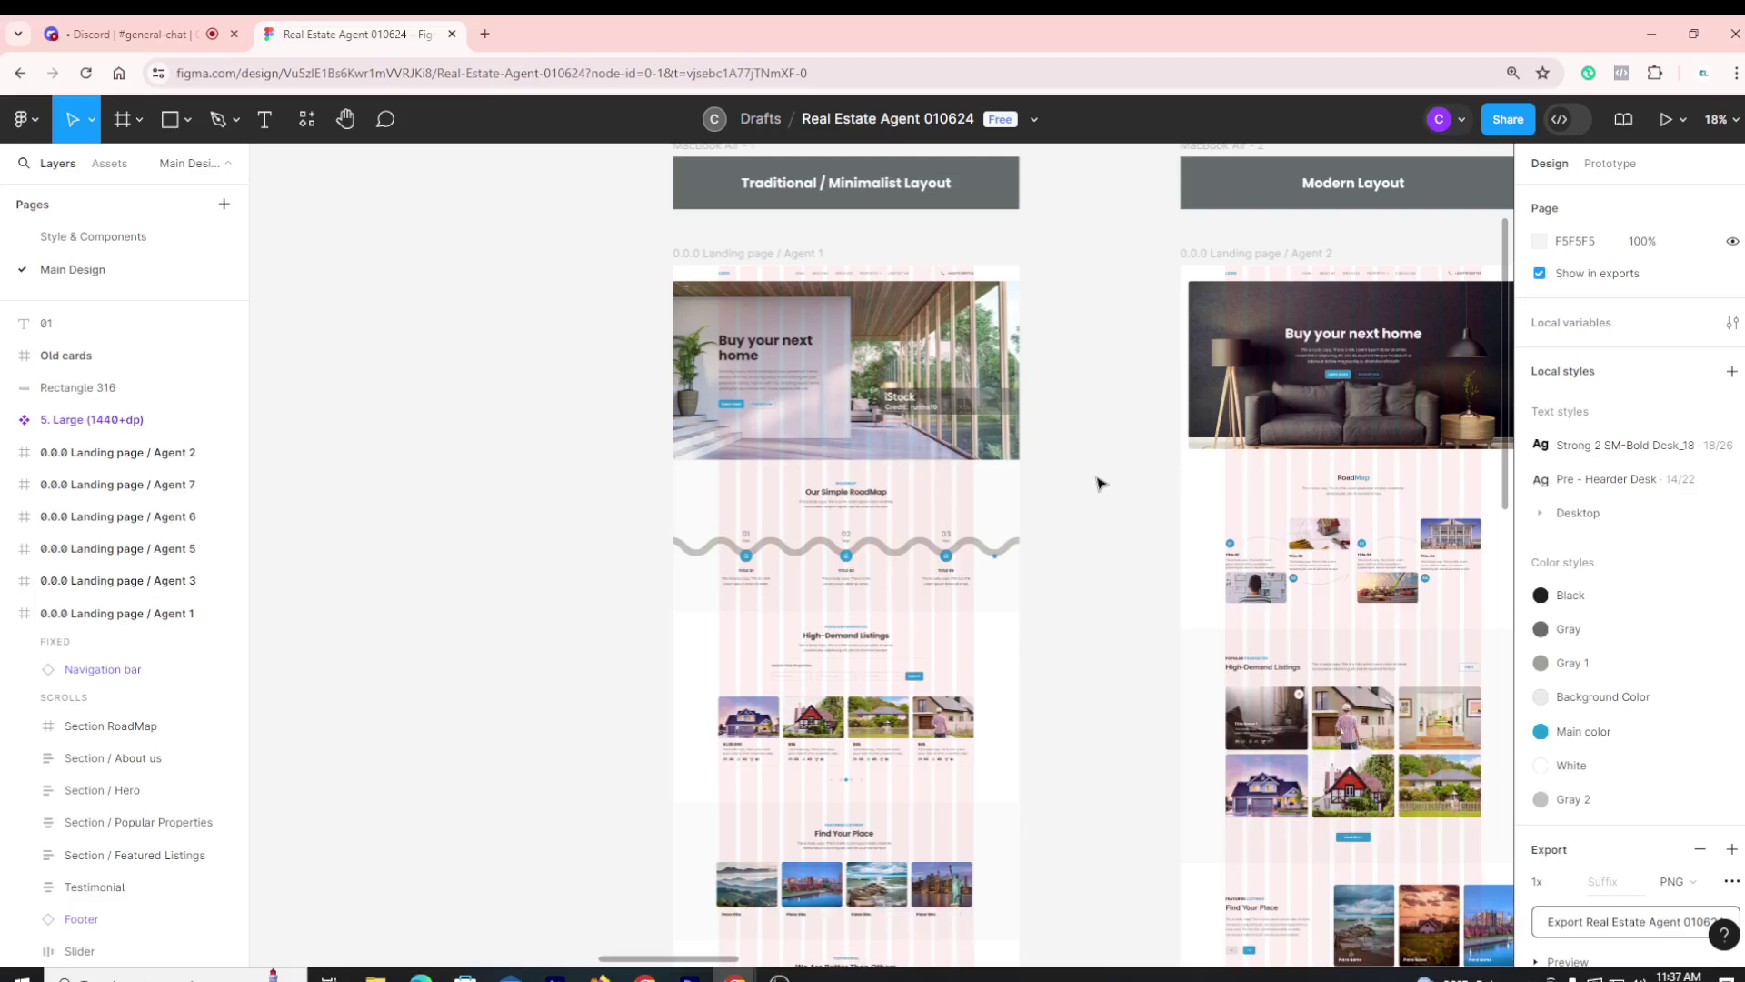
left_click_drag(1101, 536, 170, 530)
scroll(637, 536, "left", 10)
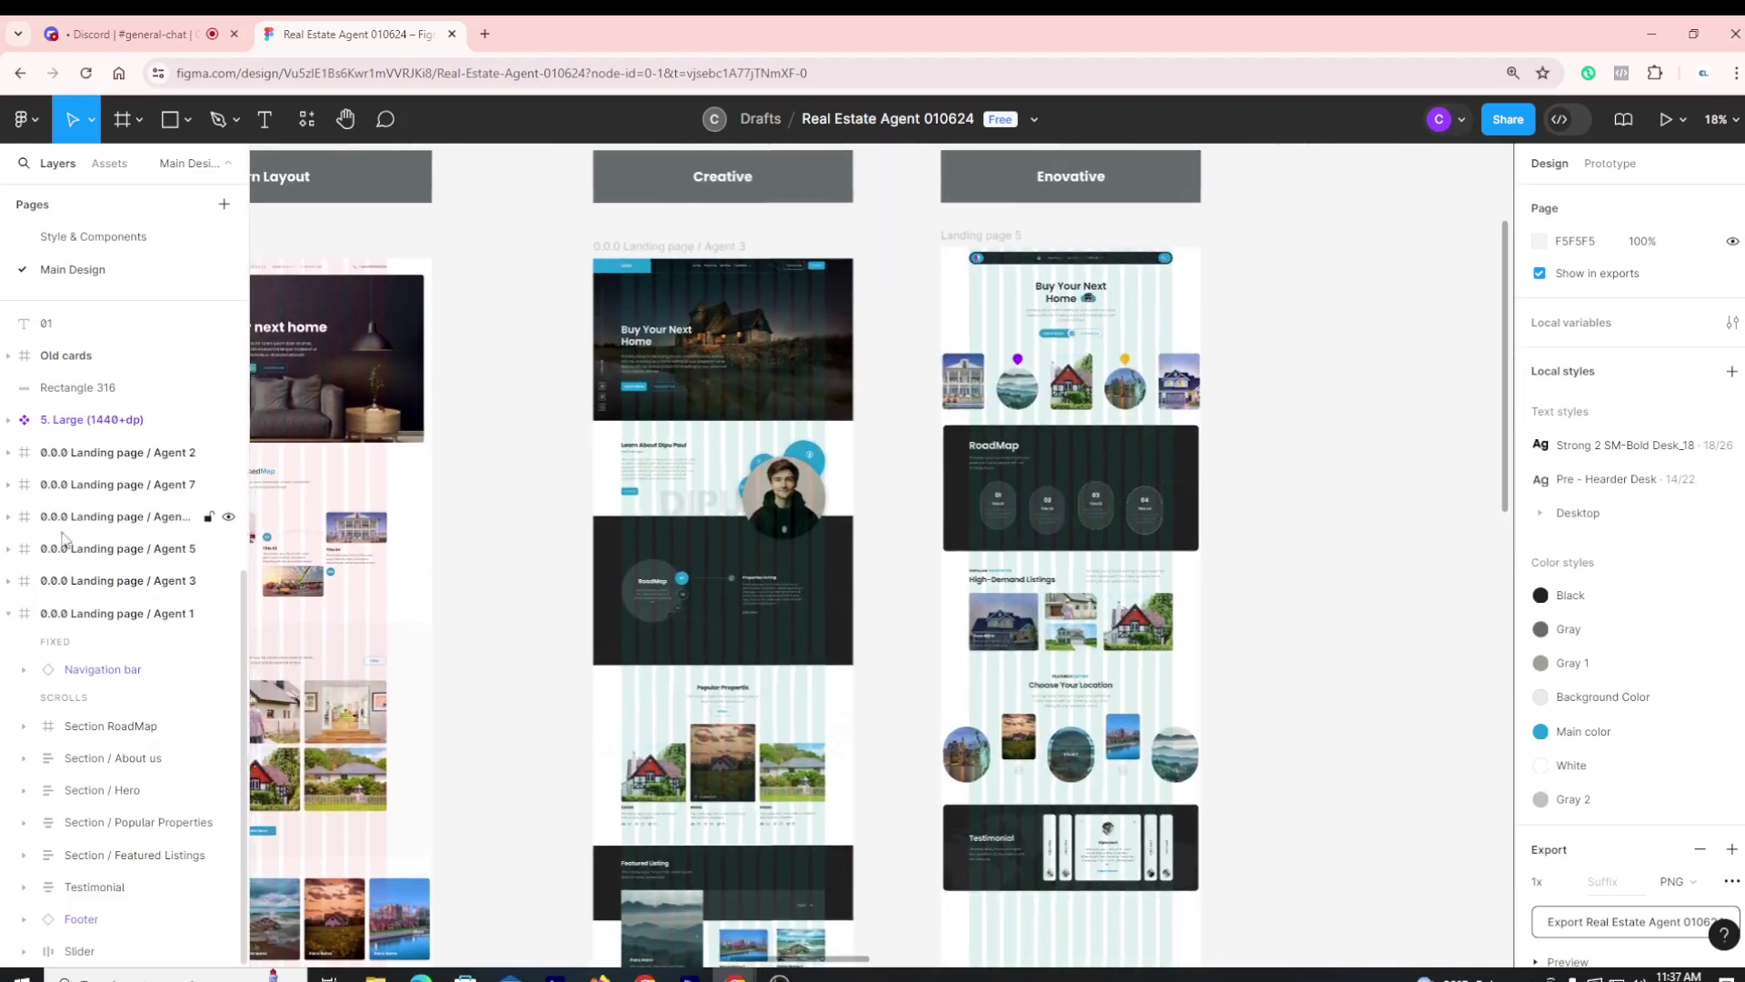
scroll(1270, 523, "up", 2)
Check how the Agent 1 and Agent 2 sections align to the column grid, and hide the layout grids
left_click(1055, 486)
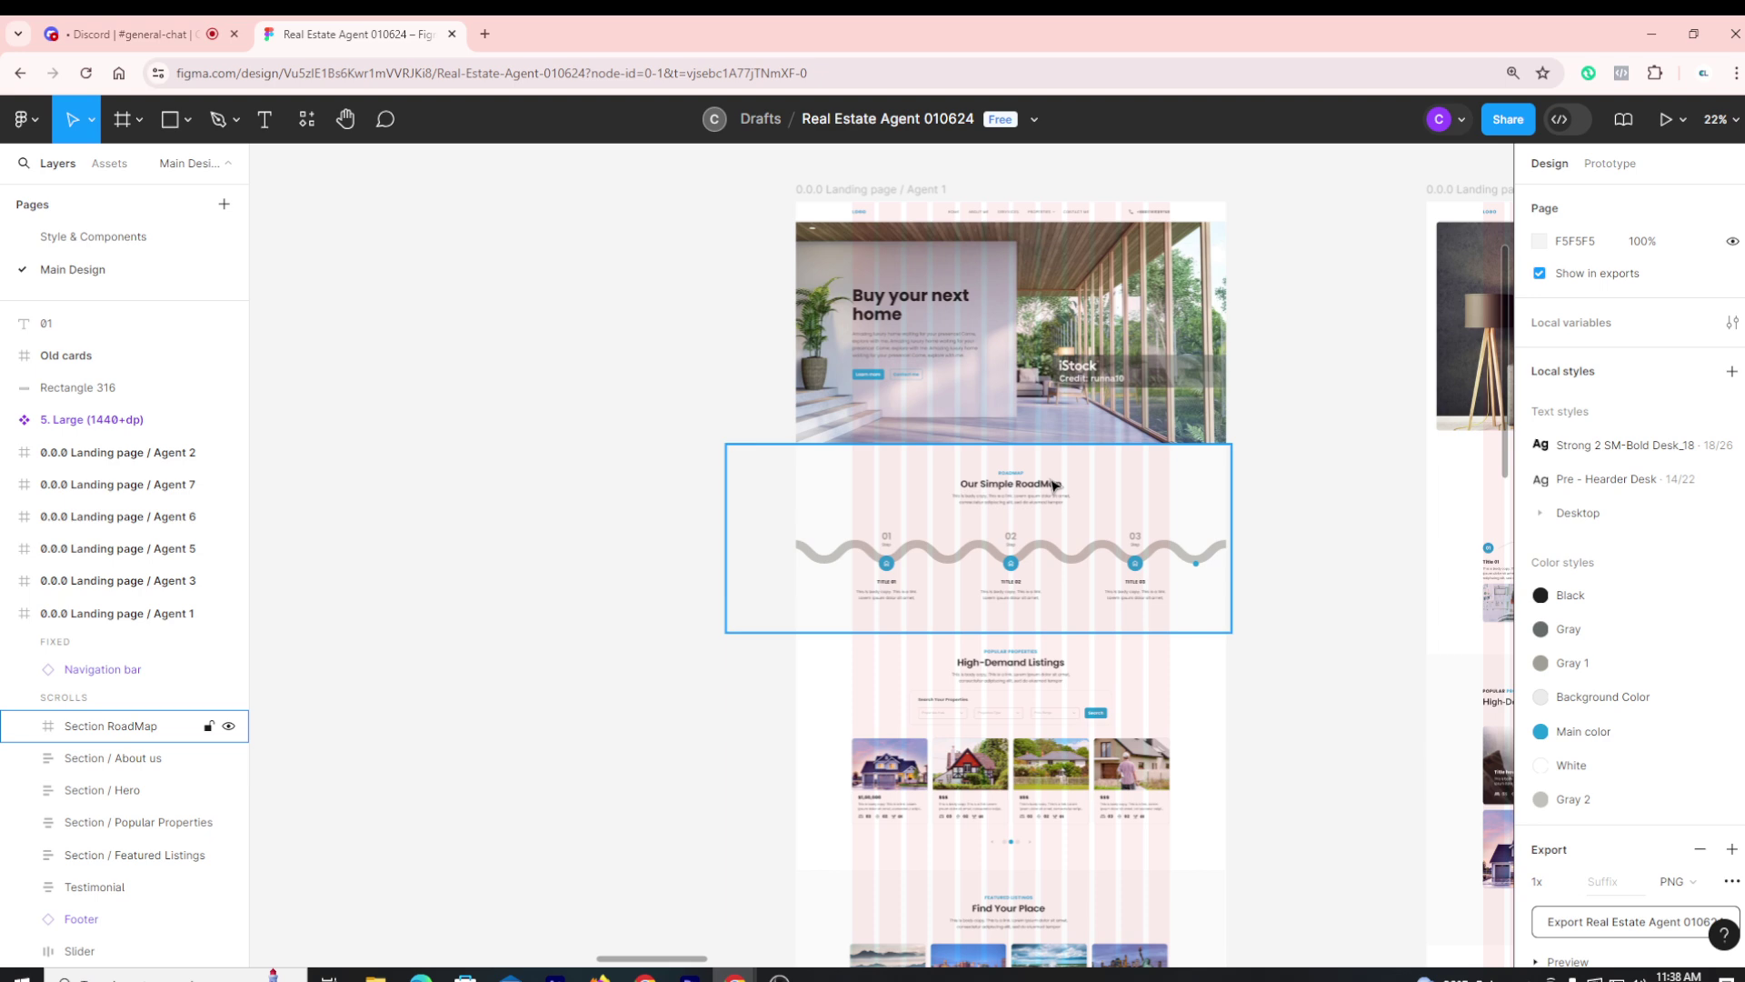
left_click(589, 595)
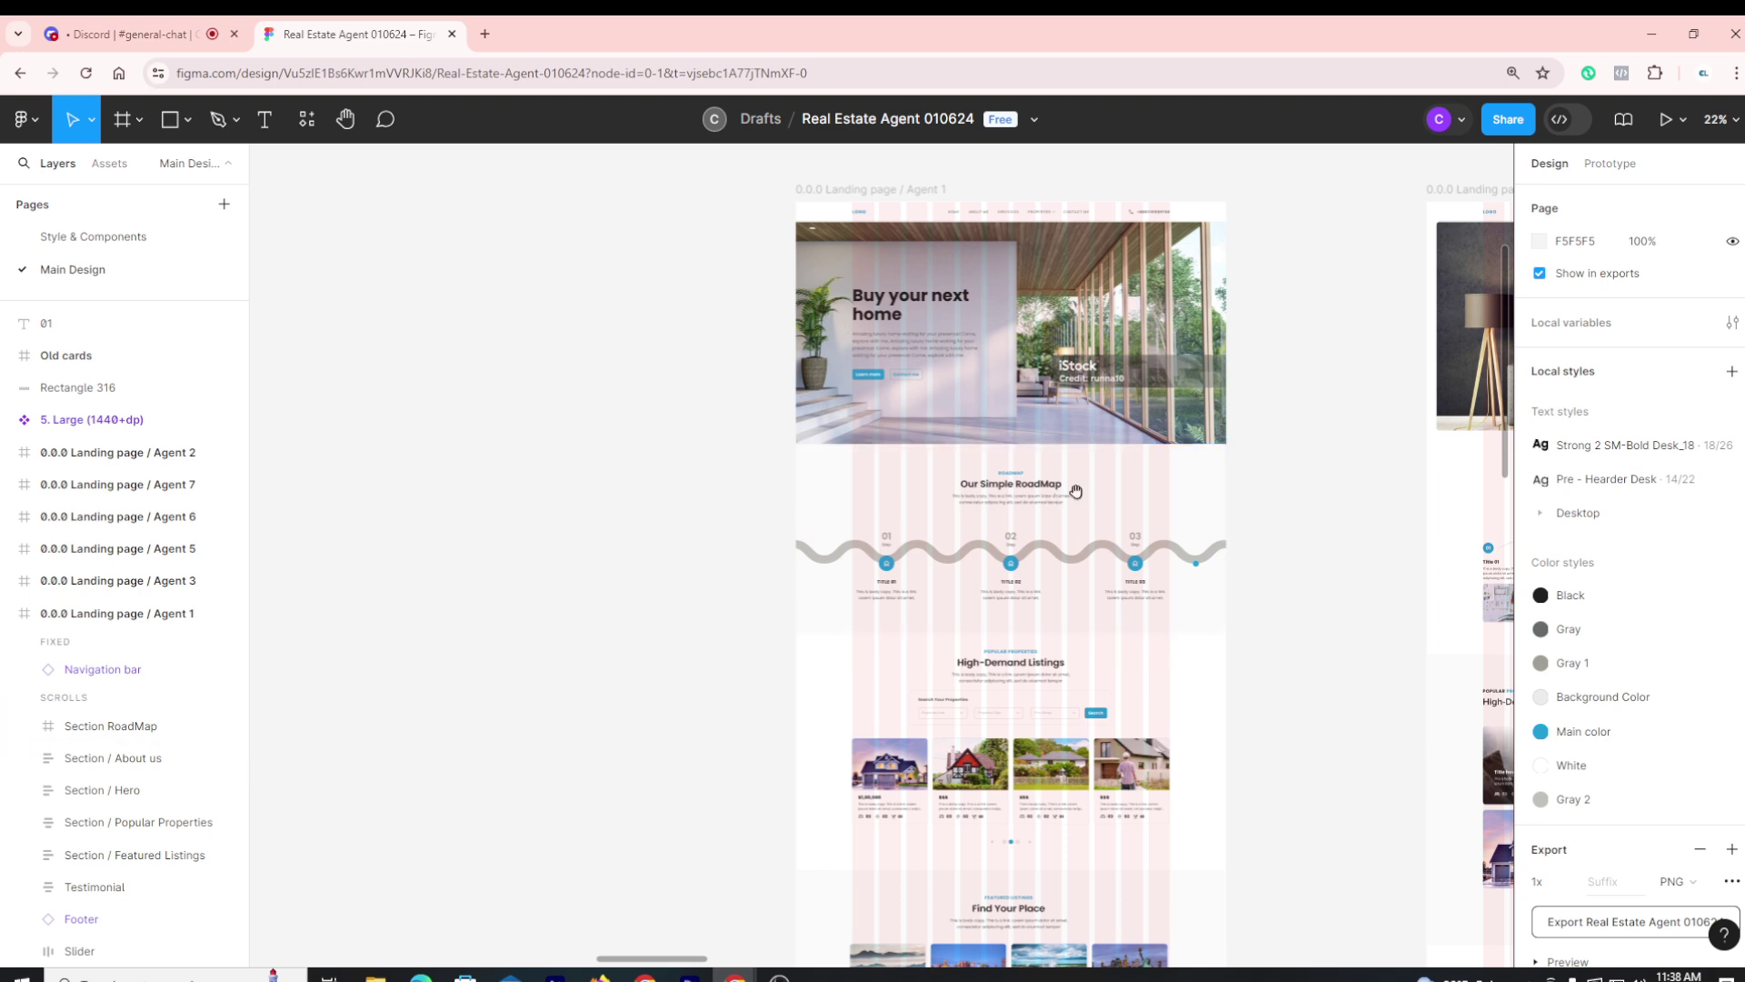
left_click_drag(1241, 514, 534, 623)
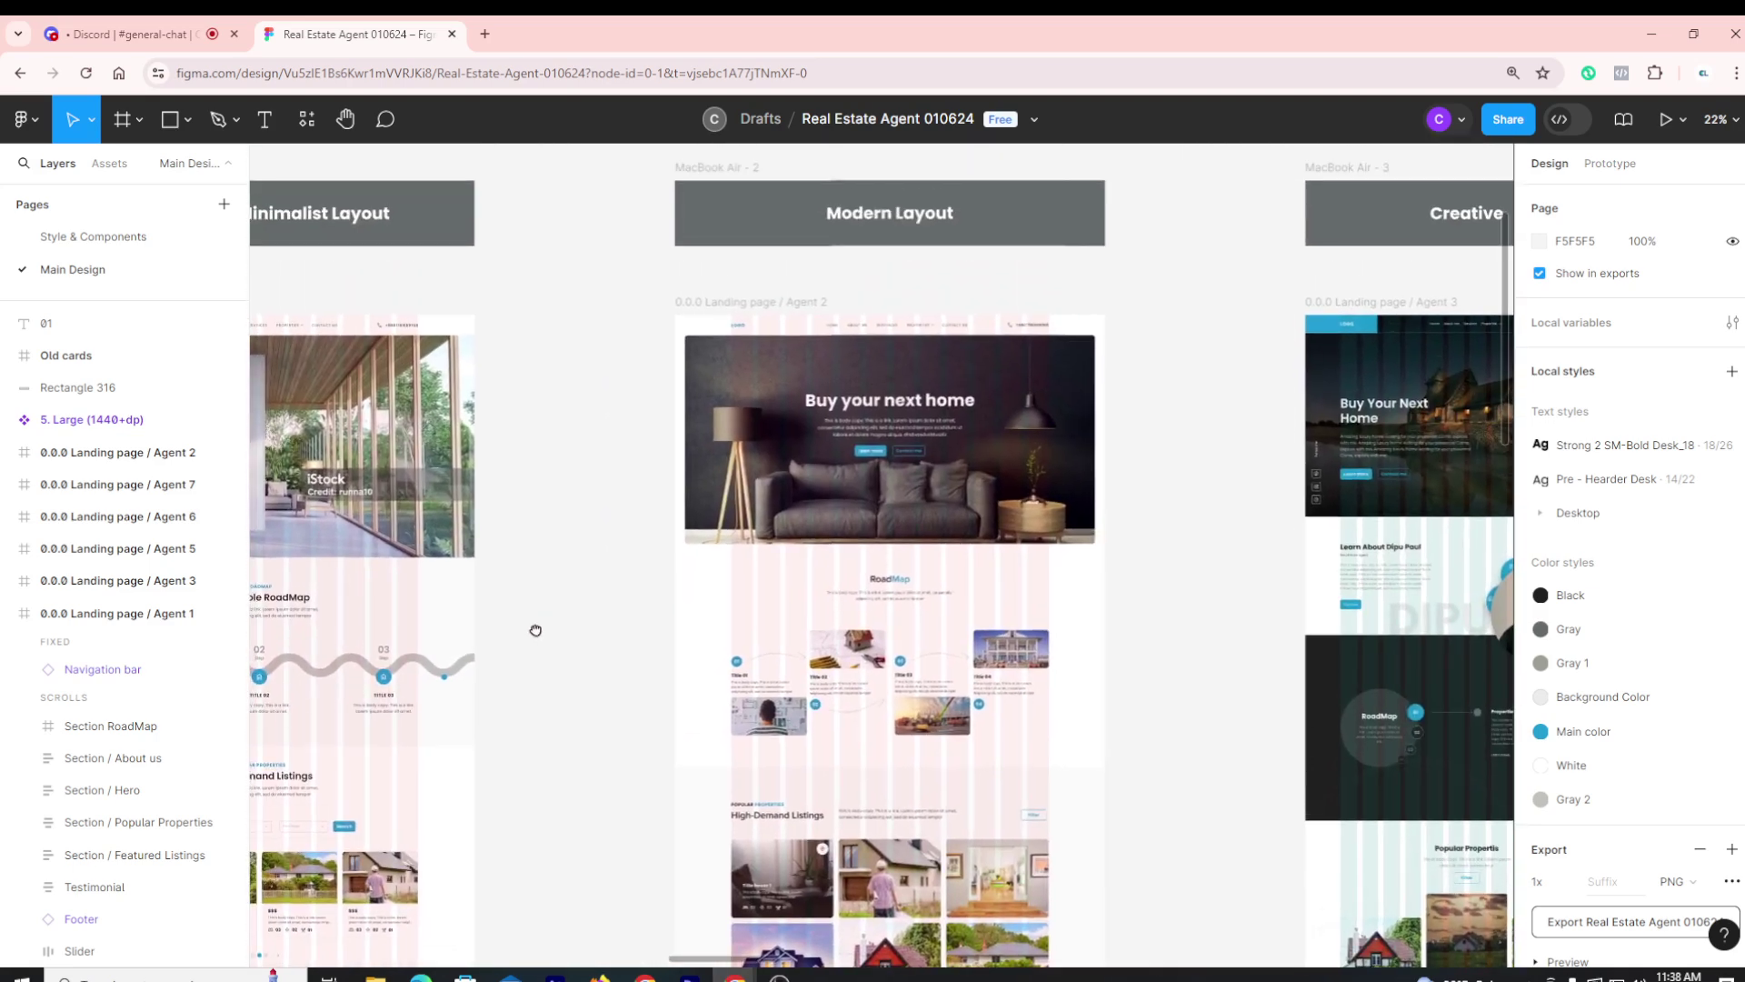
scroll(537, 623, "down", 4)
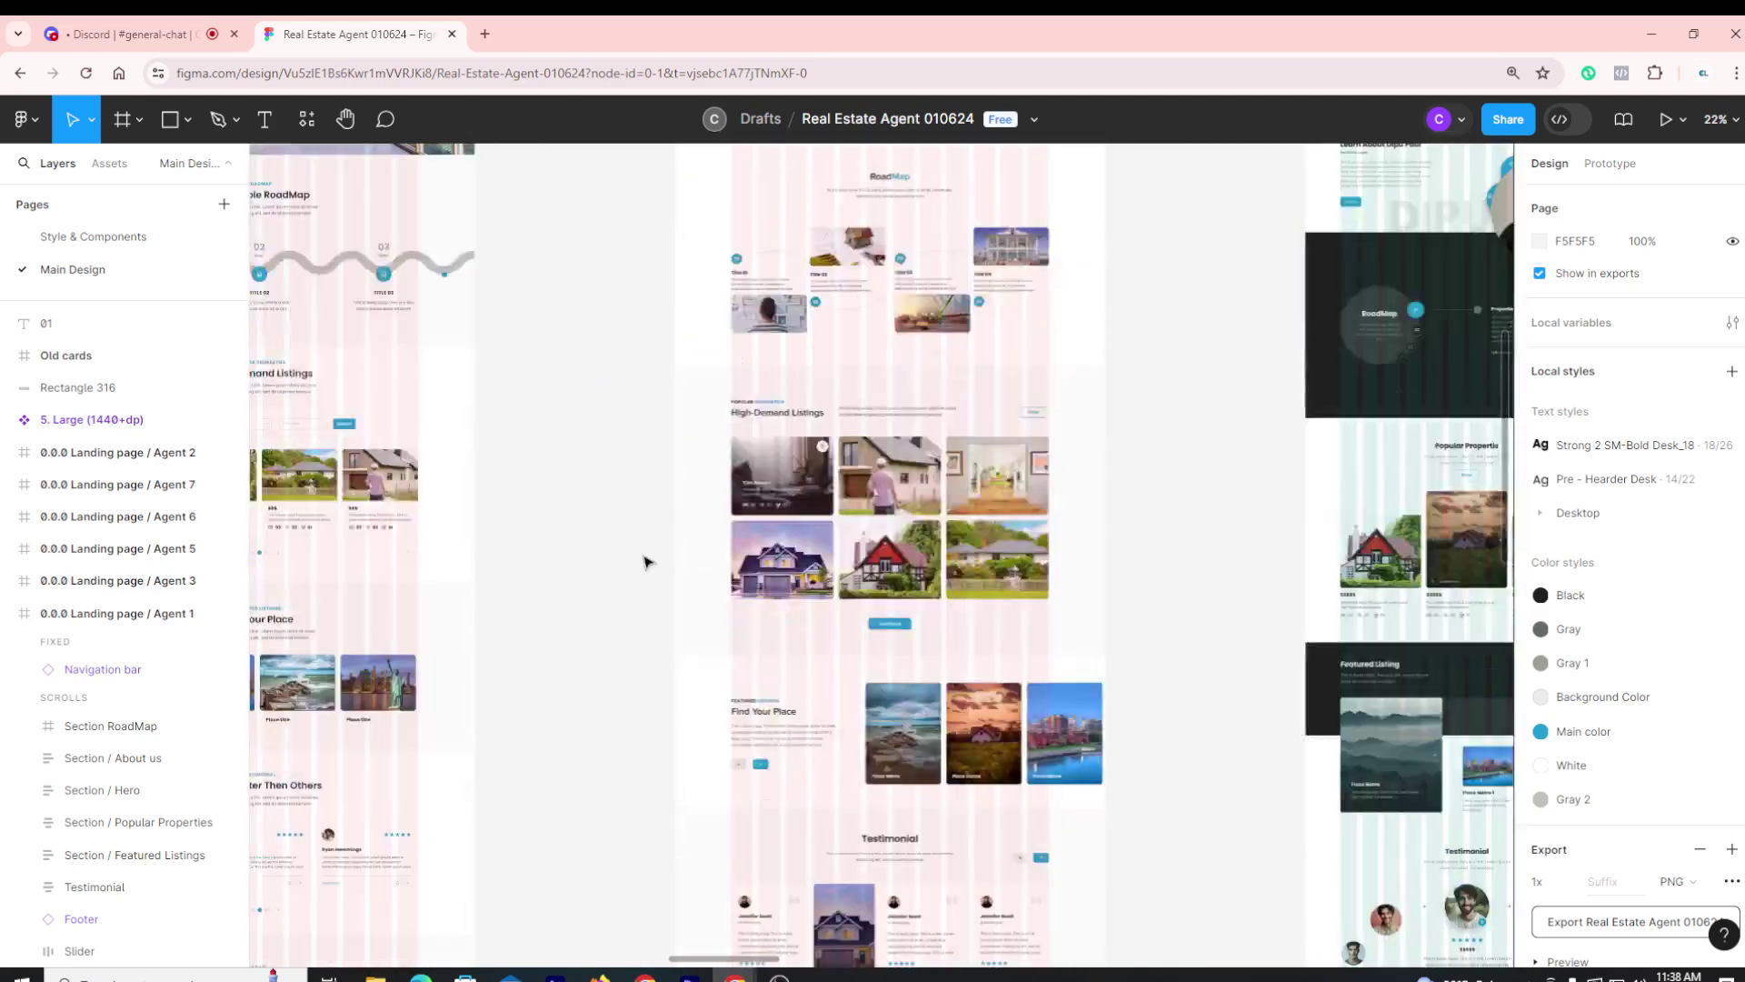
scroll(822, 534, "up", 2)
key("ctrl+shift+4")
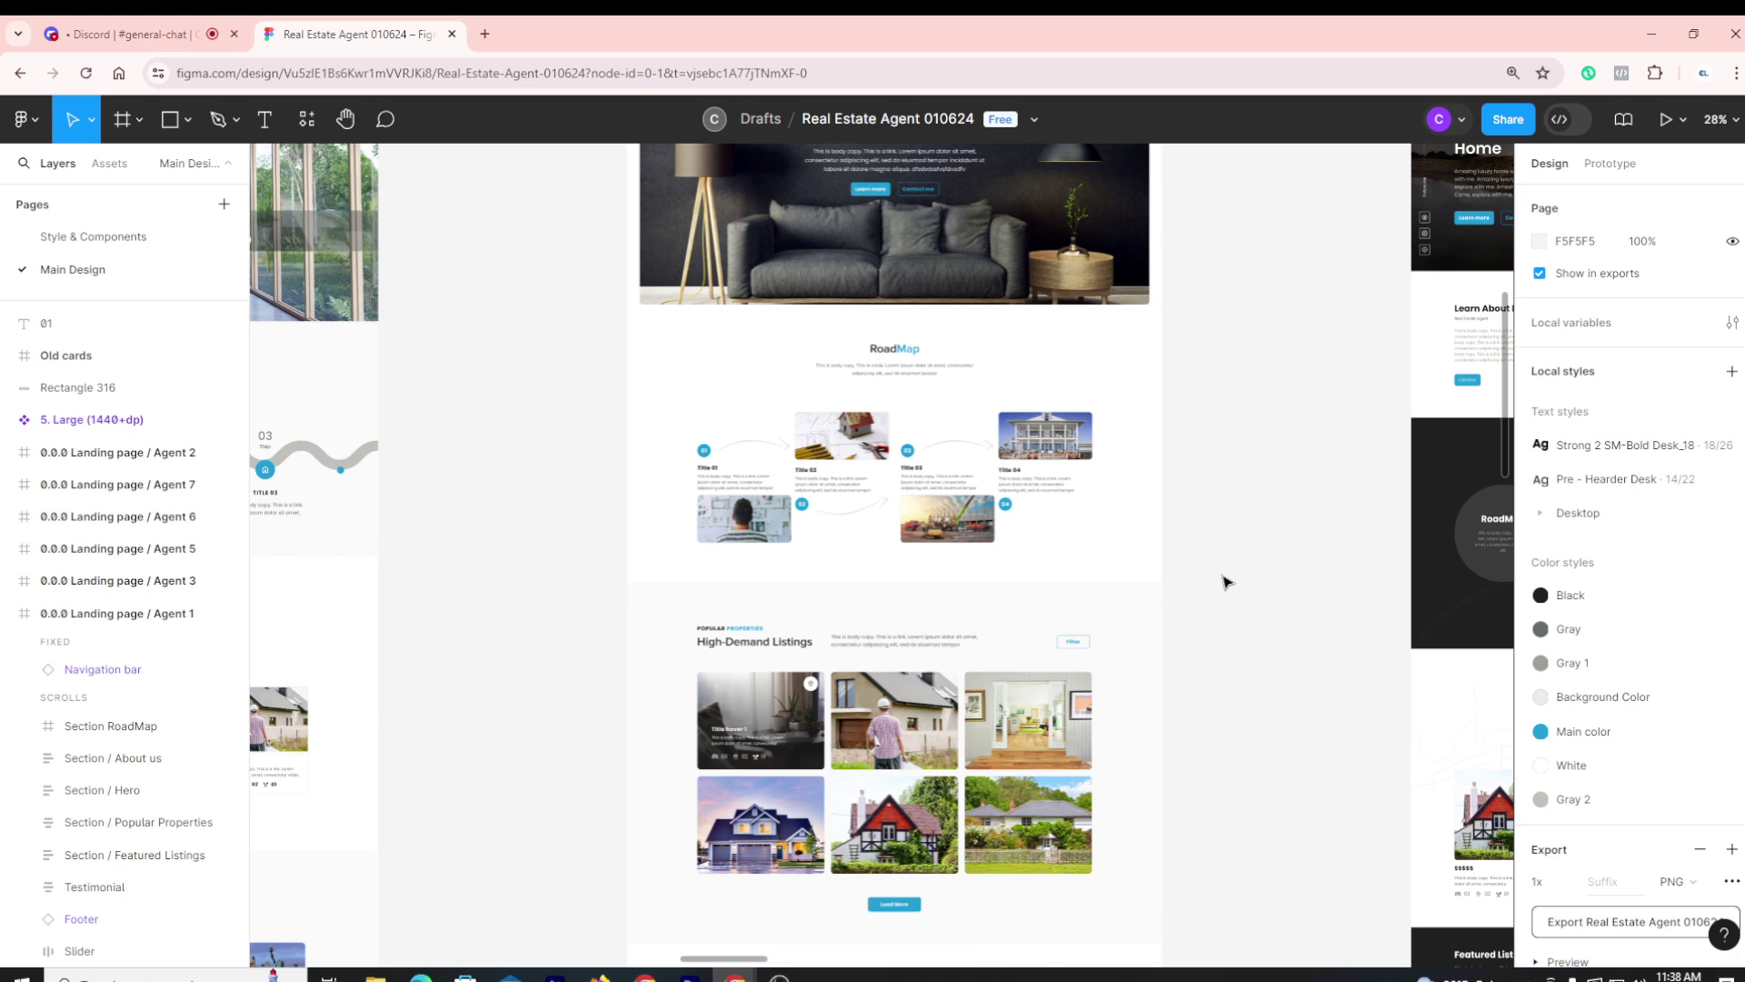
Review the Agent 2 page from hero to footer and compare its section order with the Agent 1 page
scroll(1227, 582, "up", 1)
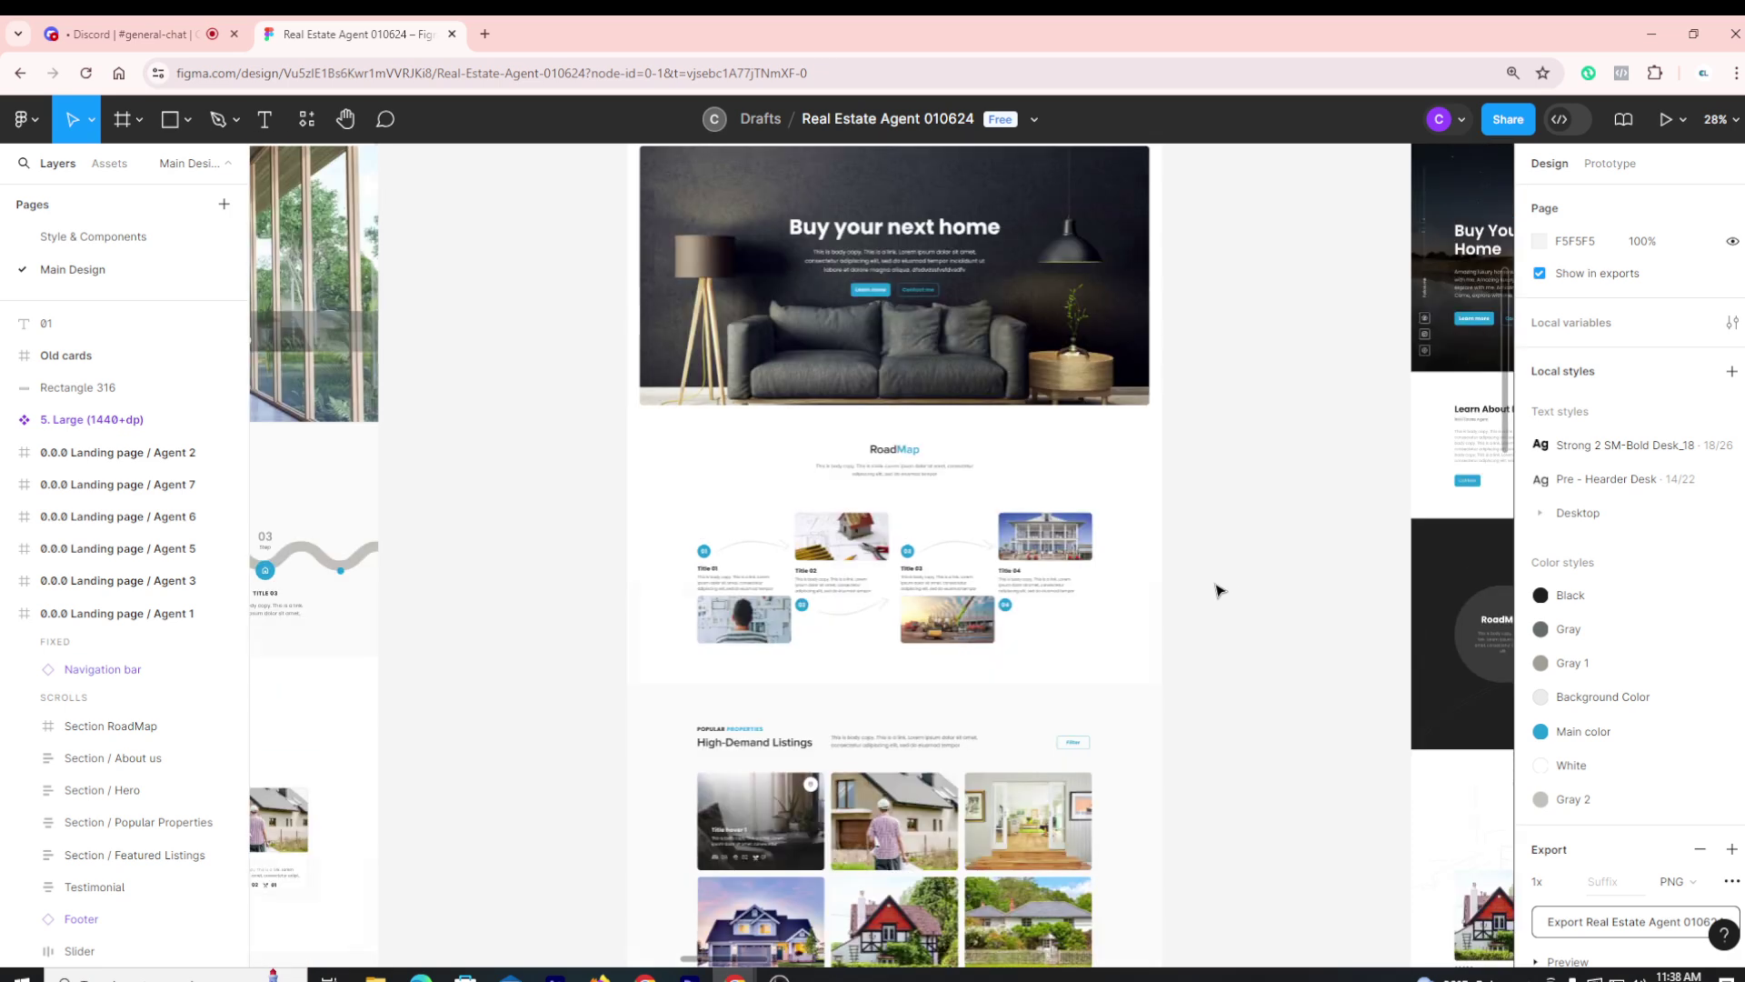
scroll(1209, 627, "down", 8)
scroll(1195, 654, "up", 6)
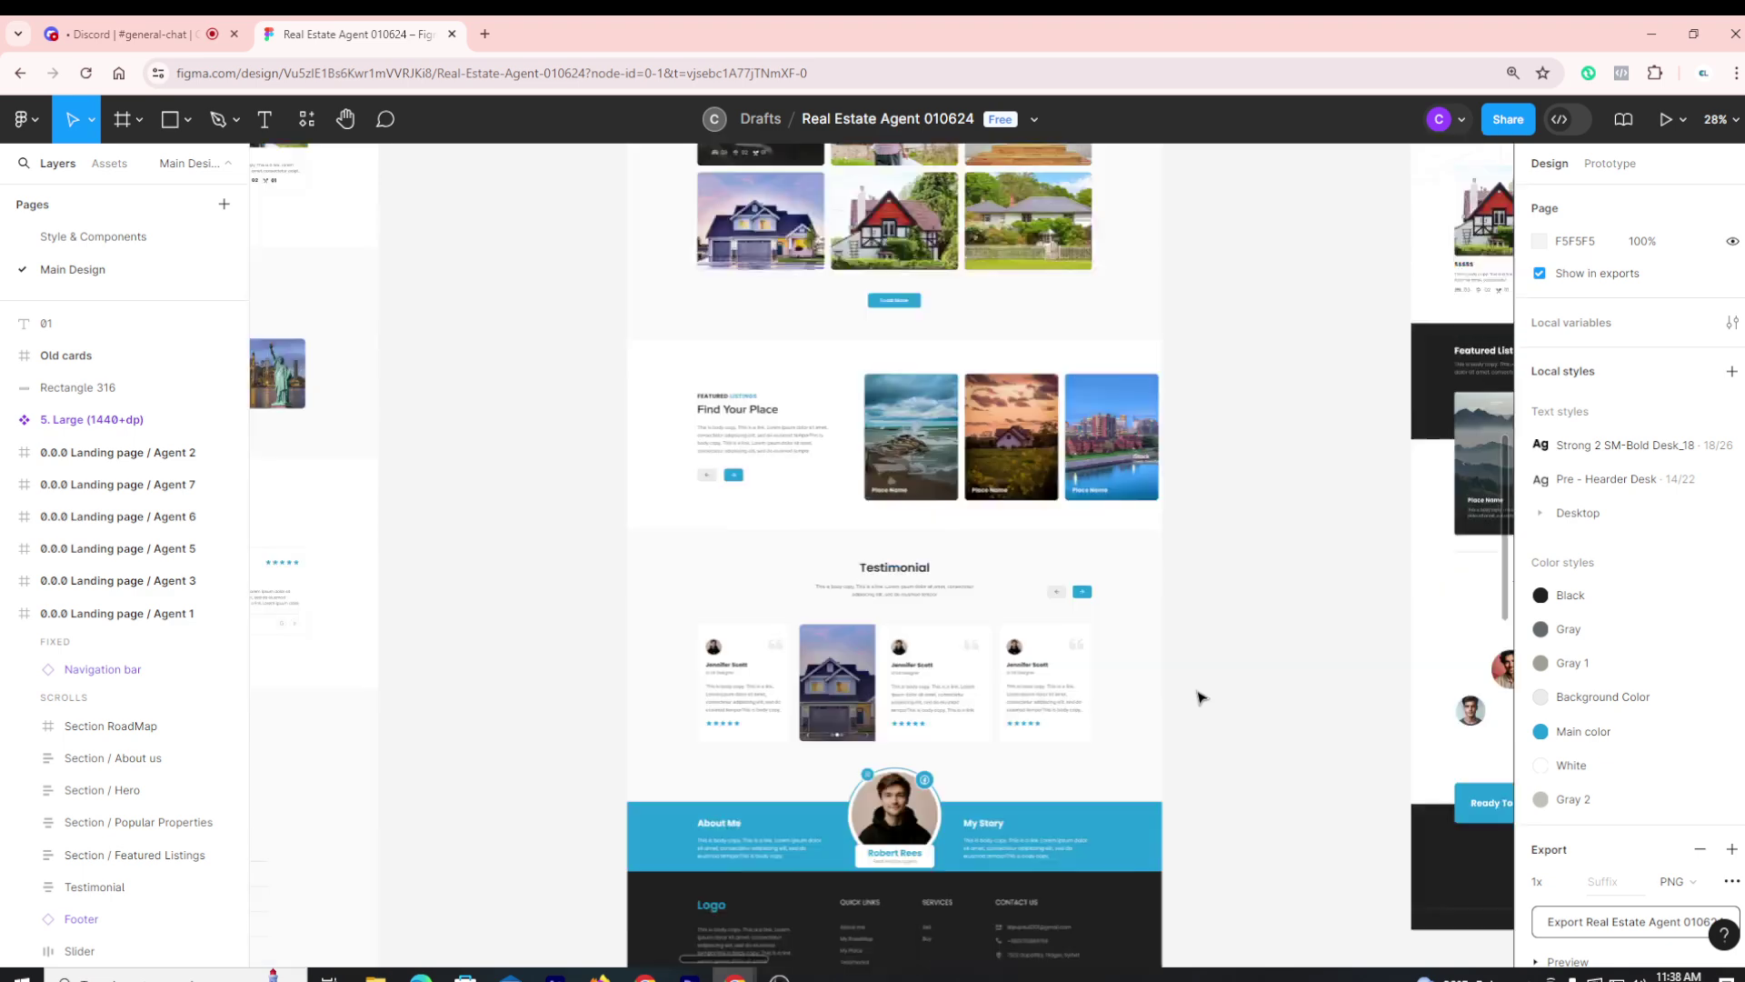
scroll(1193, 597, "down", 3)
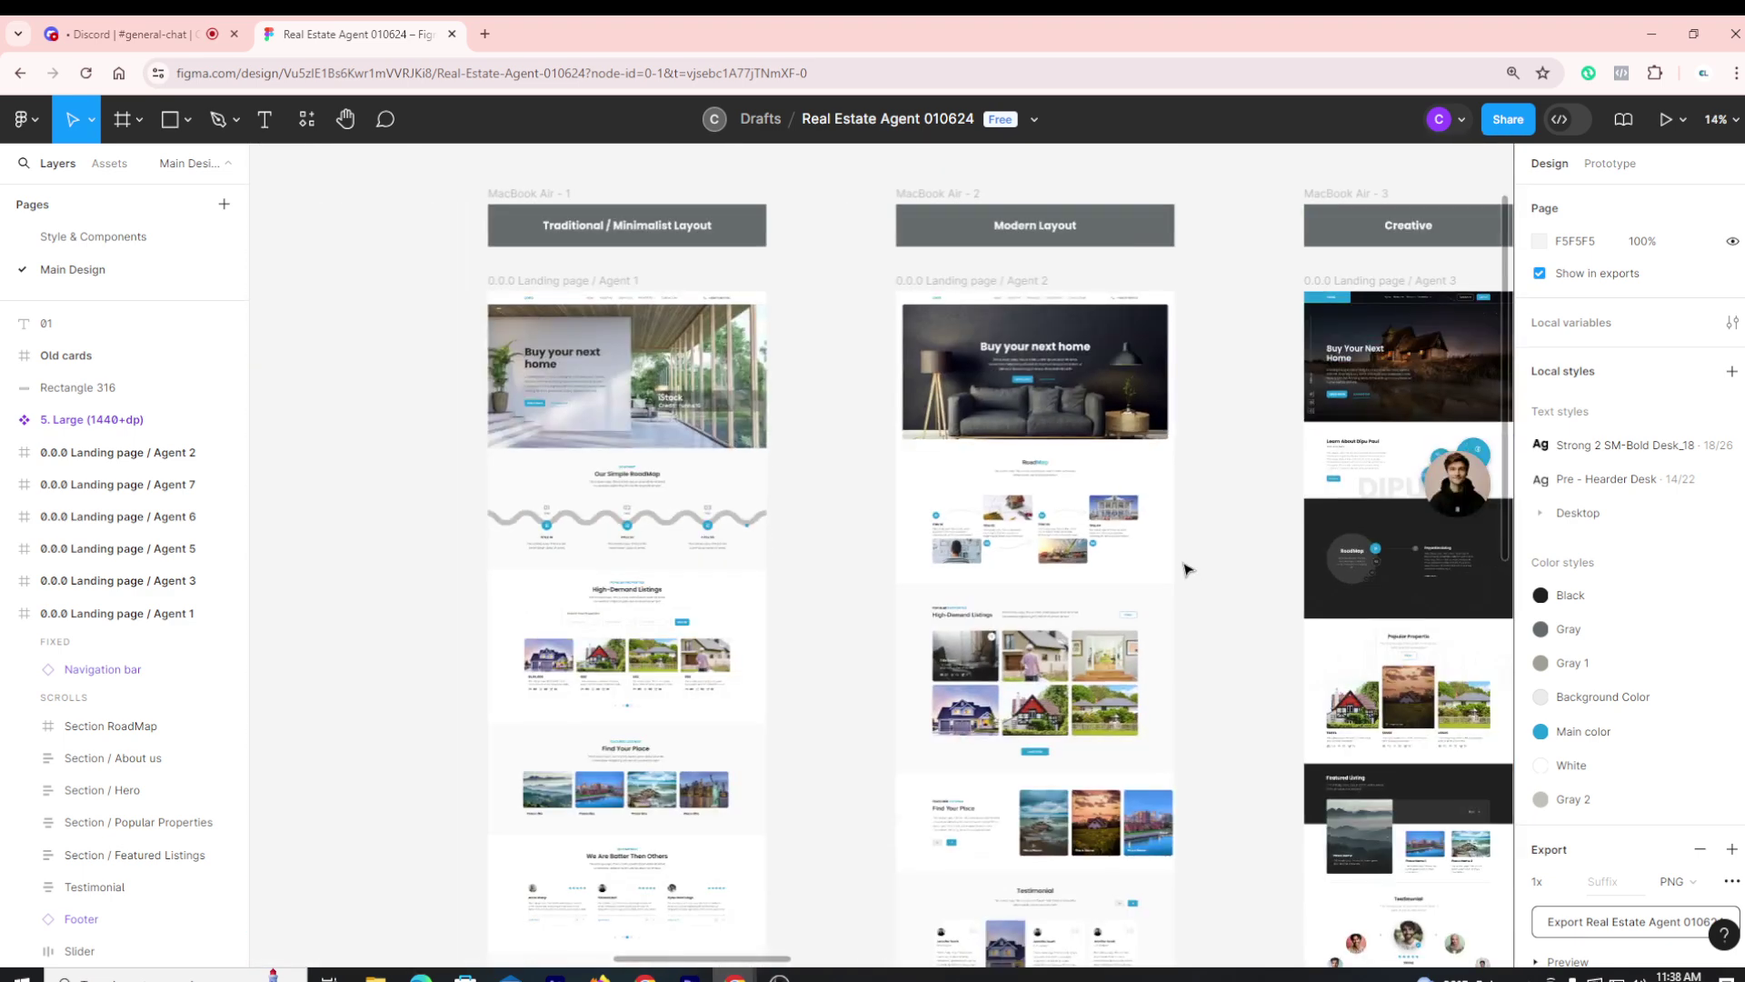
scroll(971, 208, "down", 5)
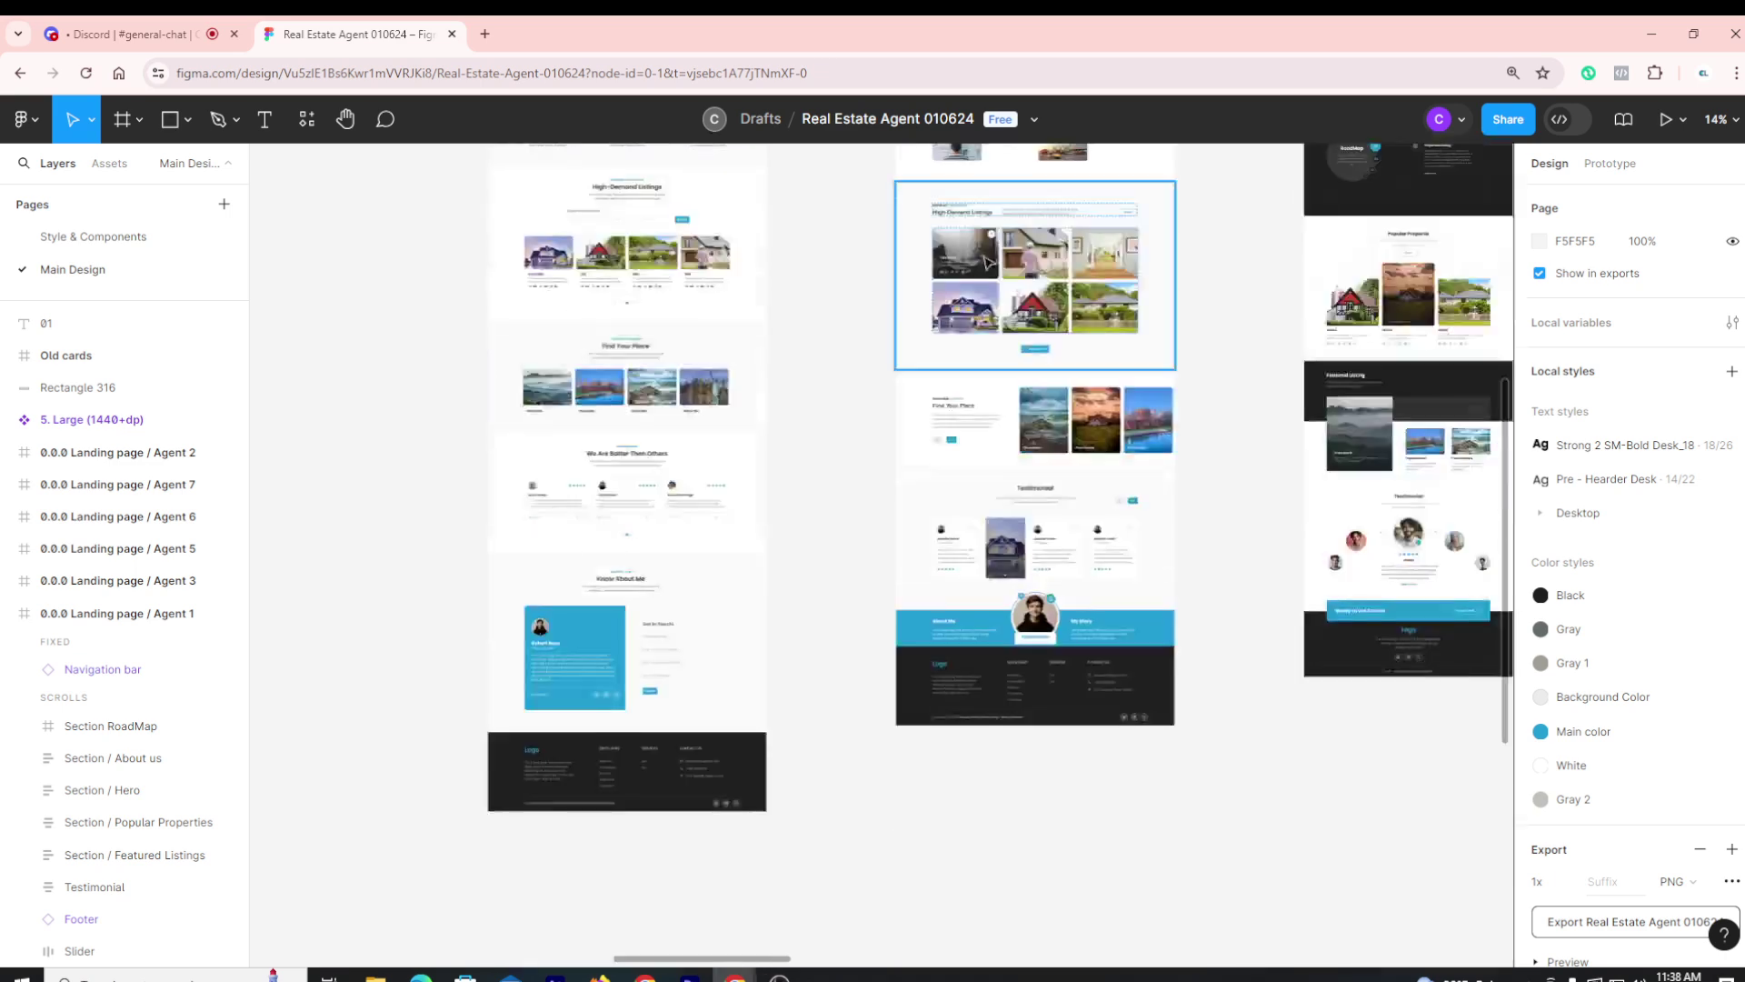
scroll(973, 211, "up", 5)
scroll(973, 213, "up", 2)
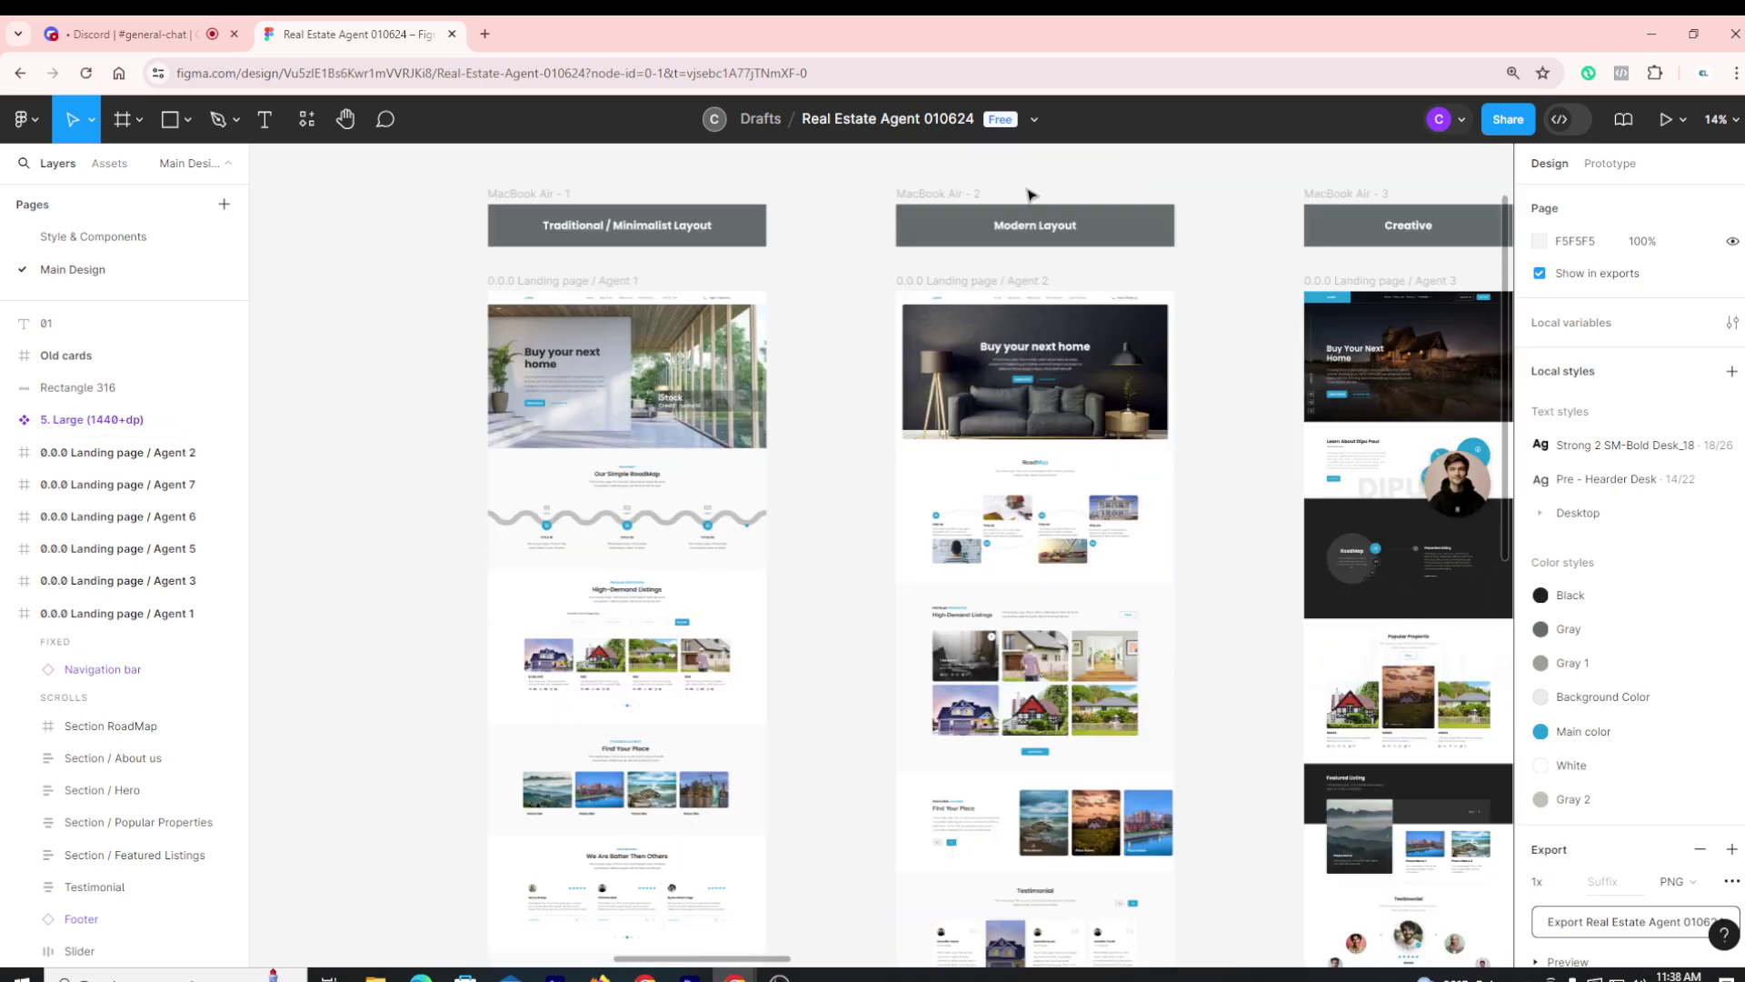
Study the Agent 2 page's hero, RoadMap and High-Demand Listings sections and the spacing between them
scroll(1193, 300, "up", 2)
scroll(1193, 300, "up", 1)
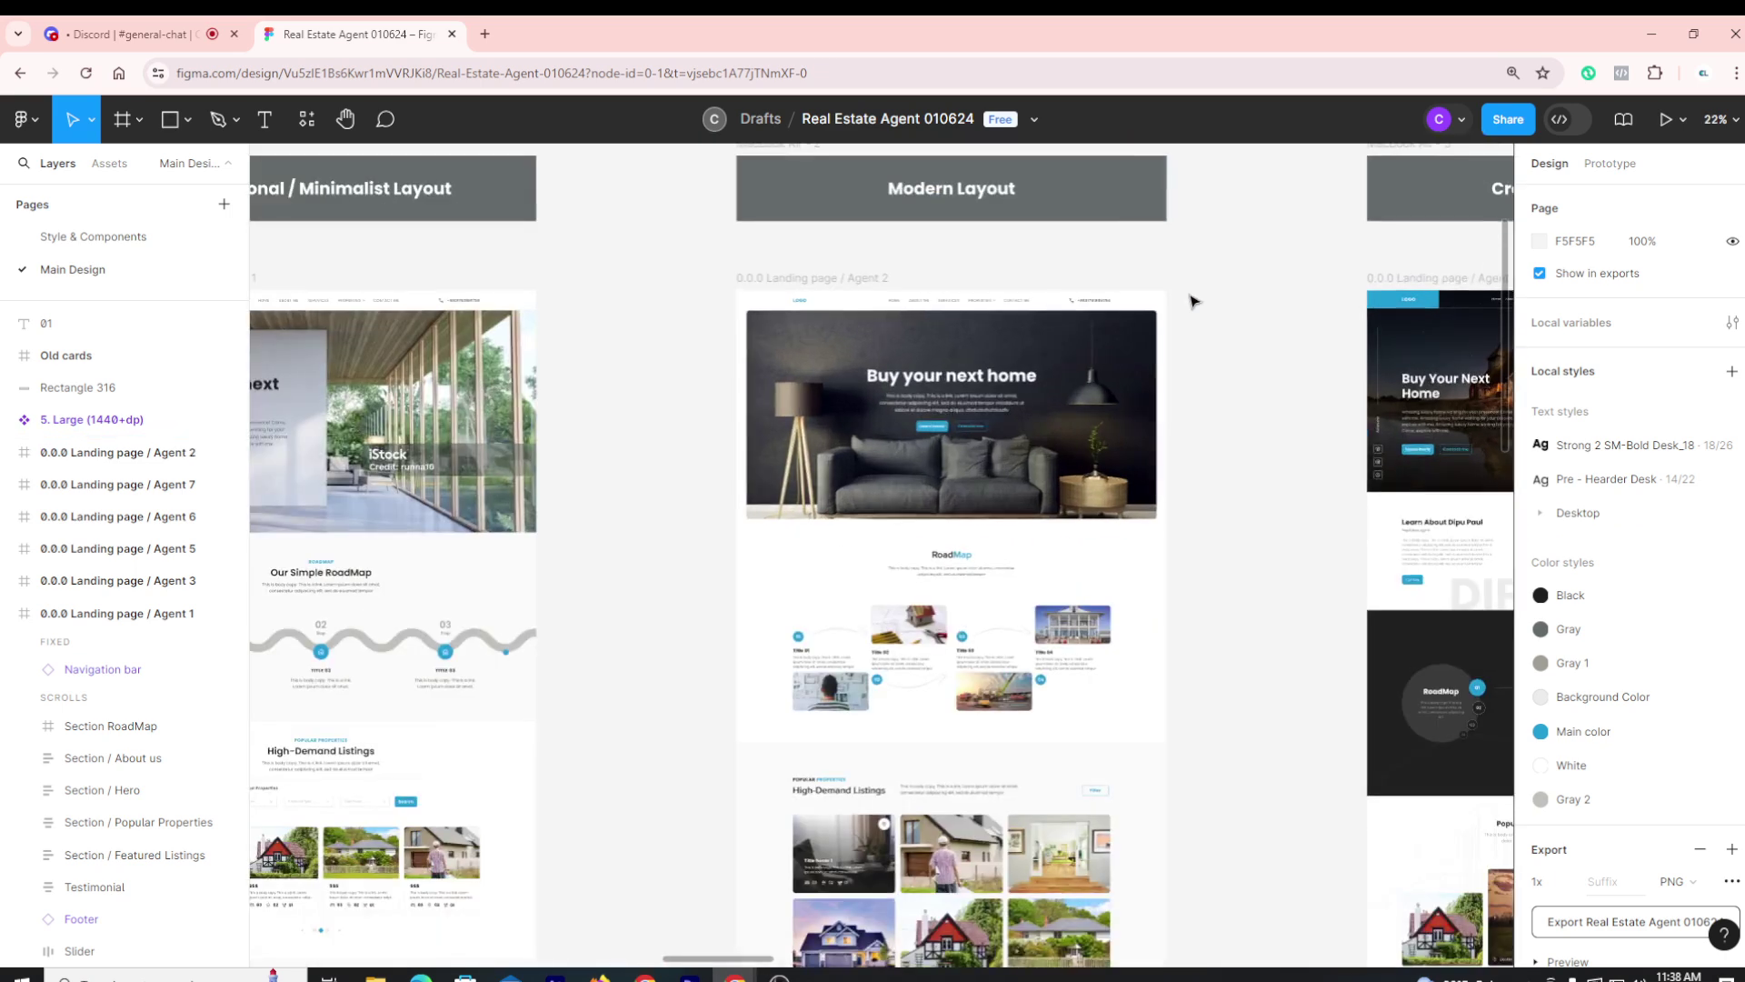
scroll(945, 191, "down", 5)
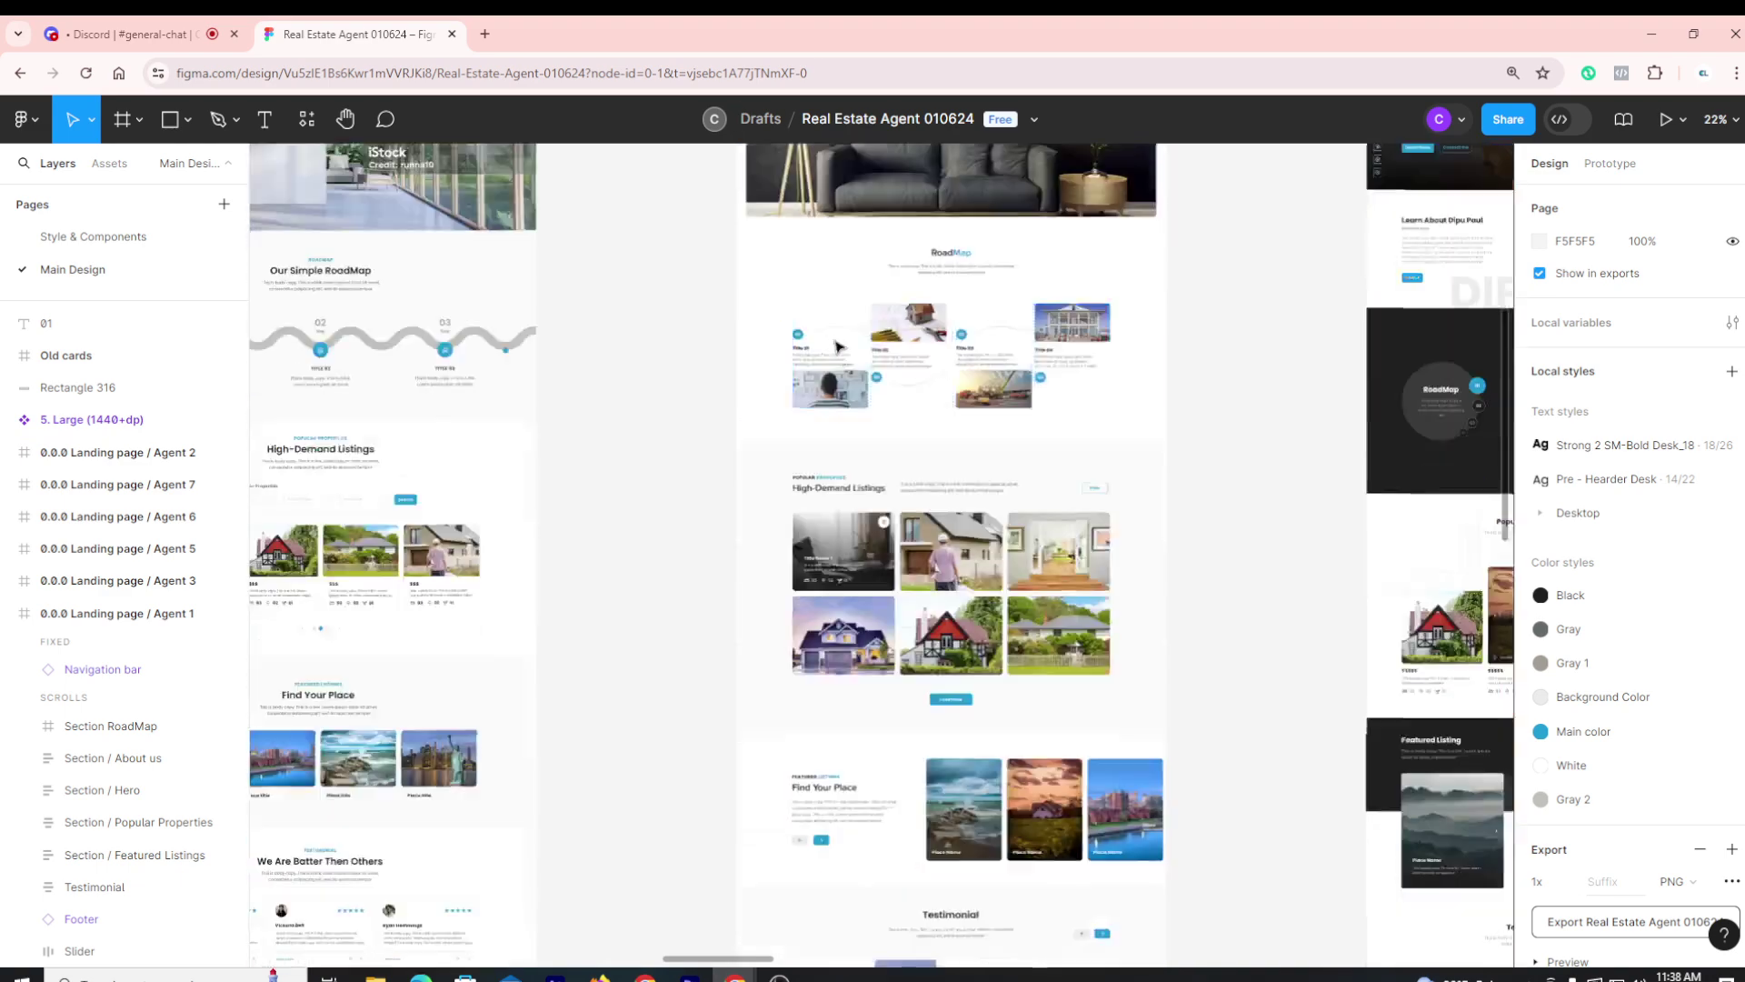
scroll(902, 482, "up", 5)
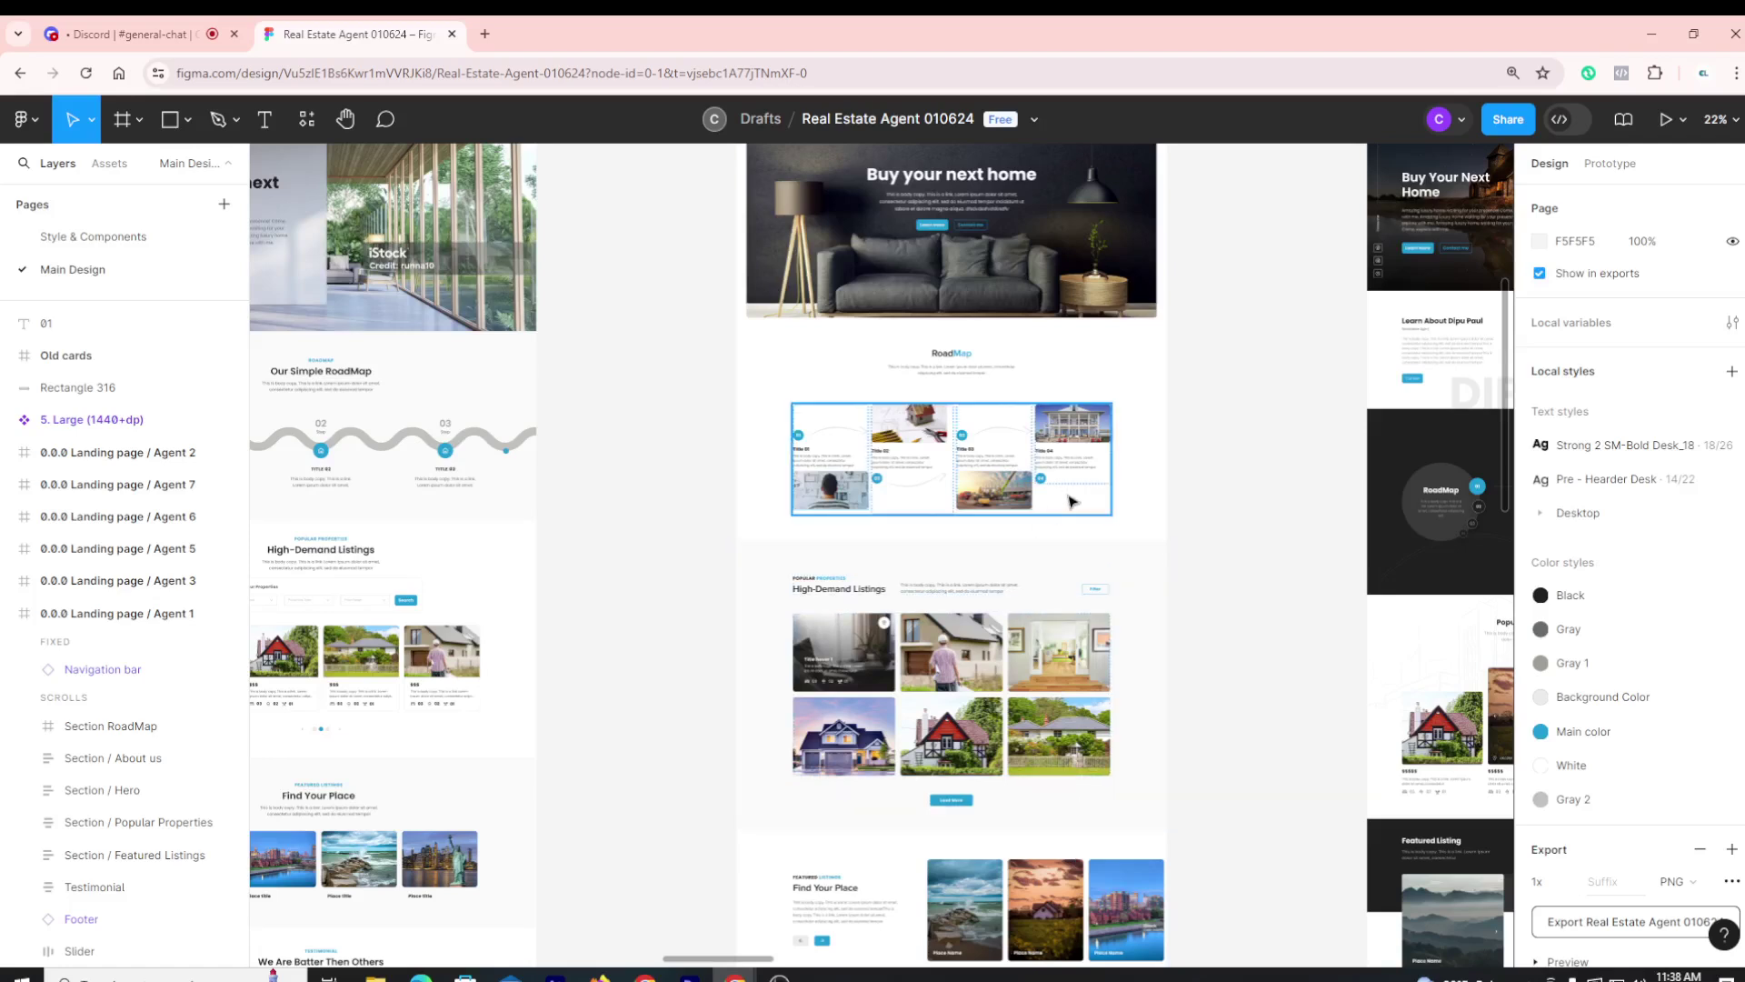
scroll(1245, 468, "up", 2)
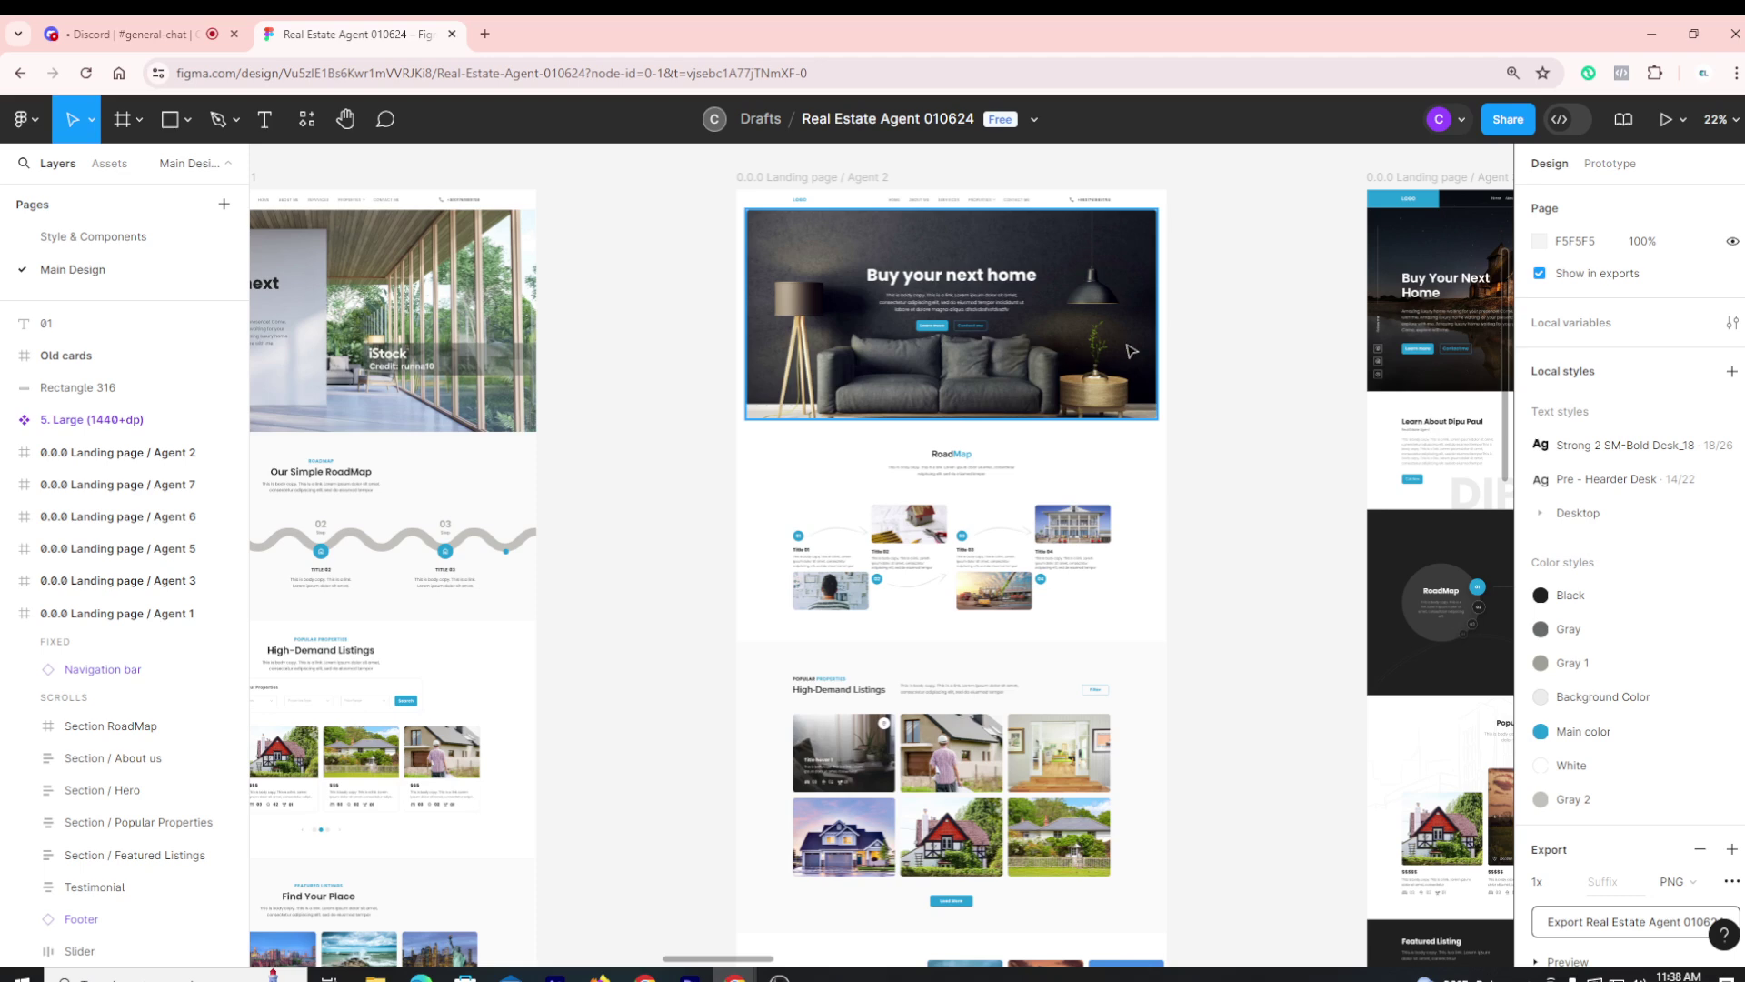
scroll(1136, 350, "up", 1)
scroll(1148, 352, "down", 1)
scroll(1160, 362, "down", 3)
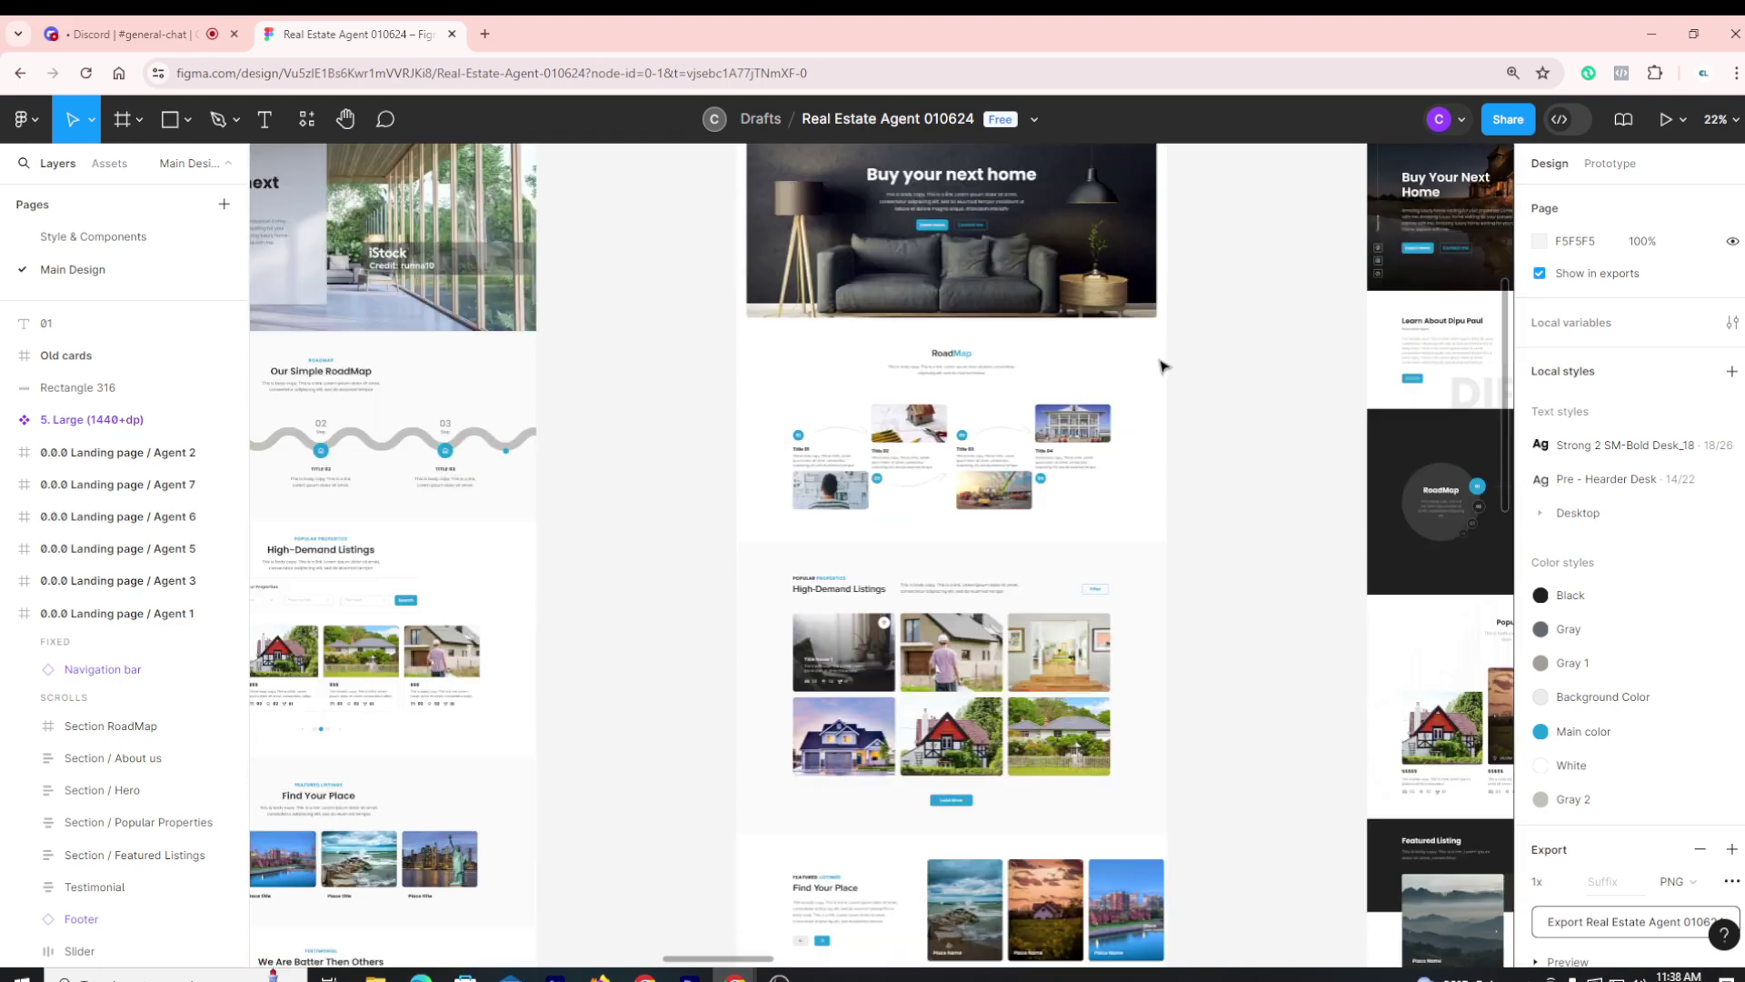
scroll(1045, 314, "up", 3)
scroll(1045, 309, "up", 2)
scroll(1055, 314, "down", 2)
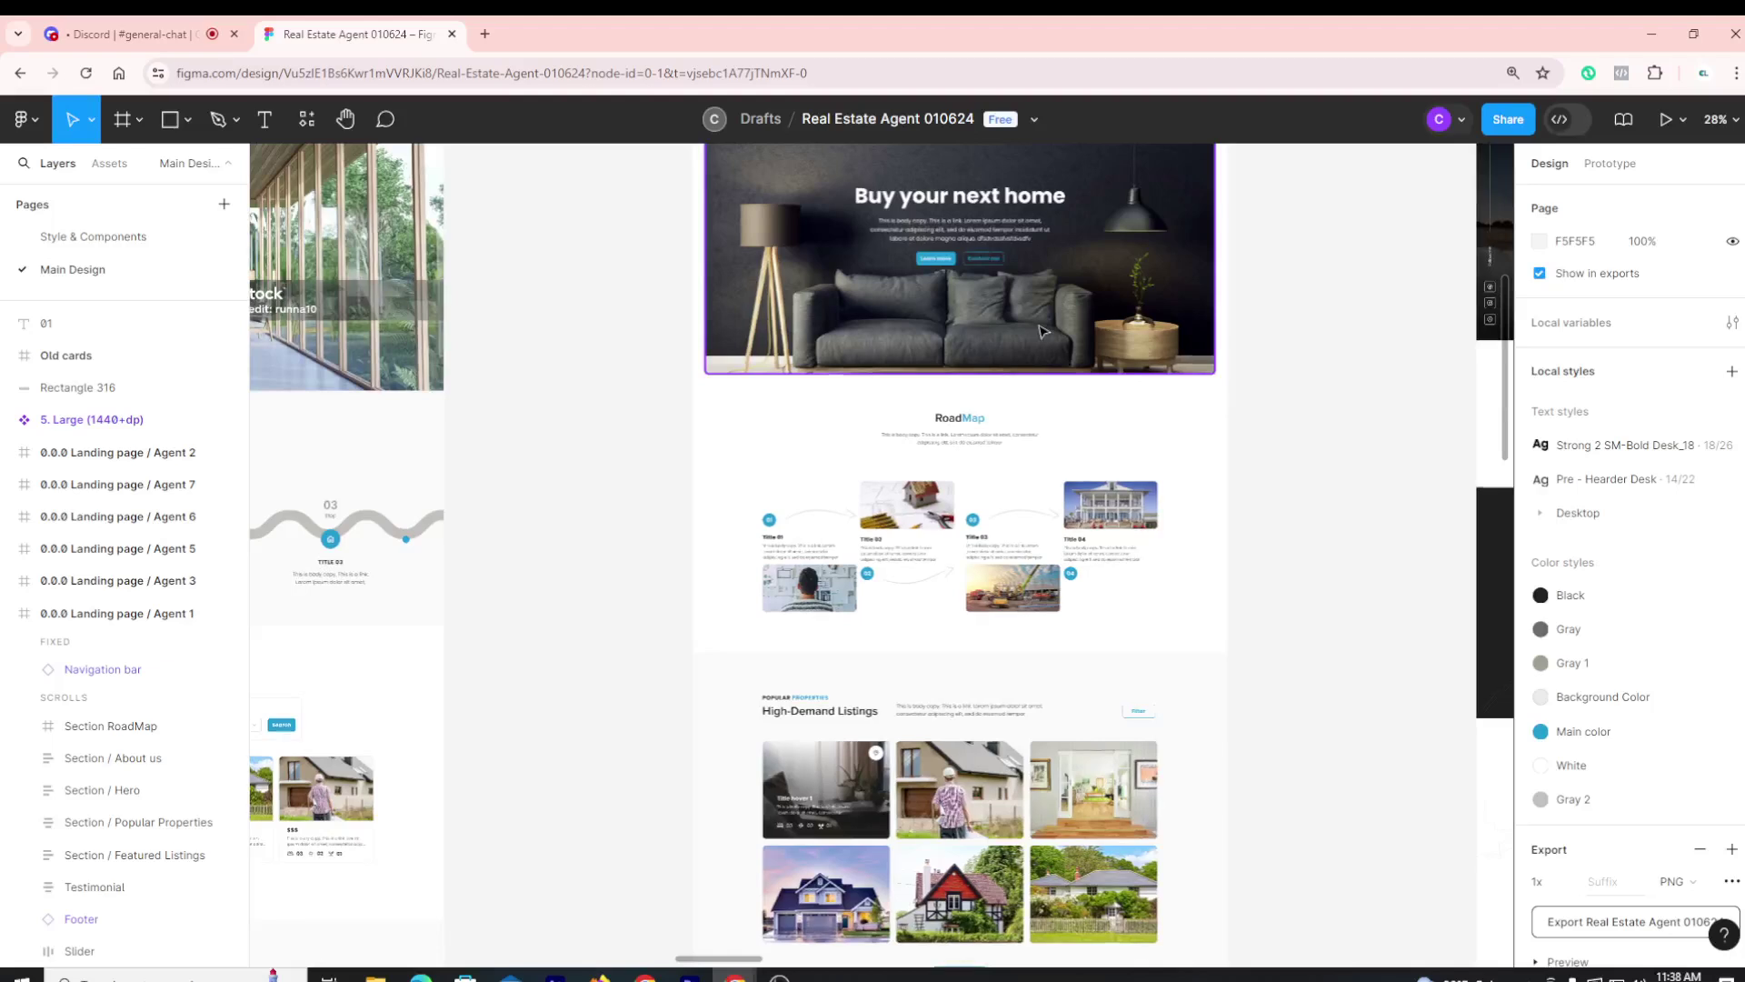
Review the Agent 2 page's sections down to the footer alongside the neighbouring Agent 1 and Agent 3 pages
scroll(1043, 334, "up", 2)
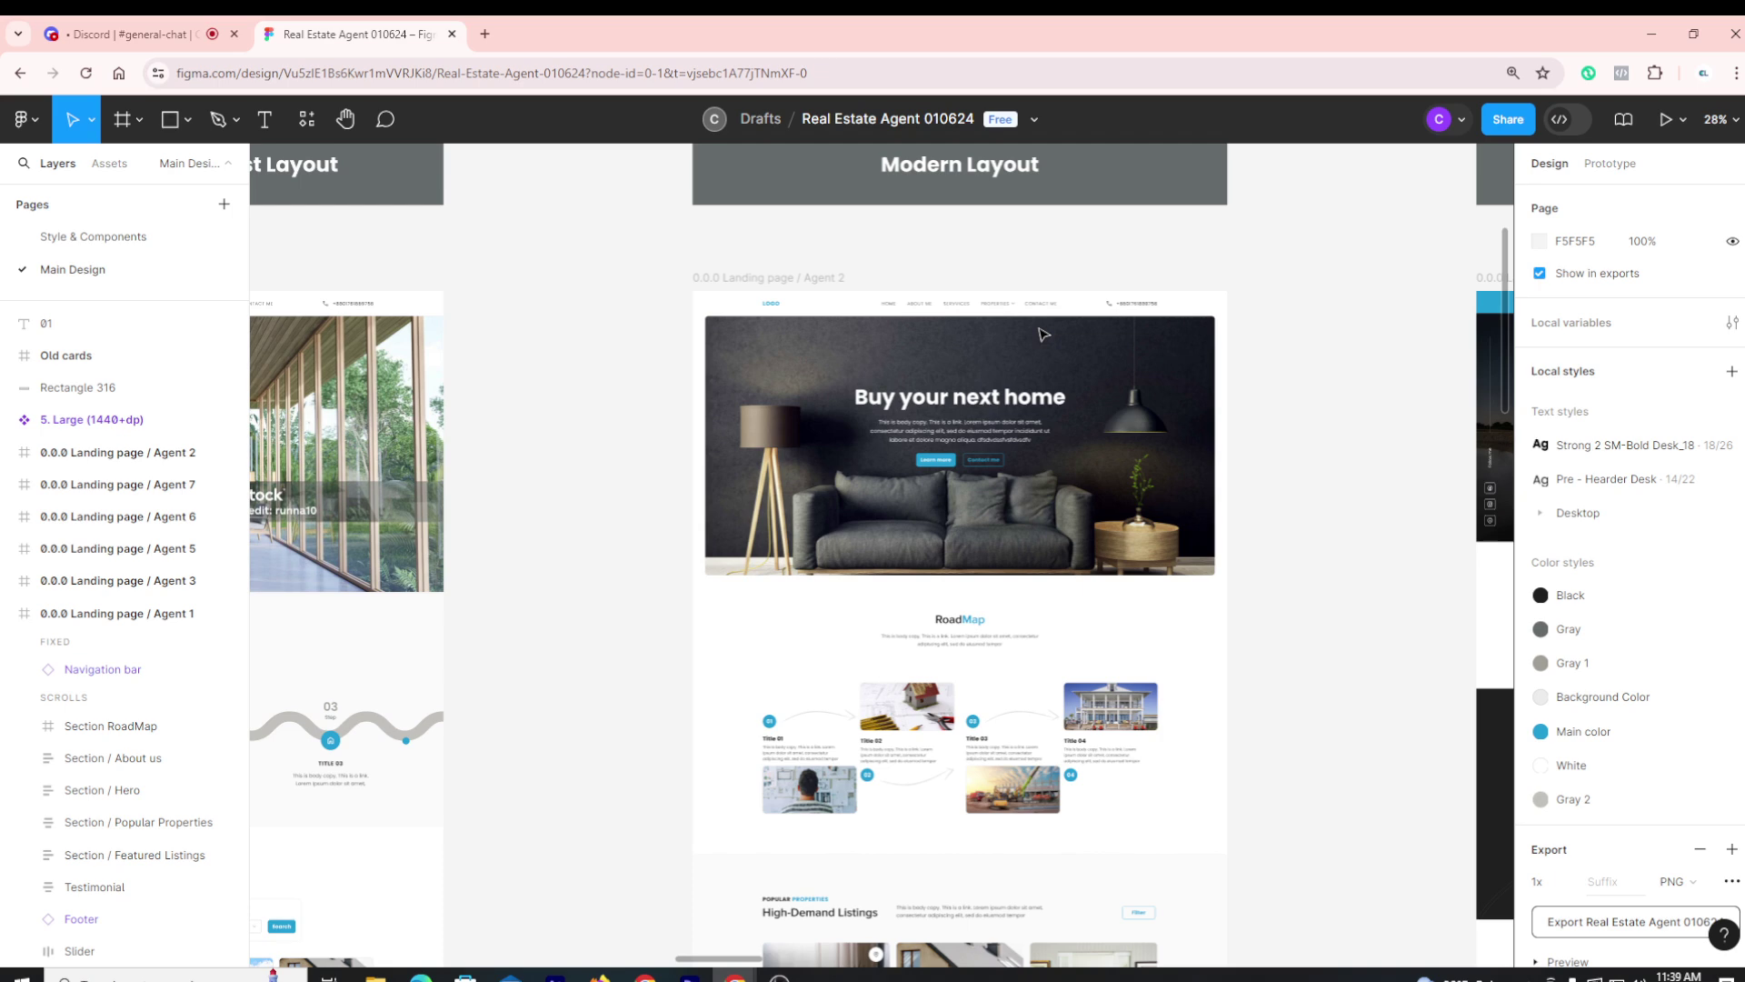
scroll(1043, 334, "down", 2)
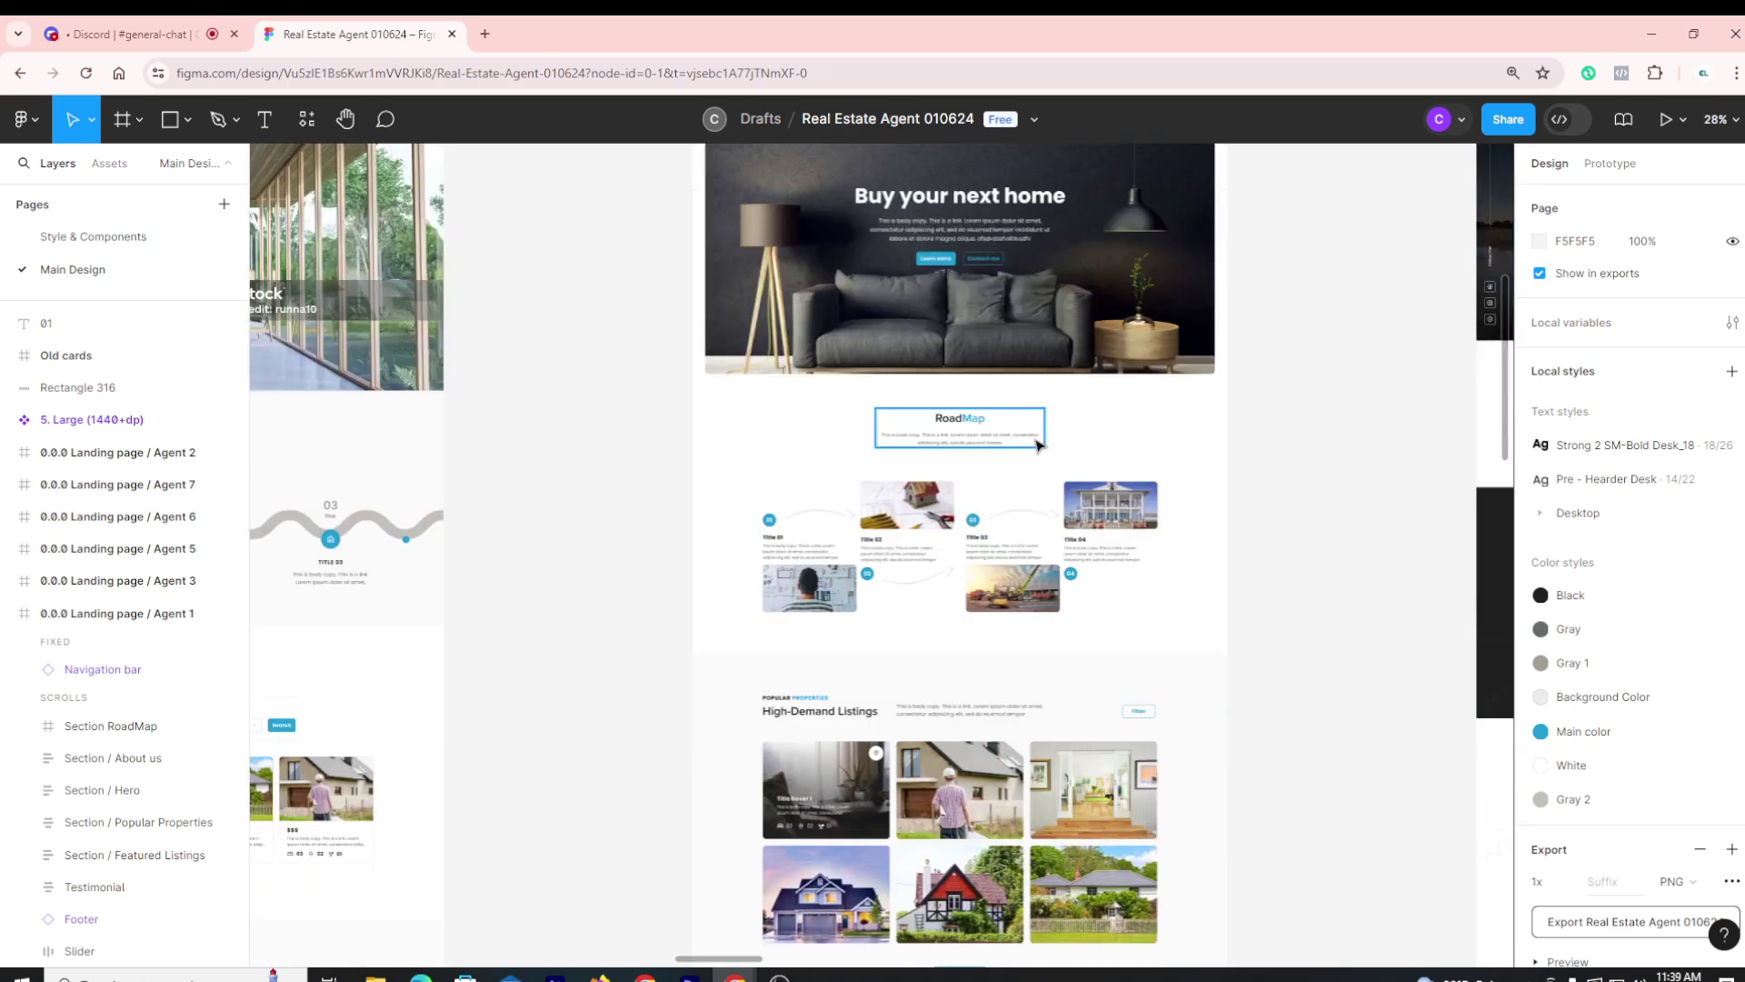
scroll(919, 463, "down", 3)
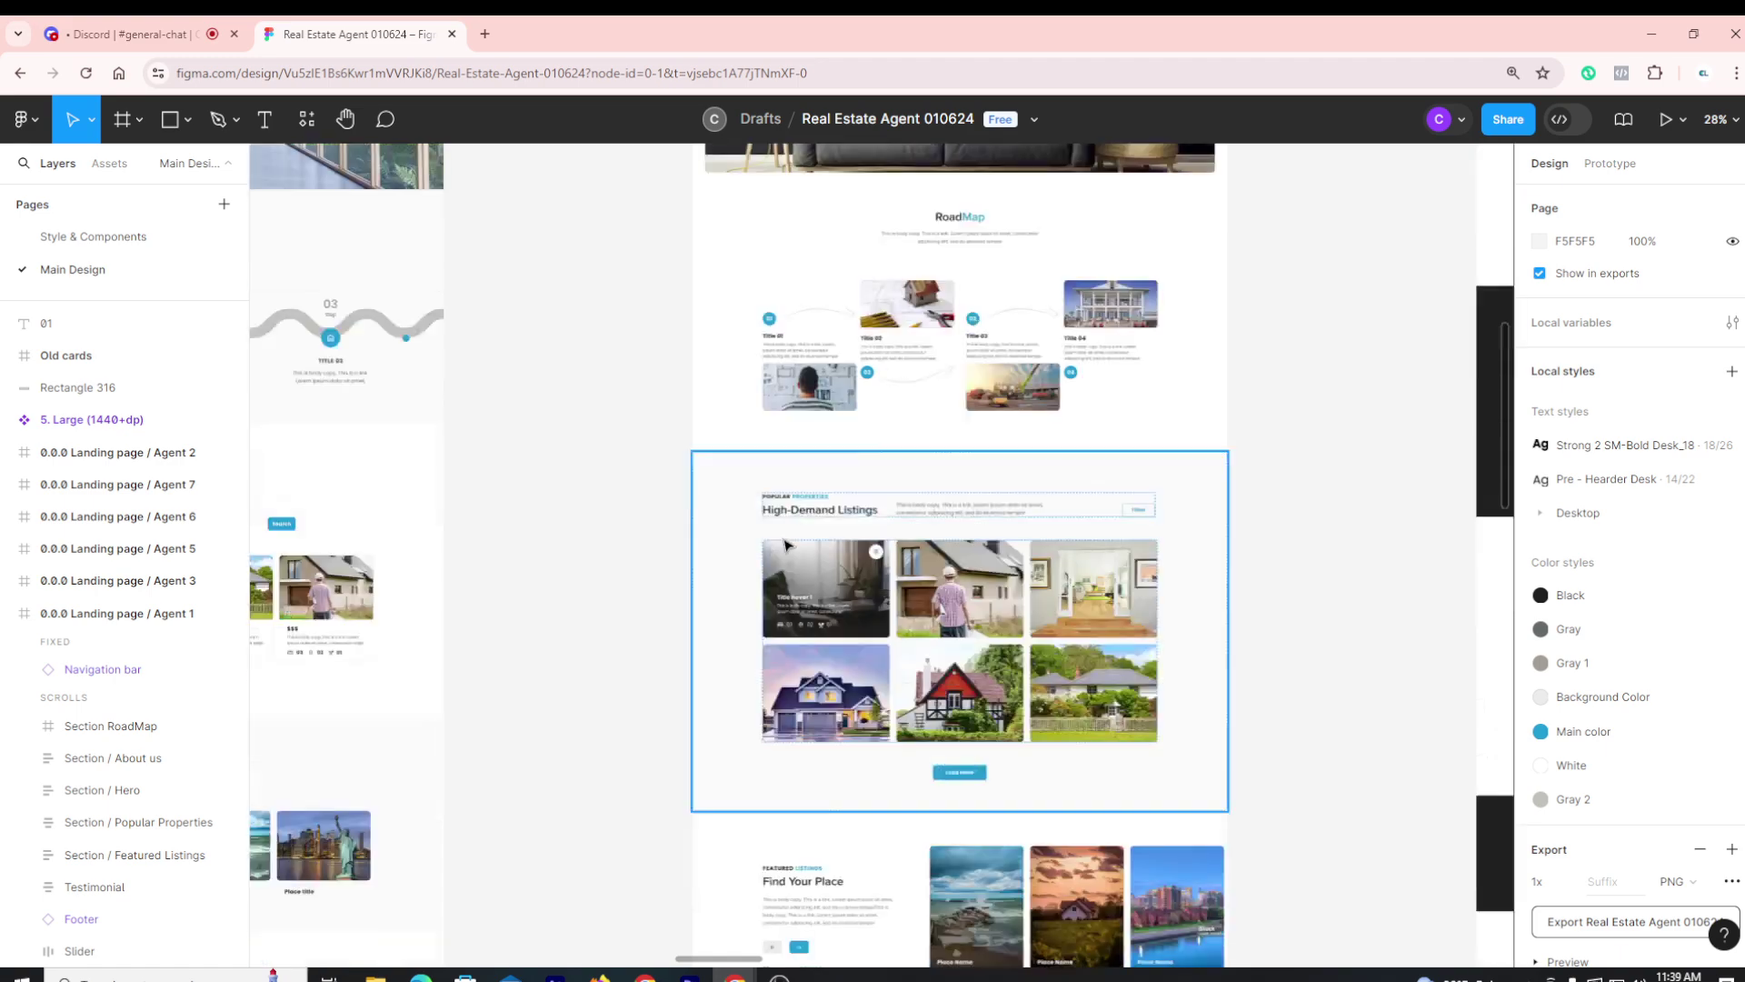
scroll(578, 654, "down", 2)
scroll(578, 654, "down", 3)
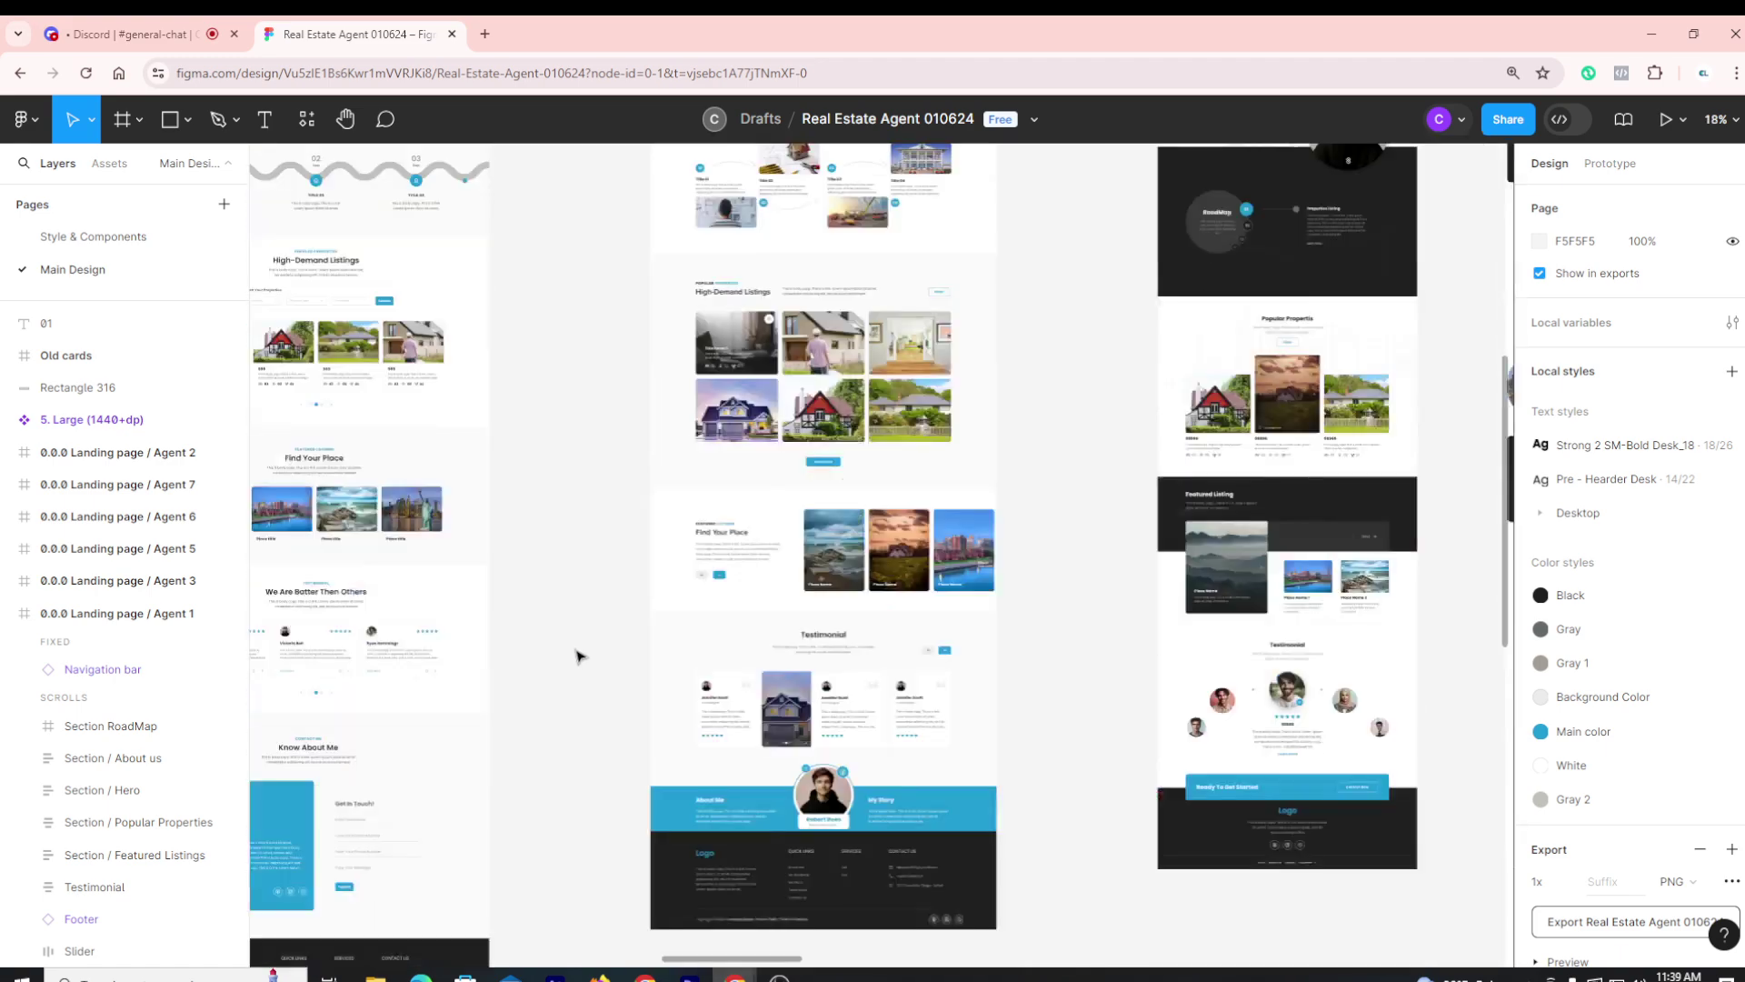
scroll(612, 663, "up", 3)
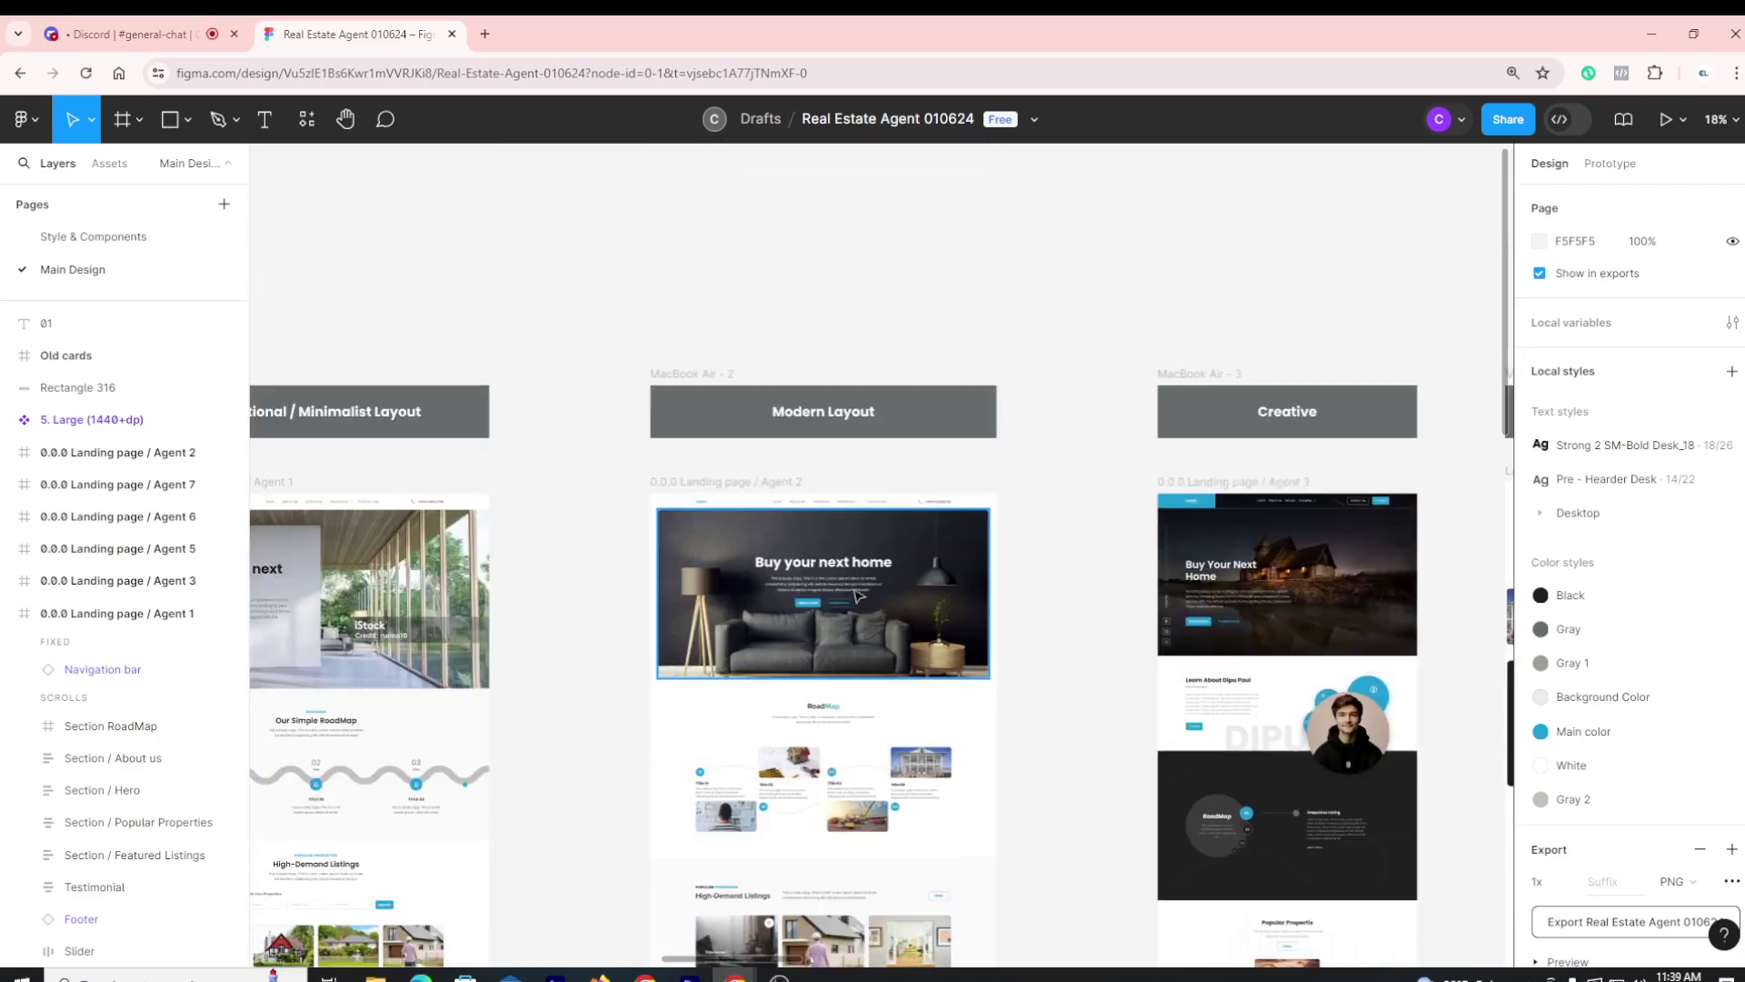
scroll(800, 603, "down", 3)
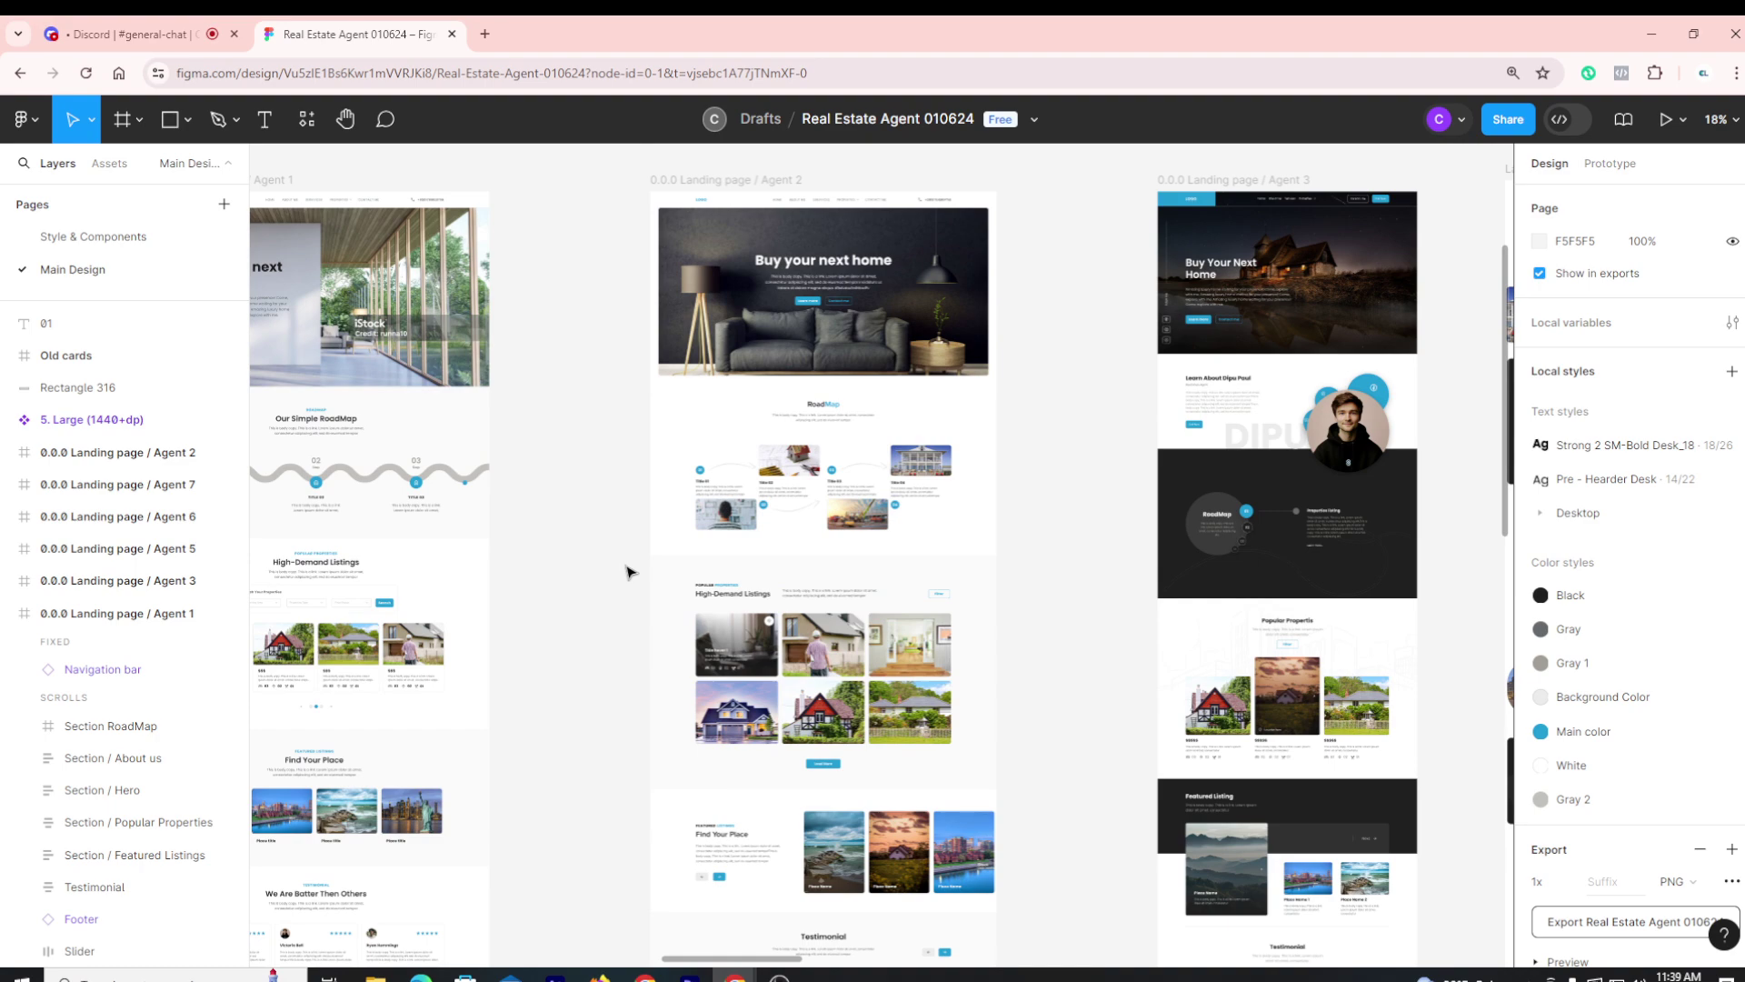
scroll(625, 577, "down", 5)
scroll(625, 577, "up", 8)
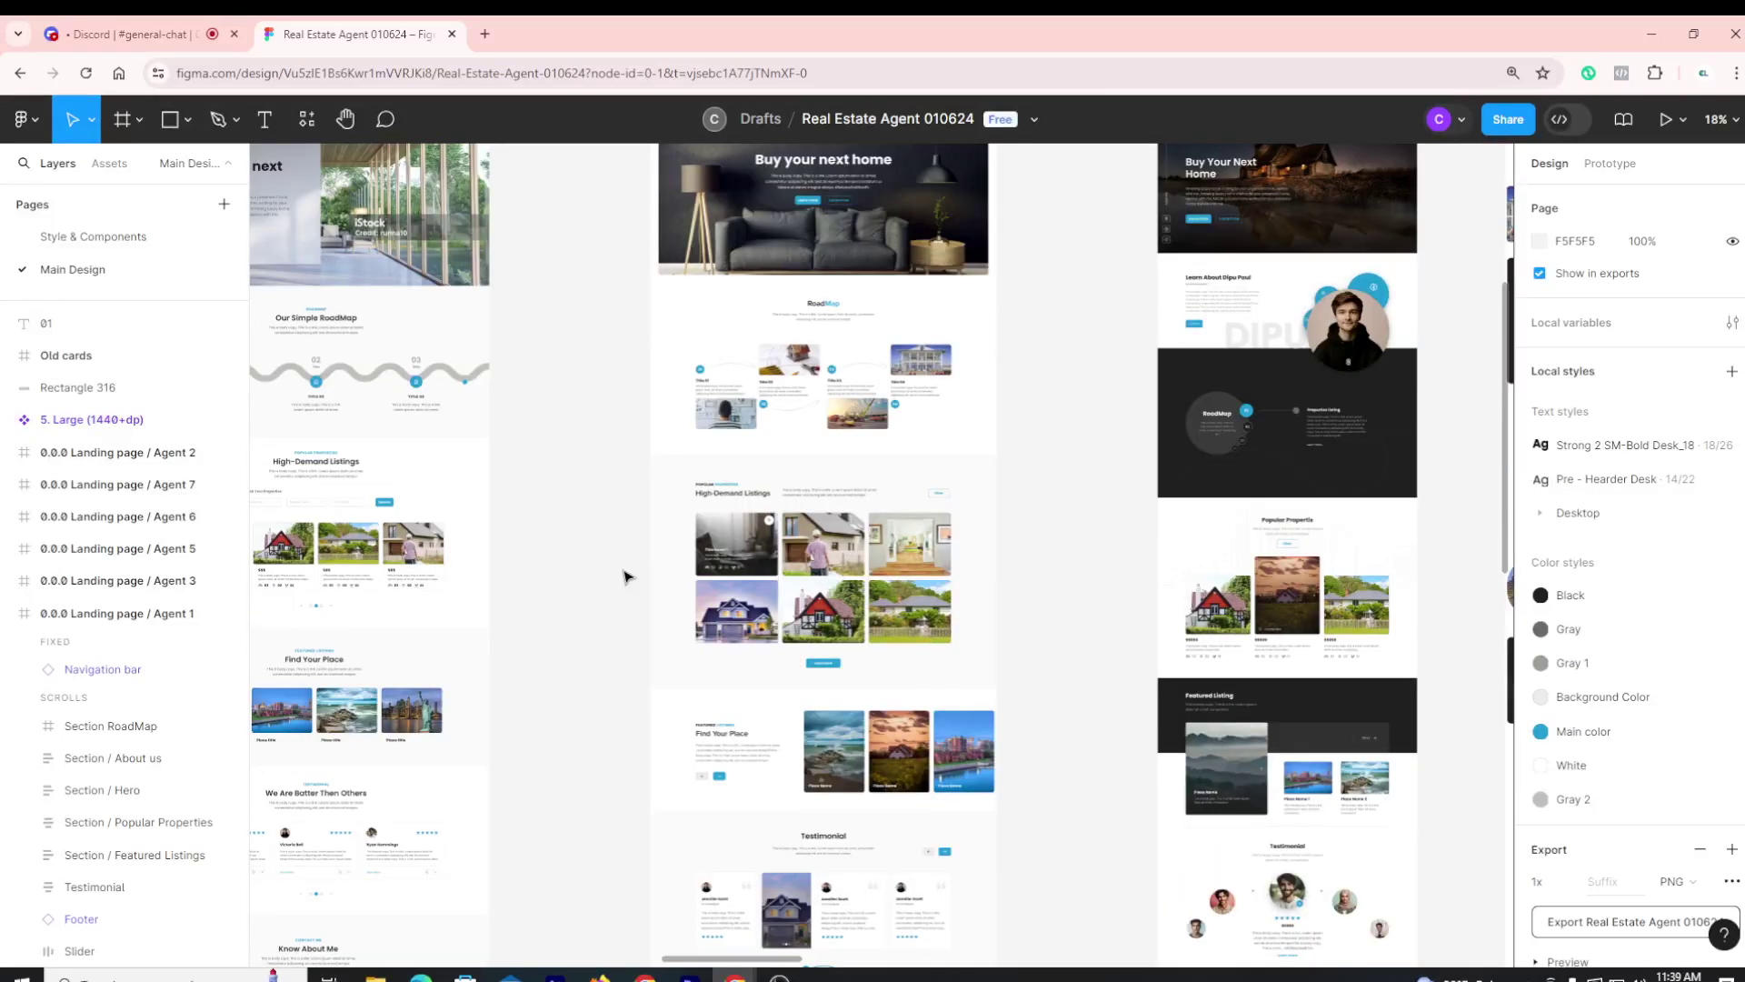
Compare the Traditional / Minimalist Agent 1 page with the Modern Agent 2 page side by side, from hero to lower sections
scroll(626, 571, "down", 2)
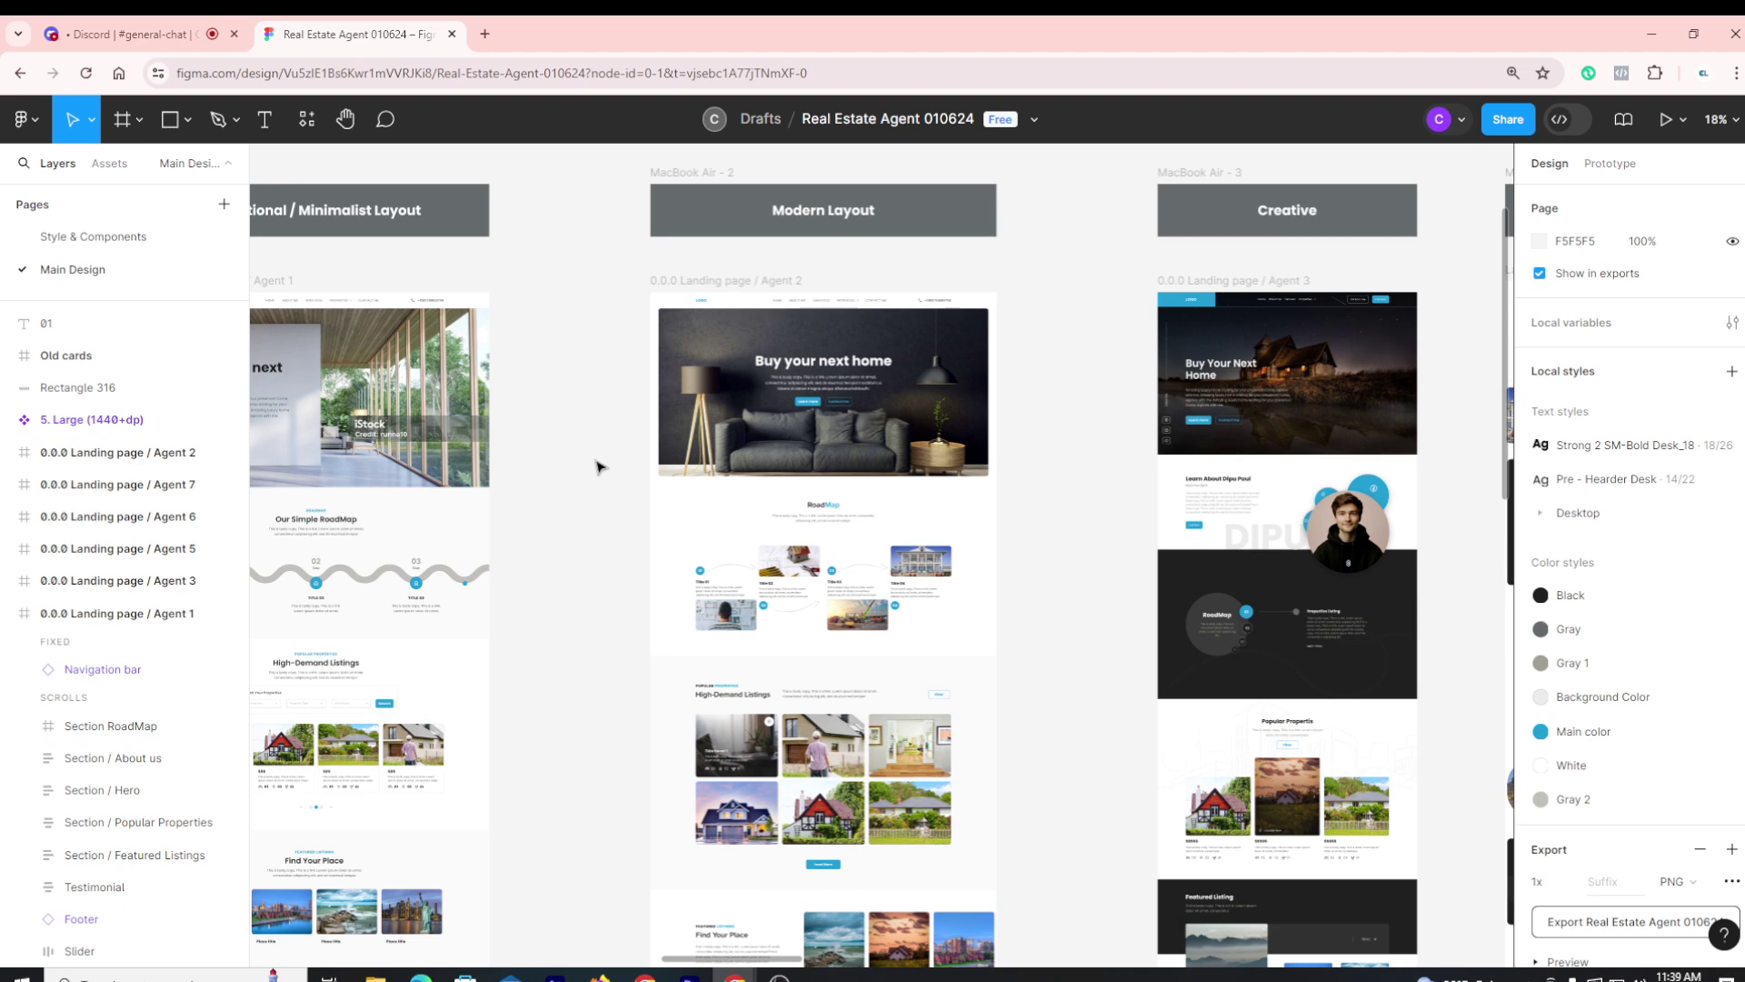
left_click_drag(612, 460, 1021, 346)
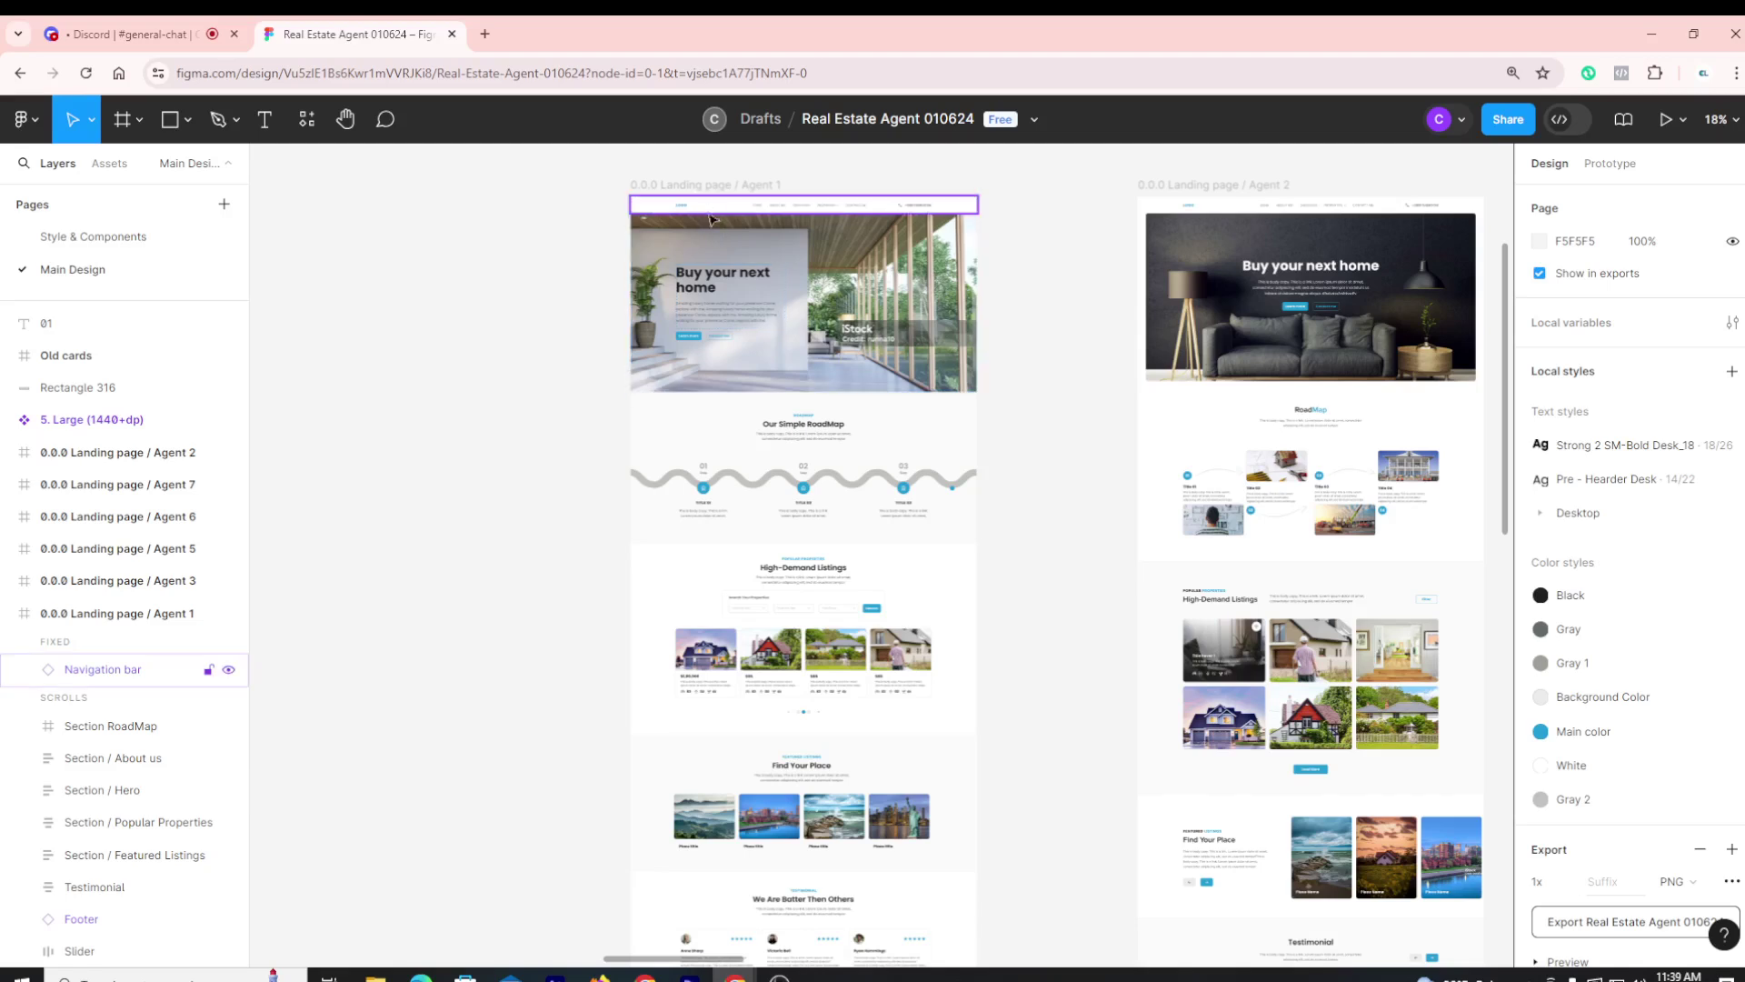
left_click(726, 188)
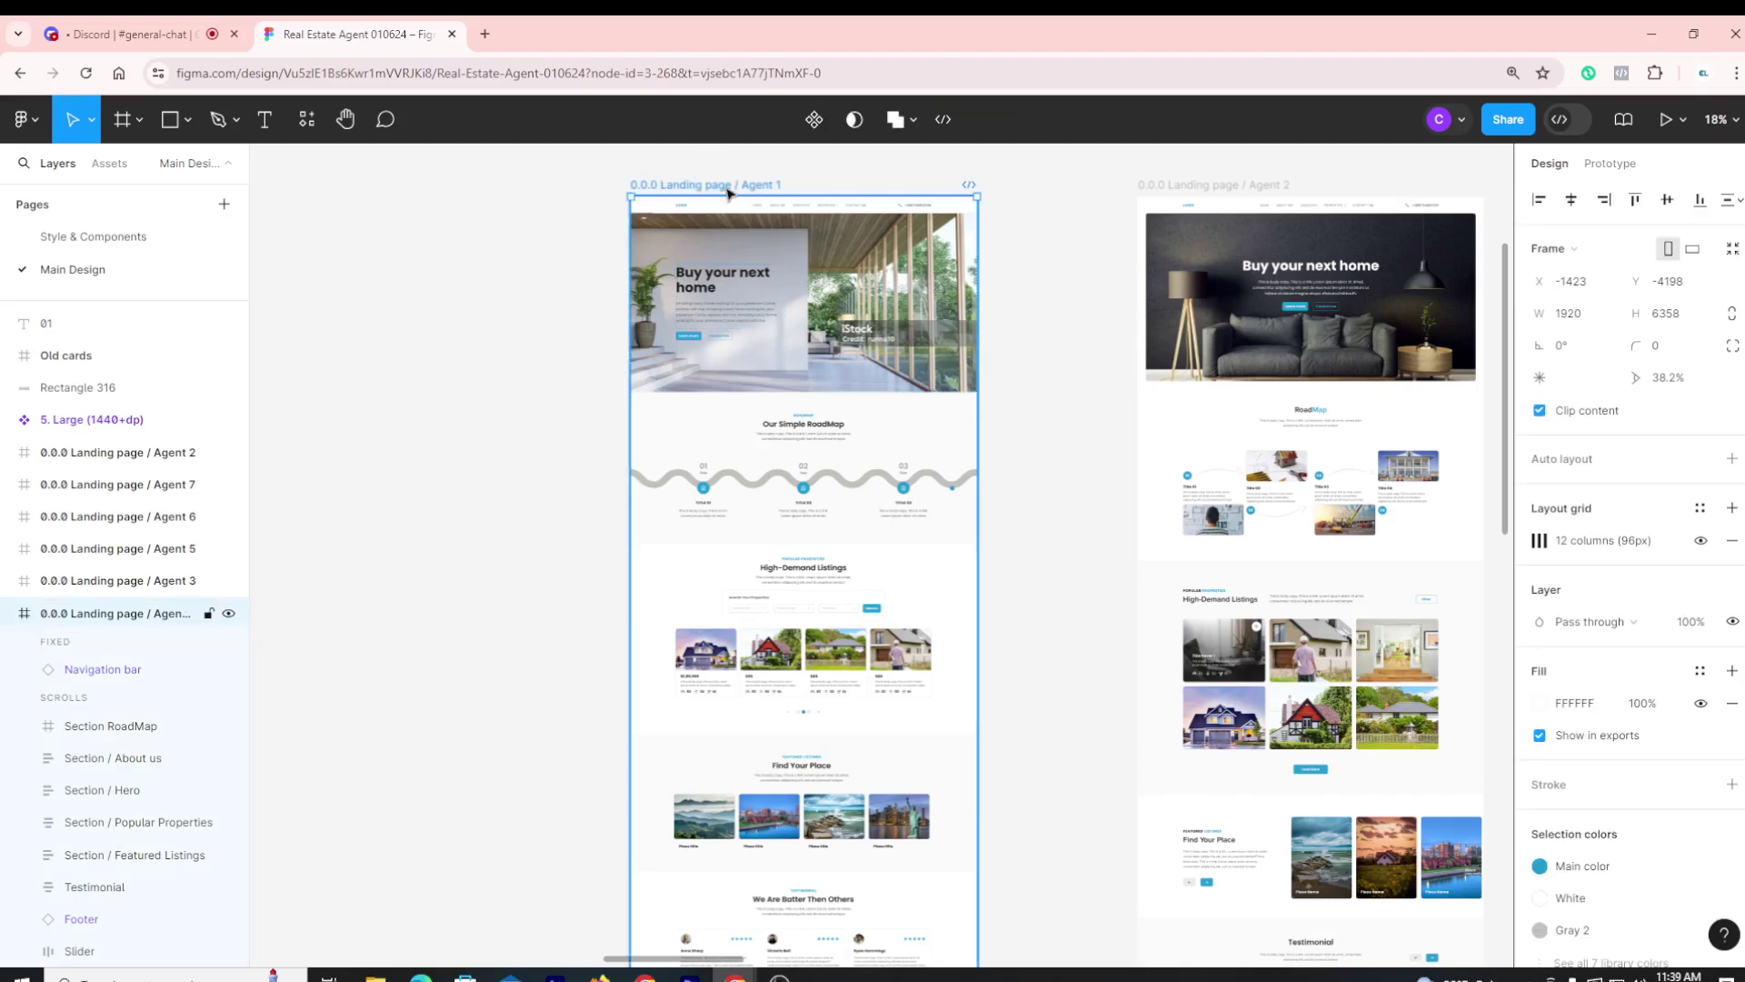
left_click(463, 288)
left_click_drag(1122, 373, 957, 362)
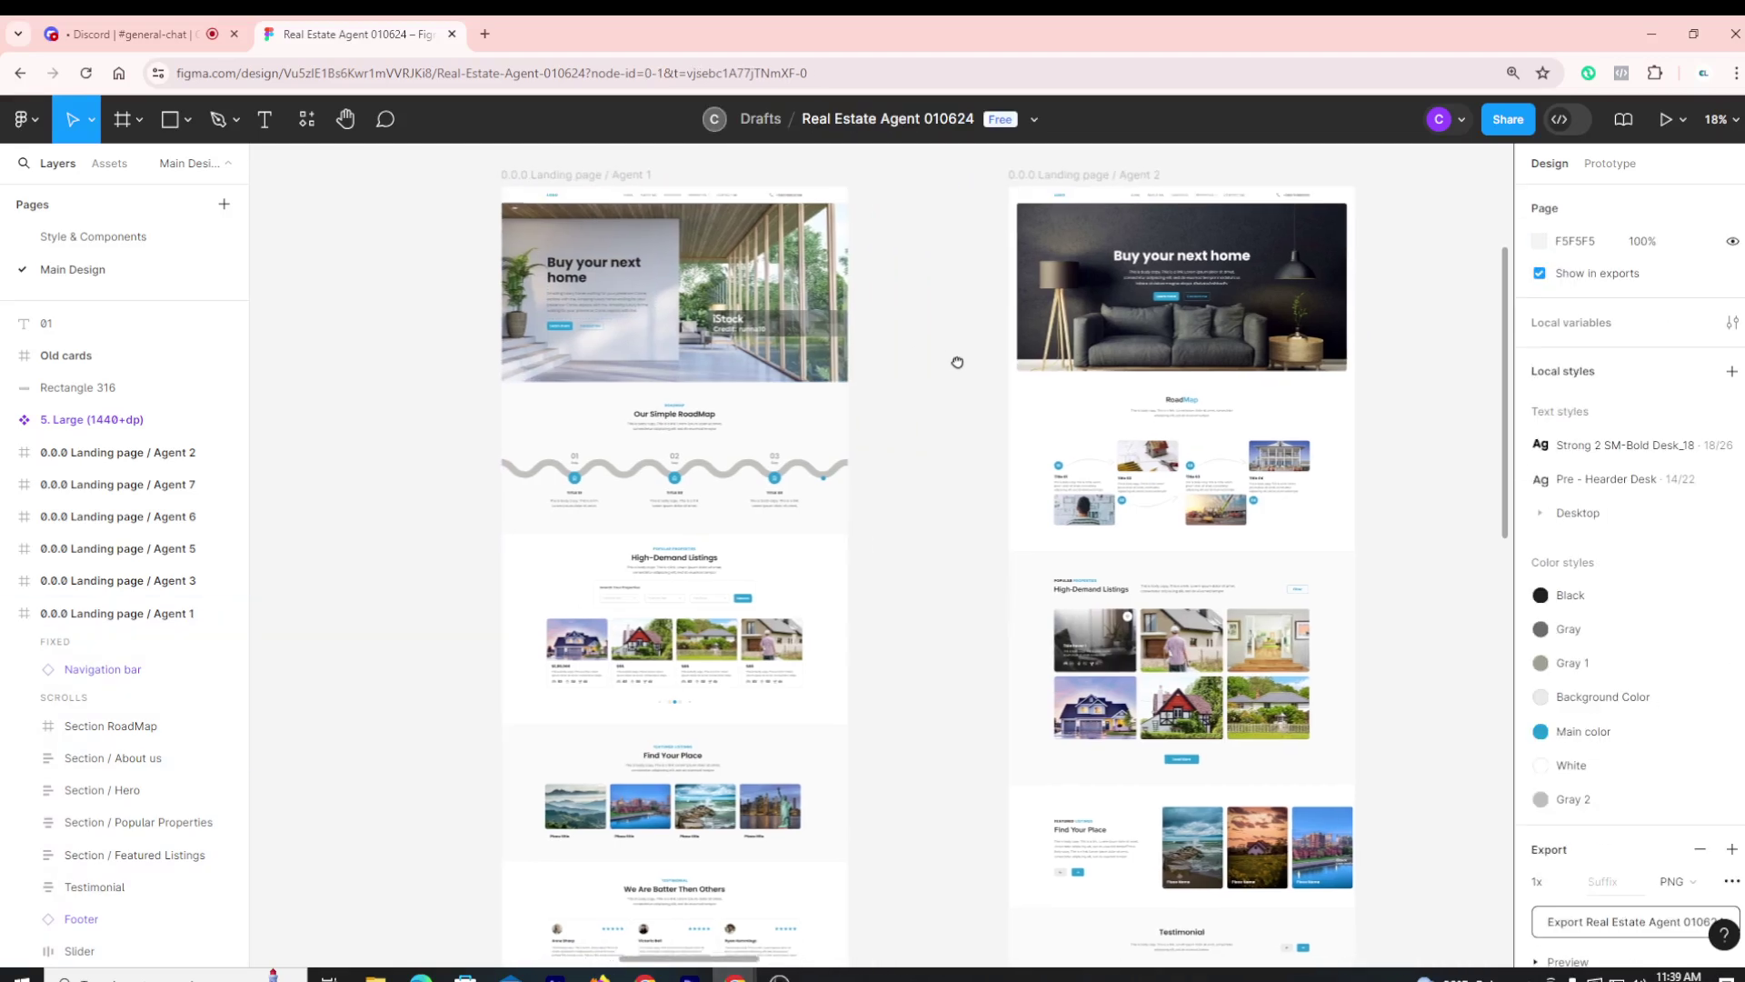
scroll(957, 361, "down", 2)
left_click(877, 210)
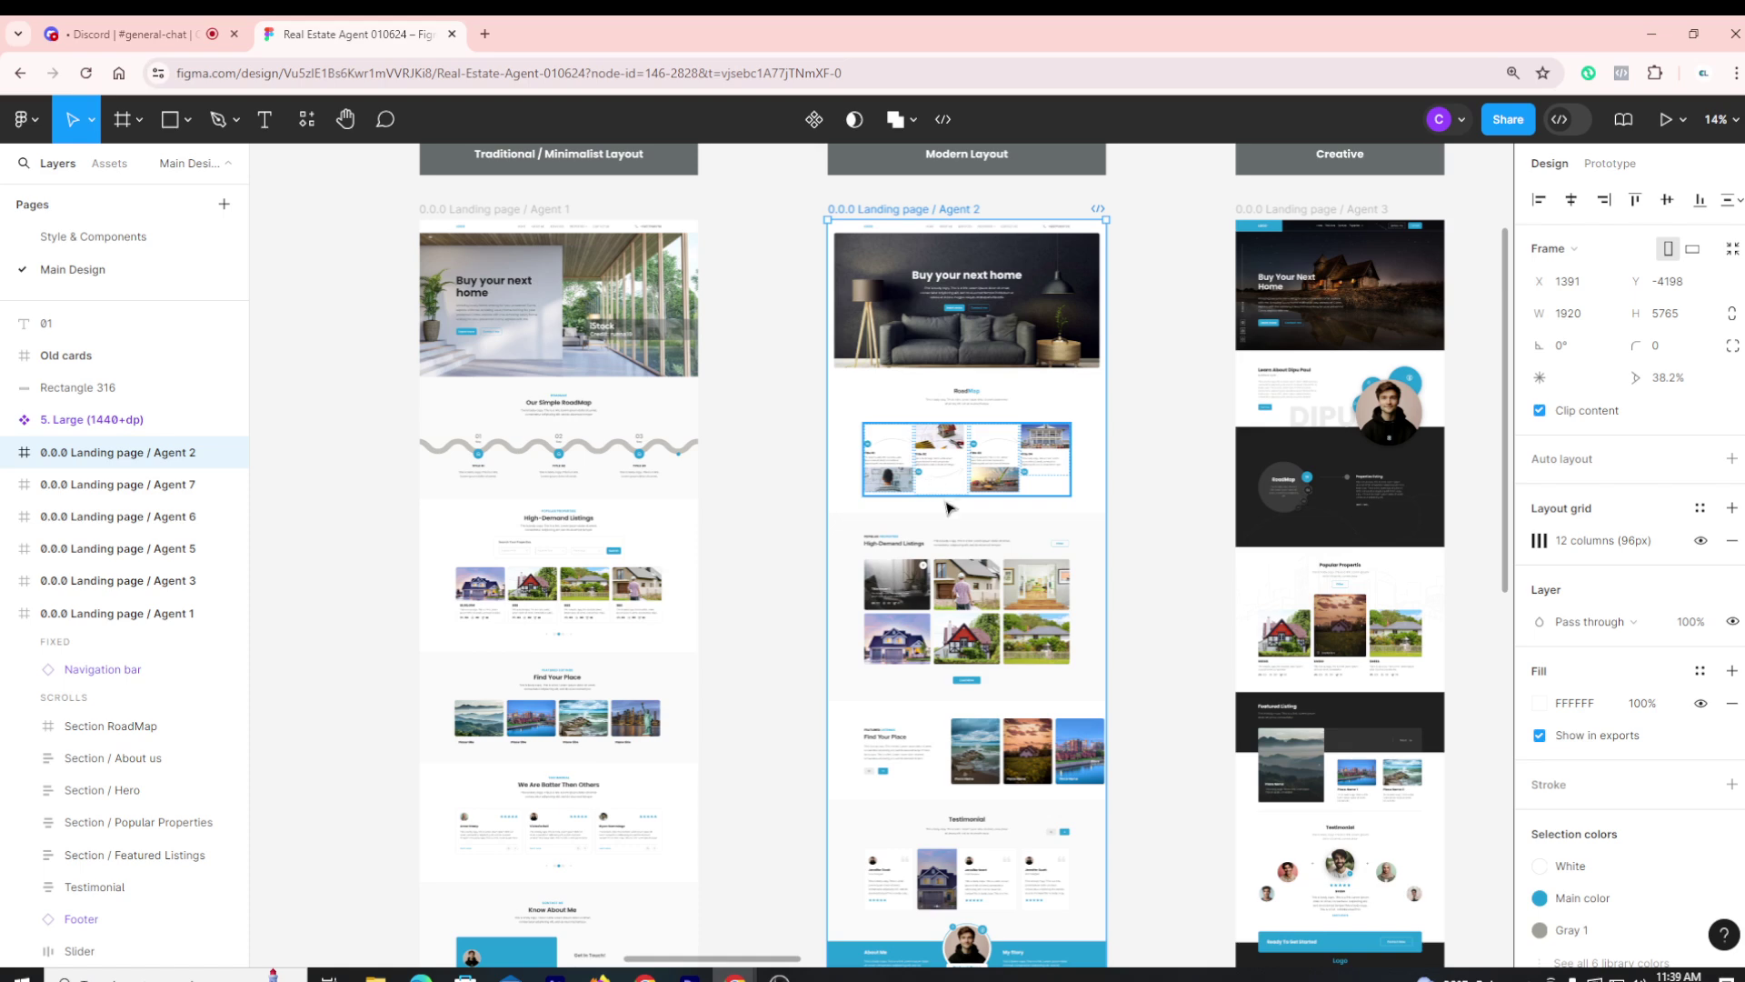
scroll(947, 507, "down", 2)
scroll(1136, 770, "up", 1)
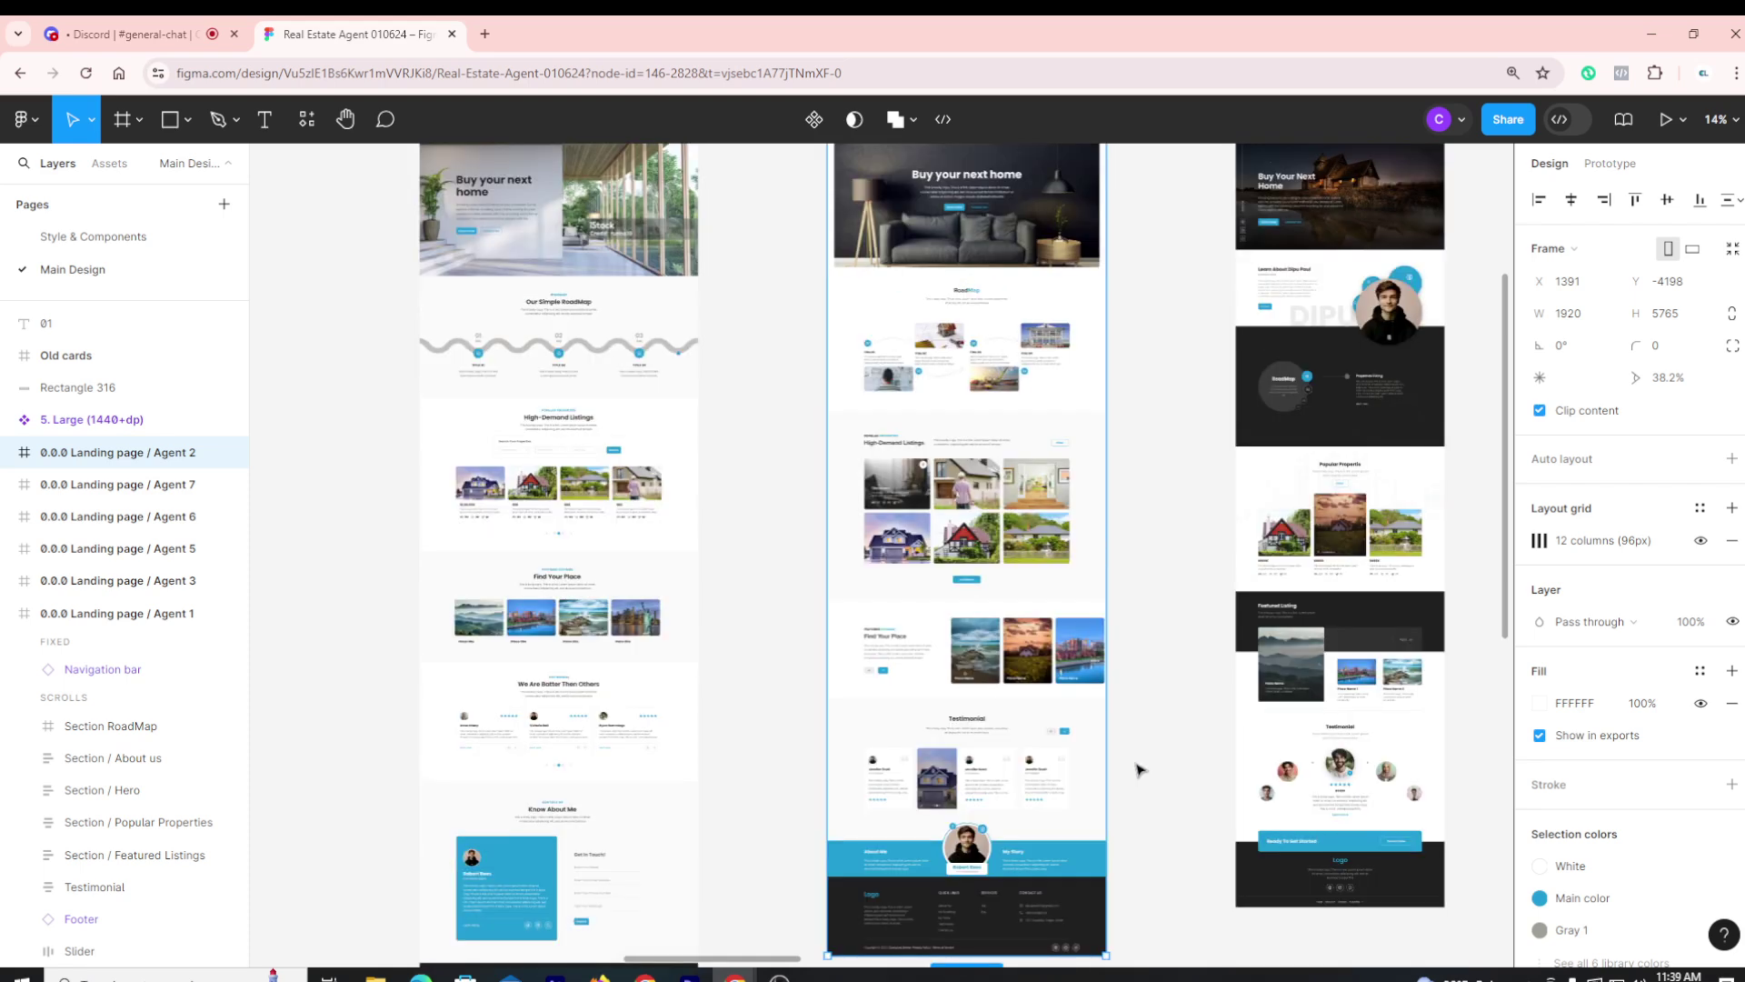
Inspect the Agent 2 page up close from the Find Your Place section back to the hero, and clear the selection
scroll(1054, 791, "up", 5)
scroll(595, 759, "up", 3)
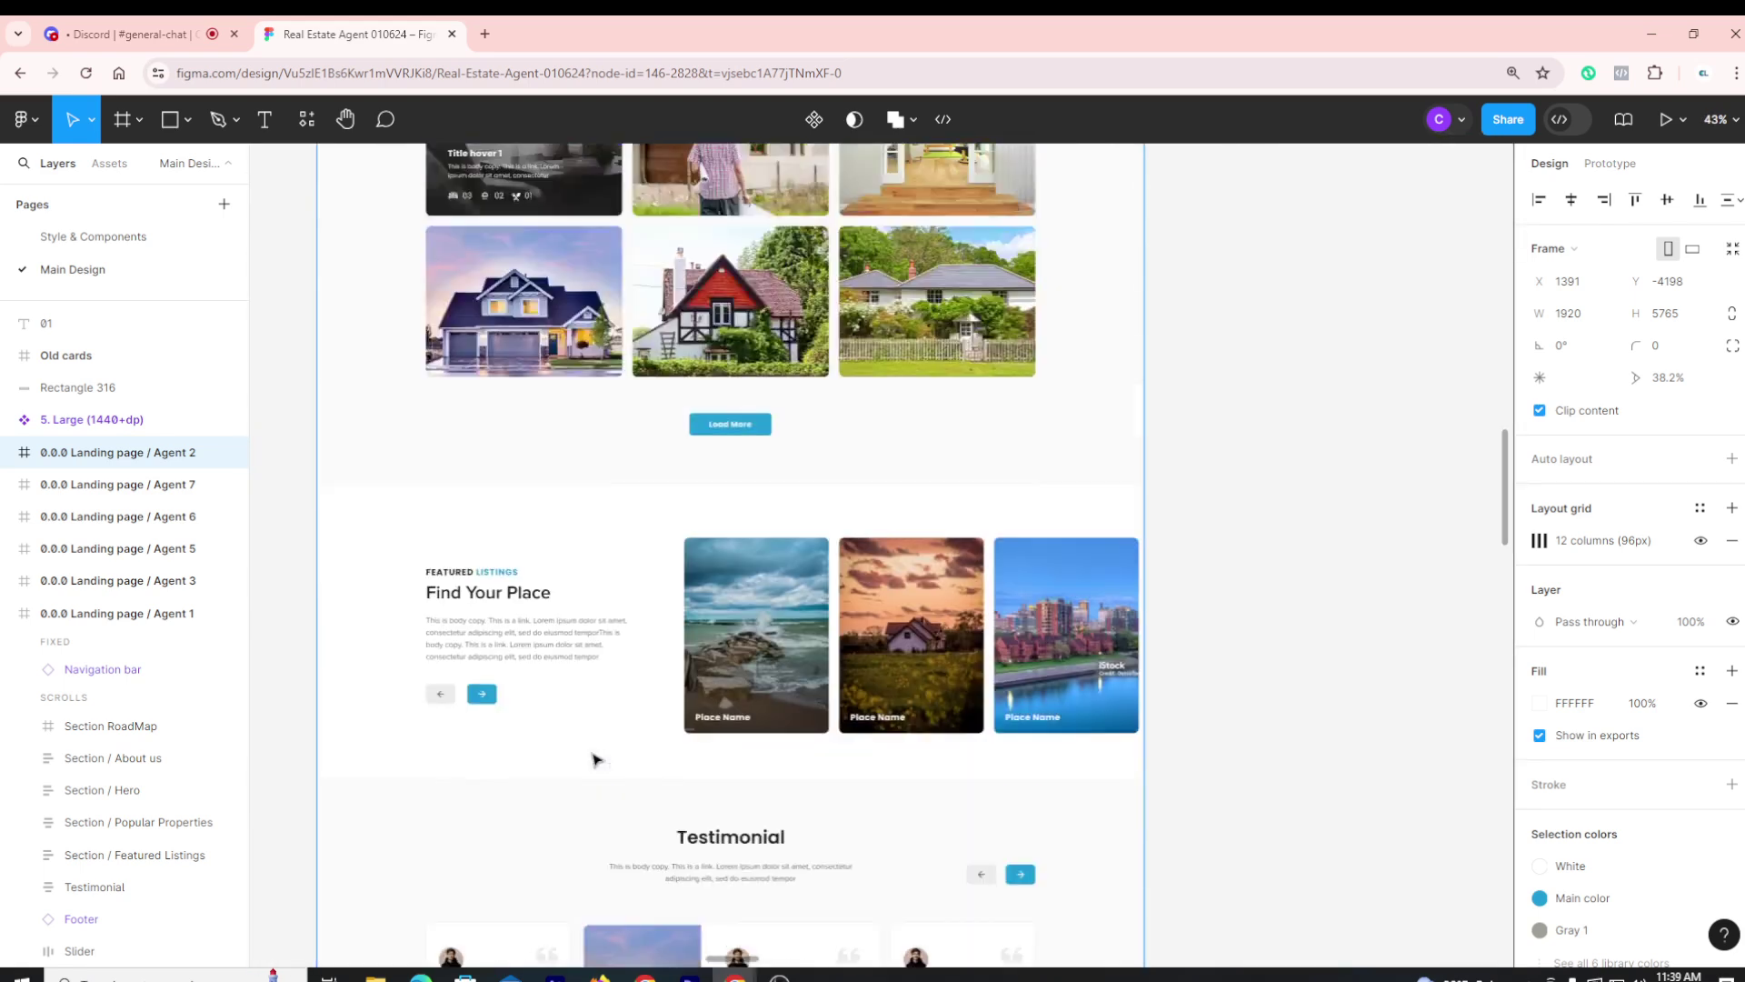
scroll(592, 757, "up", 8)
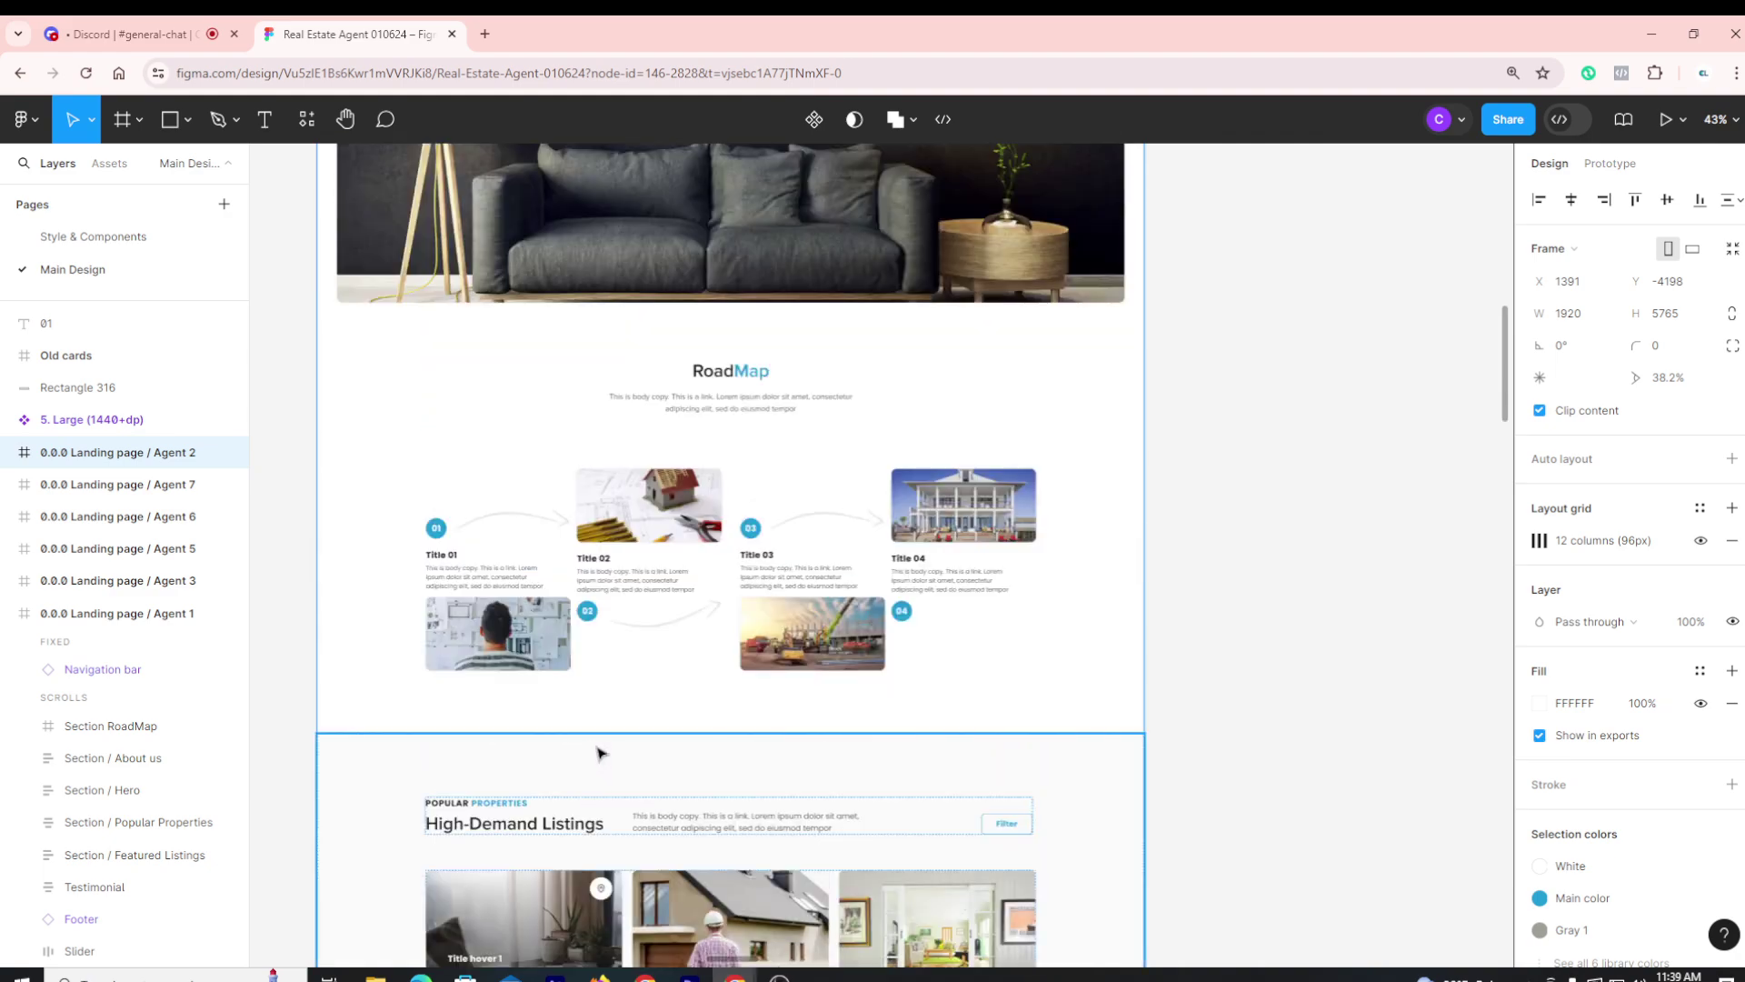
scroll(618, 741, "up", 3)
scroll(854, 563, "down", 3)
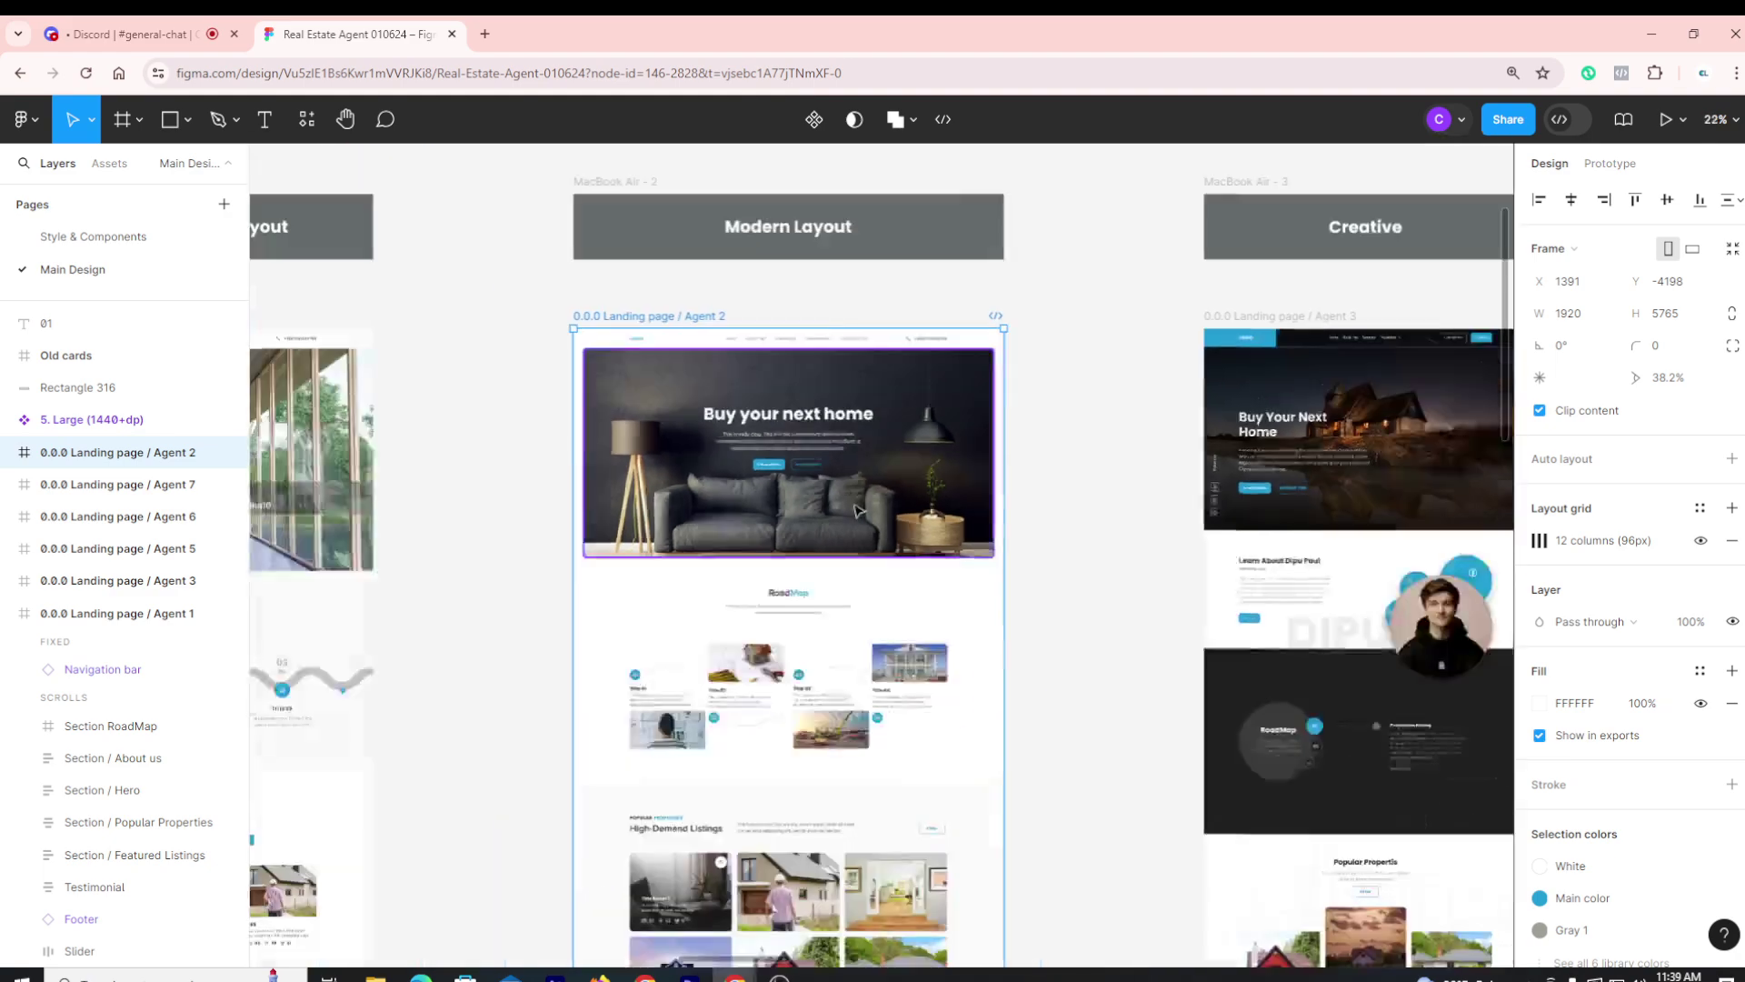
left_click(1127, 494)
Examine the Creative layout's Agent 3 page, focusing on the Header frame with its navigation, hero text and social links
left_click_drag(1142, 489, 549, 491)
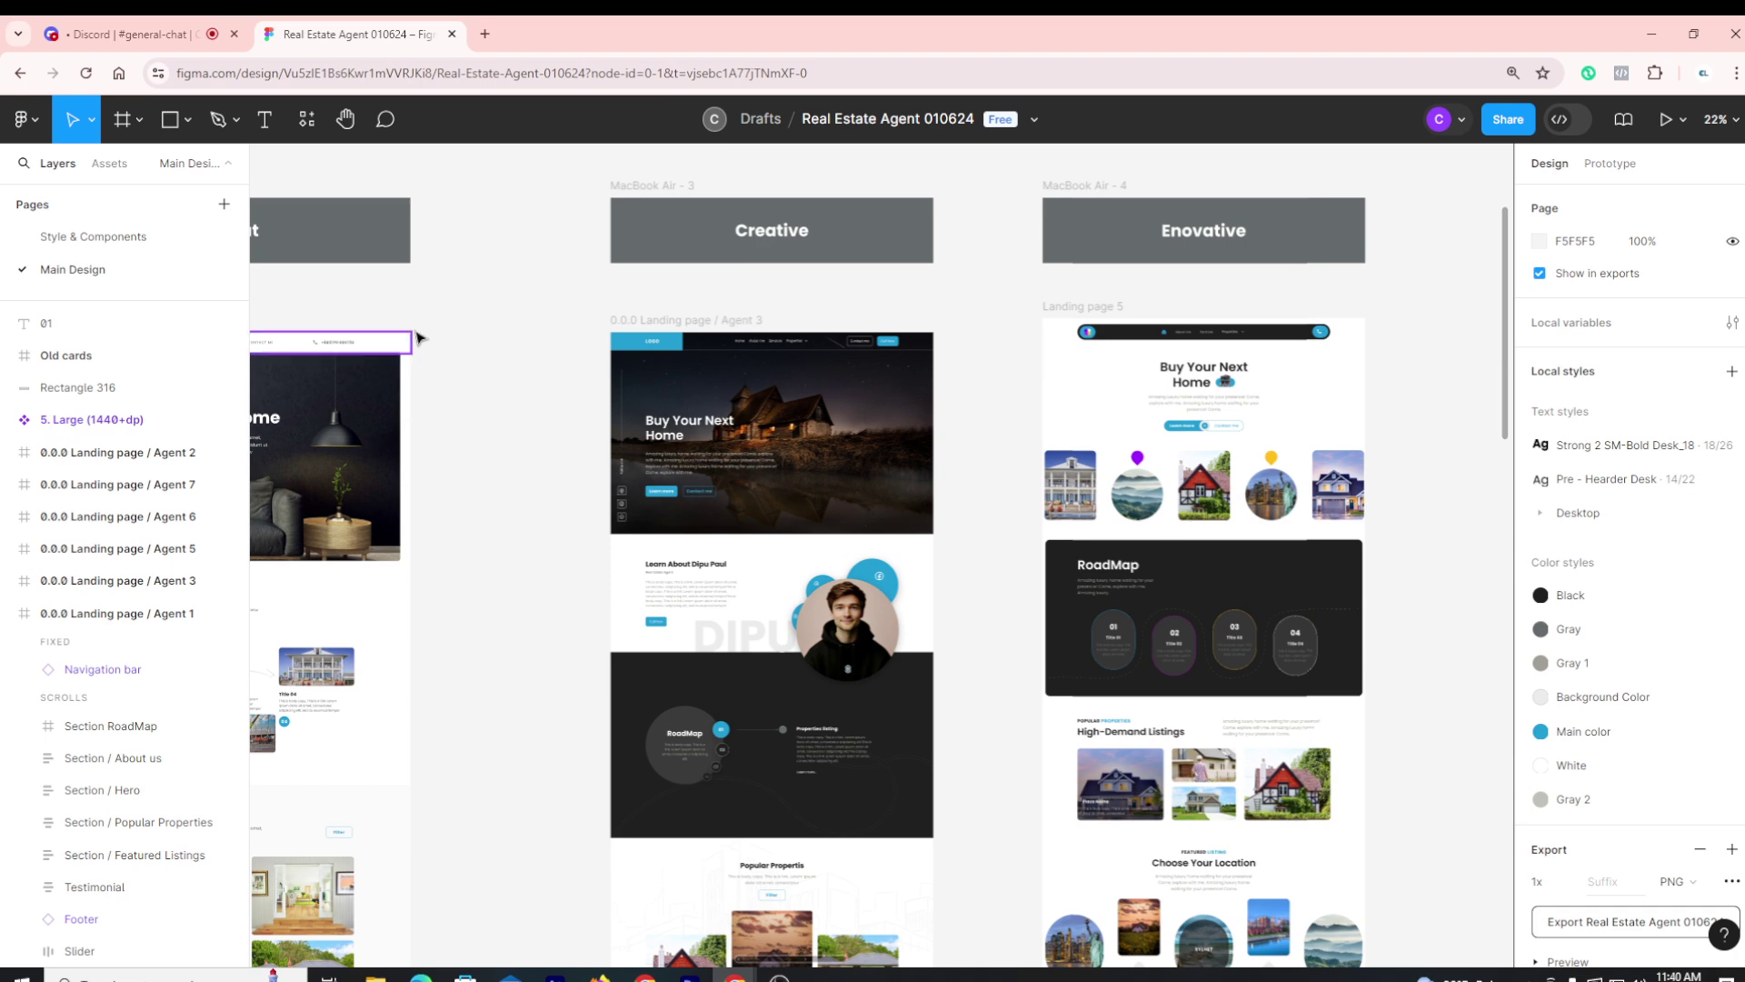
scroll(509, 317, "up", 3)
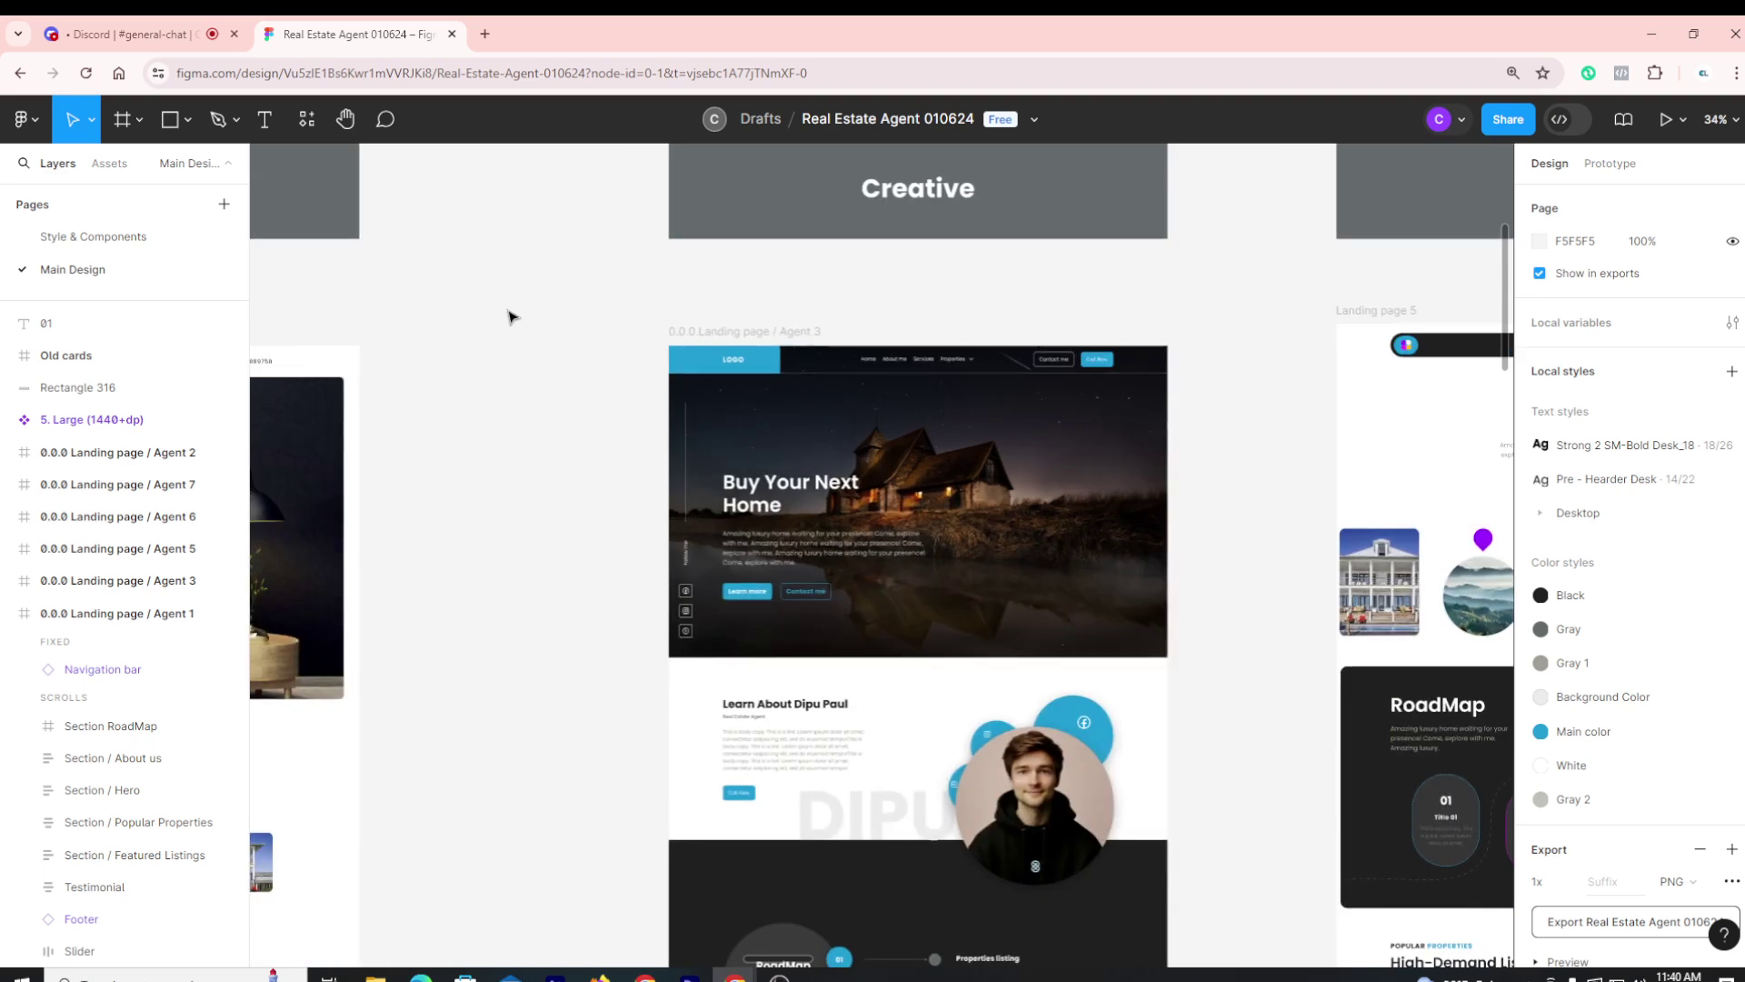
scroll(509, 316, "down", 3)
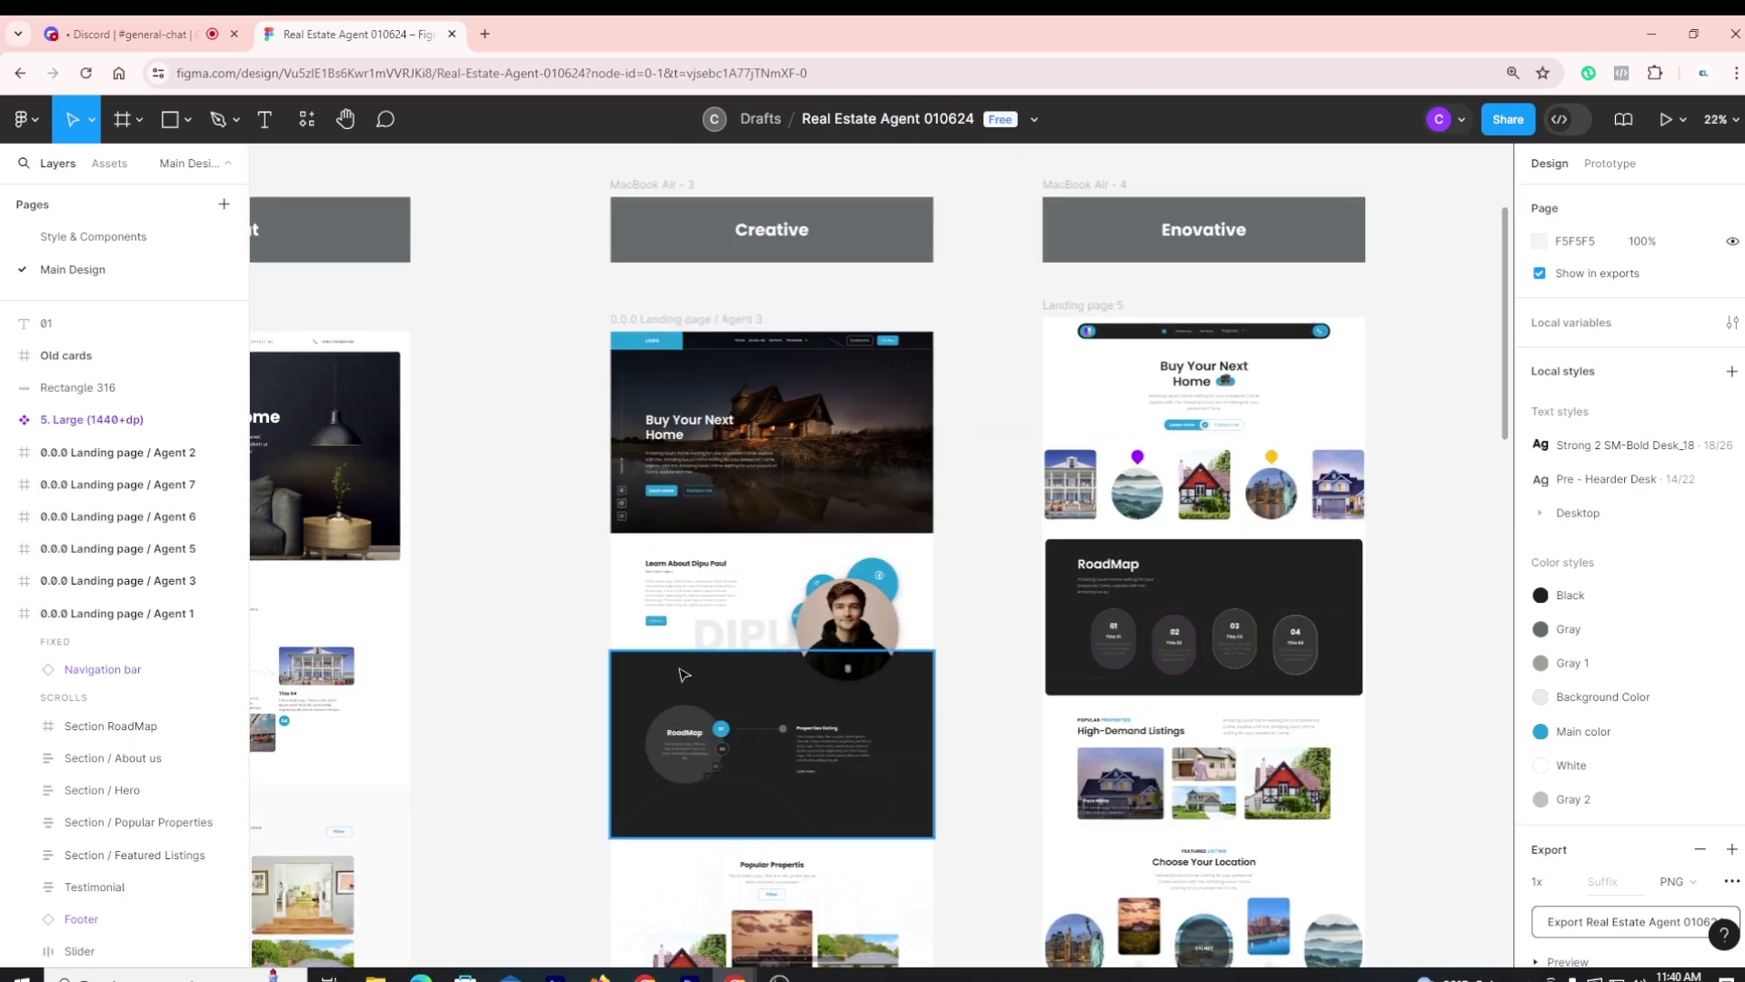
scroll(600, 407, "up", 3)
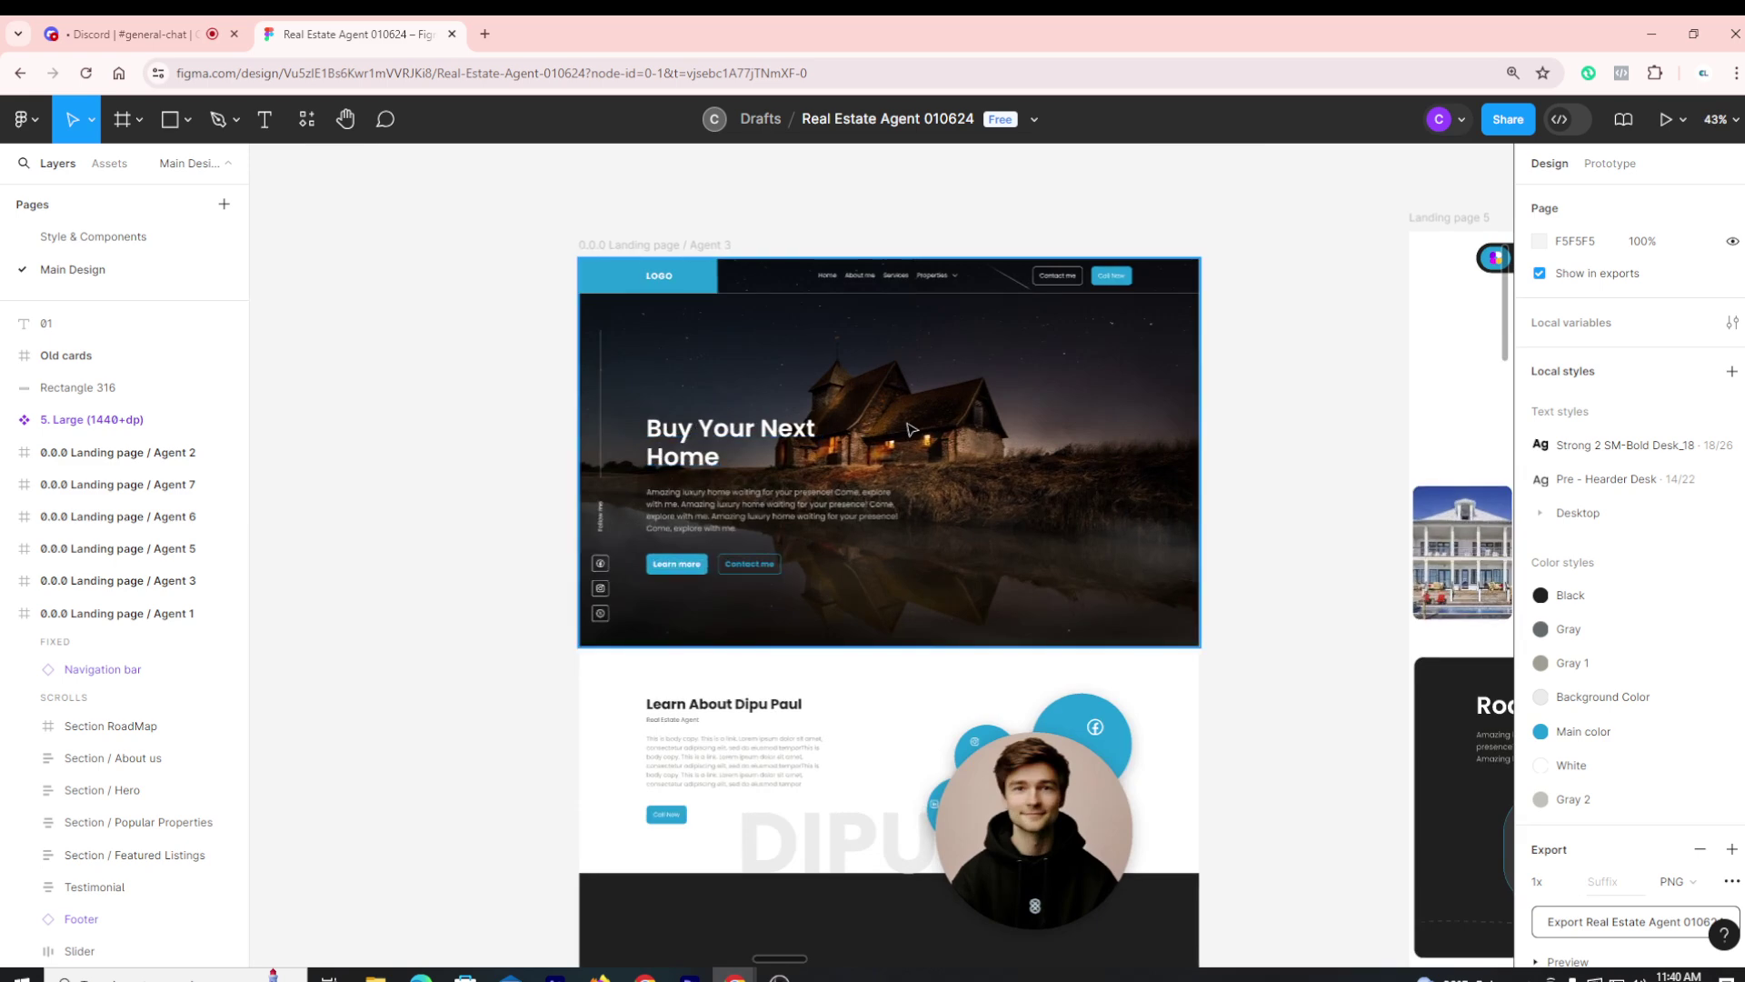
left_click(1193, 371)
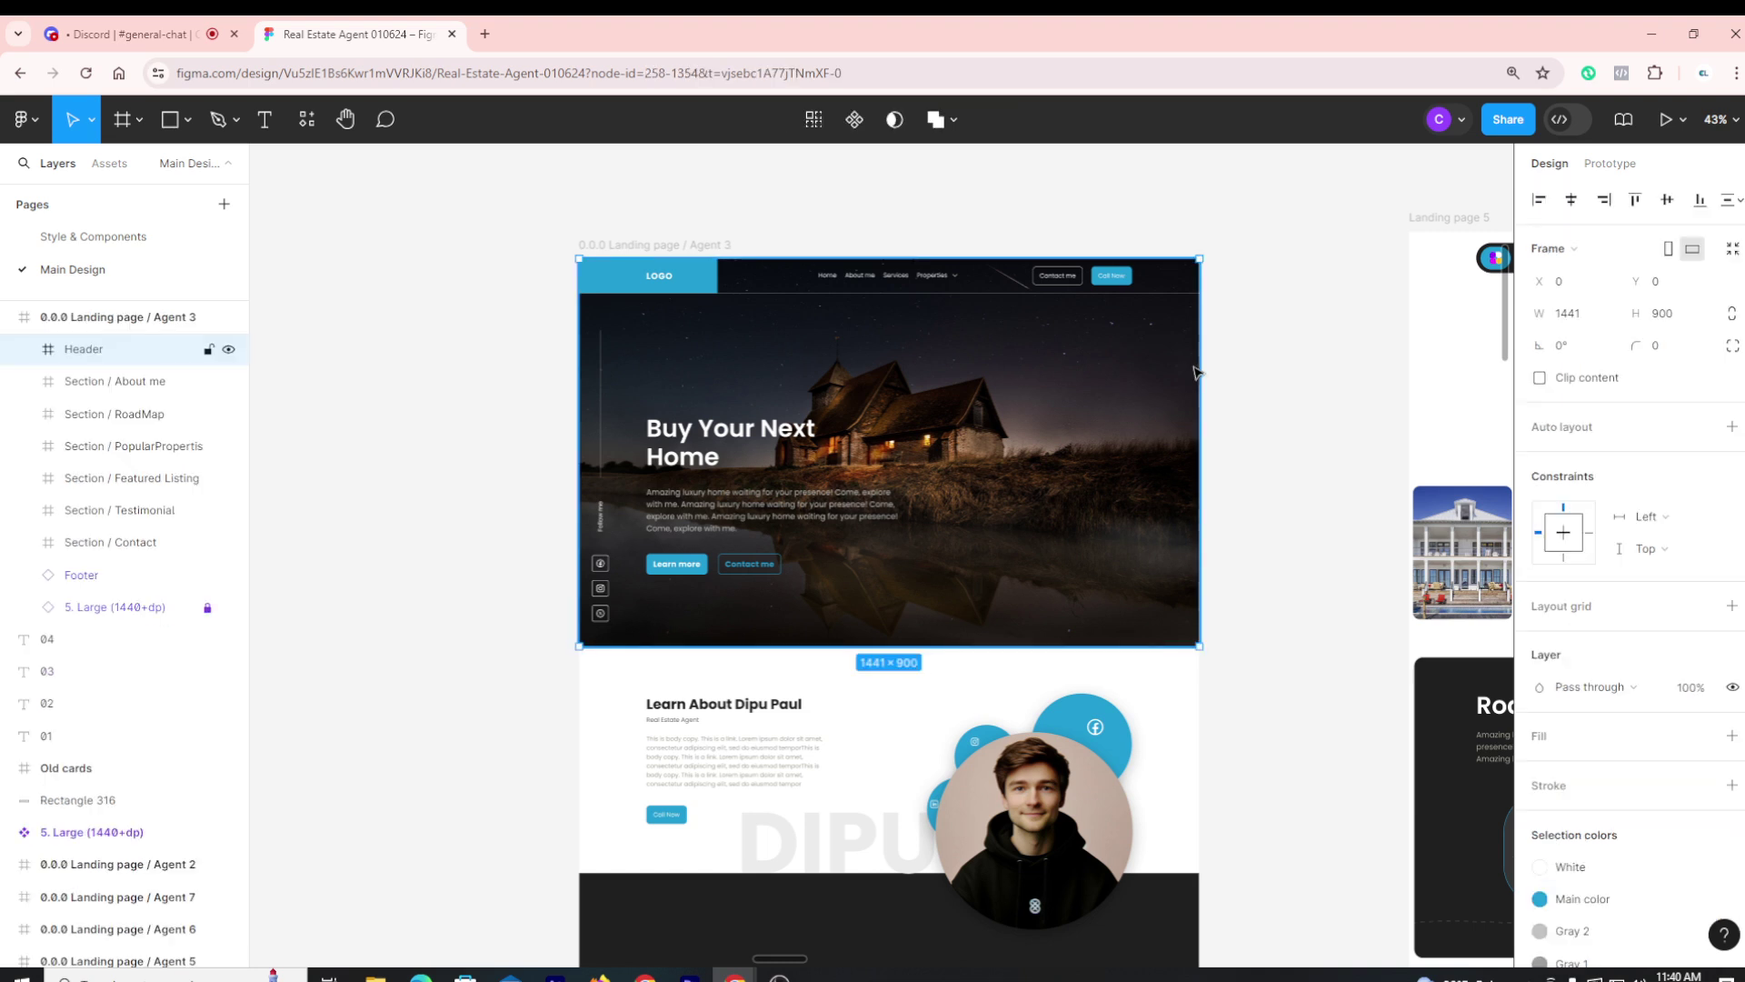
left_click(1270, 424)
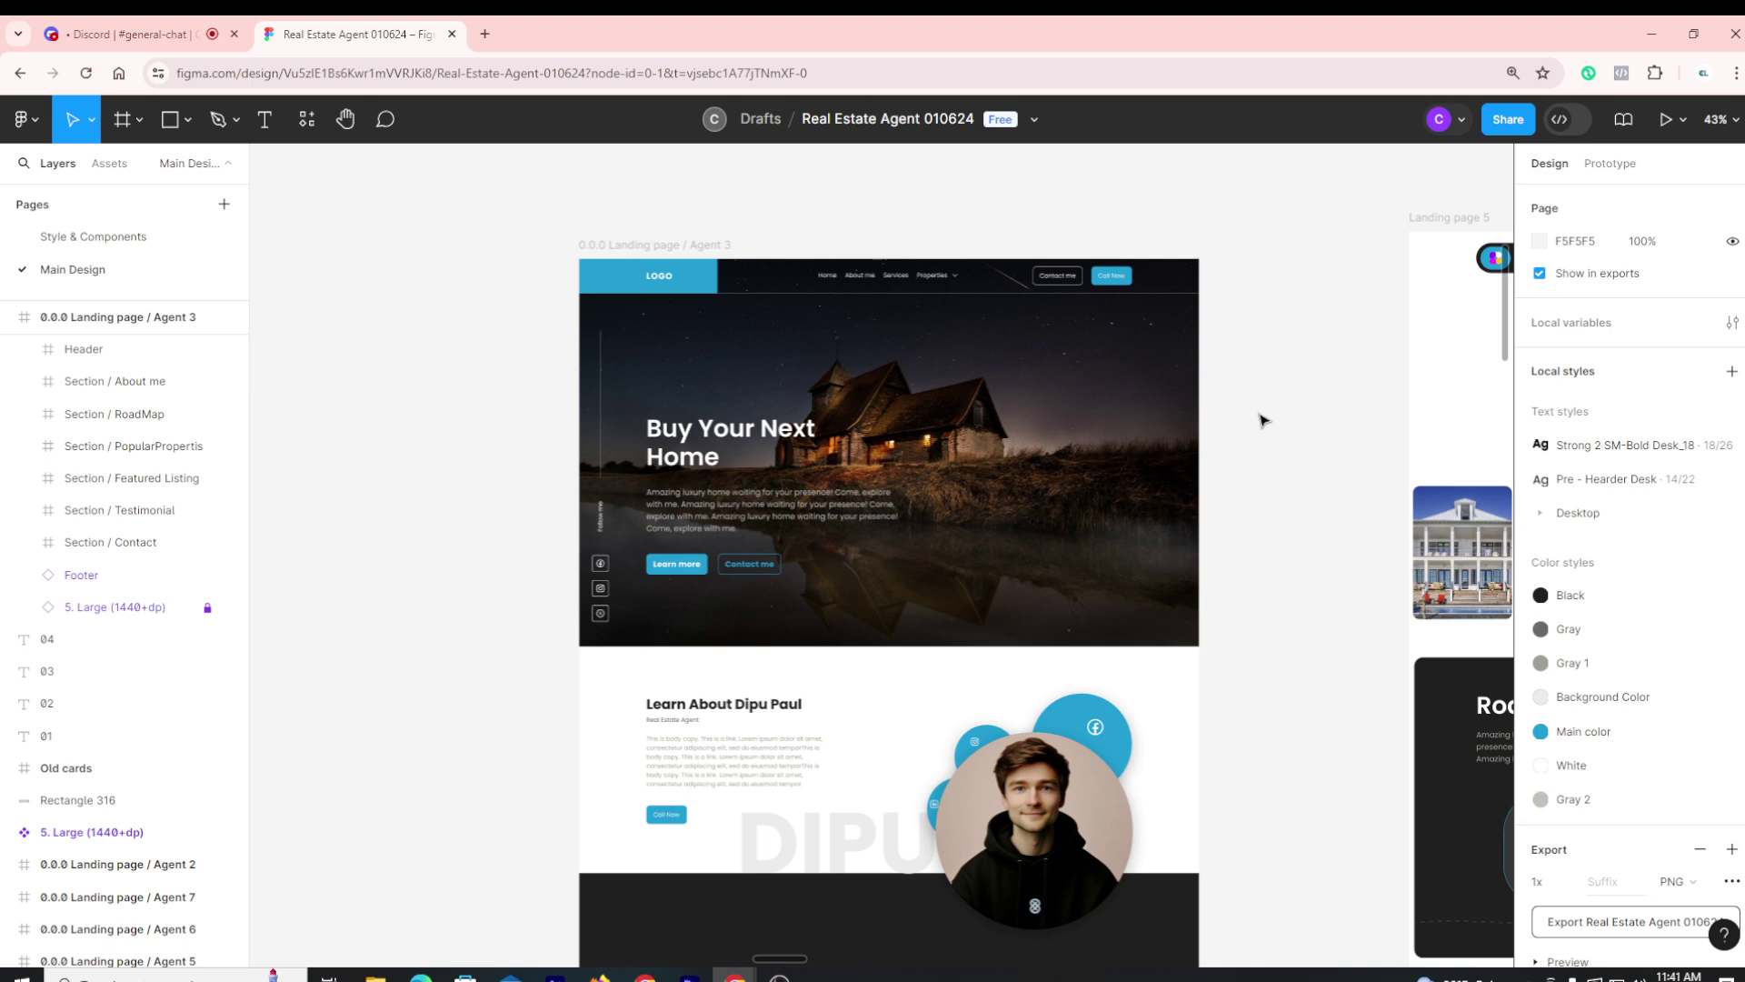
scroll(1262, 418, "down", 1)
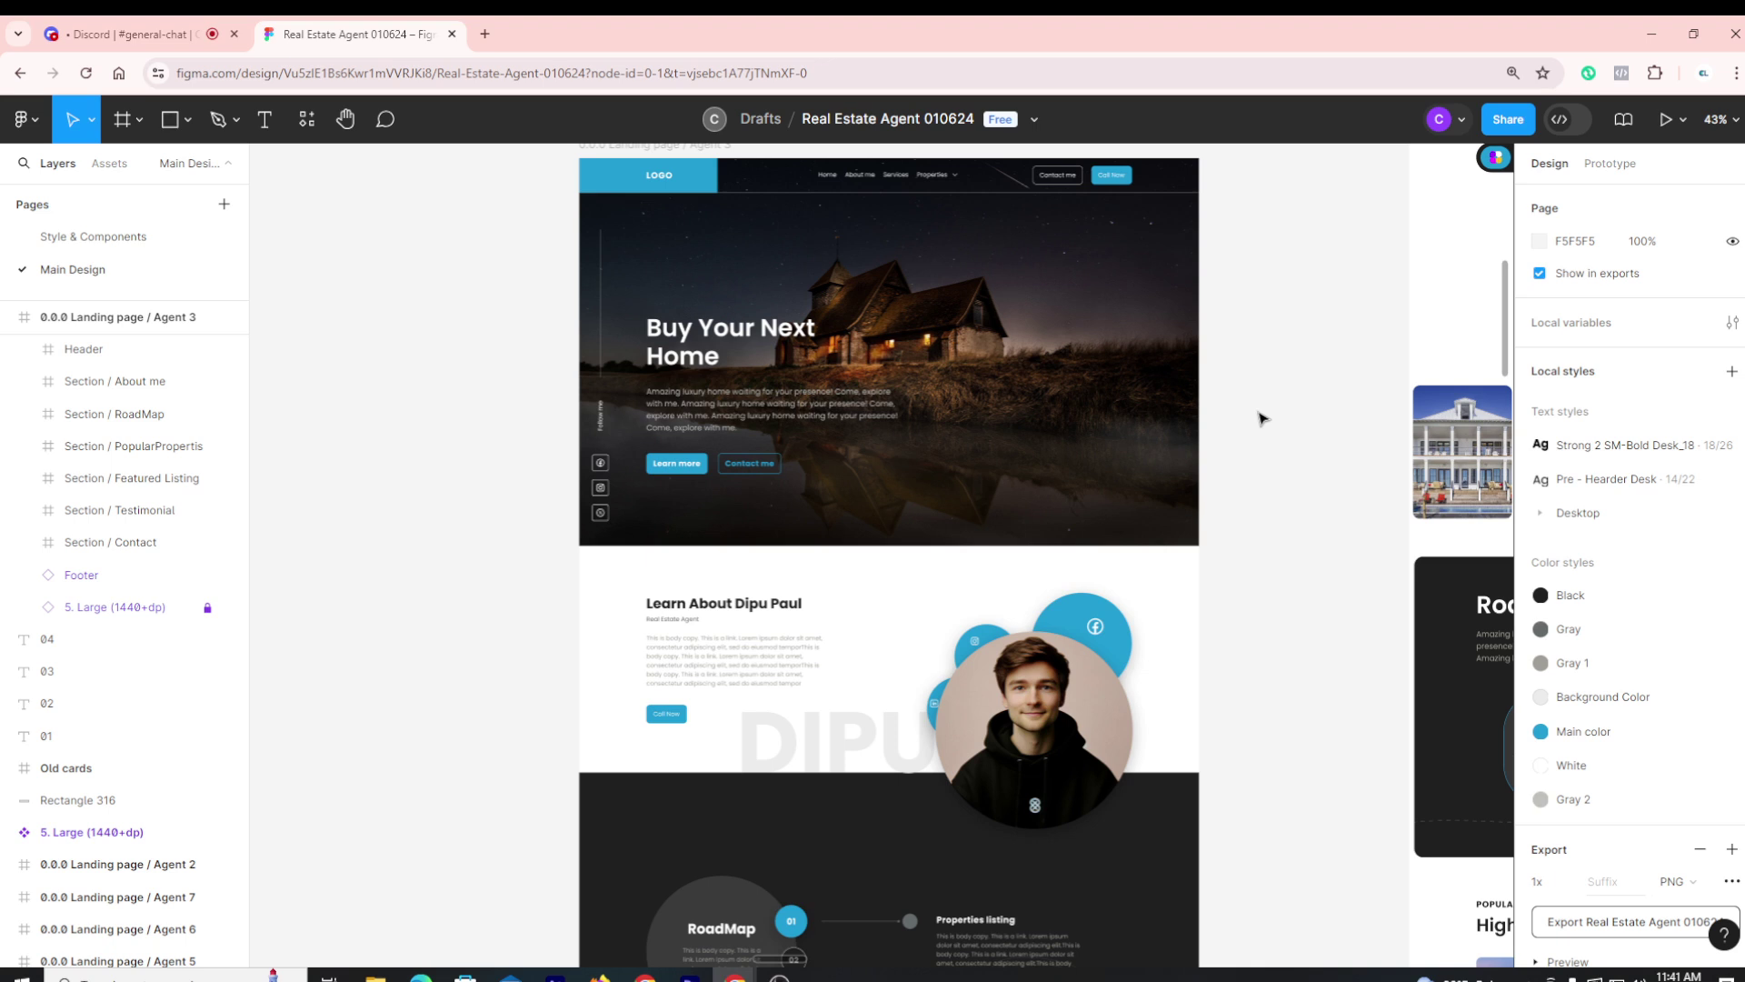
left_click(1091, 302)
scroll(991, 414, "up", 2)
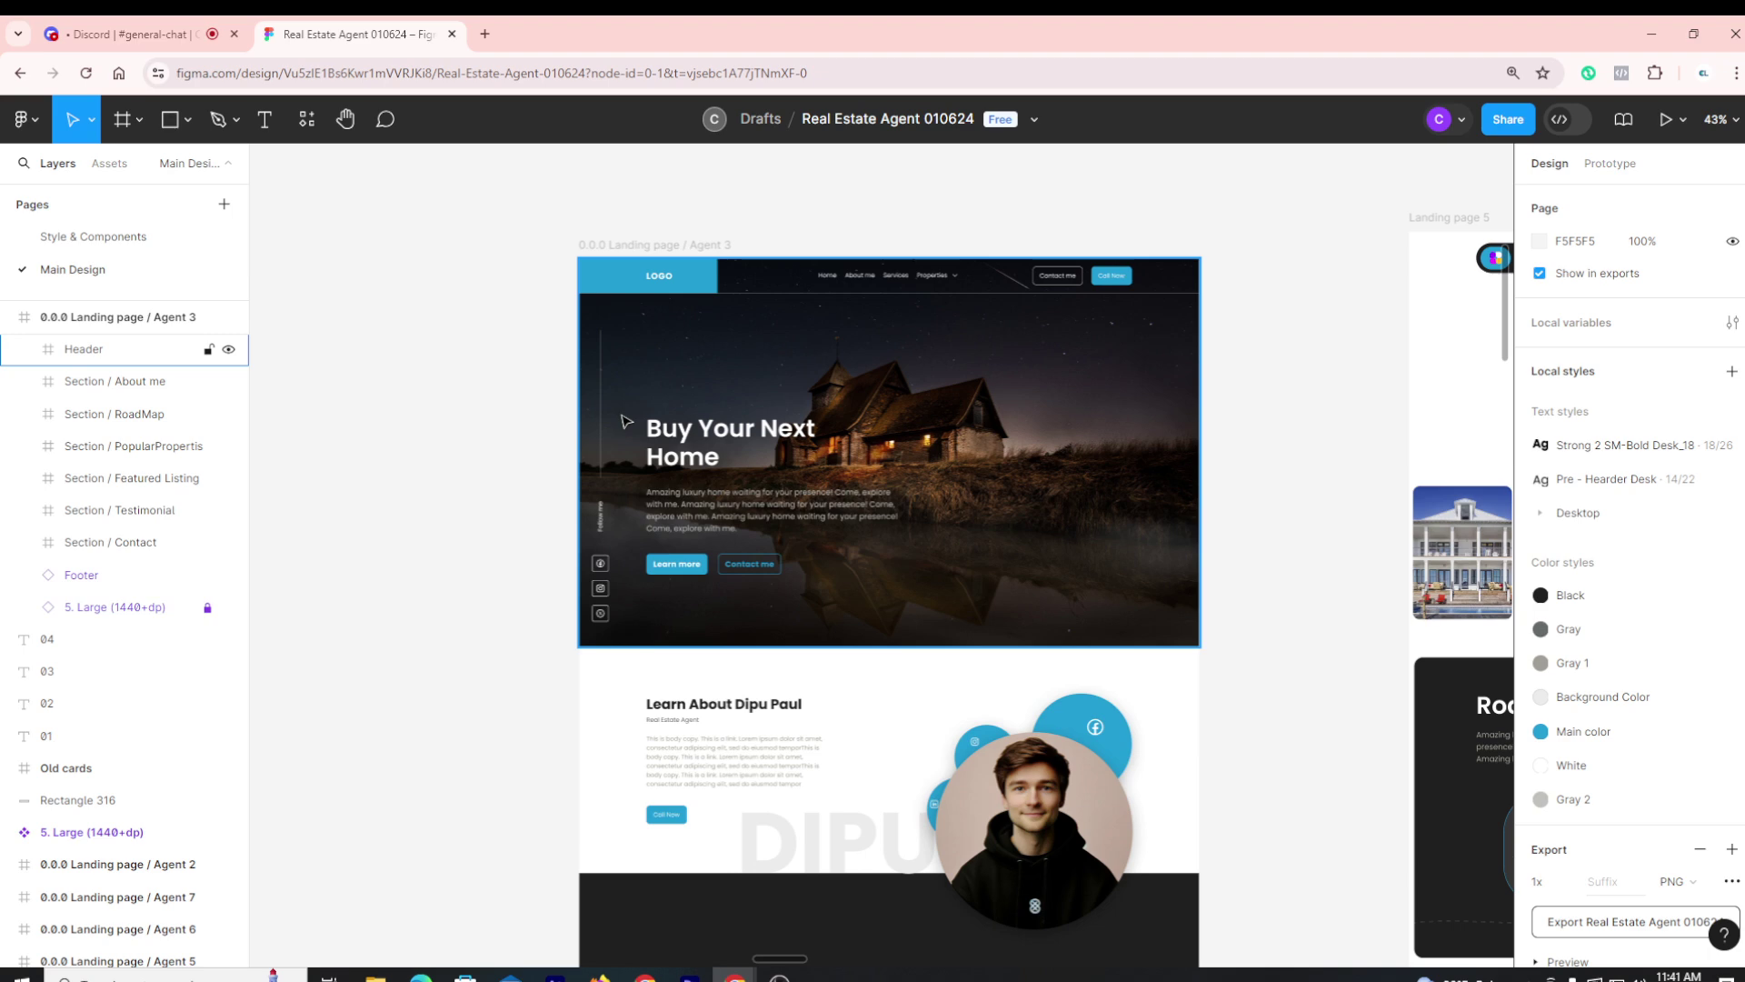
Inspect the Agent 3 About me section, checking its large background text and the portrait group with social icons
scroll(623, 423, "down", 3)
key("Escape")
key("Escape")
scroll(862, 624, "up", 3)
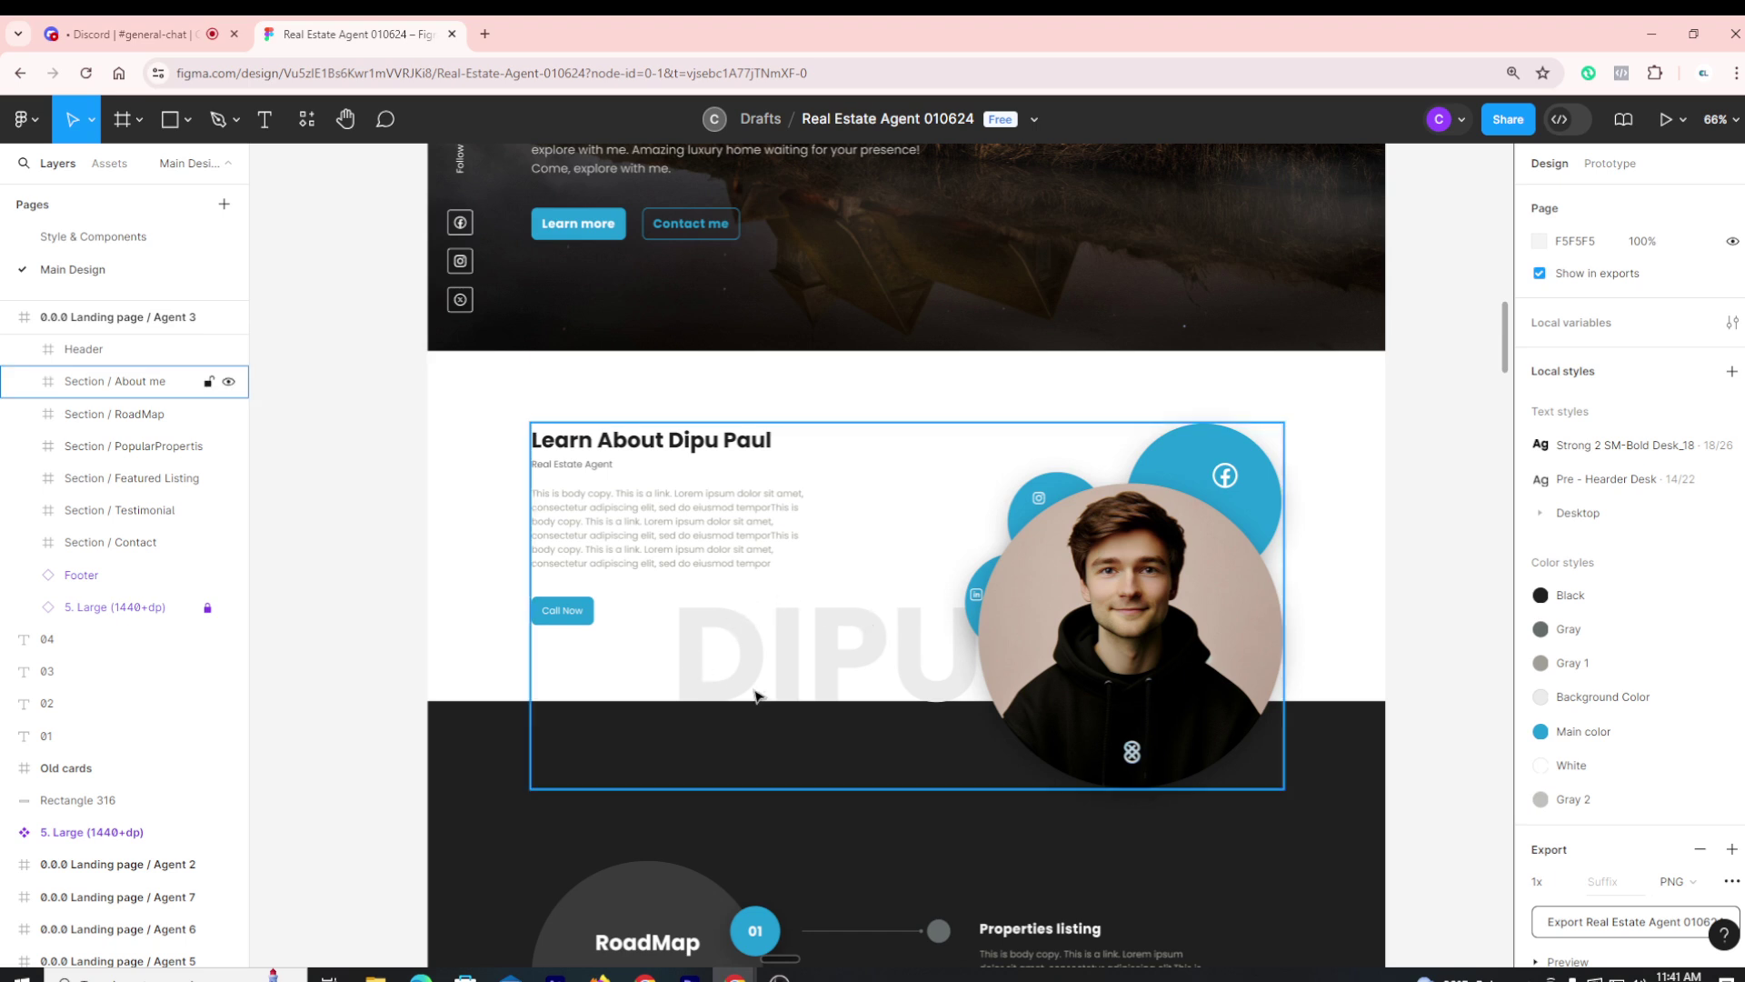
left_click(806, 671)
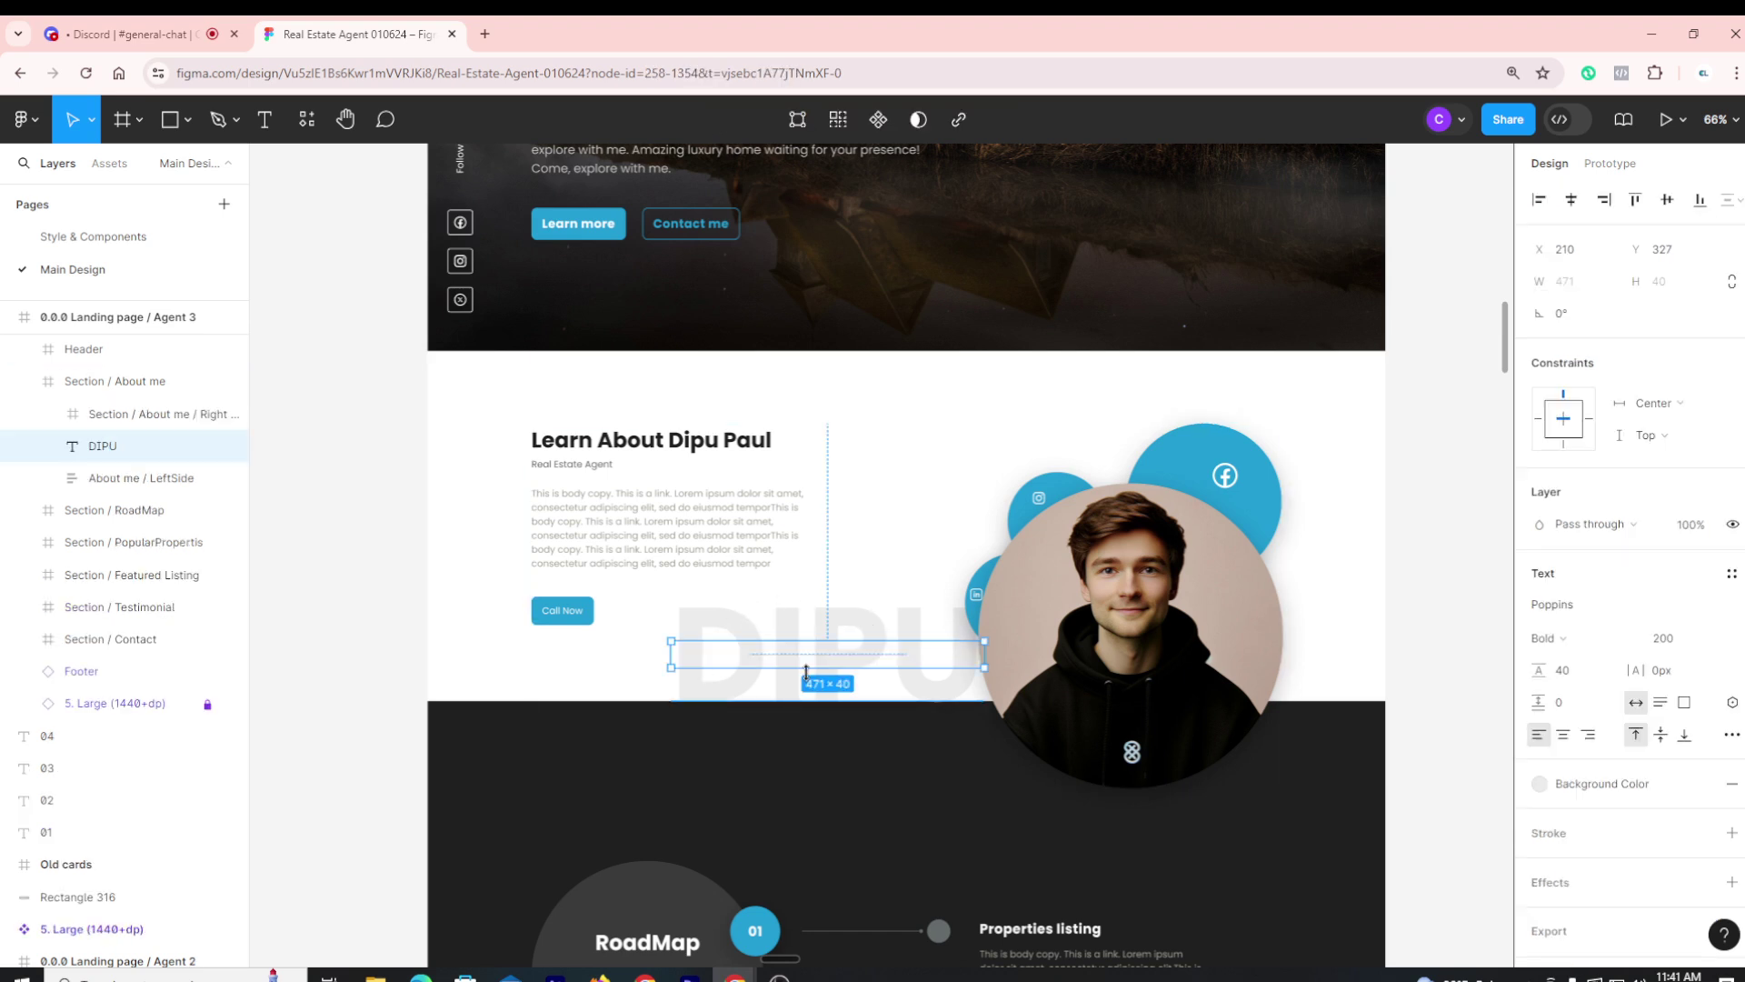
left_click(1080, 483)
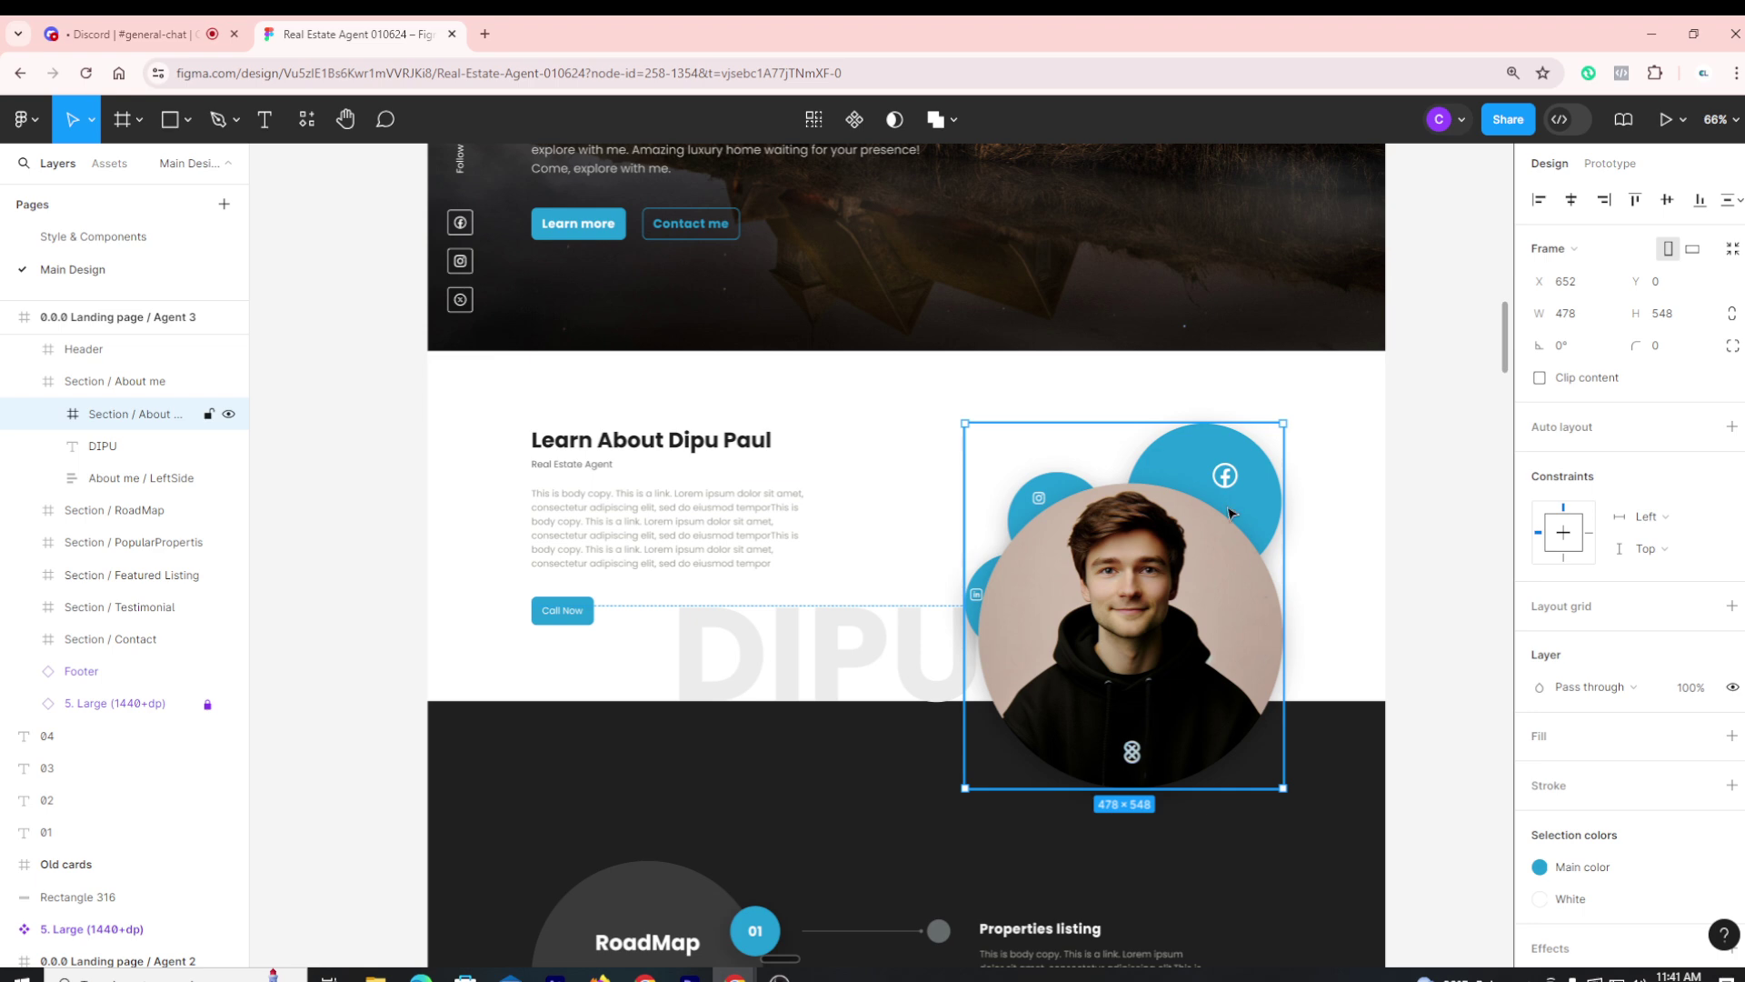
left_click(1420, 515)
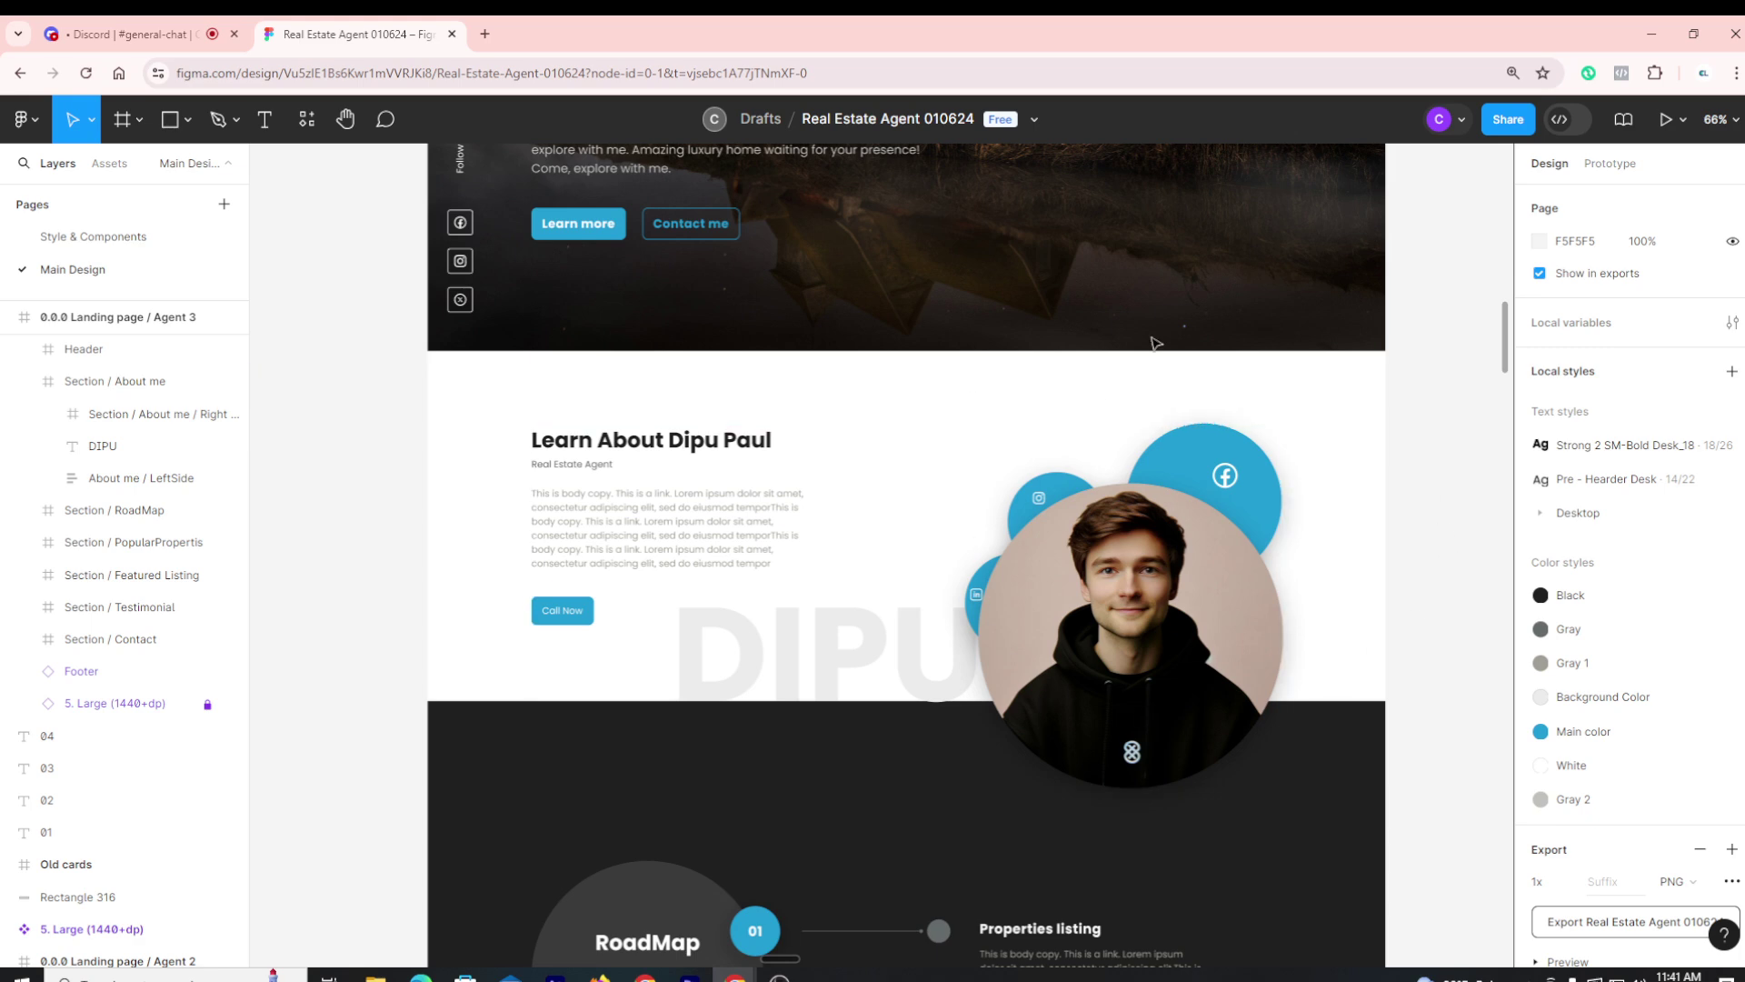
Study the Agent 3 RoadMap section's numbered circles and Properties listing text, and how the portrait overlaps the dark background
scroll(1358, 387, "down", 3)
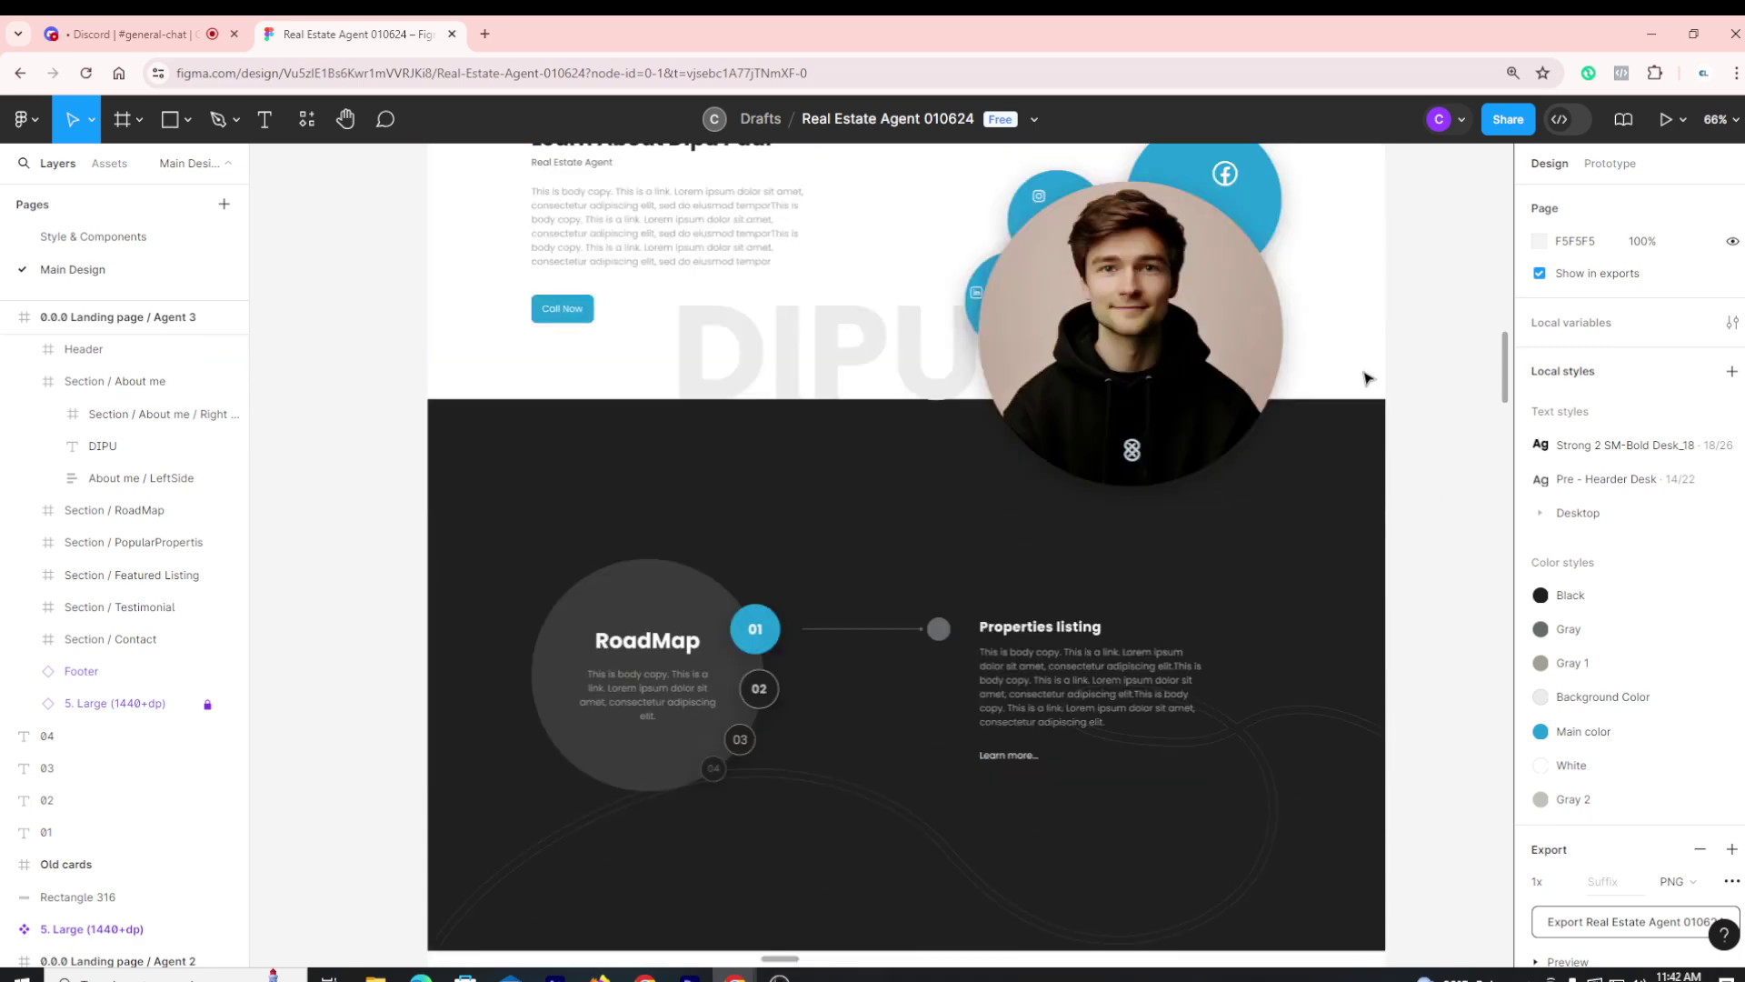
scroll(1365, 378, "down", 1)
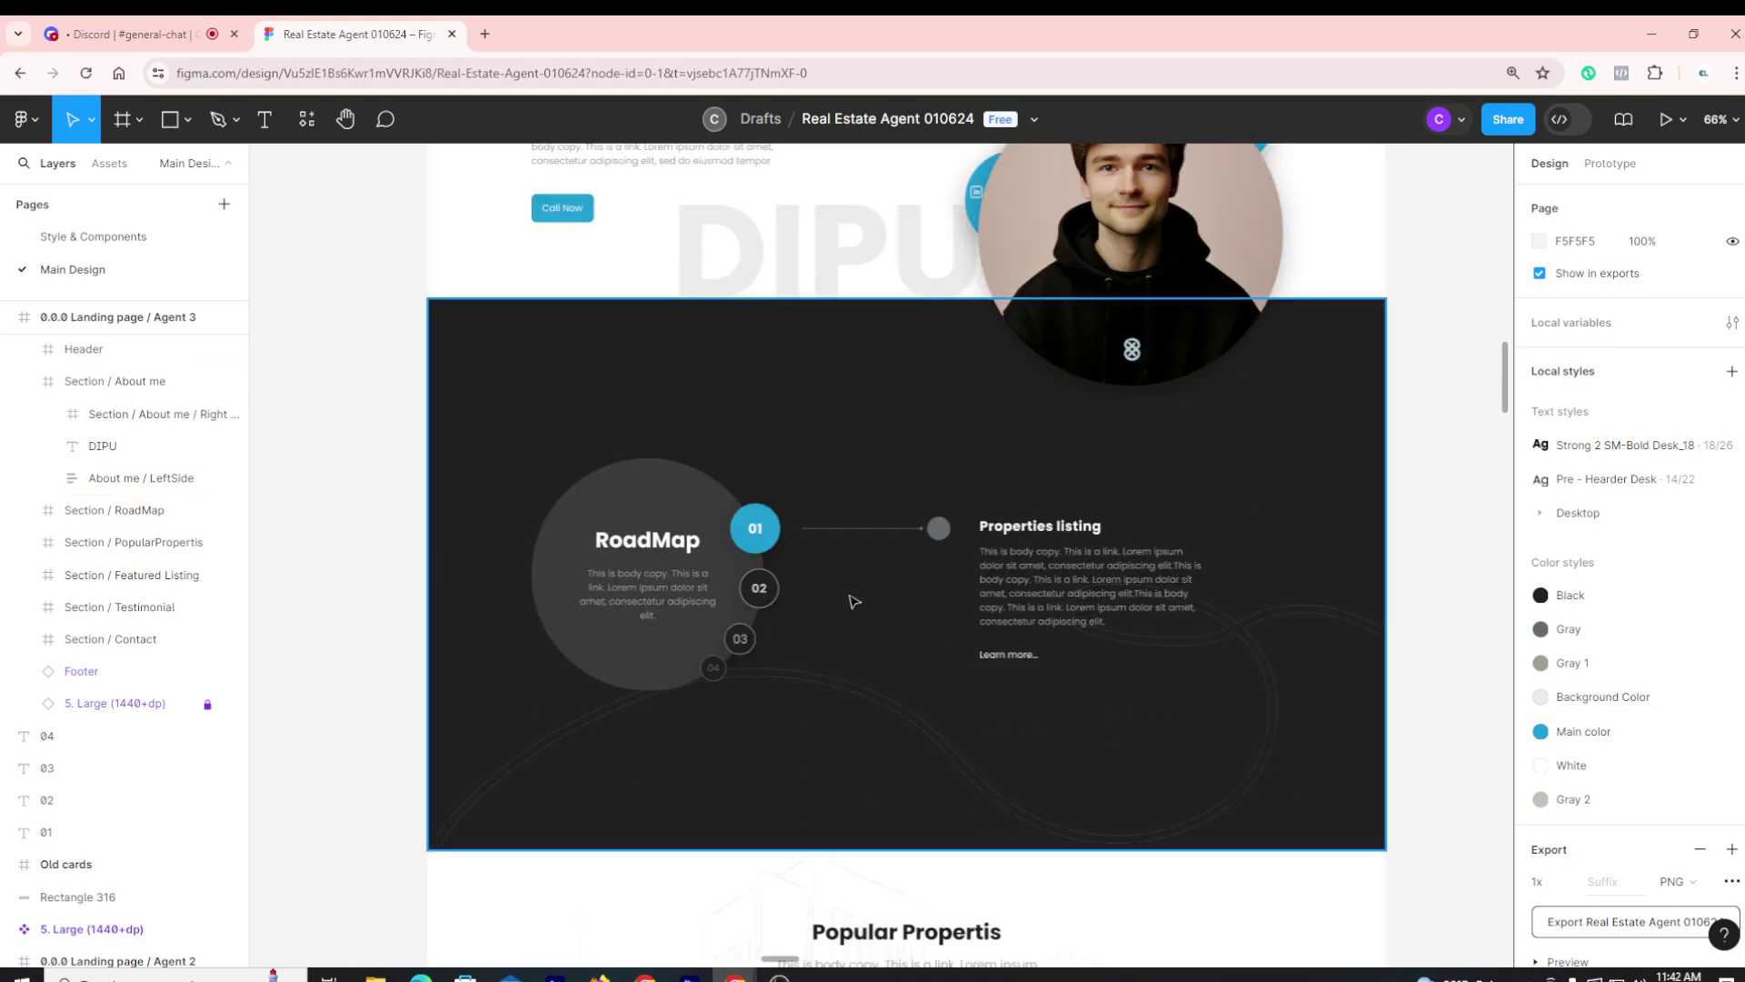
scroll(856, 582, "up", 2)
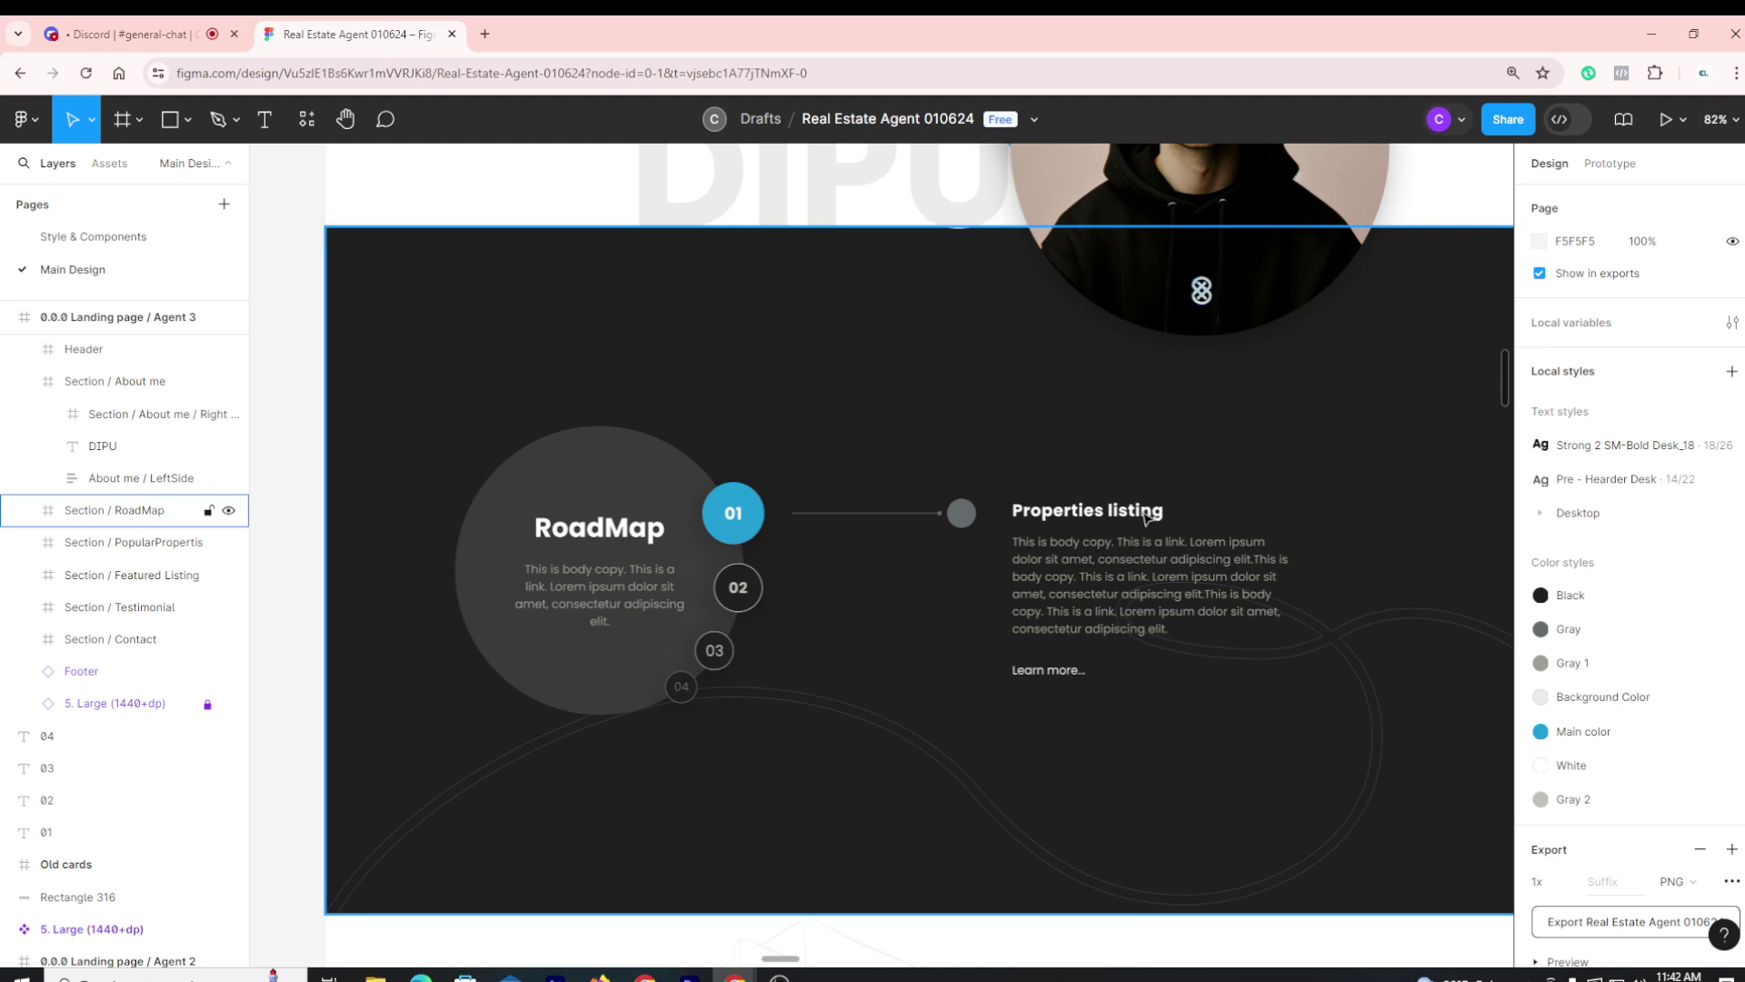
scroll(1141, 517, "down", 1)
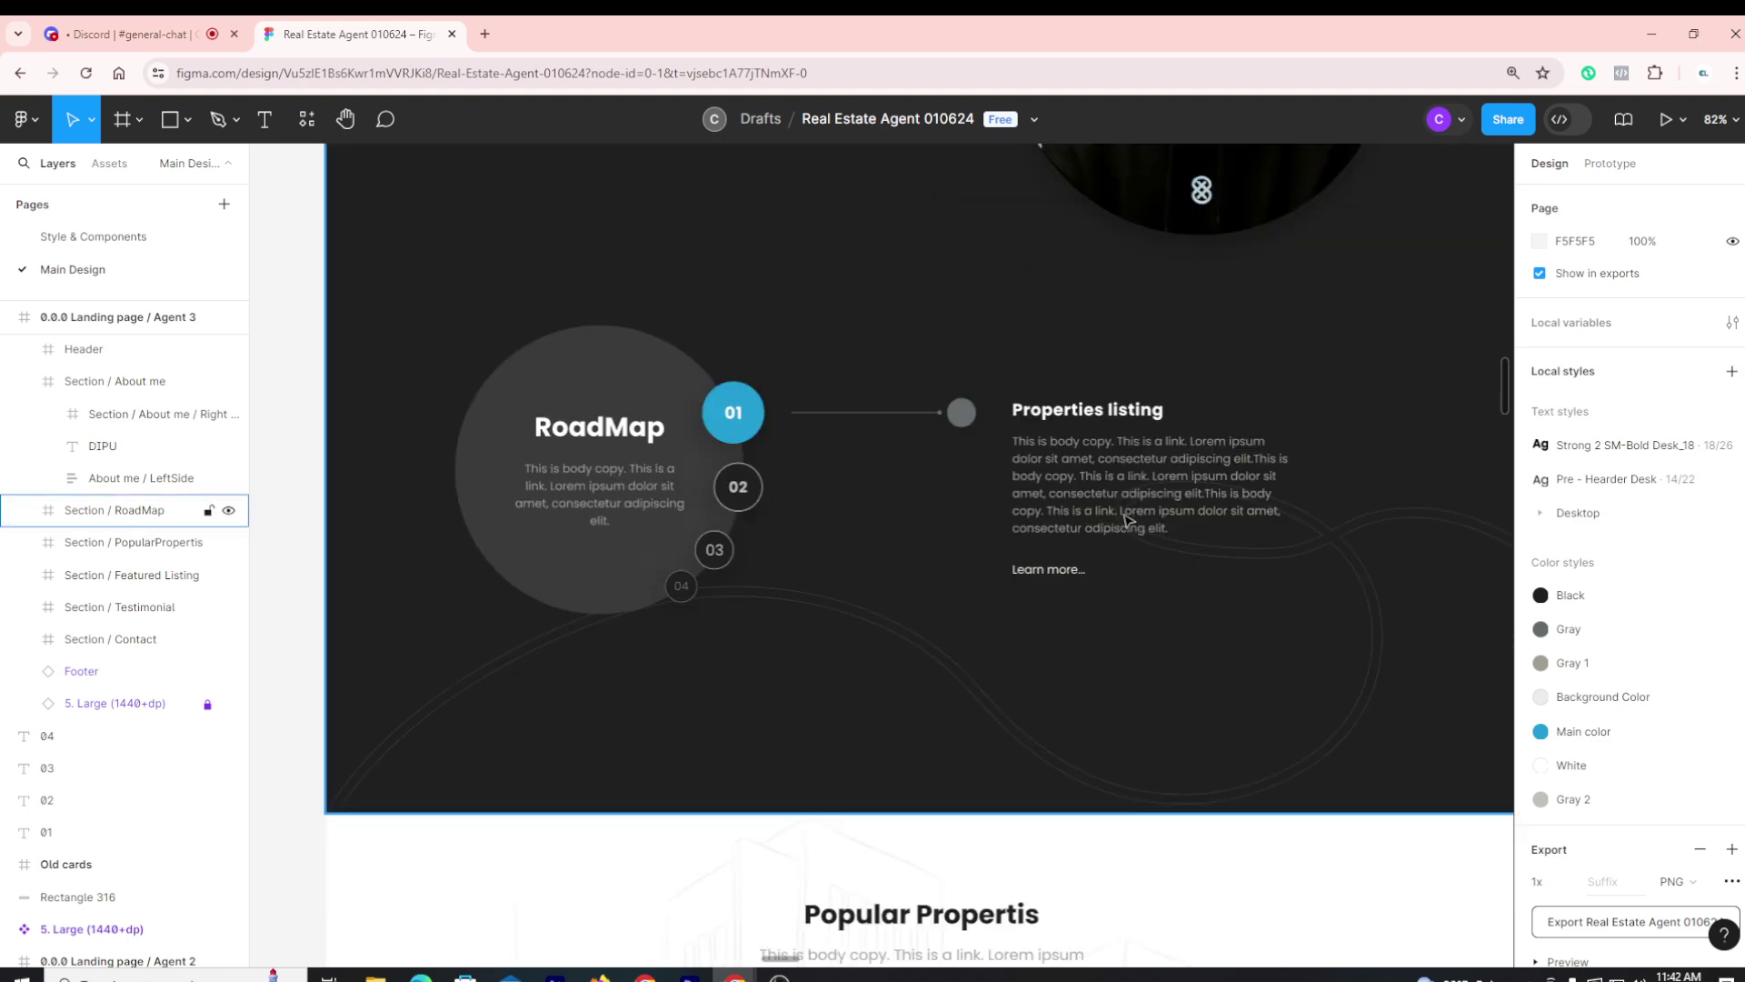
scroll(1024, 515, "up", 2)
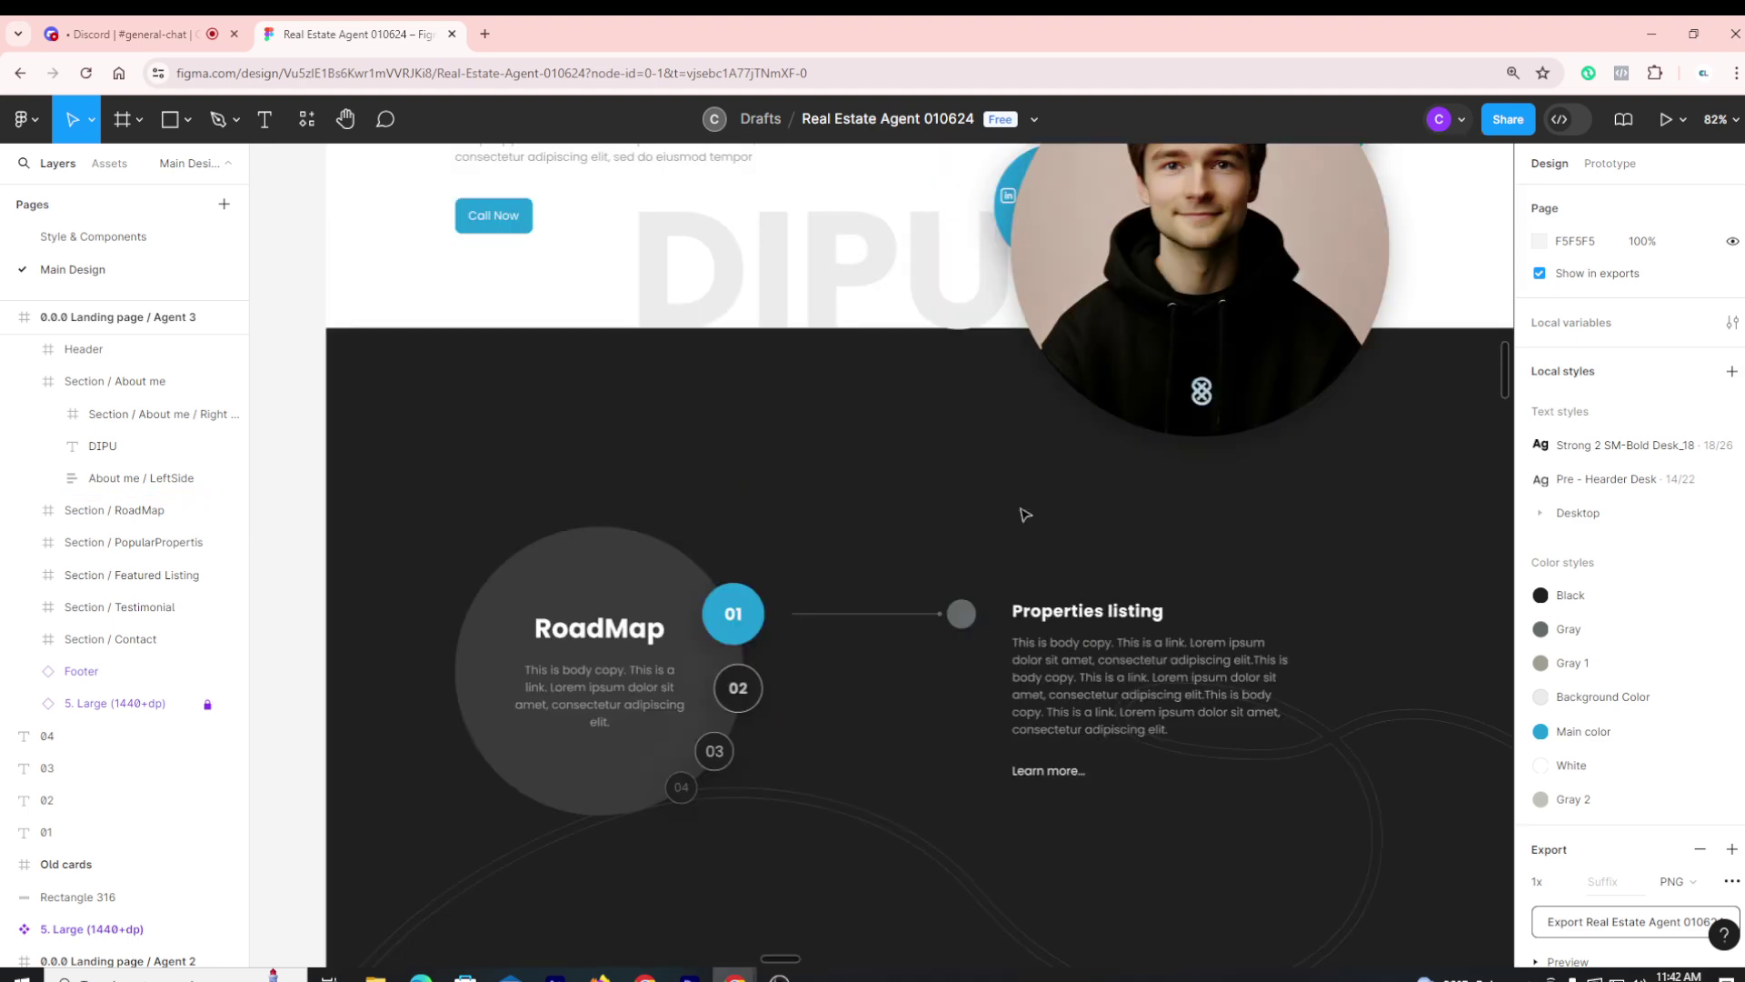
scroll(1025, 514, "down", 1)
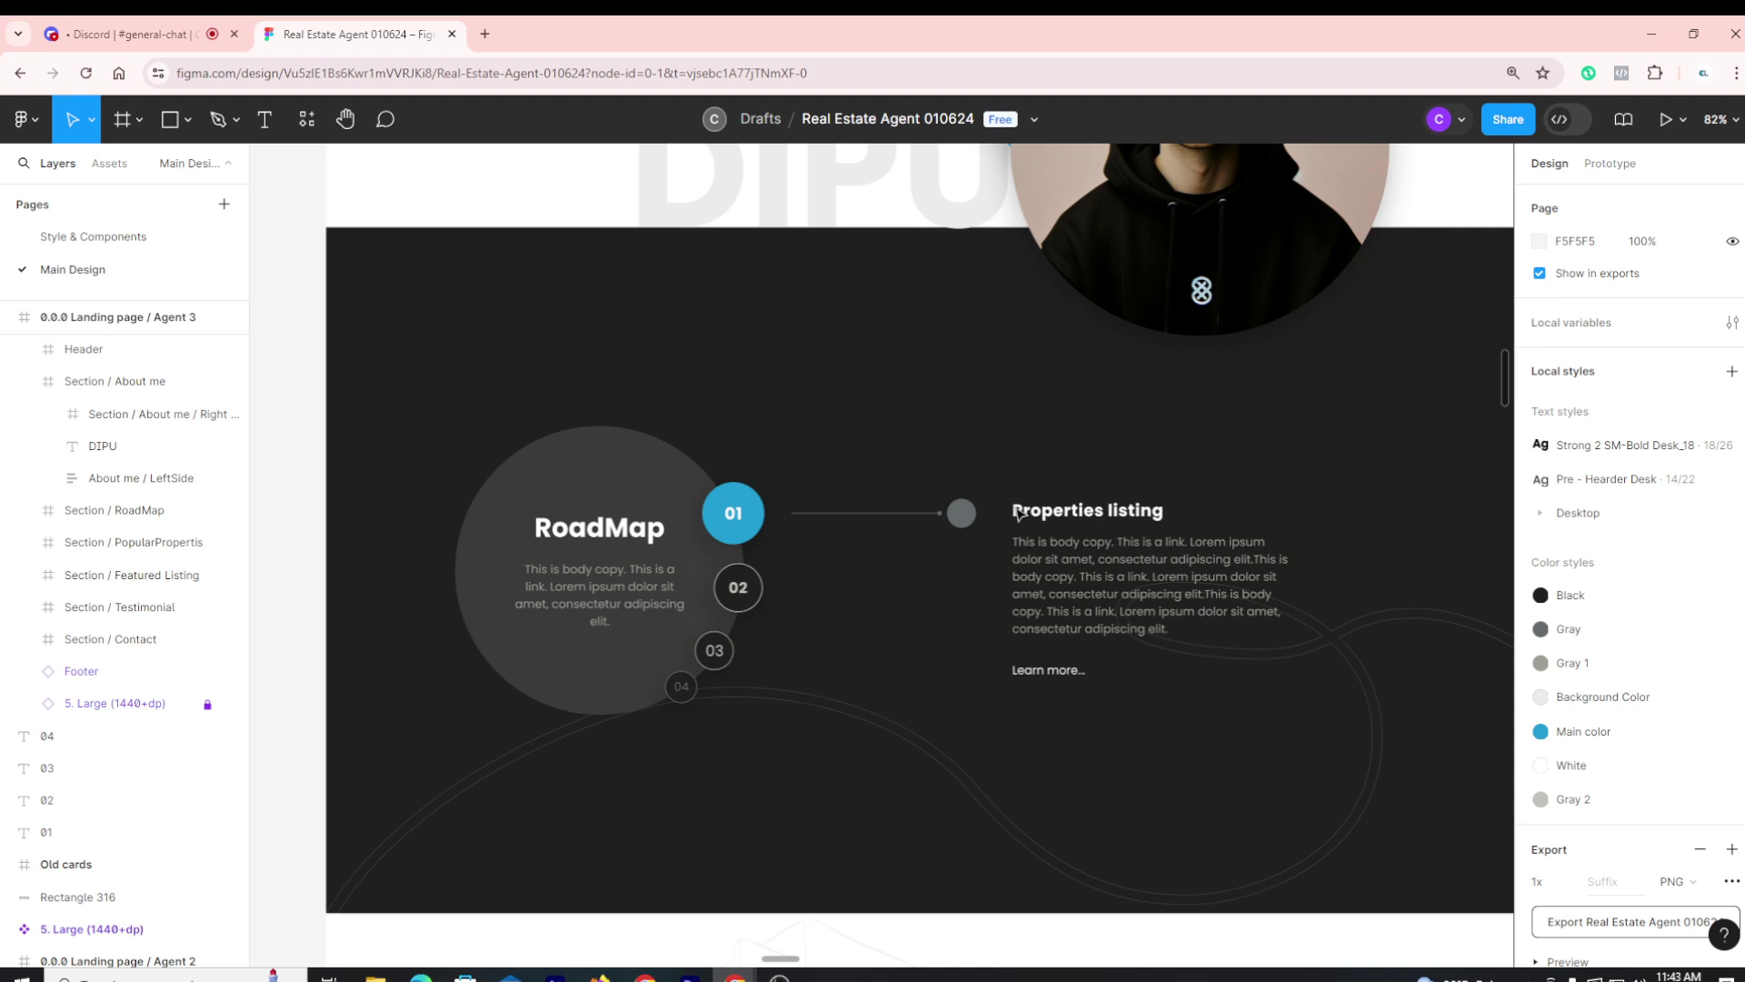
scroll(1047, 431, "down", 3)
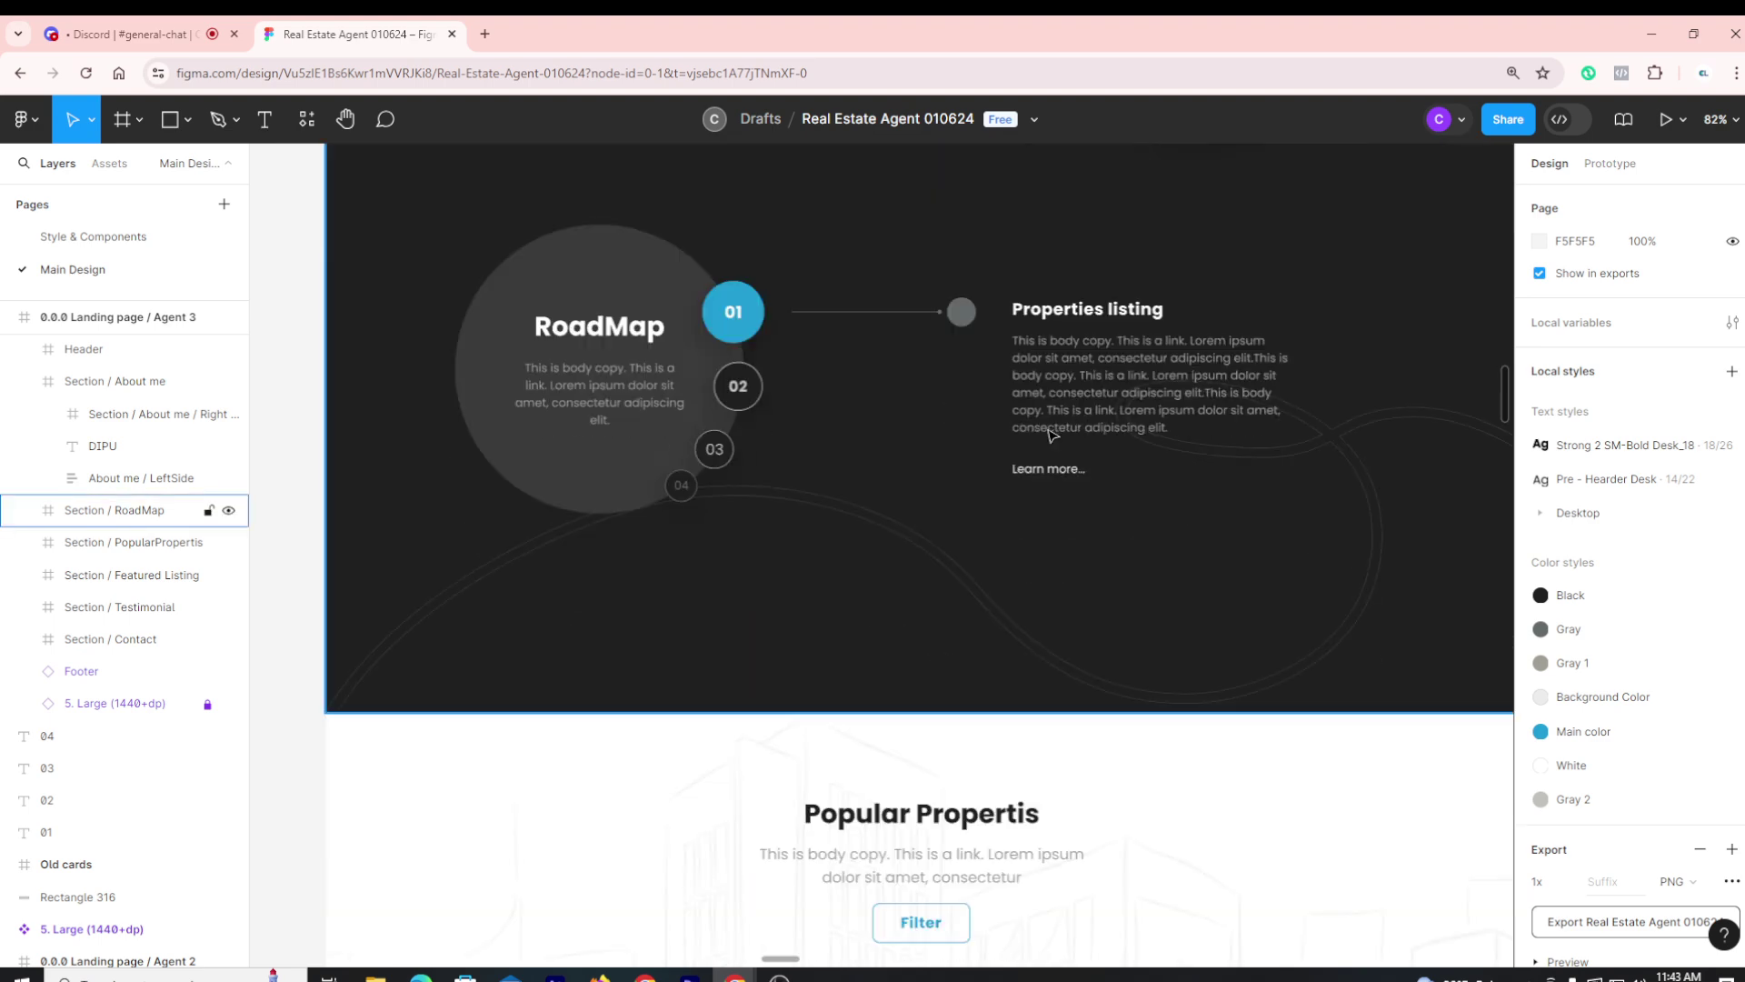
Review the Agent 3 Popular Propertis cards and the Featured Listing section's layout across the dark and white backgrounds
scroll(1048, 431, "down", 9)
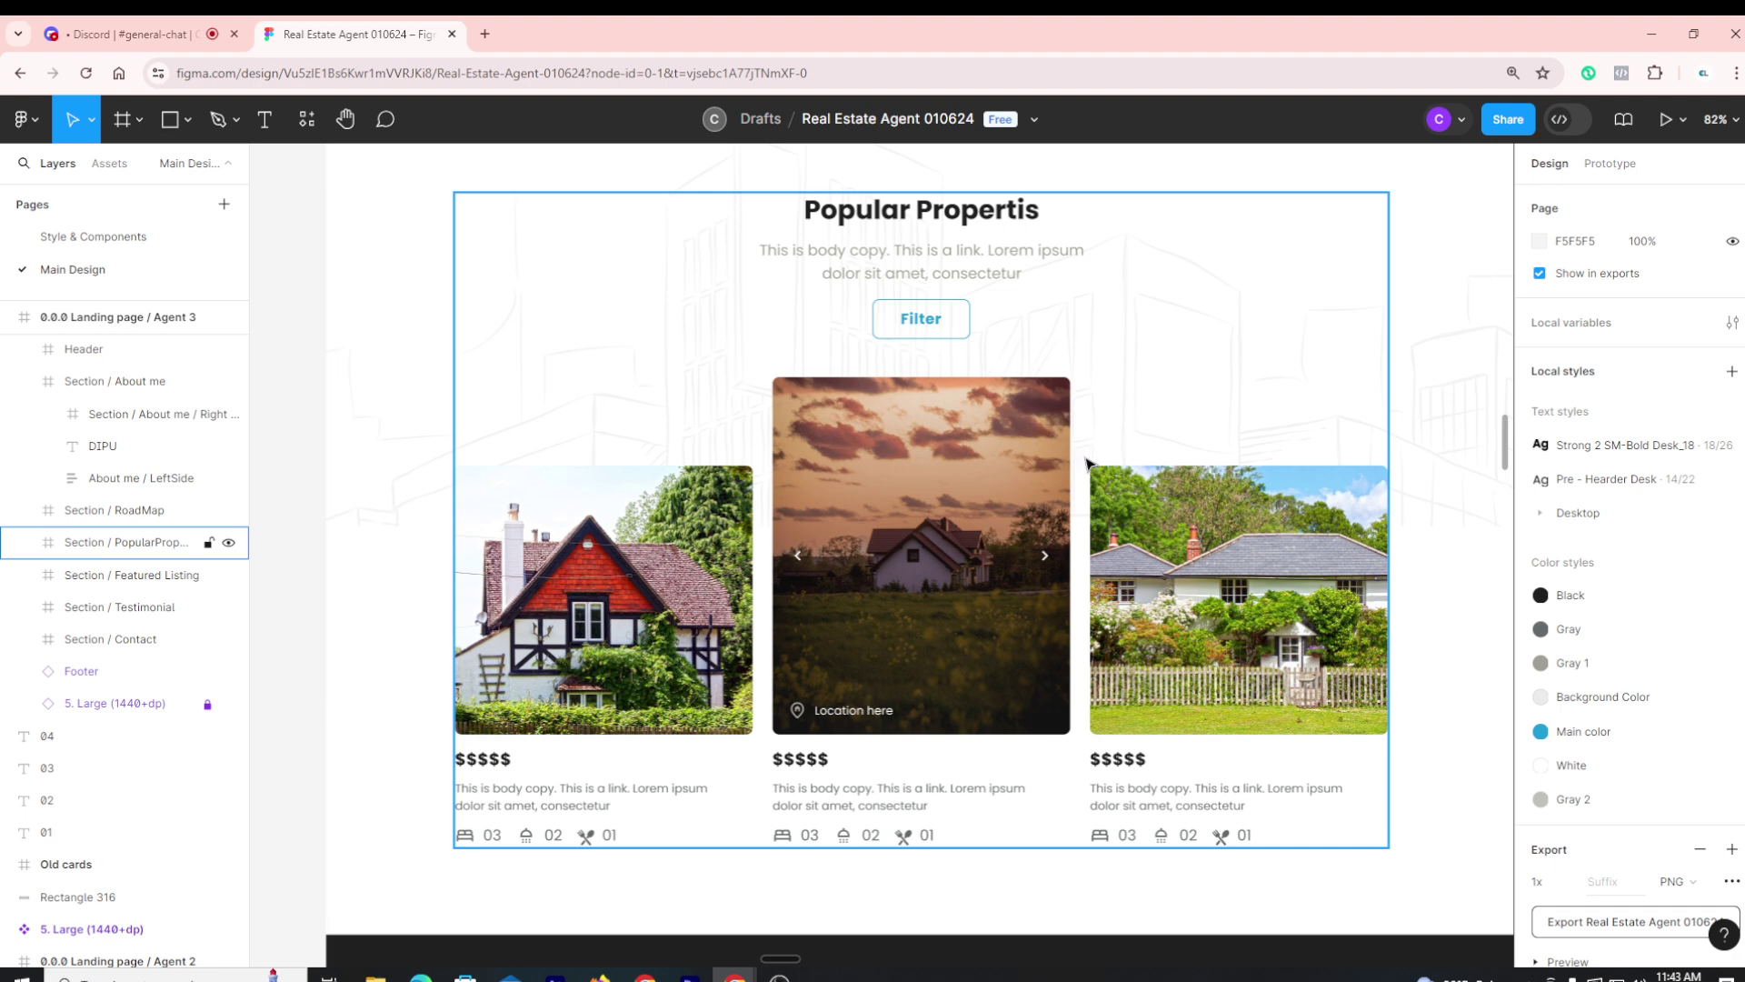
scroll(1086, 479, "down", 2)
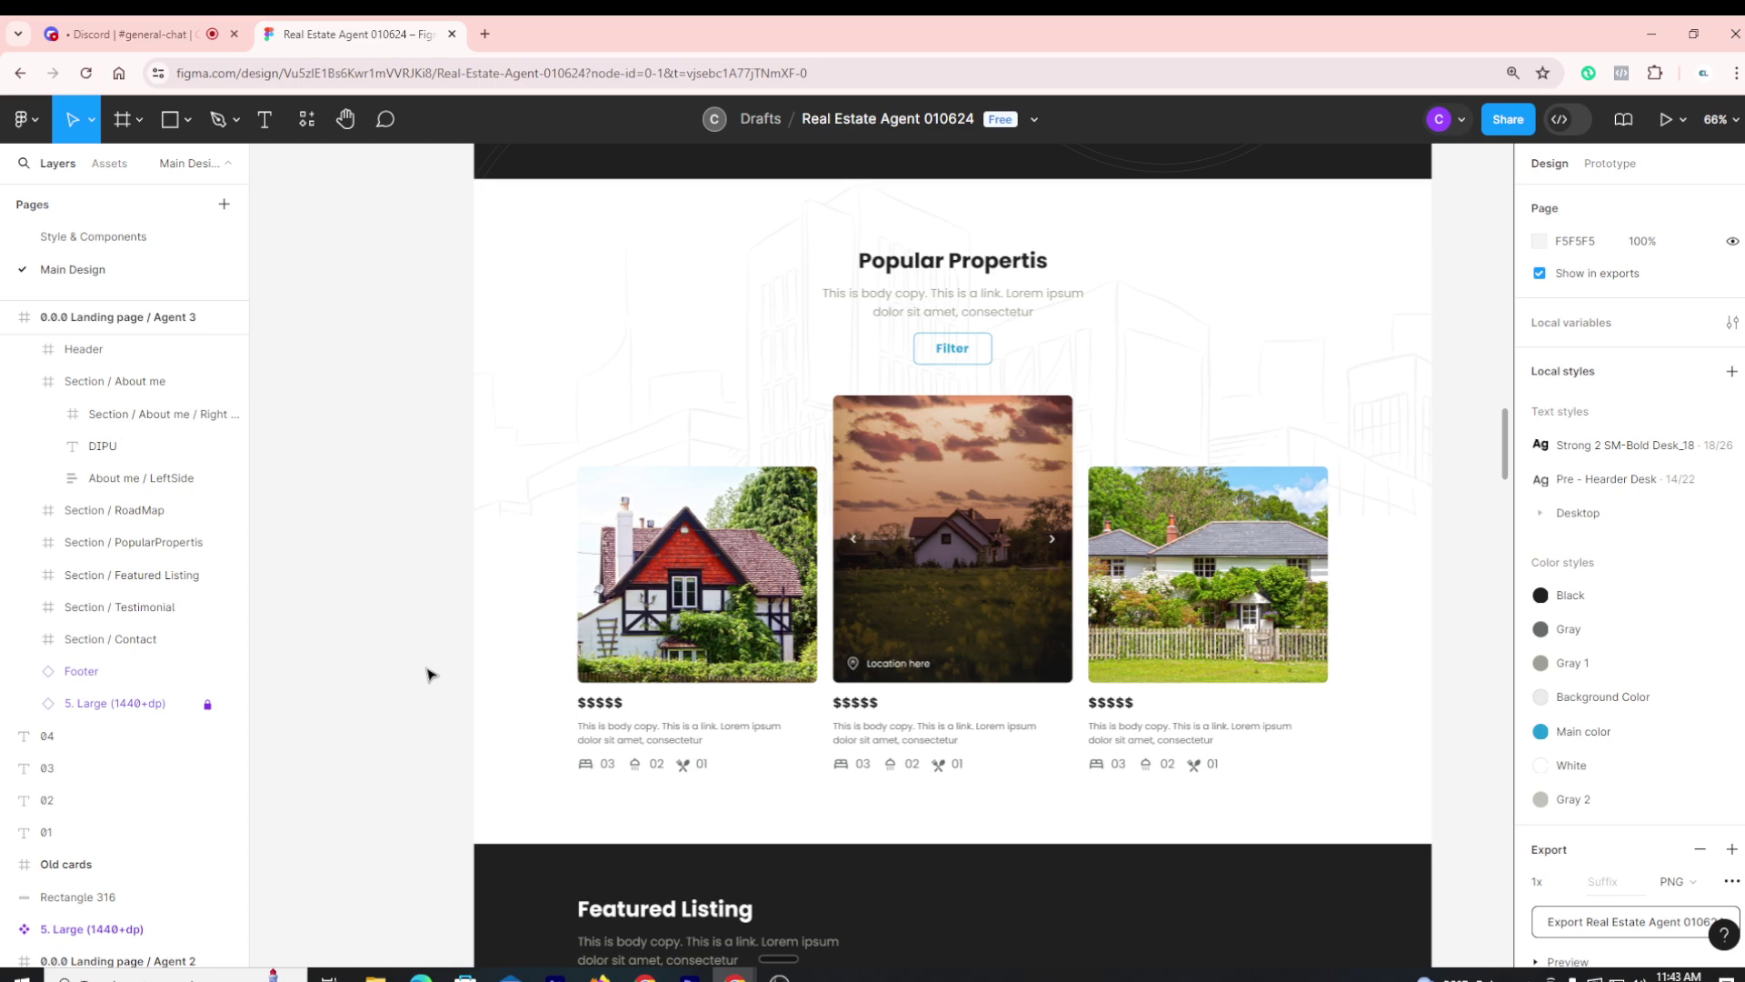
scroll(454, 654, "down", 5)
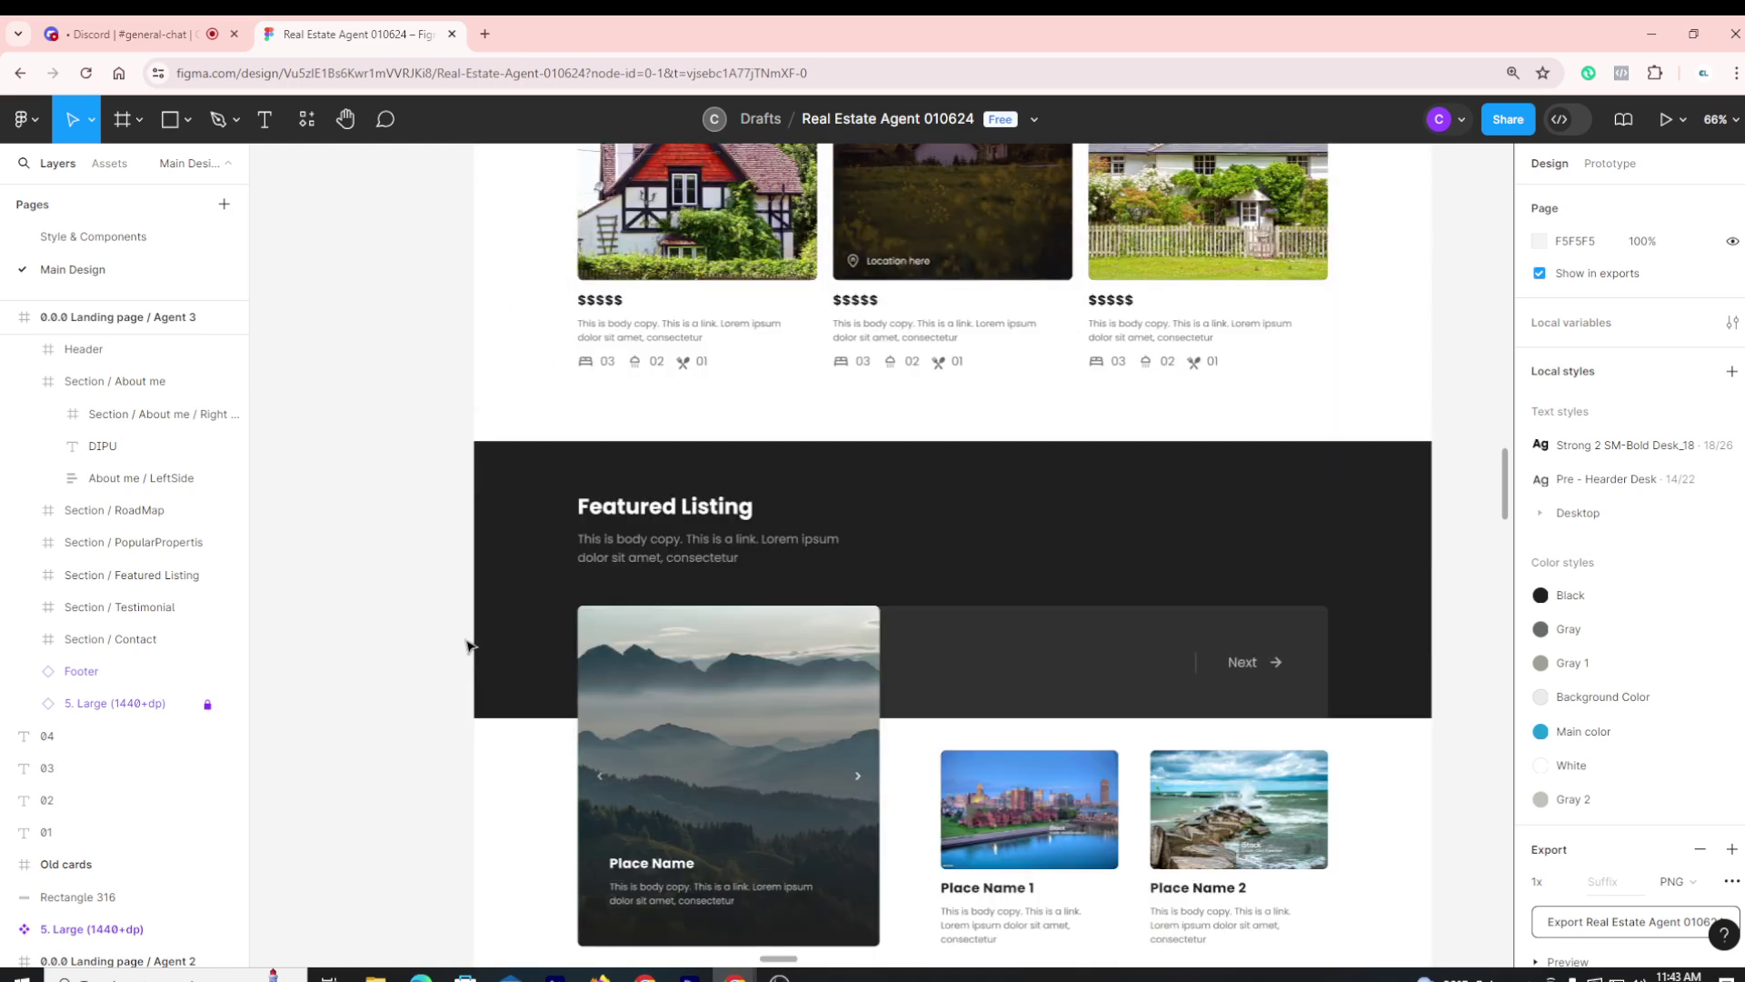
scroll(466, 646, "down", 1)
scroll(468, 645, "up", 4)
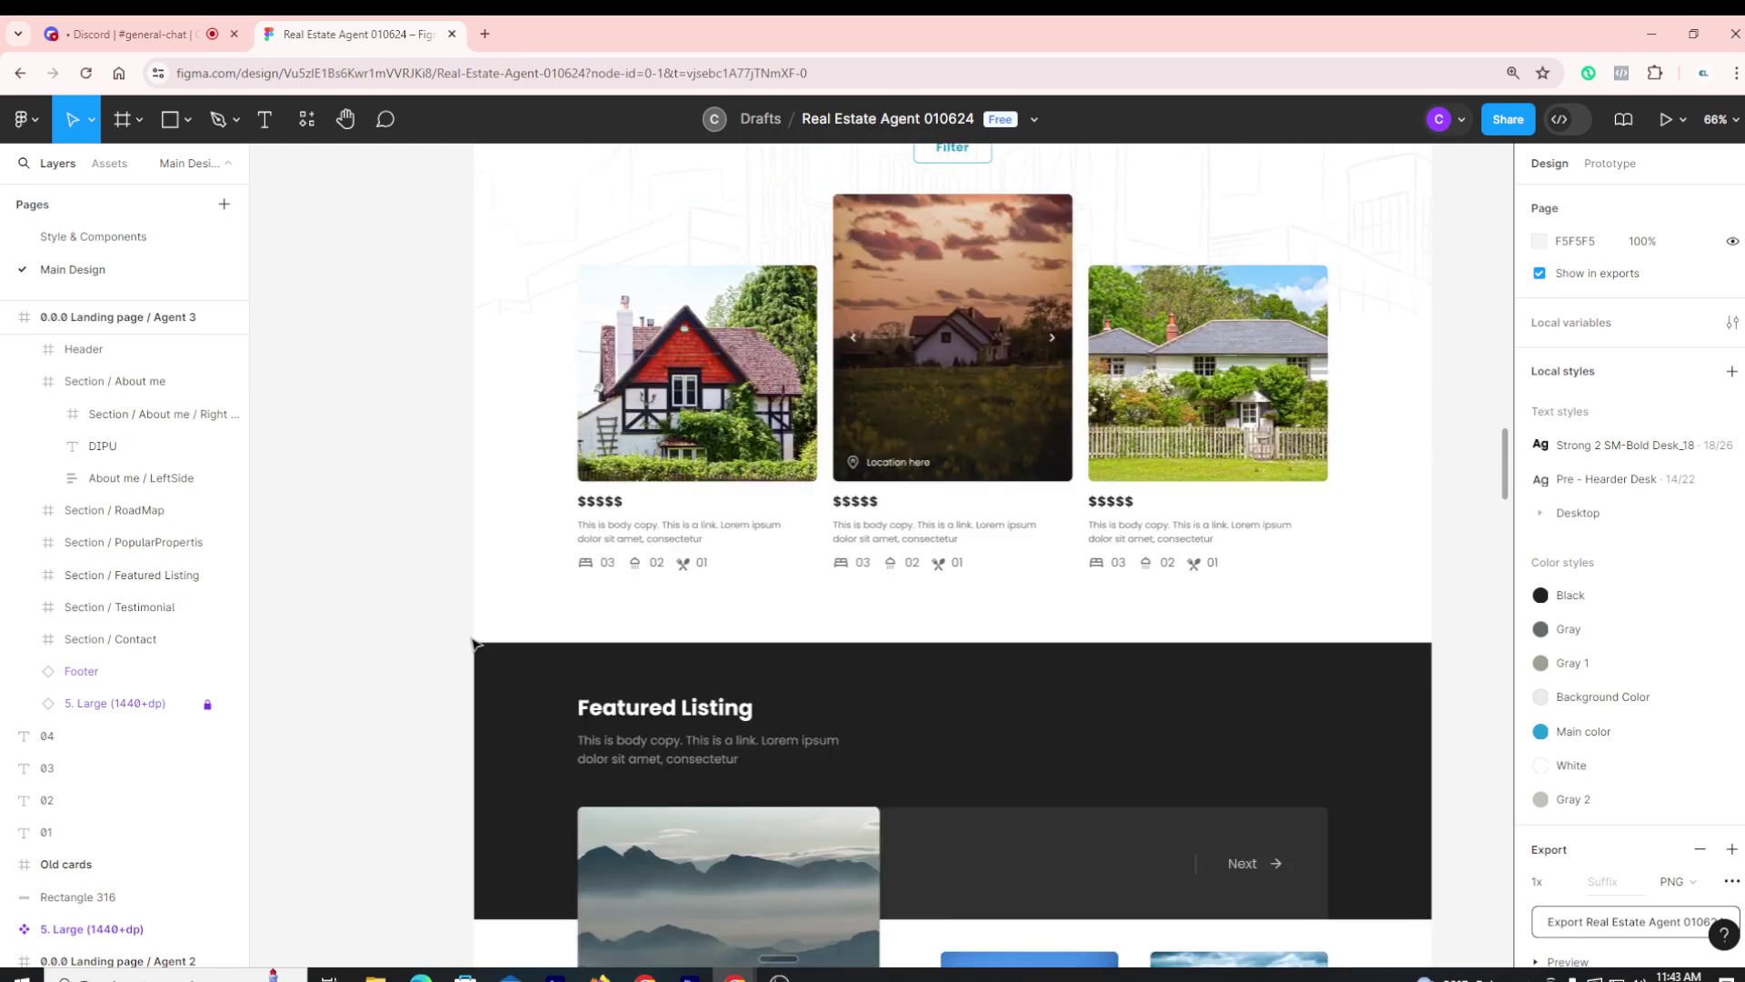
scroll(471, 644, "up", 1)
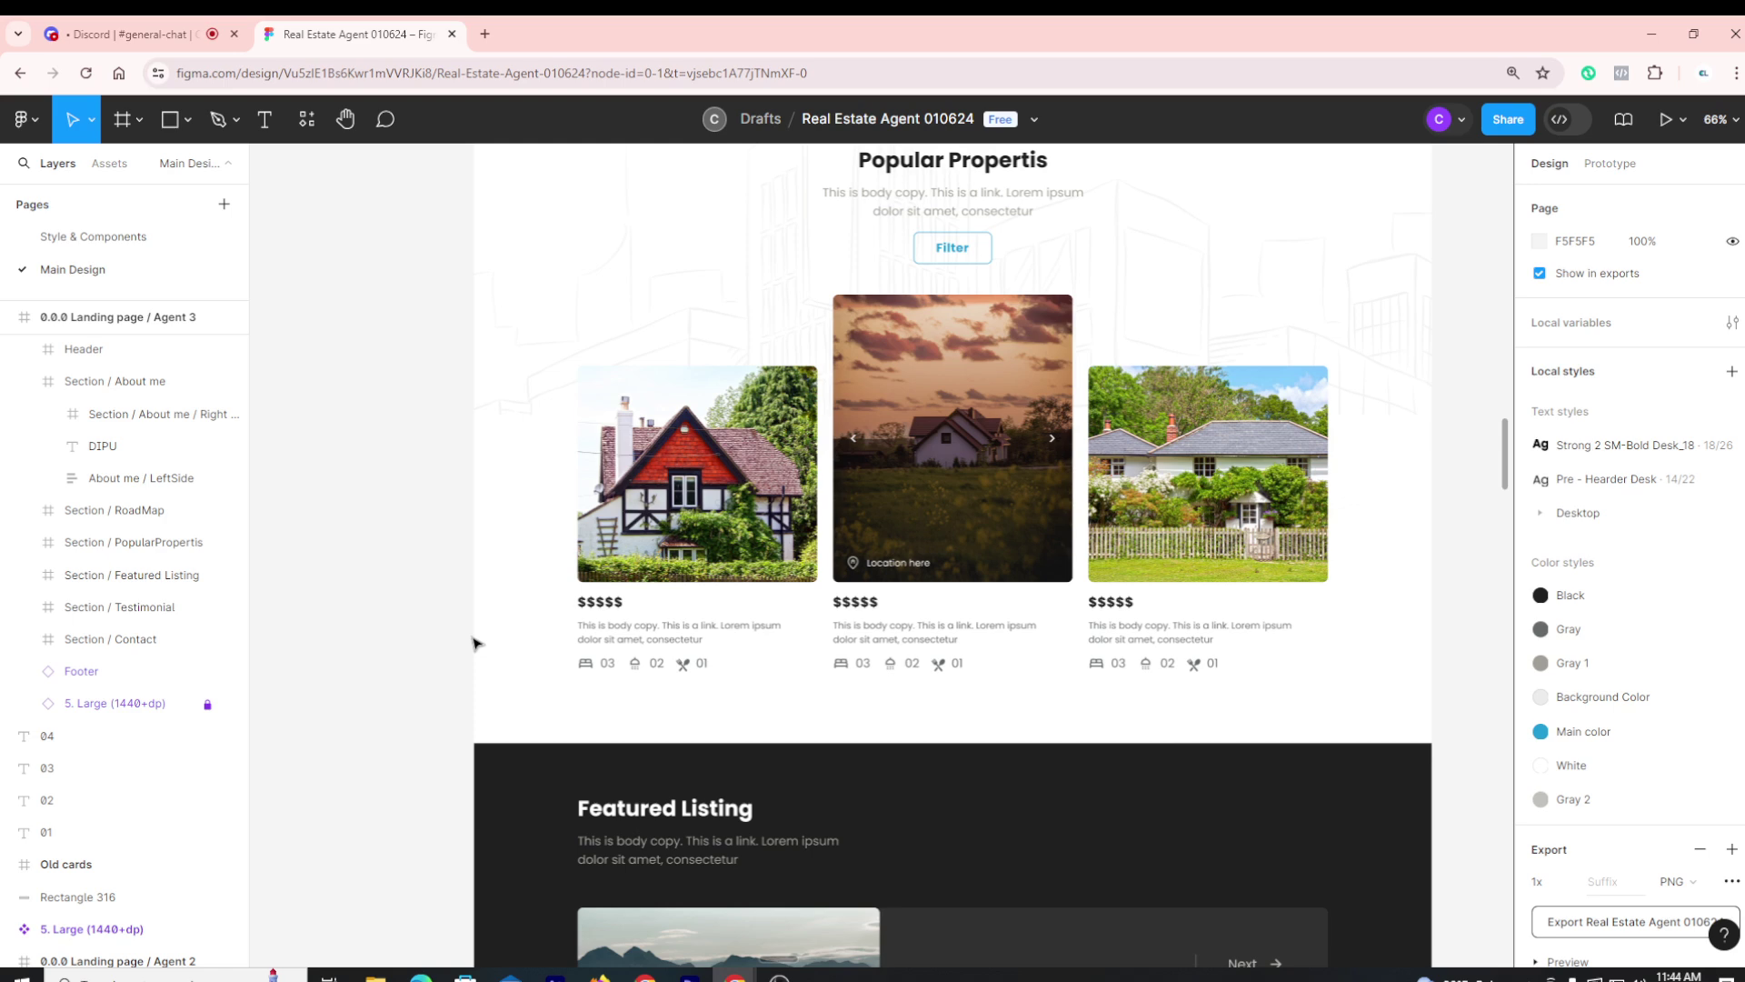
scroll(498, 637, "down", 3)
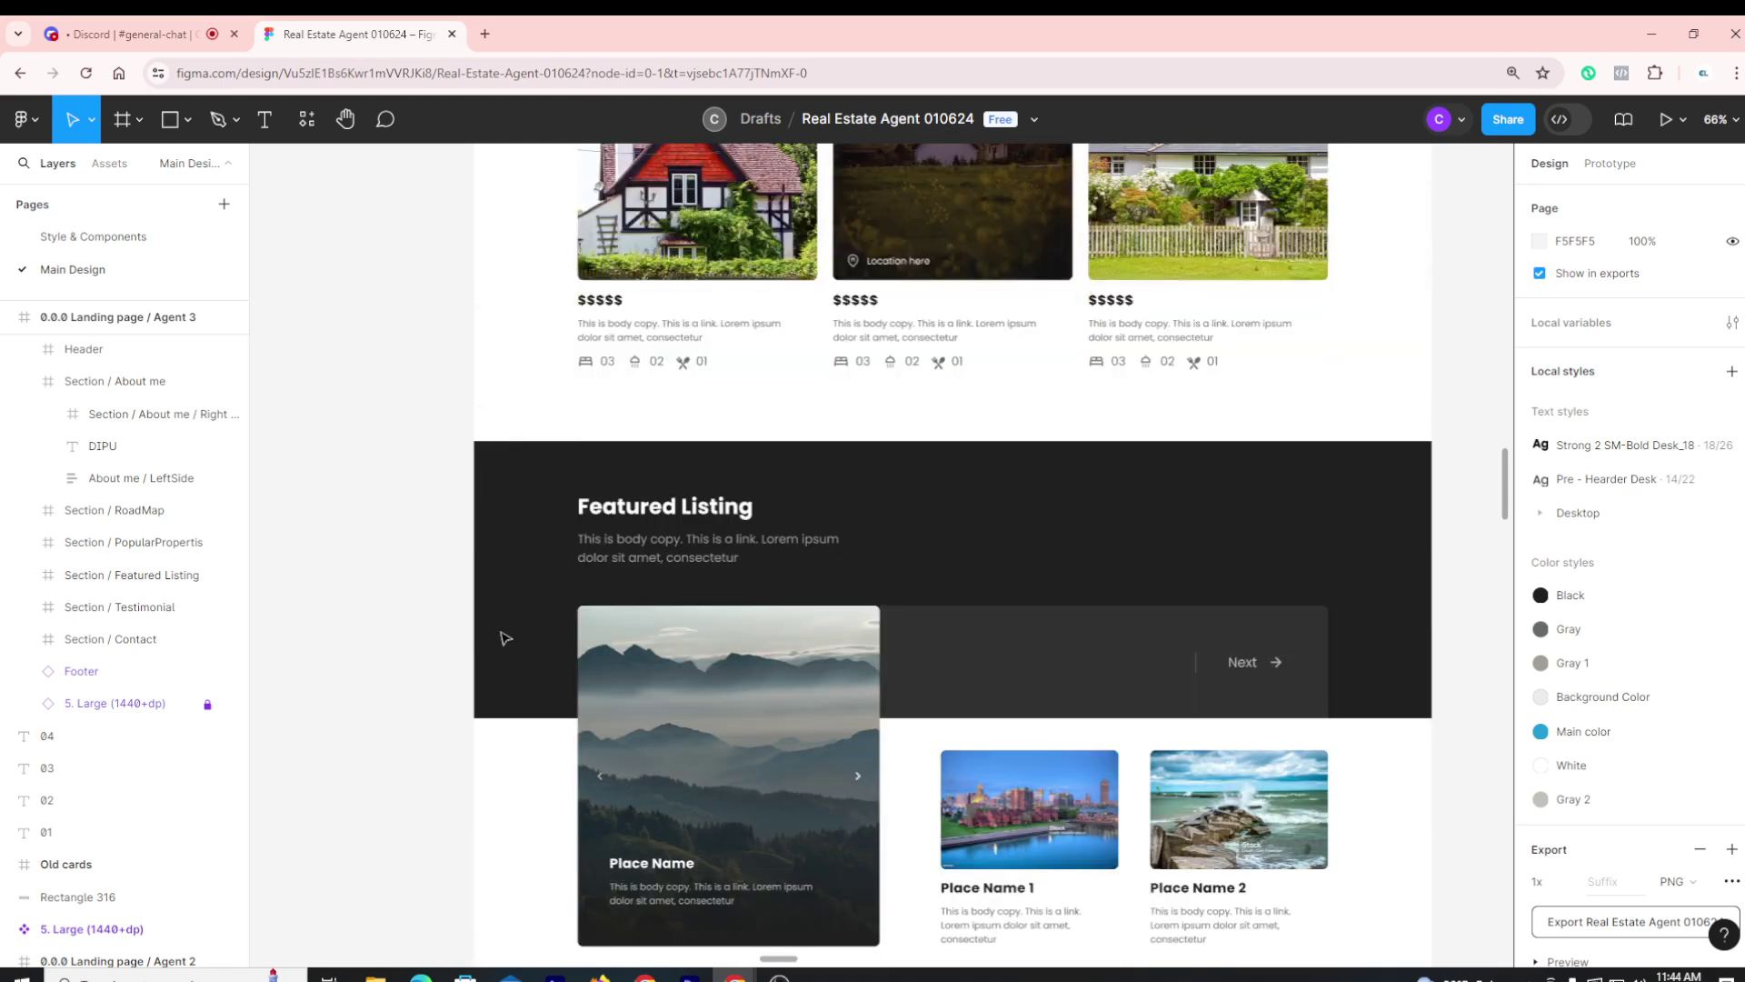
scroll(532, 627, "down", 1)
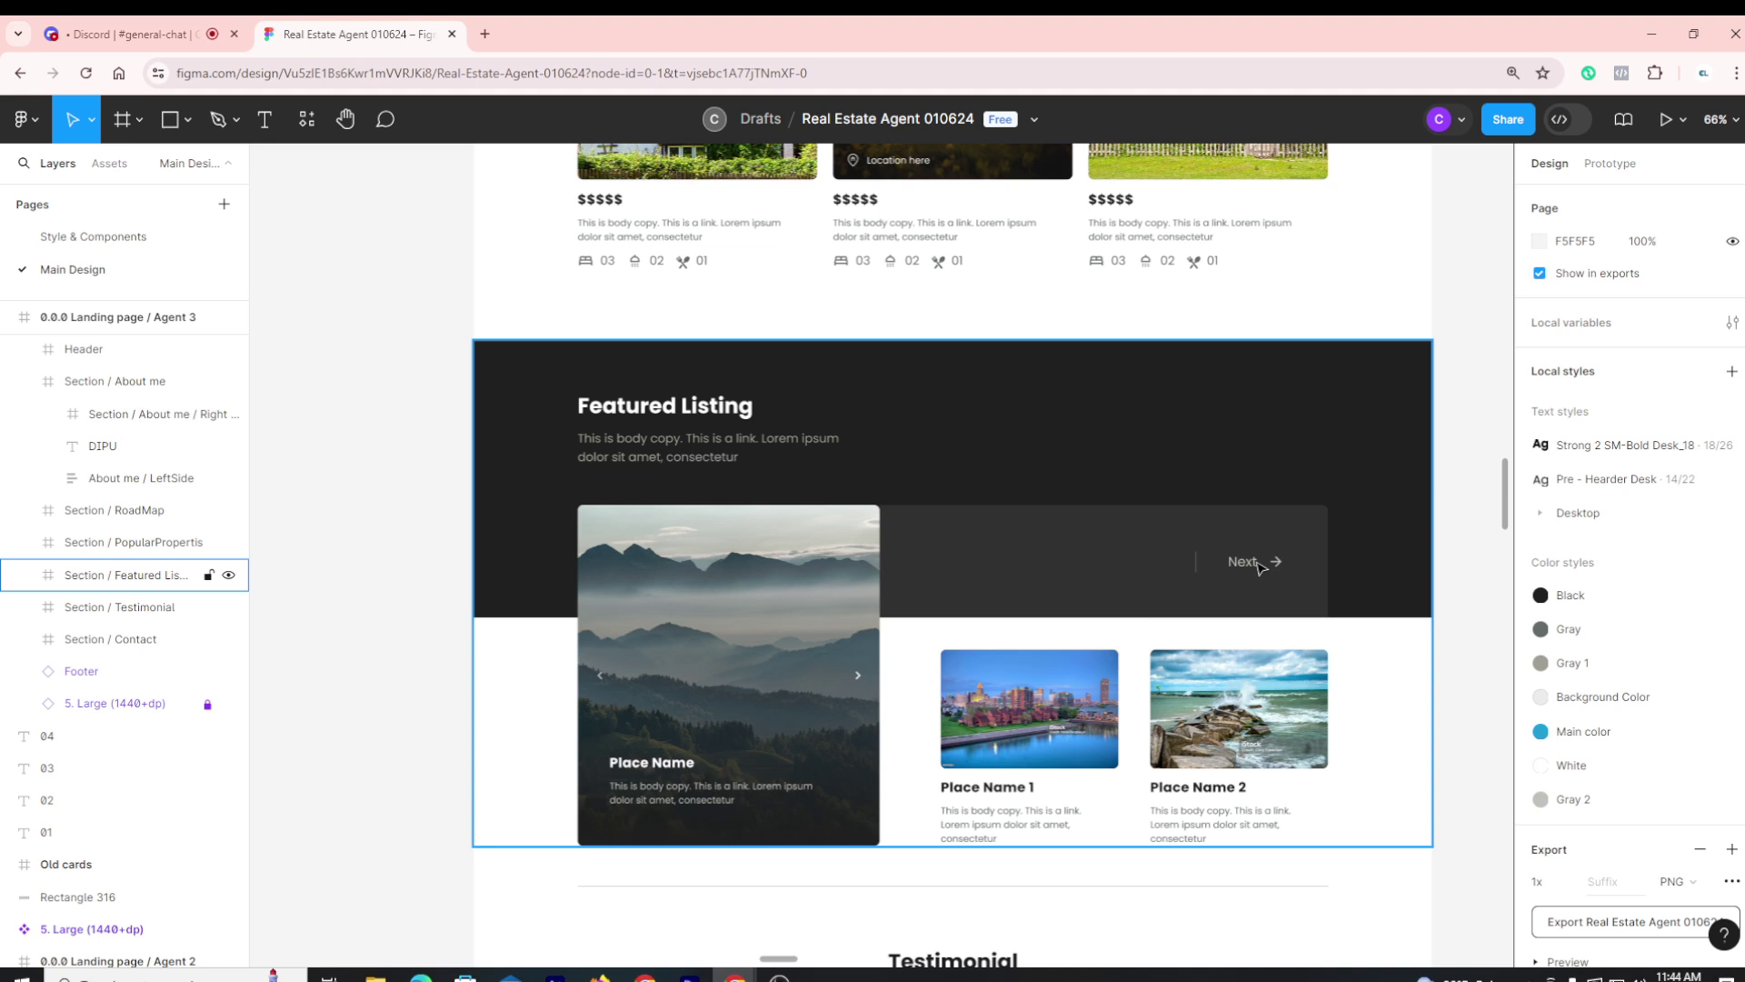
Review the rest of Agent 3's Featured Listing and study the Testimonial section's circular portraits, star rating and review text
scroll(1260, 567, "down", 1)
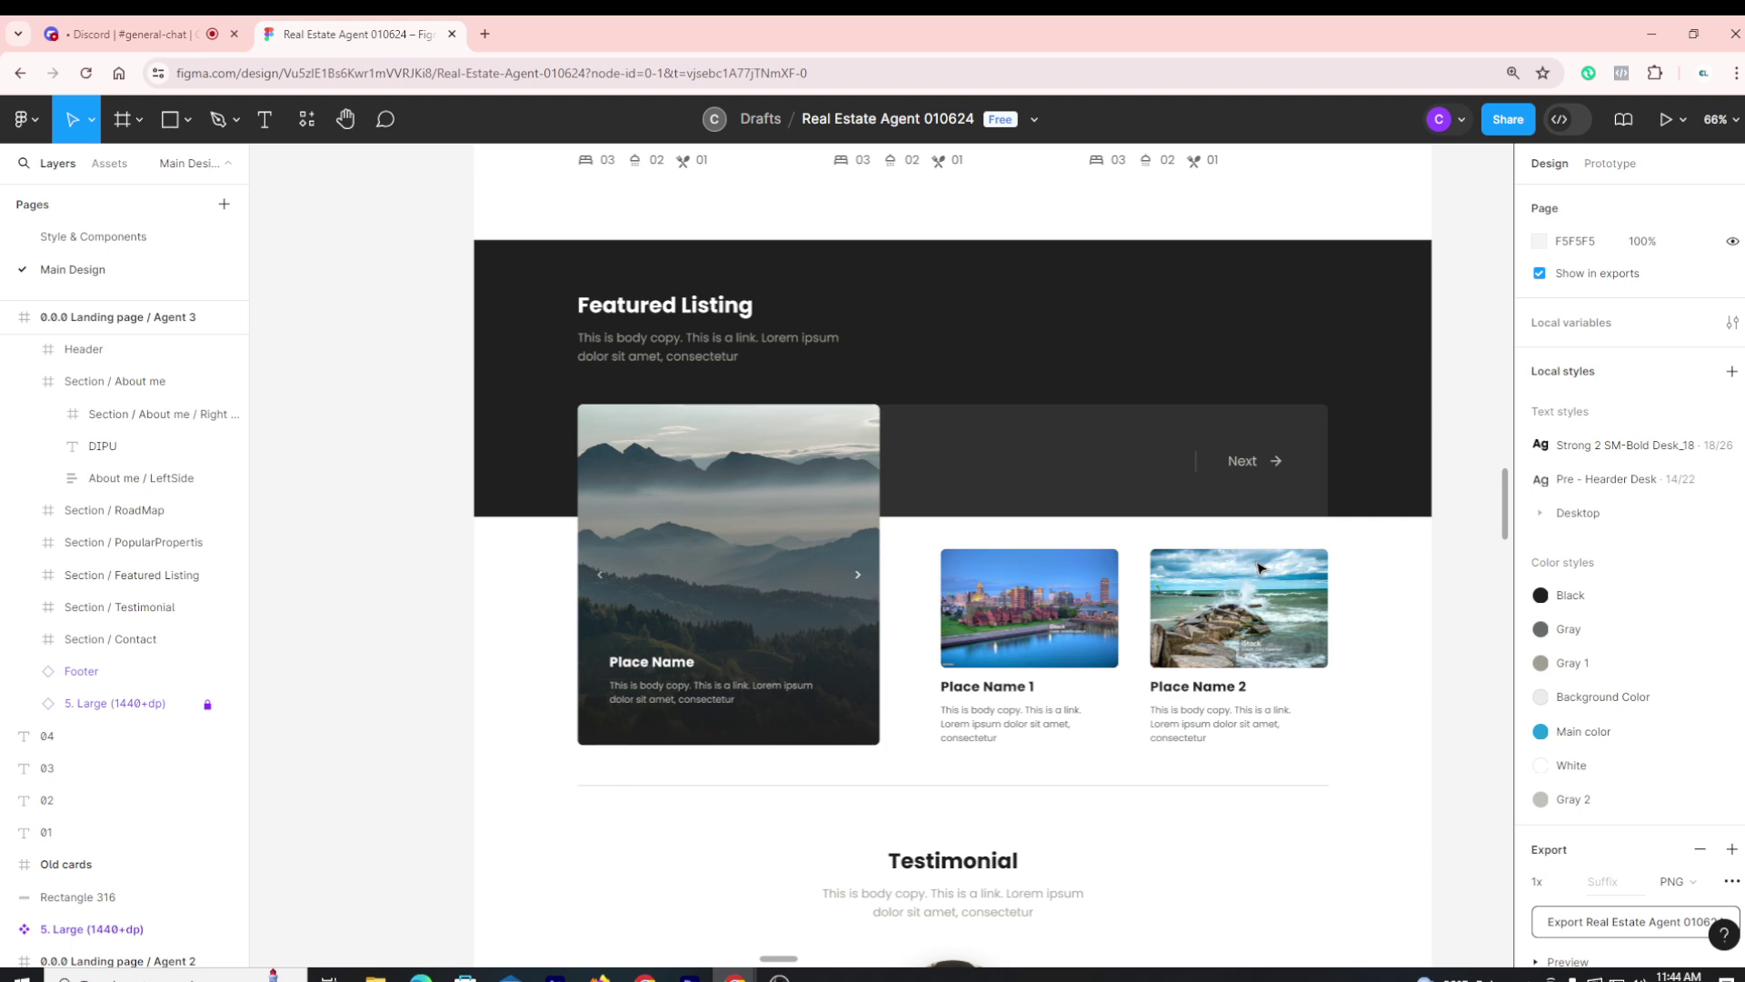
scroll(1260, 568, "down", 2)
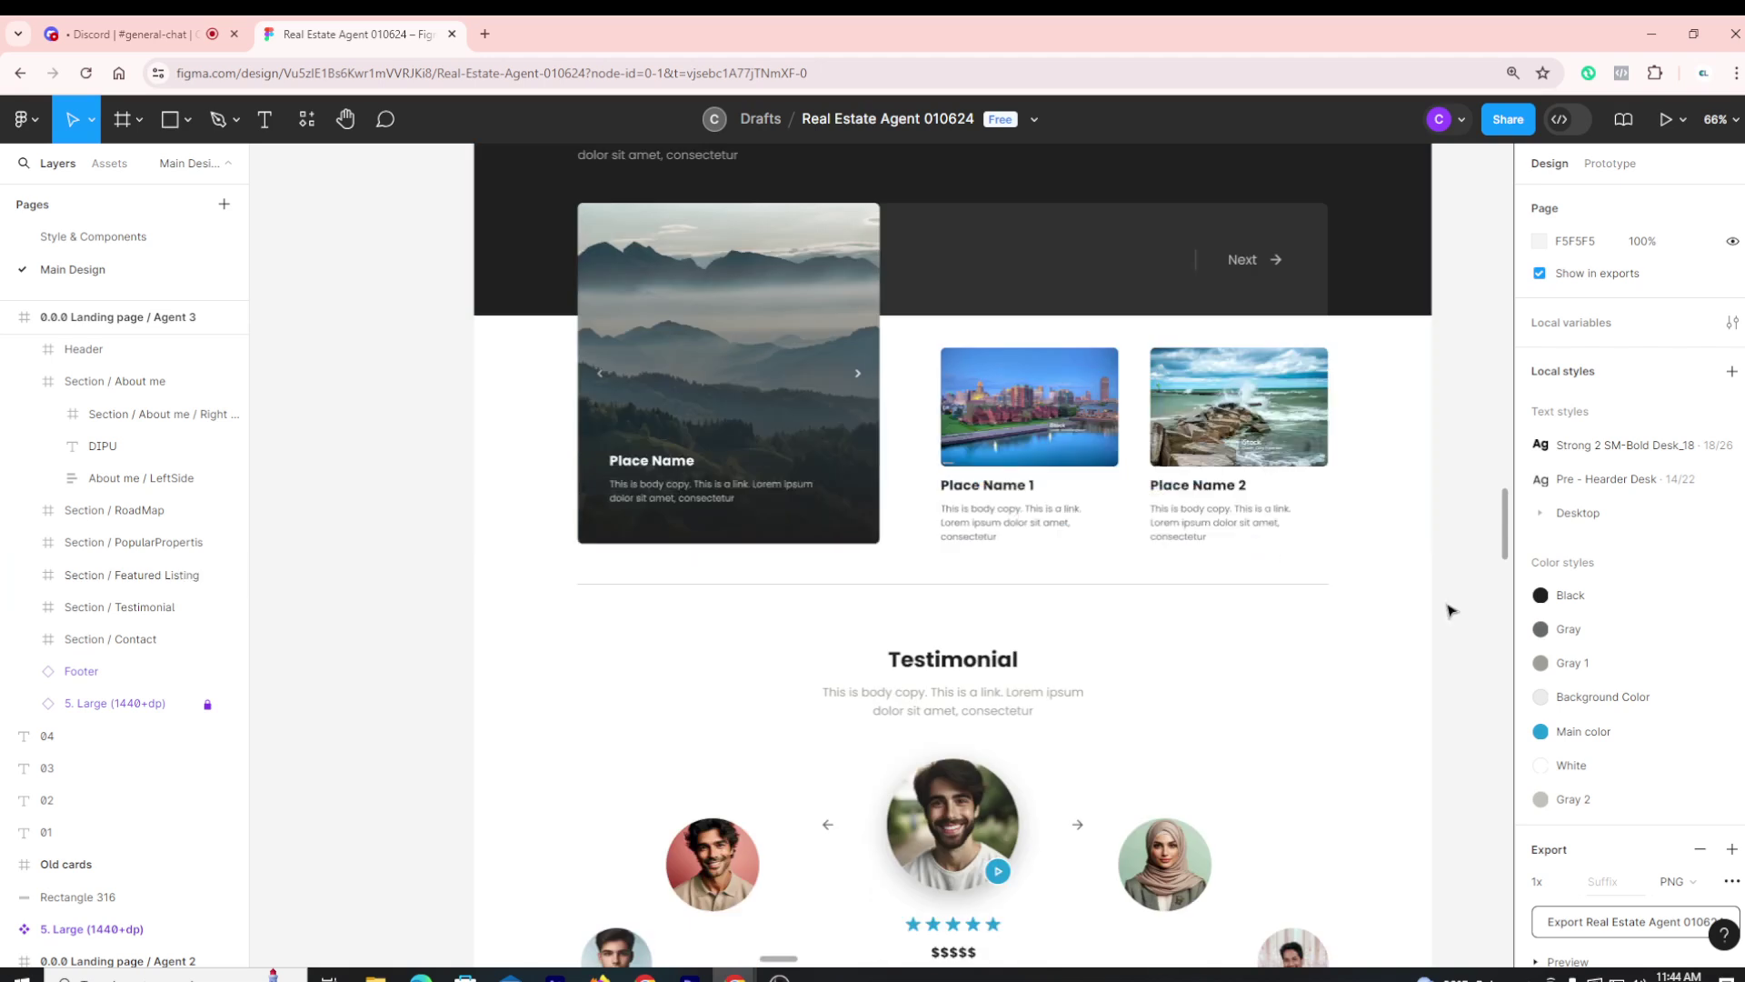
scroll(1450, 611, "down", 2)
scroll(1450, 611, "down", 1)
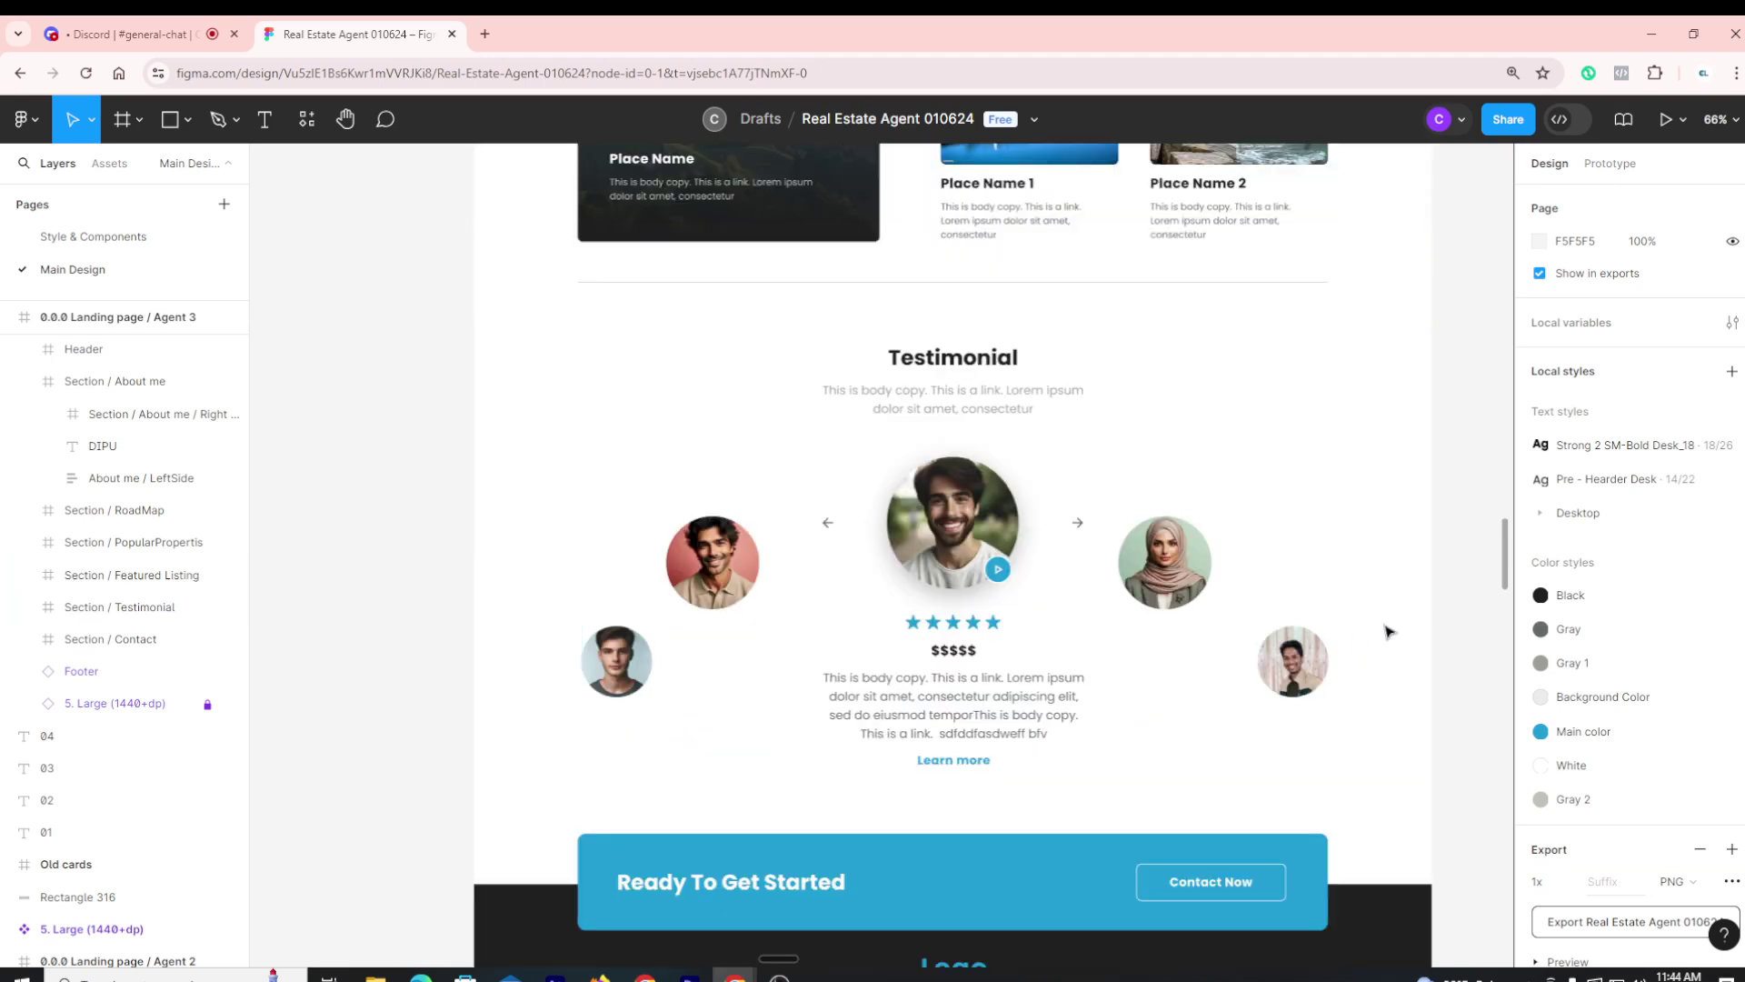
scroll(1122, 783, "up", 3, "ctrl")
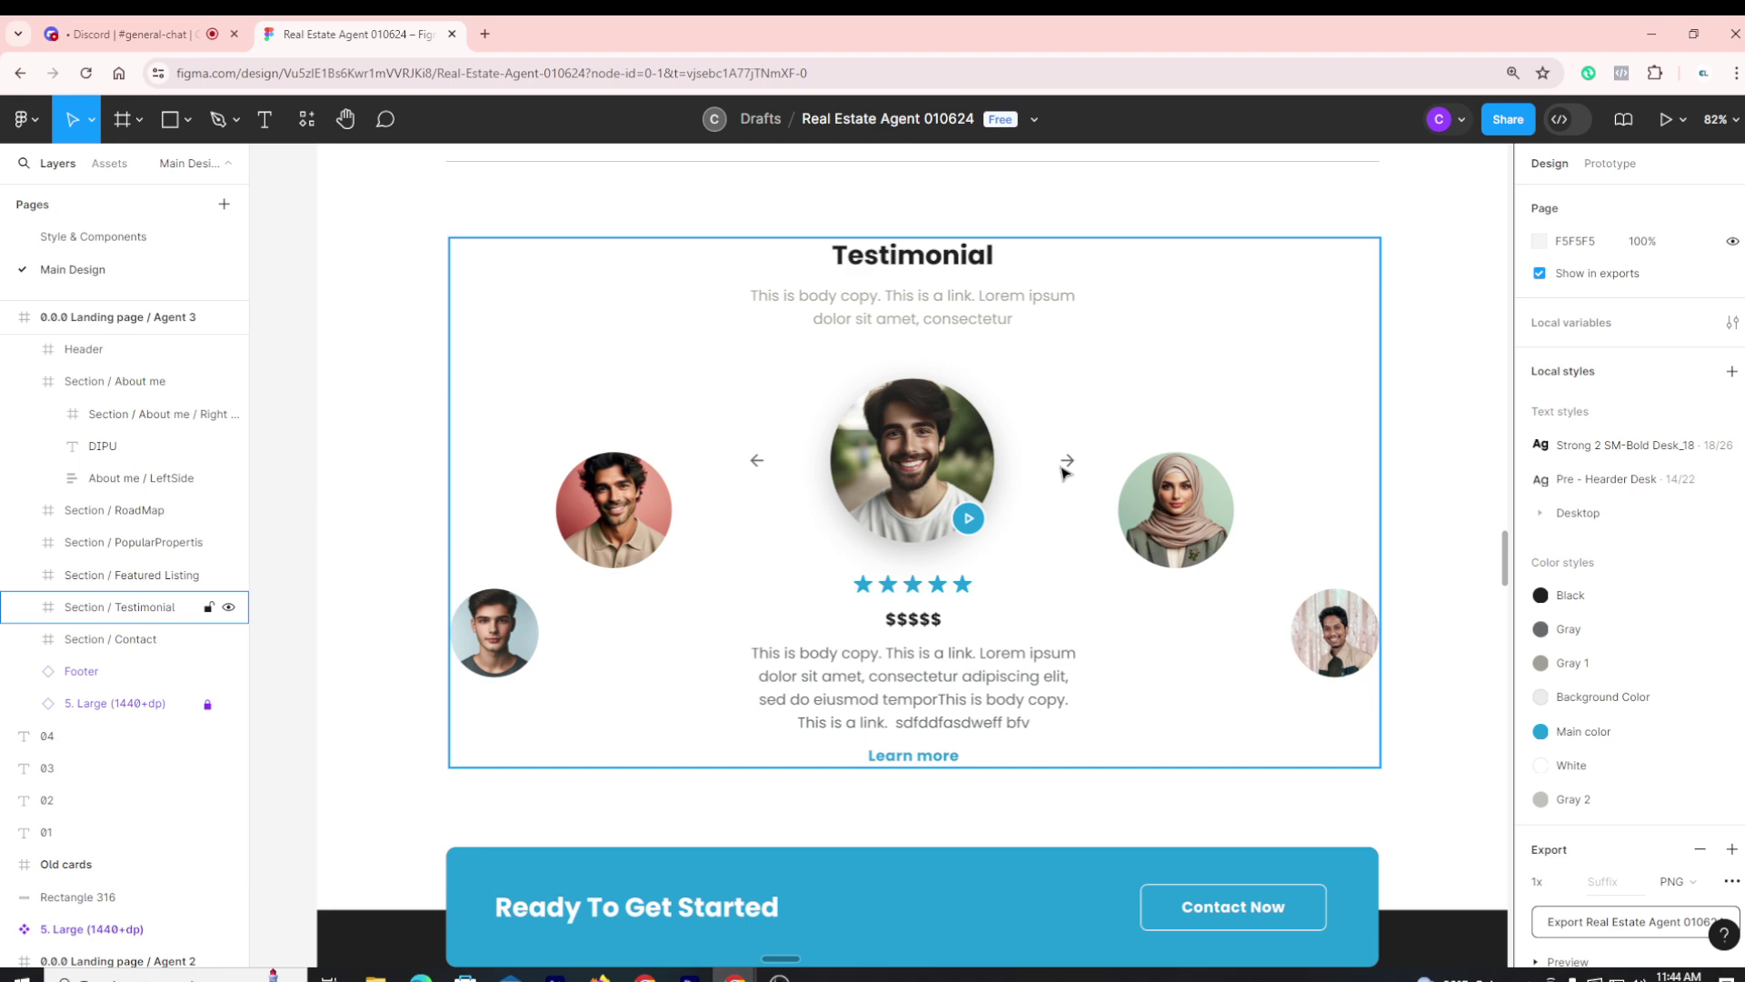
scroll(1046, 502, "down", 1)
scroll(1045, 505, "up", 1)
scroll(1041, 507, "down", 1)
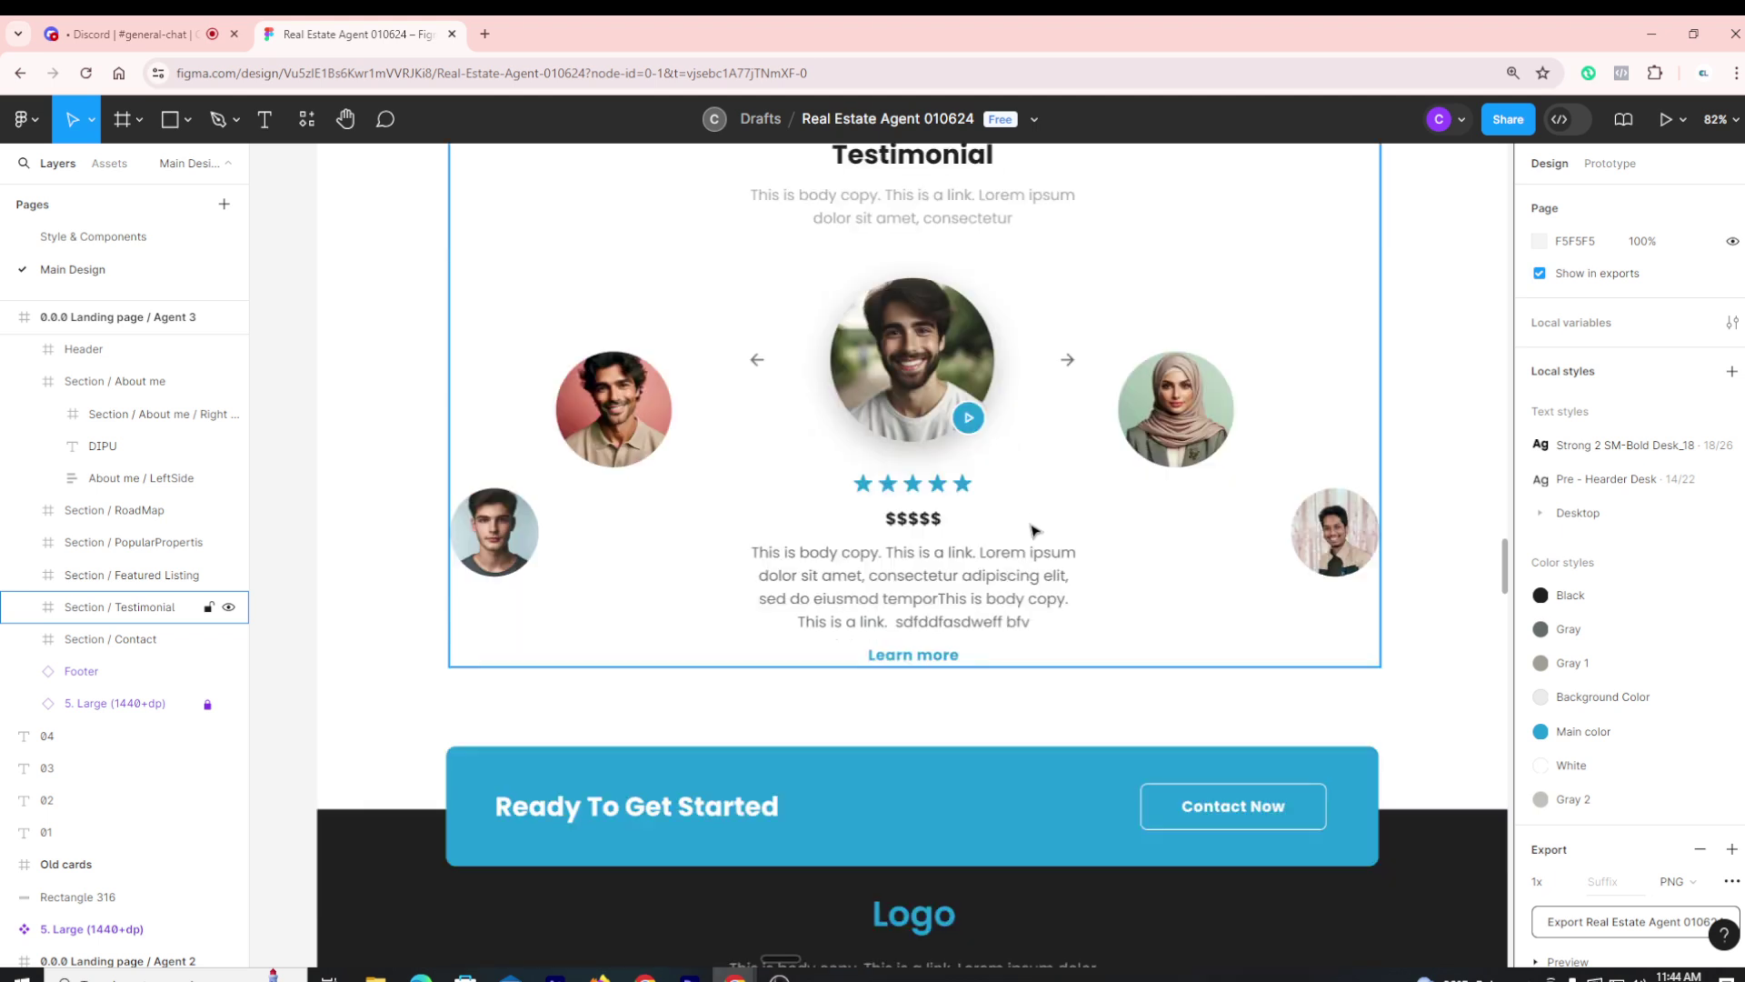
Check how Agent 3's Ready To Get Started contact banner overlaps the dark footer with its logo and social icons
scroll(1042, 509, "down", 2)
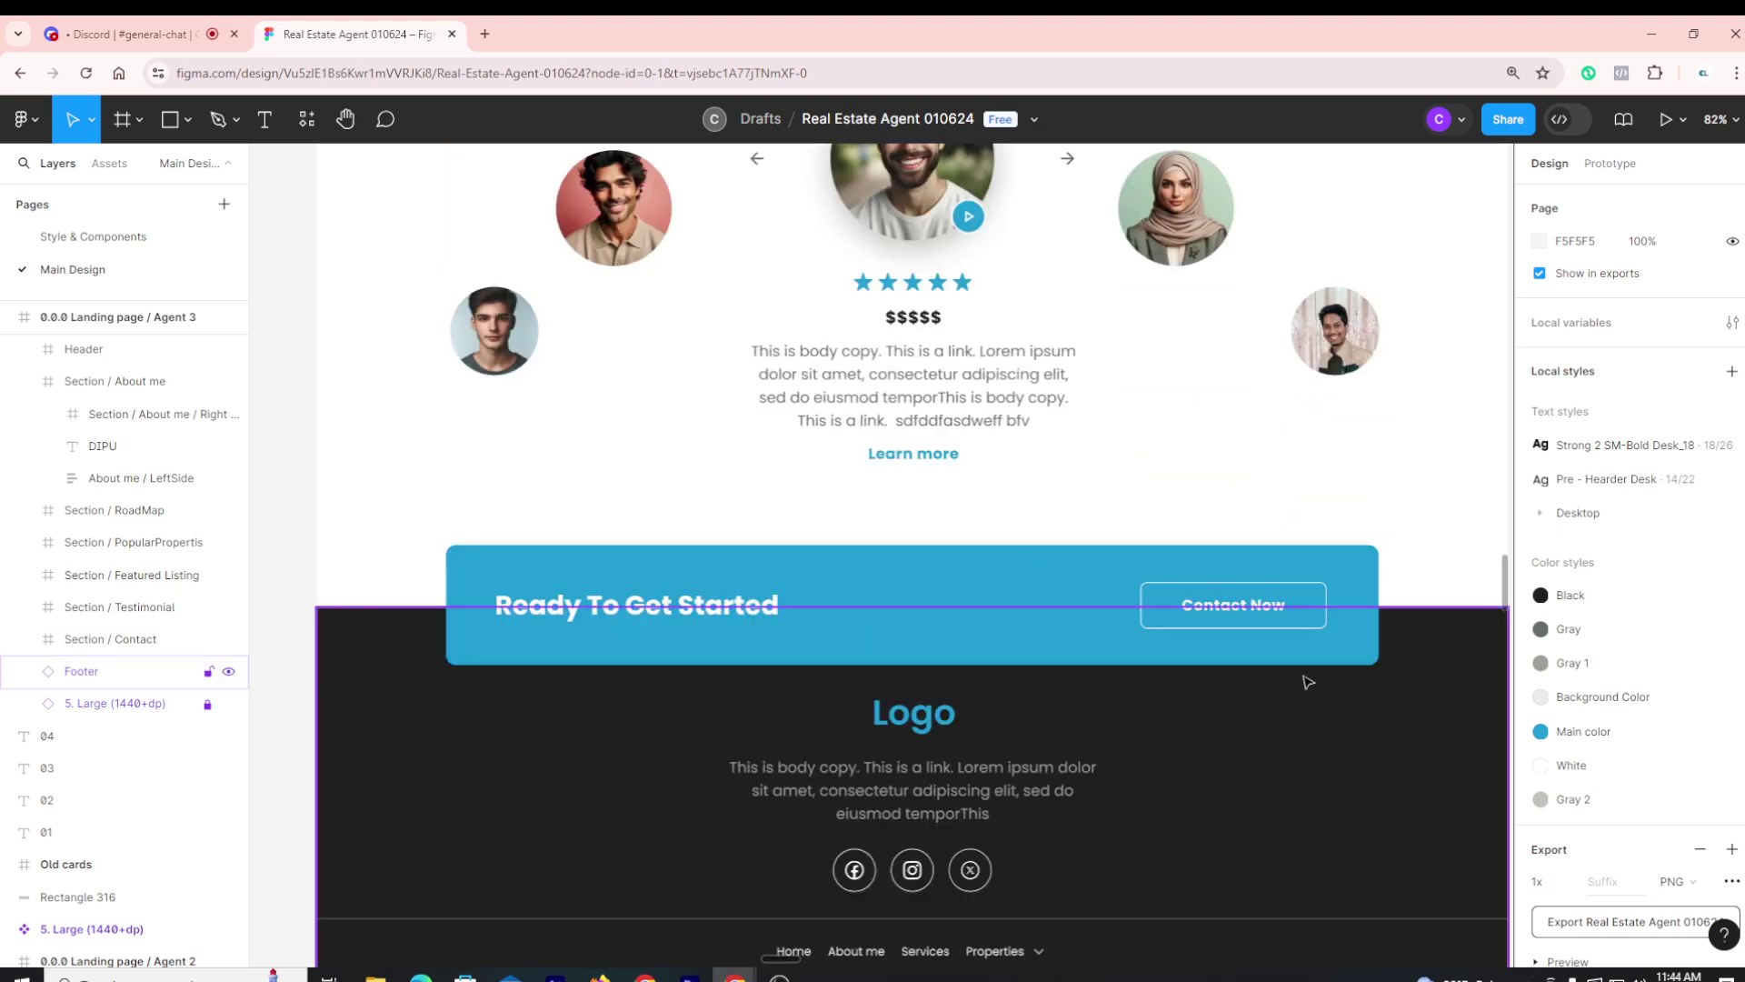
scroll(1030, 644, "down", 2)
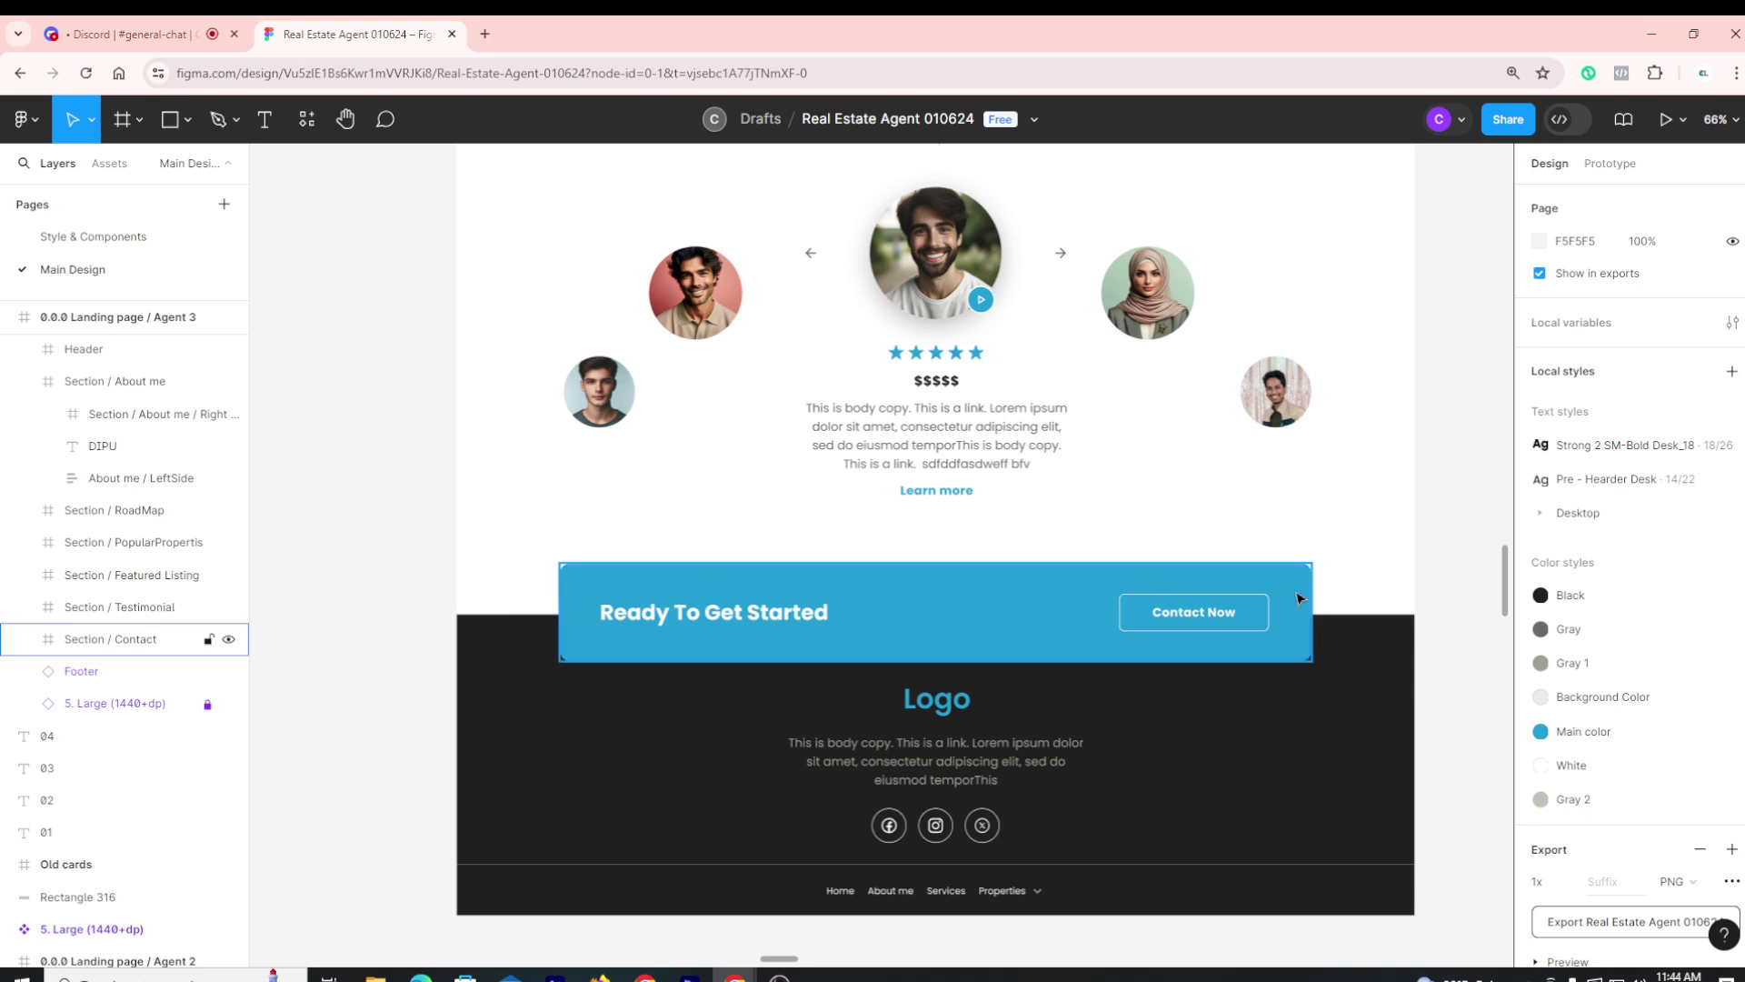
scroll(886, 788, "down", 5)
Examine the Enovative layout's Landing page 5, focusing on its rounded navigation bar and centred hero heading
scroll(860, 822, "up", 10)
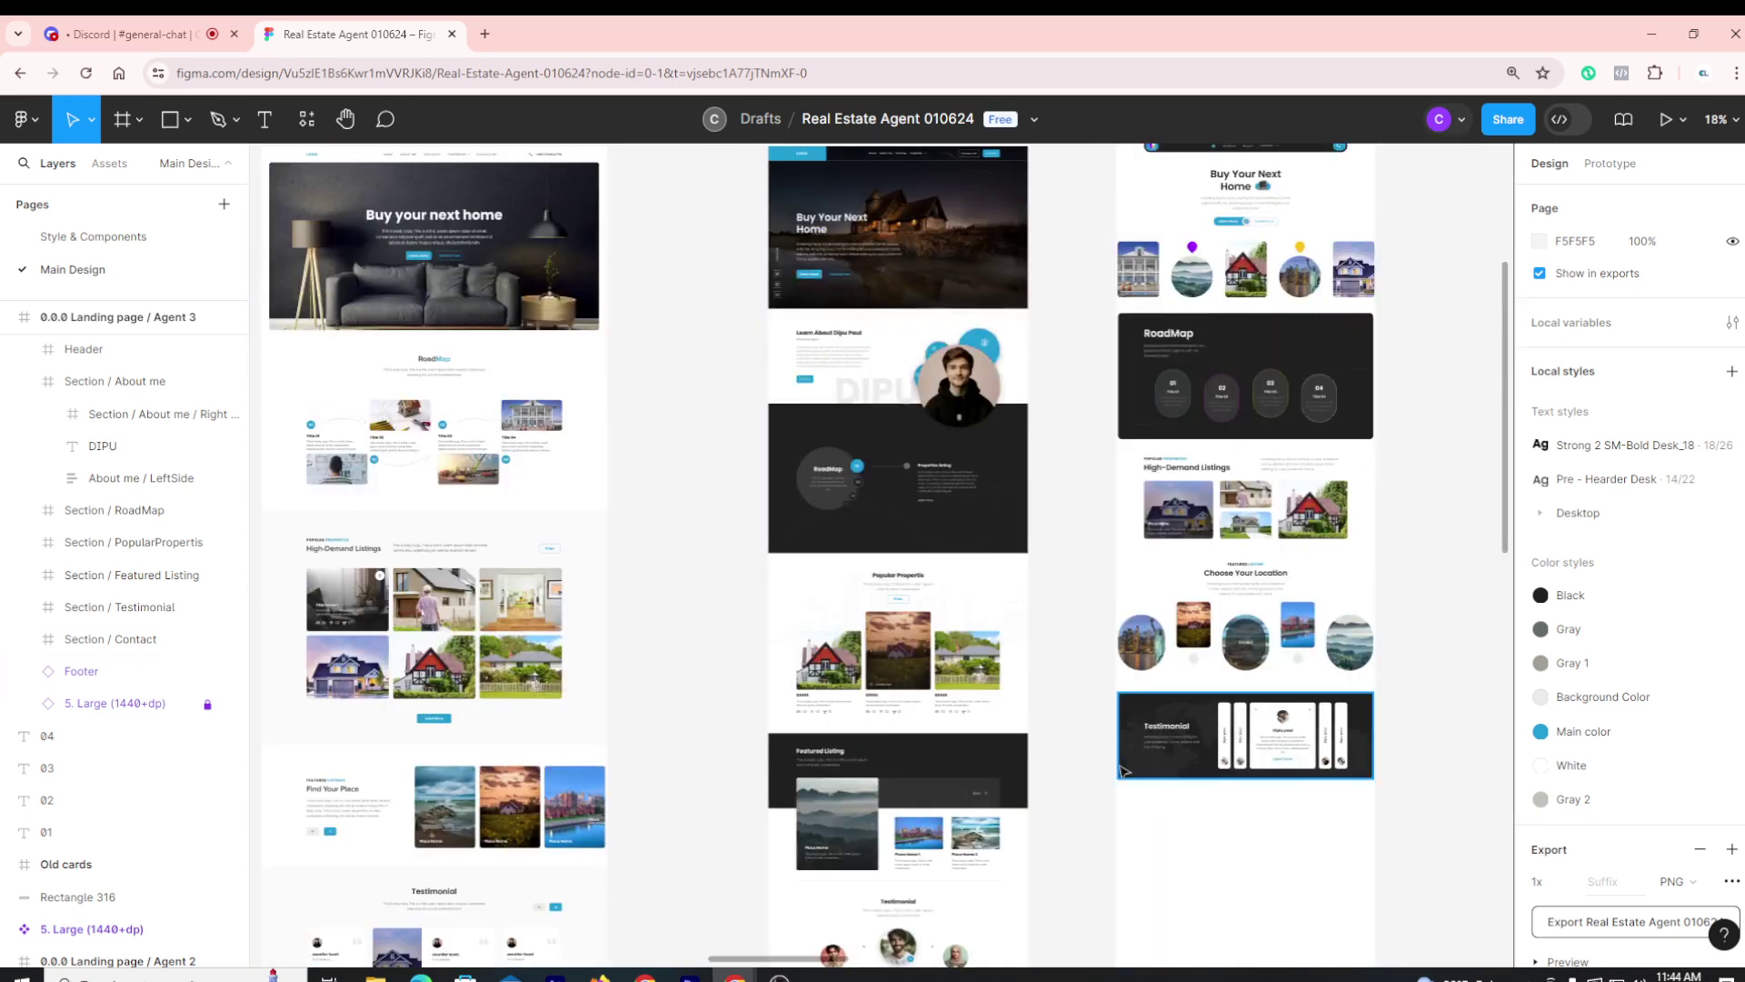
scroll(1446, 540, "up", 3)
scroll(1445, 540, "up", 3)
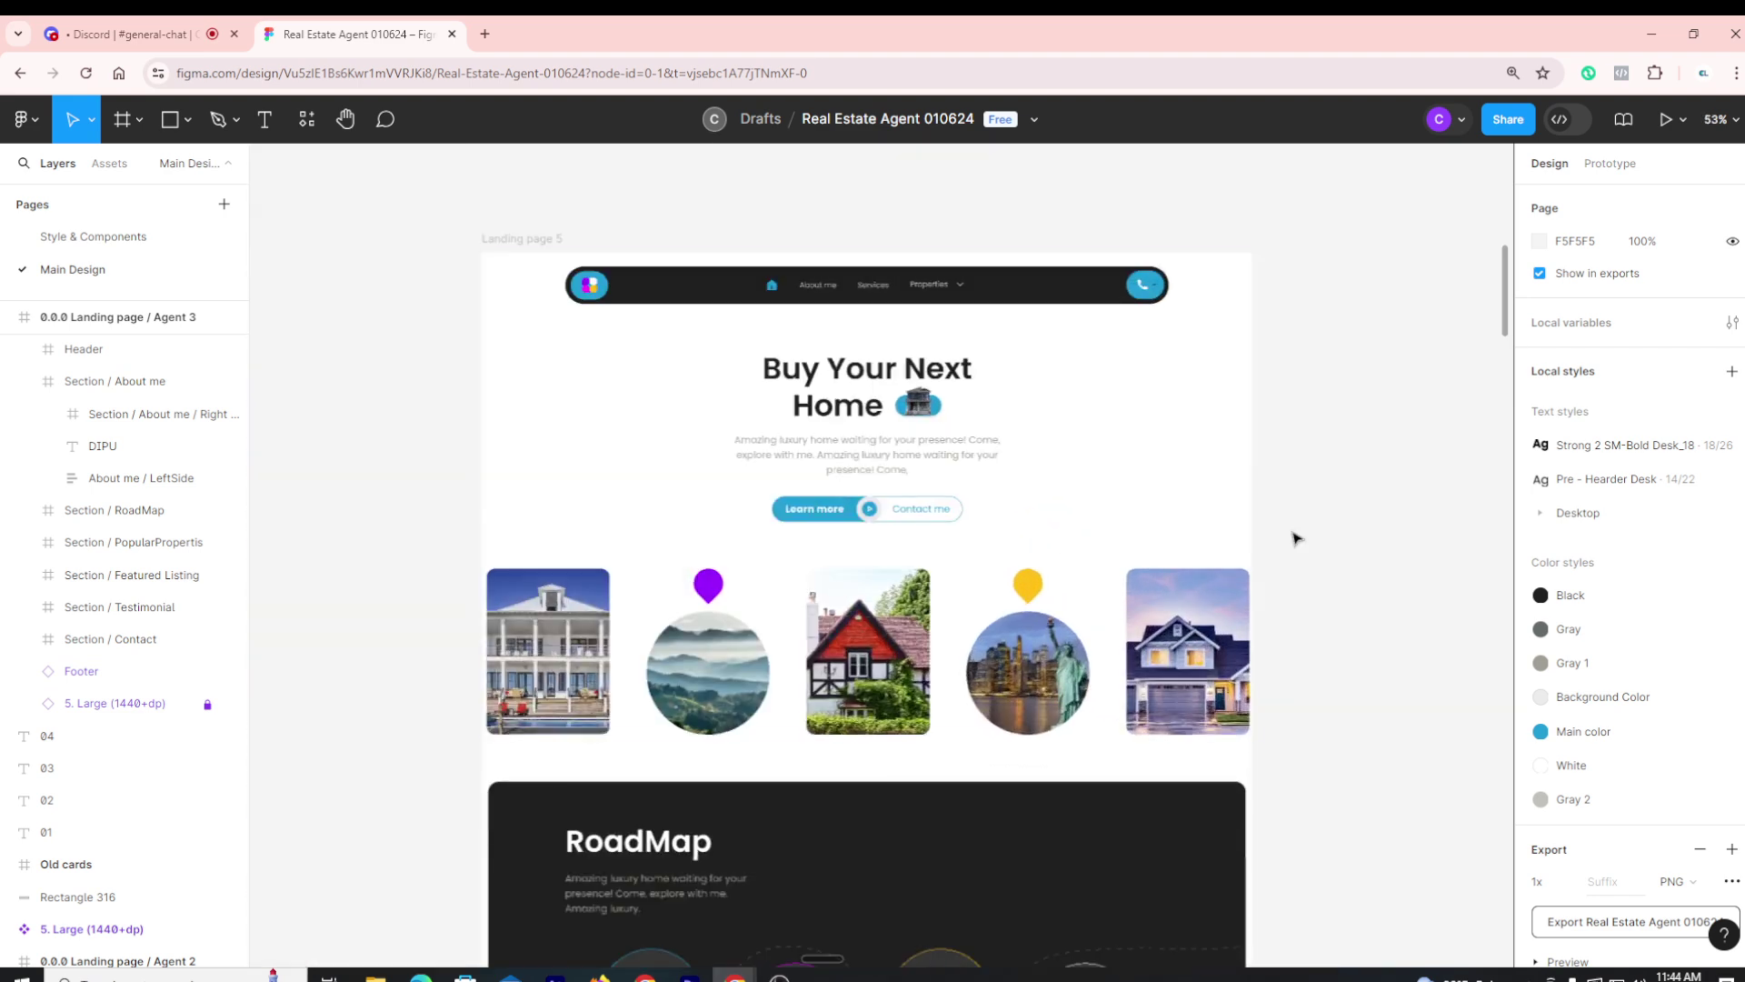
scroll(662, 537, "up", 2)
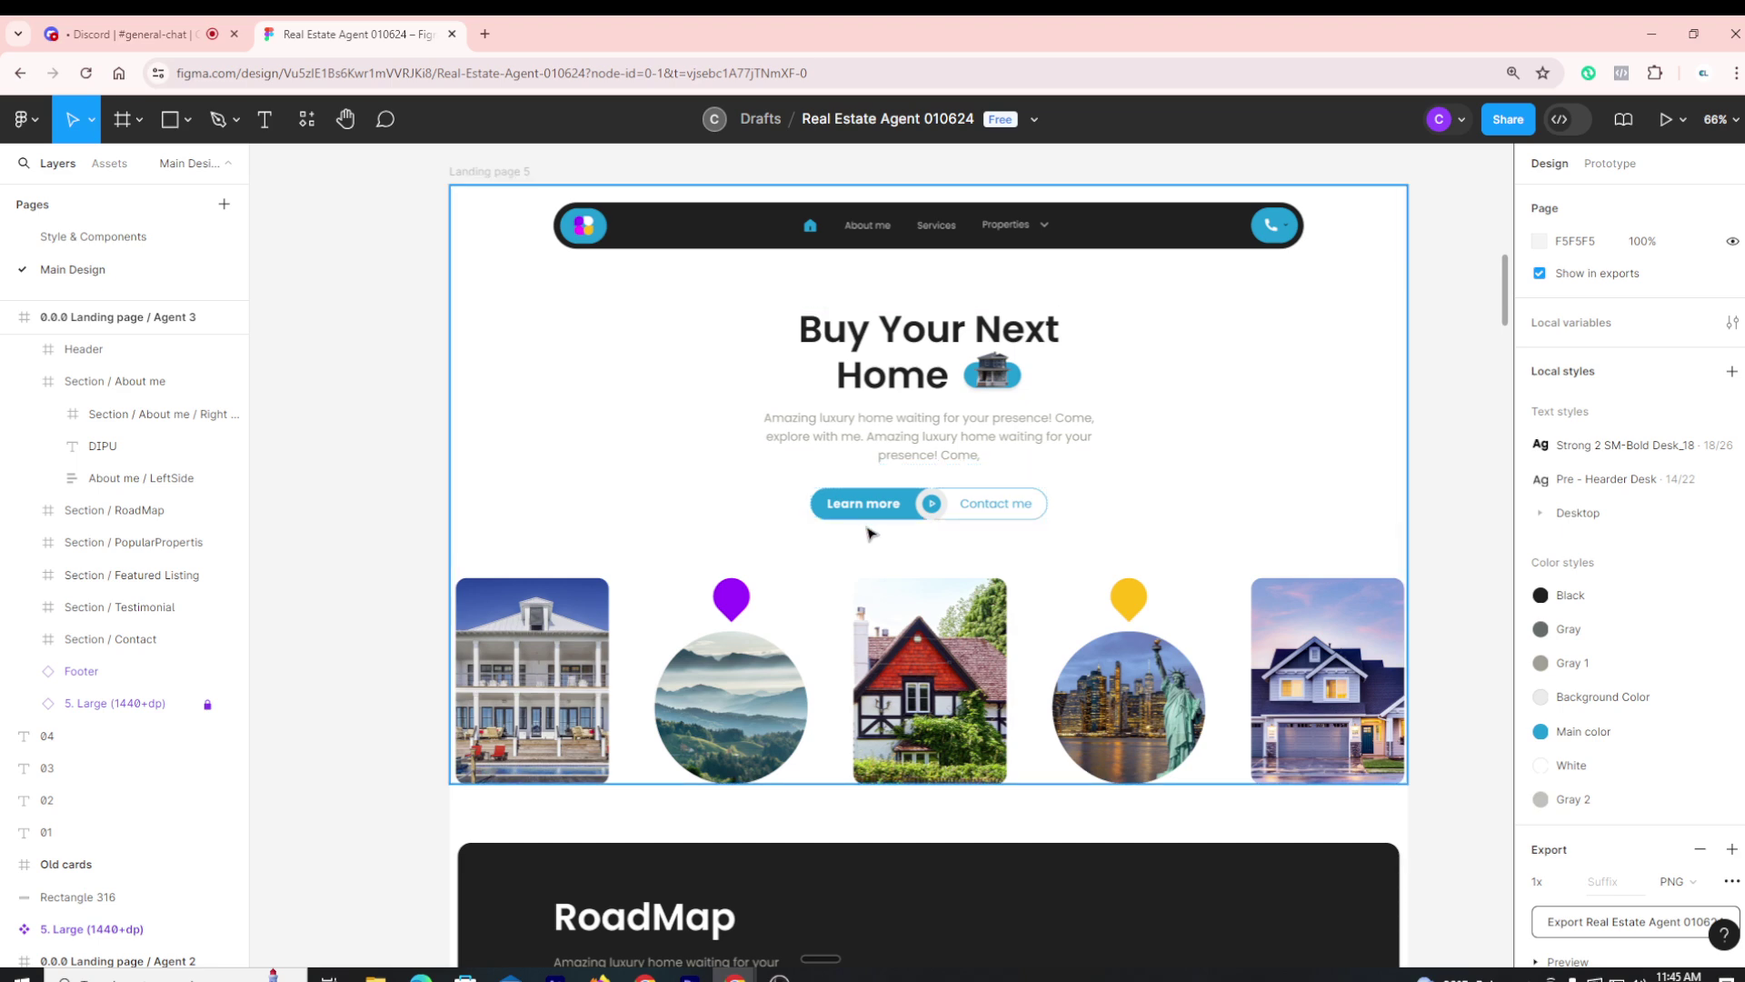
scroll(1400, 433, "up", 2)
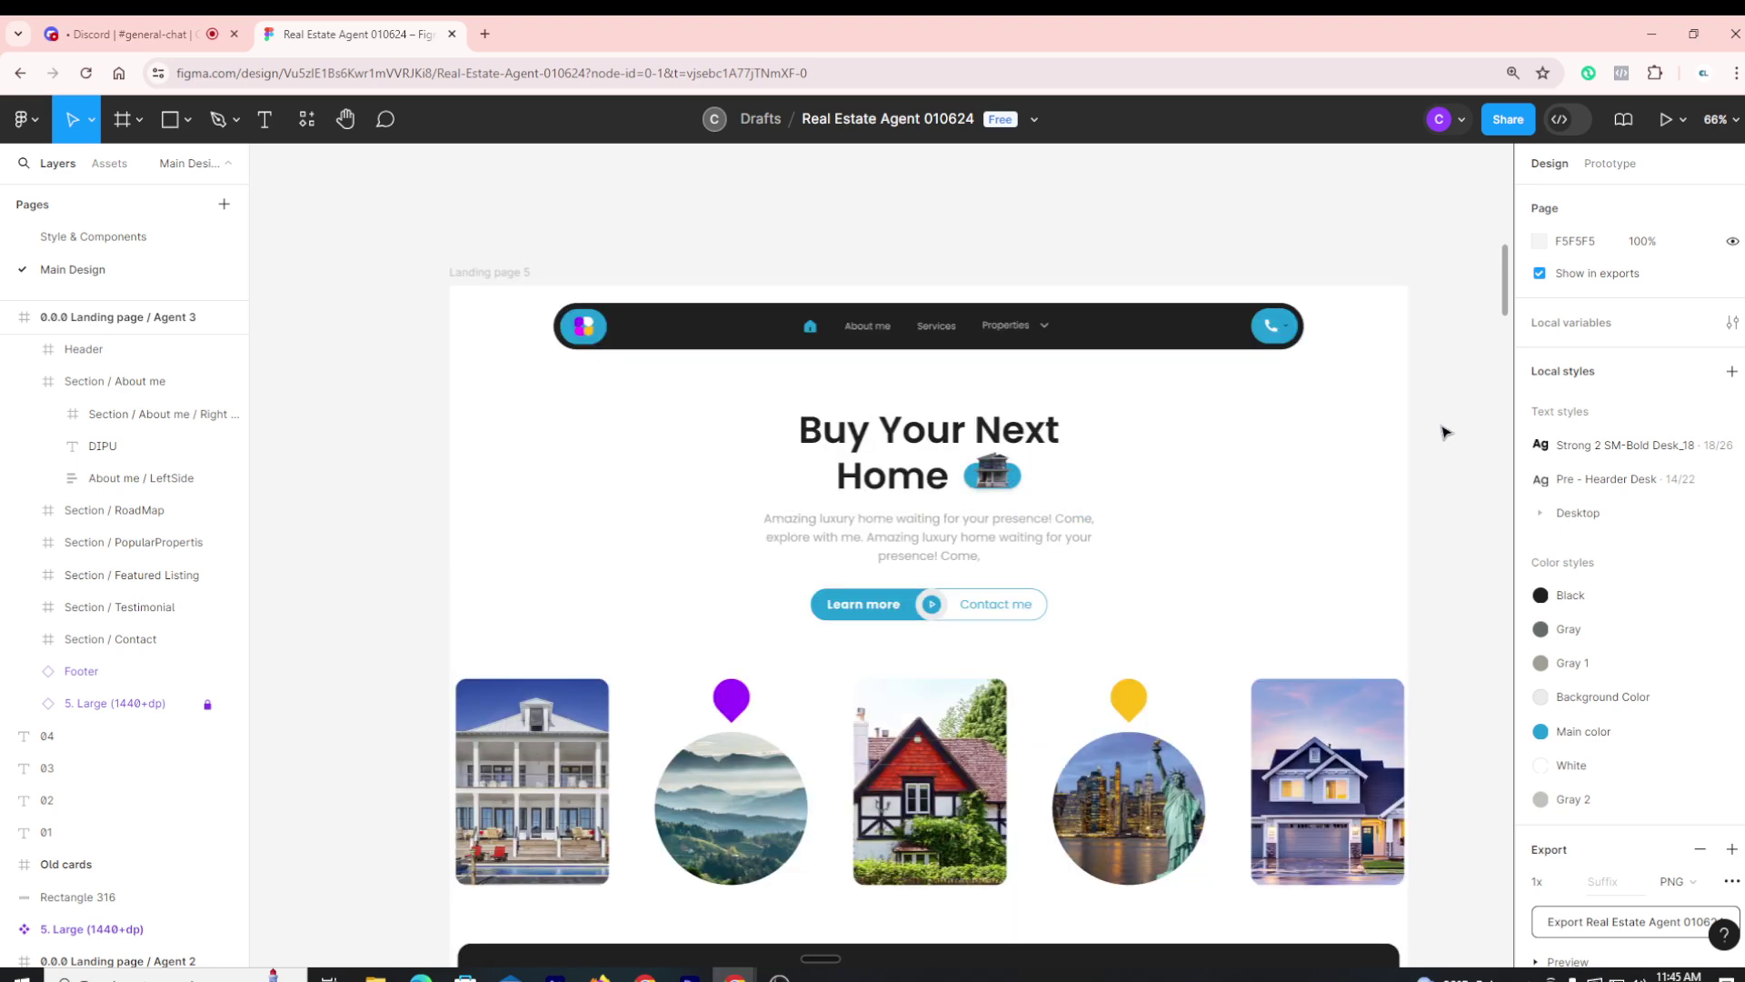
scroll(1446, 432, "up", 1)
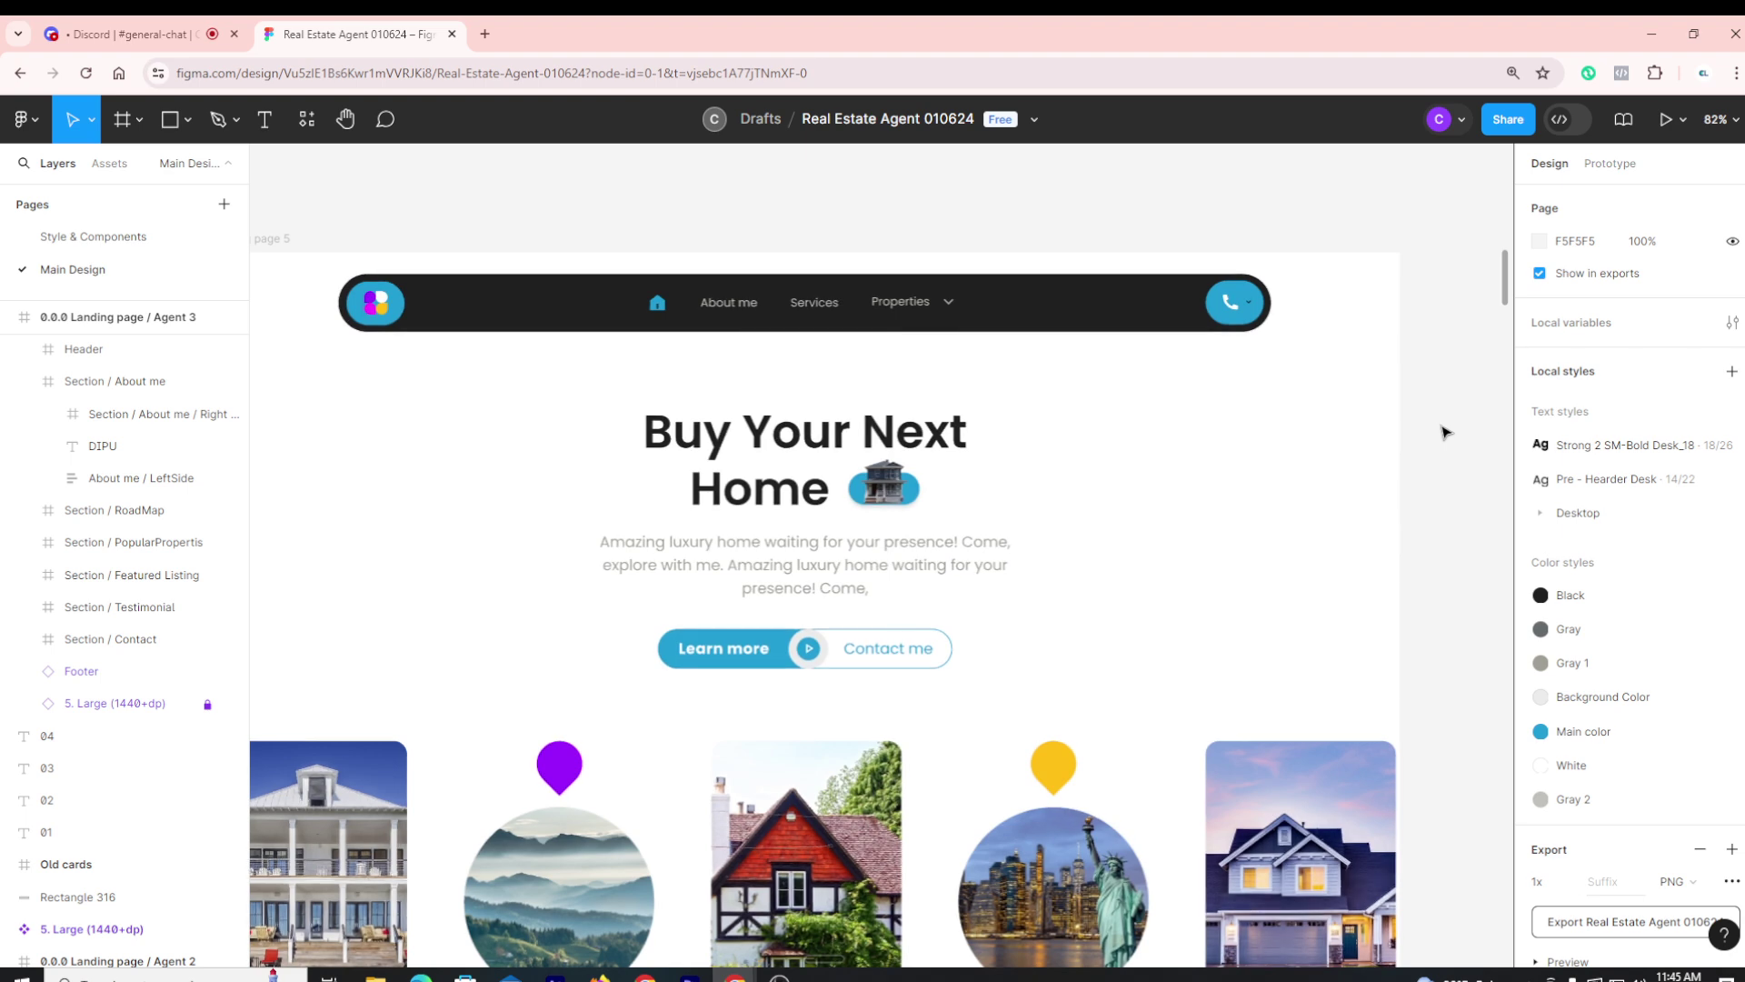
scroll(1446, 434, "down", 1)
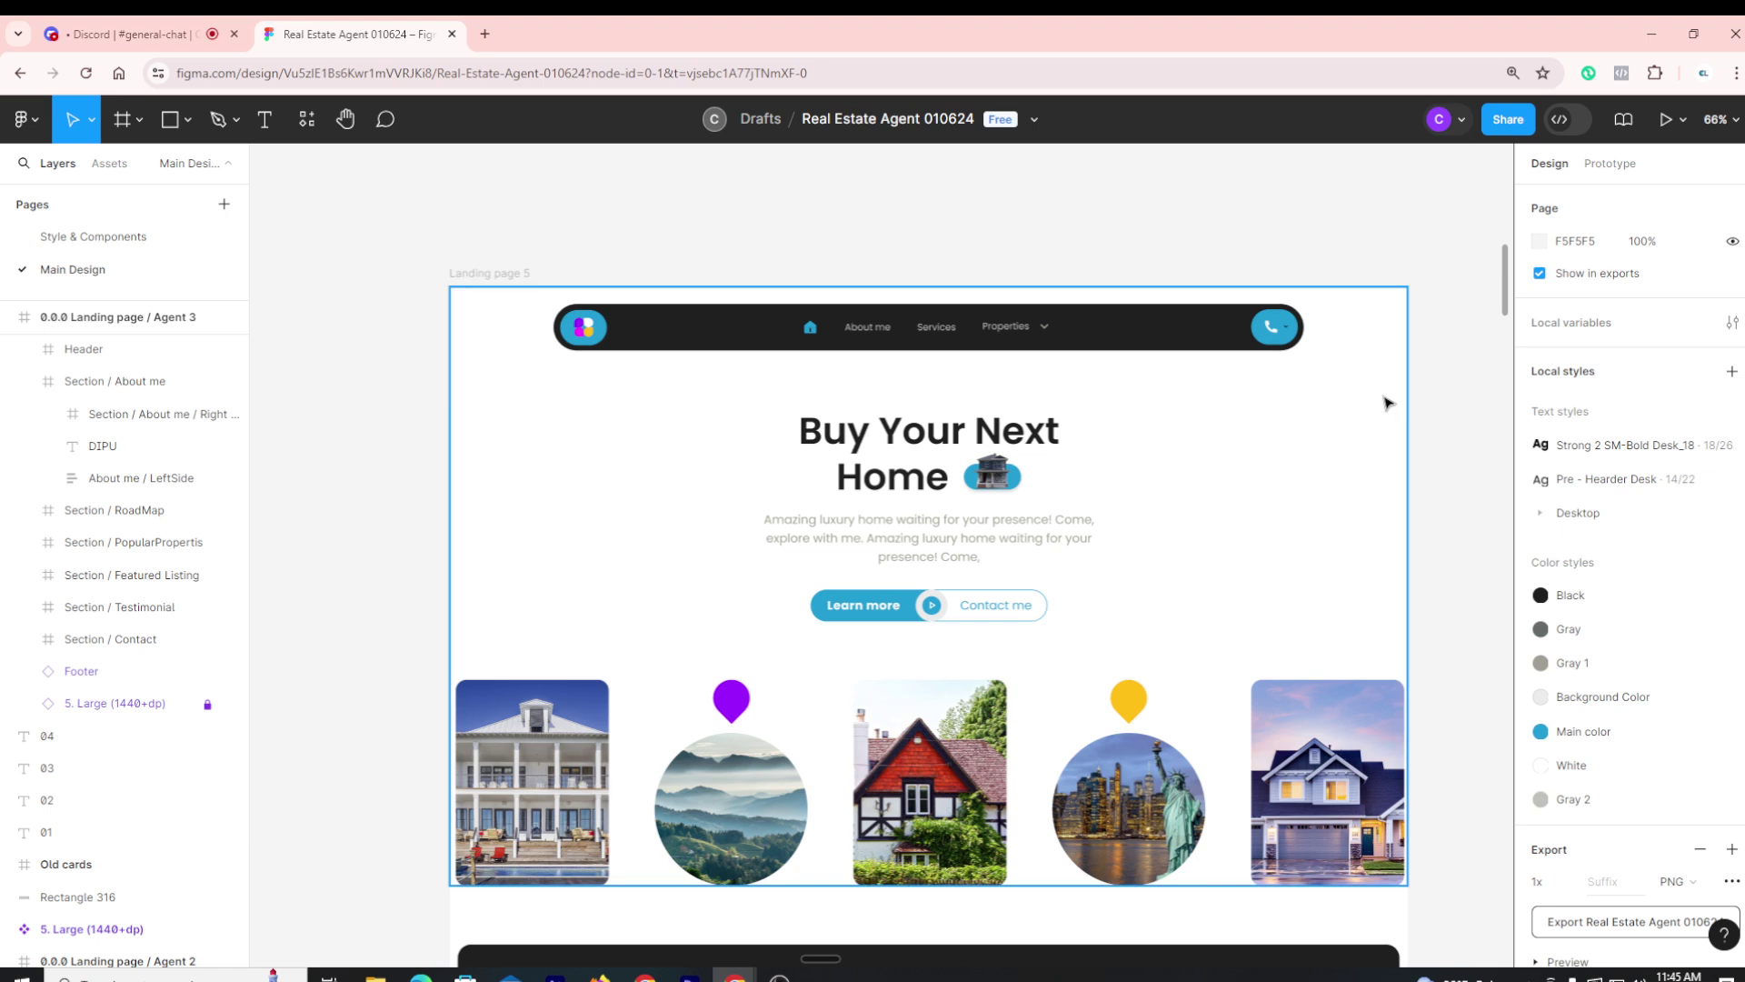
Inspect the Landing page 5 hero text up close, including the house image in the heading and the joined Learn more and Contact me buttons
scroll(1382, 397, "down", 2)
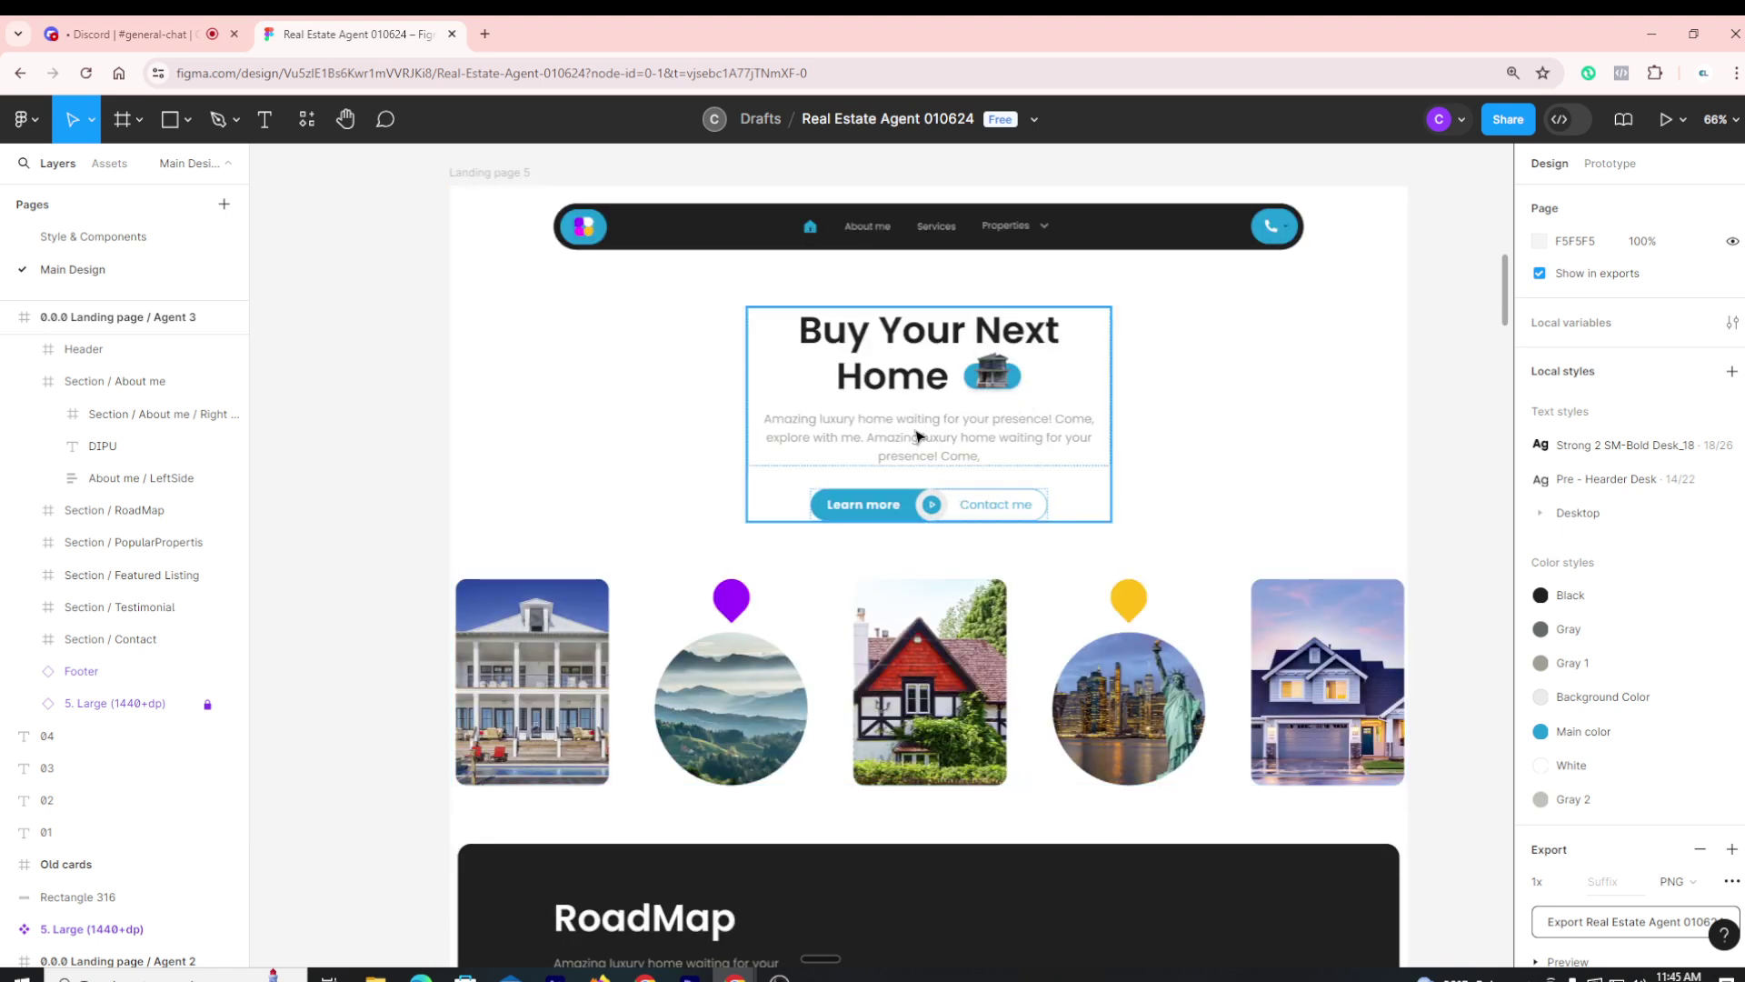
scroll(954, 500, "up", 5)
scroll(919, 545, "up", 2)
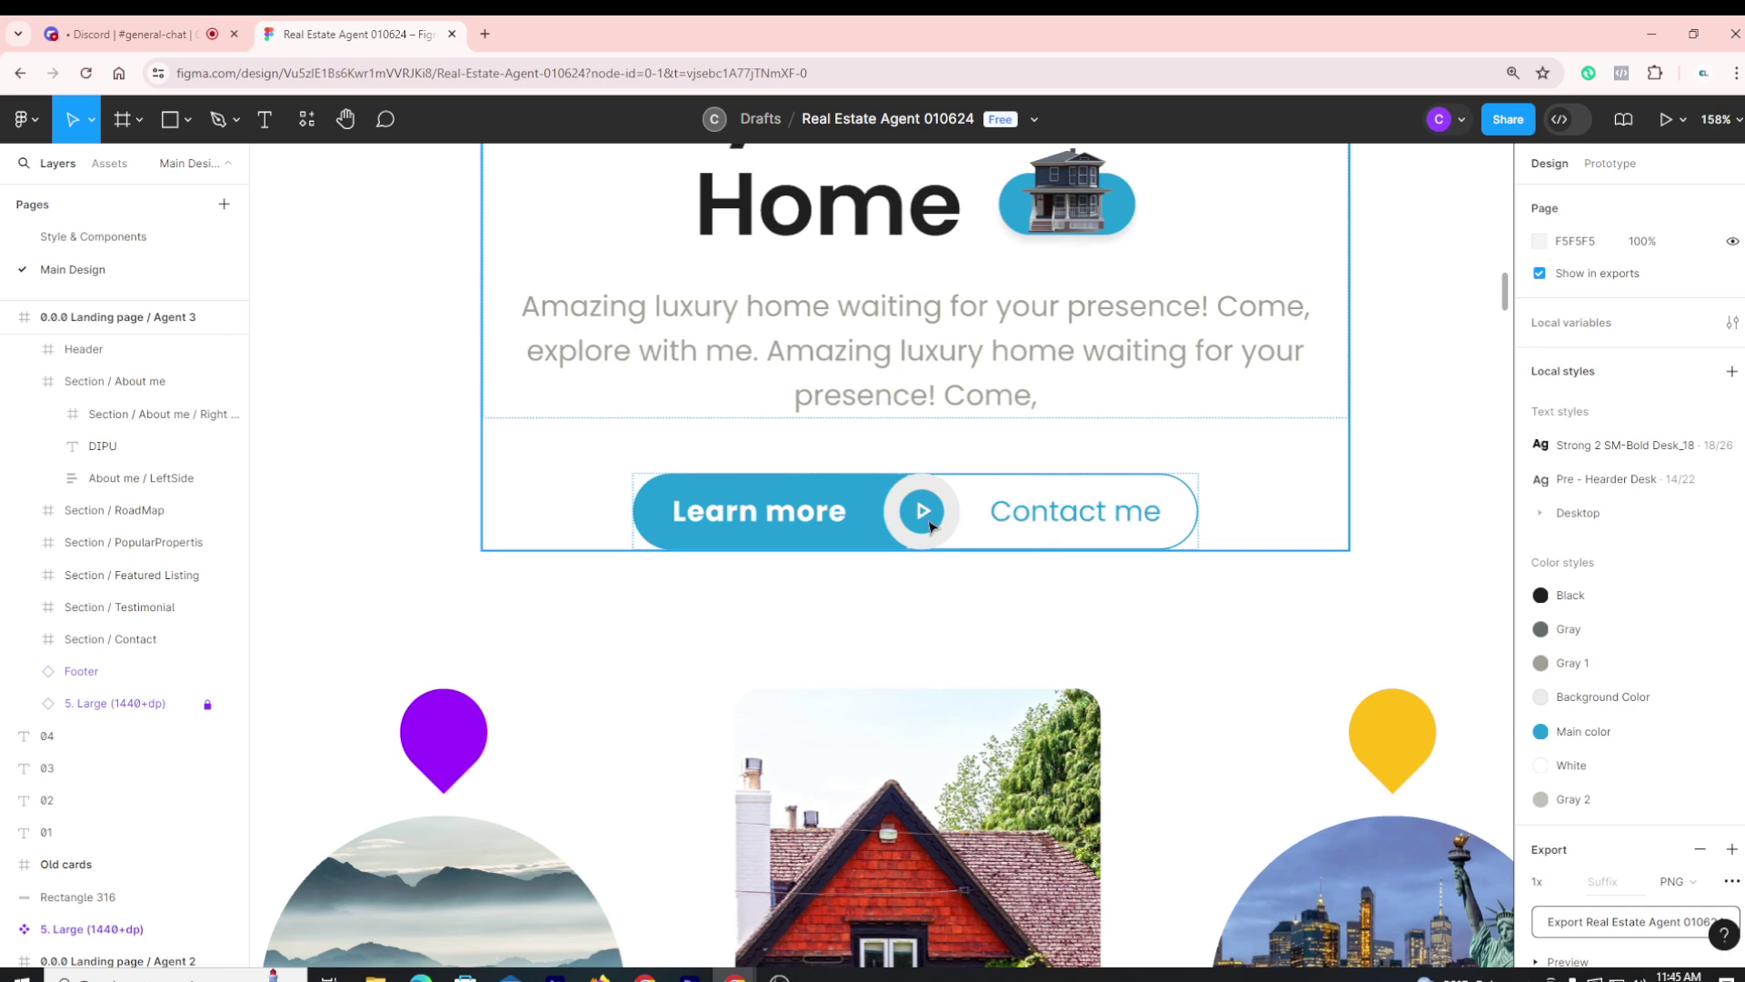
scroll(1173, 545, "down", 2)
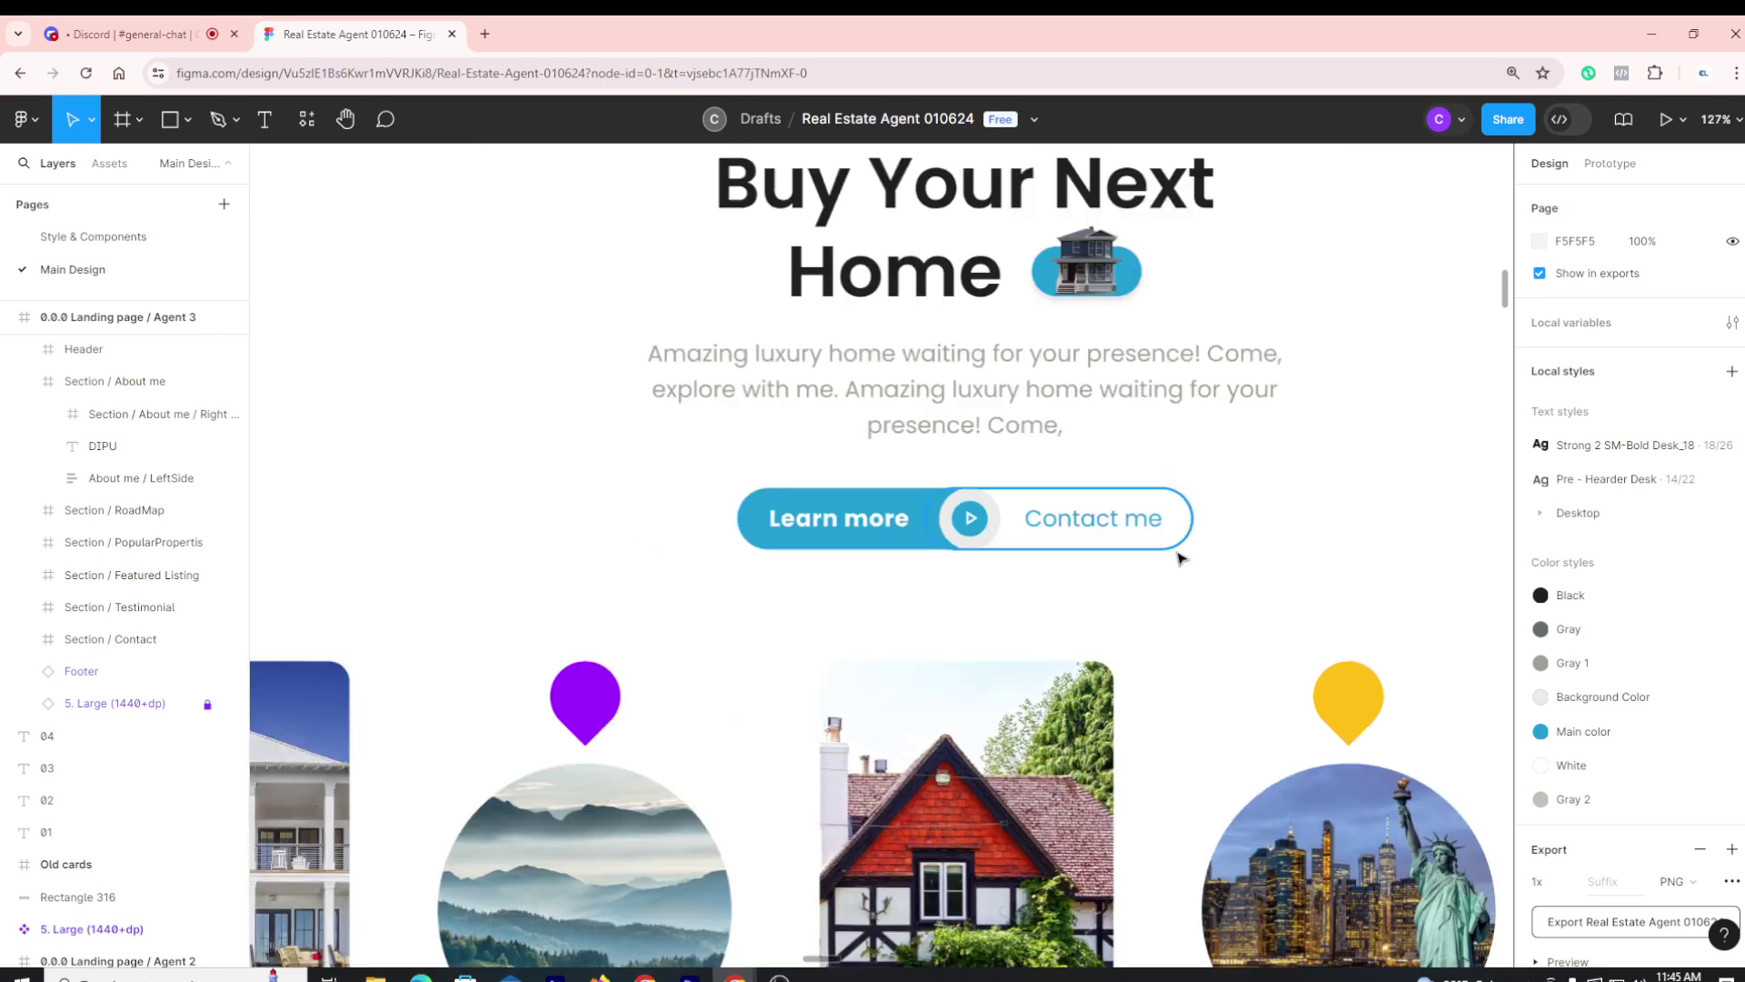
scroll(1009, 577, "down", 3)
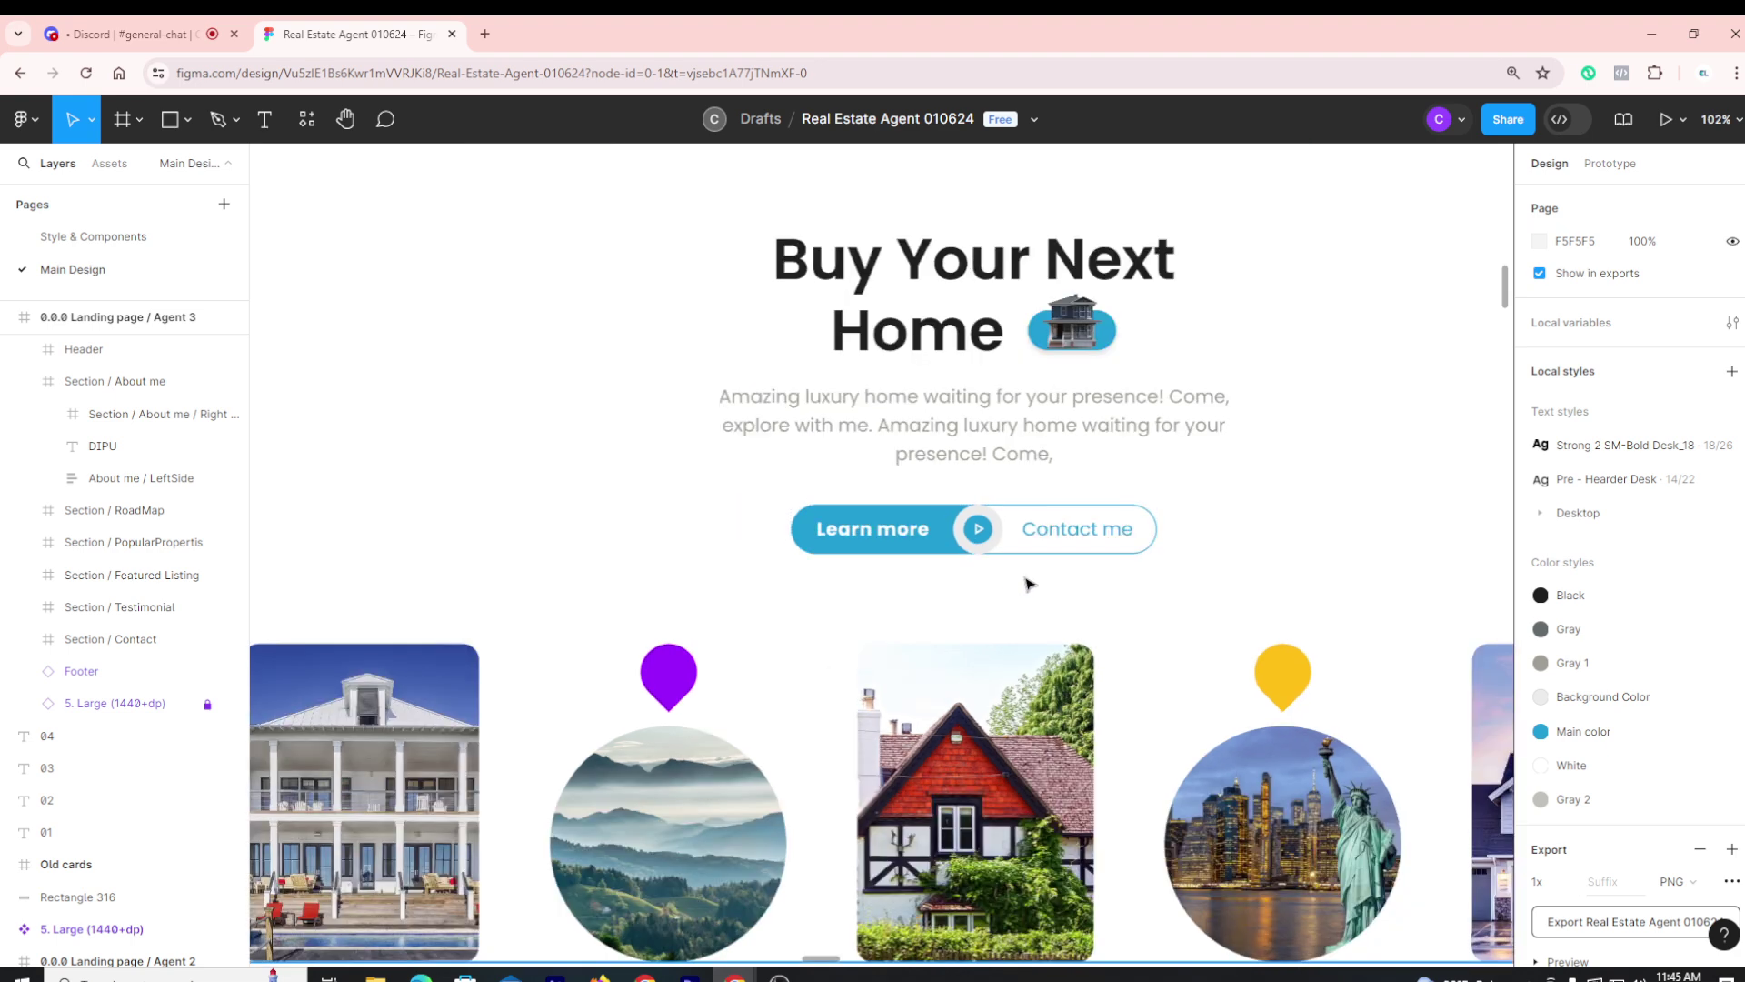
scroll(964, 509, "down", 2)
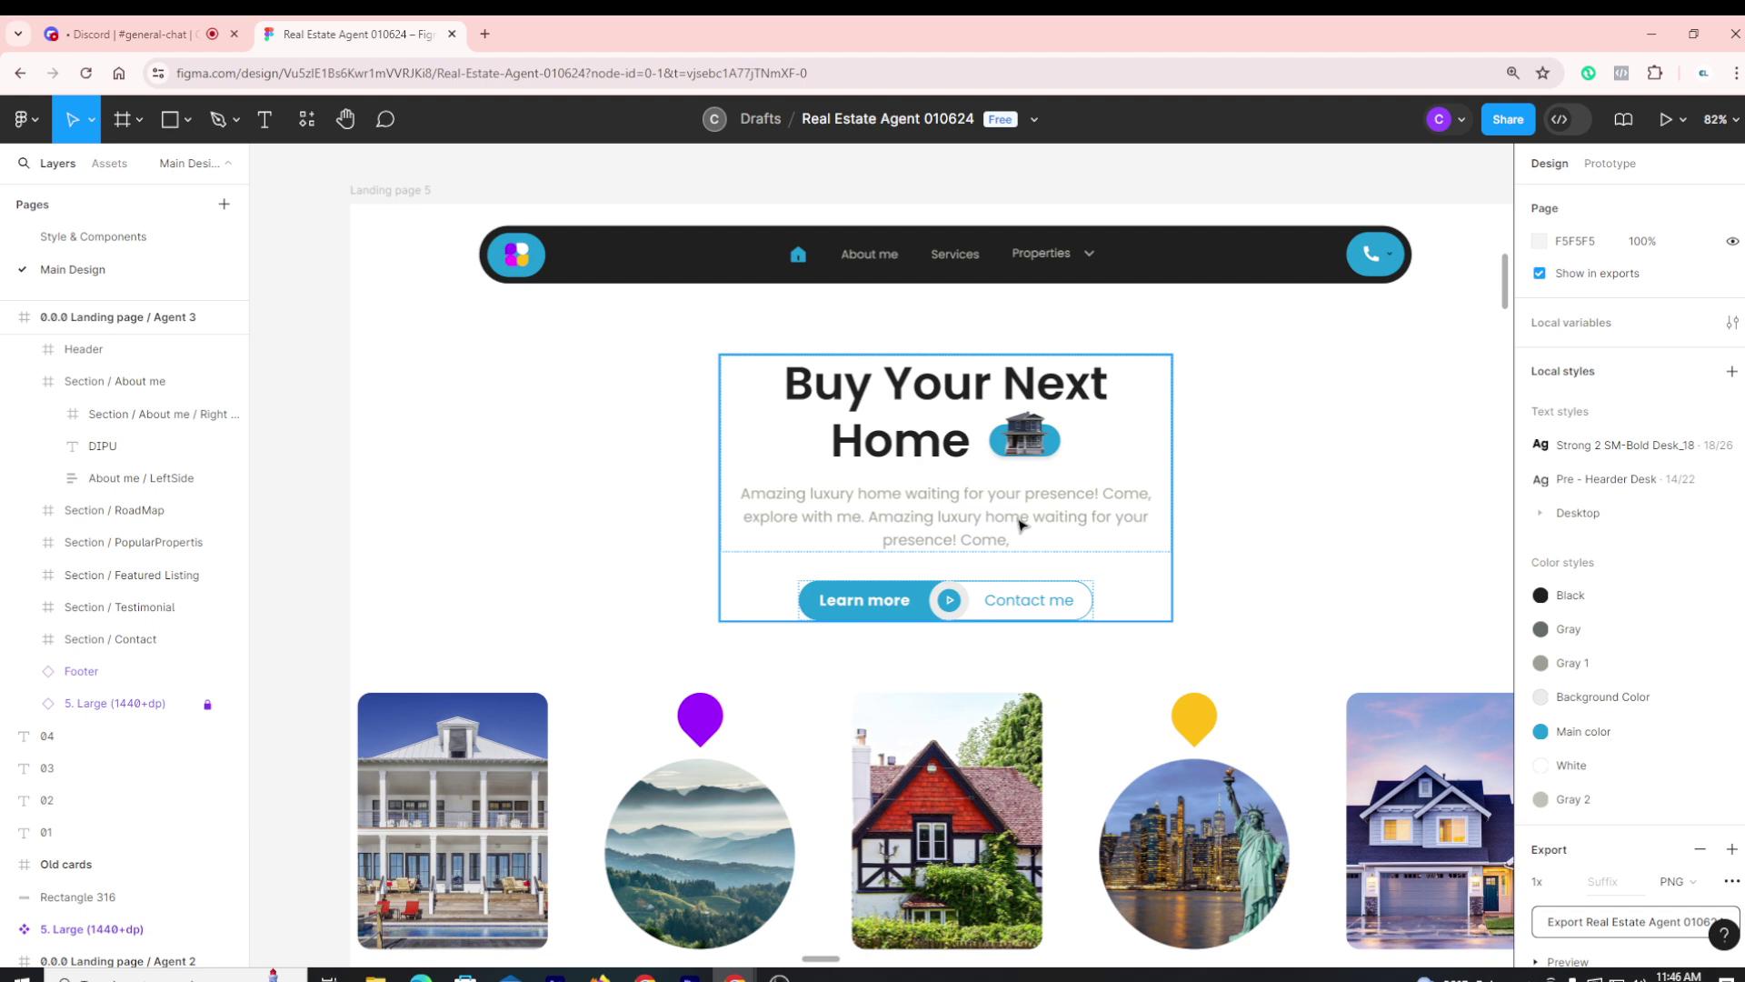
scroll(1020, 523, "down", 2)
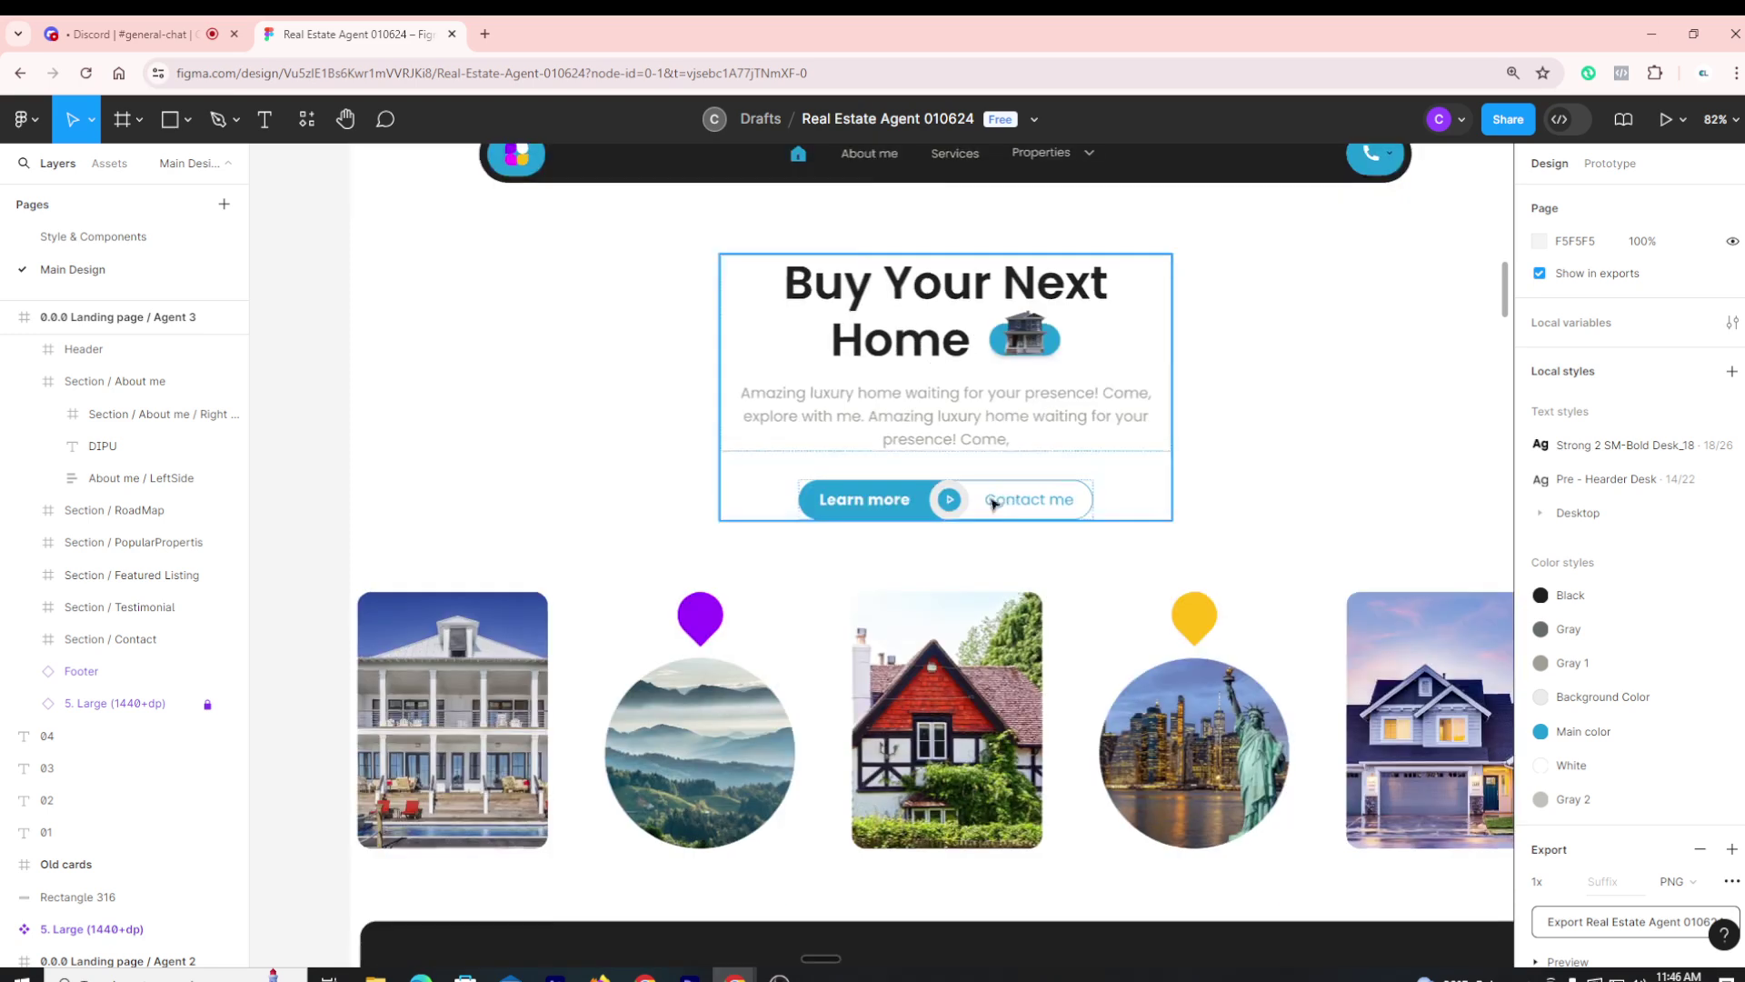
Inspect the properties of the white house rectangle and the circular mountain image in the Landing page 5 hero row
left_click(463, 626)
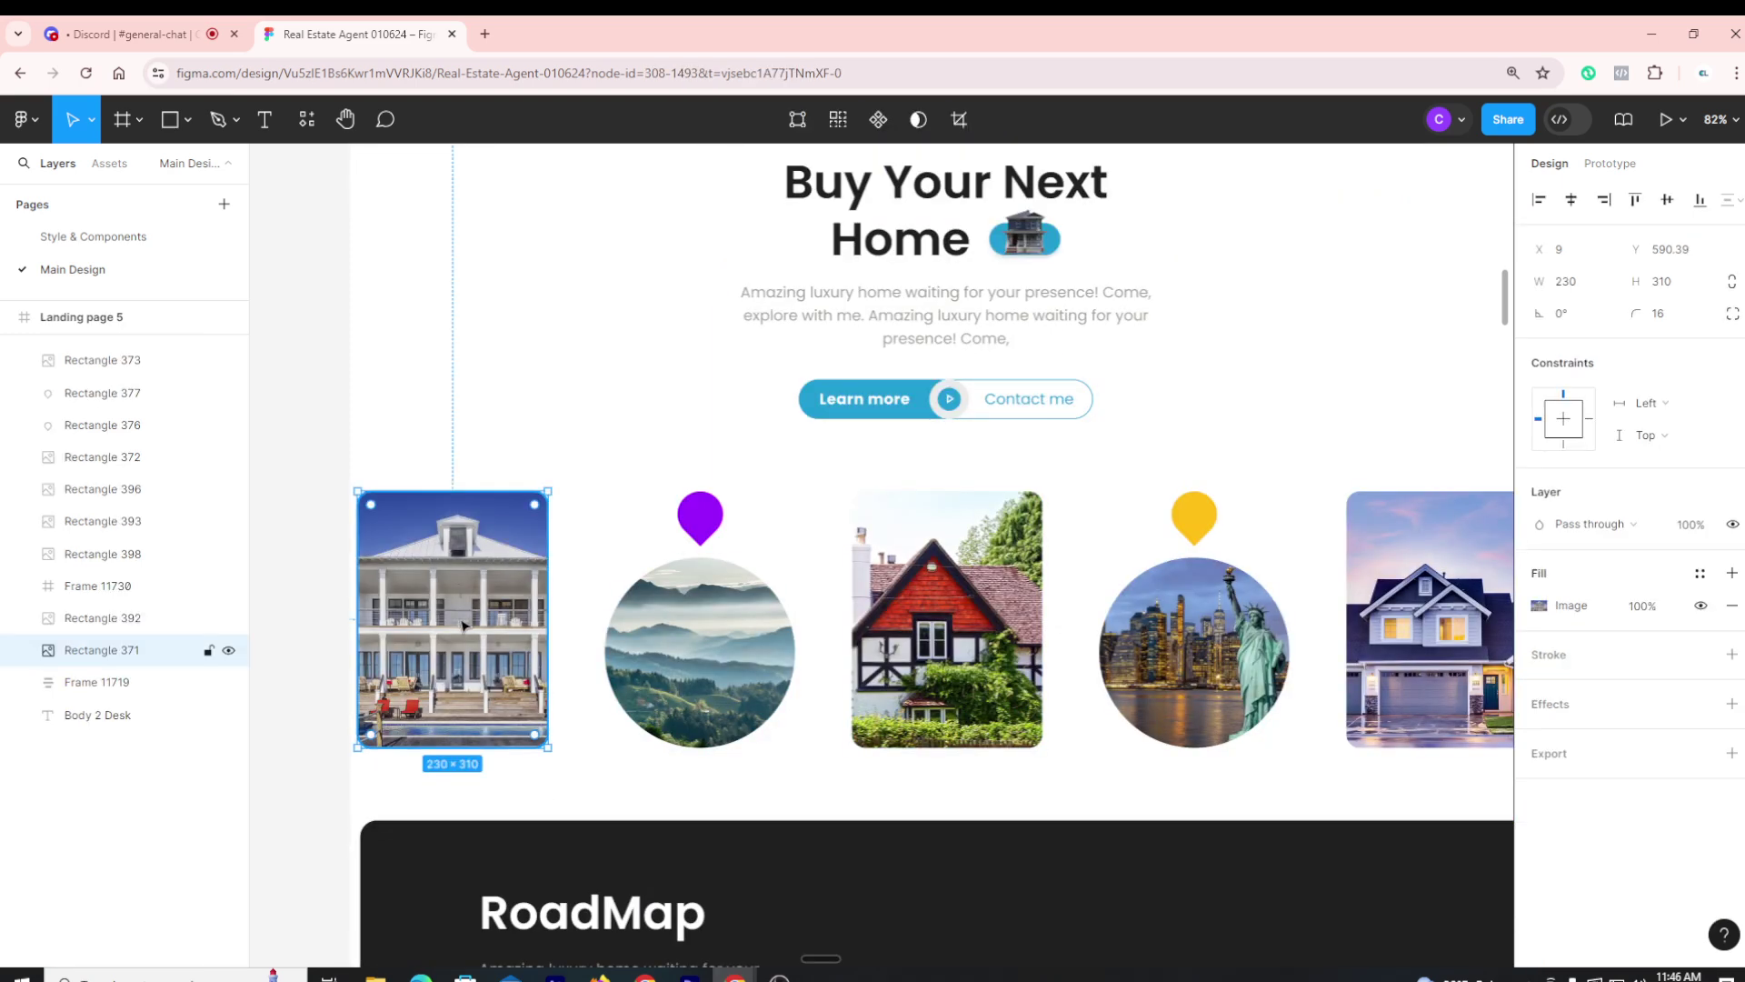
left_click(679, 626)
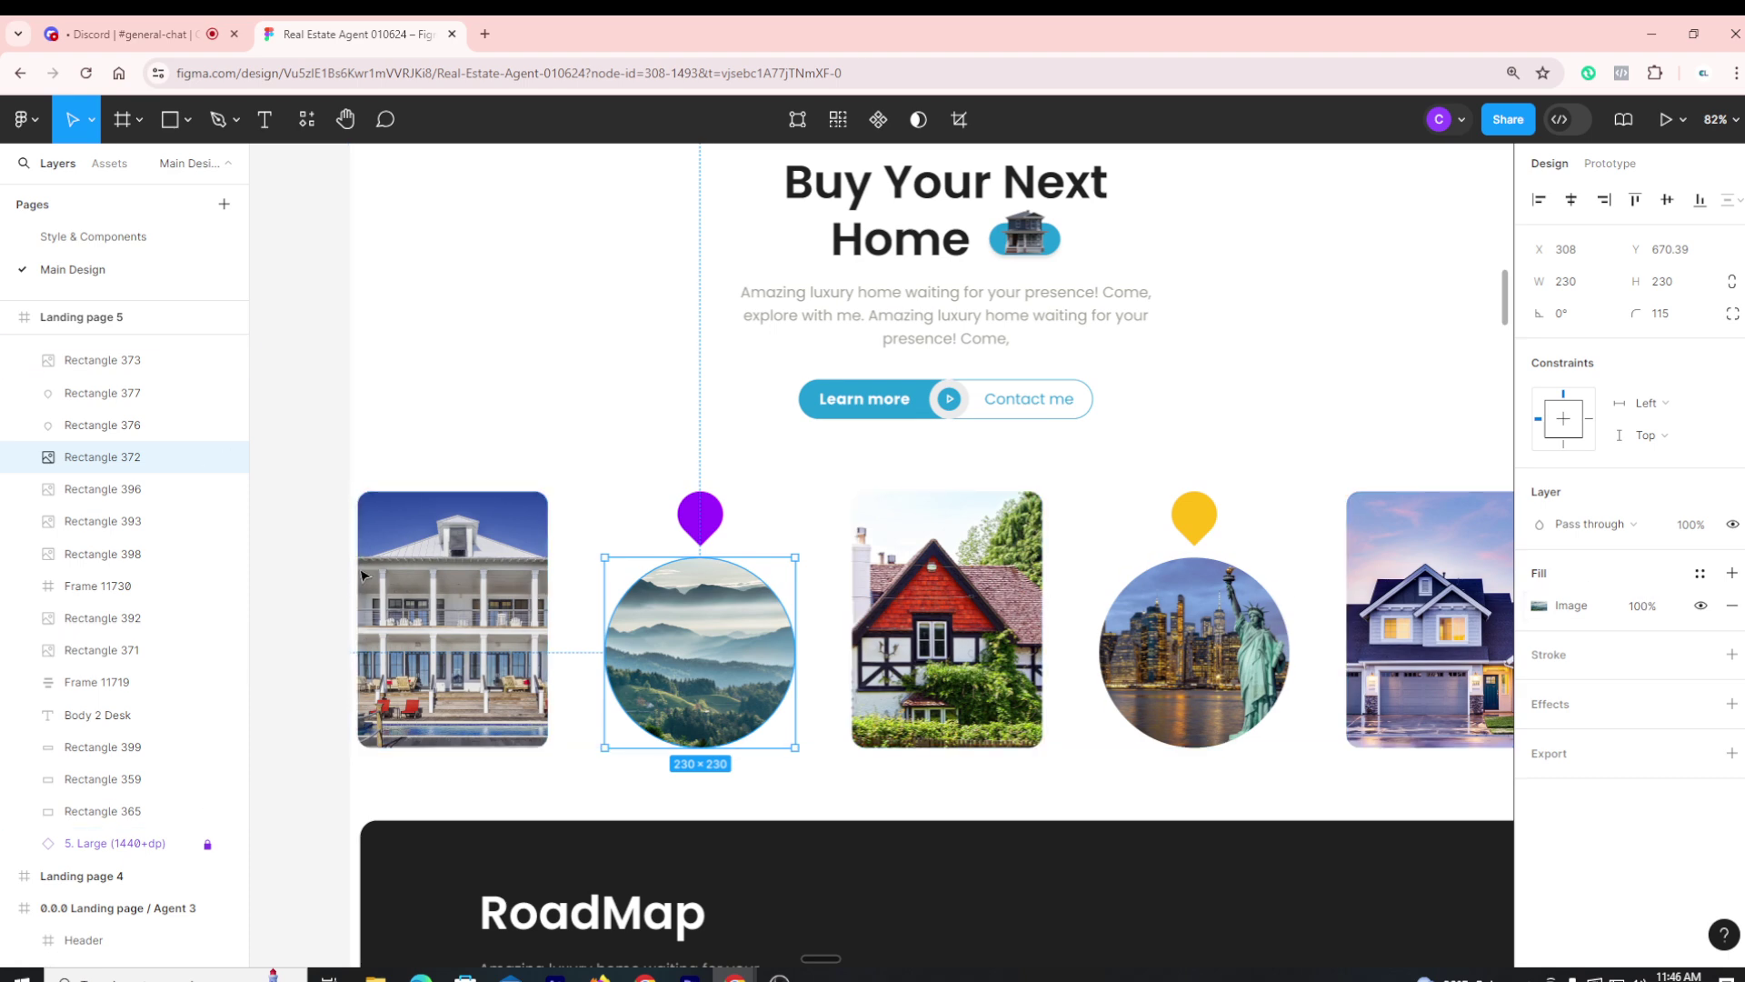
scroll(921, 644, "down", 3)
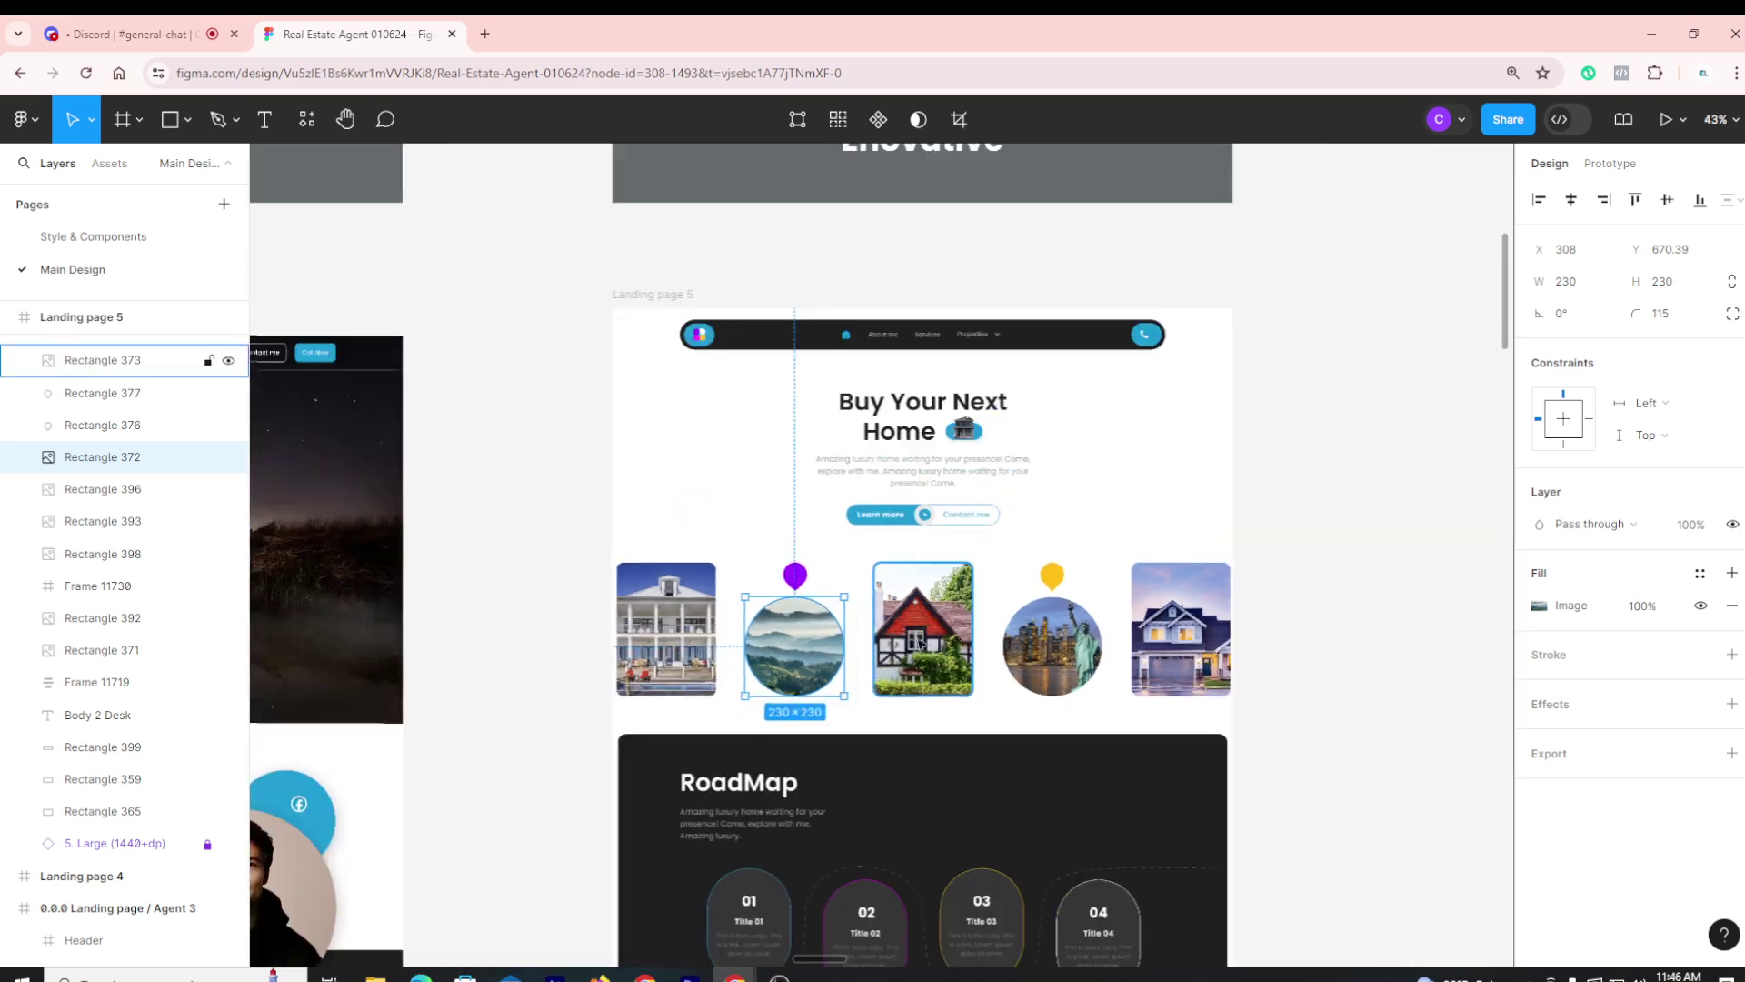
left_click(1430, 612)
left_click_drag(1297, 767, 1383, 729)
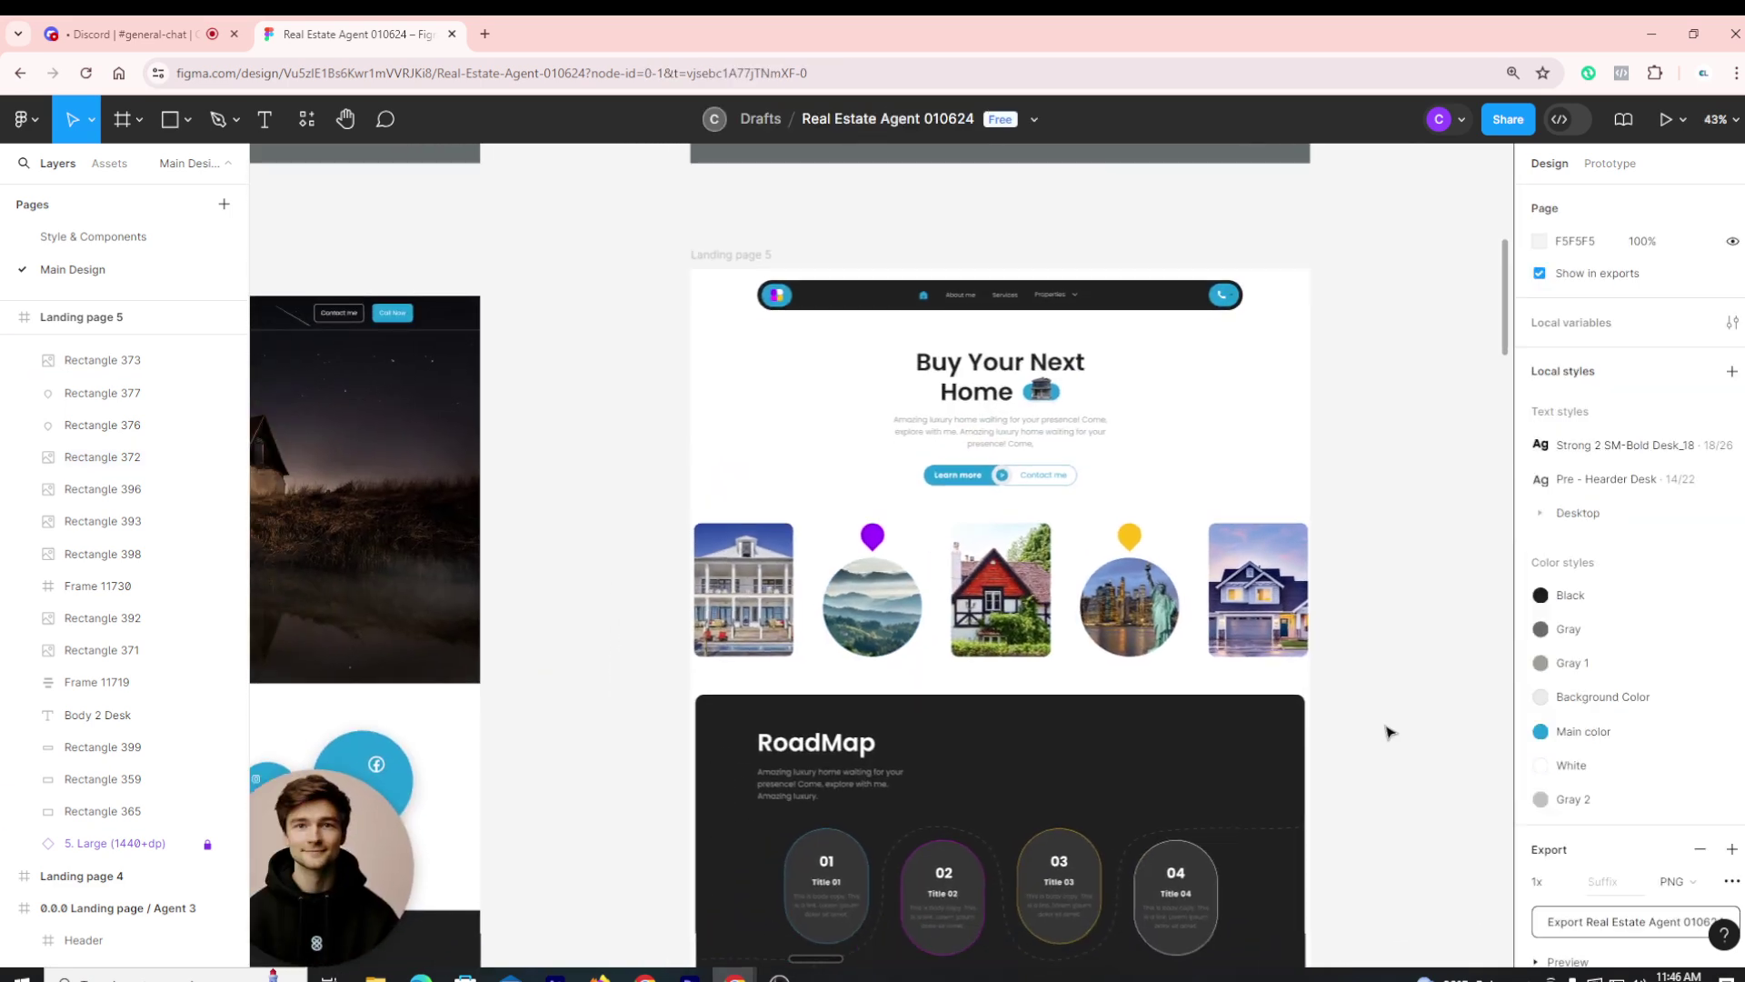
Compare the Traditional, Modern, Creative and Enovative landing pages side by side in an overview of the canvas
scroll(1377, 738, "down", 2)
scroll(1407, 593, "down", 5)
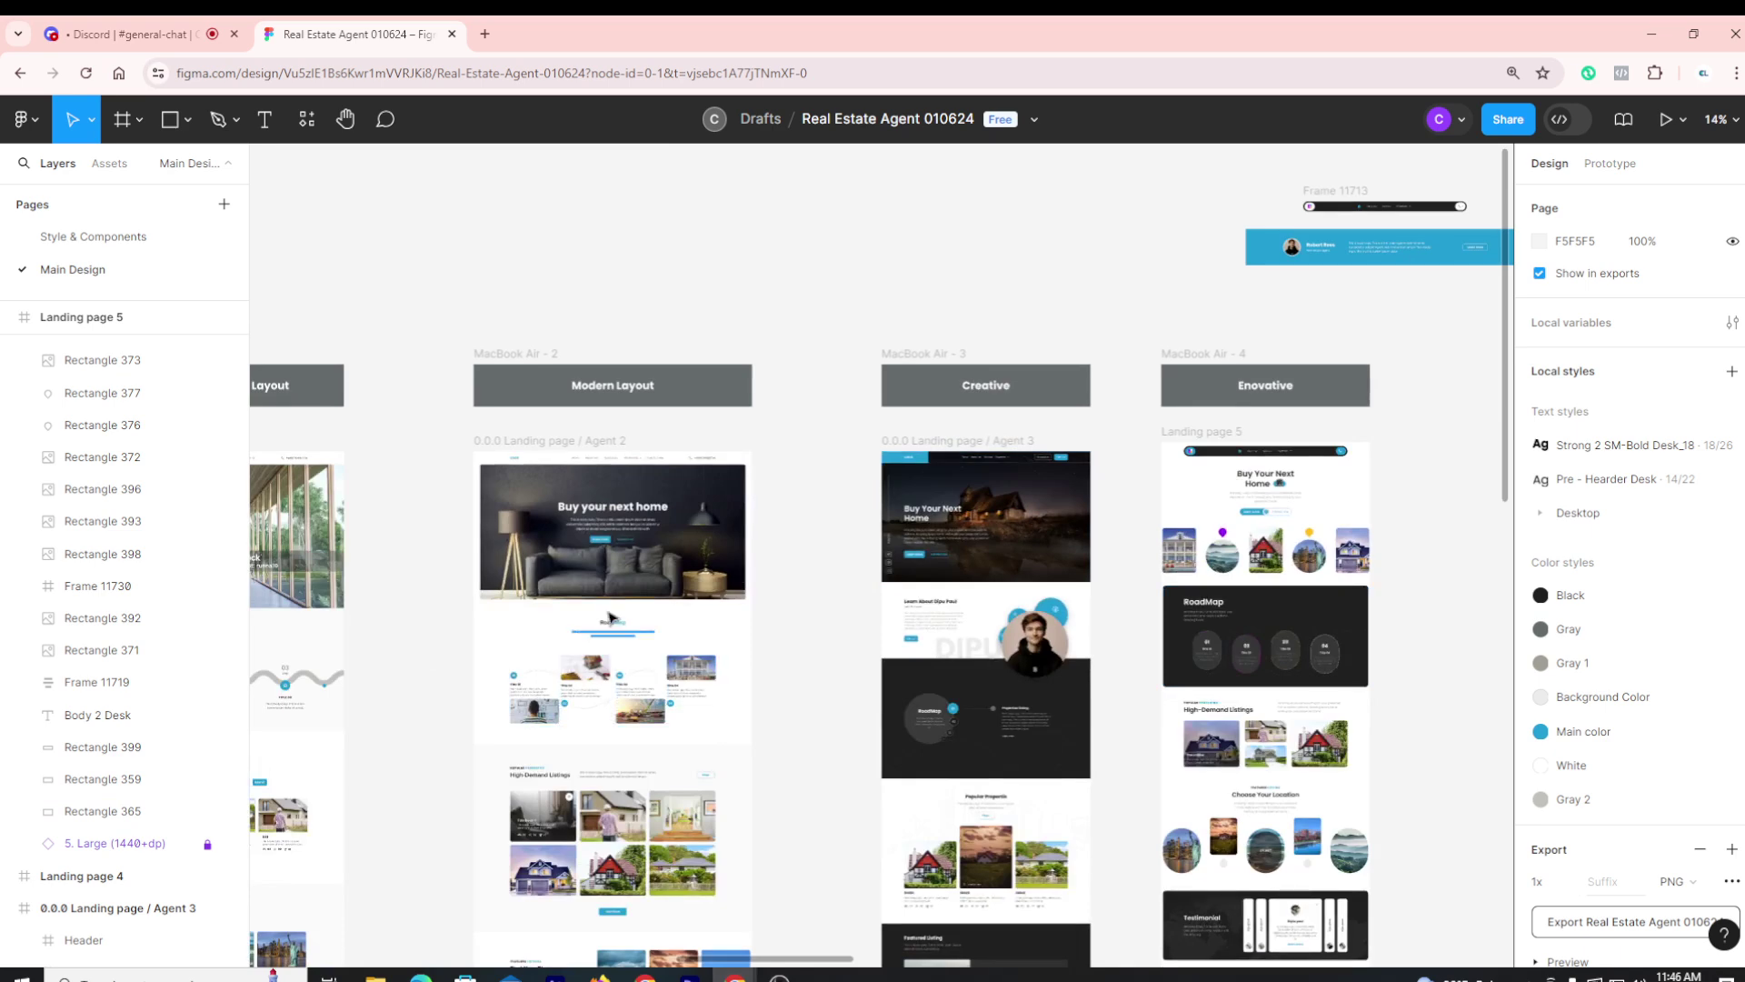
scroll(904, 409, "down", 2)
scroll(829, 656, "down", 3)
scroll(829, 656, "up", 3)
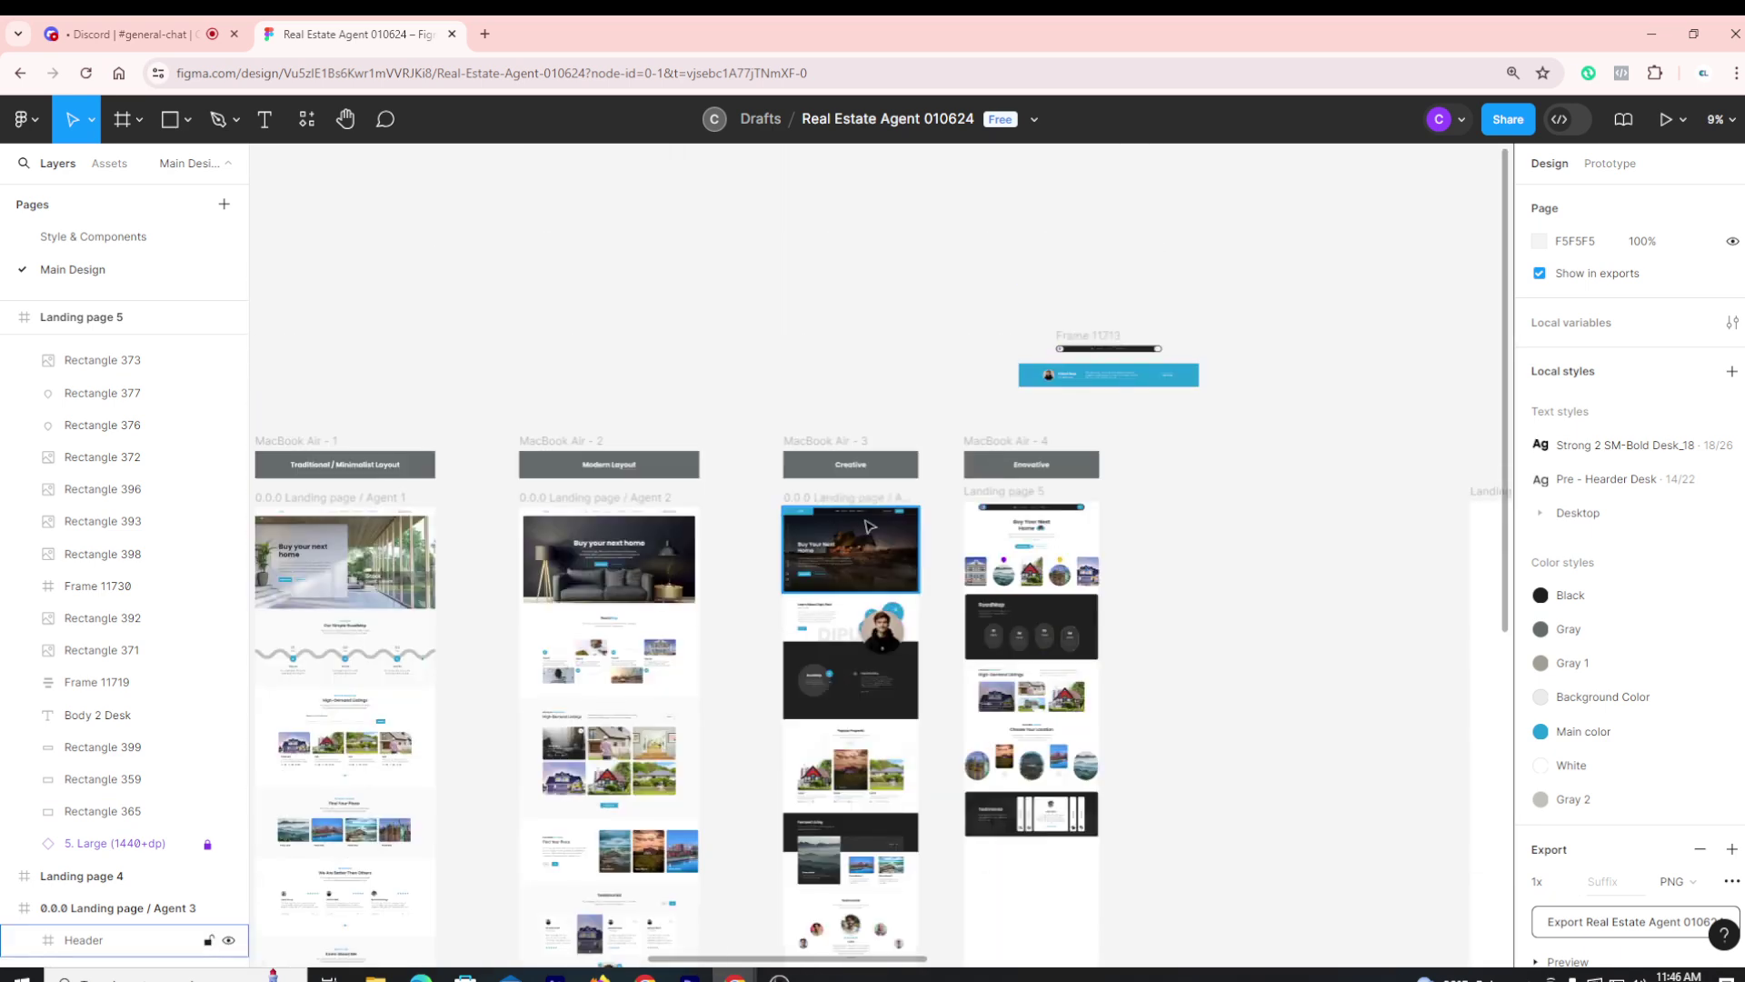
scroll(1191, 716, "up", 2)
scroll(1009, 618, "up", 4)
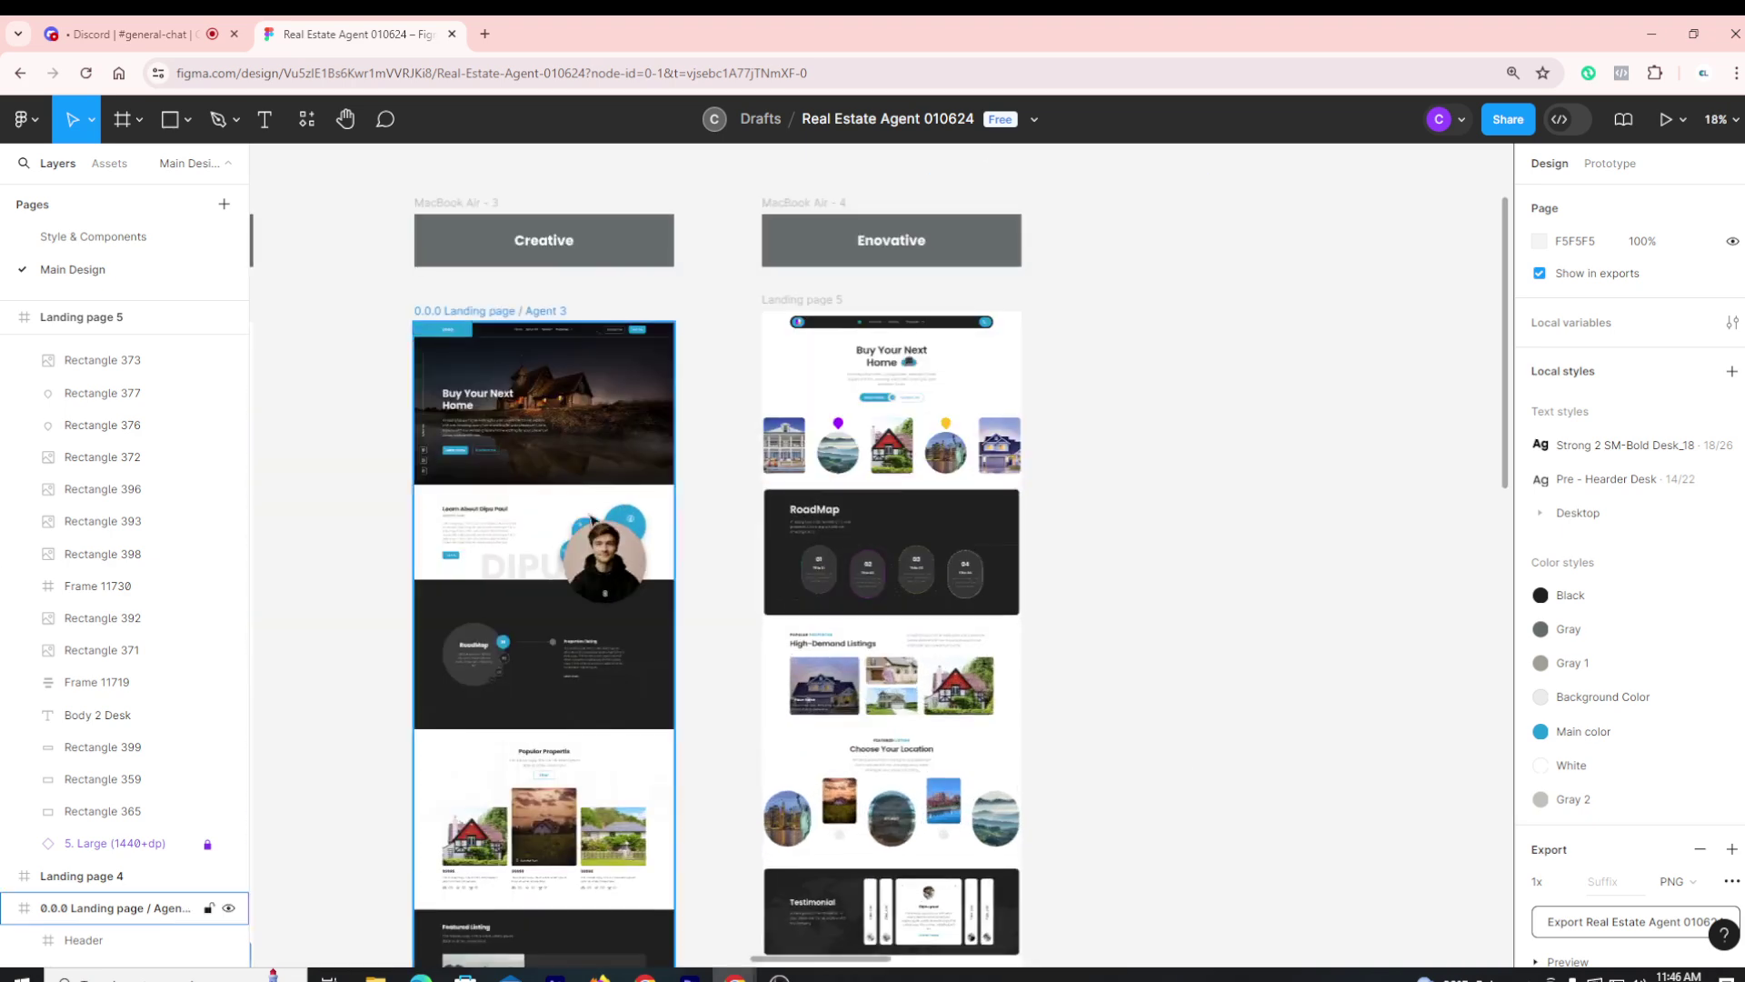
Study the Landing page 5 RoadMap section's four numbered capsules and the dashed path winding between them
scroll(1045, 607, "up", 3)
scroll(1046, 608, "up", 1)
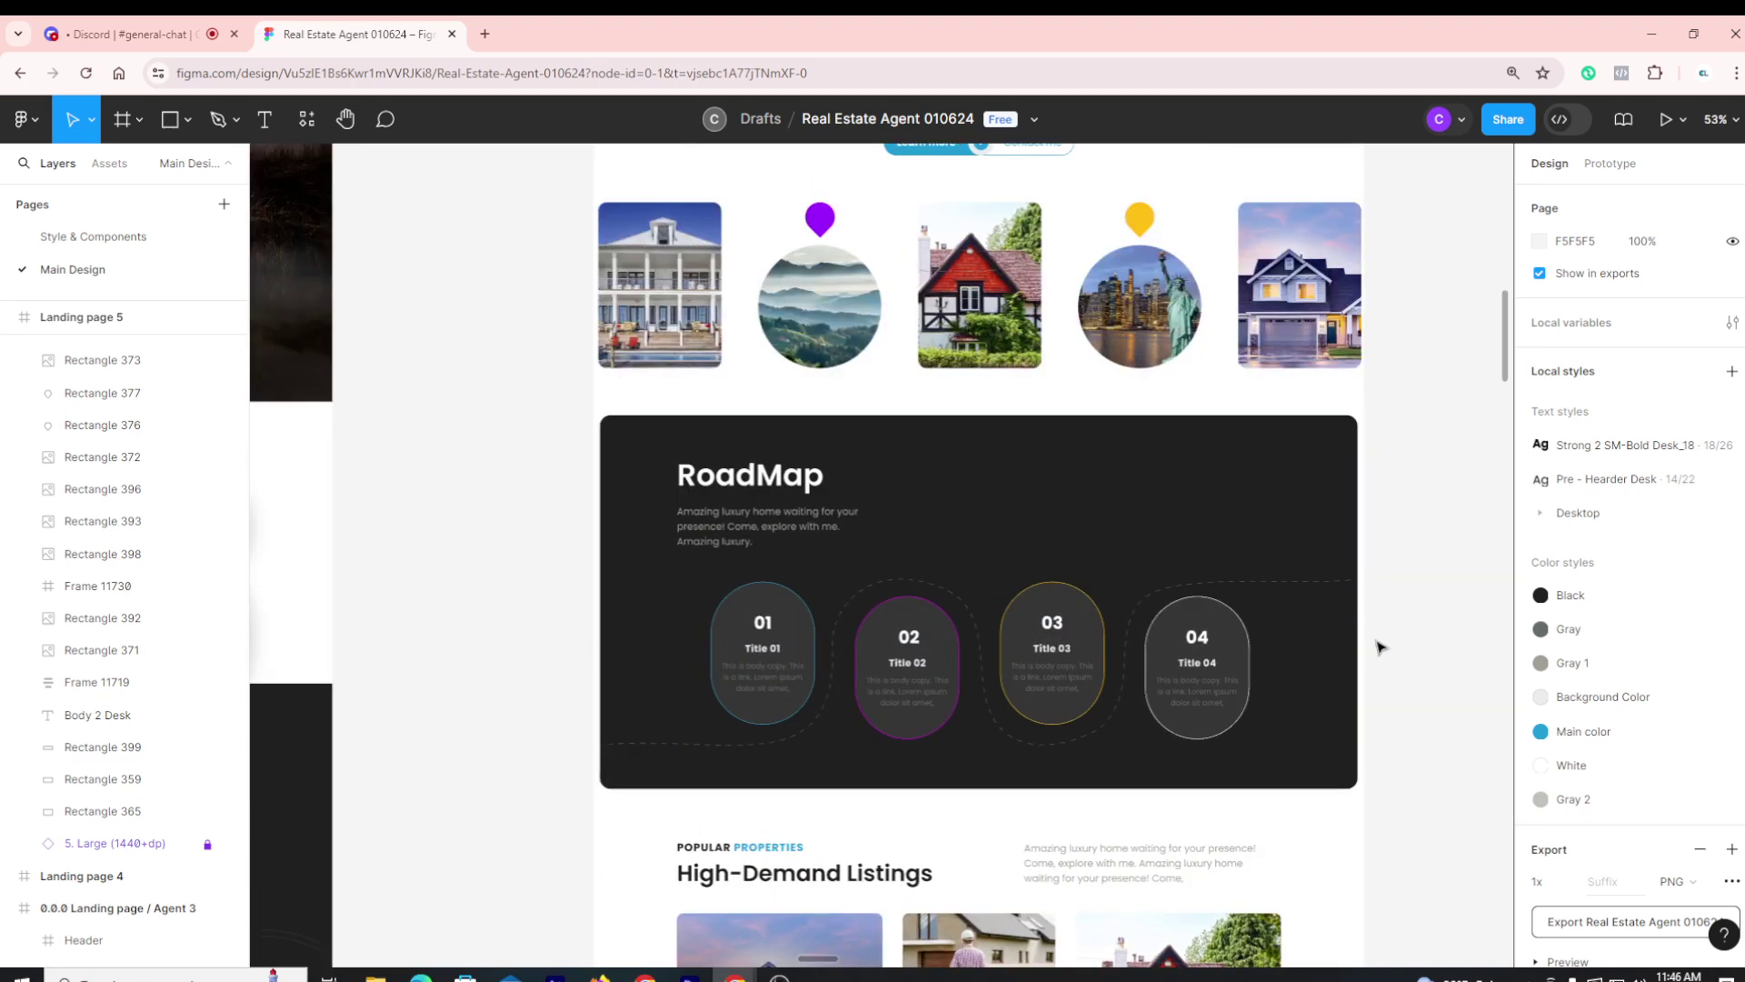
scroll(1380, 643, "up", 2)
scroll(1382, 649, "down", 2)
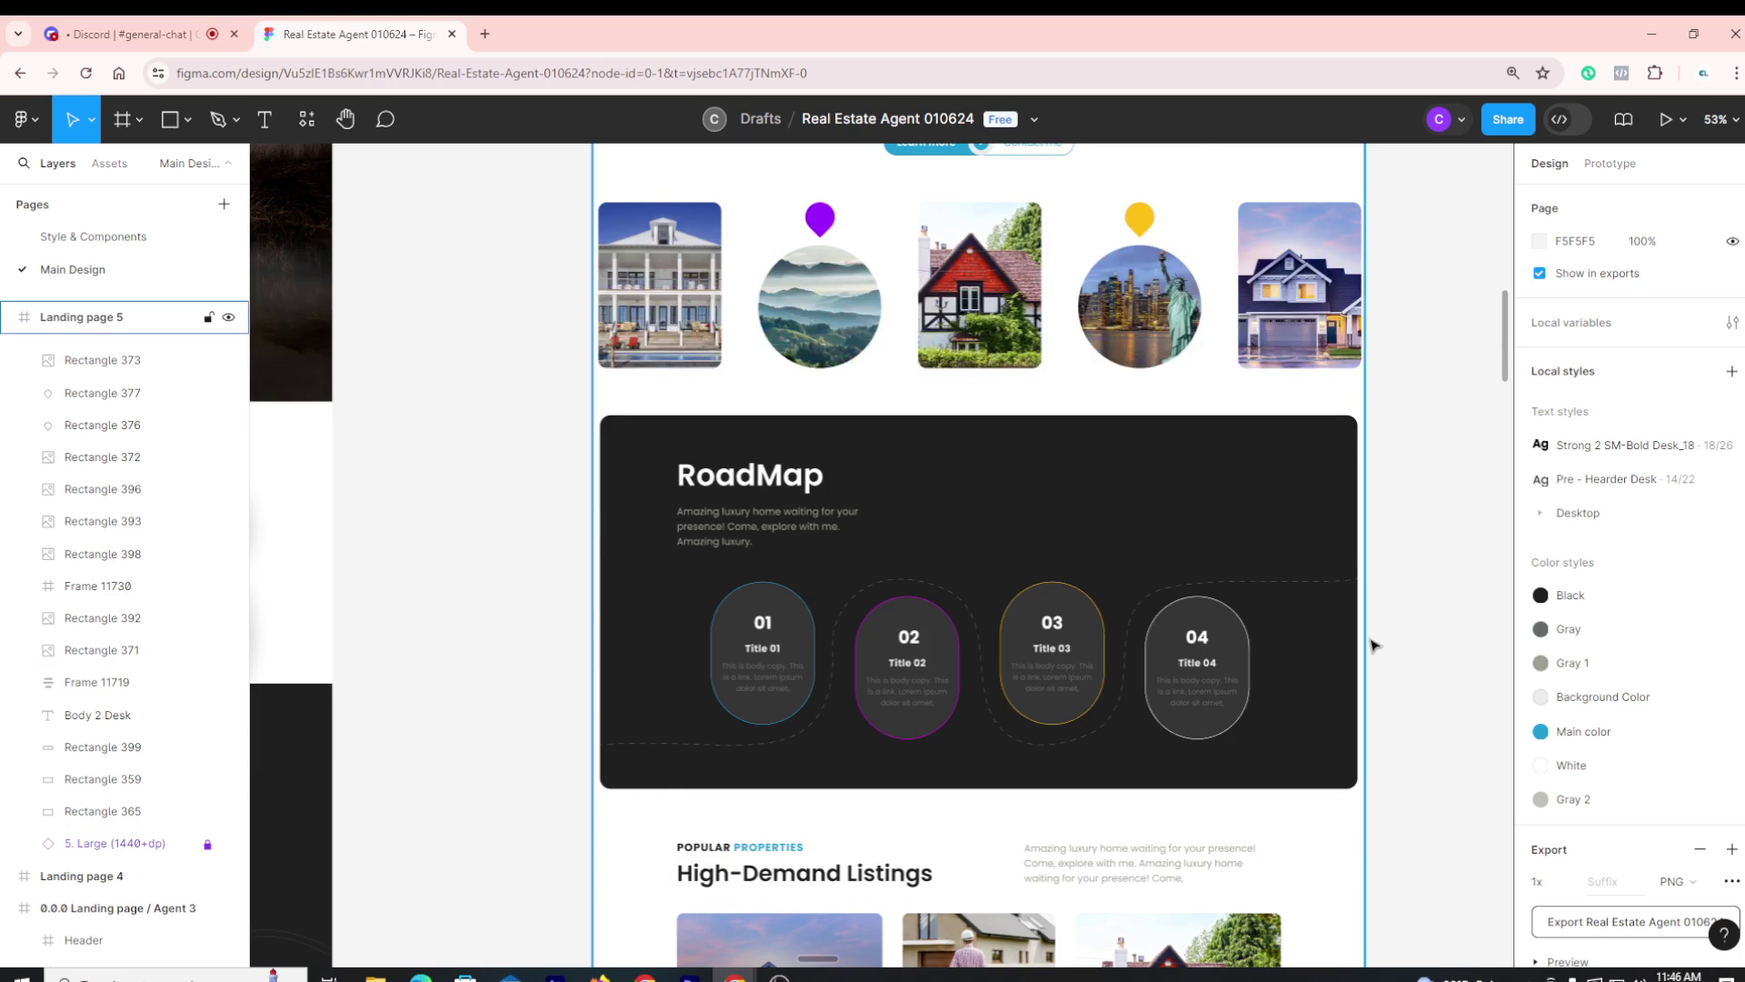
scroll(1381, 651, "up", 1)
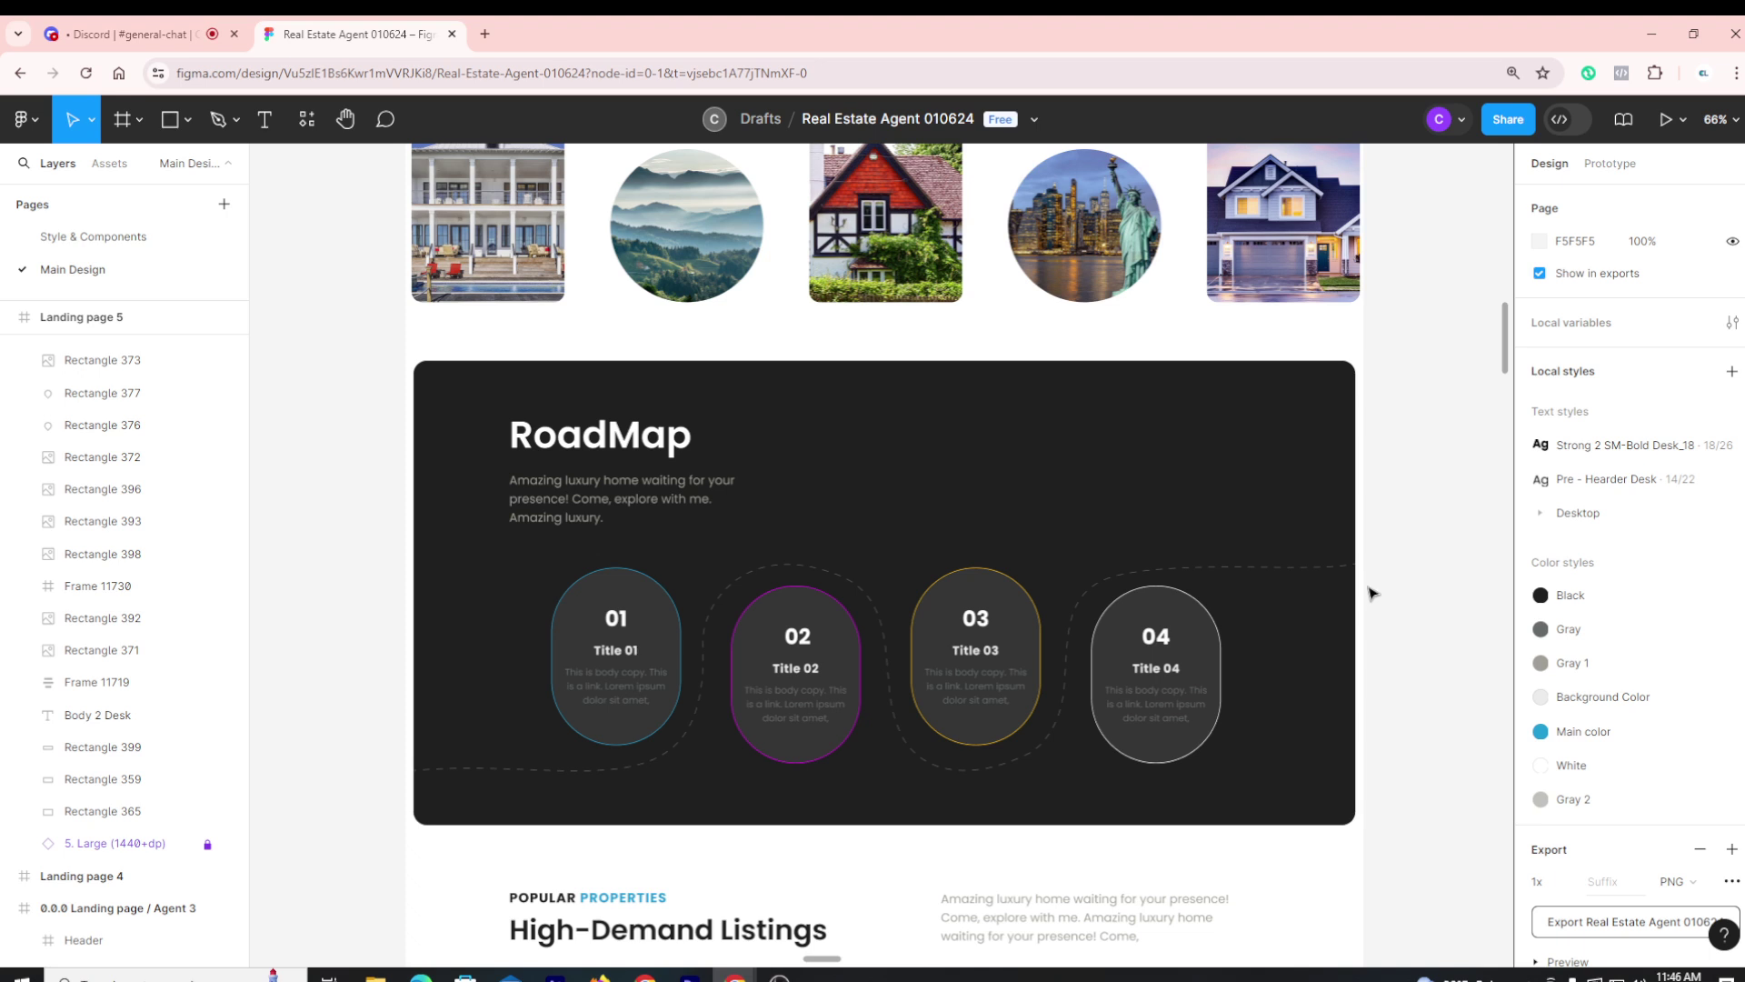
scroll(1372, 593, "down", 1)
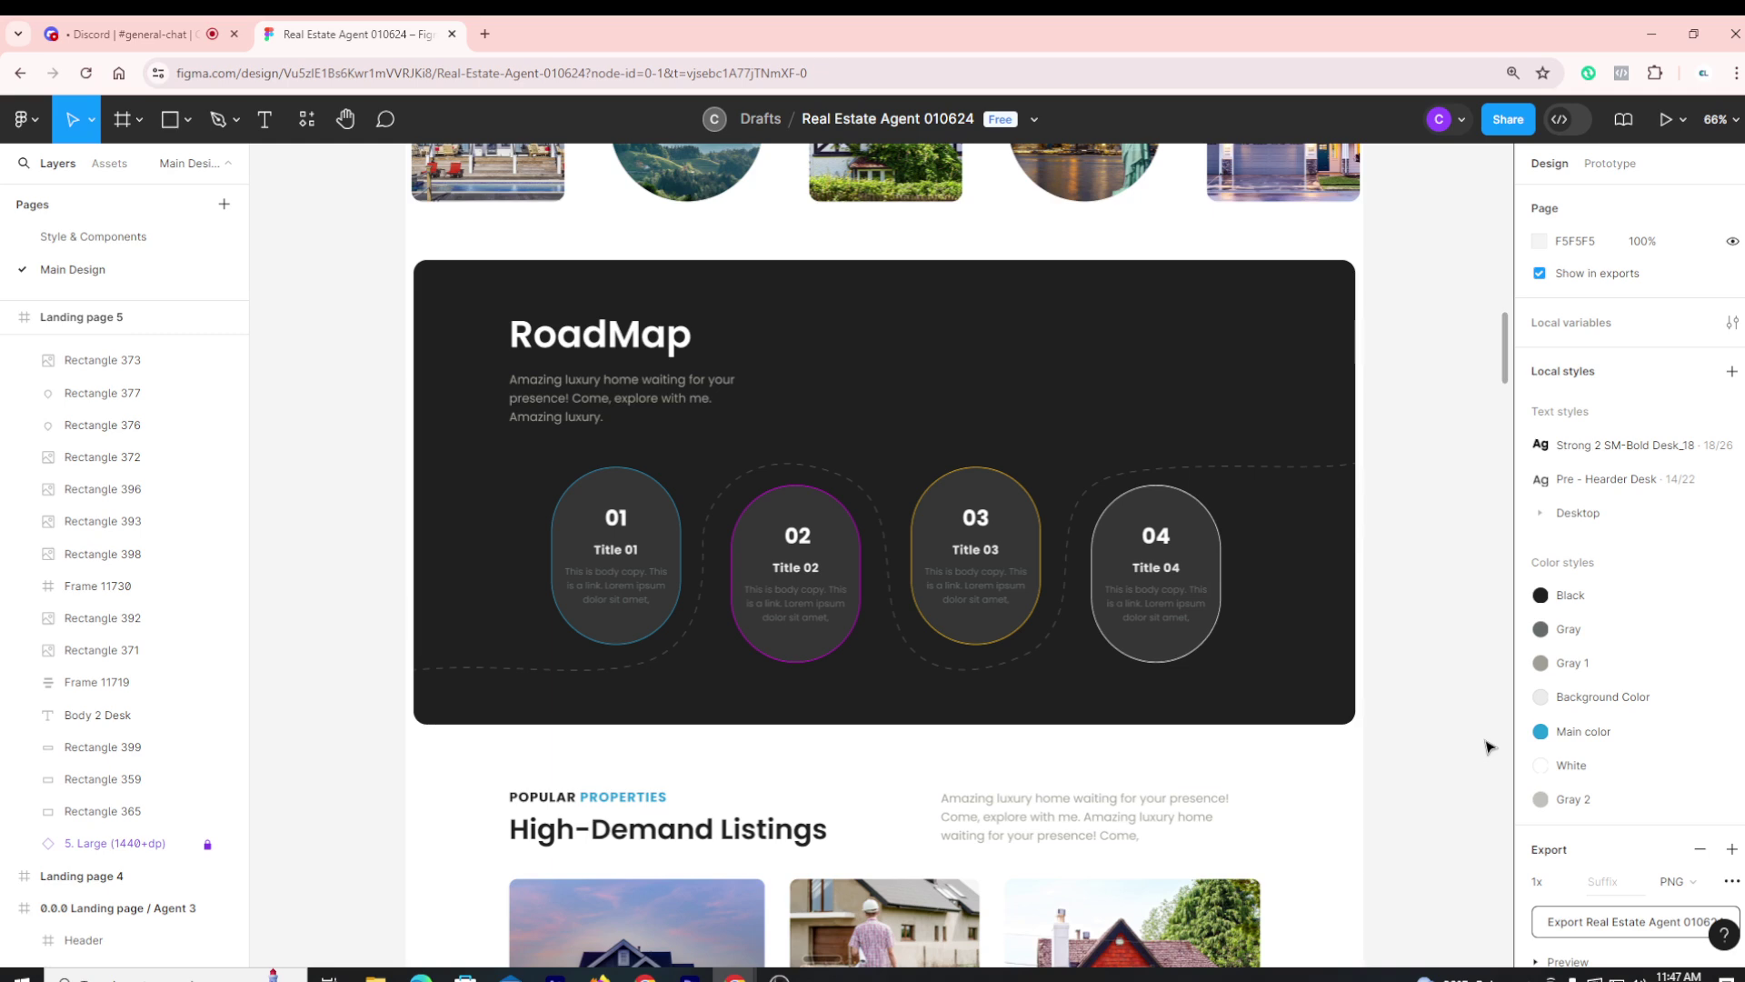
Review Landing page 5's High-Demand Listings grid, Choose Your Location shapes and Testimonial cards on the dark map background
scroll(1457, 651, "down", 2)
scroll(1451, 674, "down", 4)
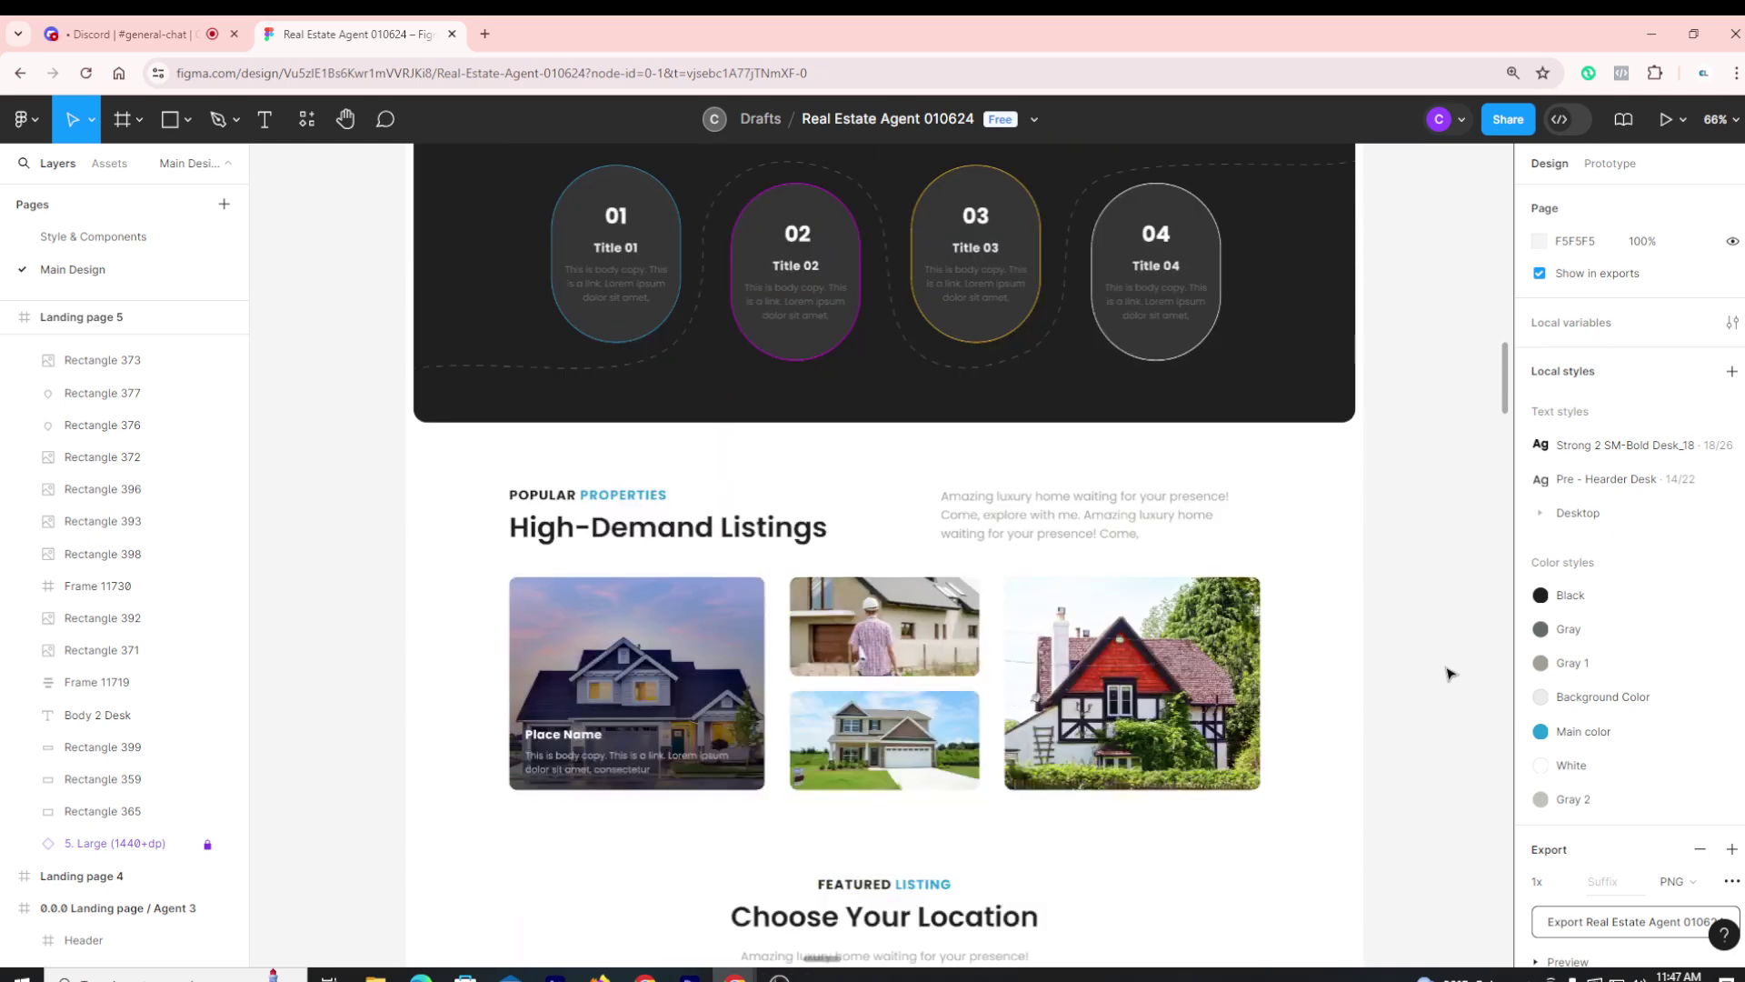
scroll(1450, 674, "down", 5)
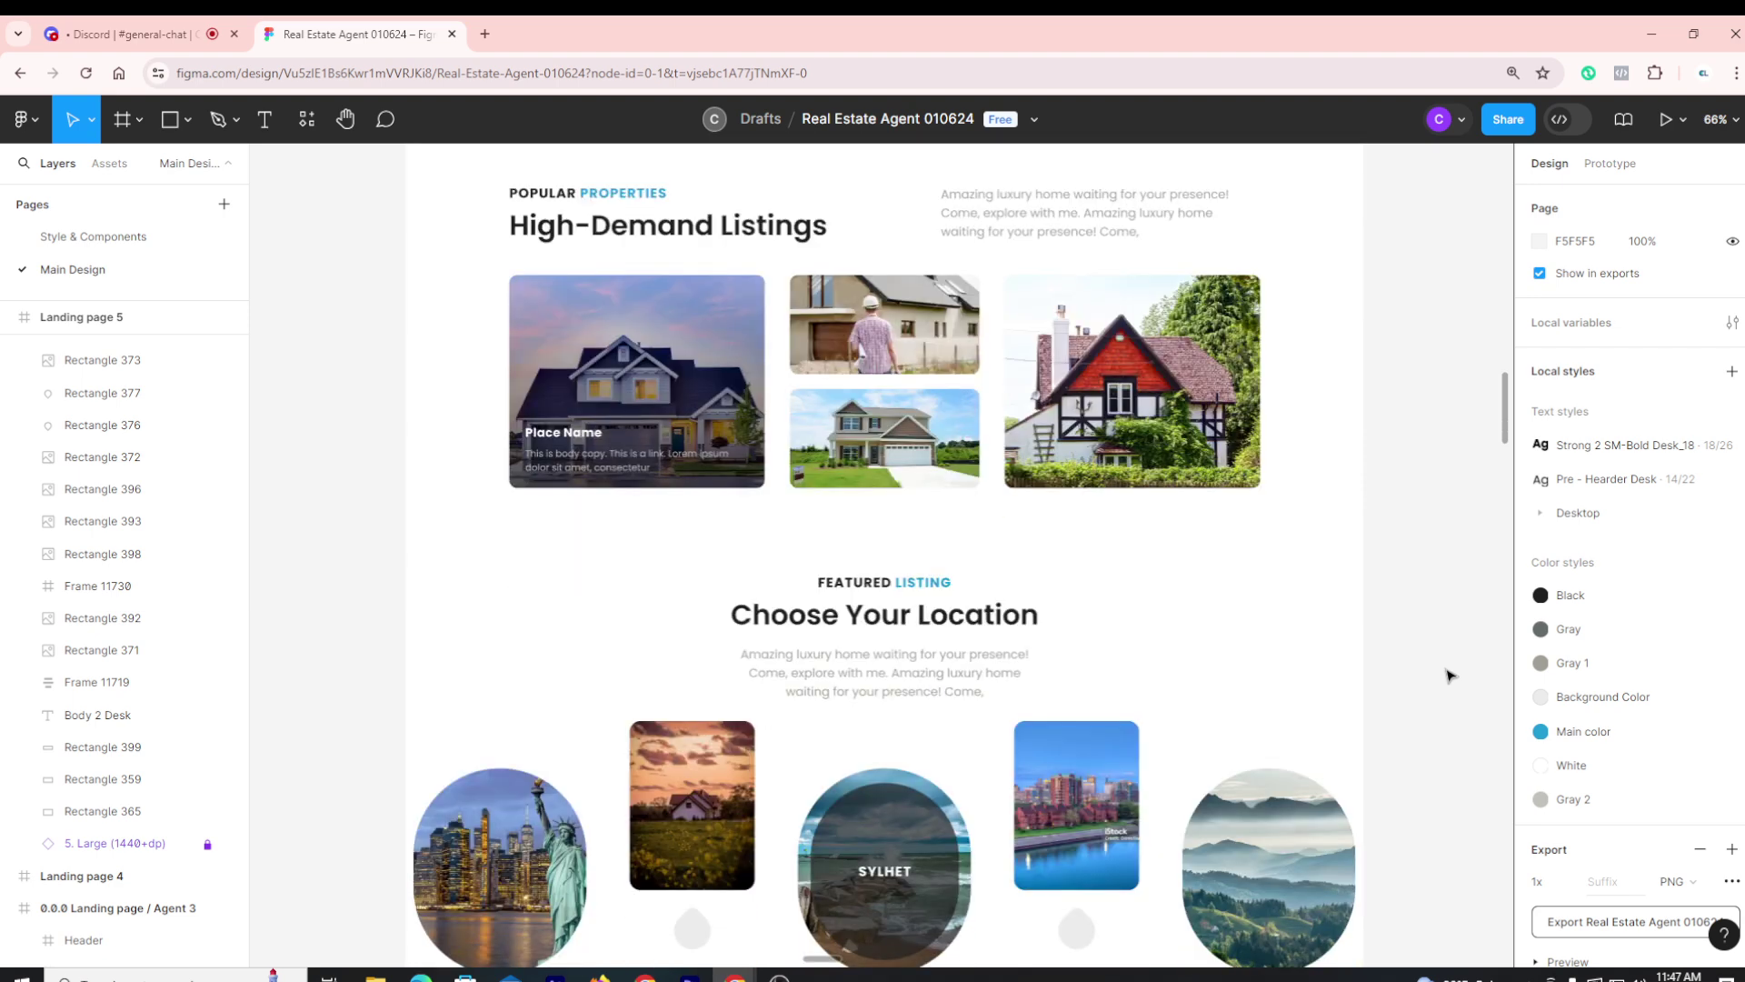
scroll(1451, 673, "down", 6)
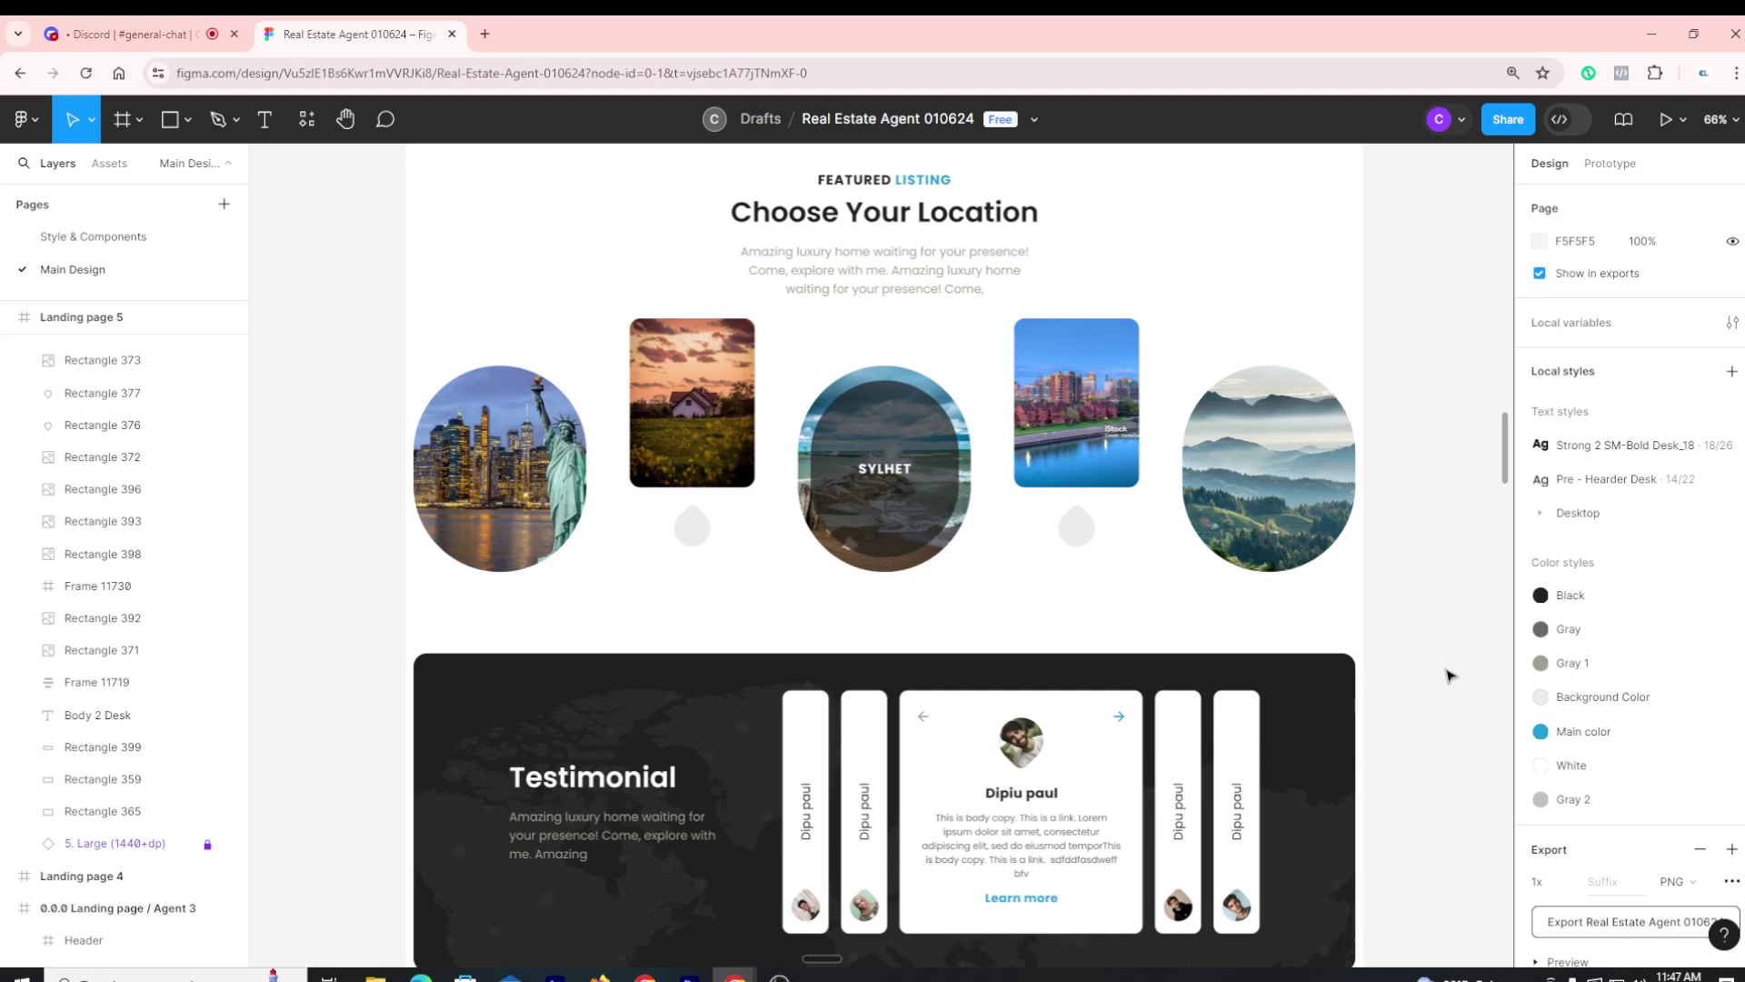
scroll(1450, 673, "down", 6)
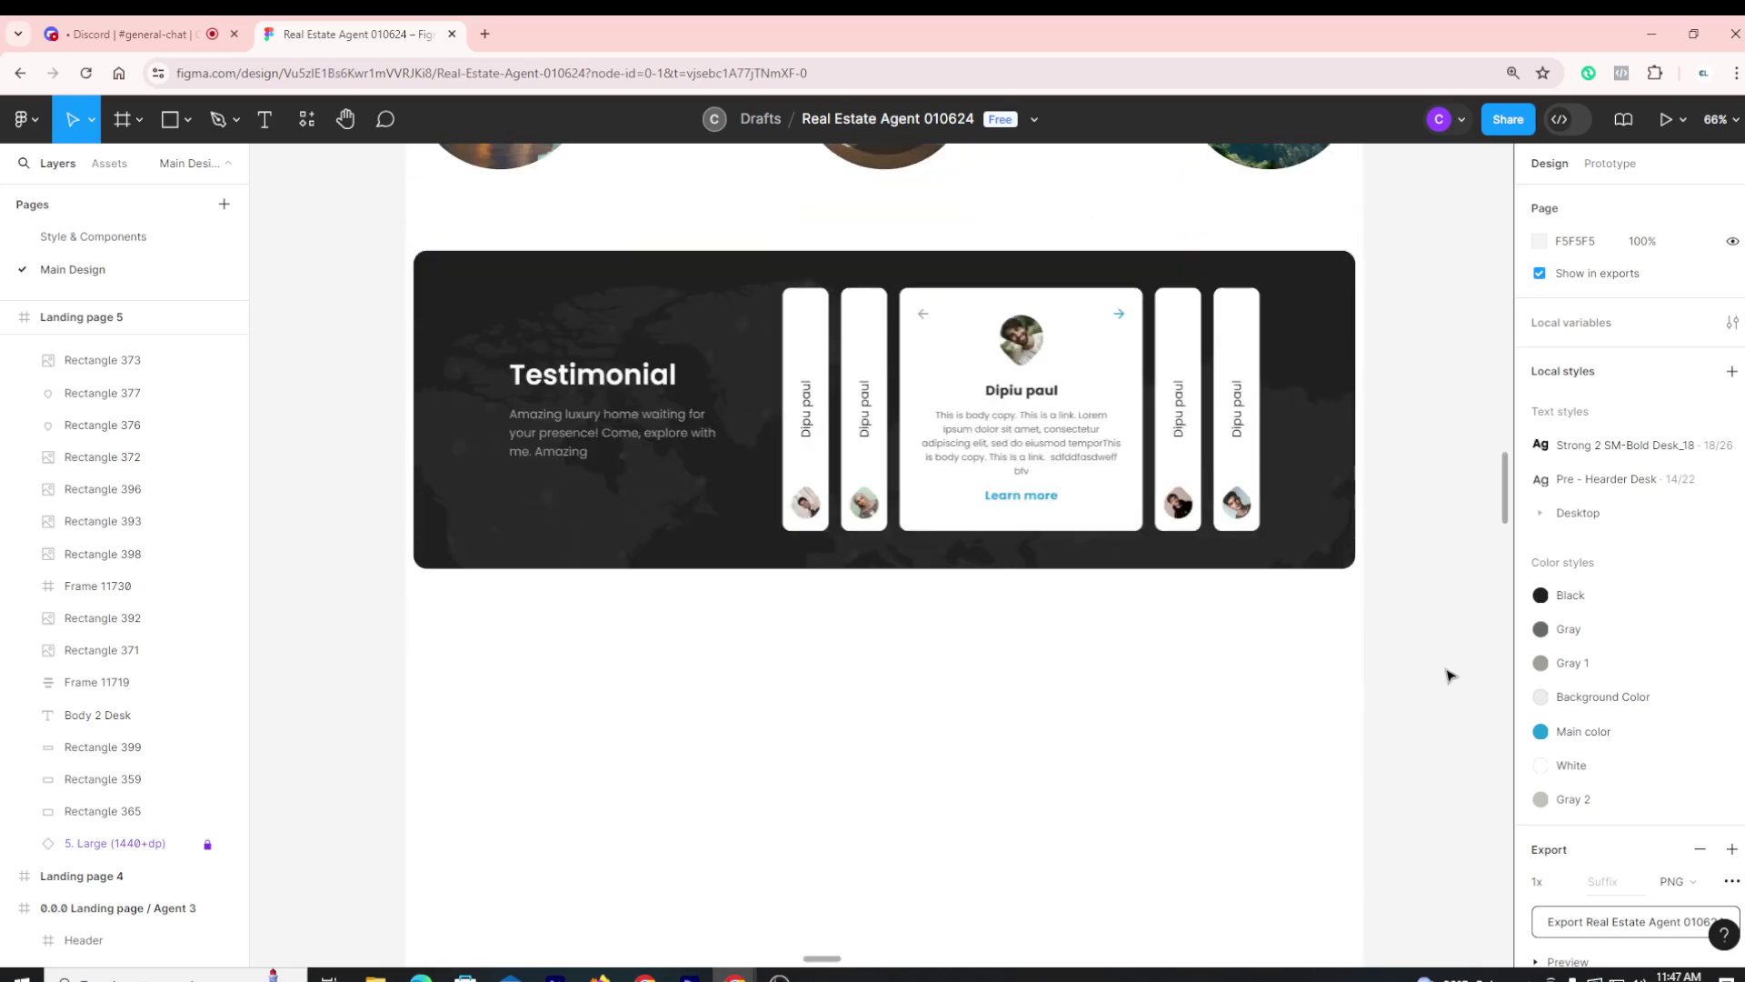
scroll(1450, 673, "up", 5)
scroll(1452, 670, "up", 2)
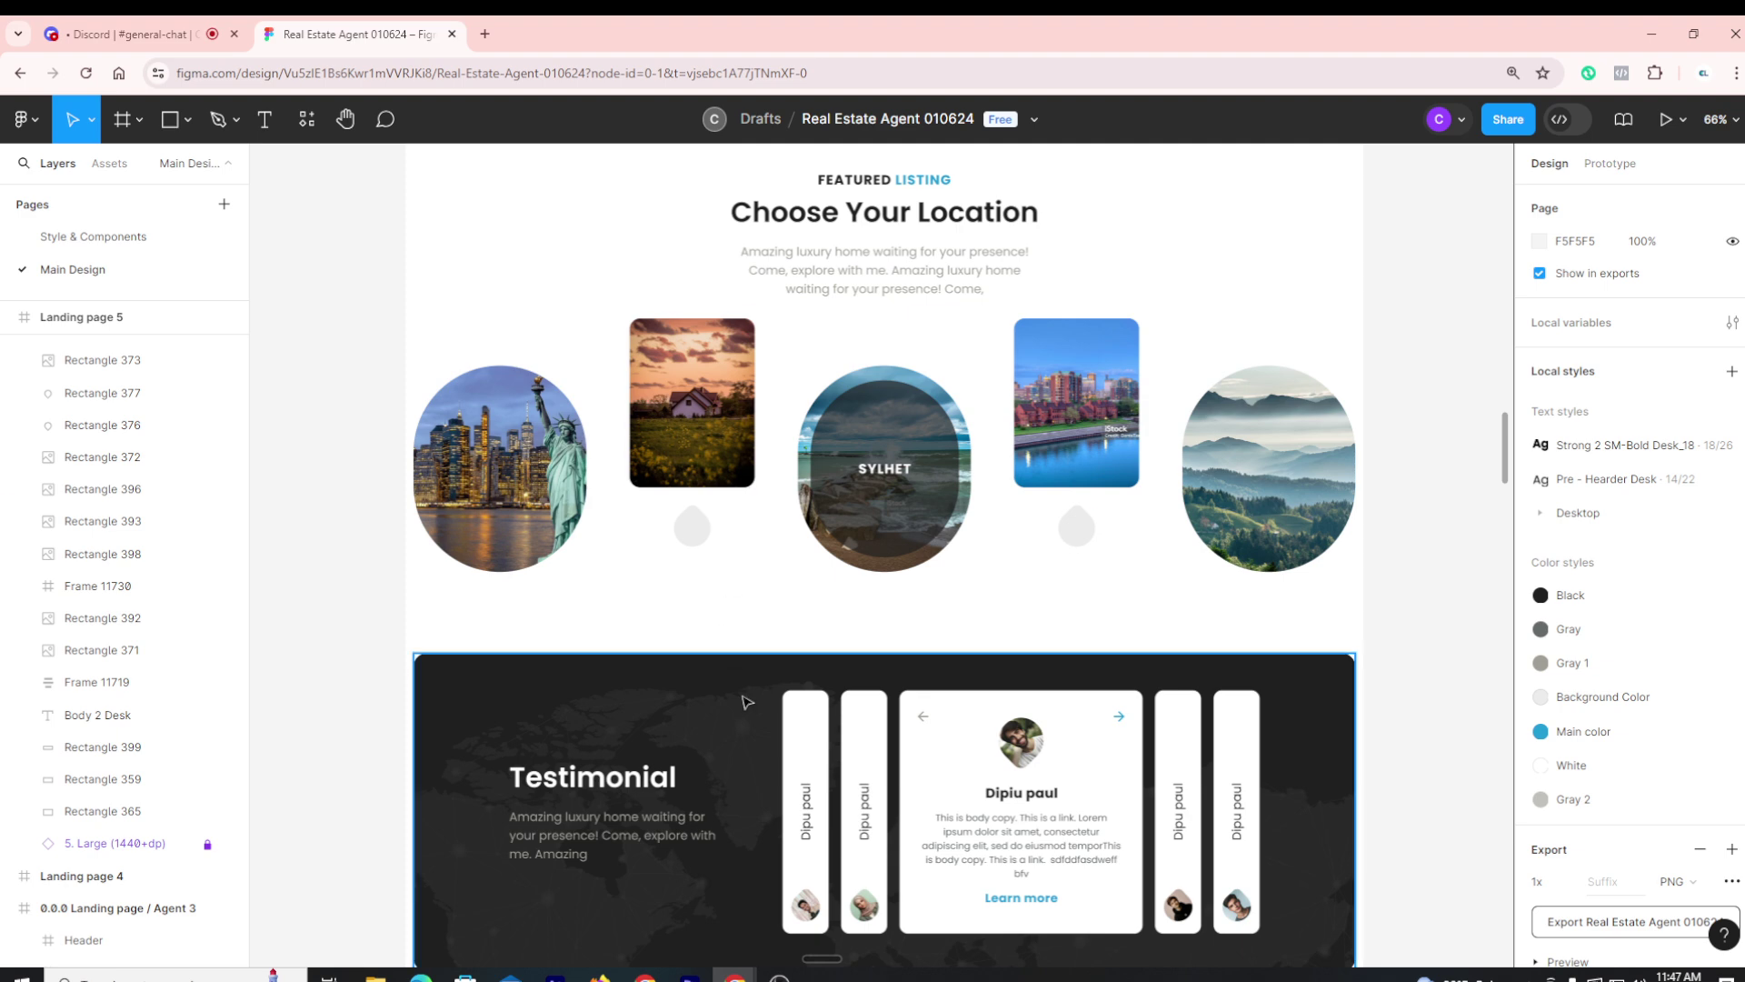
Examine the Landing page 5 Testimonial section's central review card and the narrow vertical cards on both sides of it
scroll(1025, 725, "down", 2)
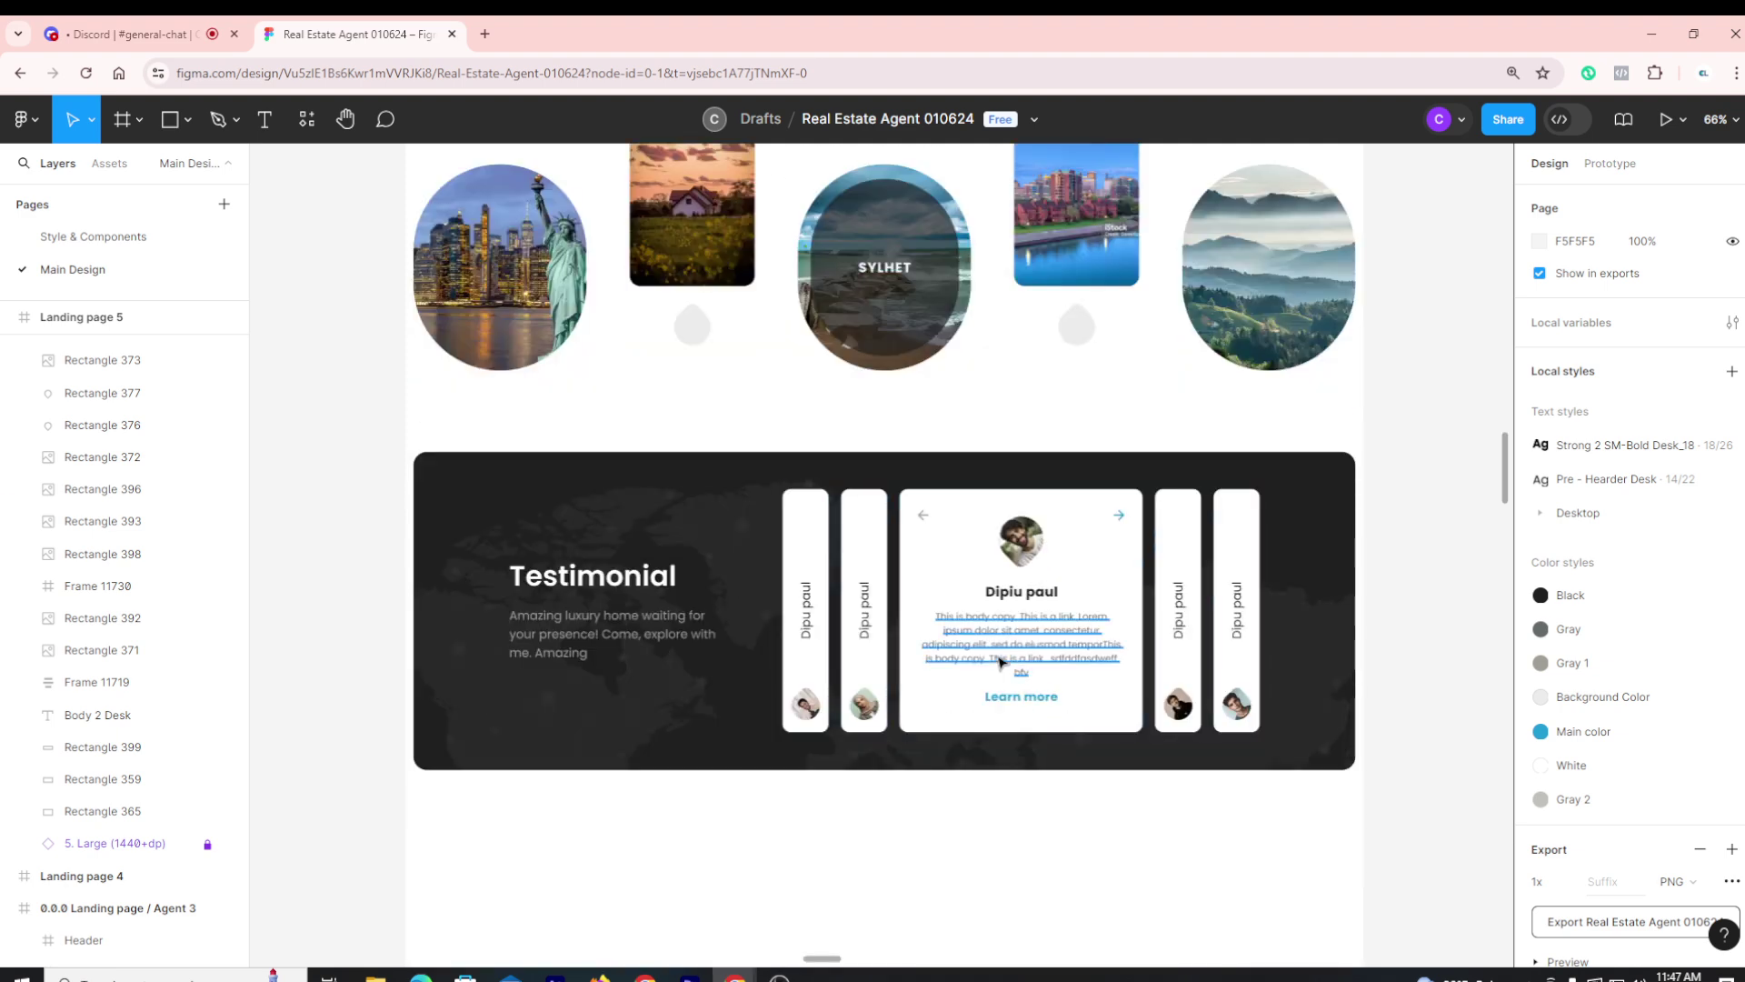
scroll(1006, 663, "up", 2)
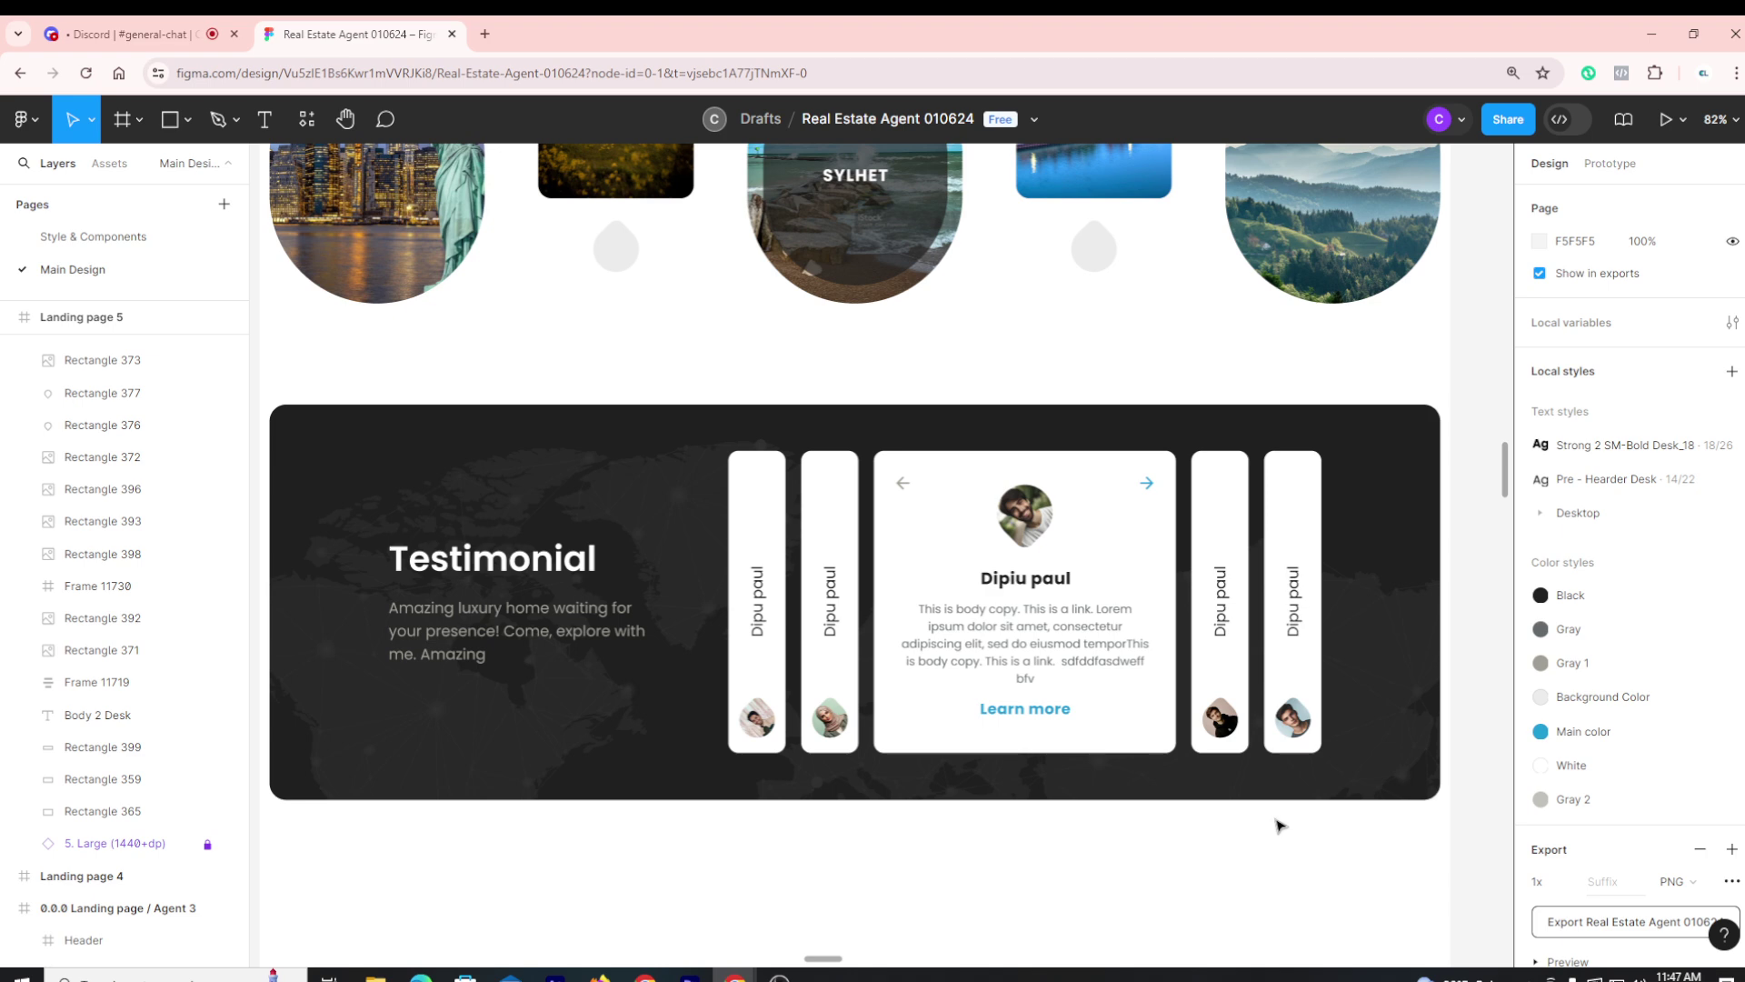
scroll(1290, 834, "down", 2)
Compare the full length of the landing pages from hero to footer, focusing on the Traditional / Minimalist Layout's section order
scroll(1419, 636, "down", 3)
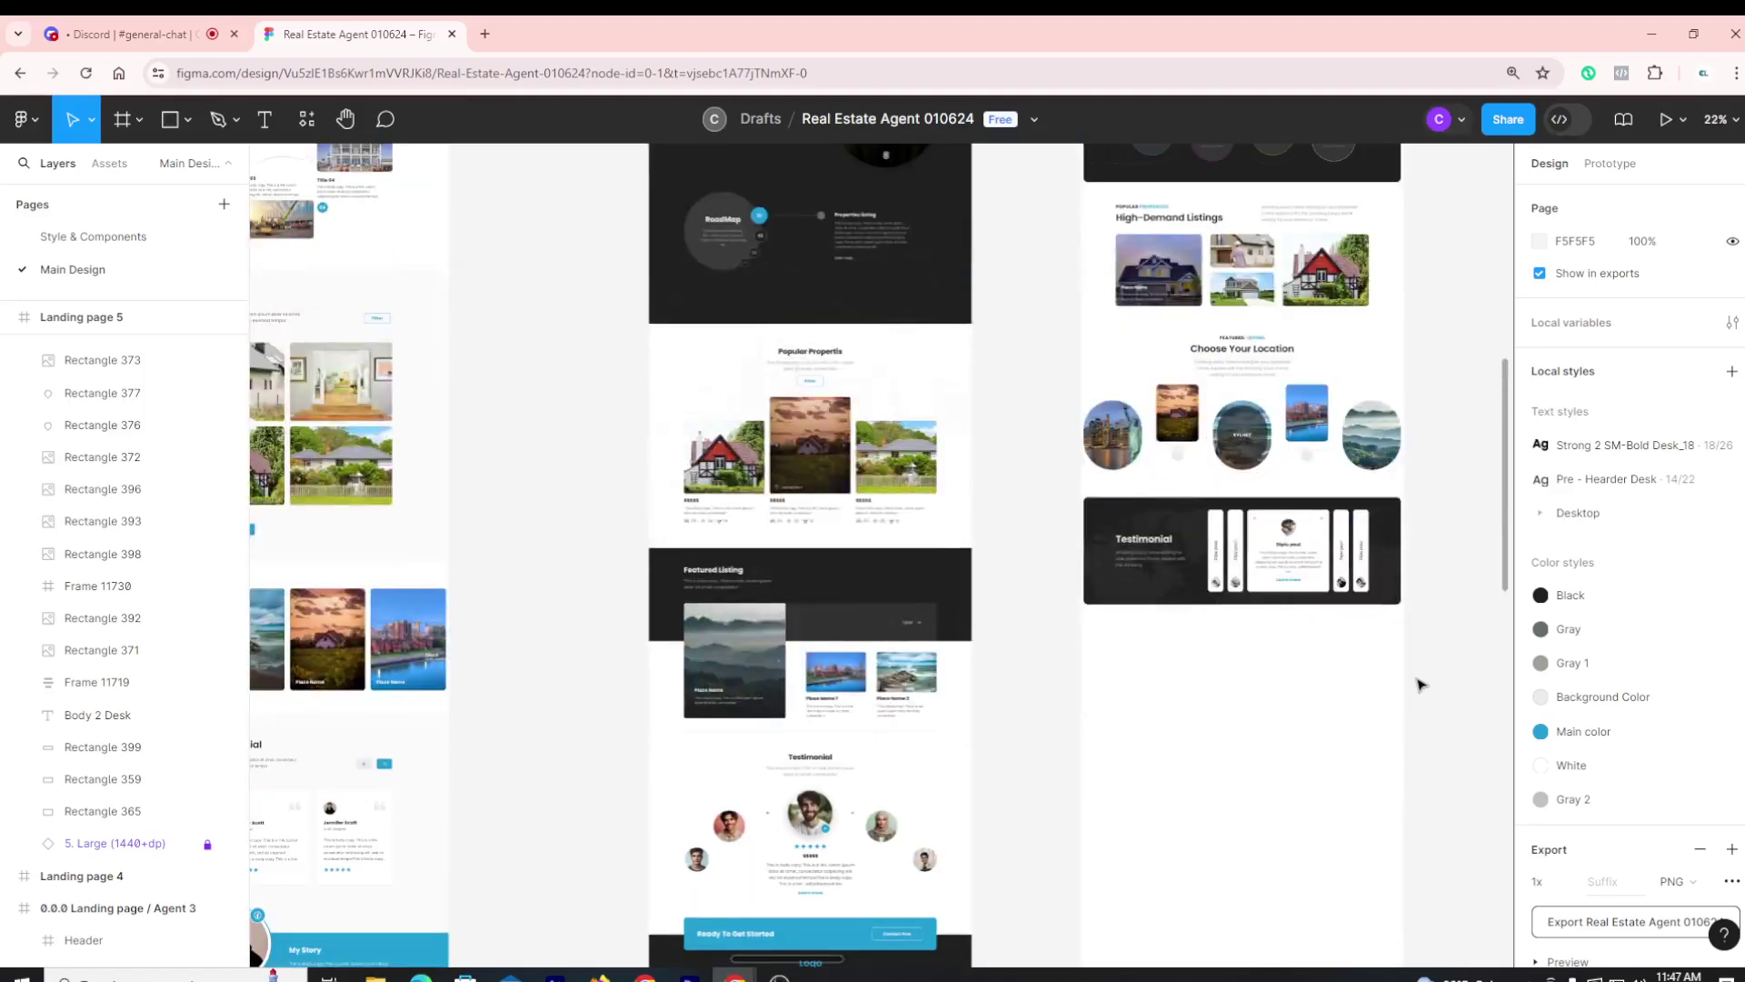
scroll(1420, 684, "down", 3)
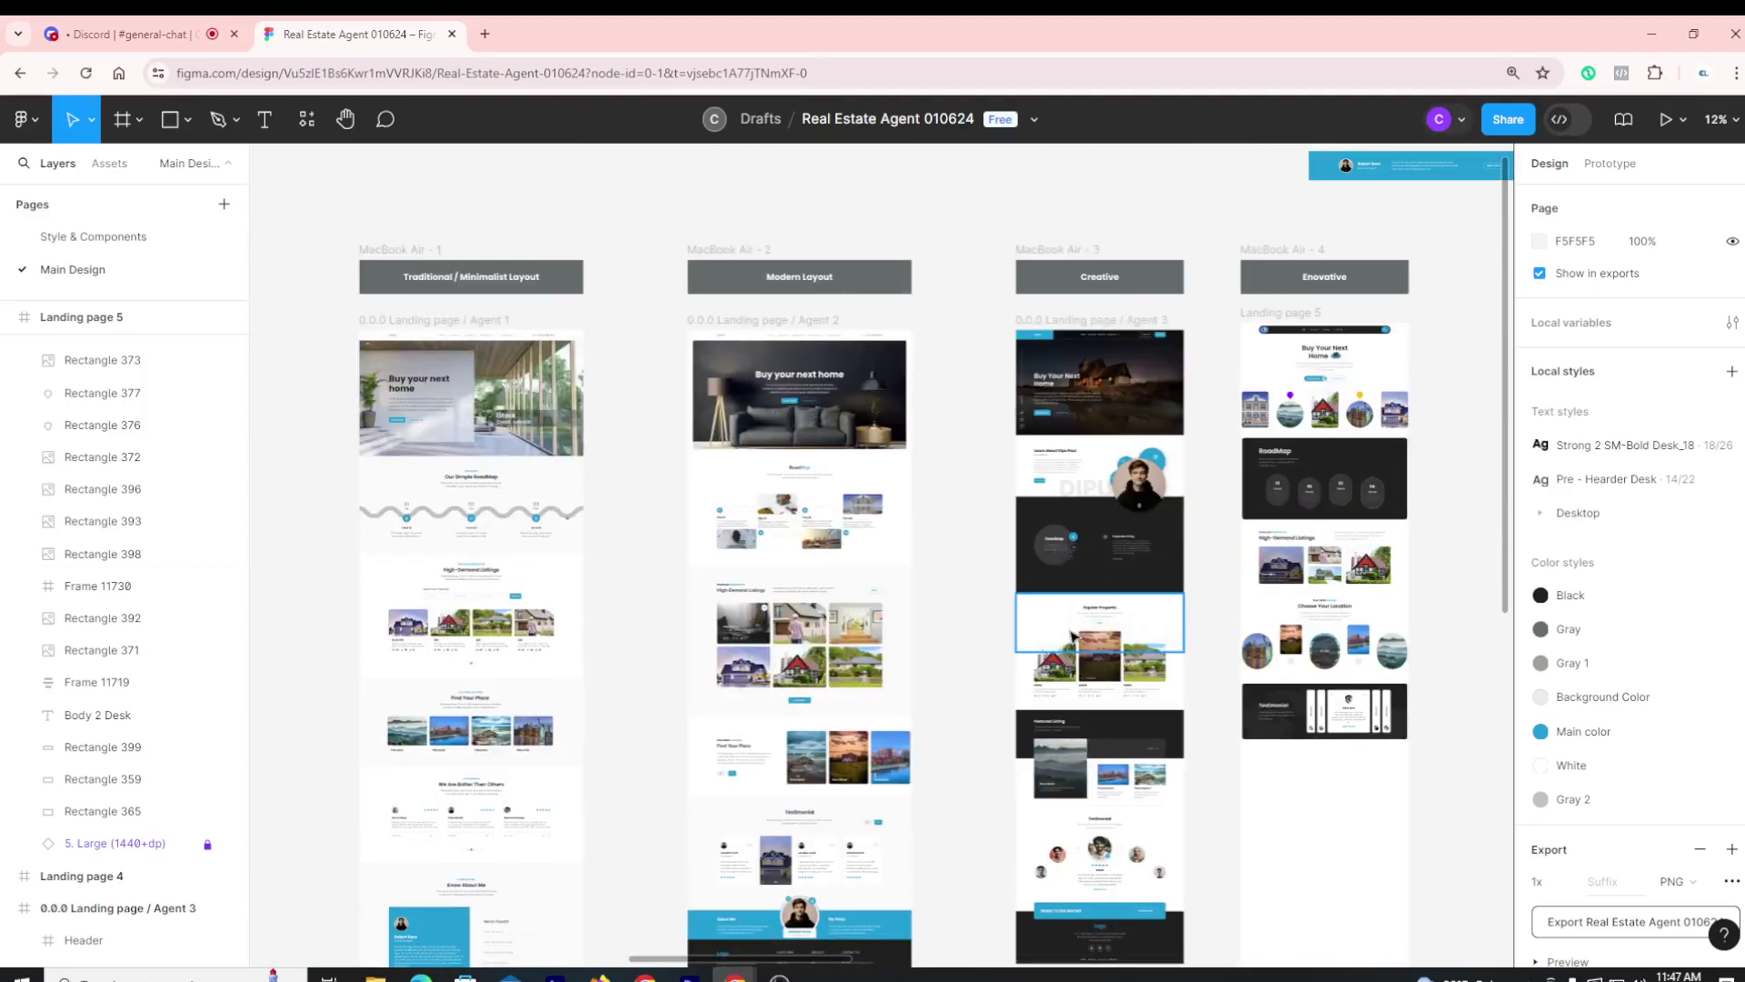
scroll(1023, 600, "down", 3)
scroll(1009, 640, "up", 1)
scroll(688, 619, "down", 3)
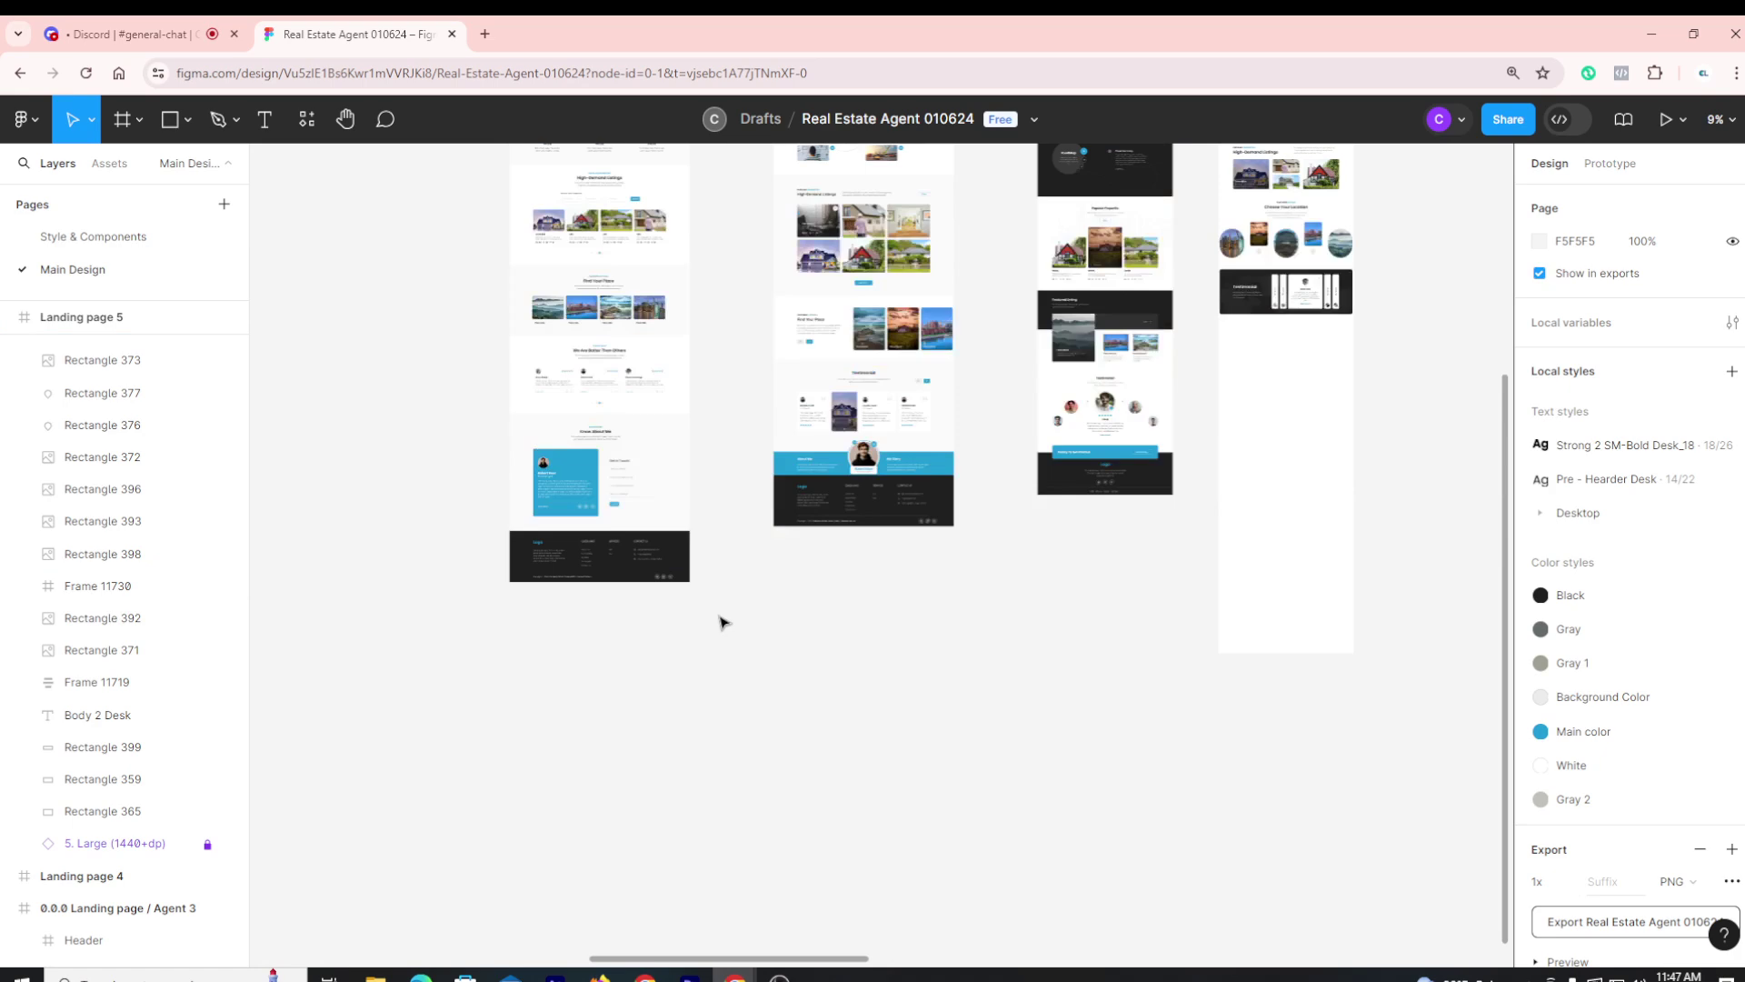
scroll(721, 615, "up", 3)
scroll(713, 592, "up", 3)
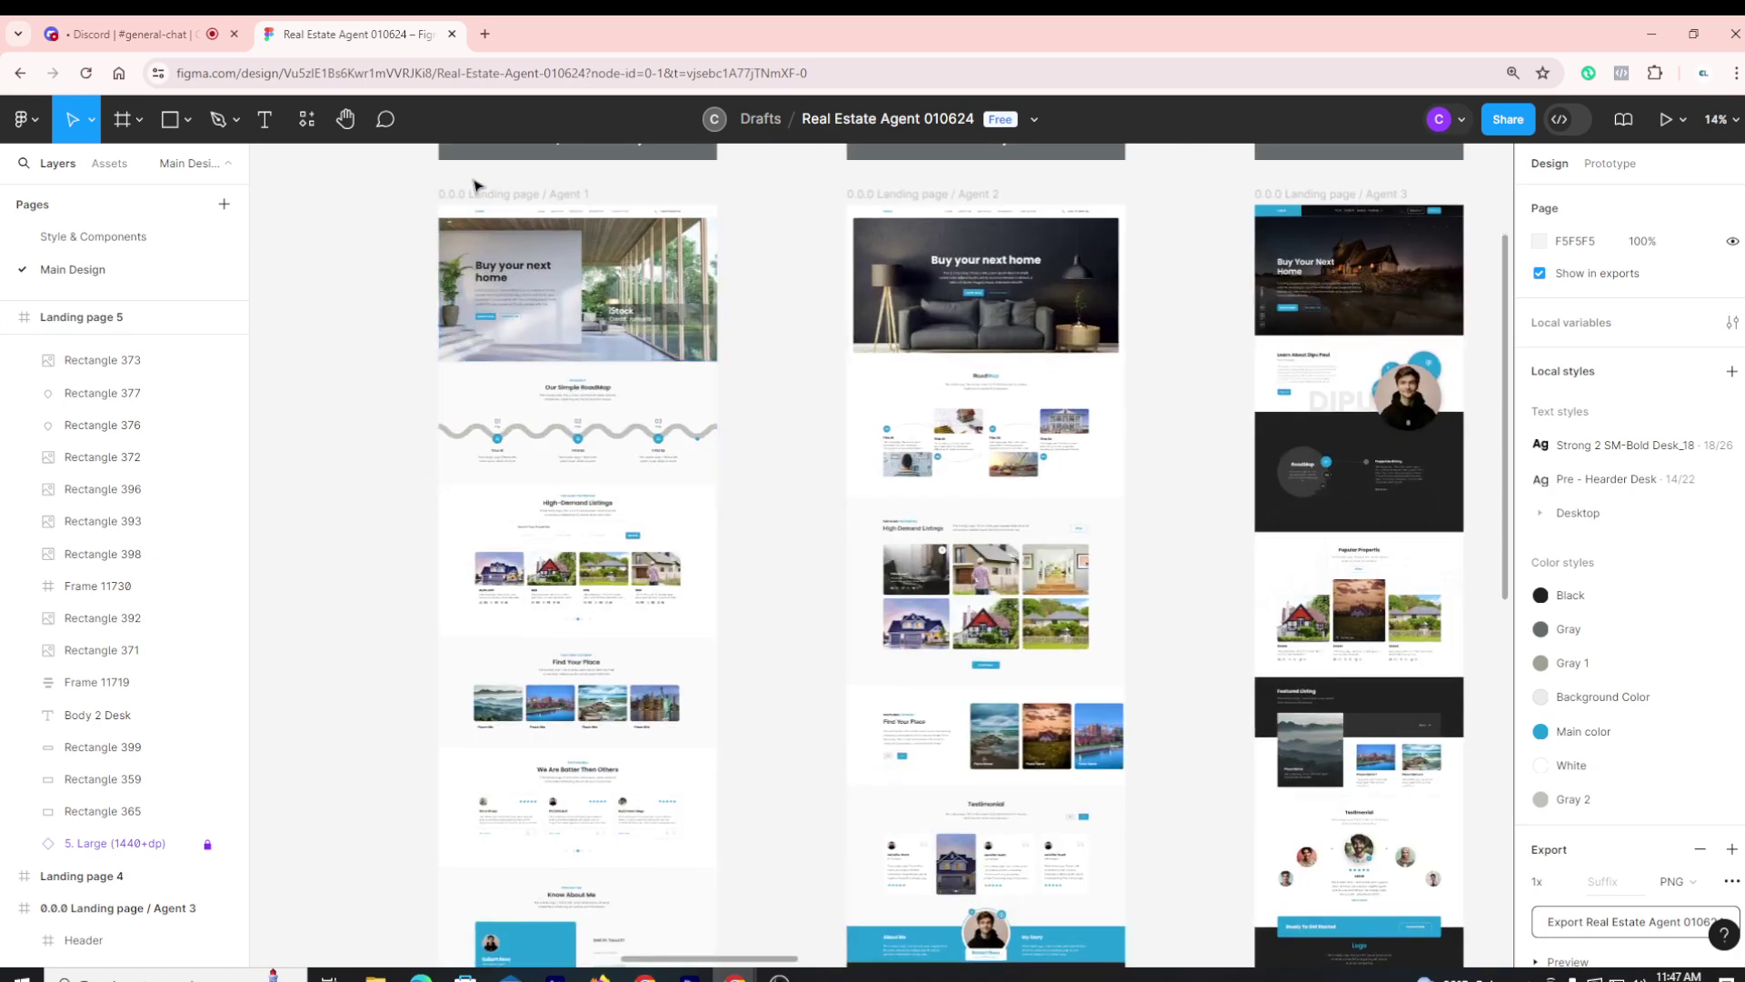
scroll(530, 698, "down", 3)
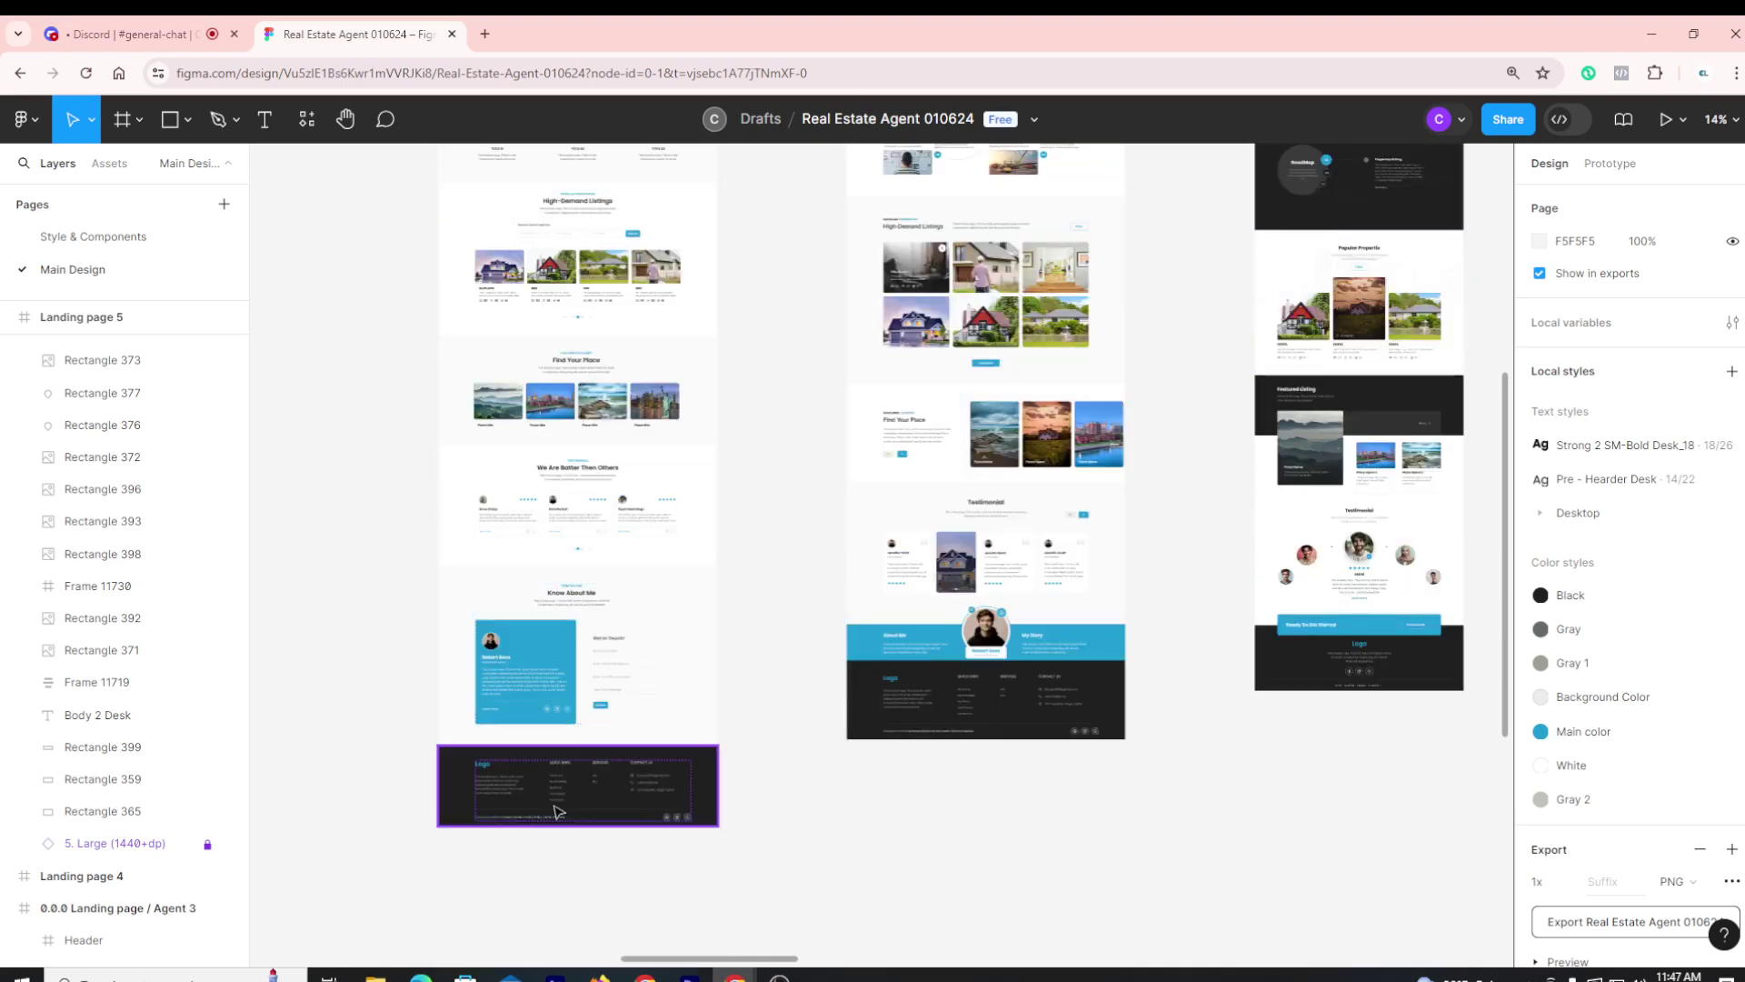
scroll(564, 727, "up", 3)
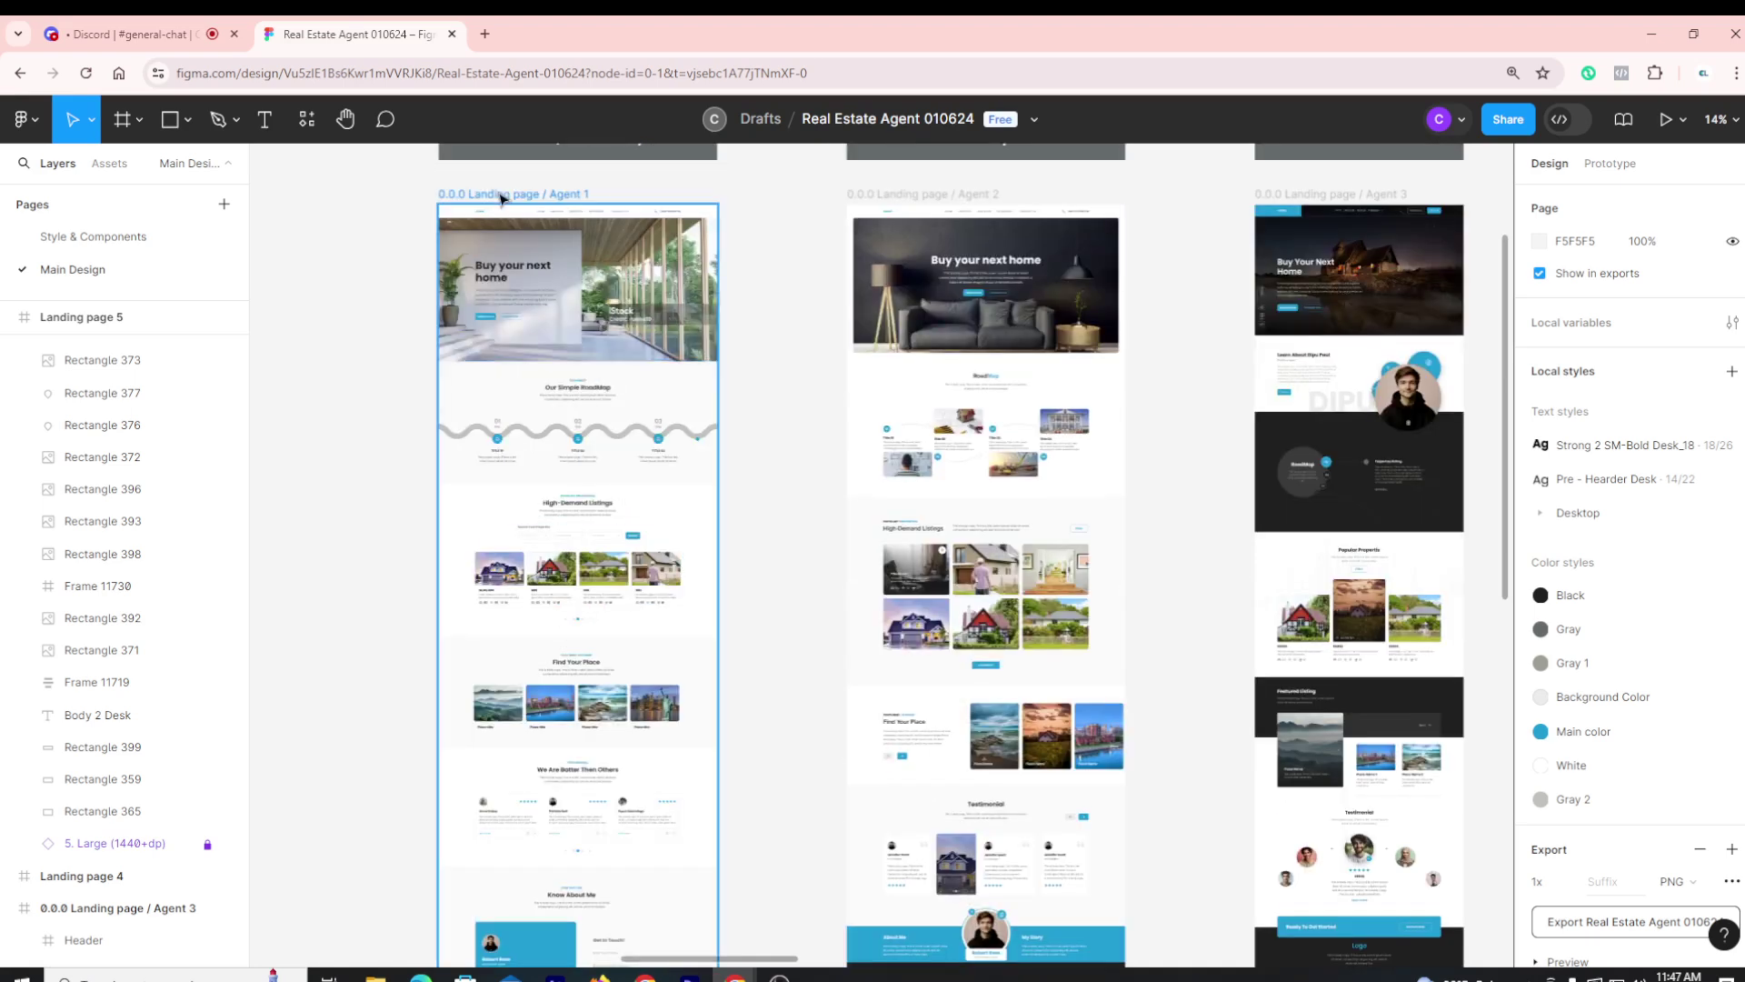
Inspect the frame properties of the Agent 1 and Agent 2 landing pages under their Traditional / Minimalist and Modern Layout headings
left_click(502, 193)
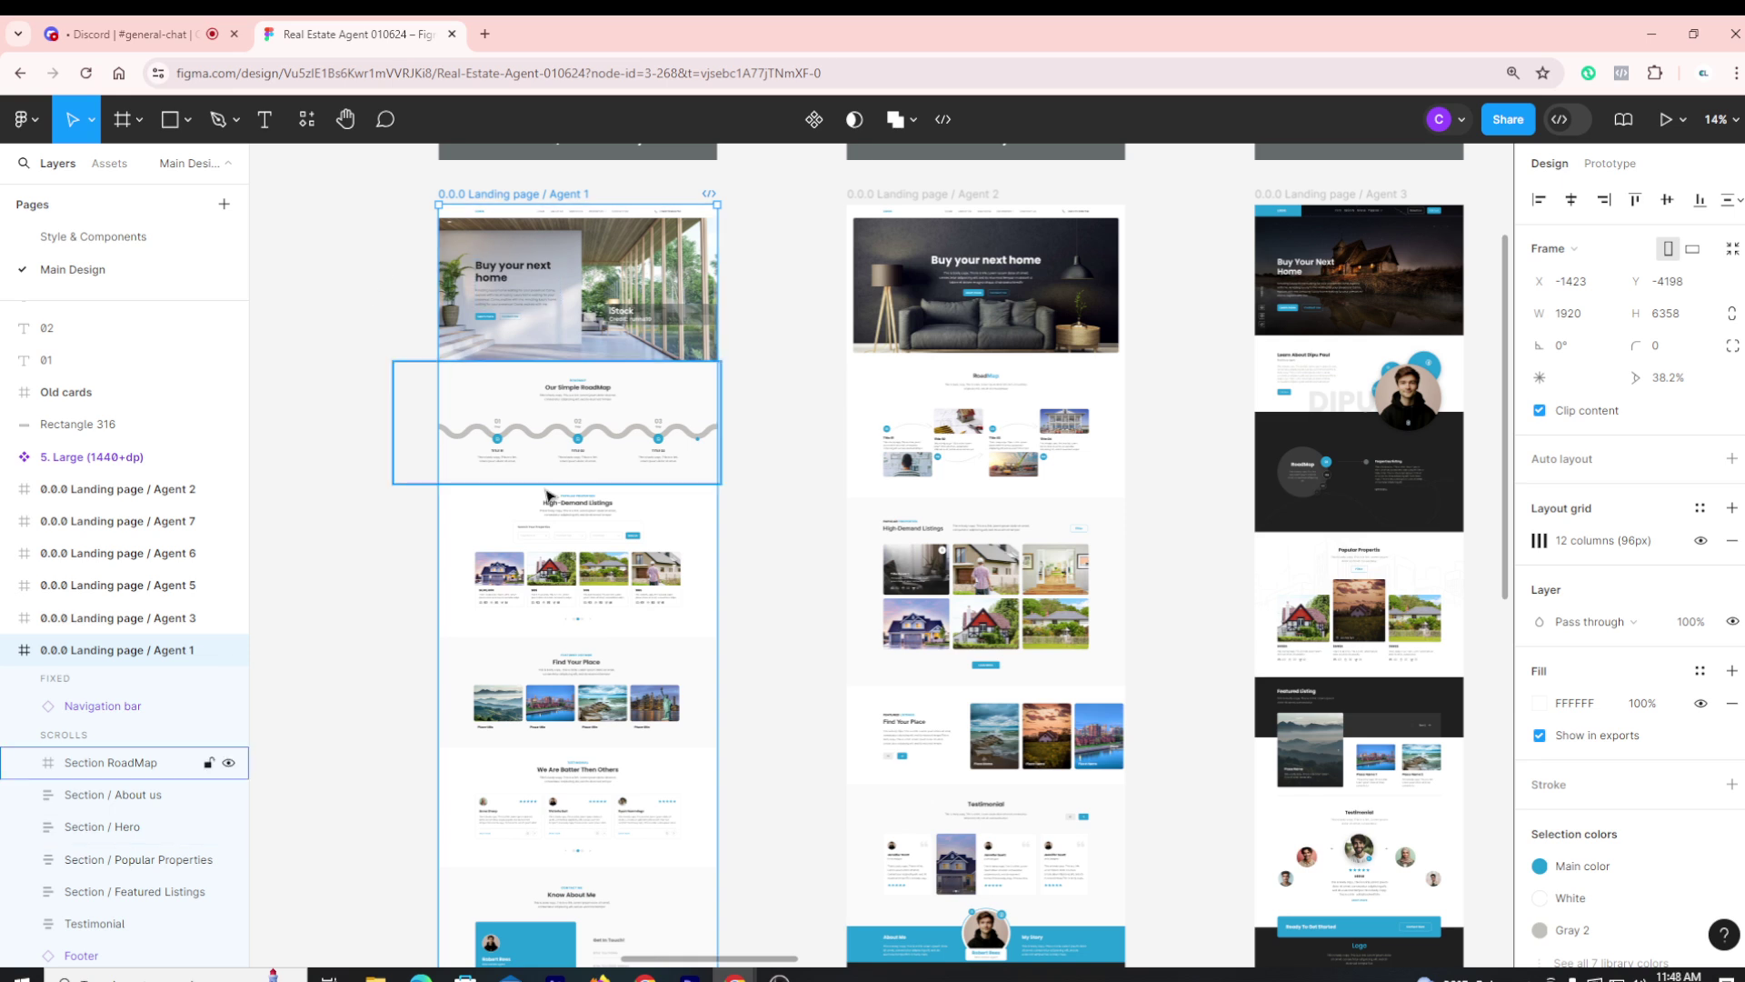
left_click(327, 491)
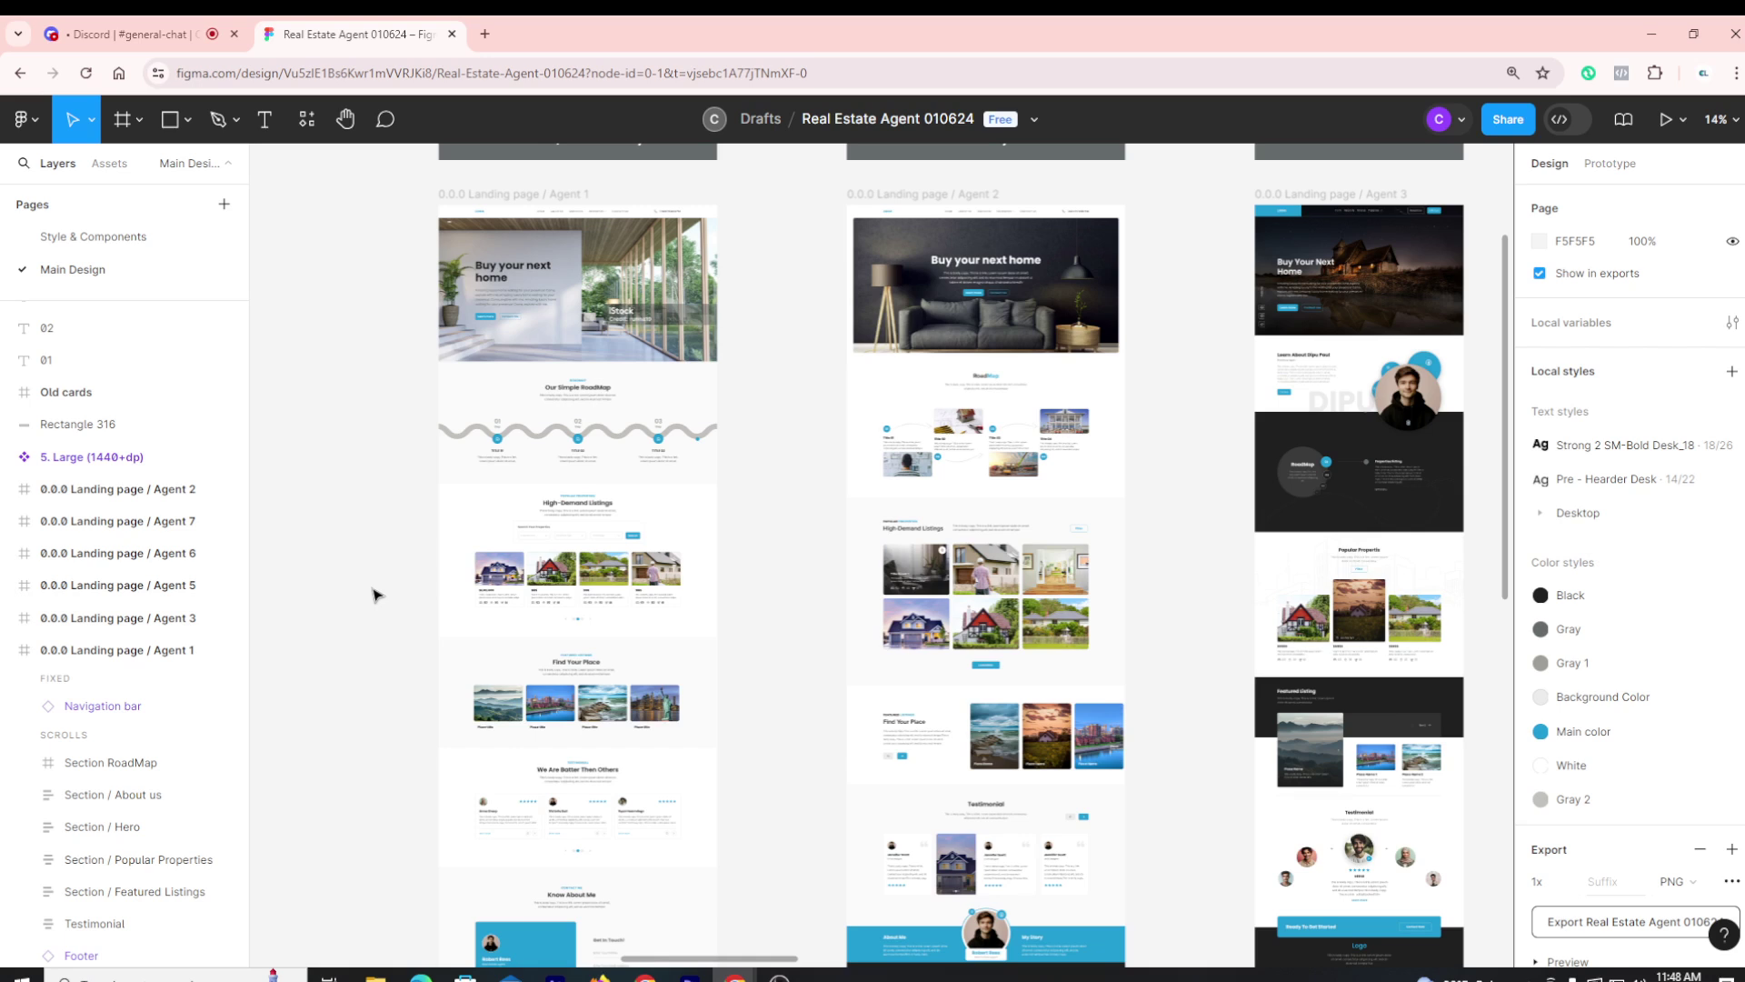
left_click(463, 195)
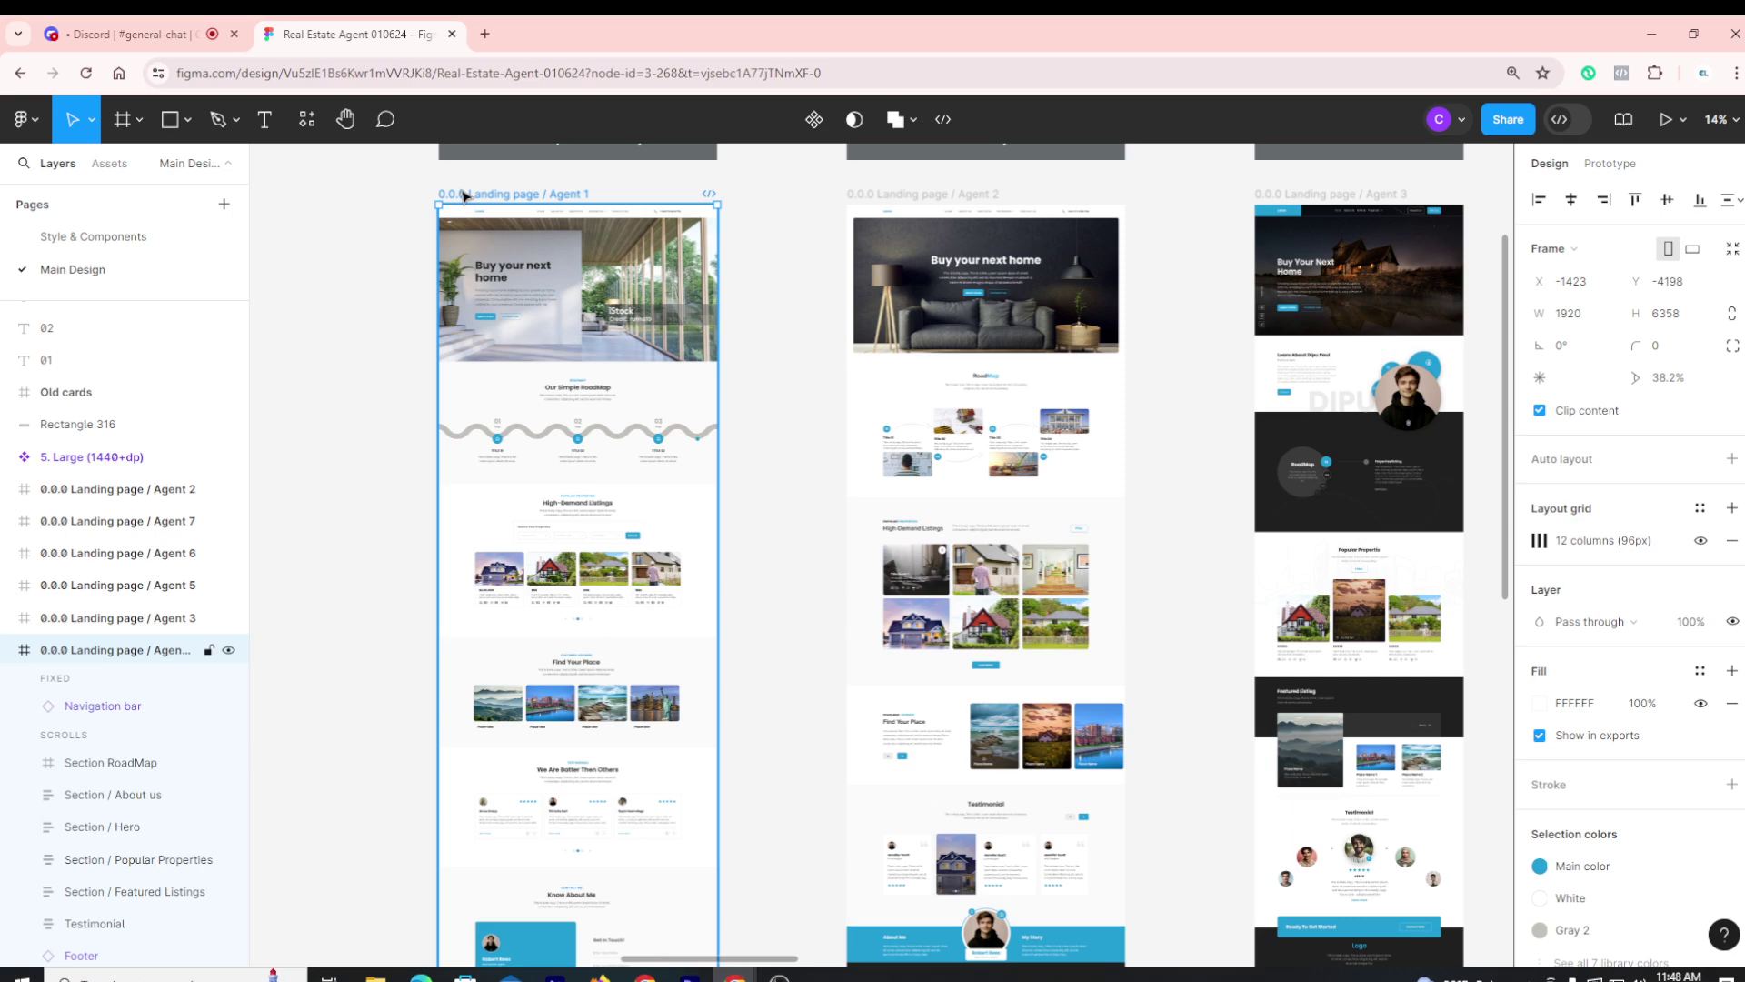
scroll(473, 200, "up", 2)
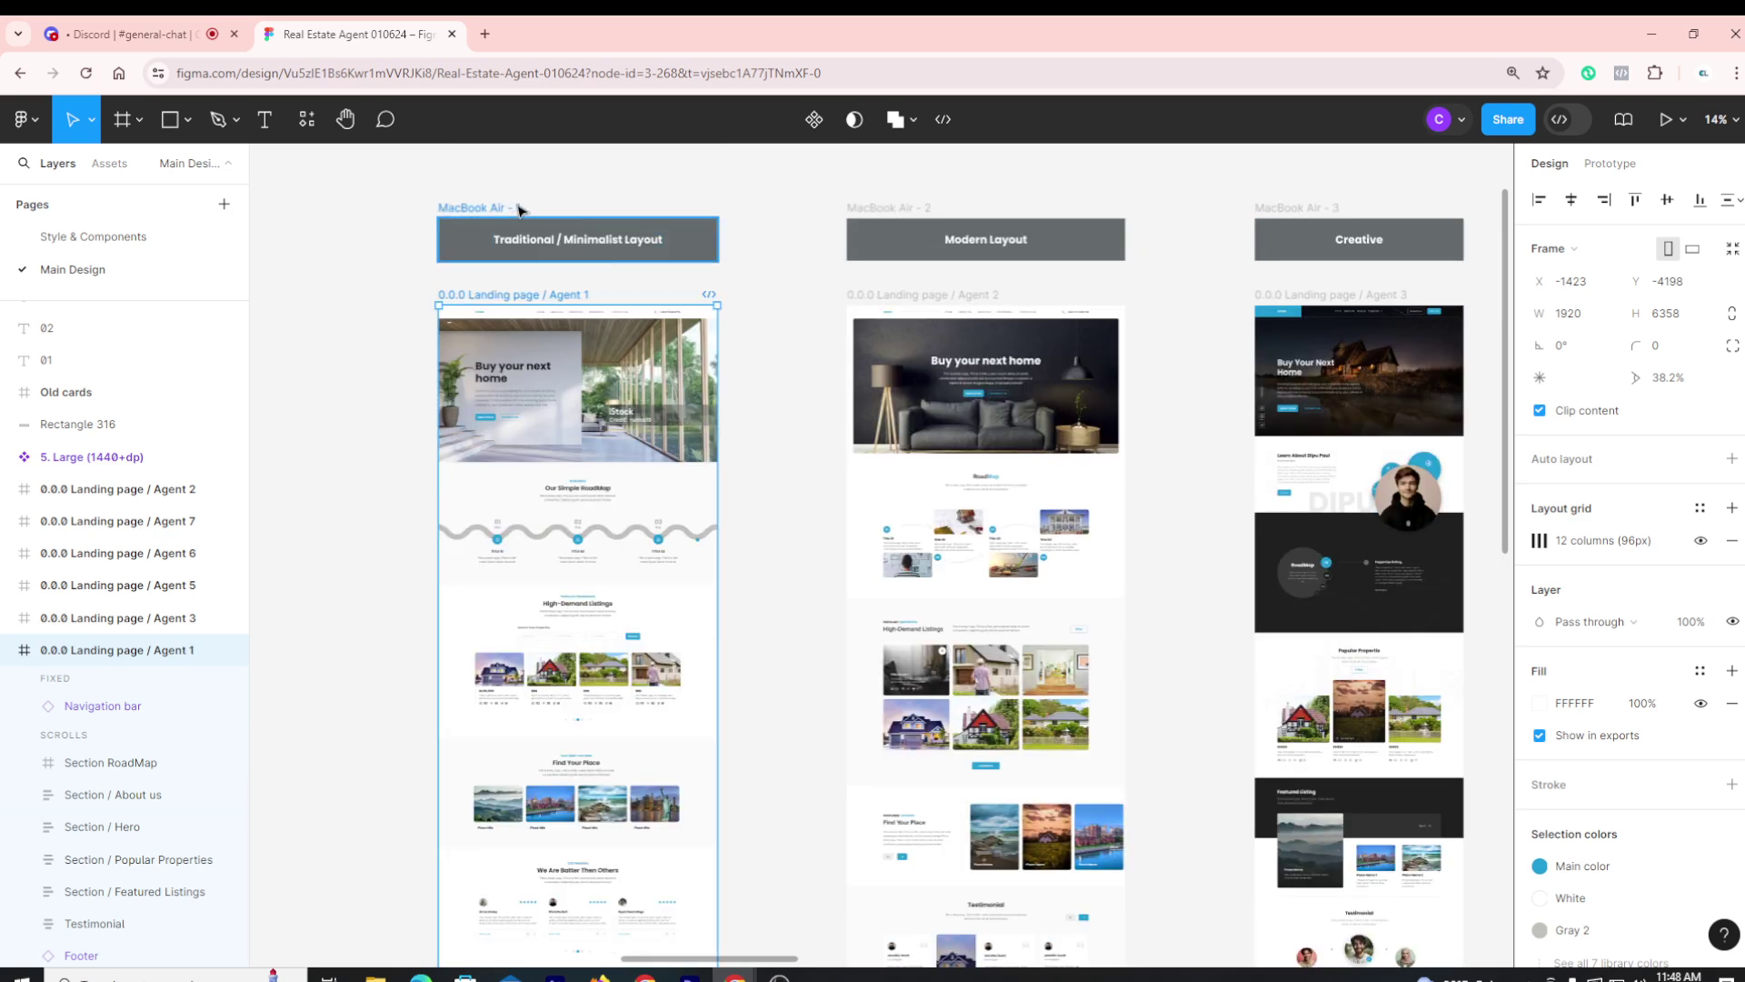
left_click(815, 234)
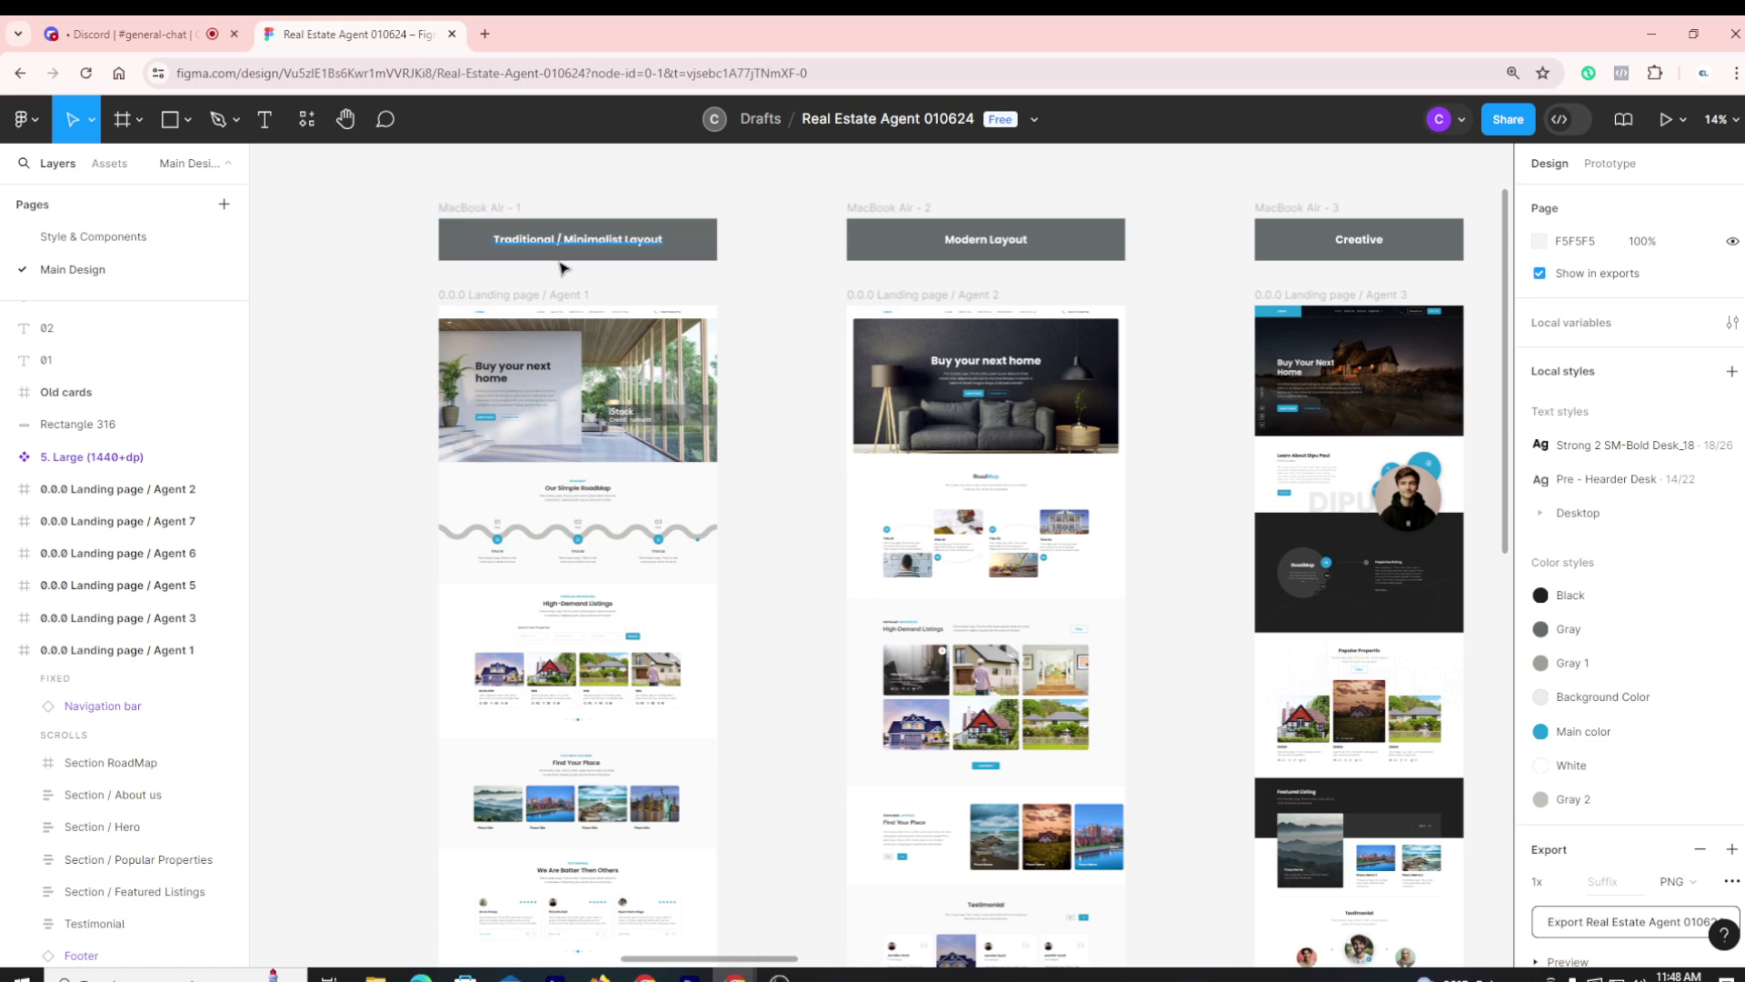
left_click(503, 295)
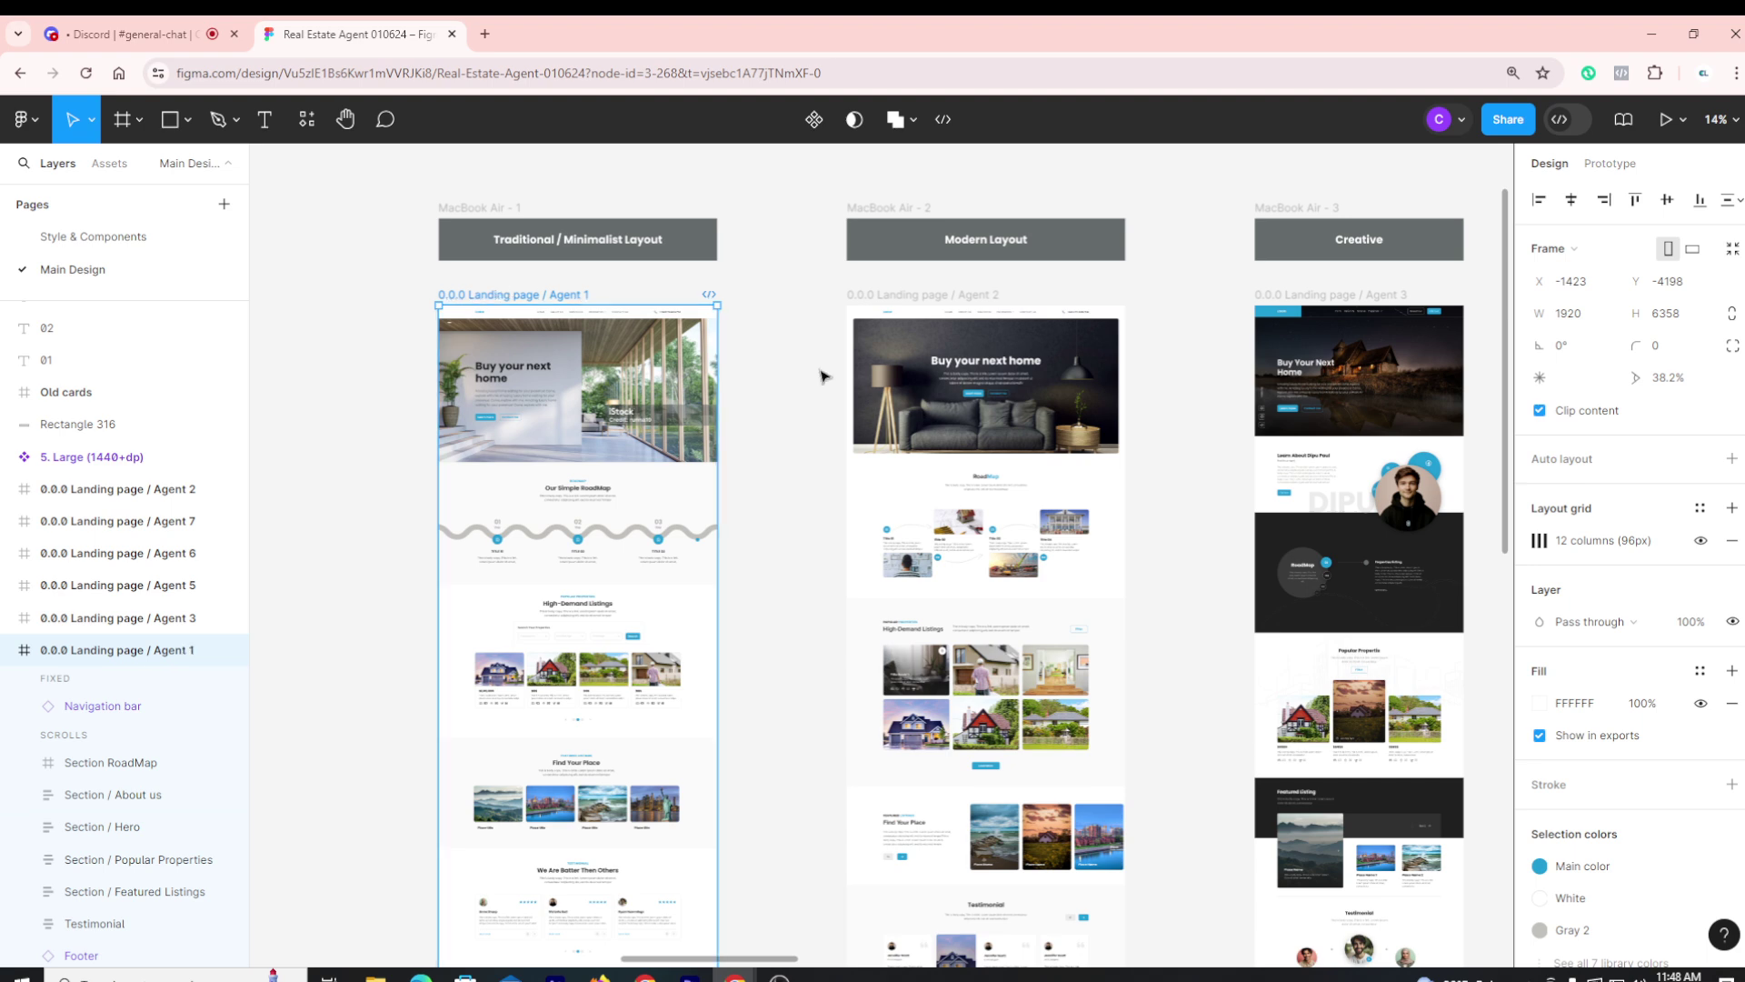
left_click(969, 296)
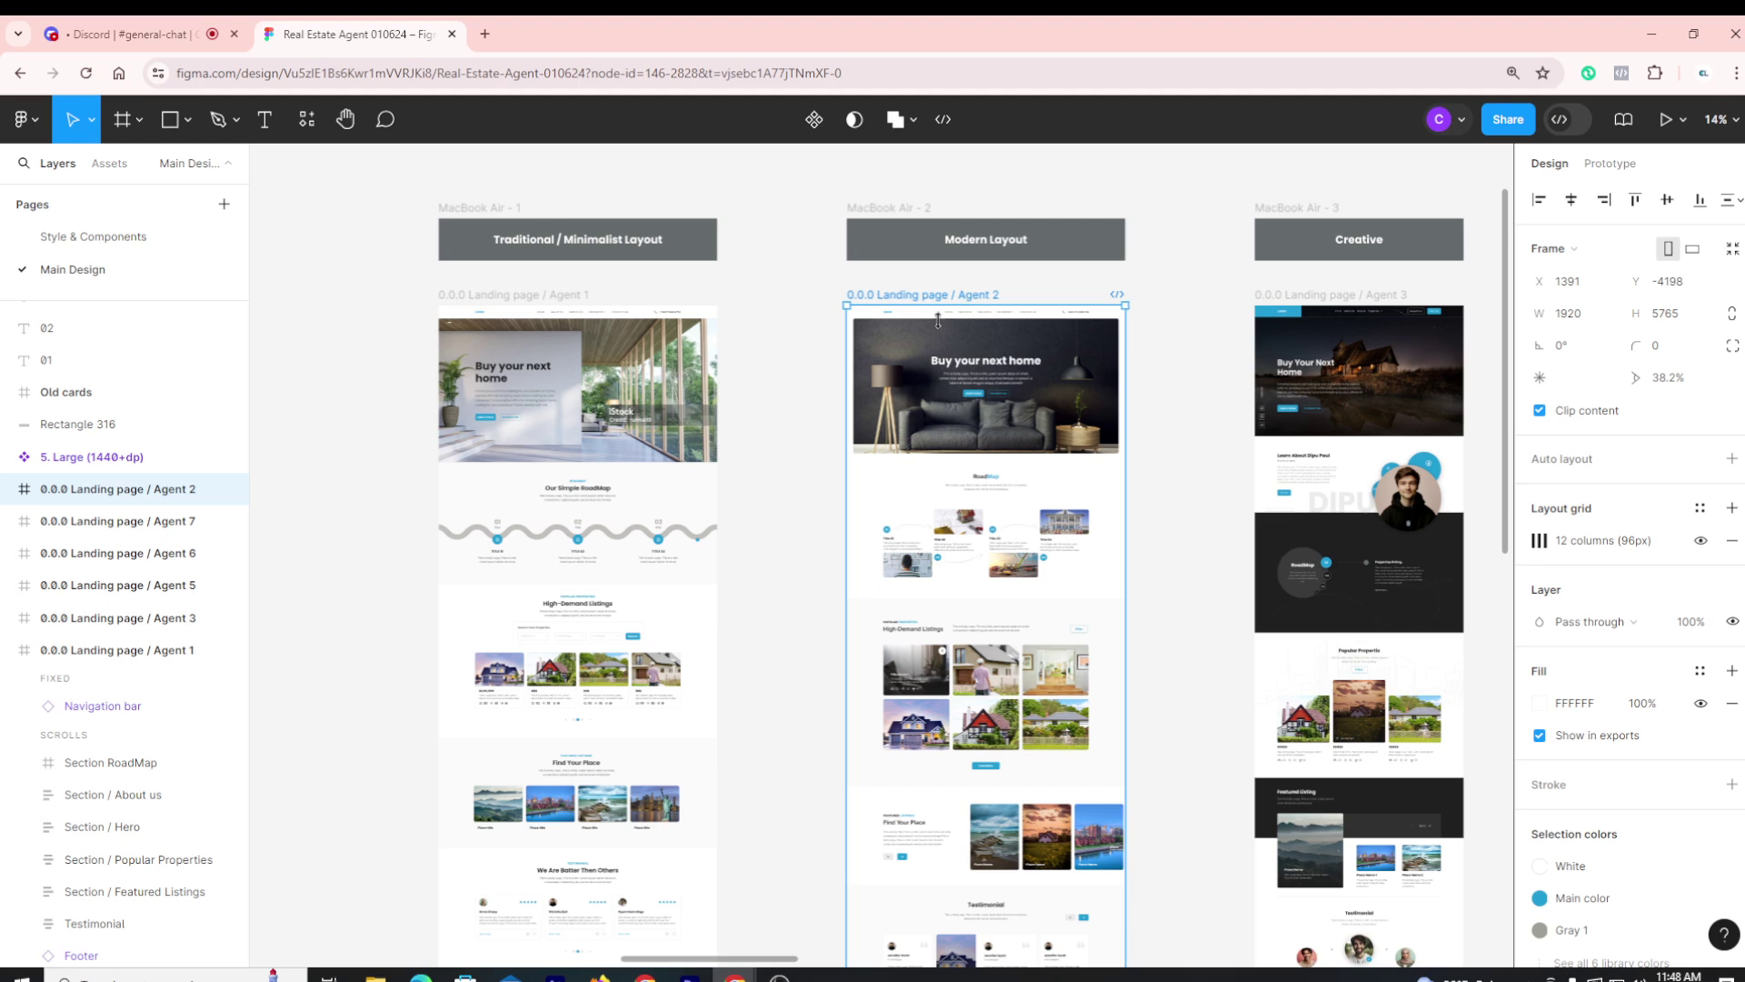
left_click(762, 451)
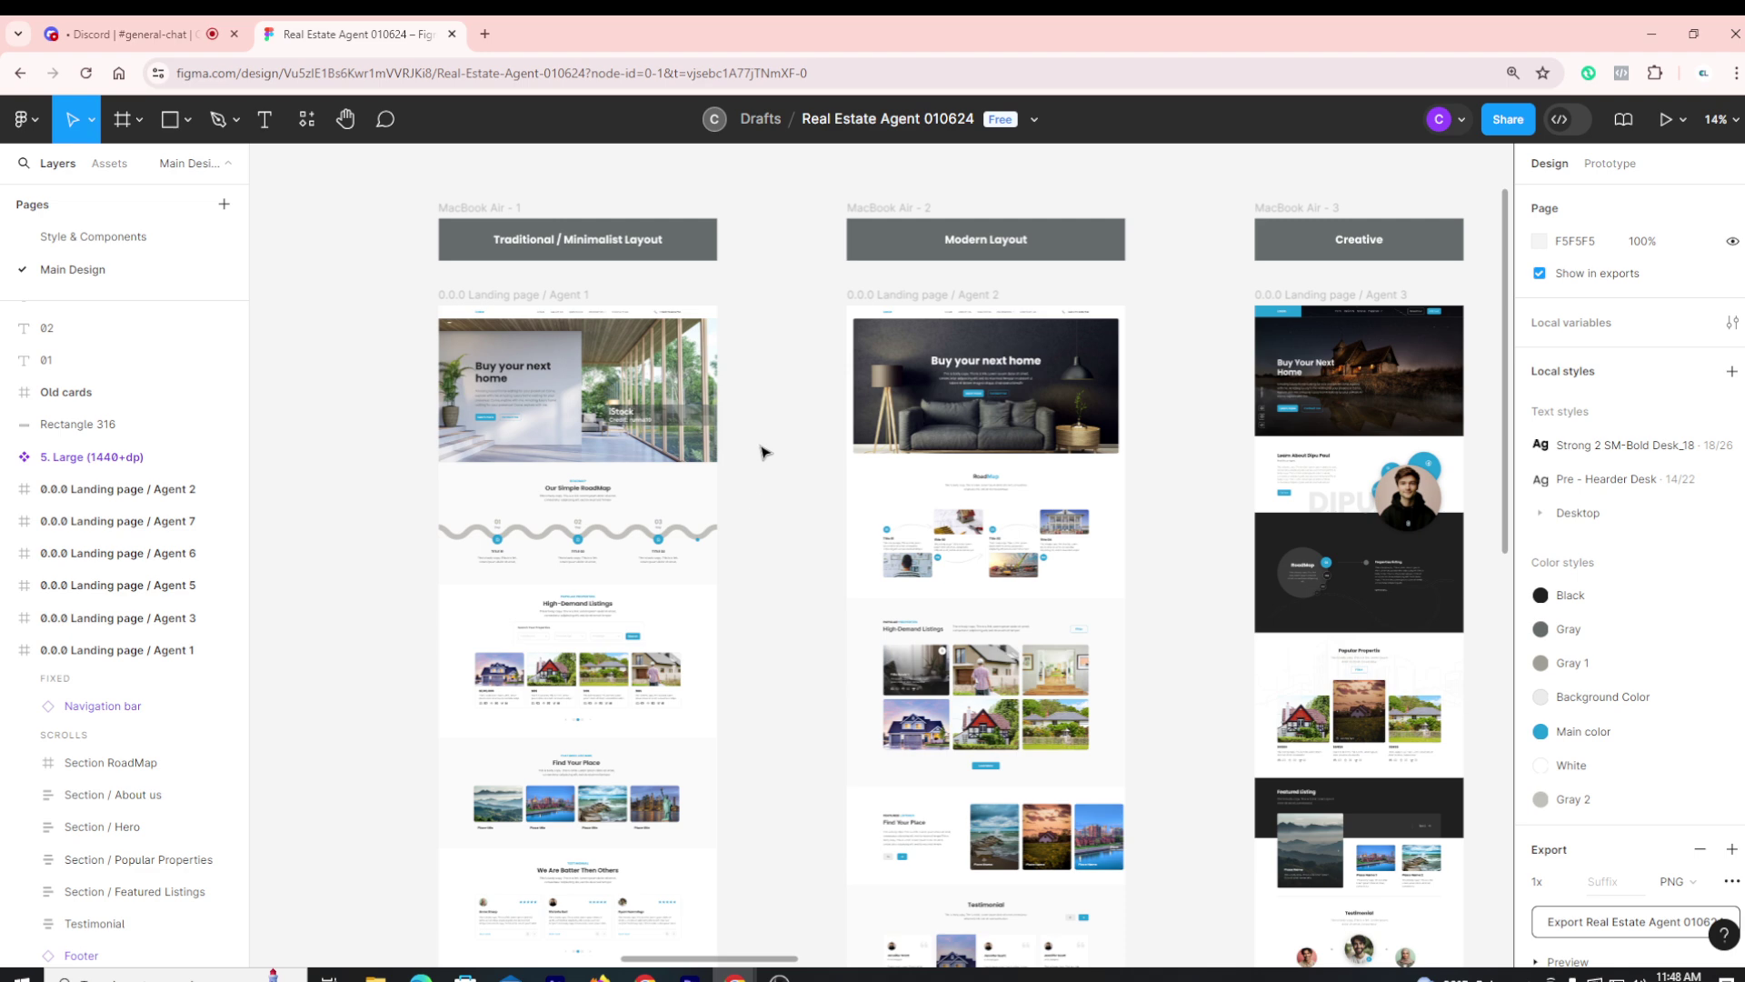
Survey the whole canvas, including the Old cards frame, the spare landing page frames and Desktop - 1 around the four layouts
scroll(731, 335, "down", 4)
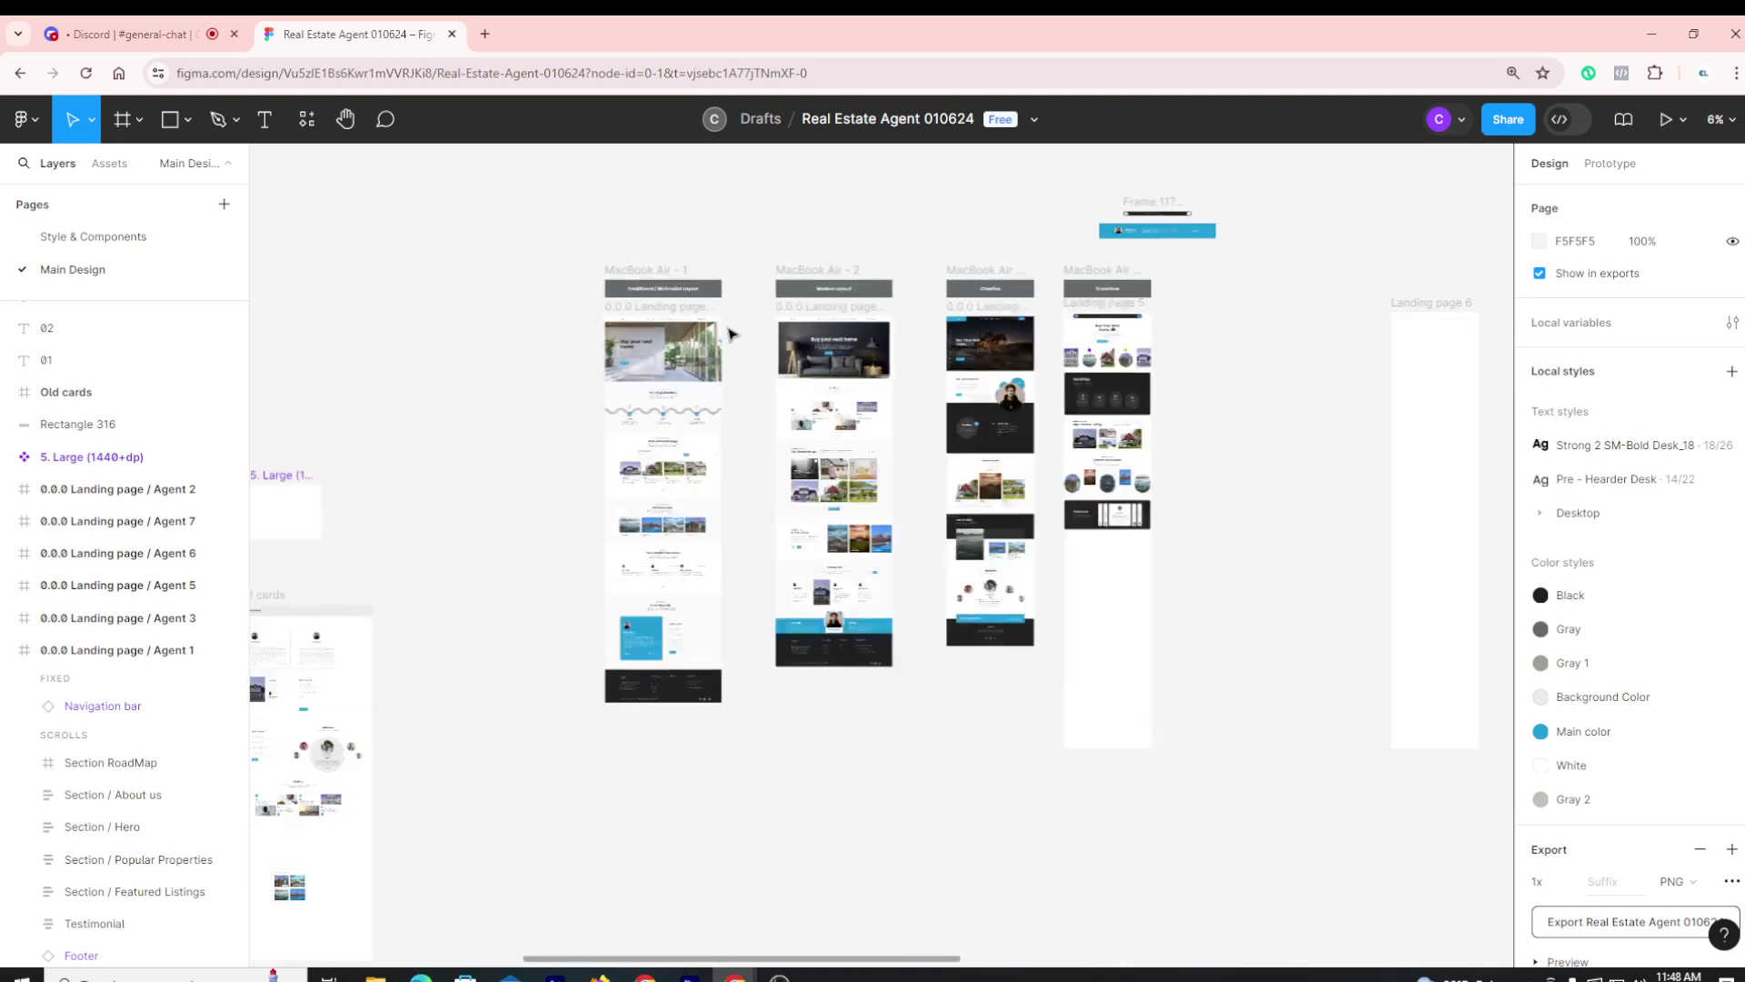
scroll(769, 336, "up", 3)
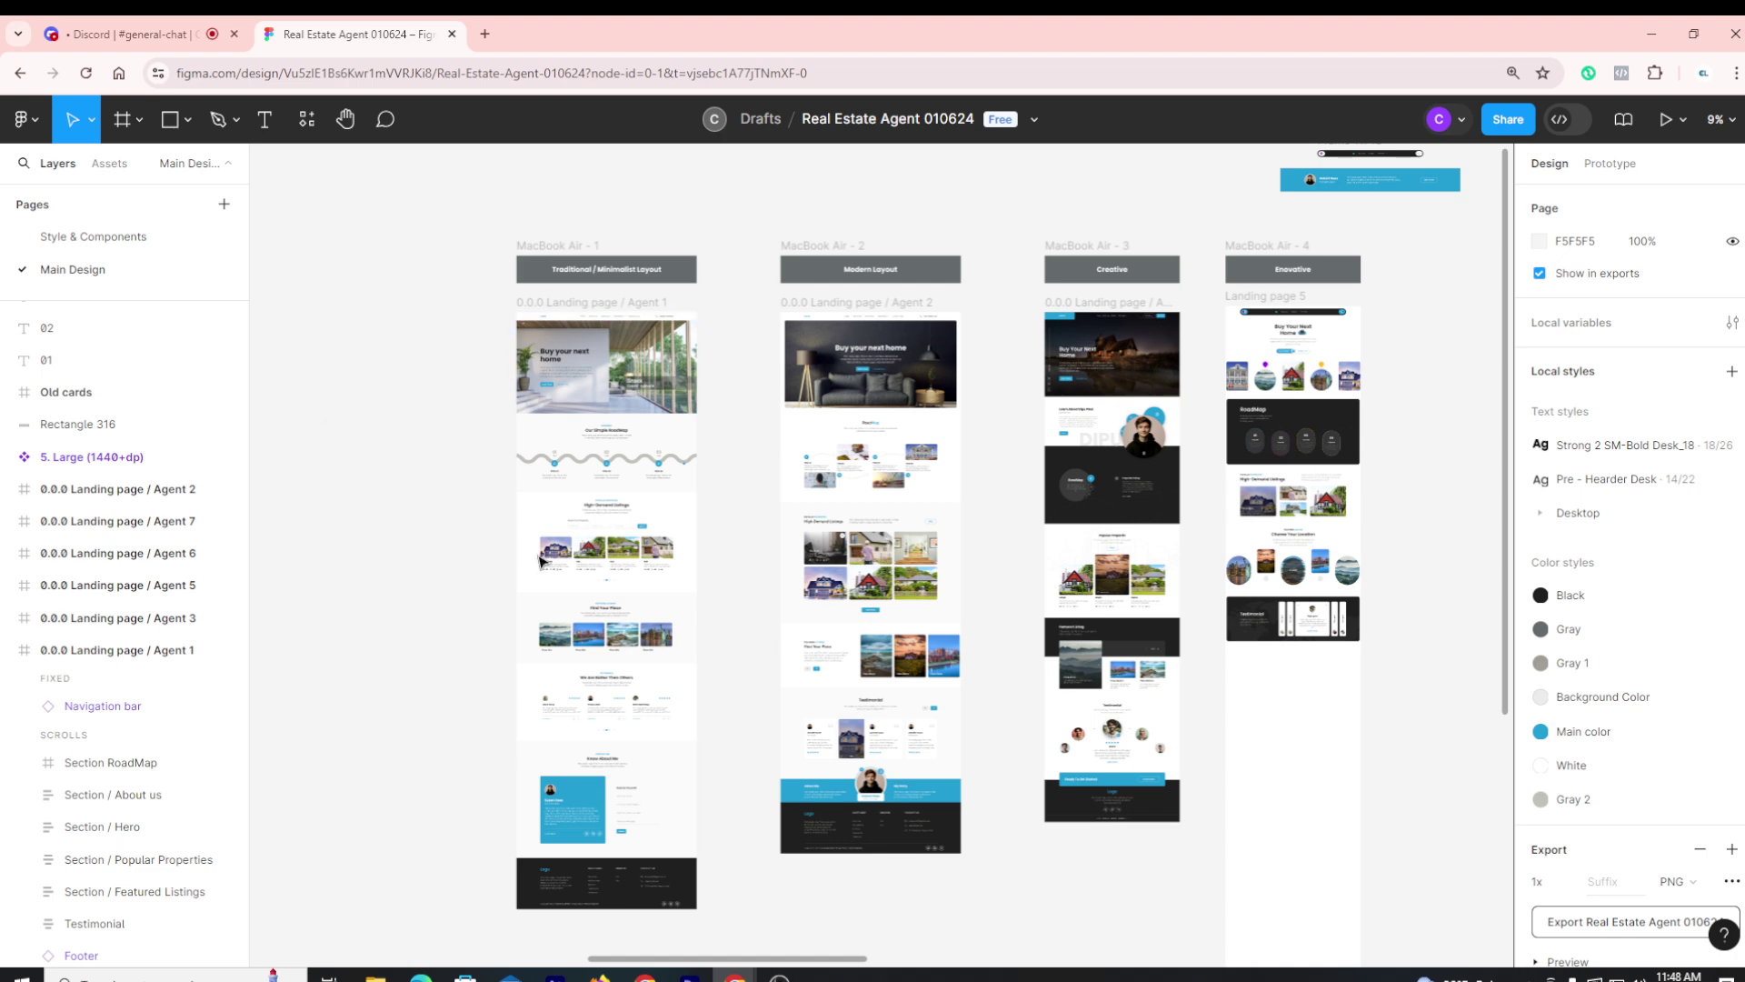
scroll(711, 441, "down", 3)
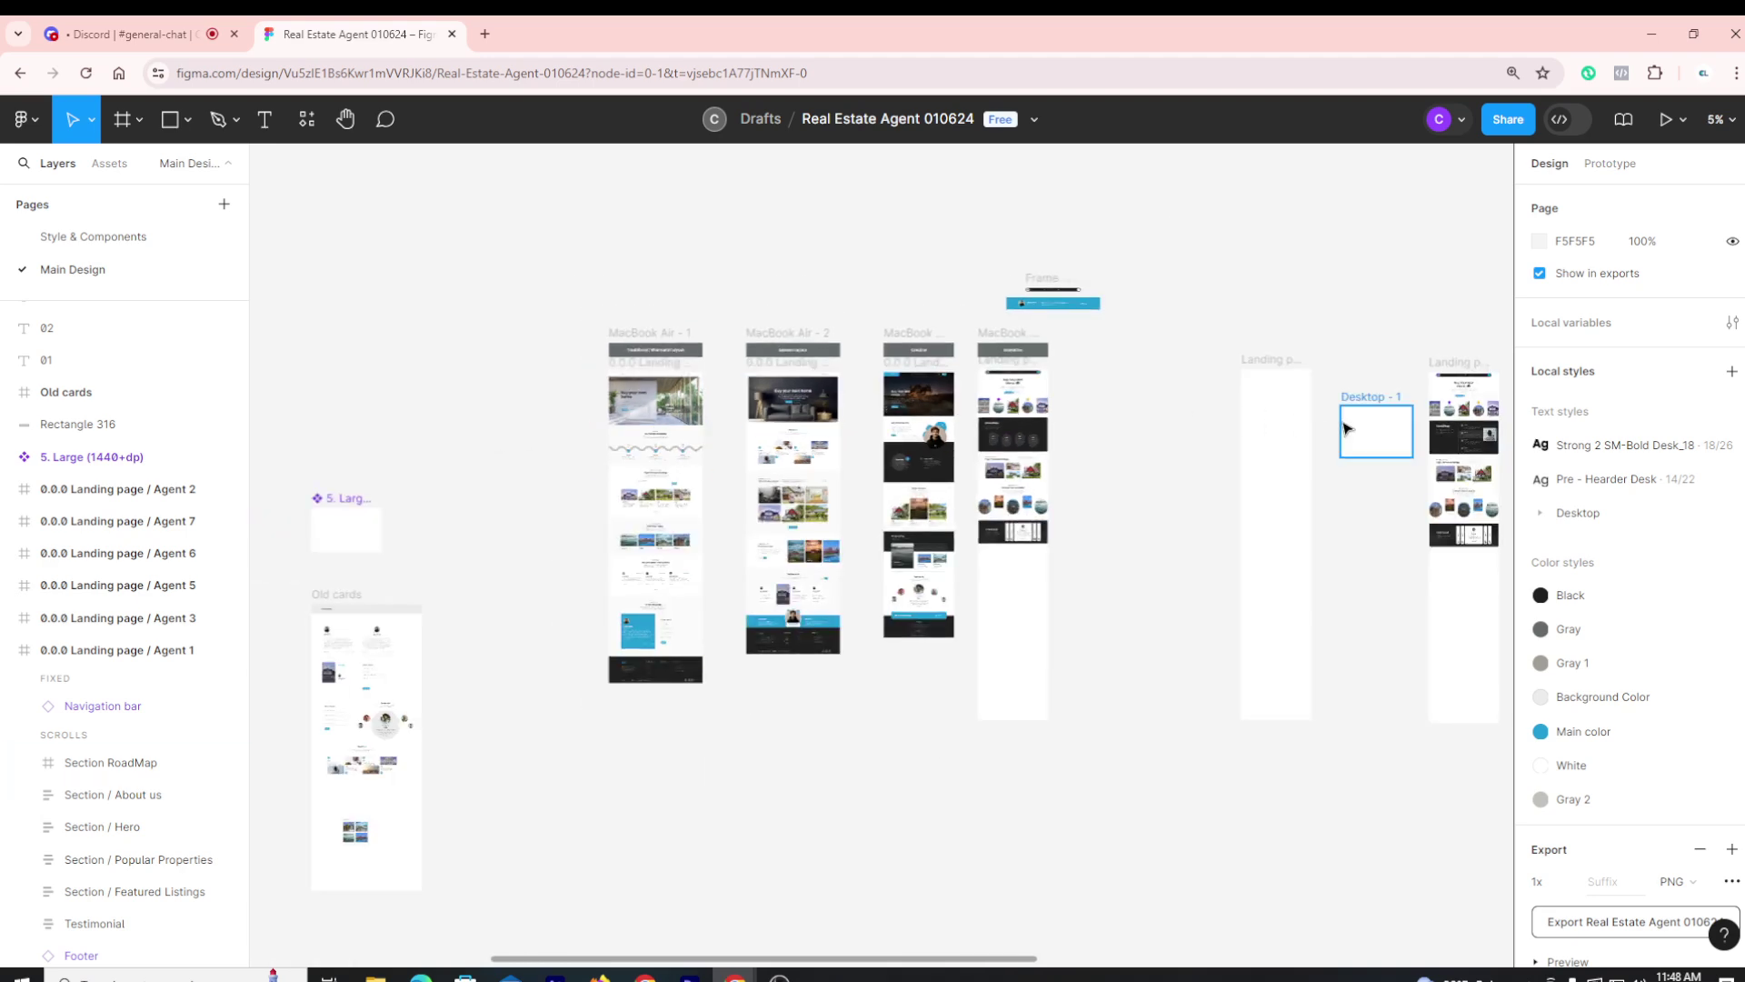
scroll(527, 401, "up", 3)
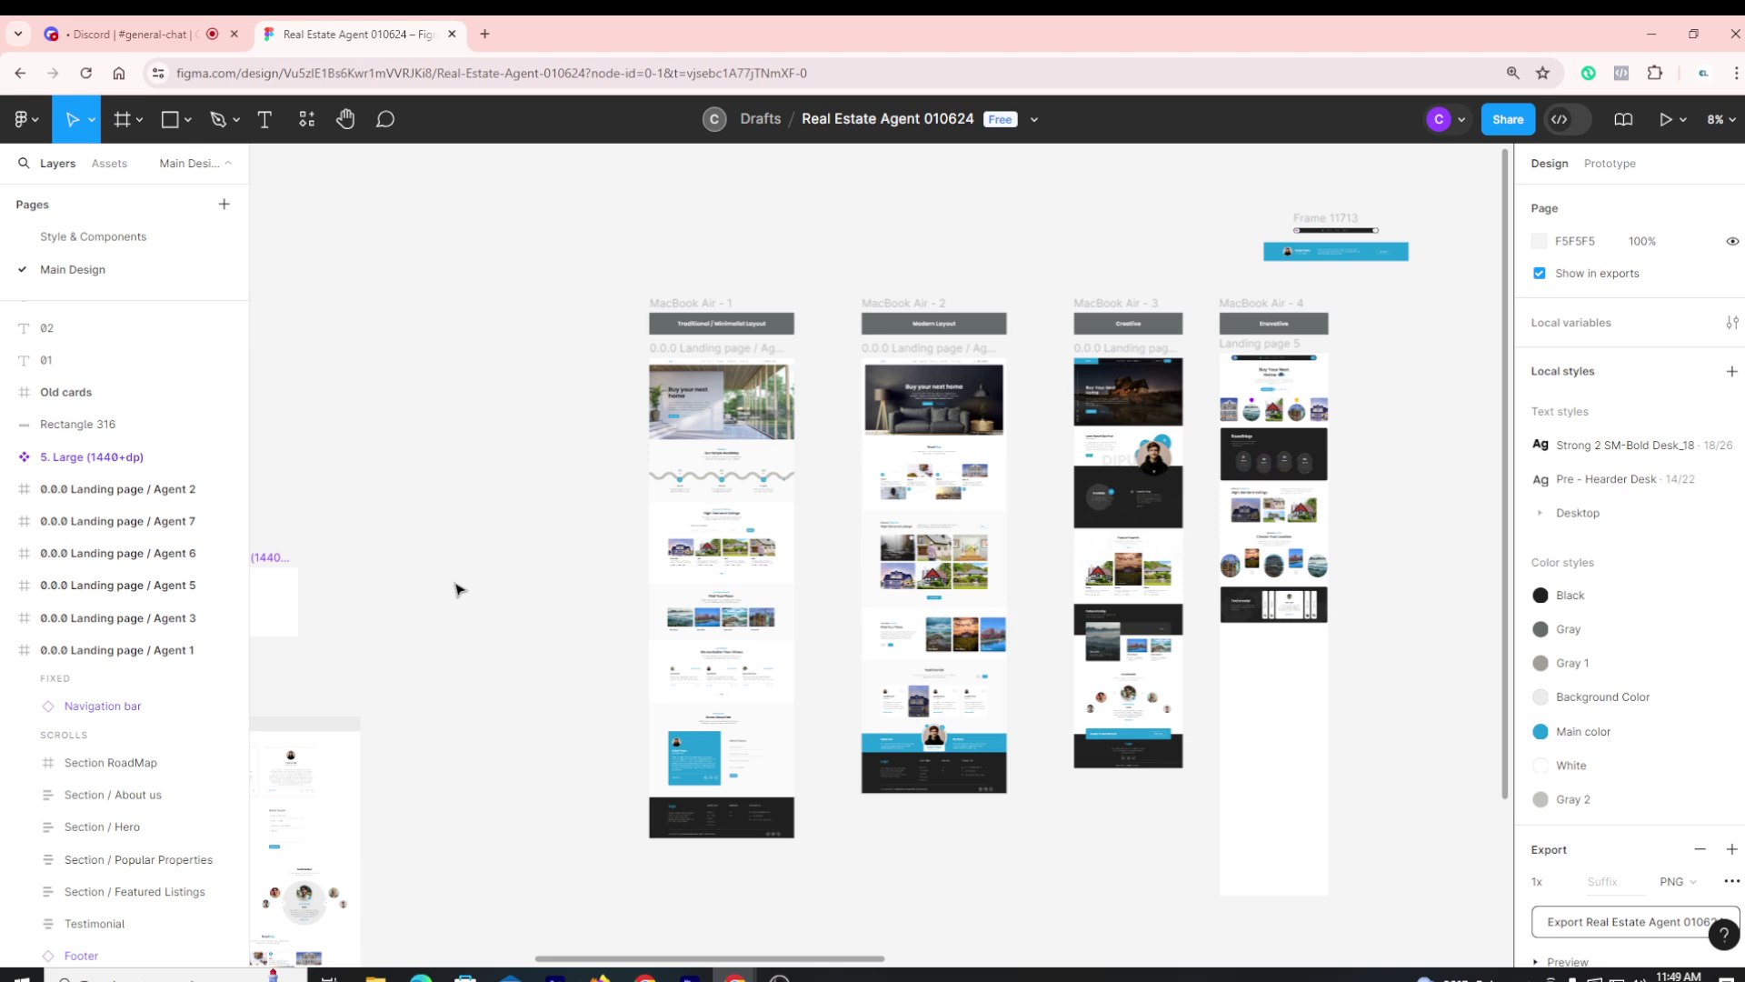
scroll(1004, 636, "up", 3)
scroll(1018, 640, "down", 2)
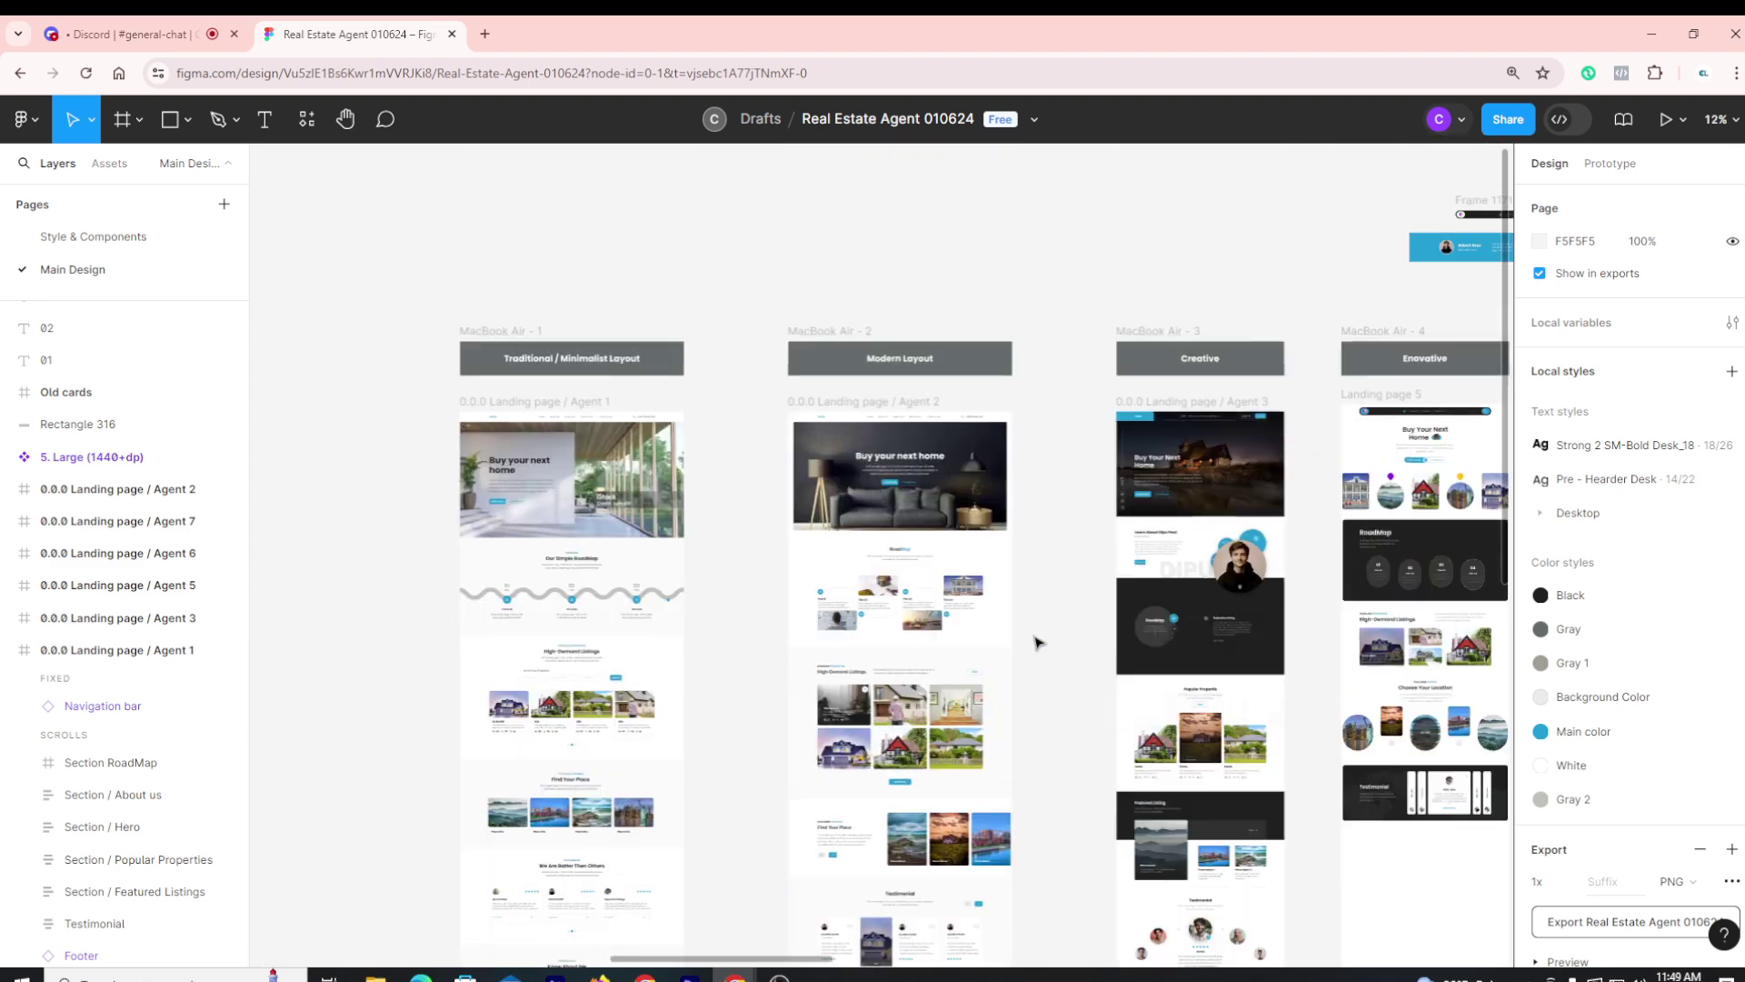
scroll(1041, 627, "down", 2)
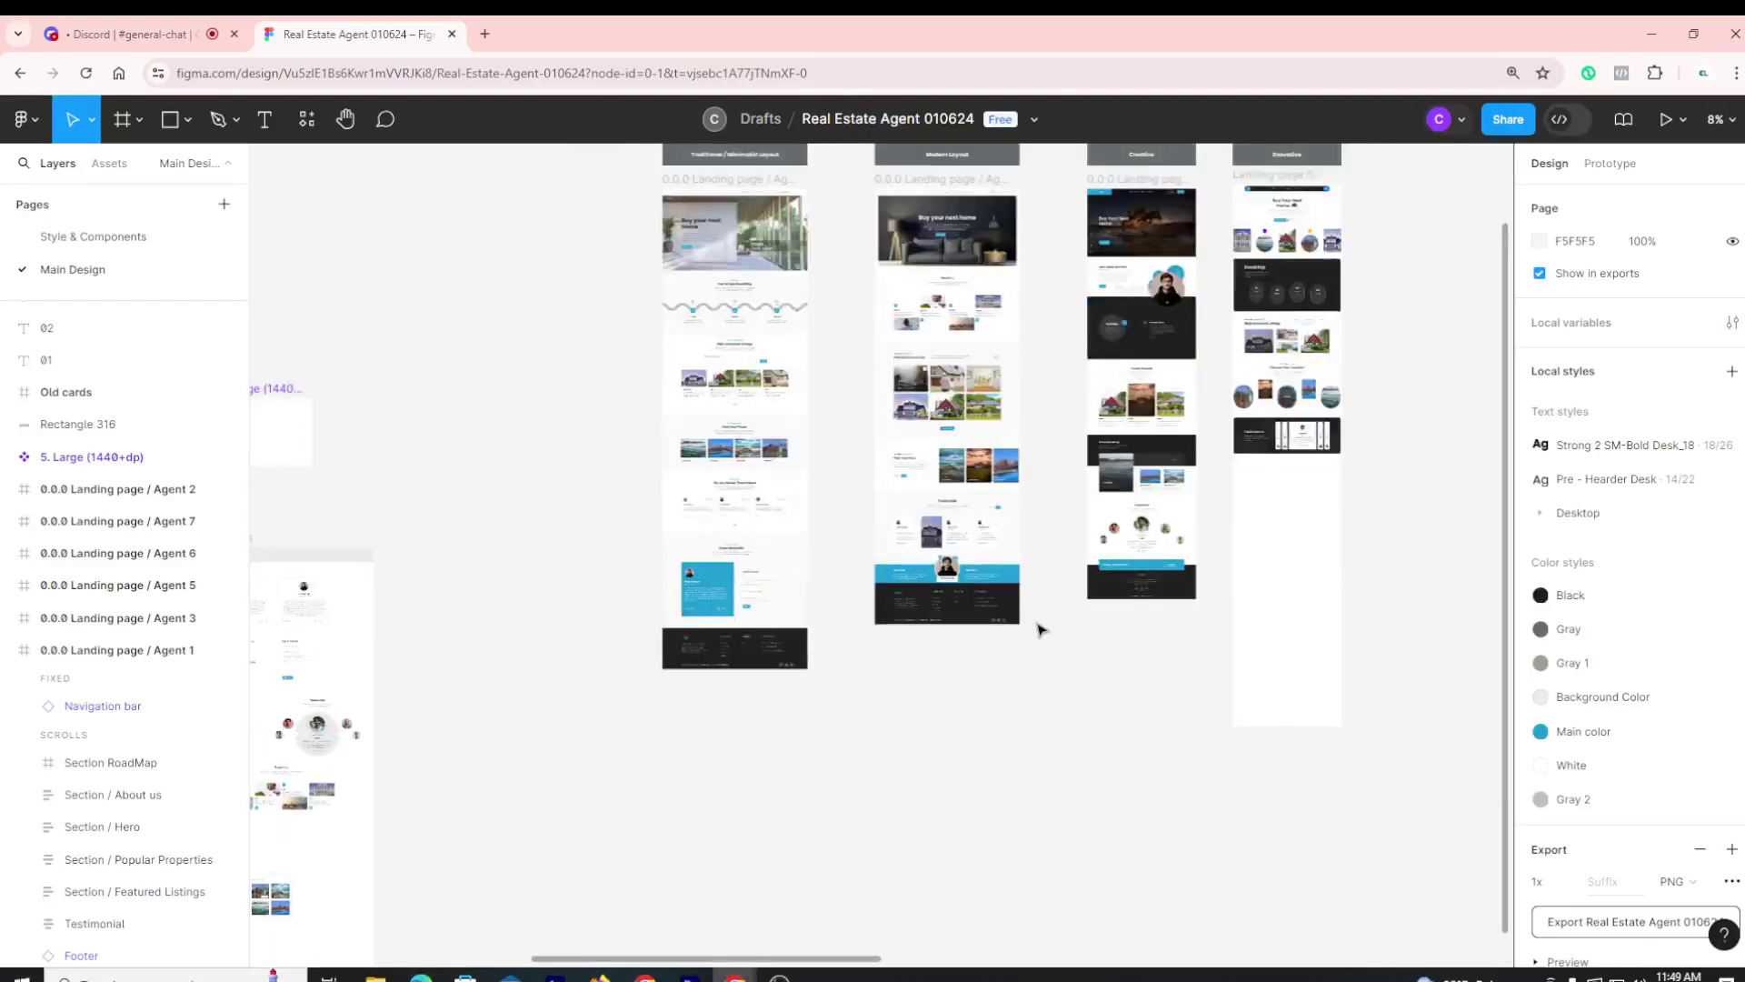
scroll(830, 873, "right", 4)
scroll(864, 755, "left", 5)
scroll(1000, 636, "up", 2)
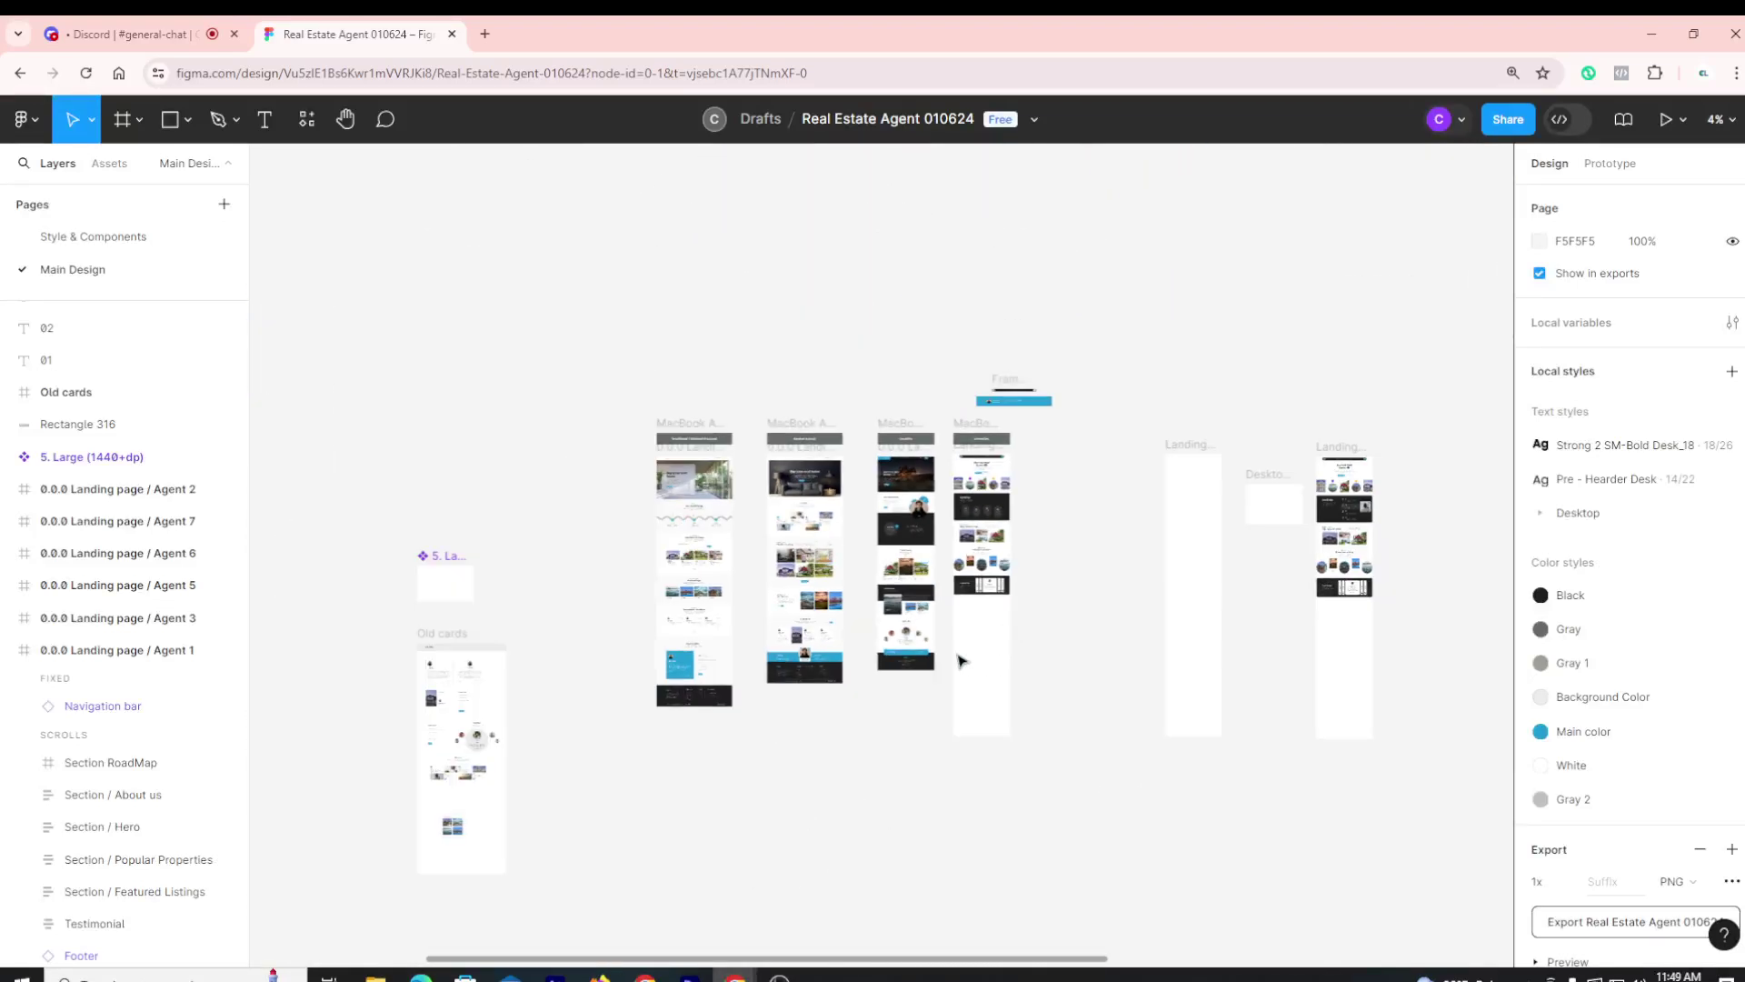
Review the four labelled layouts side by side, together with the separate navigation bar and blue banner above them
scroll(1309, 544, "up", 2)
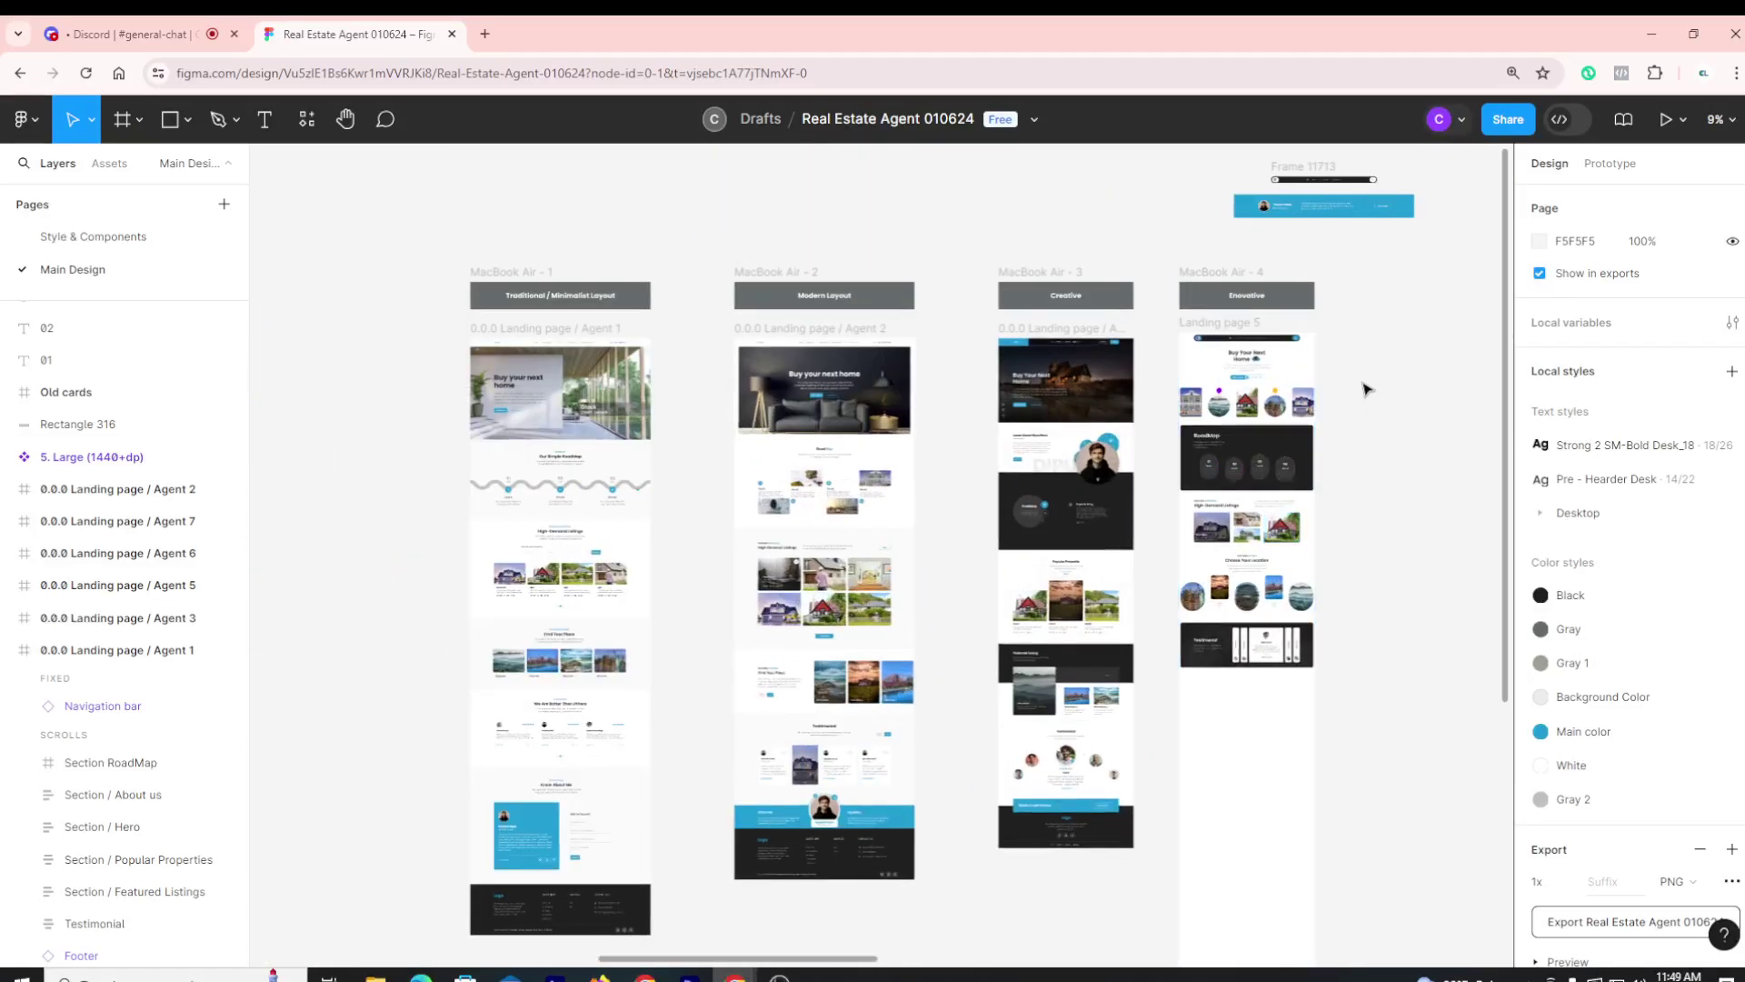
scroll(1318, 391, "up", 3)
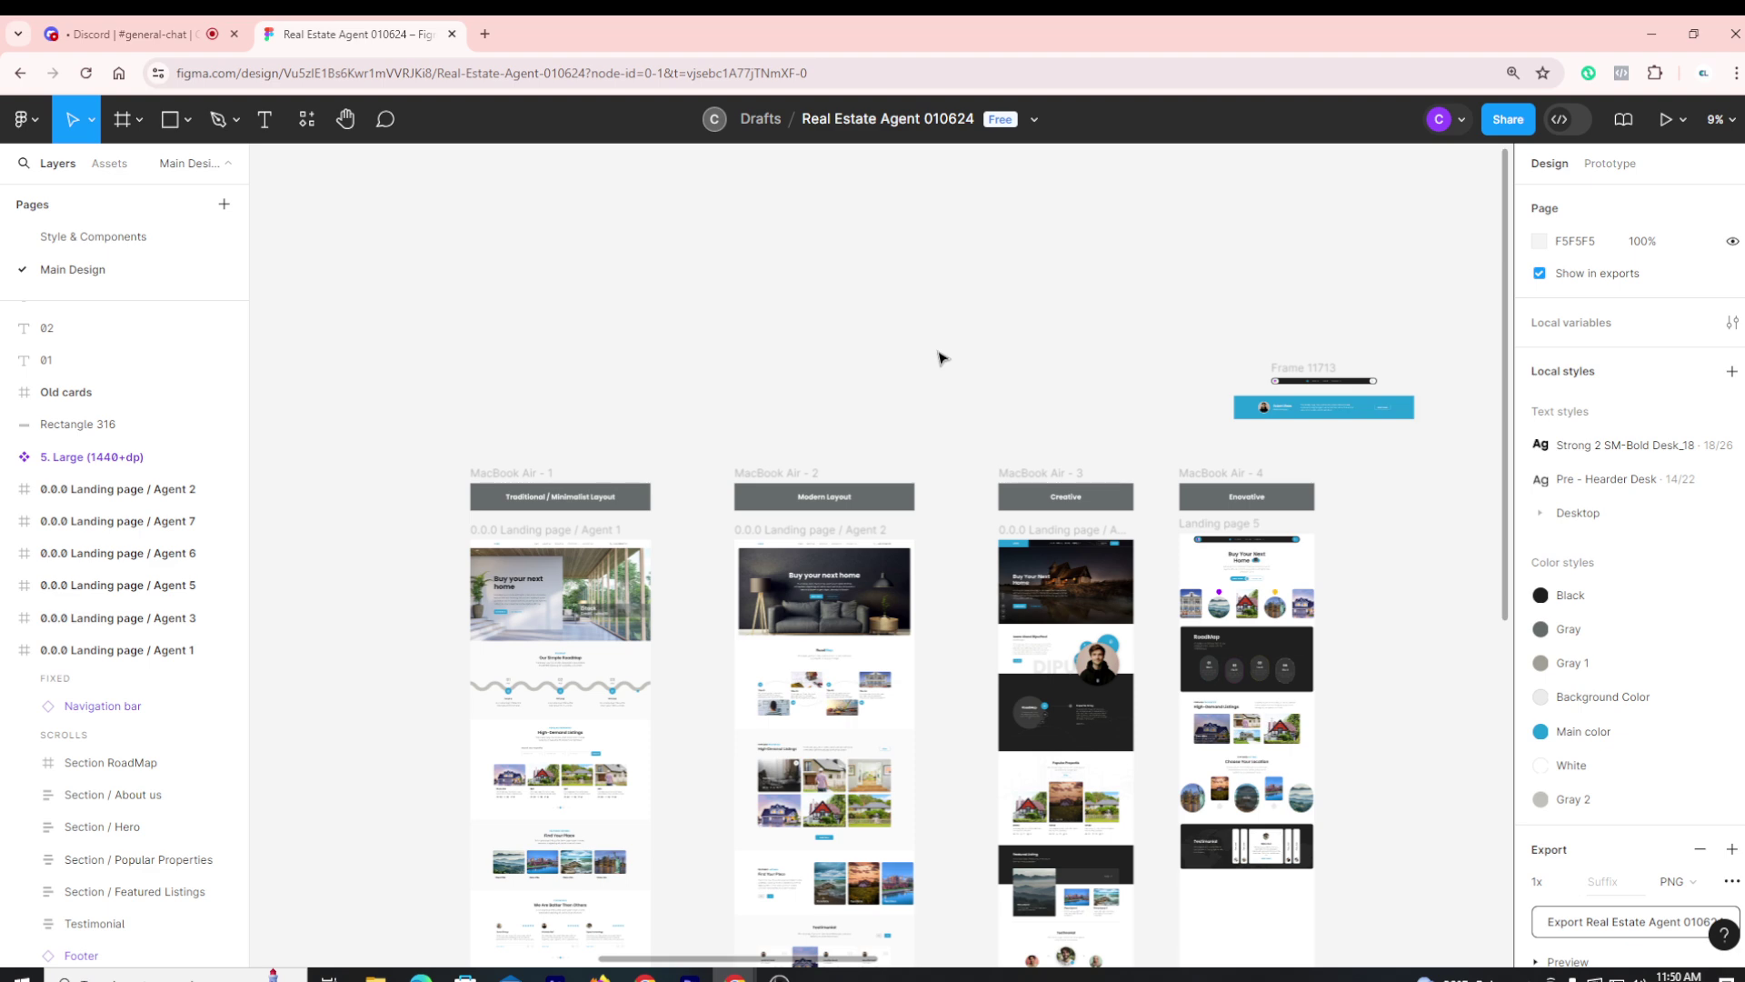
scroll(898, 350, "down", 2)
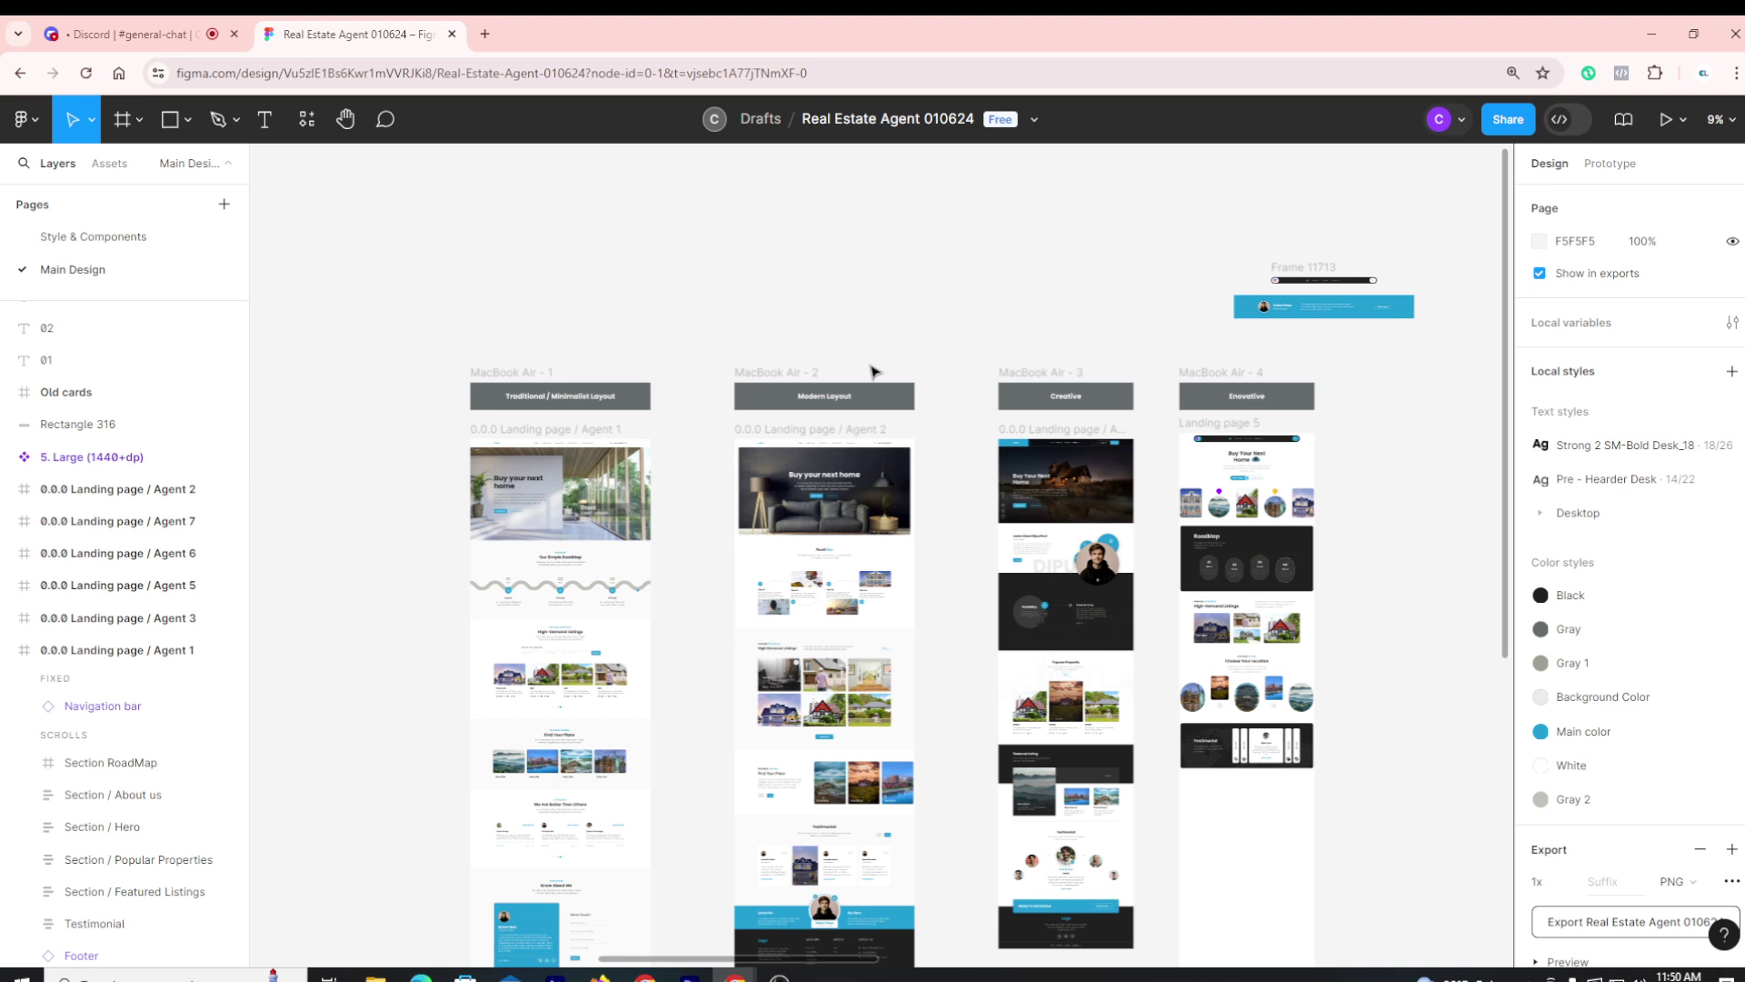
scroll(870, 372, "down", 2)
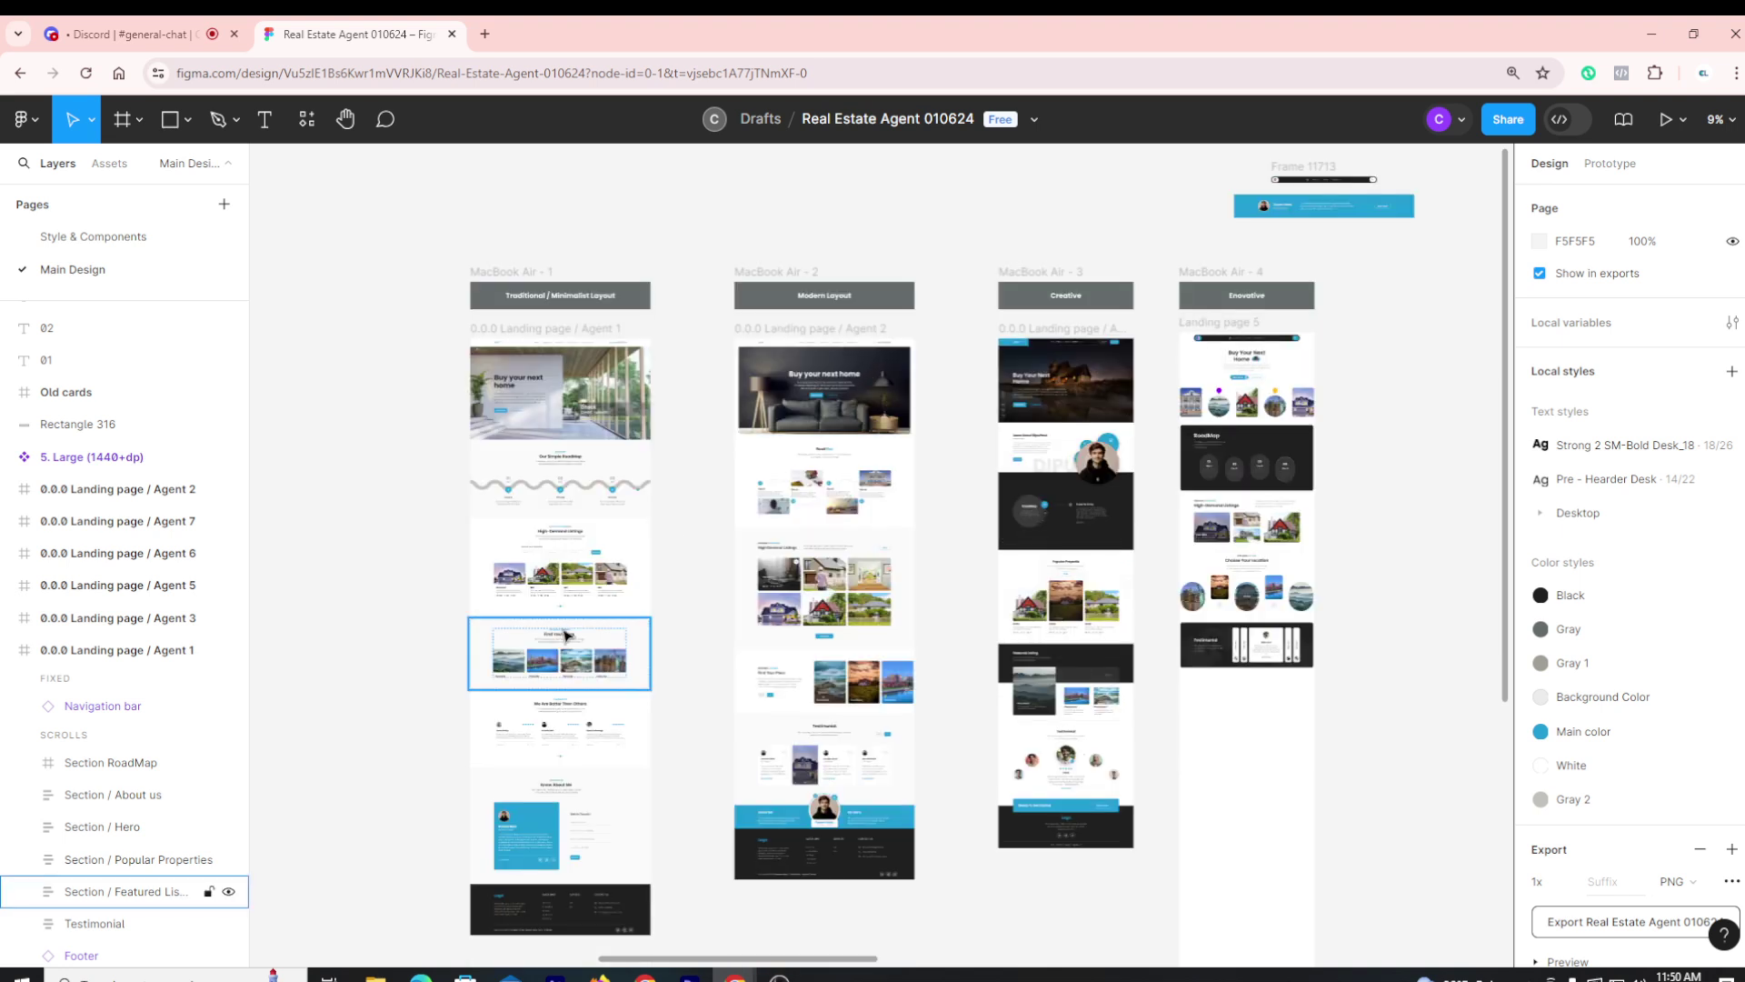
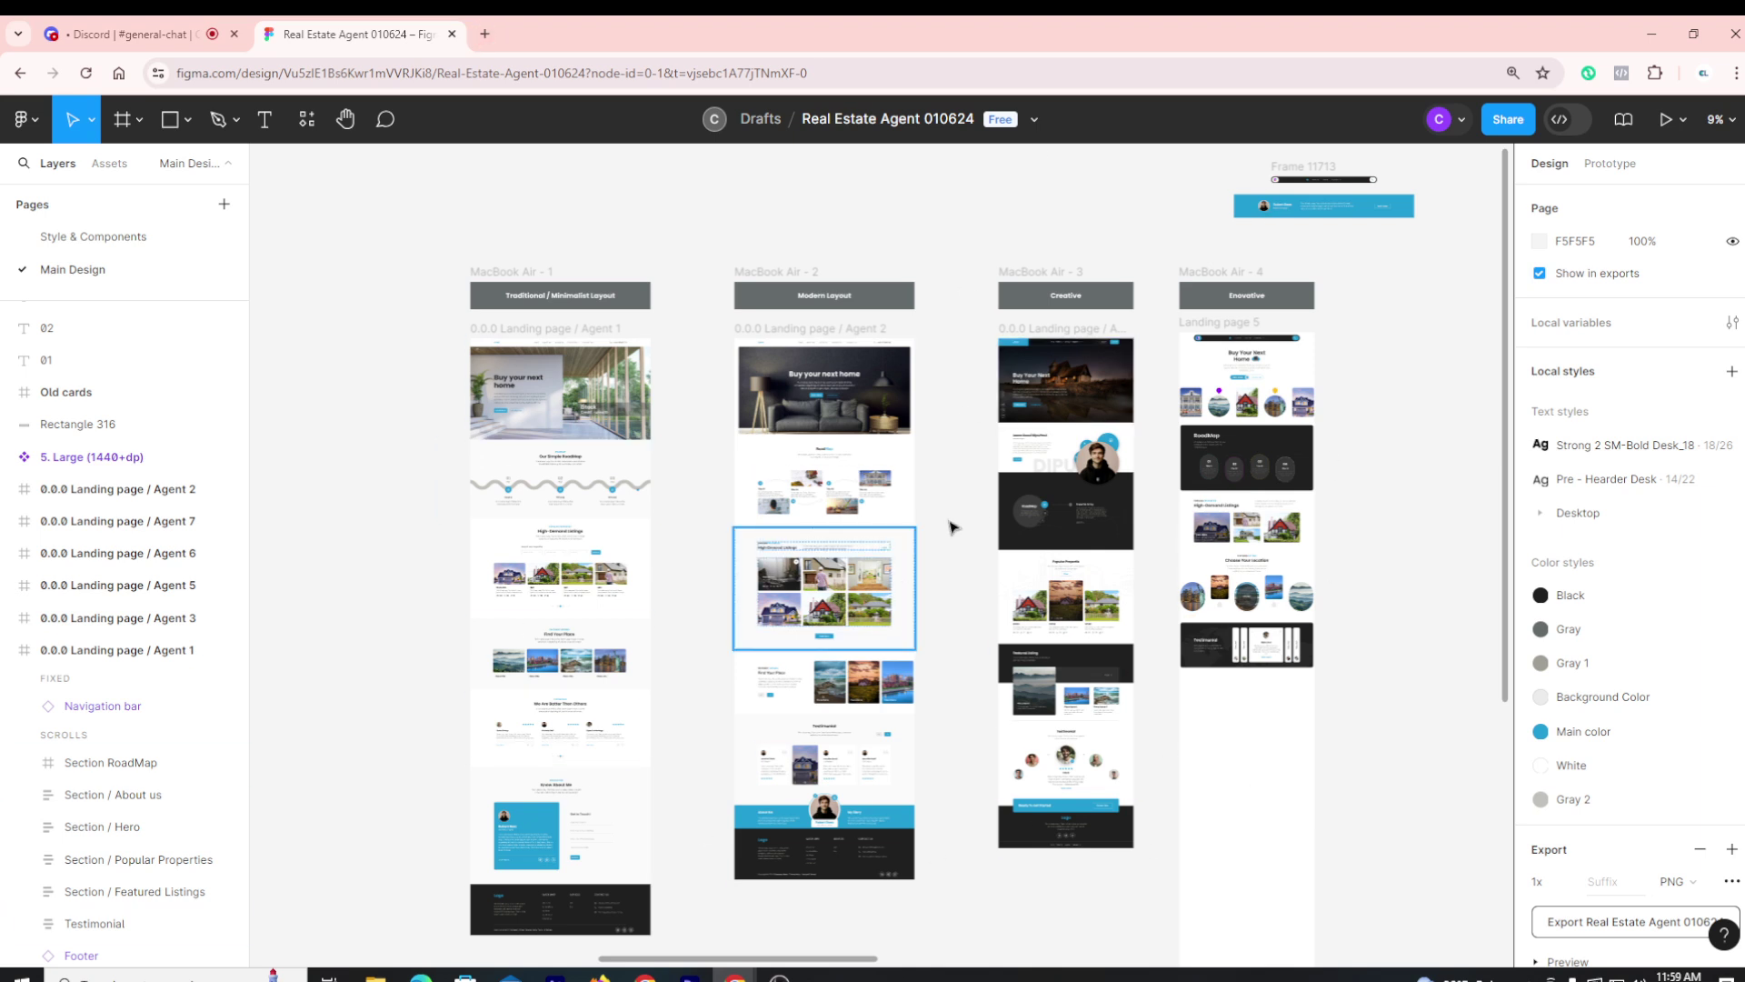
left_click(485, 34)
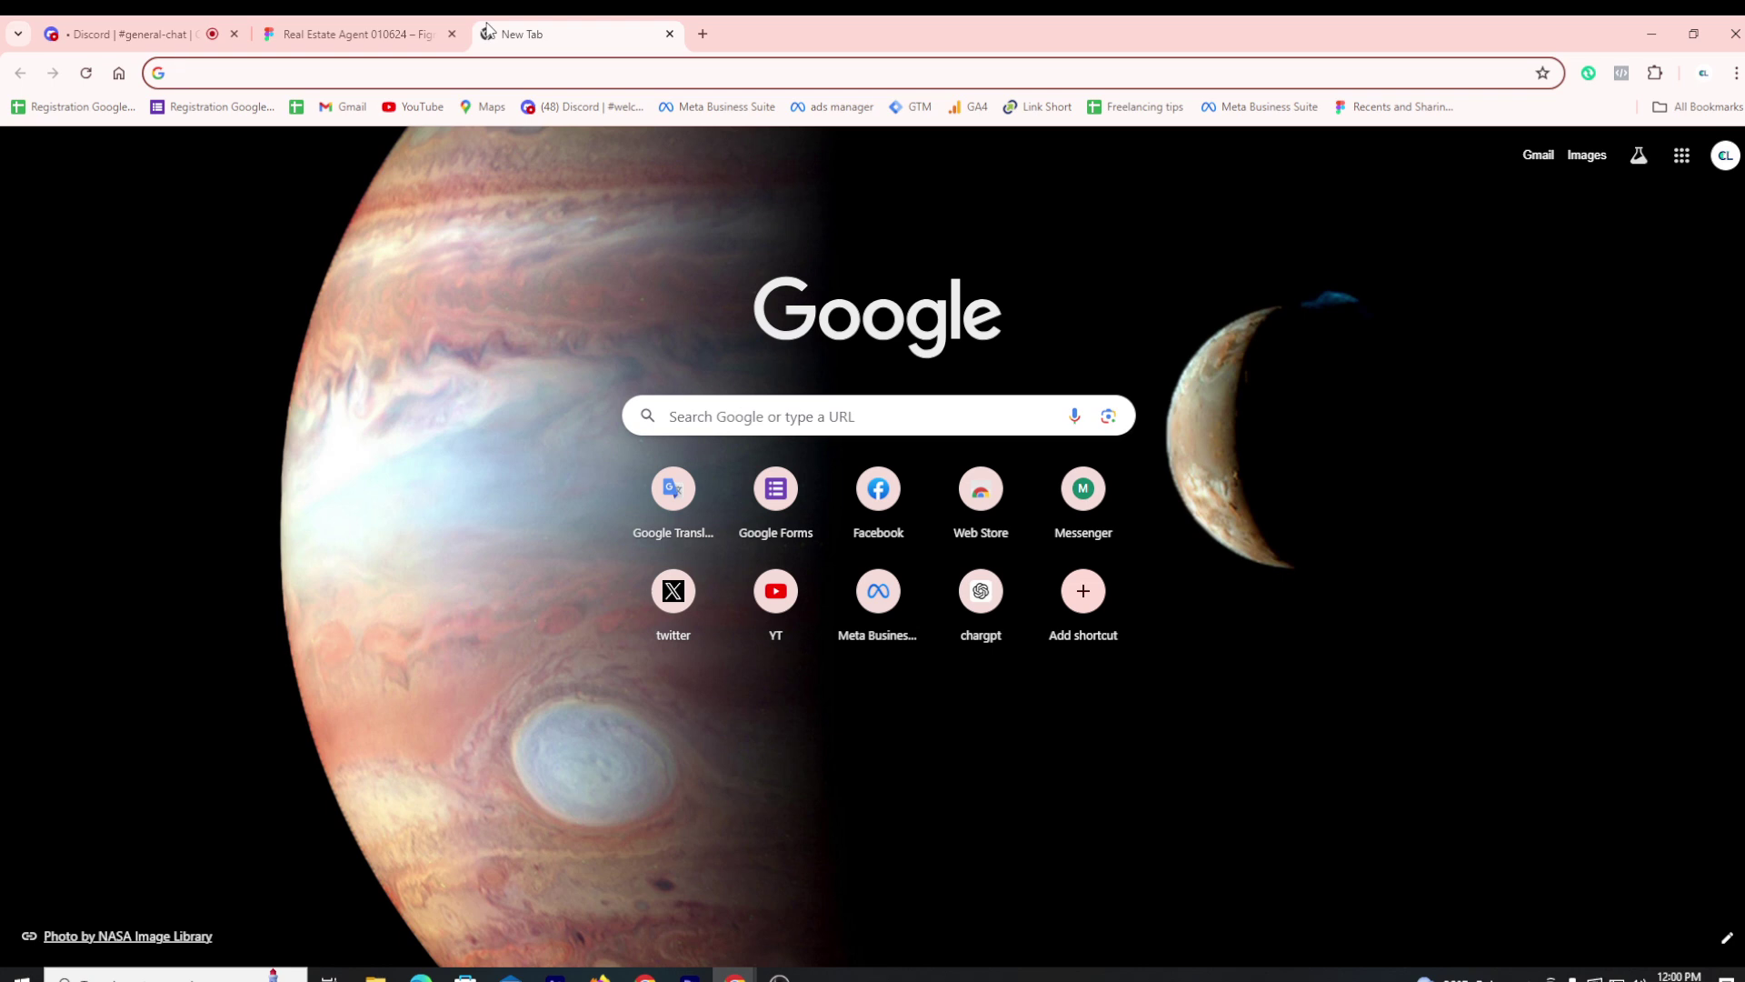
type("pon")
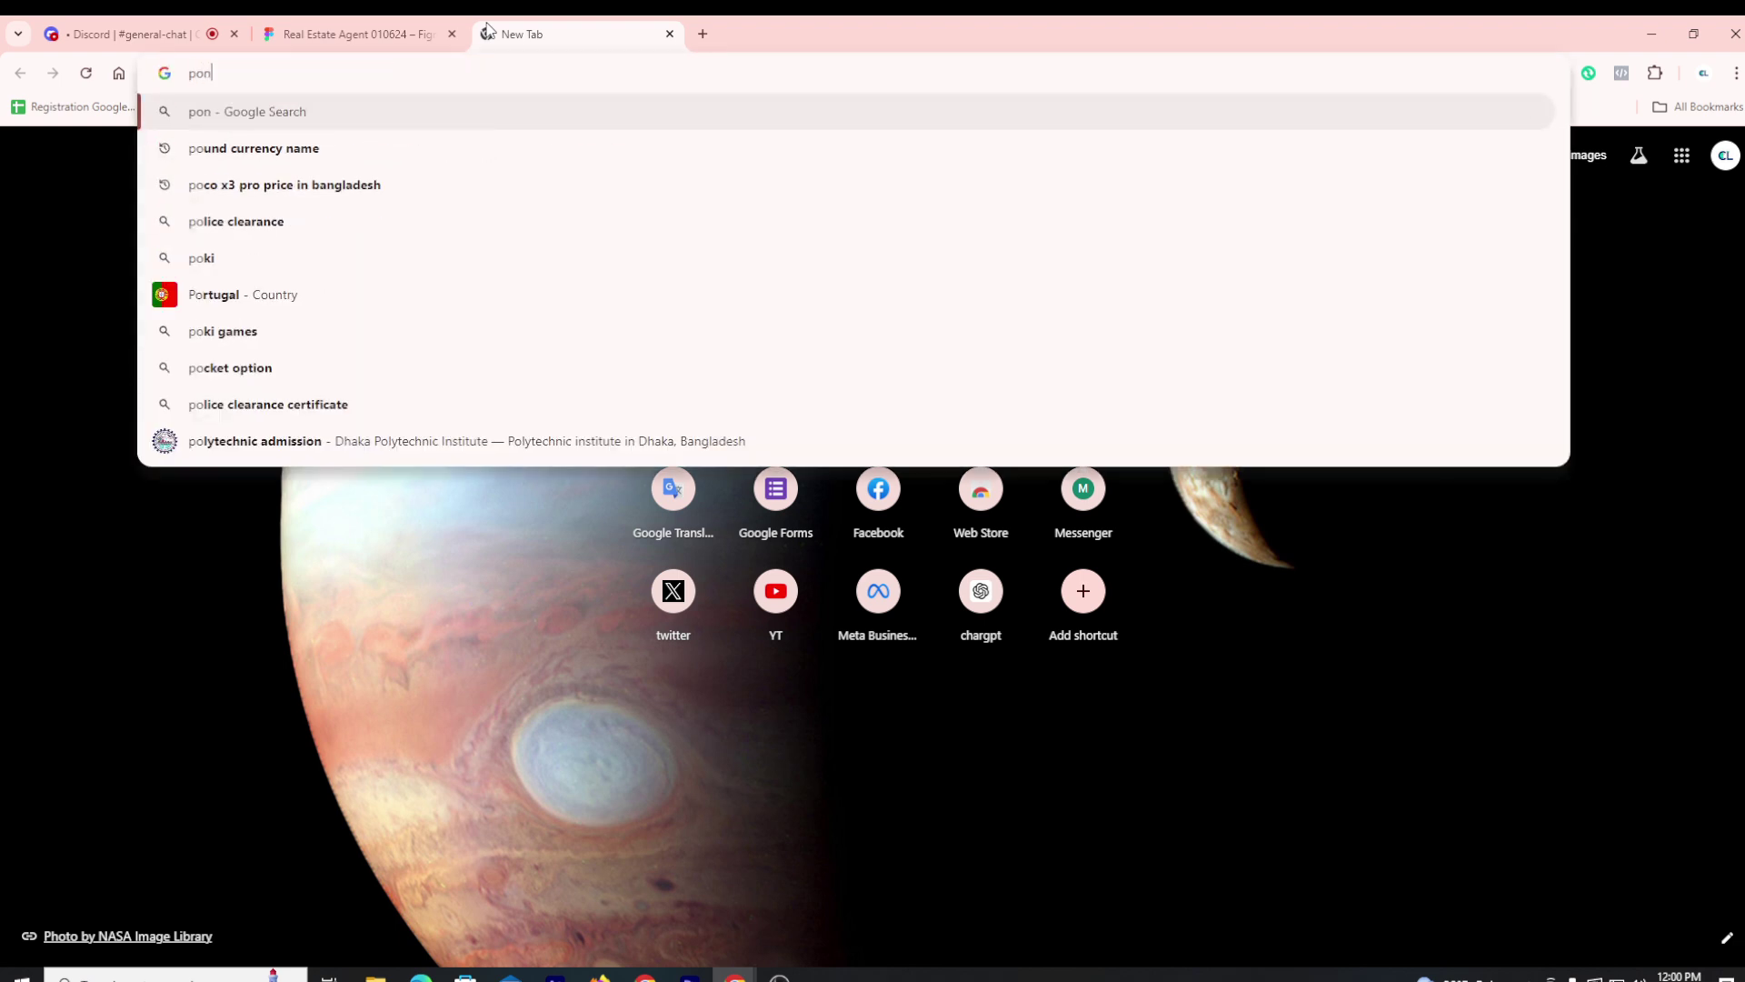
type("dy")
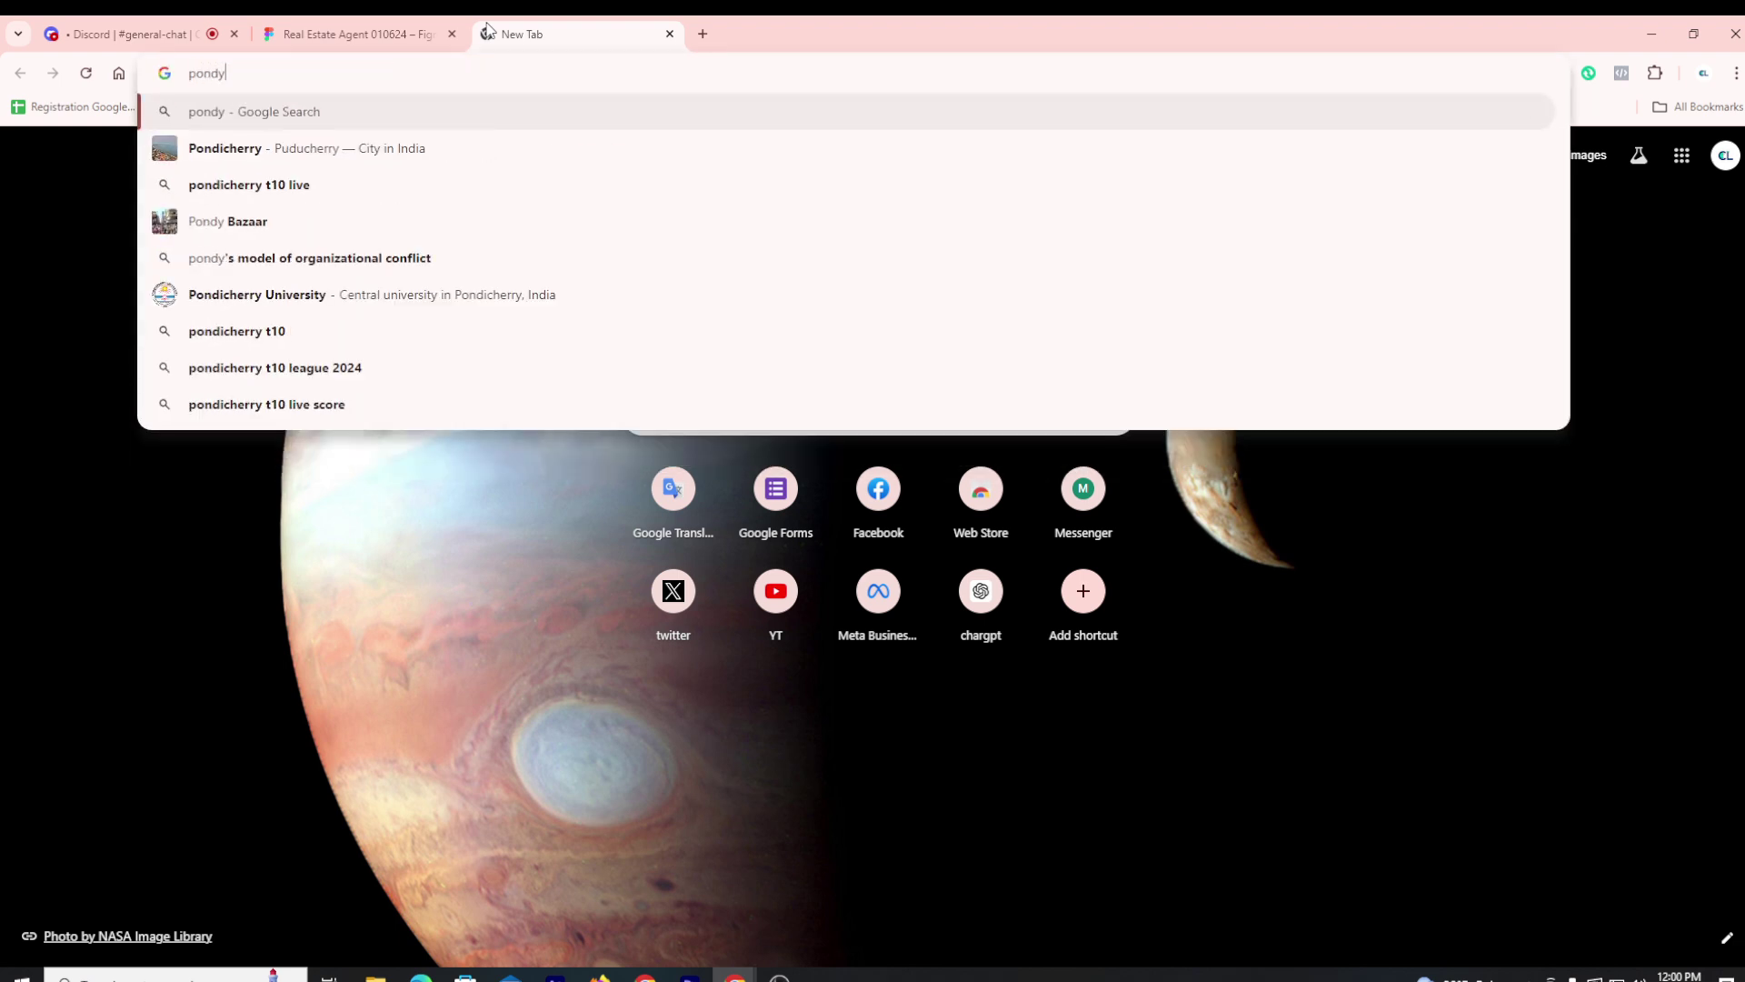
key("ctrl+a")
key("BackSpace")
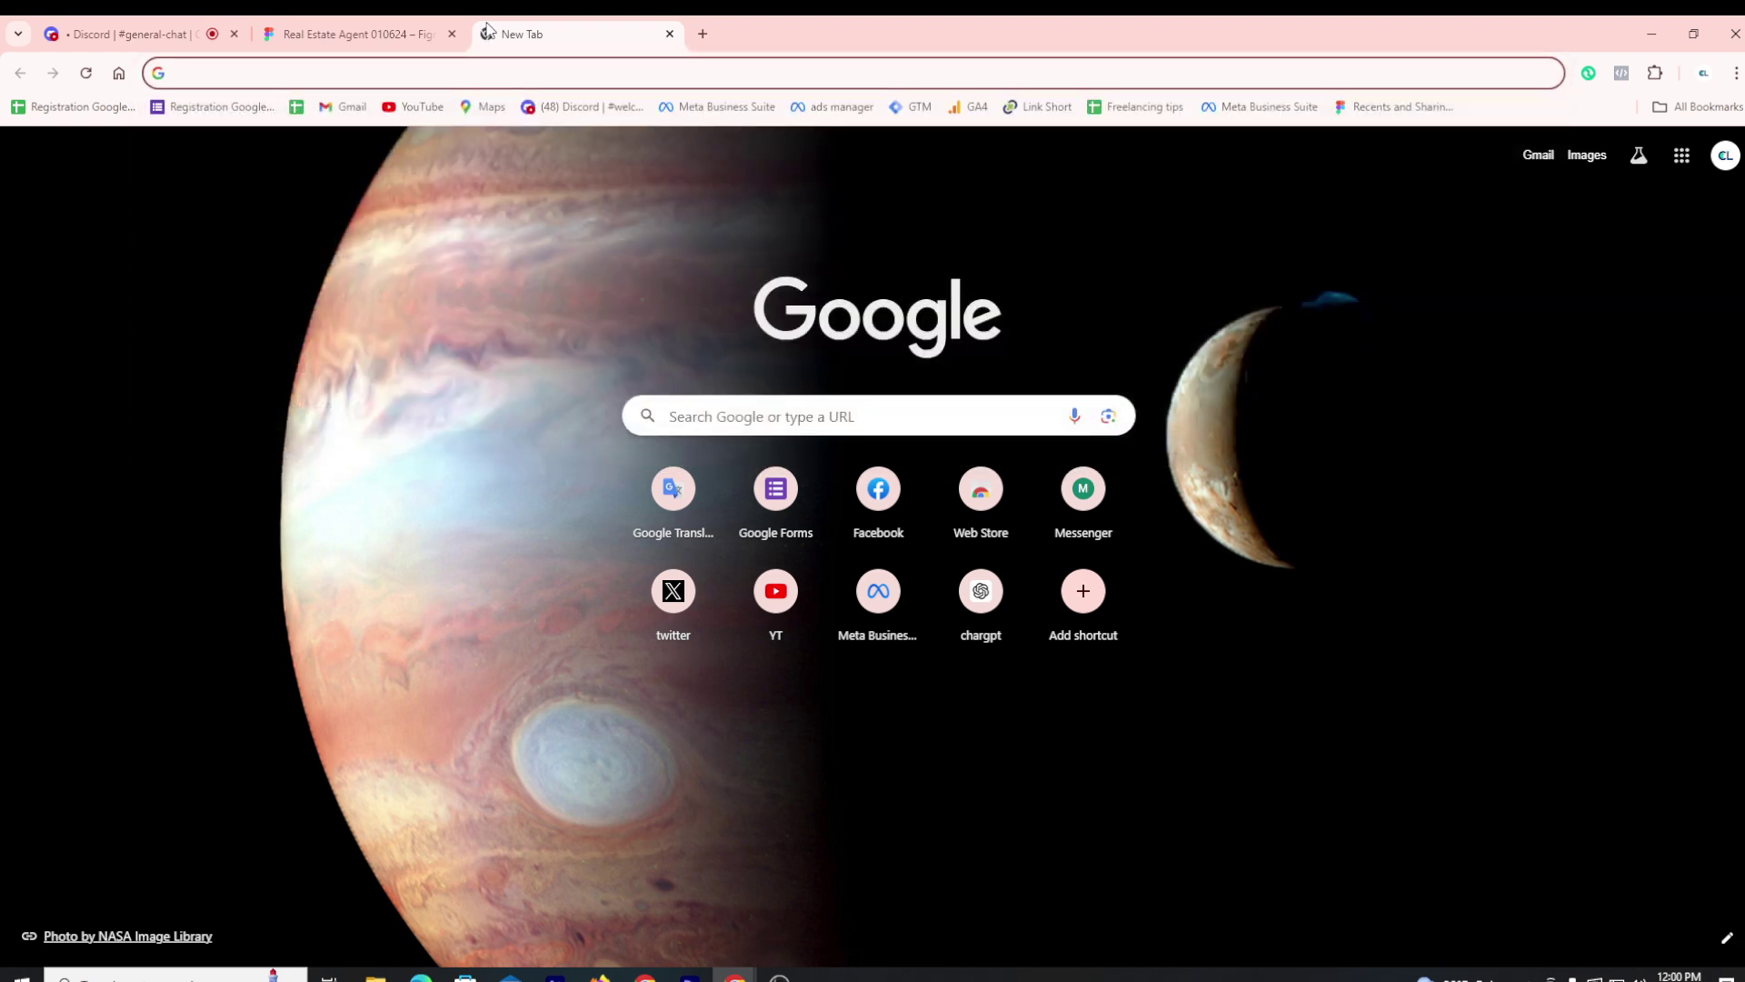
left_click(332, 29)
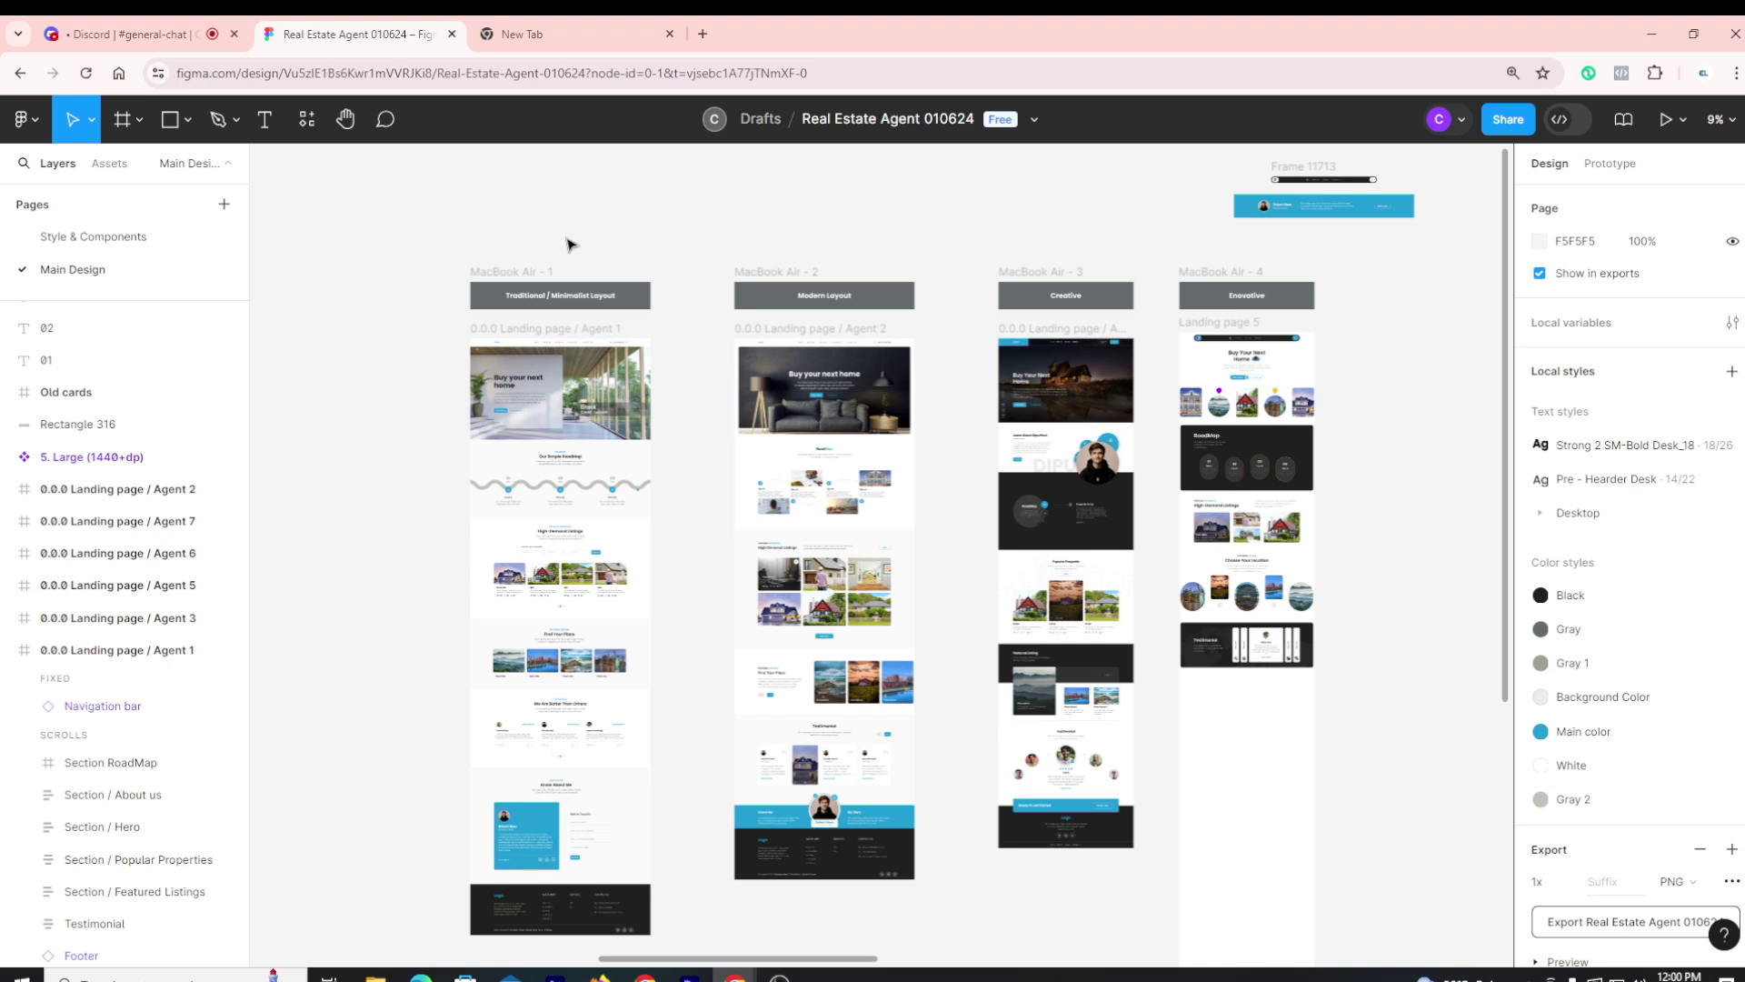
left_click(522, 36)
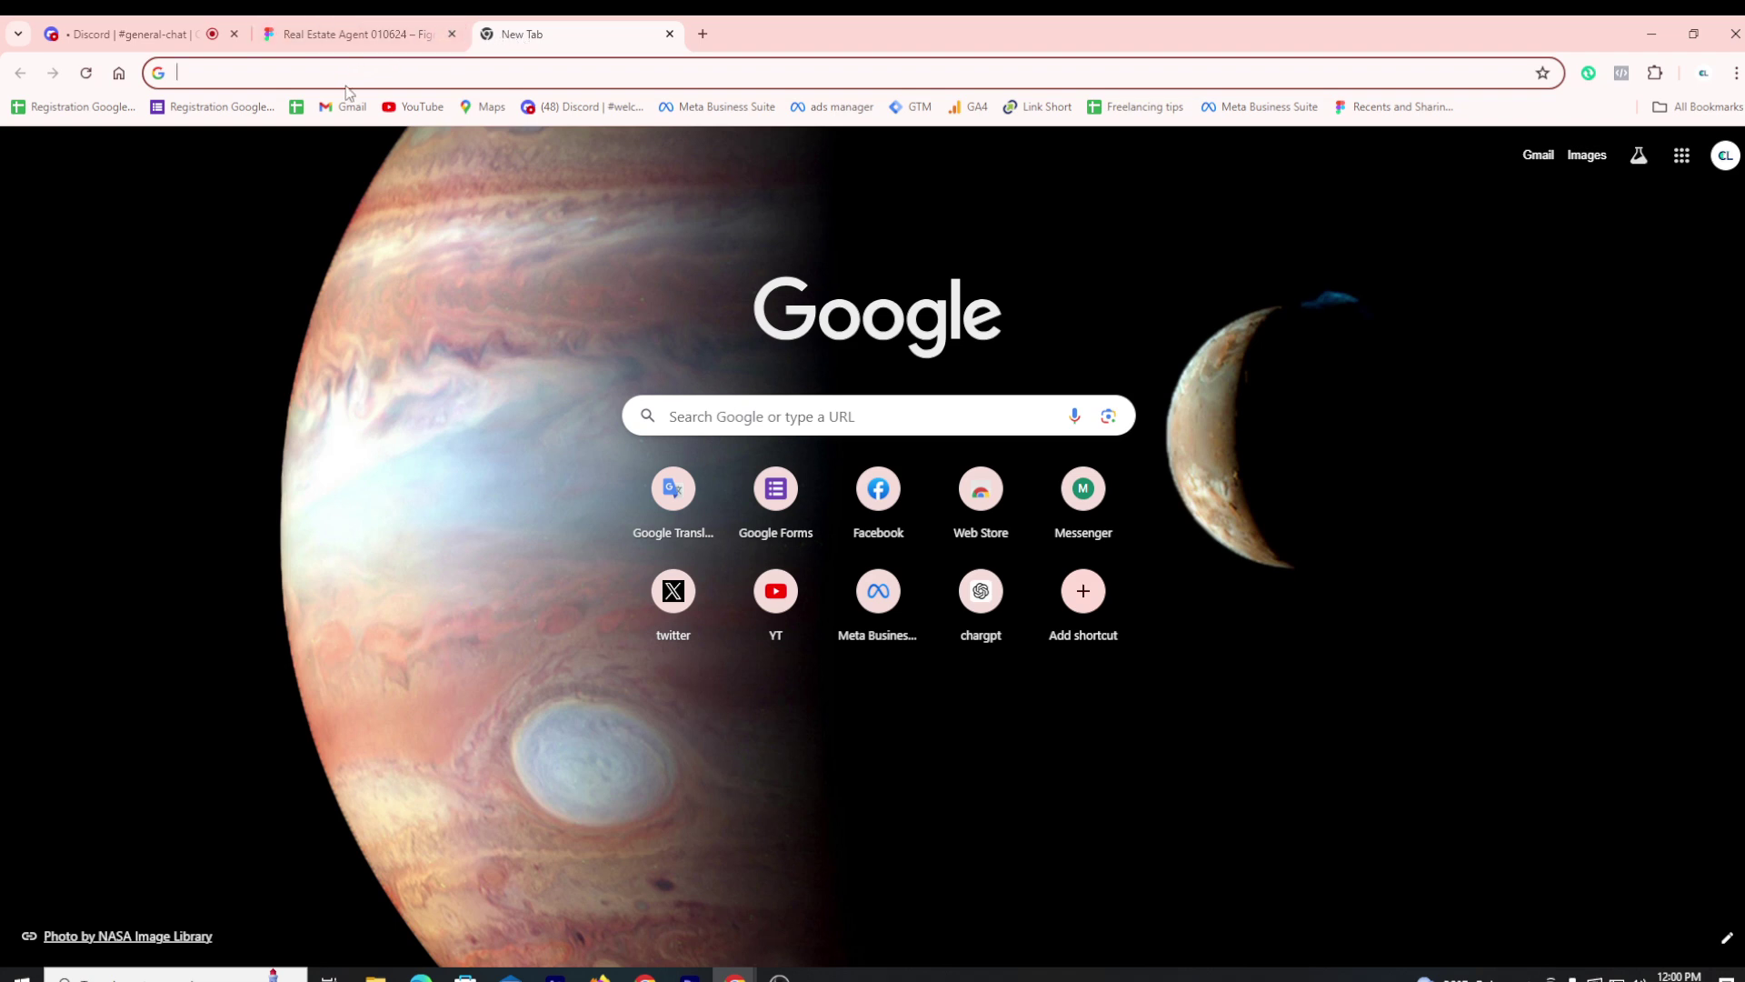
left_click(319, 35)
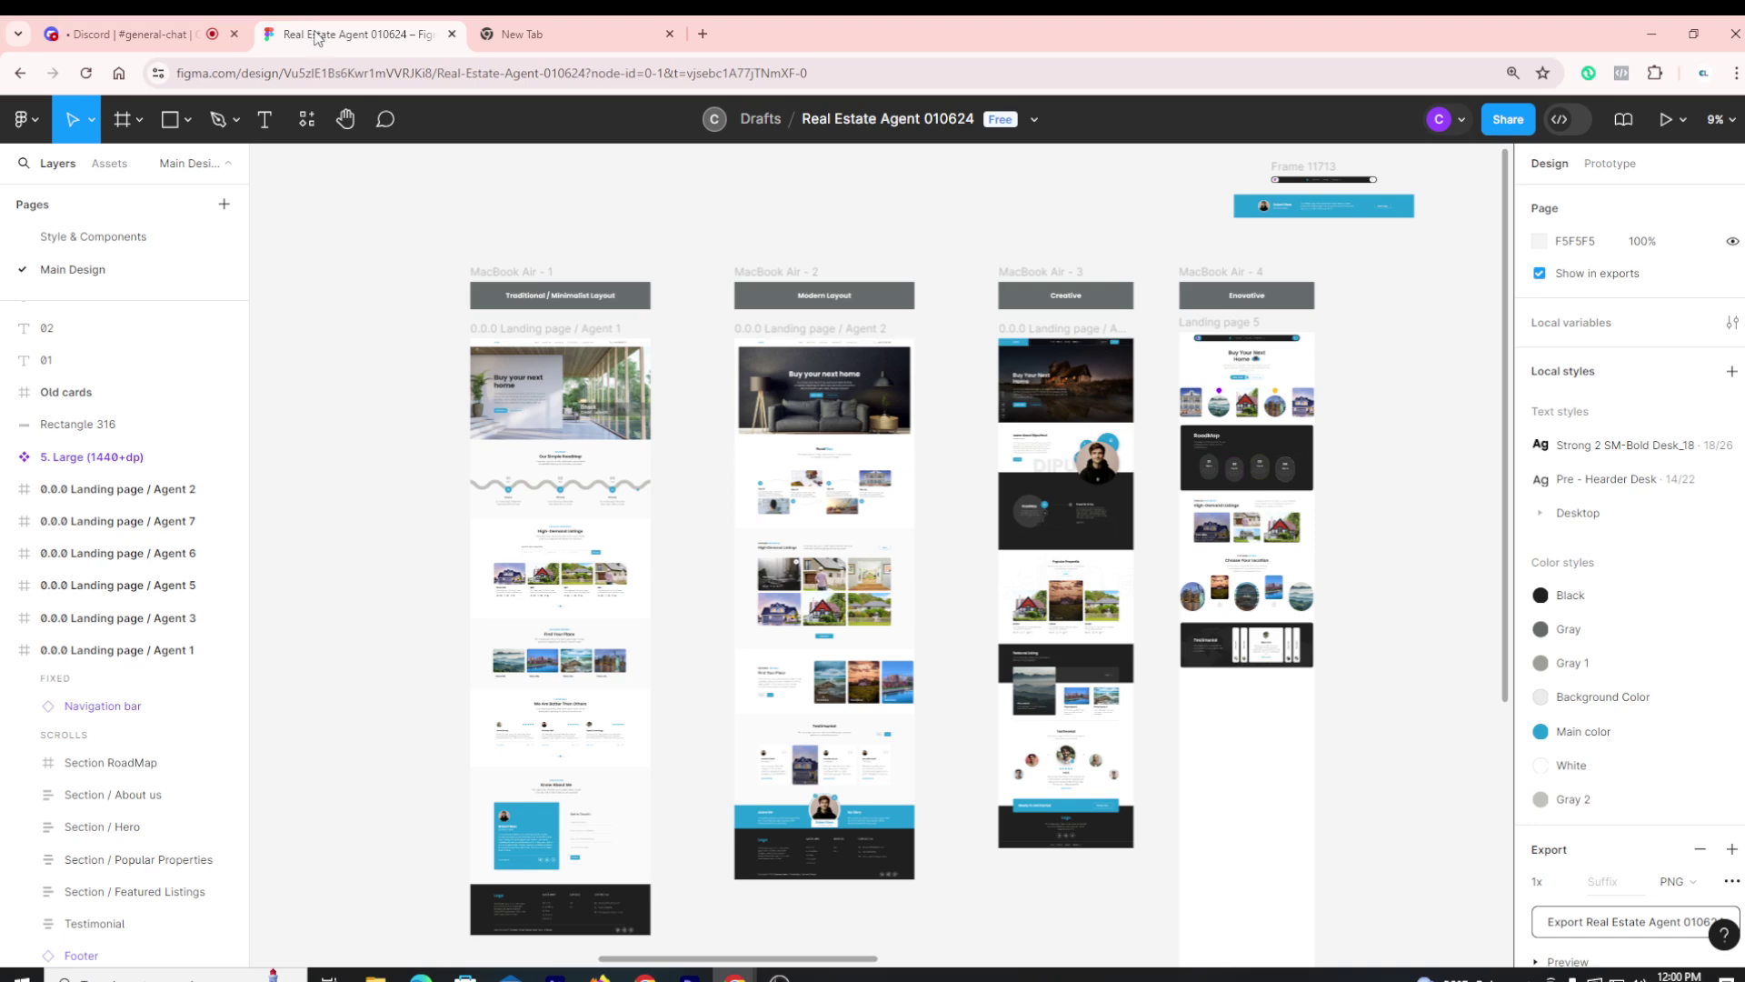
Check the July 2024 system calendar for Wednesday 3 and Saturday 6, then close it
mouse_move(636, 24)
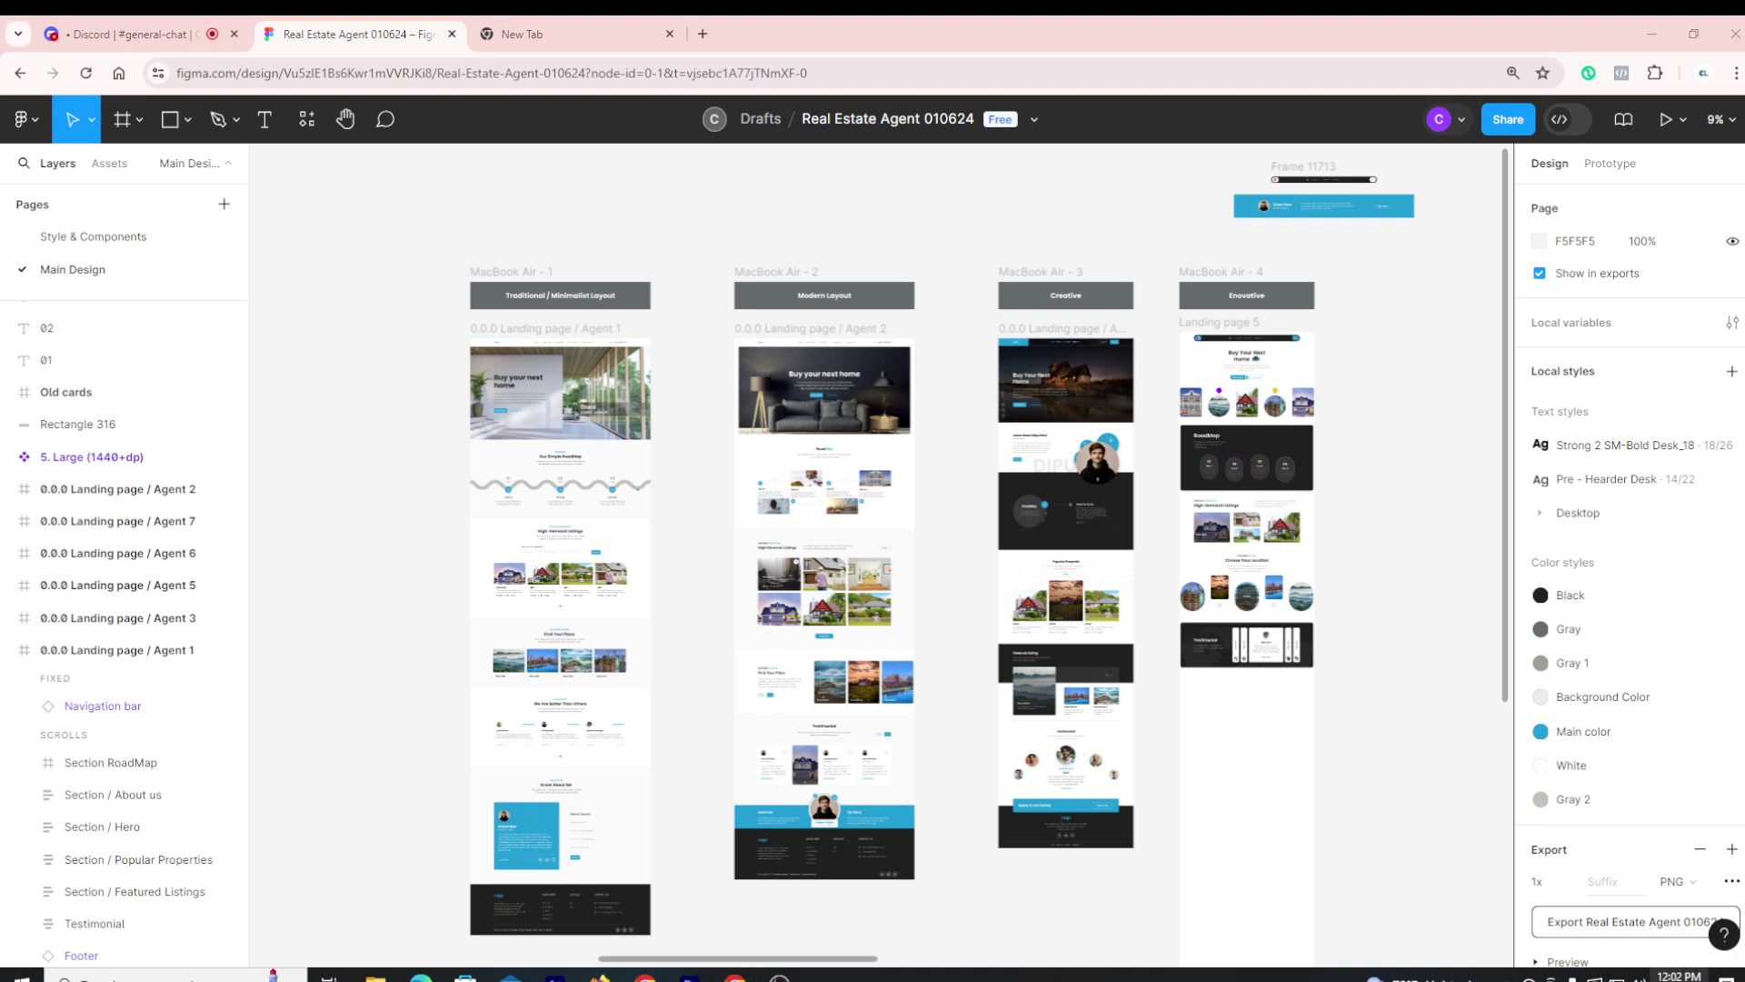
left_click(1679, 976)
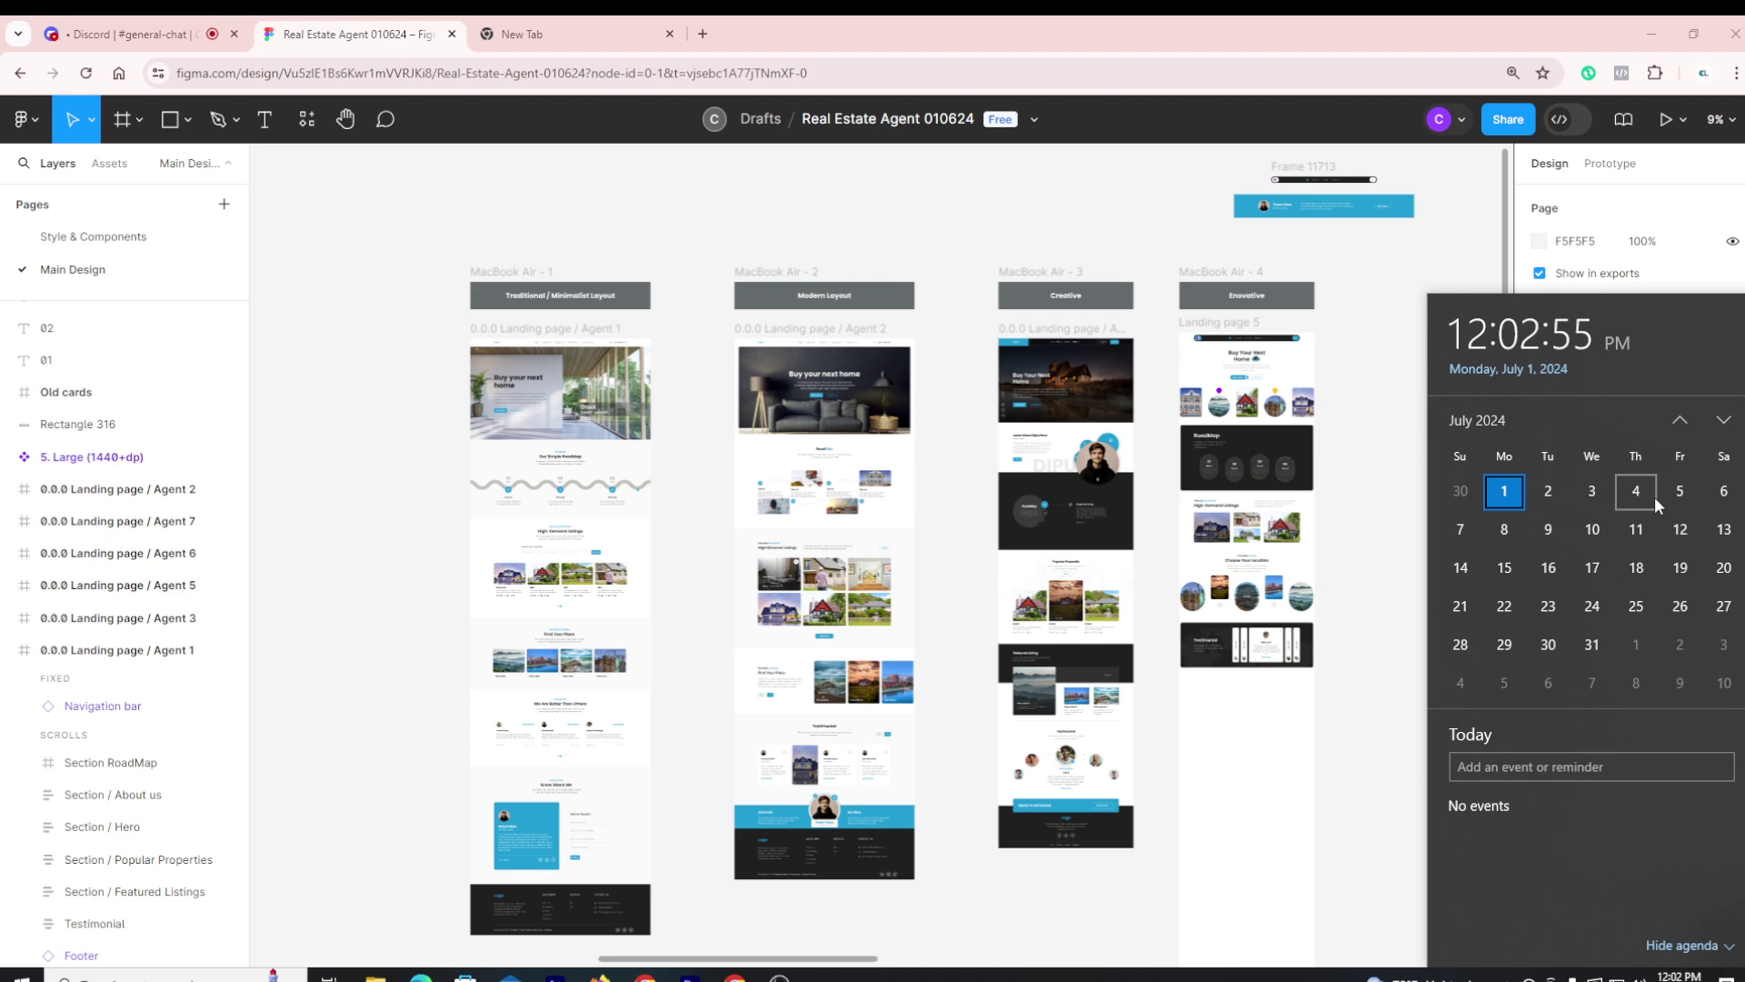
left_click(1593, 494)
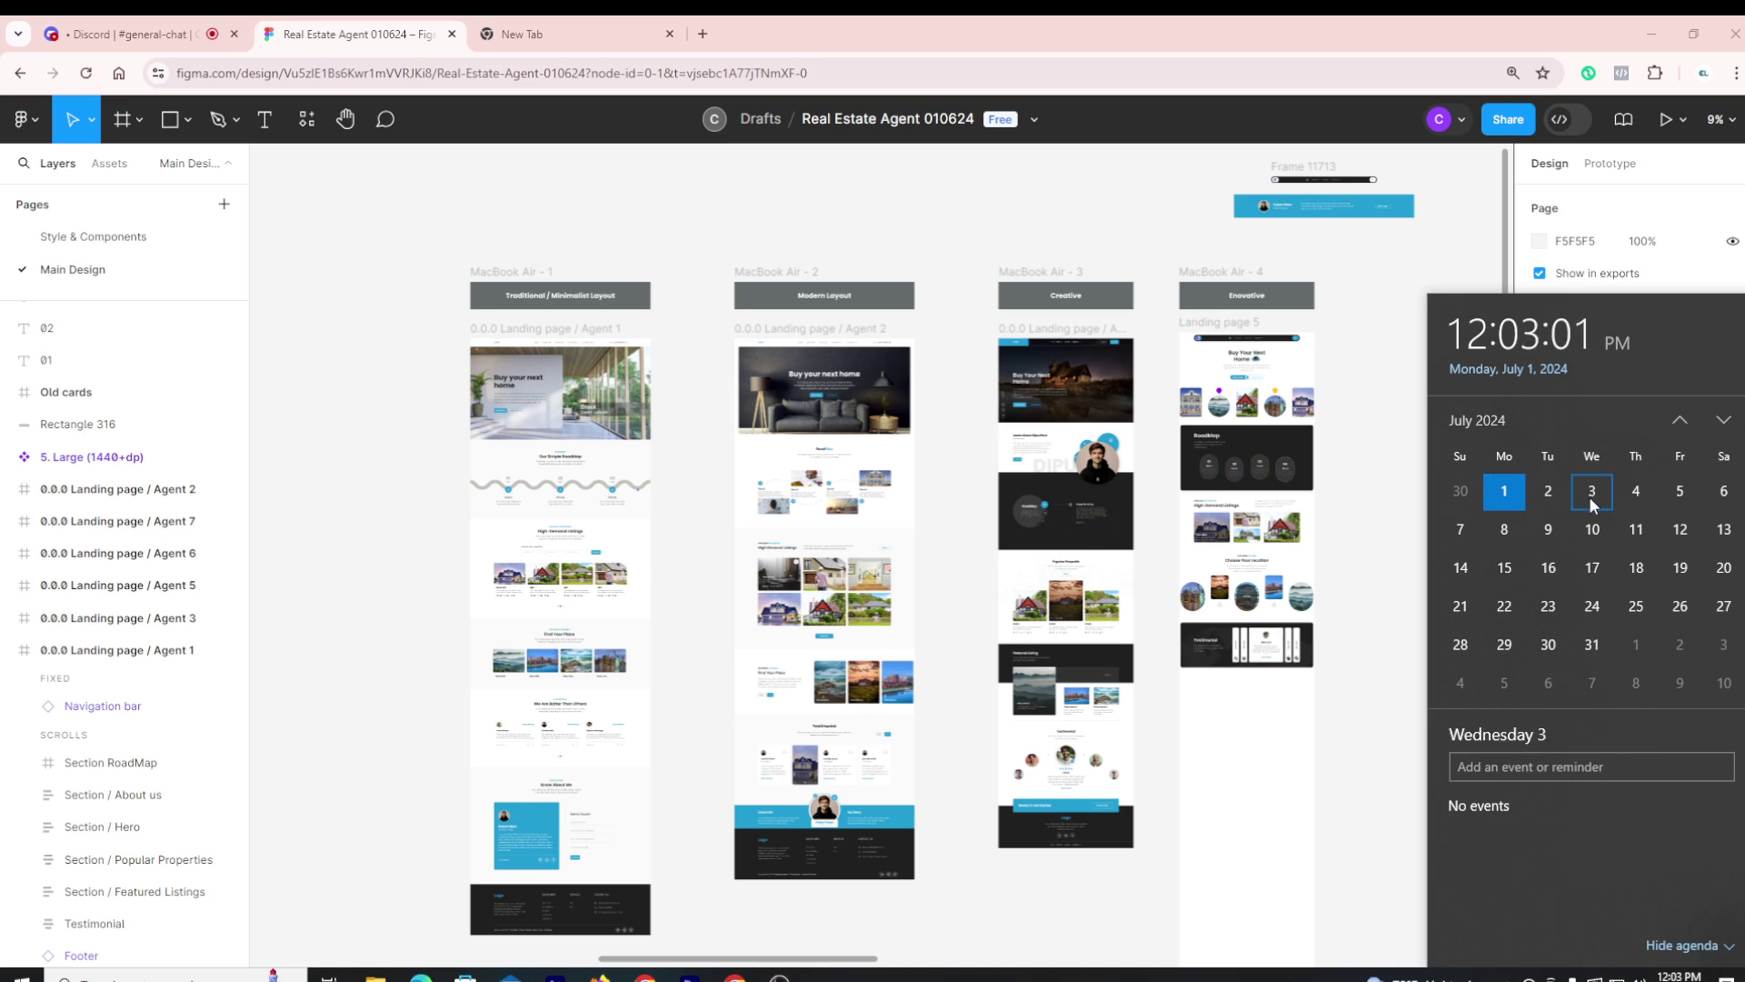
left_click(1720, 495)
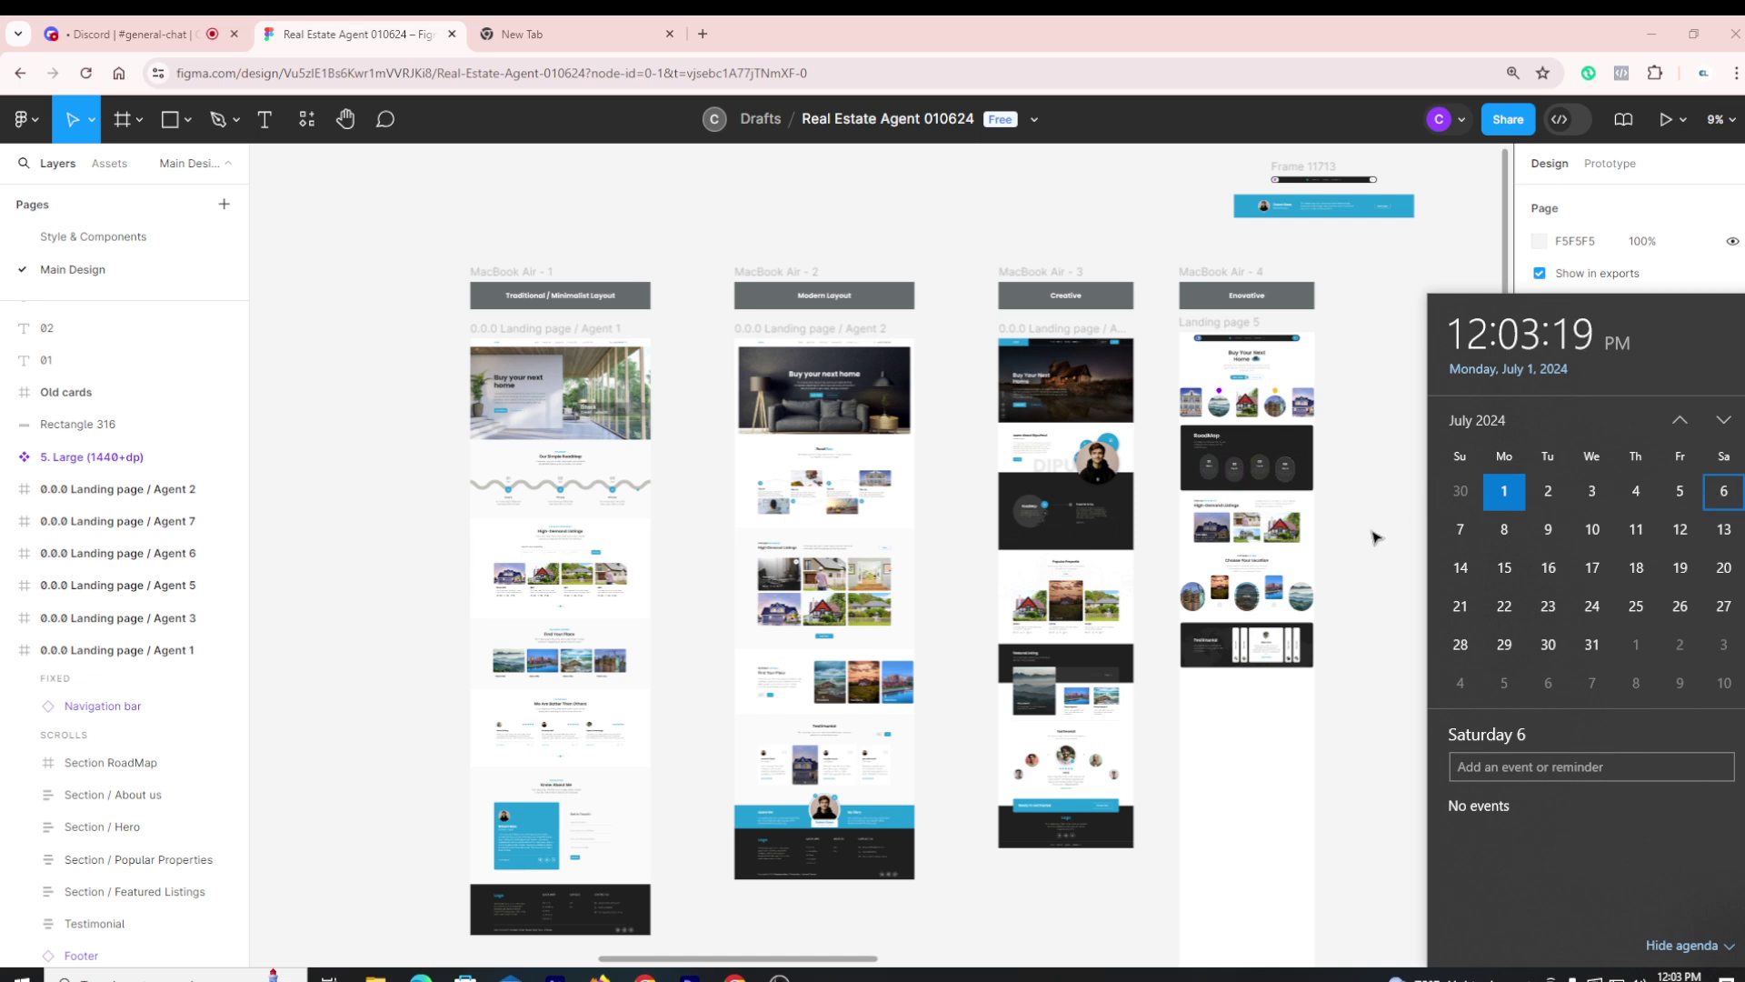
left_click(1580, 494)
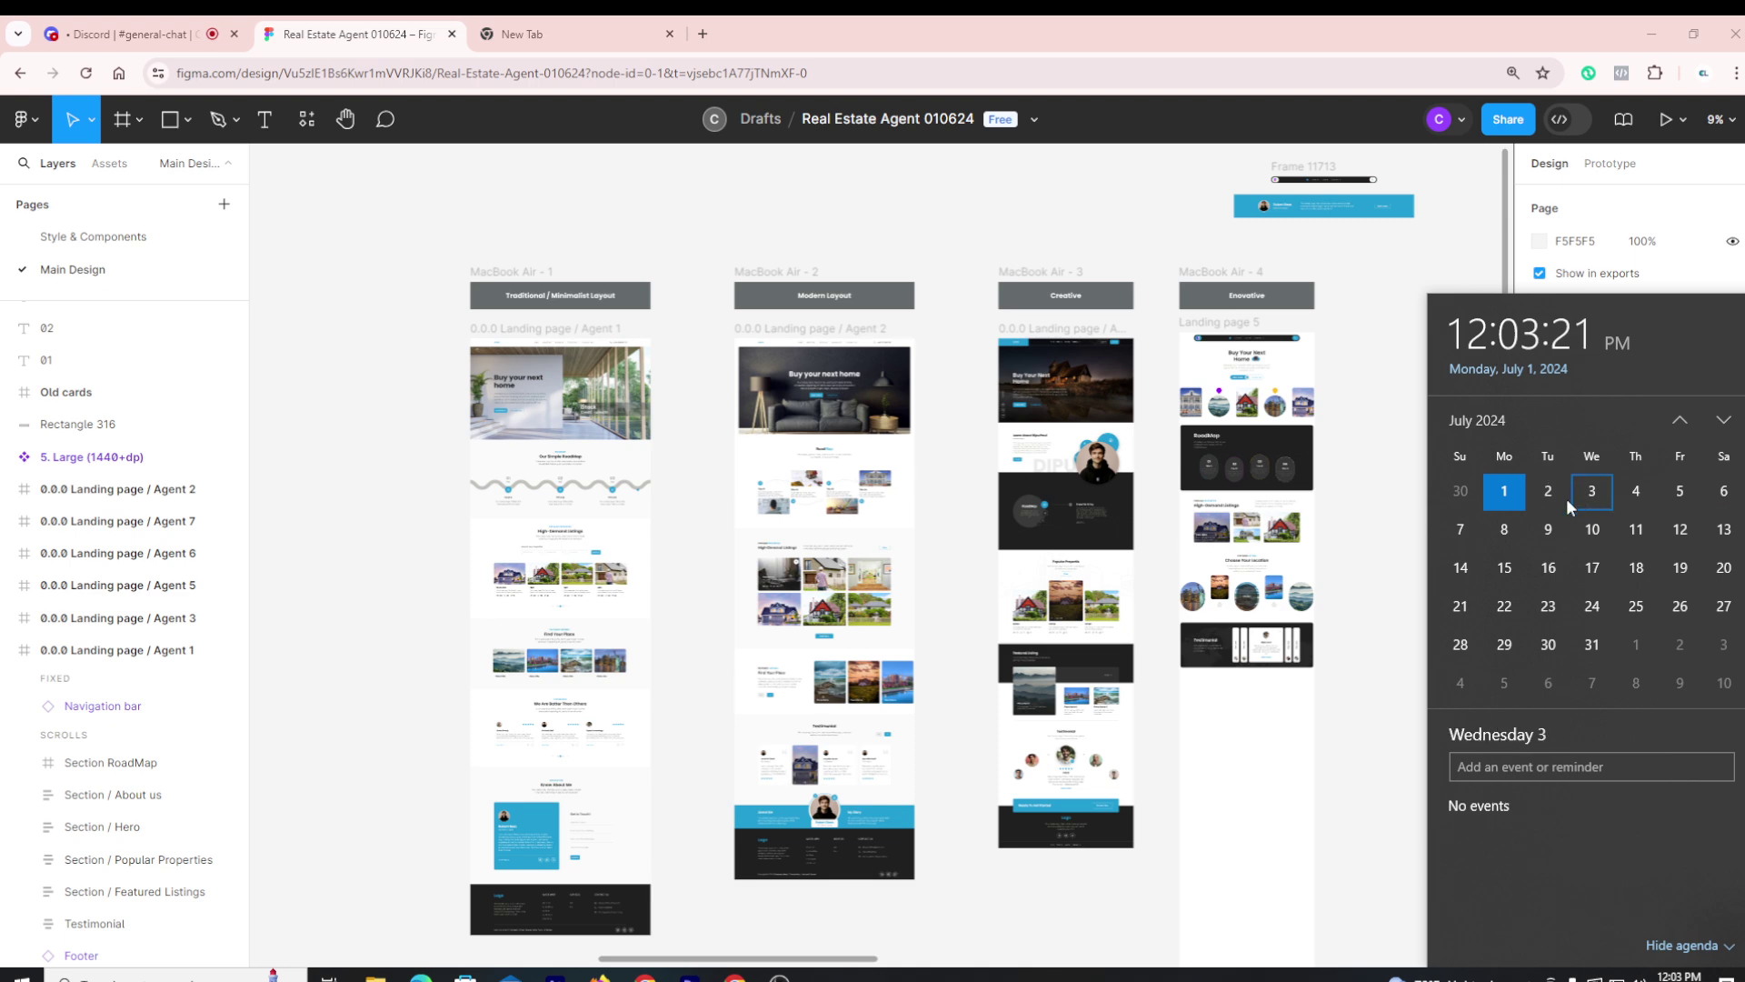
left_click(1379, 675)
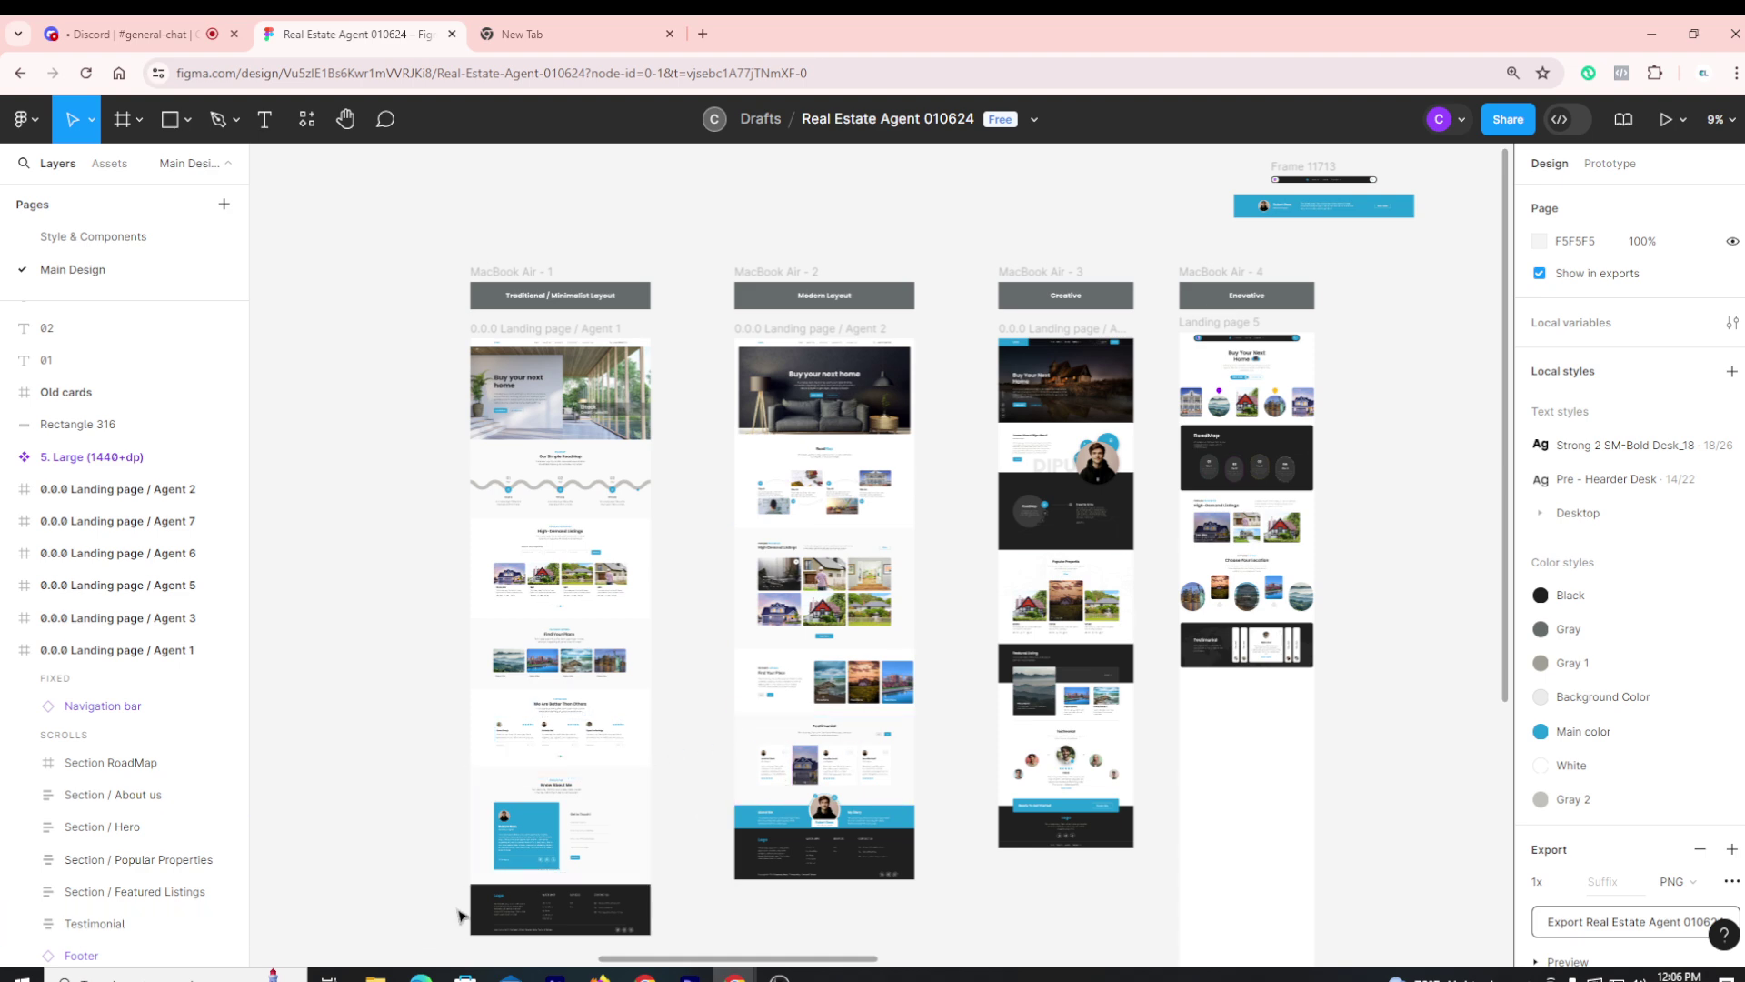
Switch to Discord and look back through the UIUX Design general-chat history to the late May design references
left_click(129, 31)
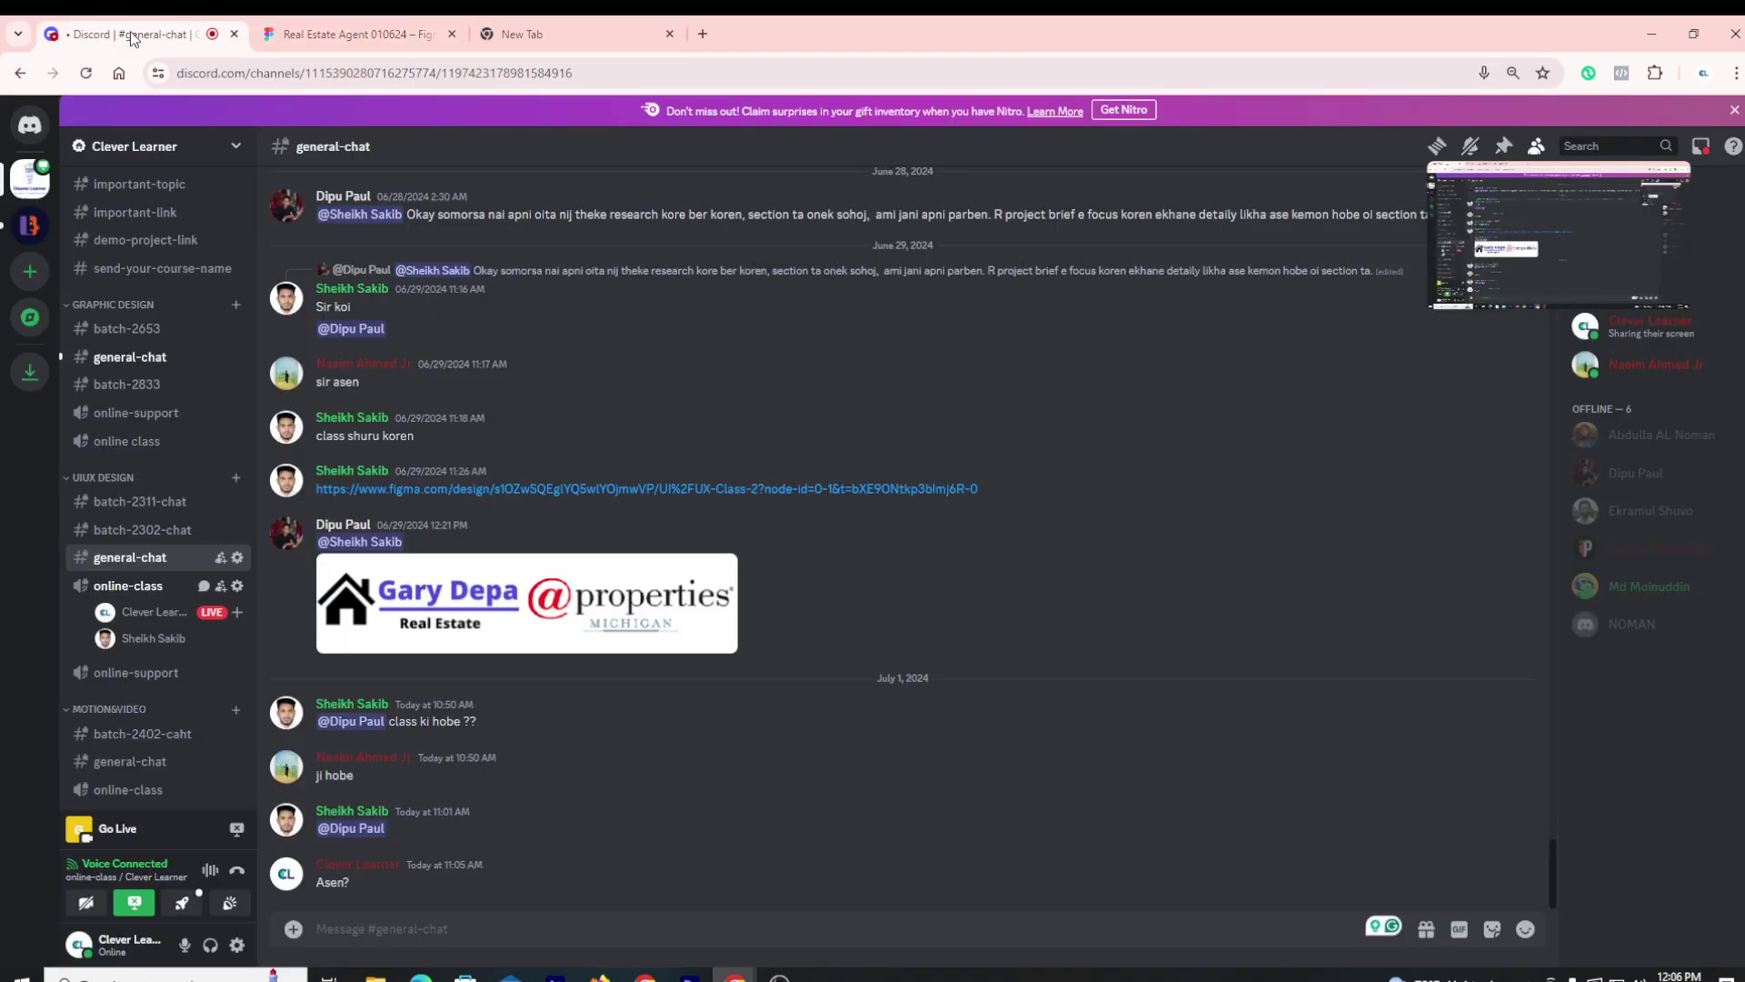
left_click(378, 32)
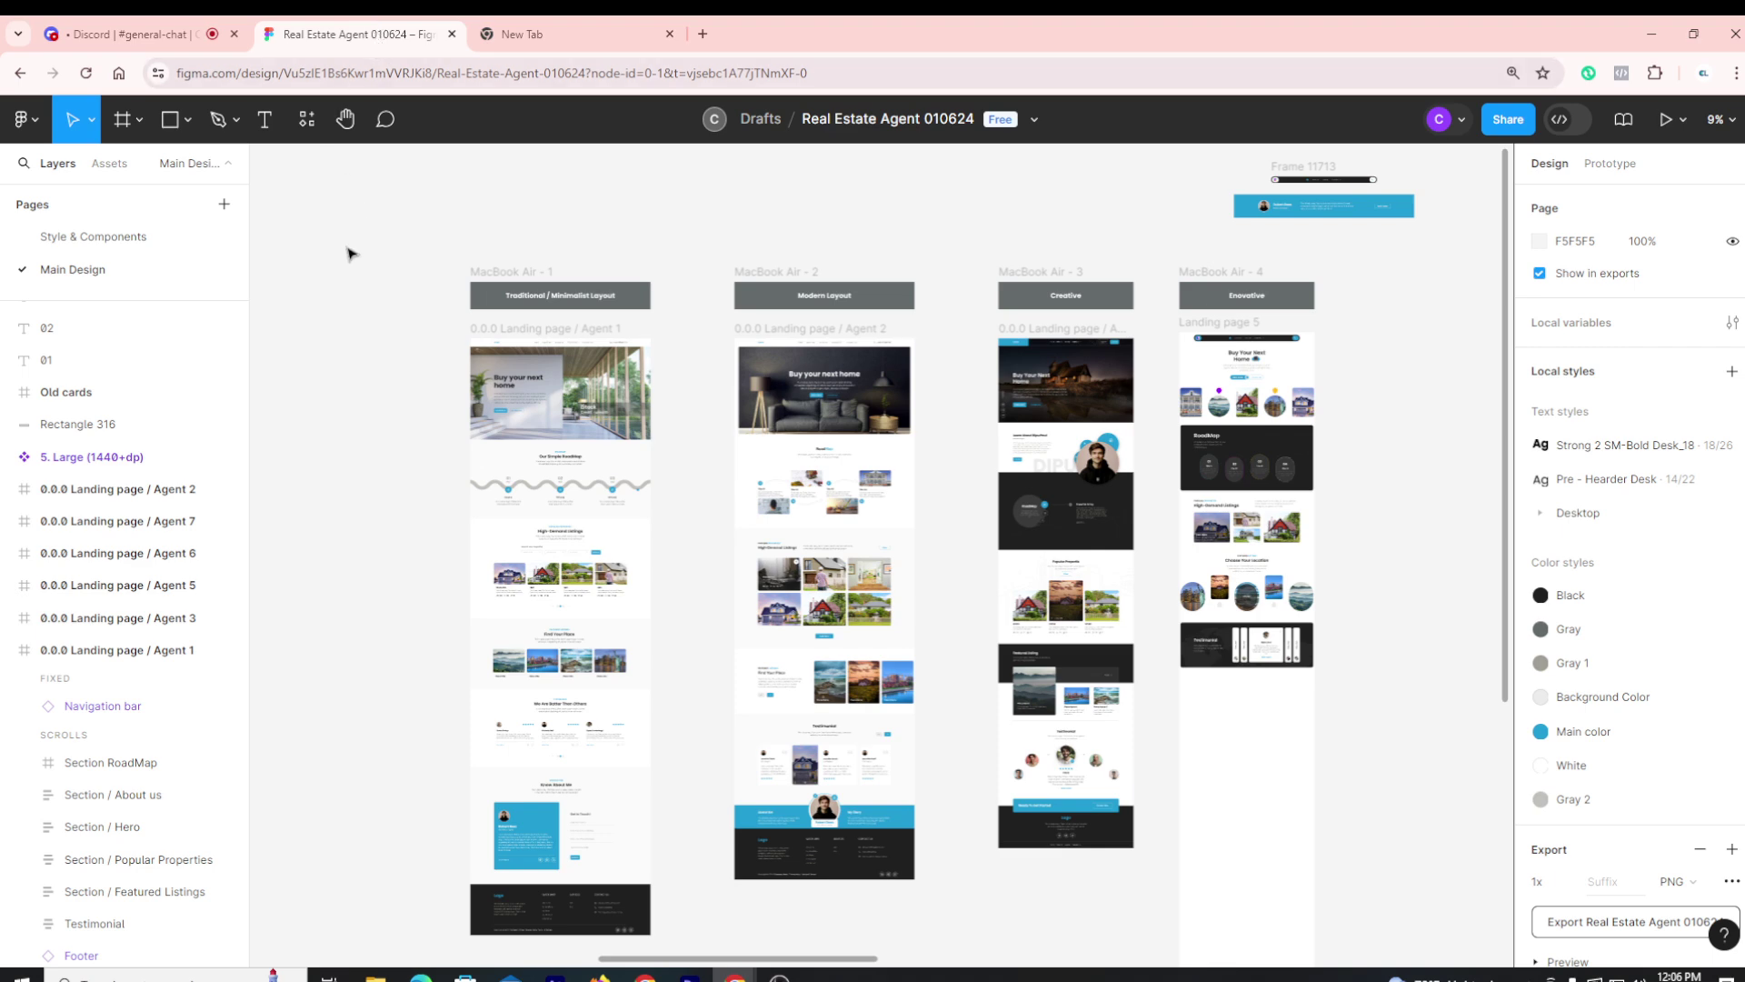
left_click(129, 34)
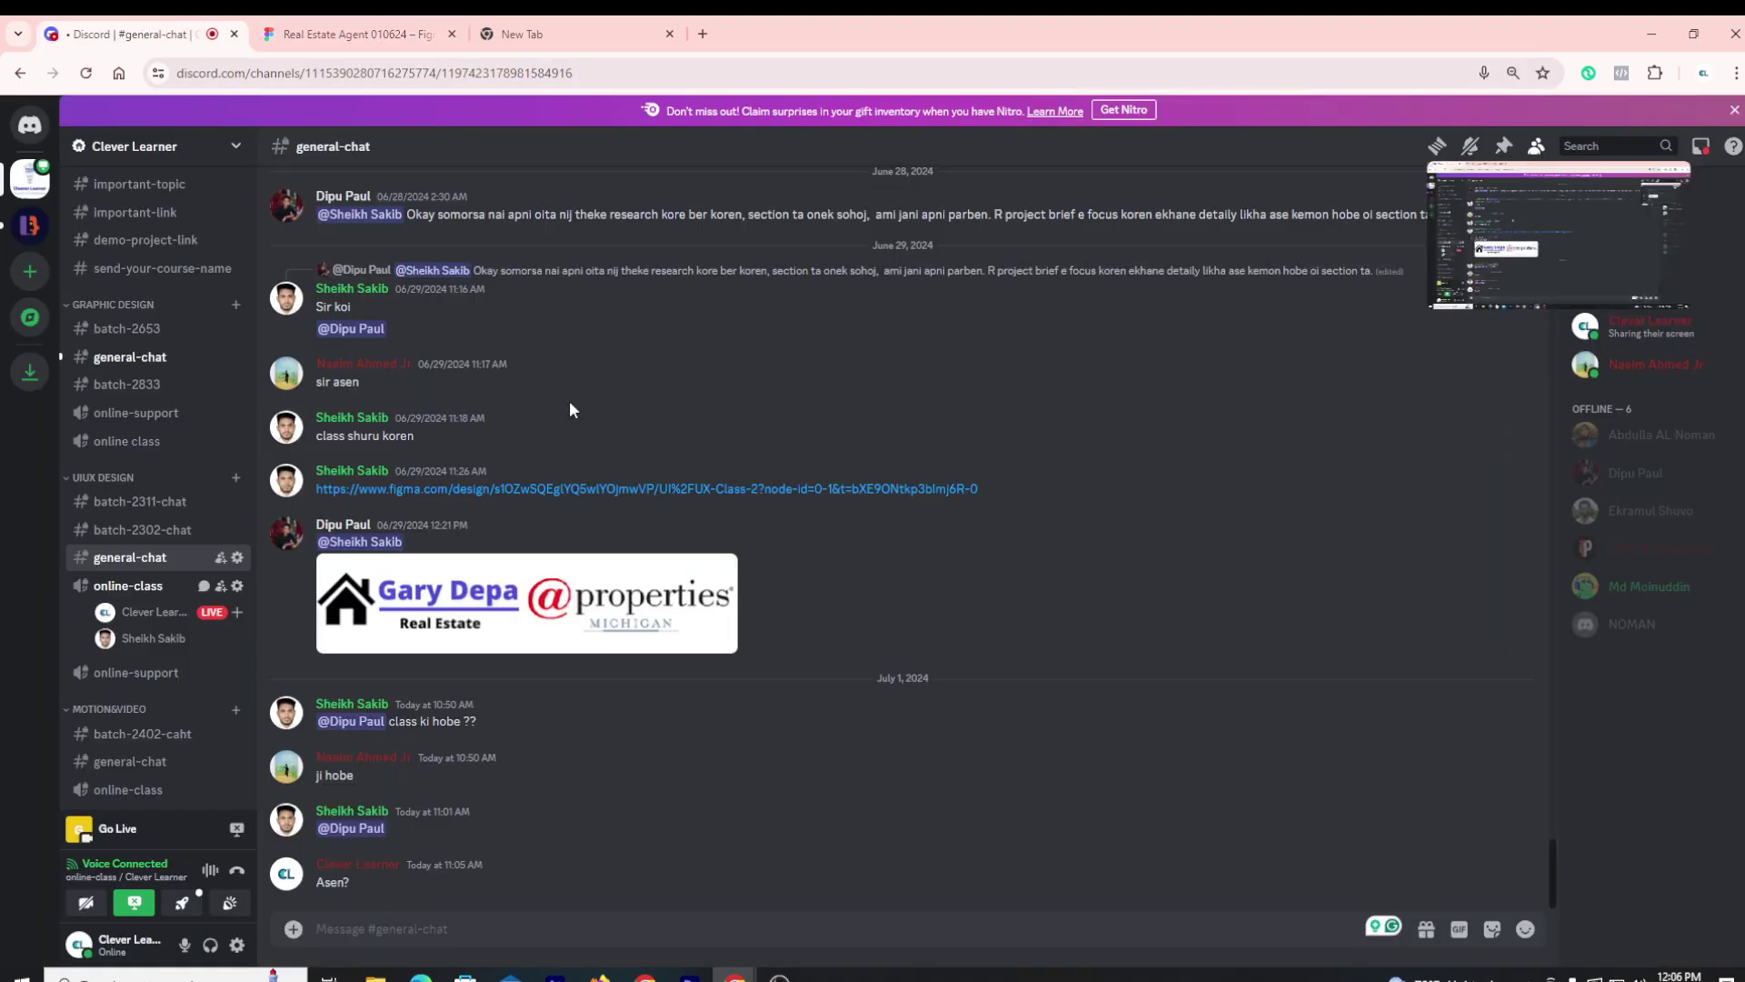
scroll(784, 636, "up", 2)
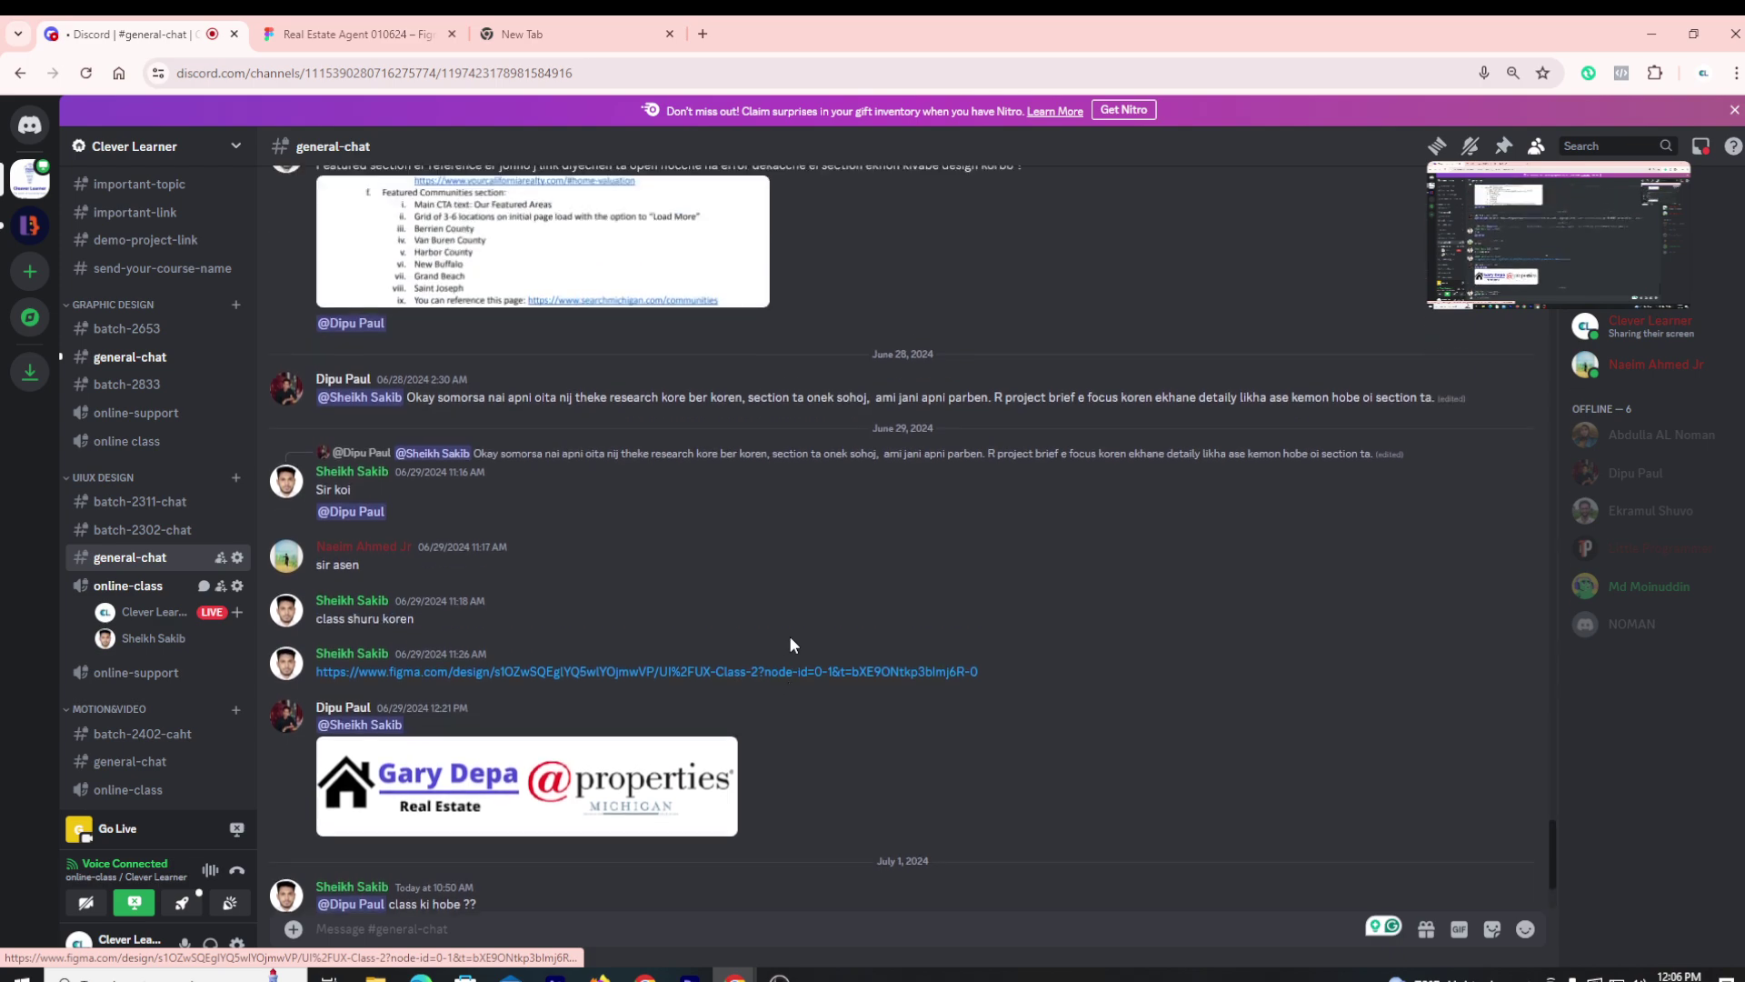
scroll(790, 640, "up", 5)
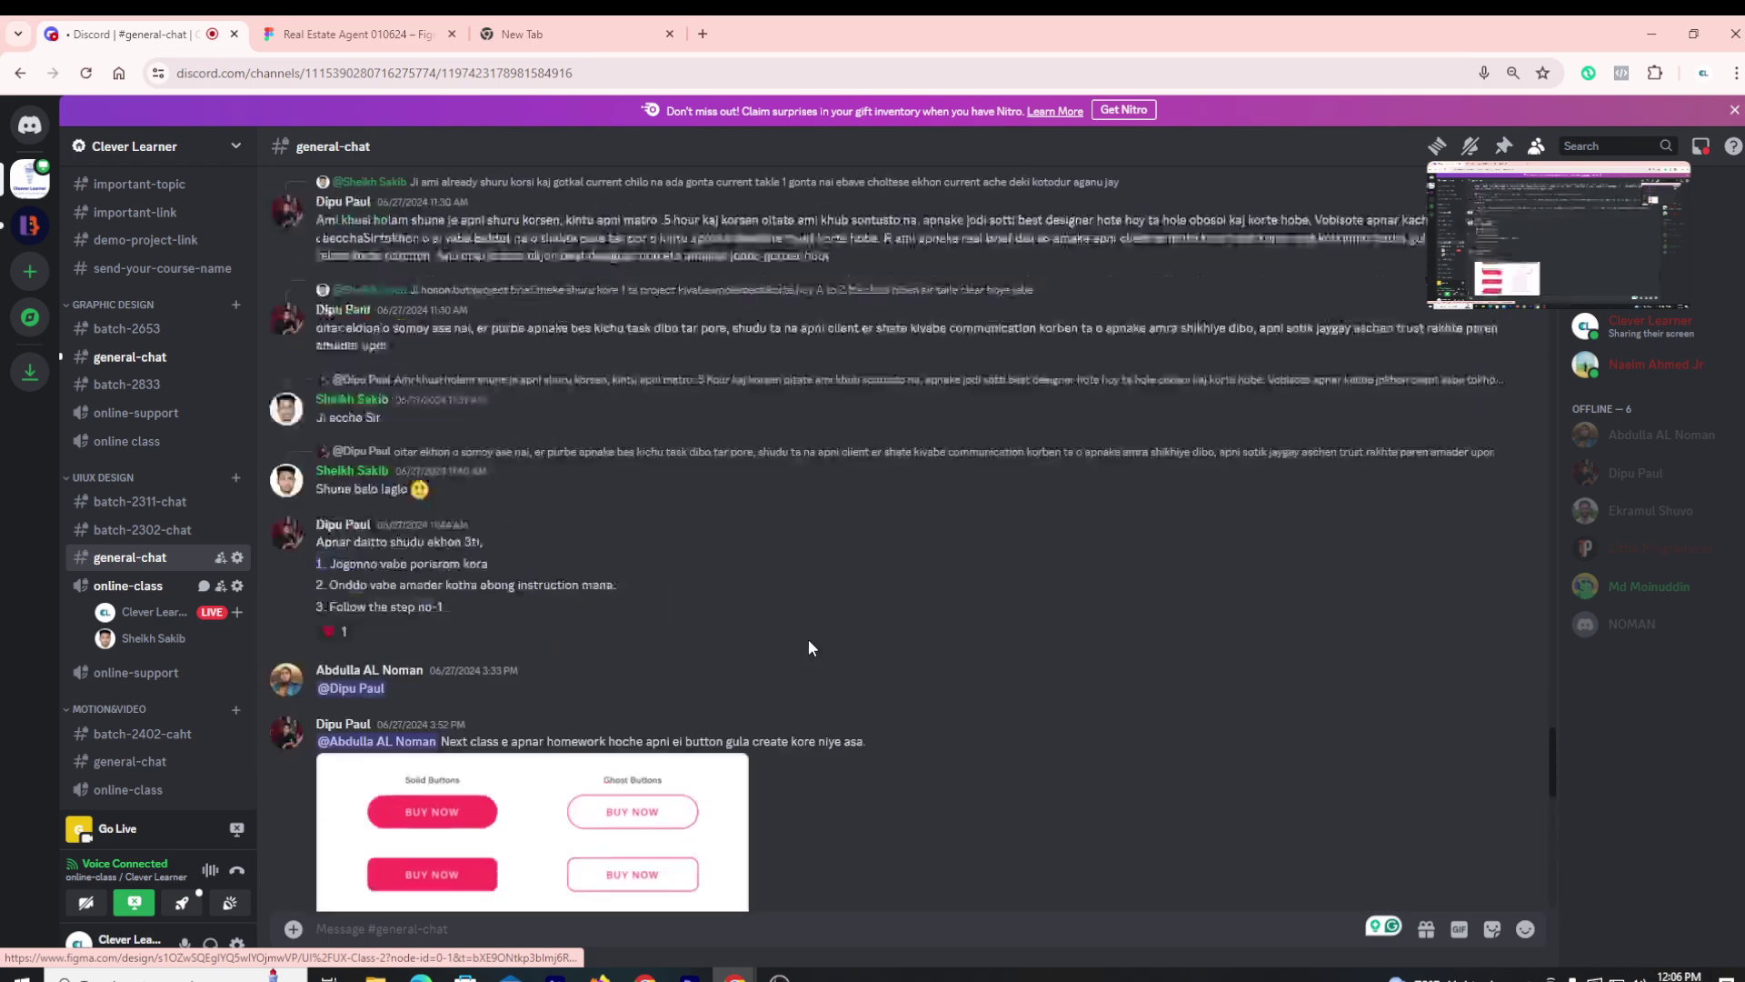
scroll(811, 648, "up", 10)
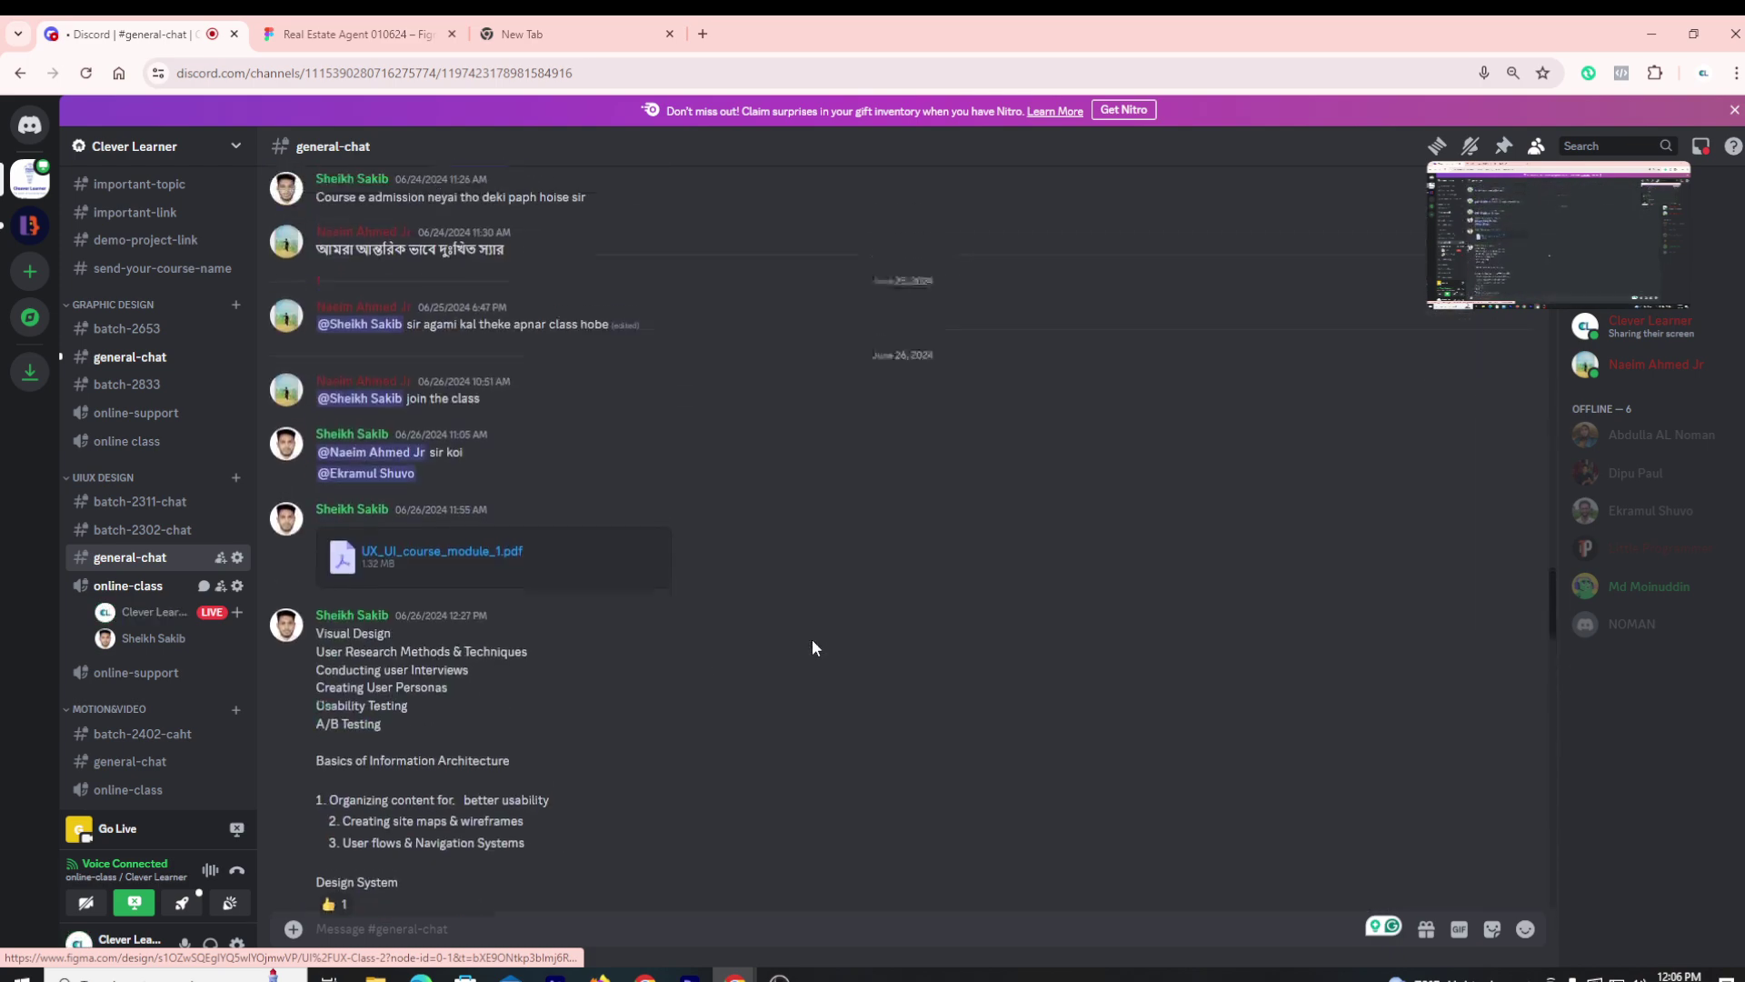
scroll(813, 647, "down", 3)
scroll(813, 647, "up", 15)
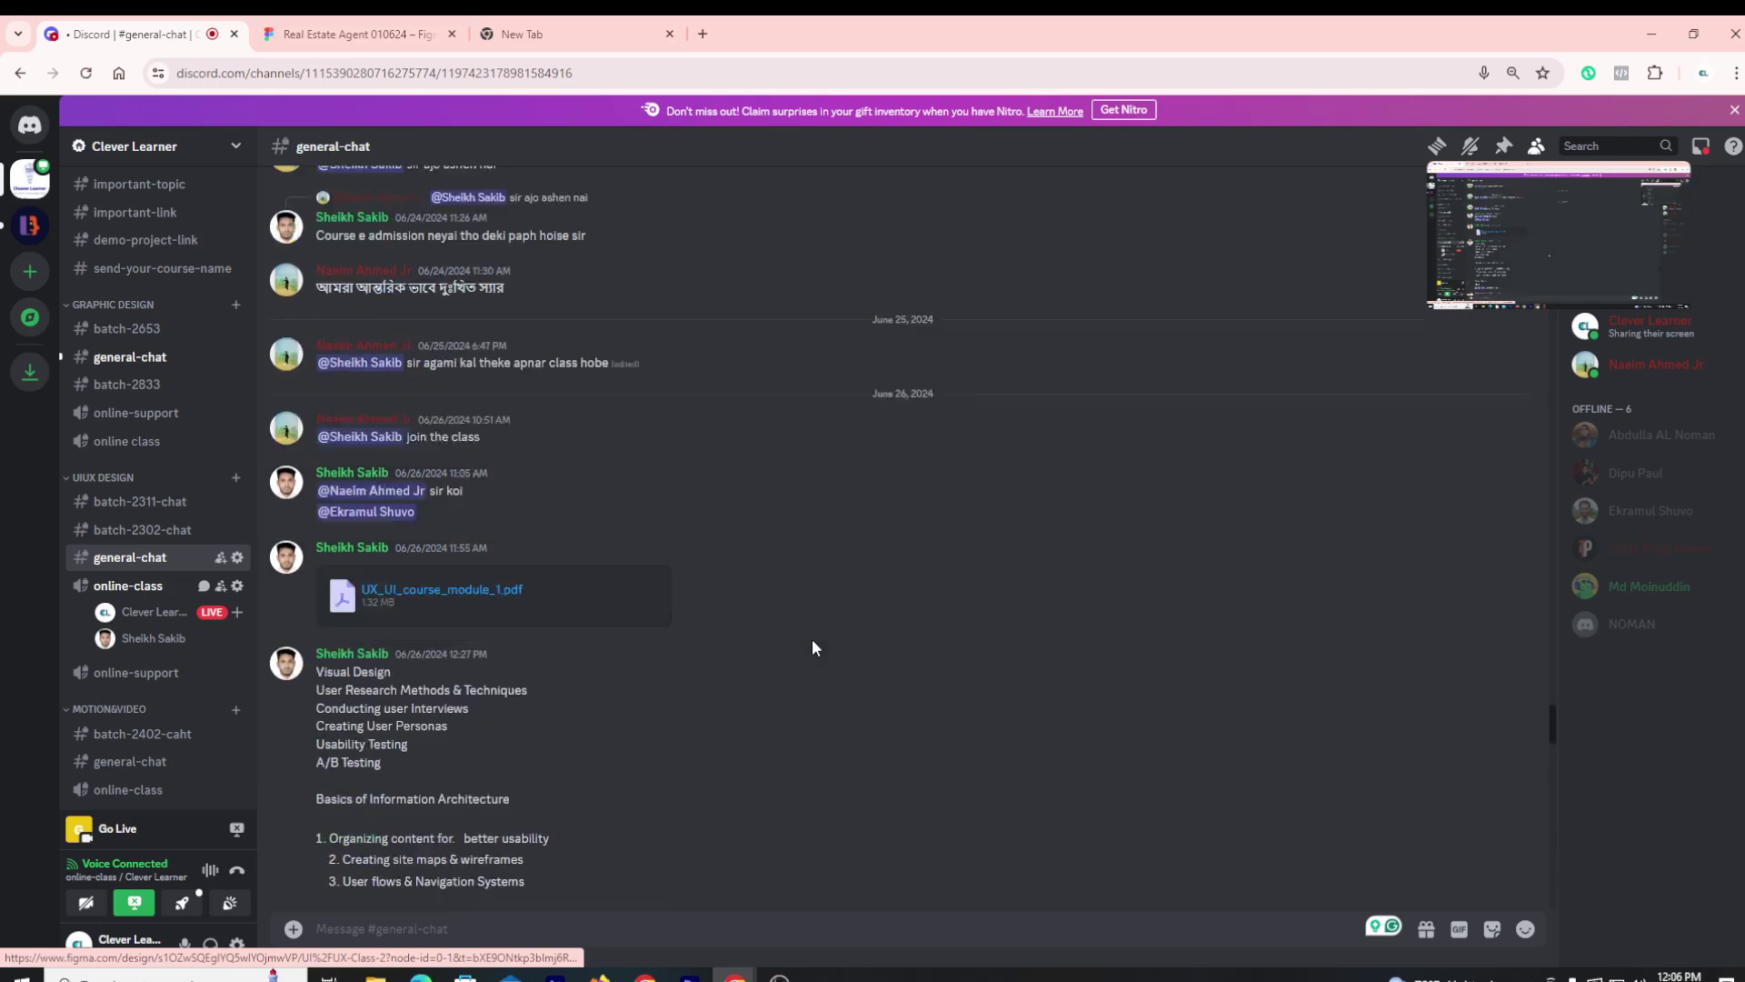
scroll(816, 651, "up", 15)
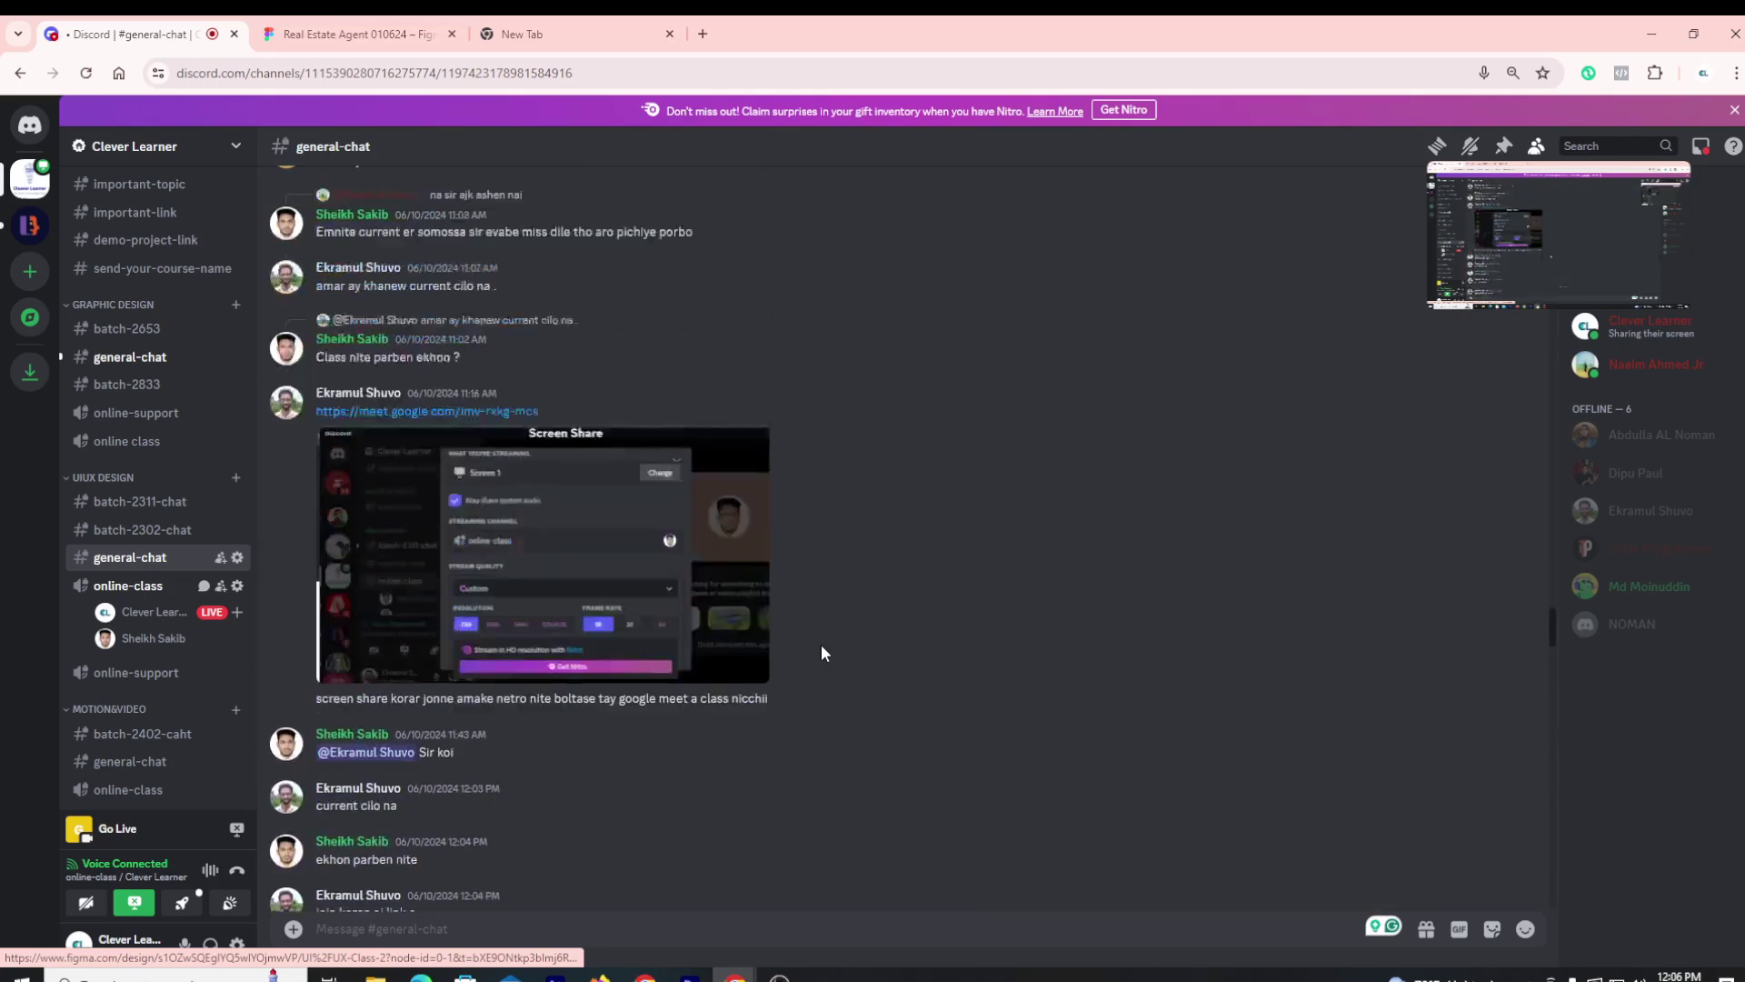
scroll(827, 651, "up", 5)
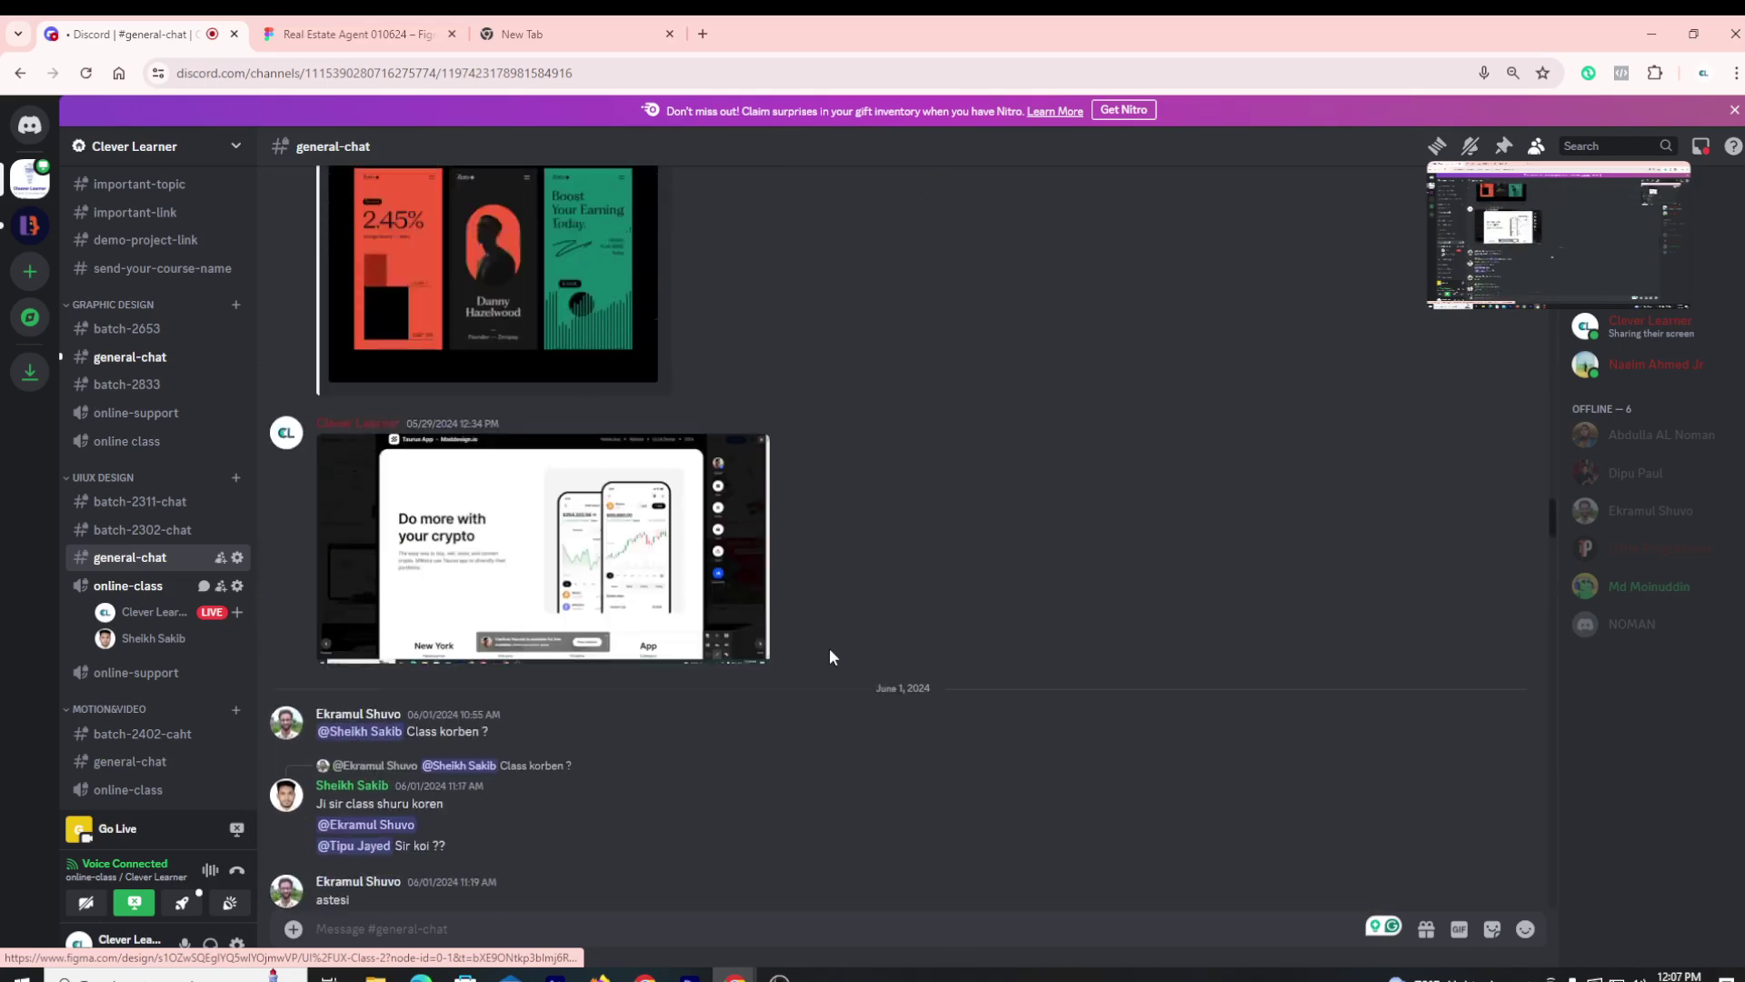
Search the June messages in general-chat again, from the late June project brief discussion back to June 1
scroll(833, 653, "down", 10)
scroll(840, 653, "down", 15)
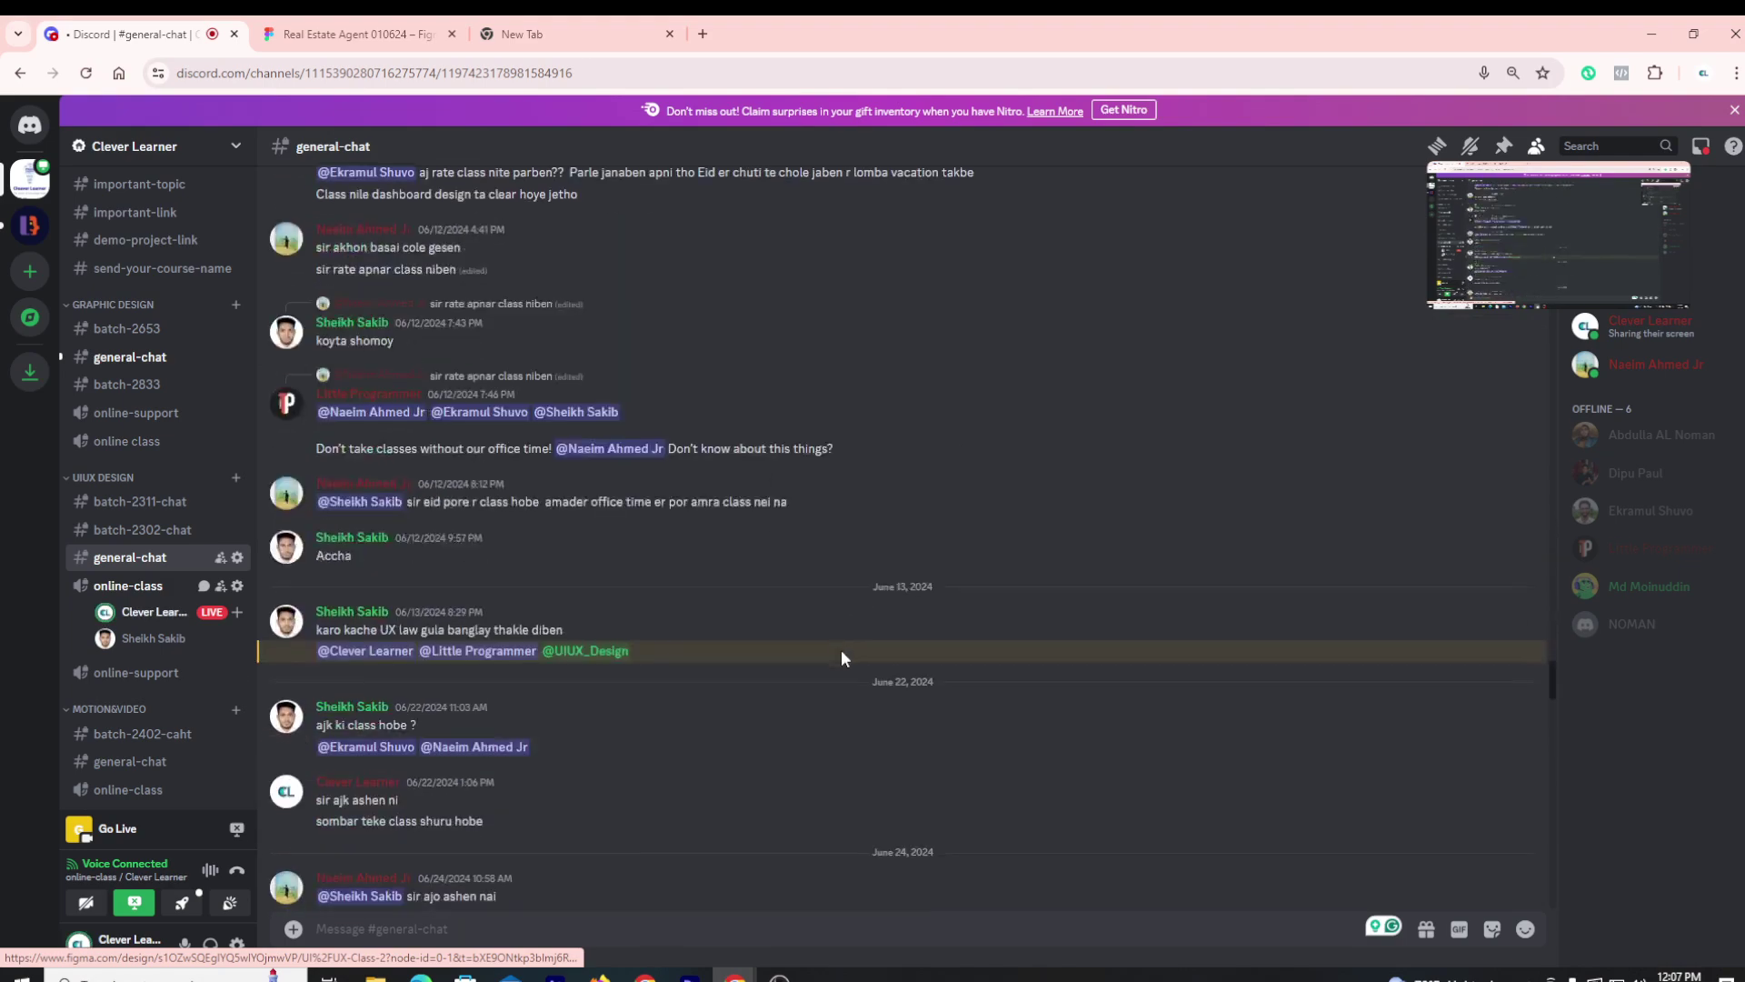
scroll(843, 658, "down", 8)
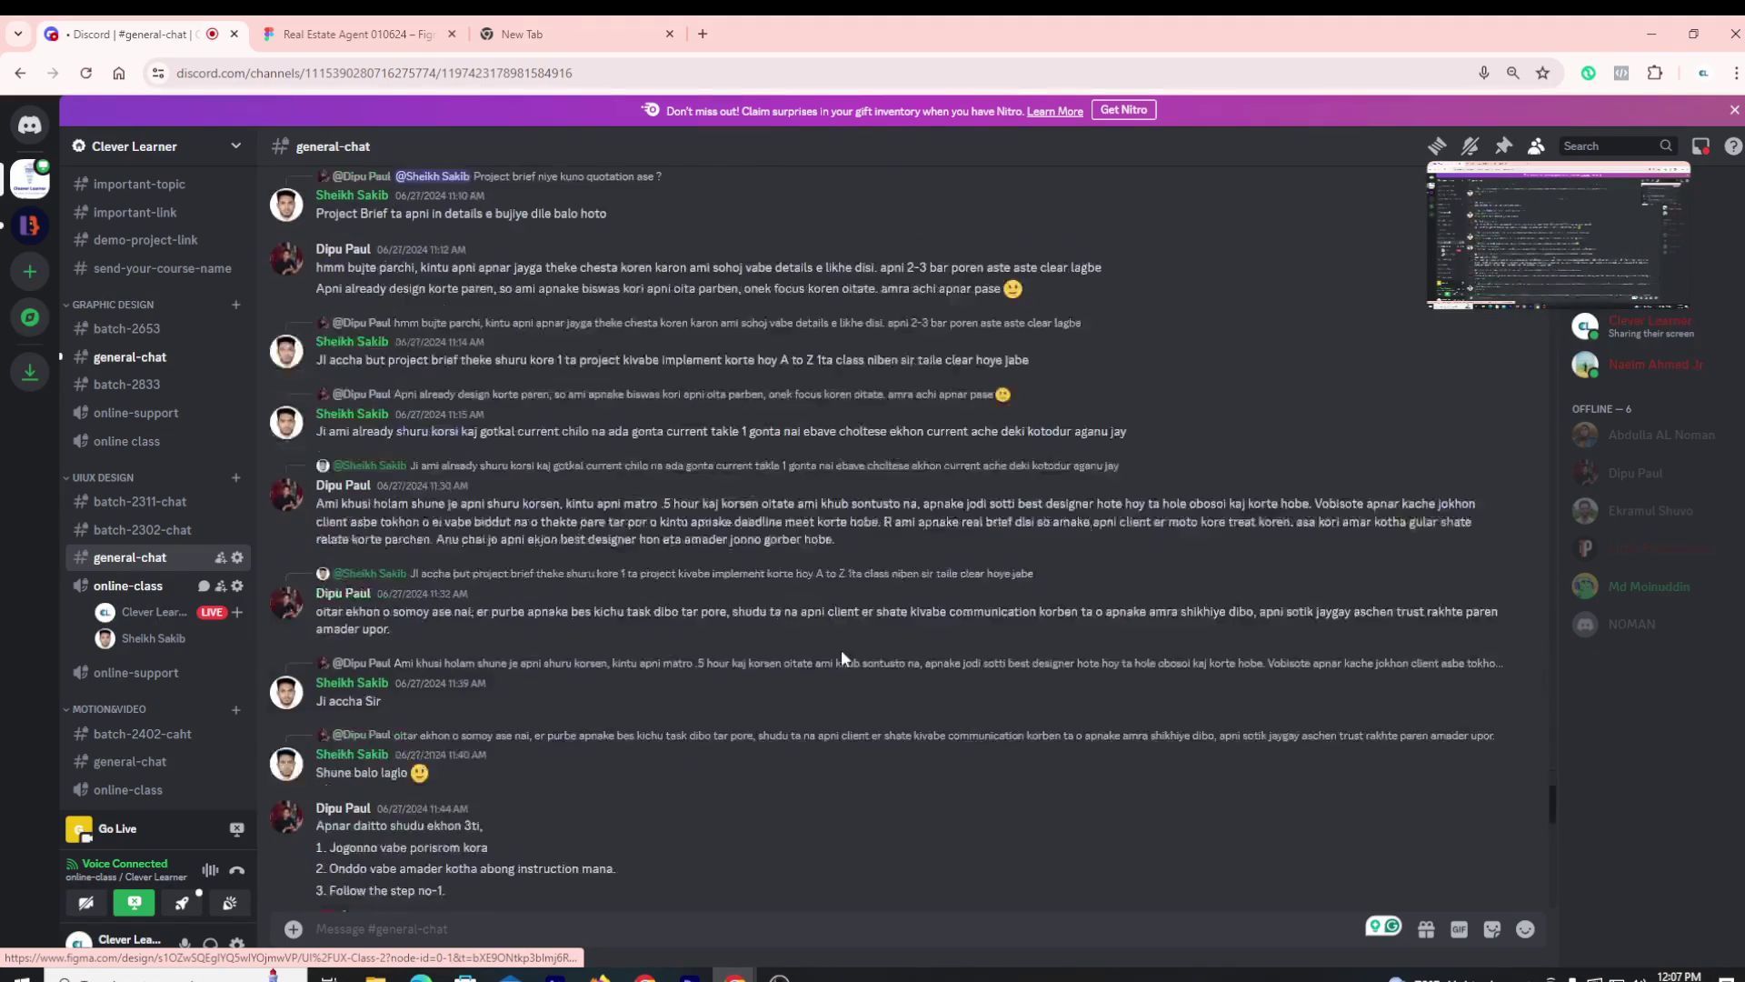
scroll(842, 652, "up", 15)
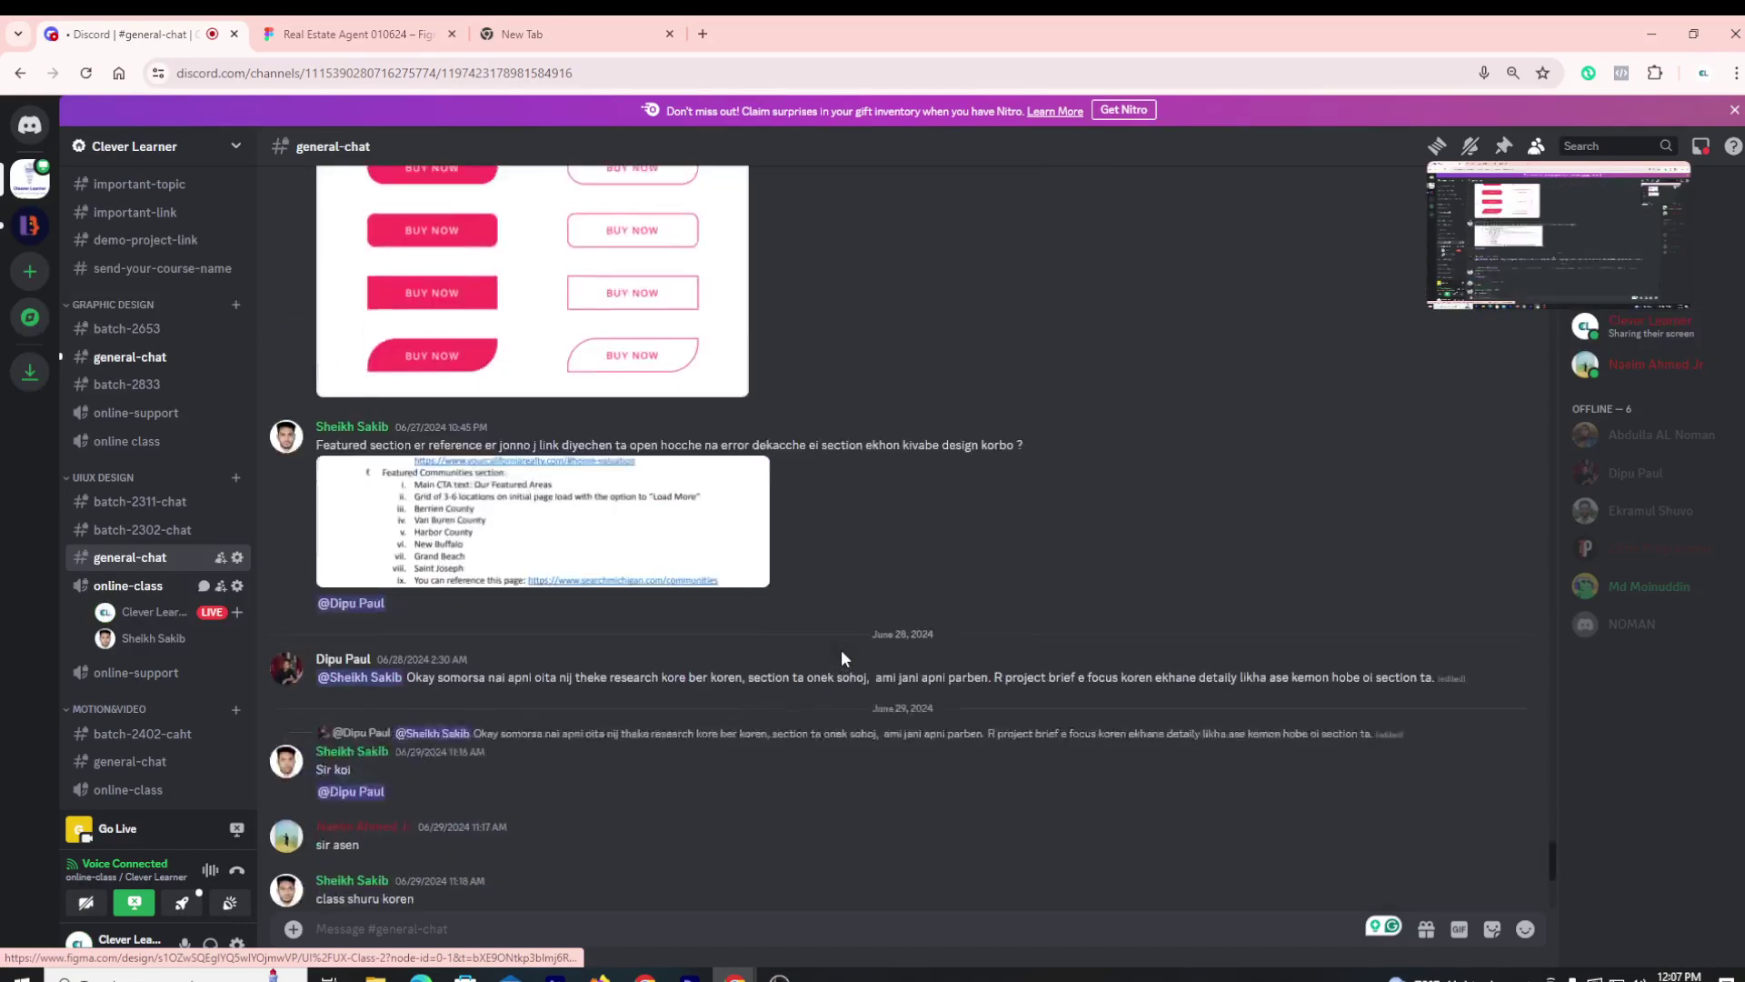
scroll(842, 658, "up", 15)
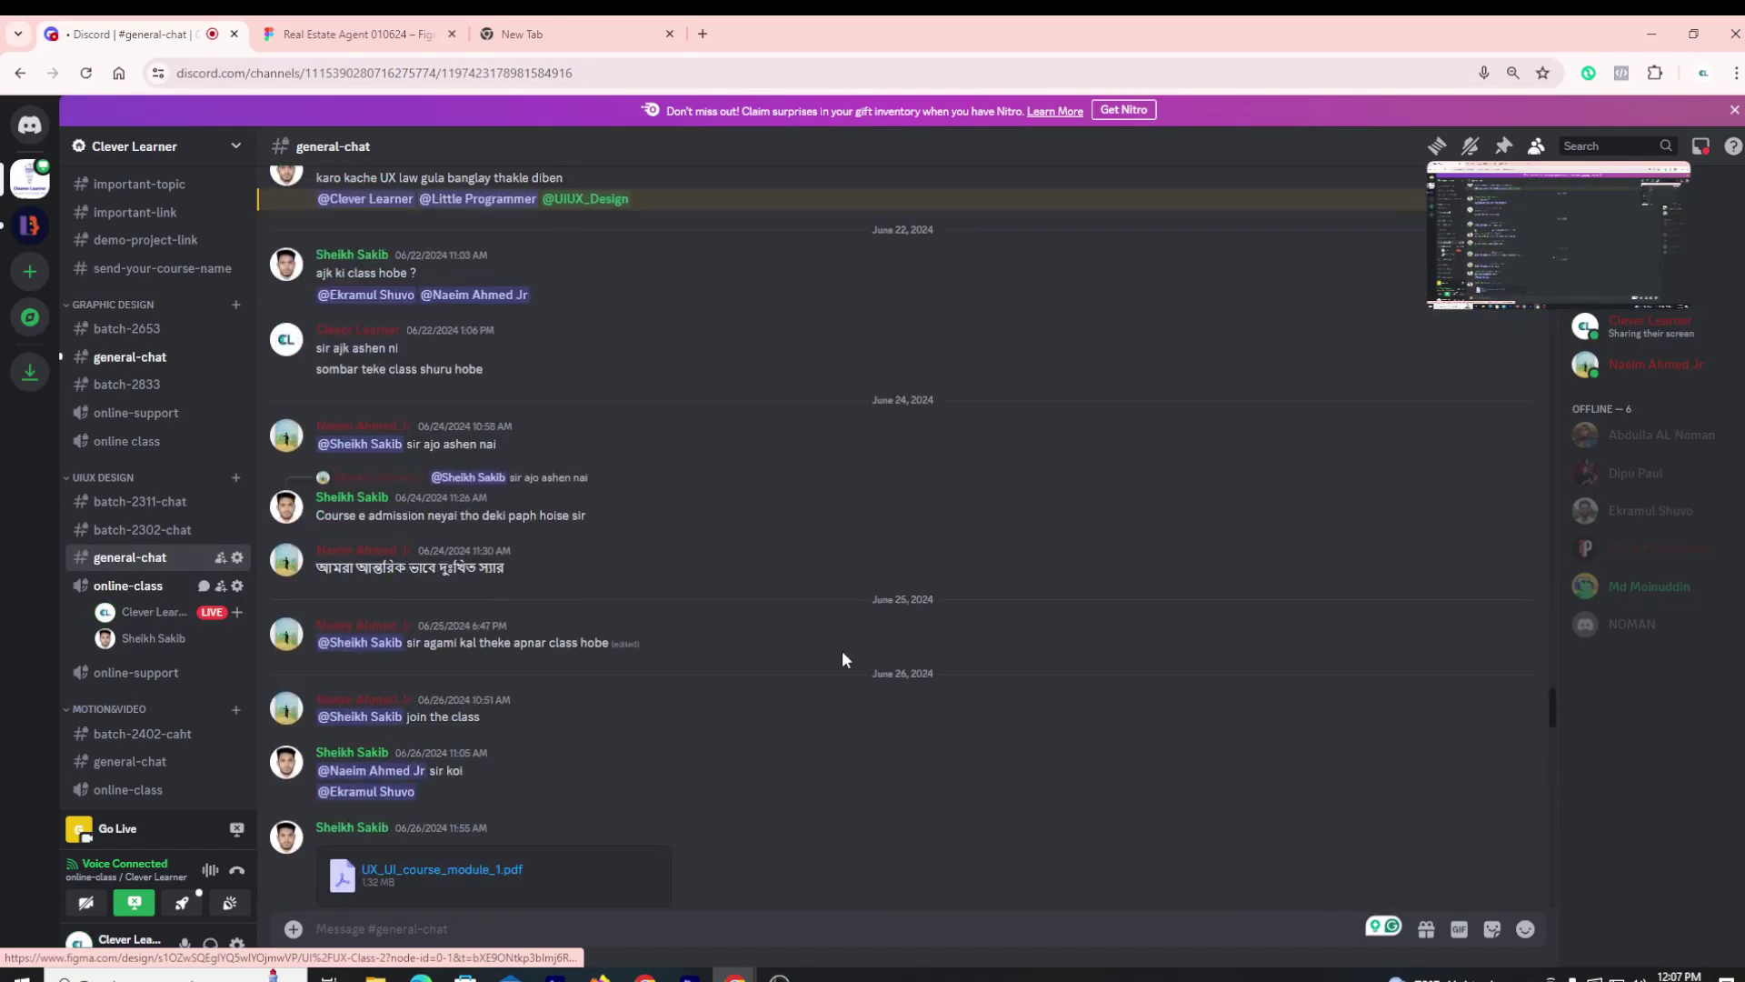
scroll(818, 653, "up", 15)
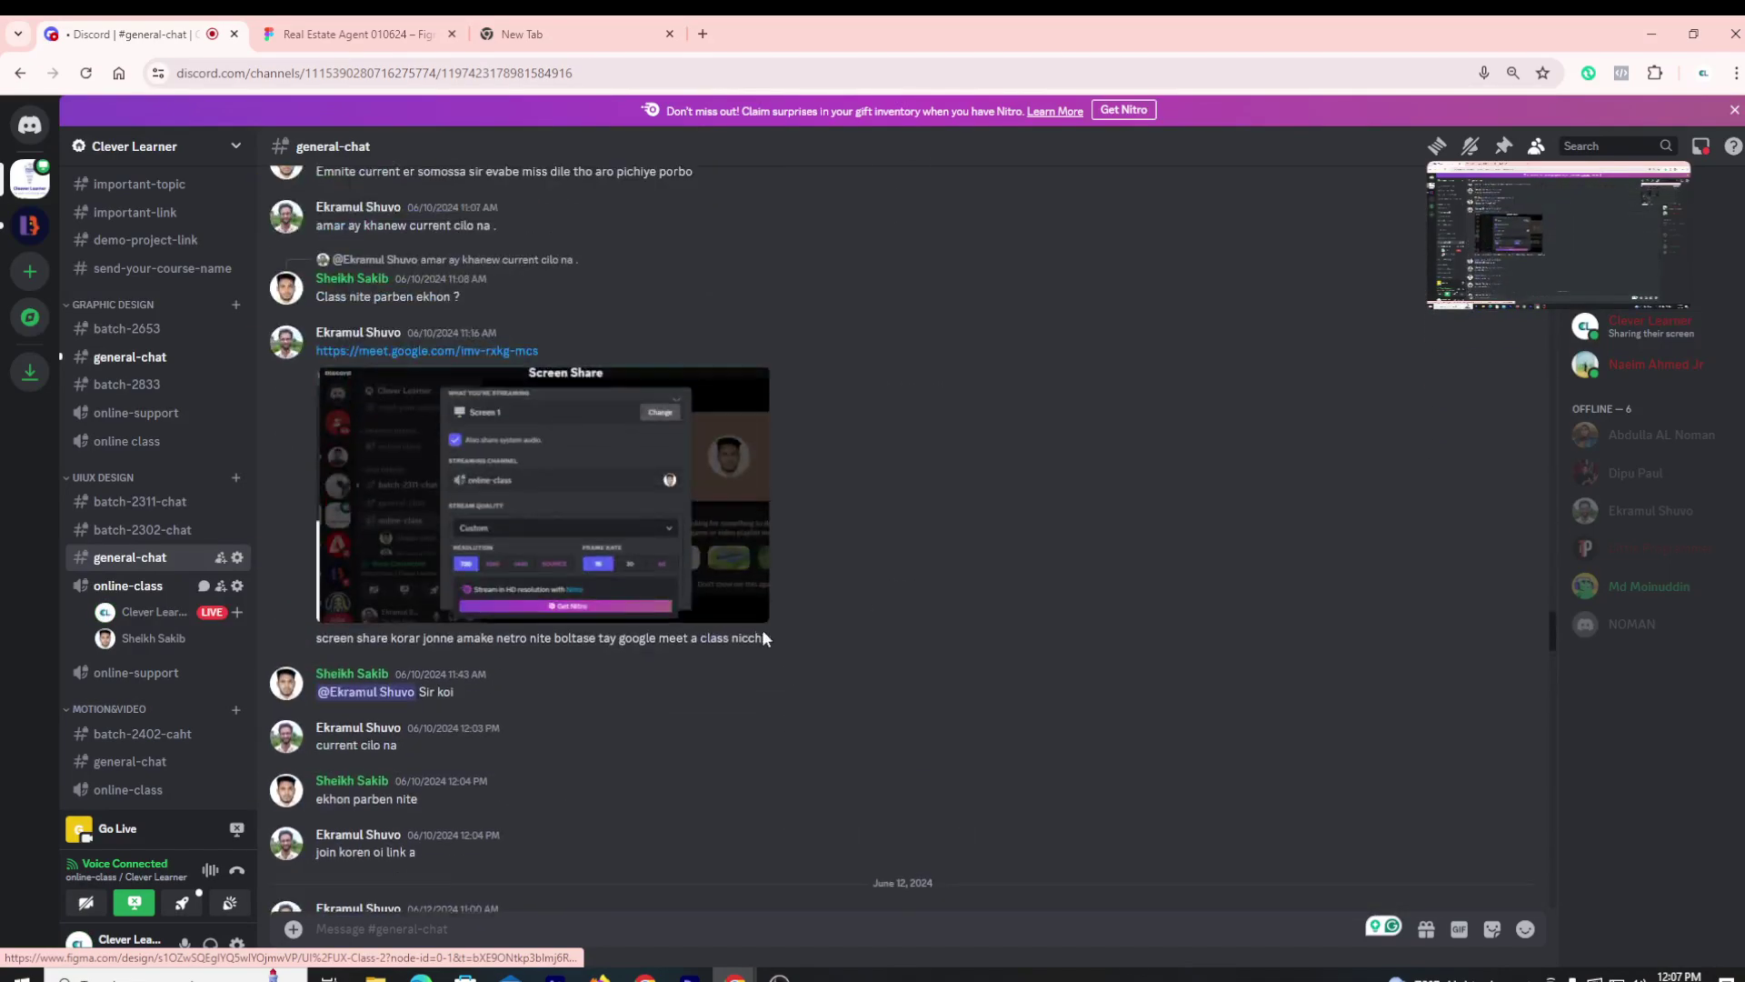
scroll(749, 635, "up", 15)
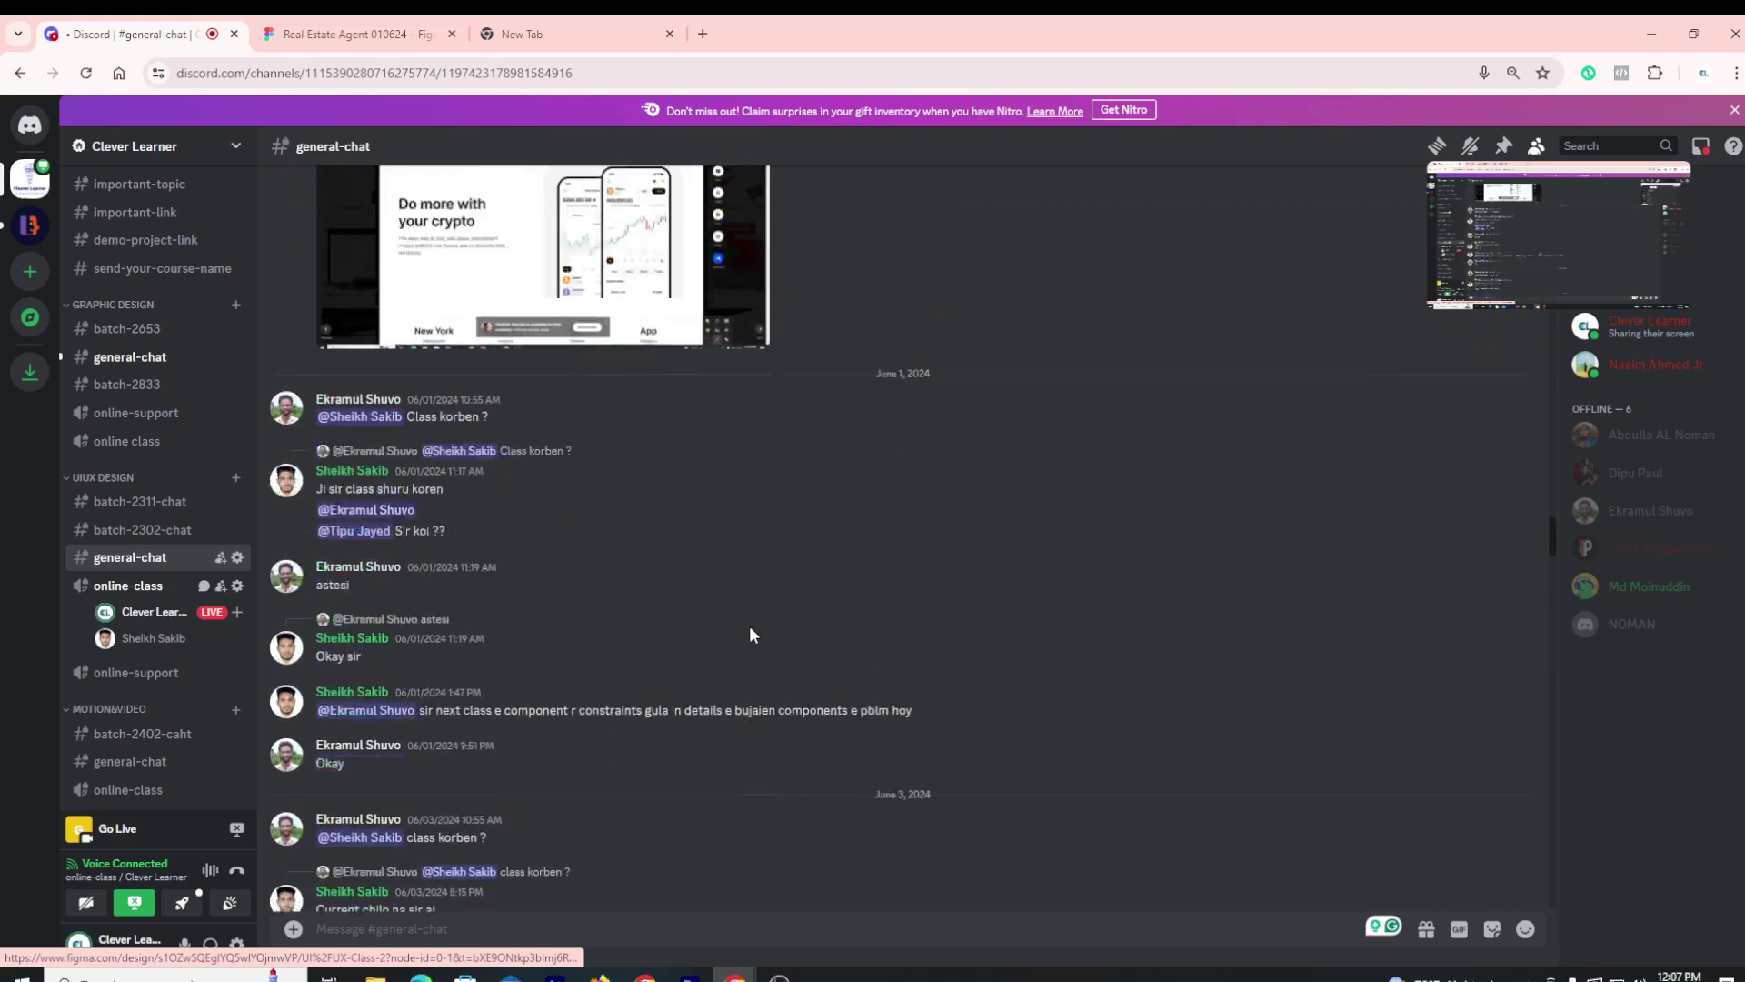
Look through the batch-2311-chat channel from its first message to the class-20 recording link
left_click(169, 502)
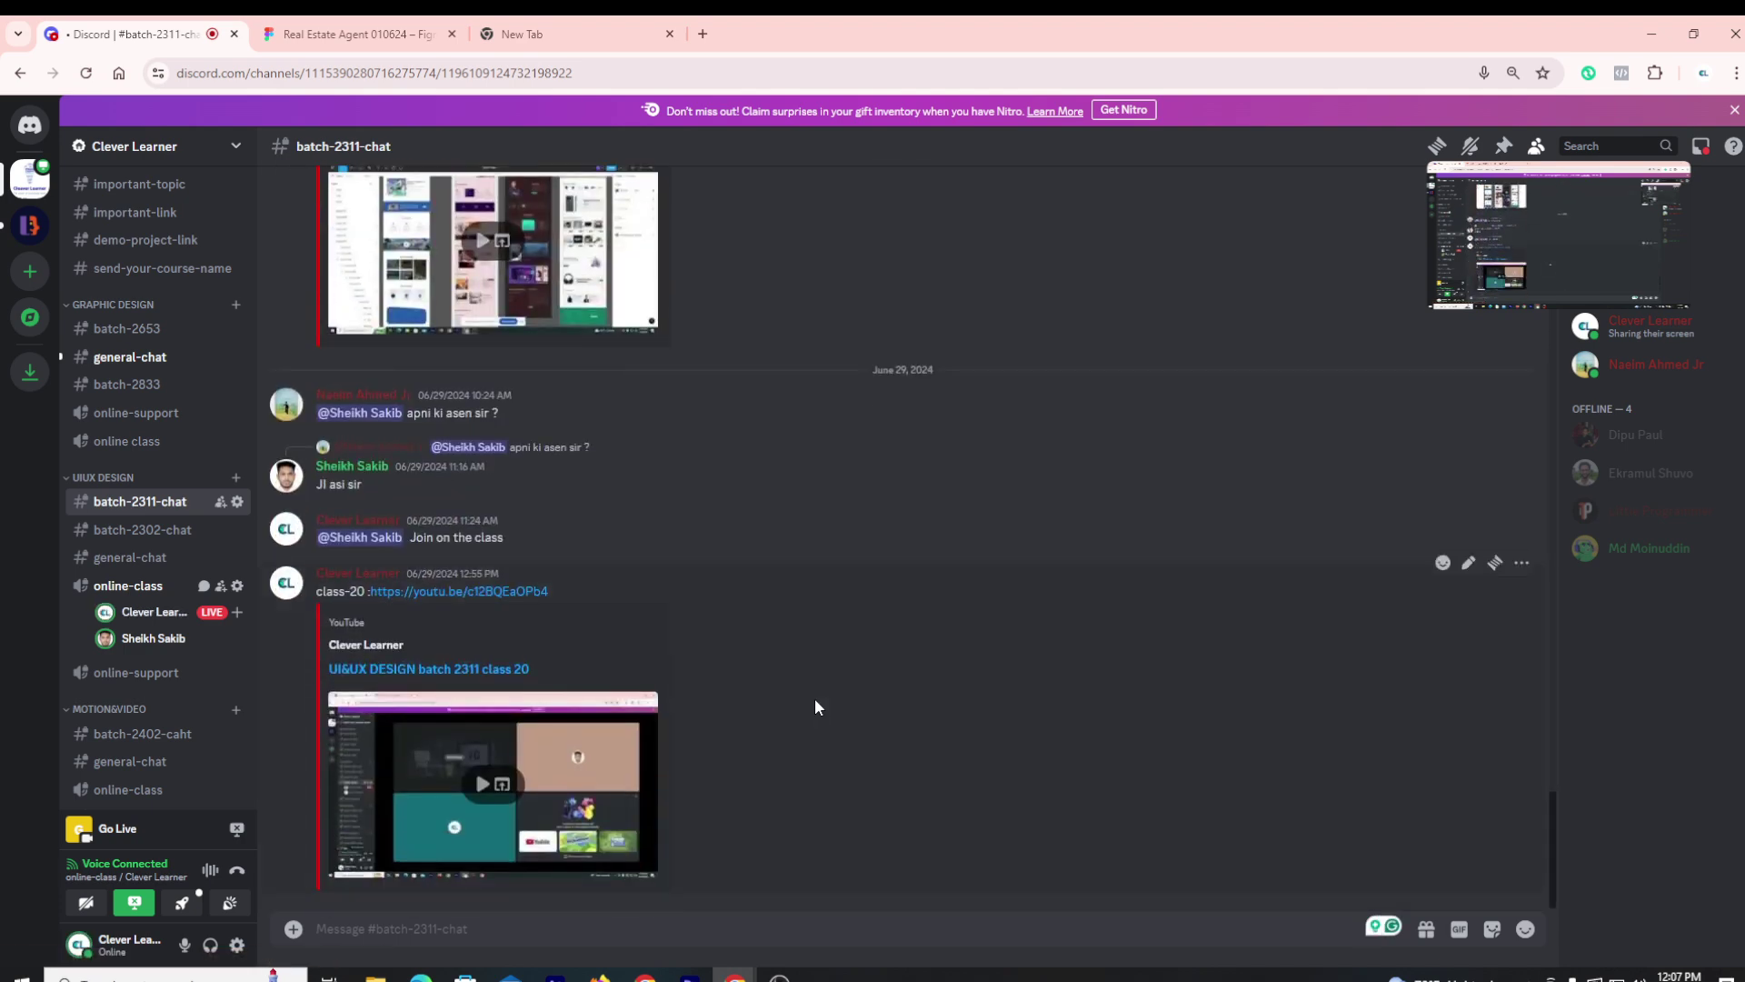
scroll(816, 709, "up", 10)
scroll(816, 707, "up", 10)
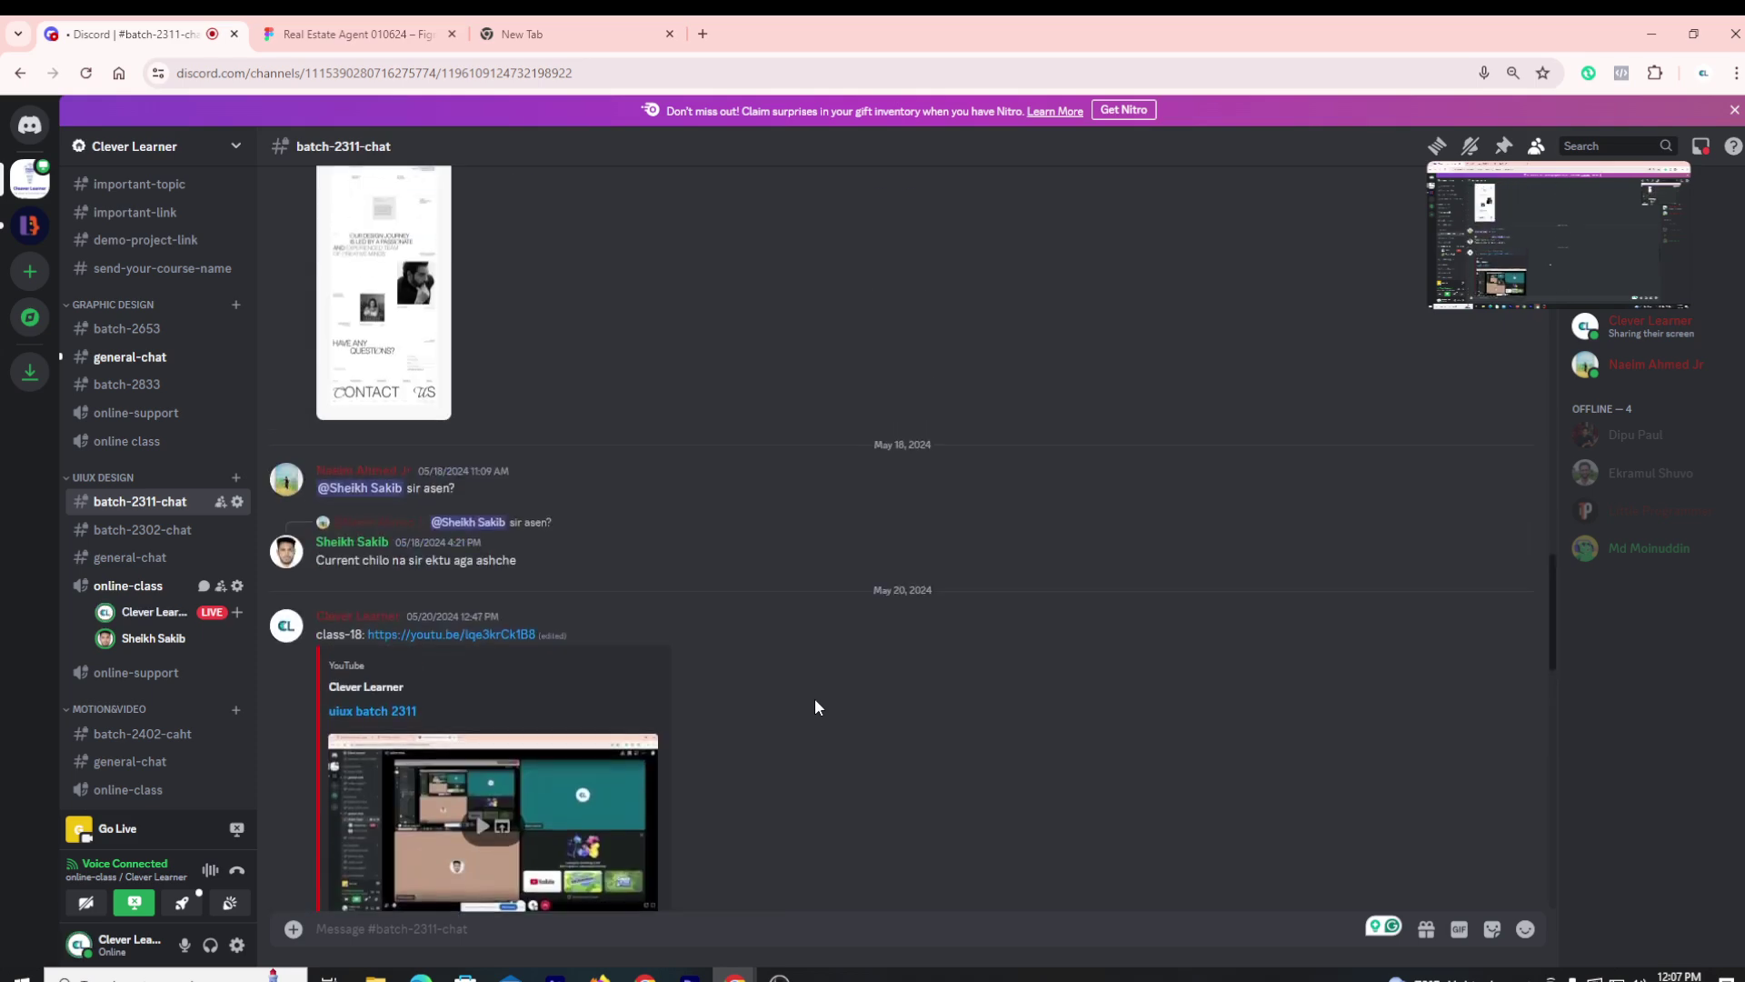
scroll(816, 707, "up", 10)
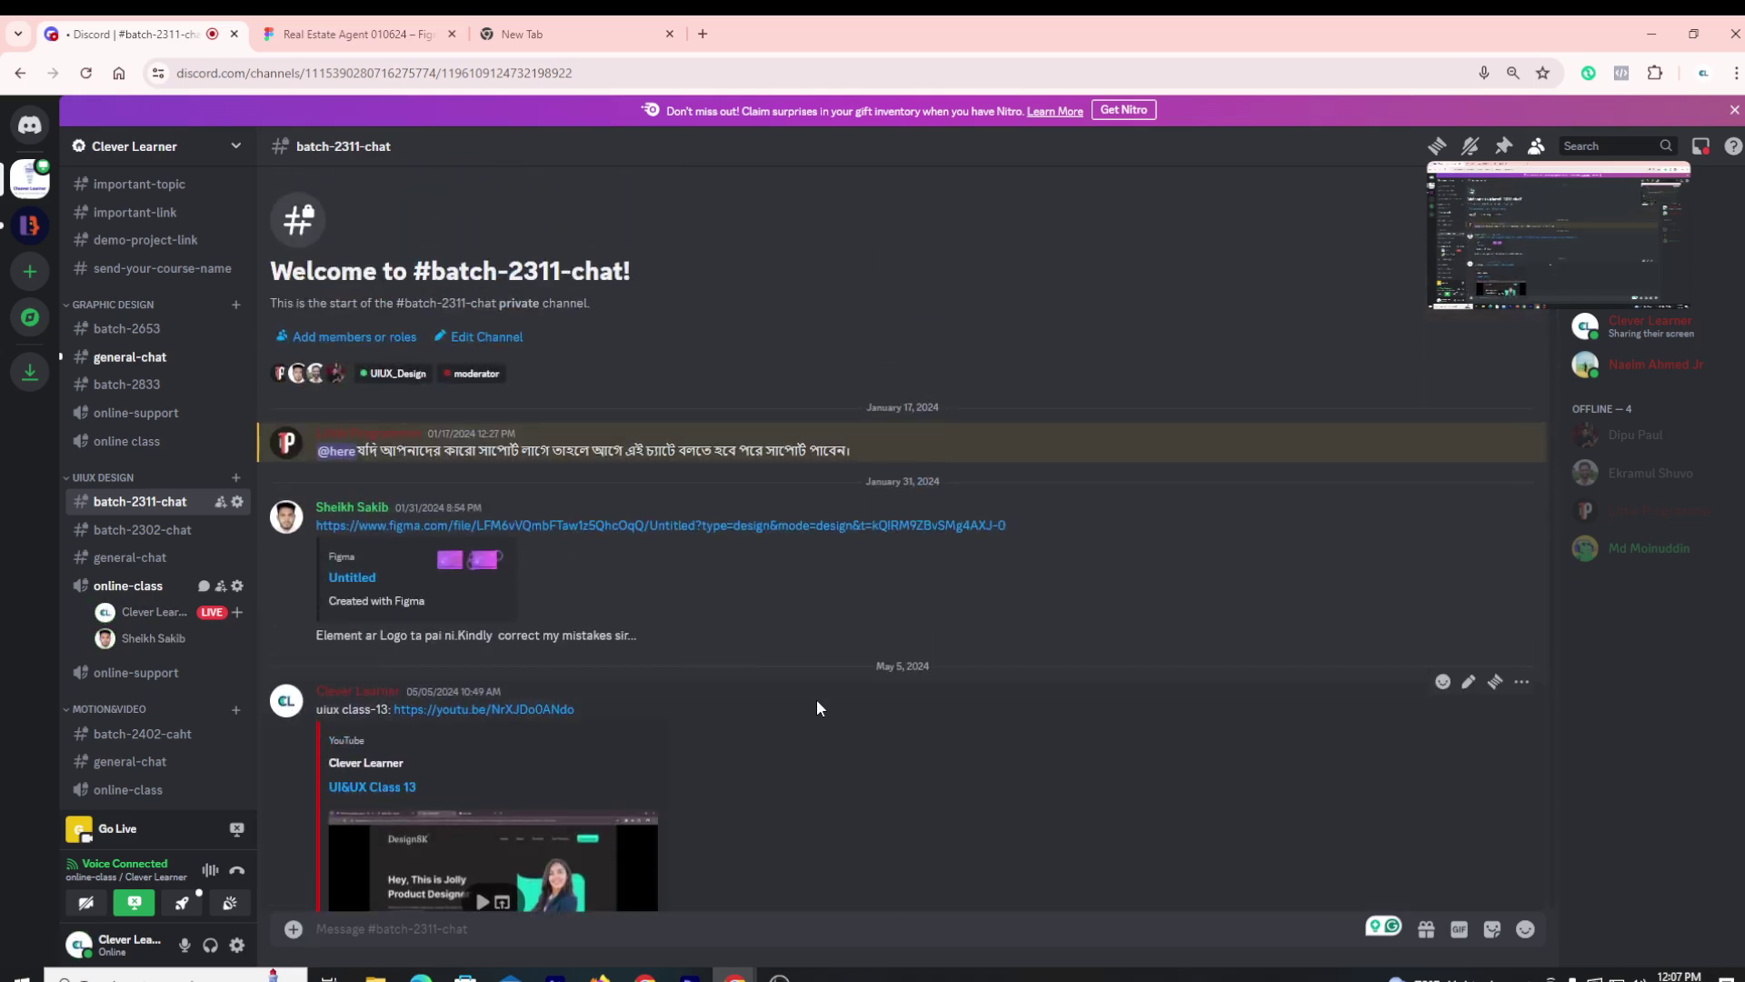
scroll(815, 700, "down", 10)
scroll(815, 700, "down", 10)
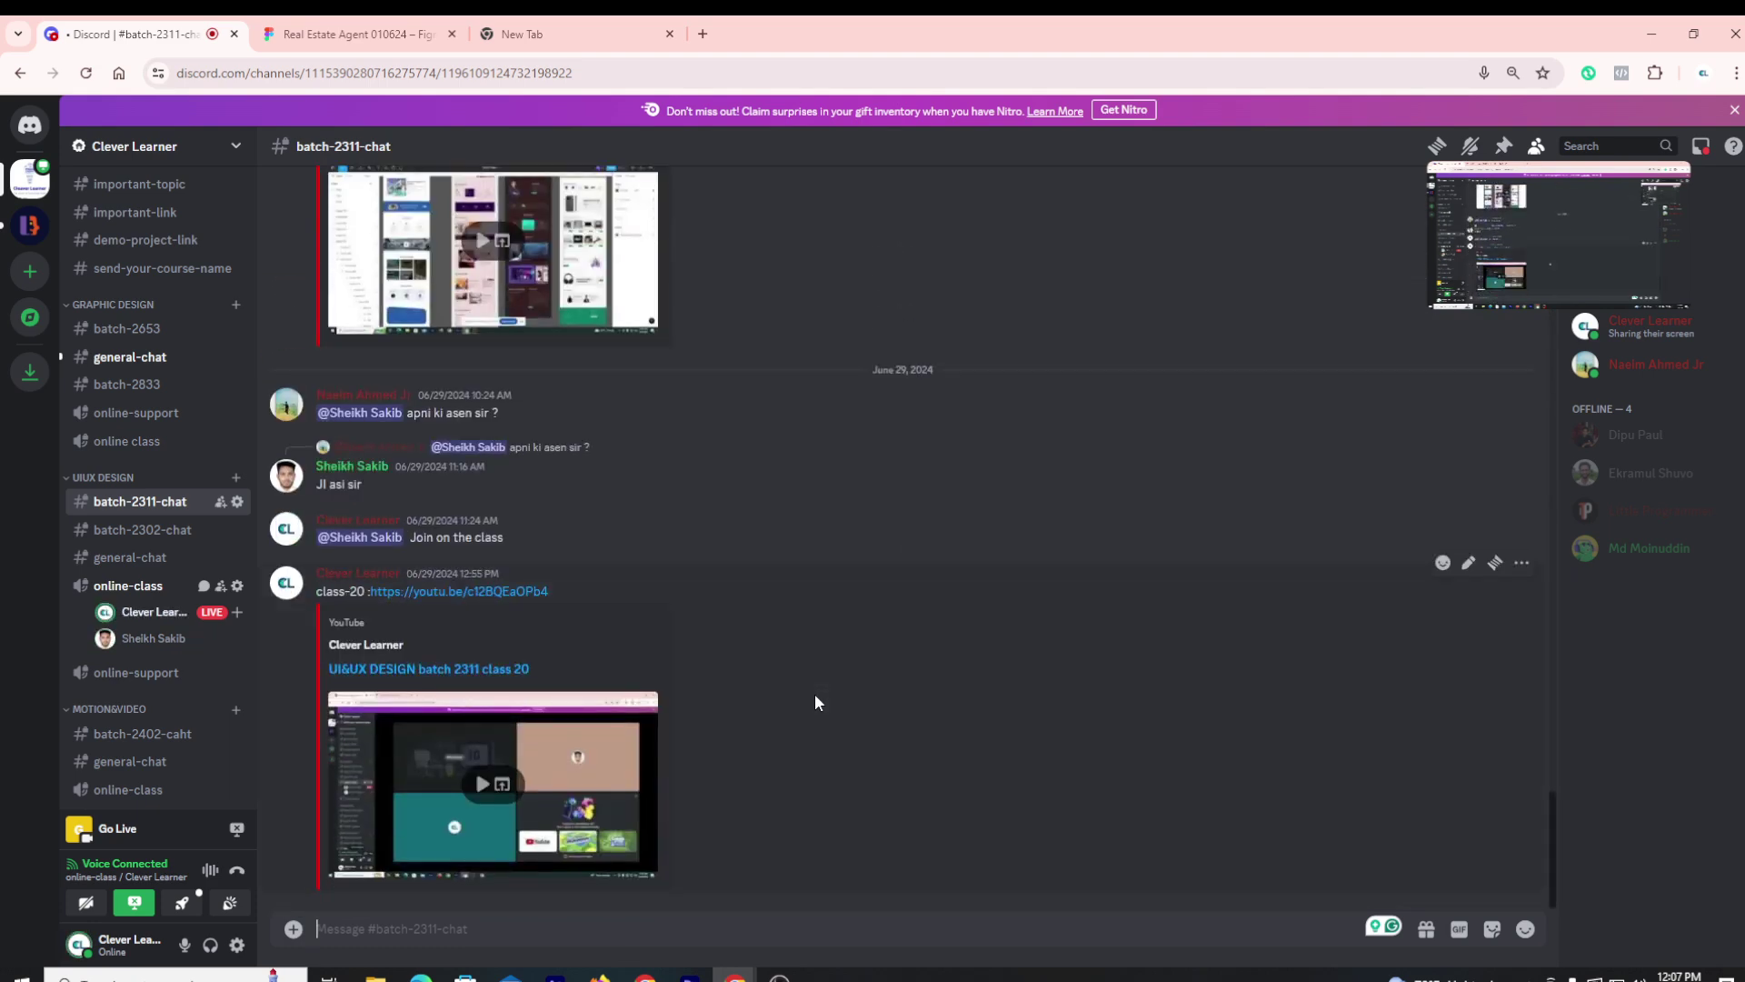
Return to the UIUX Design general-chat and find the June 26 course topic list below UX_UI_course_module_1.pdf
left_click(188, 561)
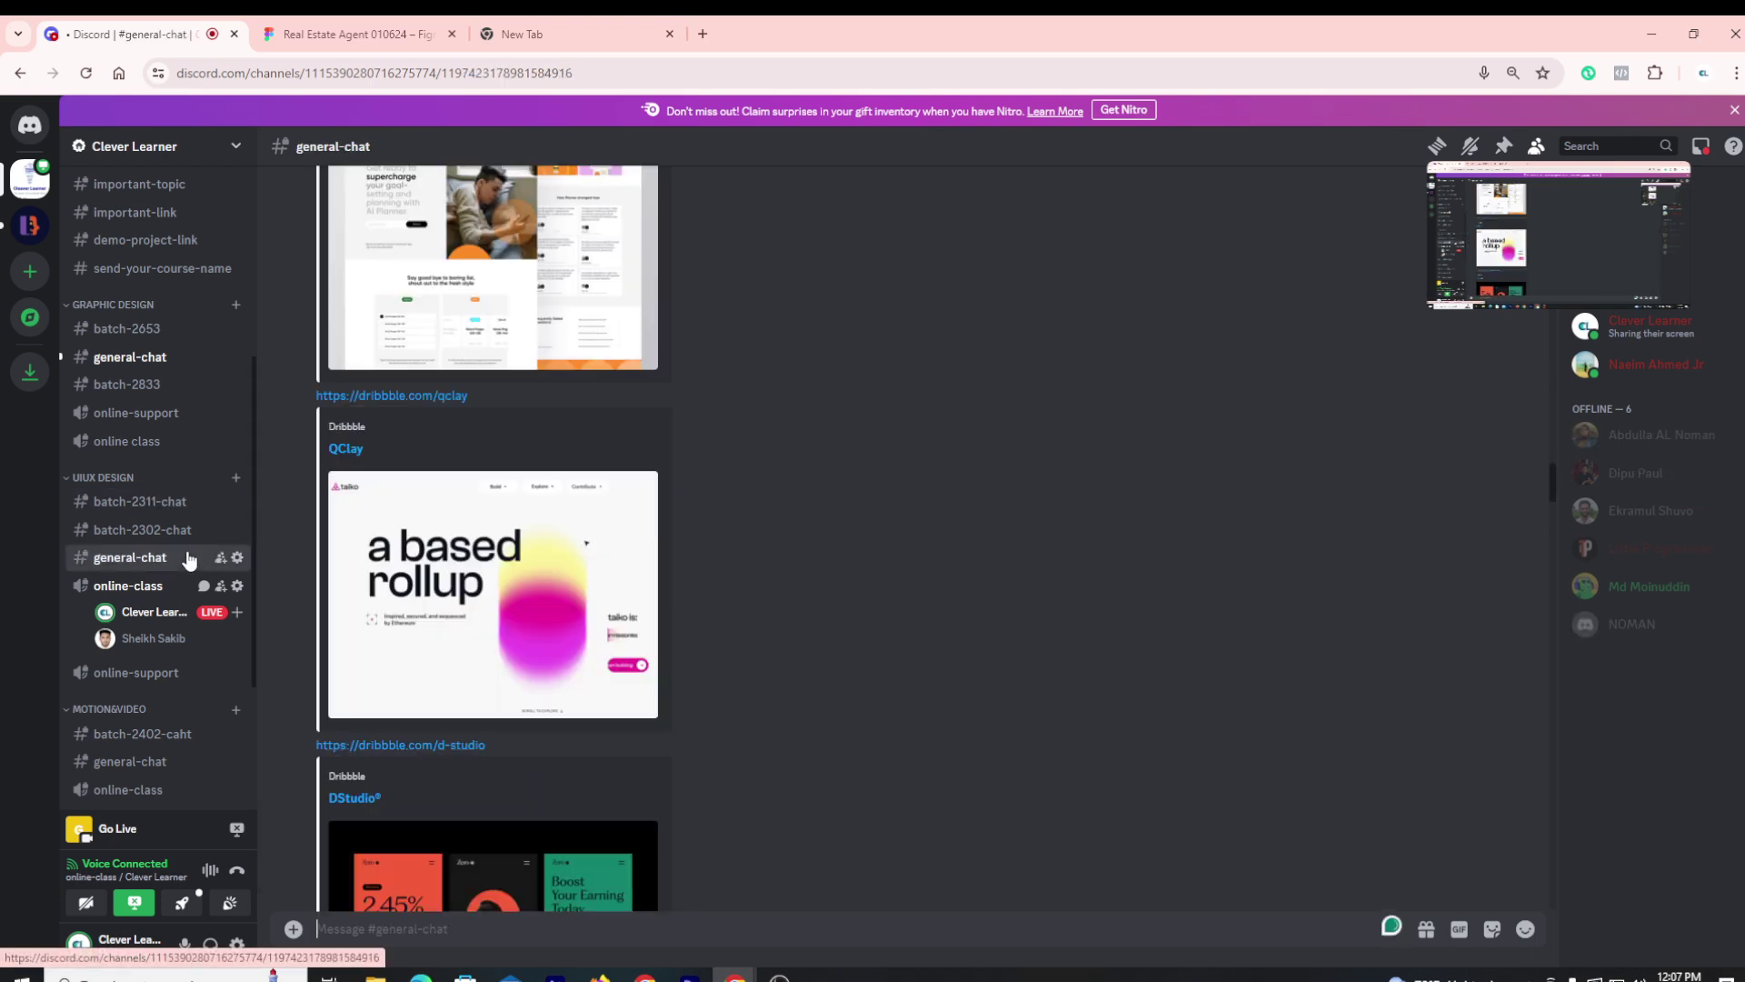
scroll(801, 656, "down", 20)
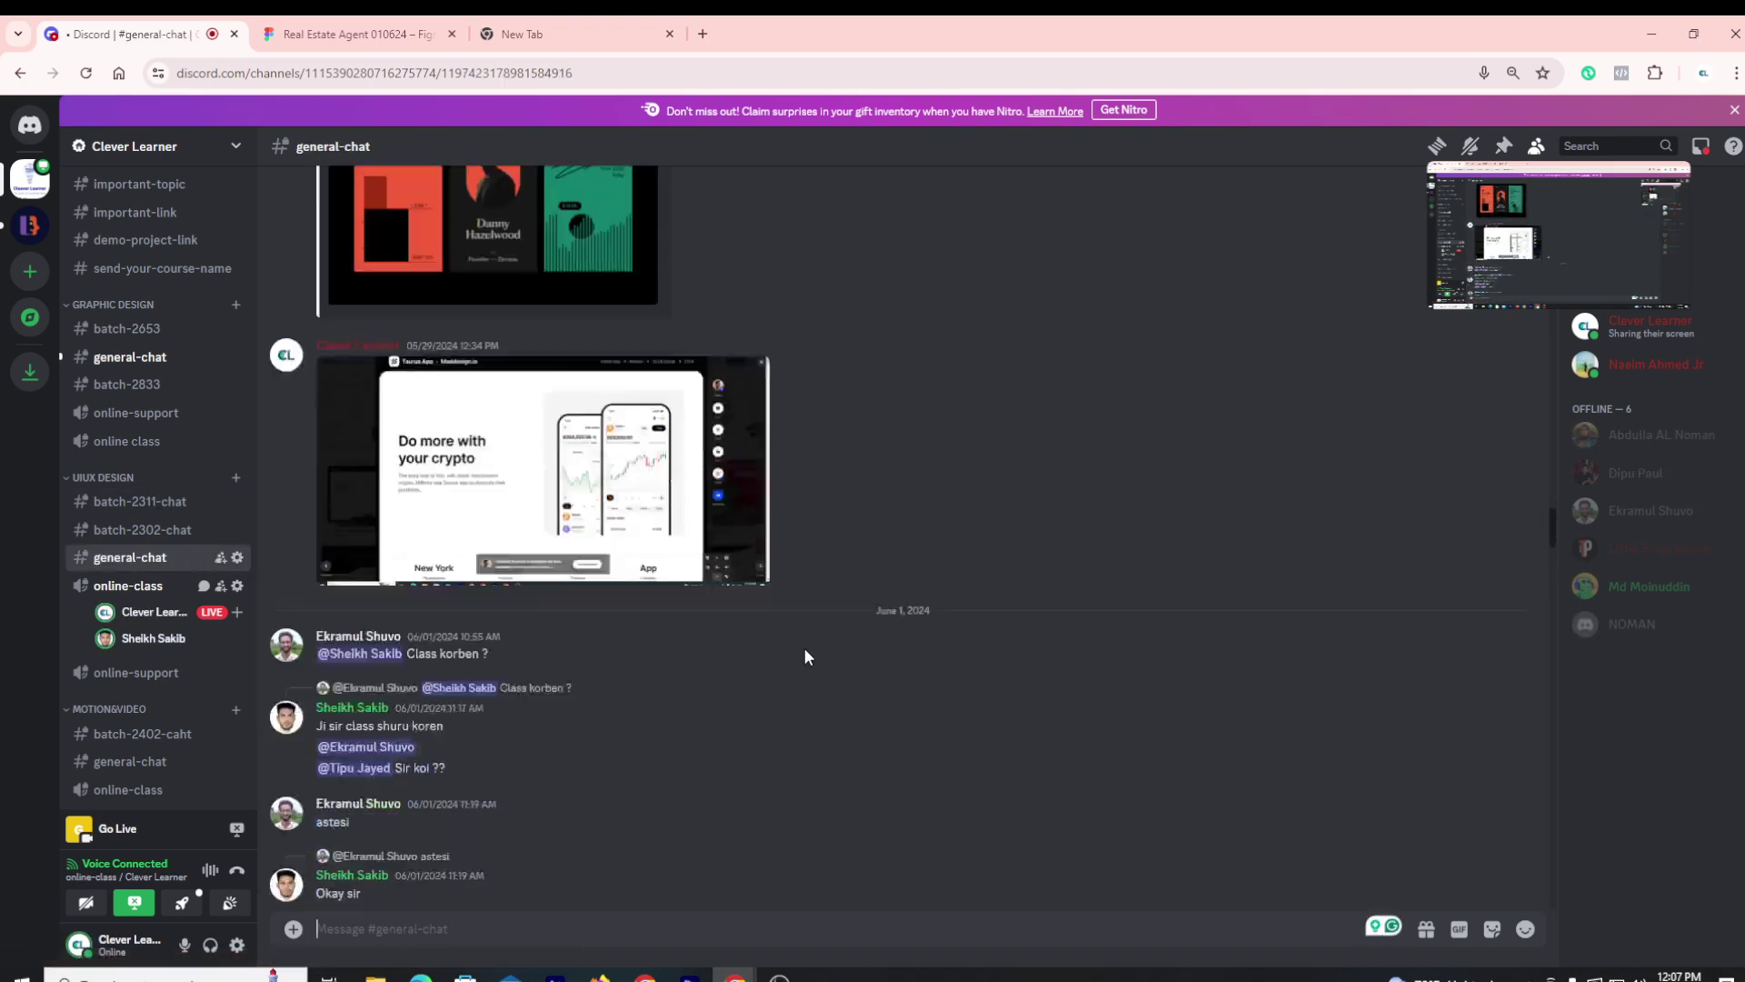
scroll(809, 654, "down", 11)
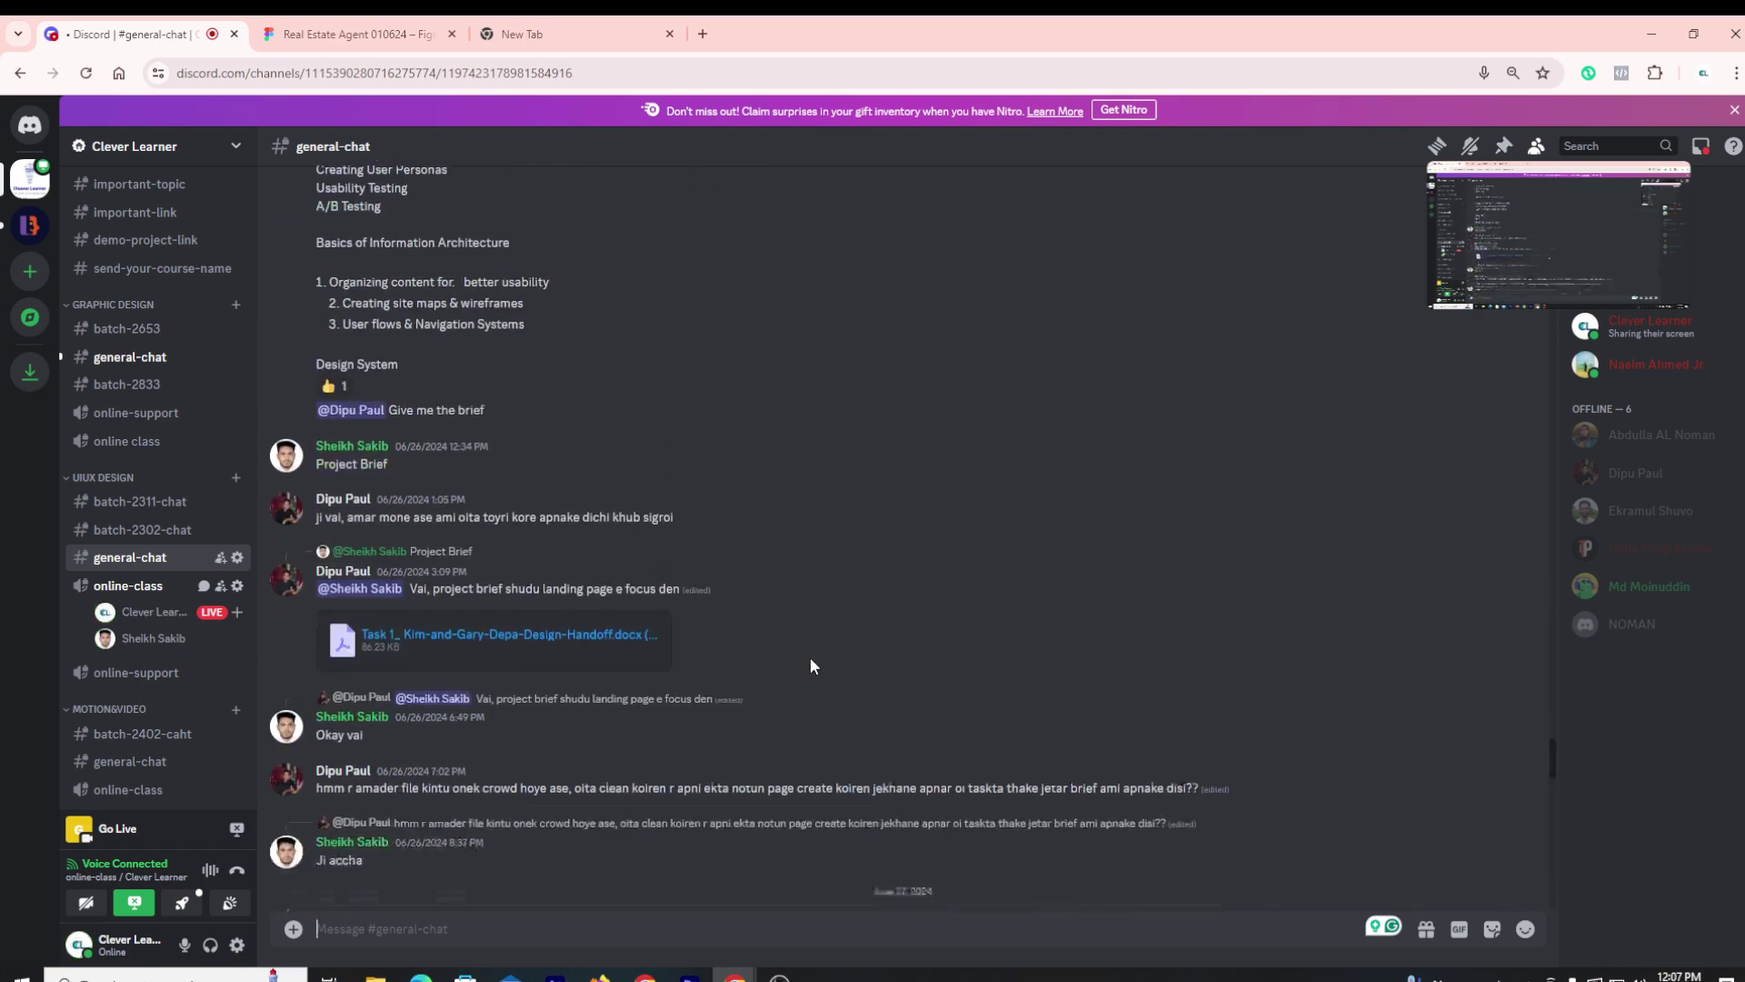
scroll(814, 658, "up", 4)
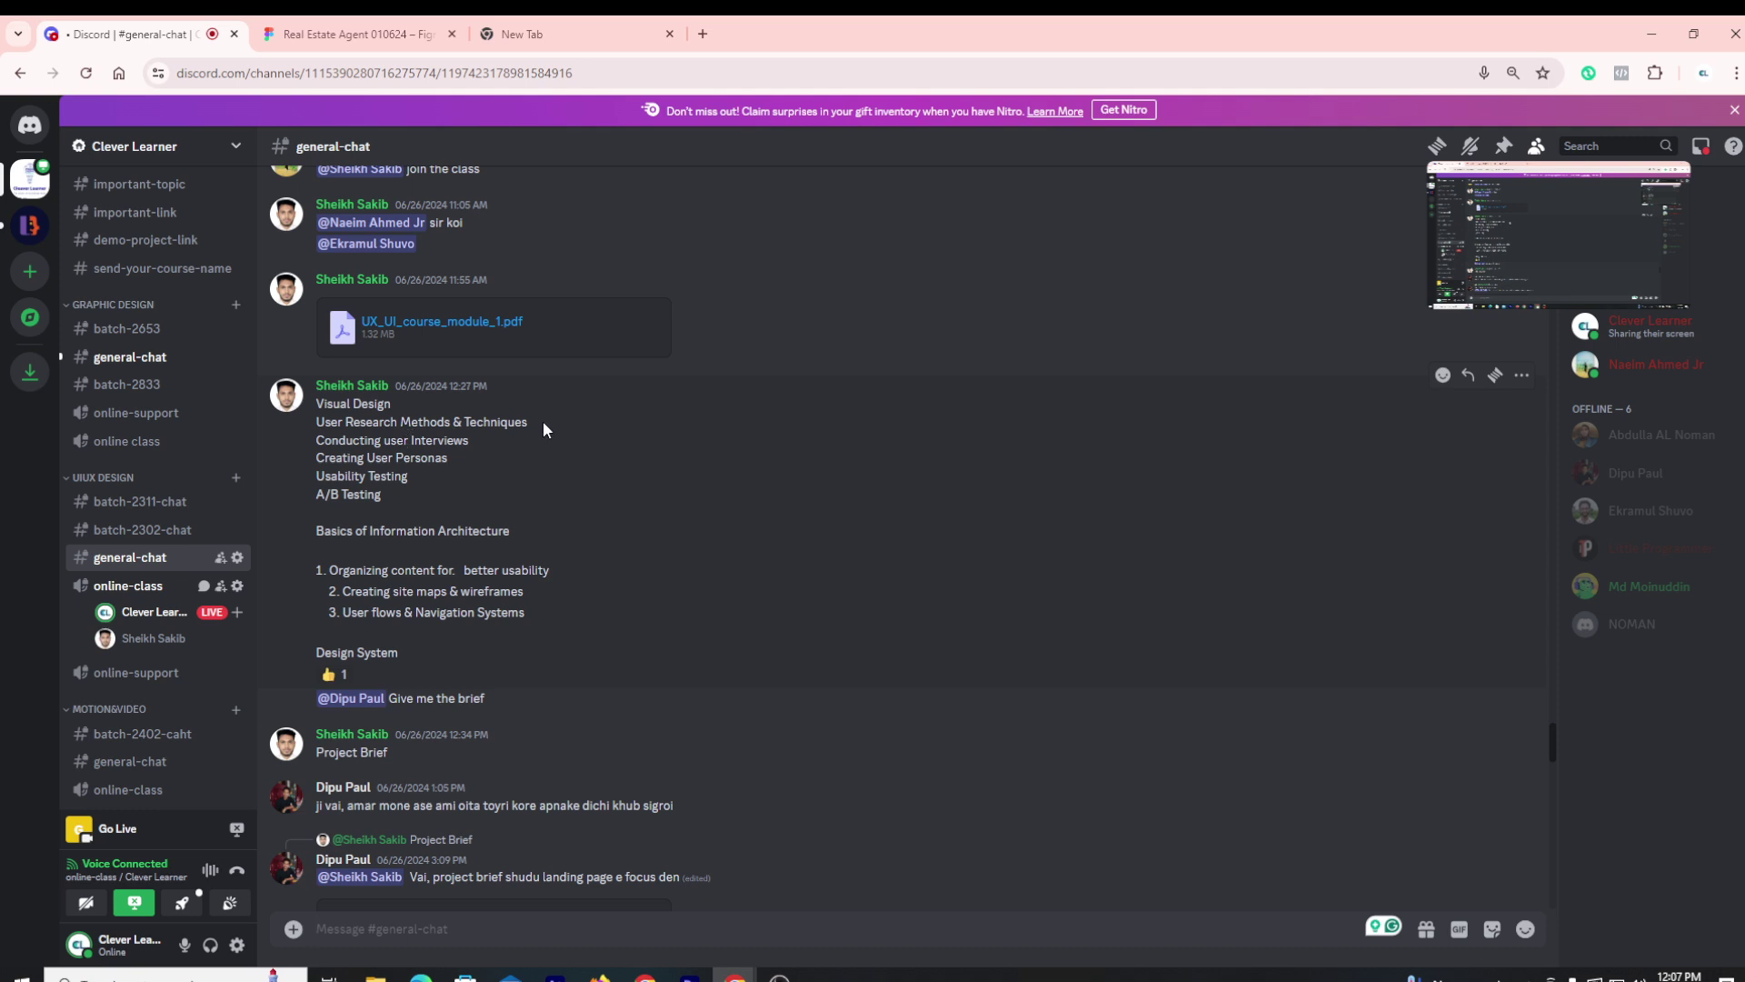
Go through the topic list, highlighting User Research Methods & Techniques, A/B Testing and Organizing content for better usability
left_click_drag(543, 421, 315, 425)
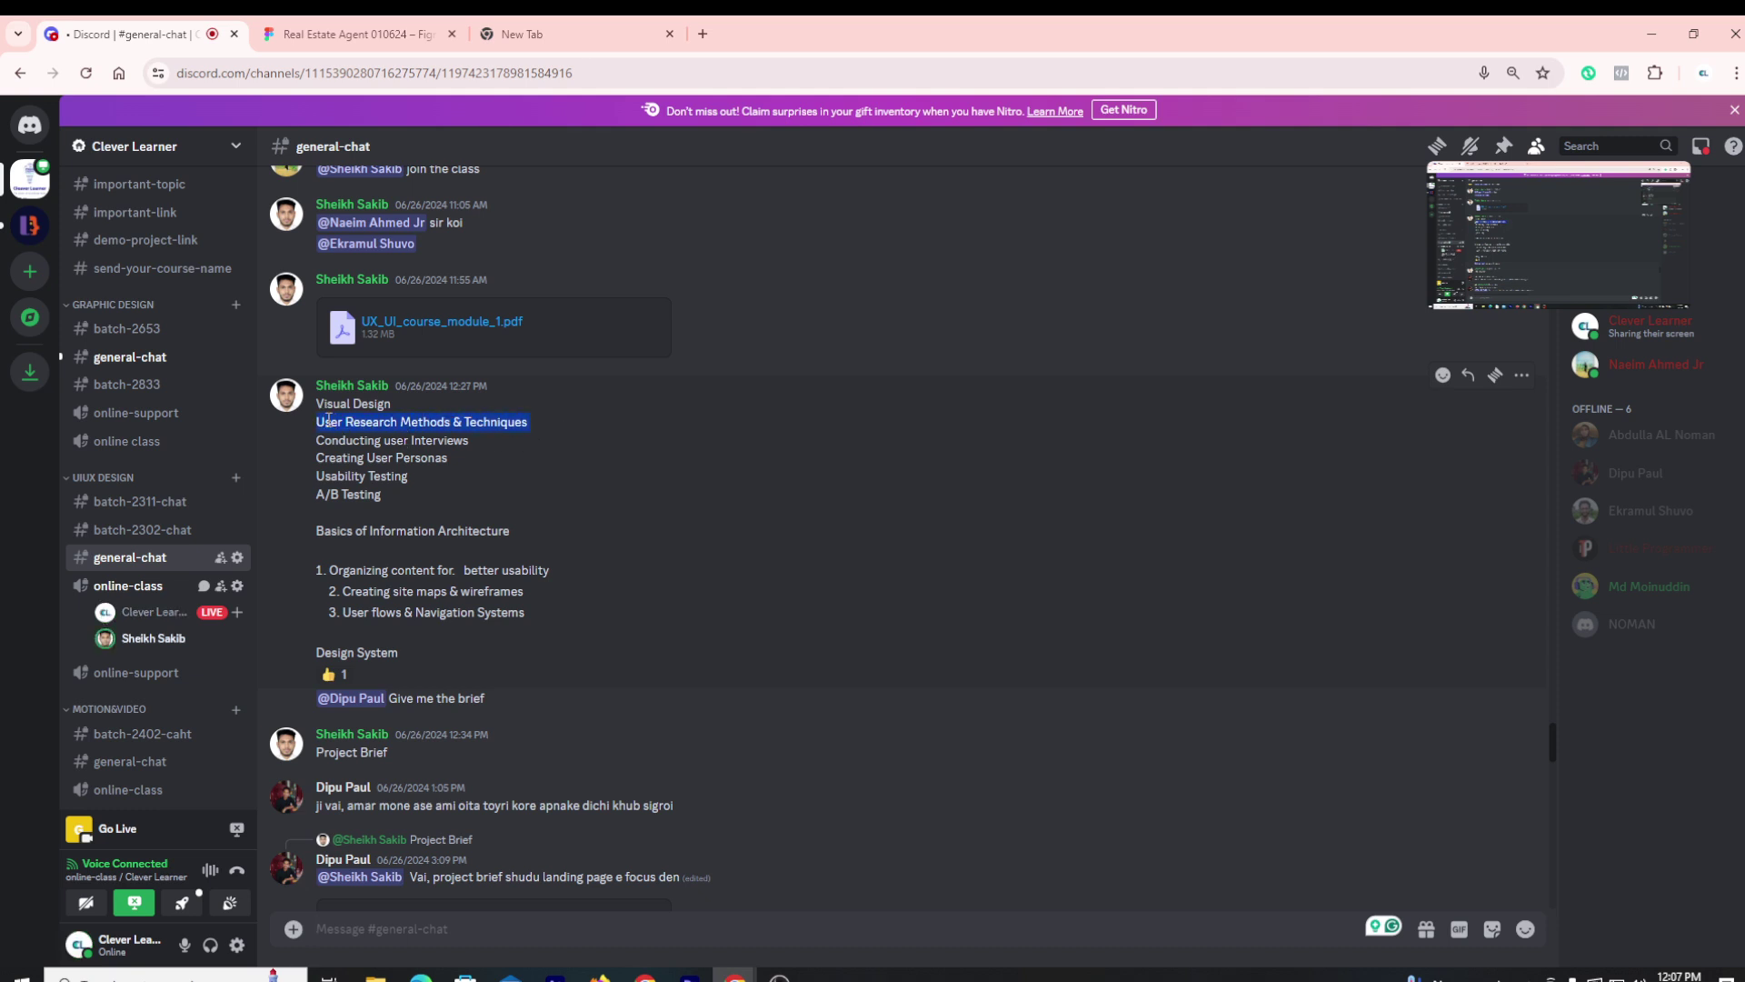
left_click(503, 446)
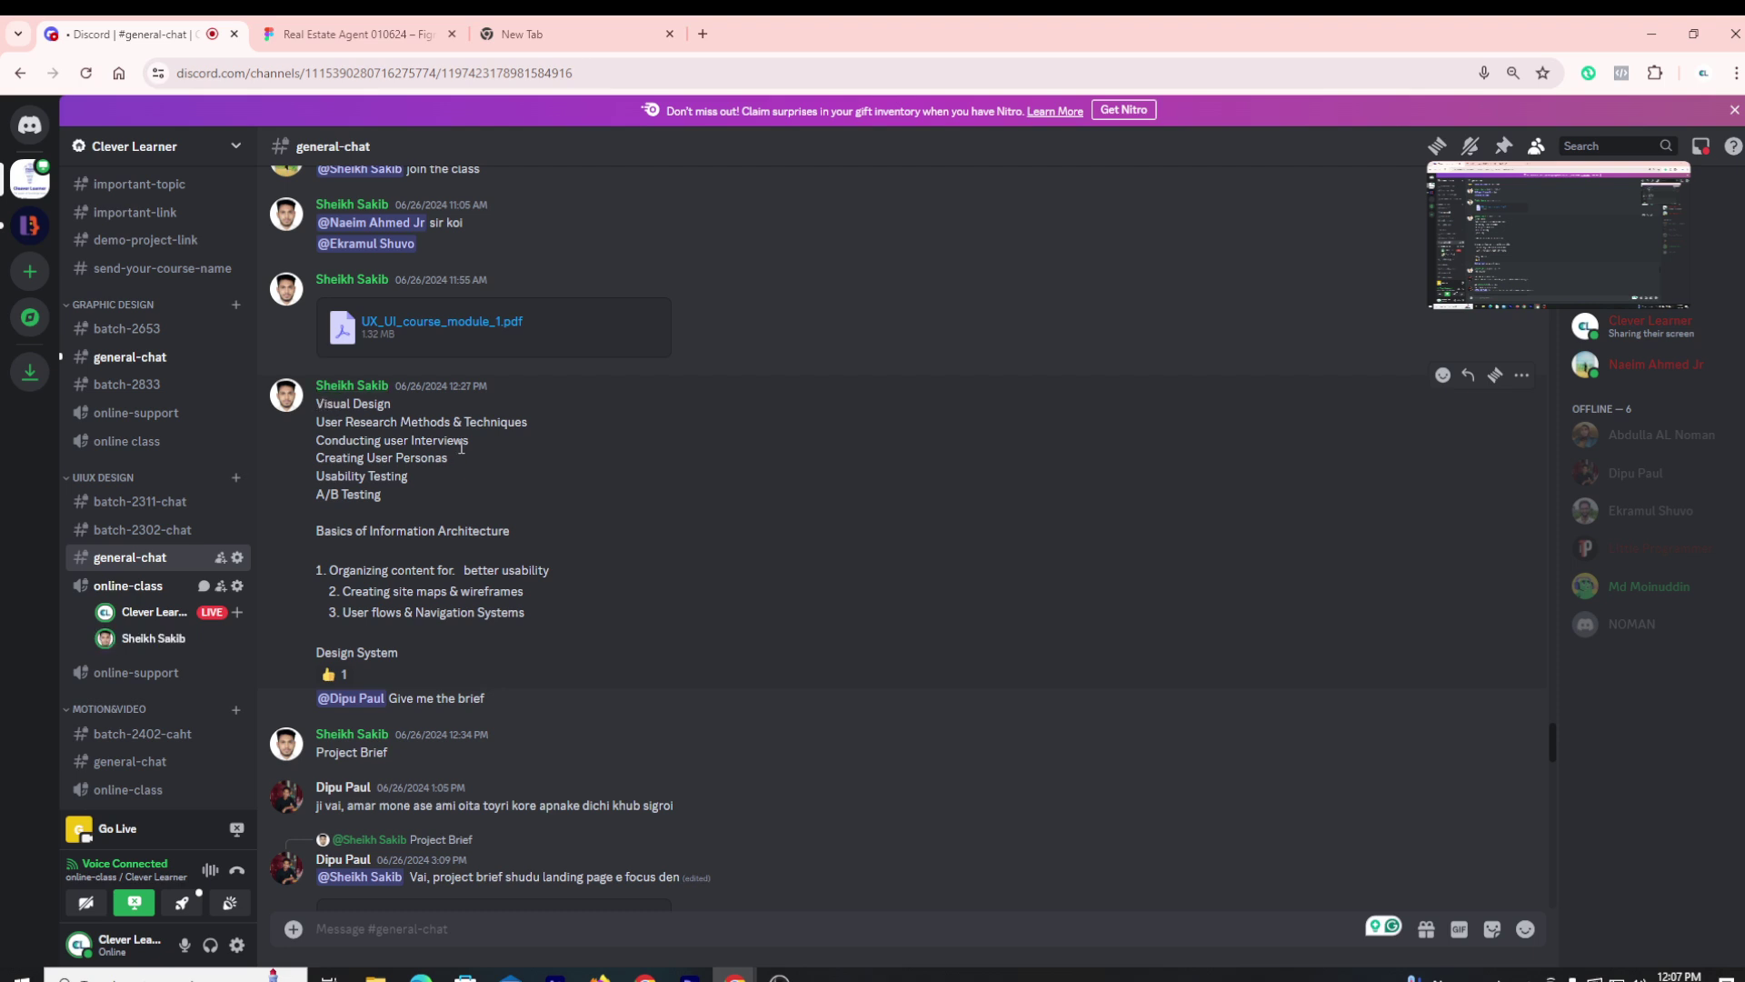
left_click_drag(426, 473, 385, 502)
left_click(477, 510)
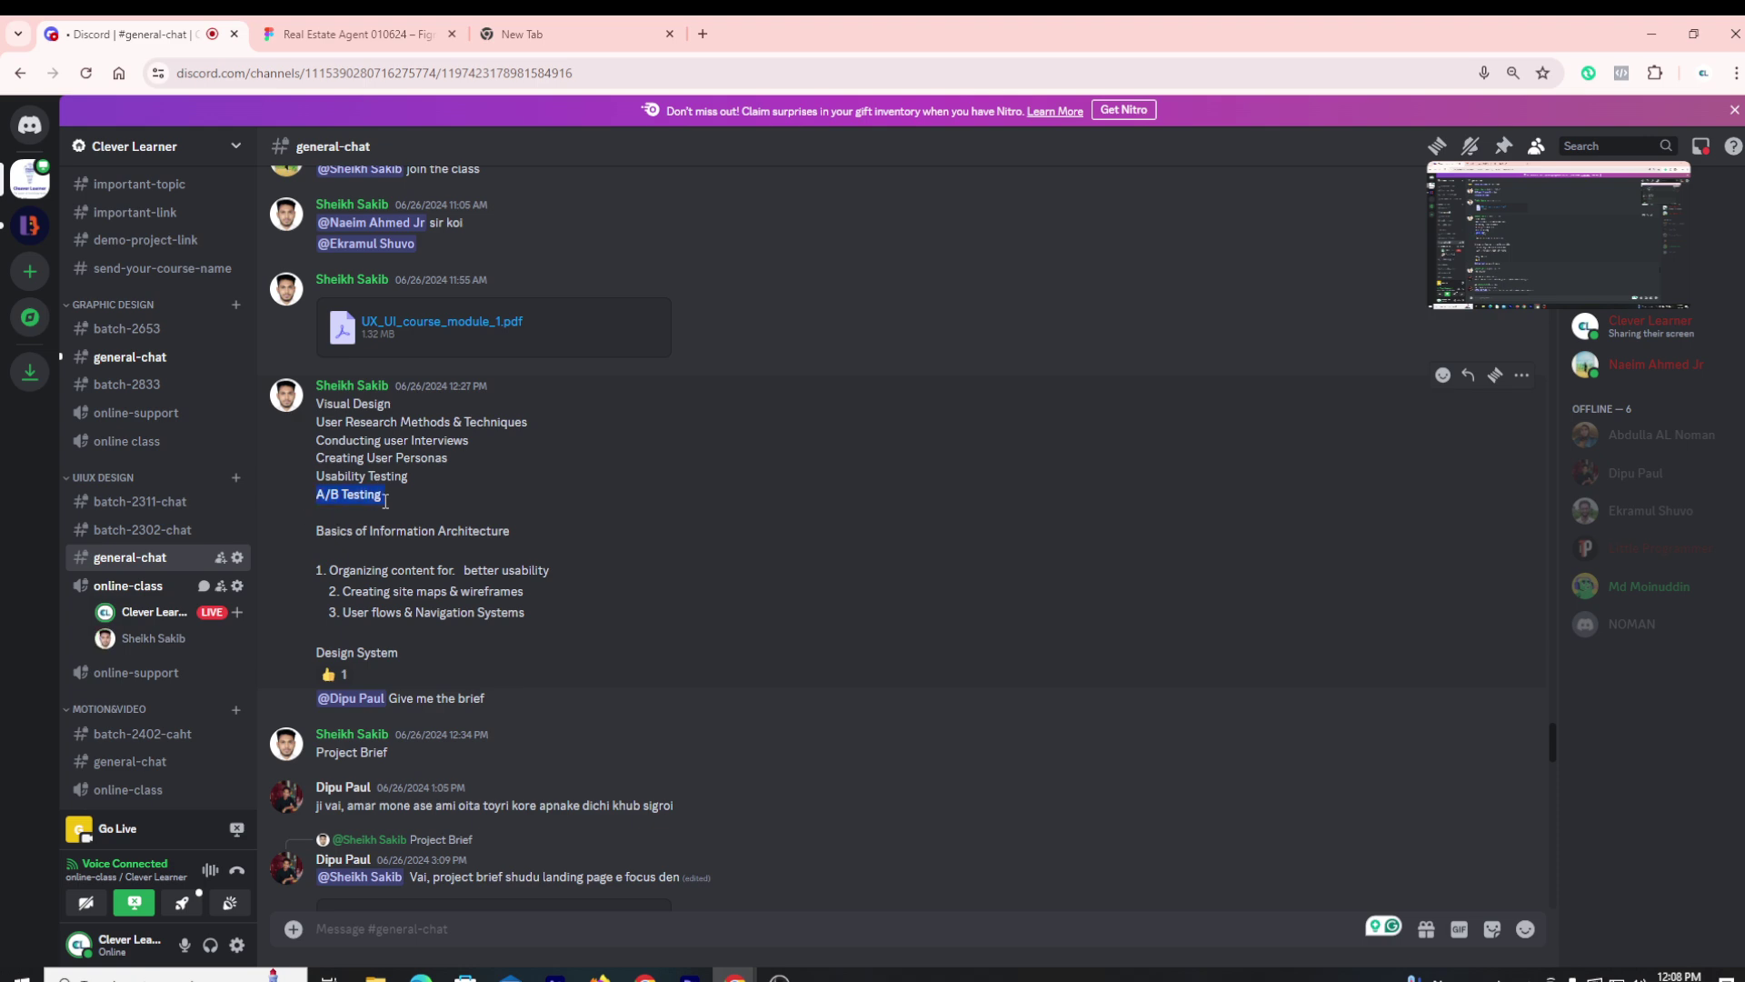
left_click(627, 511)
left_click_drag(300, 570, 549, 576)
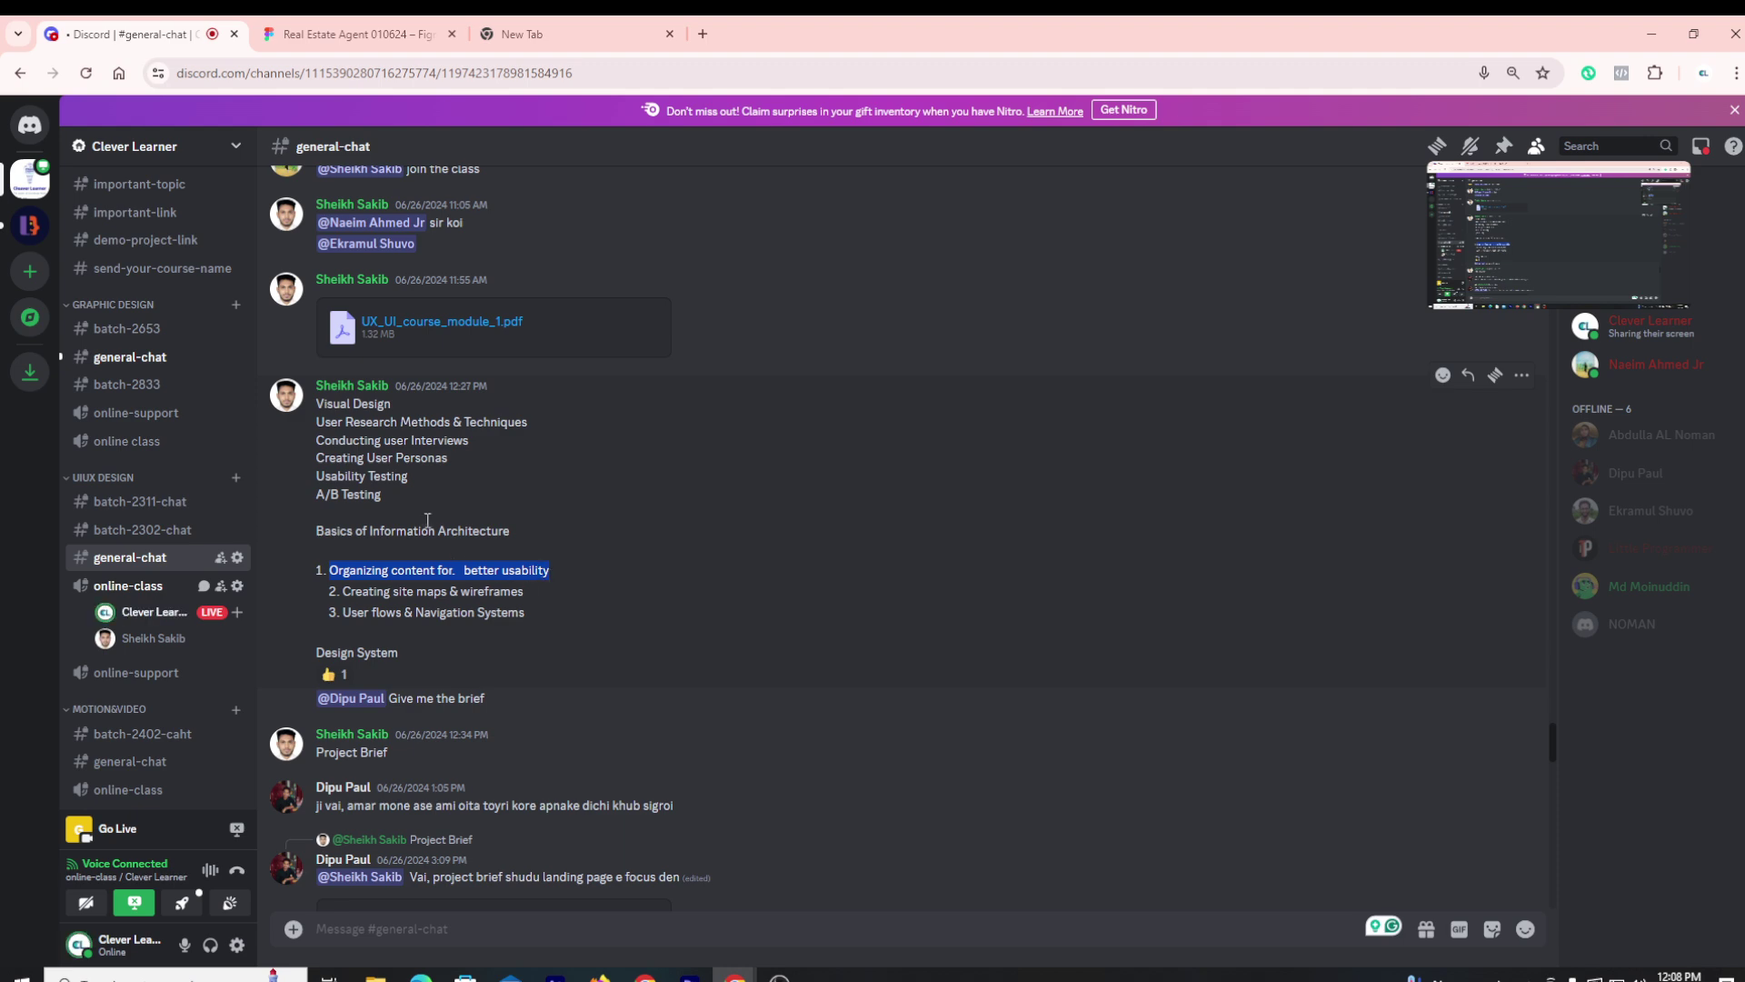
left_click(420, 491)
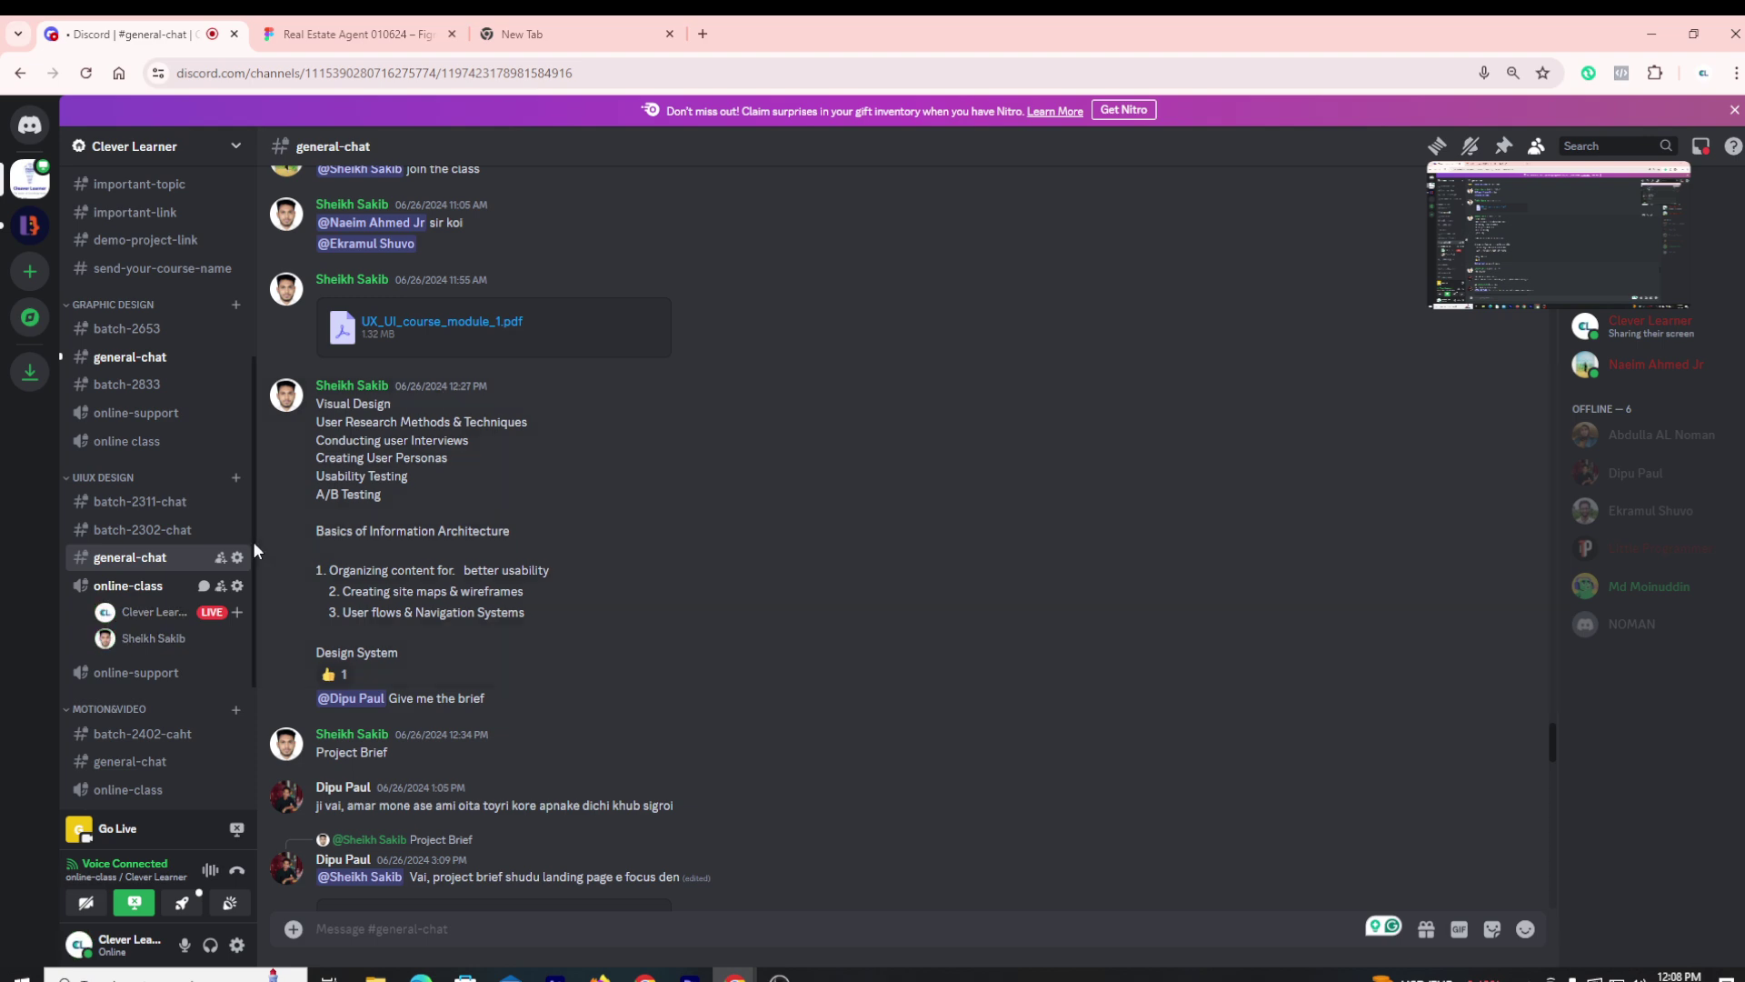
Open the UIUX Design online-class call view and check the July 2024 dates in the system calendar
left_click(143, 644)
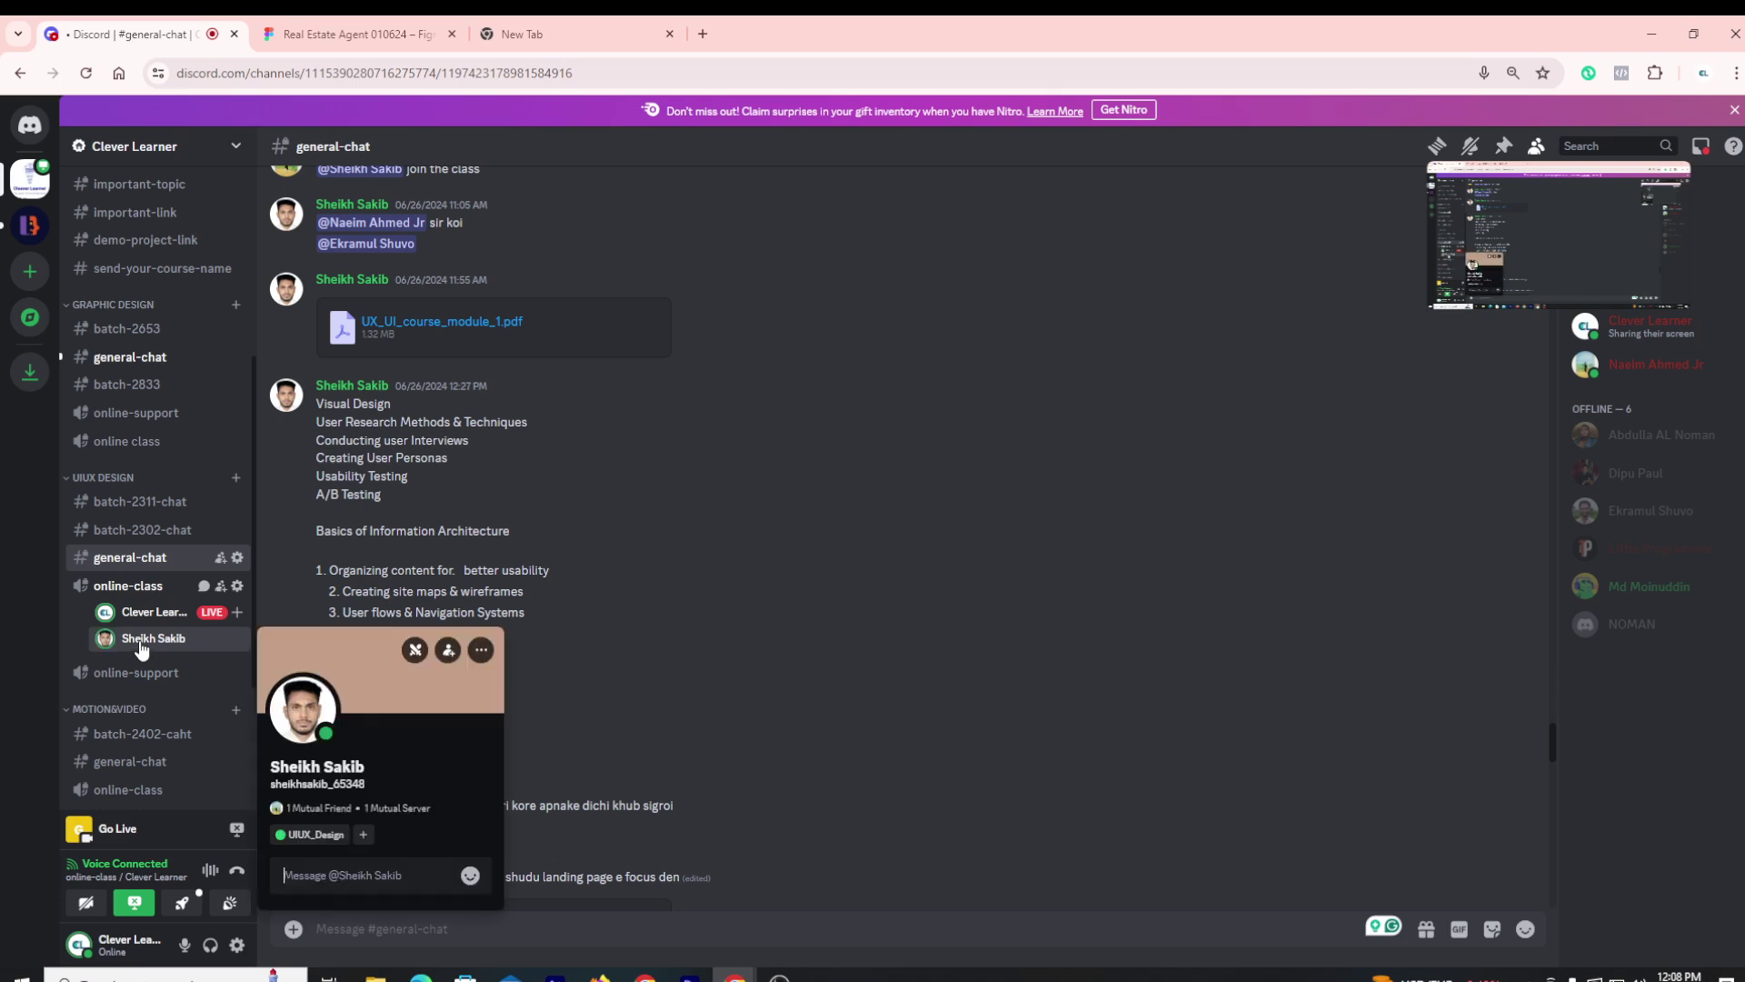
left_click(136, 589)
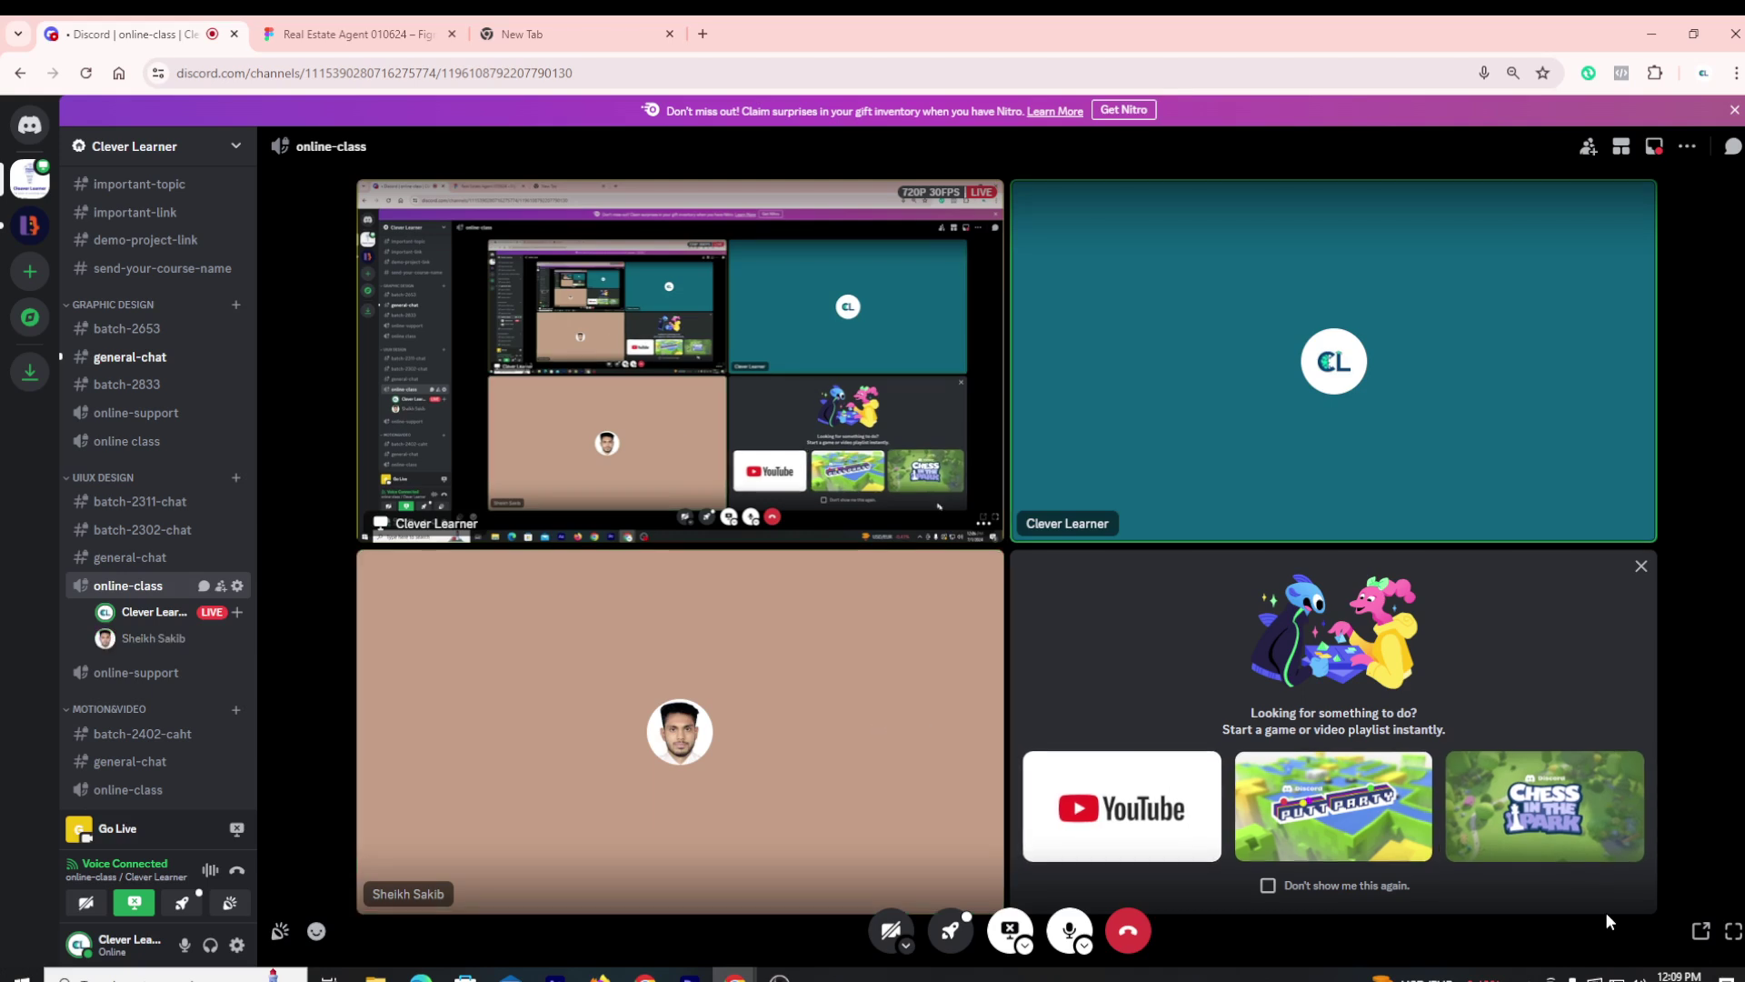
left_click(1679, 977)
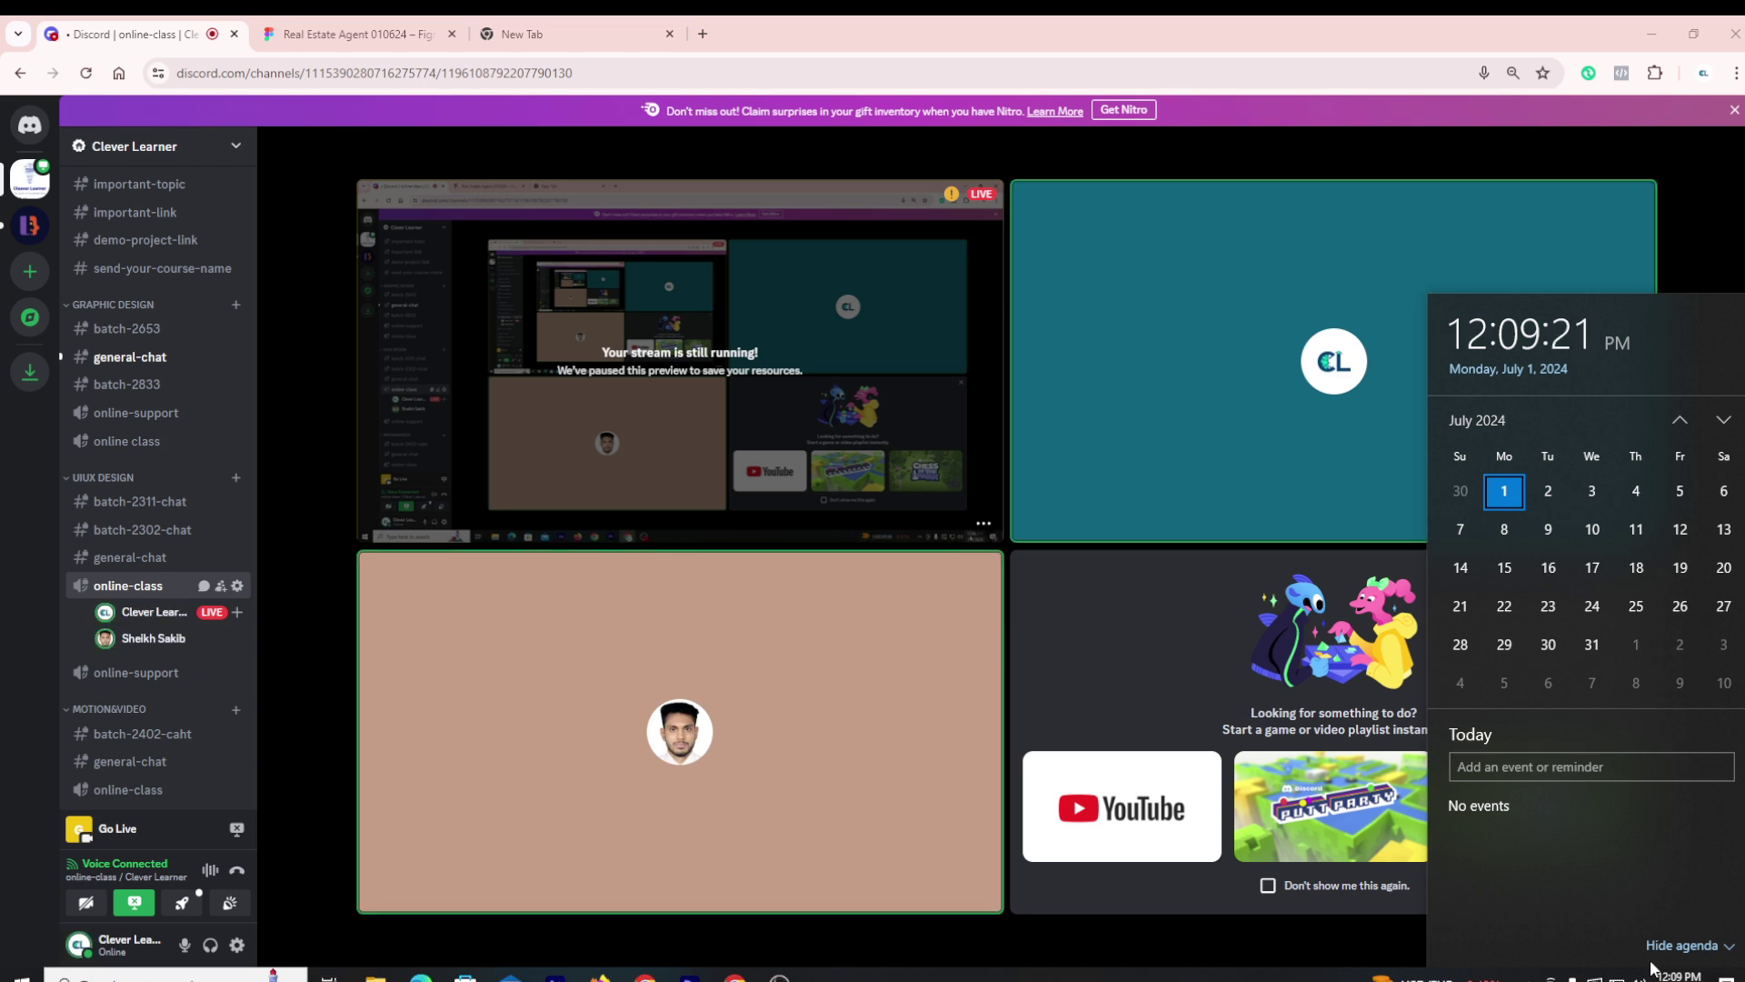
mouse_move(1176, 959)
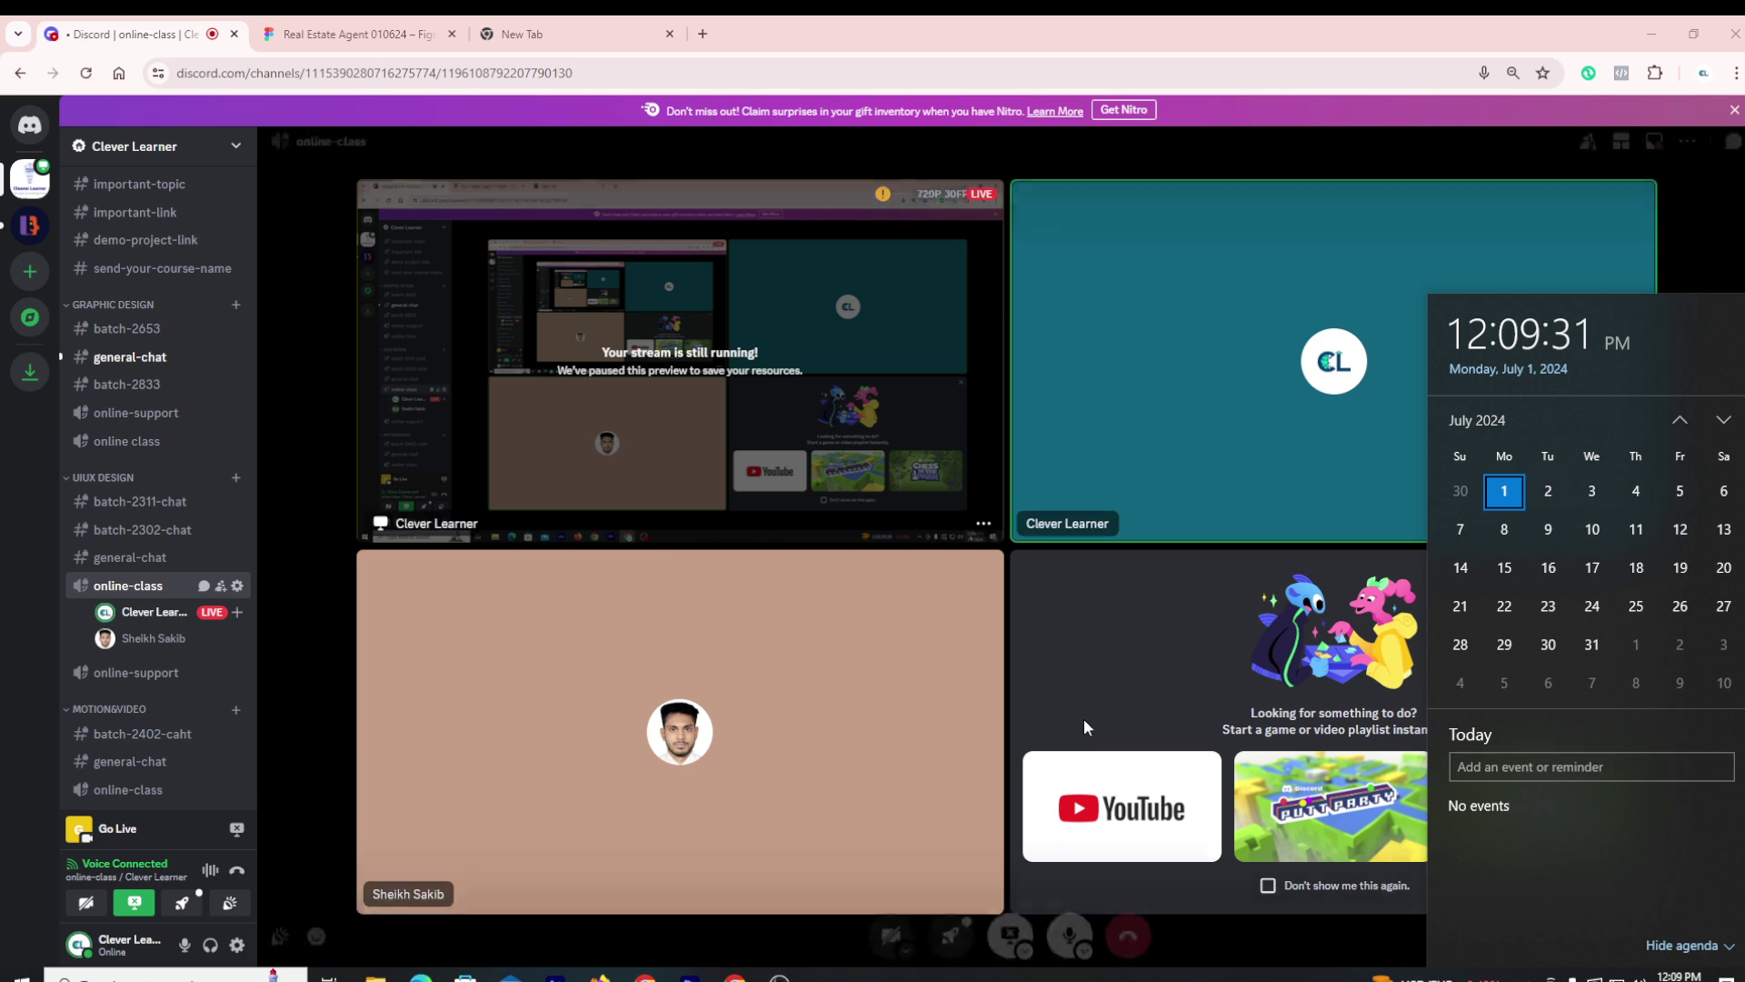
left_click(1311, 975)
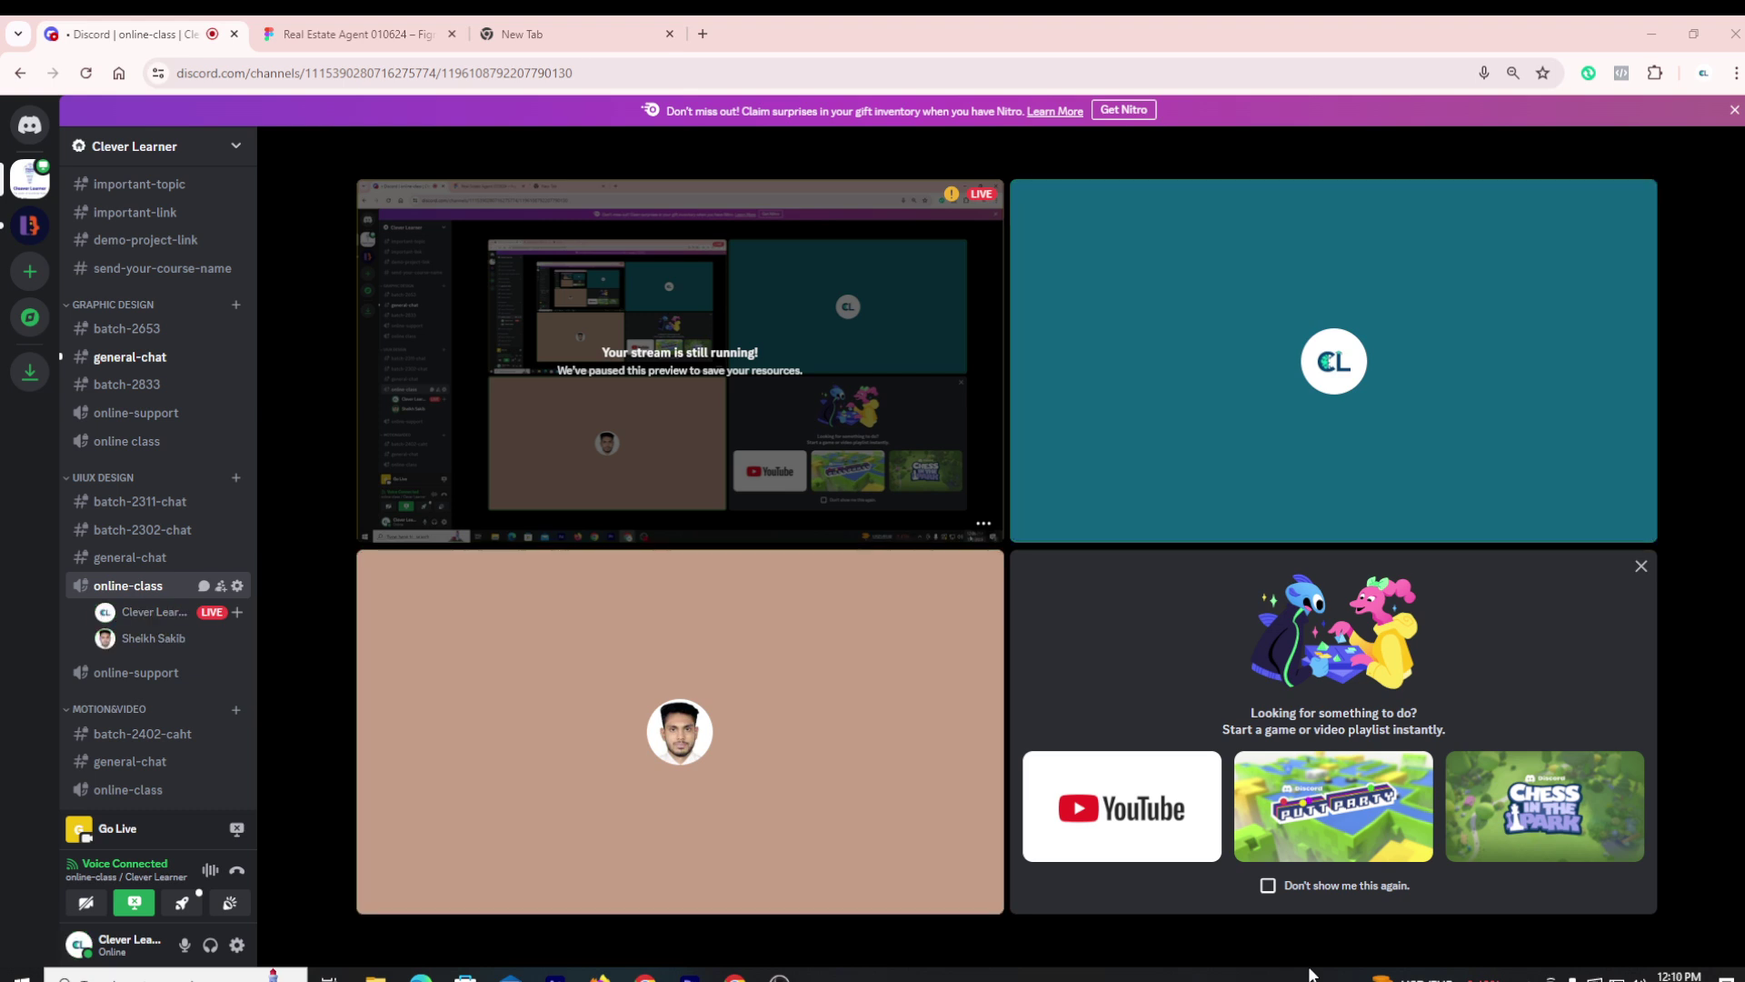
Disconnect from the online-class call and switch to OBS
mouse_move(1313, 941)
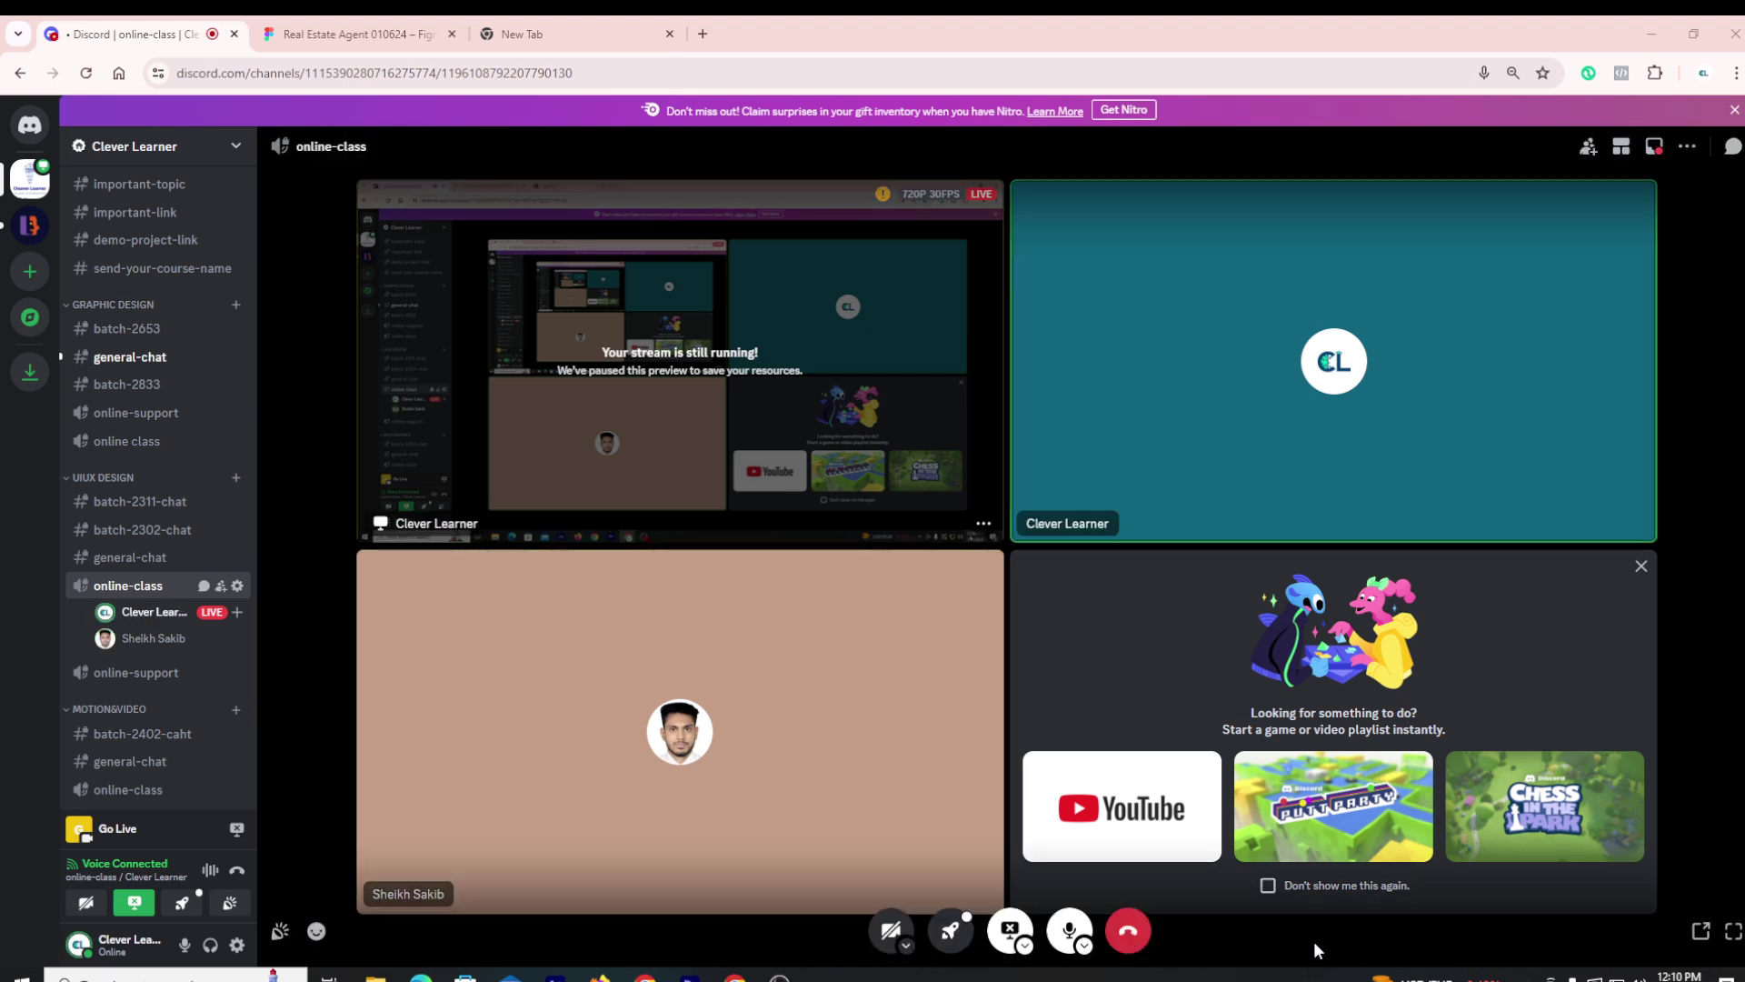
left_click(1144, 936)
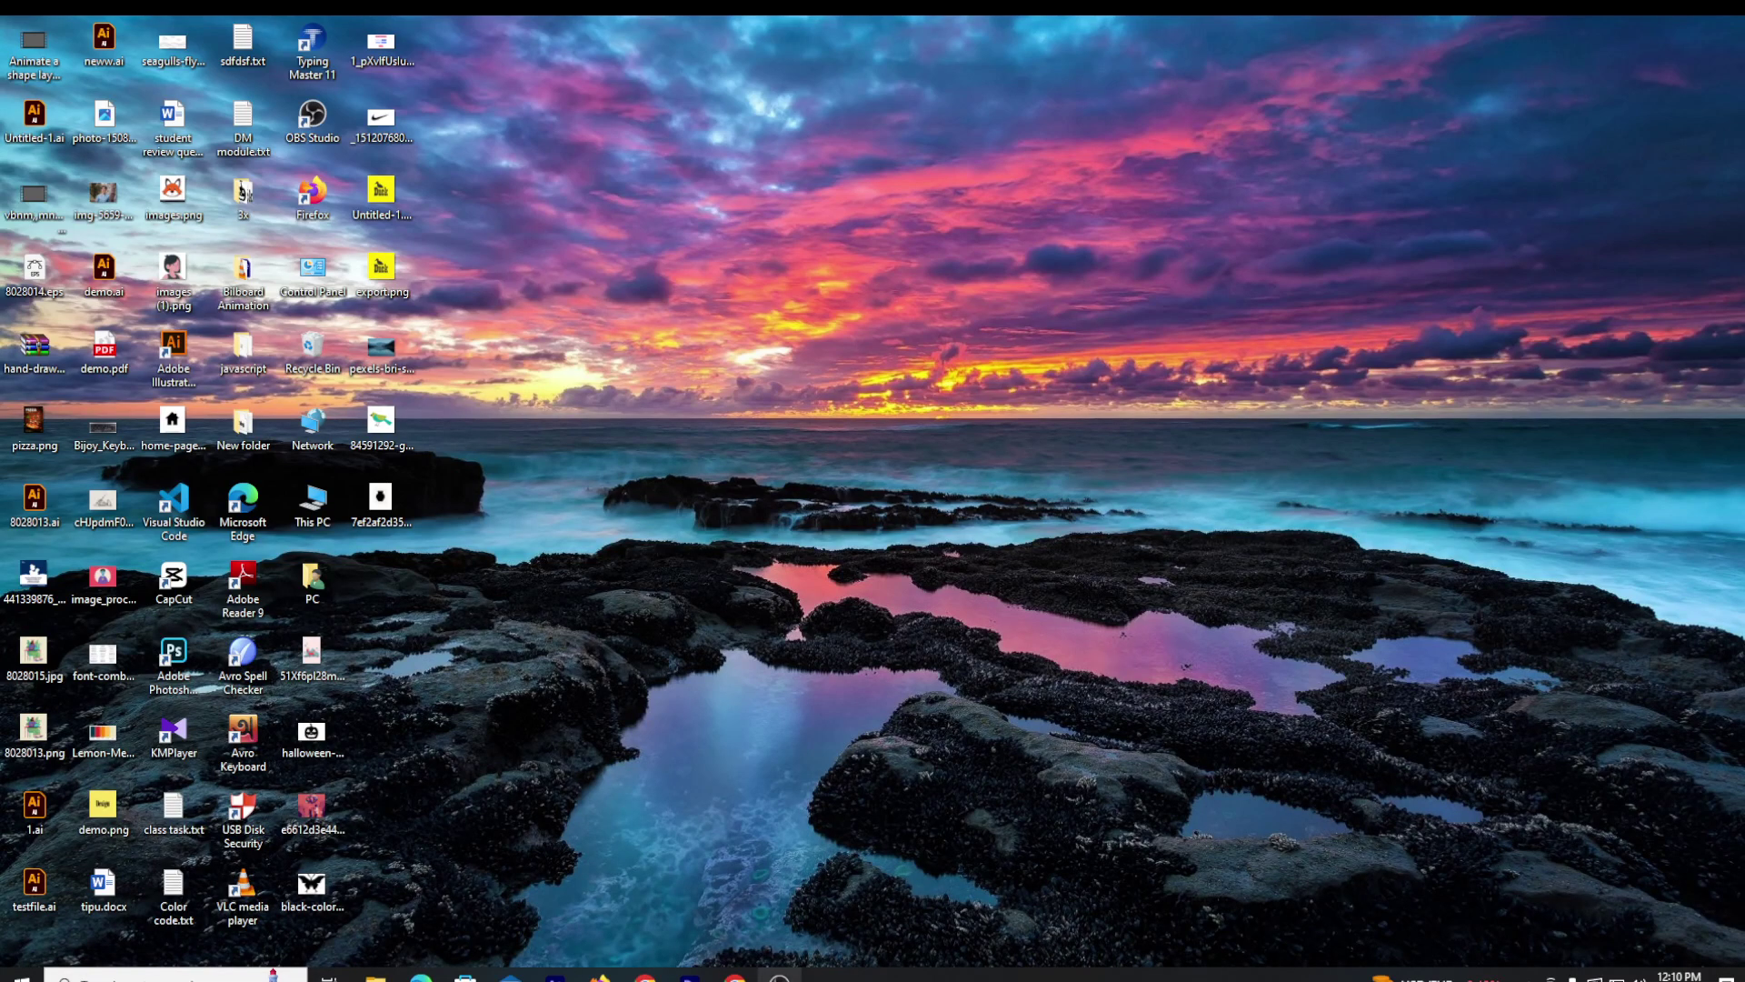
left_click(779, 975)
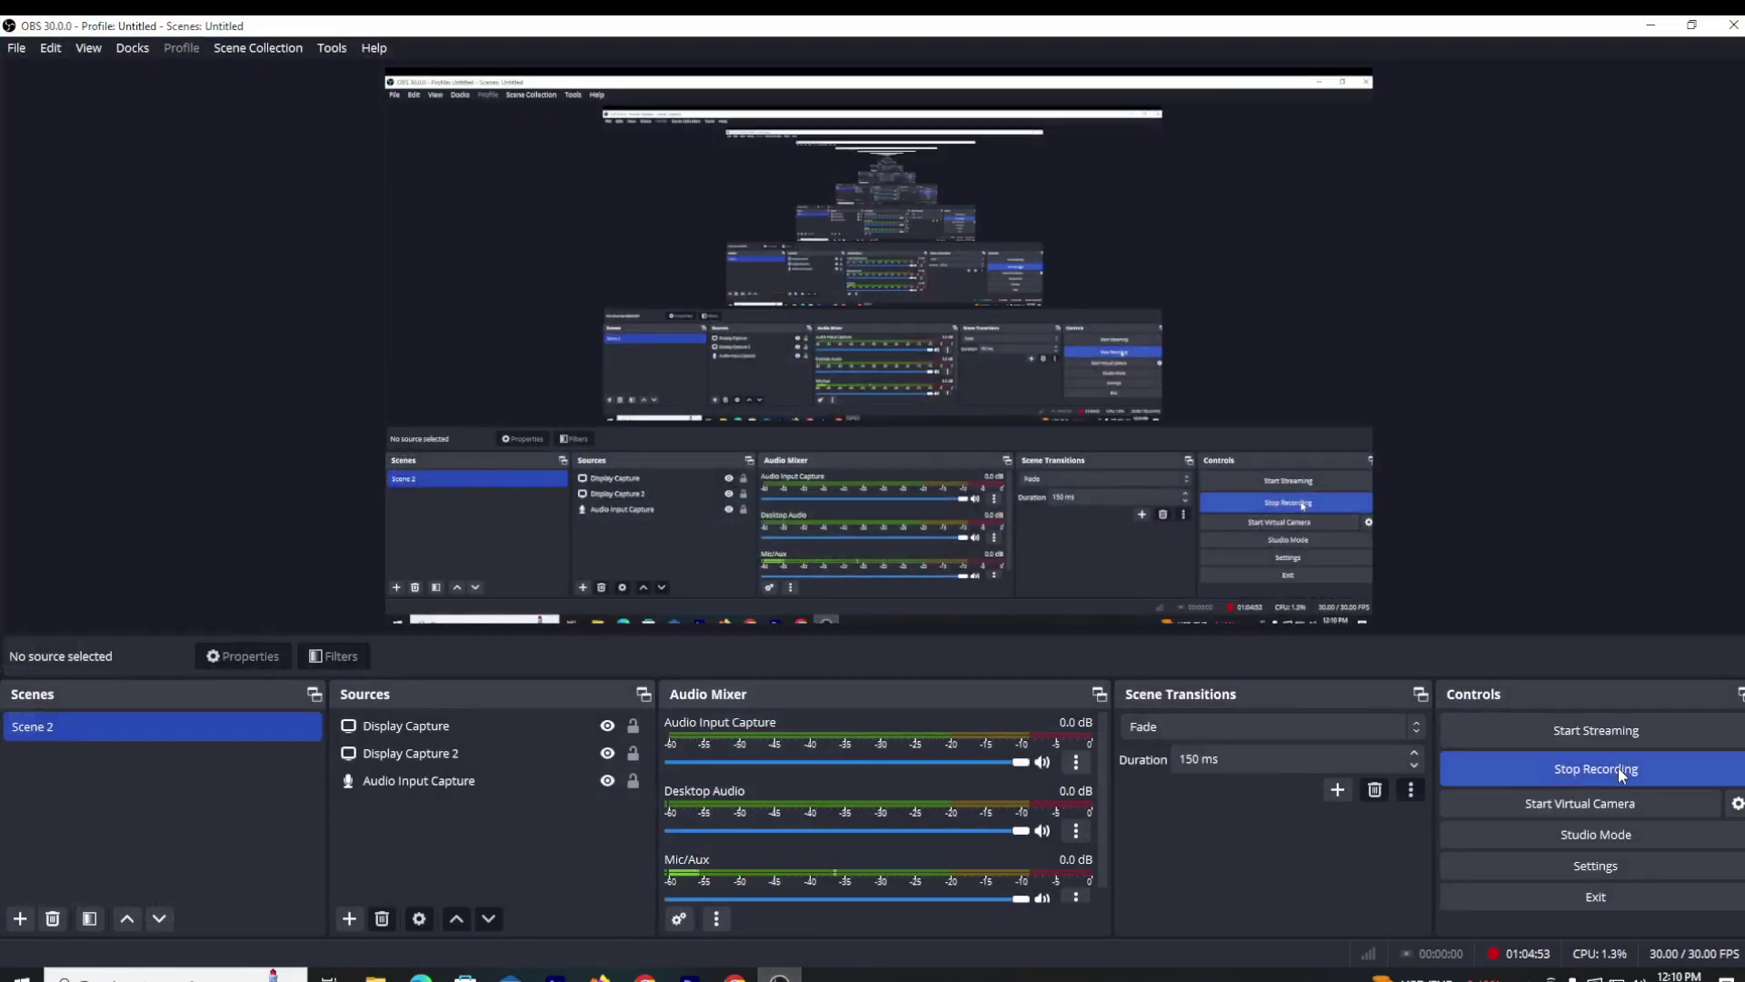